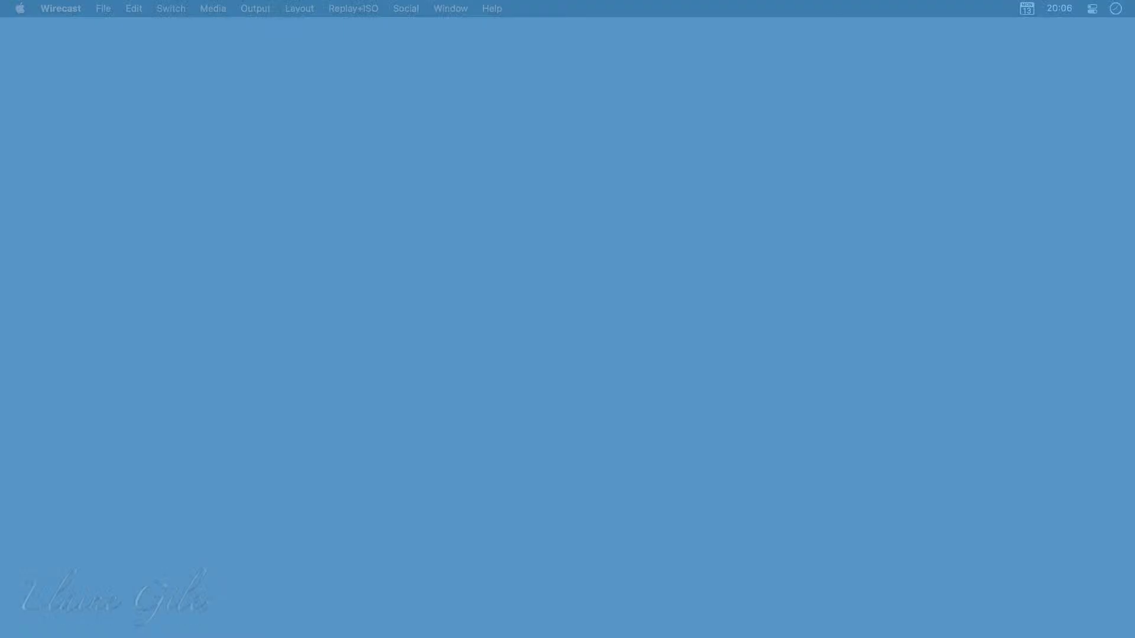
# Switch to Affinity Publisher and reposition the floating Table of Contents panel
pyautogui.hotkey('alt', 'space')
pyautogui.write('p')
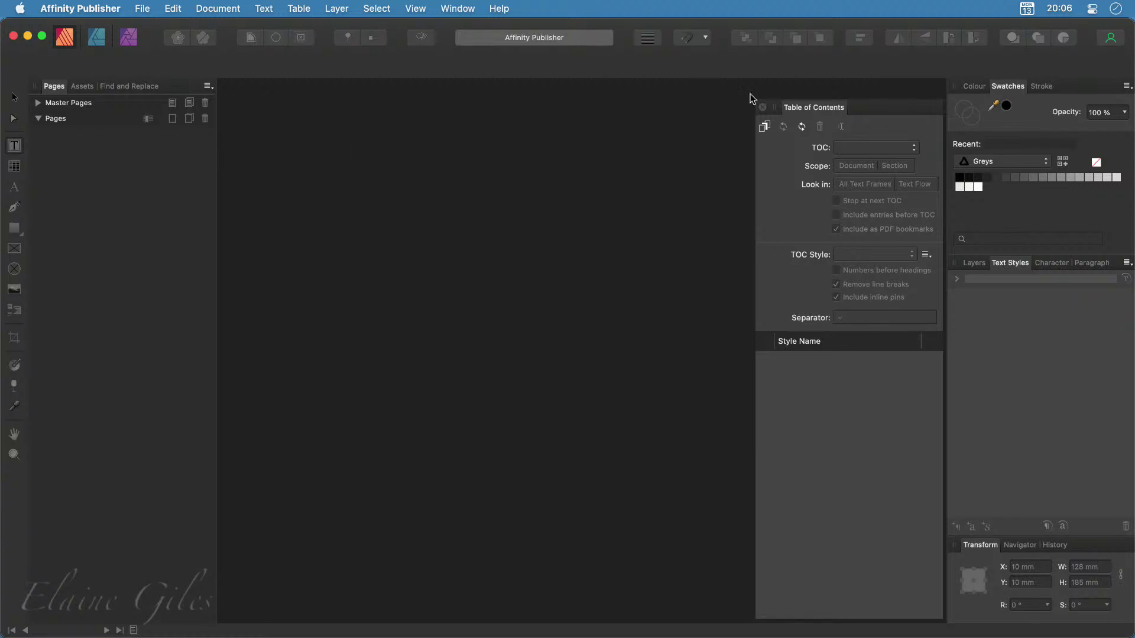
pyautogui.moveTo(904, 109); pyautogui.dragTo(894, 97)
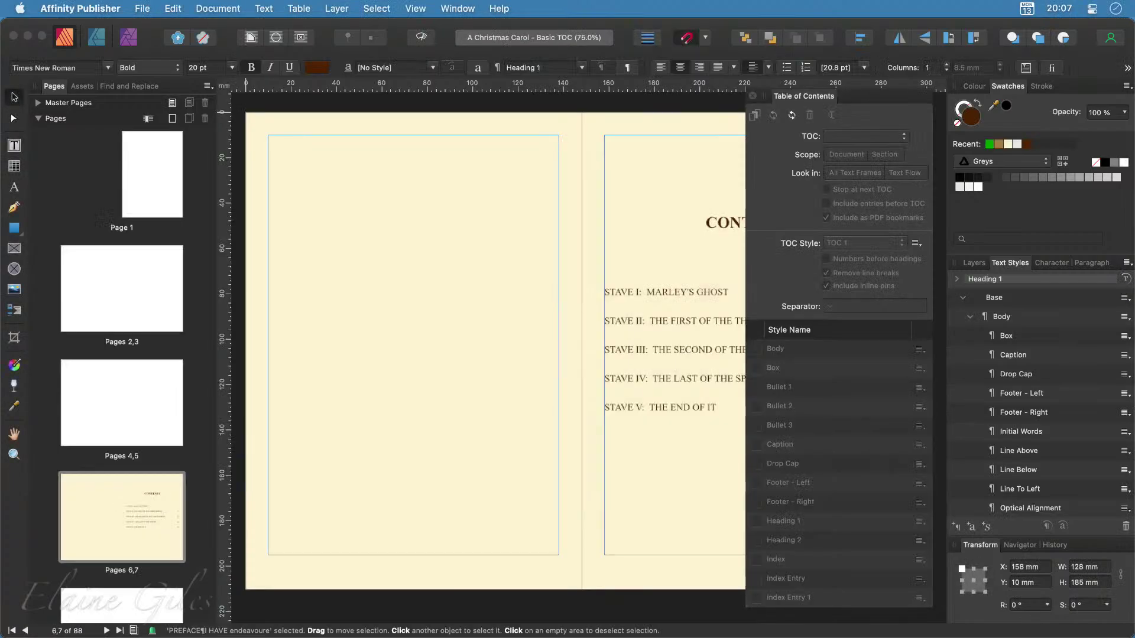
# Examine the cover, title, preface and contents spreads of A Christmas Carol, moving the Table of Contents panel clear of the pages
pyautogui.click(168, 169)
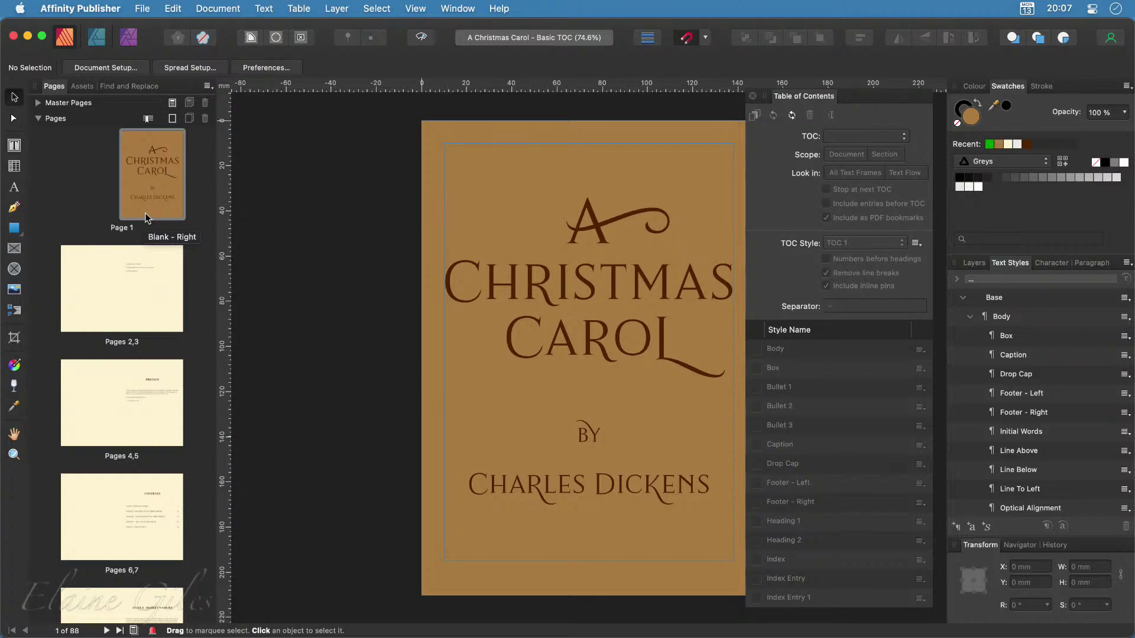
pyautogui.click(123, 304)
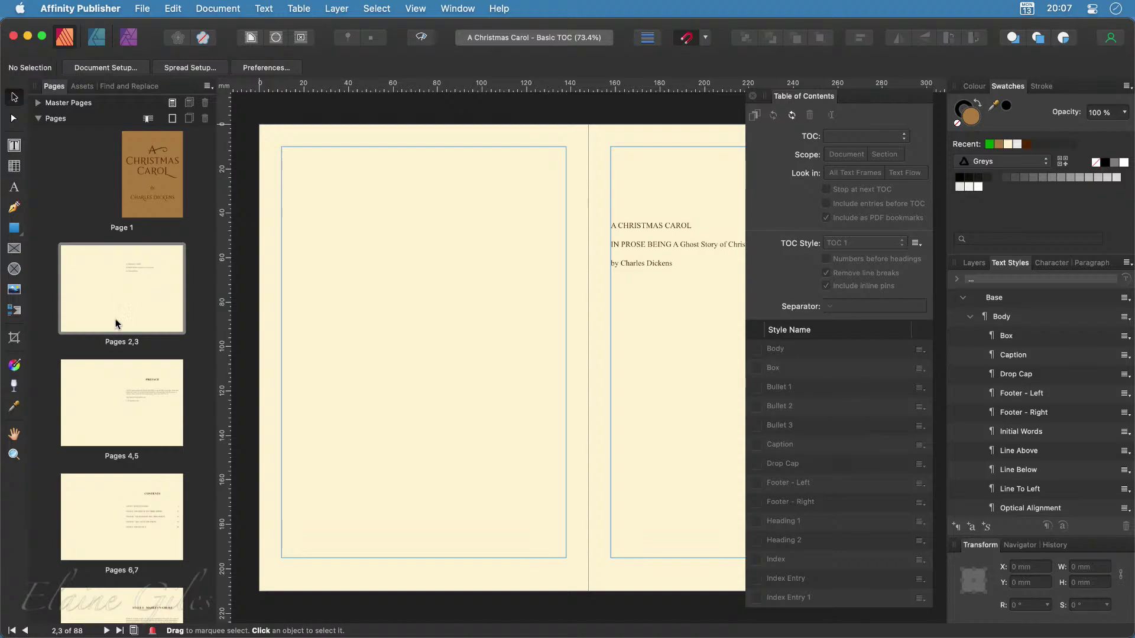
pyautogui.click(116, 412)
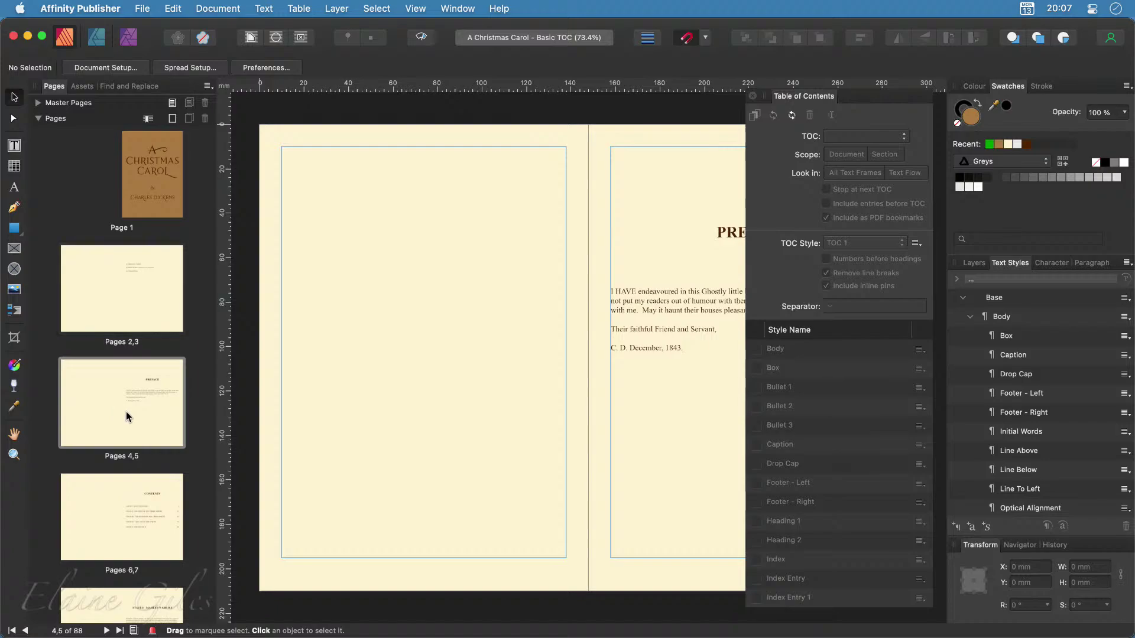
pyautogui.moveTo(884, 101); pyautogui.dragTo(1134, 177)
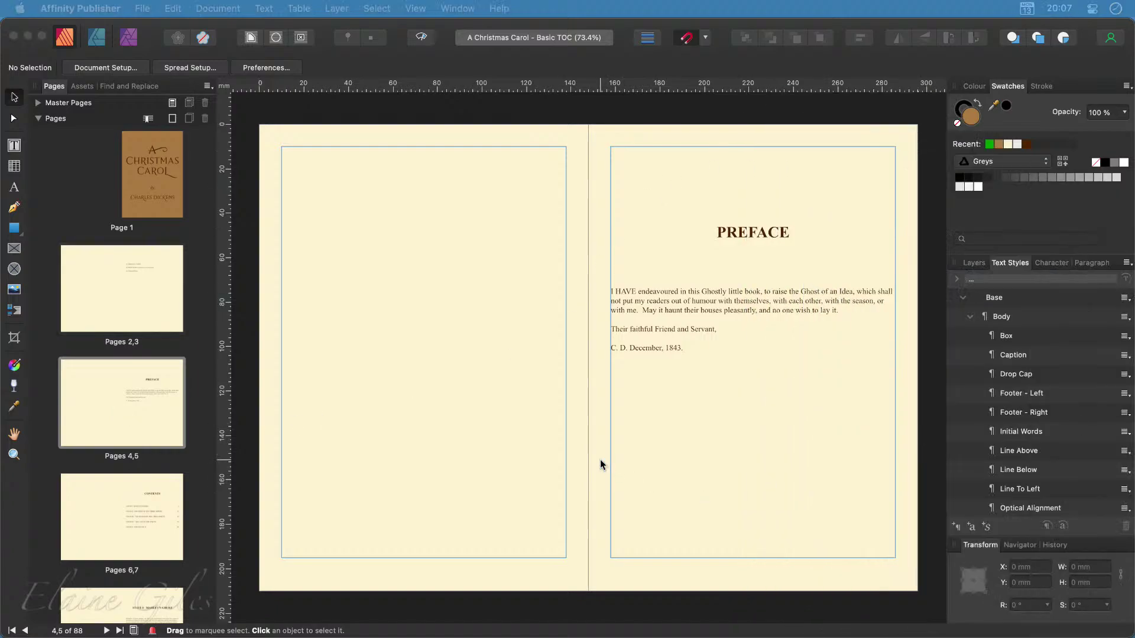
pyautogui.click(114, 512)
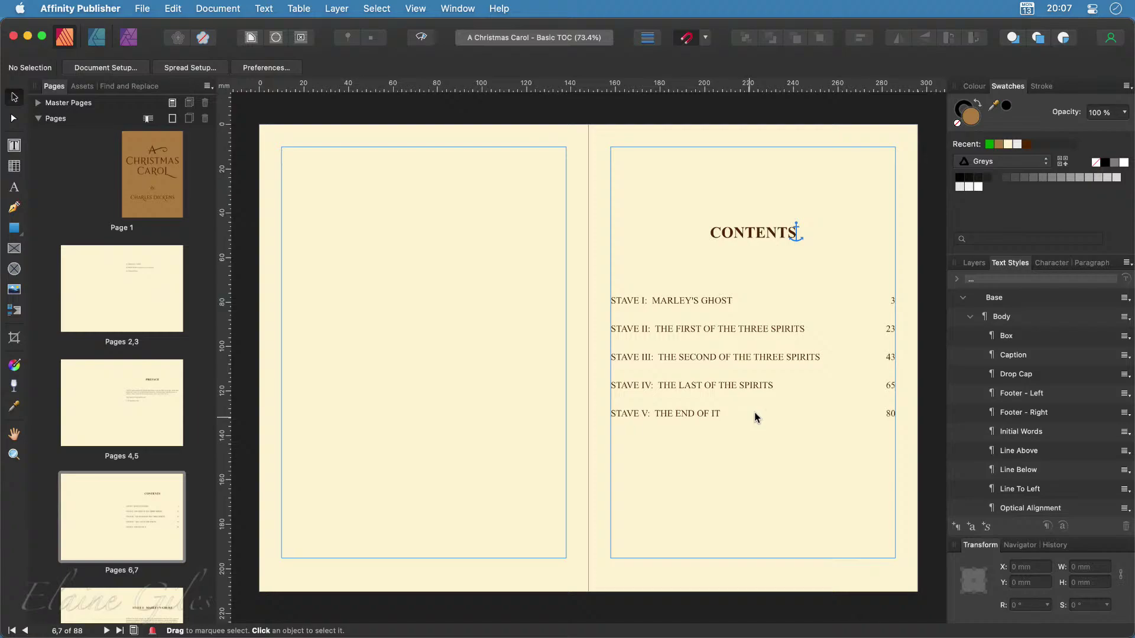
# Delete the existing table of contents below the CONTENTS heading on the pages 6,7 spread
pyautogui.moveTo(1134, 319); pyautogui.dragTo(417, 110)
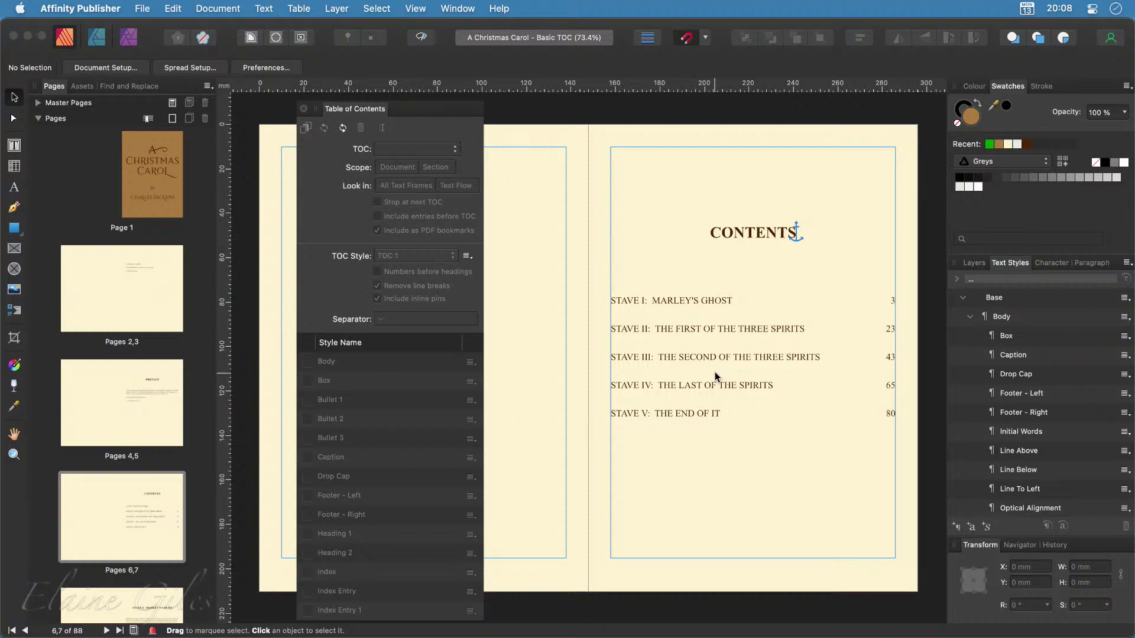
pyautogui.click(734, 332)
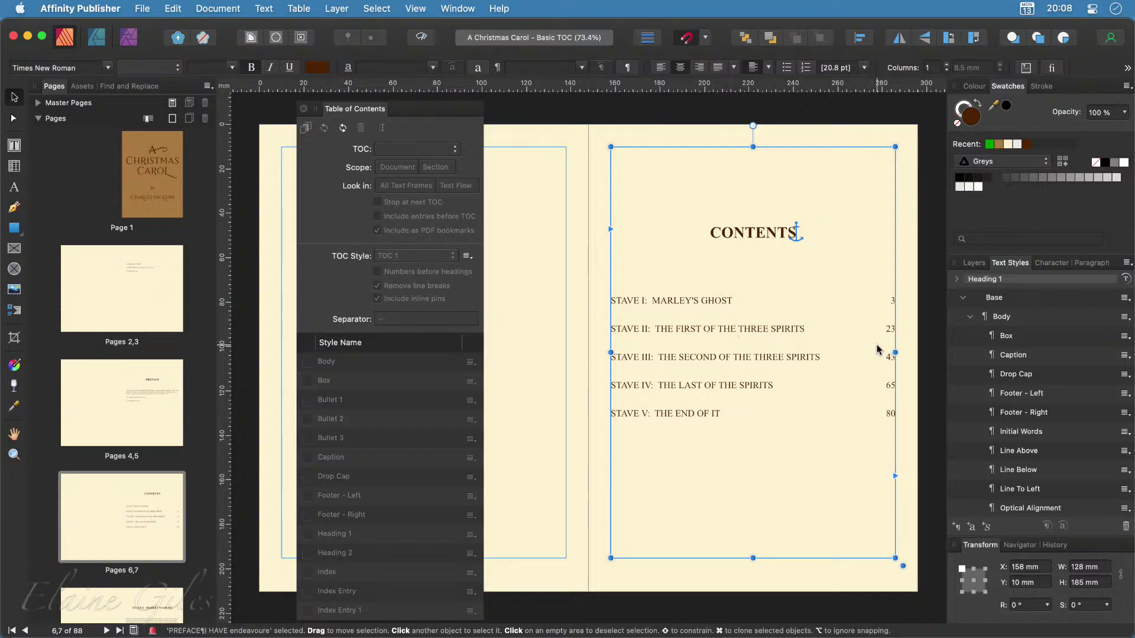
pyautogui.doubleClick(729, 331)
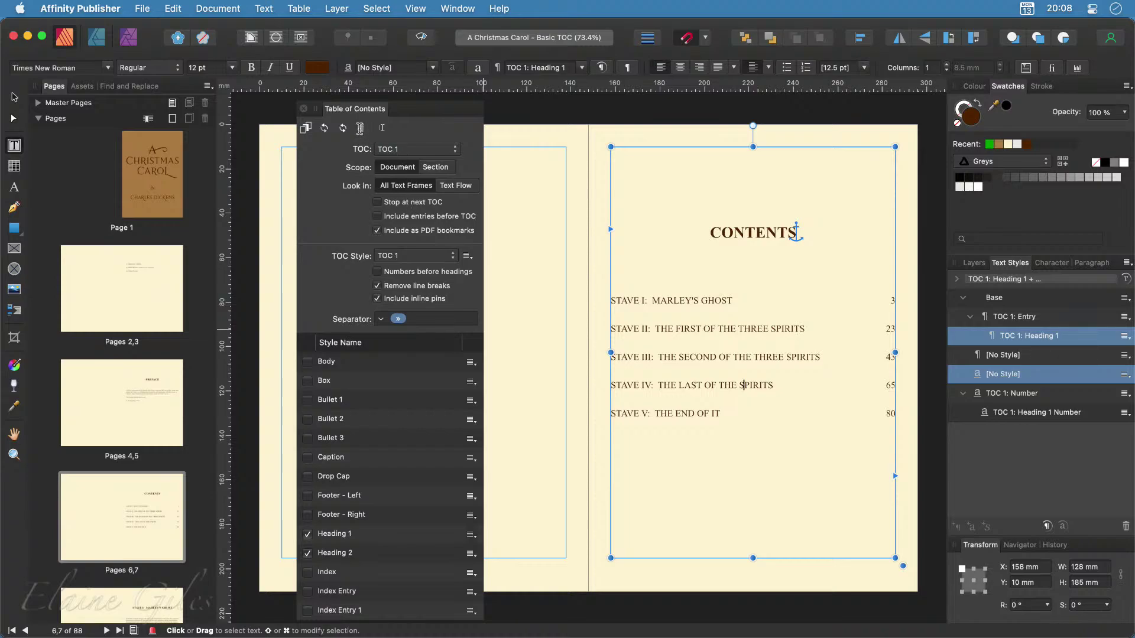
pyautogui.click(361, 129)
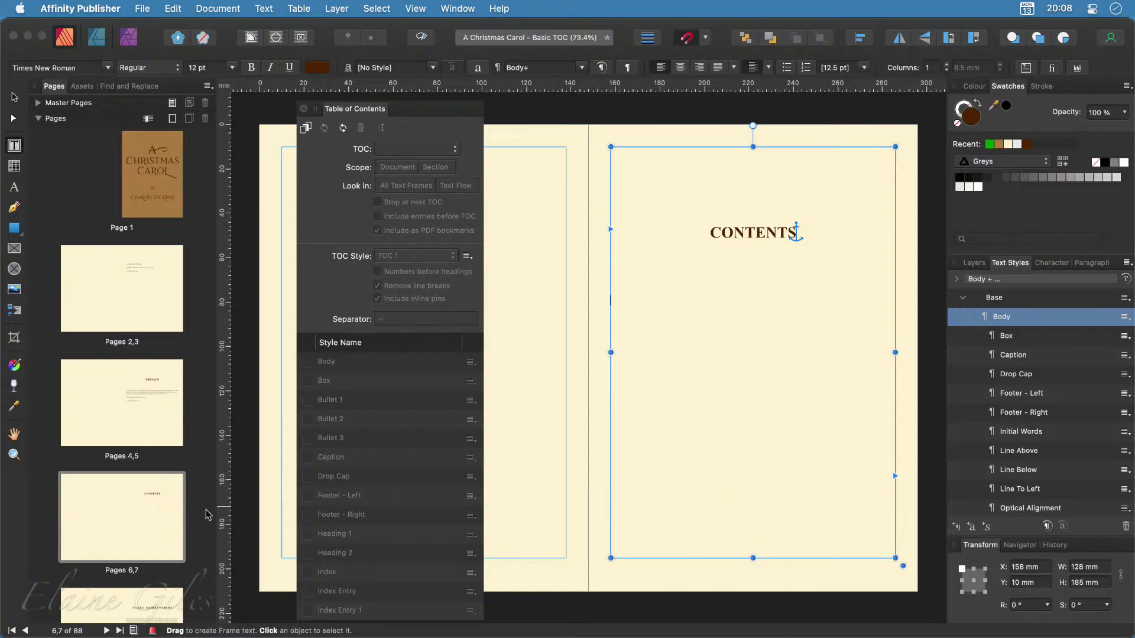
# Examine the spreads where Stave I, Stave II and Stave III begin to see their chapter headings
pyautogui.scroll(-10, 142, 532)
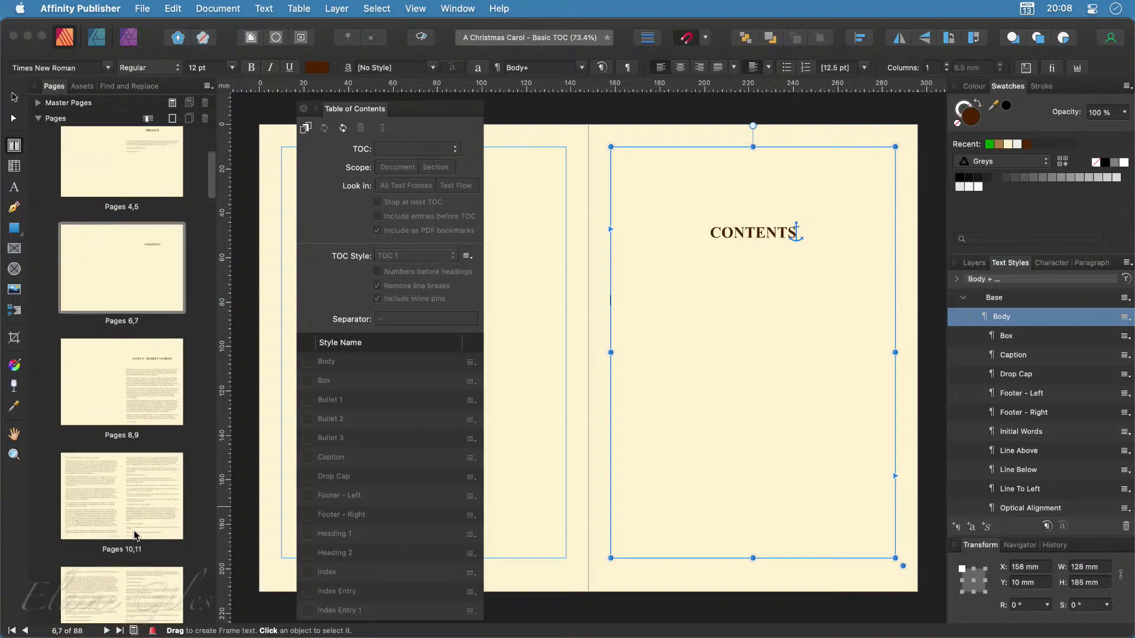
pyautogui.click(130, 390)
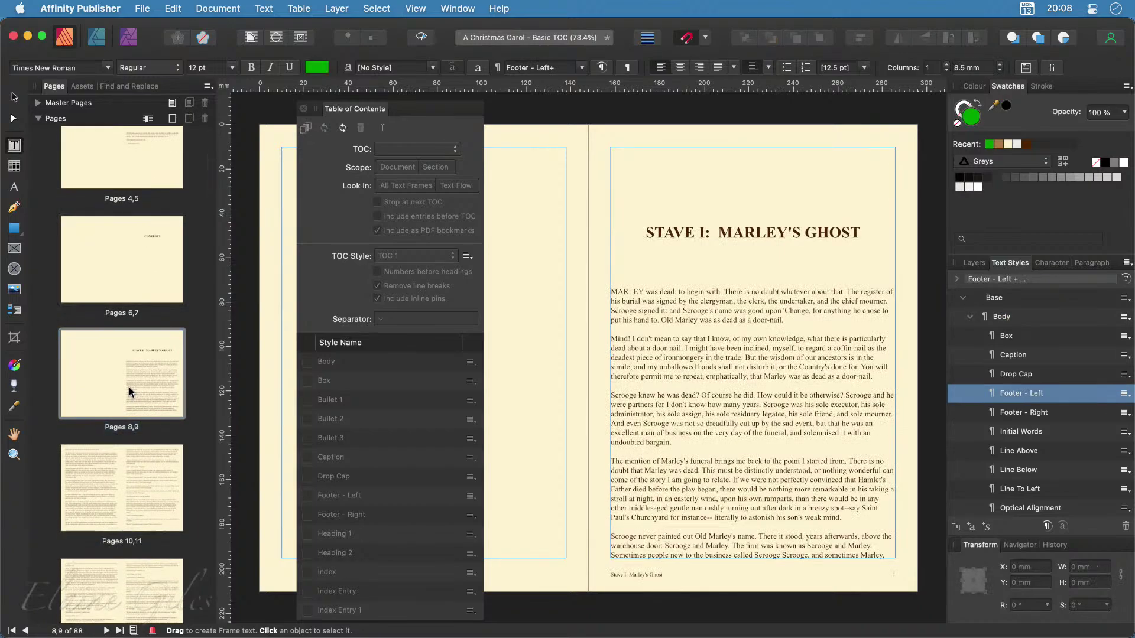
pyautogui.scroll(-15, 151, 545)
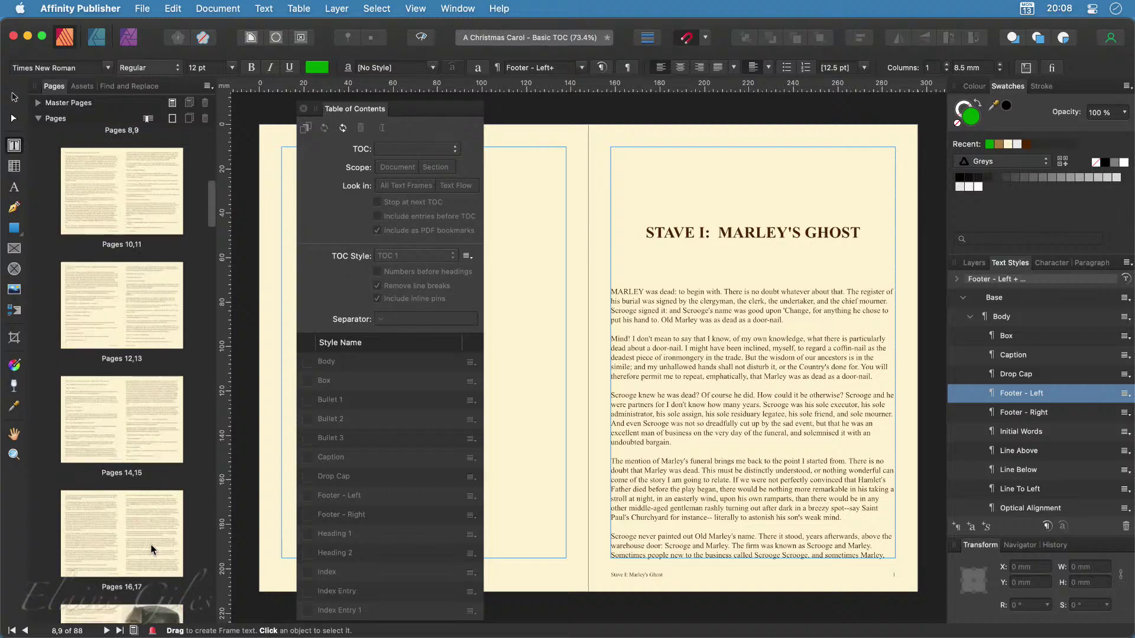
pyautogui.scroll(-2, 151, 545)
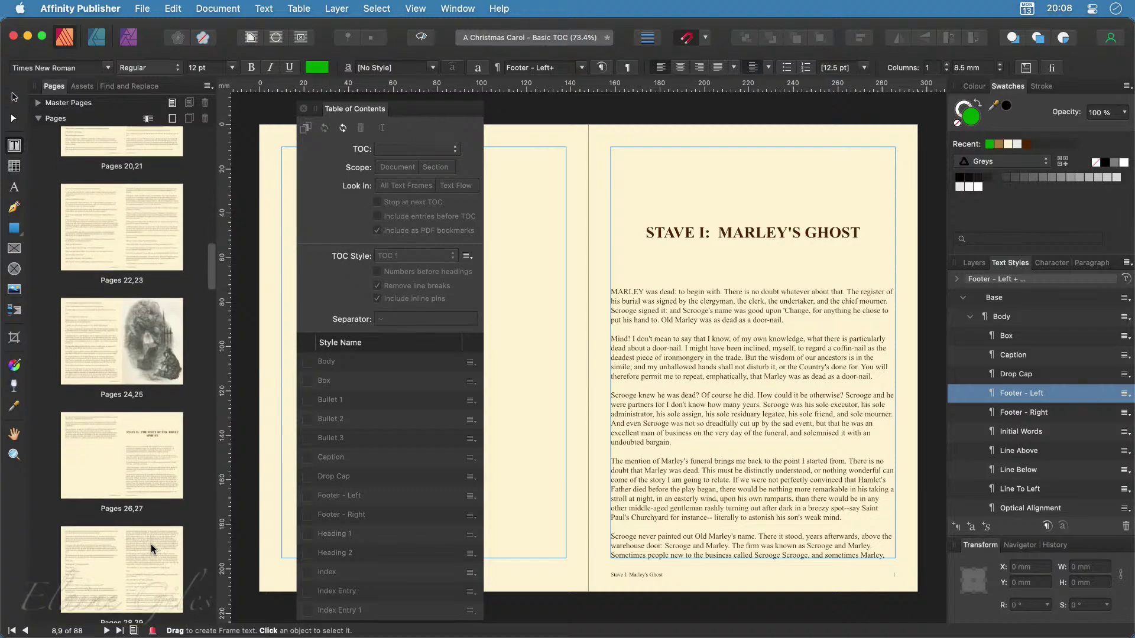
pyautogui.click(123, 462)
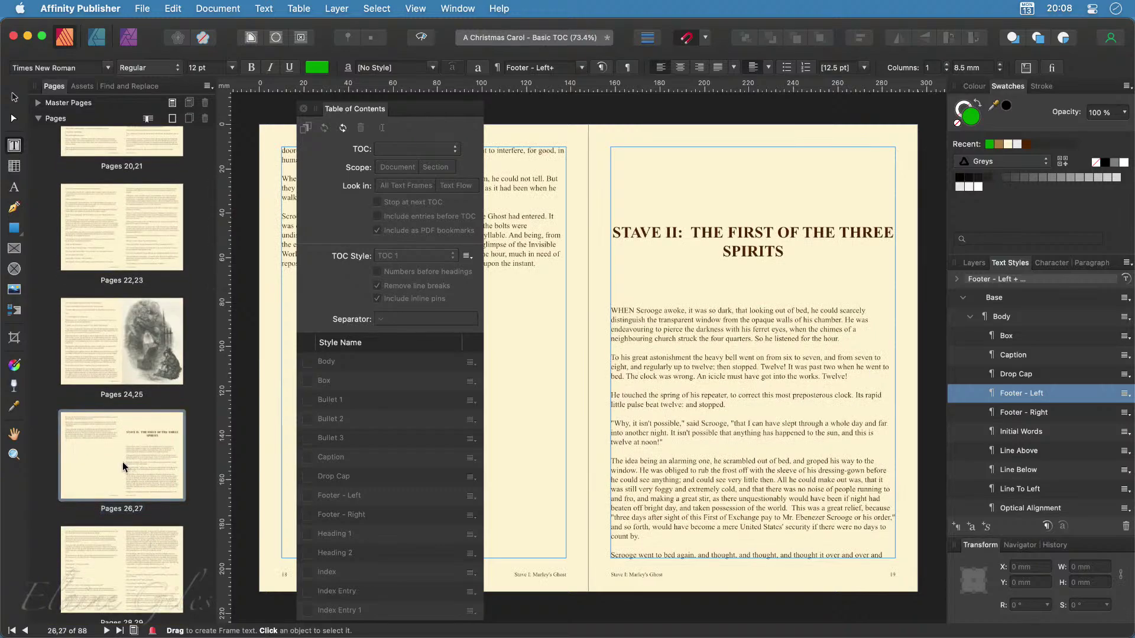
pyautogui.scroll(-12, 122, 485)
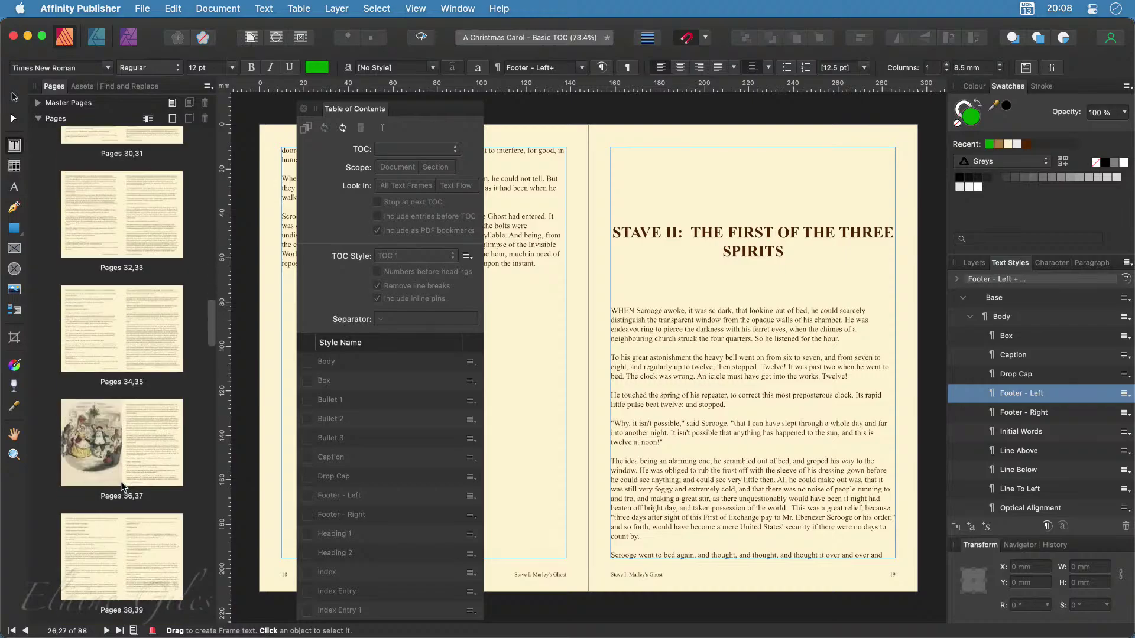
pyautogui.scroll(-5, 122, 486)
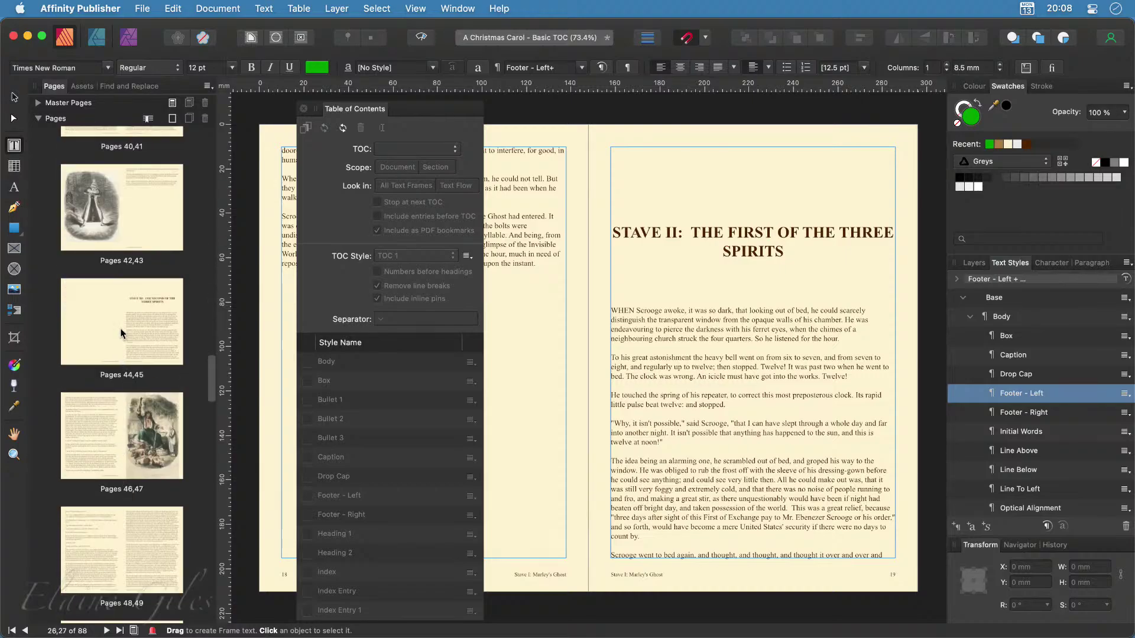
pyautogui.click(126, 298)
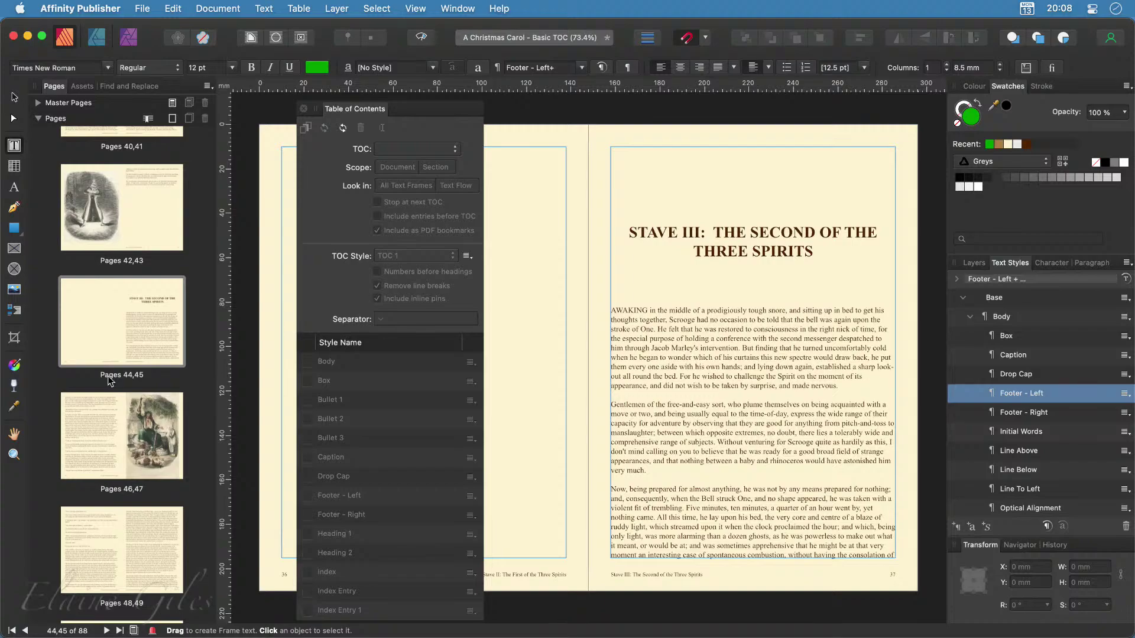
pyautogui.scroll(20, 109, 381)
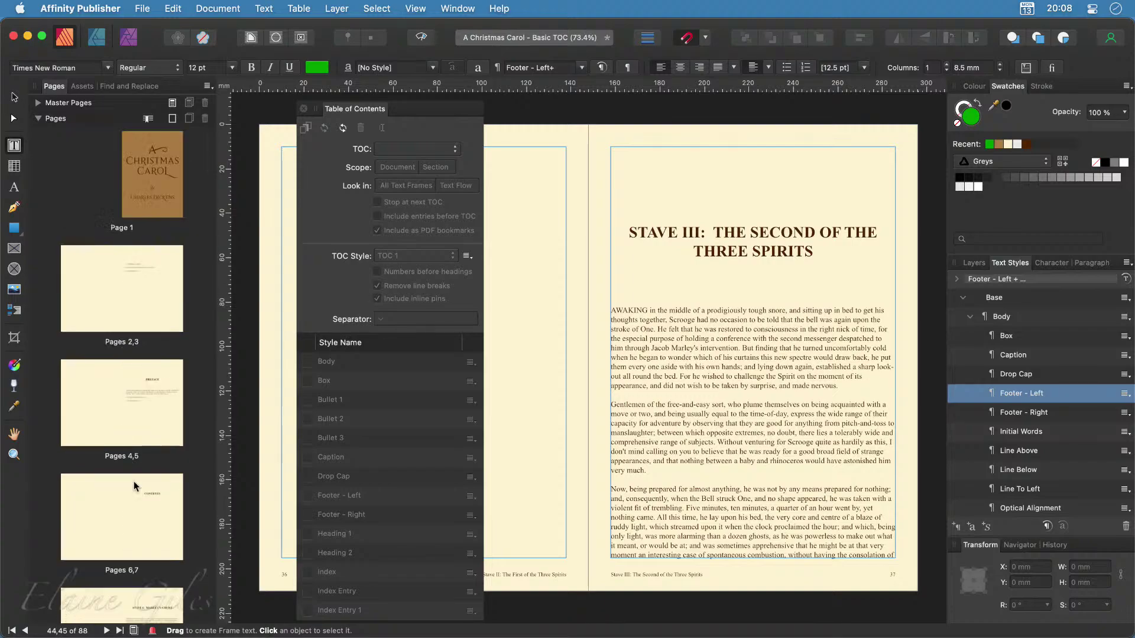
# Start a new Body paragraph directly below the CONTENTS heading on the pages 6,7 spread
pyautogui.click(138, 531)
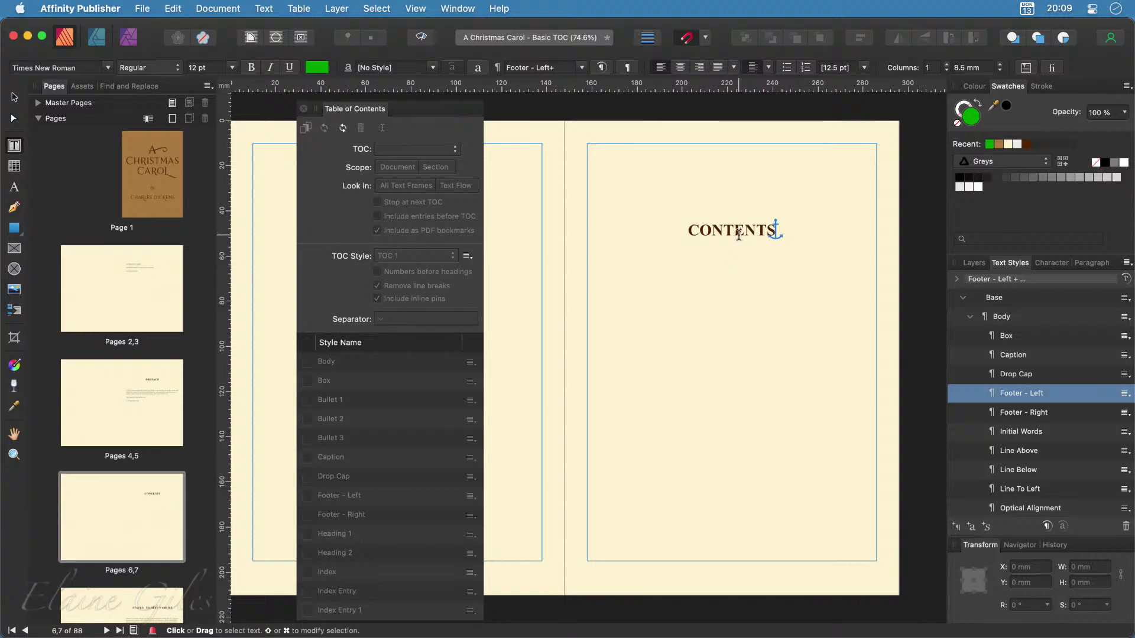
pyautogui.click(711, 230)
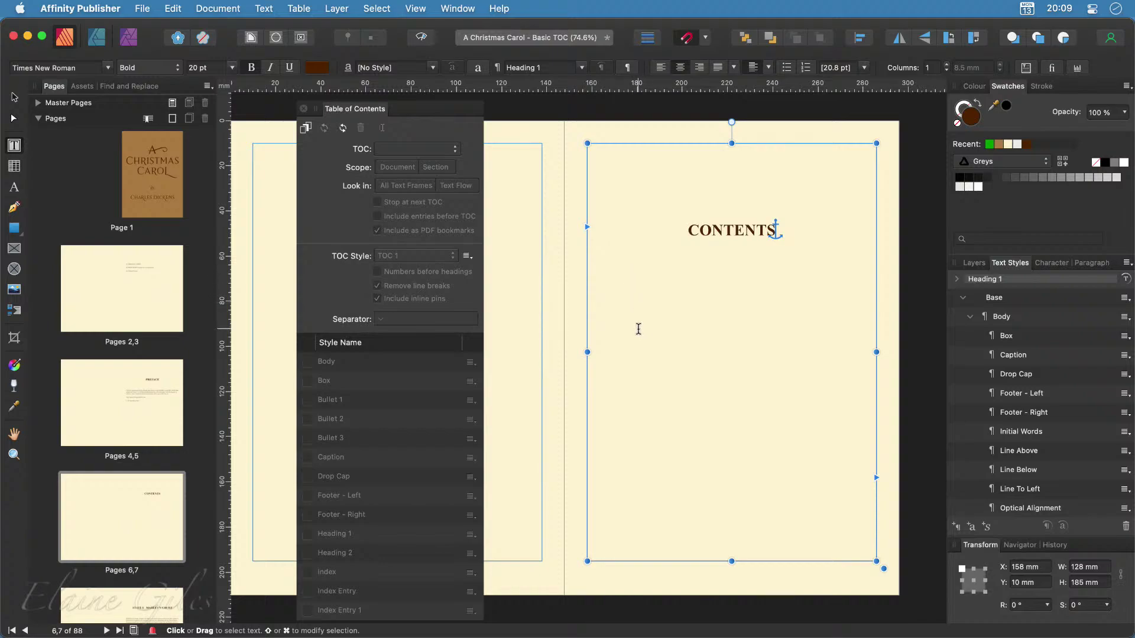
pyautogui.press('Return')
pyautogui.press('BackSpace')
pyautogui.press('Return')
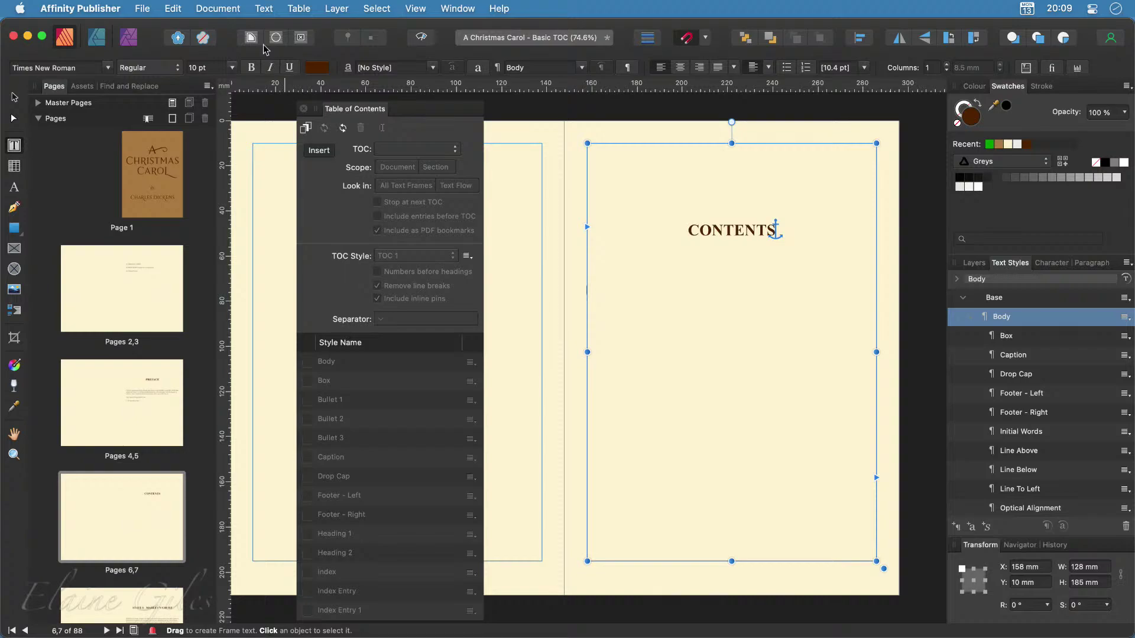
# Insert a table of contents at the empty paragraph below the CONTENTS heading
pyautogui.click(263, 8)
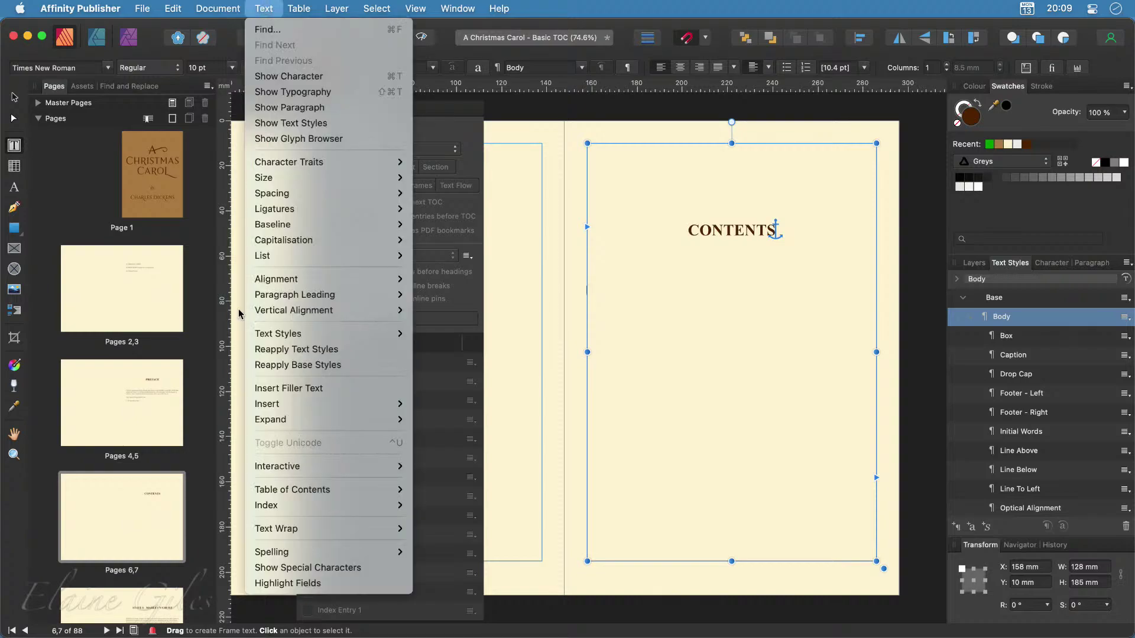
pyautogui.moveTo(306, 492)
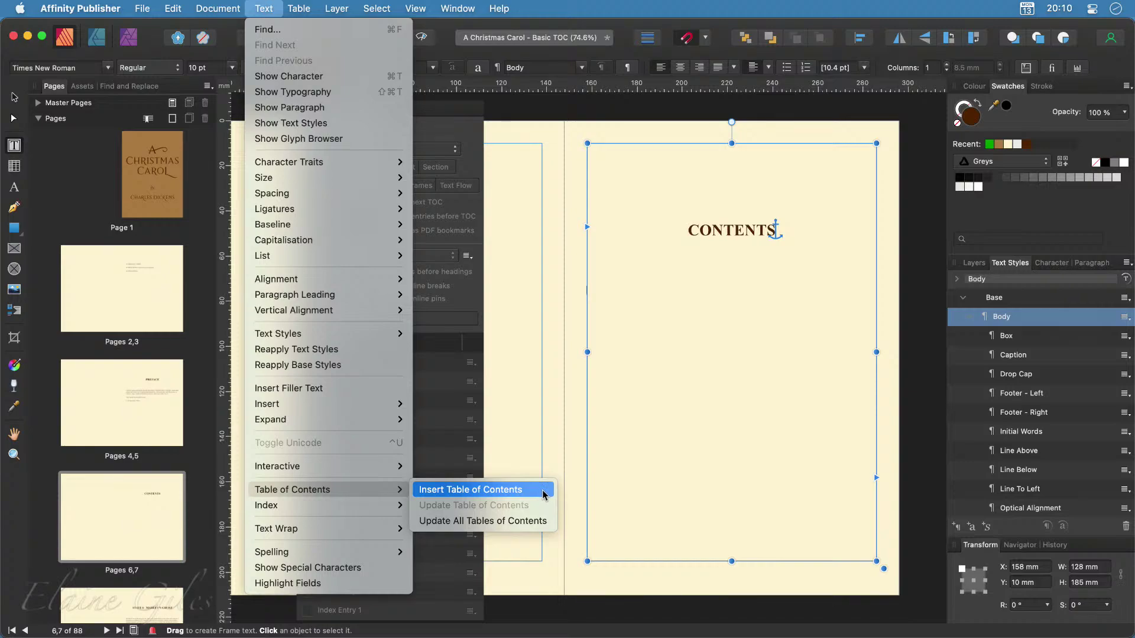
pyautogui.click(544, 495)
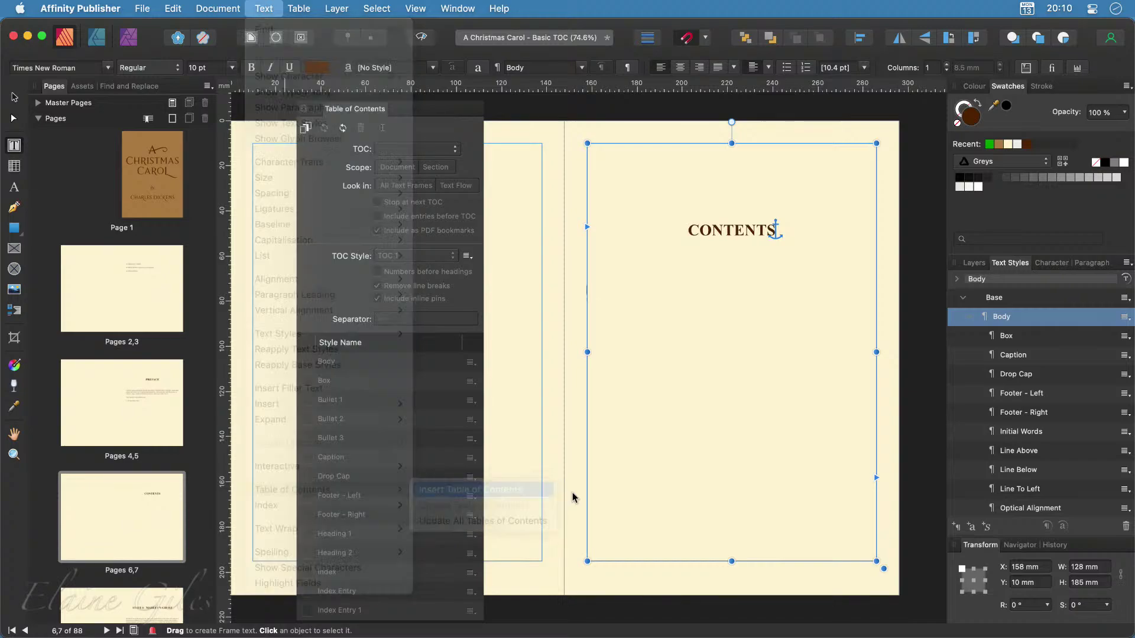
pyautogui.click(742, 467)
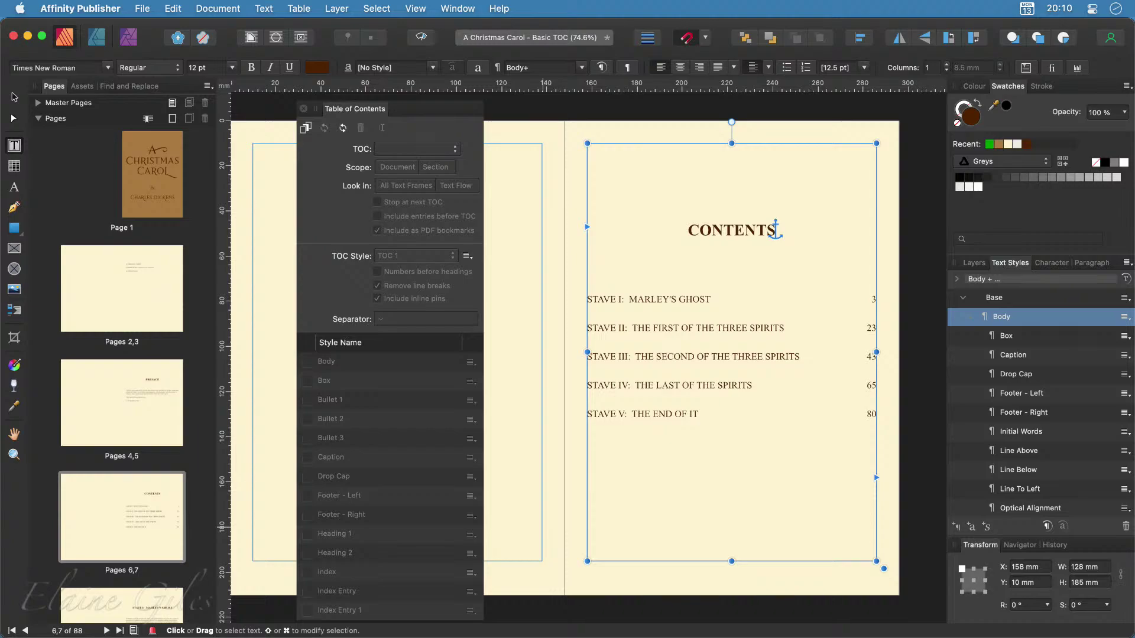
# Save the A Christmas Carol - Basic TOC document
pyautogui.press('super+Tab')
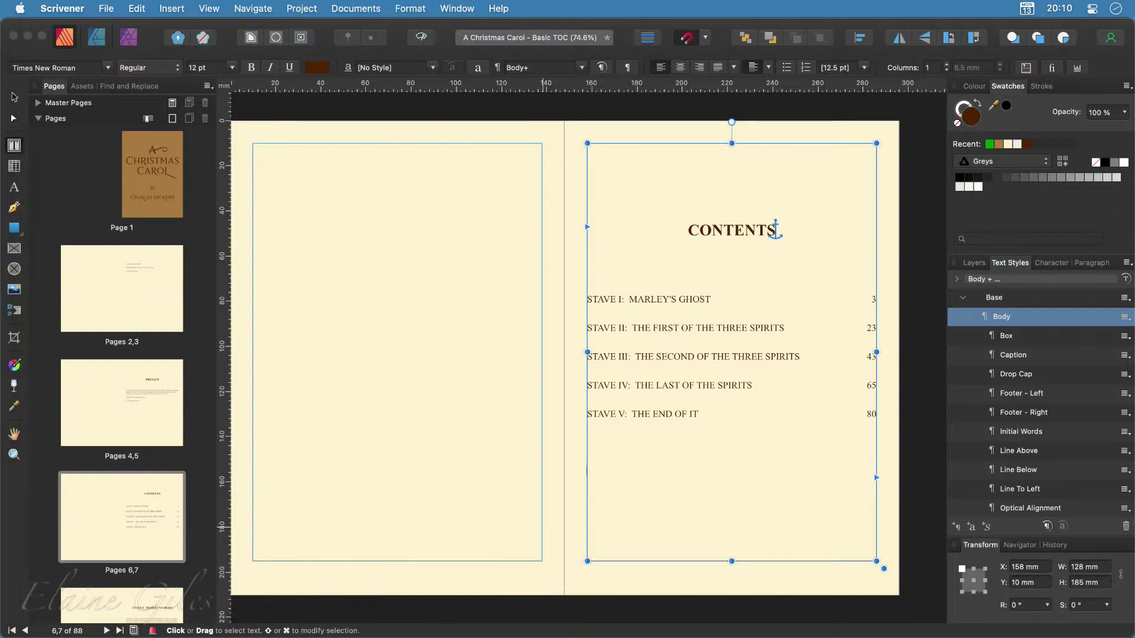
pyautogui.click(840, 28)
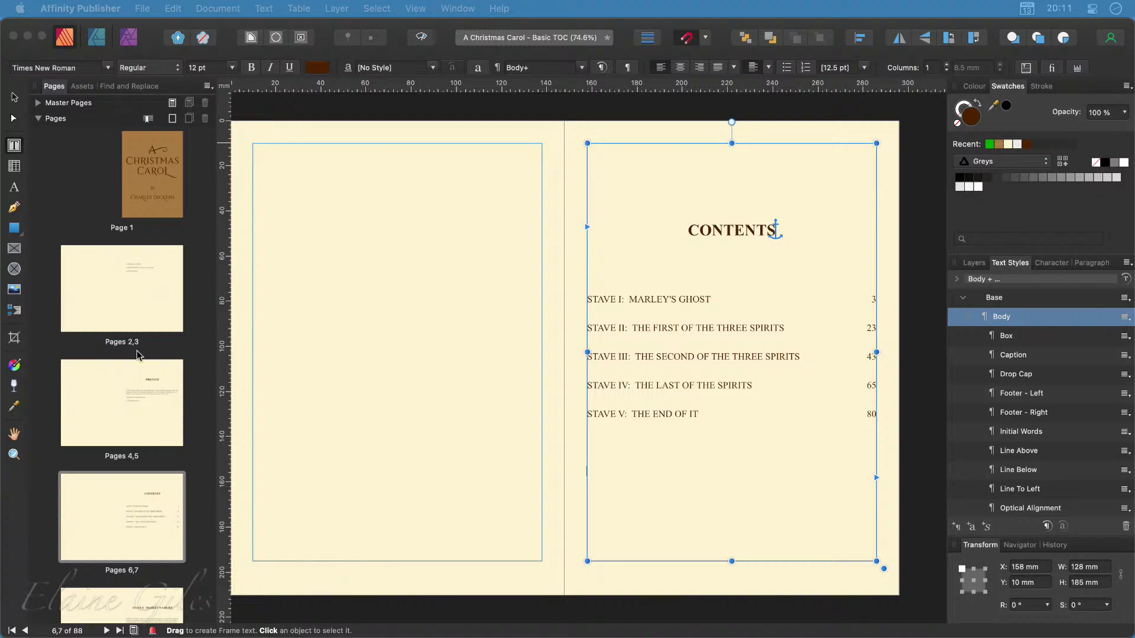
pyautogui.click(458, 277)
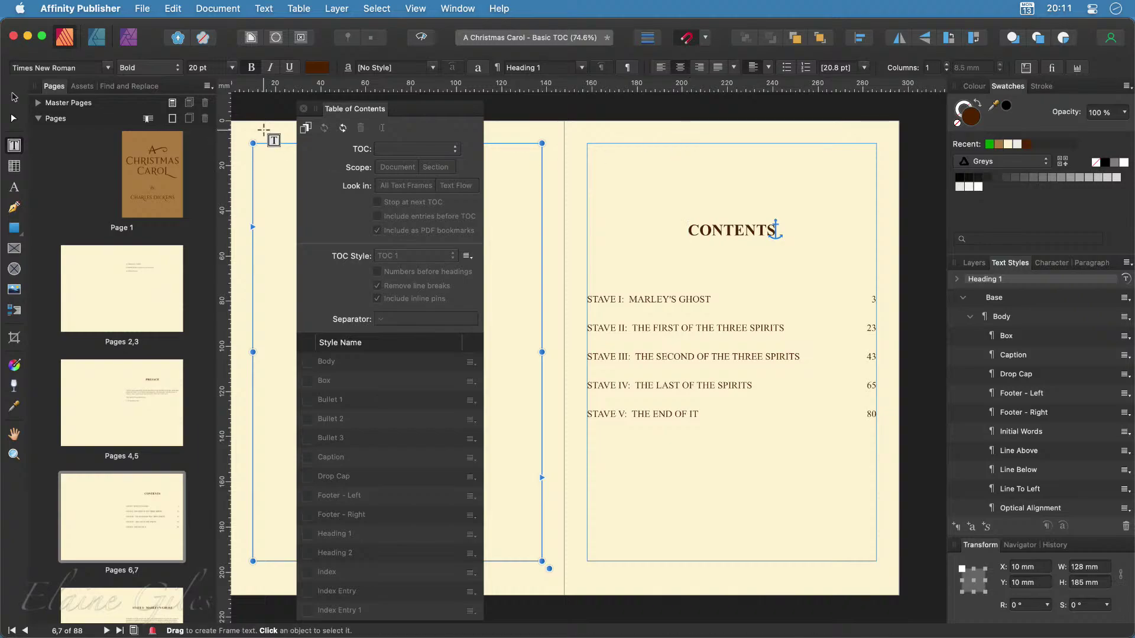
pyautogui.press('super+s')
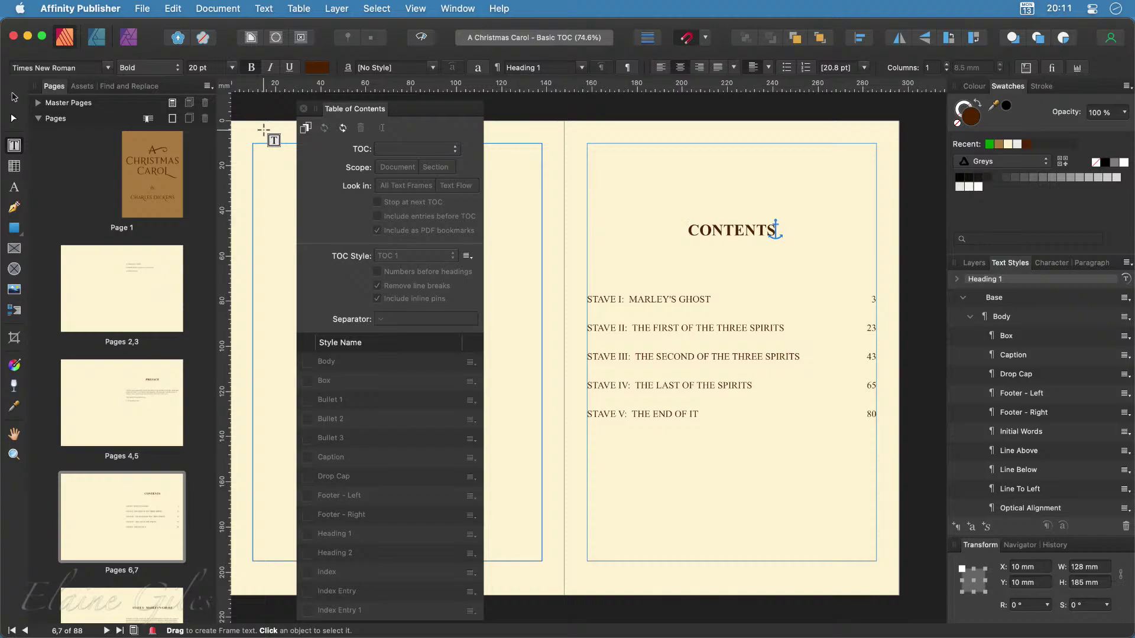
pyautogui.click(253, 142)
# Open the Animal Farm - Plain document and delete the text frame with the page size and margins from page 1
pyautogui.press('super+Tab')
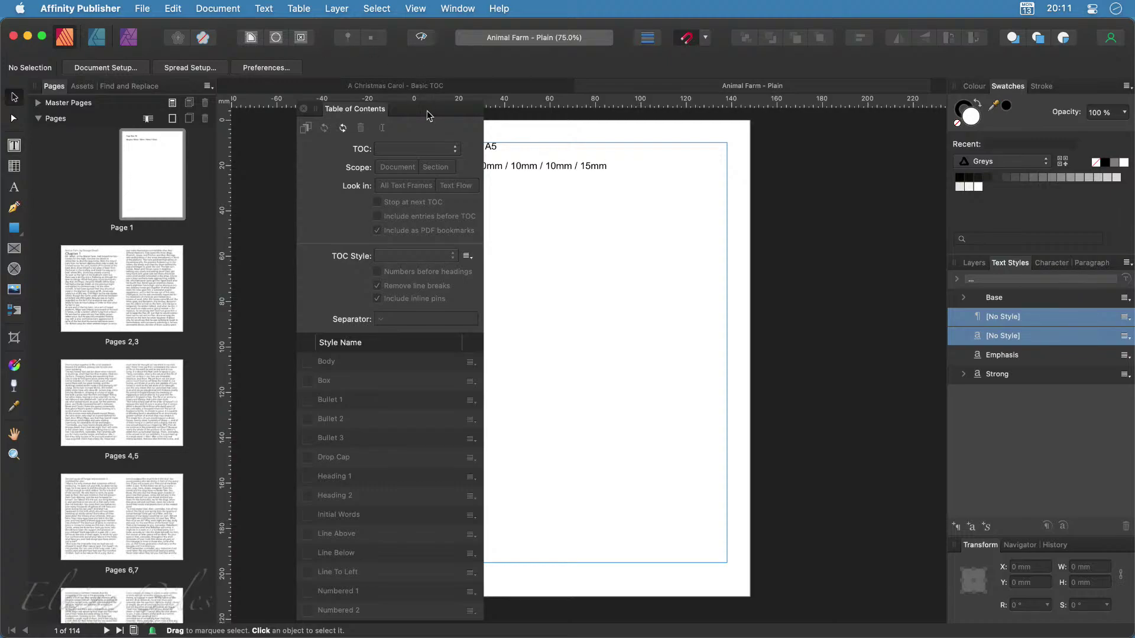
pyautogui.moveTo(426, 111); pyautogui.dragTo(604, 129)
pyautogui.moveTo(867, 108); pyautogui.dragTo(887, 95)
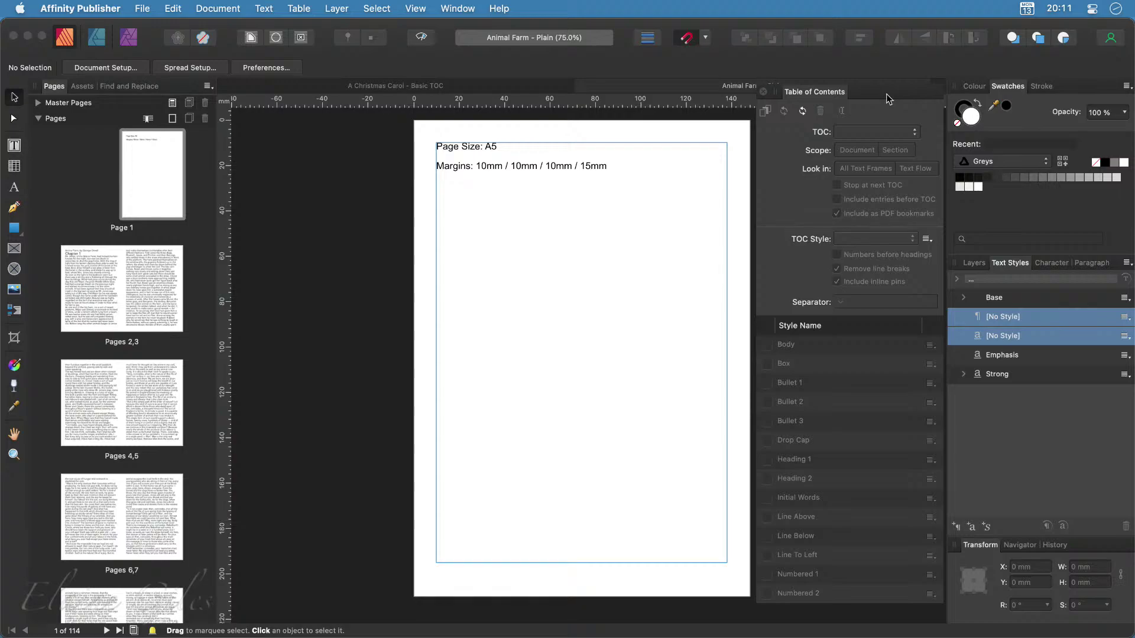
pyautogui.click(484, 157)
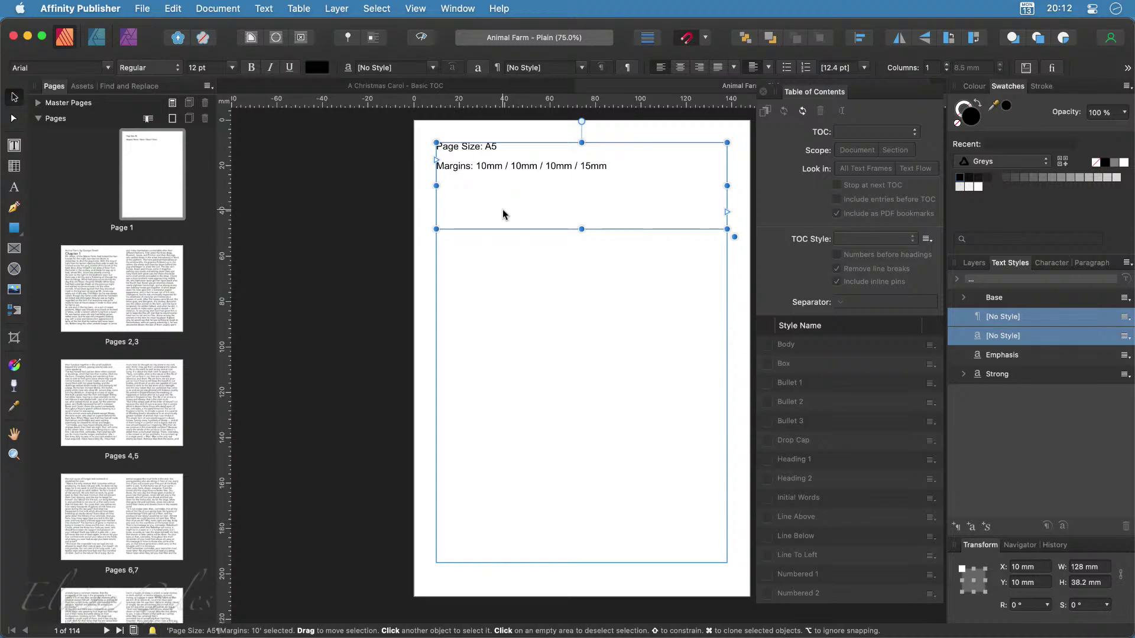
pyautogui.press('Delete')
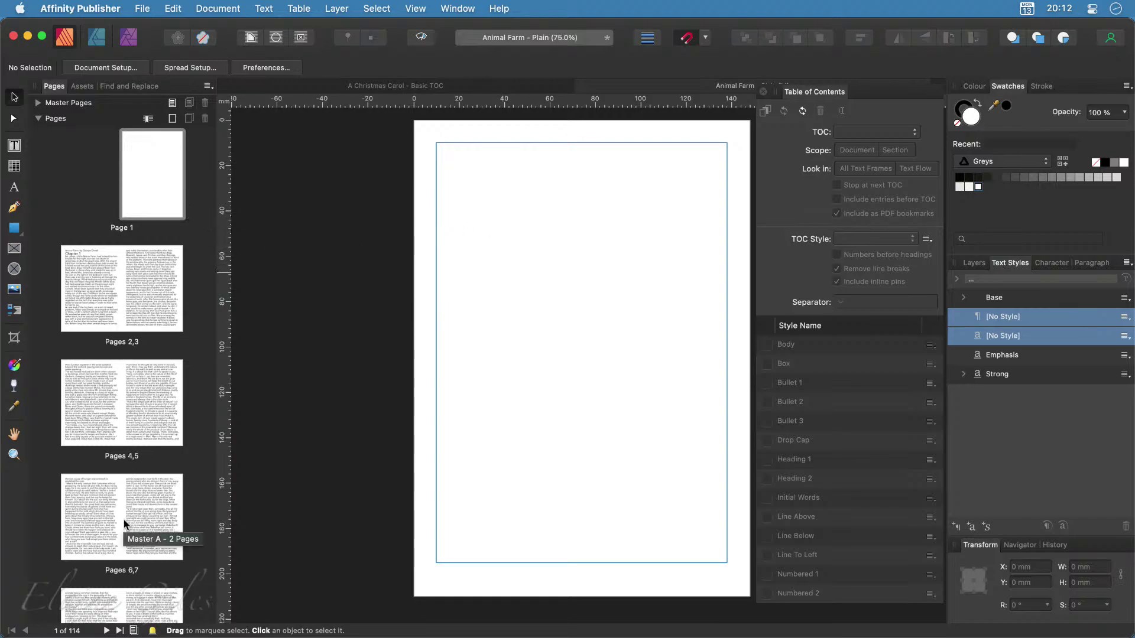
# Look through all the page spreads of the Animal Farm document, from page 1 to page 114 and back
pyautogui.scroll(-2, 126, 524)
pyautogui.scroll(-5, 125, 524)
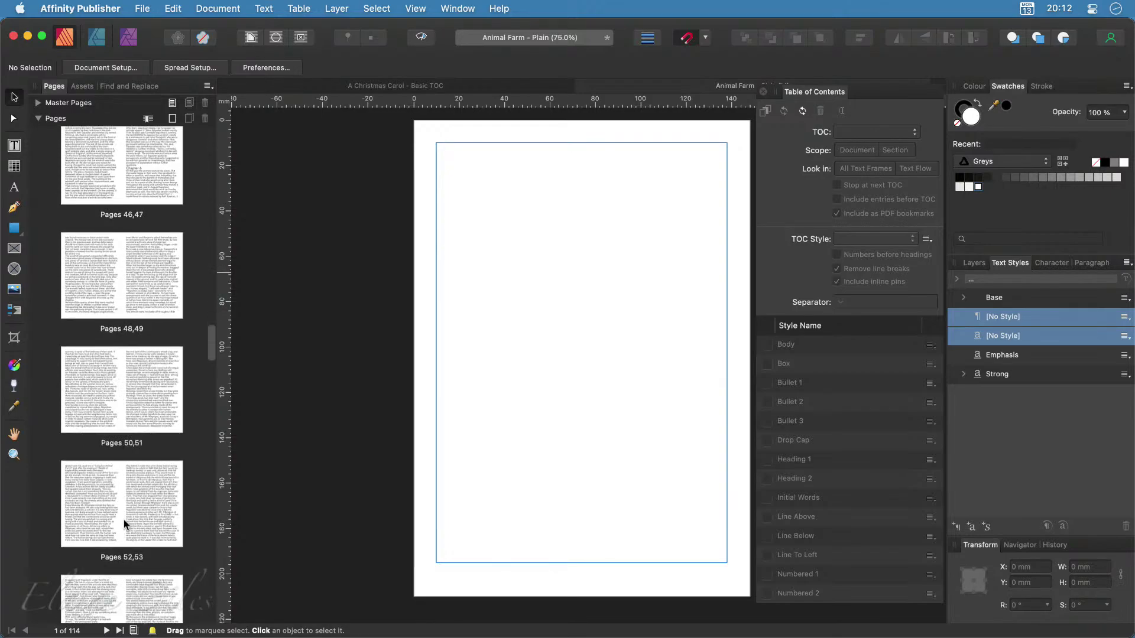
pyautogui.scroll(-4, 125, 525)
pyautogui.scroll(-20, 125, 524)
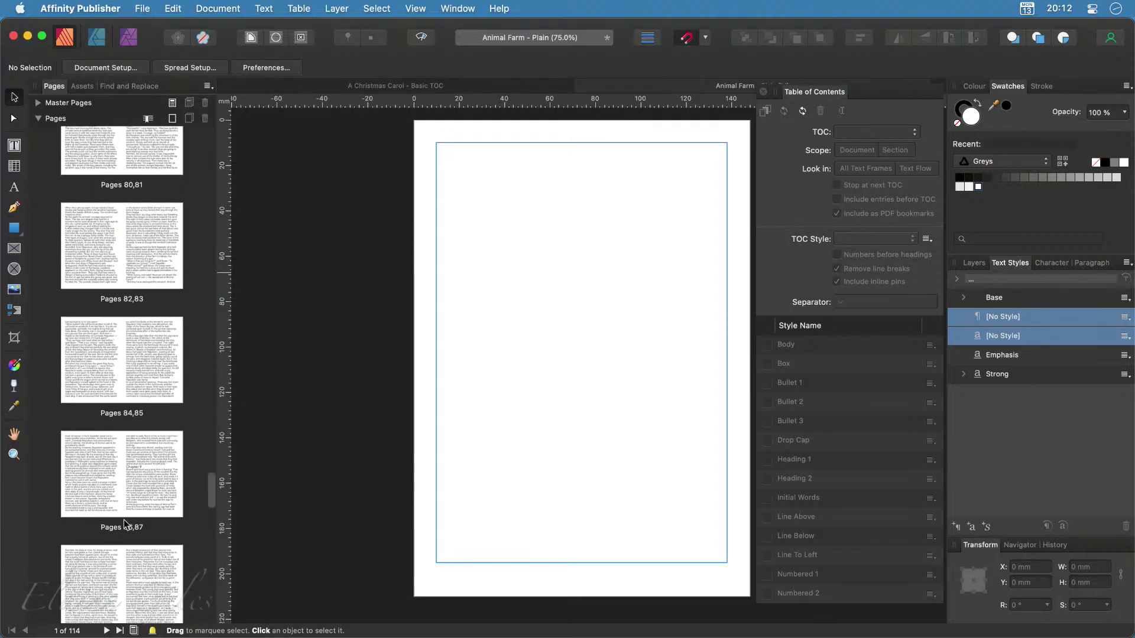
pyautogui.scroll(-5, 125, 524)
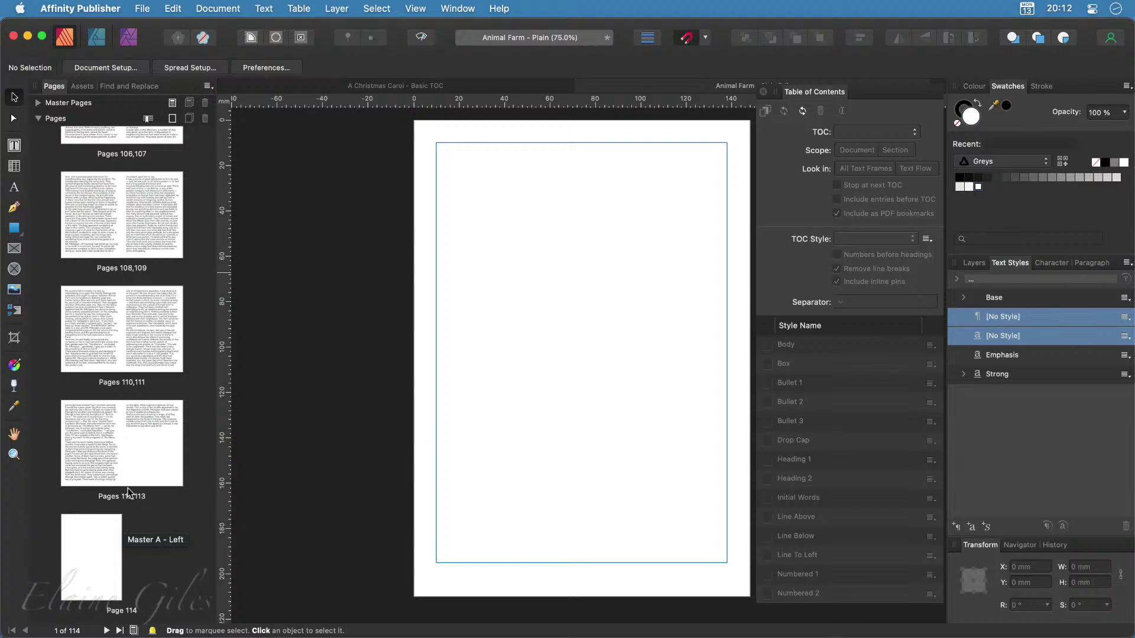
pyautogui.scroll(15, 123, 459)
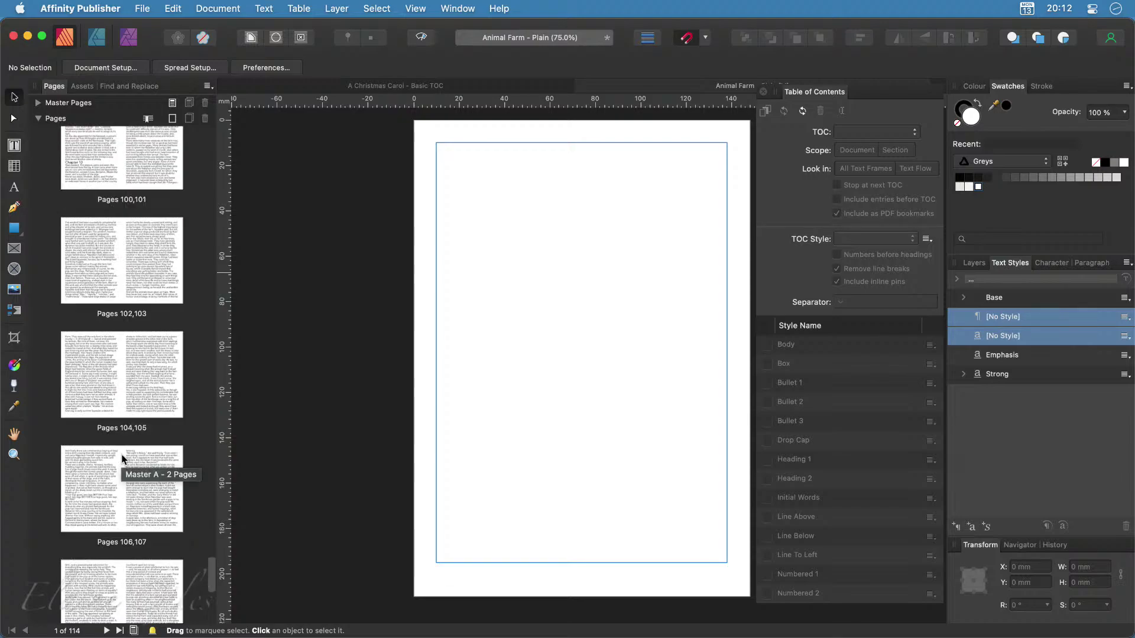
pyautogui.scroll(20, 122, 459)
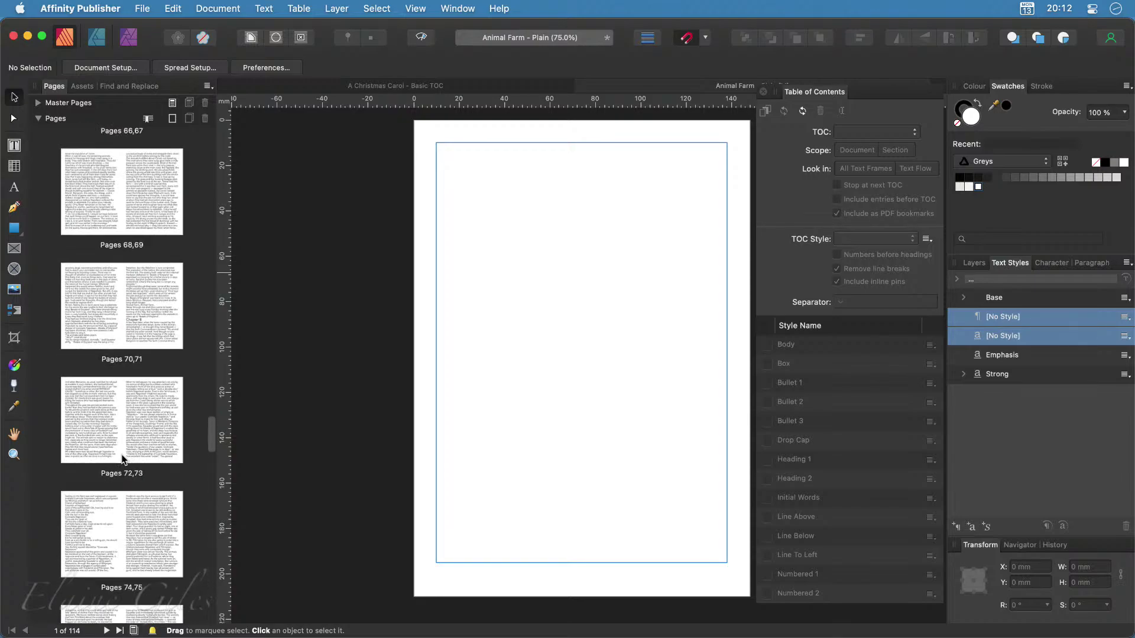
pyautogui.scroll(15, 122, 459)
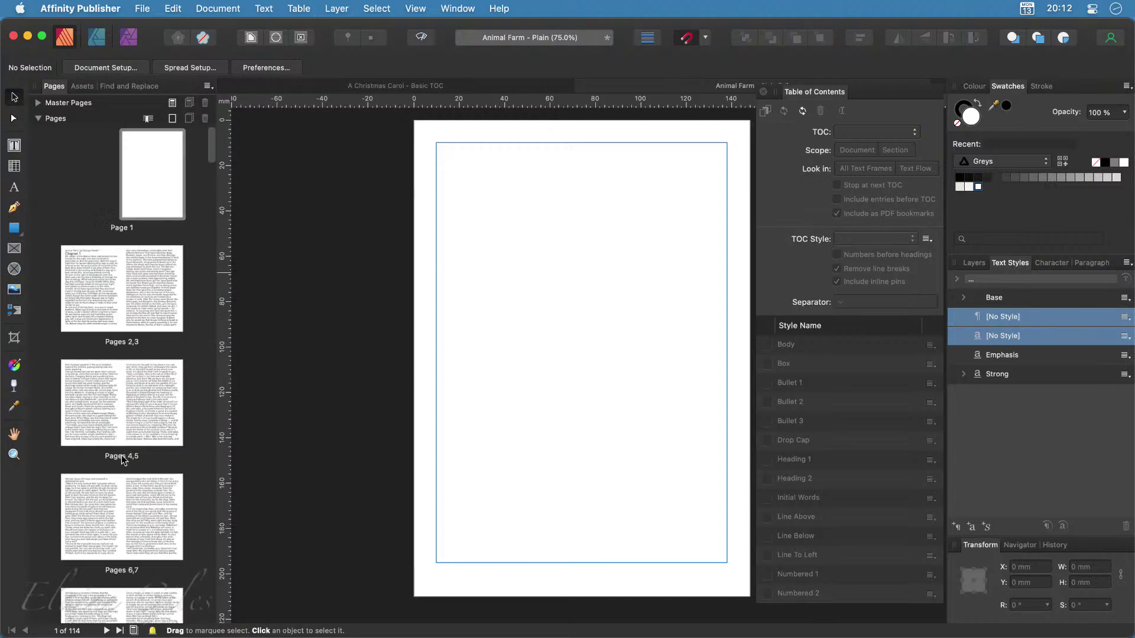
# Examine the text frames and the Chapter 1 opening on the pages 2,3 spread, and look over the spreads up to pages 26,27
pyautogui.doubleClick(119, 341)
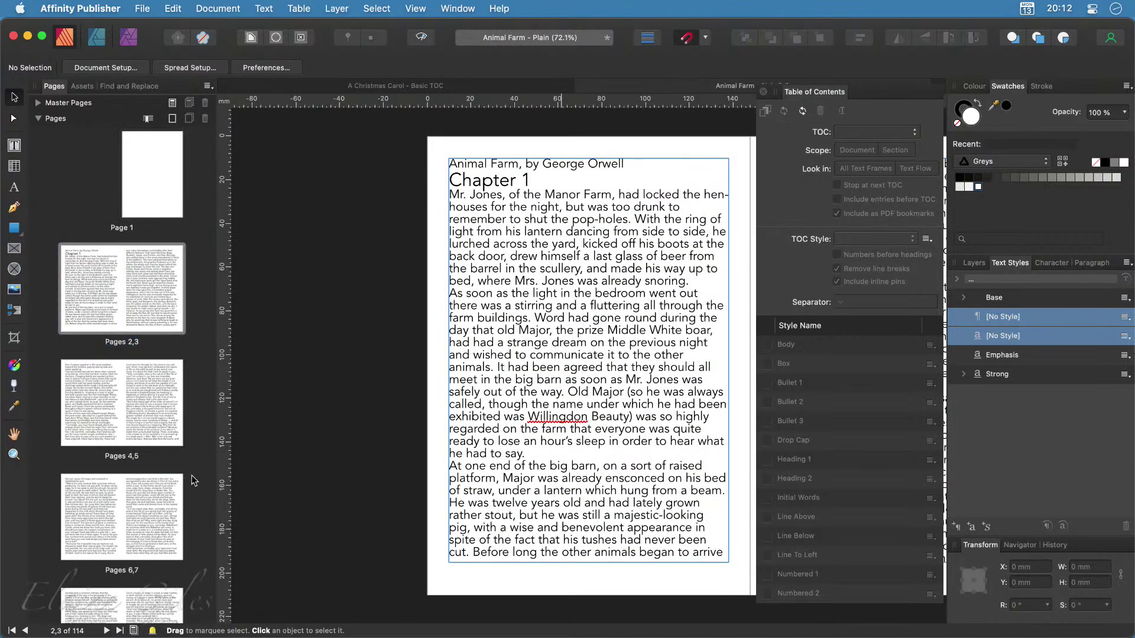
pyautogui.hscroll(5, 551, 415)
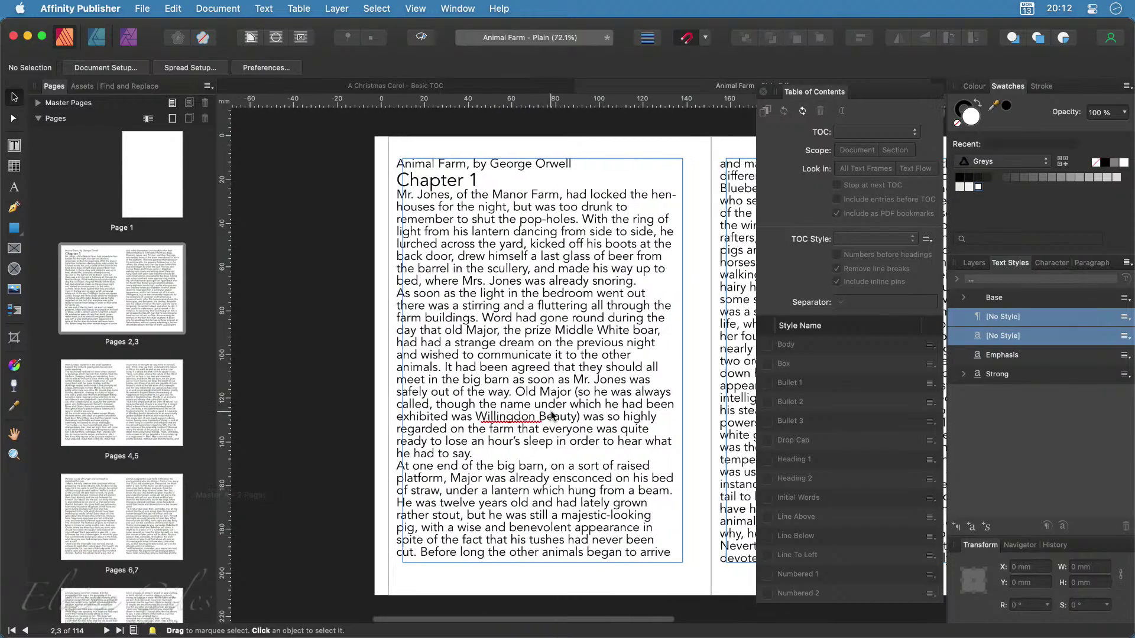
pyautogui.hscroll(1, 552, 415)
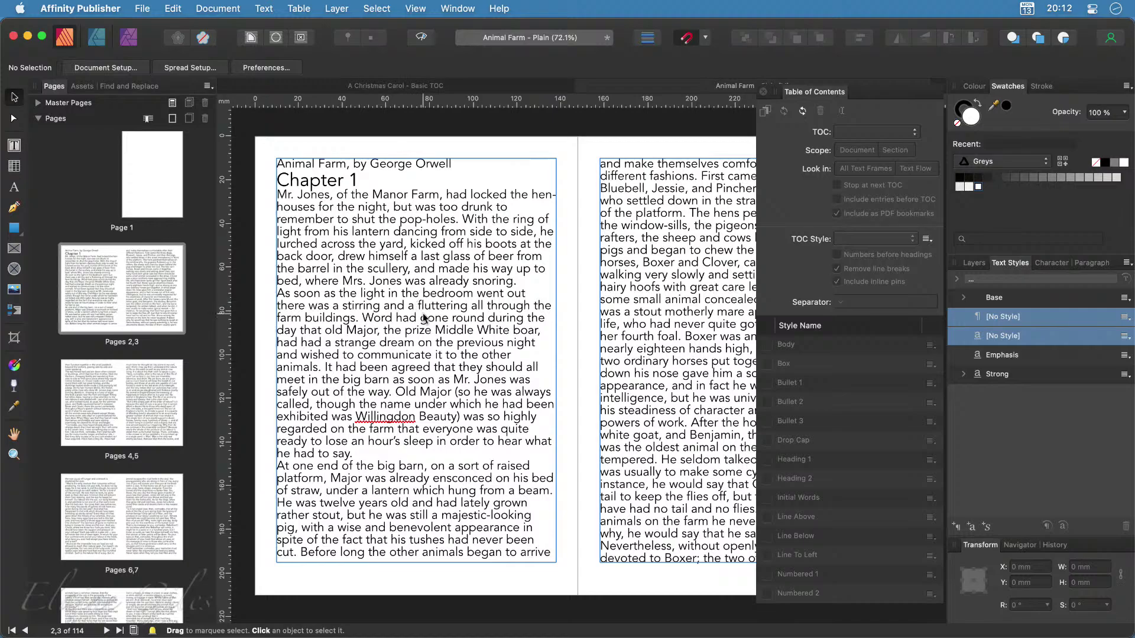
pyautogui.click(376, 168)
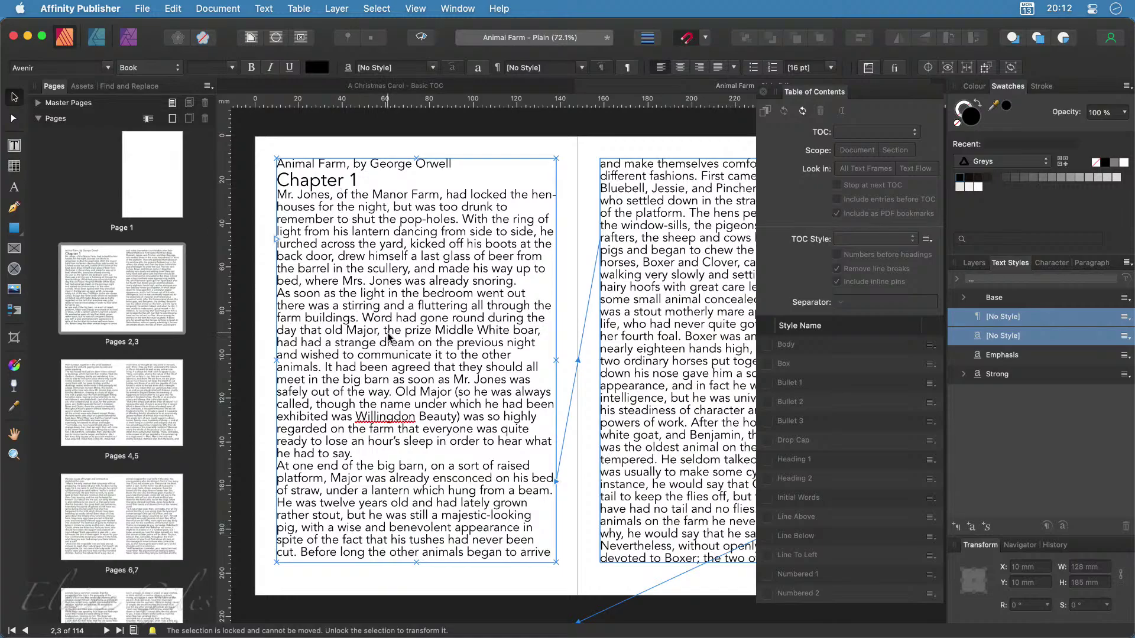
pyautogui.scroll(-15, 101, 567)
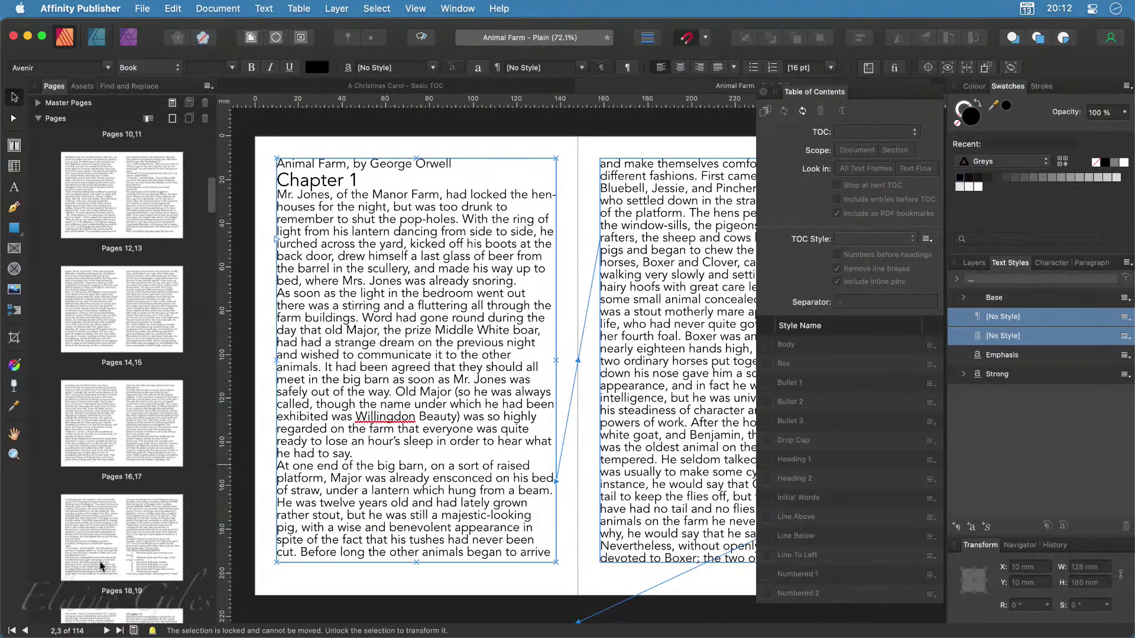
pyautogui.scroll(-2, 100, 566)
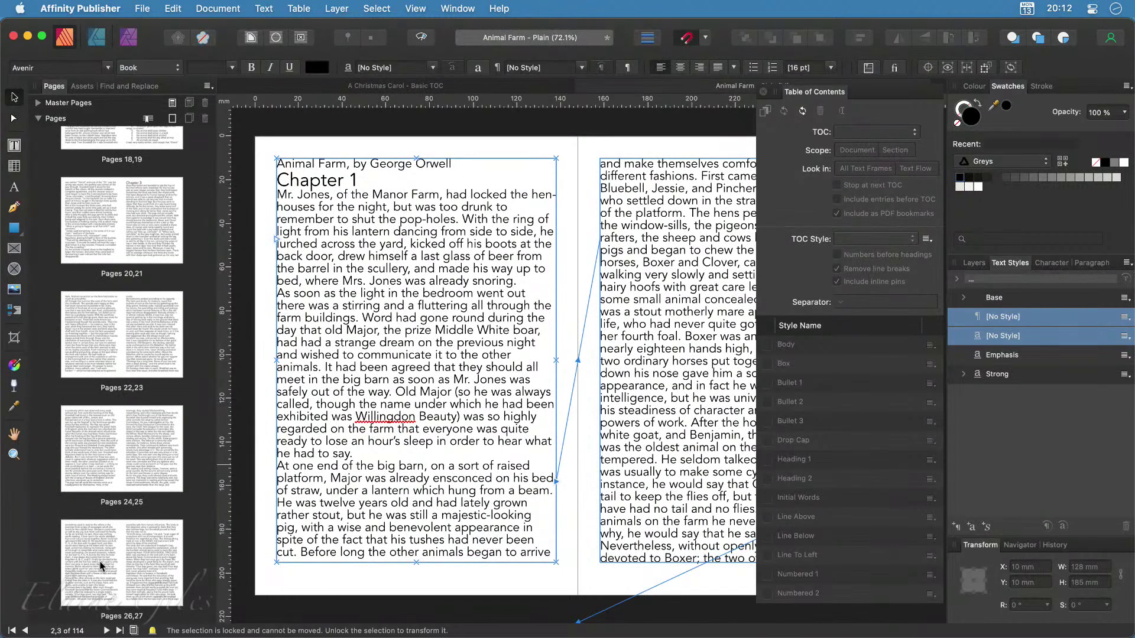
pyautogui.scroll(10, 114, 548)
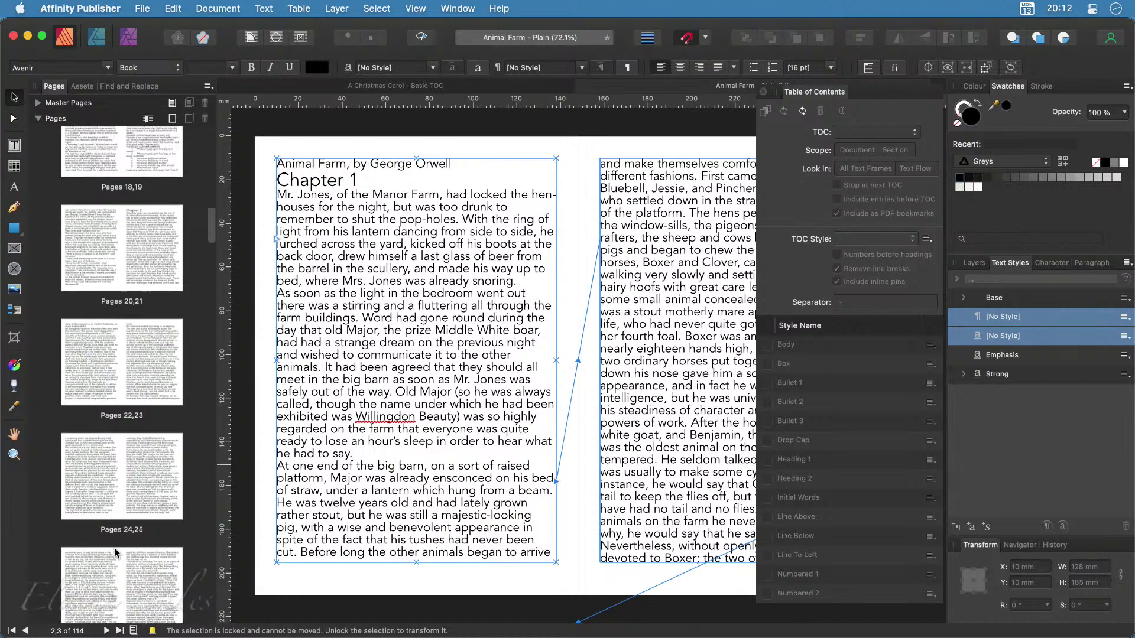
pyautogui.scroll(4, 116, 553)
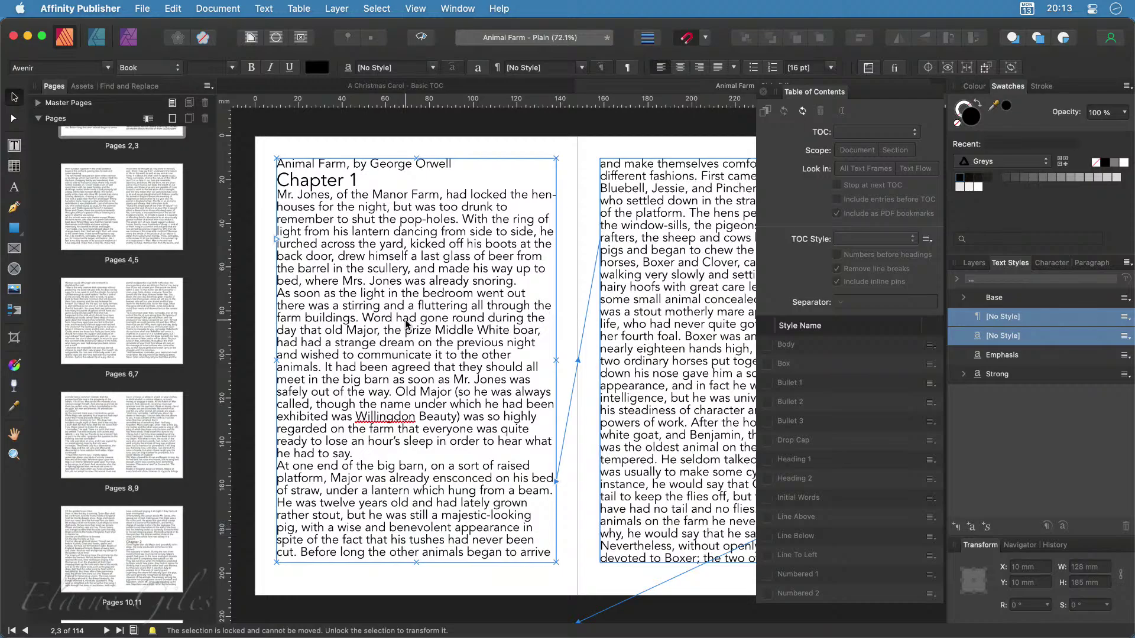
pyautogui.scroll(3, 175, 449)
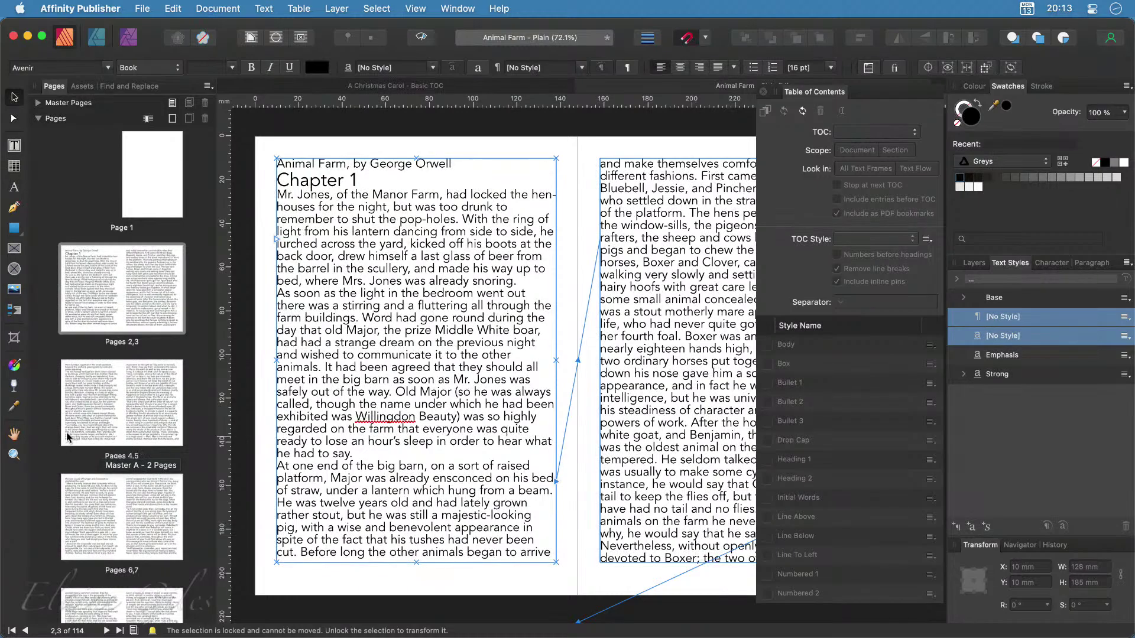
# Place the Animal Farm Cover file from the 02 - Creating a TOC From Scratch folder on page 1 at its default size
pyautogui.doubleClick(138, 168)
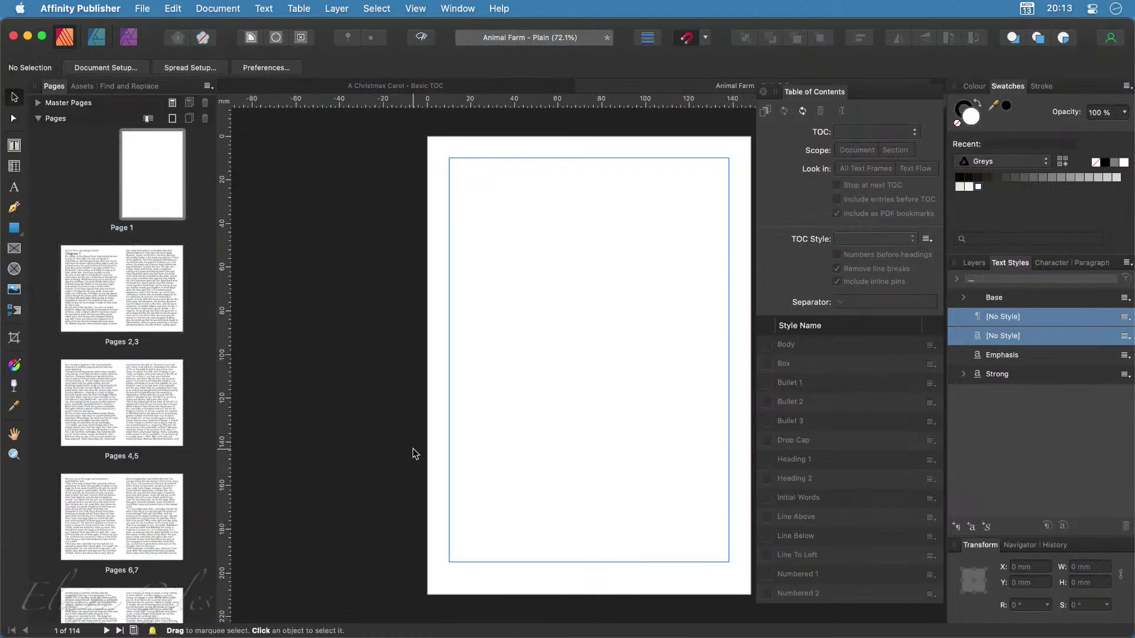
pyautogui.hscroll(3, 413, 448)
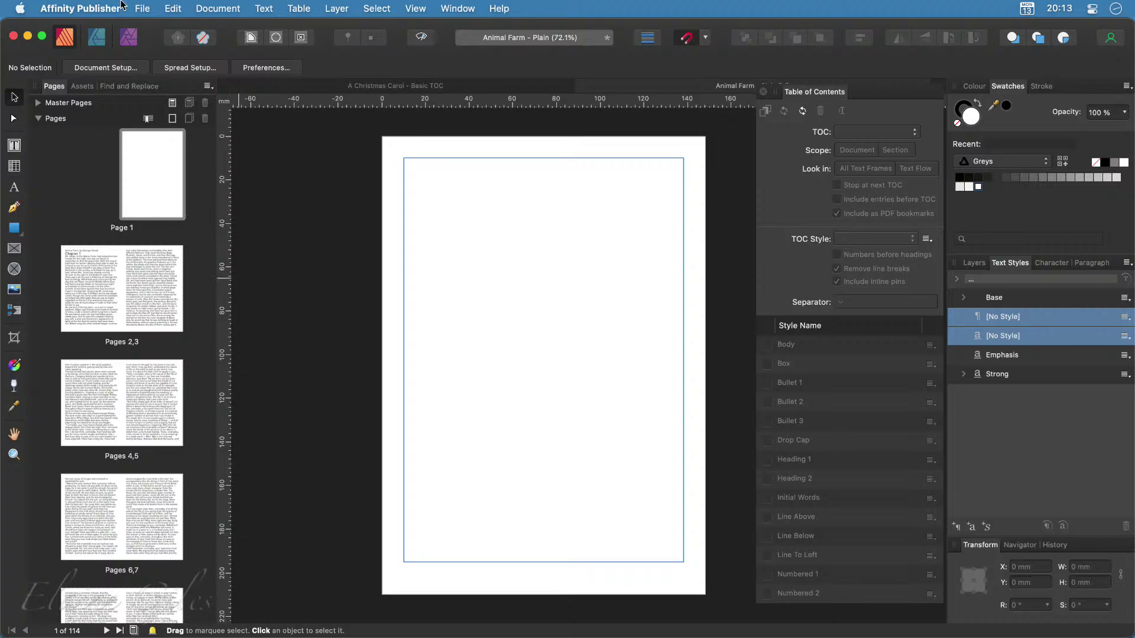
pyautogui.click(142, 8)
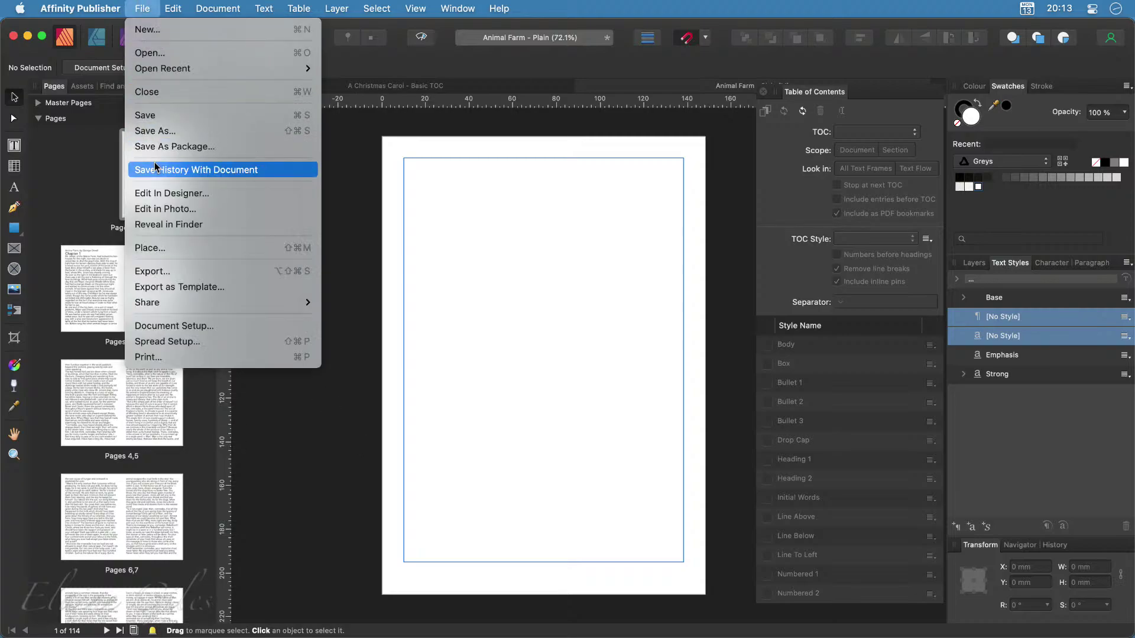
pyautogui.click(166, 248)
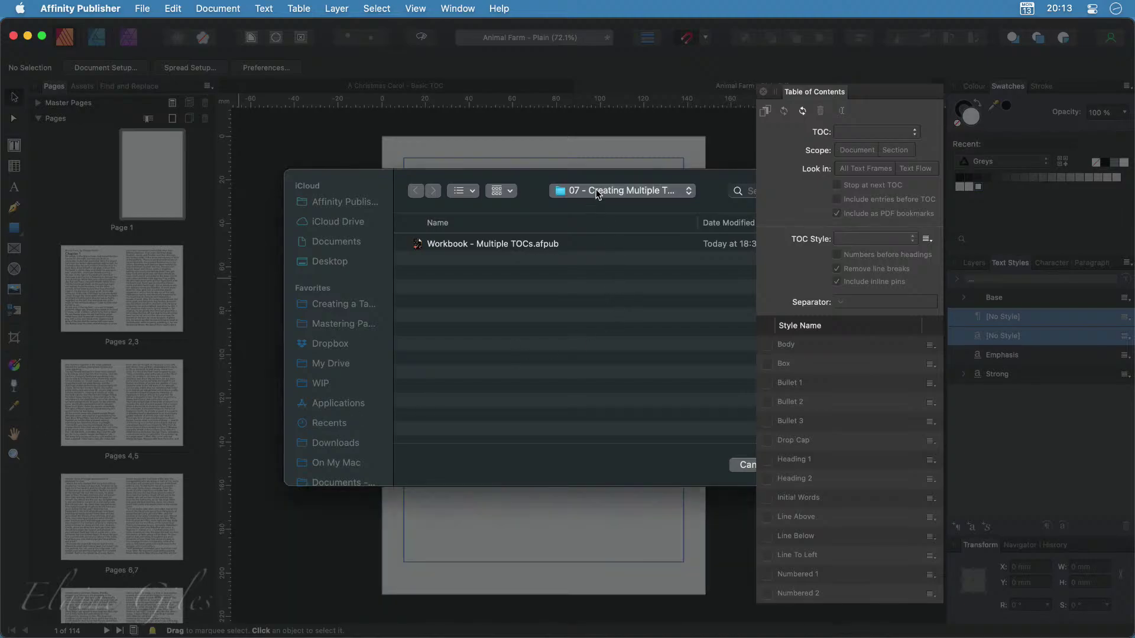
pyautogui.click(596, 190)
pyautogui.click(594, 225)
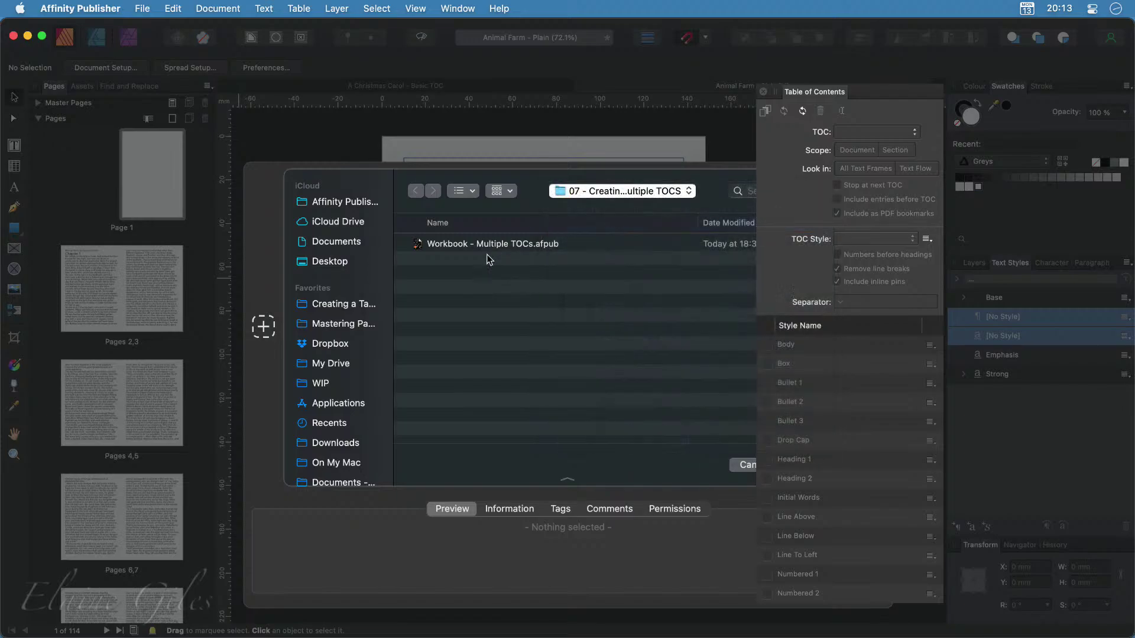
pyautogui.doubleClick(467, 301)
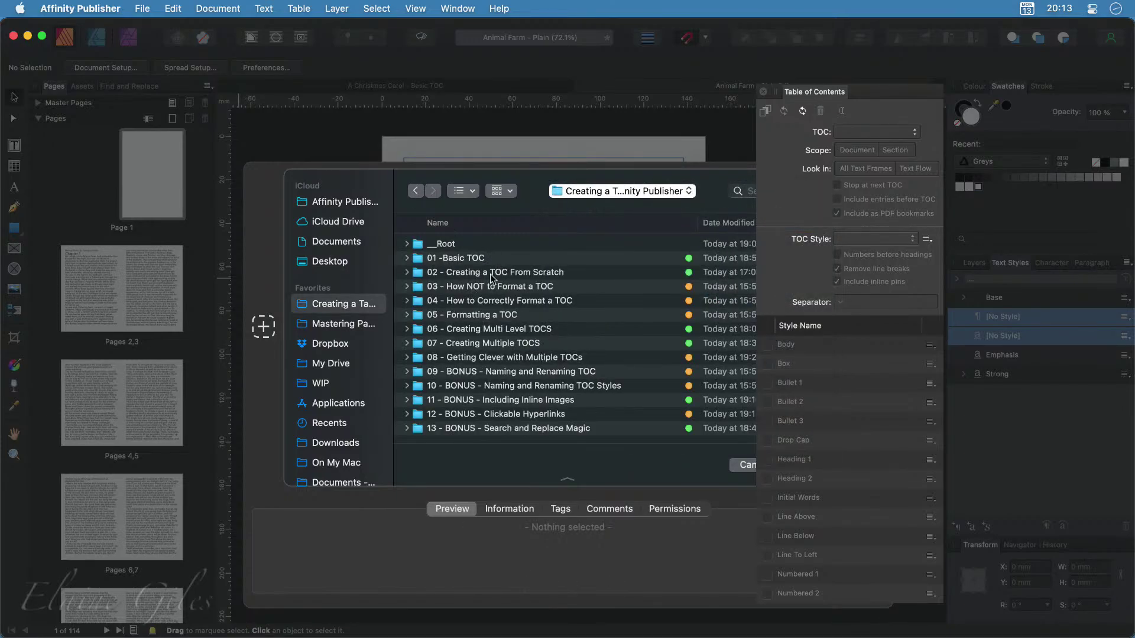
pyautogui.doubleClick(491, 273)
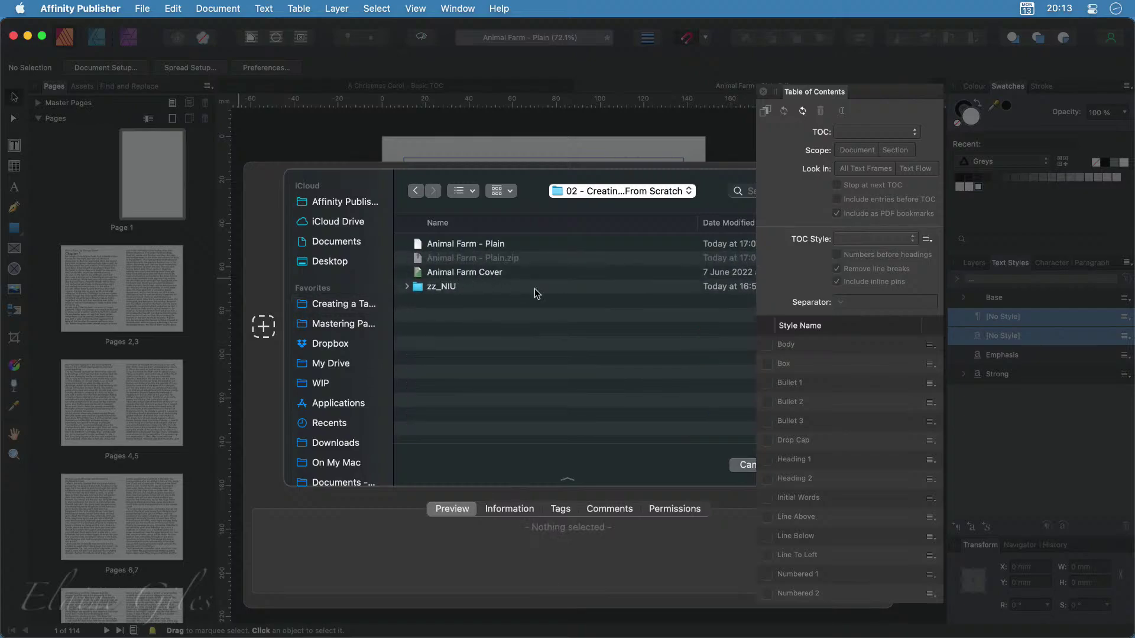
pyautogui.click(514, 276)
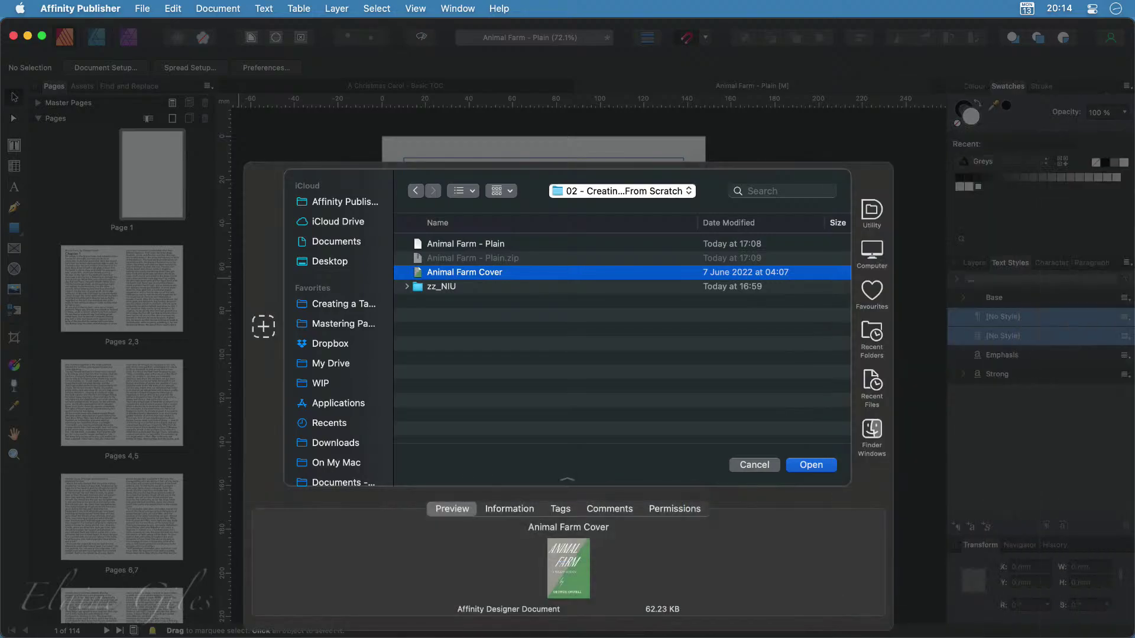
pyautogui.click(810, 465)
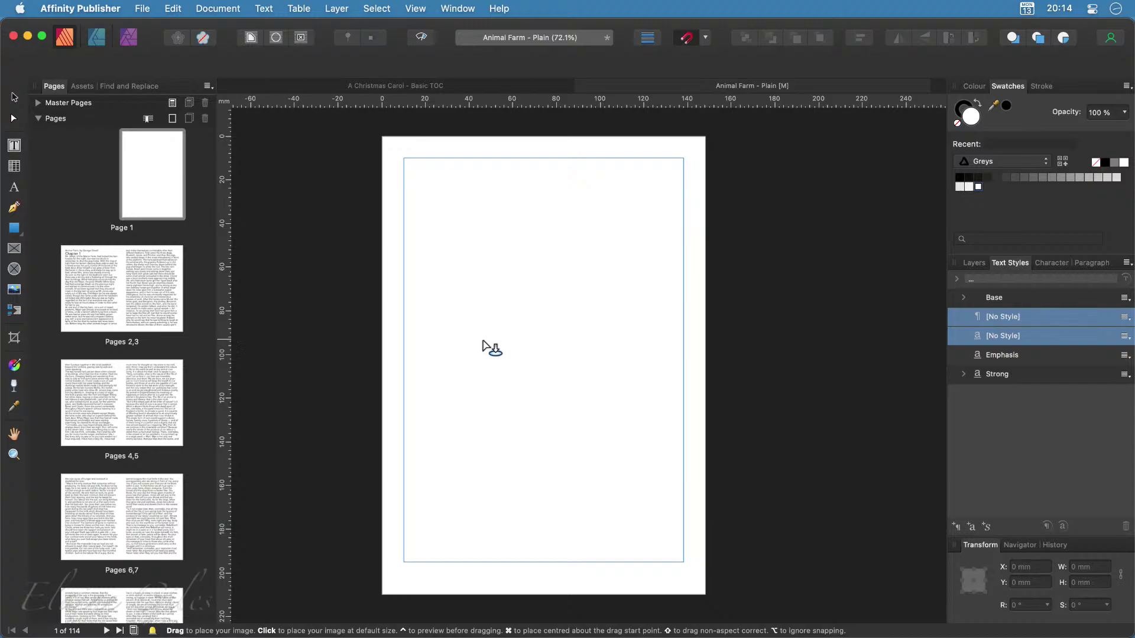
pyautogui.click(383, 140)
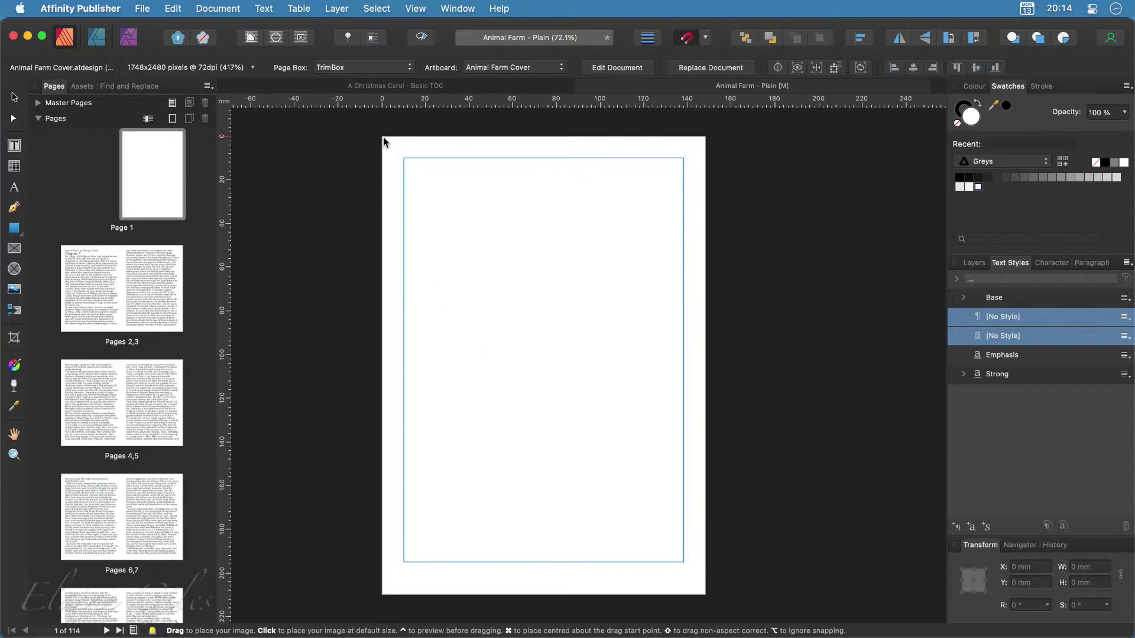
pyautogui.click(382, 136)
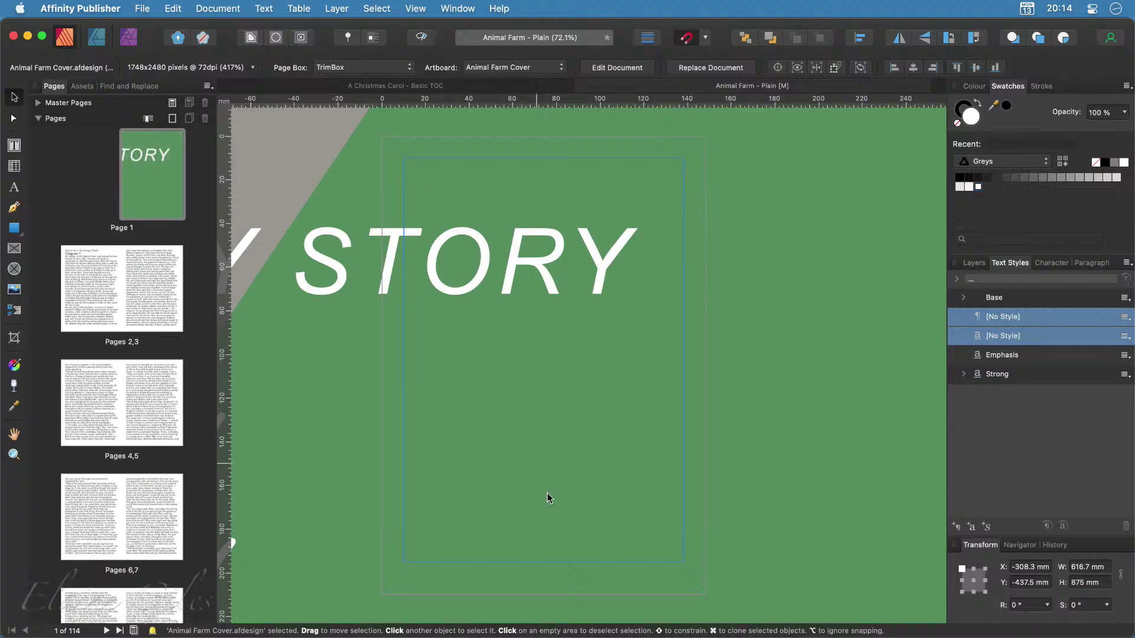
# Scale and align the placed cover to fill page 1 exactly, 148 mm wide by 210 mm high at X 0, Y 0
pyautogui.scroll(-6, 547, 494)
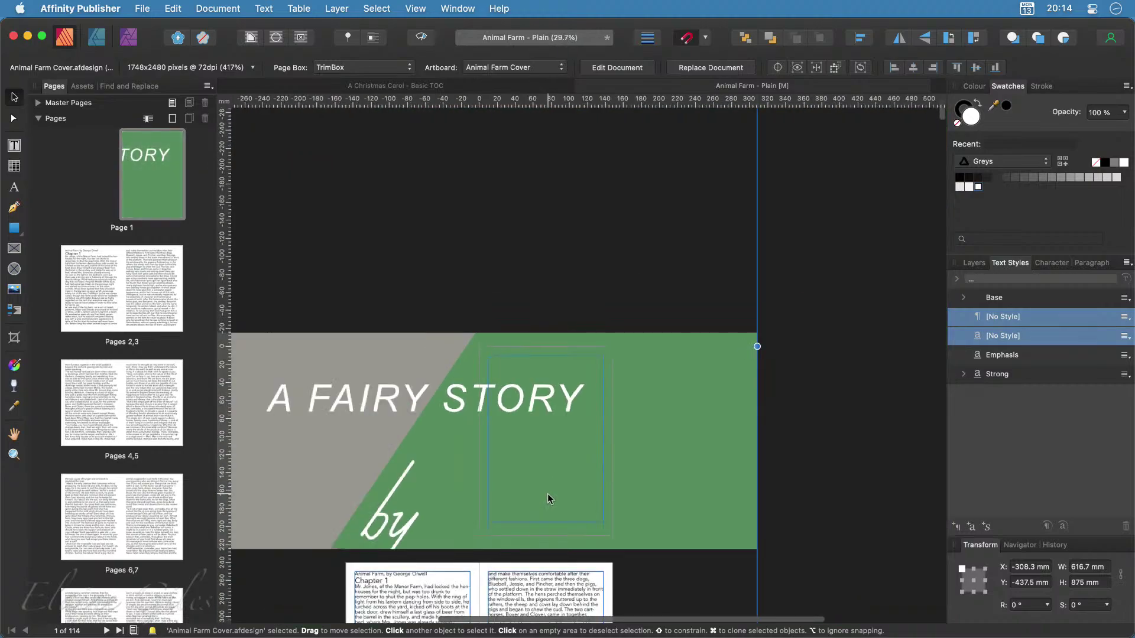
pyautogui.scroll(-4, 547, 494)
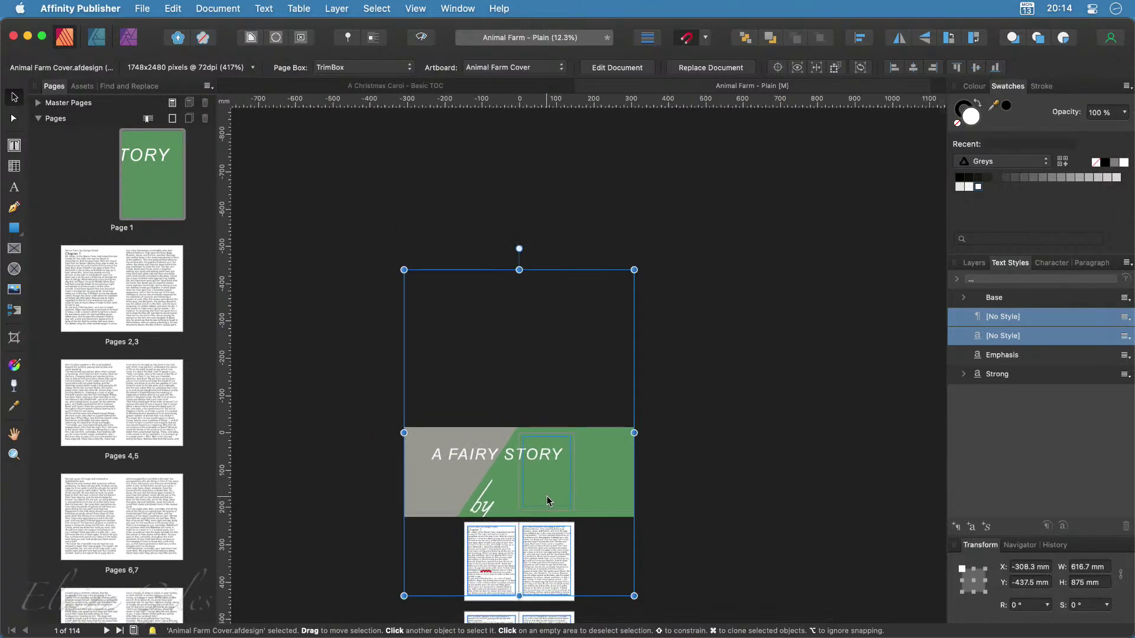
pyautogui.moveTo(404, 596); pyautogui.dragTo(596, 411)
pyautogui.moveTo(610, 317); pyautogui.dragTo(569, 453)
pyautogui.scroll(5, 555, 481)
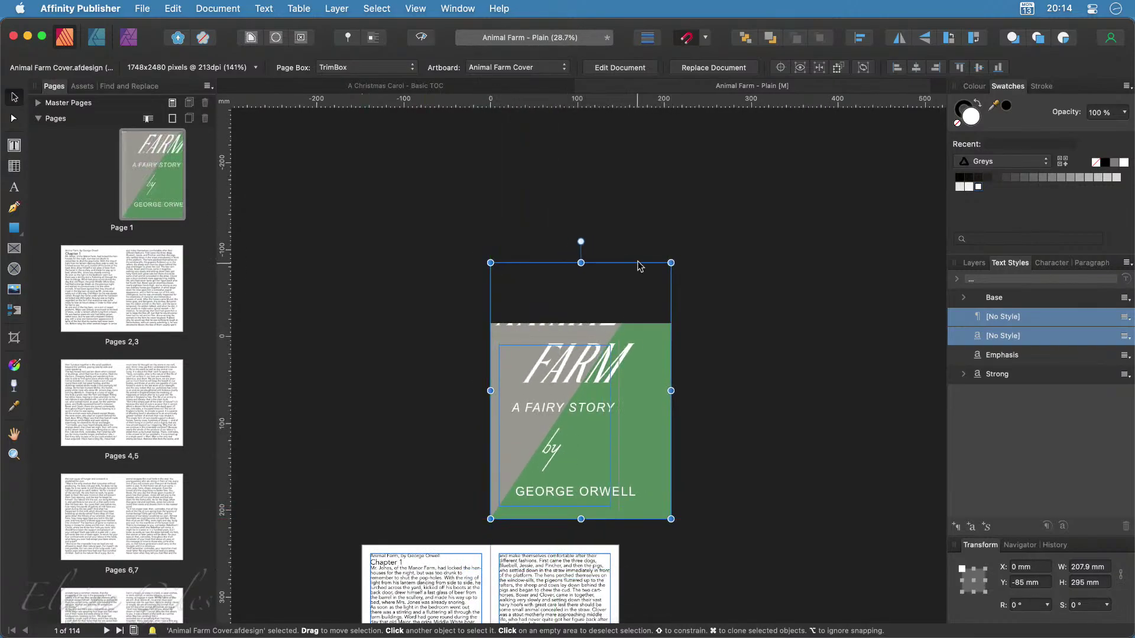
pyautogui.moveTo(670, 262); pyautogui.dragTo(620, 340)
pyautogui.scroll(1, 534, 496)
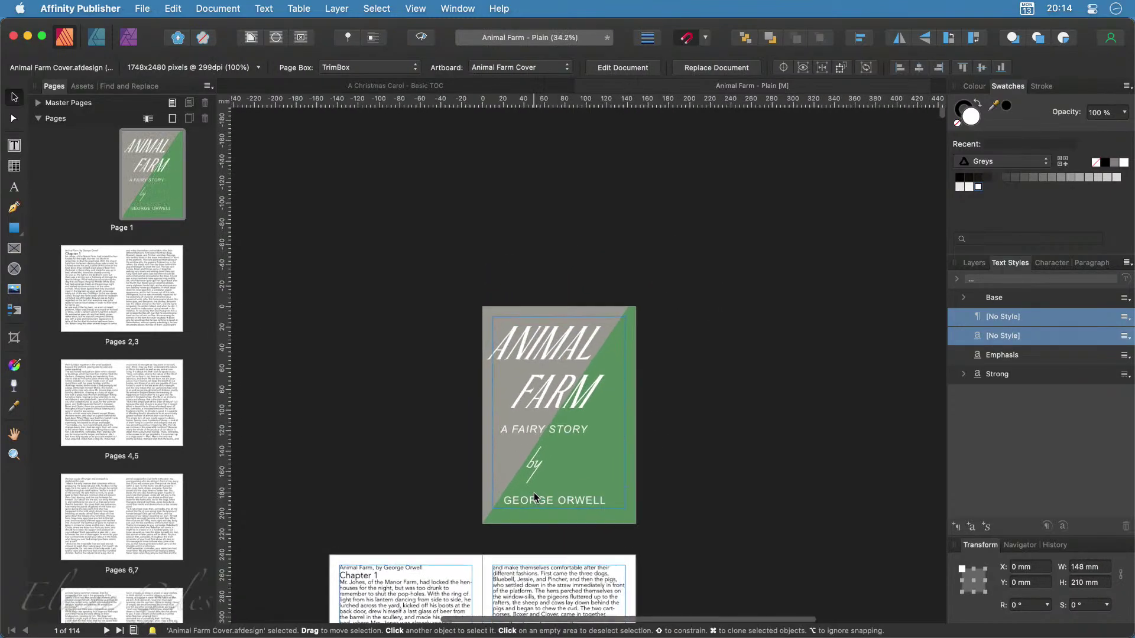
pyautogui.scroll(4, 534, 497)
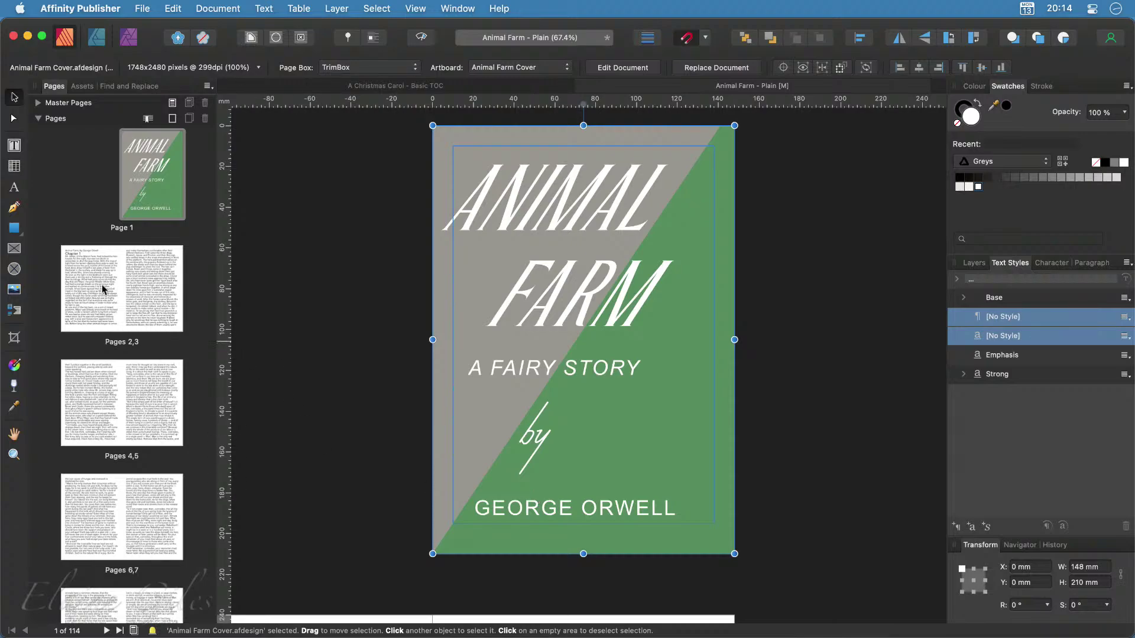
# Delete the text "Animal Farm, by George Orwell" above the Chapter 1 heading on the pages 2,3 spread
pyautogui.doubleClick(123, 285)
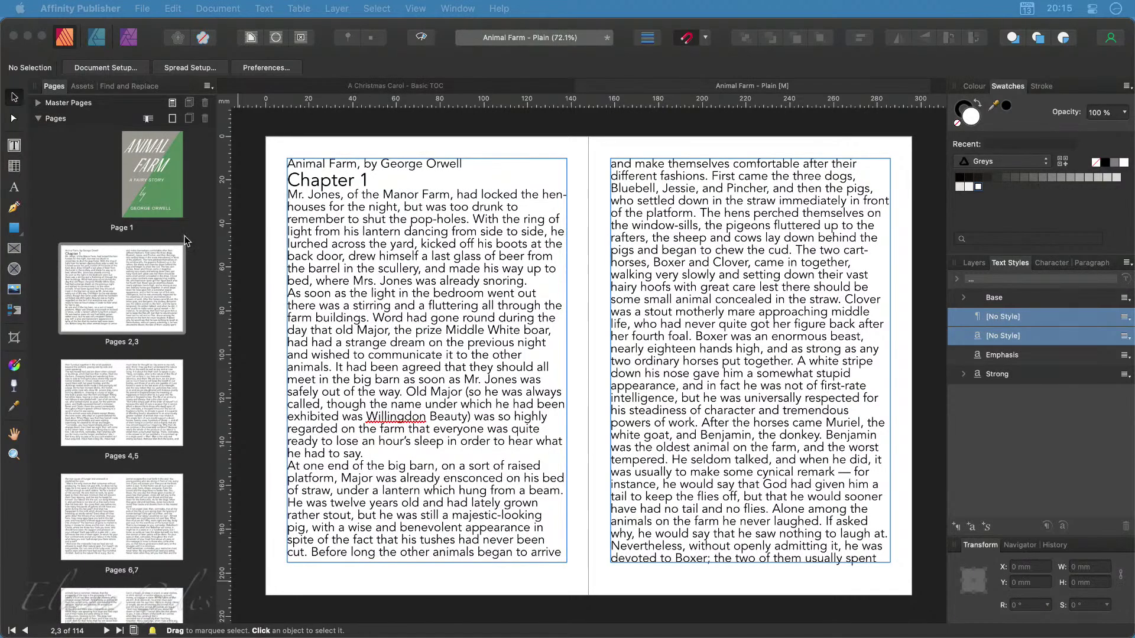
pyautogui.click(507, 168)
pyautogui.click(463, 173)
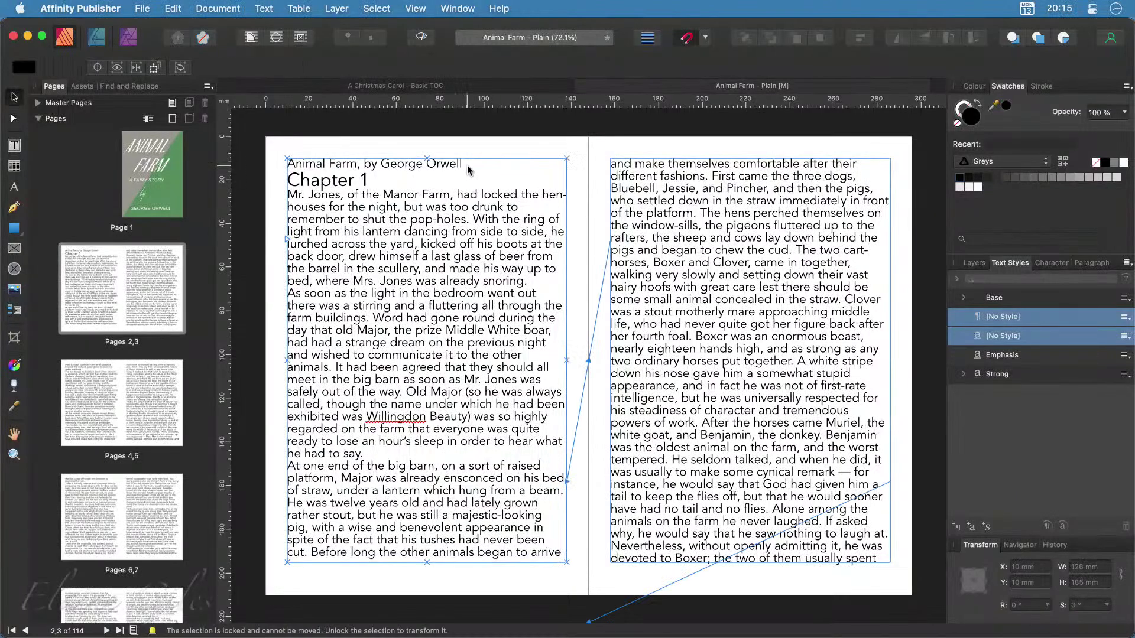
pyautogui.doubleClick(464, 166)
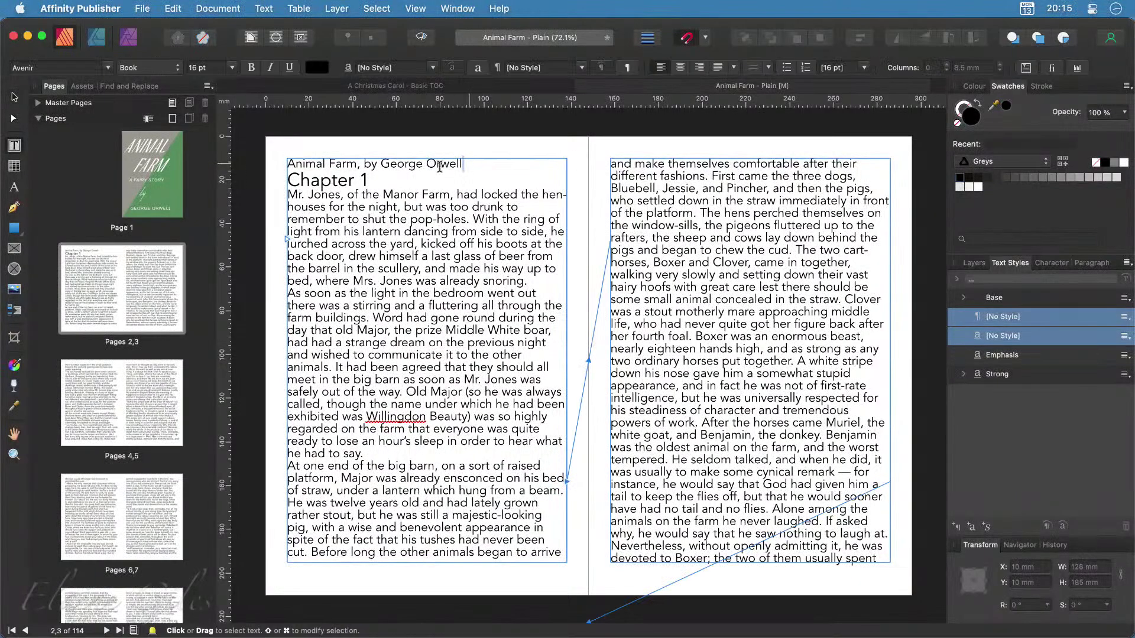
pyautogui.moveTo(463, 167); pyautogui.dragTo(280, 171)
pyautogui.press('BackSpace')
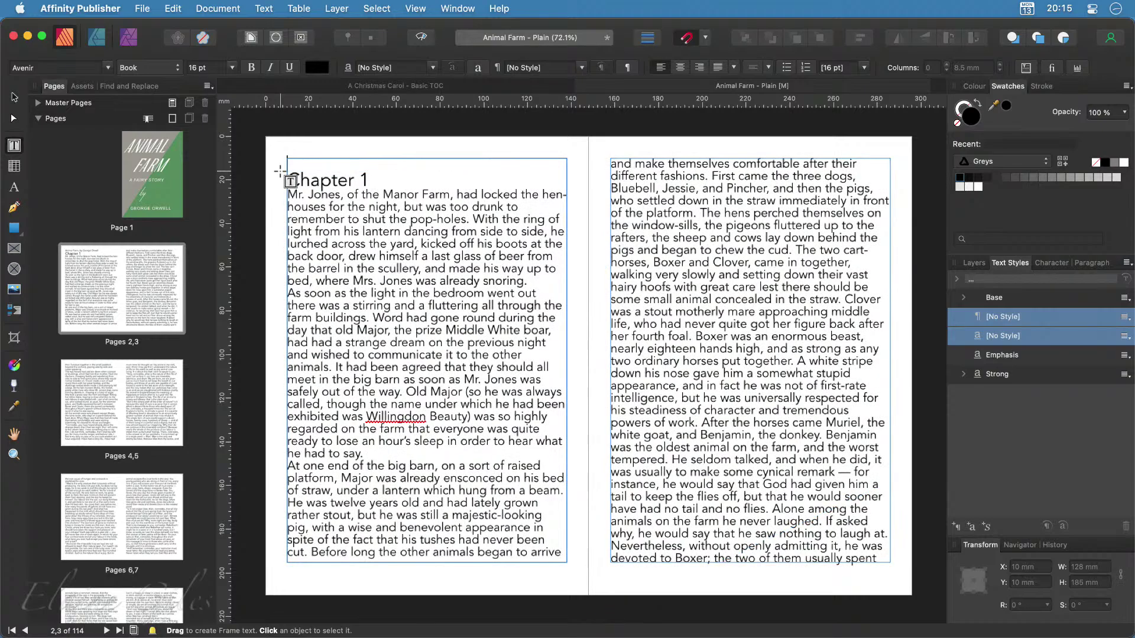
# Delete the empty line above the Chapter 1 heading and draw a text frame about 99 mm wide by 137.7 mm high over page 3
pyautogui.press('Delete')
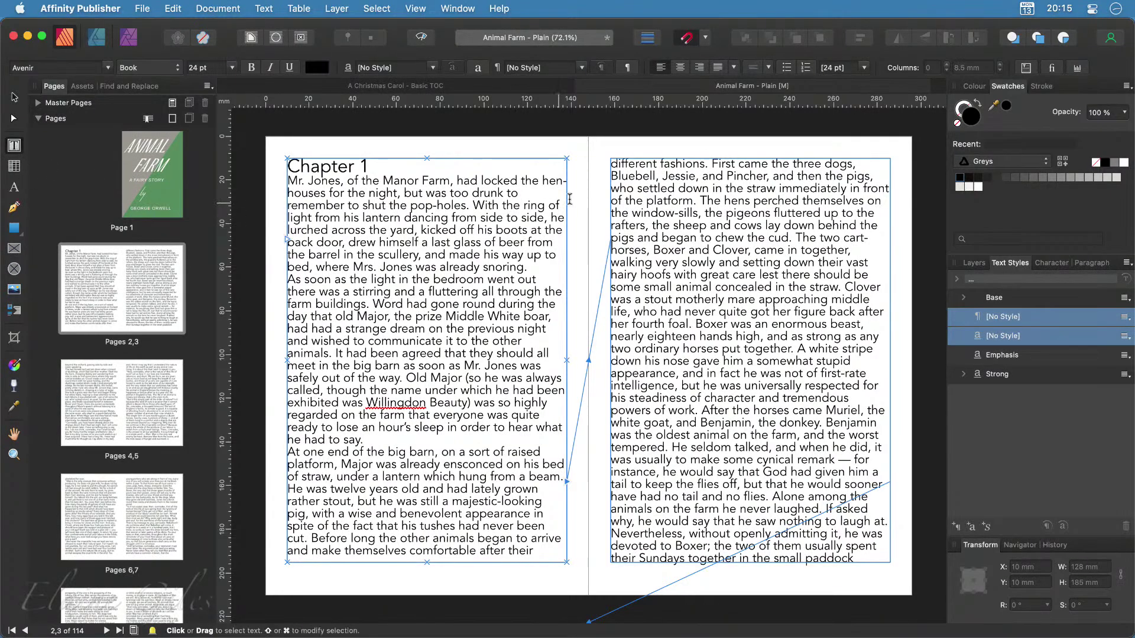
pyautogui.moveTo(596, 146); pyautogui.dragTo(811, 447)
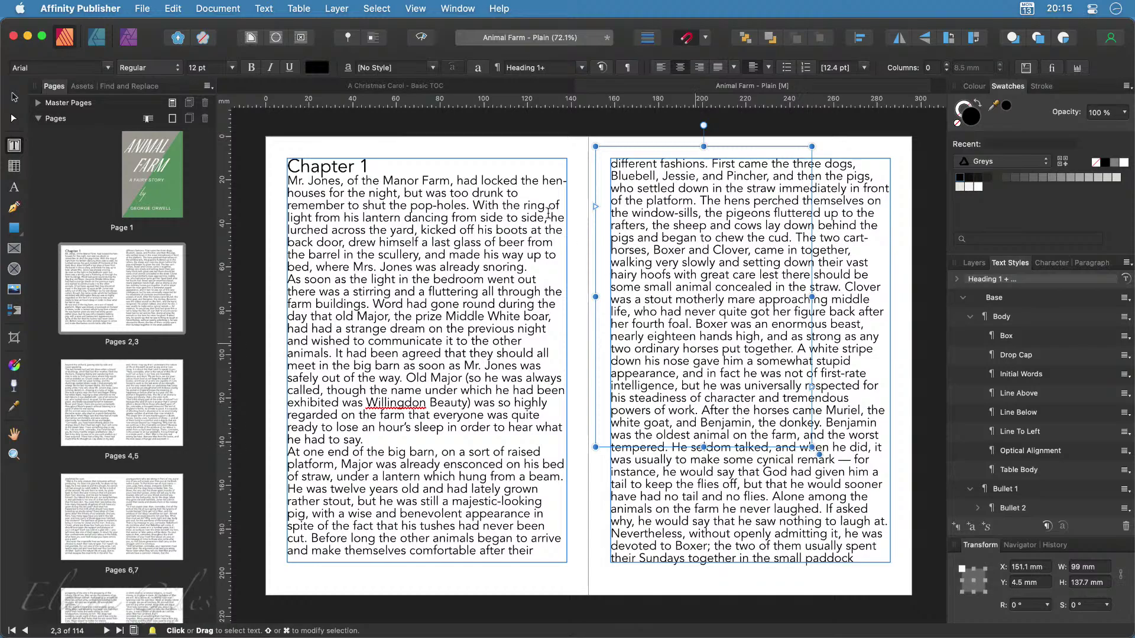
# Set the new page 3 frame's text wrap style to Jump
pyautogui.click(251, 37)
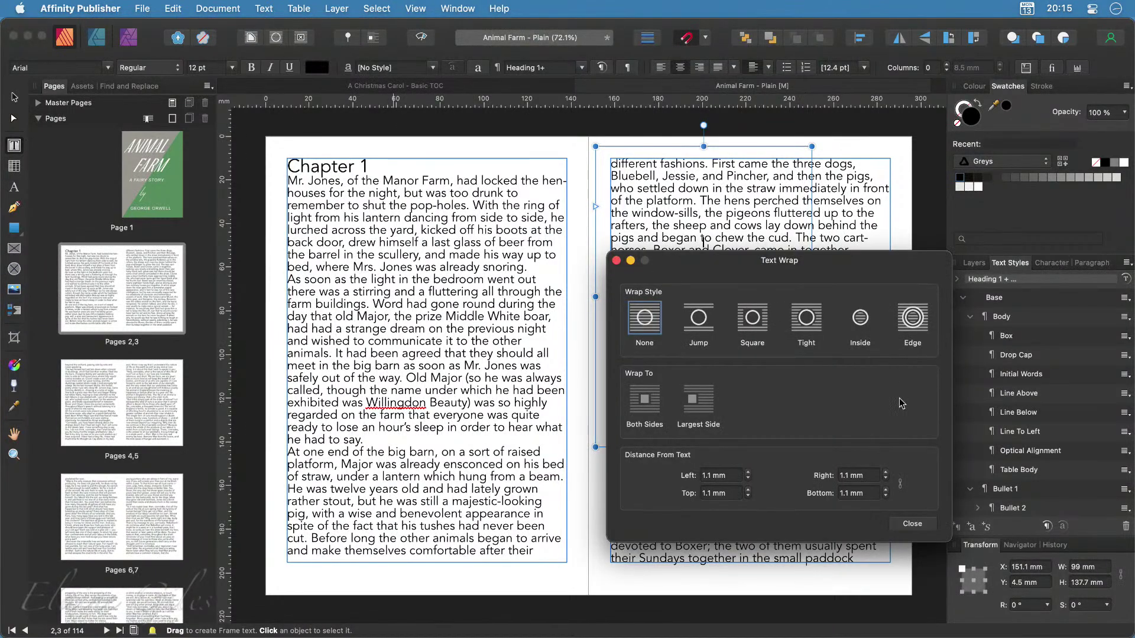
pyautogui.click(695, 325)
pyautogui.click(911, 523)
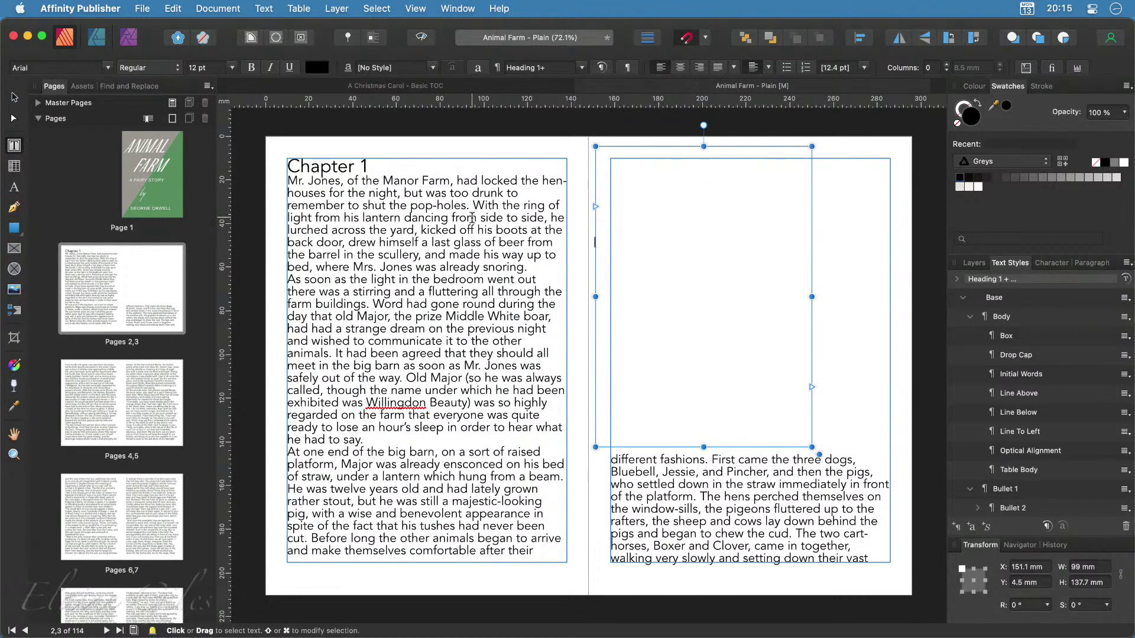
# Insert a table of contents into the new text frame on page 3
pyautogui.click(239, 6)
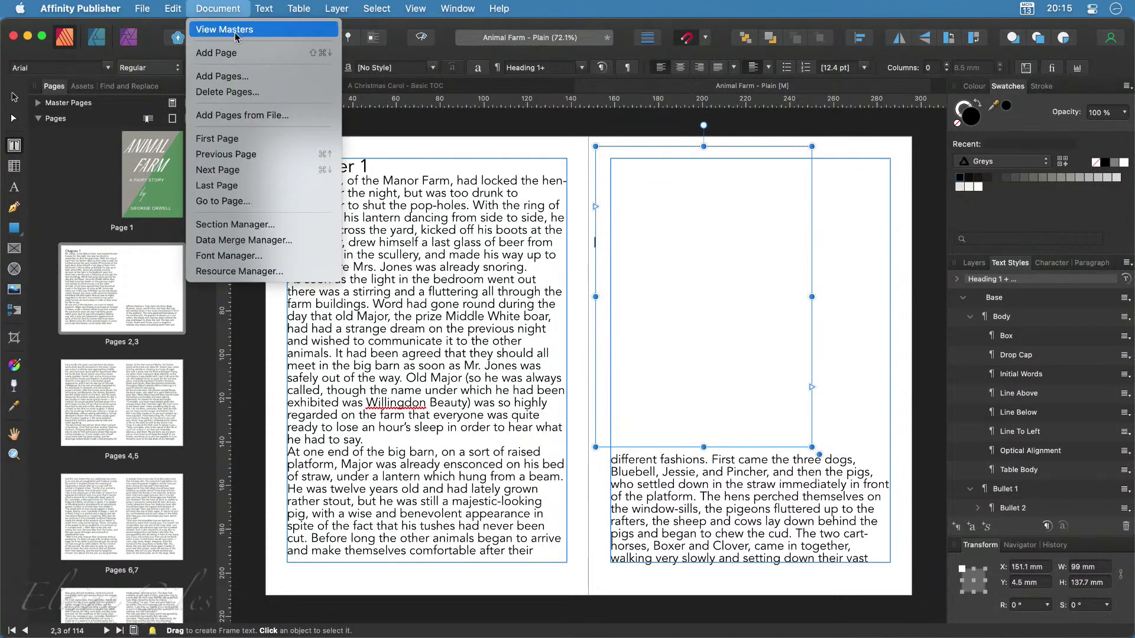
pyautogui.moveTo(283, 6)
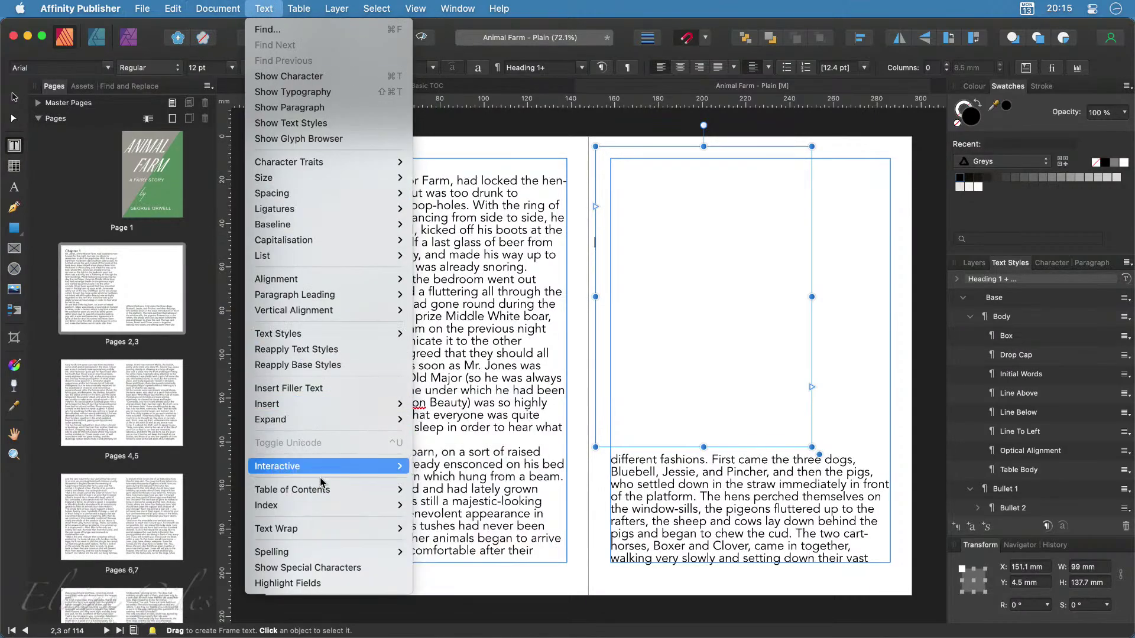
pyautogui.moveTo(323, 490)
pyautogui.click(453, 491)
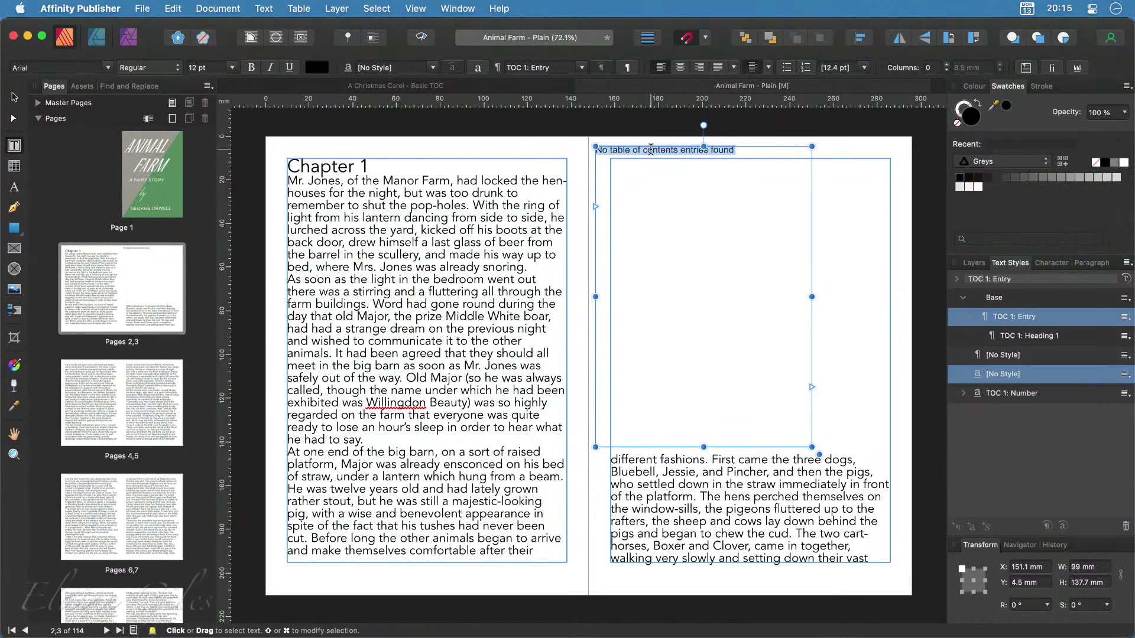
# Examine the text inserted in the page 3 contents frame up close, and look over the pages 2,3 spread
pyautogui.click(700, 129)
pyautogui.scroll(1, 700, 129)
pyautogui.scroll(10, 700, 129)
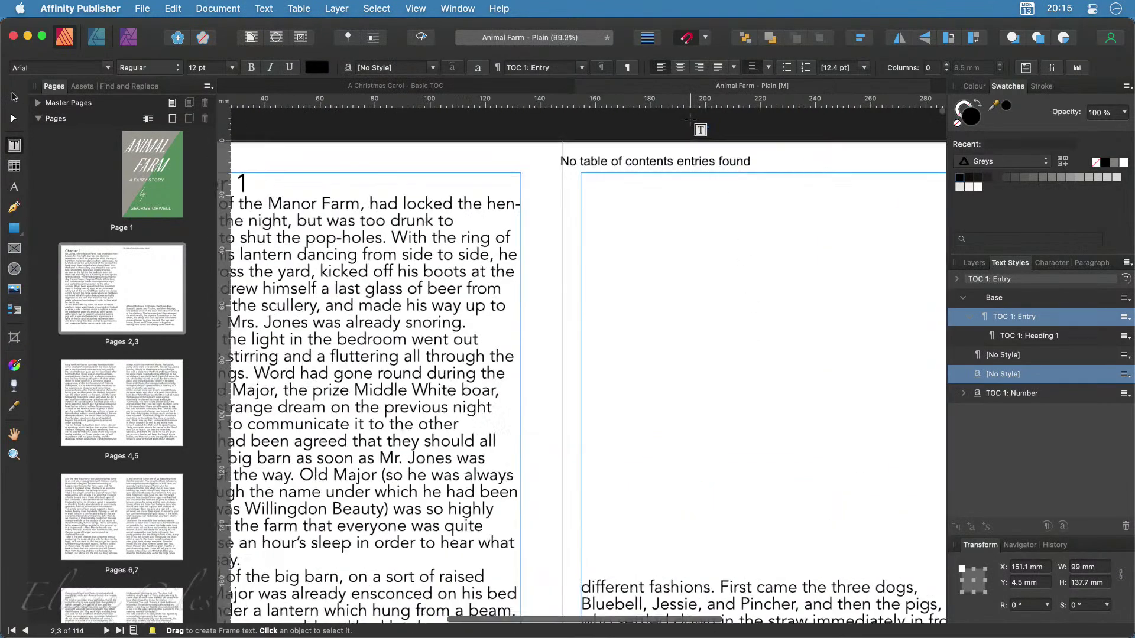
pyautogui.scroll(2, 700, 131)
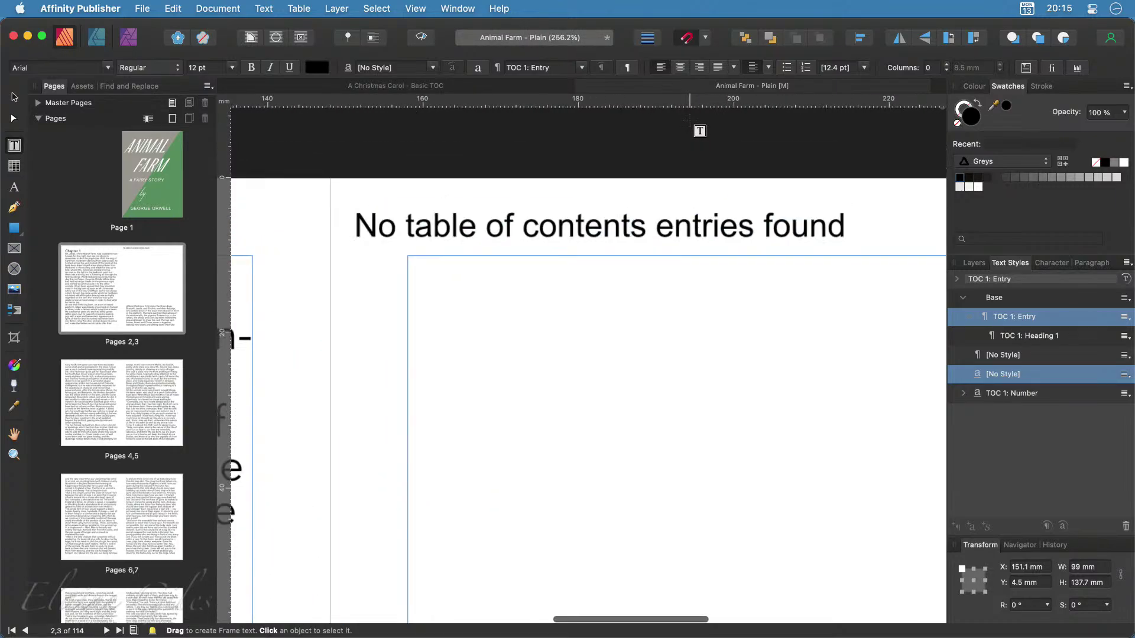
pyautogui.press('super+a')
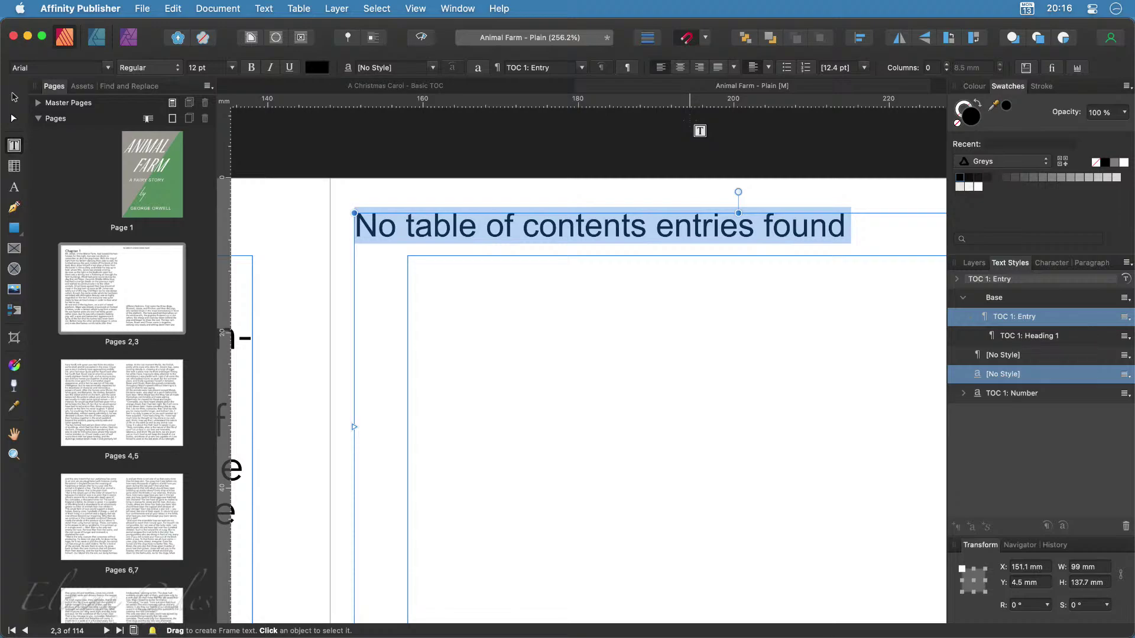
pyautogui.click(14, 98)
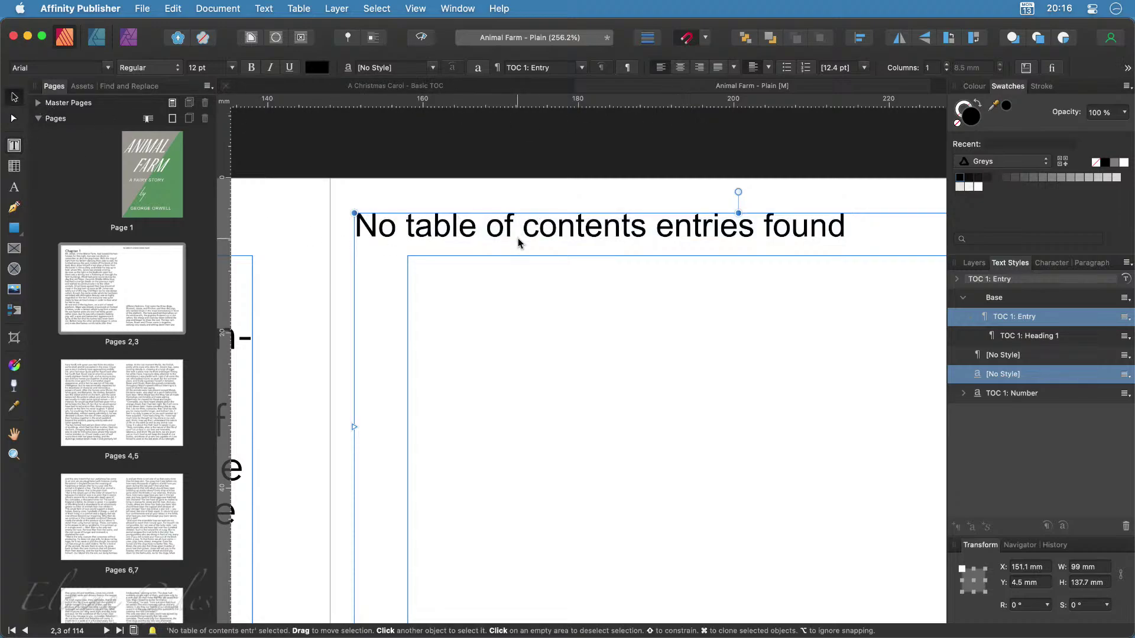
pyautogui.scroll(-10, 524, 243)
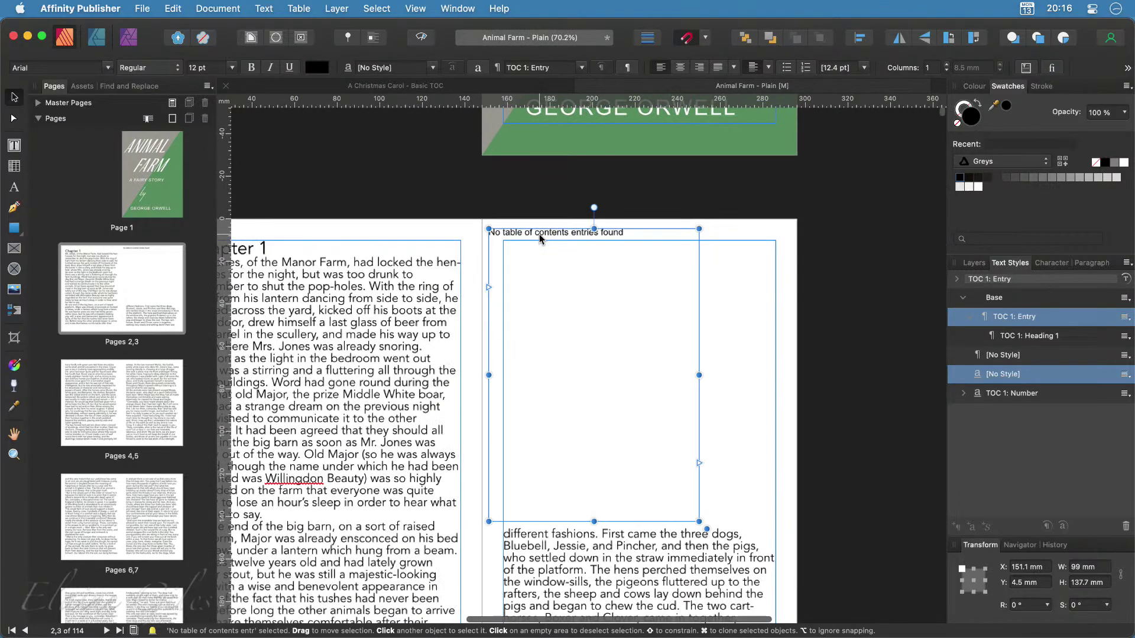
pyautogui.scroll(-3, 540, 236)
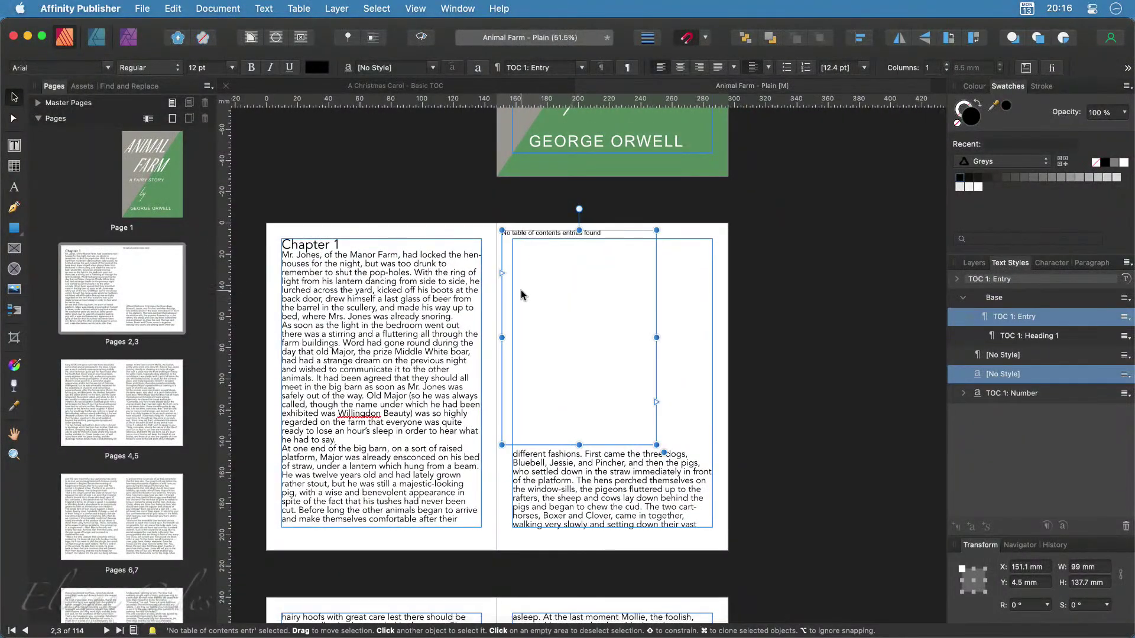
# Select the whole Chapter 1 heading on page 2 and look over the available text styles
pyautogui.click(308, 248)
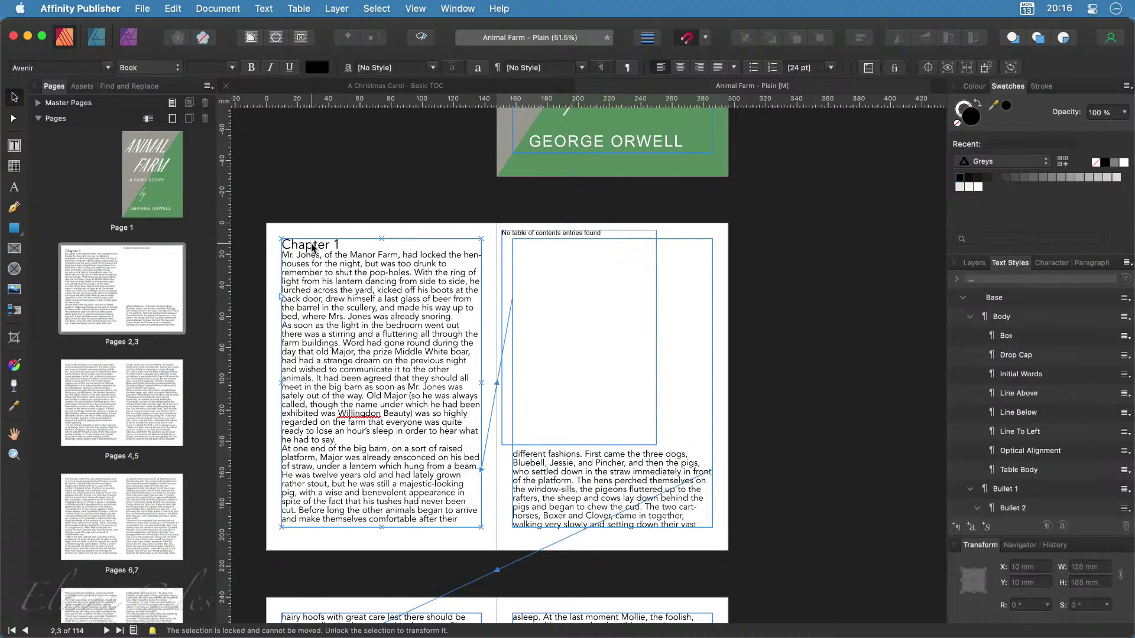
pyautogui.tripleClick(310, 245)
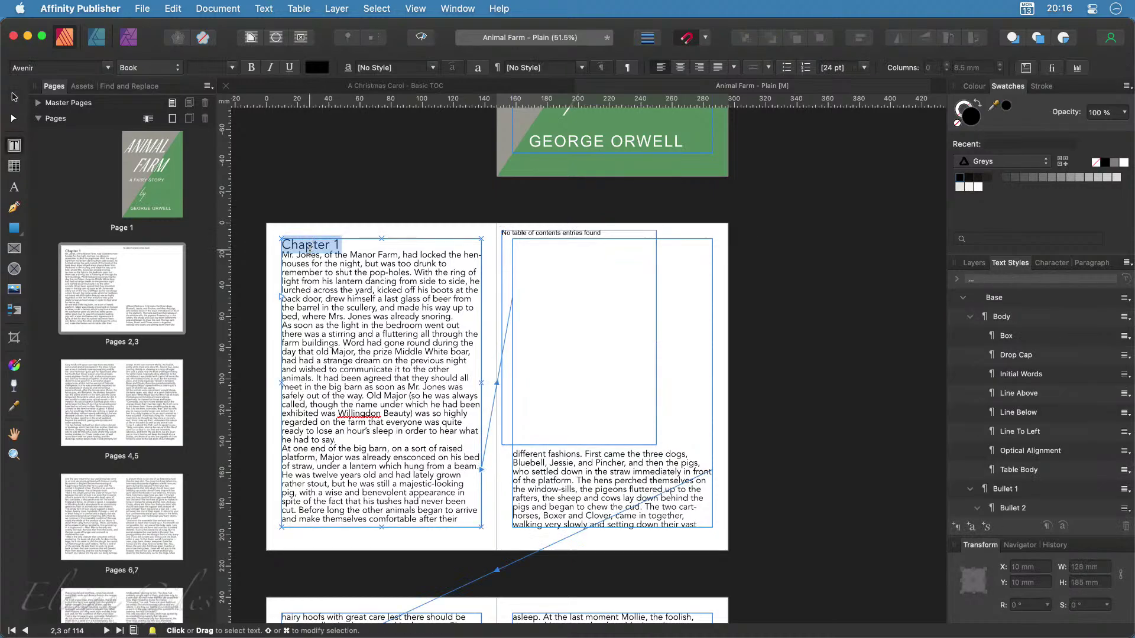
pyautogui.scroll(-5, 1021, 430)
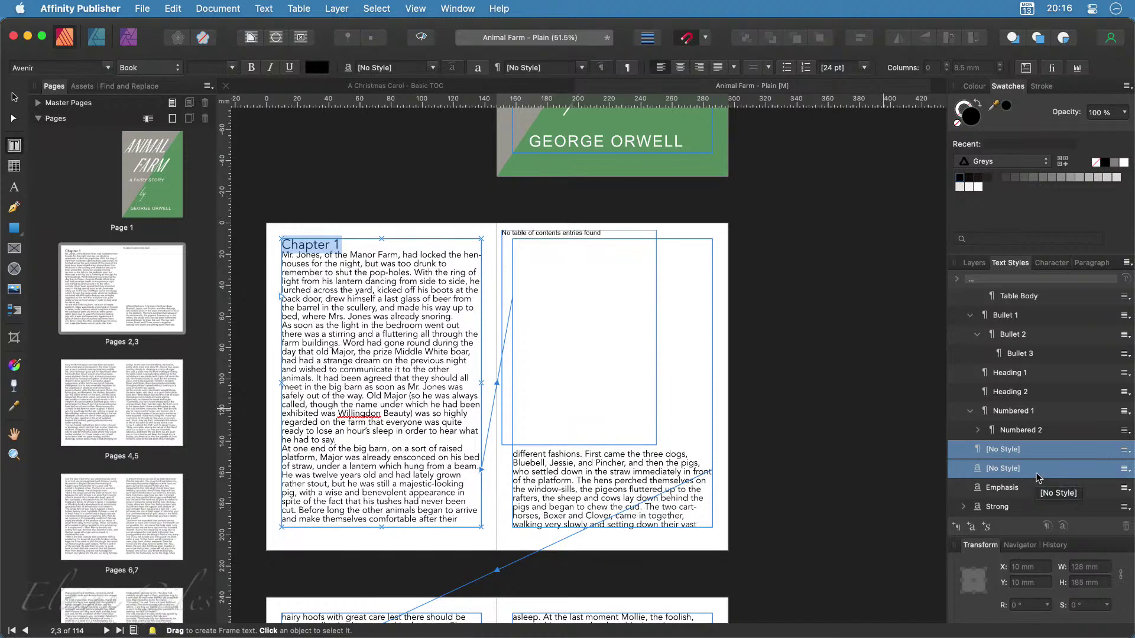
pyautogui.scroll(5, 1038, 475)
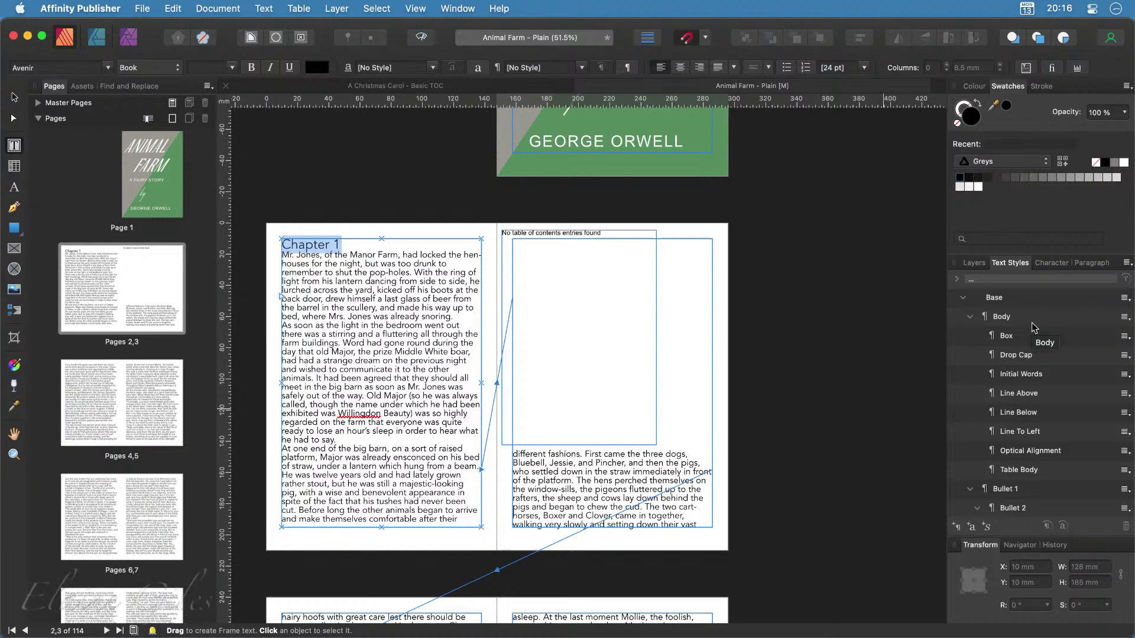
# Turn off the hierarchical display of text styles, look through the flat list, and restore the hierarchical display
pyautogui.click(1126, 264)
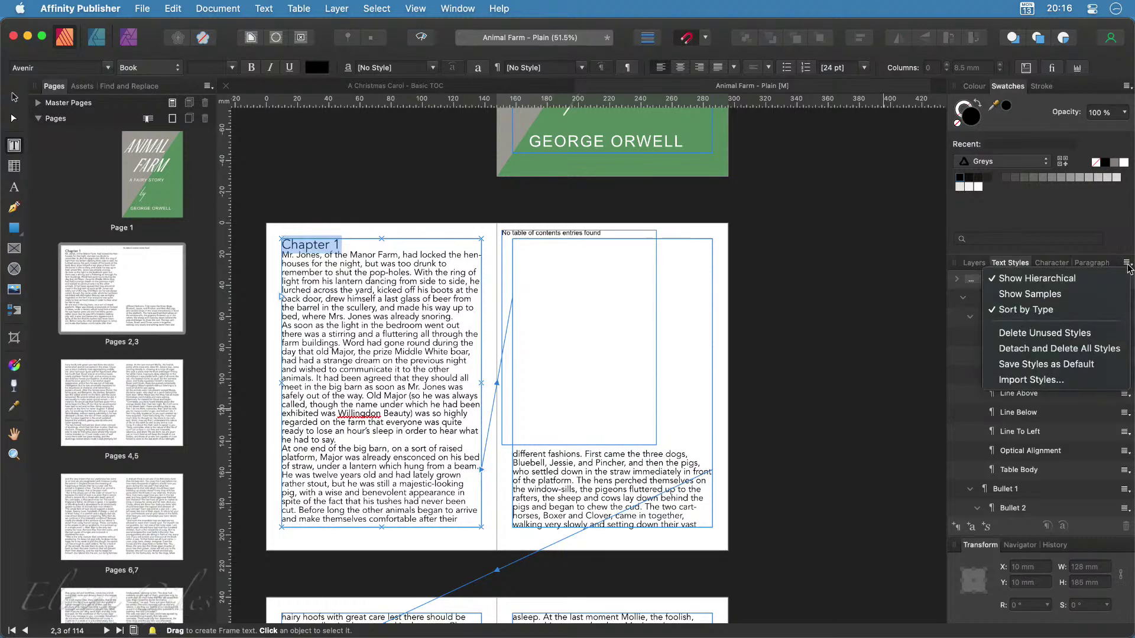
pyautogui.click(1071, 284)
pyautogui.scroll(-2, 1050, 446)
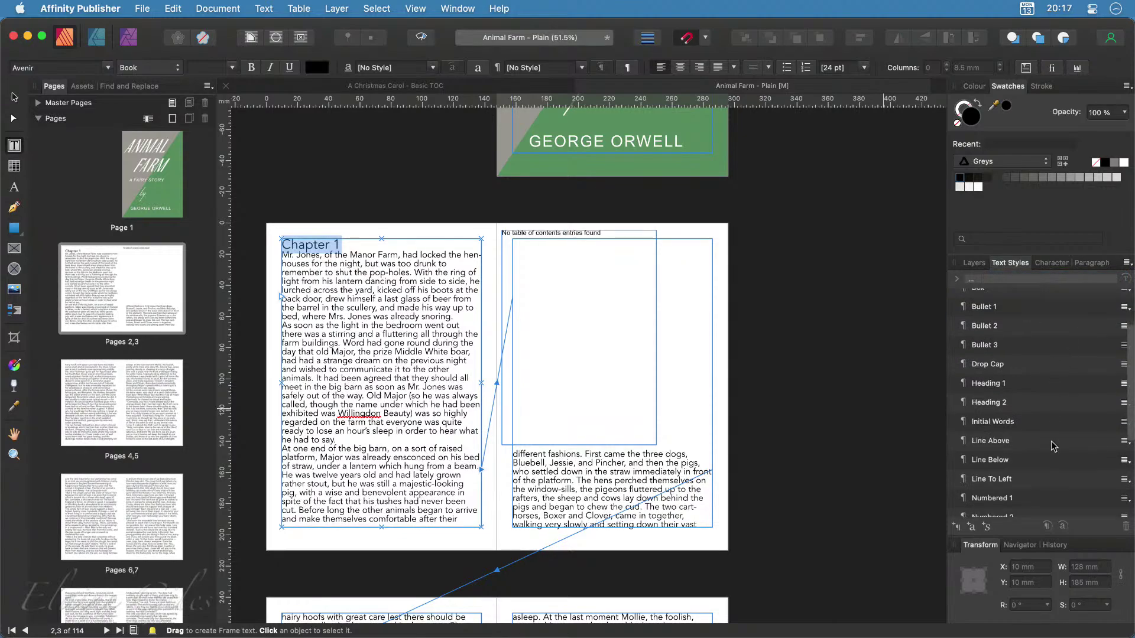
pyautogui.scroll(-3, 1050, 447)
pyautogui.scroll(5, 1051, 446)
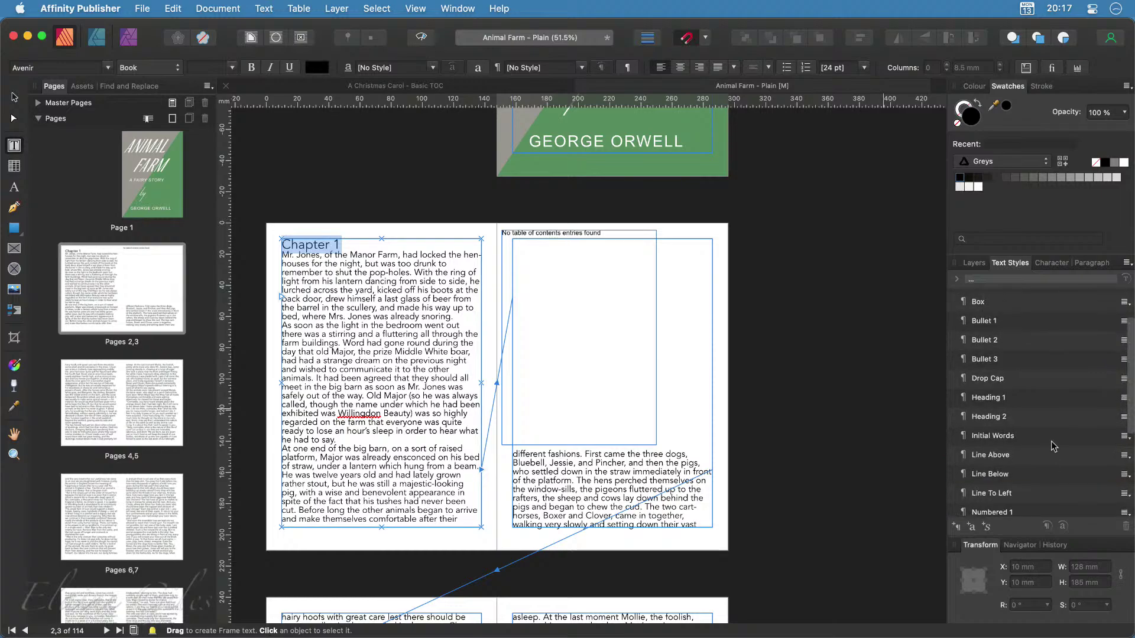
pyautogui.scroll(1, 1054, 446)
pyautogui.click(1126, 264)
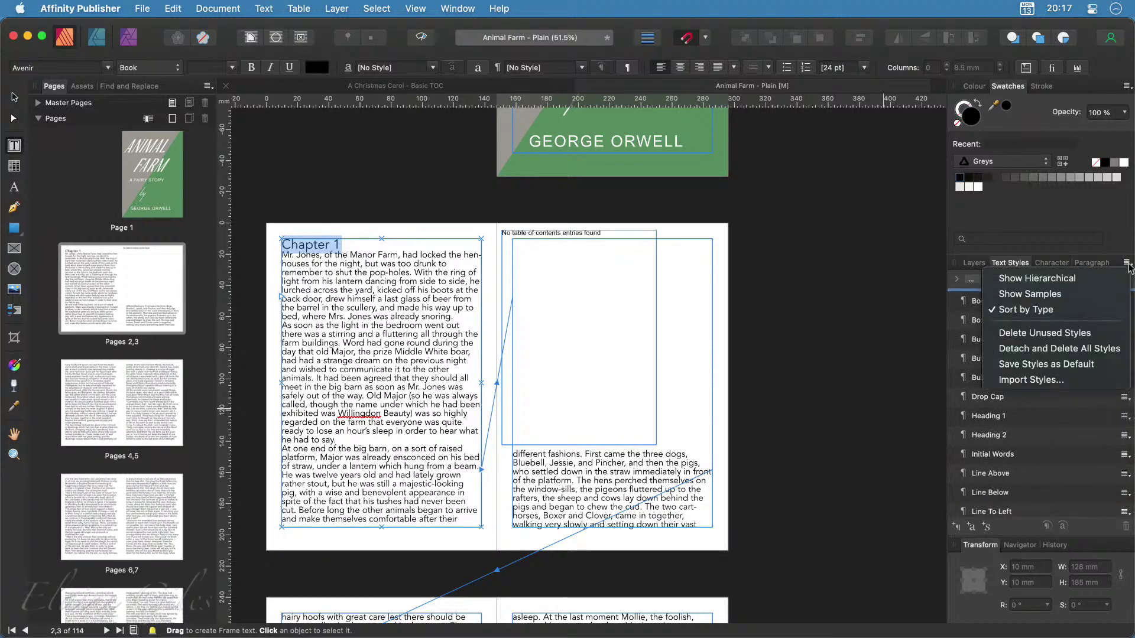
pyautogui.click(1037, 278)
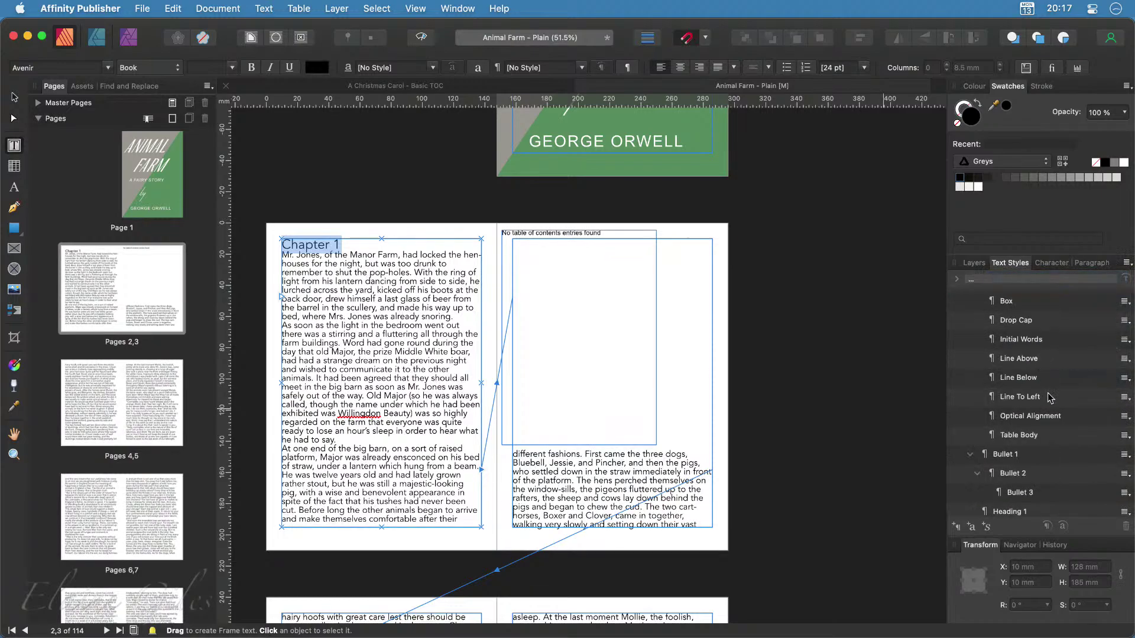
# Apply the Heading 1 paragraph style to the selected Chapter 1 heading
pyautogui.scroll(2, 1049, 398)
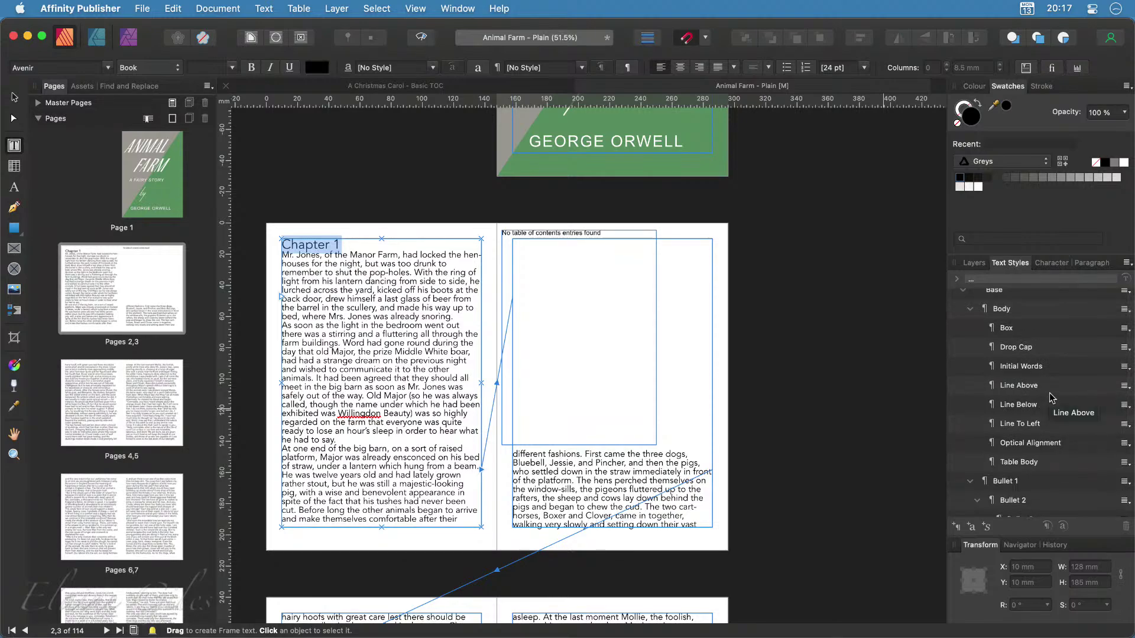
pyautogui.scroll(-5, 1050, 398)
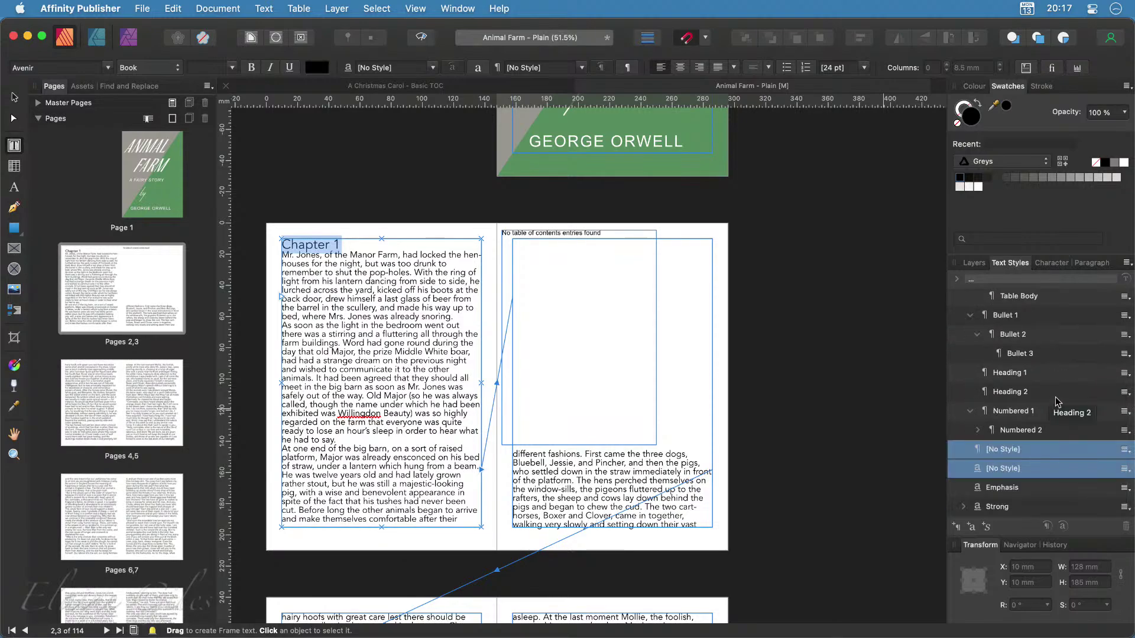
pyautogui.click(1012, 374)
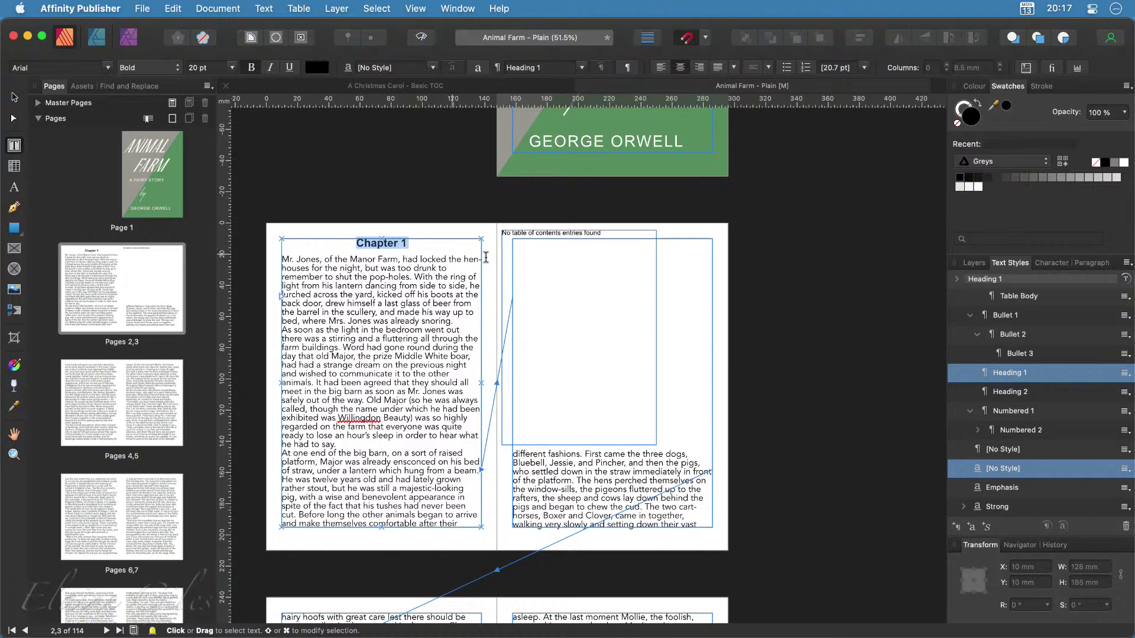
# Bring up the Table of Contents options beside the contents frame on page 3
pyautogui.click(589, 261)
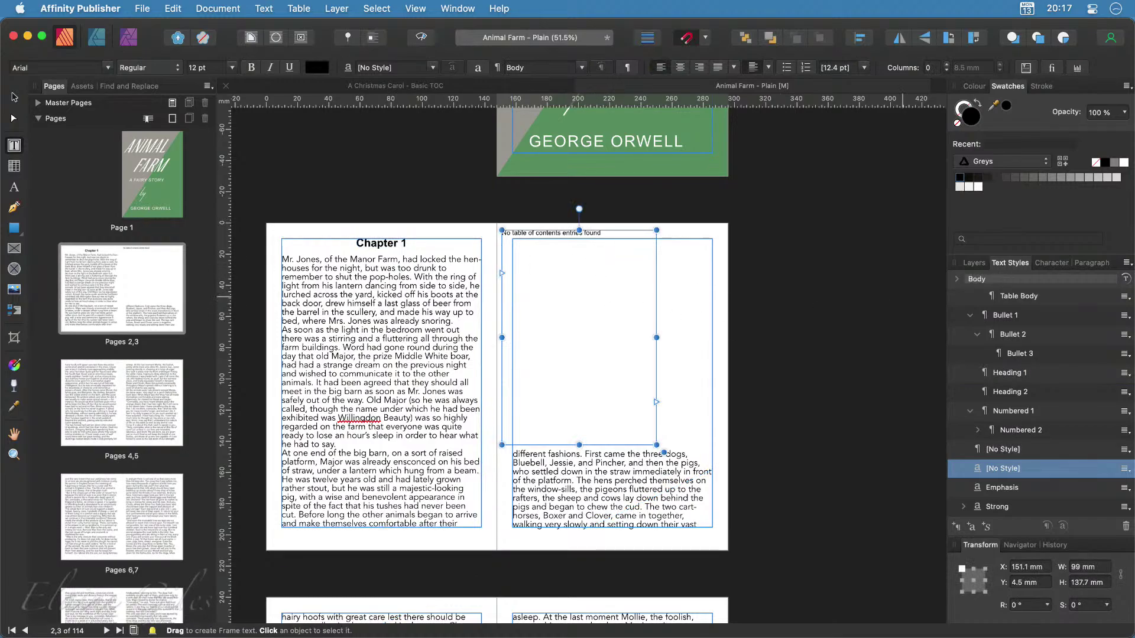
pyautogui.moveTo(1134, 251); pyautogui.dragTo(860, 163)
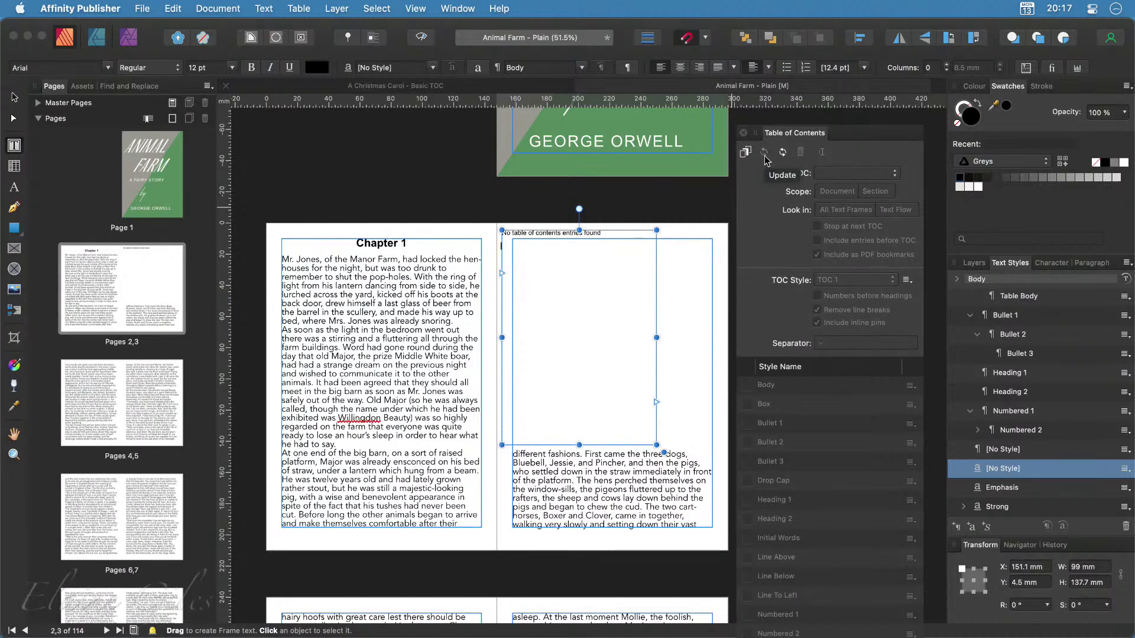
pyautogui.scroll(1, 551, 236)
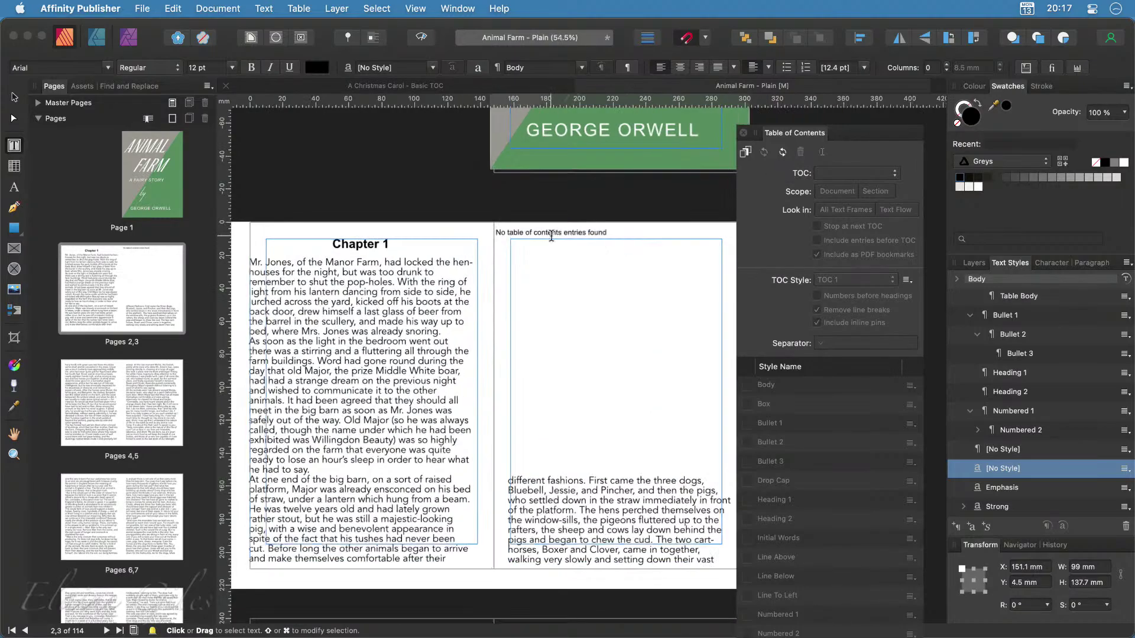
pyautogui.scroll(10, 551, 235)
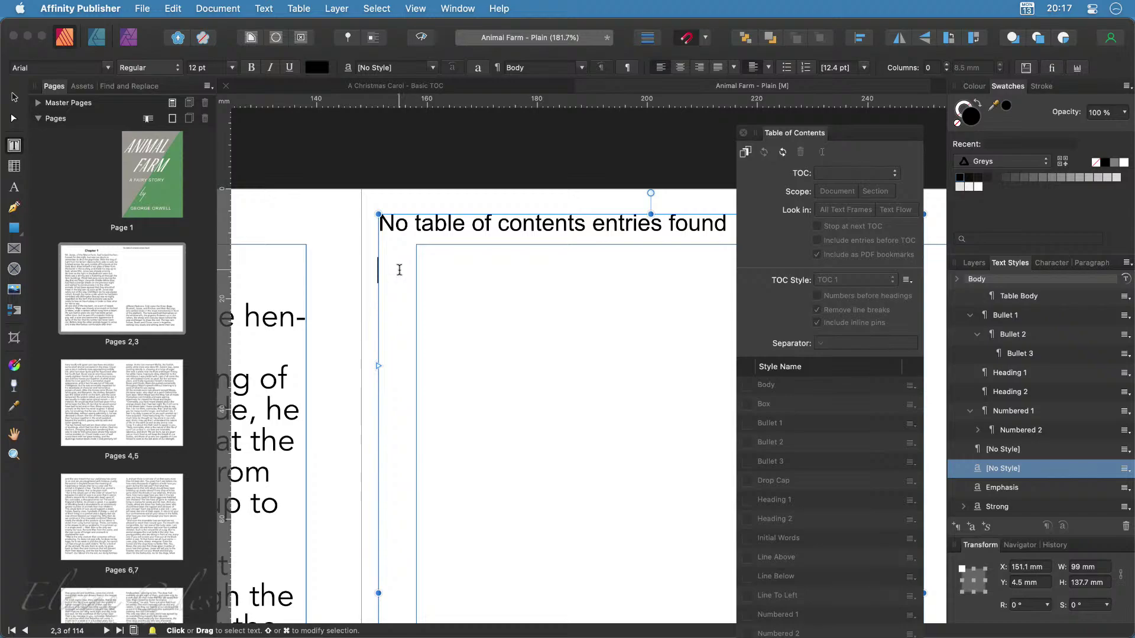
# Try to update TOC 1 from within its text on page 3, repeating the update with the word "contents" selected
pyautogui.click(447, 222)
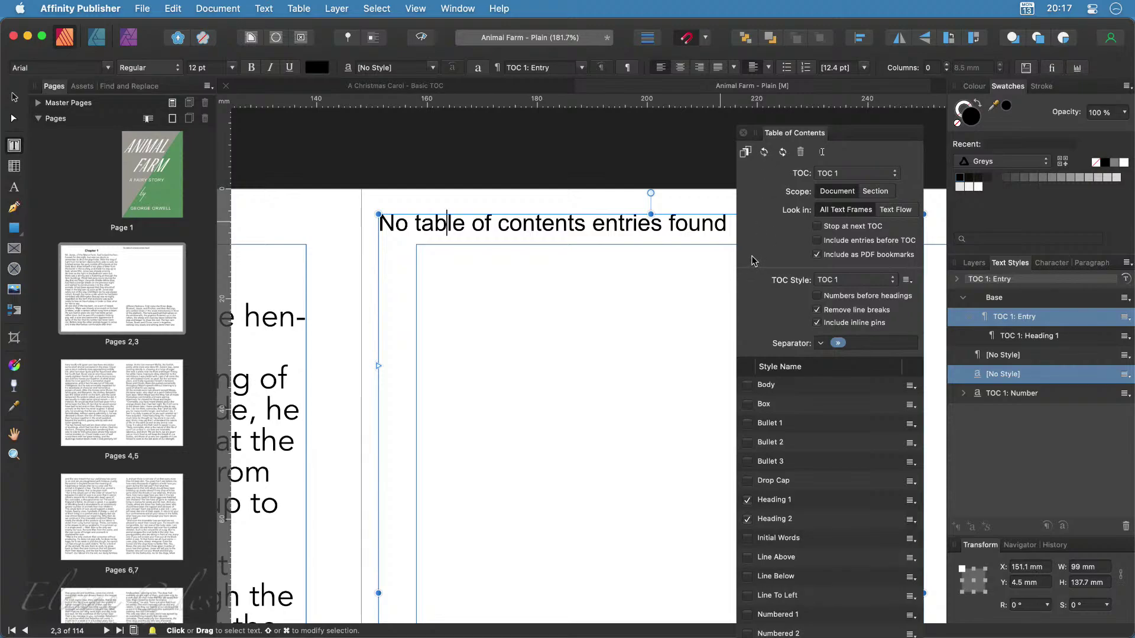
pyautogui.click(763, 153)
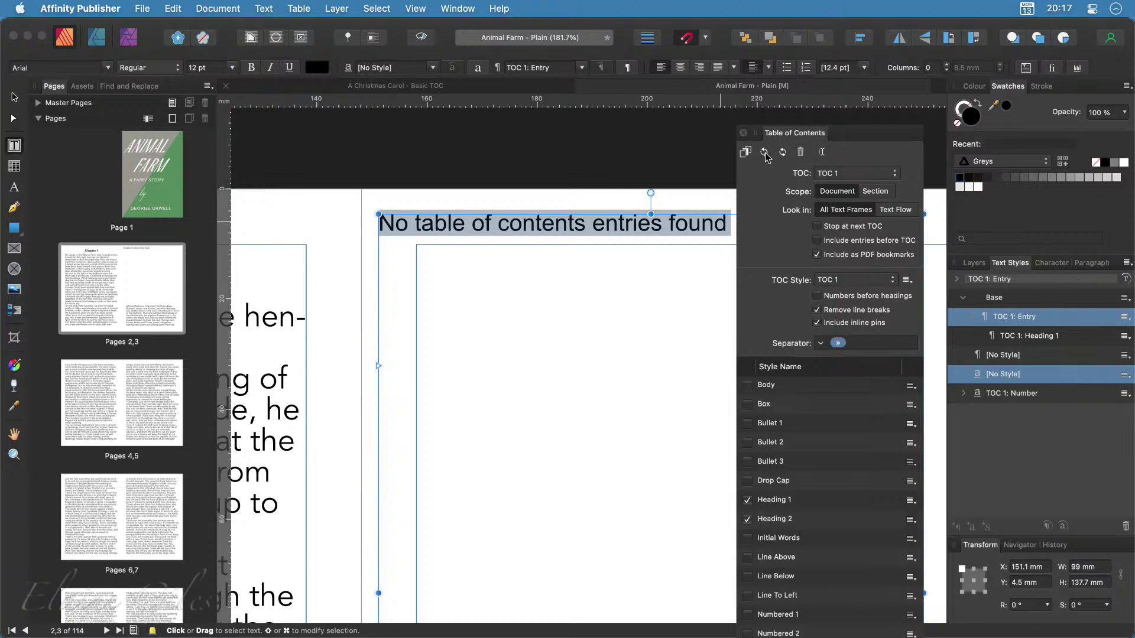
pyautogui.click(568, 226)
pyautogui.doubleClick(569, 225)
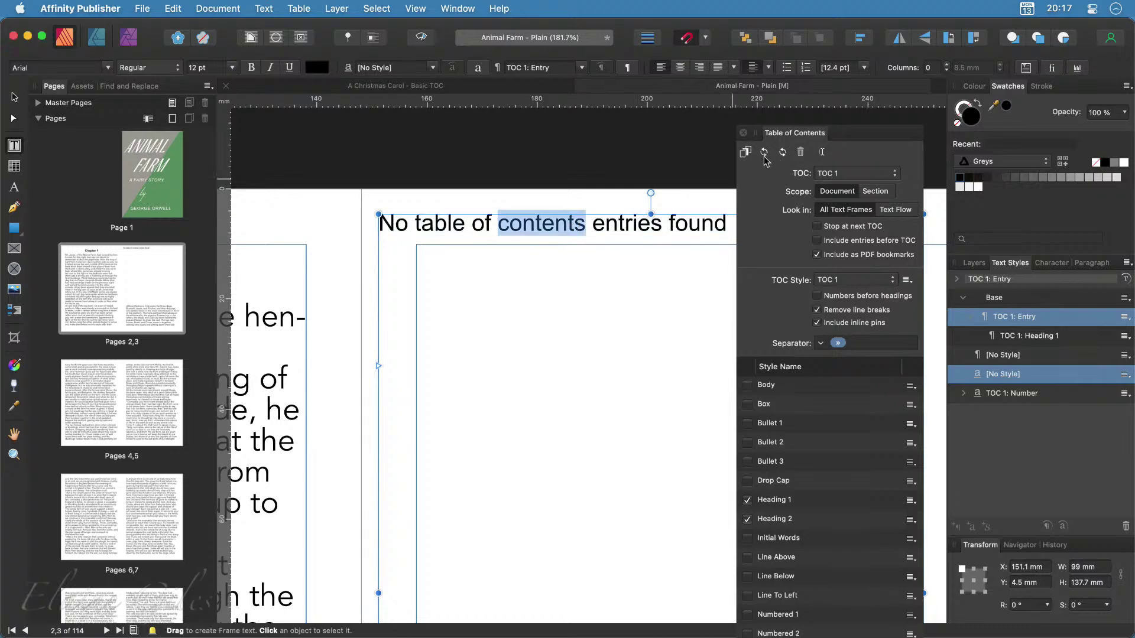
pyautogui.click(764, 154)
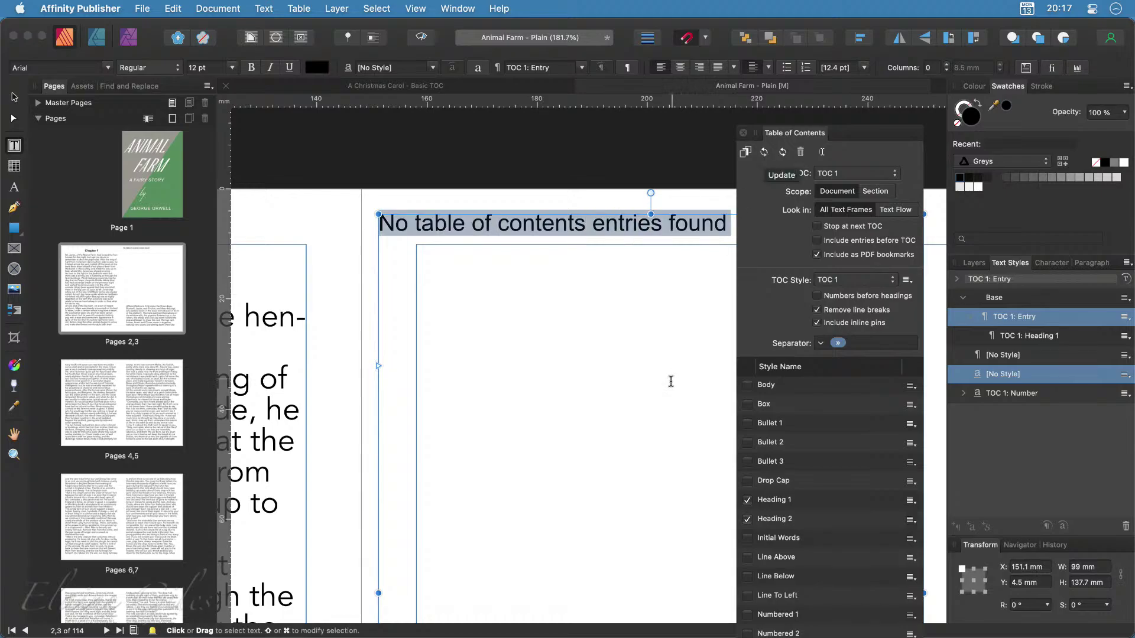
# Select the Chapter 1 heading on page 2 and check which paragraph style is applied to it
pyautogui.scroll(-5, 640, 455)
pyautogui.hscroll(-10, 525, 464)
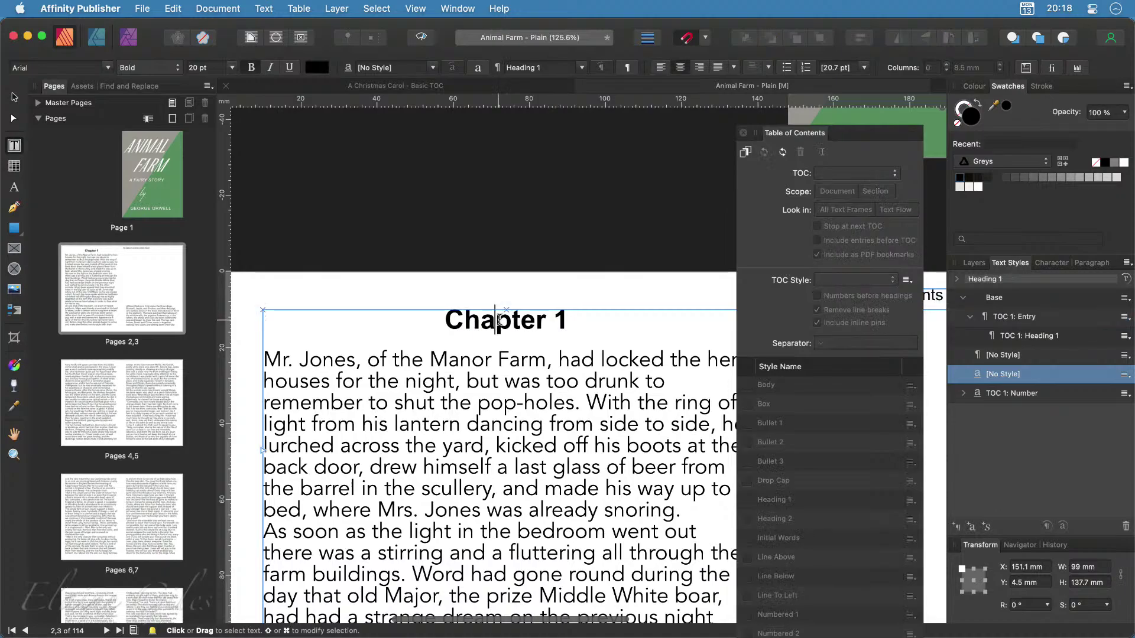
pyautogui.tripleClick(499, 319)
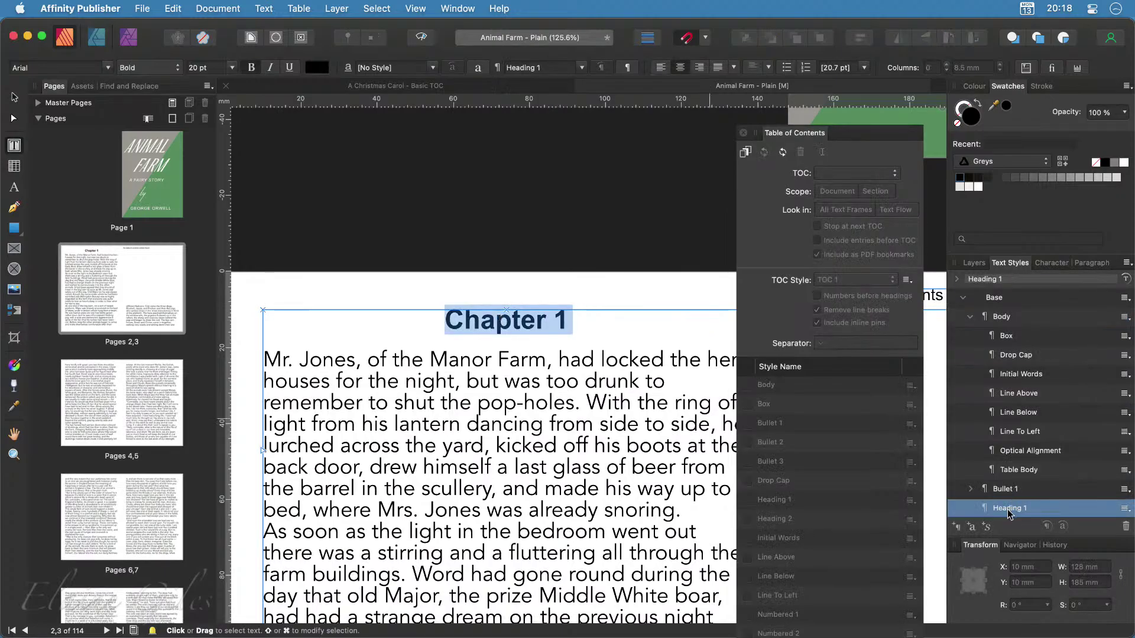
# Set TOC 1 in the contents frame on page 3 to include entries before the TOC
pyautogui.hscroll(10, 606, 322)
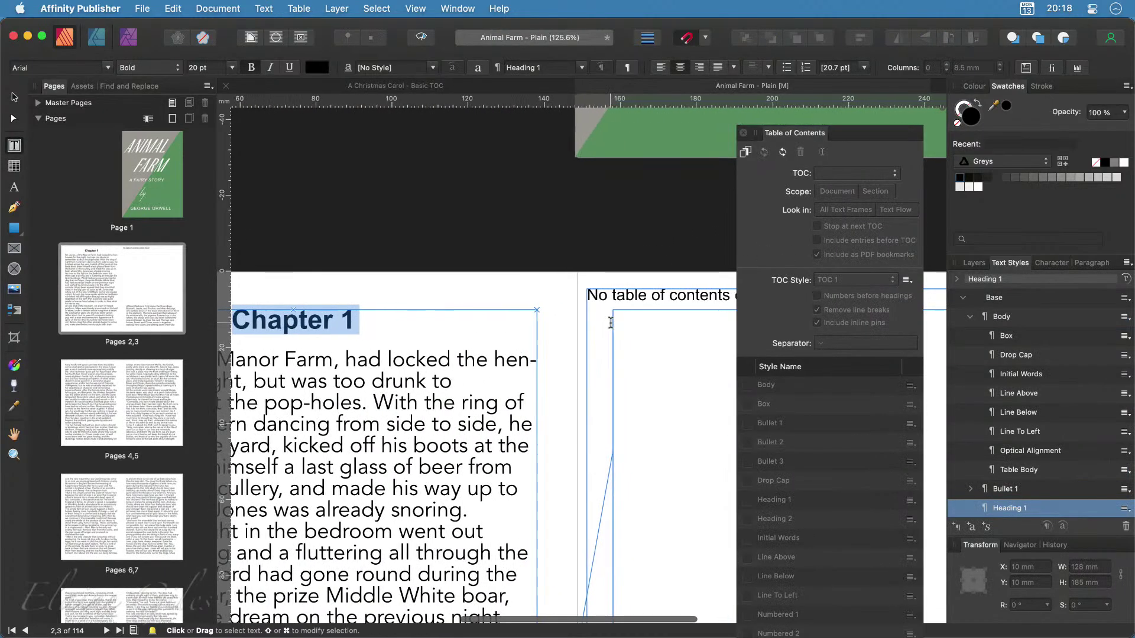
pyautogui.click(593, 294)
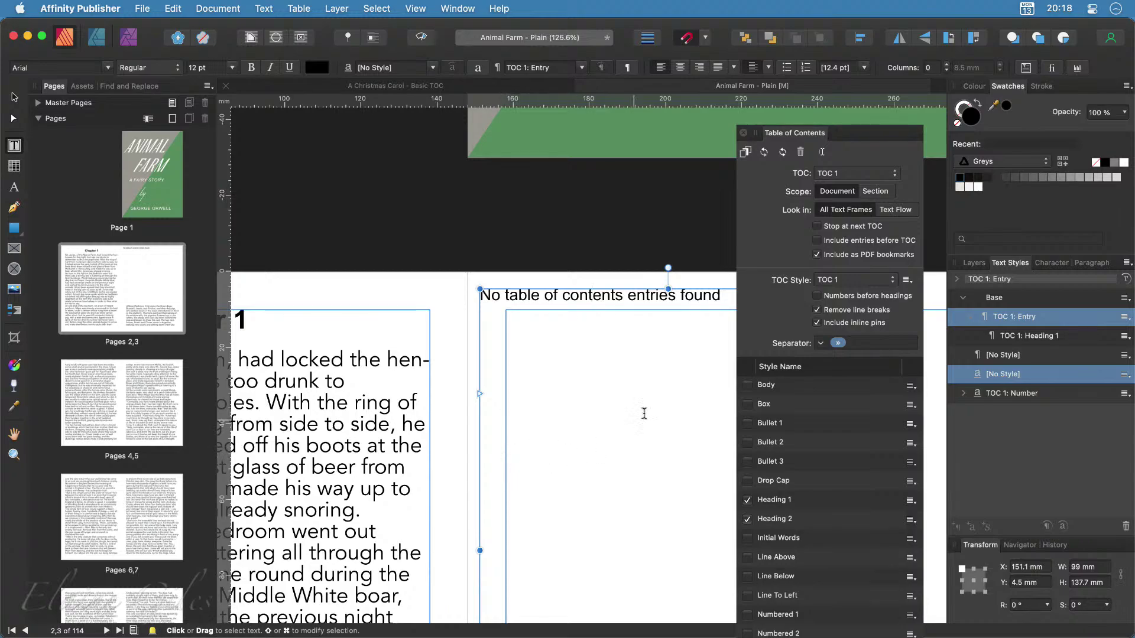
pyautogui.click(886, 246)
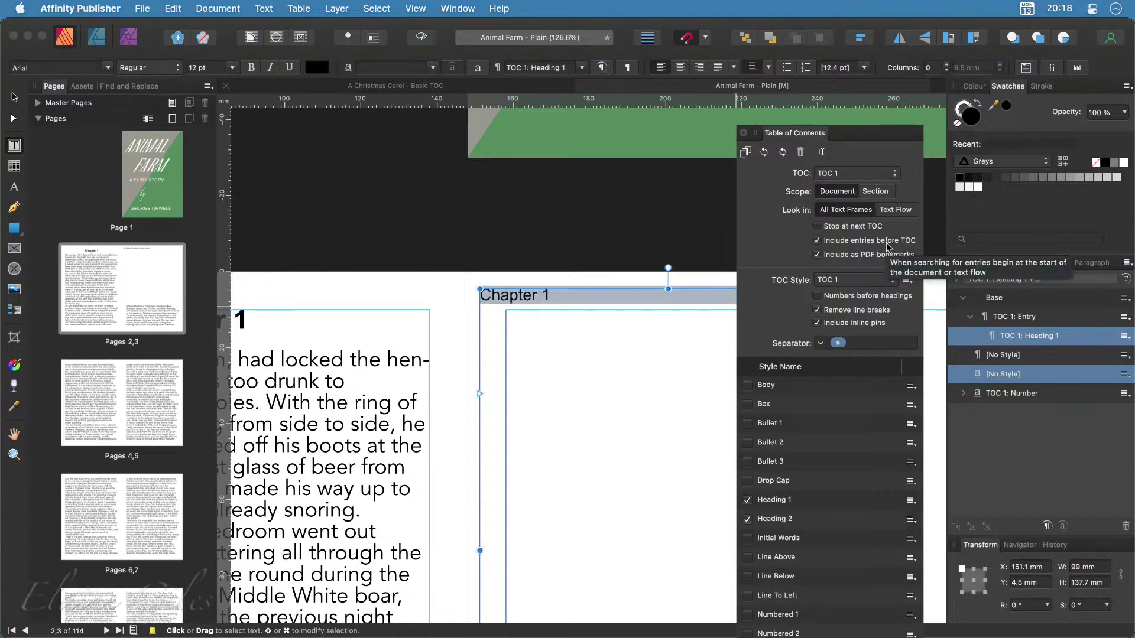
# Browse the page thumbnails for the remaining chapter headings and view the Chapter 5 heading on pages 36,37
pyautogui.hscroll(-5, 629, 448)
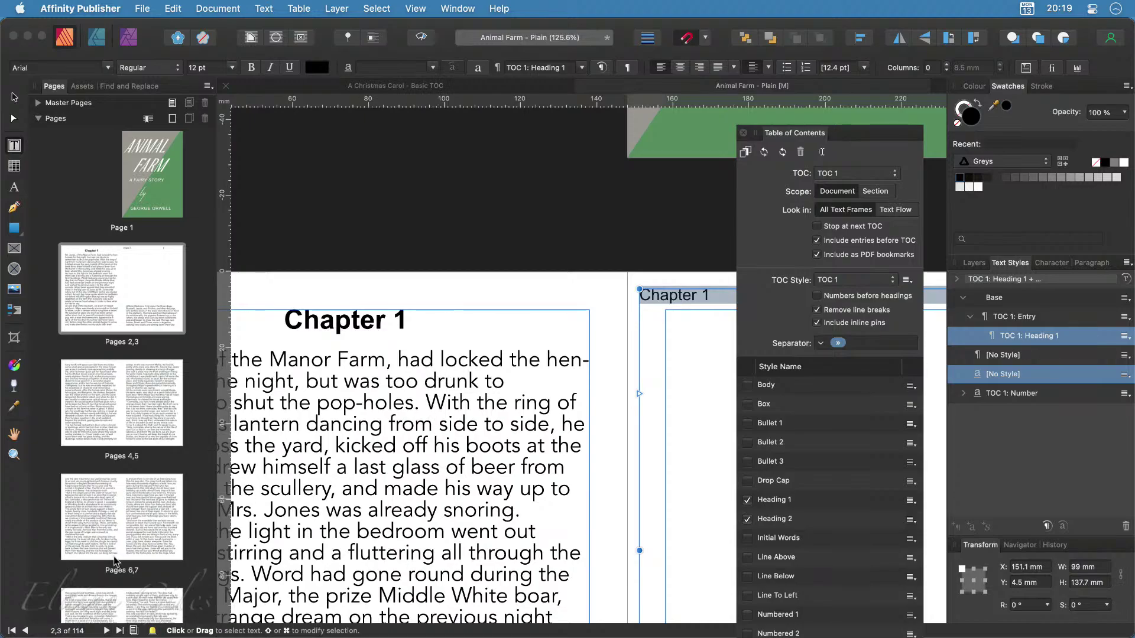
pyautogui.scroll(-15, 115, 562)
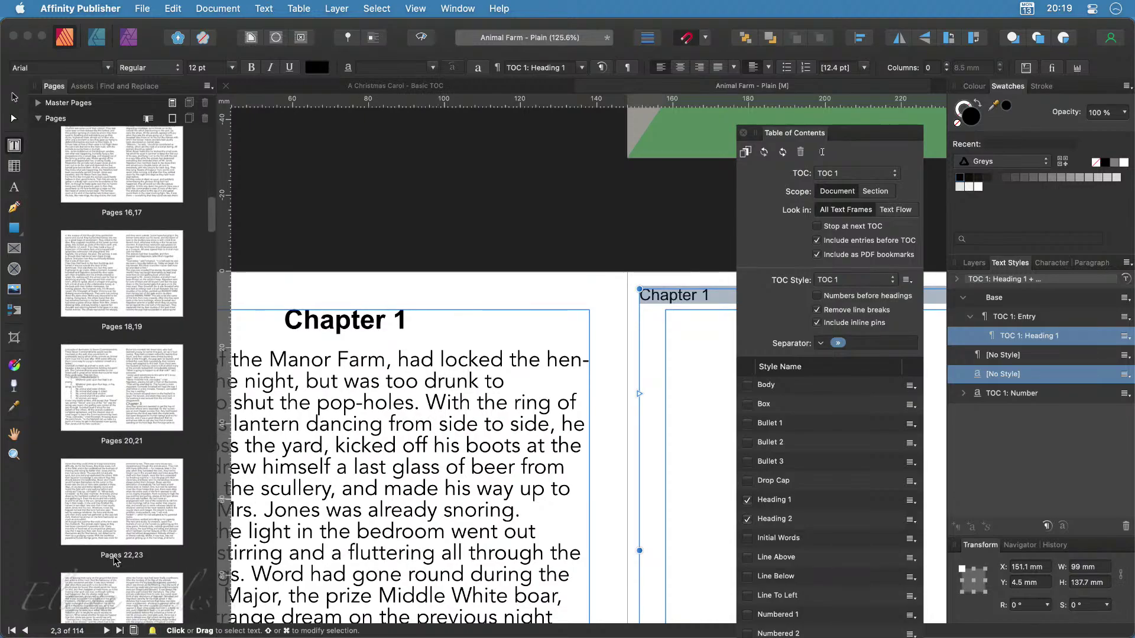
pyautogui.scroll(-10, 115, 561)
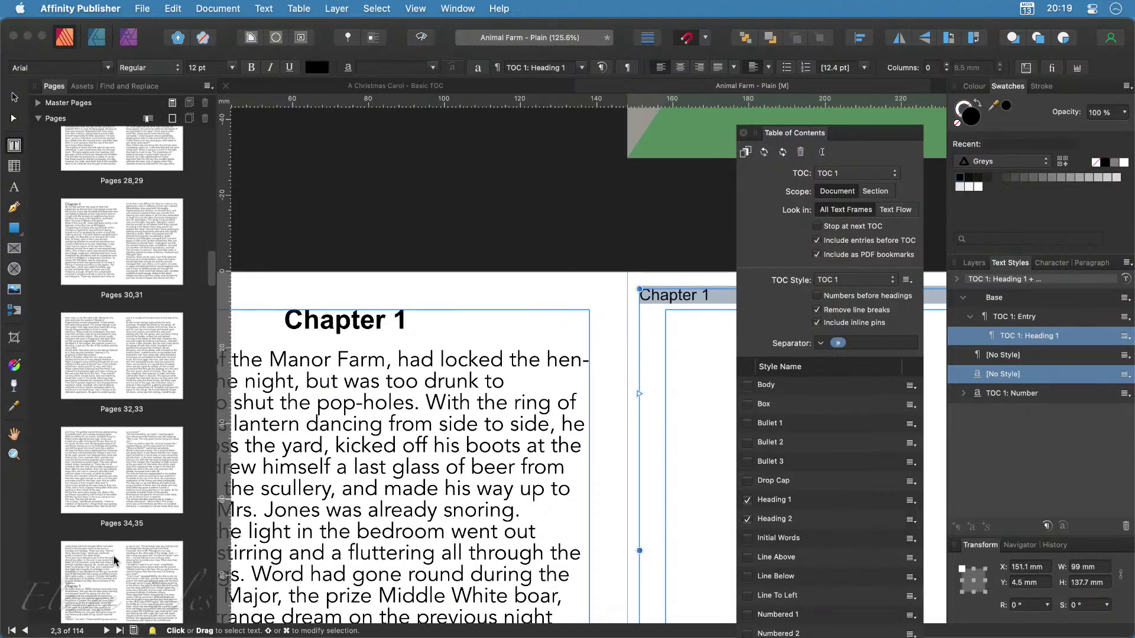
pyautogui.scroll(-3, 115, 561)
pyautogui.click(92, 512)
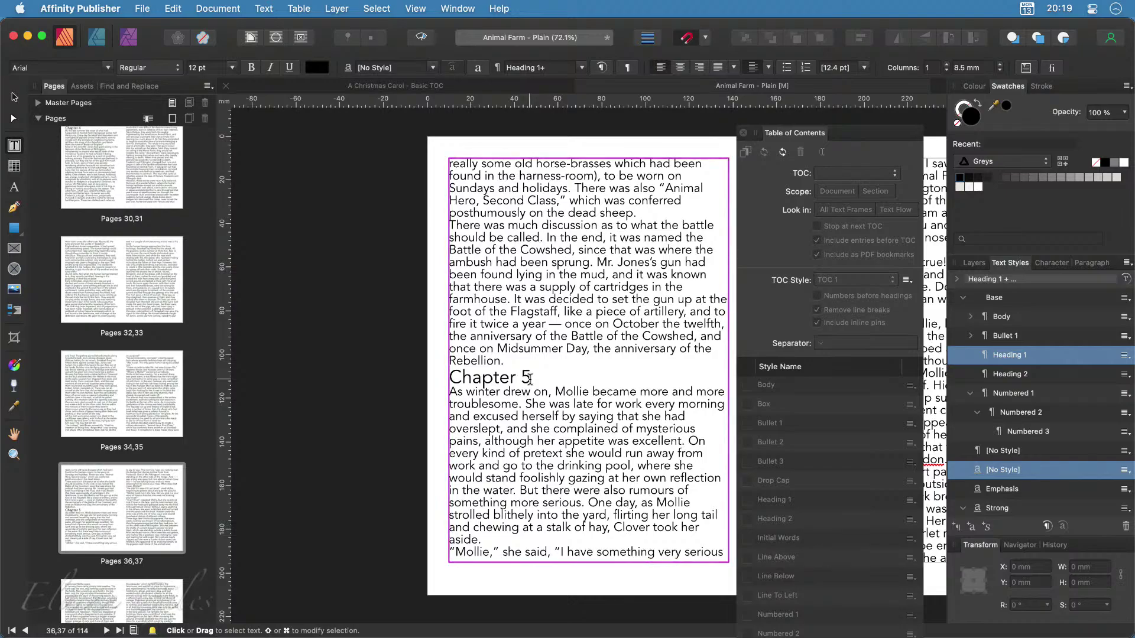
pyautogui.scroll(3, 103, 413)
pyautogui.scroll(10, 104, 418)
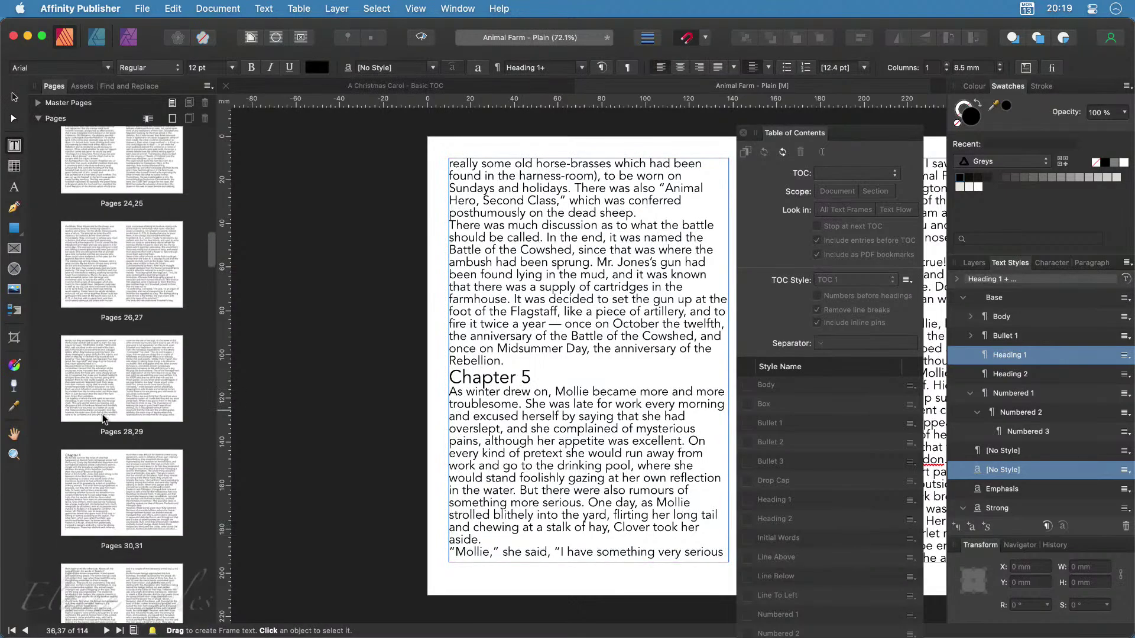
pyautogui.scroll(14, 103, 418)
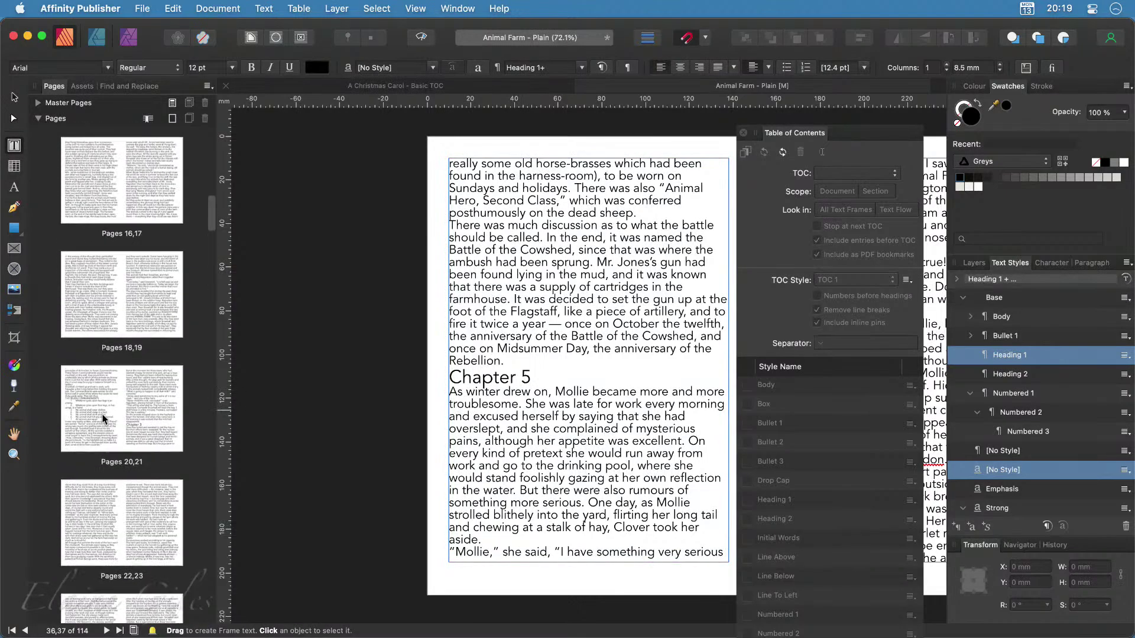
pyautogui.scroll(4, 101, 414)
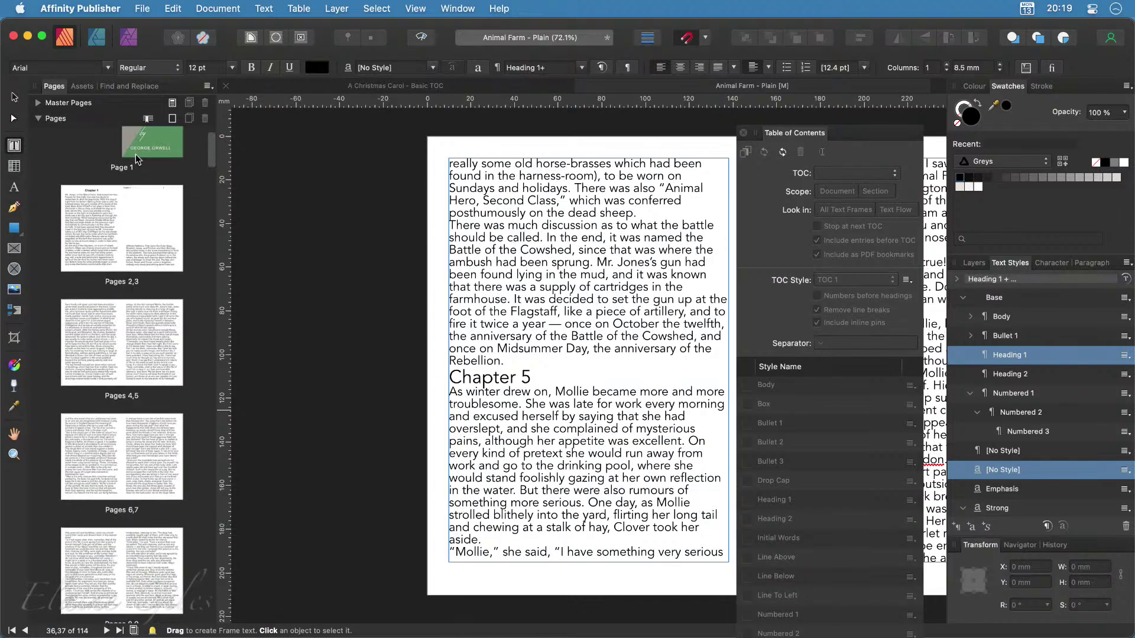
# Search the whole document for the word "Chapter" using Find and Replace
pyautogui.click(132, 87)
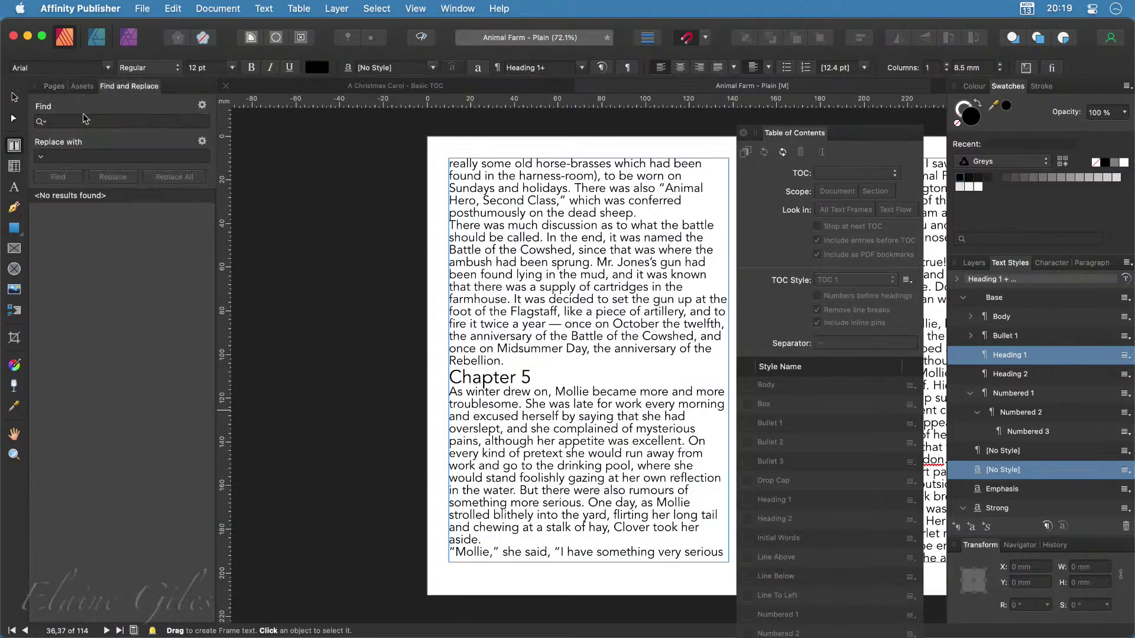
pyautogui.click(68, 121)
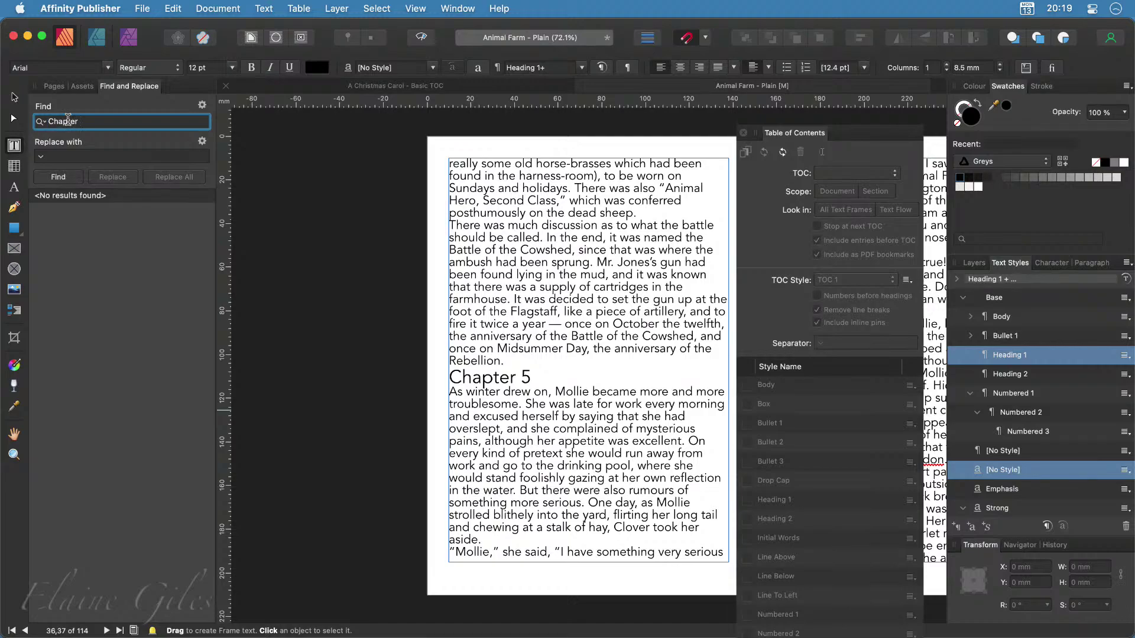
pyautogui.press('Return')
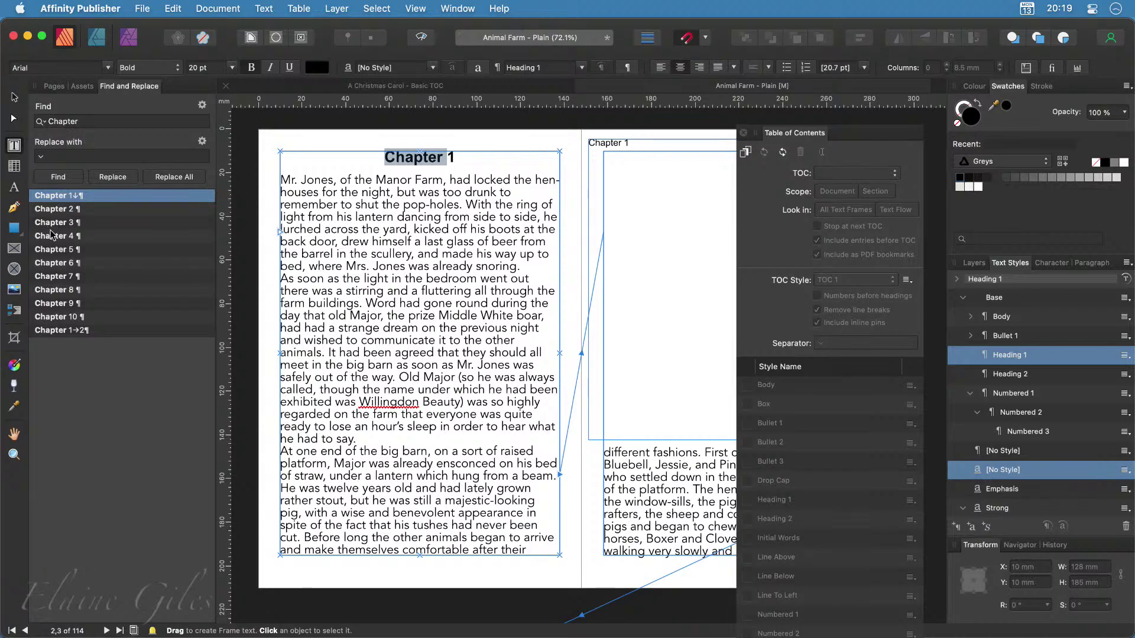
# Apply the Heading 1 paragraph style to the Chapter 2 and Chapter 3 headings, reaching each through the search results
pyautogui.click(57, 210)
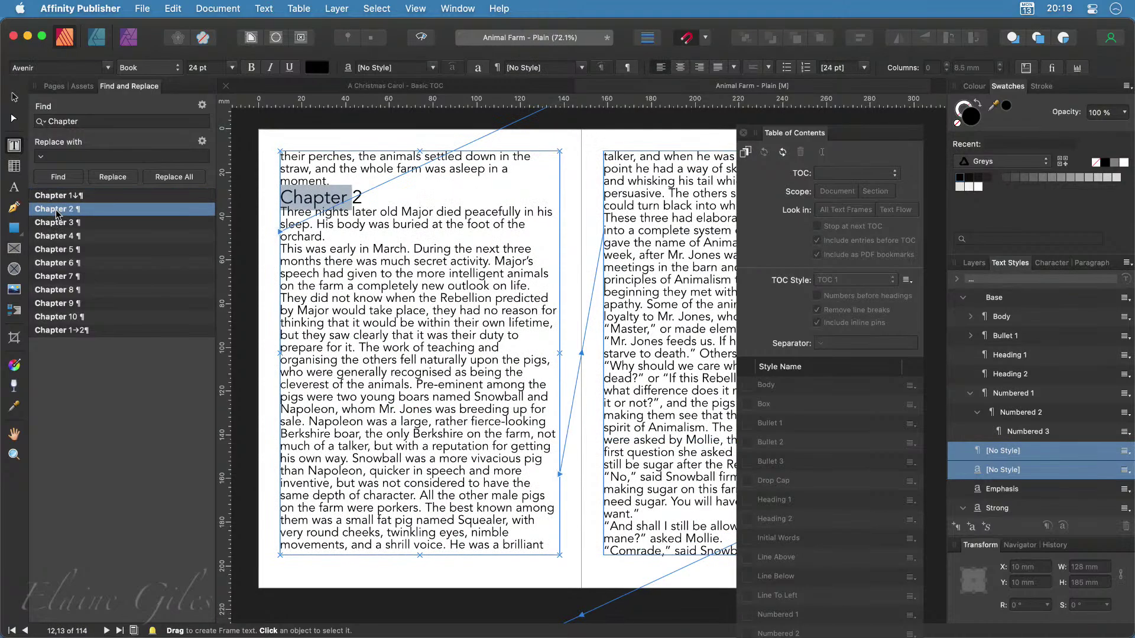
pyautogui.moveTo(366, 198); pyautogui.dragTo(280, 198)
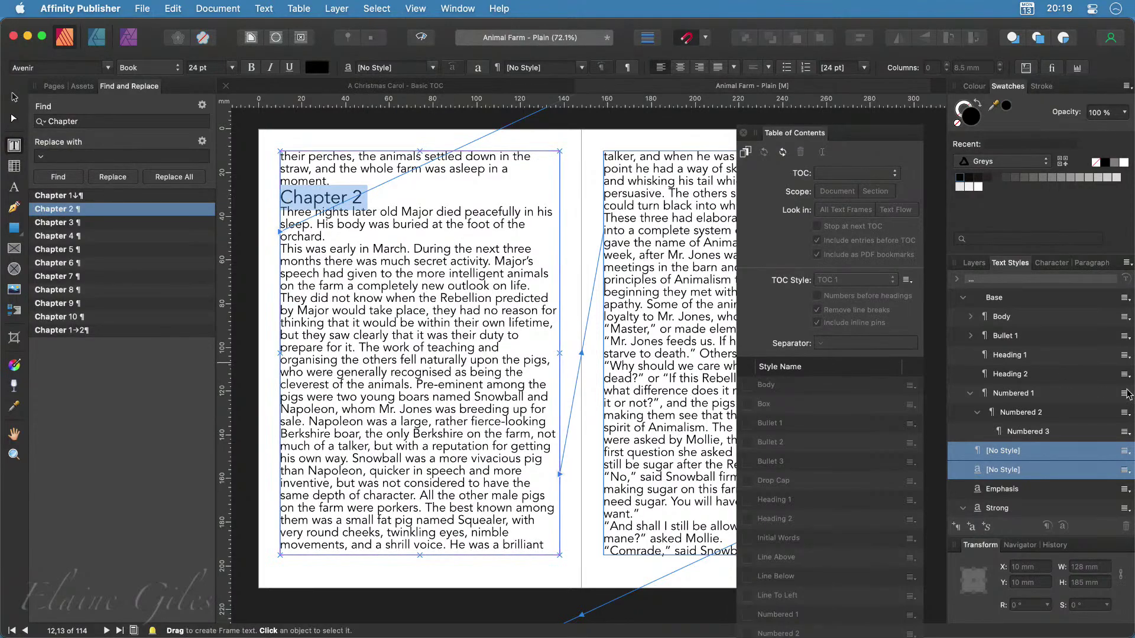
pyautogui.click(1042, 359)
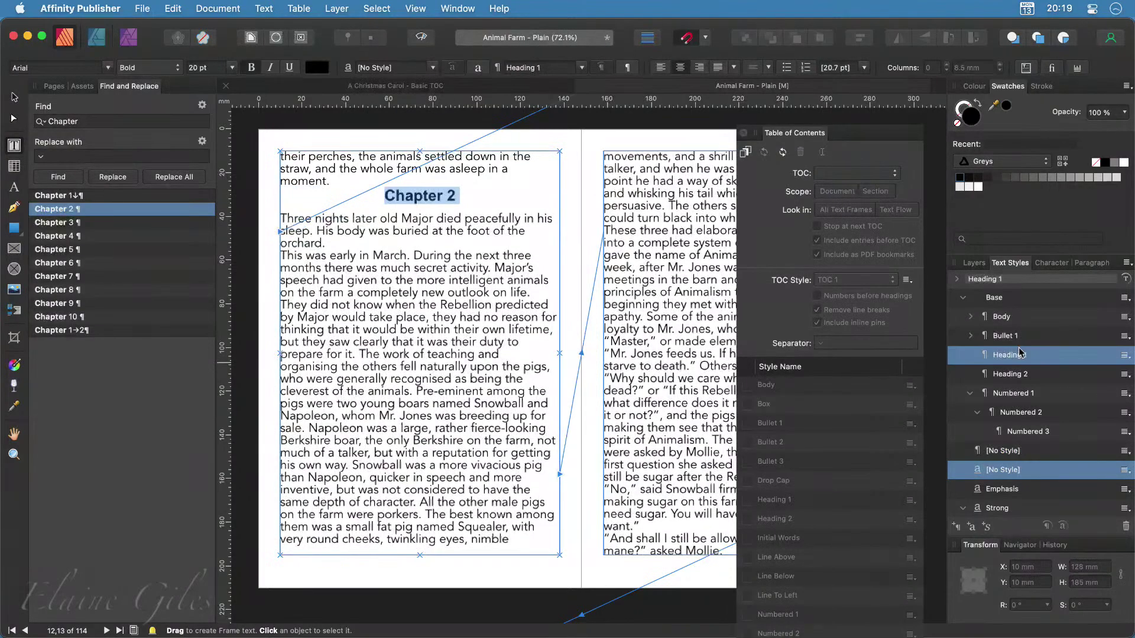
pyautogui.click(74, 221)
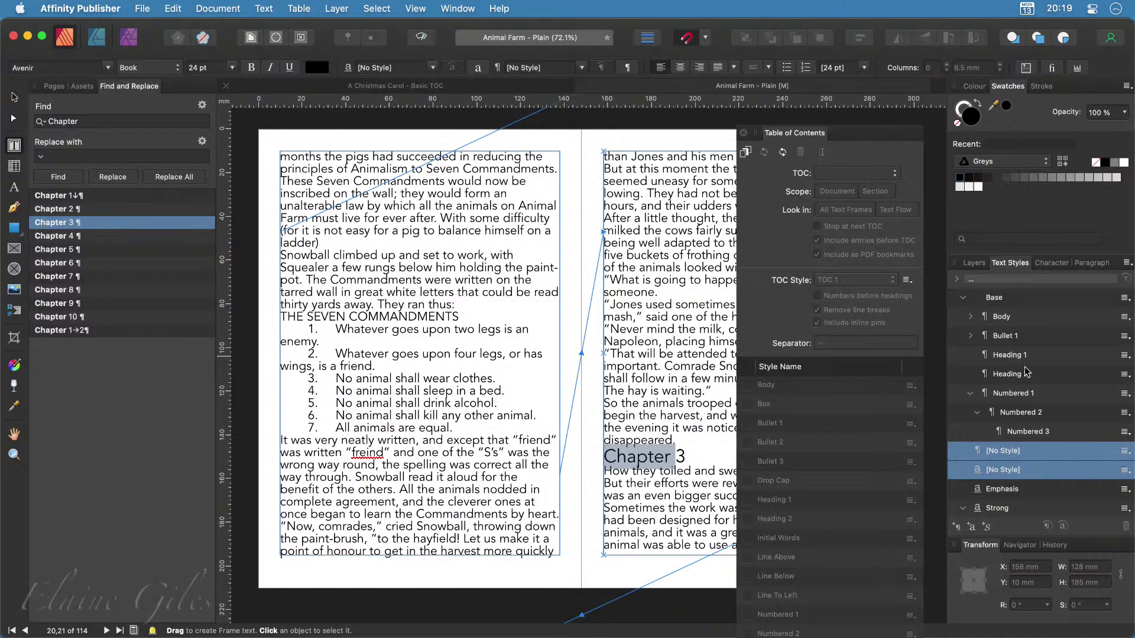
pyautogui.moveTo(692, 459); pyautogui.dragTo(603, 459)
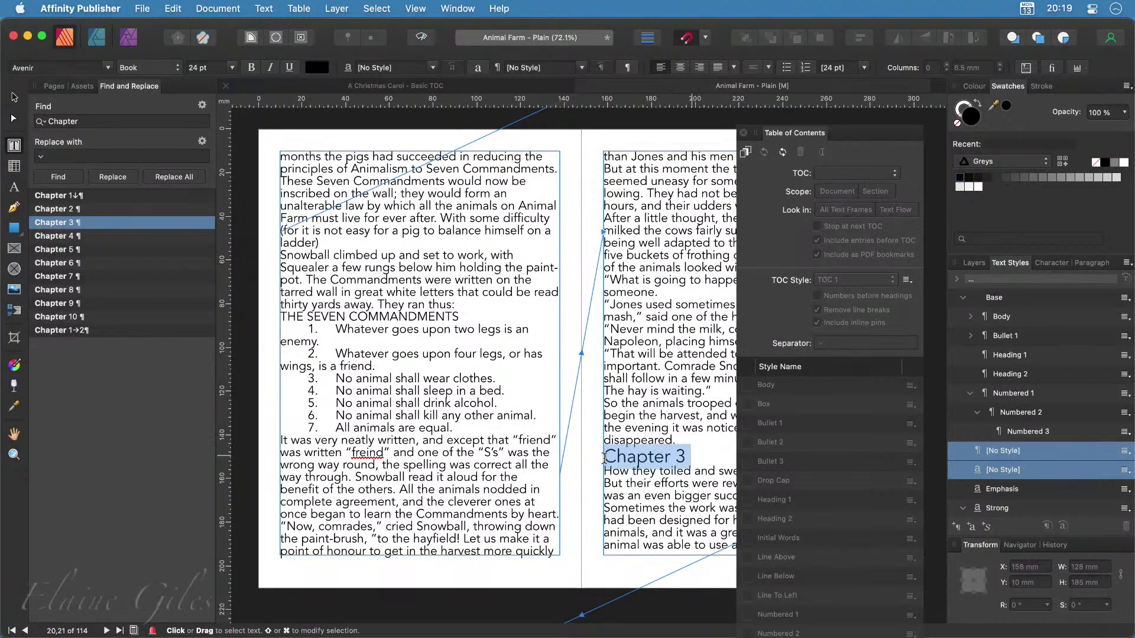
pyautogui.click(1011, 356)
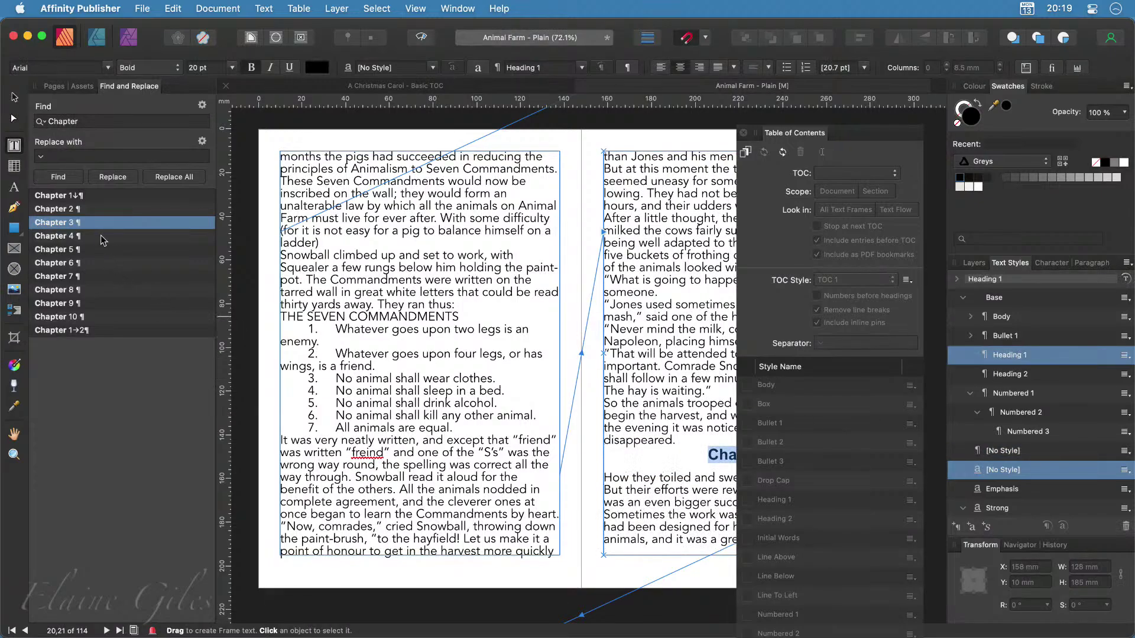
# Apply the Heading 1 paragraph style to the Chapter 4 and Chapter 5 headings, reaching each through the search results
pyautogui.click(105, 236)
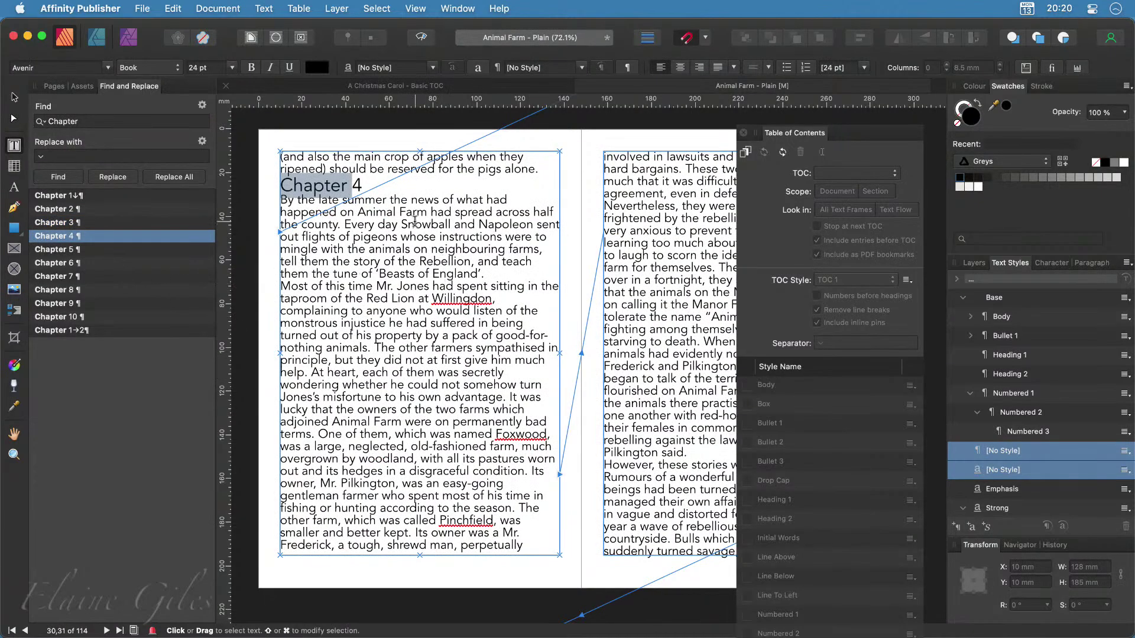
pyautogui.moveTo(374, 188); pyautogui.dragTo(283, 185)
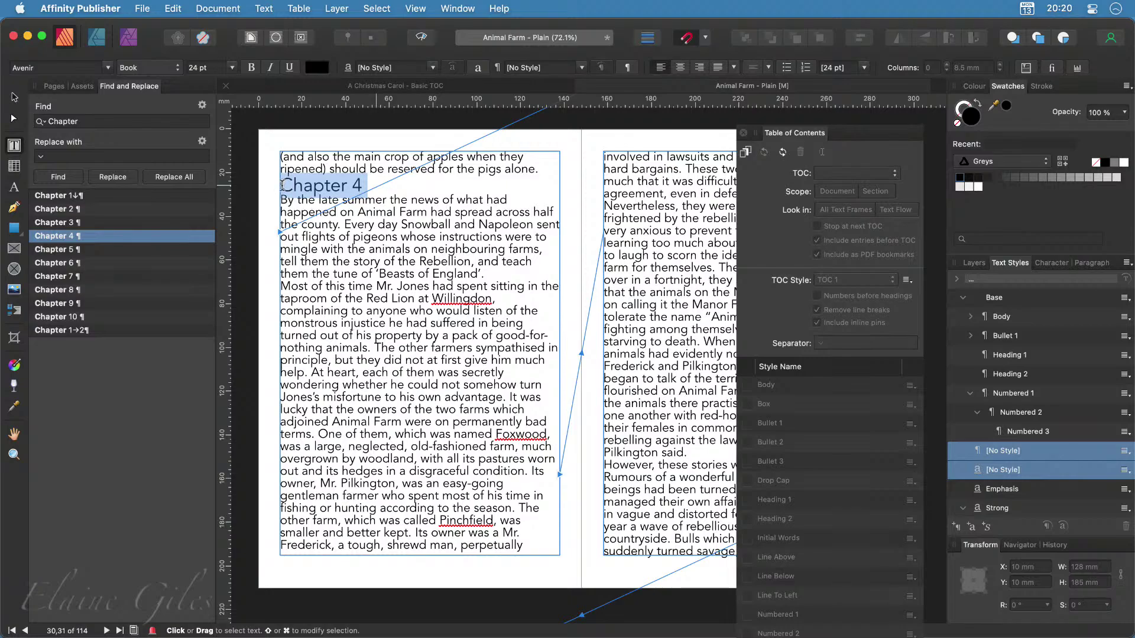
pyautogui.click(1003, 357)
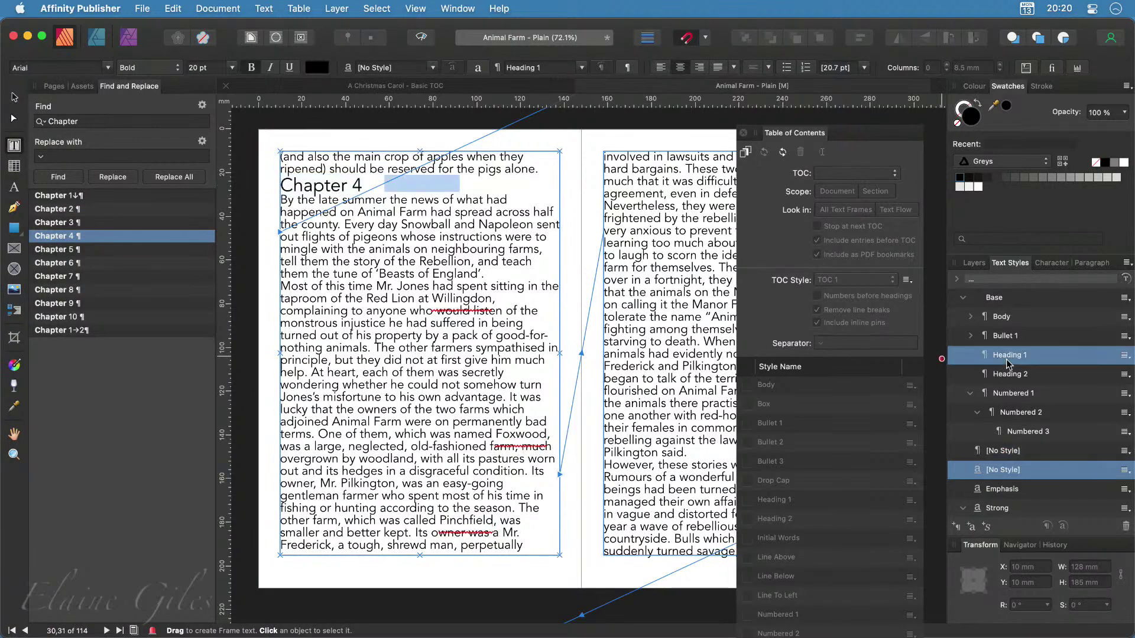
pyautogui.click(86, 251)
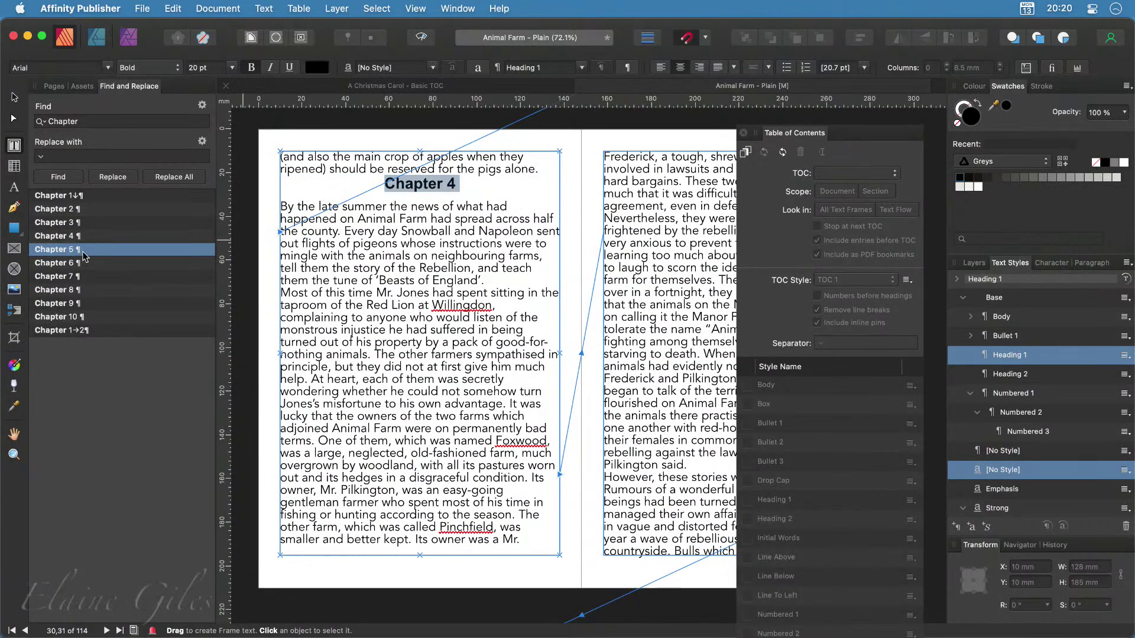
pyautogui.moveTo(368, 408); pyautogui.dragTo(284, 406)
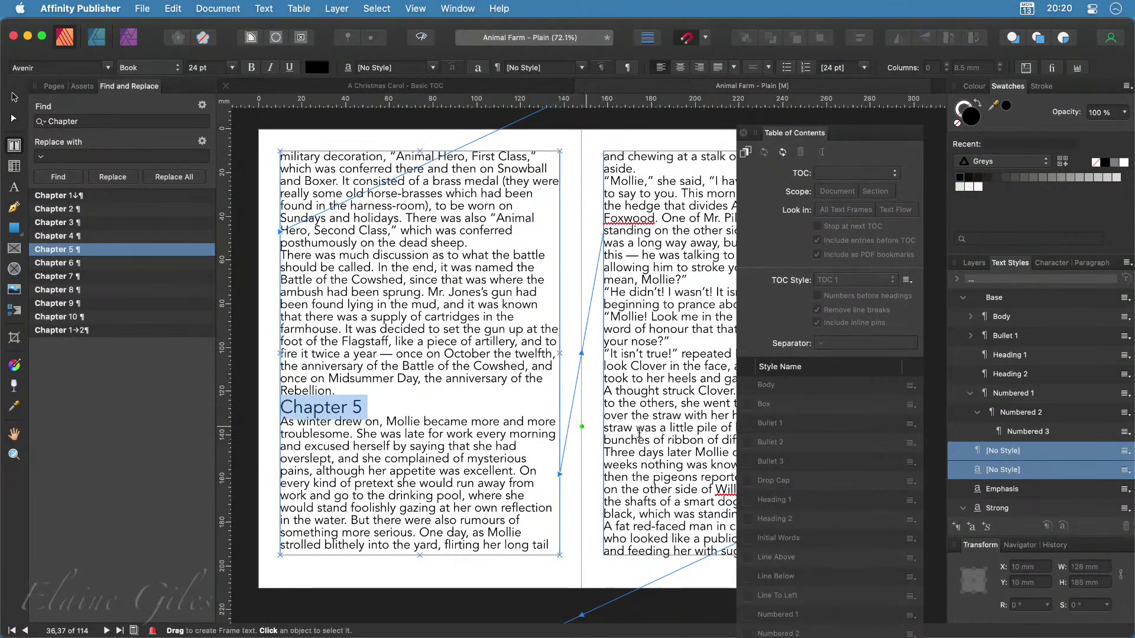
pyautogui.click(1027, 356)
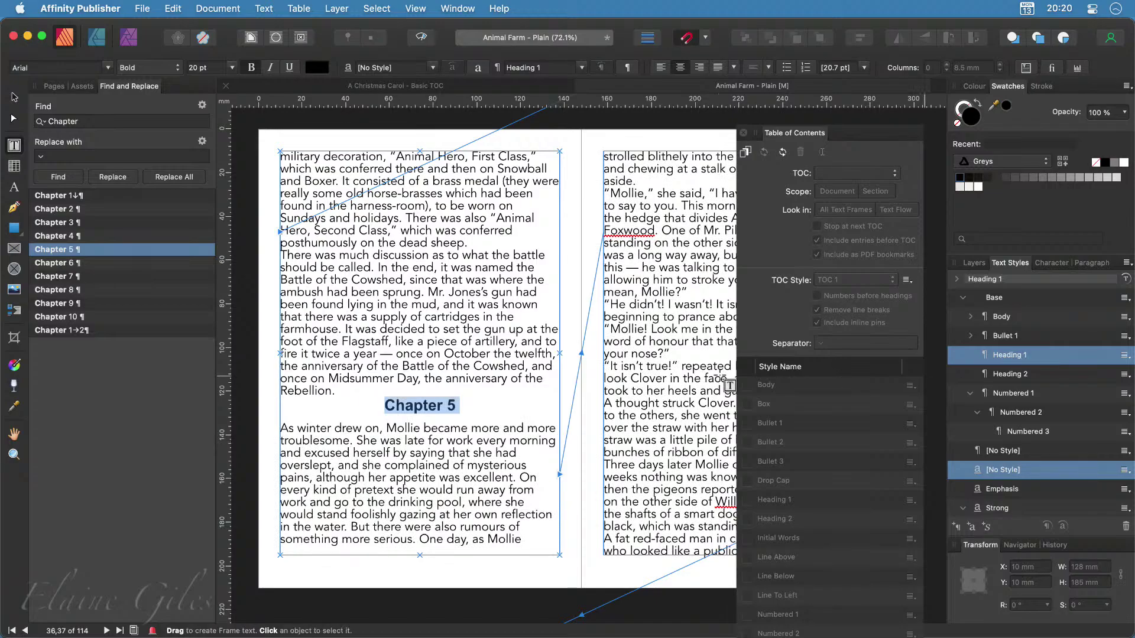
# Apply the Heading 1 paragraph style to the Chapter 6 and Chapter 7 headings, reaching each through the search results
pyautogui.click(81, 265)
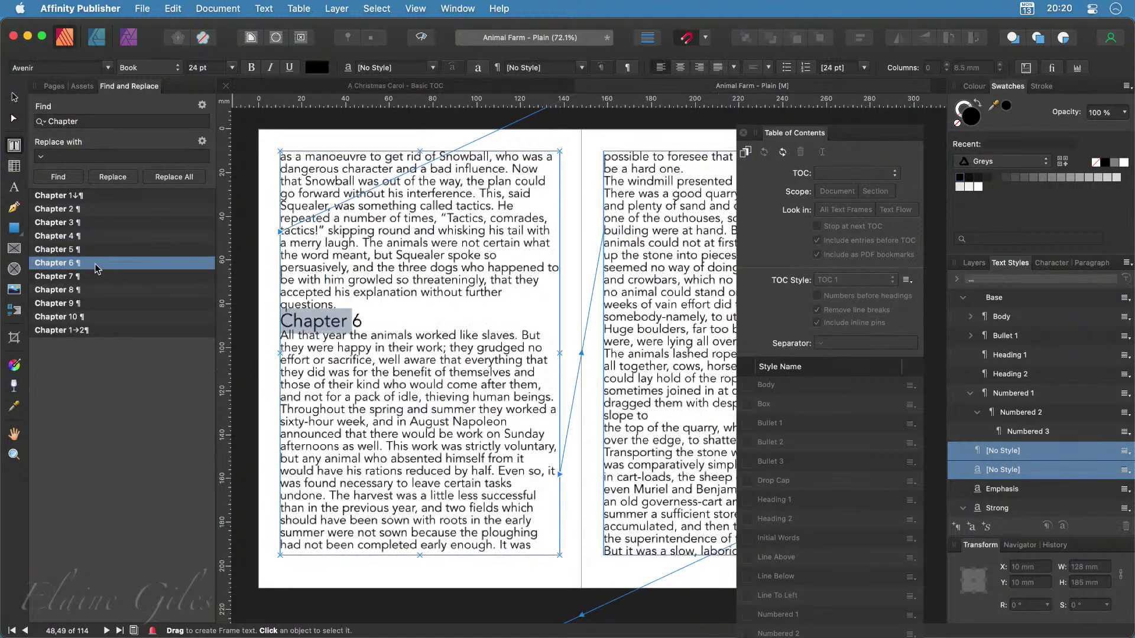
pyautogui.moveTo(373, 322); pyautogui.dragTo(282, 324)
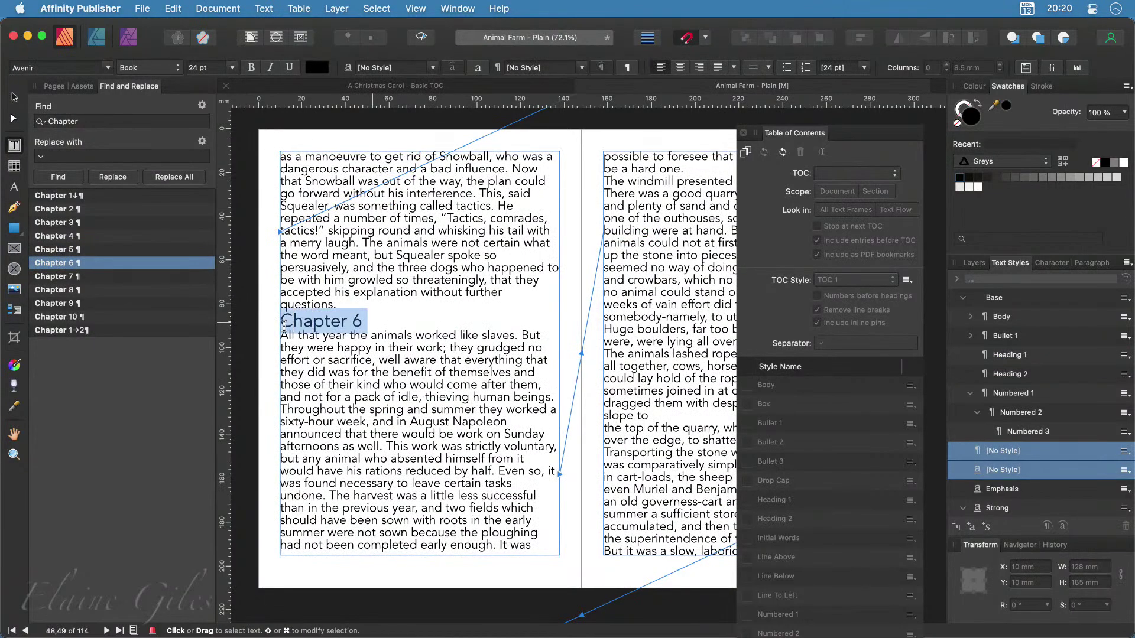
pyautogui.click(1038, 357)
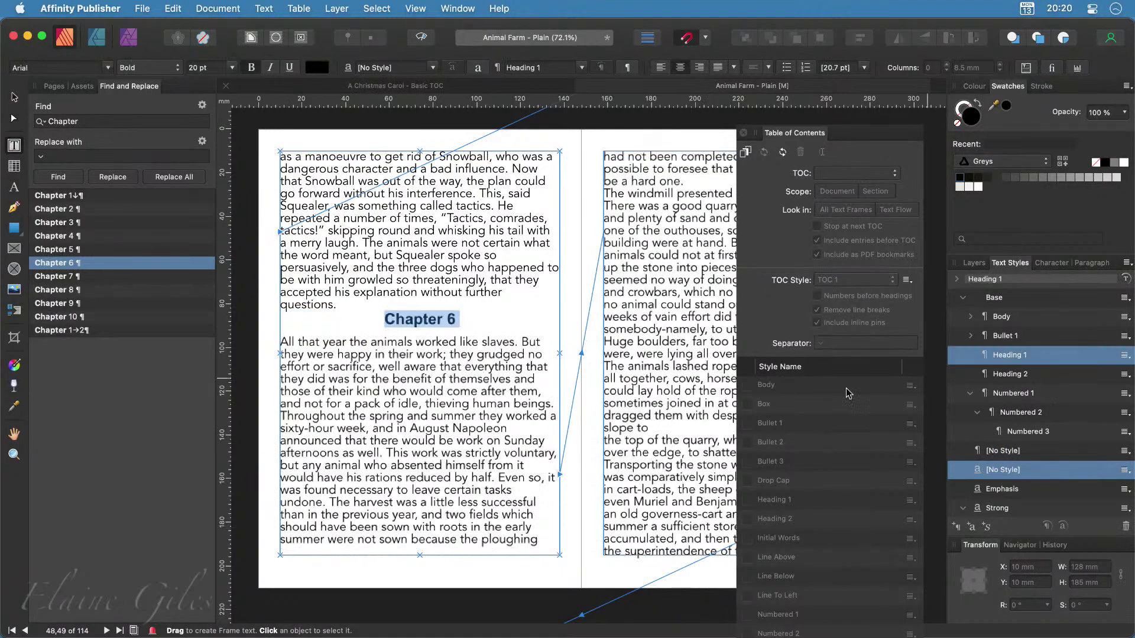
pyautogui.click(108, 278)
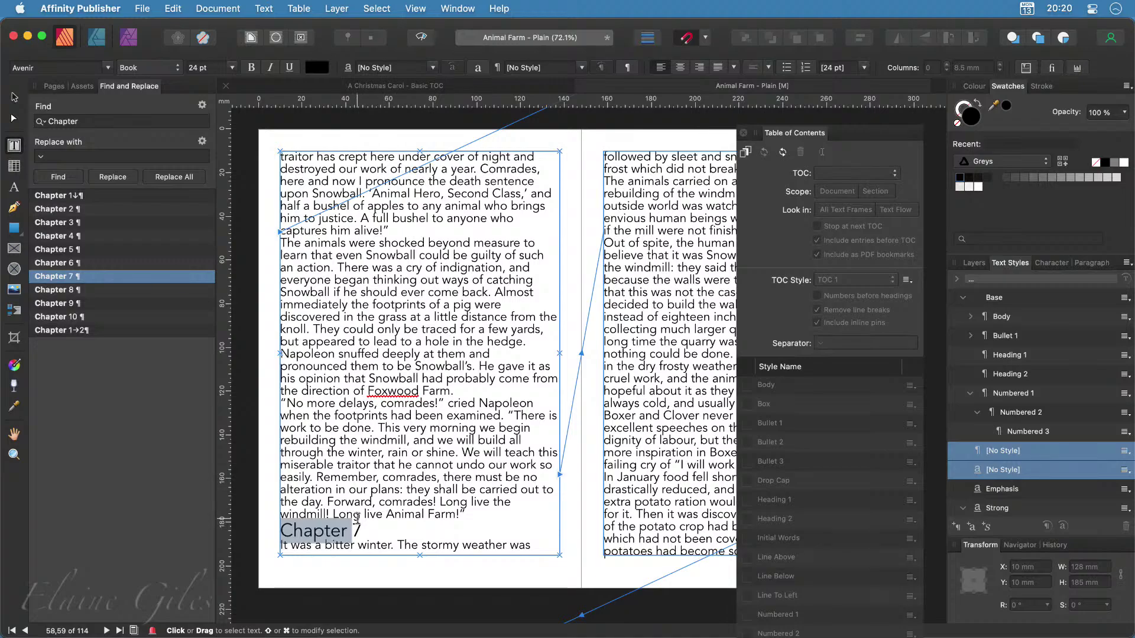
pyautogui.moveTo(363, 531); pyautogui.dragTo(277, 534)
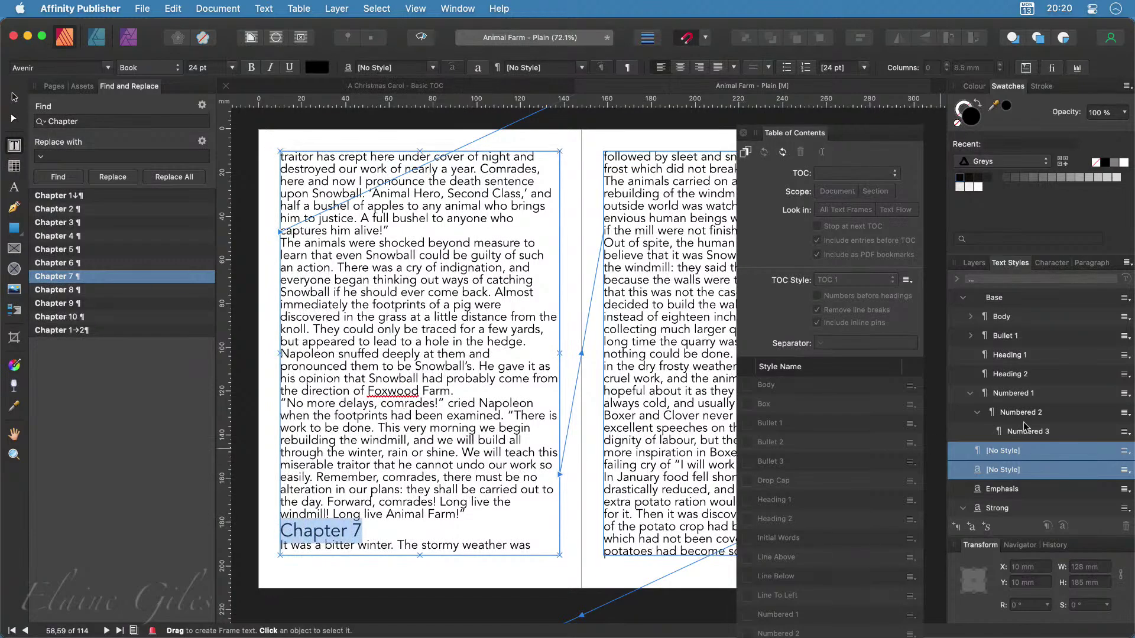
pyautogui.click(1027, 362)
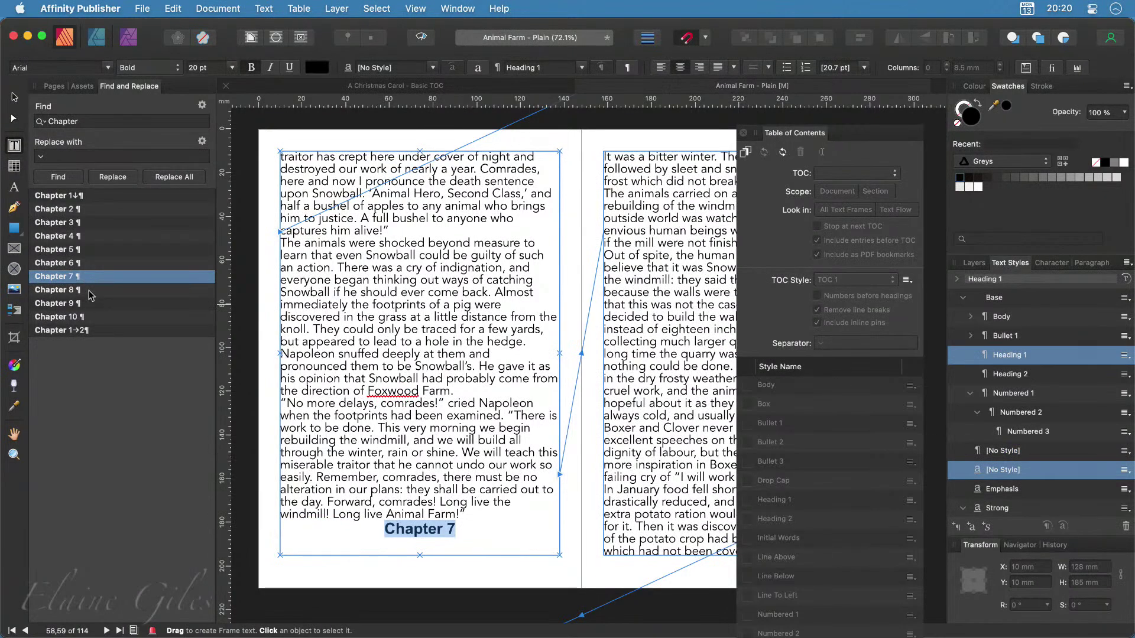
# Apply the Heading 1 paragraph style to the Chapter 8 and Chapter 9 headings, reaching each through the search results
pyautogui.click(59, 290)
pyautogui.moveTo(363, 384); pyautogui.dragTo(282, 385)
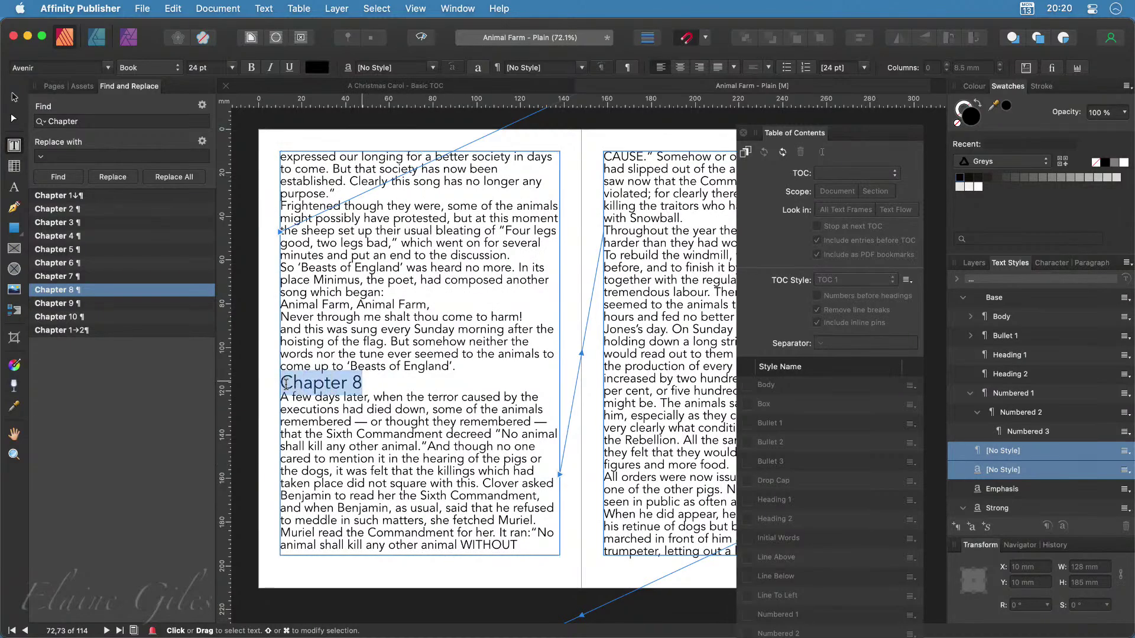
pyautogui.click(1012, 355)
pyautogui.click(68, 303)
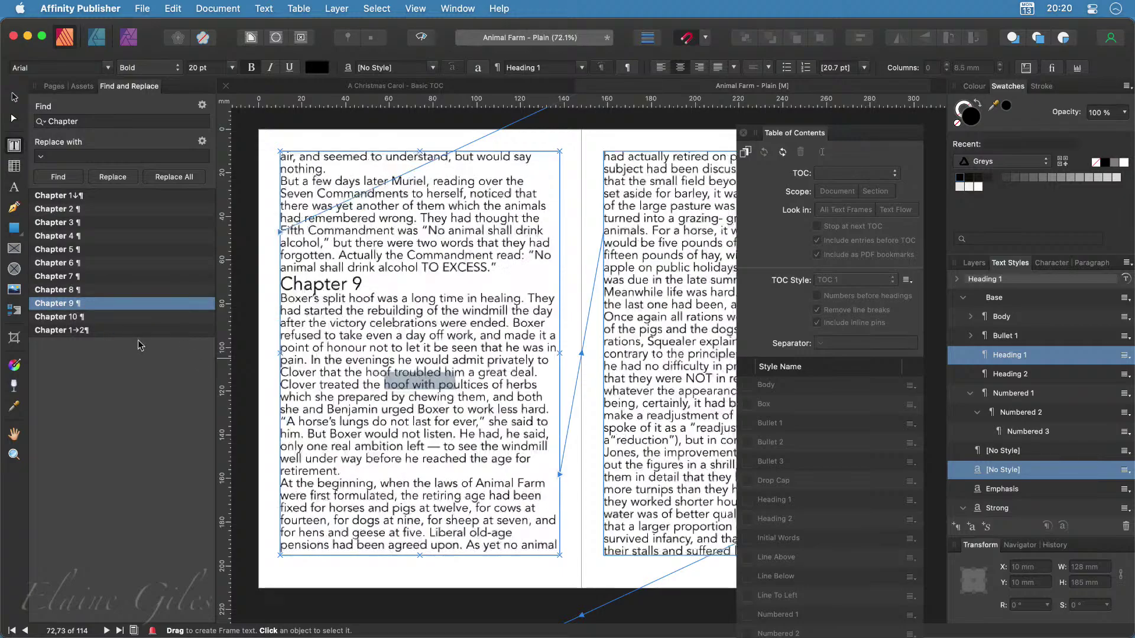
pyautogui.moveTo(367, 284); pyautogui.dragTo(281, 284)
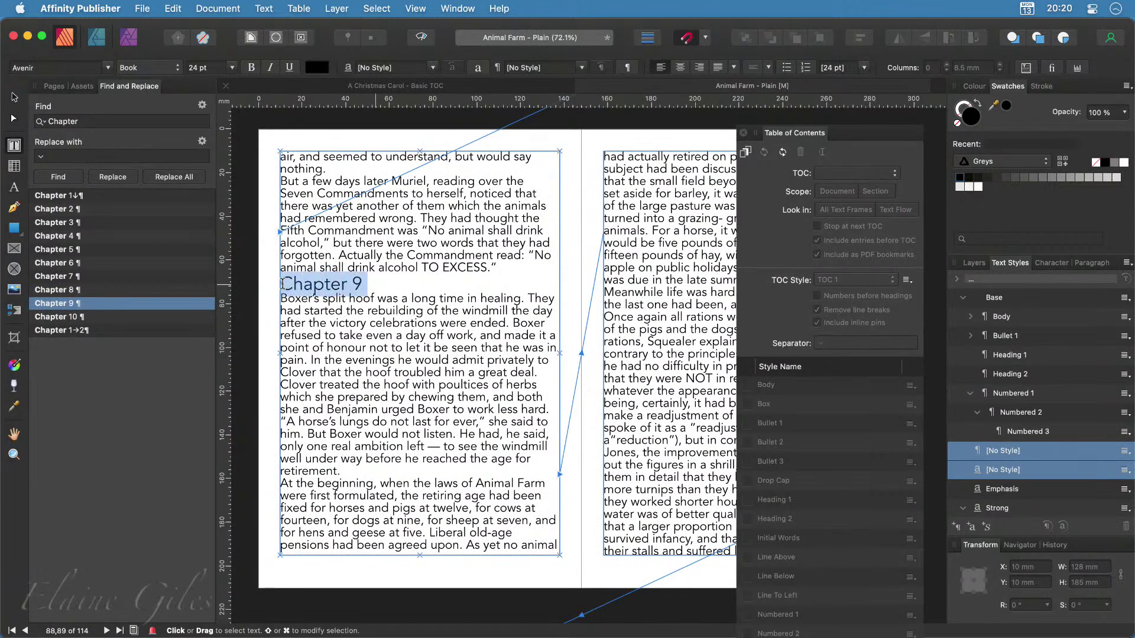
pyautogui.click(1026, 357)
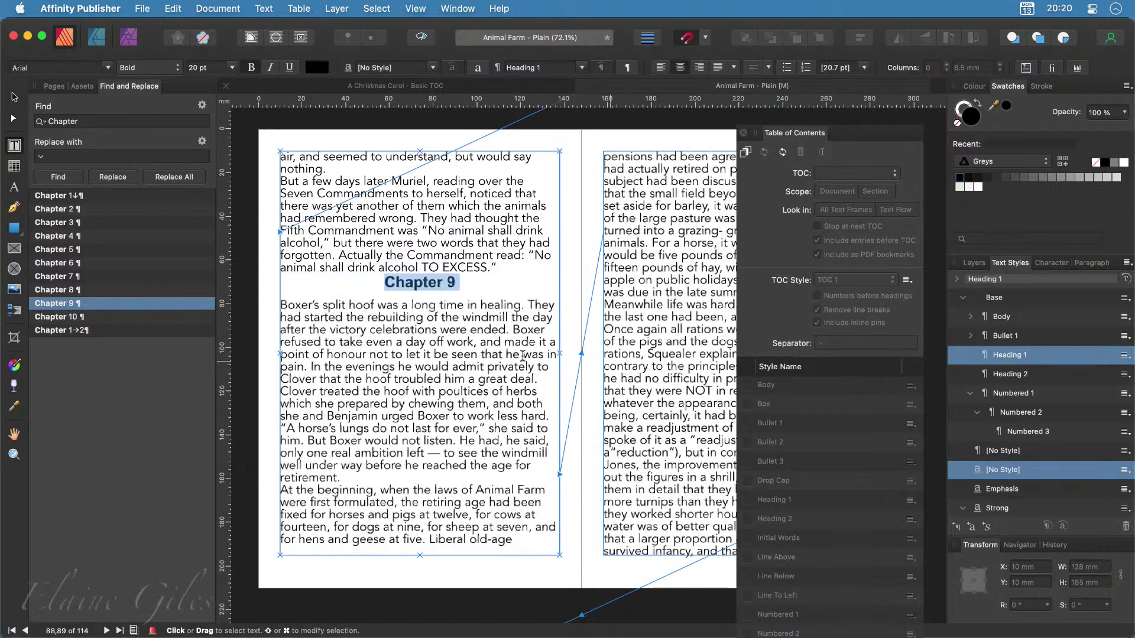
# Apply the Heading 1 paragraph style to the Chapter 10 heading, reaching it through the search results
pyautogui.click(80, 317)
pyautogui.moveTo(698, 418); pyautogui.dragTo(615, 421)
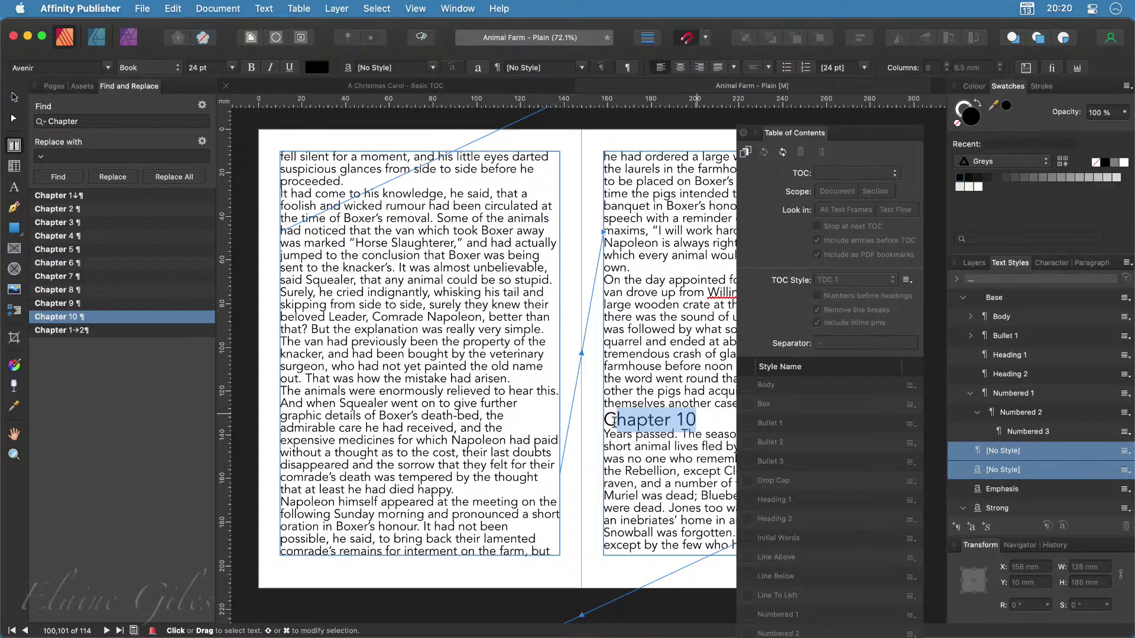
pyautogui.click(1012, 355)
pyautogui.hscroll(3, 657, 480)
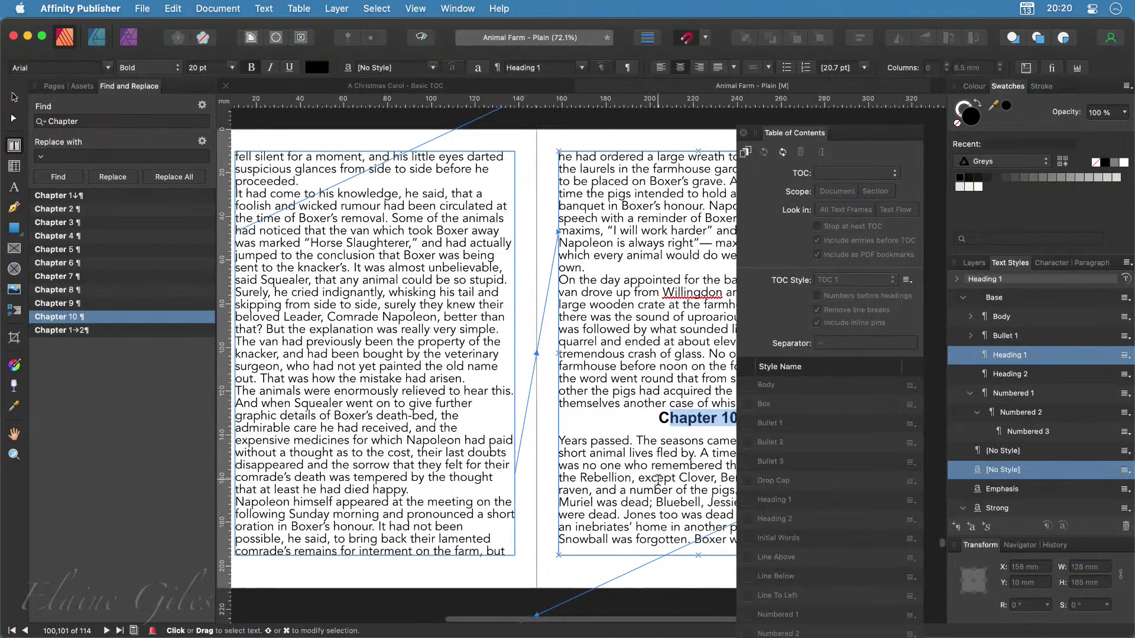
pyautogui.hscroll(3, 658, 480)
pyautogui.click(656, 478)
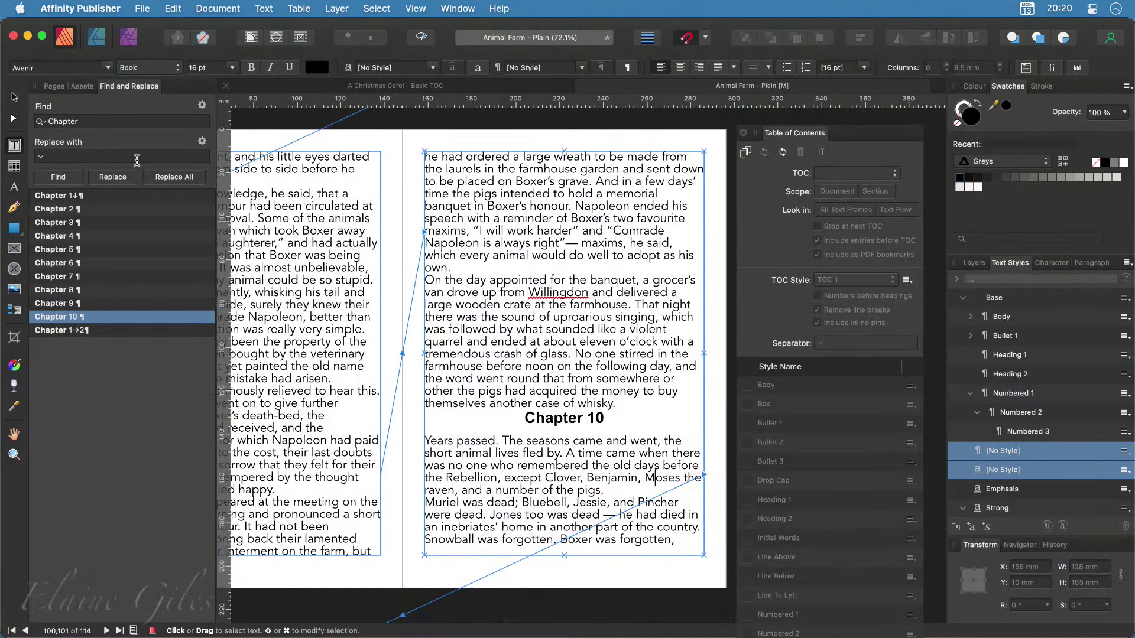
# Look back through the page thumbnails to check the styled chapter headings, opening the Chapter 8 spread on the way
pyautogui.click(54, 86)
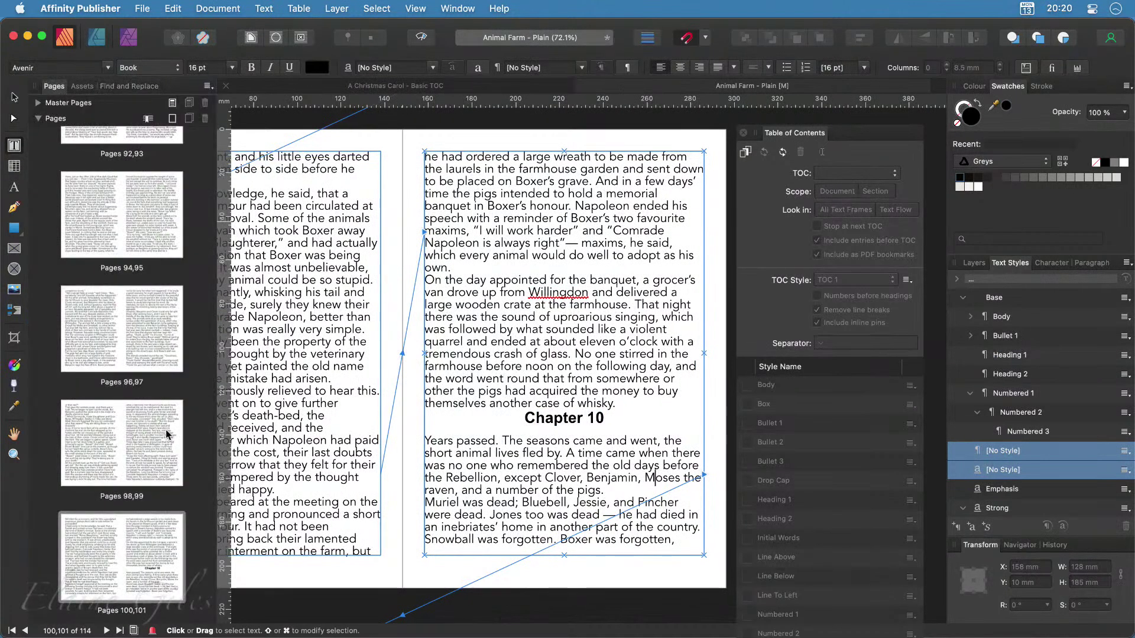
pyautogui.scroll(10, 166, 435)
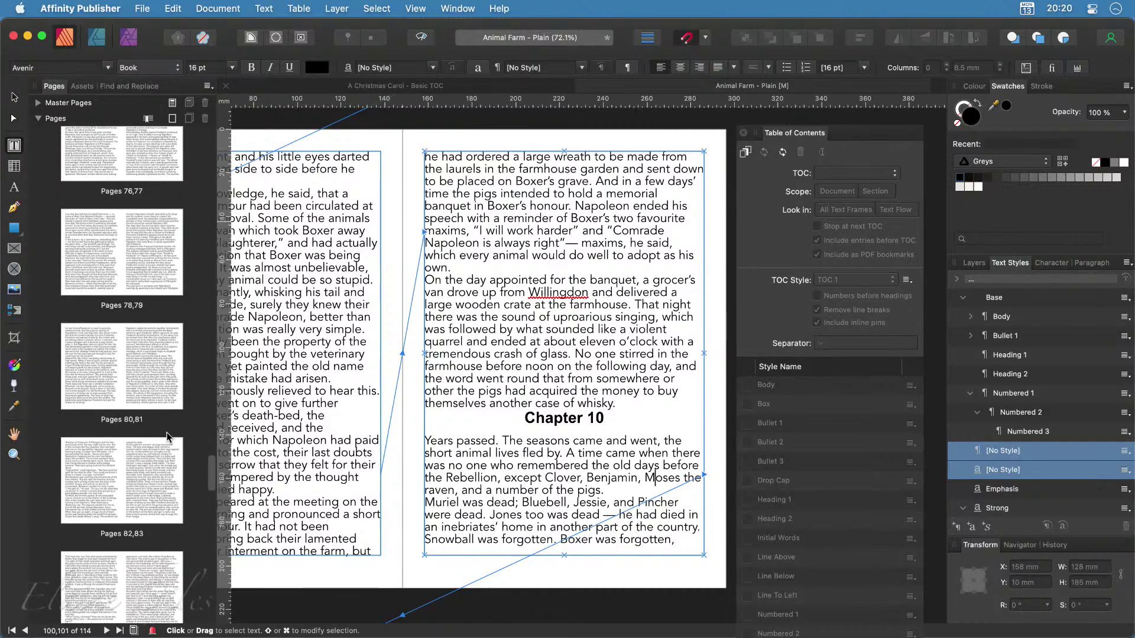
pyautogui.scroll(5, 166, 437)
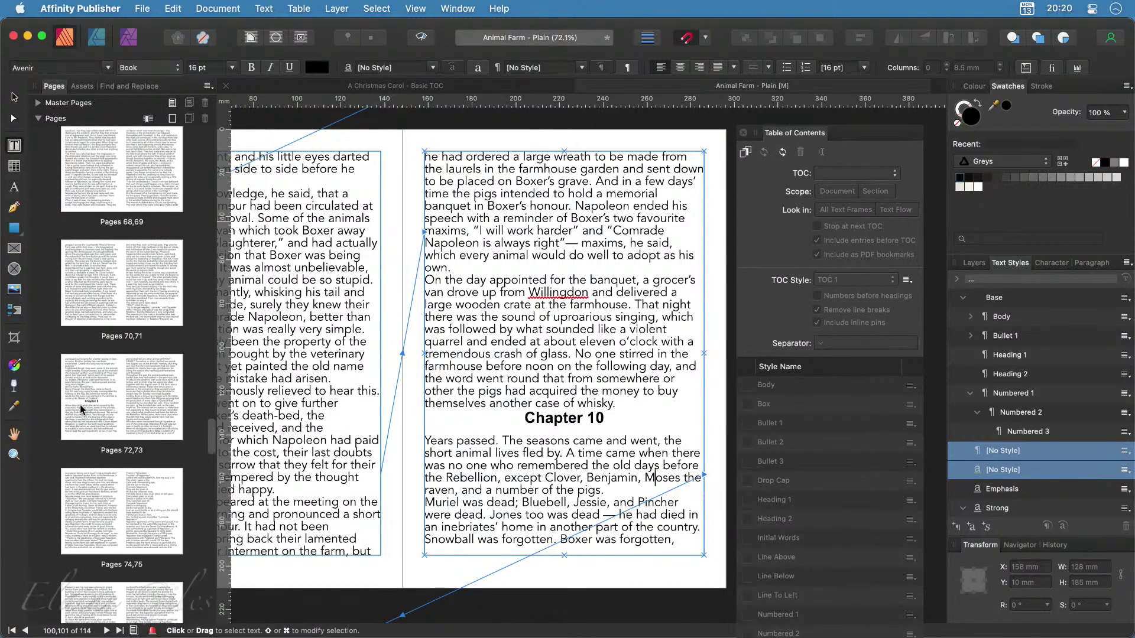
pyautogui.doubleClick(80, 405)
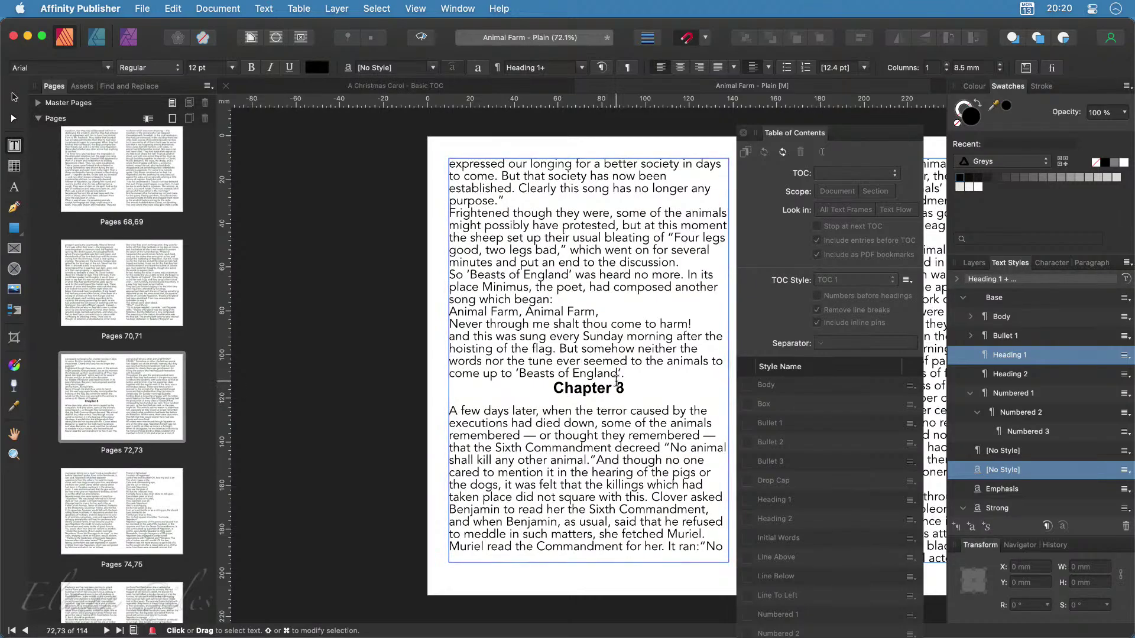
pyautogui.scroll(10, 141, 336)
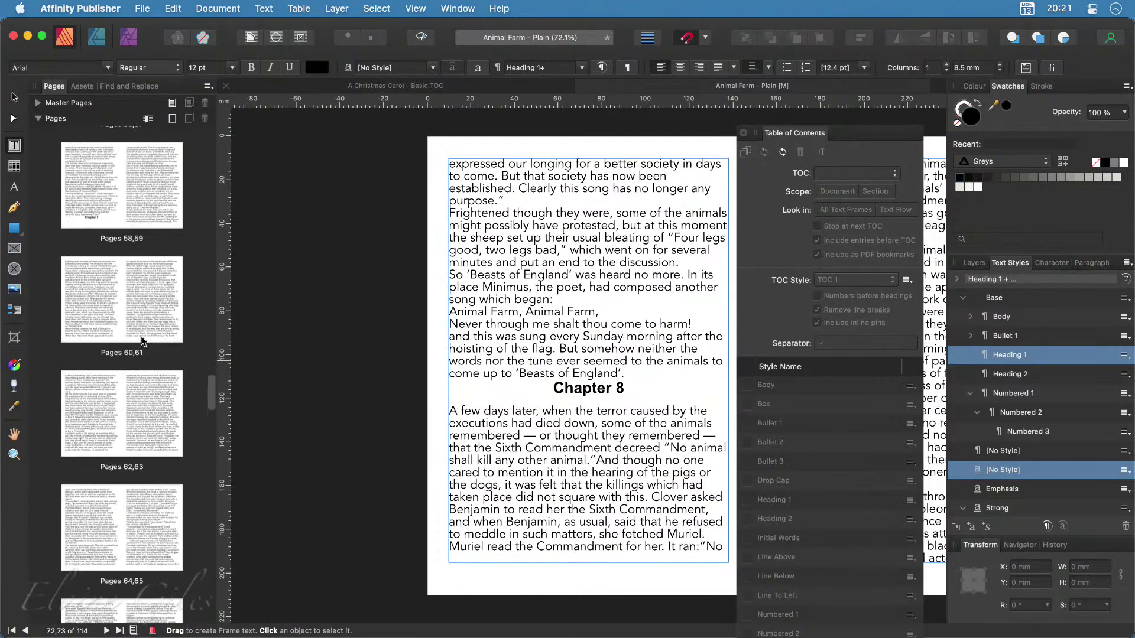
pyautogui.scroll(15, 141, 336)
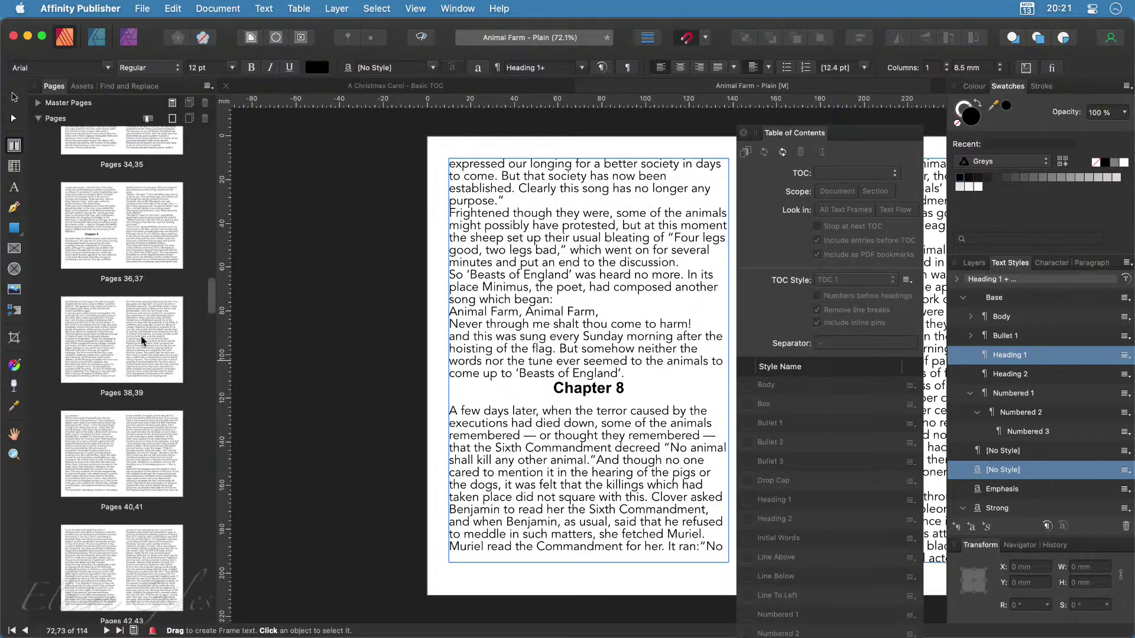
pyautogui.scroll(15, 140, 335)
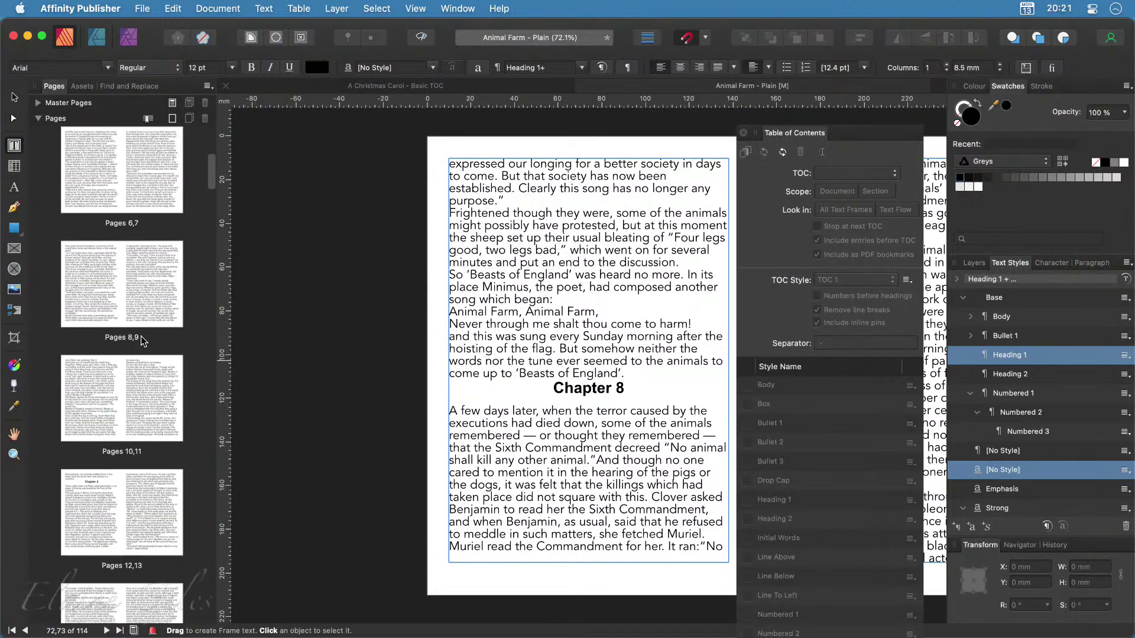
pyautogui.scroll(2, 140, 336)
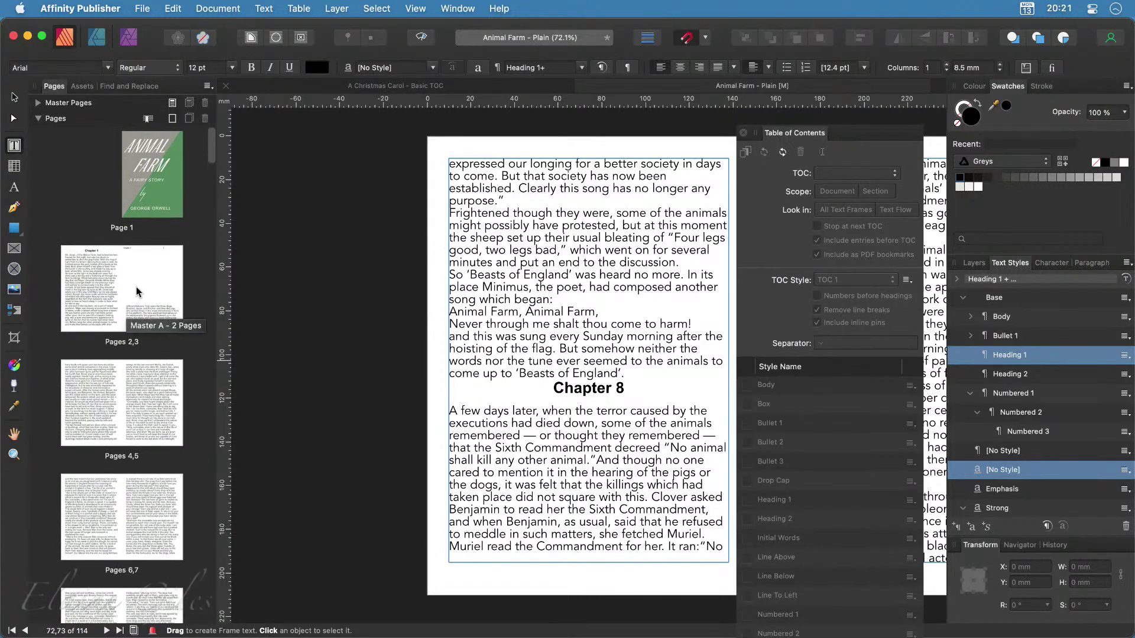
# Update the TOC 1 table of contents on page 3 to collect all the Heading 1 chapter titles
pyautogui.doubleClick(139, 311)
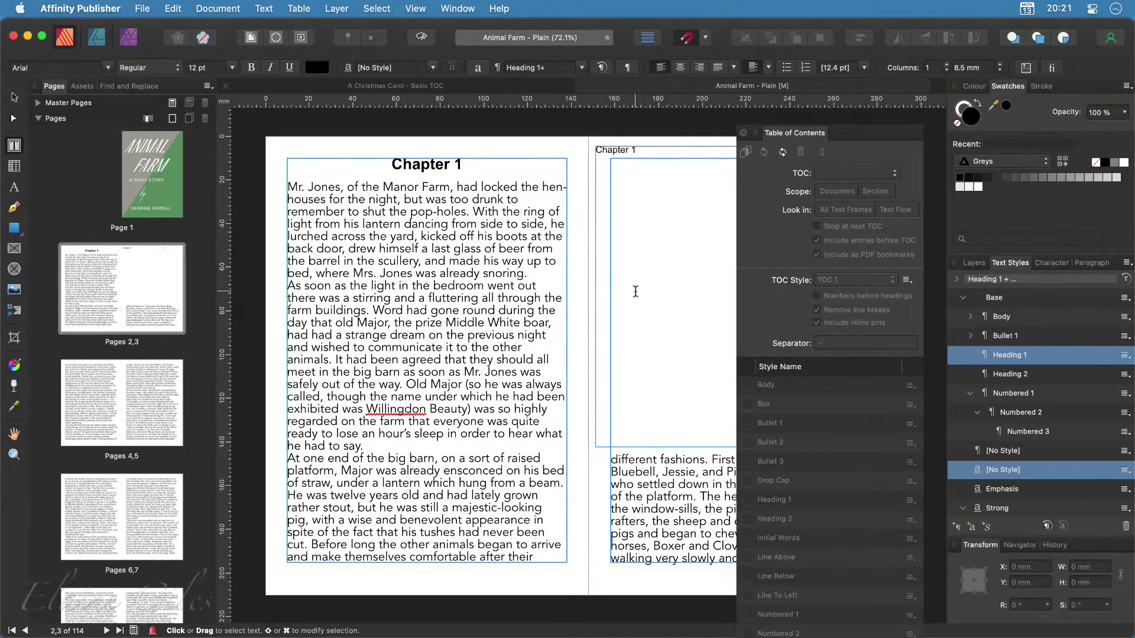
pyautogui.click(539, 183)
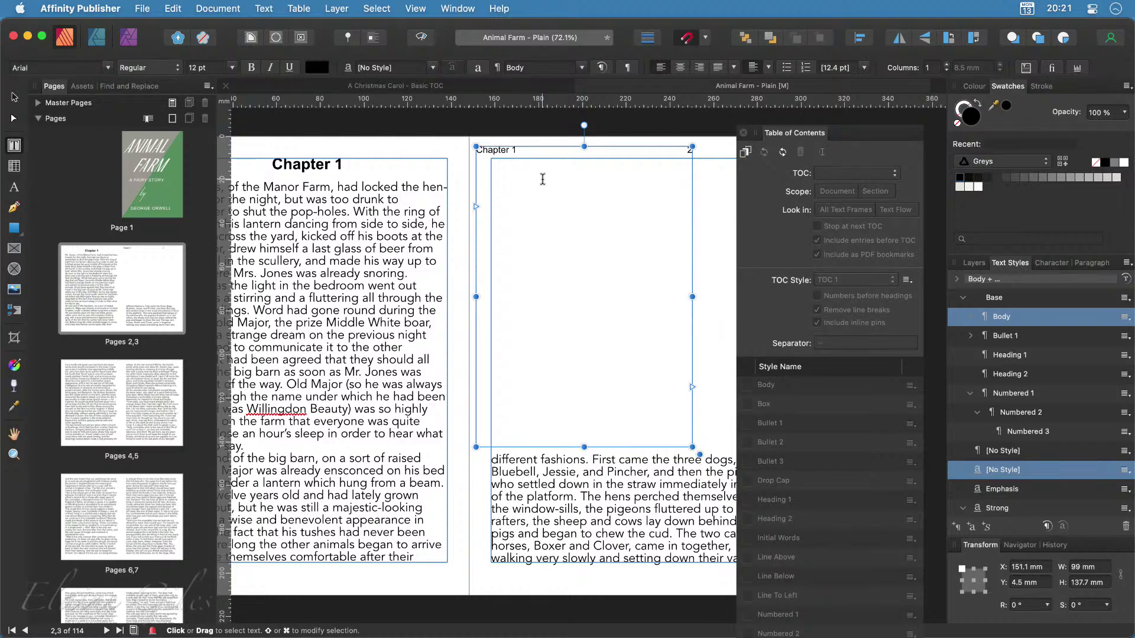
pyautogui.click(522, 152)
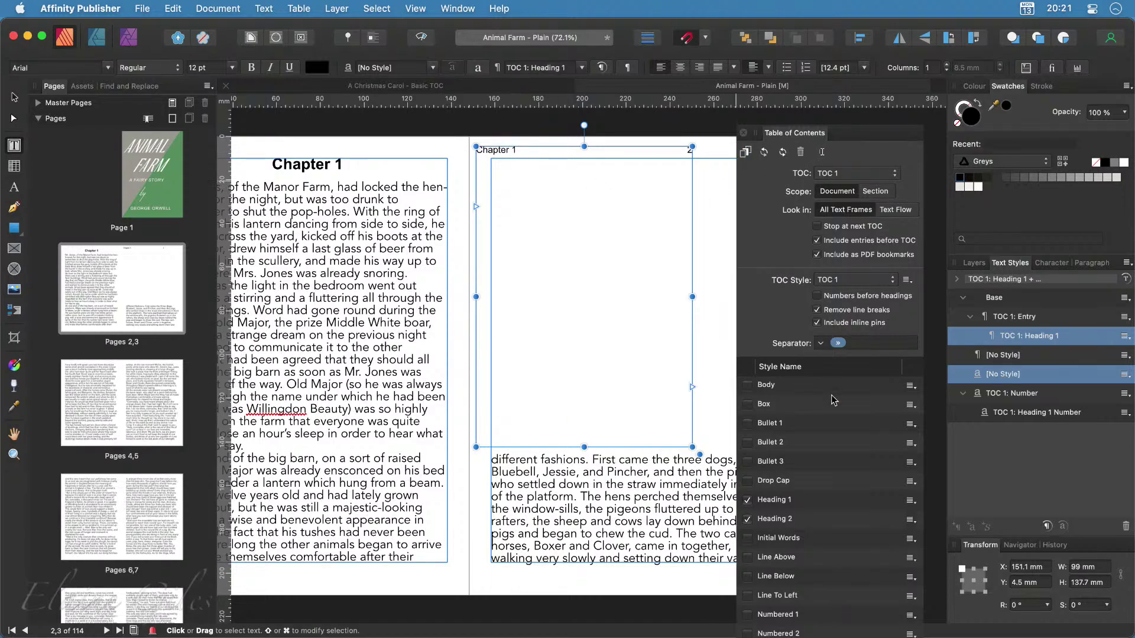
pyautogui.click(764, 154)
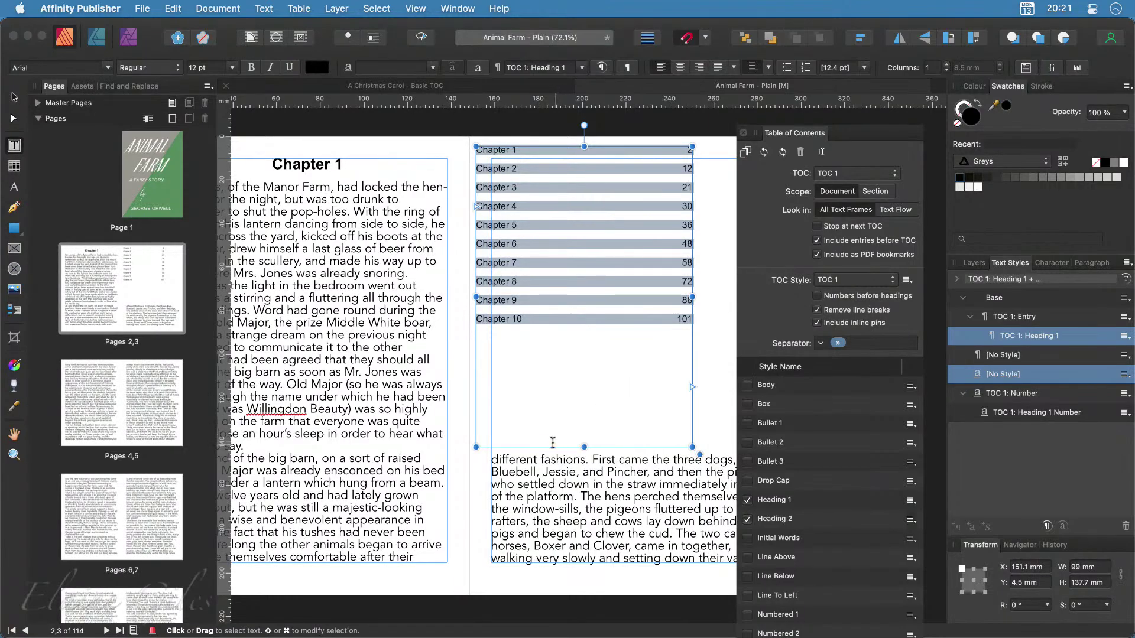
# Delete the table of contents text frame from page 3
pyautogui.click(13, 96)
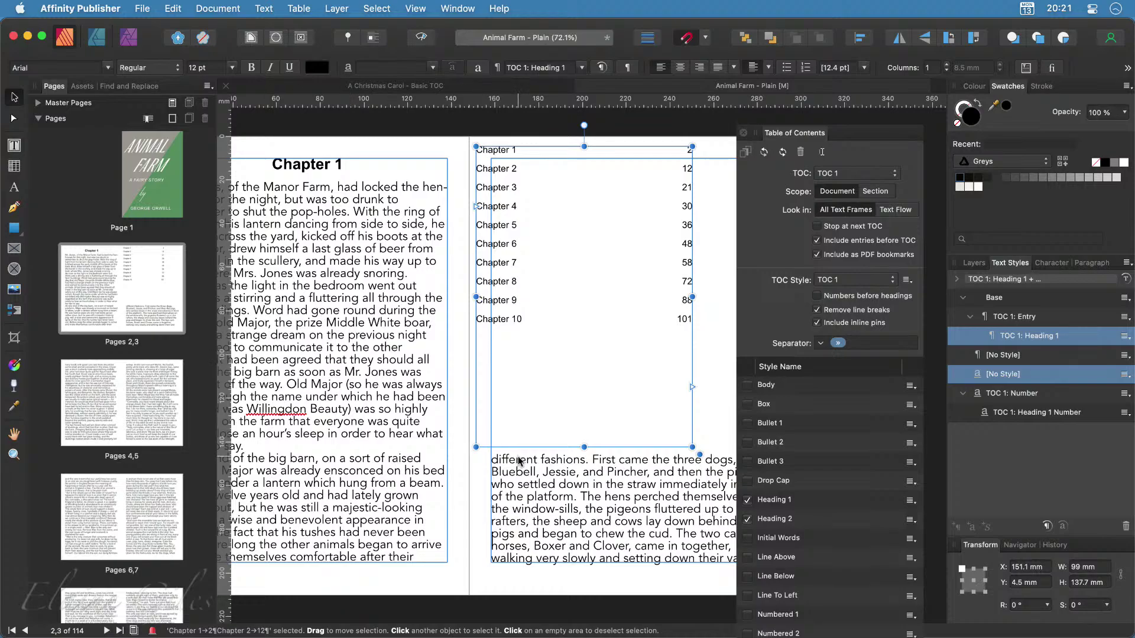
pyautogui.press('Delete')
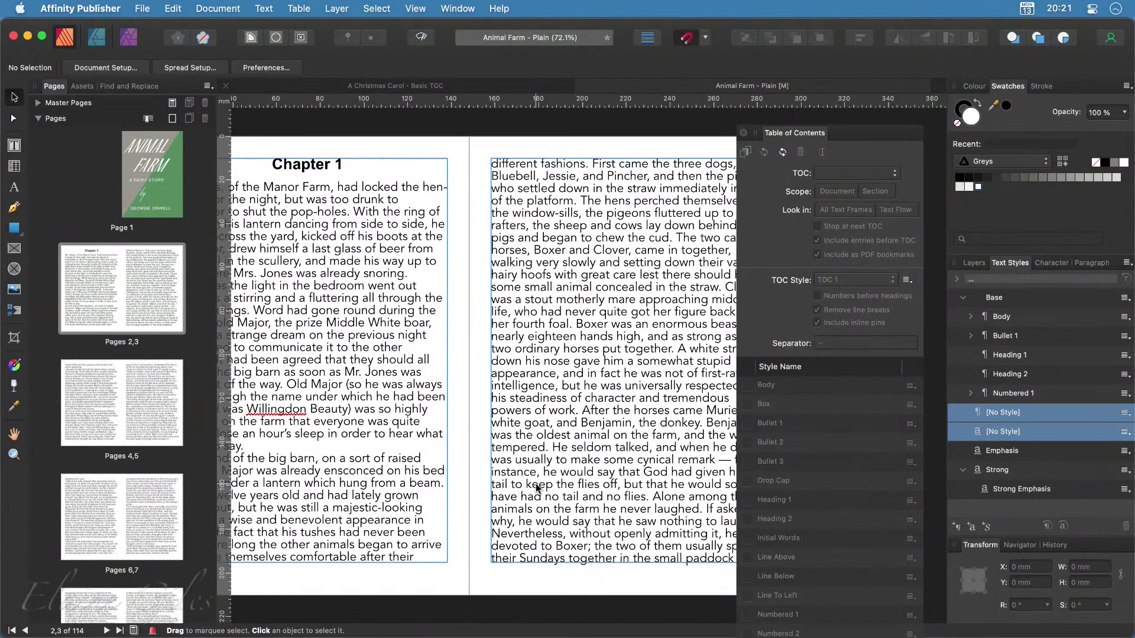
# Insert two new pages based on Master A before the Chapter 1 spread
pyautogui.hscroll(-5, 535, 483)
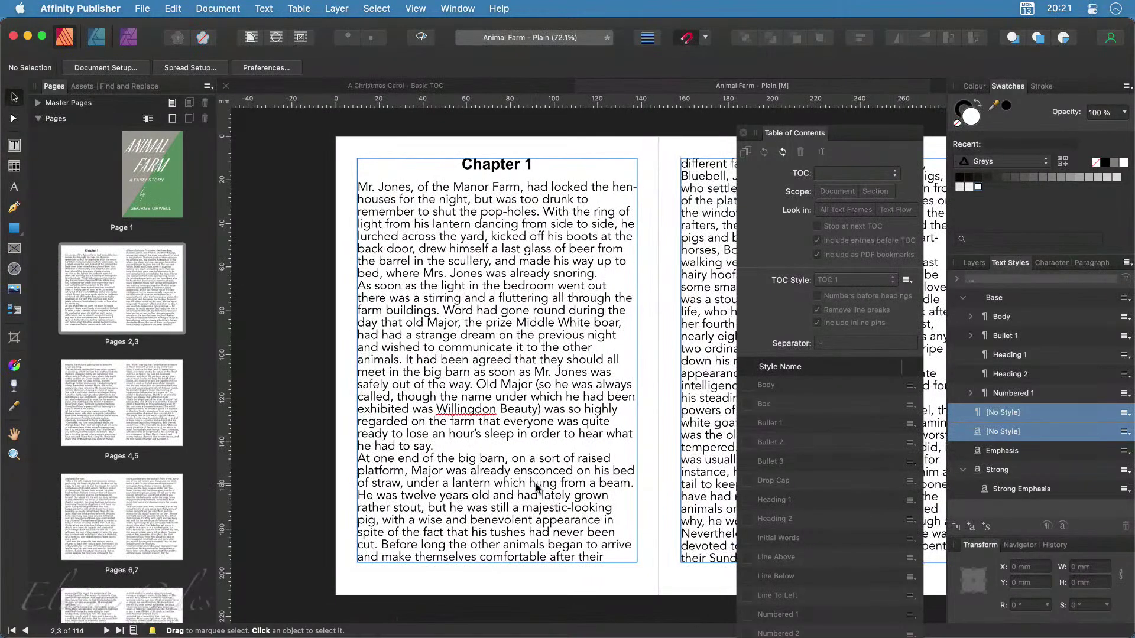
pyautogui.click(120, 275)
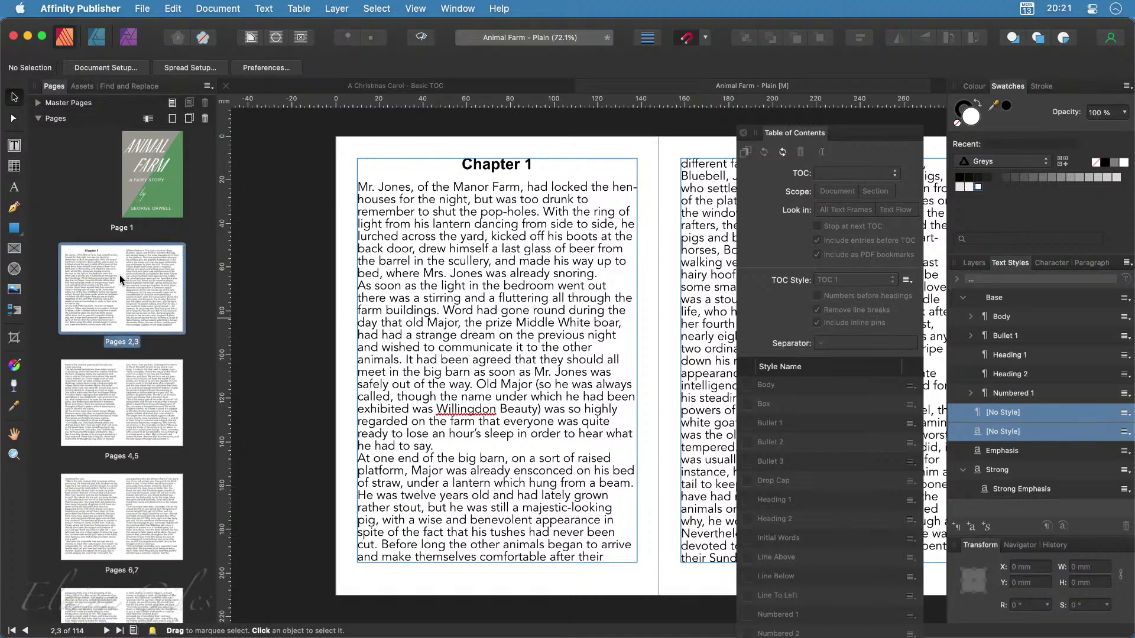
pyautogui.click(173, 118)
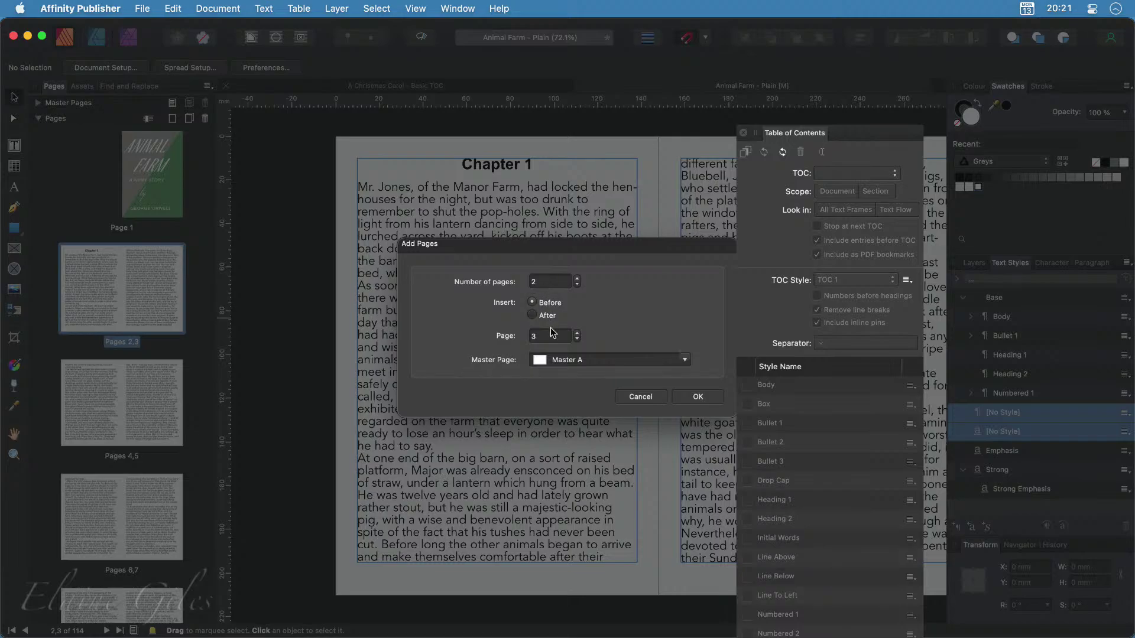
pyautogui.click(698, 400)
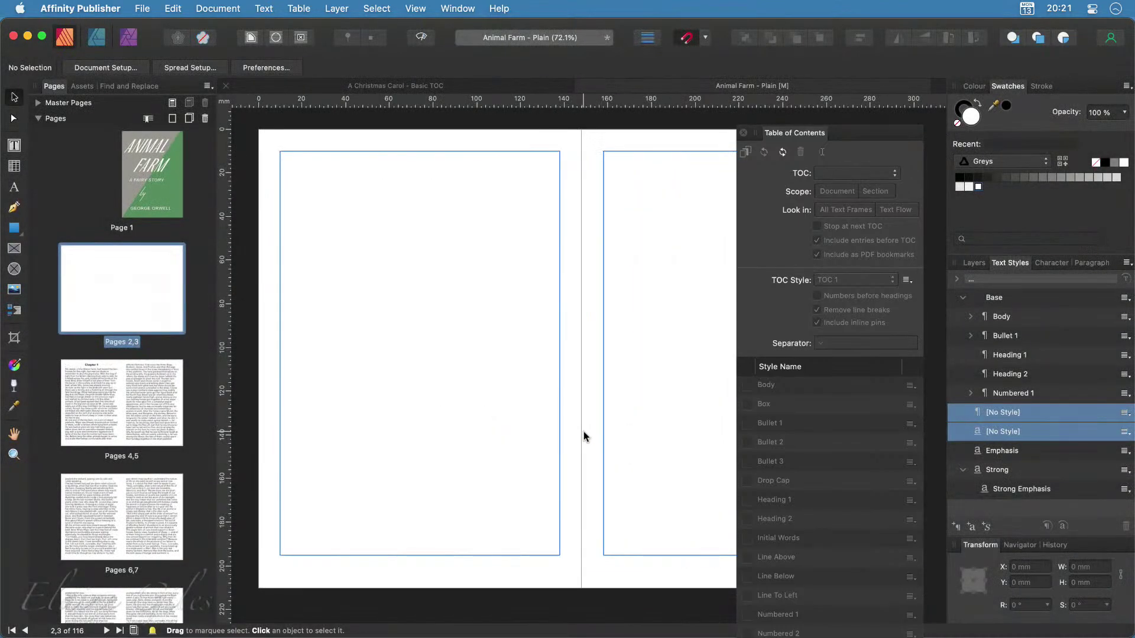
# Add the artistic text "Contents" on the new page 3, scaled to about 31.6 pt and aligned with the frame's left edge
pyautogui.hscroll(5, 466, 338)
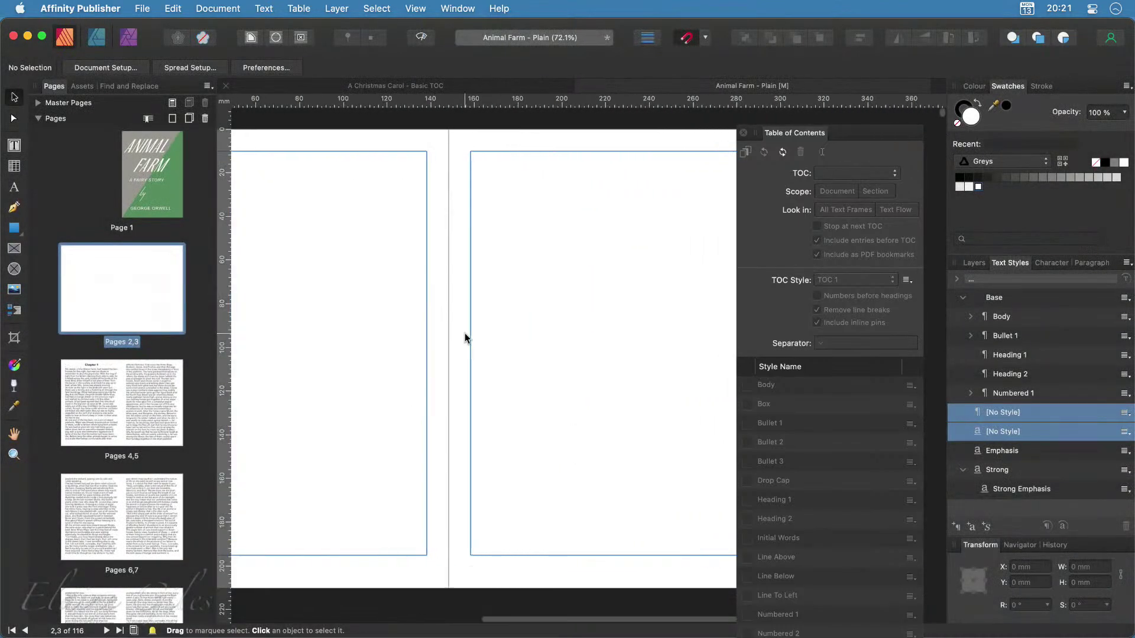
pyautogui.hscroll(1, 464, 338)
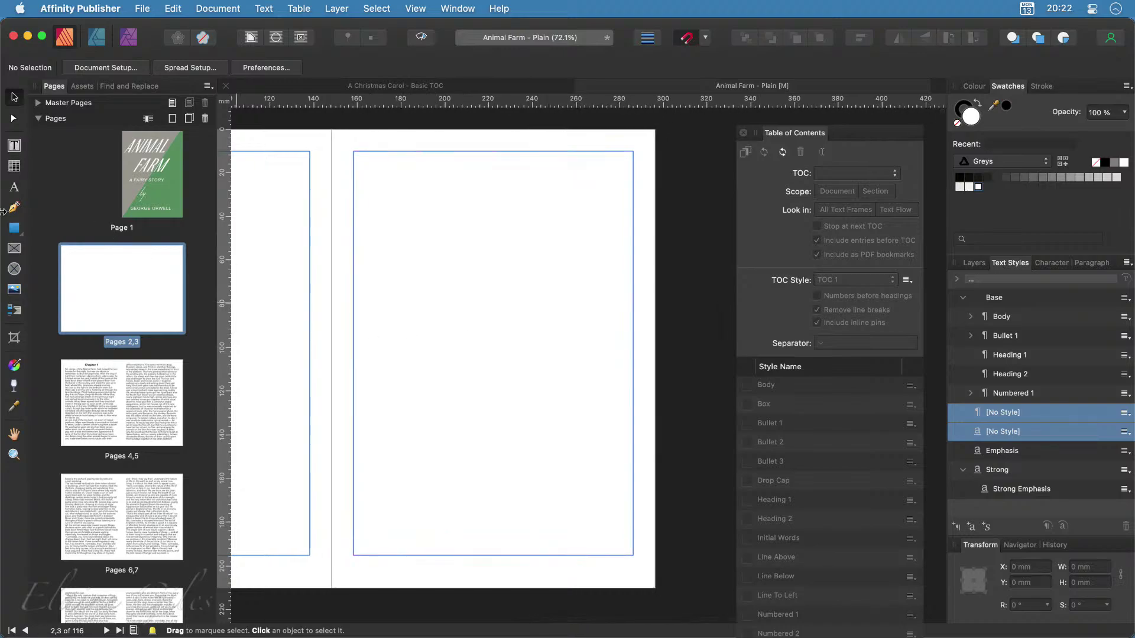
pyautogui.click(14, 189)
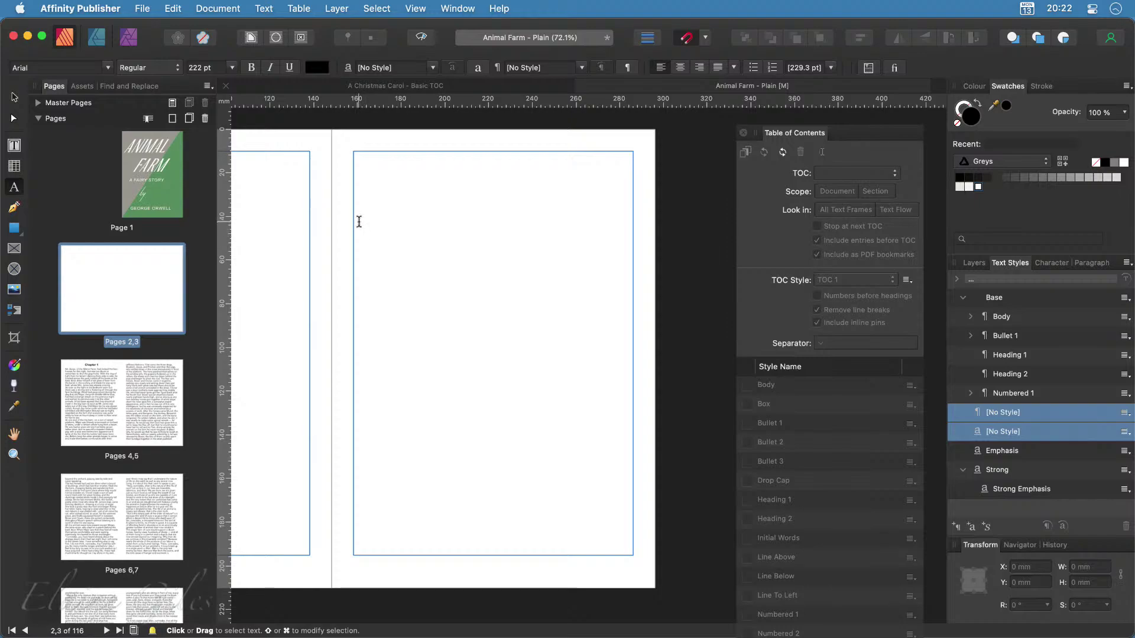
pyautogui.click(374, 248)
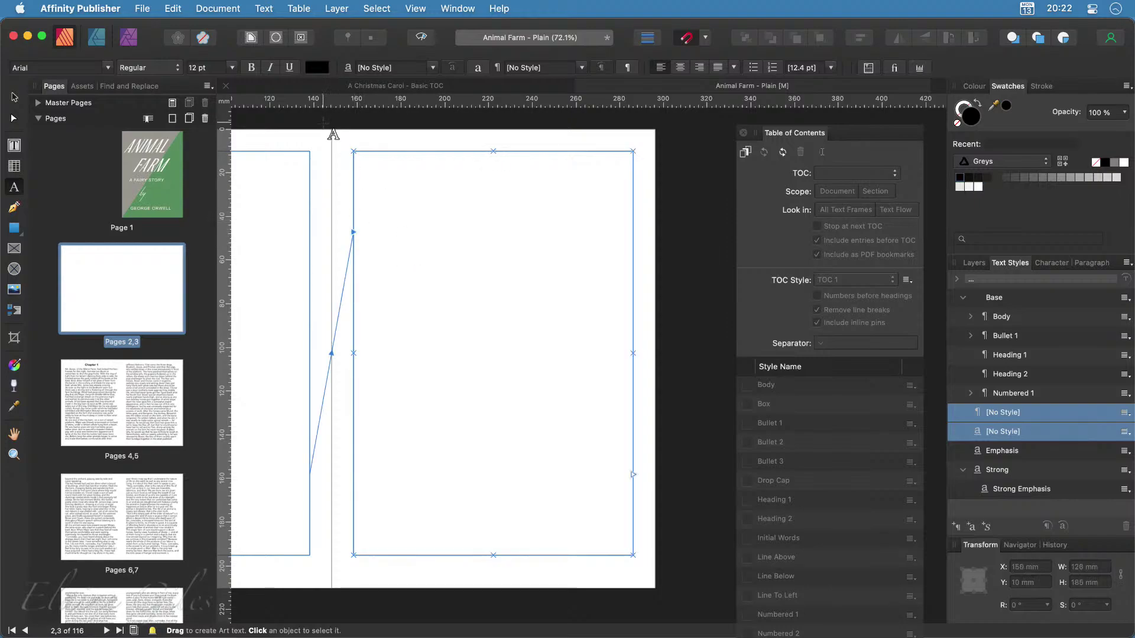
pyautogui.moveTo(331, 144); pyautogui.dragTo(355, 225)
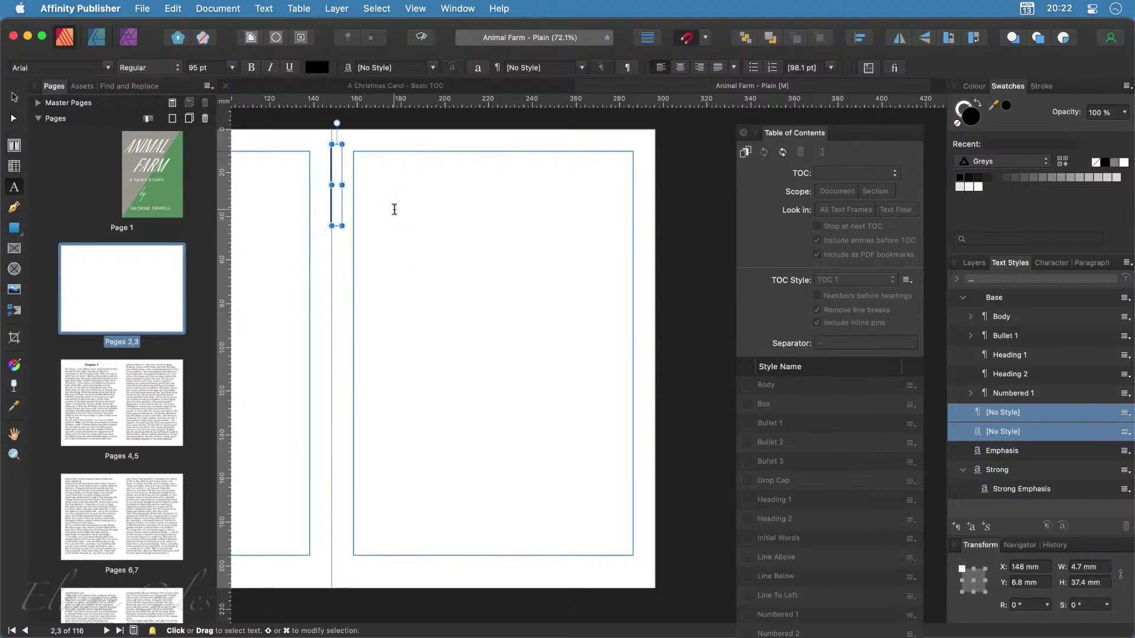
pyautogui.write('Contents')
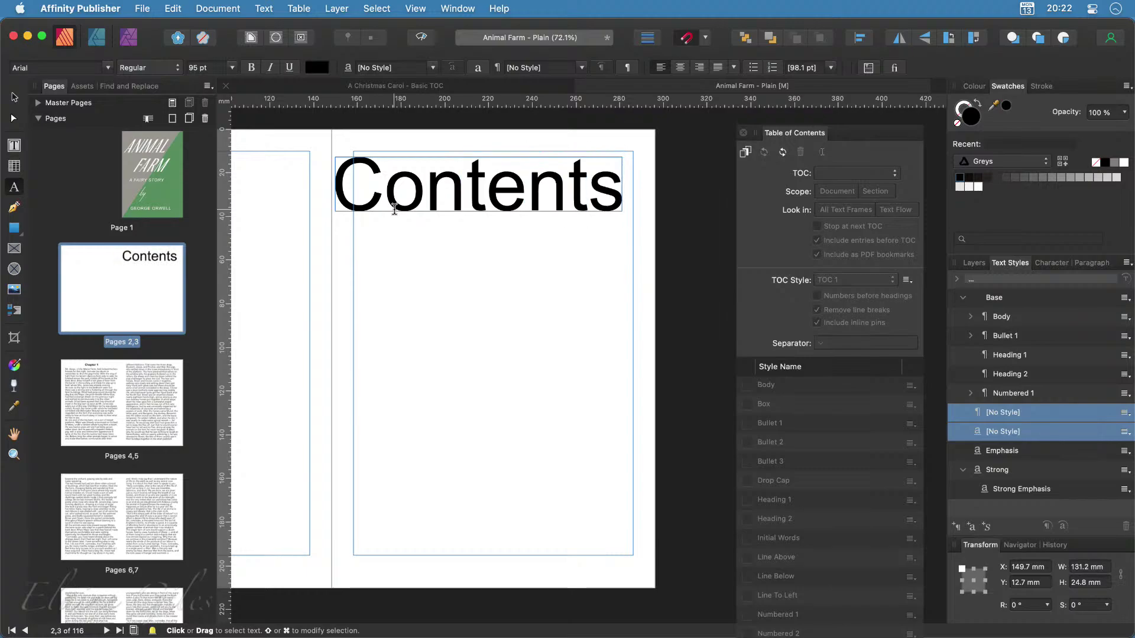
pyautogui.press('super+a')
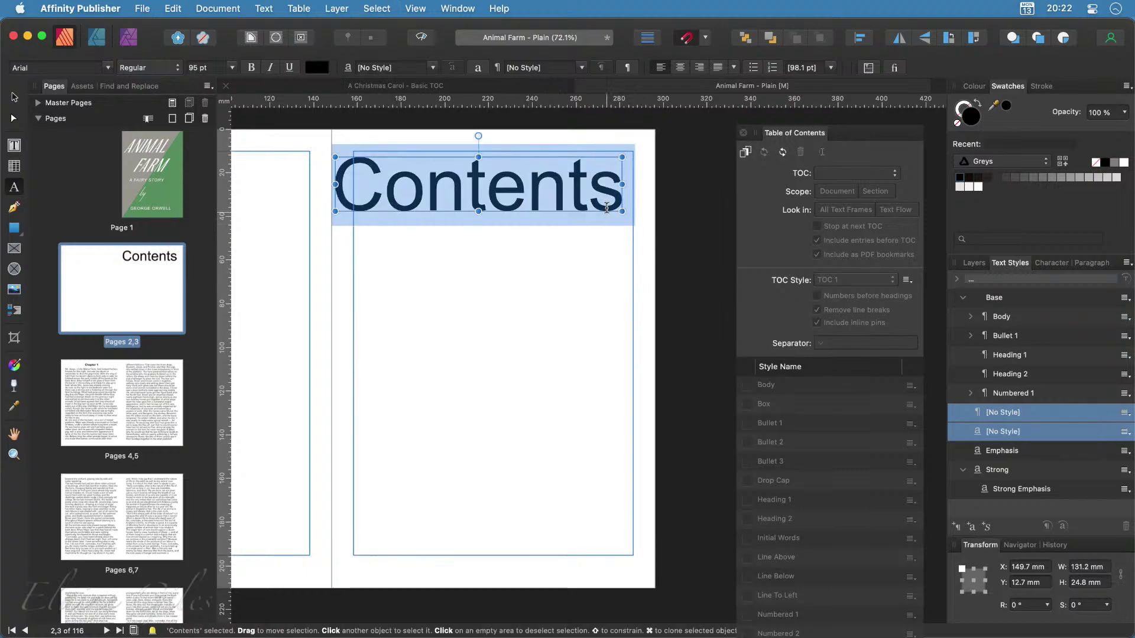
pyautogui.moveTo(622, 211); pyautogui.dragTo(422, 246)
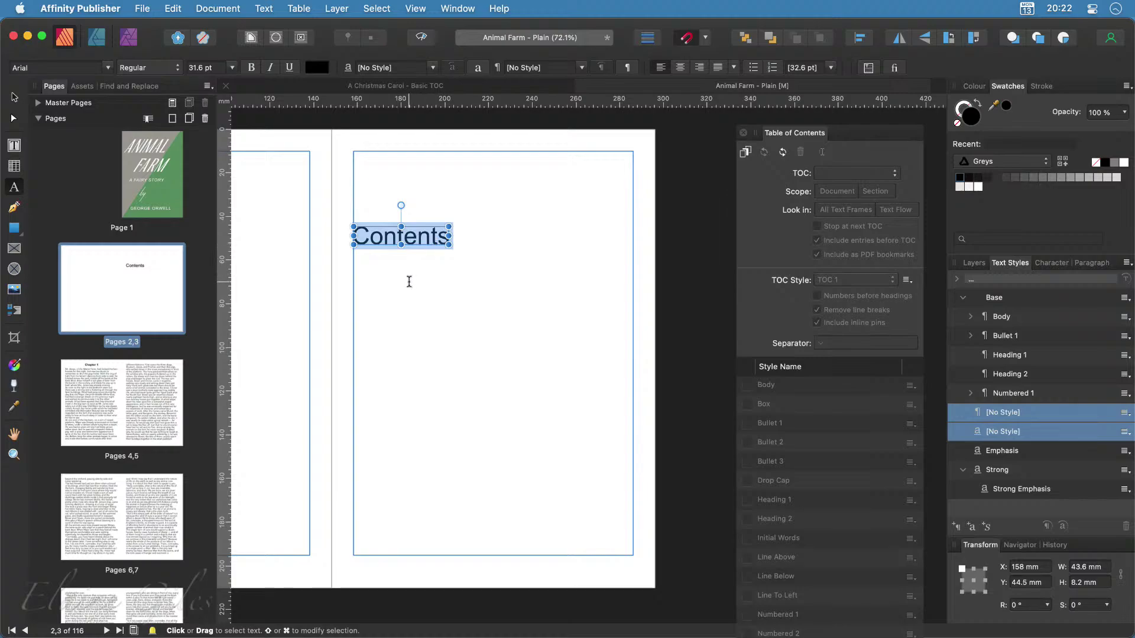
# Draw a text frame about 128 by 130 mm below the Contents title, filling the rest of the page area
pyautogui.click(14, 148)
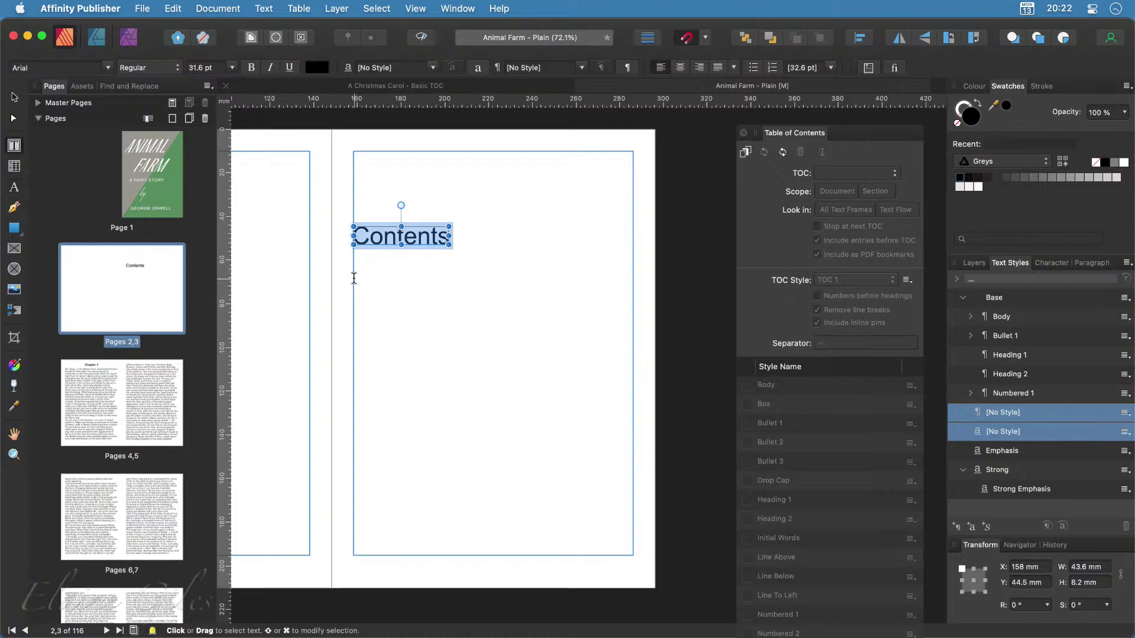
pyautogui.moveTo(348, 271); pyautogui.dragTo(630, 554)
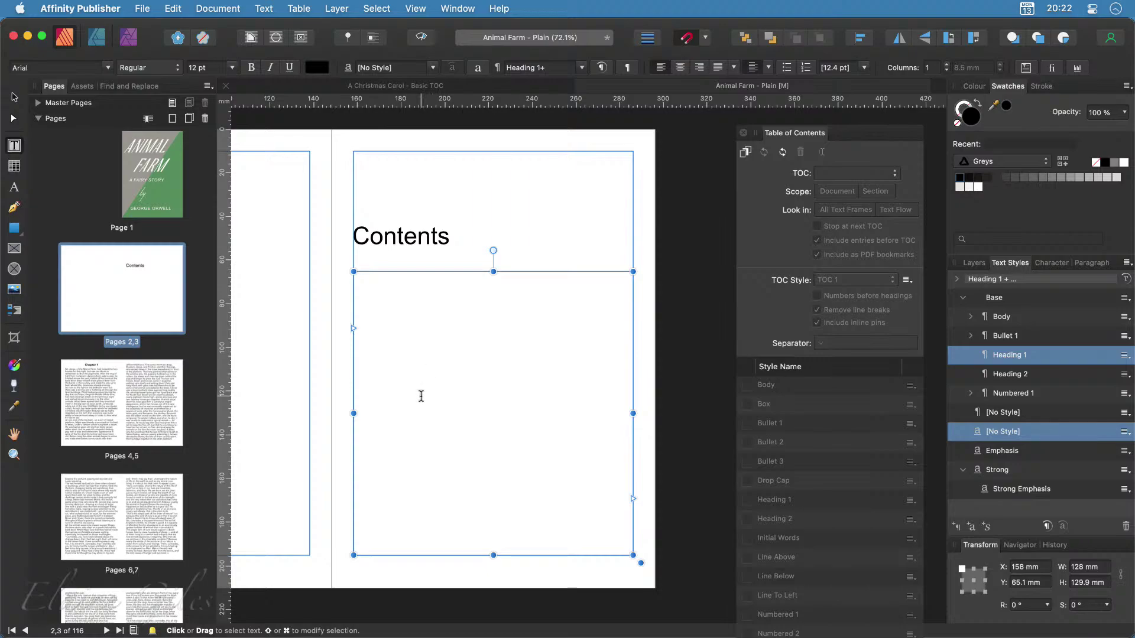
# Insert the table of contents into the frame below the Contents title and compare it with the Chapter 1 spread
pyautogui.click(745, 153)
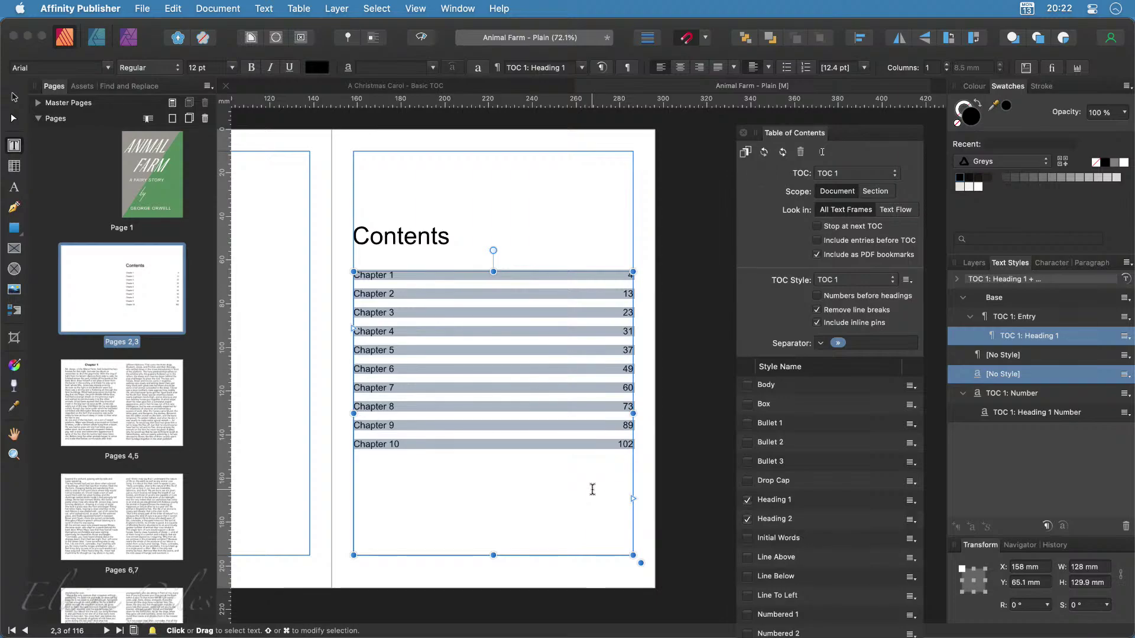
pyautogui.click(592, 490)
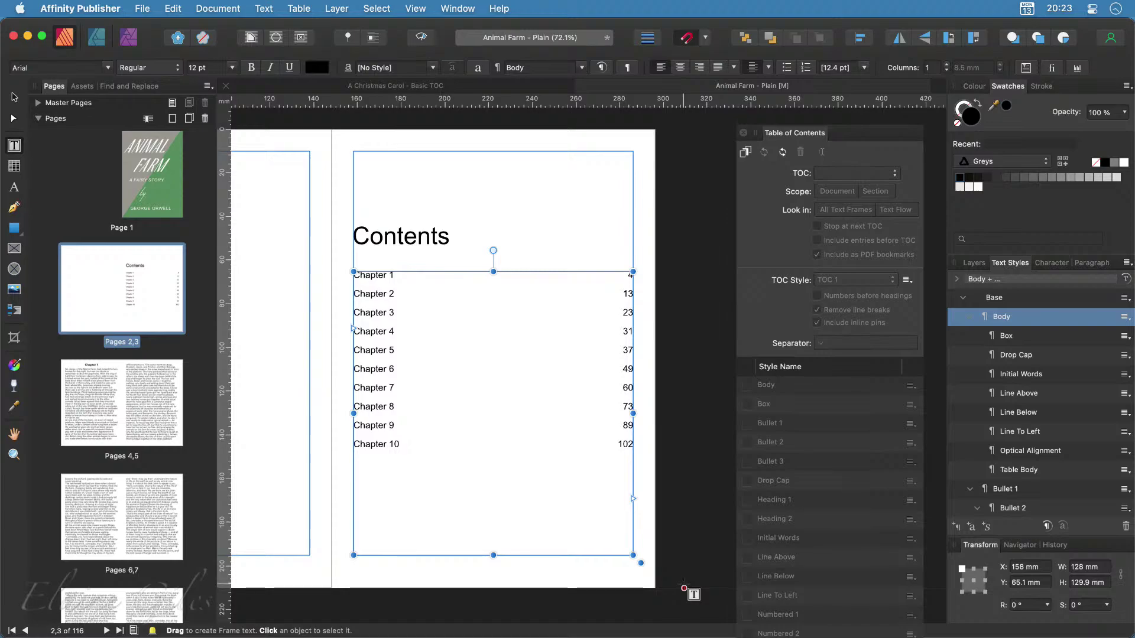
pyautogui.doubleClick(126, 431)
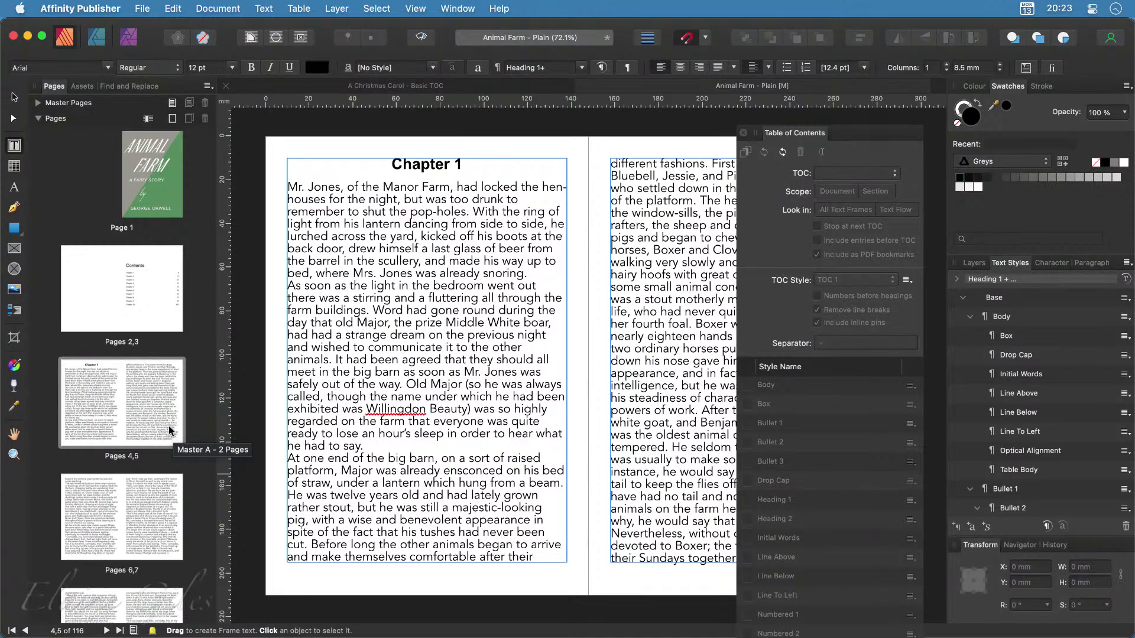
pyautogui.click(118, 287)
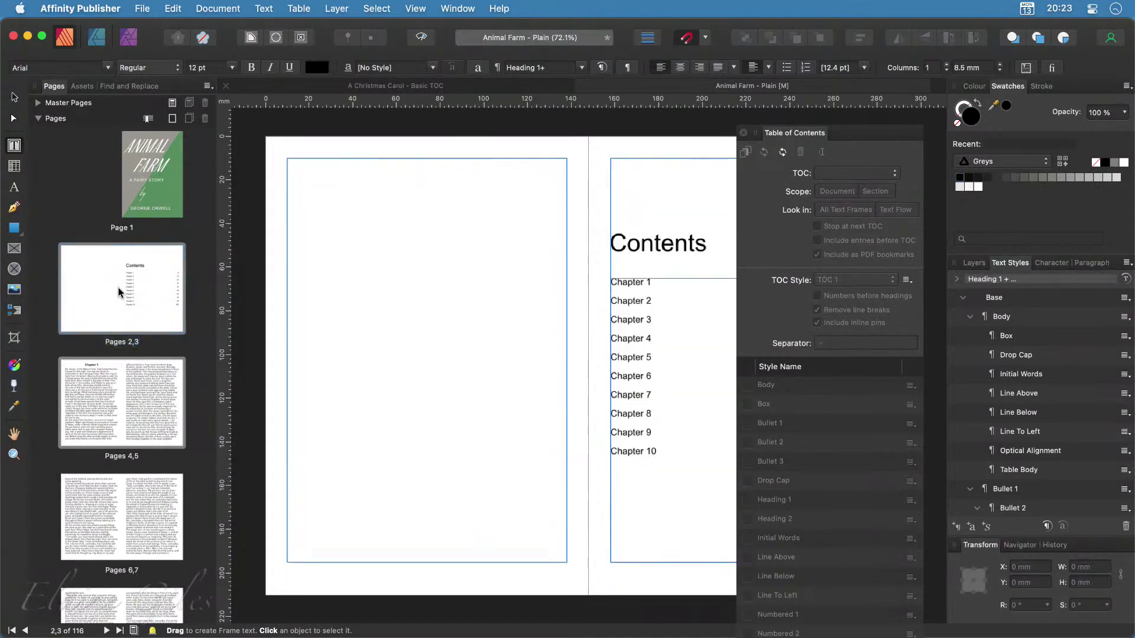
pyautogui.moveTo(887, 134); pyautogui.dragTo(1108, 214)
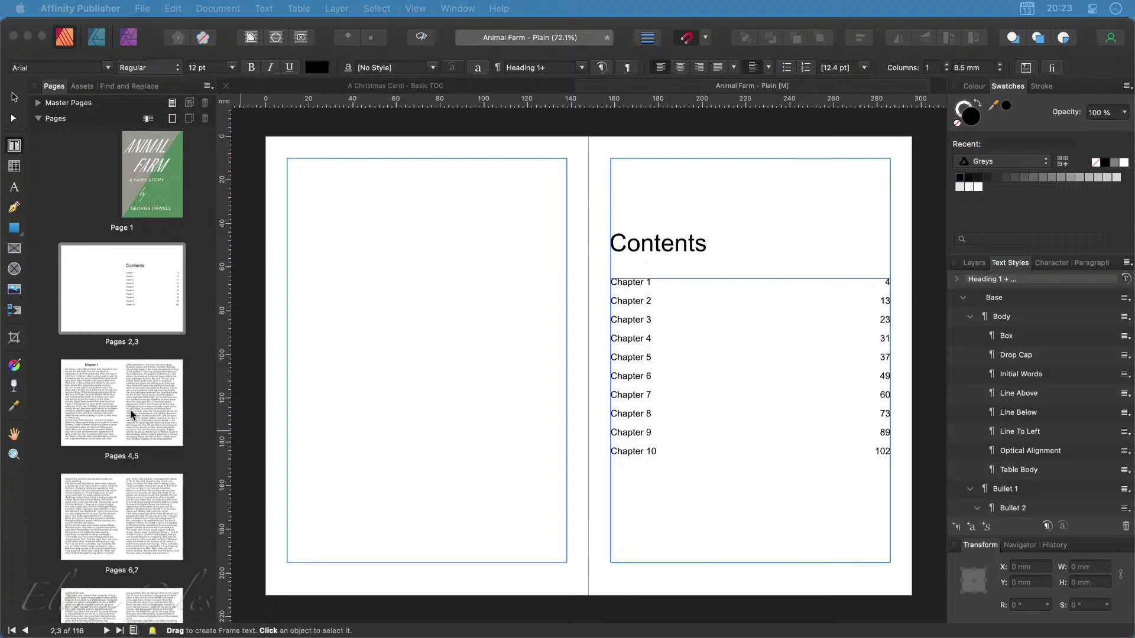
# Edit the Heading 1 text style used by the Chapter 1 title and set its space before to 120 pt
pyautogui.click(119, 395)
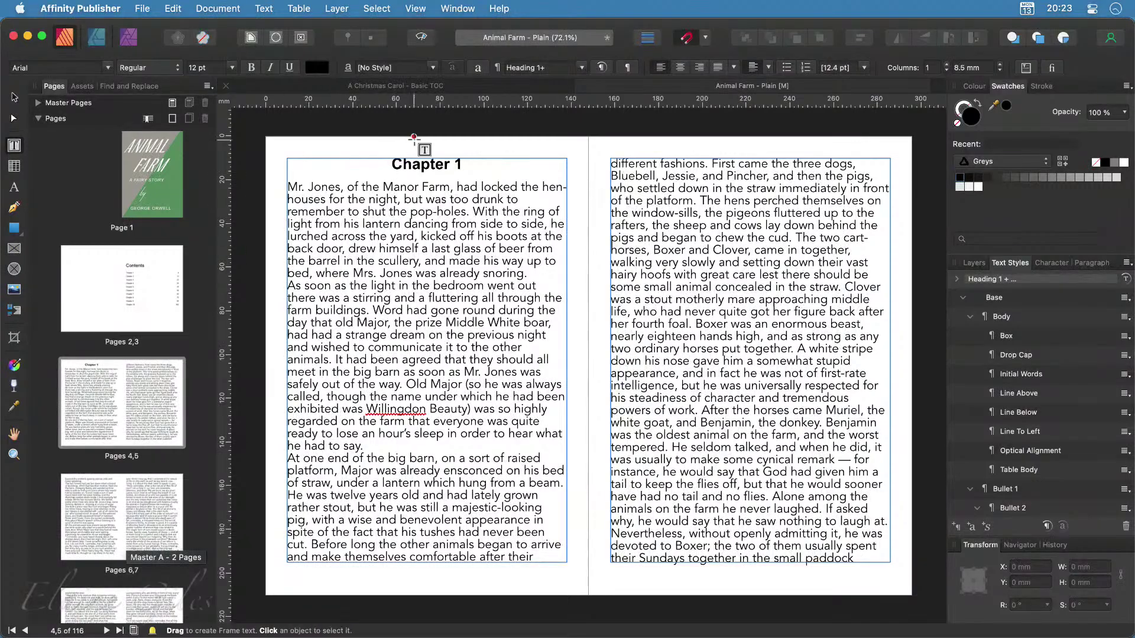
pyautogui.click(426, 163)
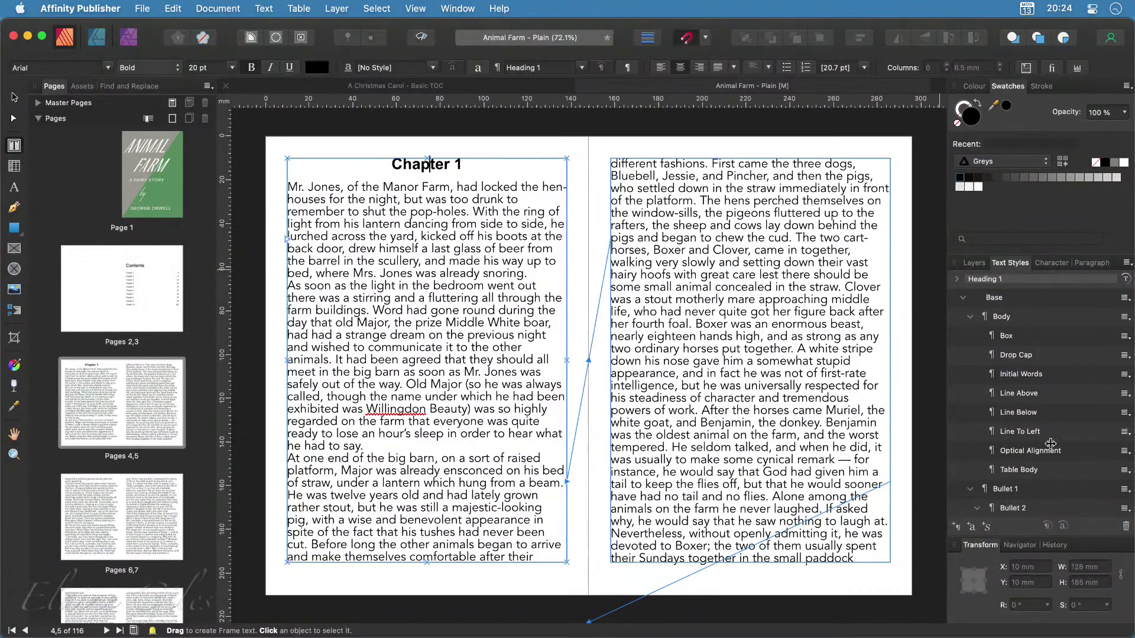
pyautogui.scroll(-4, 1025, 496)
pyautogui.scroll(-2, 1025, 496)
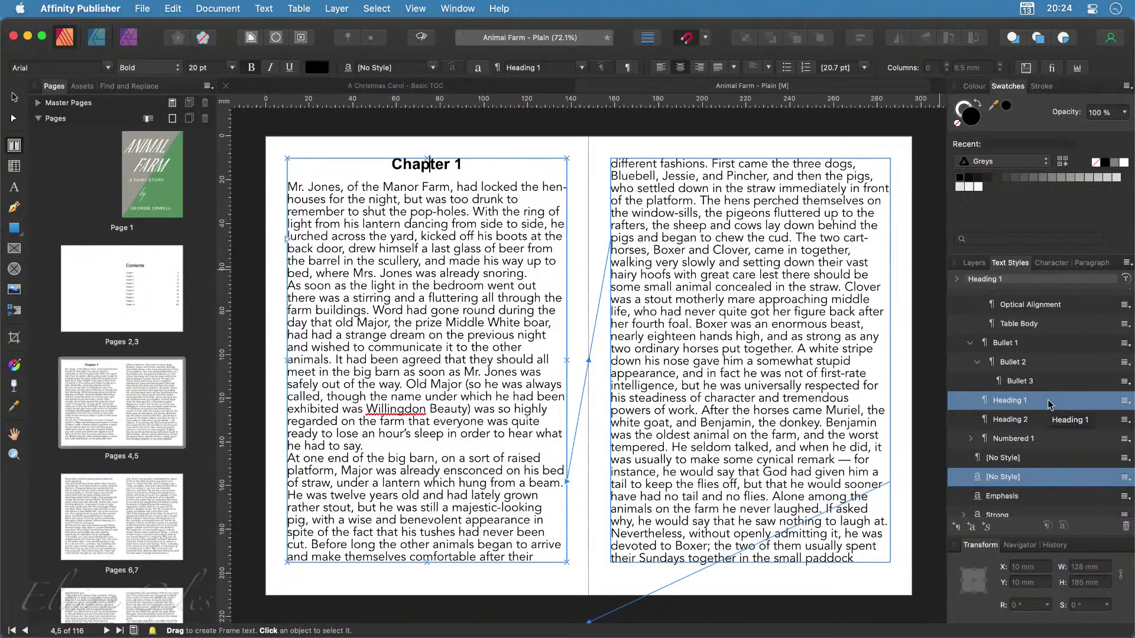
pyautogui.rightClick(1049, 404)
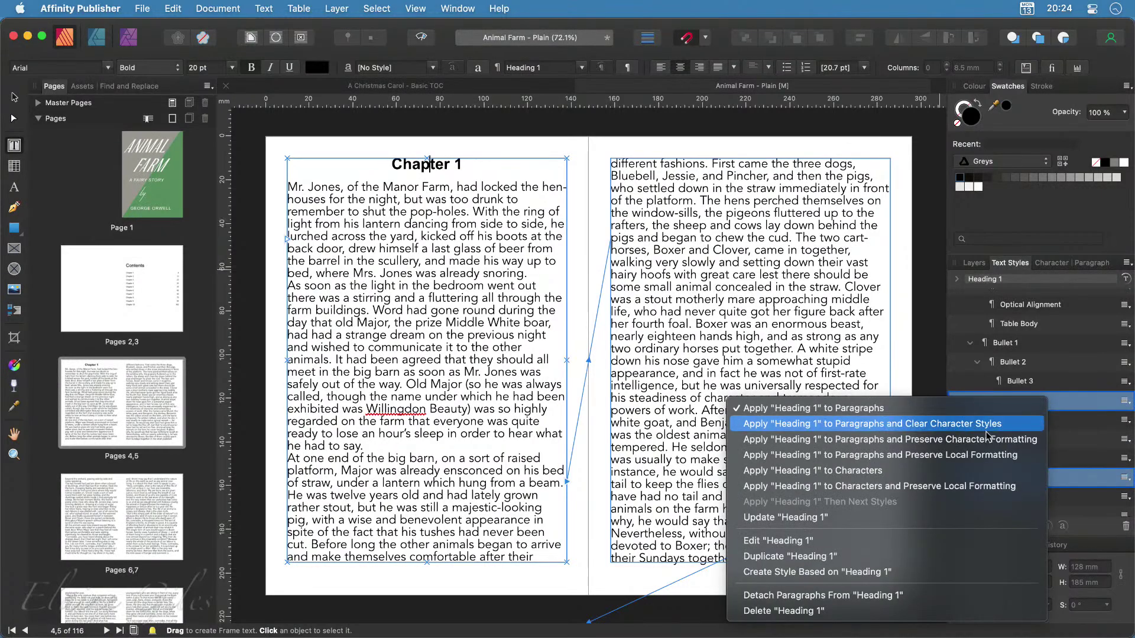
pyautogui.click(772, 540)
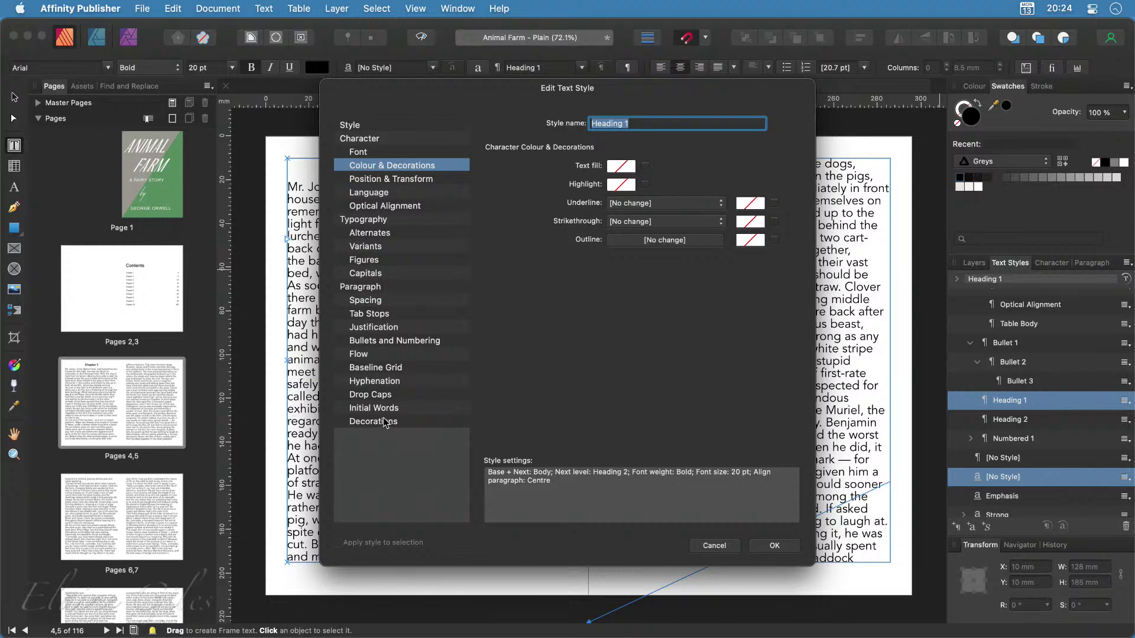
pyautogui.click(396, 301)
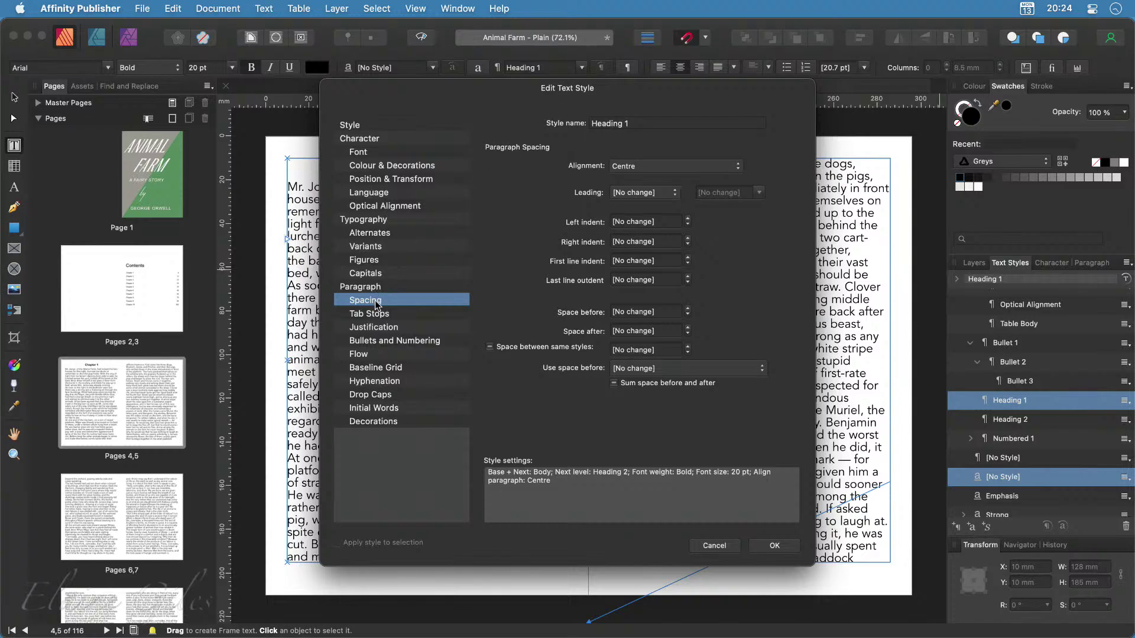
pyautogui.click(670, 311)
pyautogui.write('120')
pyautogui.press('Tab')
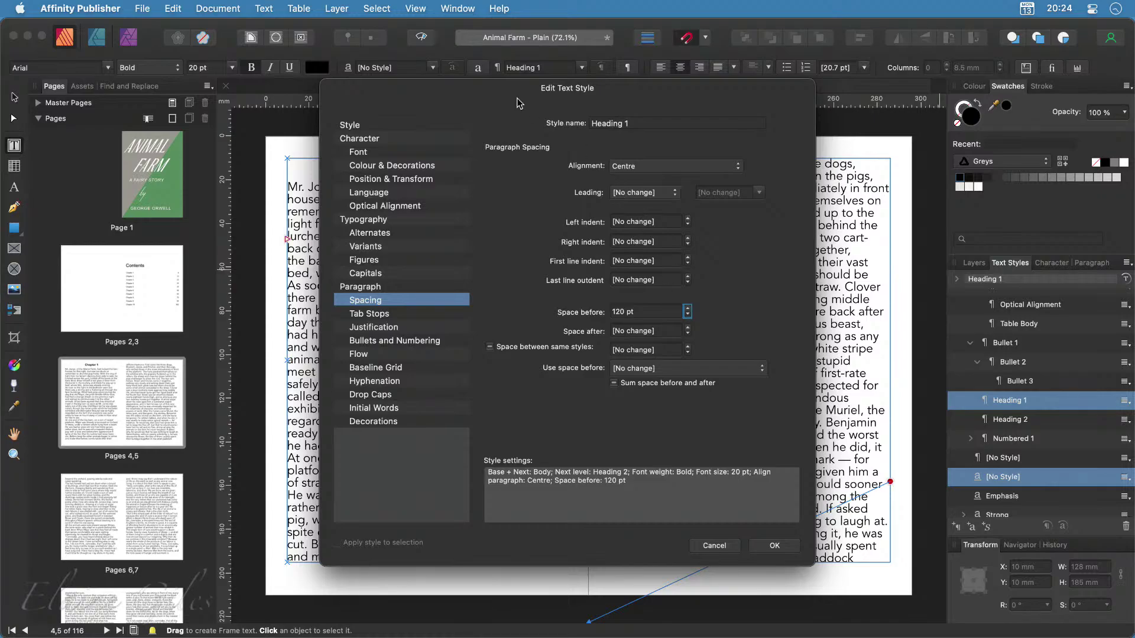
# Set the Heading 1 style's space after to 40 pt and apply the style changes
pyautogui.moveTo(510, 95); pyautogui.dragTo(710, 113)
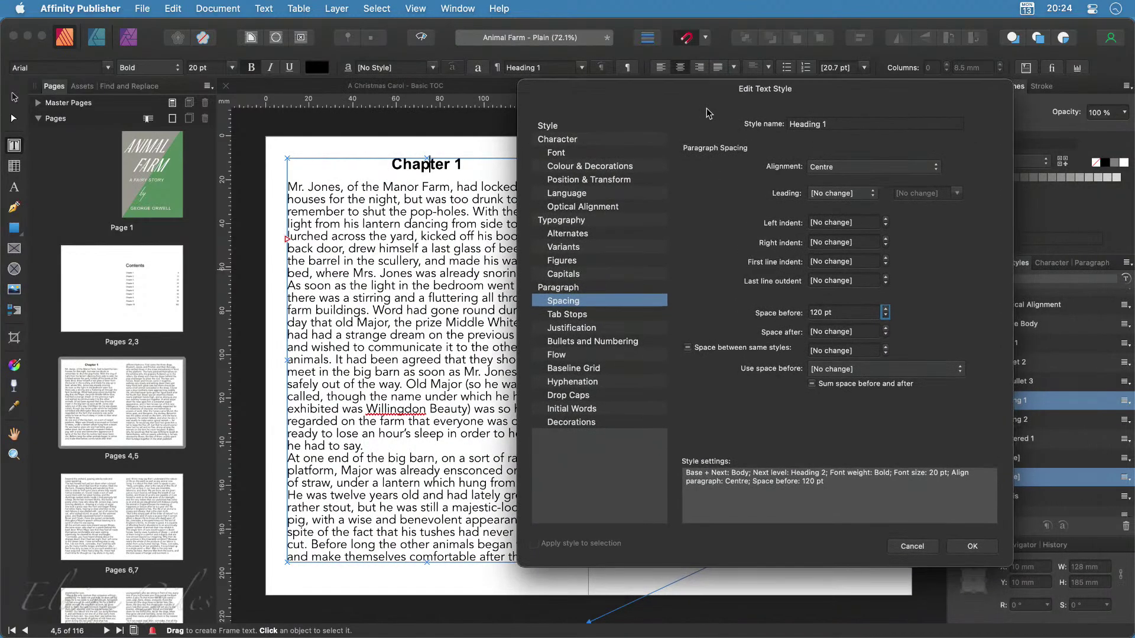
pyautogui.click(833, 333)
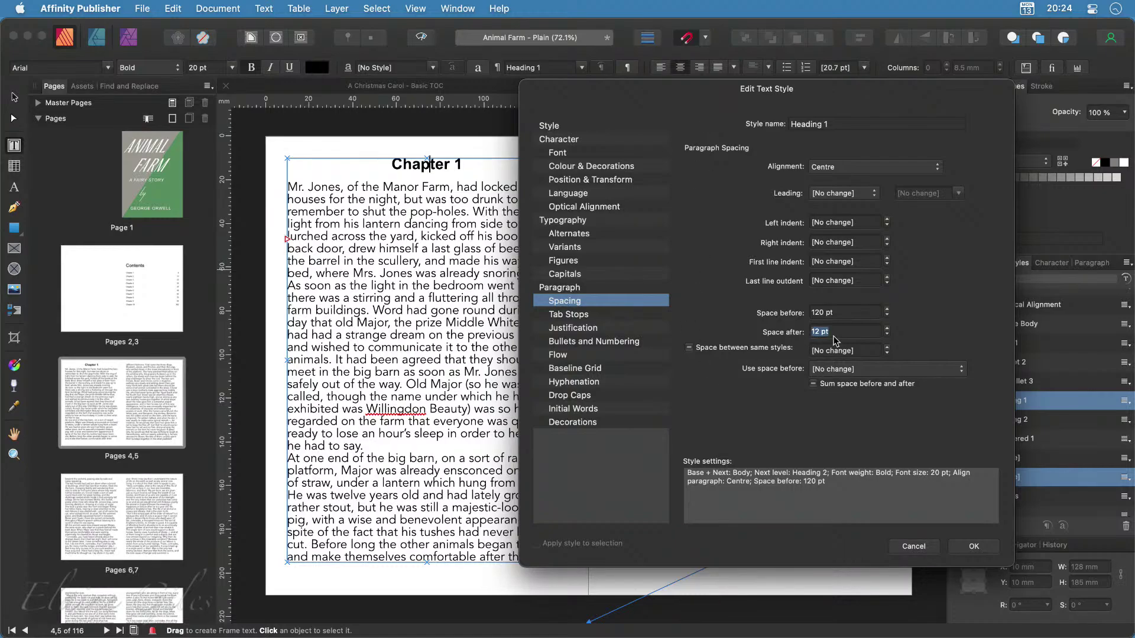
pyautogui.write('40')
pyautogui.press('Tab')
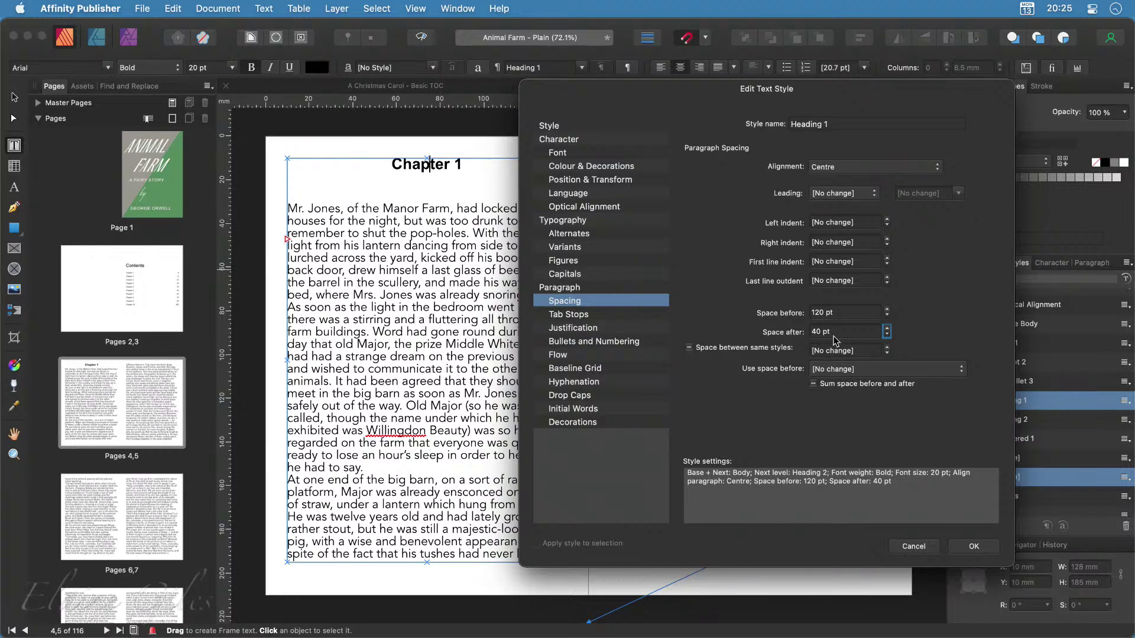
pyautogui.click(966, 548)
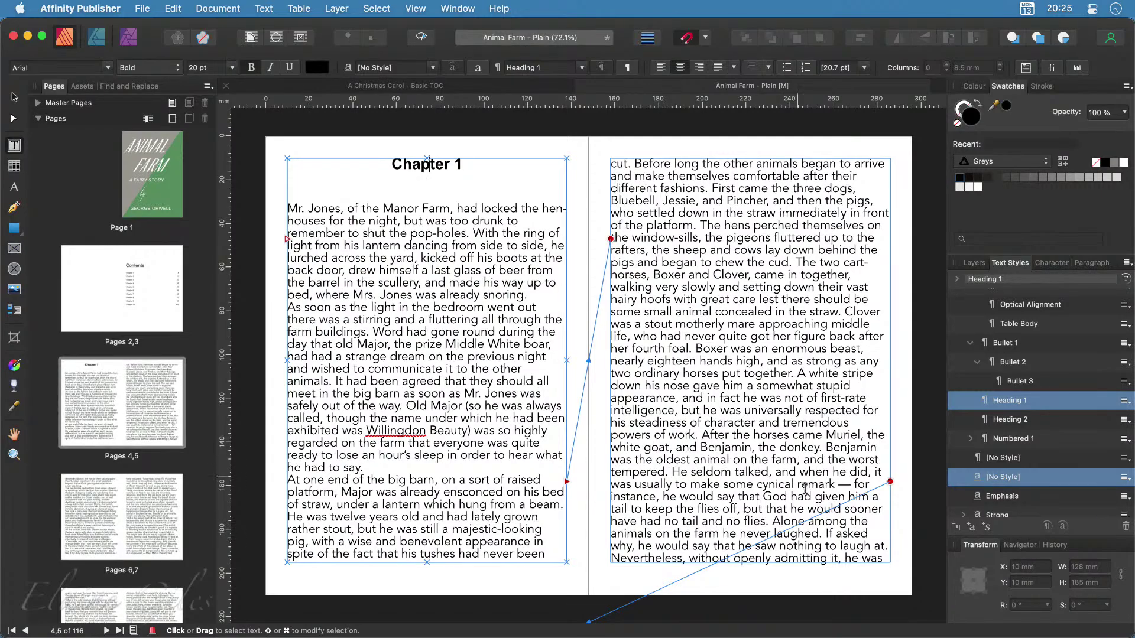
# Set the Heading 1 style's paragraph flow to start On Next Odd Page
pyautogui.rightClick(1038, 402)
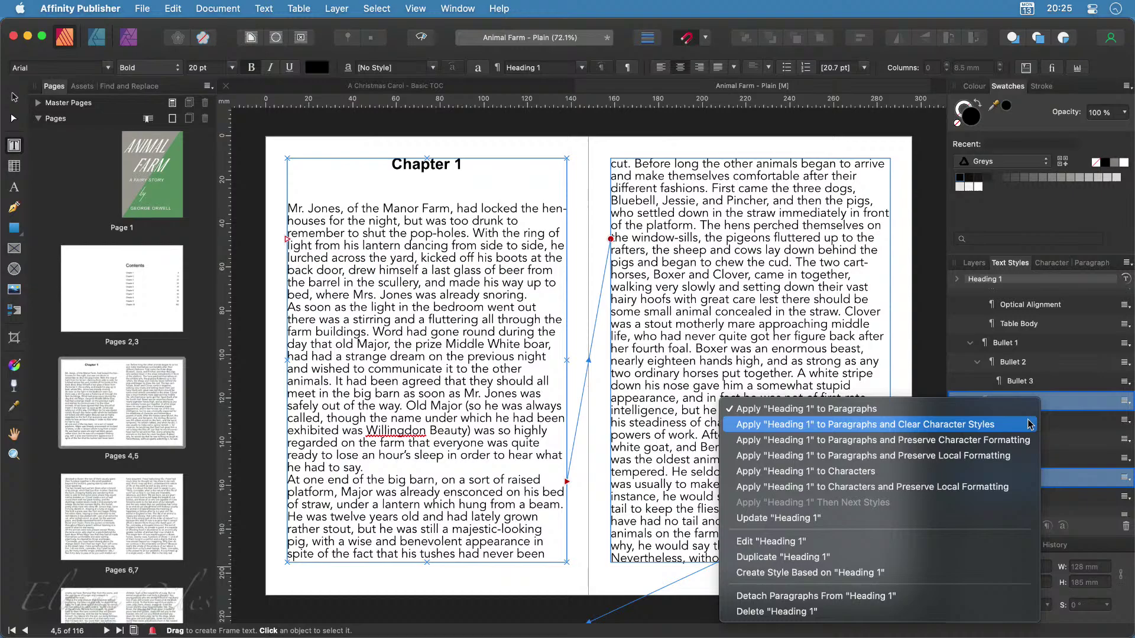
pyautogui.click(831, 544)
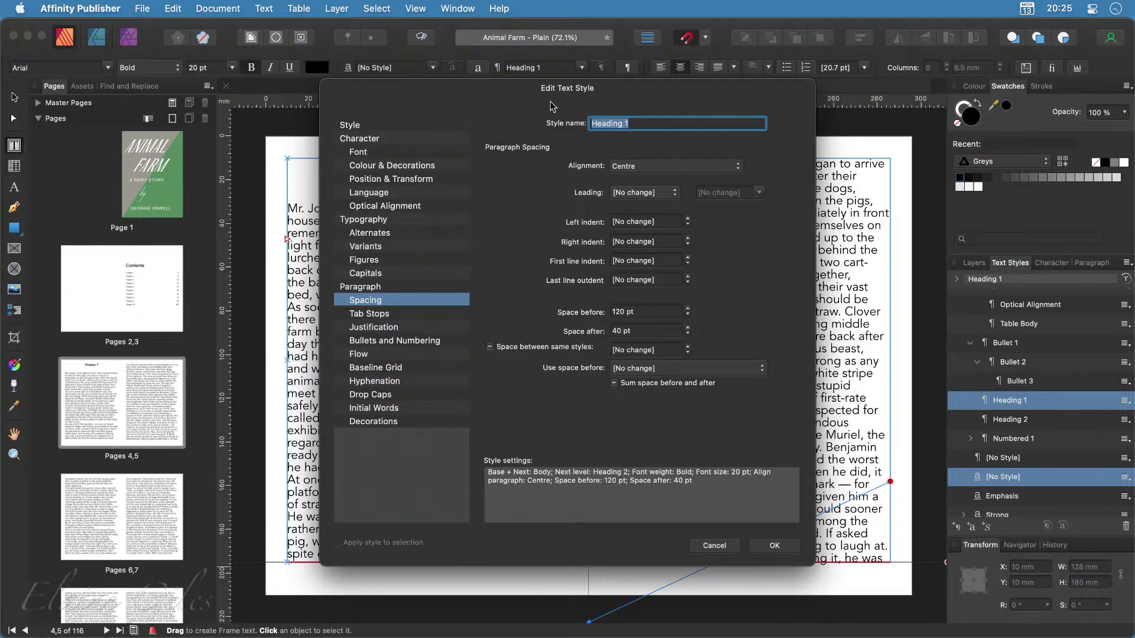
pyautogui.click(369, 354)
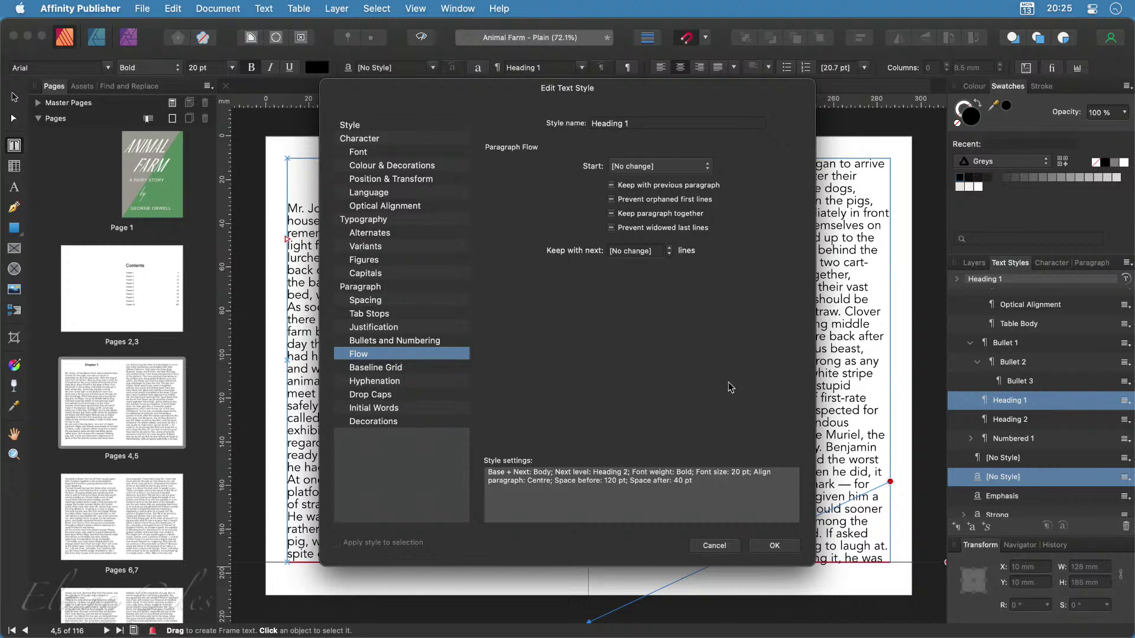
pyautogui.click(648, 167)
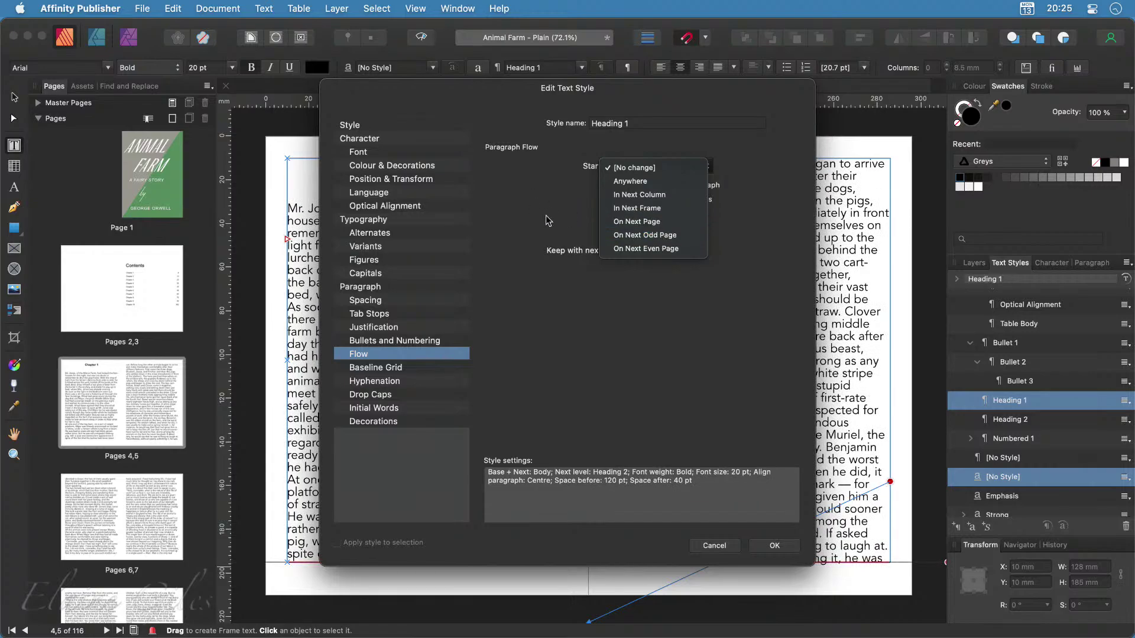
pyautogui.click(610, 239)
pyautogui.click(775, 545)
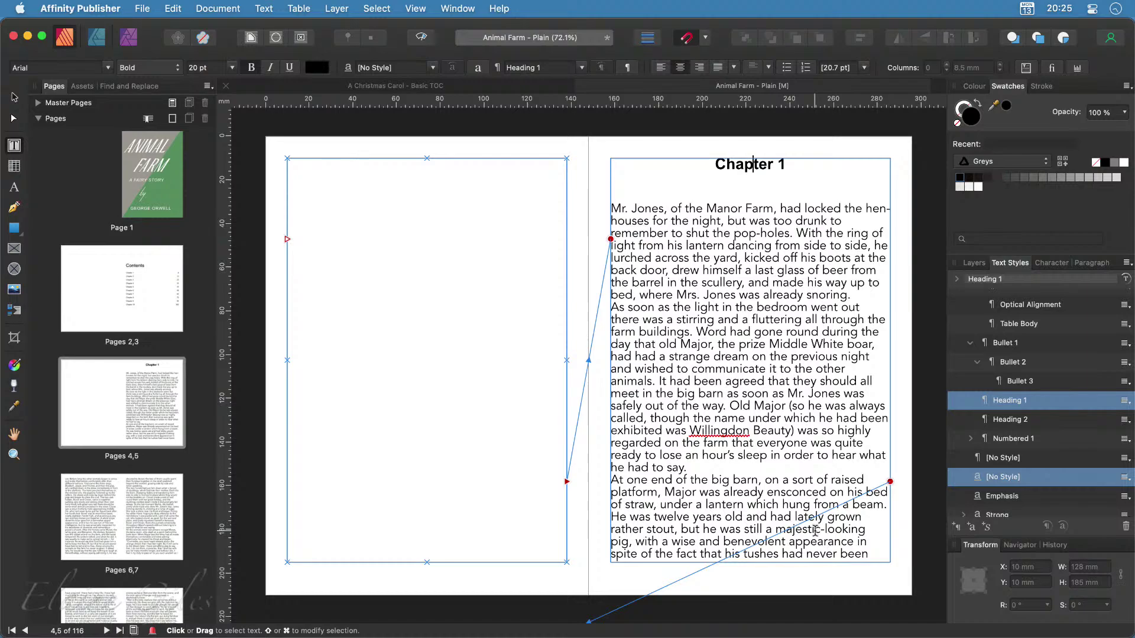
# Set the Heading 1 style's paragraph spacing to use space before Only at Column Top
pyautogui.rightClick(993, 402)
pyautogui.click(797, 542)
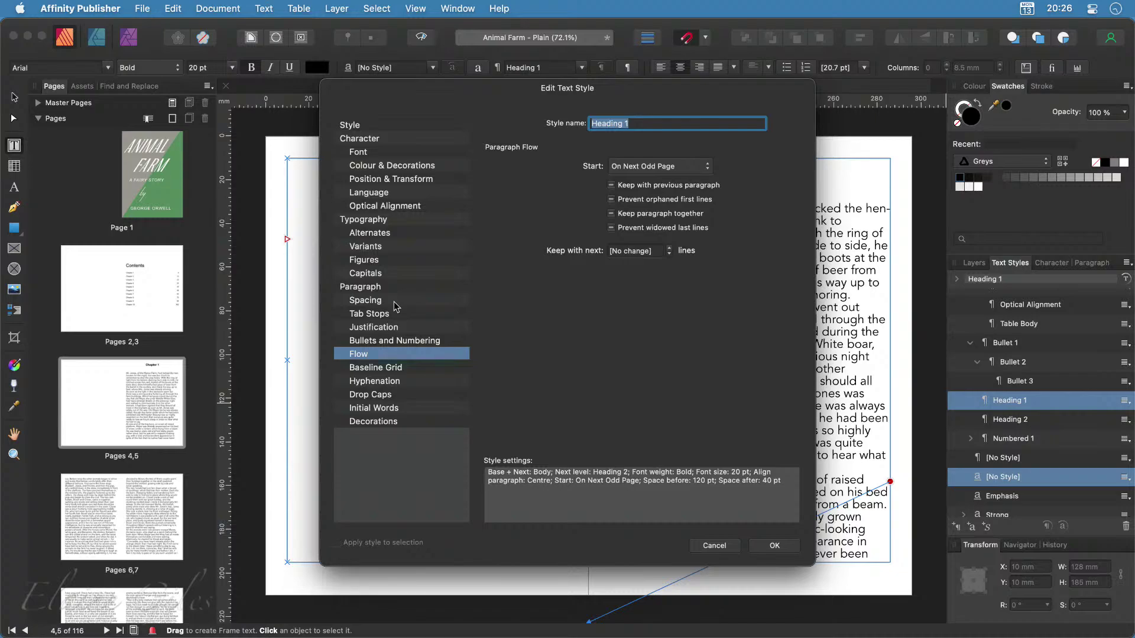
pyautogui.click(367, 301)
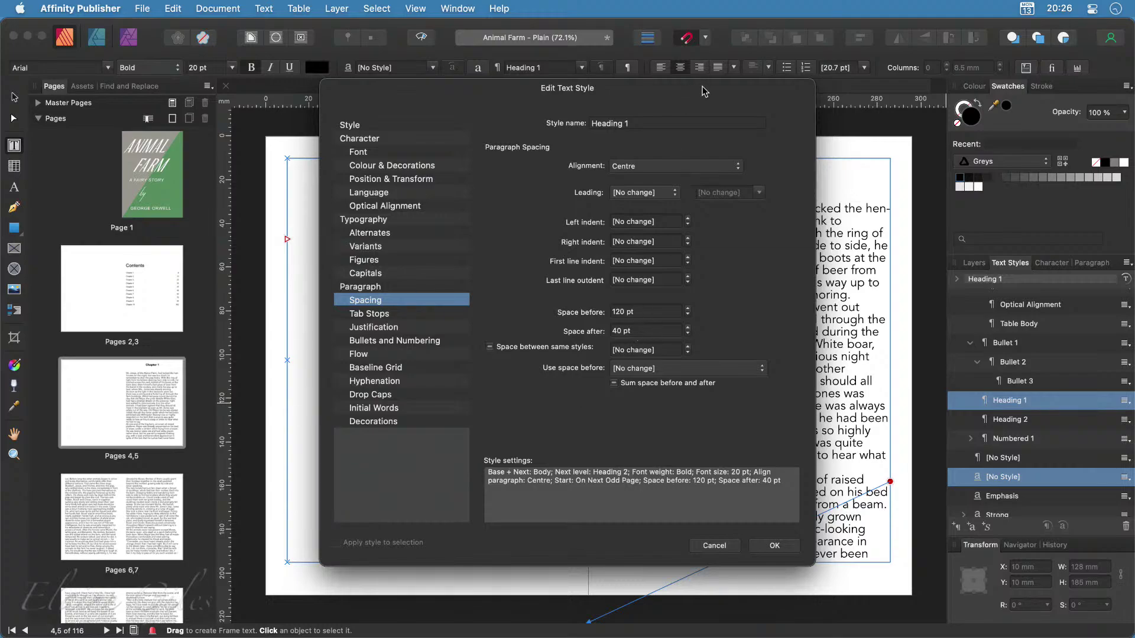
pyautogui.moveTo(702, 89); pyautogui.dragTo(433, 86)
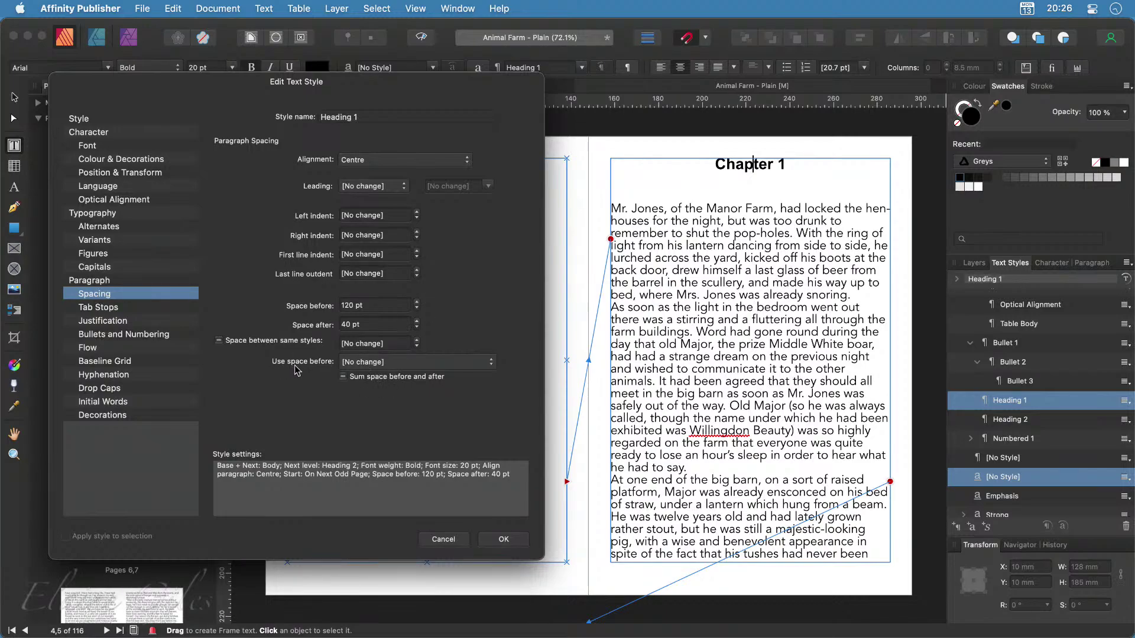
pyautogui.click(430, 367)
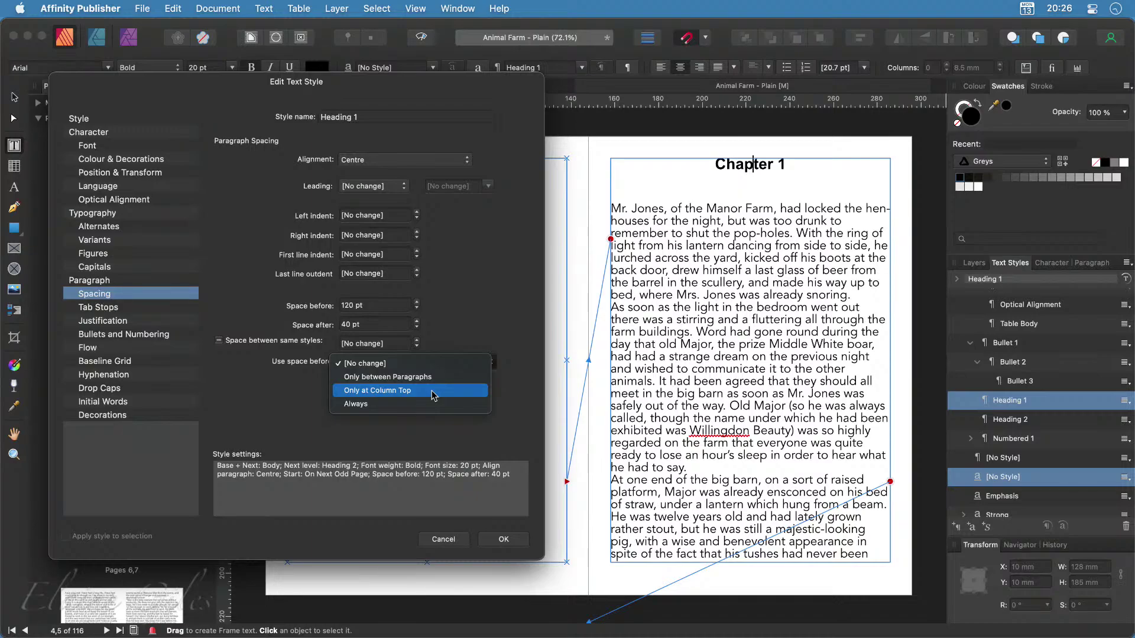
pyautogui.click(433, 395)
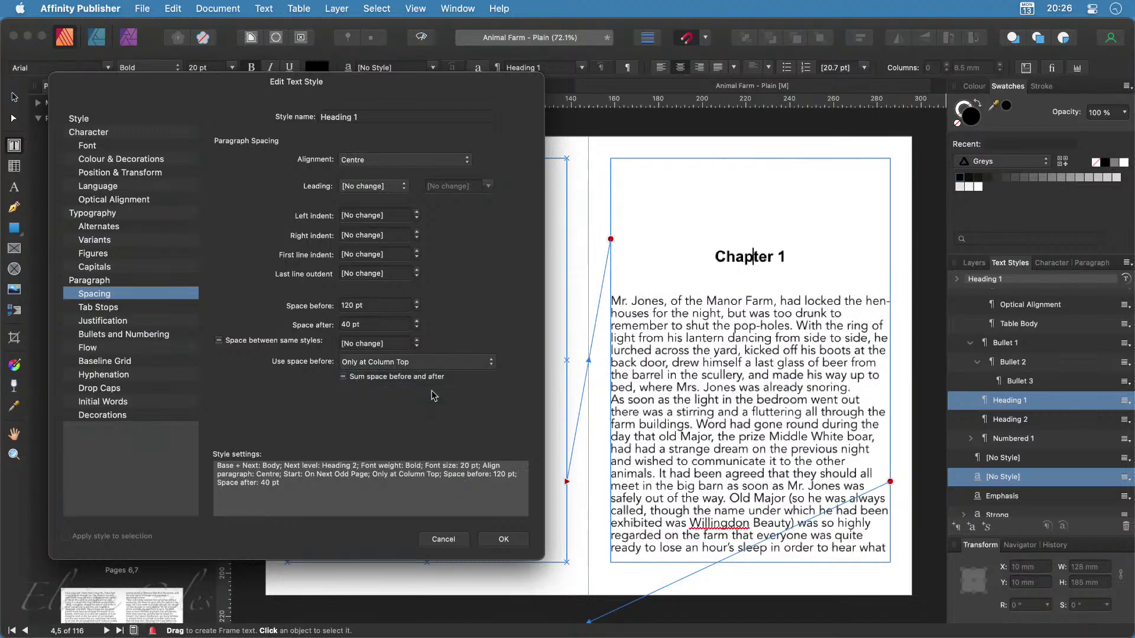
pyautogui.click(502, 539)
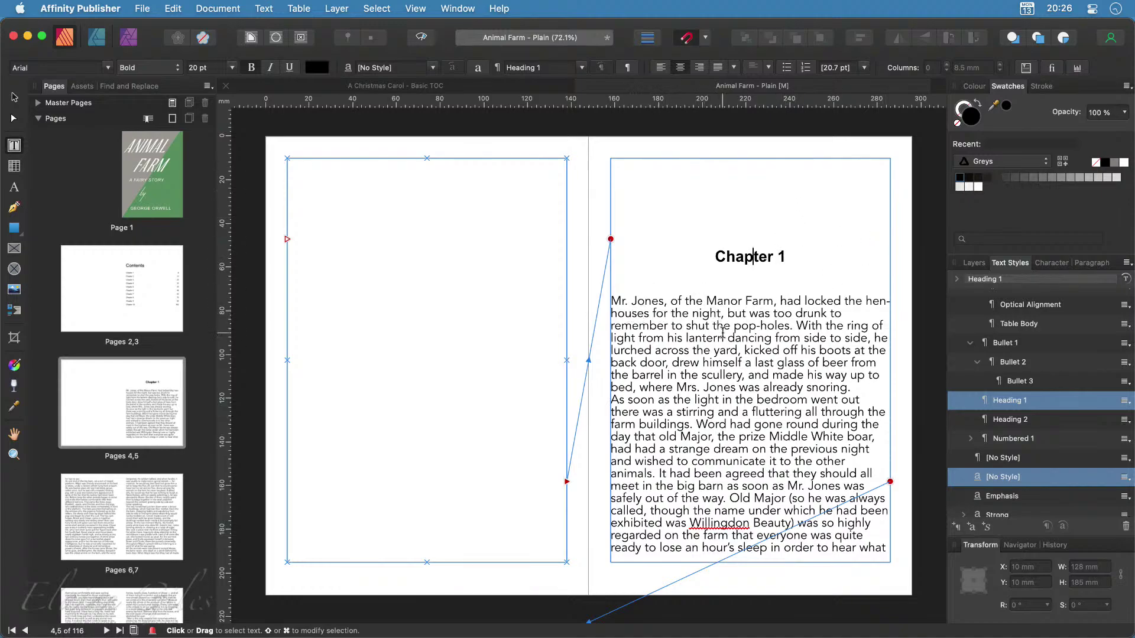
# Examine the opening spreads of Chapters 2 to 5 to check the restyled headings and their right-hand page starts
pyautogui.scroll(-10, 126, 505)
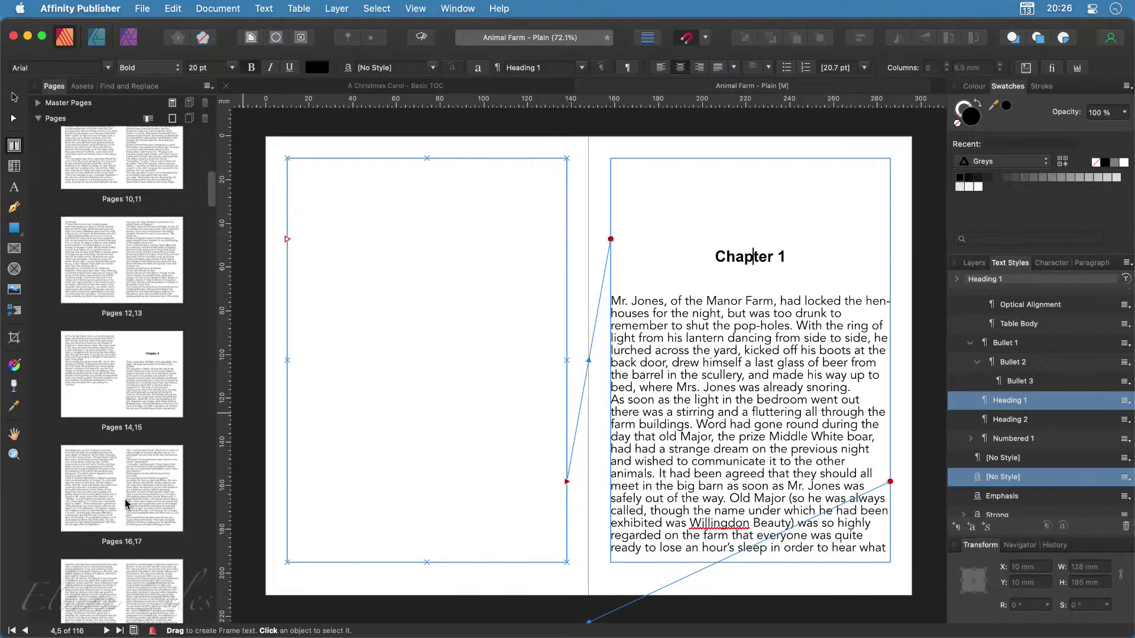
pyautogui.click(125, 354)
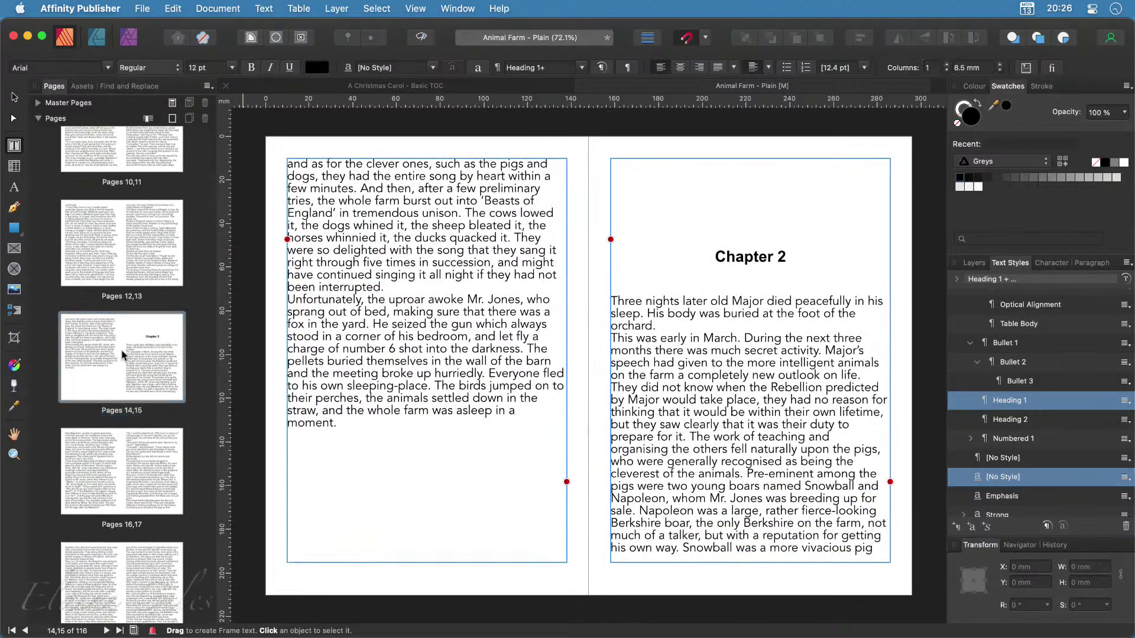
pyautogui.scroll(-10, 119, 358)
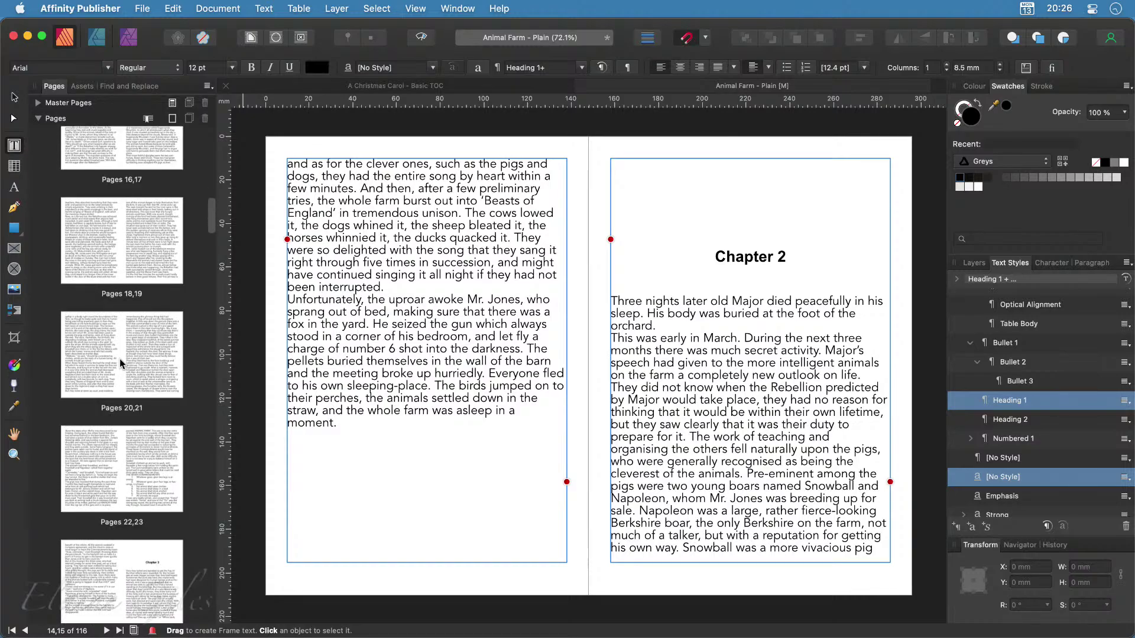
pyautogui.click(114, 238)
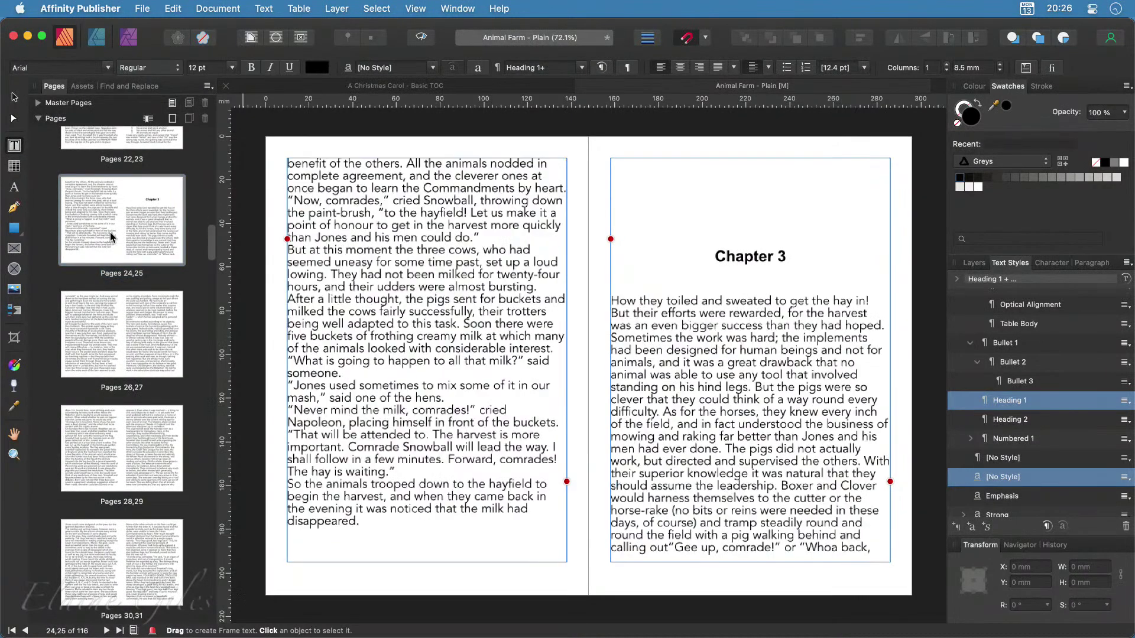
pyautogui.scroll(-6, 114, 387)
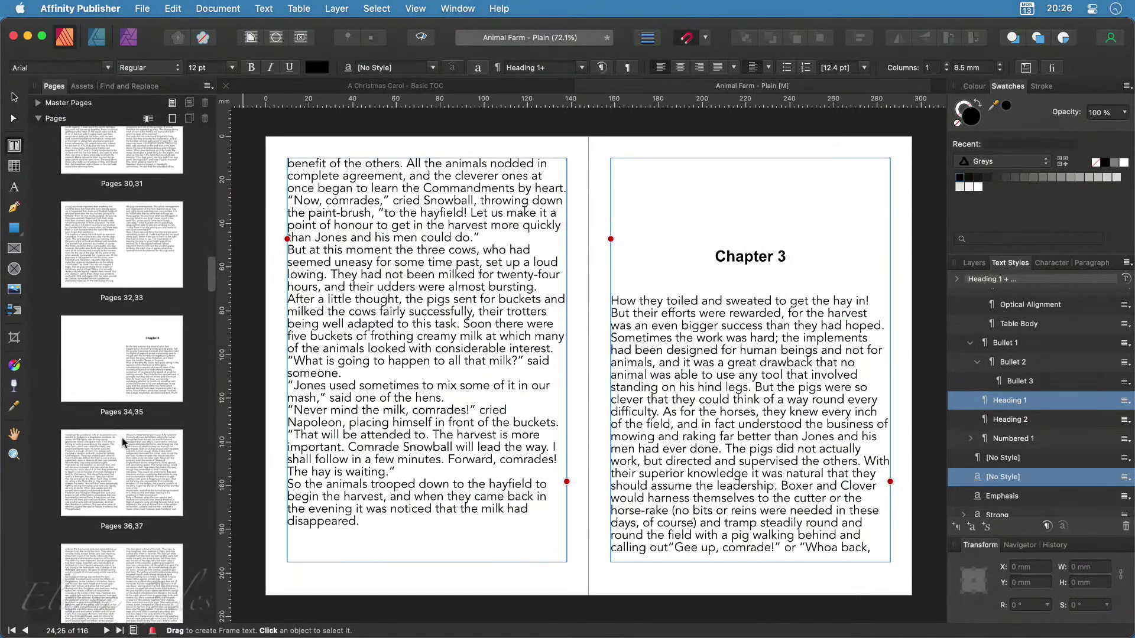
pyautogui.click(119, 364)
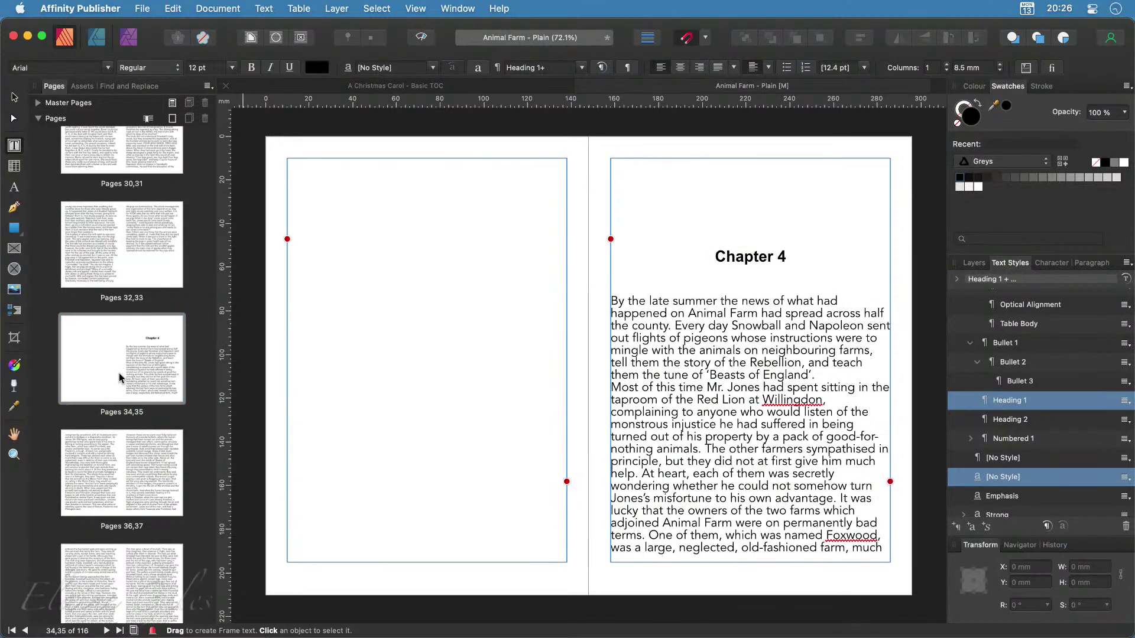
pyautogui.scroll(-2, 117, 401)
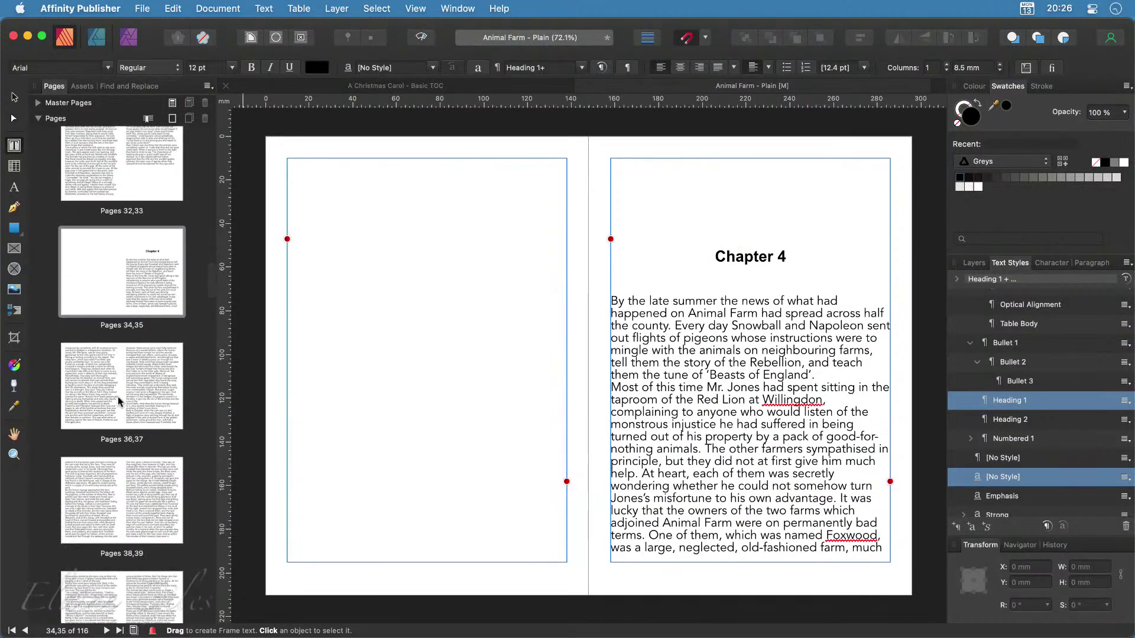
pyautogui.scroll(-6, 121, 455)
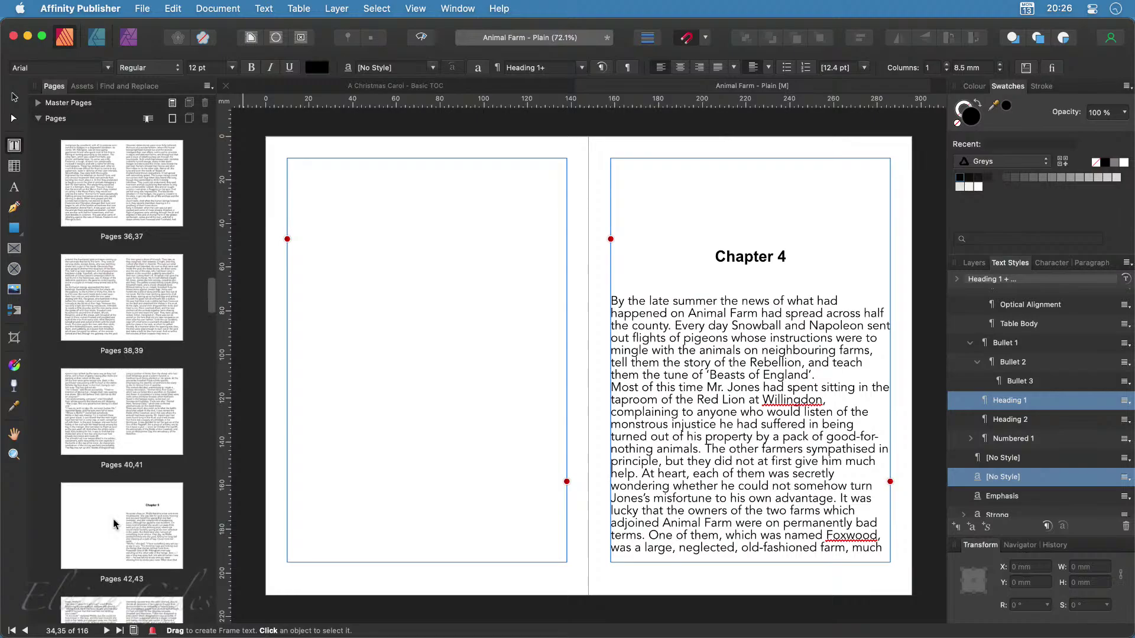
pyautogui.click(126, 454)
pyautogui.scroll(-2, 111, 546)
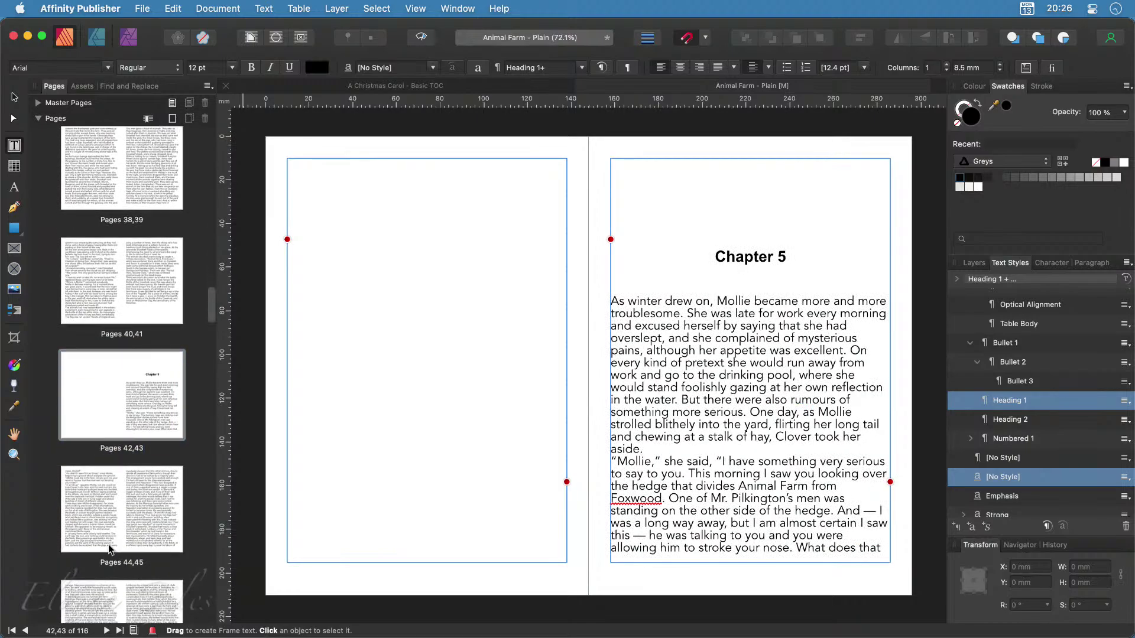
# Examine the opening spreads of Chapters 6 to 10 to check their heading spacing and odd-page starts
pyautogui.scroll(-18, 110, 549)
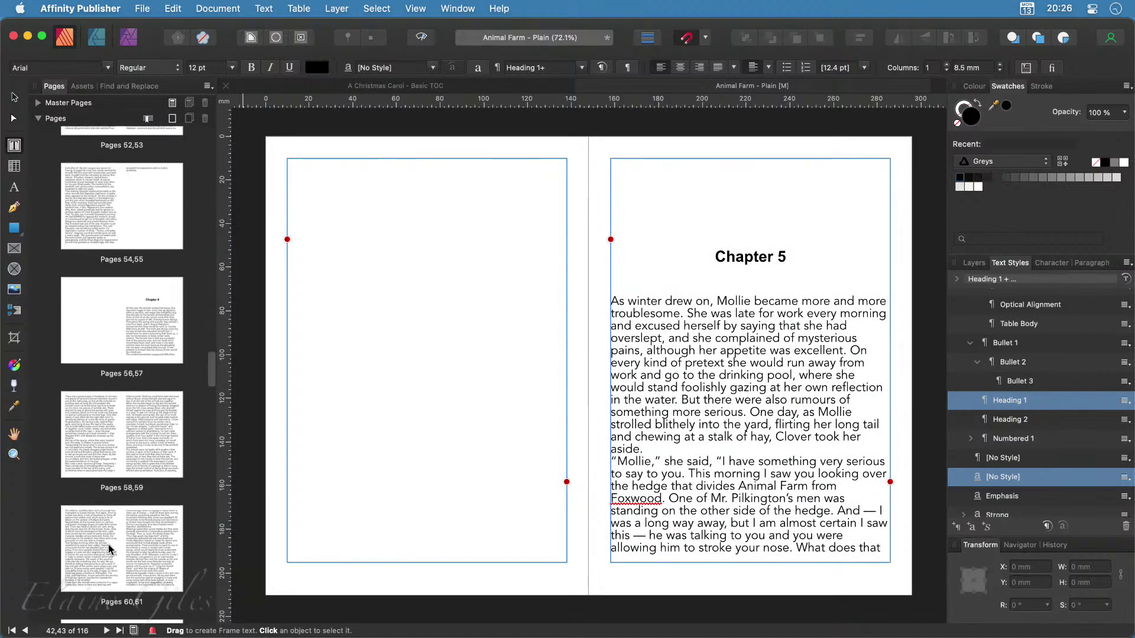
pyautogui.click(126, 321)
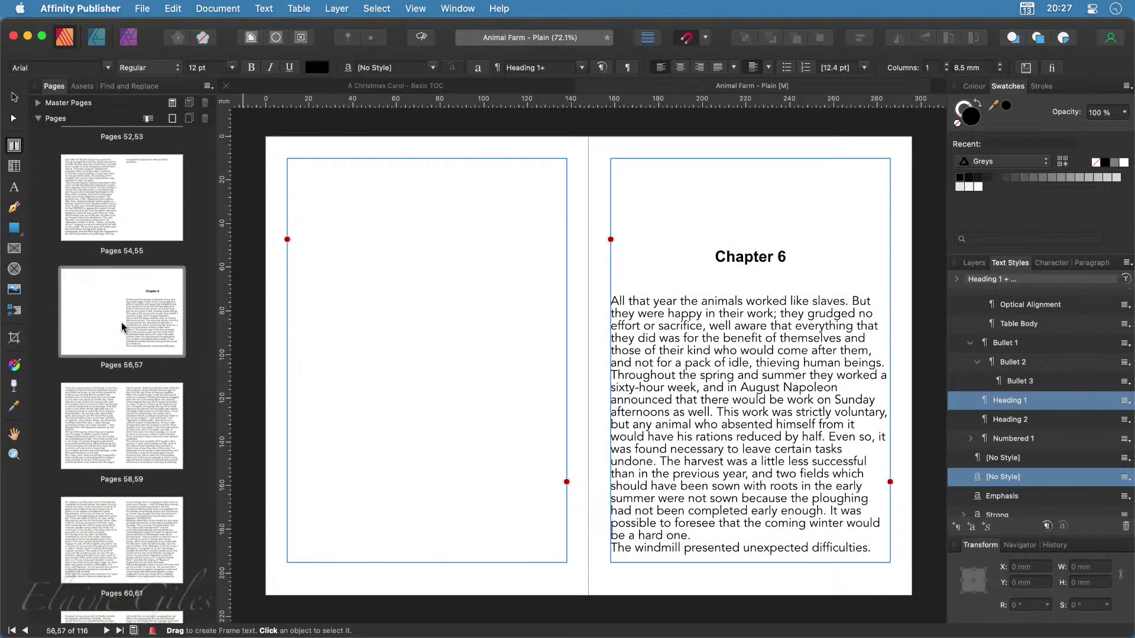
pyautogui.scroll(-6, 127, 456)
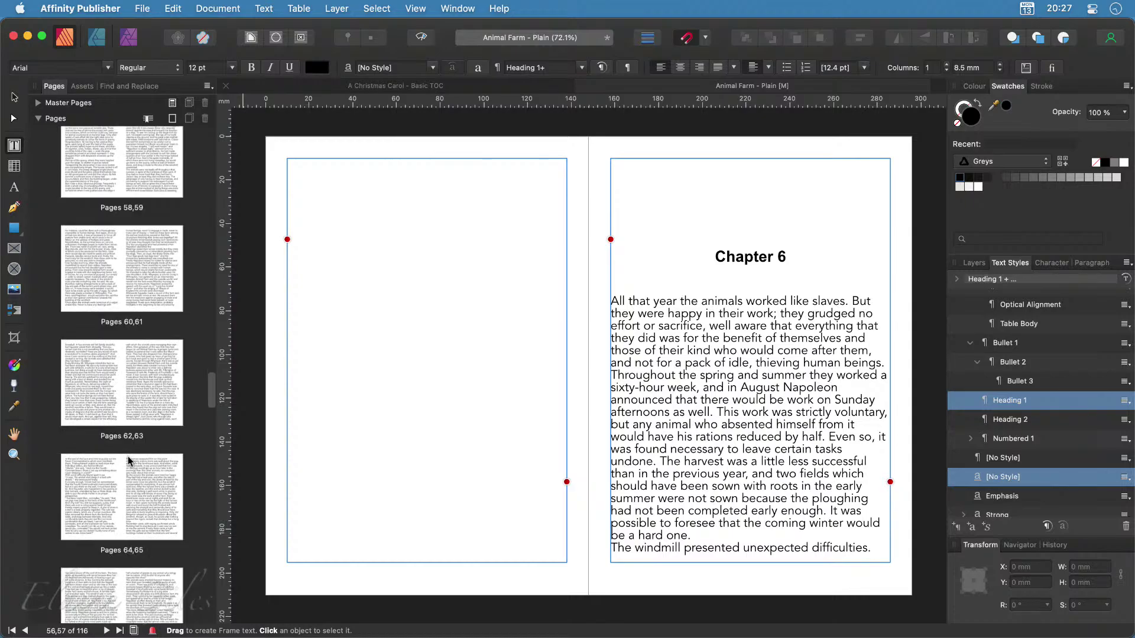
pyautogui.scroll(-8, 128, 461)
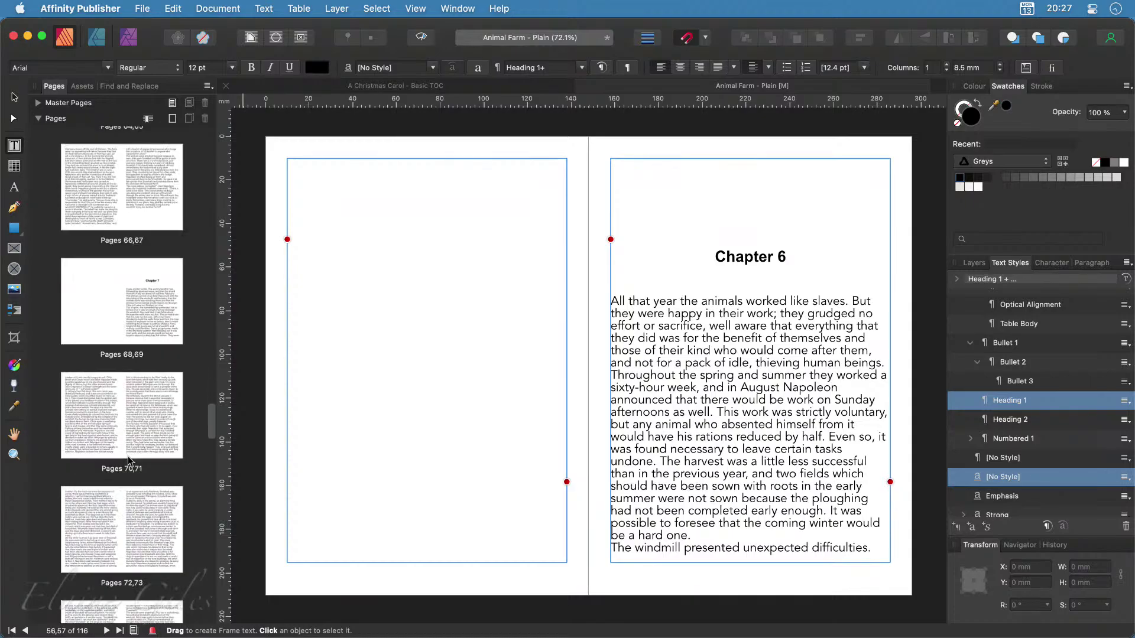
pyautogui.click(131, 288)
pyautogui.scroll(-8, 99, 559)
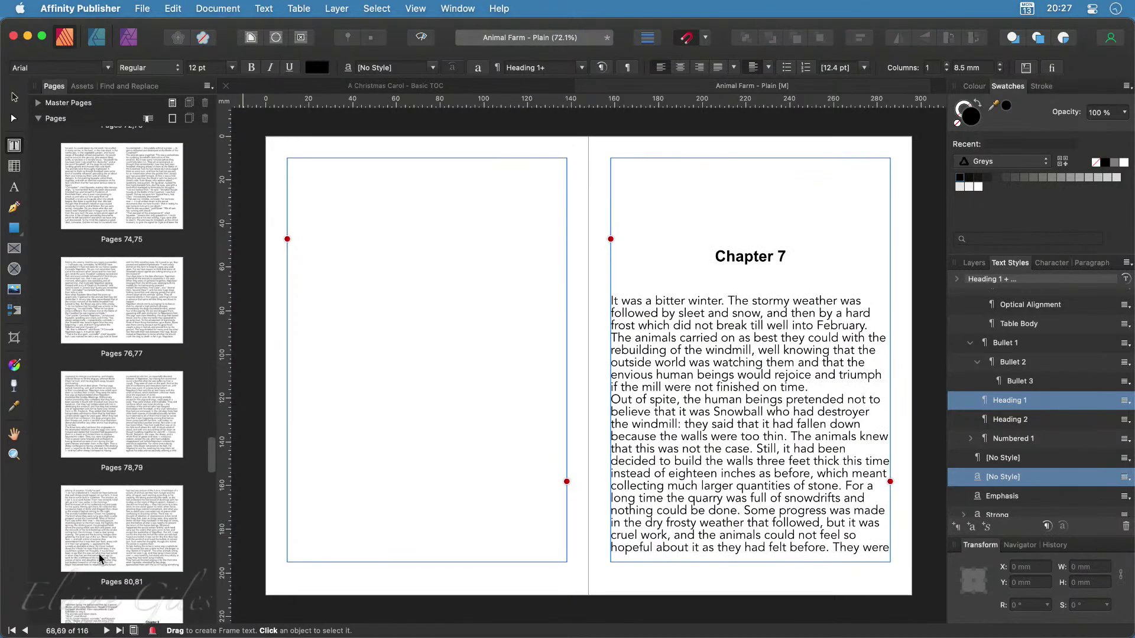
pyautogui.scroll(-8, 99, 559)
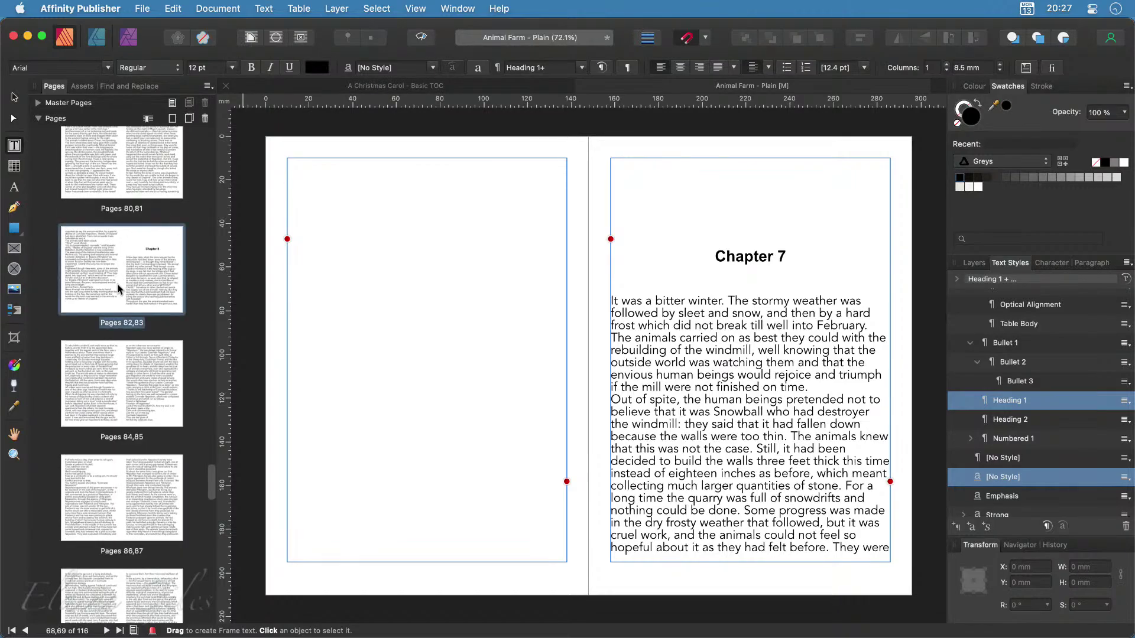
pyautogui.click(118, 288)
pyautogui.scroll(-10, 126, 486)
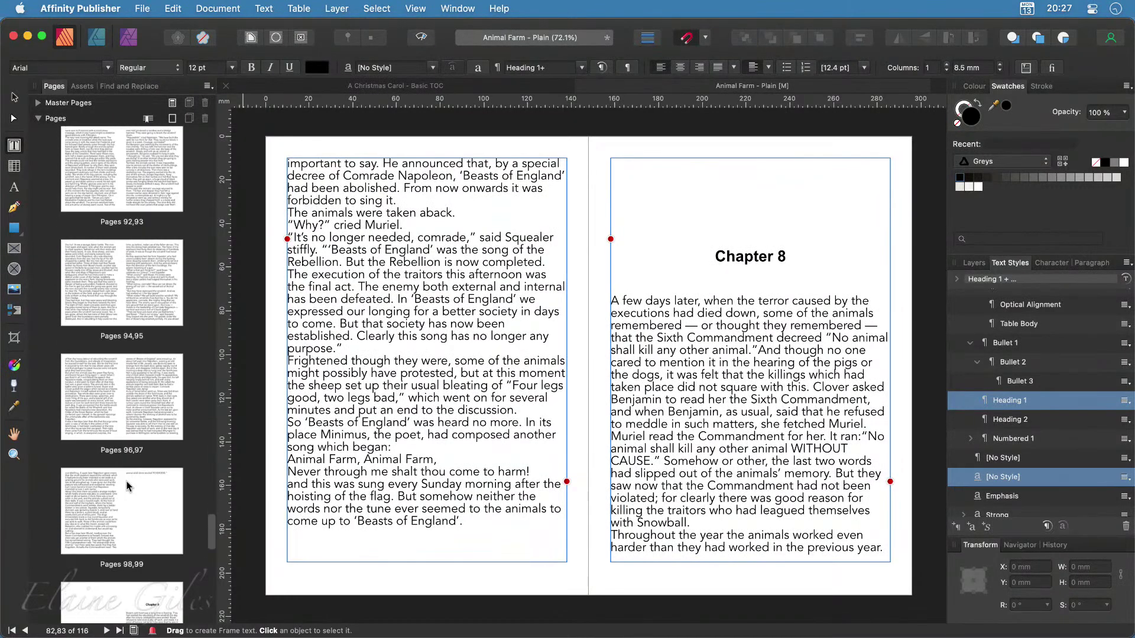
pyautogui.scroll(-4, 126, 486)
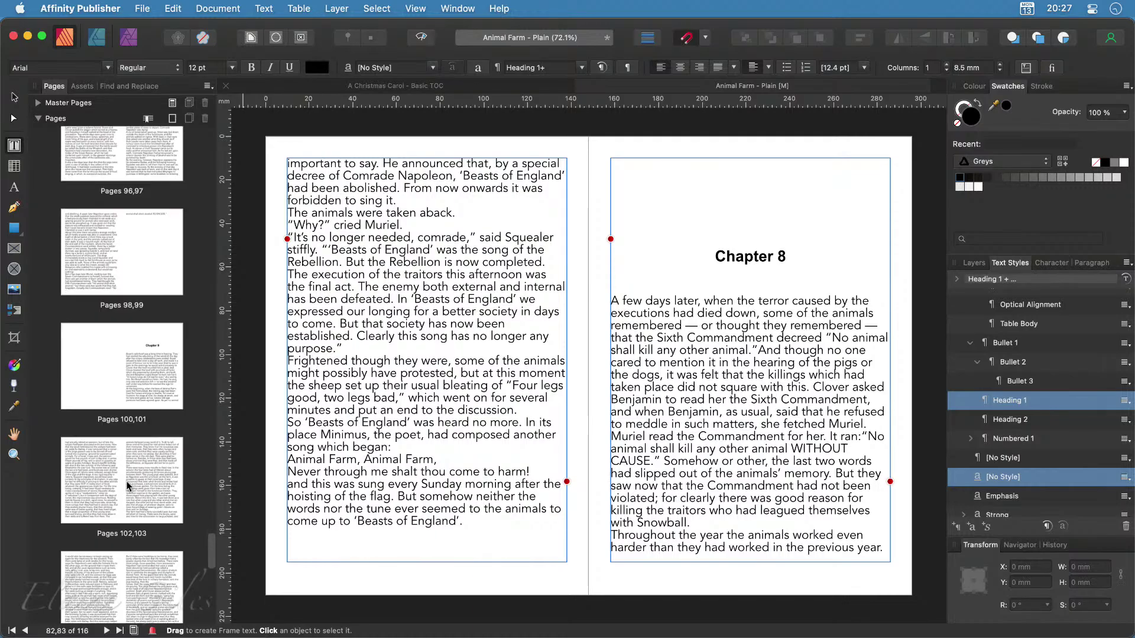
pyautogui.click(119, 364)
pyautogui.scroll(-12, 150, 515)
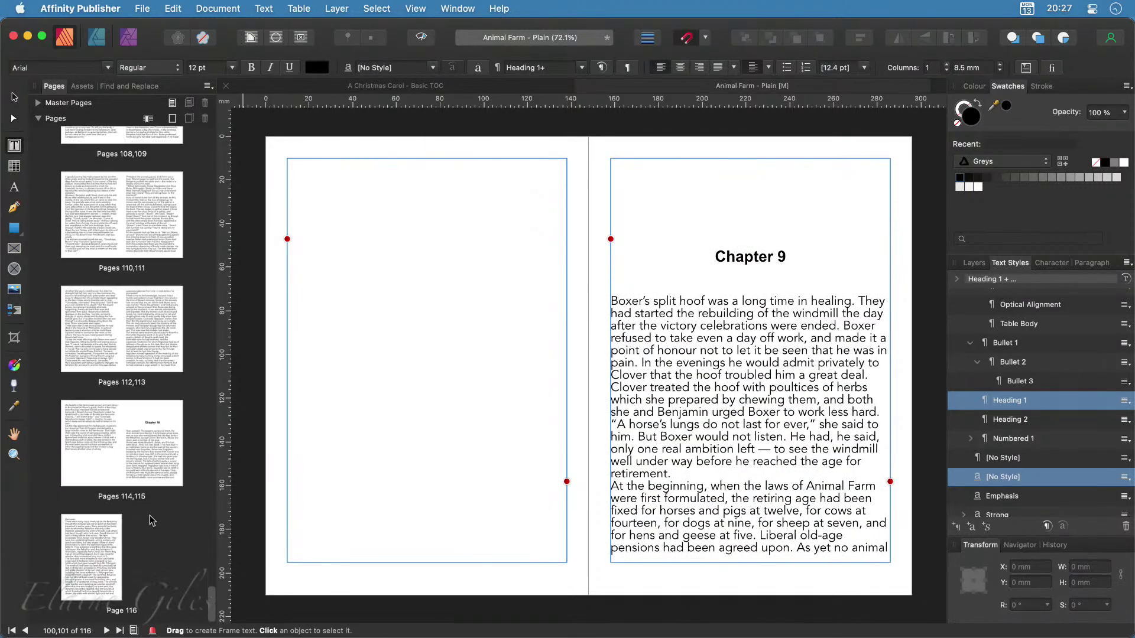
pyautogui.click(120, 414)
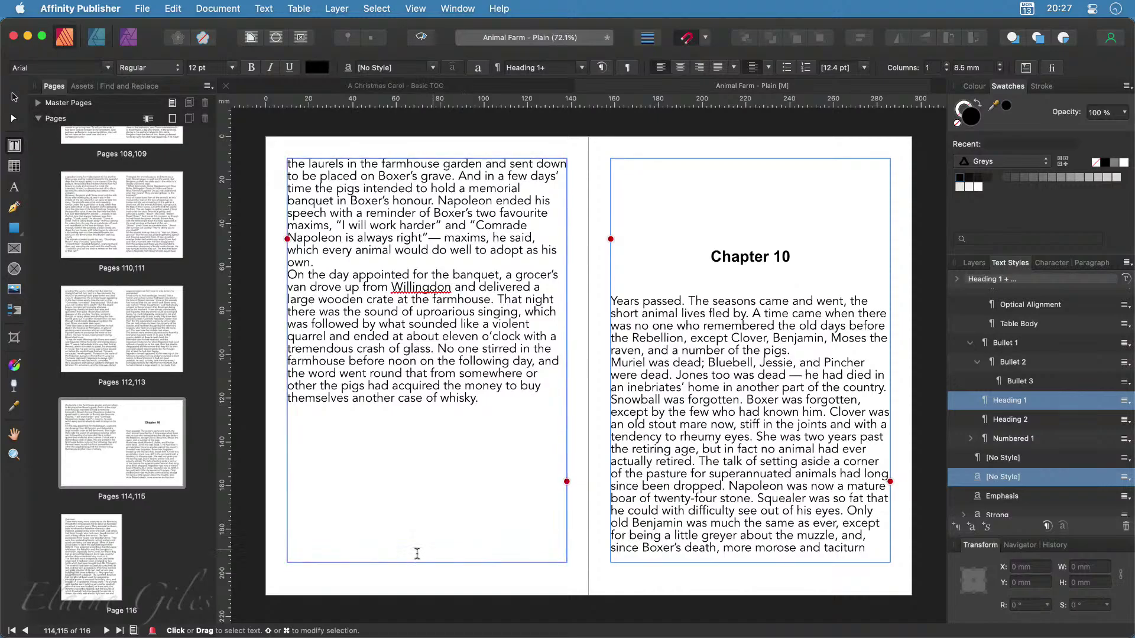
# Open page 116, select its text frame, and show and hide the frame's overflowing text
pyautogui.click(90, 554)
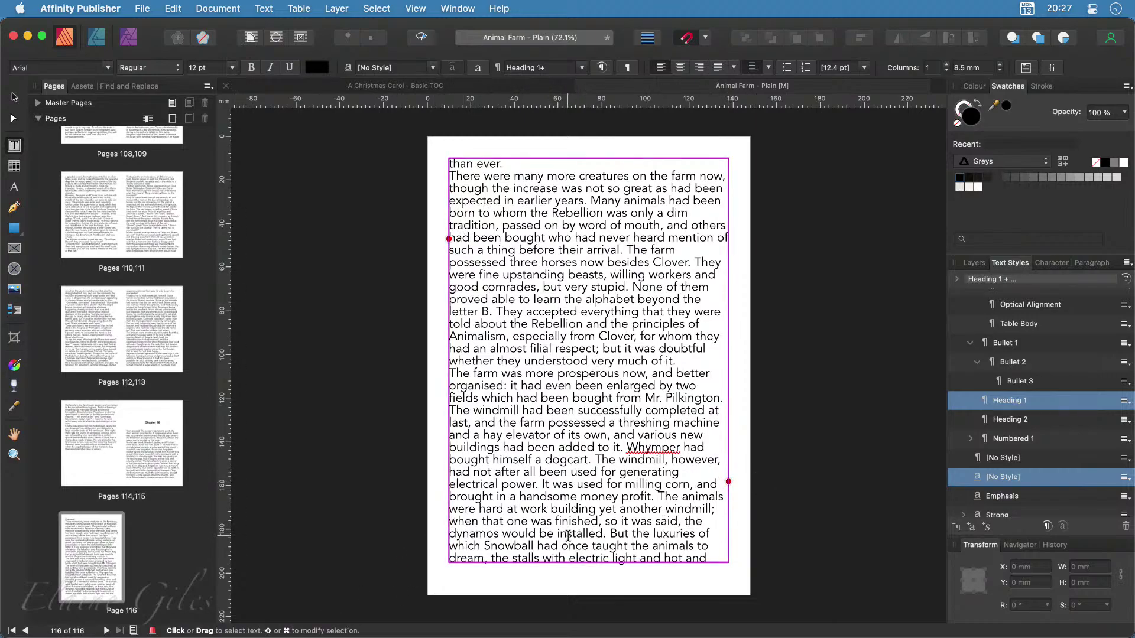
pyautogui.click(601, 498)
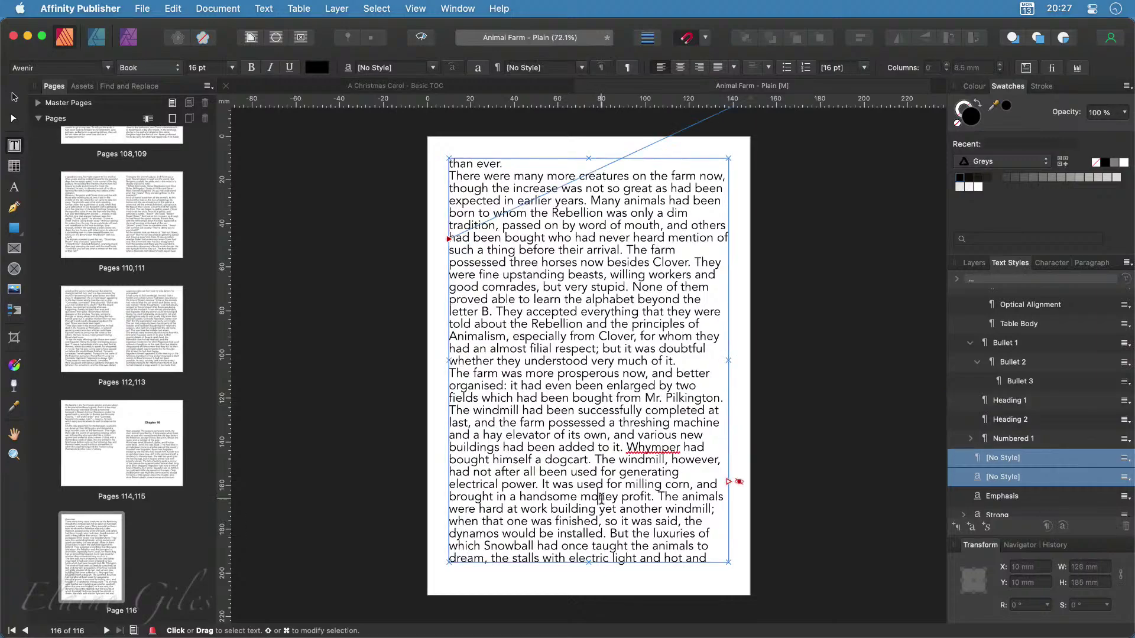
pyautogui.click(738, 483)
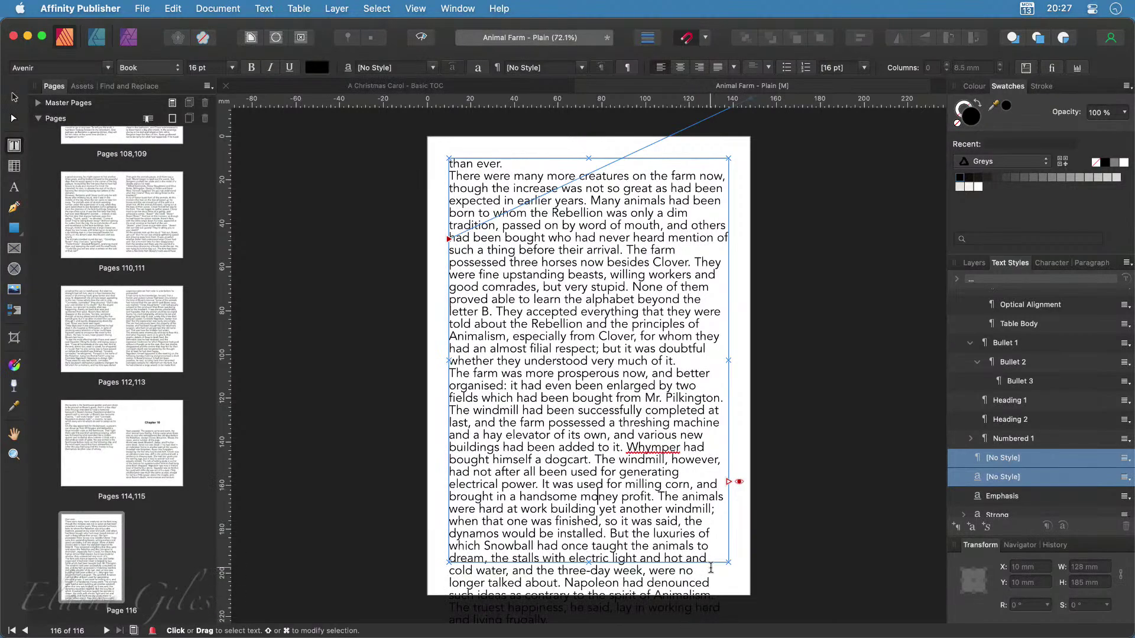
pyautogui.click(738, 483)
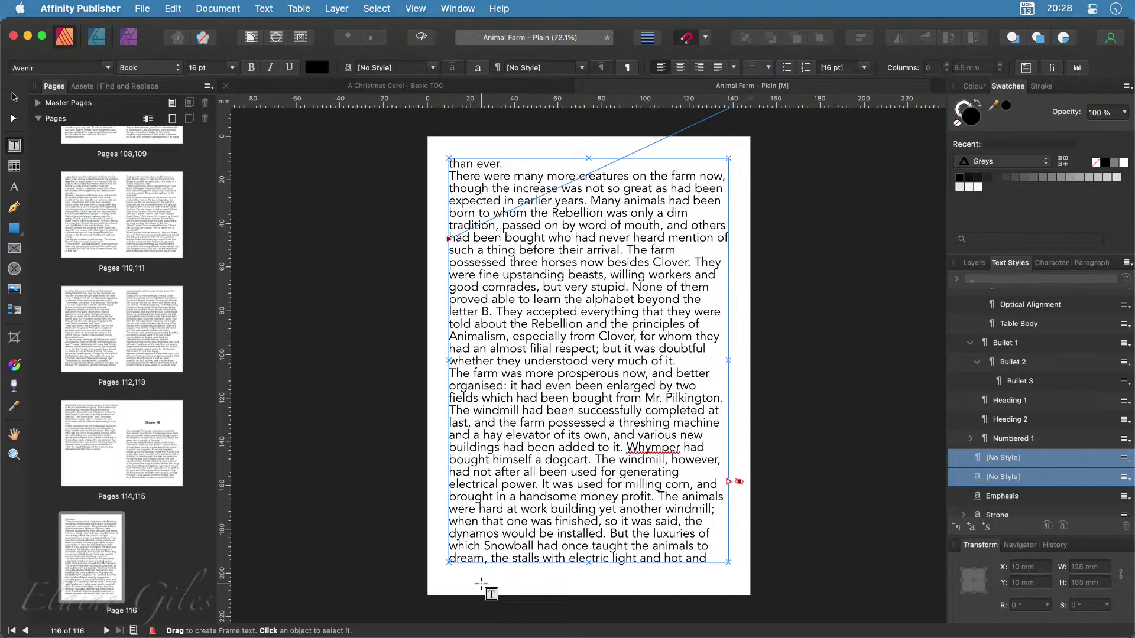
# Autoflow the overflowing text from the page 116 frame into new pages and review the added spreads
pyautogui.keyDown('shift'); pyautogui.click(727, 481); pyautogui.keyUp('shift')
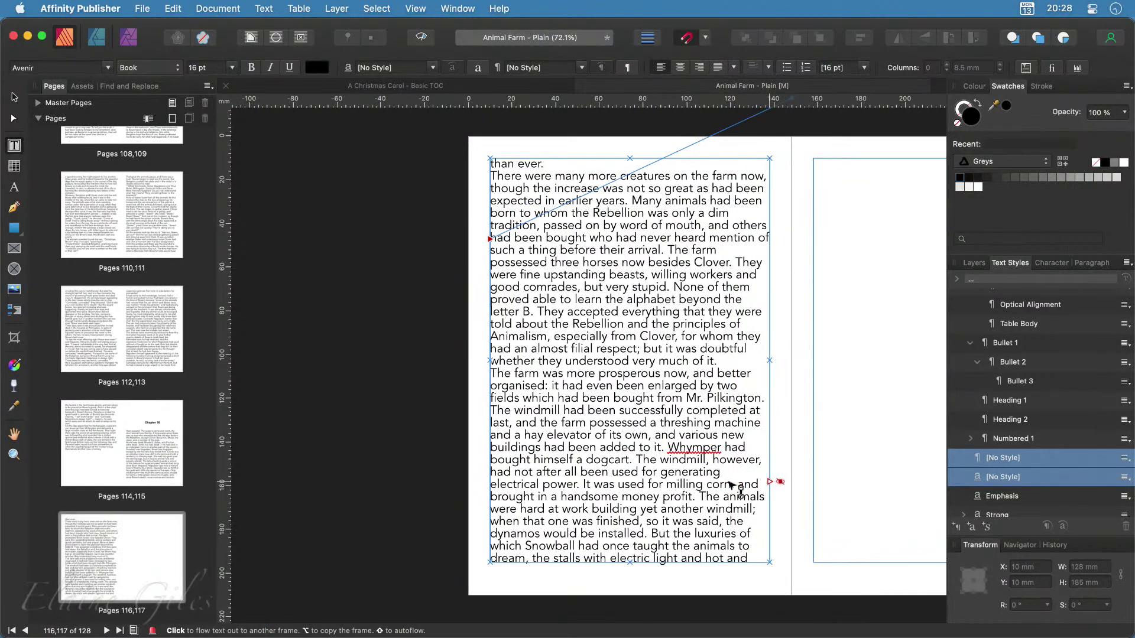
pyautogui.scroll(-5, 144, 538)
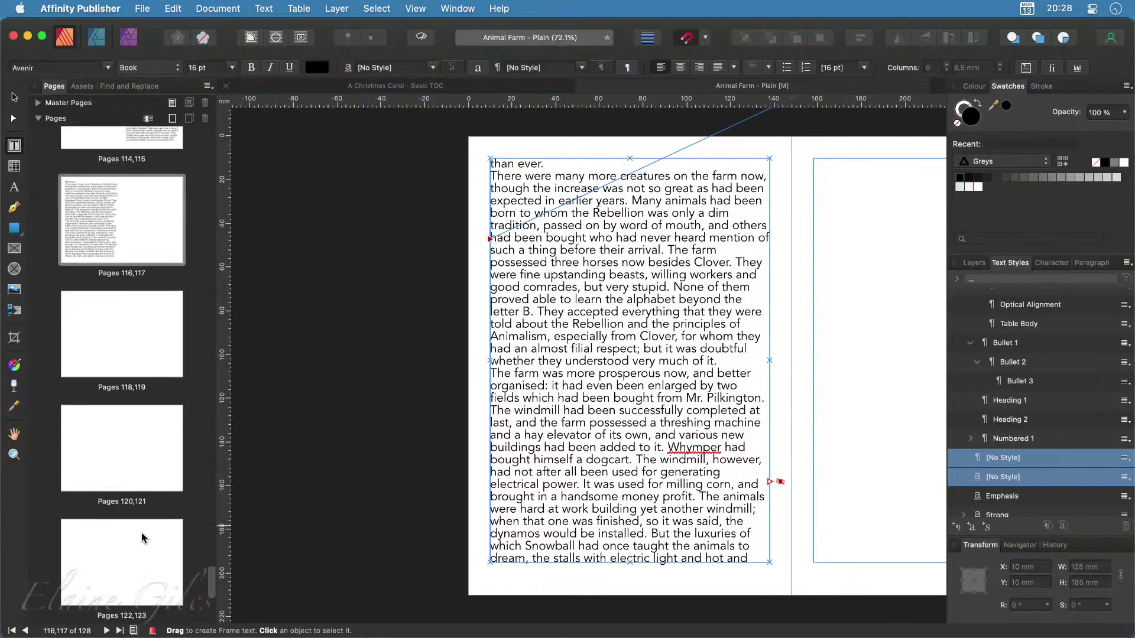
pyautogui.scroll(-5, 142, 538)
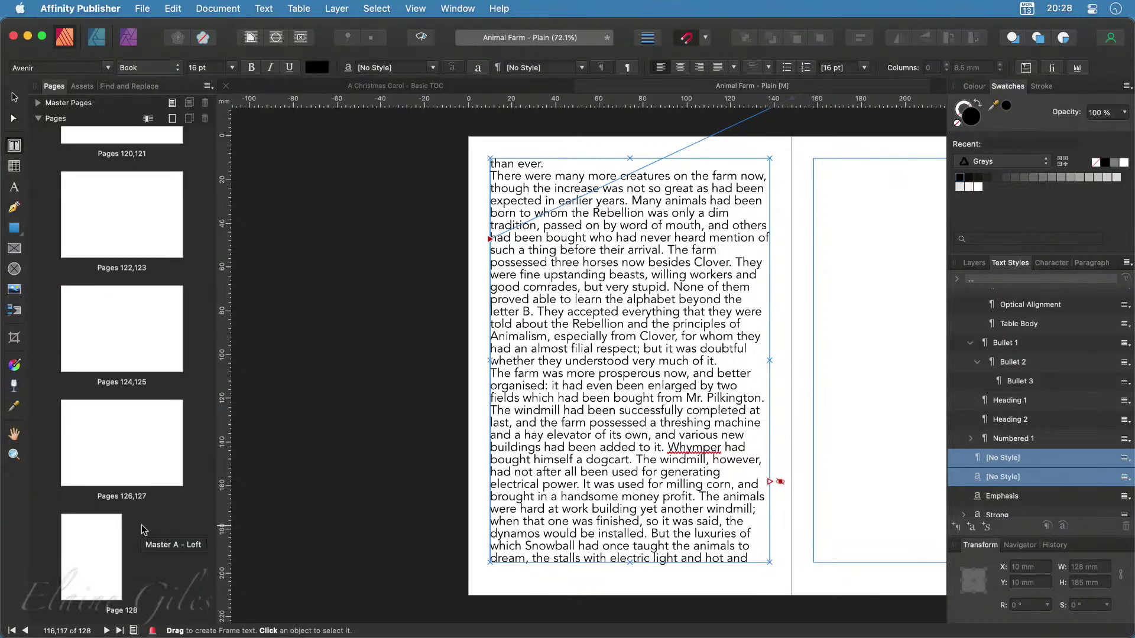
pyautogui.click(132, 452)
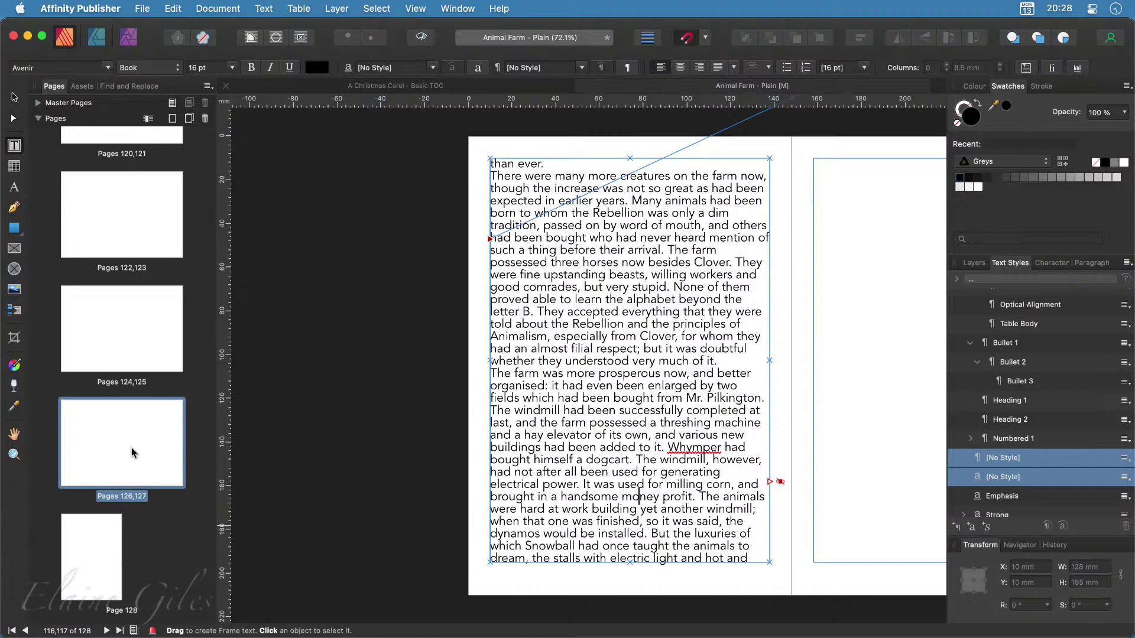
pyautogui.scroll(5, 131, 452)
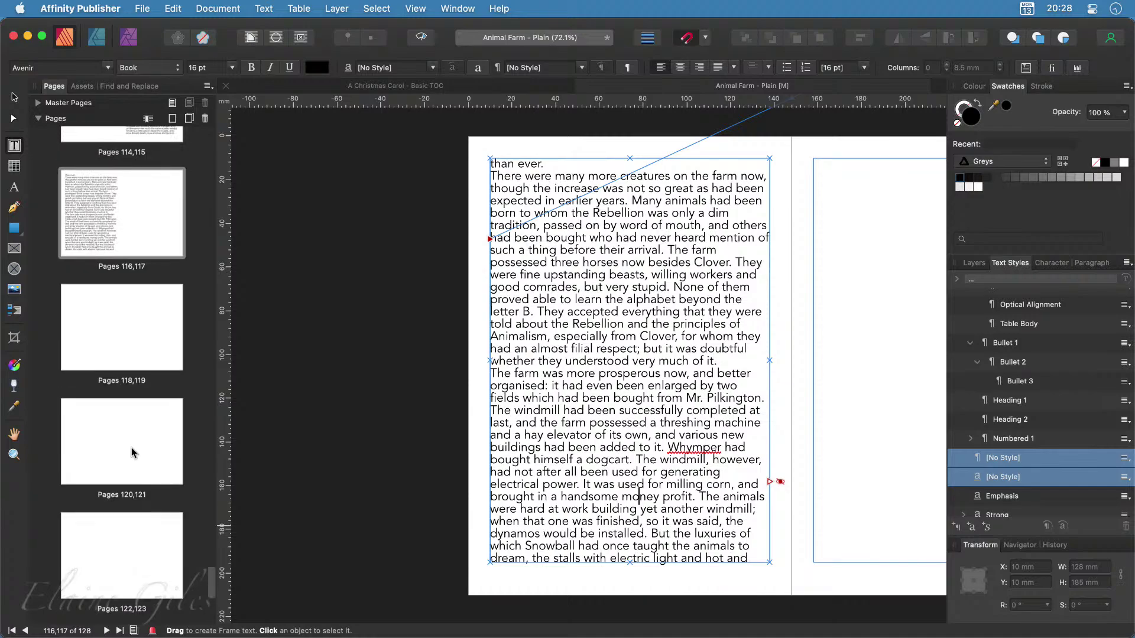
pyautogui.scroll(2, 132, 452)
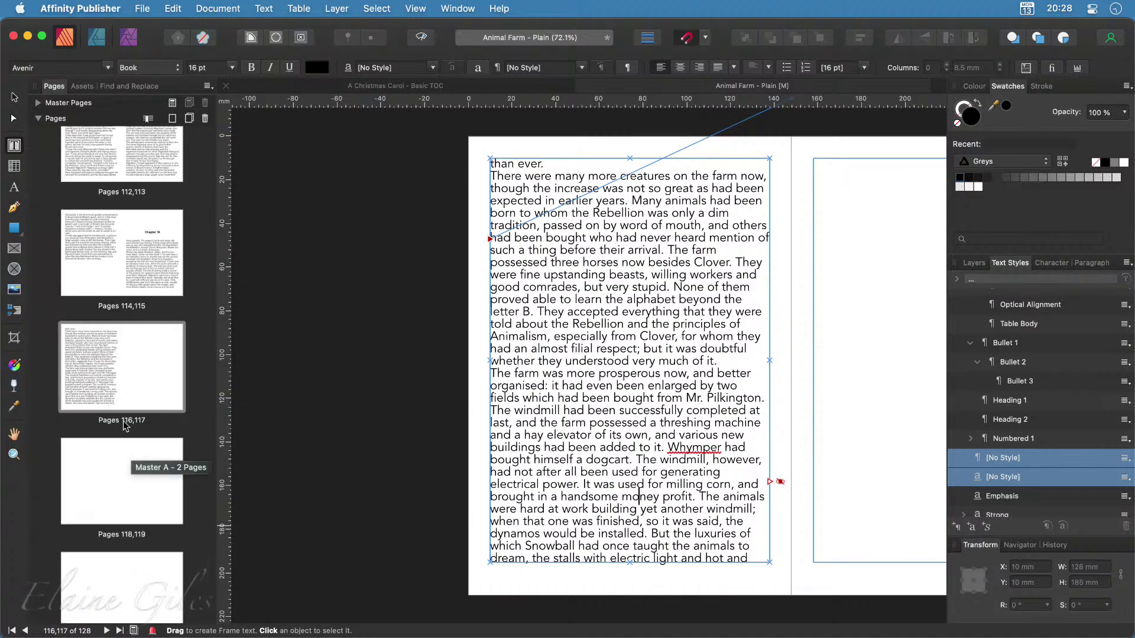
# Inspect the text frames on pages 116 and 117 for linking and overflow, and look over the spreads that follow
pyautogui.doubleClick(126, 381)
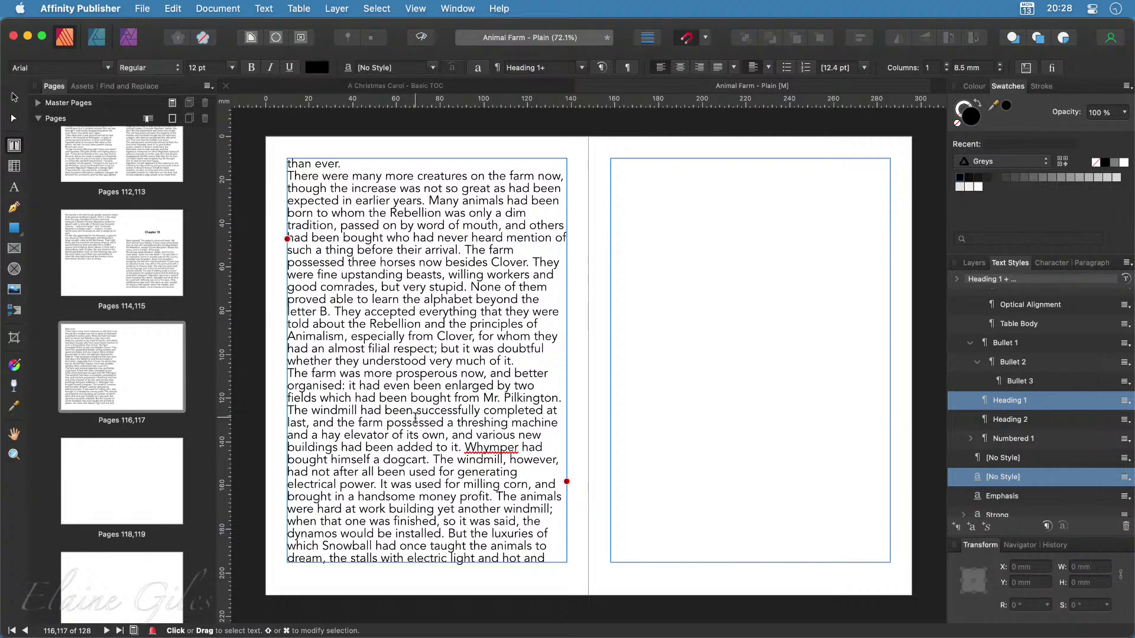
pyautogui.click(492, 435)
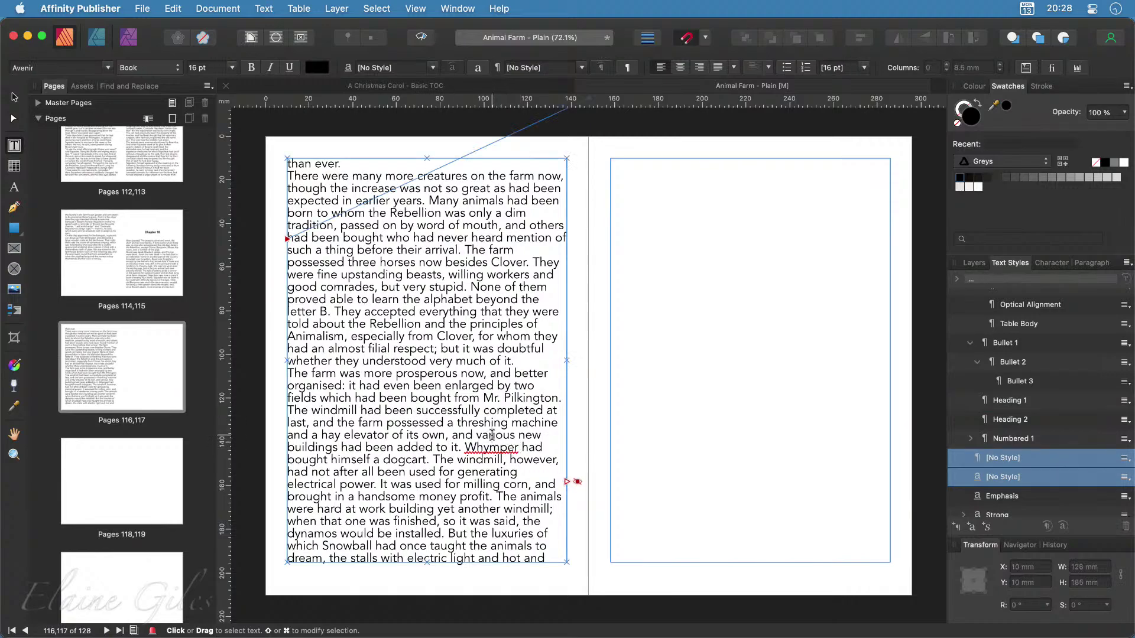
pyautogui.click(717, 451)
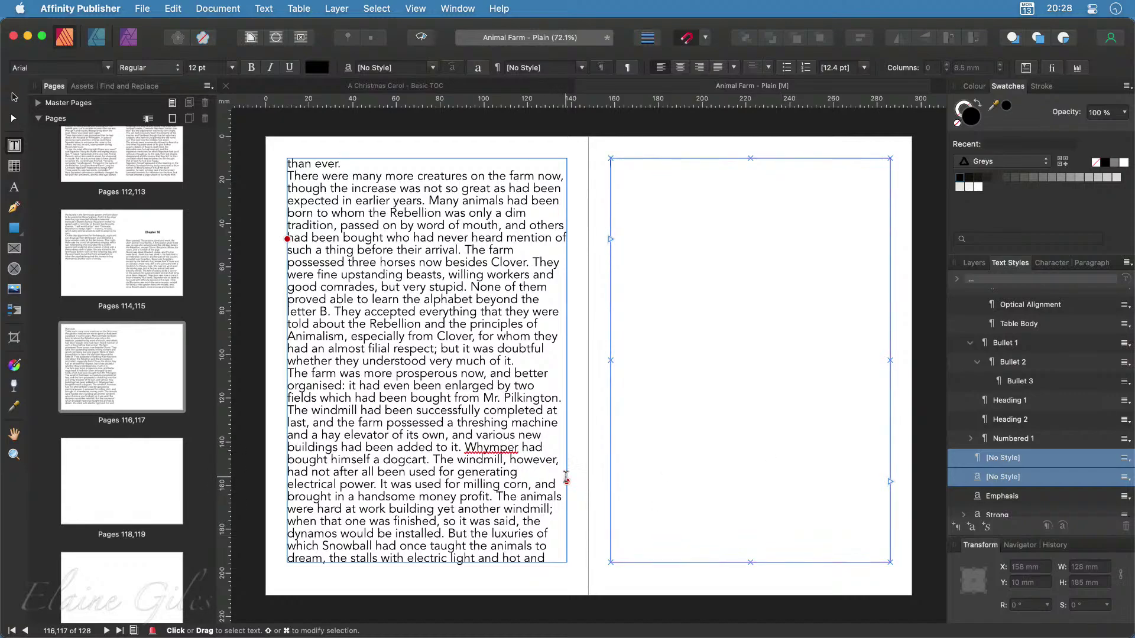
pyautogui.click(515, 483)
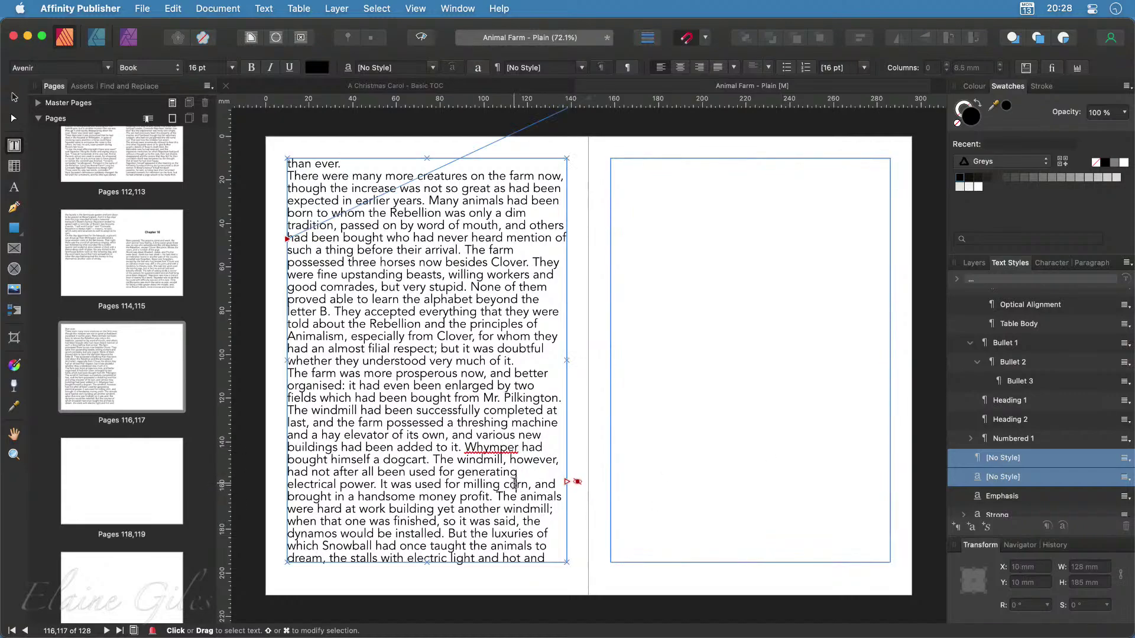
pyautogui.scroll(-8, 137, 513)
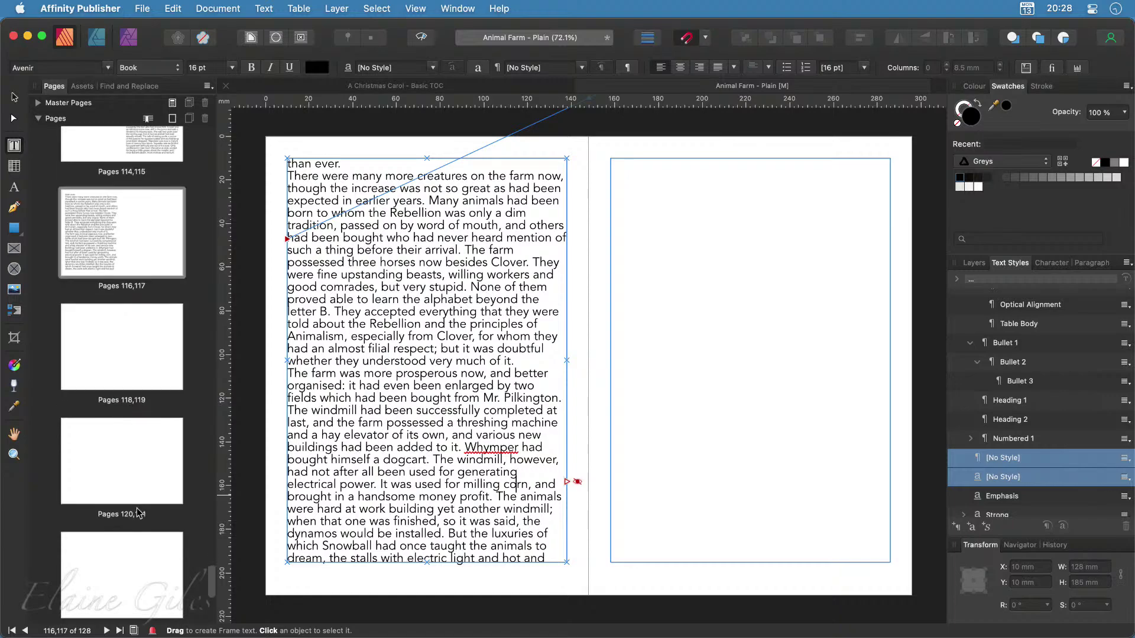
pyautogui.scroll(8, 137, 513)
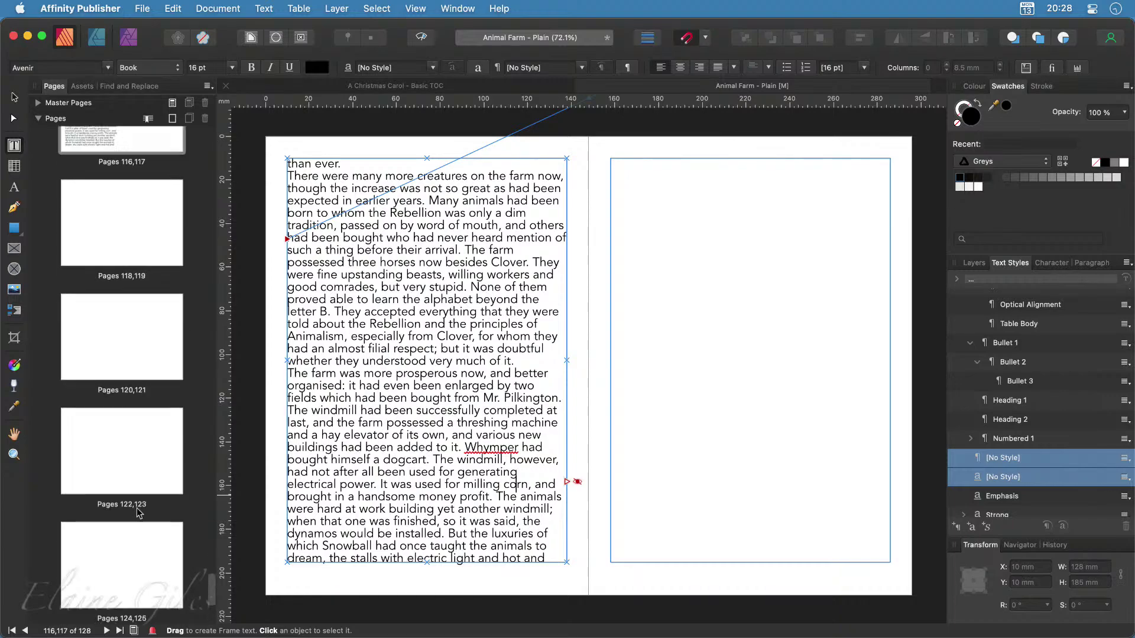
# Link page 116's overflowing text frame to the frame on page 117, and continue the flow into pages 118 and 119
pyautogui.scroll(2, 137, 513)
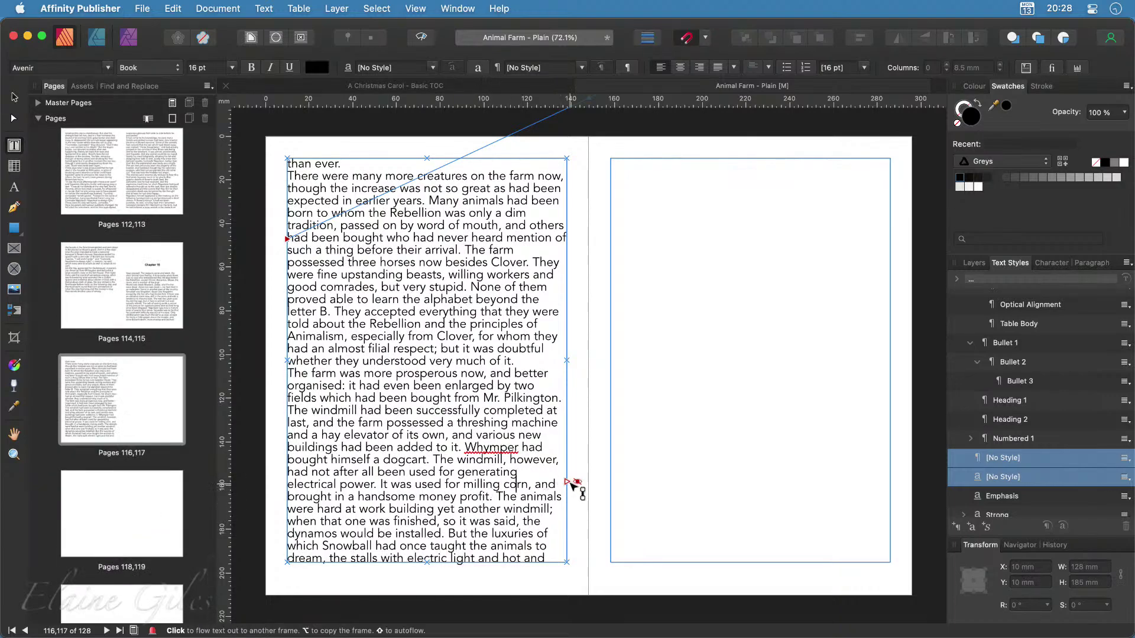
pyautogui.click(568, 483)
pyautogui.click(800, 445)
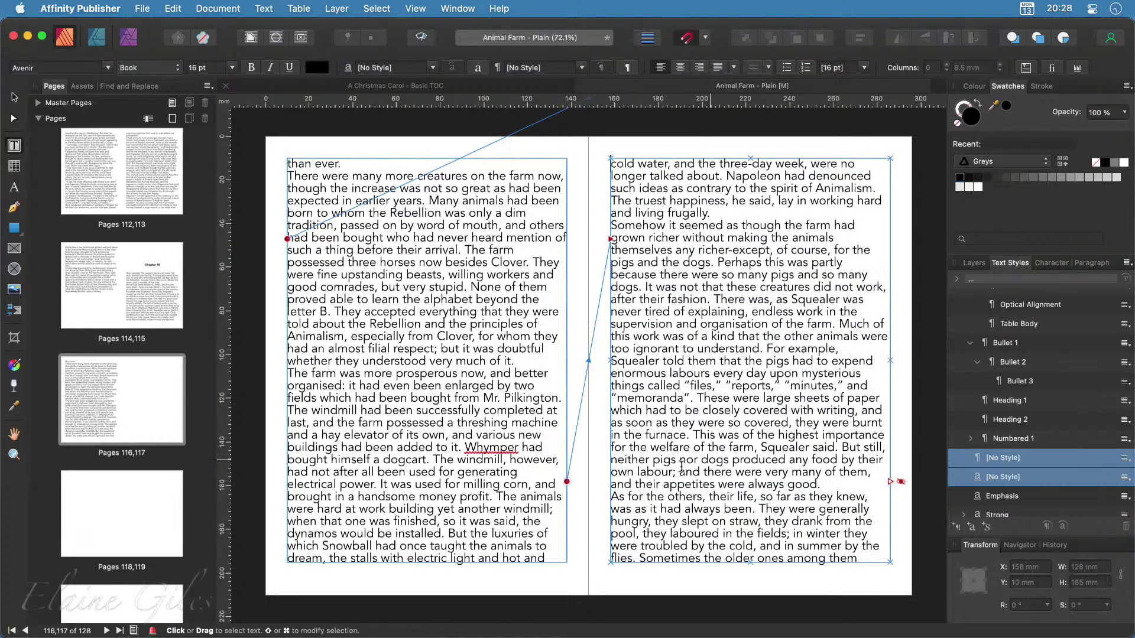
pyautogui.click(893, 482)
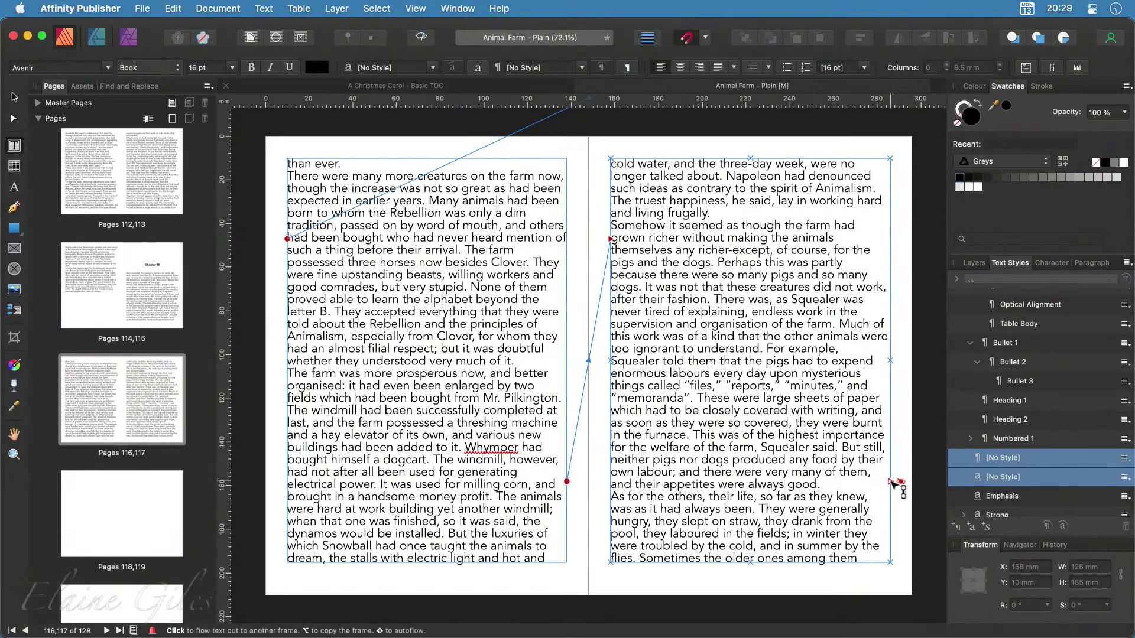
pyautogui.click(115, 510)
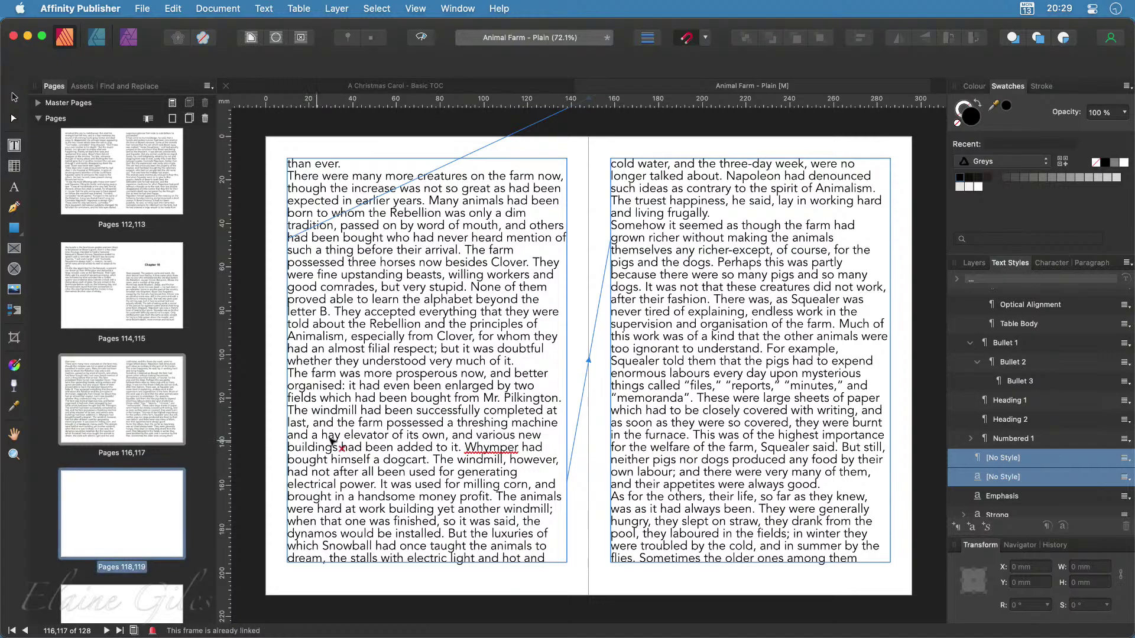
pyautogui.click(544, 380)
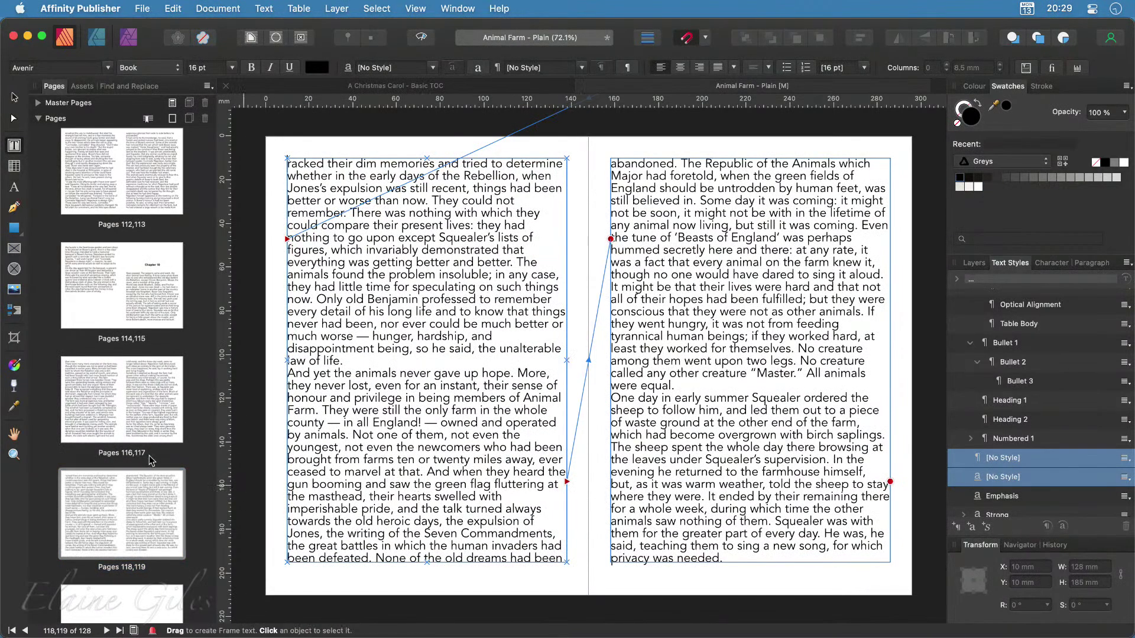
# Examine the spreads following page 119 and review the Chapter 10 opening on pages 114 and 115
pyautogui.scroll(-6, 152, 469)
pyautogui.scroll(2, 152, 468)
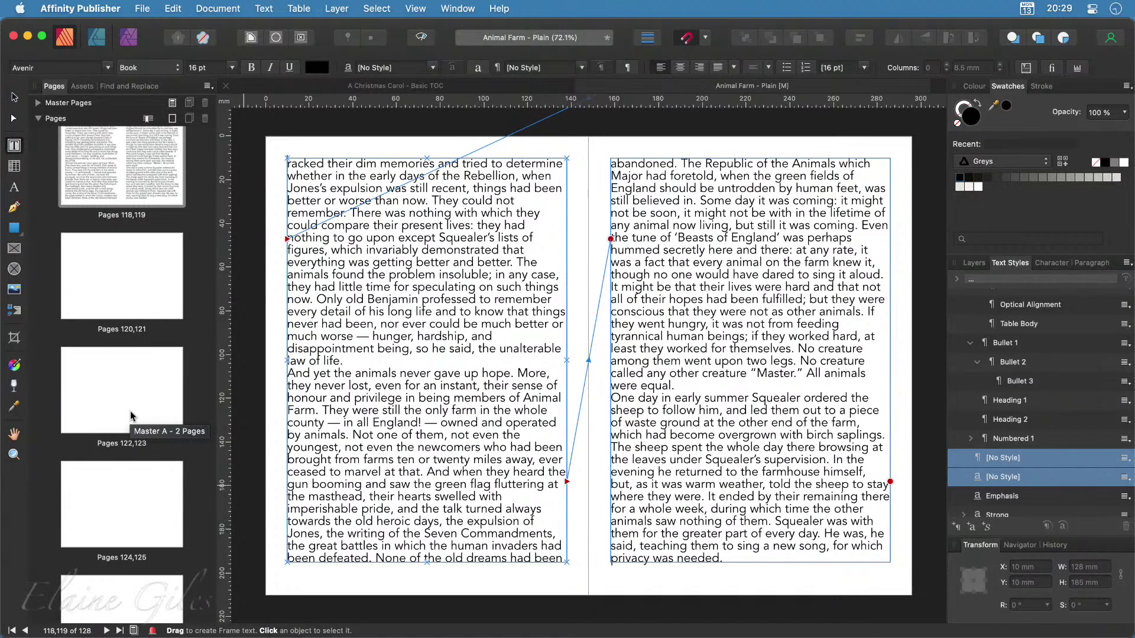
pyautogui.scroll(4, 130, 416)
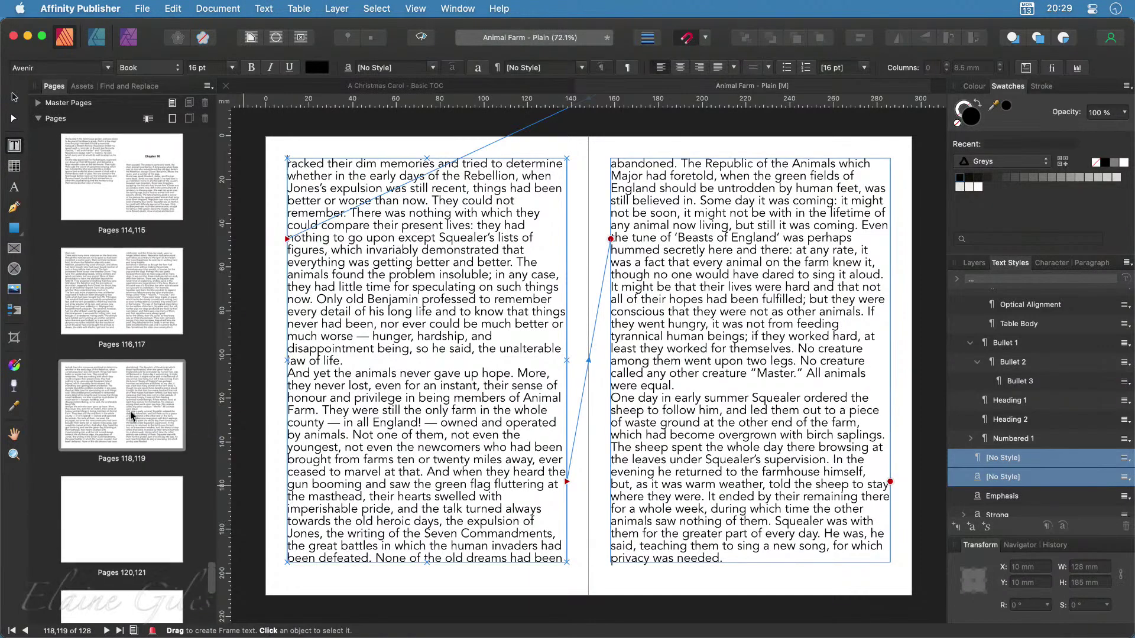
pyautogui.scroll(3, 130, 410)
pyautogui.doubleClick(130, 410)
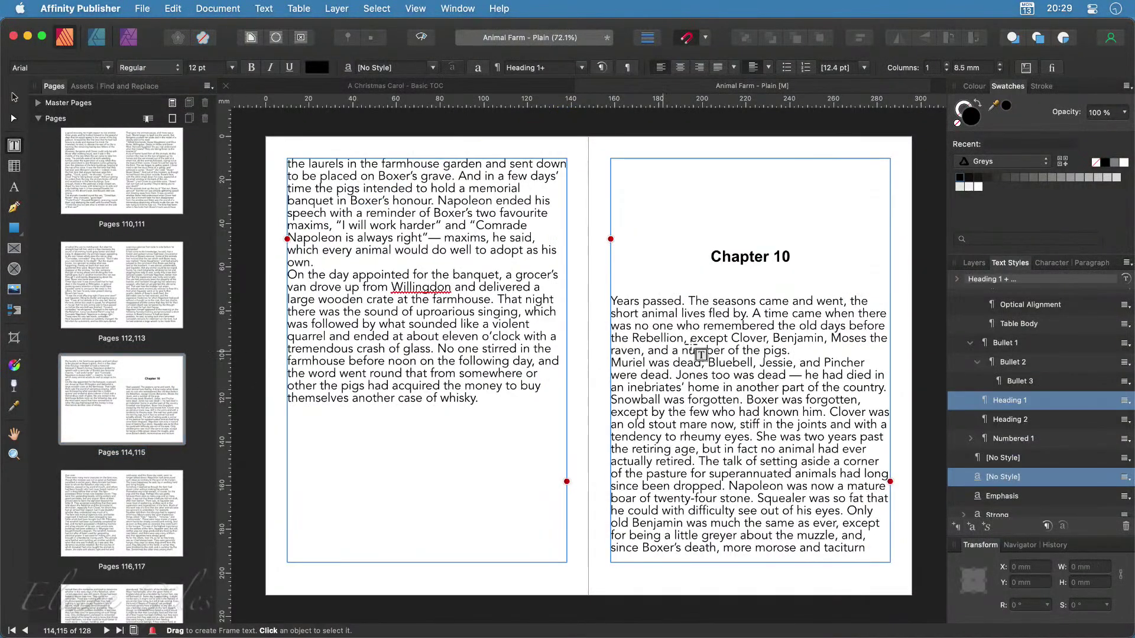
pyautogui.scroll(1, 116, 423)
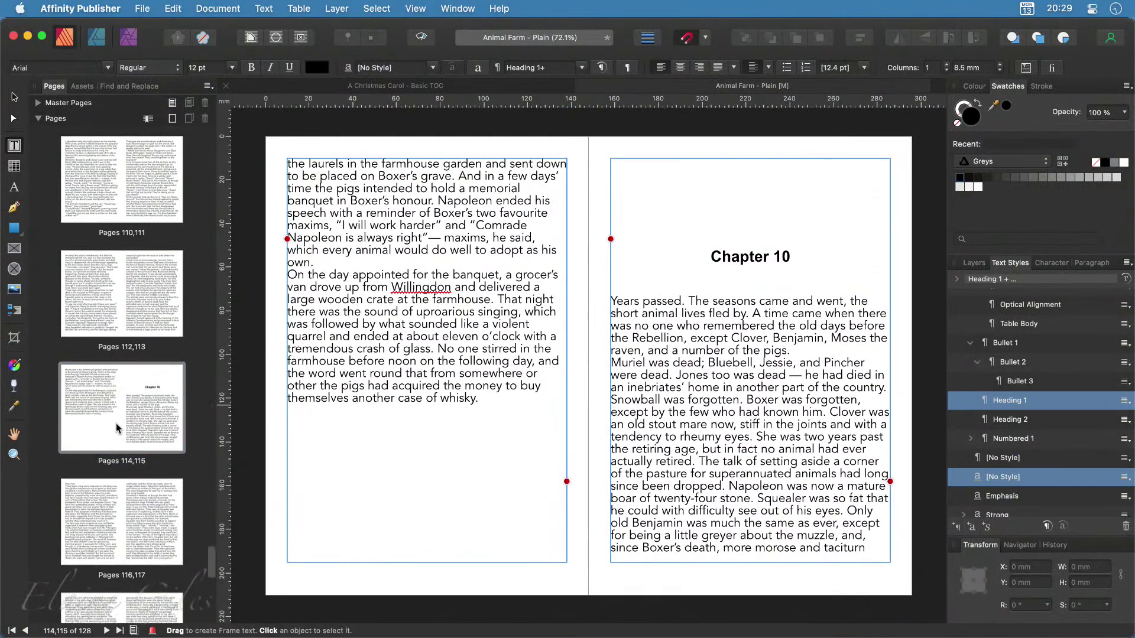
# Open the contents page and update the table of contents so its chapter page numbers match the reflowed text
pyautogui.scroll(20, 116, 422)
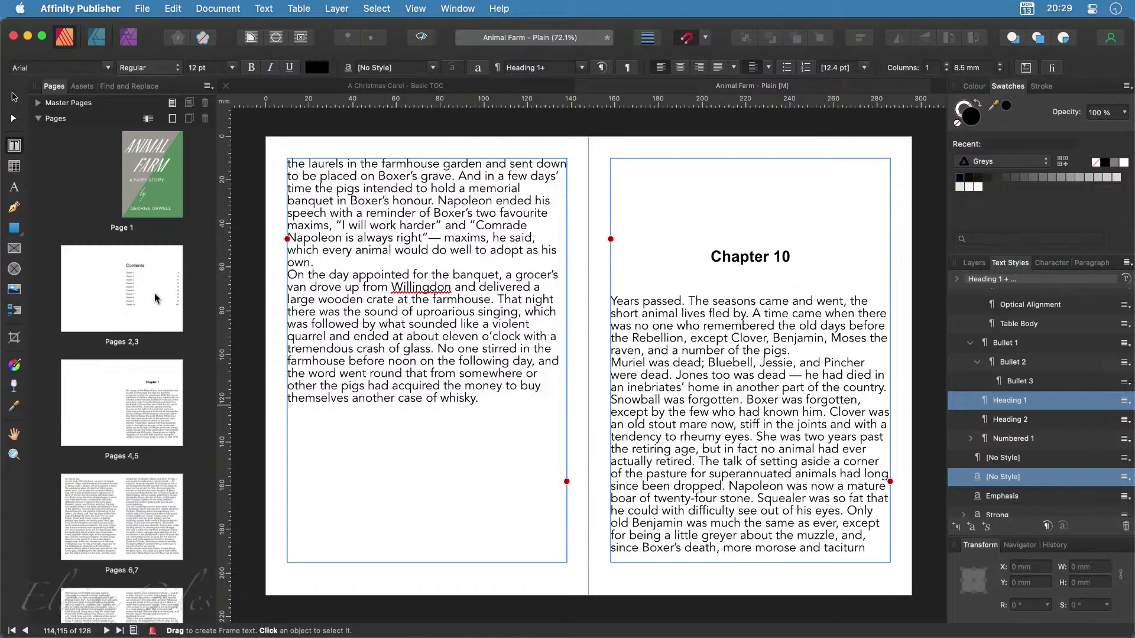
pyautogui.doubleClick(157, 298)
pyautogui.hscroll(-3, 512, 507)
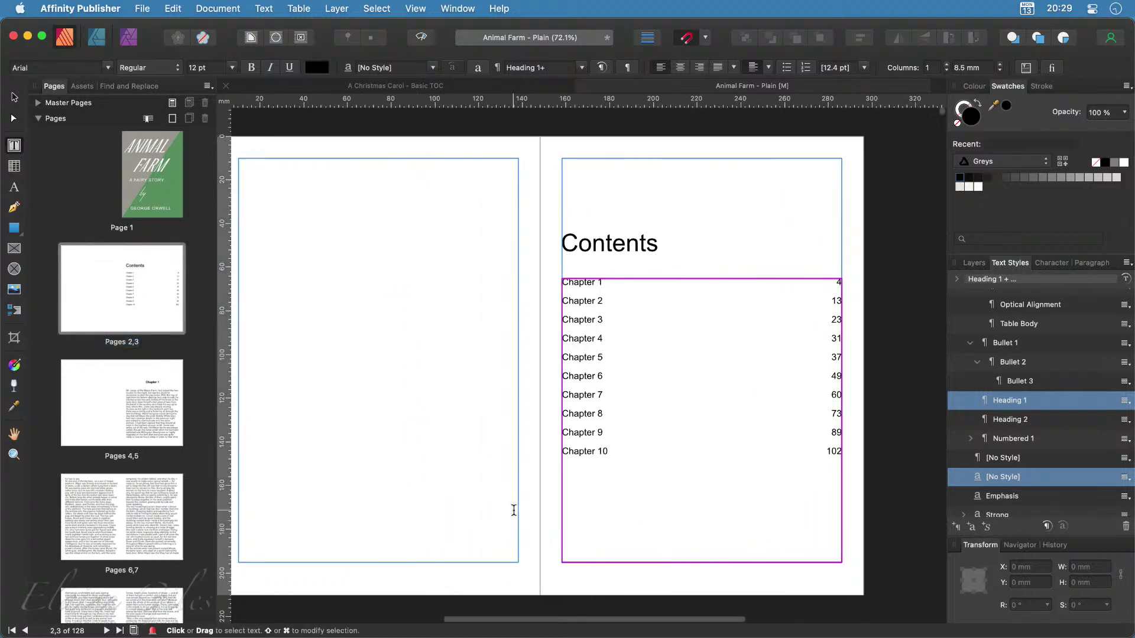
pyautogui.click(705, 462)
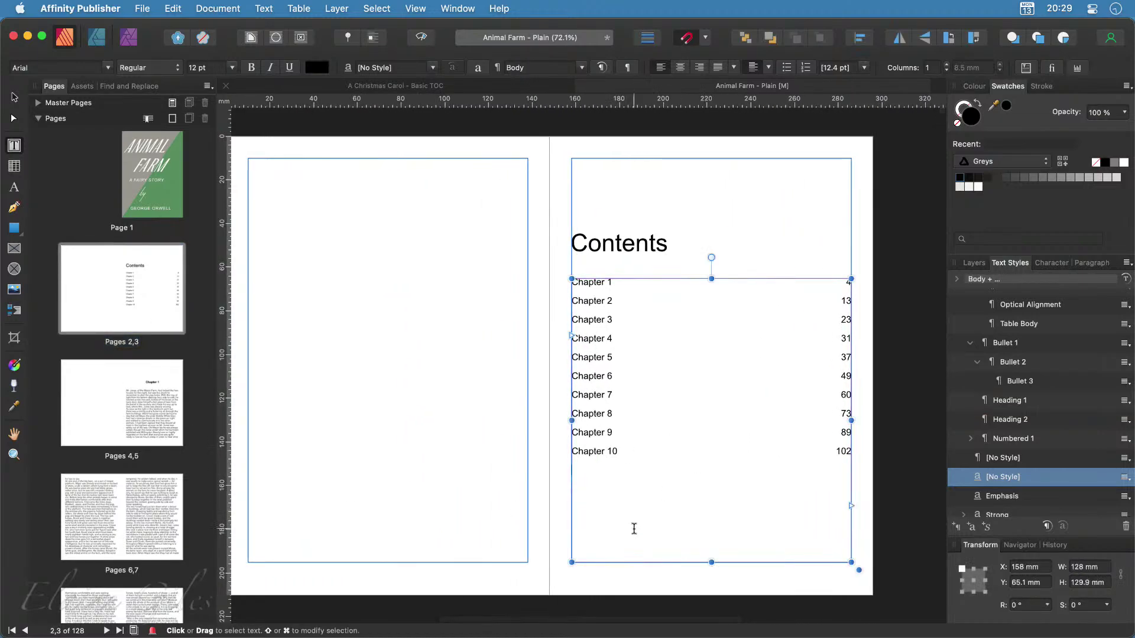
pyautogui.click(636, 451)
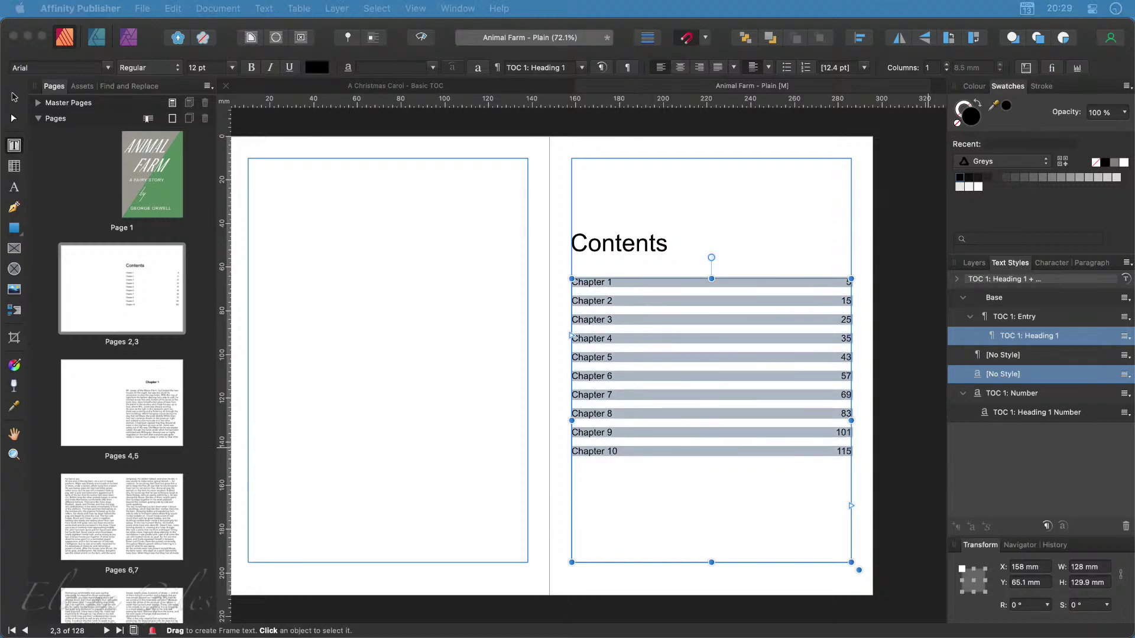
pyautogui.click(641, 496)
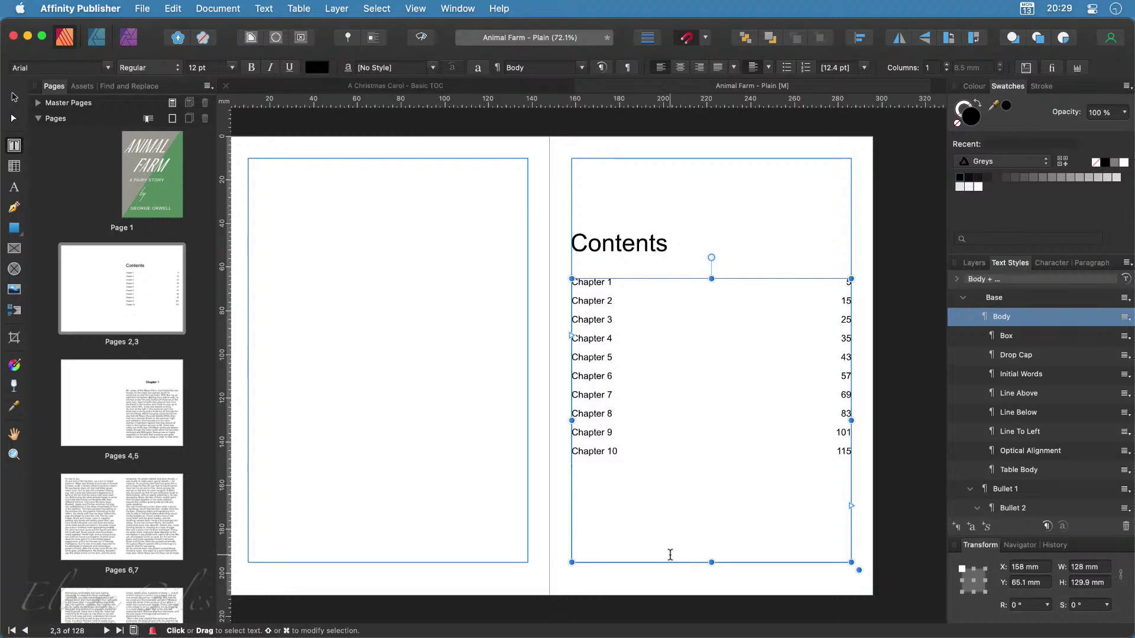
pyautogui.click(870, 263)
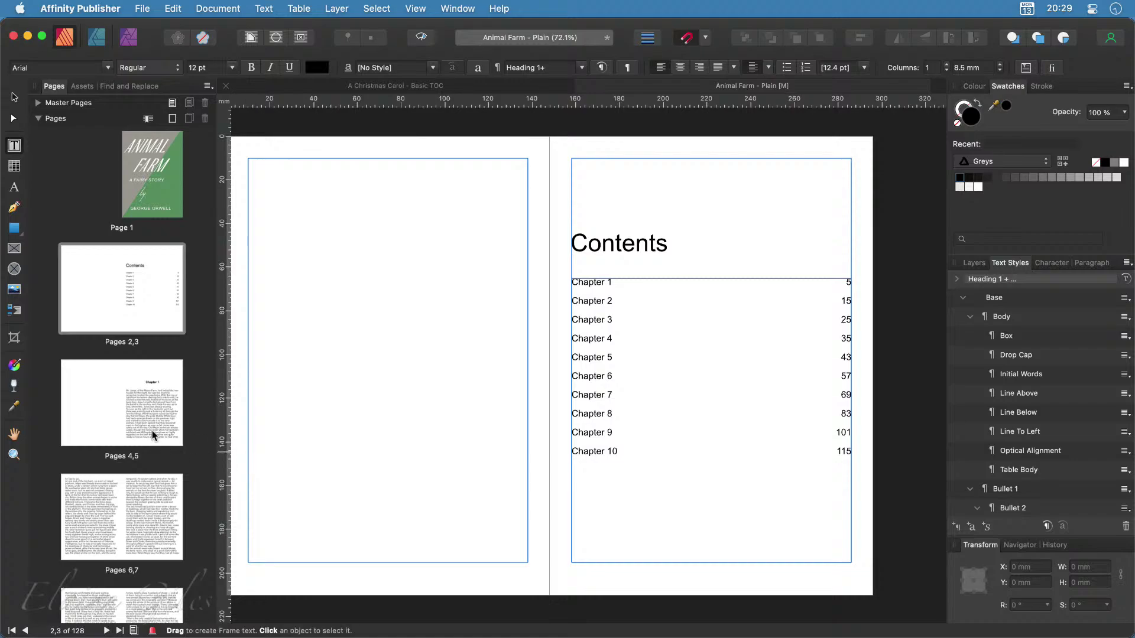
# Check the Chapter 1 opening spread against its contents entry and return to the contents page
pyautogui.click(123, 404)
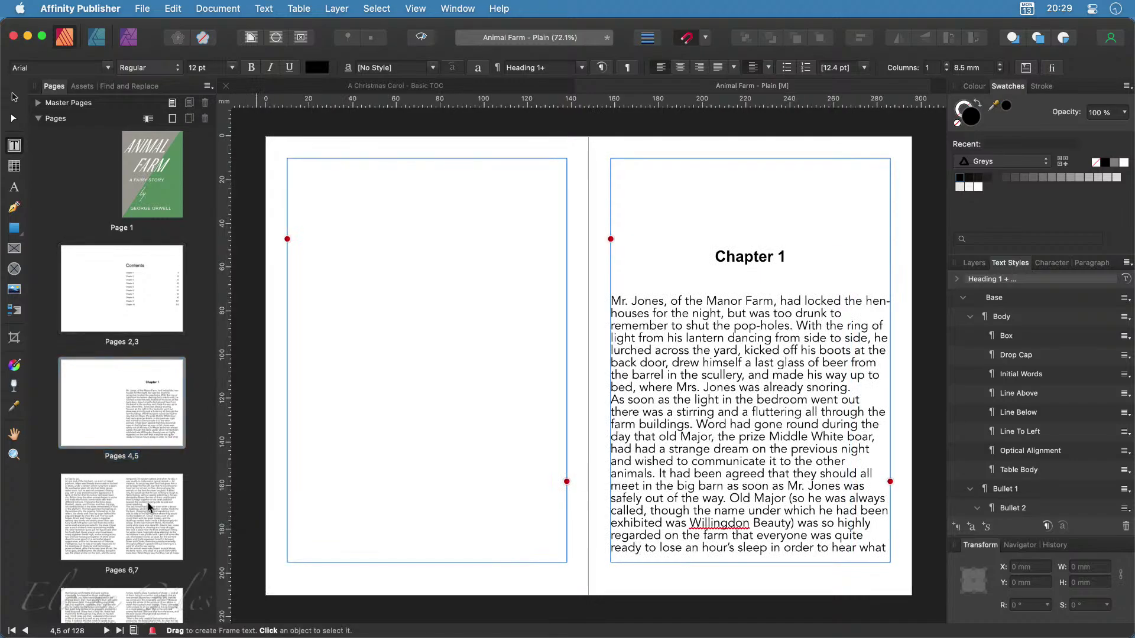
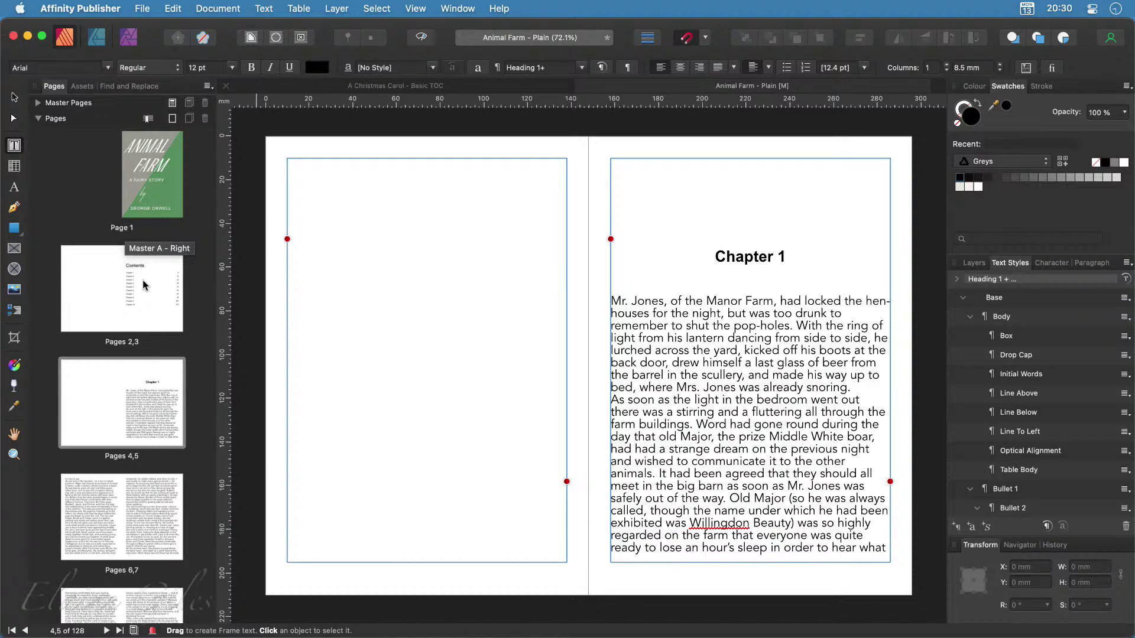
pyautogui.click(150, 300)
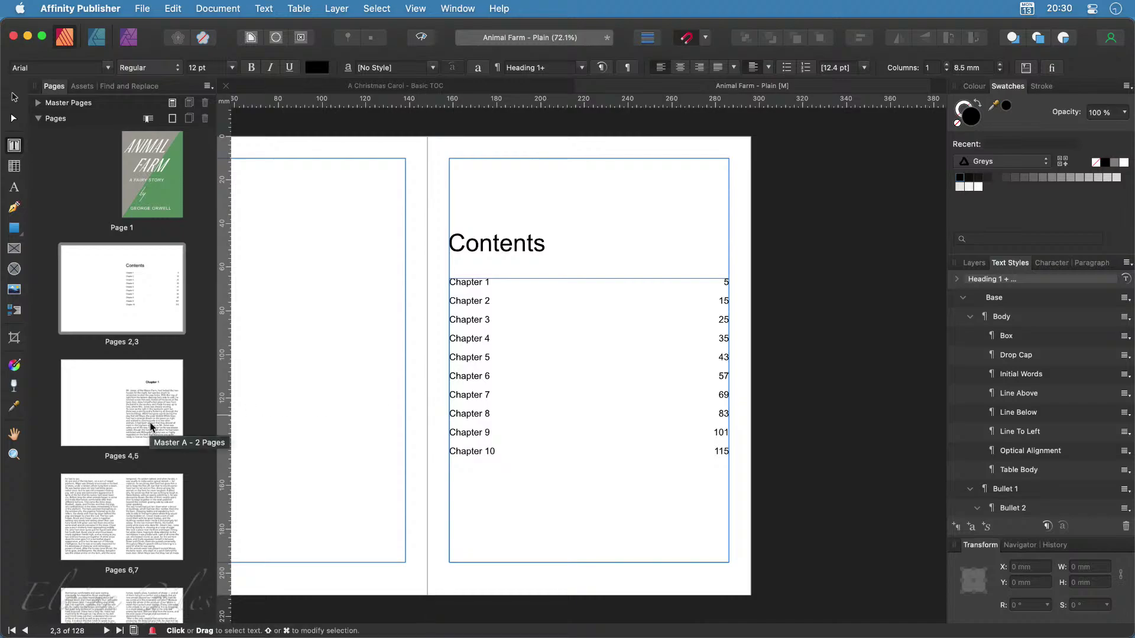
# On Master A, draw a text frame about 17 by 6 mm below the left page's body frame and insert a page number field
pyautogui.click(37, 102)
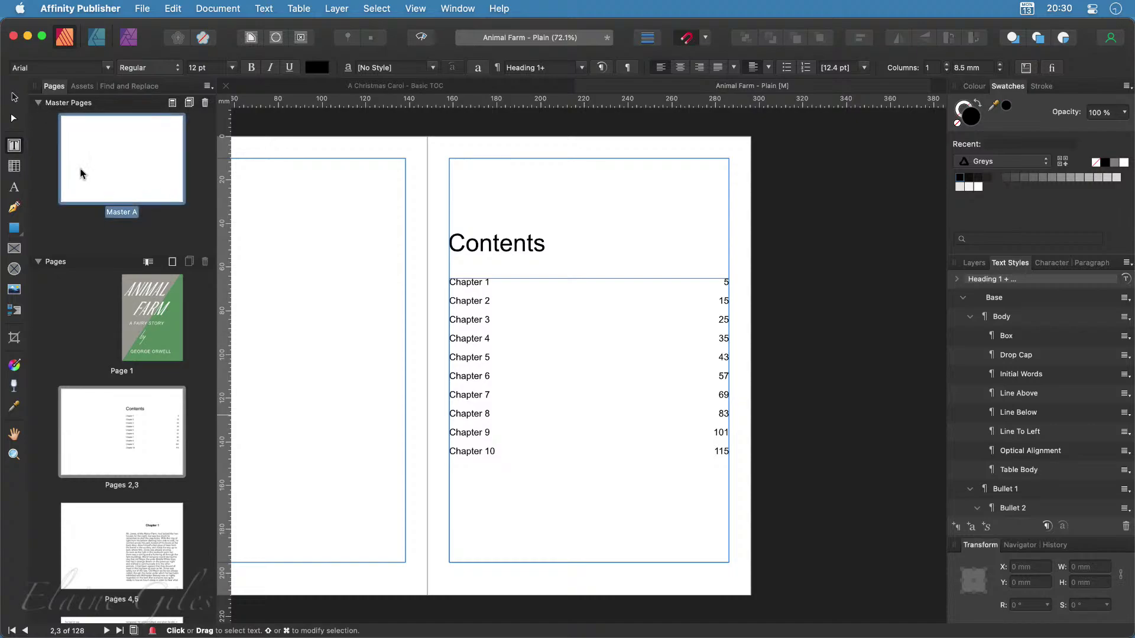
pyautogui.doubleClick(109, 169)
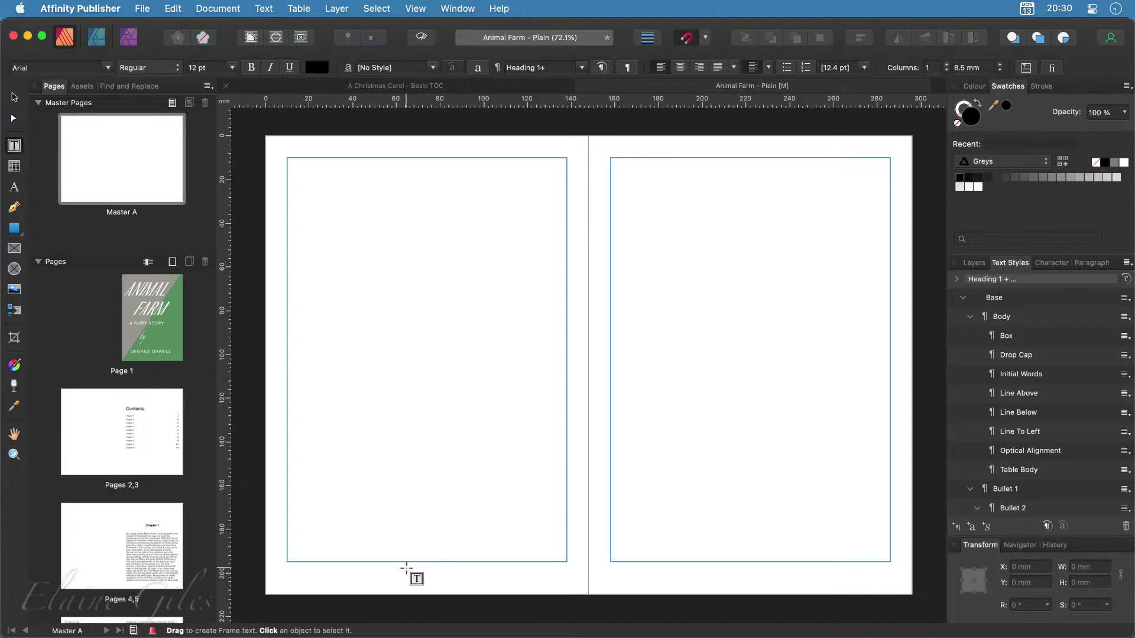
pyautogui.moveTo(408, 571); pyautogui.dragTo(446, 584)
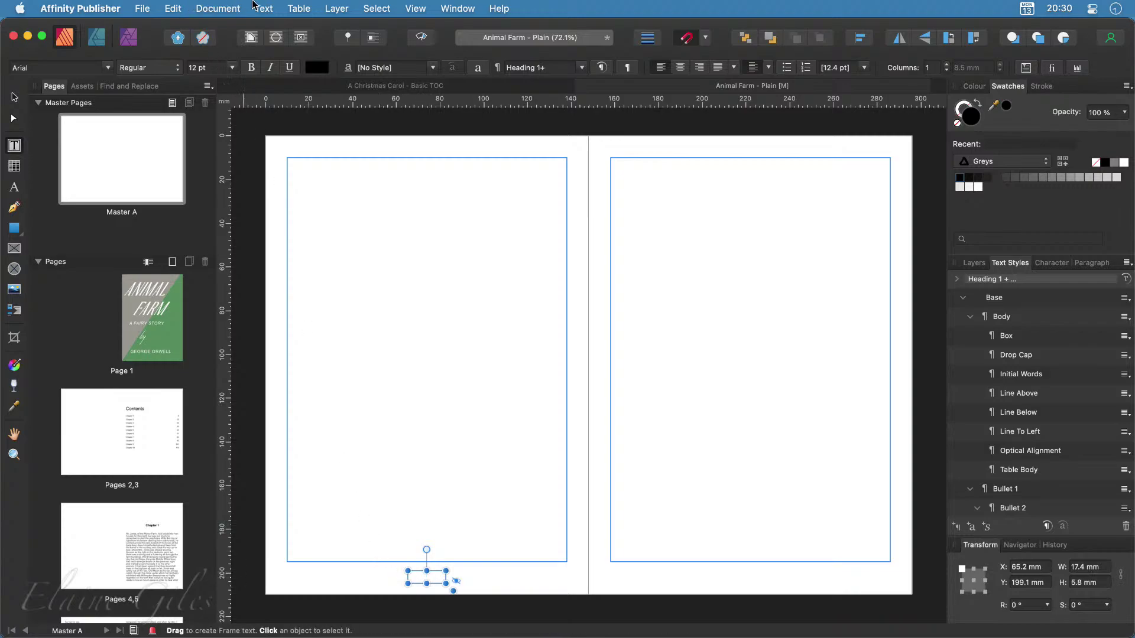
pyautogui.click(263, 9)
pyautogui.moveTo(354, 404)
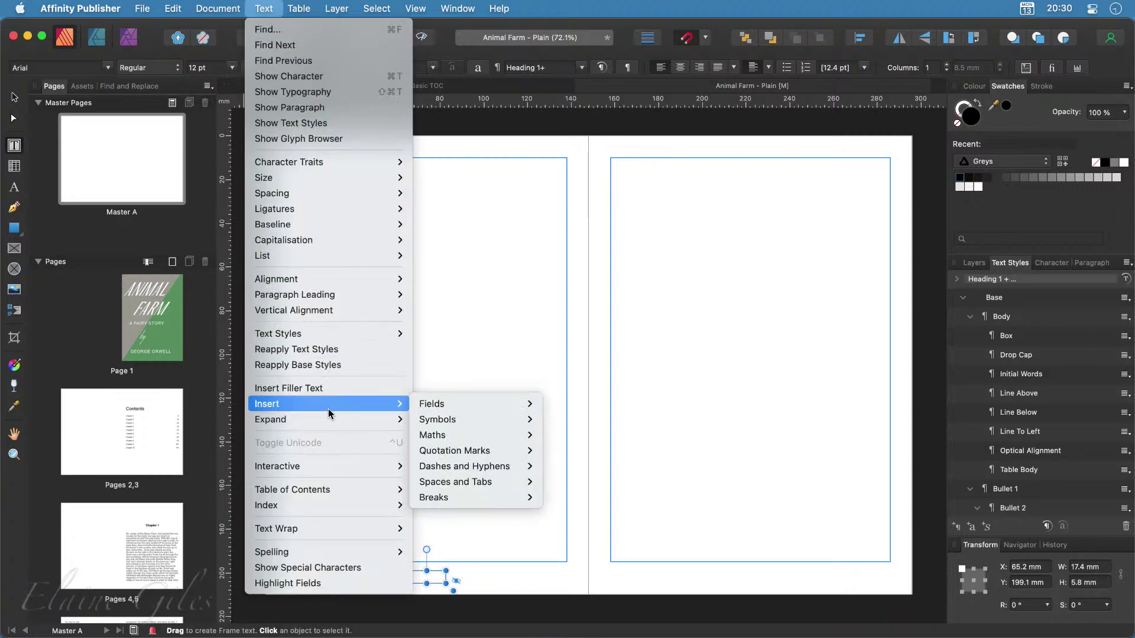
pyautogui.moveTo(464, 410)
pyautogui.click(576, 403)
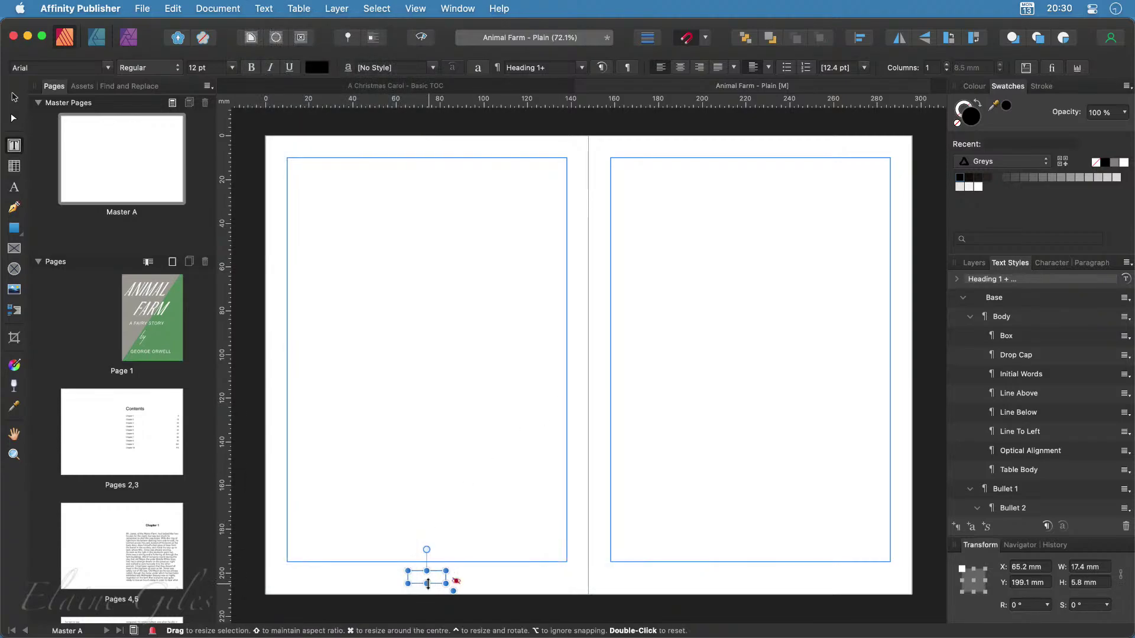
# Resize the left page's page number frame to about 13 mm wide and 11 mm high
pyautogui.click(428, 593)
pyautogui.click(426, 583)
pyautogui.moveTo(426, 583); pyautogui.dragTo(554, 583)
pyautogui.click(444, 585)
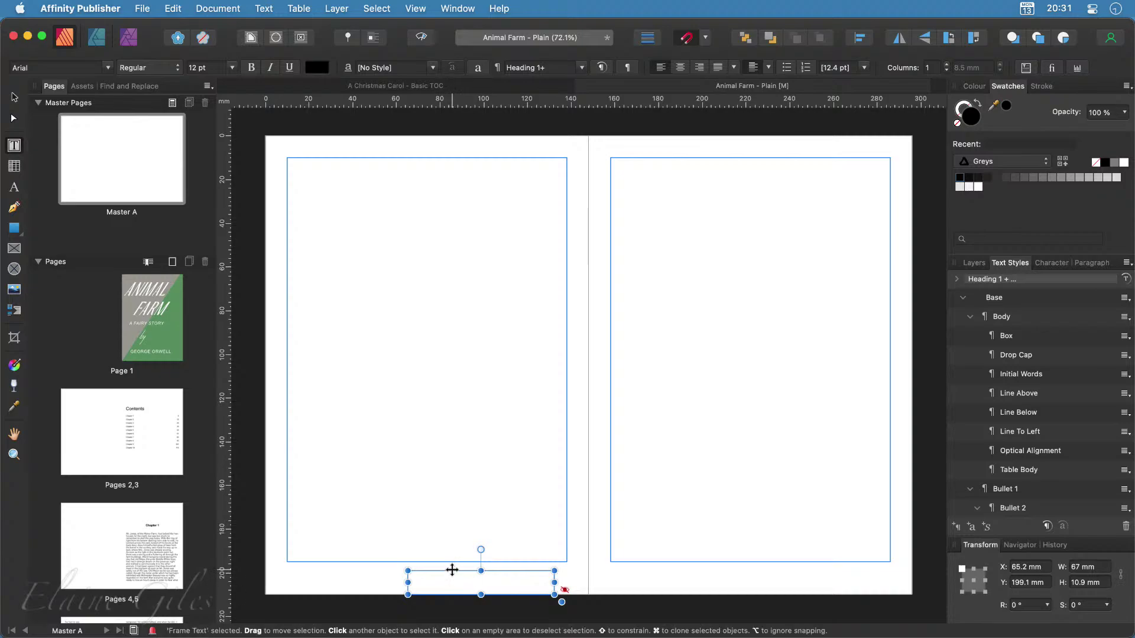
pyautogui.click(452, 571)
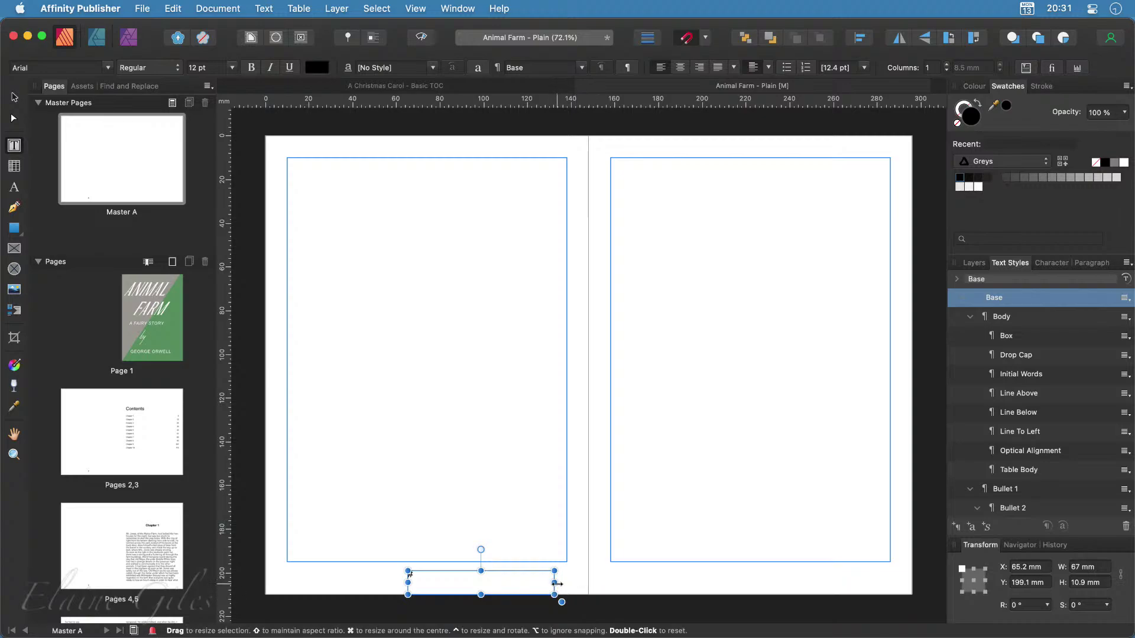
pyautogui.moveTo(555, 583); pyautogui.dragTo(437, 584)
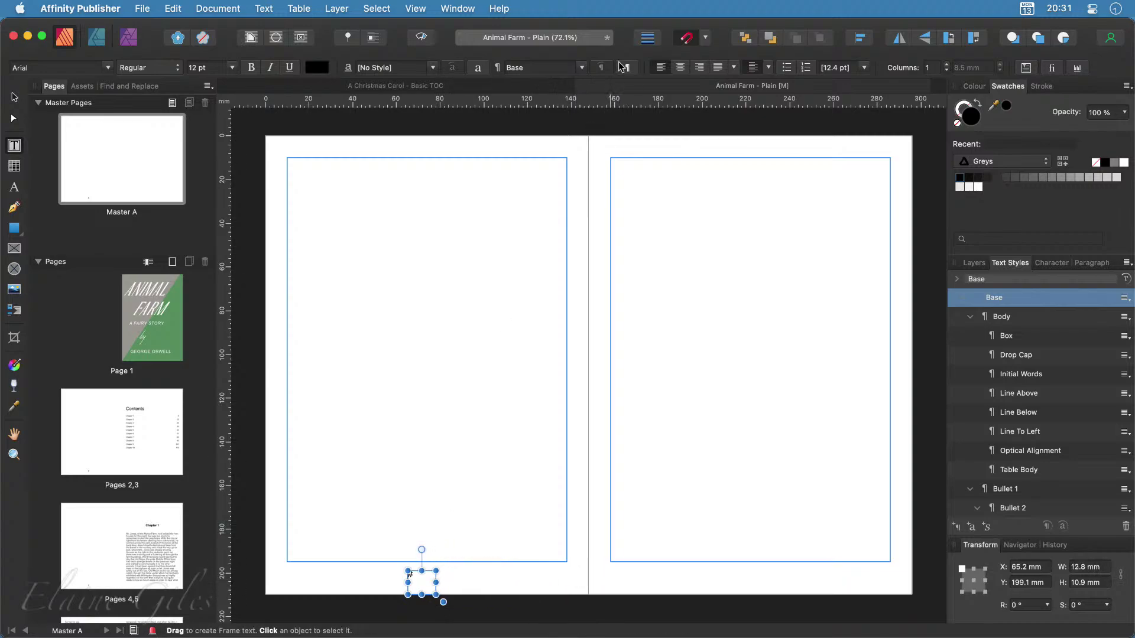
# Centre the page number text and move its frame to about X 67.6 mm, Y 201.6 mm, centred below the body frame
pyautogui.click(681, 68)
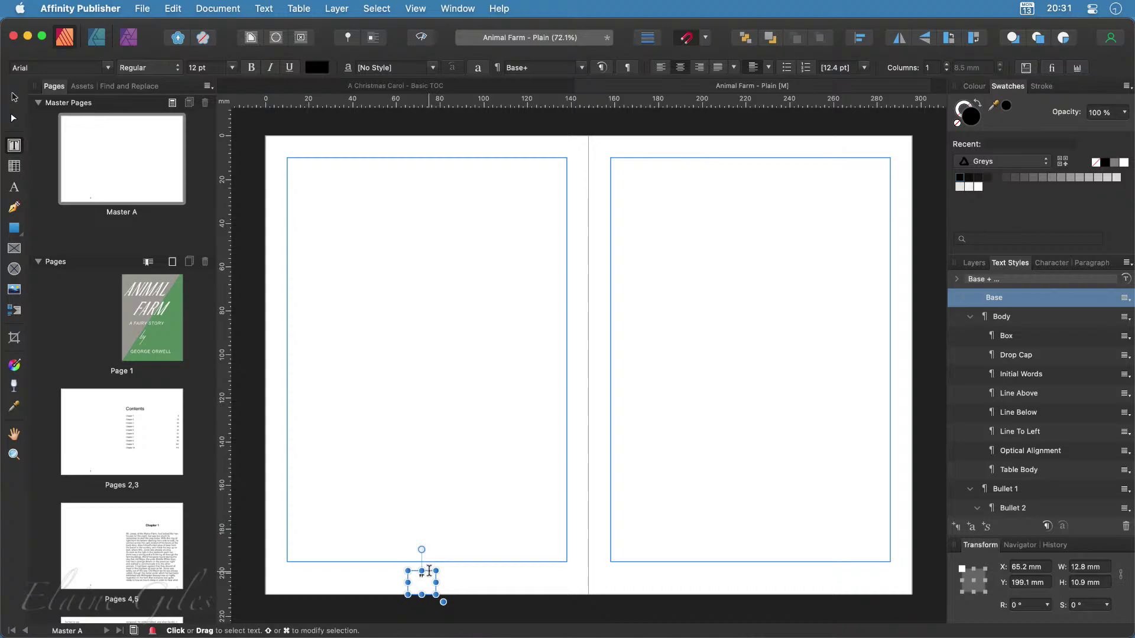
pyautogui.moveTo(429, 573); pyautogui.dragTo(434, 583)
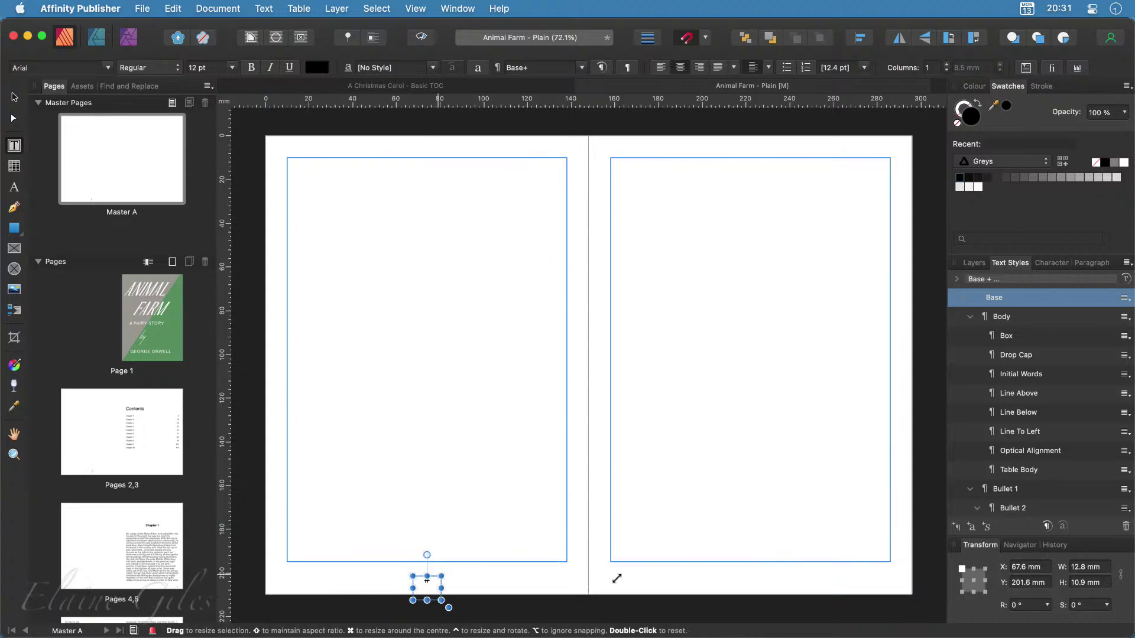
pyautogui.click(792, 561)
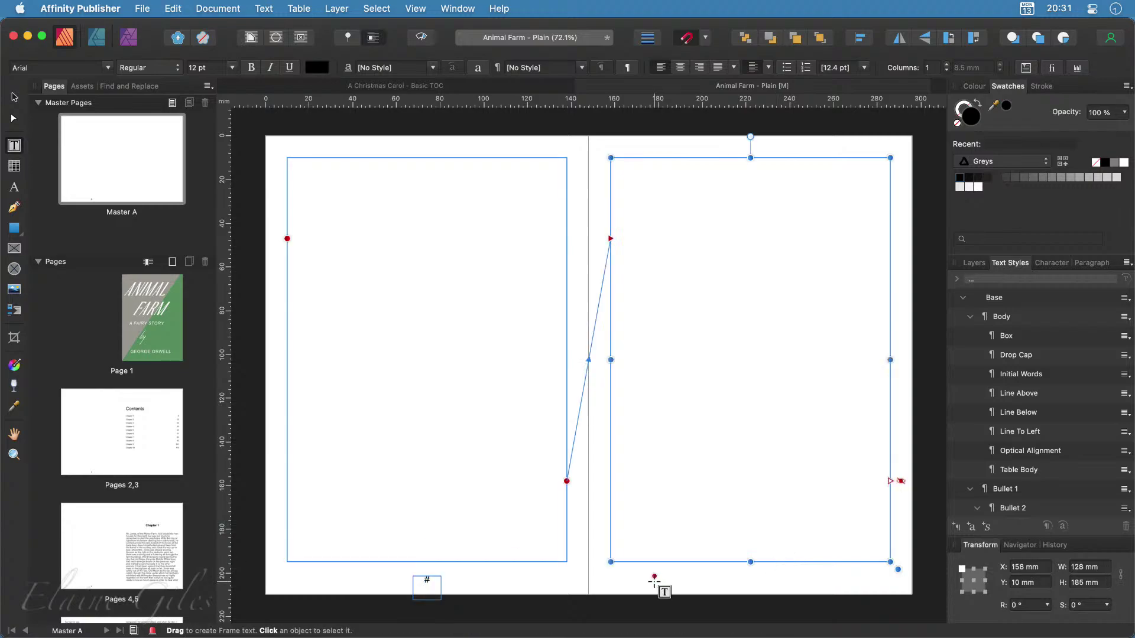
pyautogui.press('cmd+v')
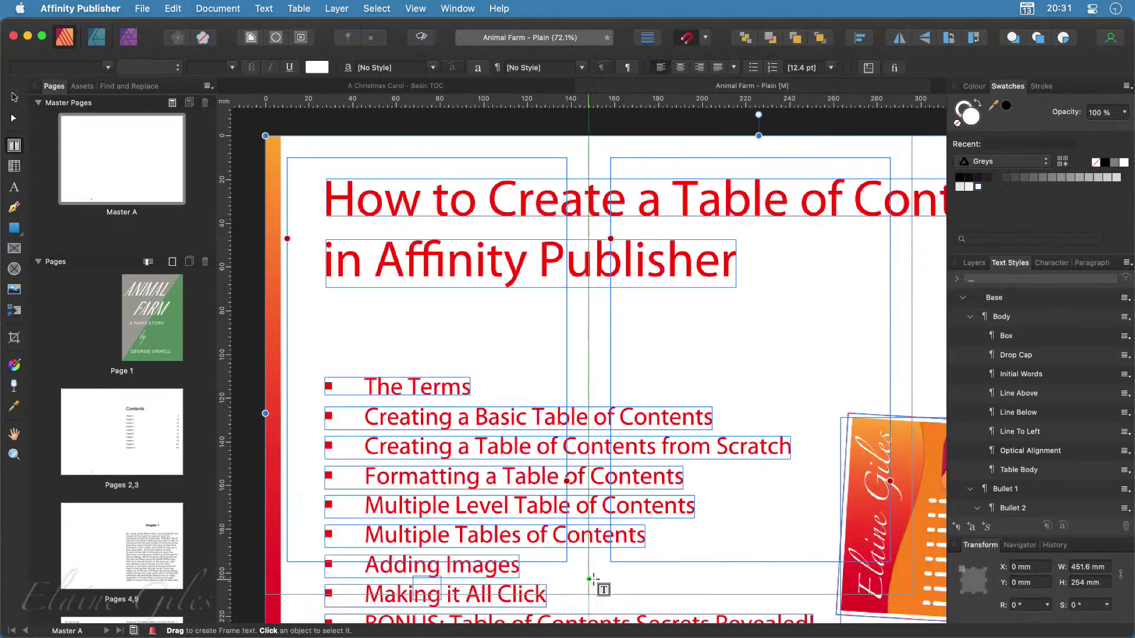
pyautogui.press('cmd+z')
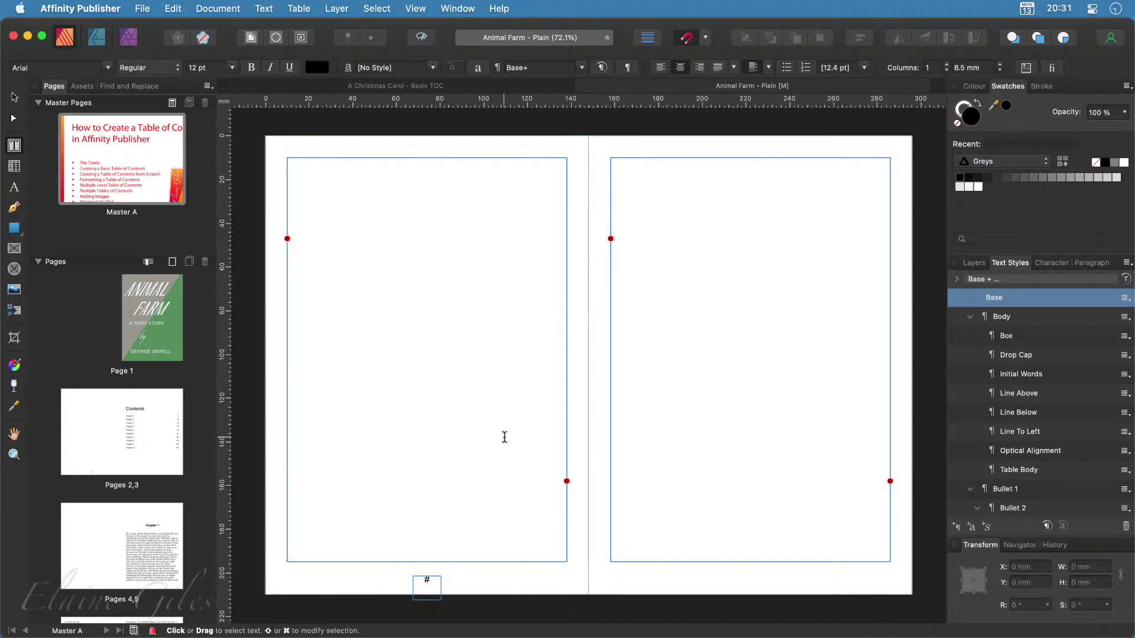
# Duplicate the page number frame onto Master A's right page, centred beneath its body frame at about X 215.6 mm, and deselect it
pyautogui.keyDown('super'); pyautogui.click(436, 575); pyautogui.keyUp('super')
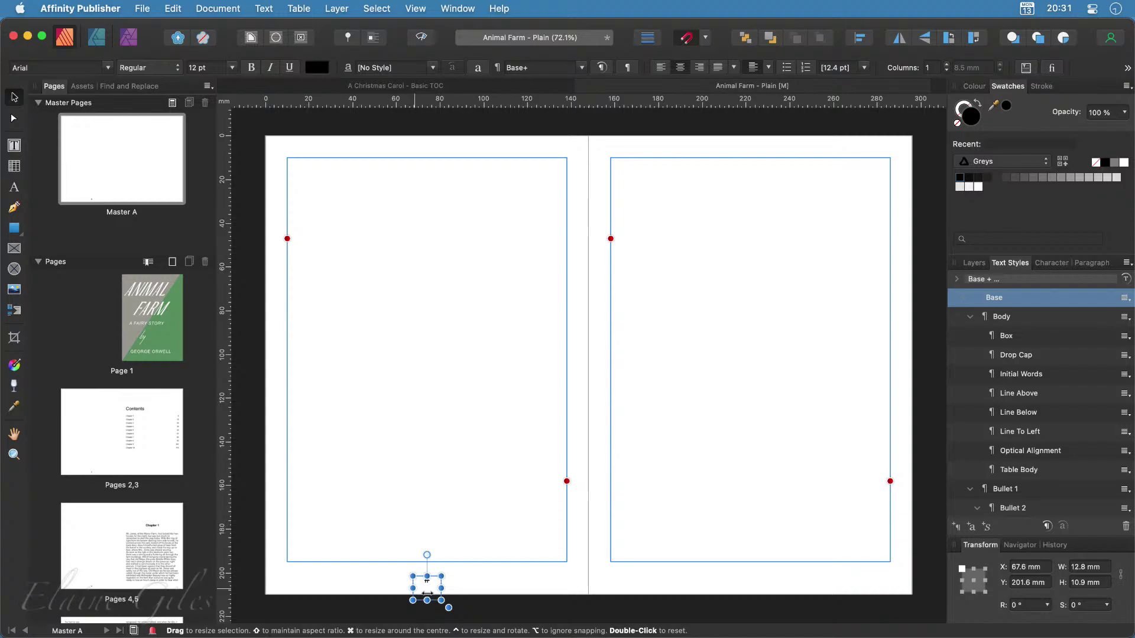
pyautogui.moveTo(426, 578); pyautogui.dragTo(748, 592)
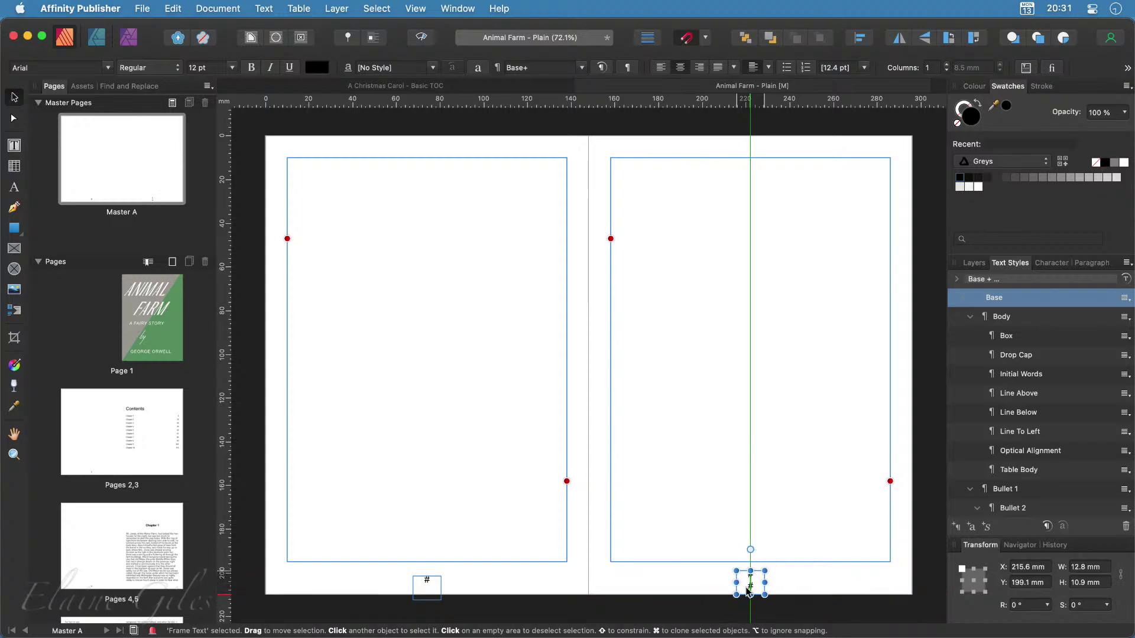
pyautogui.moveTo(748, 592); pyautogui.dragTo(749, 604)
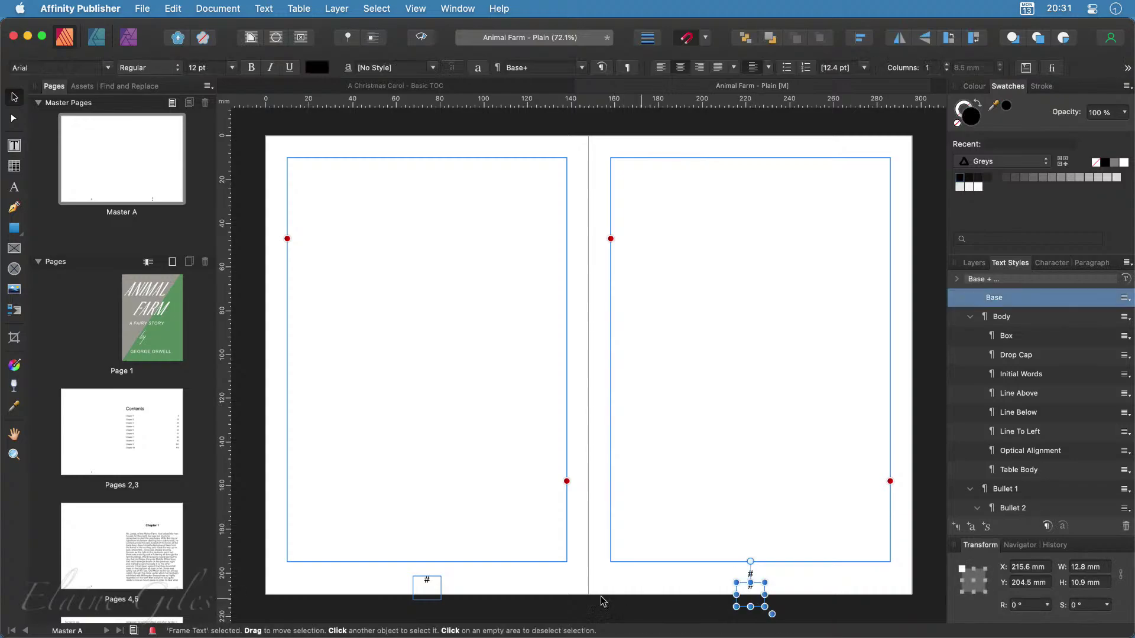
pyautogui.click(503, 594)
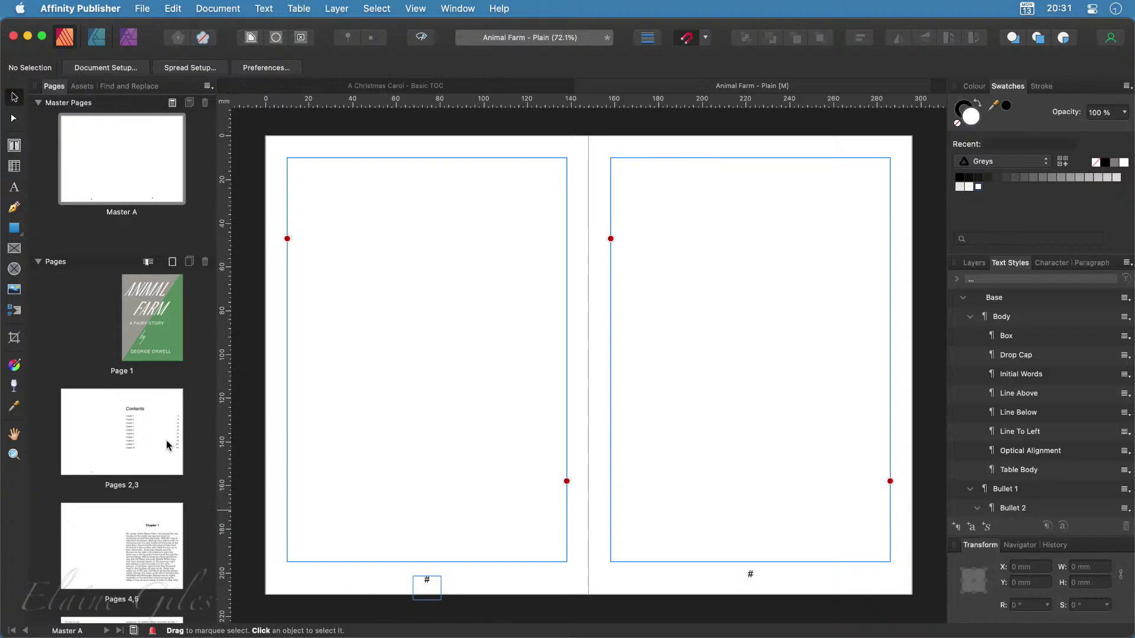
# On Master A, duplicate the left page number frame onto the right page at about X 215.6 mm, Y 201.6 mm, and check it on pages 2 to 5
pyautogui.click(120, 566)
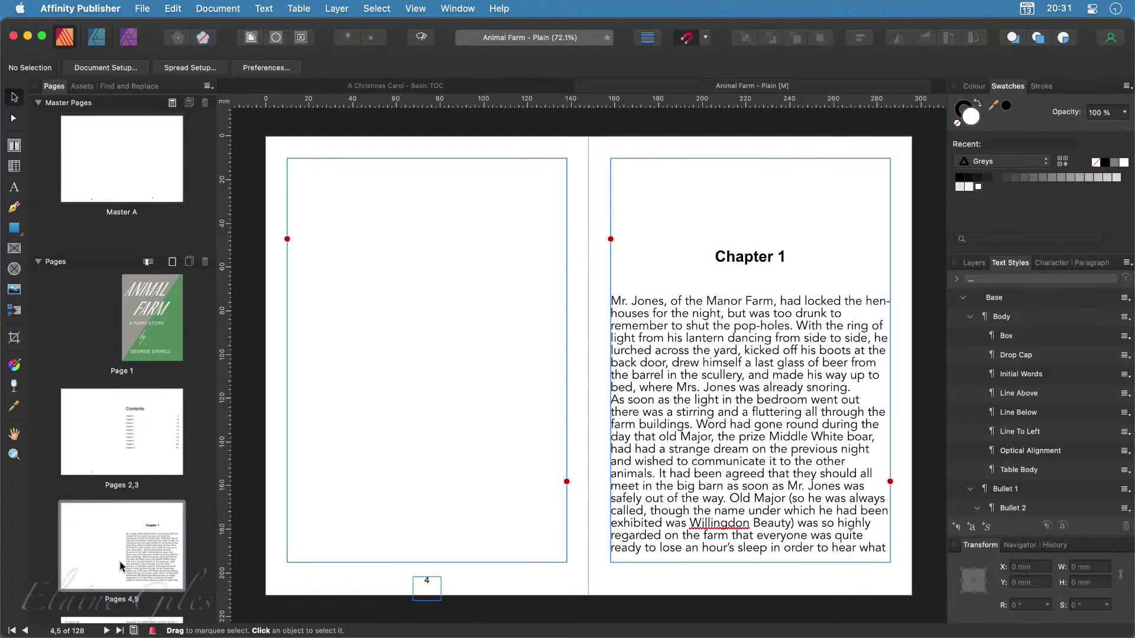
pyautogui.click(131, 173)
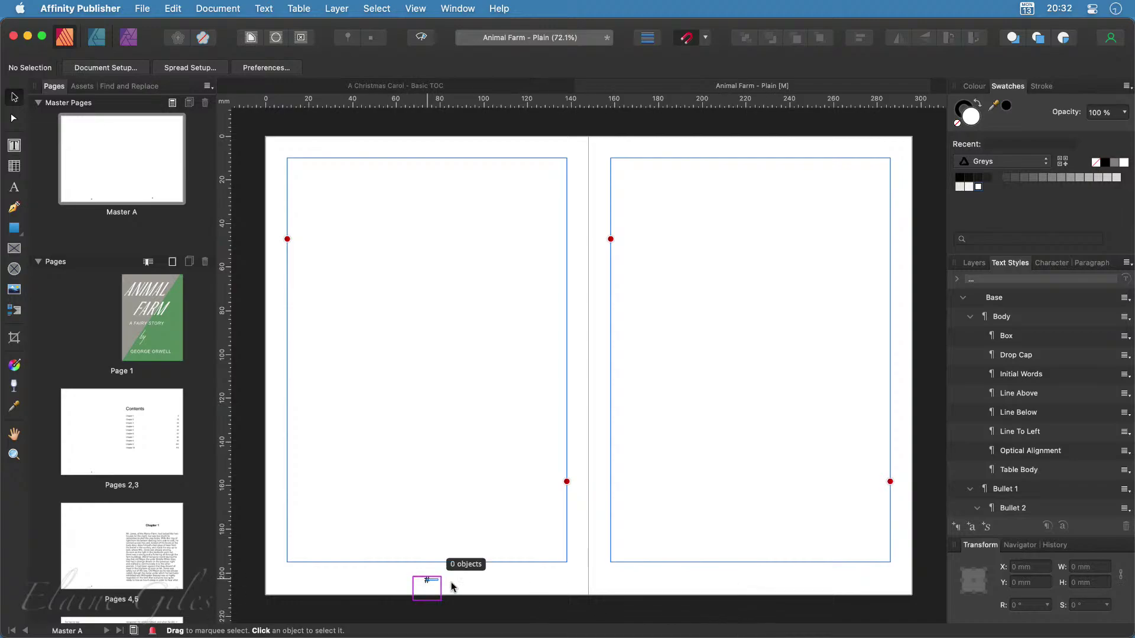
pyautogui.click(426, 578)
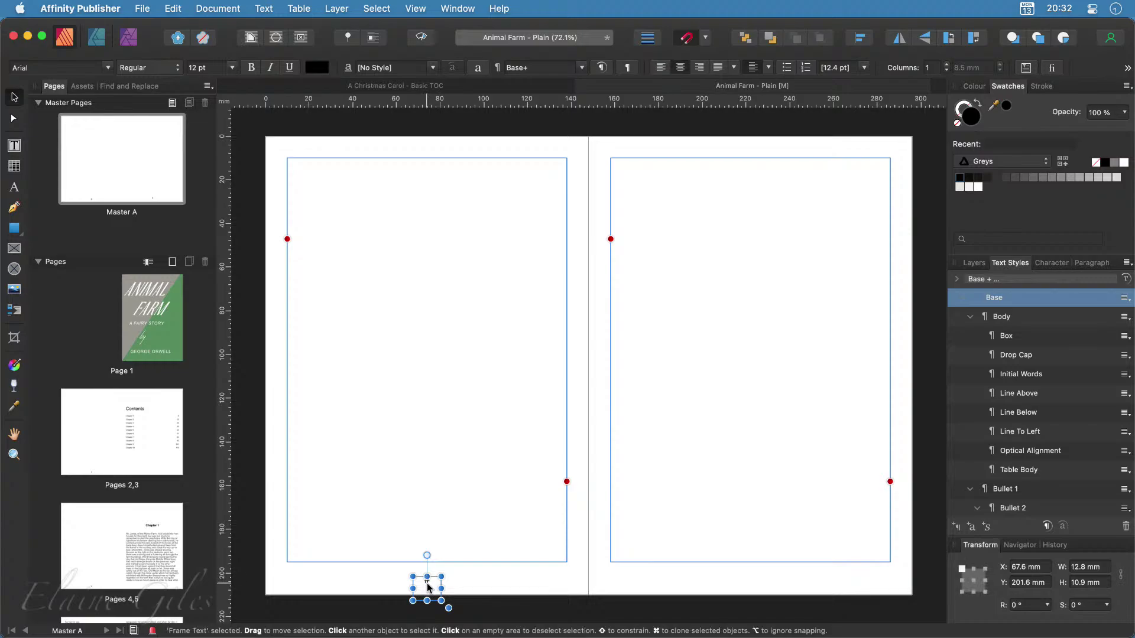
pyautogui.moveTo(426, 584); pyautogui.dragTo(751, 586)
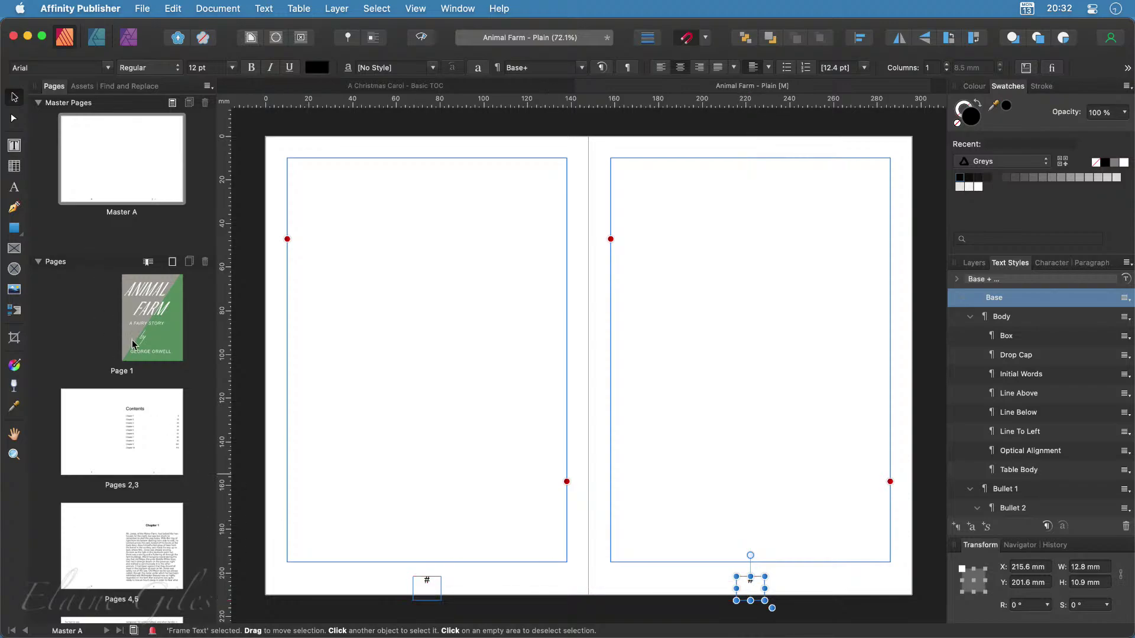
pyautogui.doubleClick(111, 454)
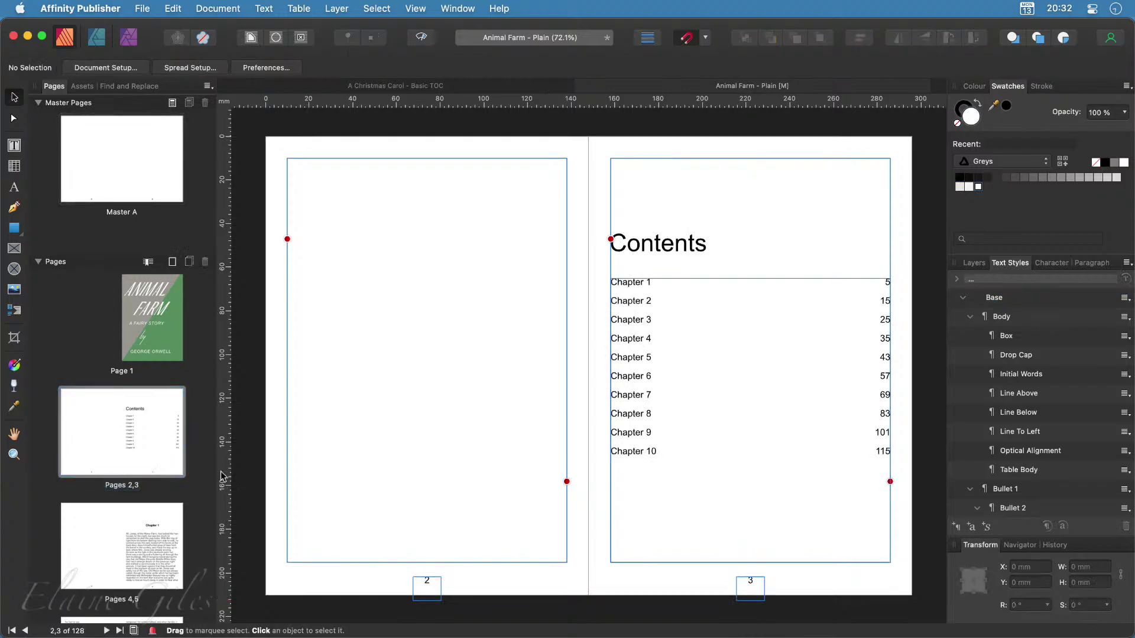
pyautogui.doubleClick(124, 552)
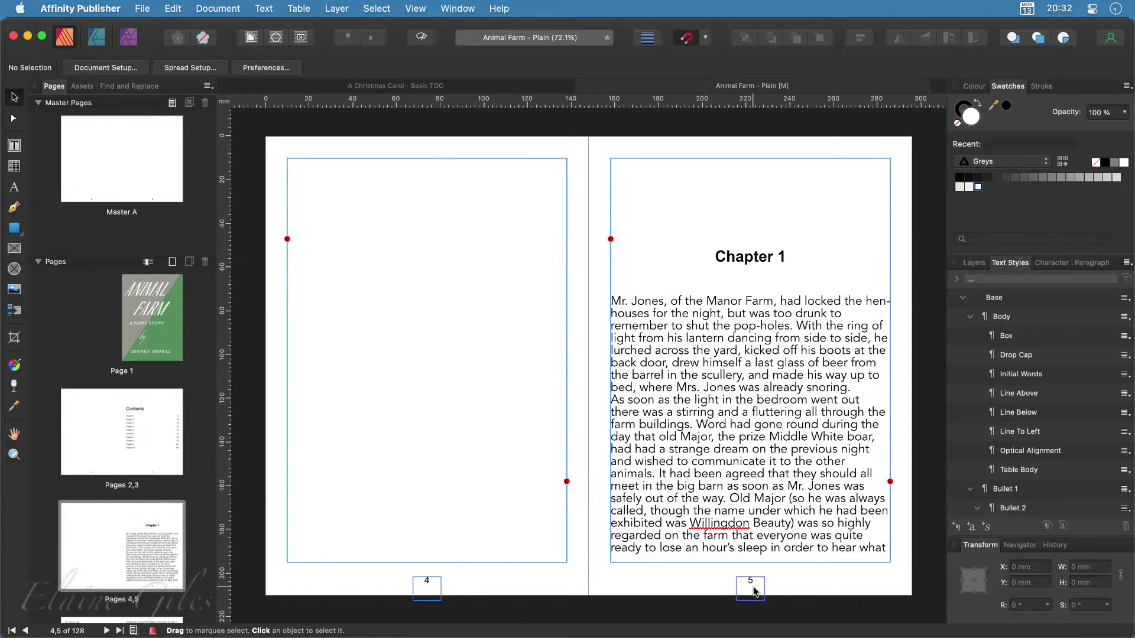
# Add a document section that starts on page 5 and restarts its page numbering at 1
pyautogui.click(174, 8)
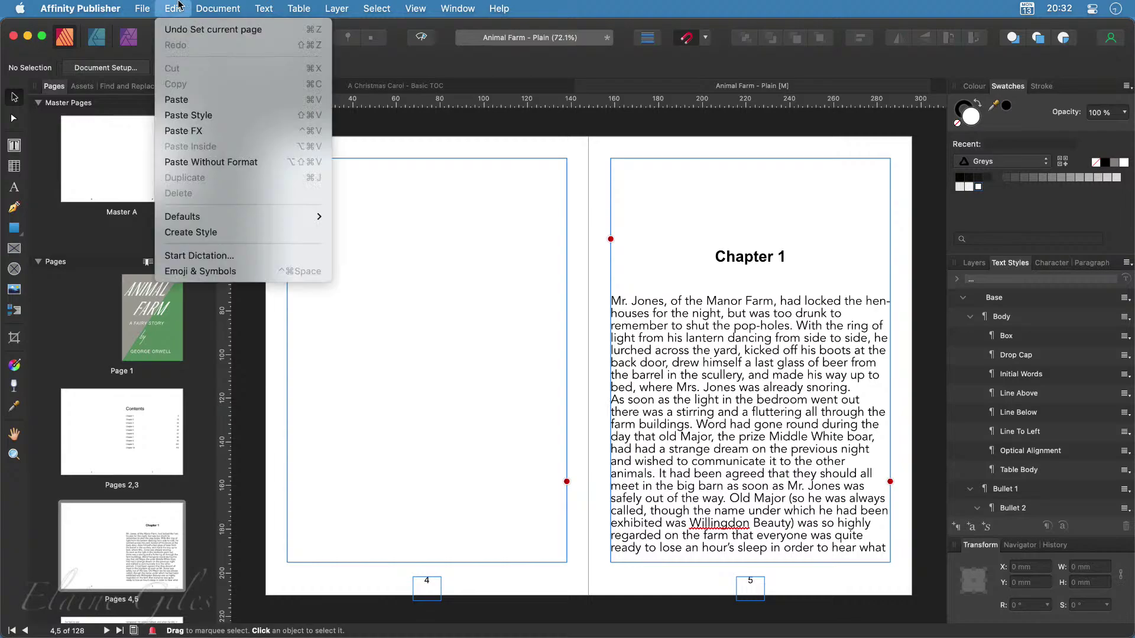
pyautogui.moveTo(197, 6)
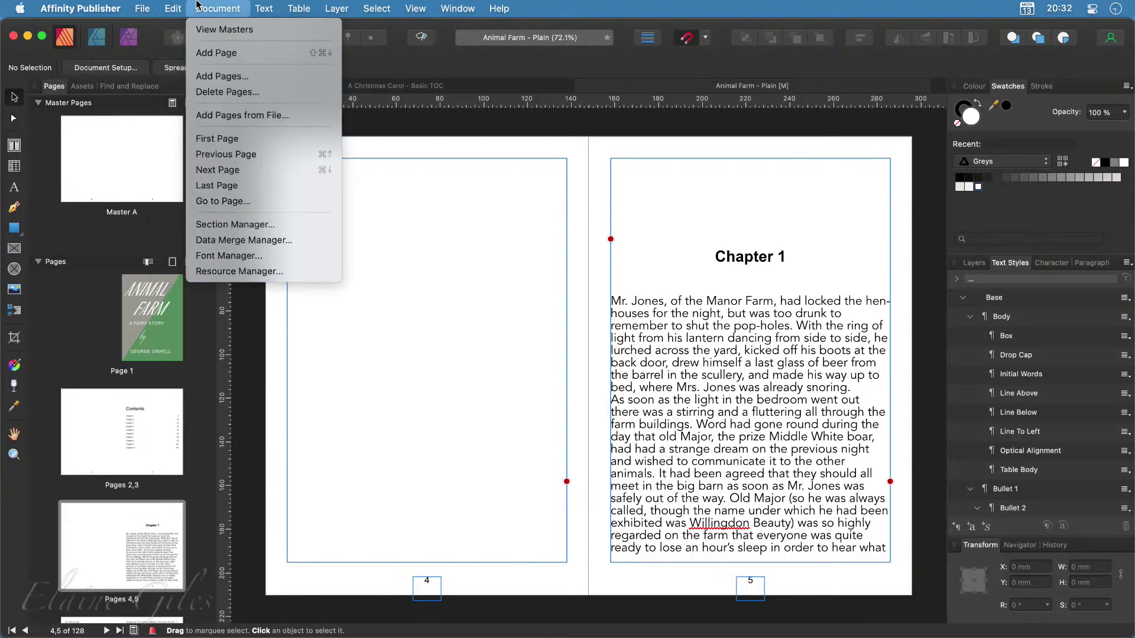
pyautogui.click(237, 224)
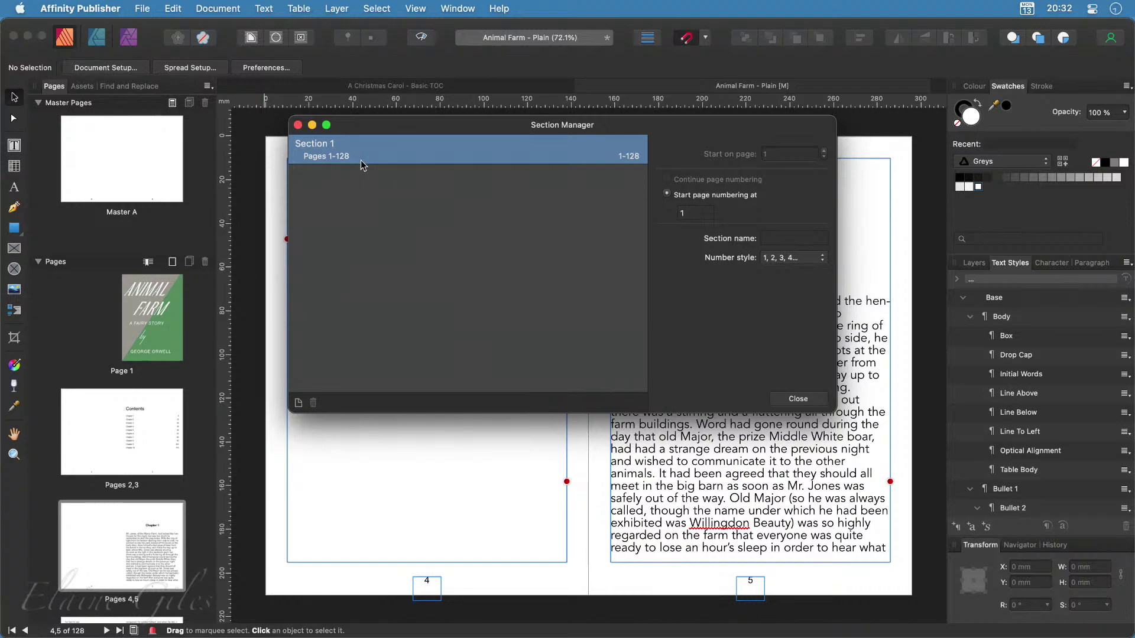
pyautogui.click(299, 402)
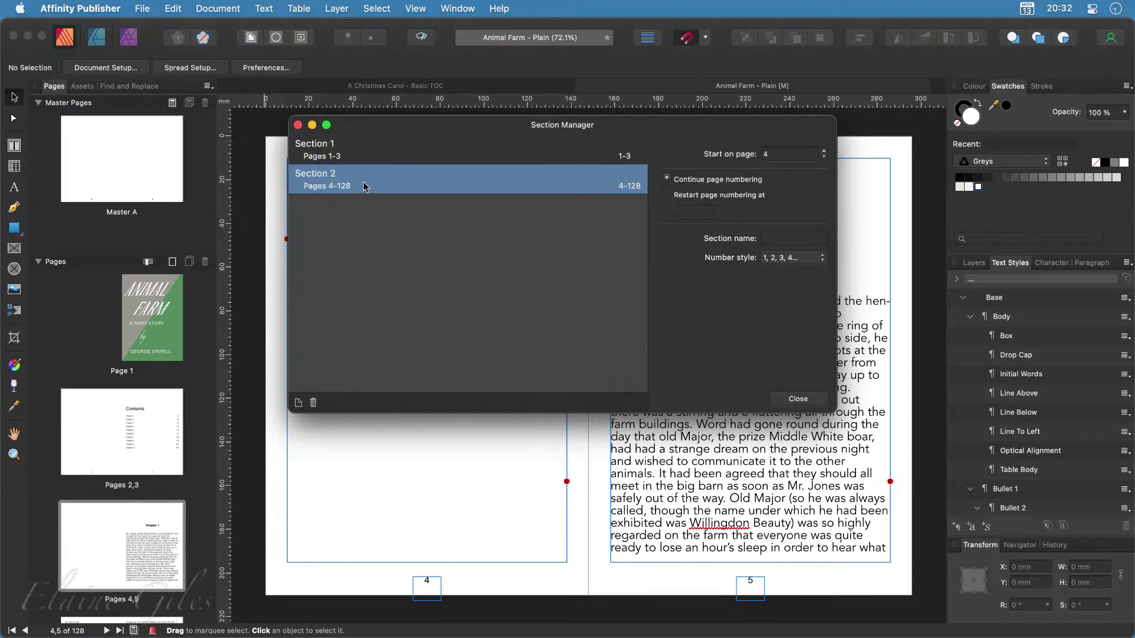
pyautogui.click(824, 151)
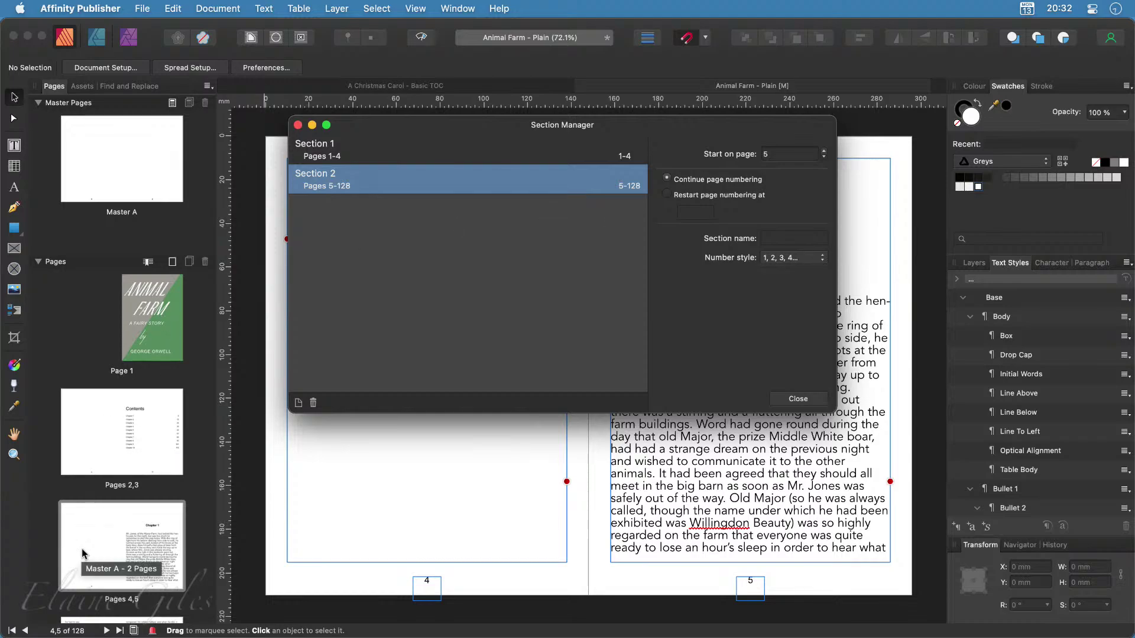
pyautogui.click(667, 195)
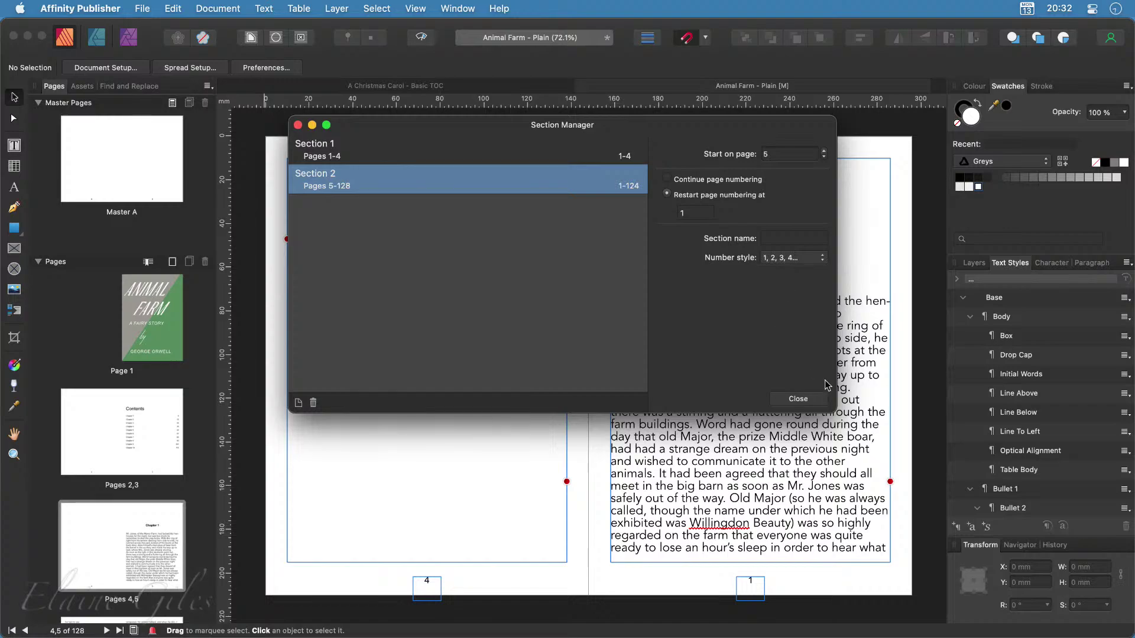
pyautogui.click(798, 399)
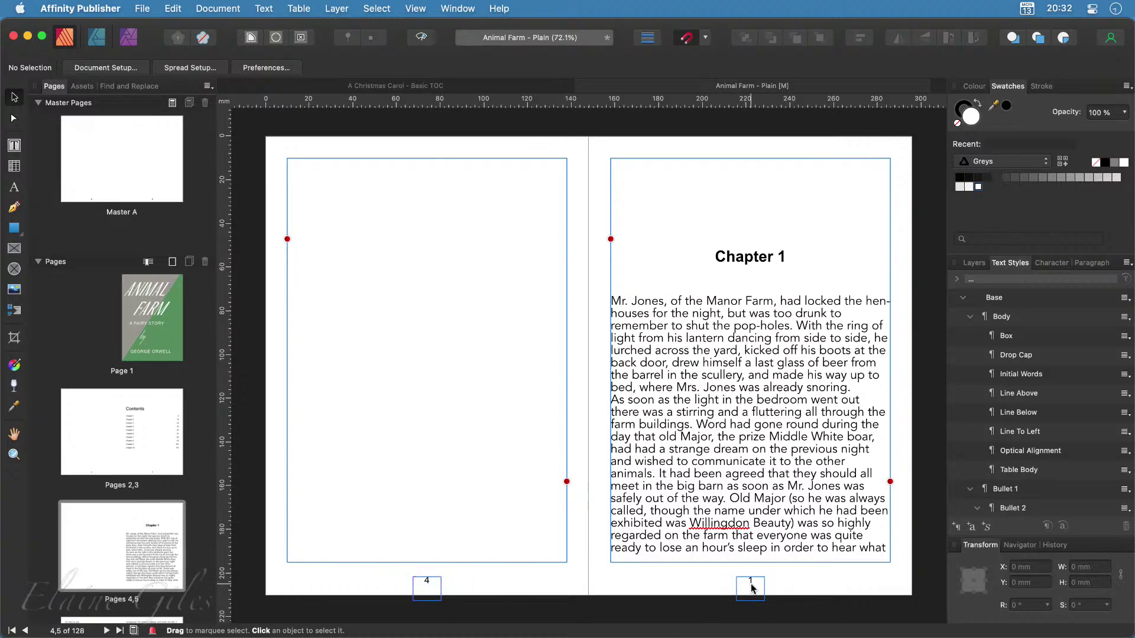
pyautogui.scroll(-15, 751, 588)
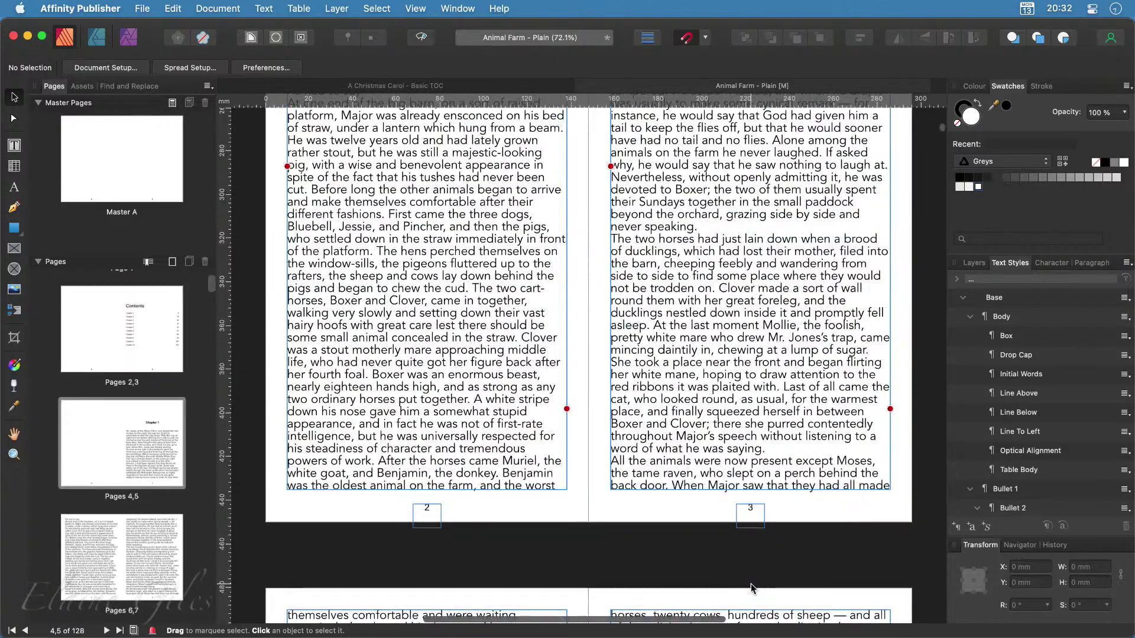
pyautogui.scroll(15, 751, 588)
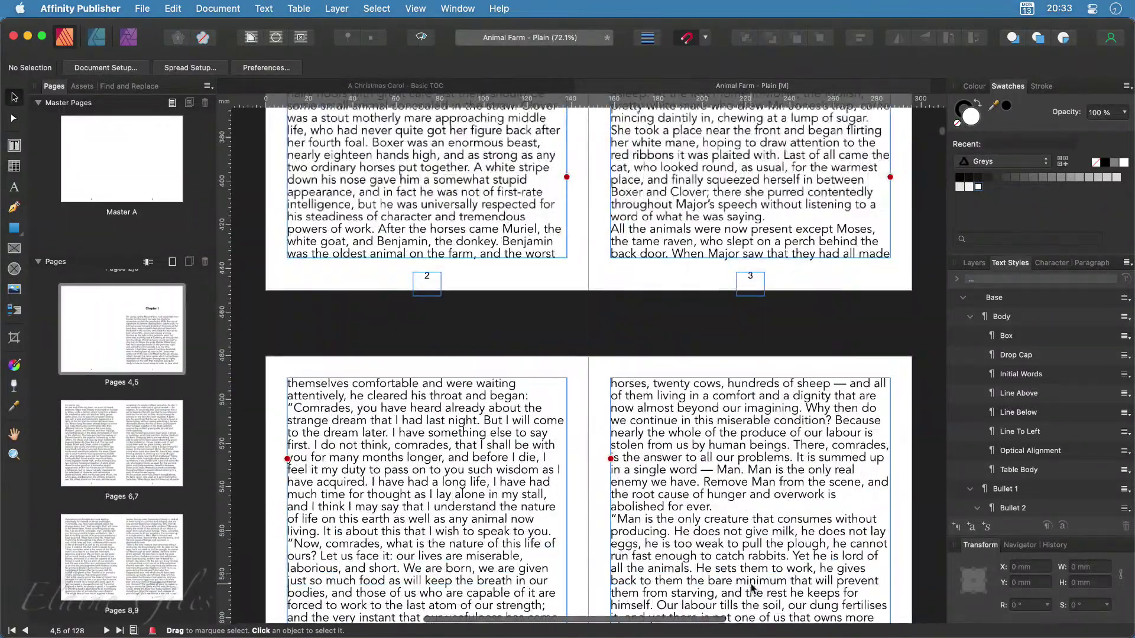
pyautogui.scroll(5, 142, 415)
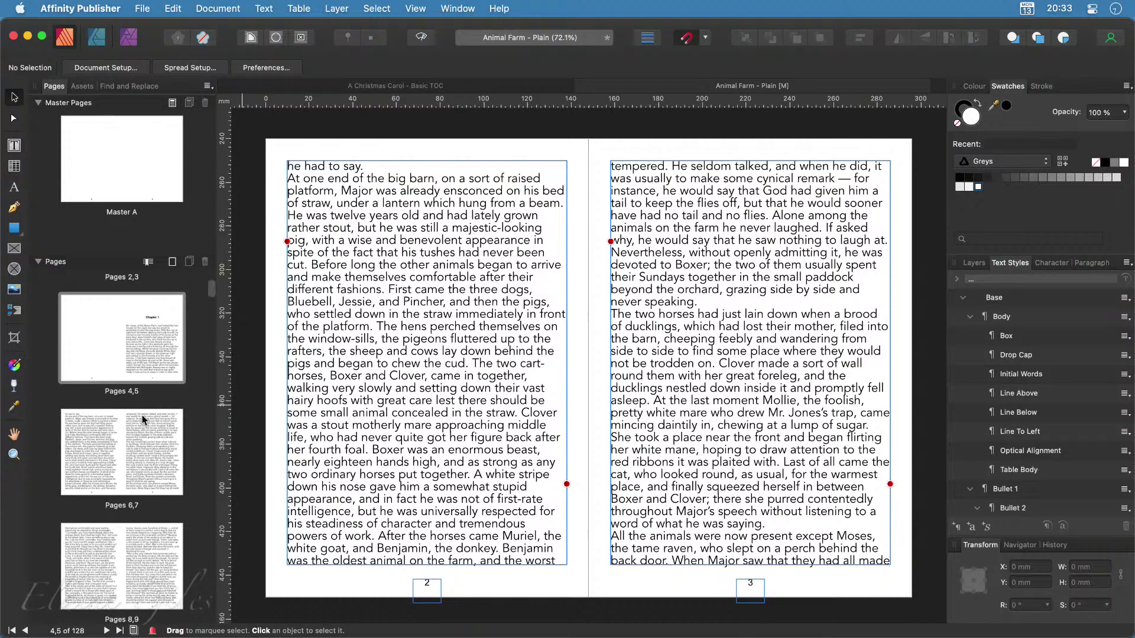
# Update the table of contents on the Contents page to match the new section's page numbering, and deselect it
pyautogui.doubleClick(142, 415)
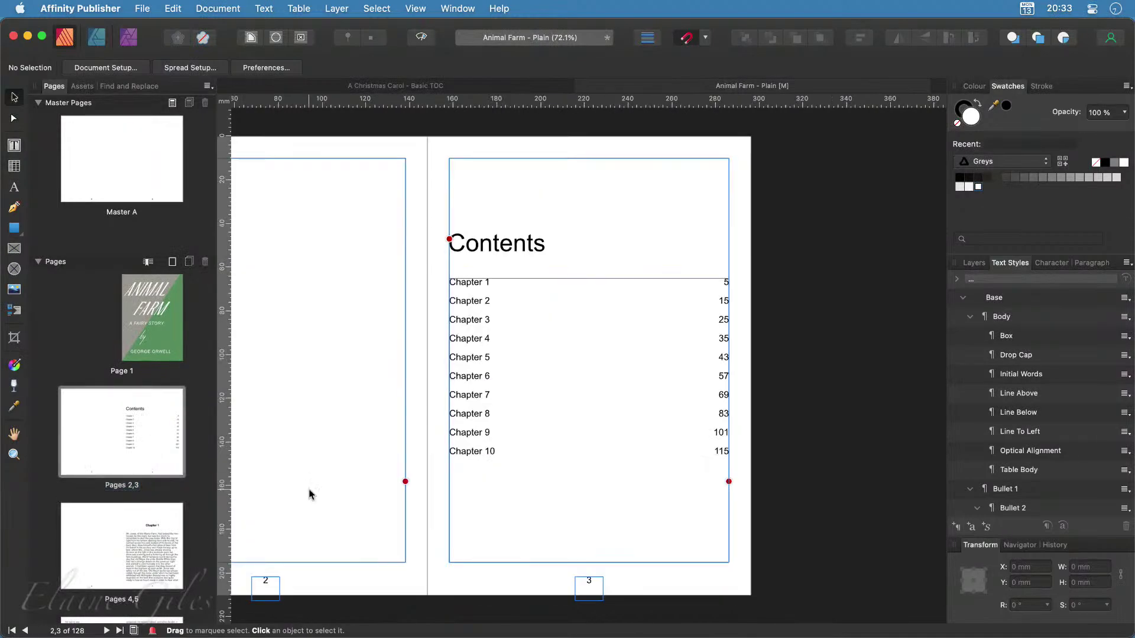
pyautogui.doubleClick(573, 408)
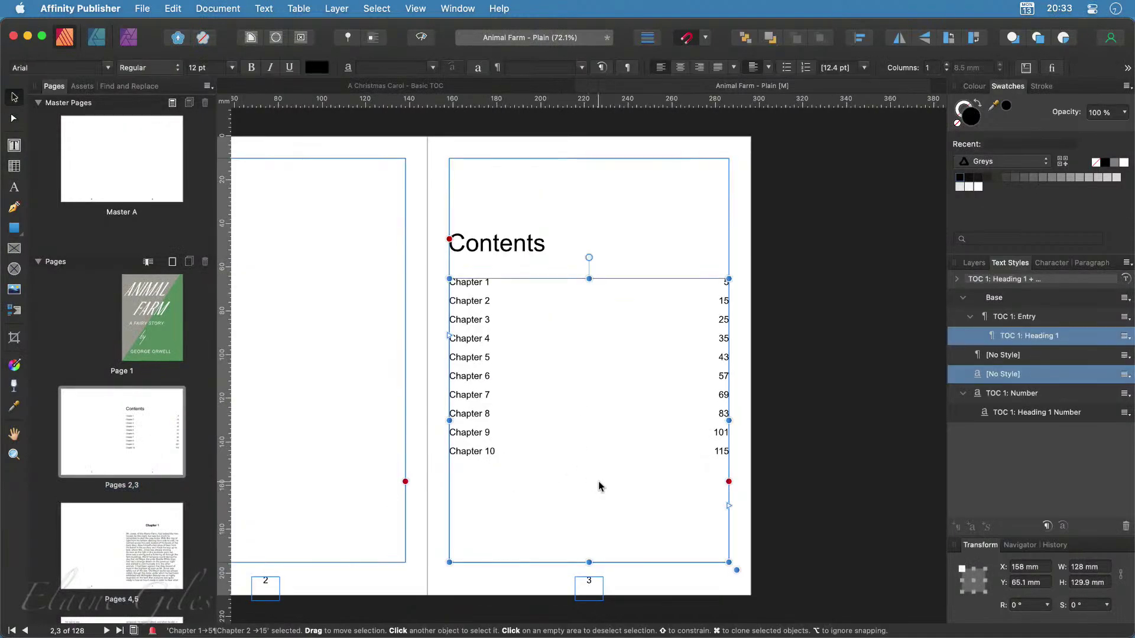
pyautogui.click(493, 357)
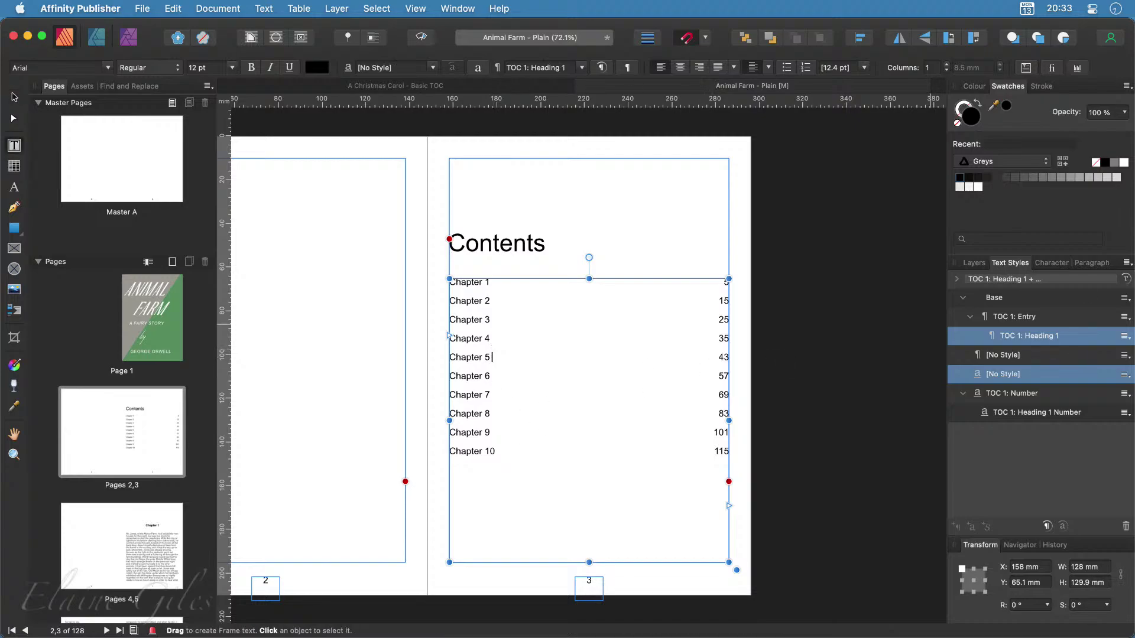
pyautogui.moveTo(1134, 244)
pyautogui.mouseDown()
pyautogui.moveTo(830, 179)
pyautogui.moveTo(830, 138)
pyautogui.moveTo(884, 128)
pyautogui.mouseUp()
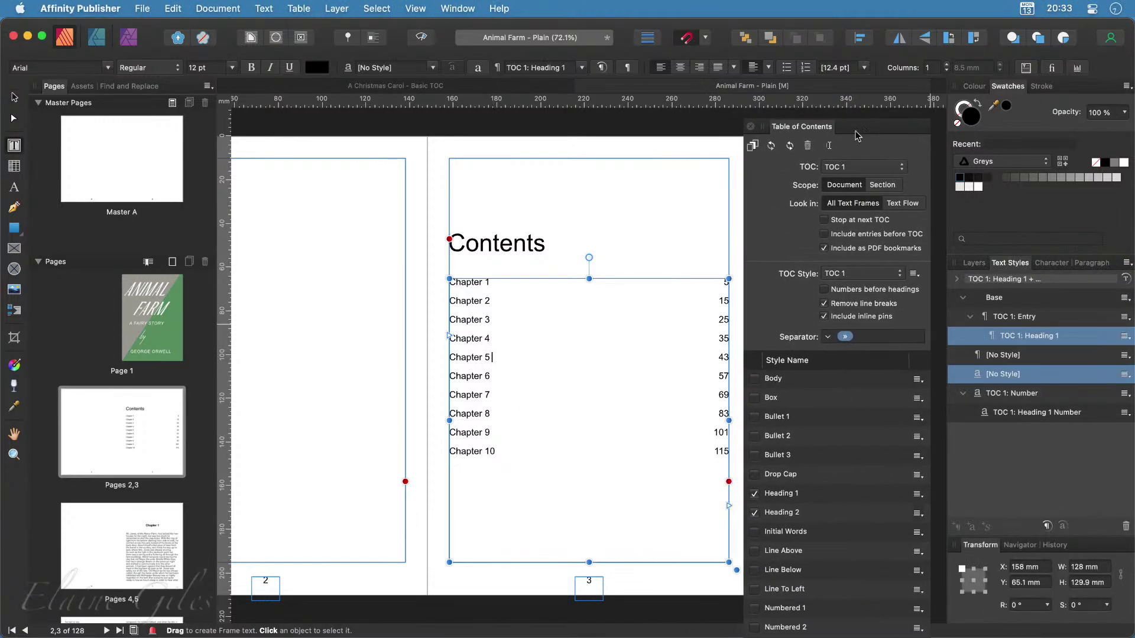
pyautogui.click(772, 149)
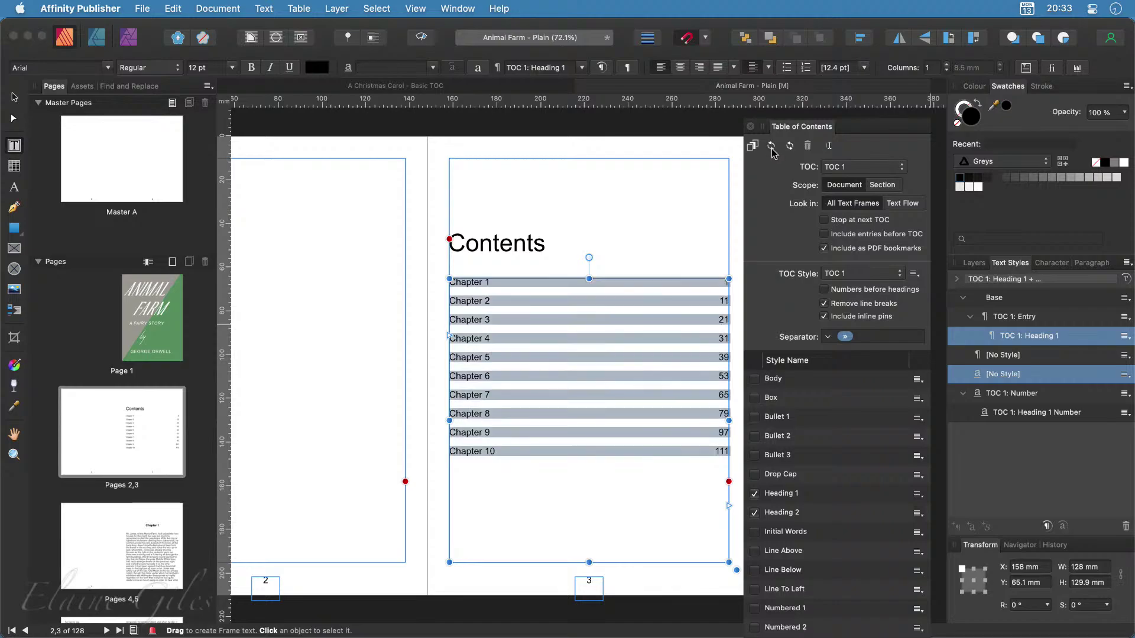
pyautogui.click(739, 469)
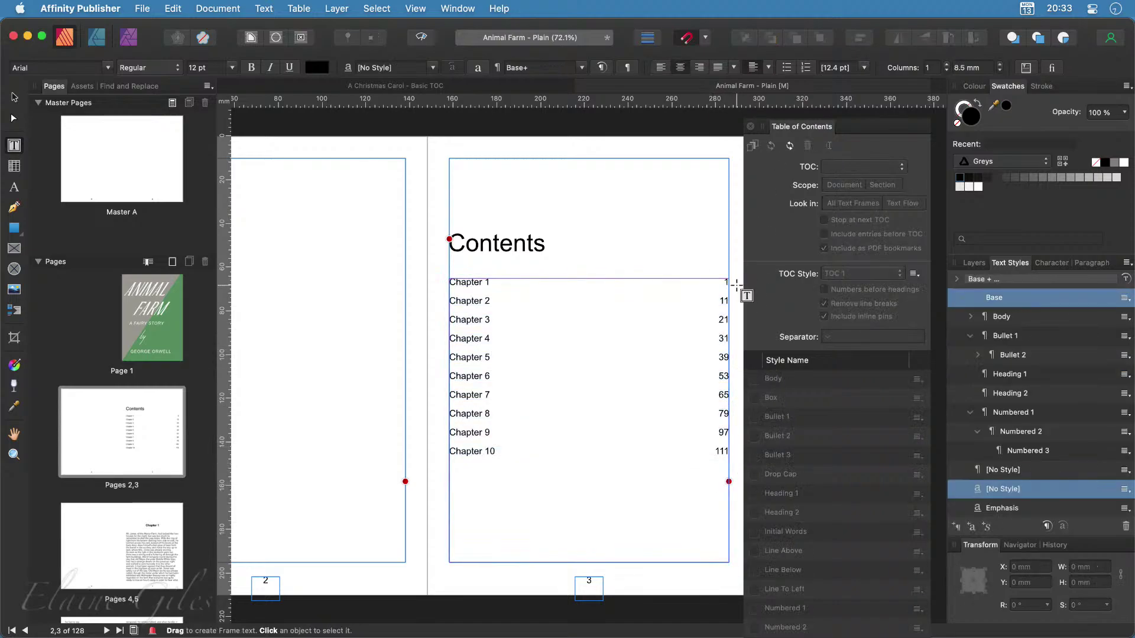
pyautogui.click(16, 98)
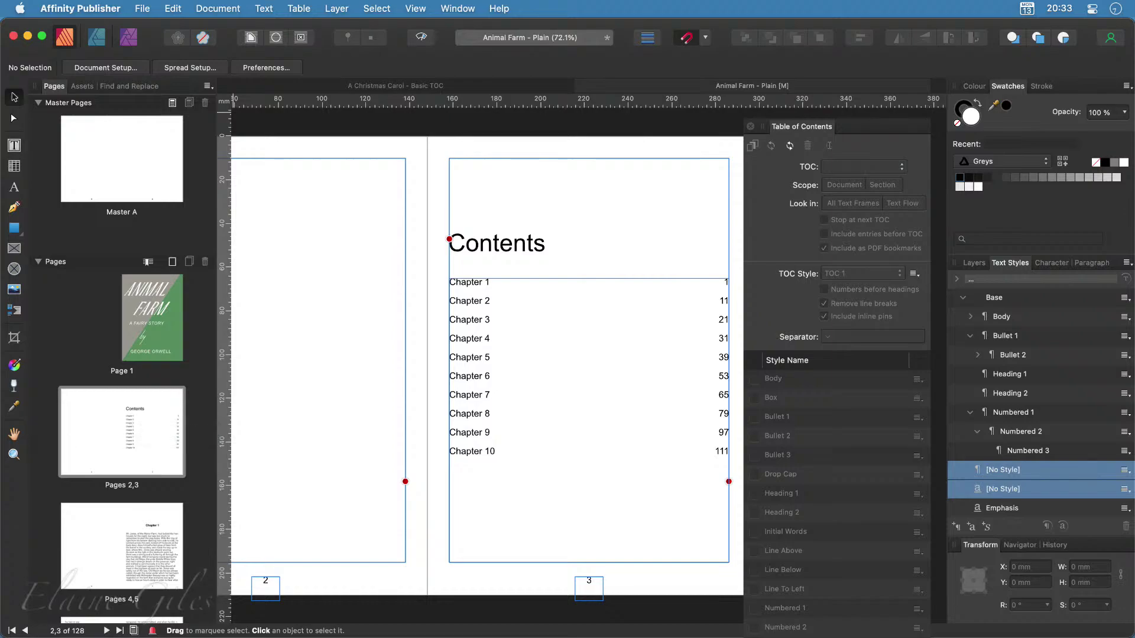
pyautogui.press('super+Tab')
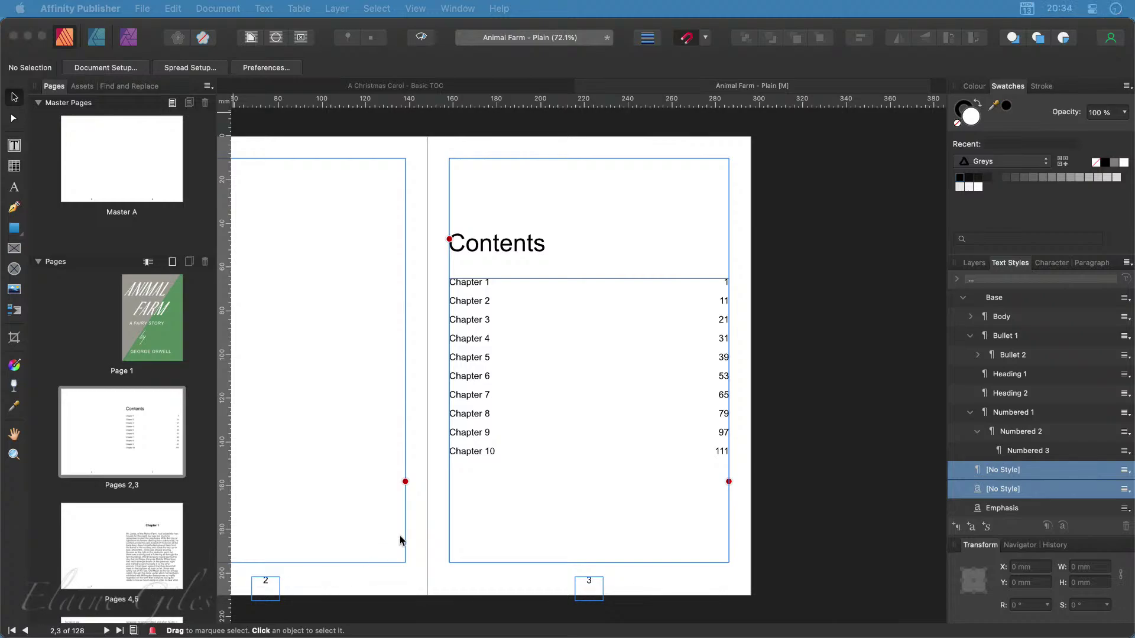
pyautogui.hscroll(-5, 408, 530)
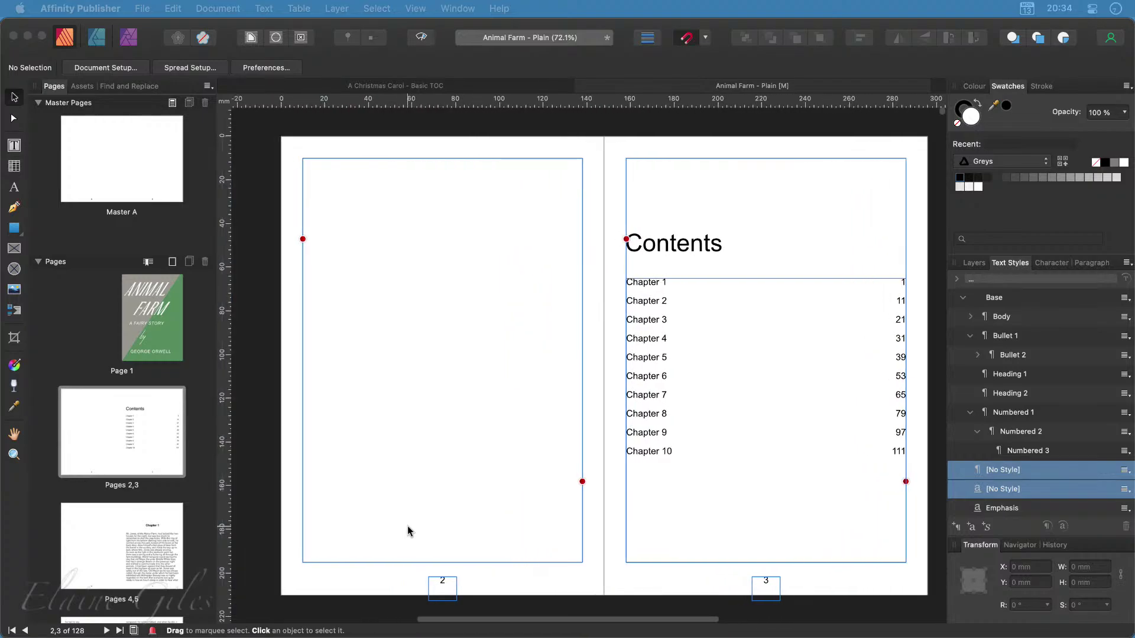
pyautogui.click(238, 461)
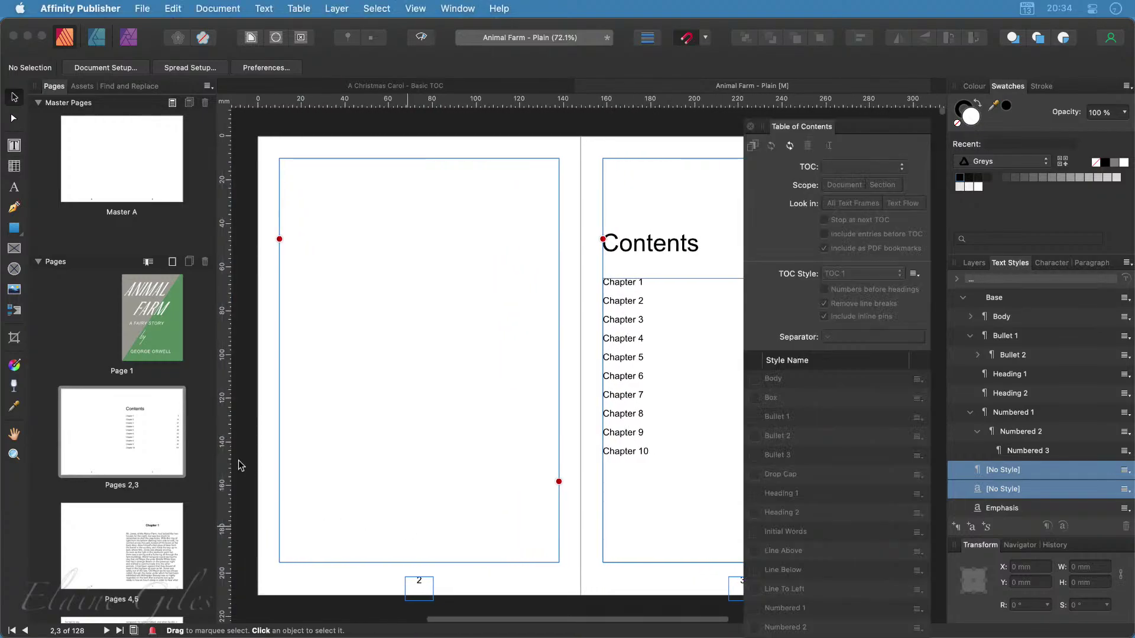
pyautogui.doubleClick(141, 556)
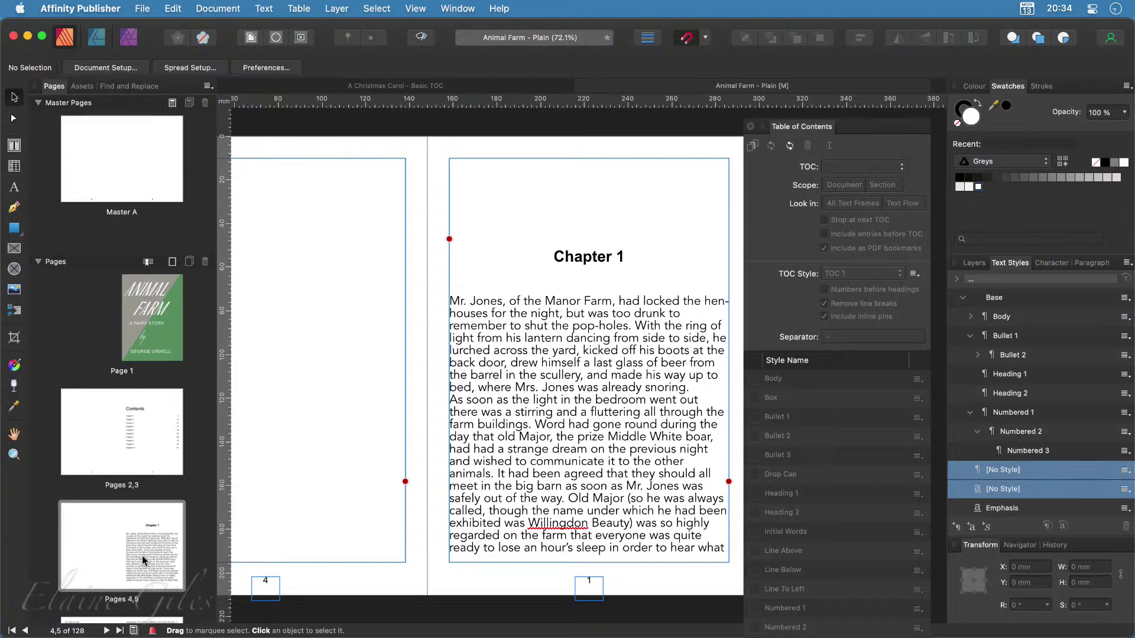
# Set the font of the Contents heading on page 3 to Times New Roman
pyautogui.doubleClick(157, 446)
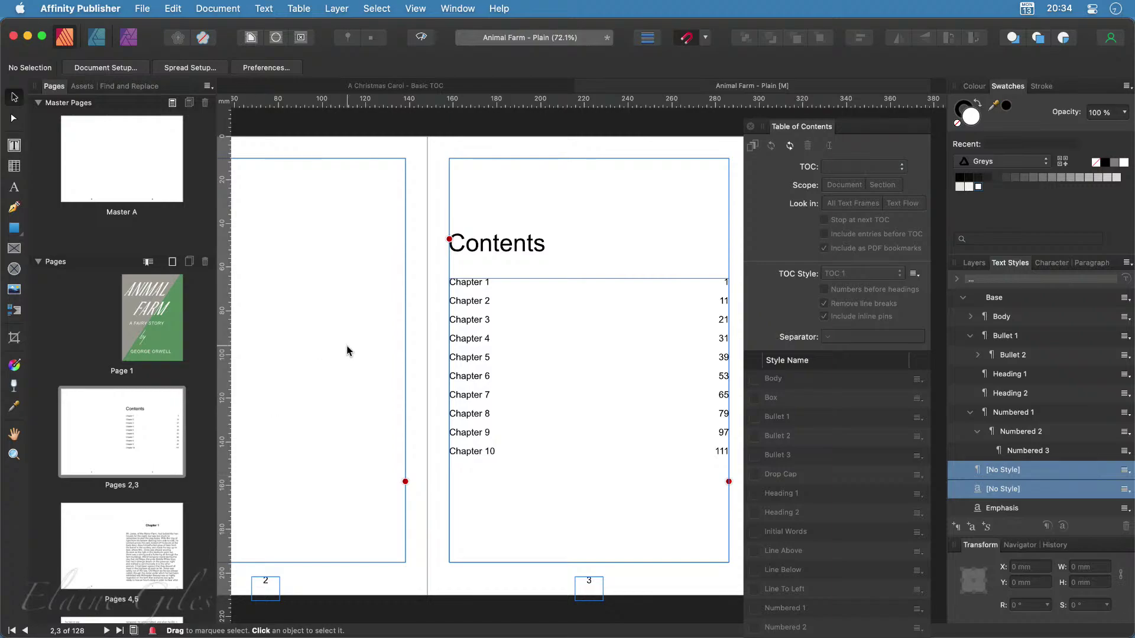
pyautogui.doubleClick(504, 243)
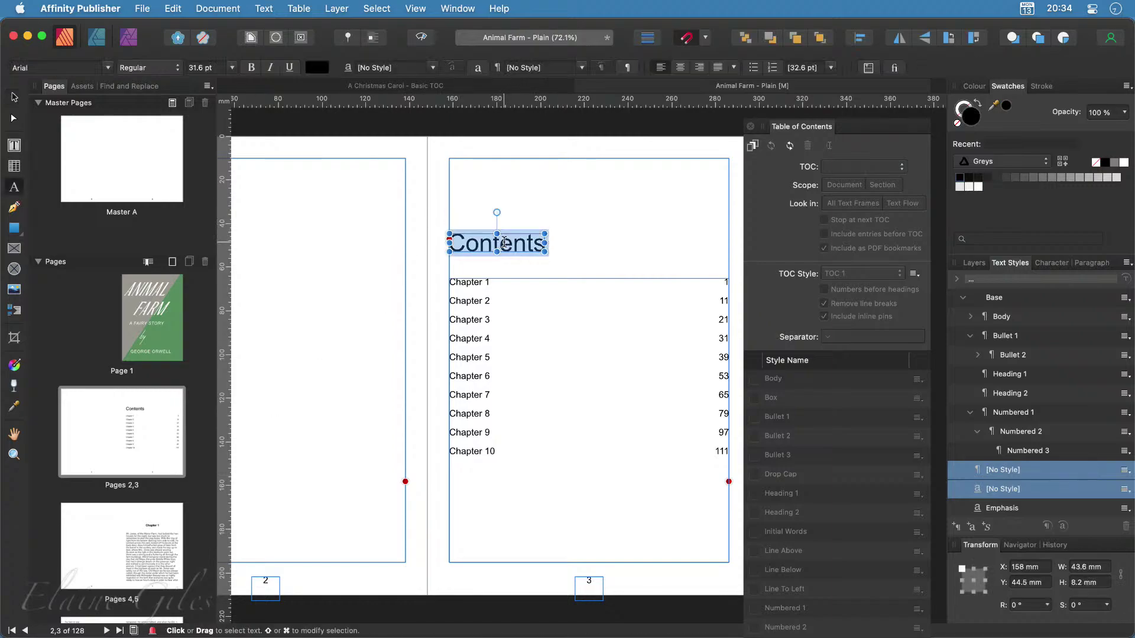
pyautogui.click(107, 68)
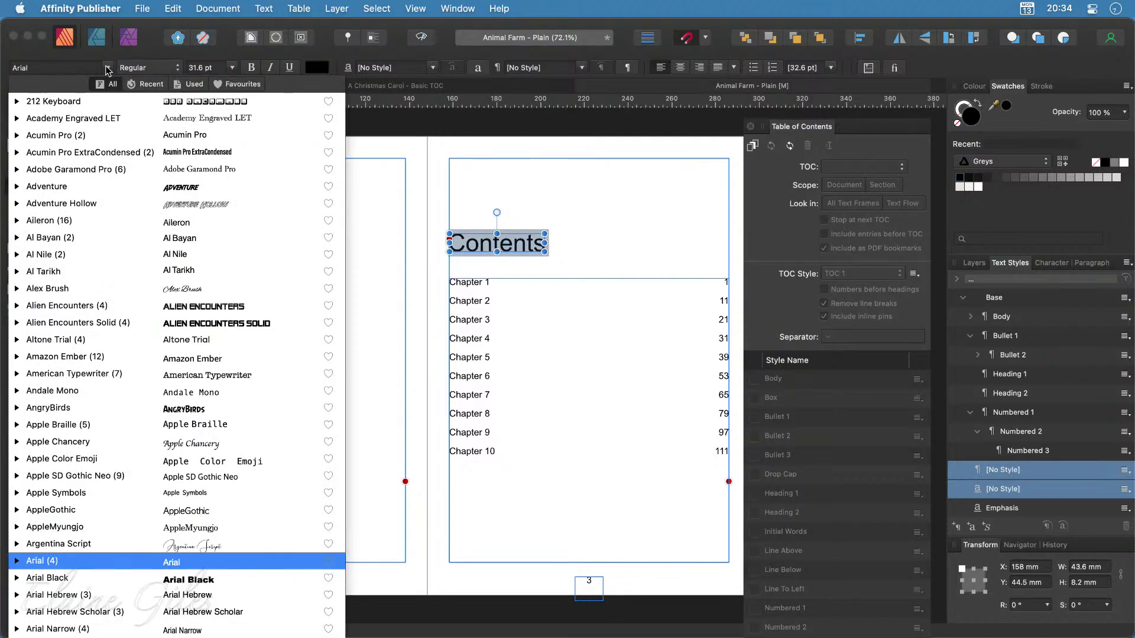
pyautogui.write('time')
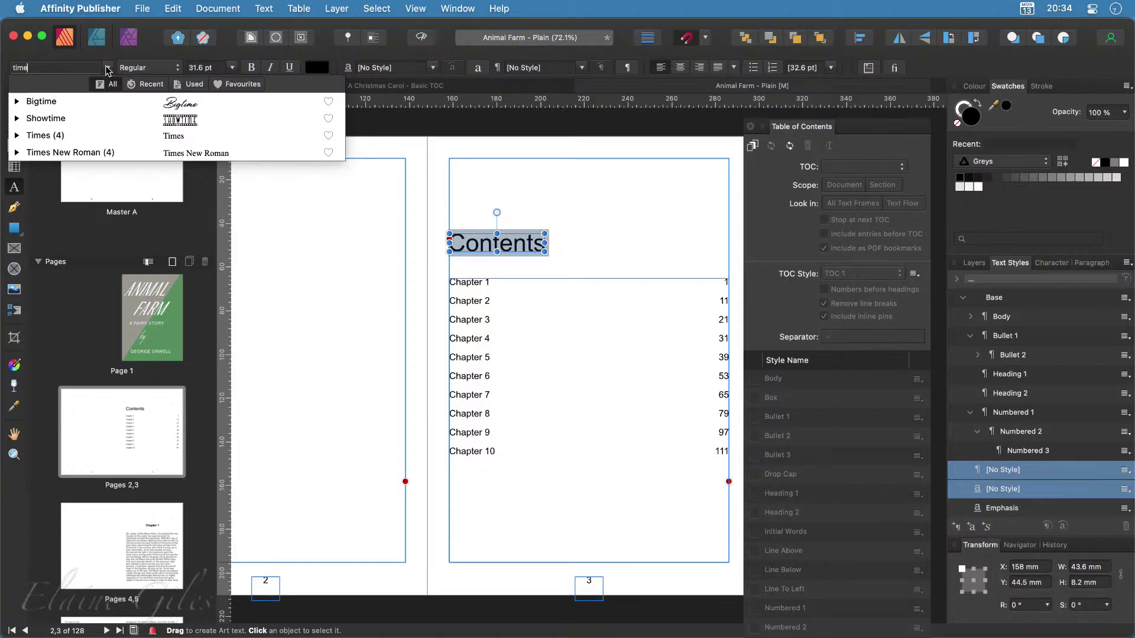
pyautogui.click(169, 154)
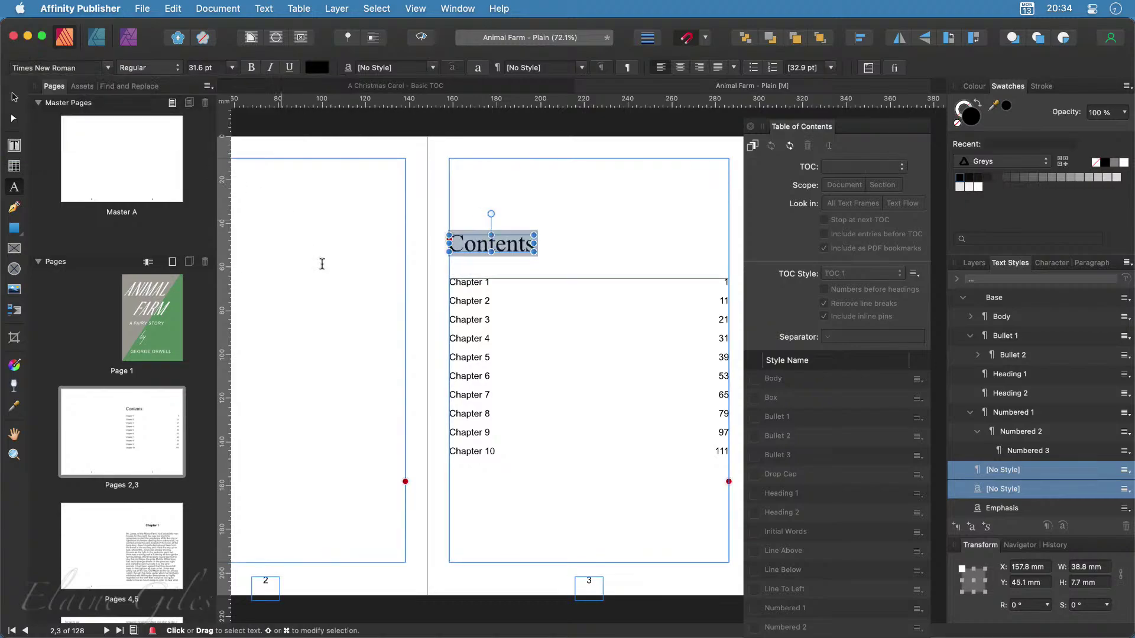
# Set the font of all the chapter entries in the table of contents on page 3 to Times New Roman
pyautogui.click(526, 447)
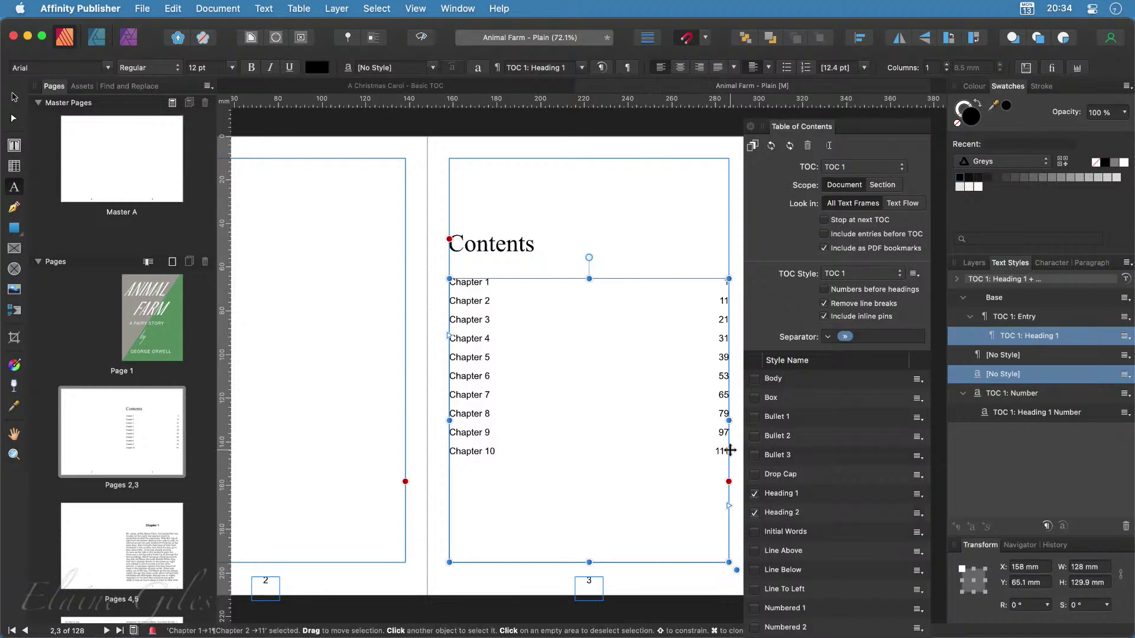
pyautogui.moveTo(729, 451); pyautogui.dragTo(450, 282)
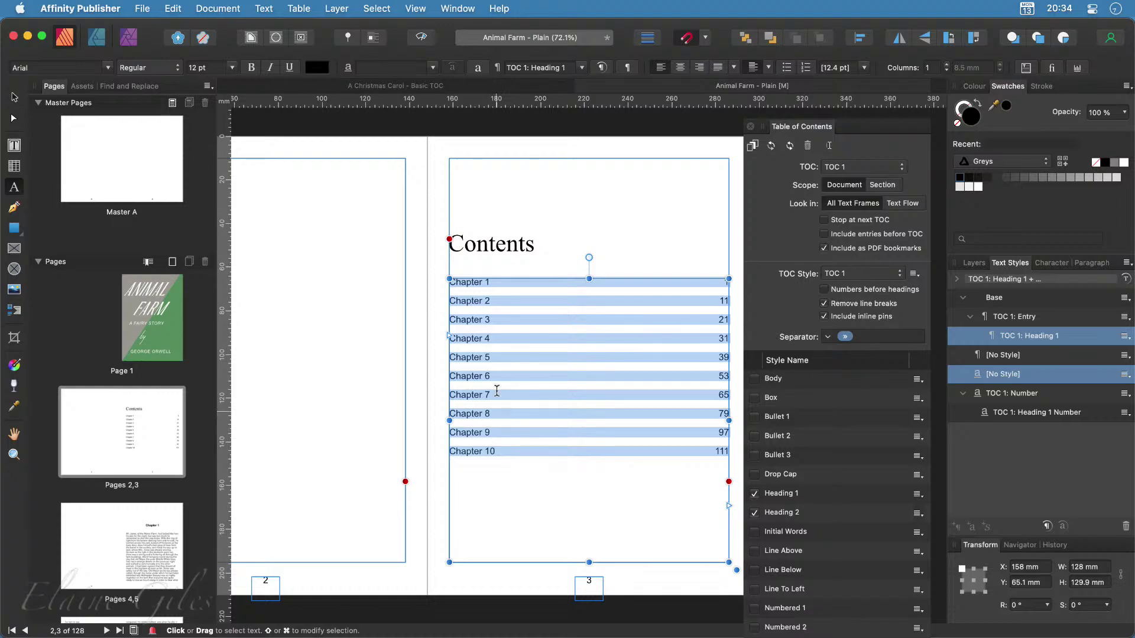
pyautogui.click(108, 68)
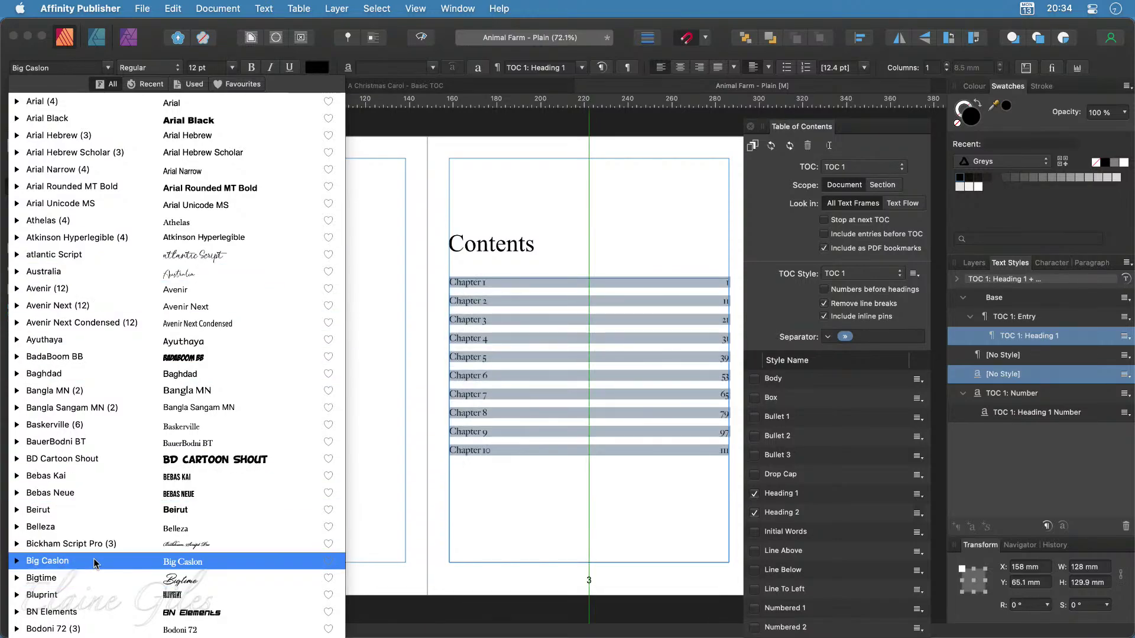
pyautogui.press('Escape')
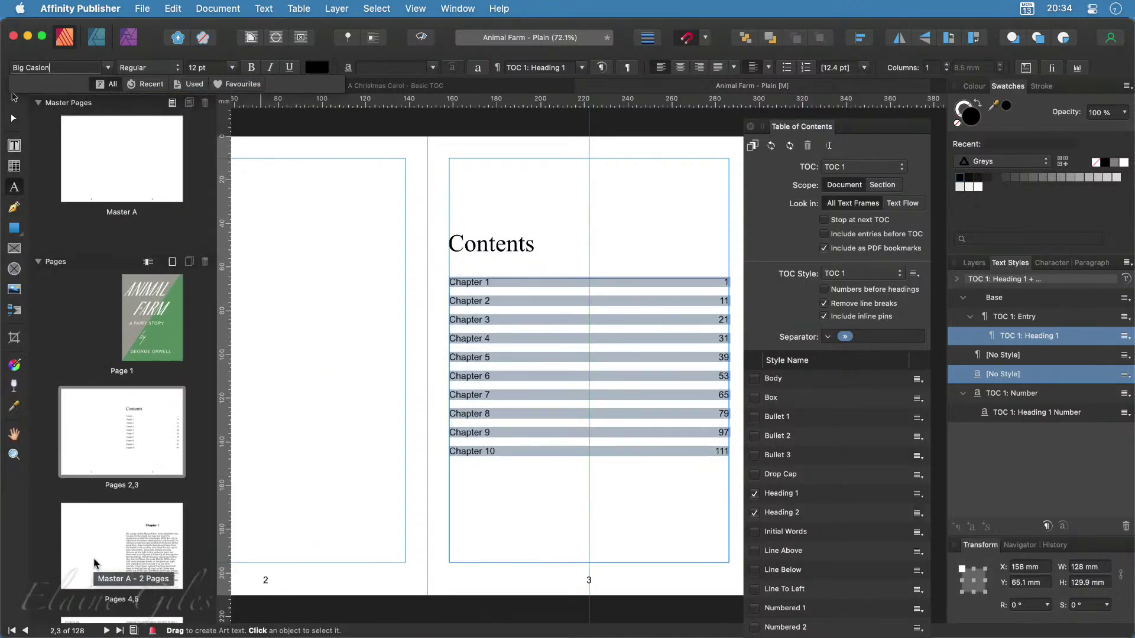
pyautogui.click(109, 68)
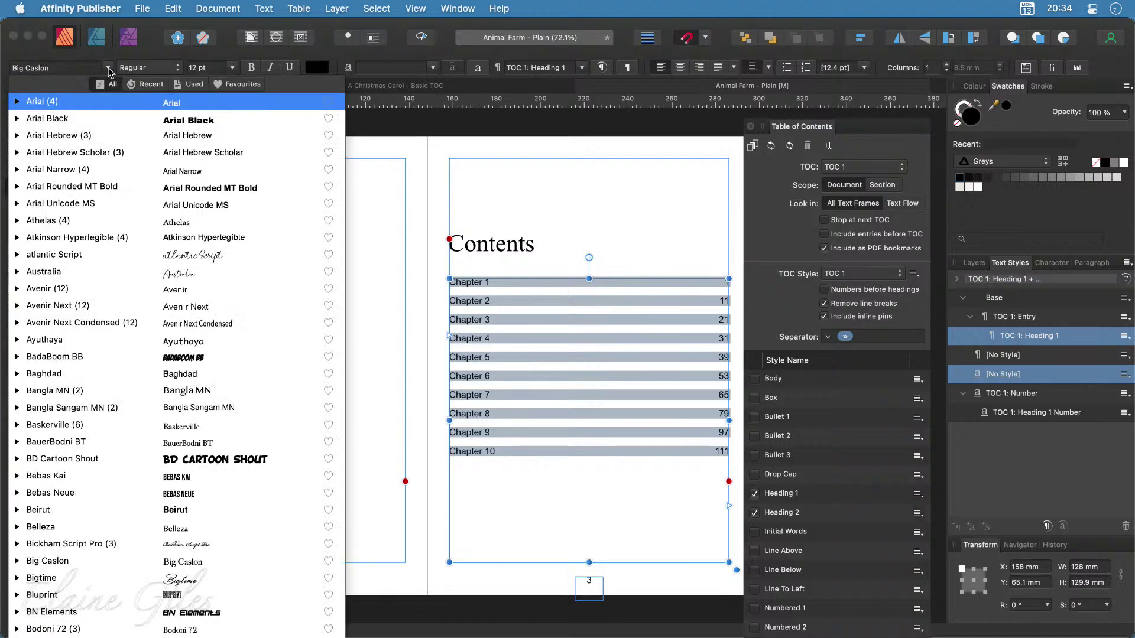
pyautogui.write('time')
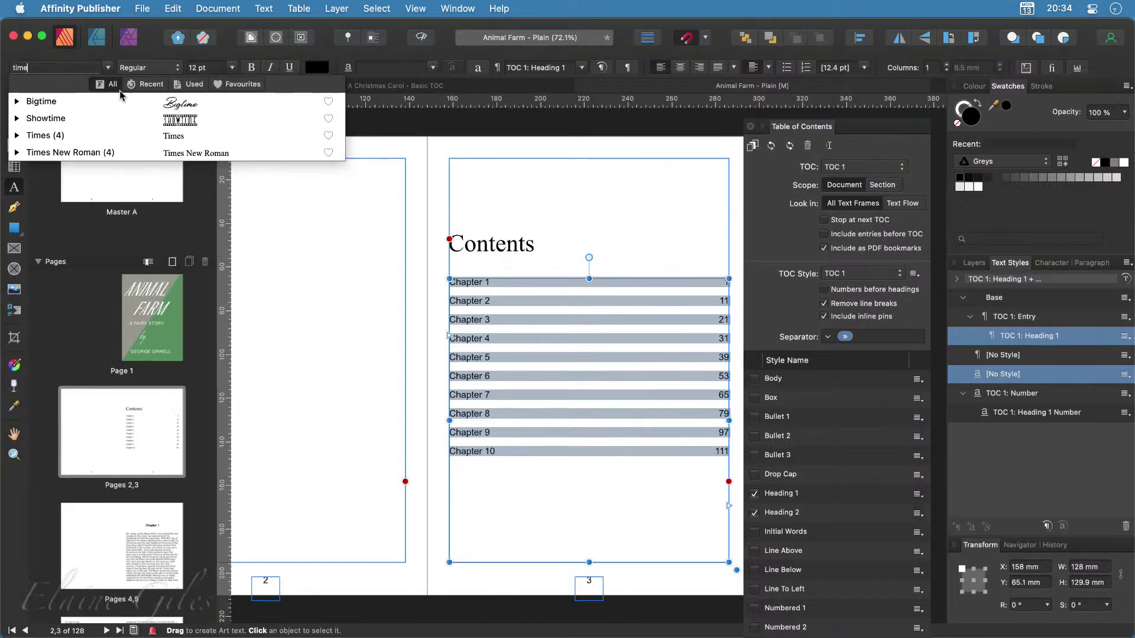
pyautogui.click(133, 152)
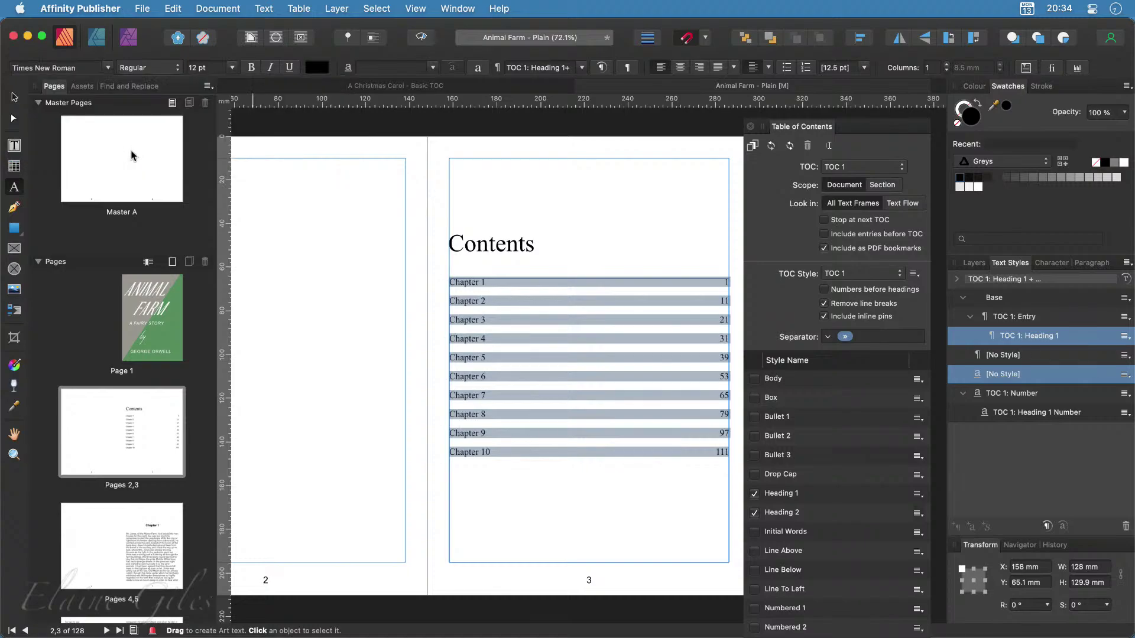
# Set the selected table of contents entries to 16 pt in green with hex value 008500, and deselect them
pyautogui.click(232, 67)
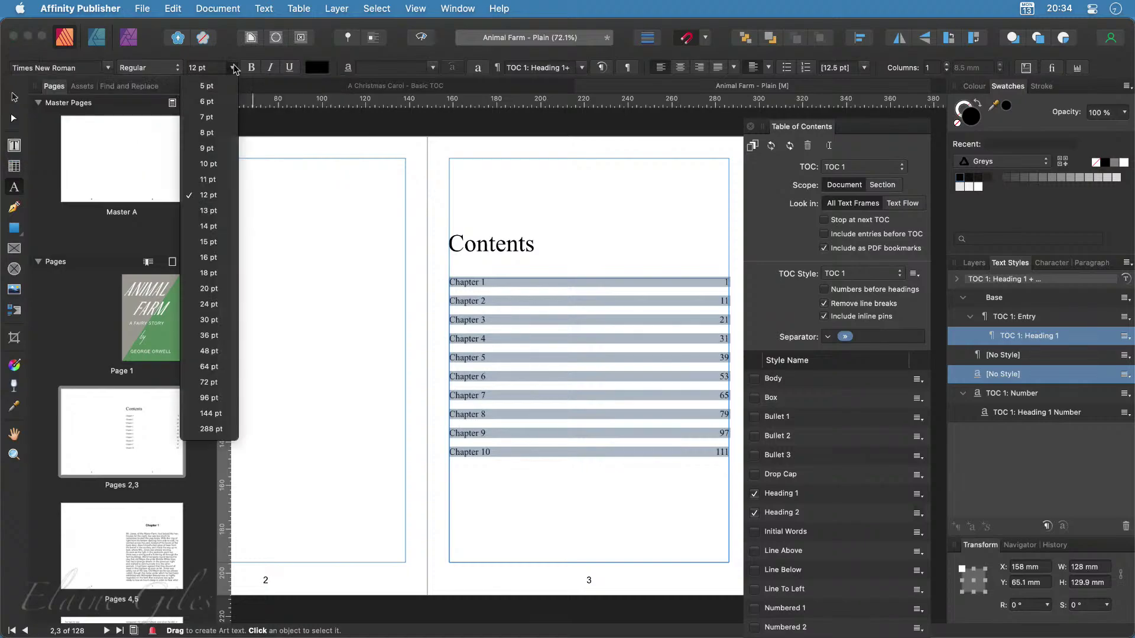
pyautogui.click(209, 258)
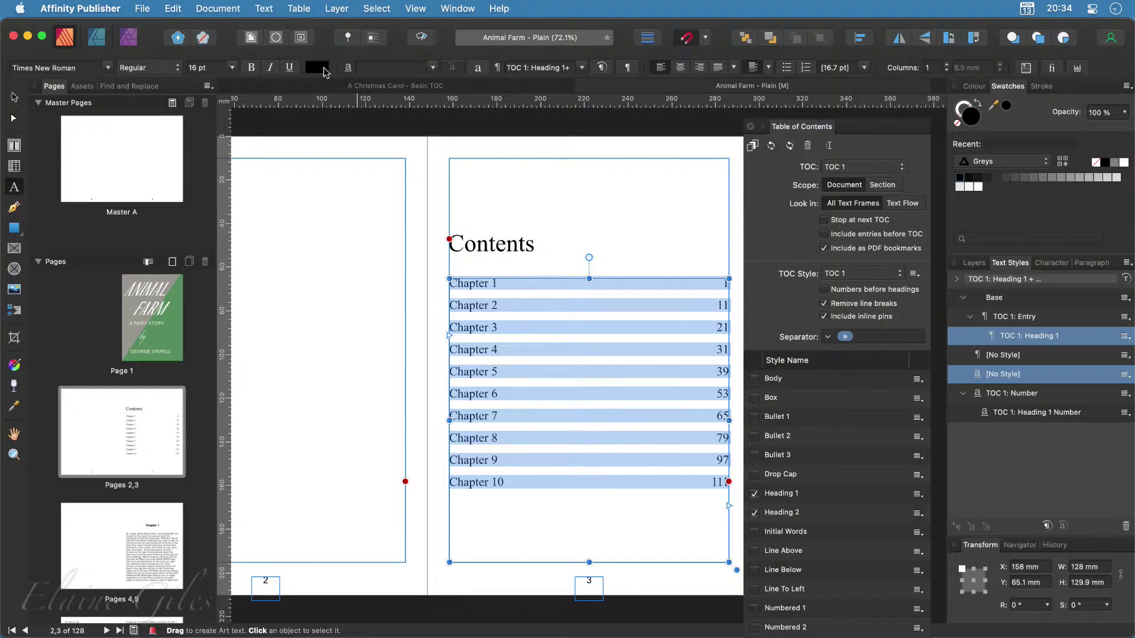
pyautogui.click(324, 68)
pyautogui.moveTo(350, 141); pyautogui.dragTo(396, 142)
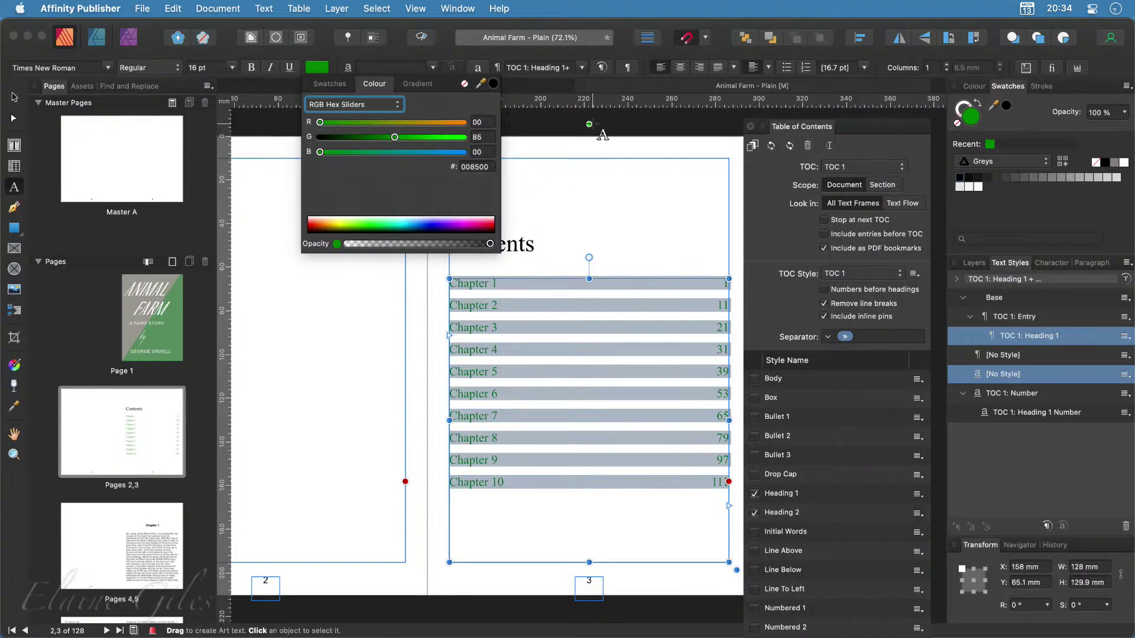
pyautogui.click(13, 97)
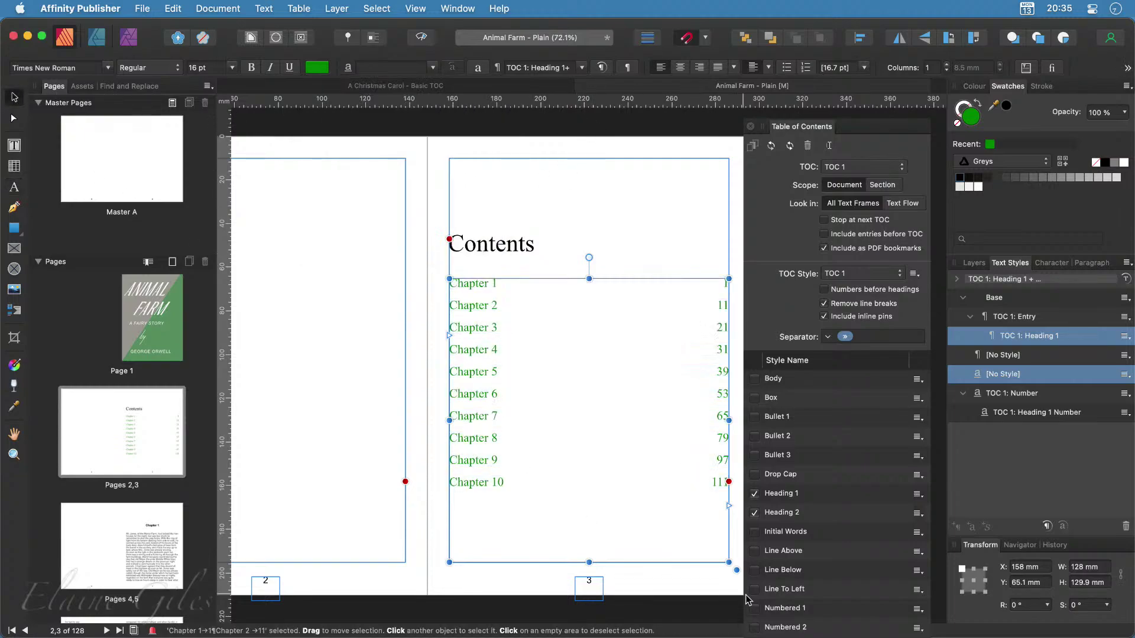
pyautogui.click(724, 593)
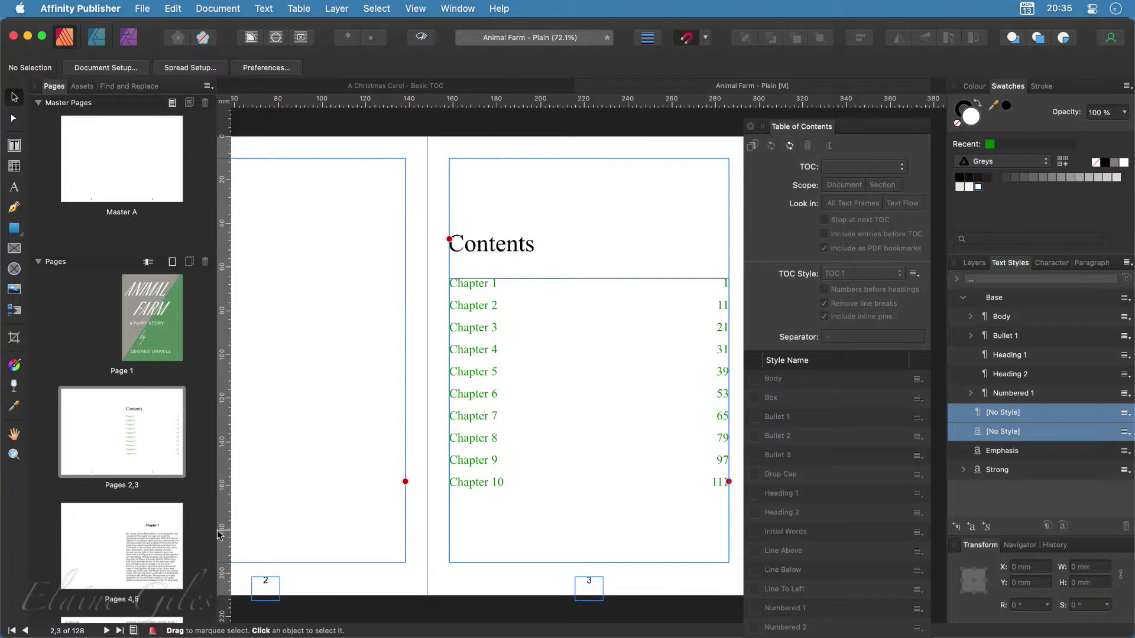
# Extend the Chapter 1 heading on the spread of pages 4 and 5 to read "Chapter 1: The Big Meeting"
pyautogui.doubleClick(146, 531)
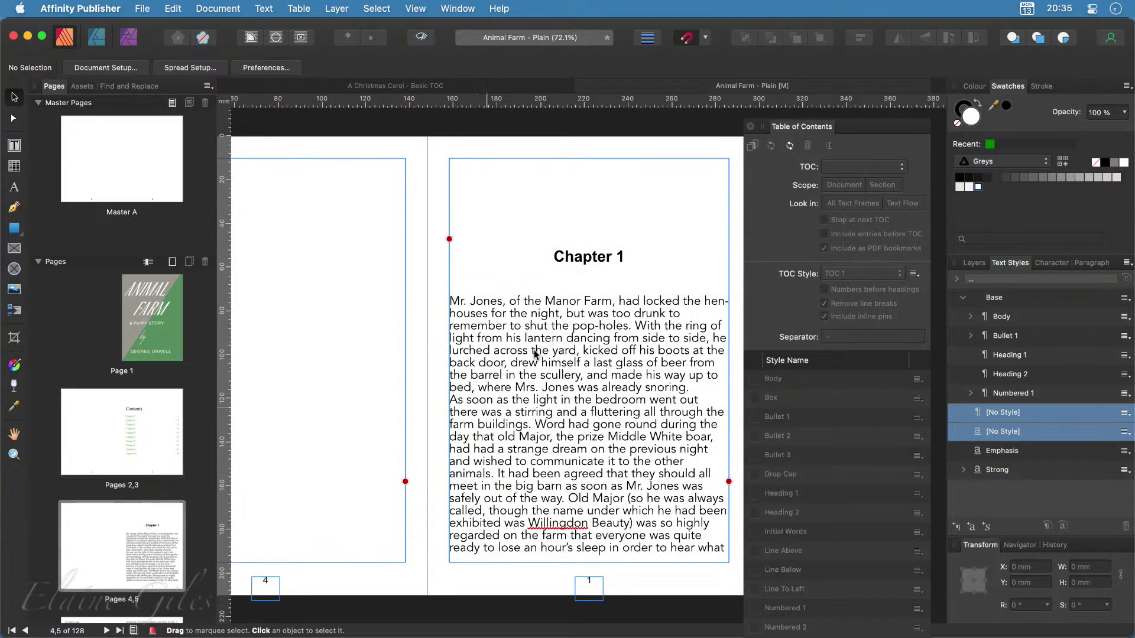
pyautogui.doubleClick(623, 257)
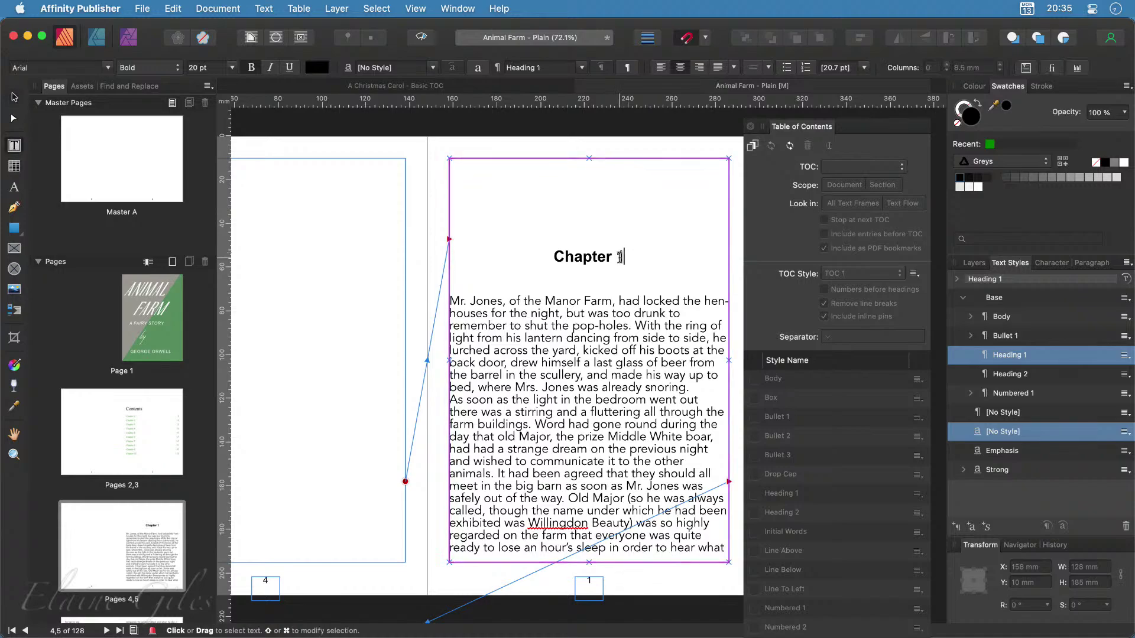
pyautogui.write(': ')
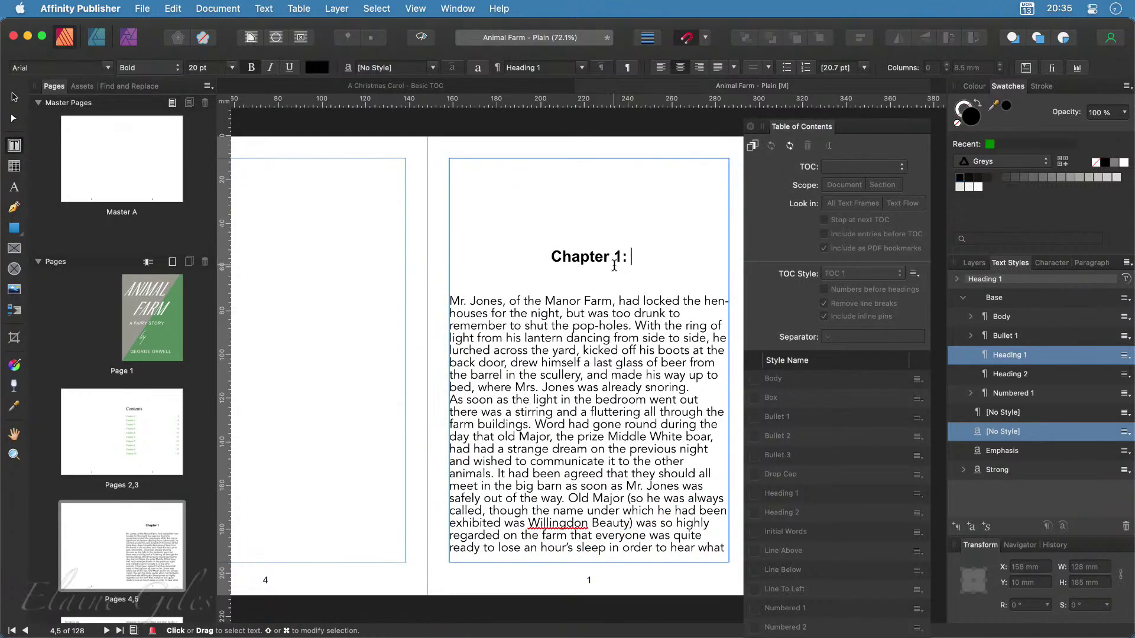
pyautogui.write('The B')
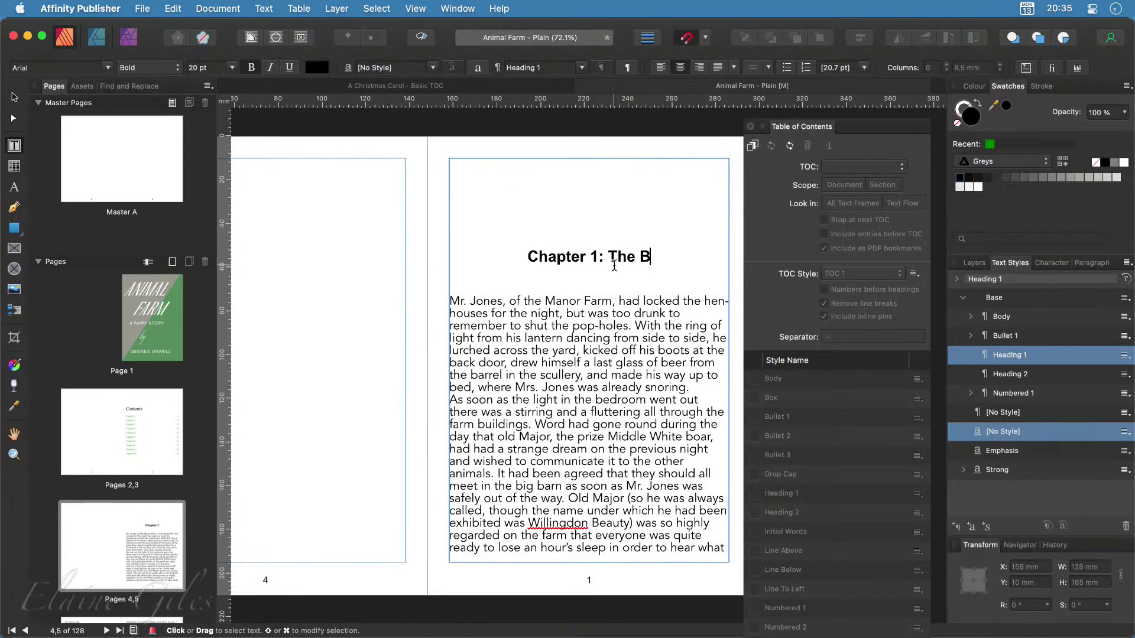
pyautogui.write('ig Meeting')
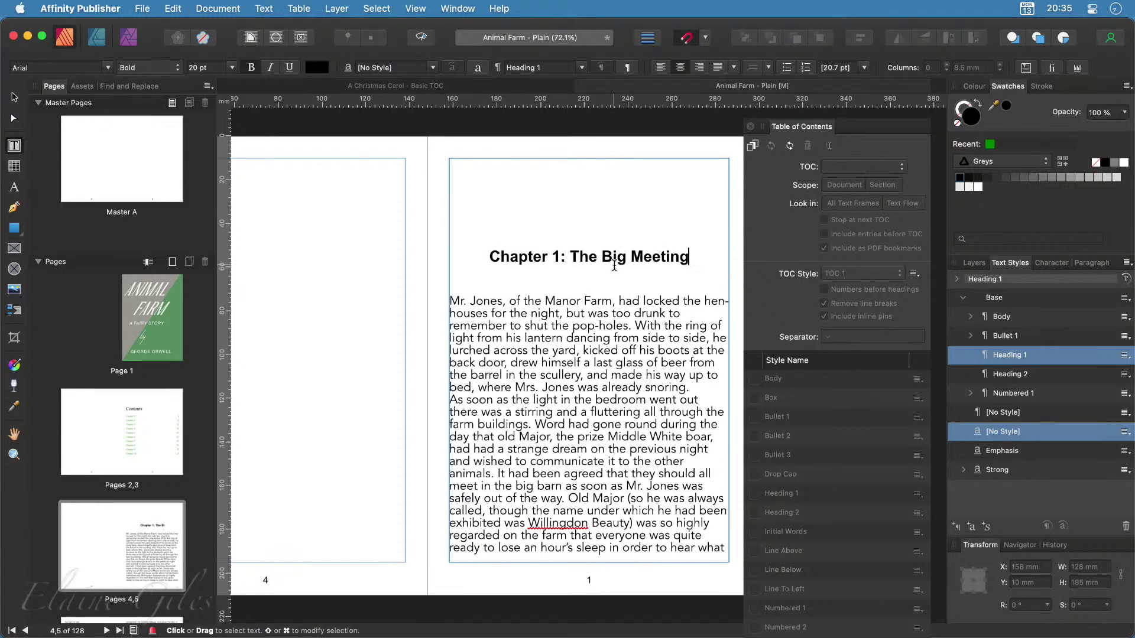
# Update the table of contents on the Contents page to pick up the changed Chapter 1 heading, and deselect it
pyautogui.doubleClick(122, 438)
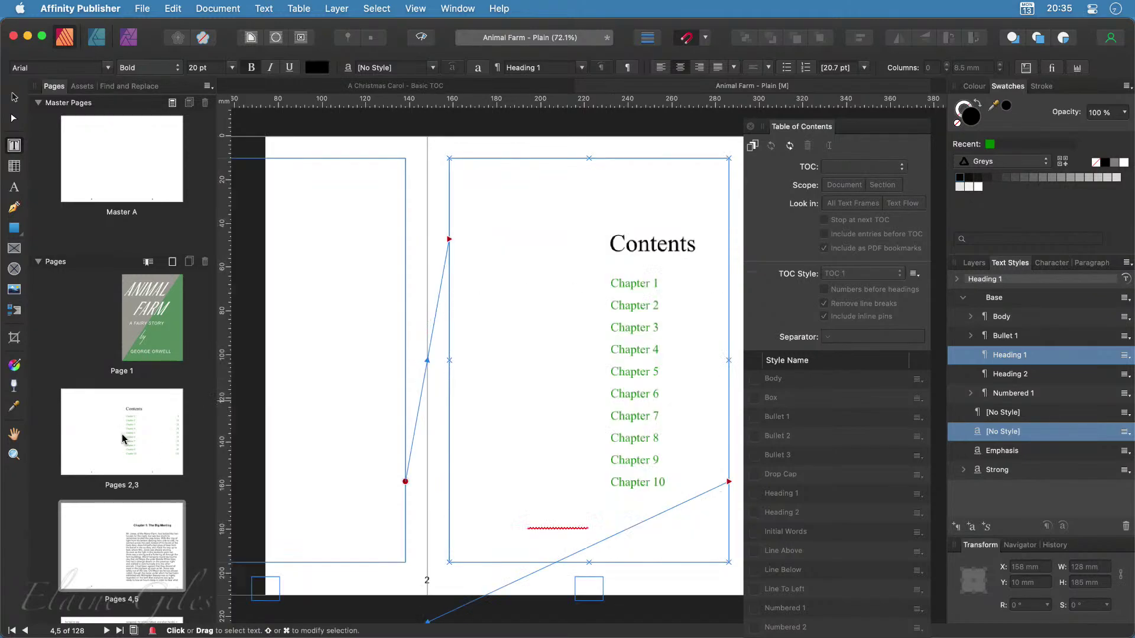
pyautogui.hscroll(3, 676, 350)
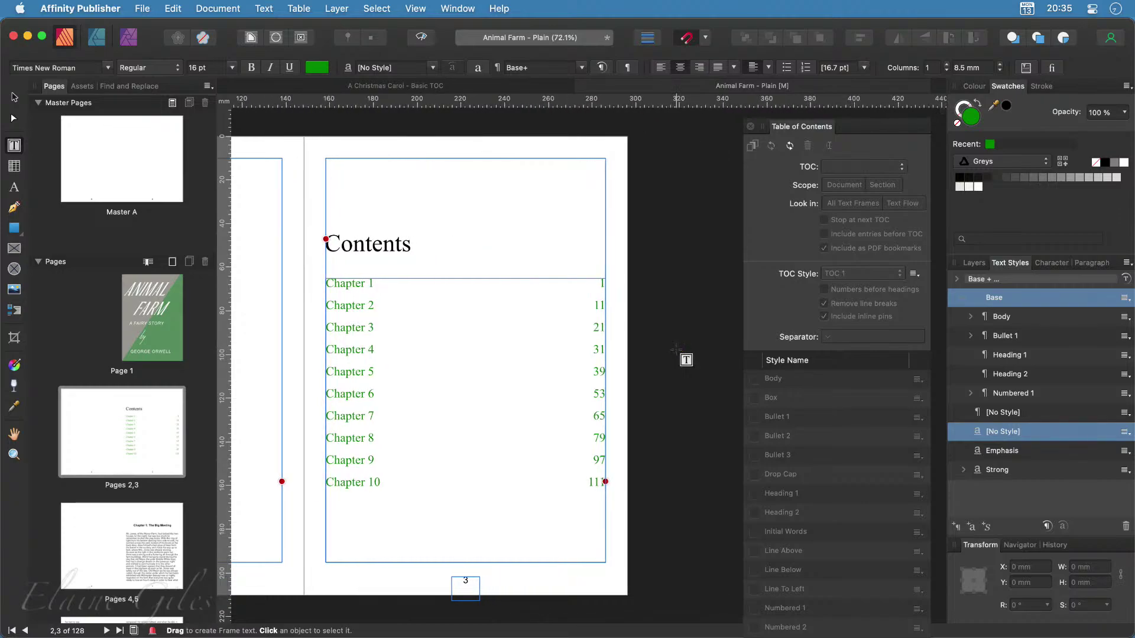
pyautogui.click(415, 309)
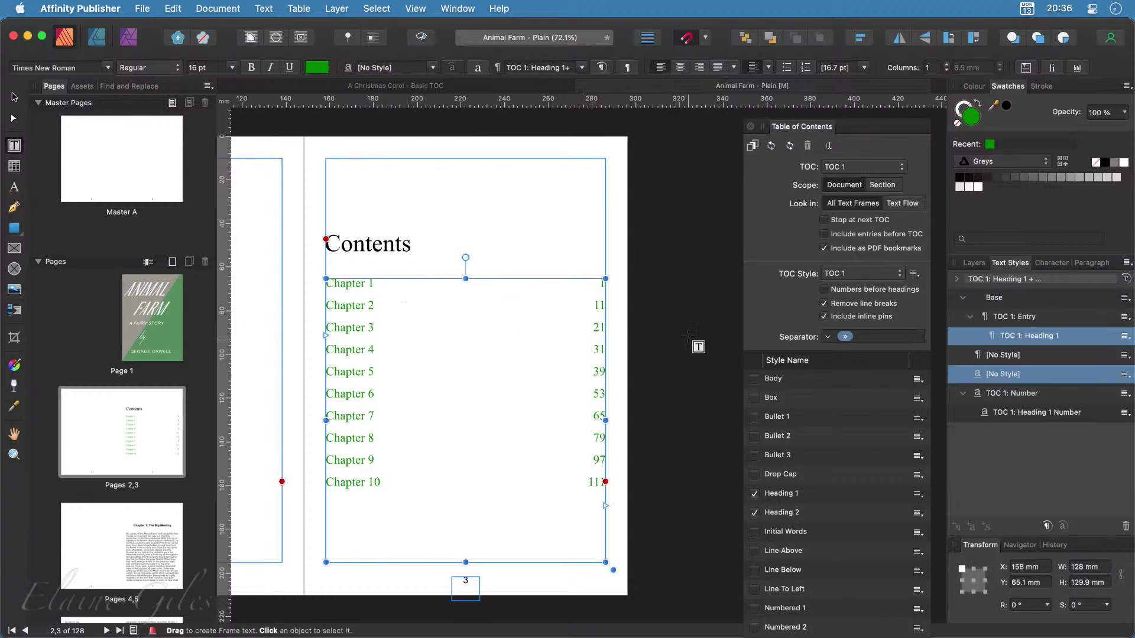
pyautogui.click(772, 149)
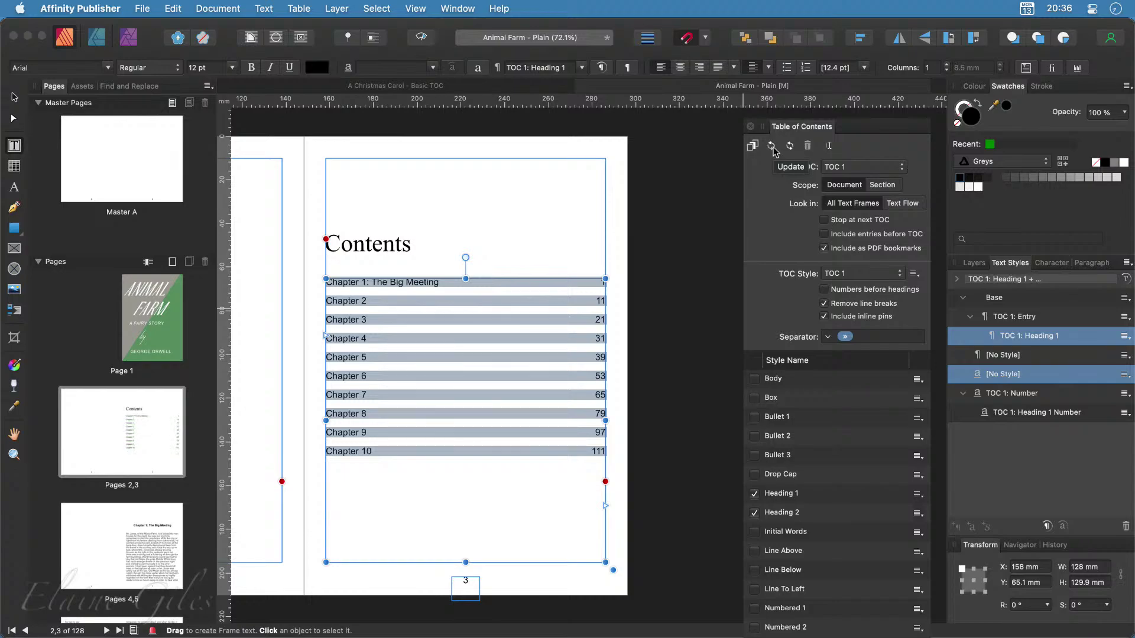
pyautogui.click(615, 217)
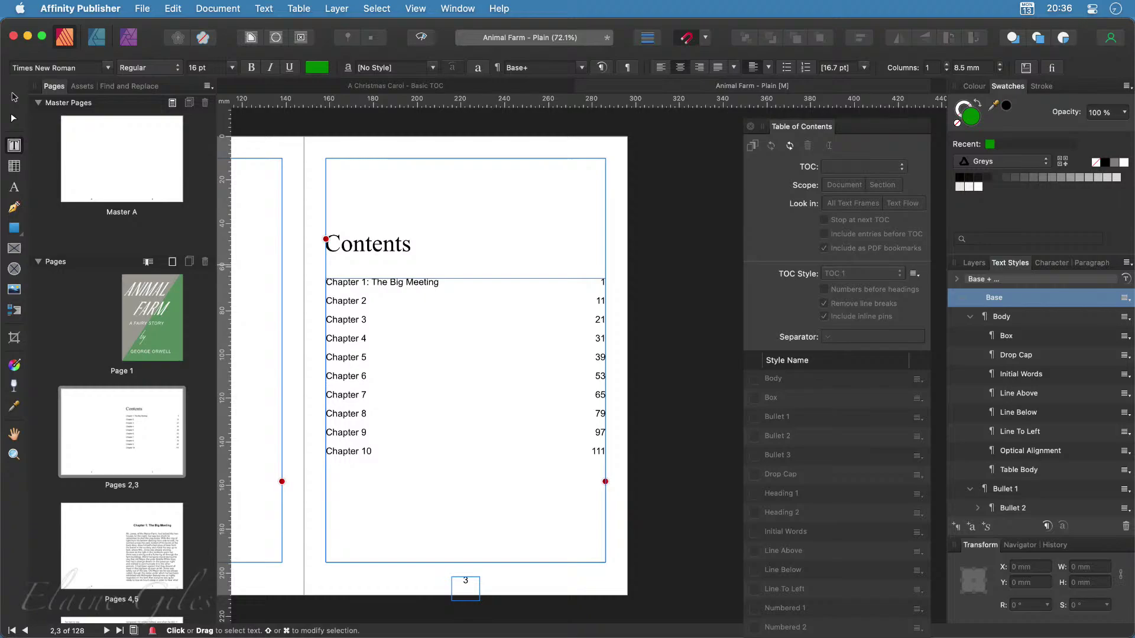
# Compare the text style of the Chapter 1 heading with that of its table of contents entry, and look through the text styles list
pyautogui.click(123, 544)
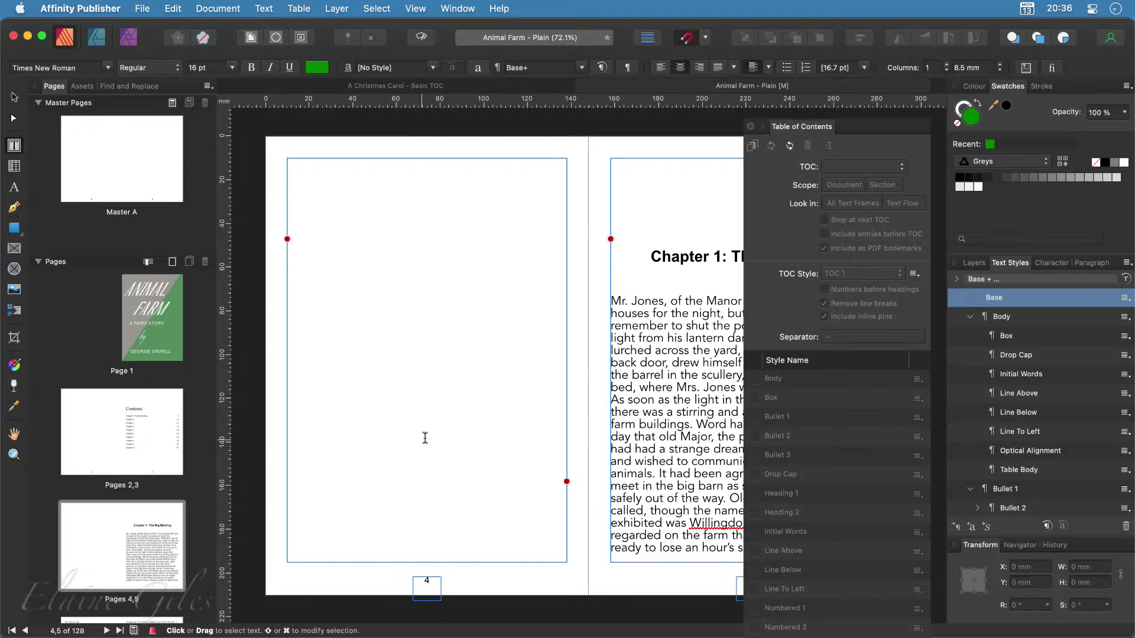
pyautogui.hscroll(6, 698, 308)
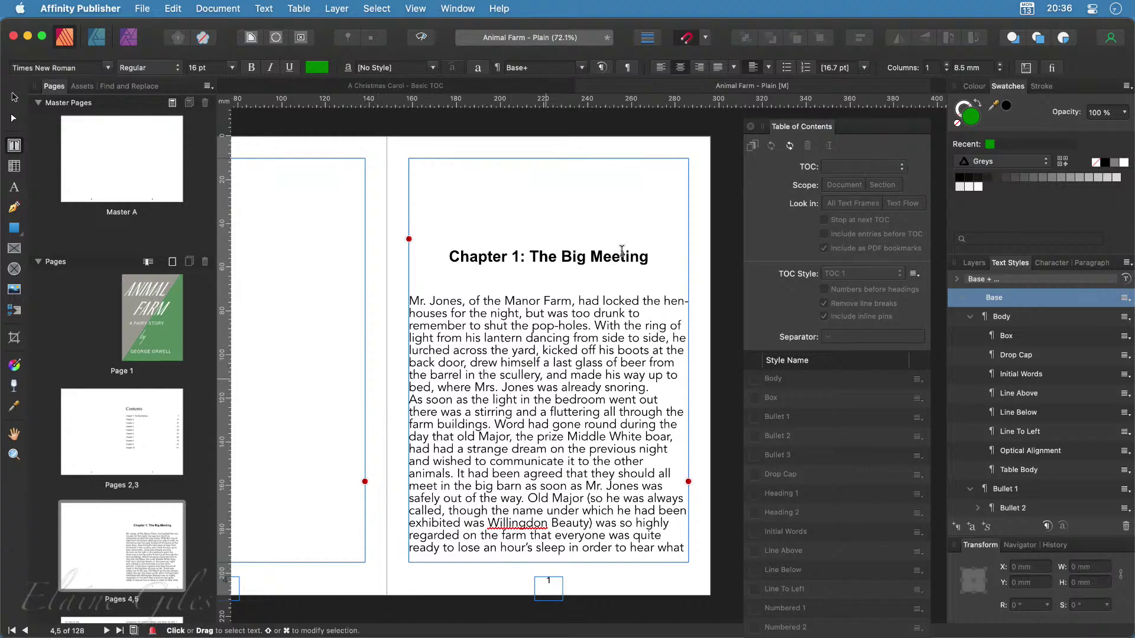
pyautogui.tripleClick(544, 257)
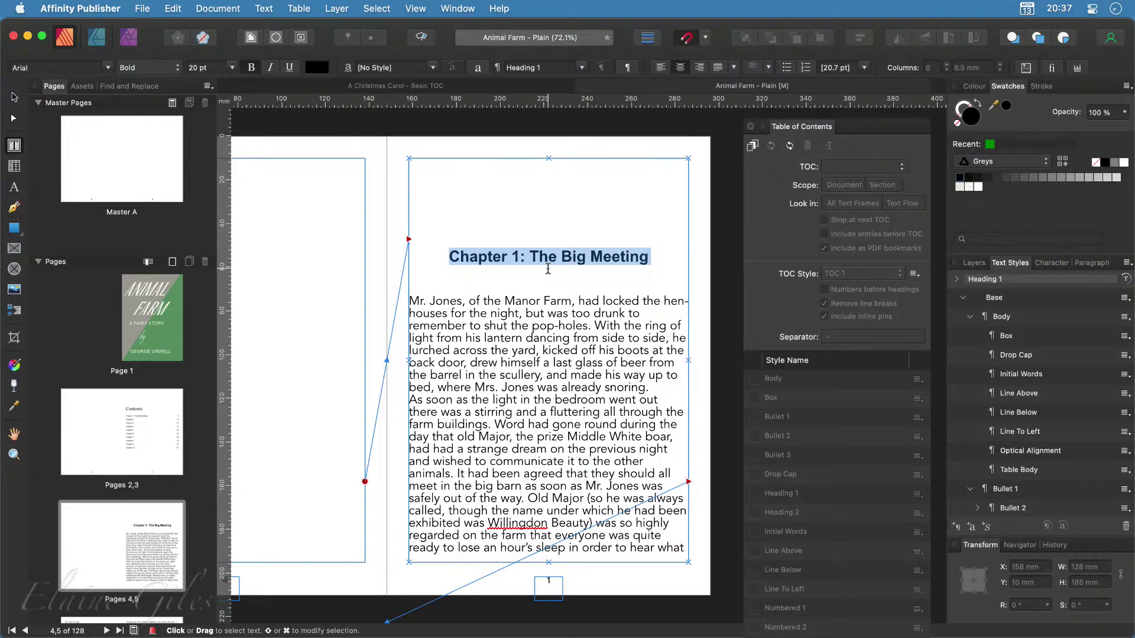
pyautogui.click(120, 435)
pyautogui.hscroll(8, 544, 392)
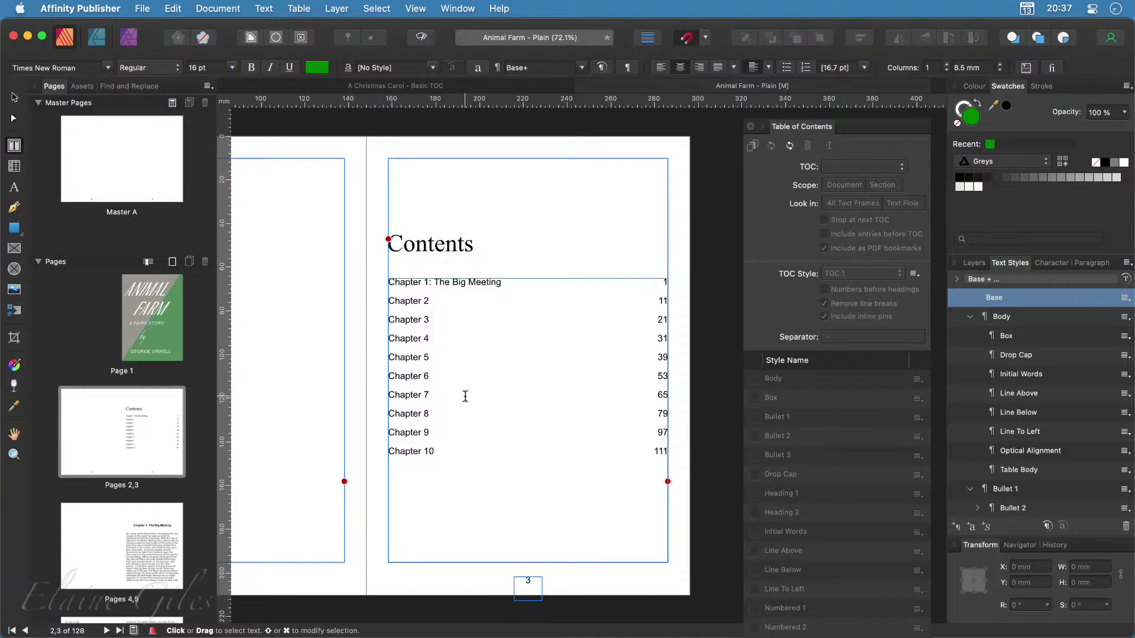
pyautogui.click(508, 282)
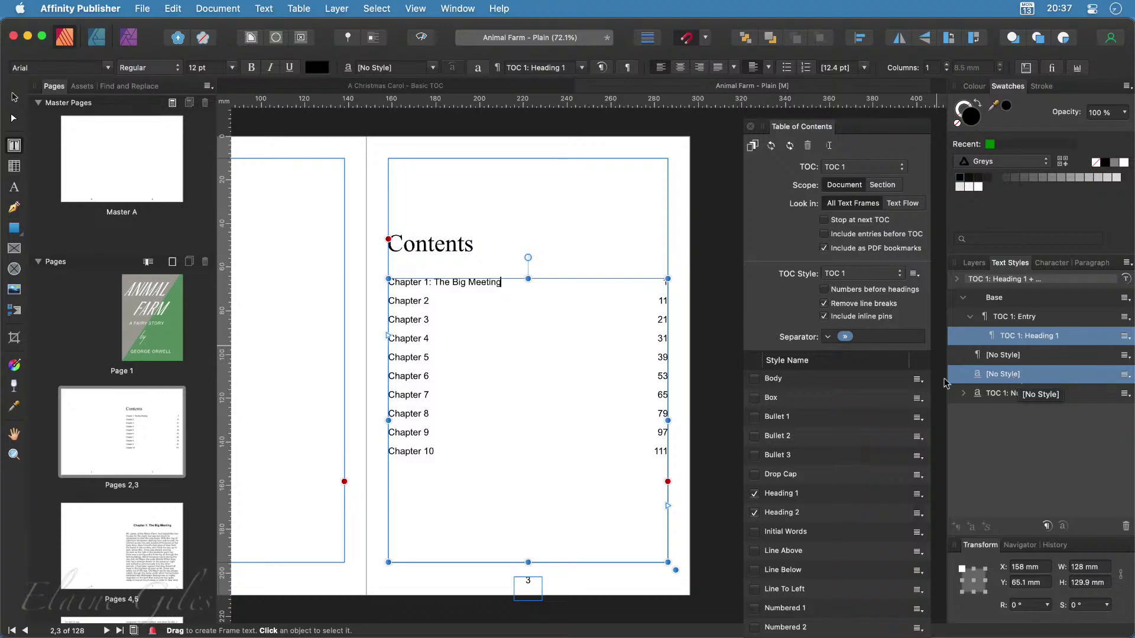
pyautogui.click(708, 289)
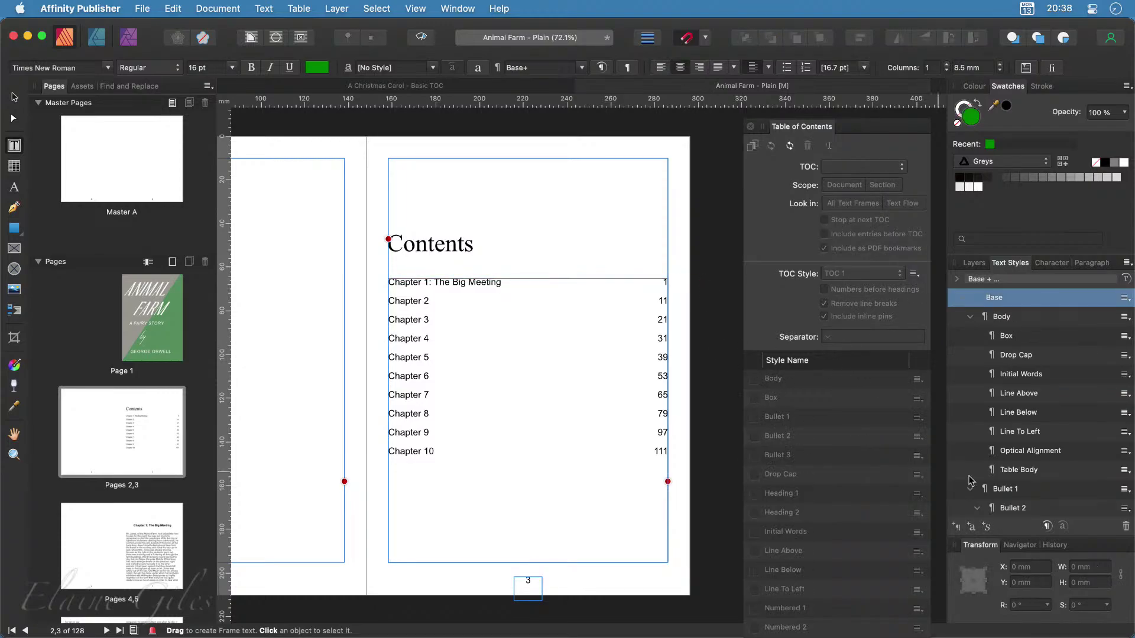
pyautogui.scroll(-3, 1077, 468)
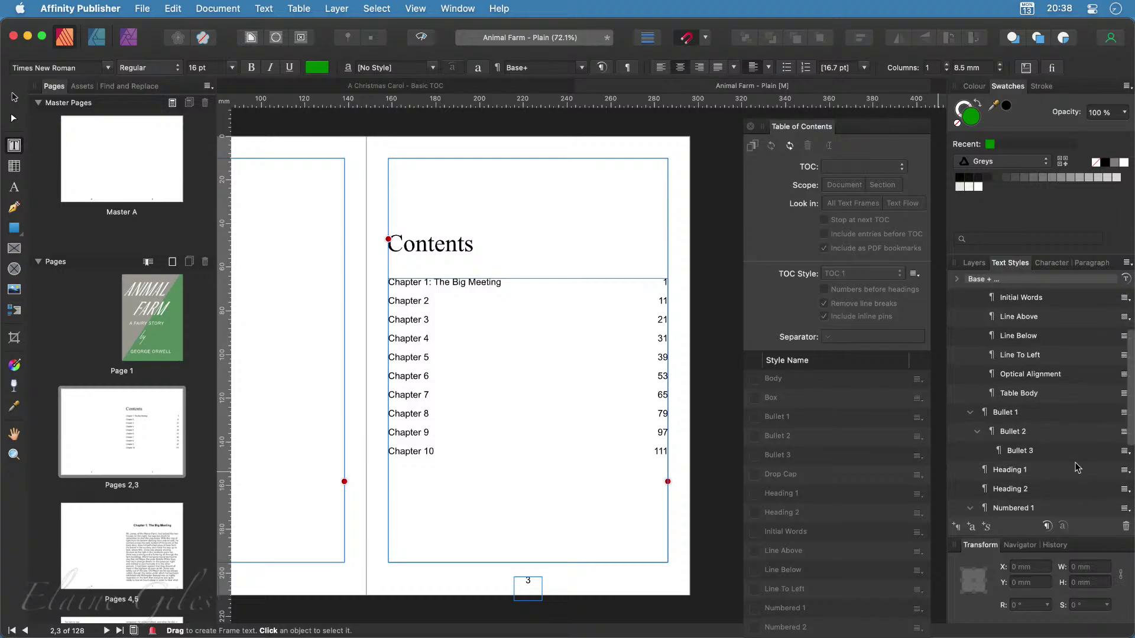
pyautogui.scroll(-5, 1077, 468)
pyautogui.scroll(4, 1077, 468)
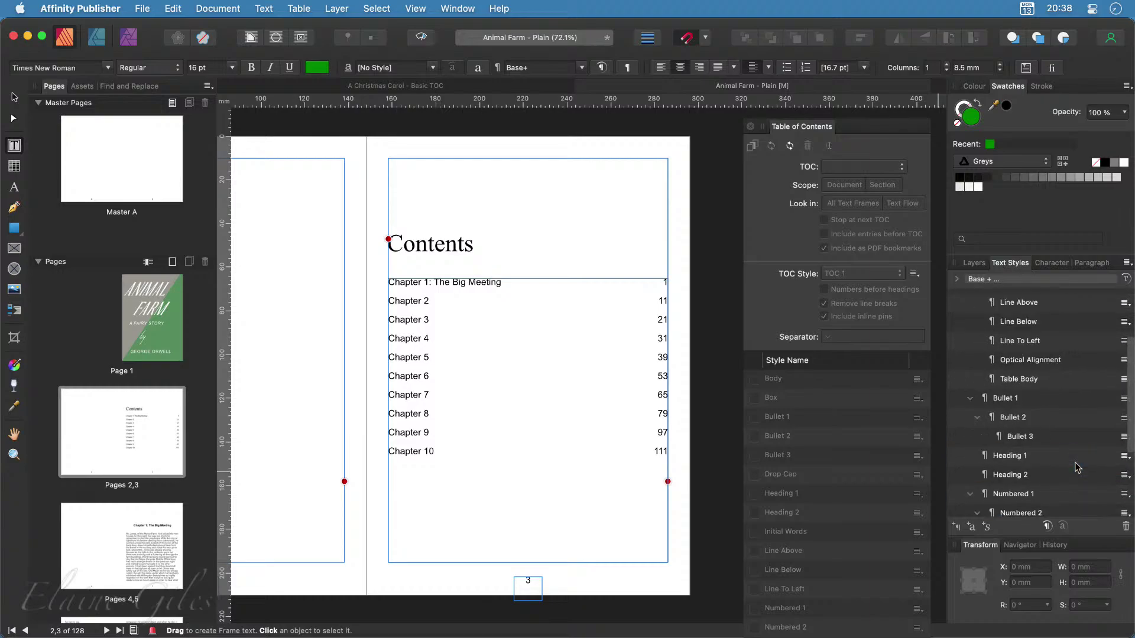
pyautogui.scroll(4, 1077, 468)
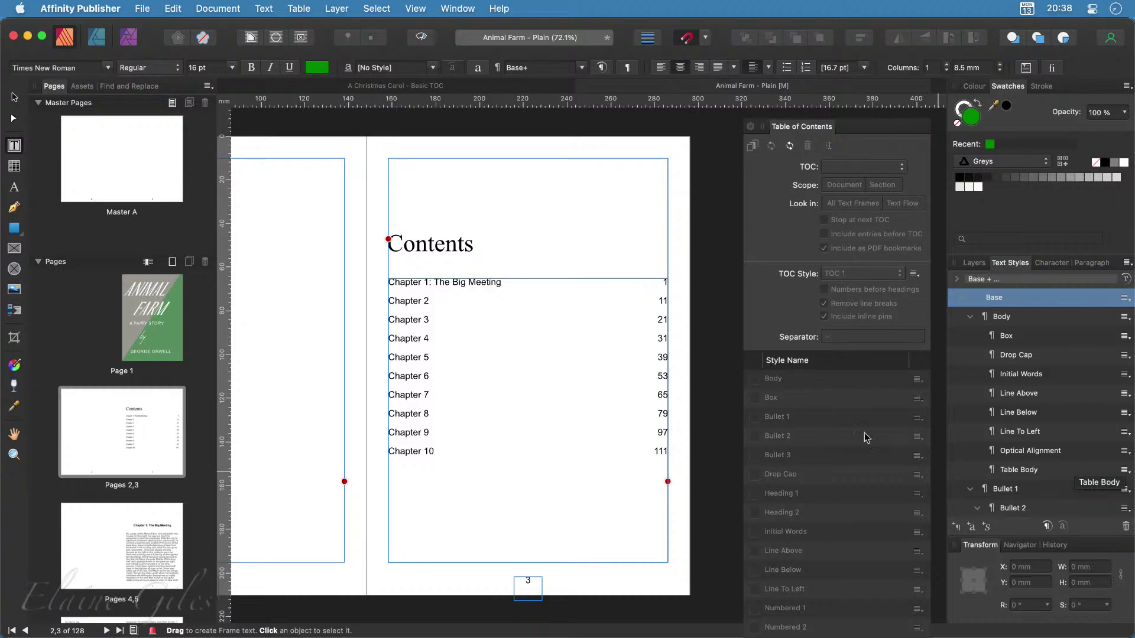
# Edit the TOC 1: Heading 1 text style used by the Chapter 1 entry, setting its font to Times New Roman at 18 pt
pyautogui.click(503, 284)
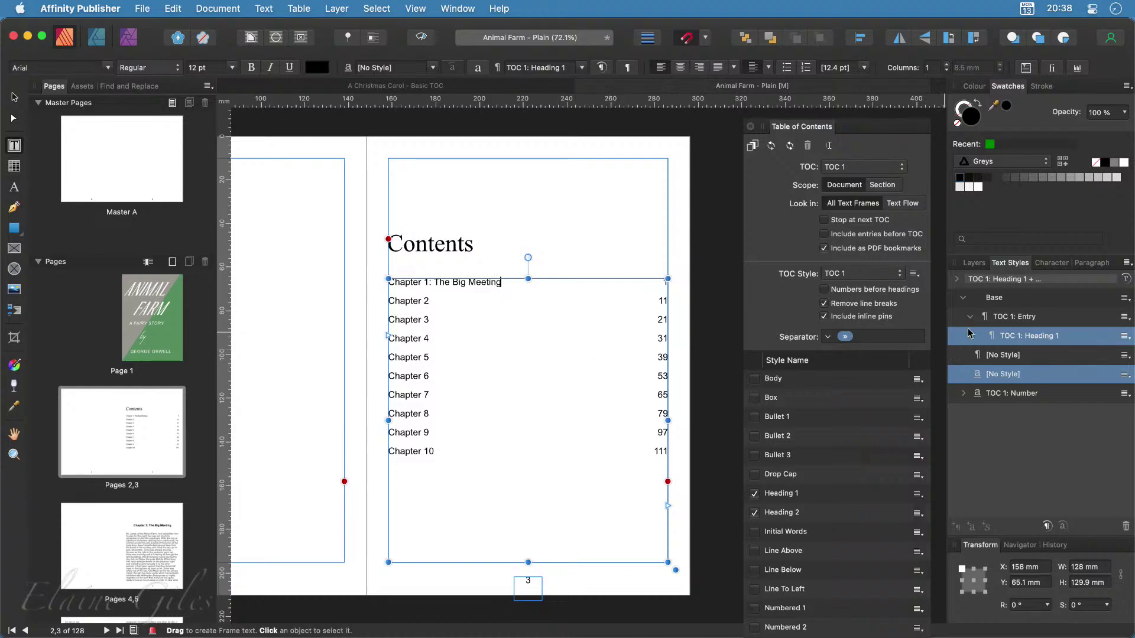
pyautogui.rightClick(1042, 343)
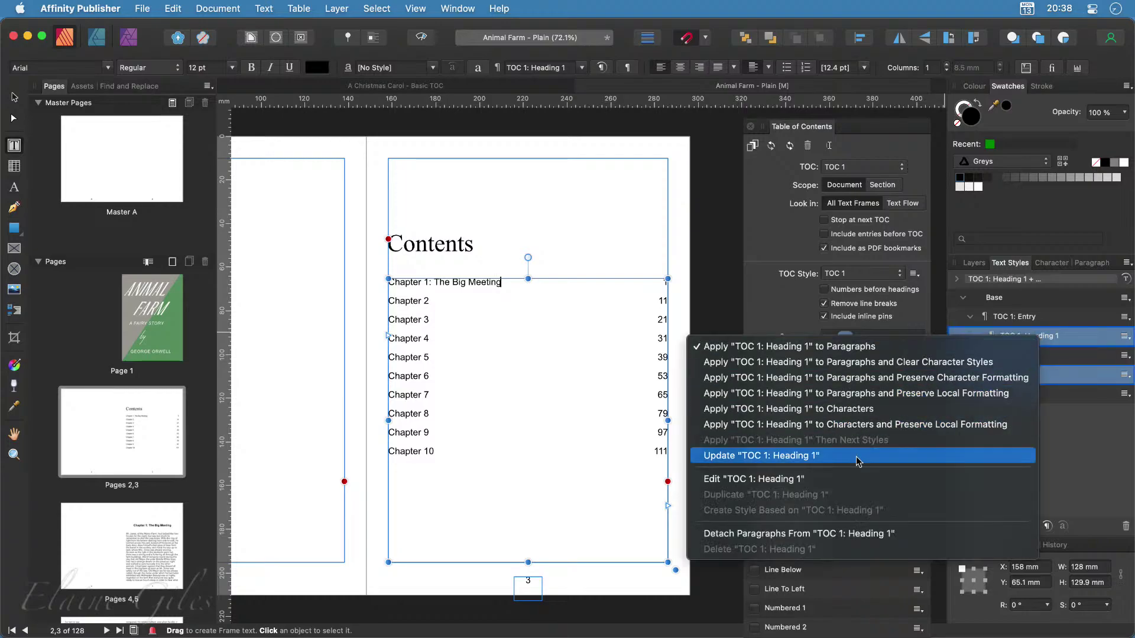
pyautogui.click(837, 480)
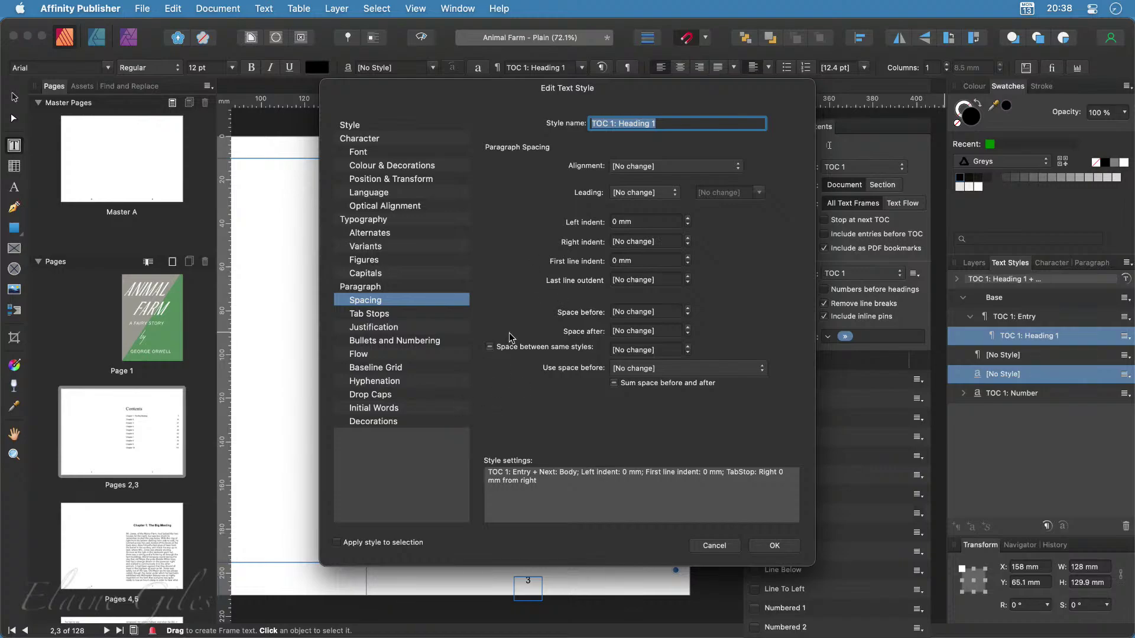
pyautogui.click(382, 155)
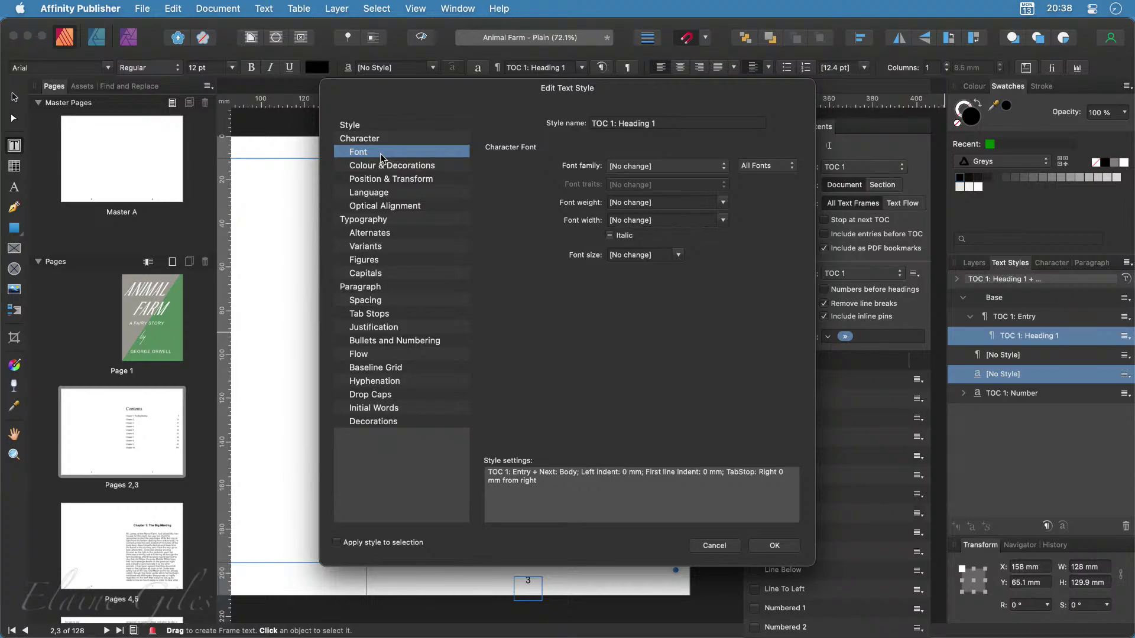
pyautogui.click(638, 169)
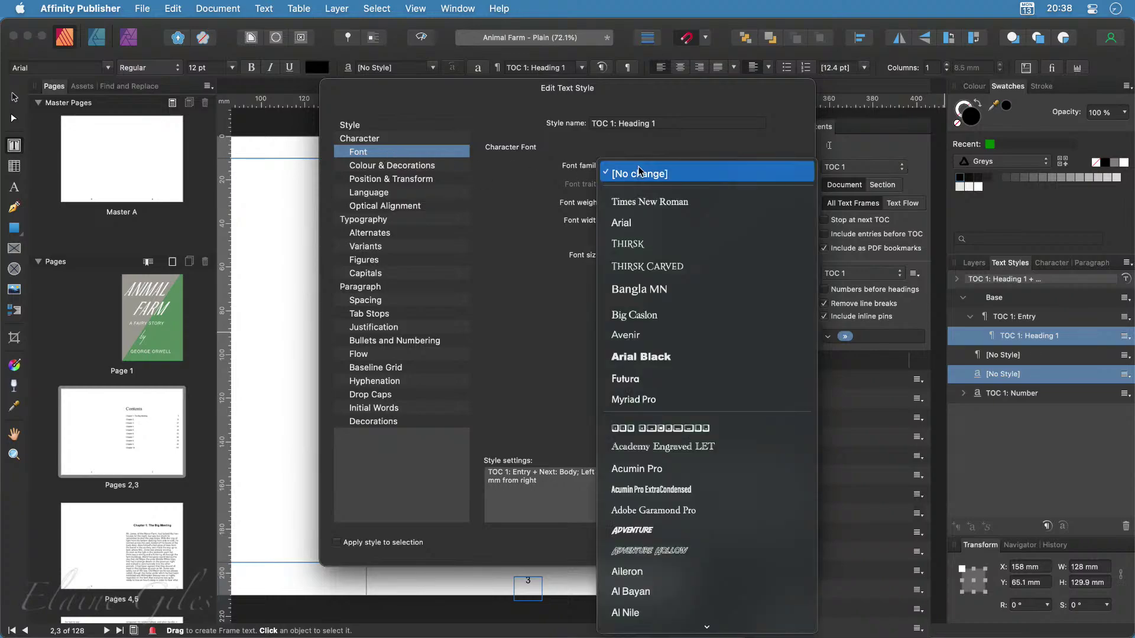
pyautogui.click(647, 201)
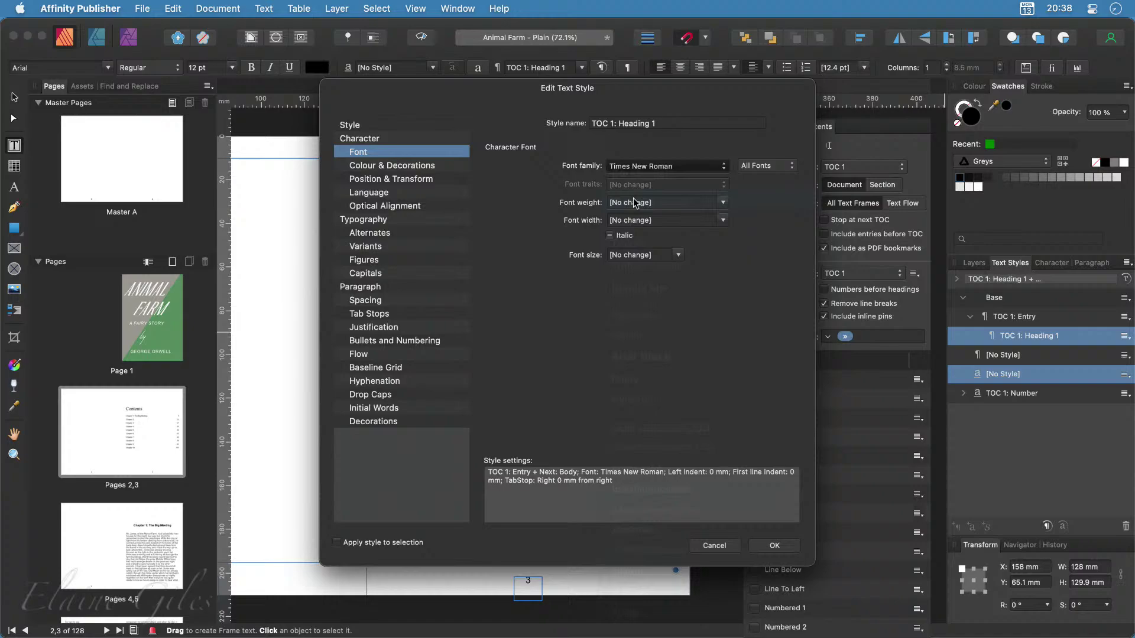
pyautogui.click(680, 255)
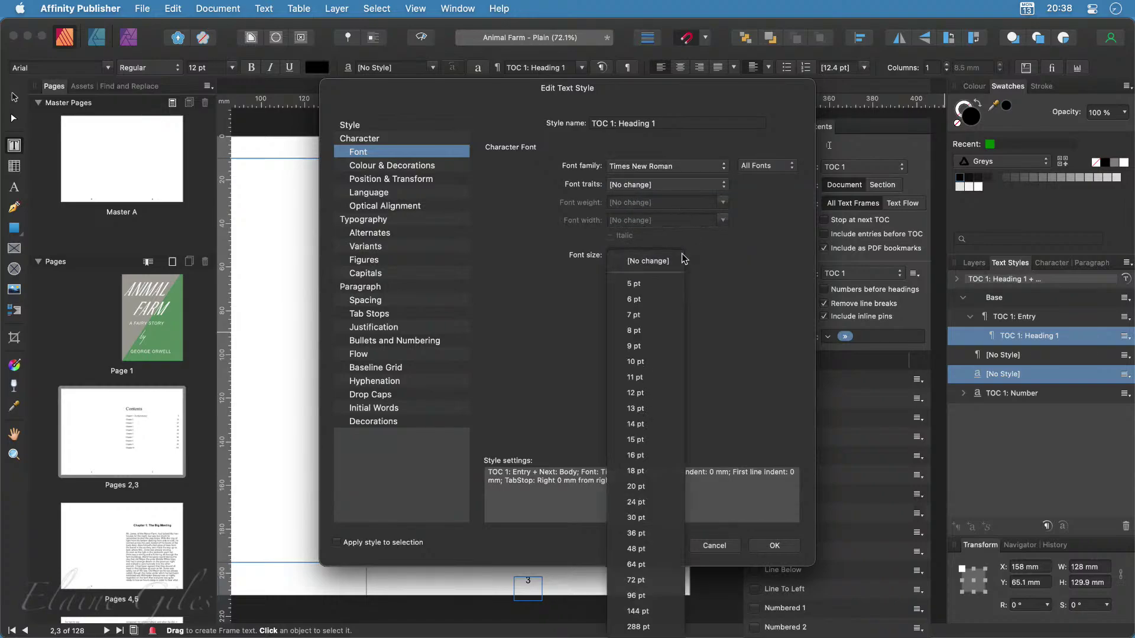
pyautogui.click(658, 471)
# Give the TOC 1: Heading 1 style a green text fill with hex value 008D18, apply the style changes, and deselect the table of contents
pyautogui.click(390, 170)
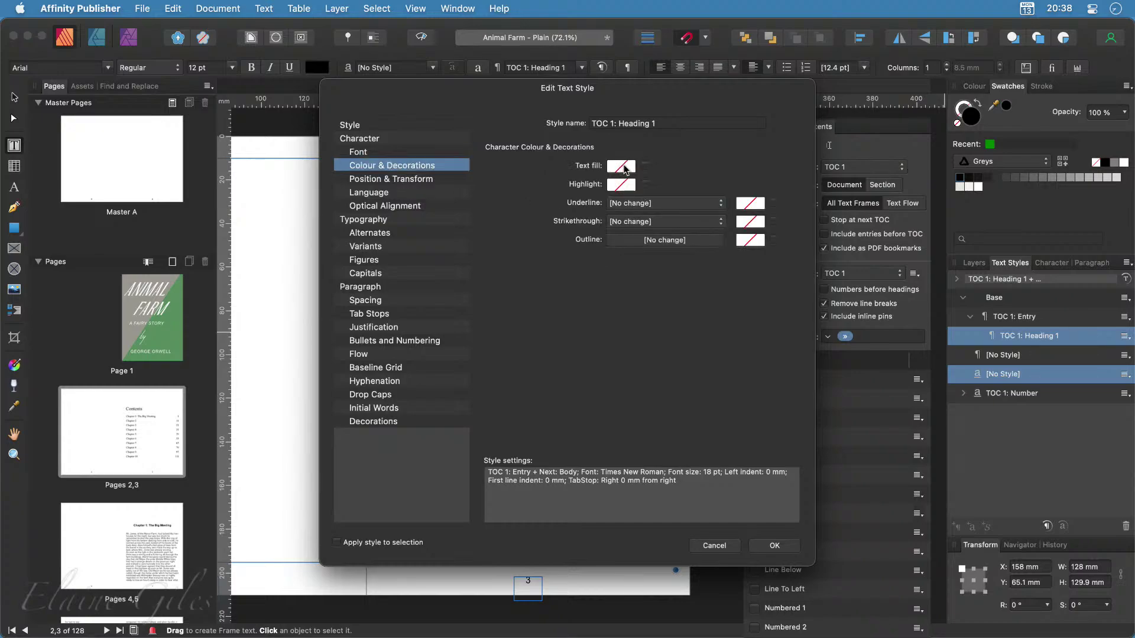
pyautogui.click(623, 166)
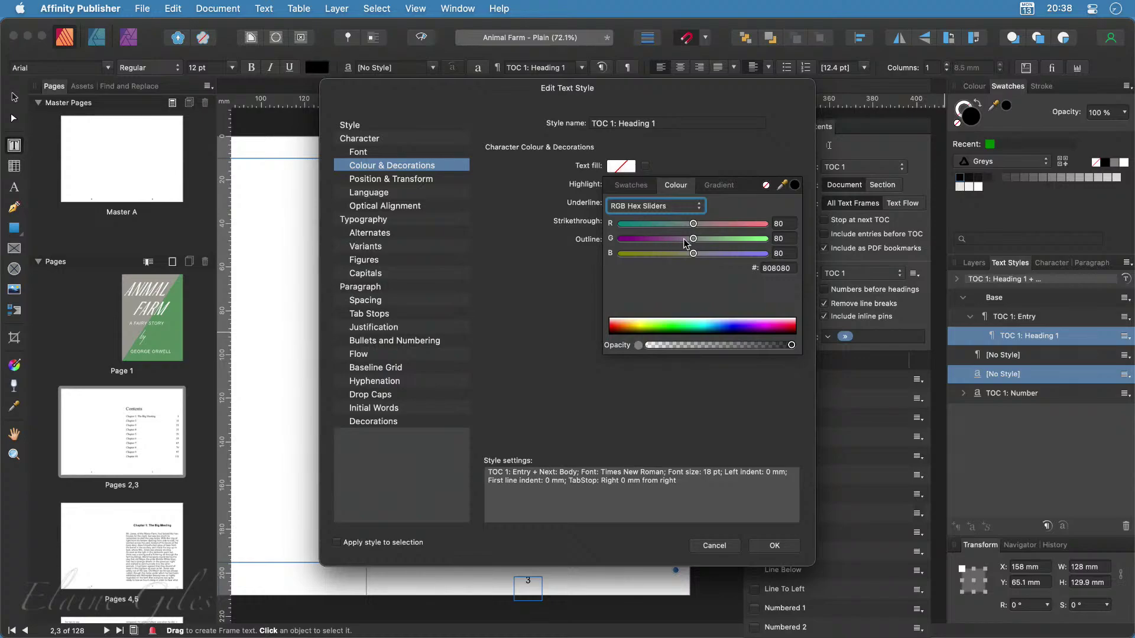
pyautogui.click(674, 330)
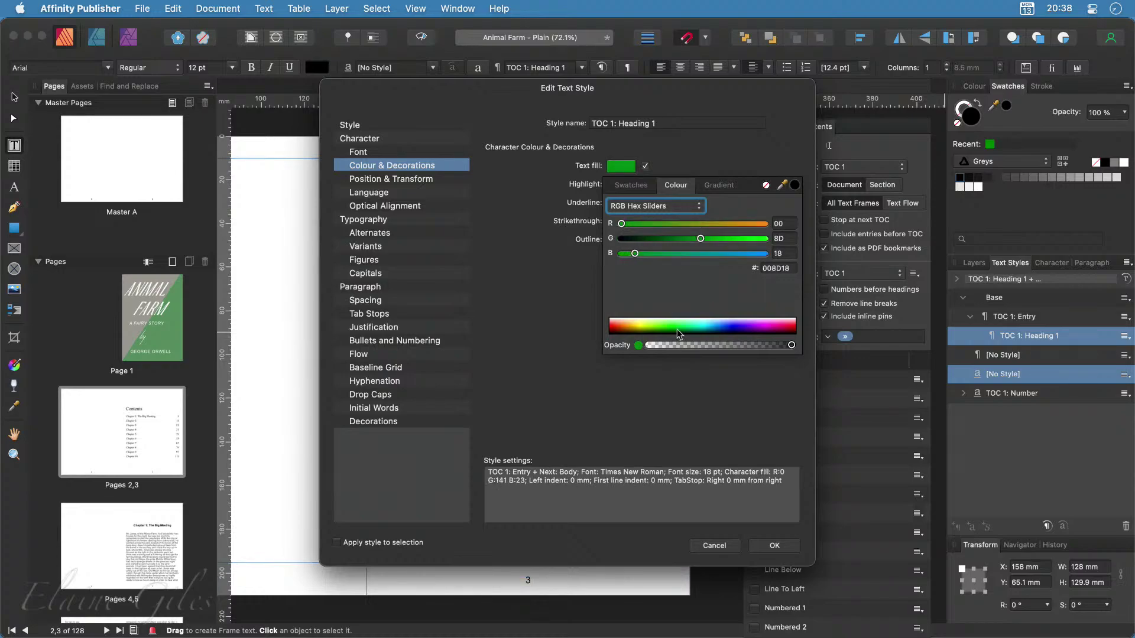
pyautogui.click(775, 545)
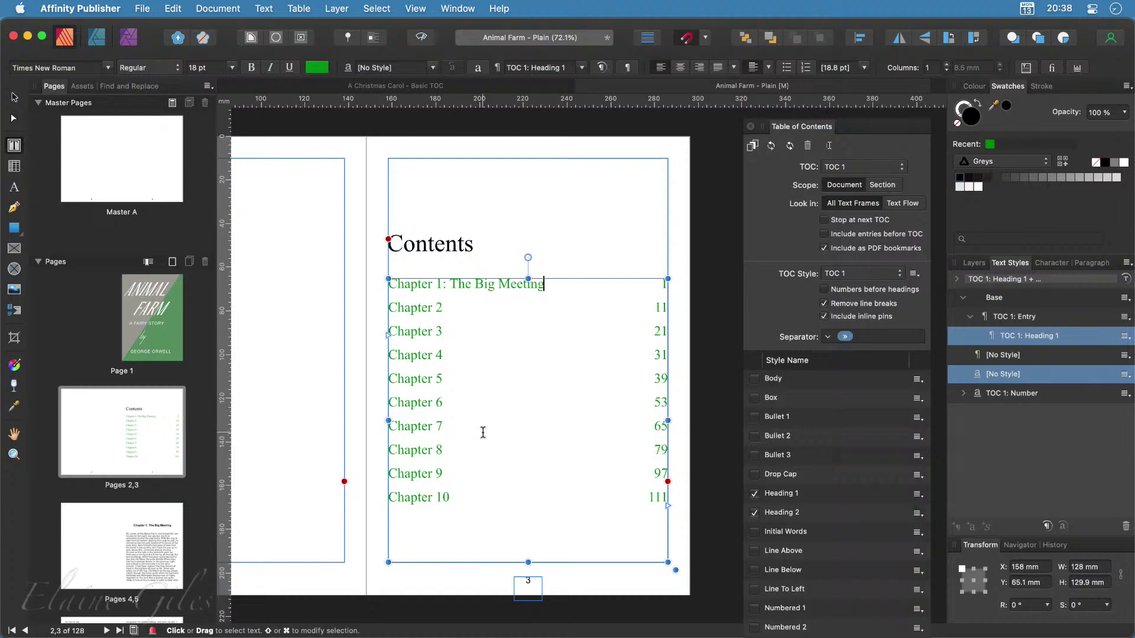
pyautogui.click(706, 285)
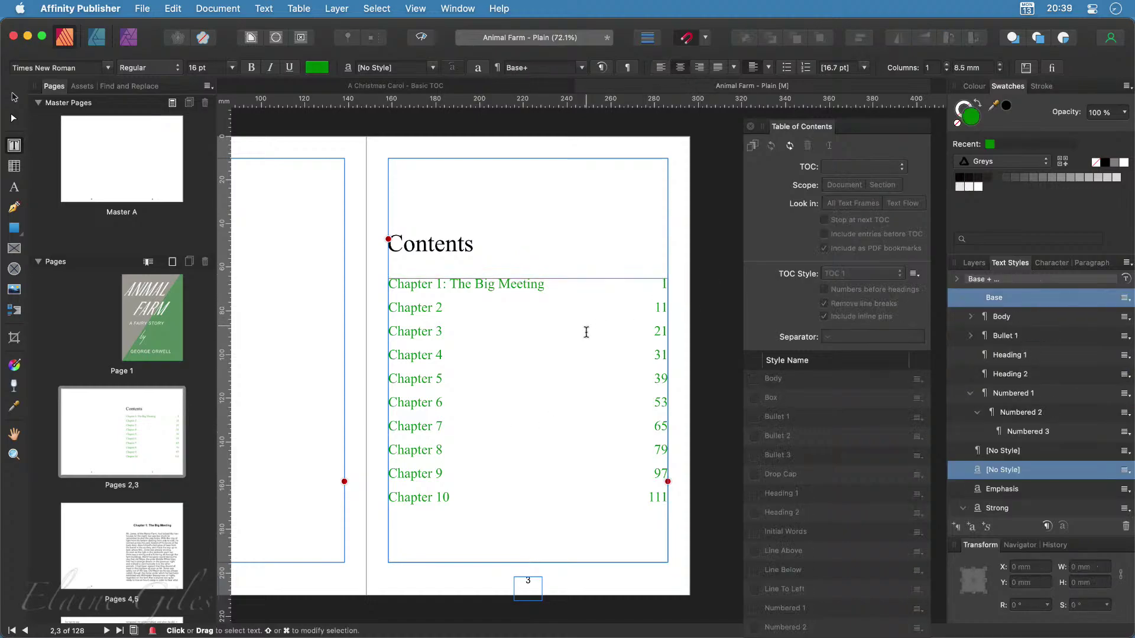
# Shorten the heading on the spread of pages 4 and 5 to "Chapter 1", and return to the Contents page spread
pyautogui.click(128, 433)
pyautogui.click(130, 544)
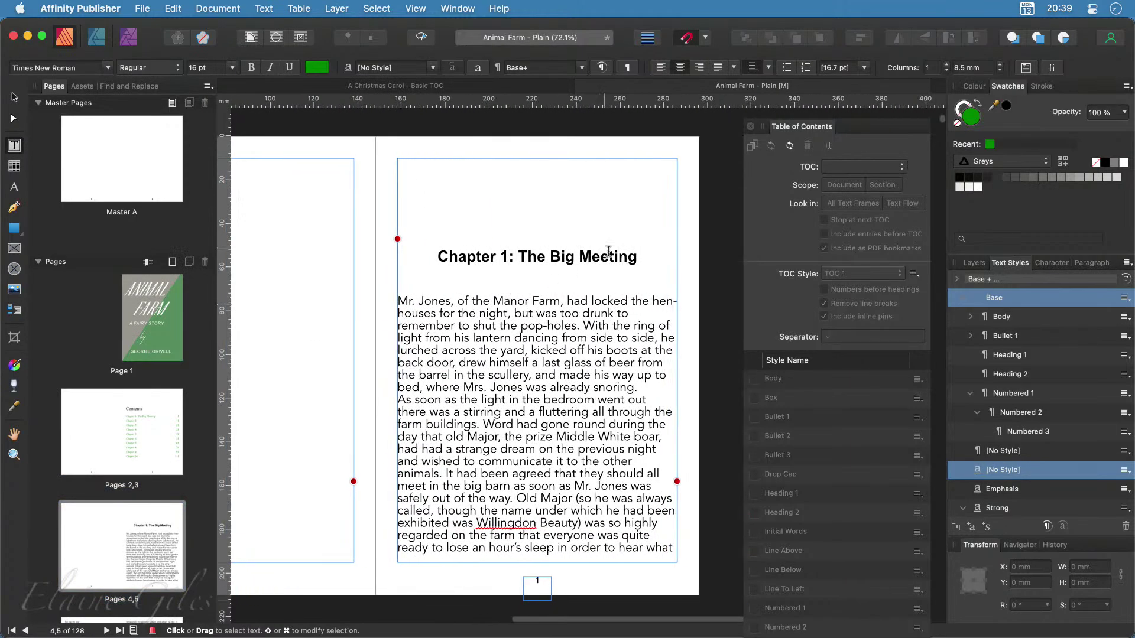
pyautogui.moveTo(640, 259); pyautogui.dragTo(508, 256)
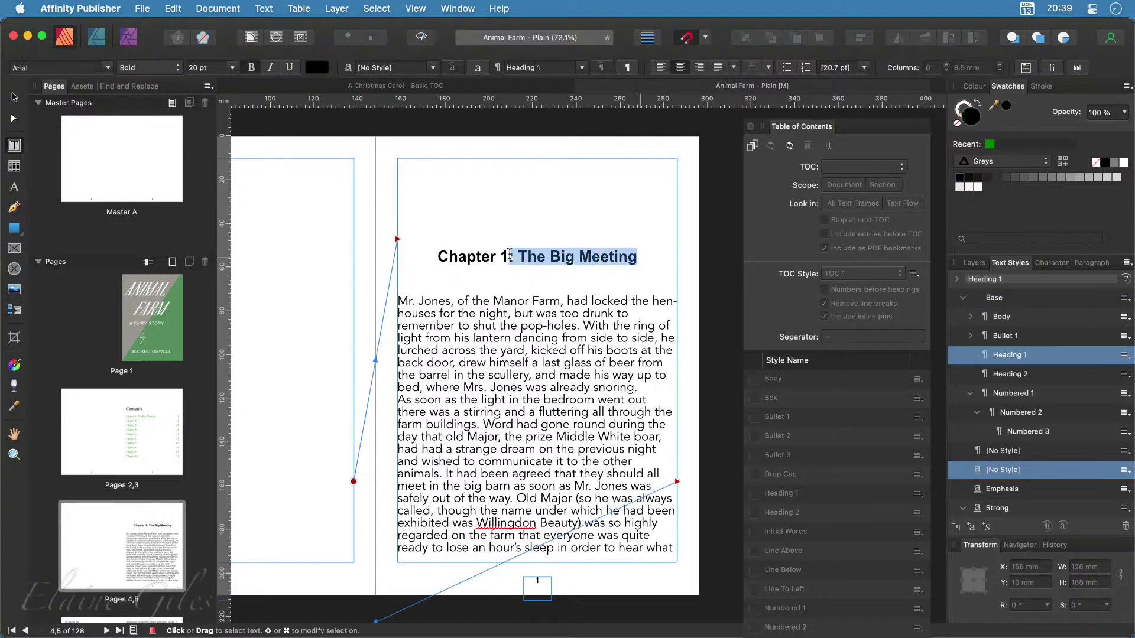
pyautogui.press('BackSpace')
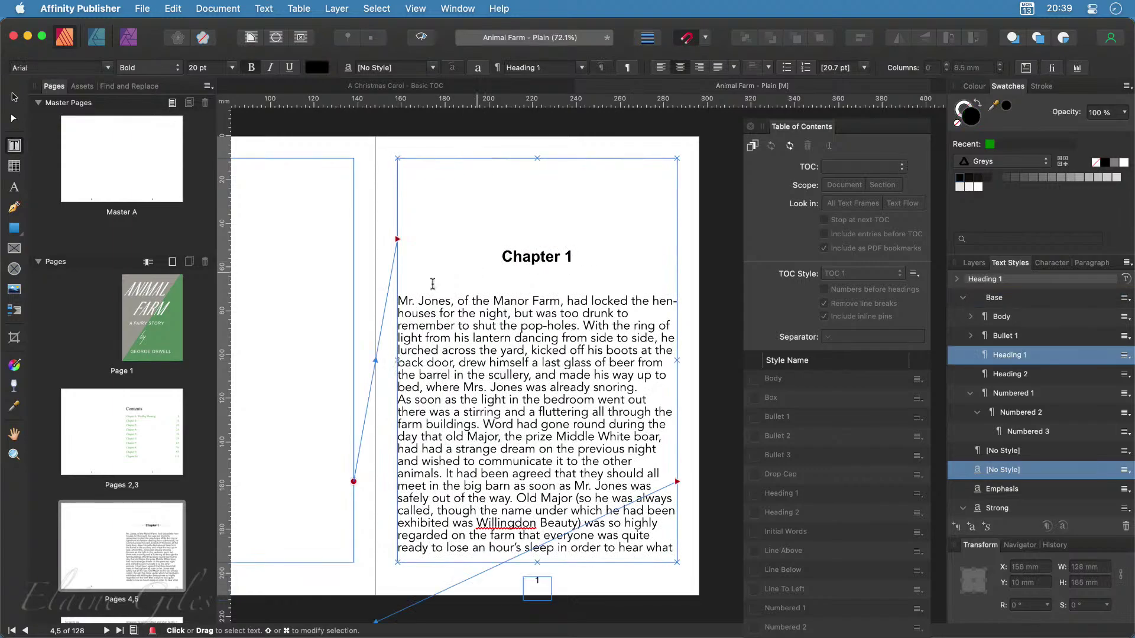
pyautogui.doubleClick(121, 444)
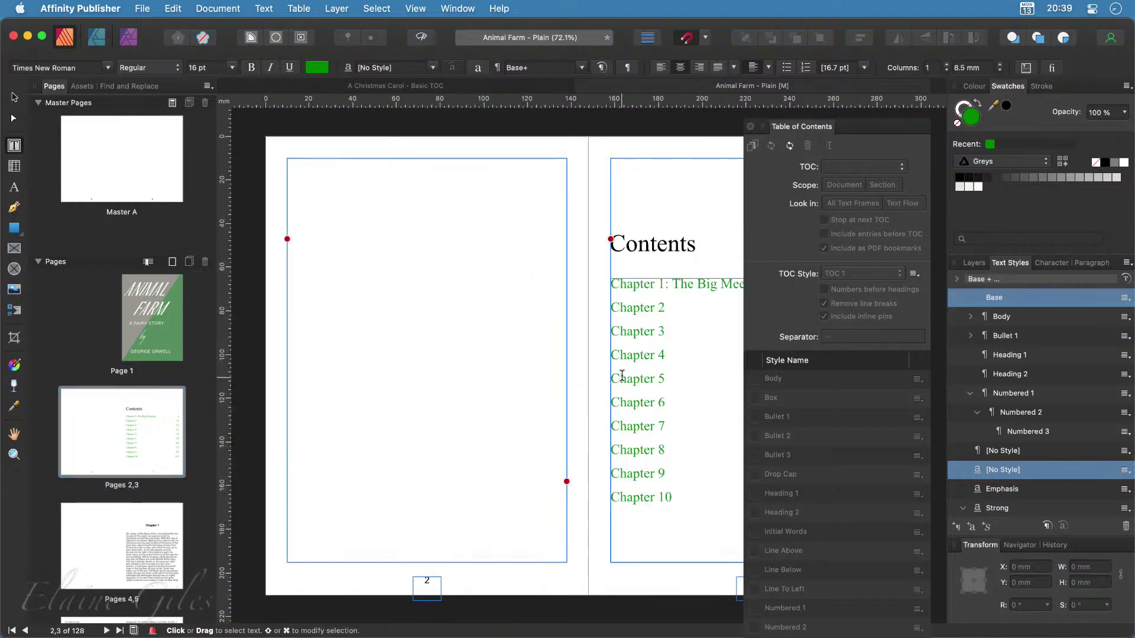
# Update the Animal Farm table of contents on page 3 from the chapter headings in the document
pyautogui.click(557, 309)
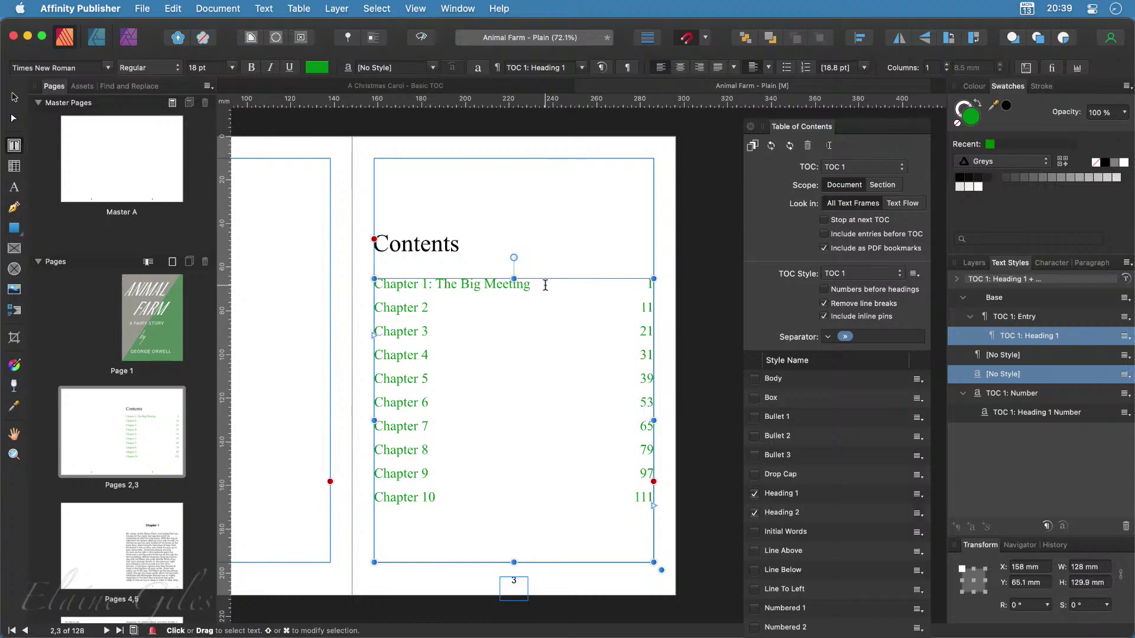
pyautogui.click(772, 146)
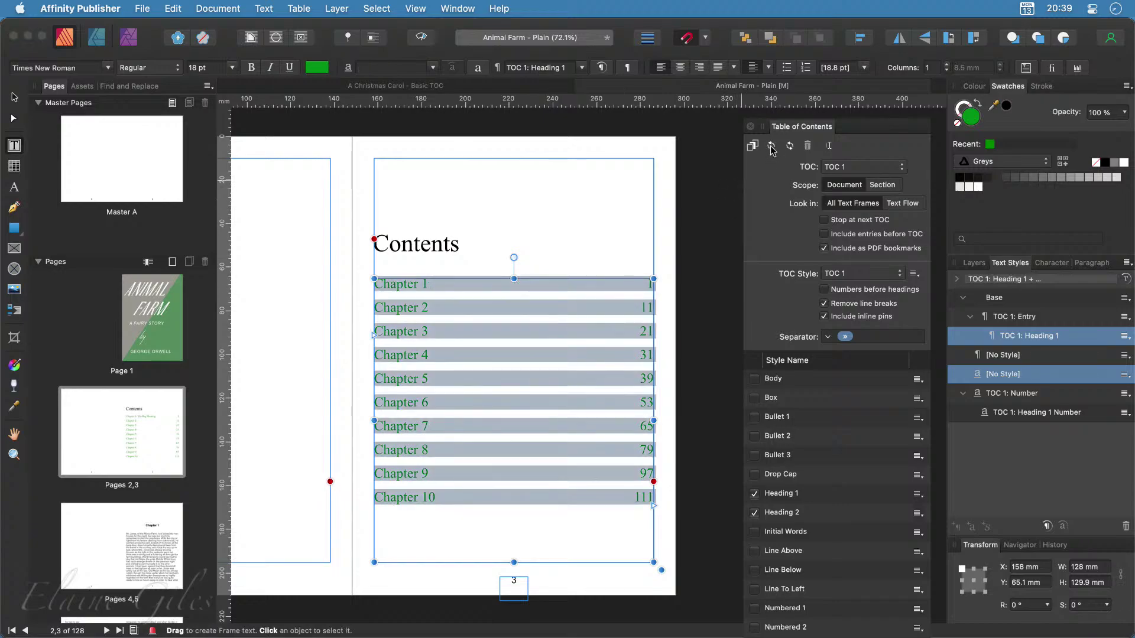
pyautogui.click(702, 252)
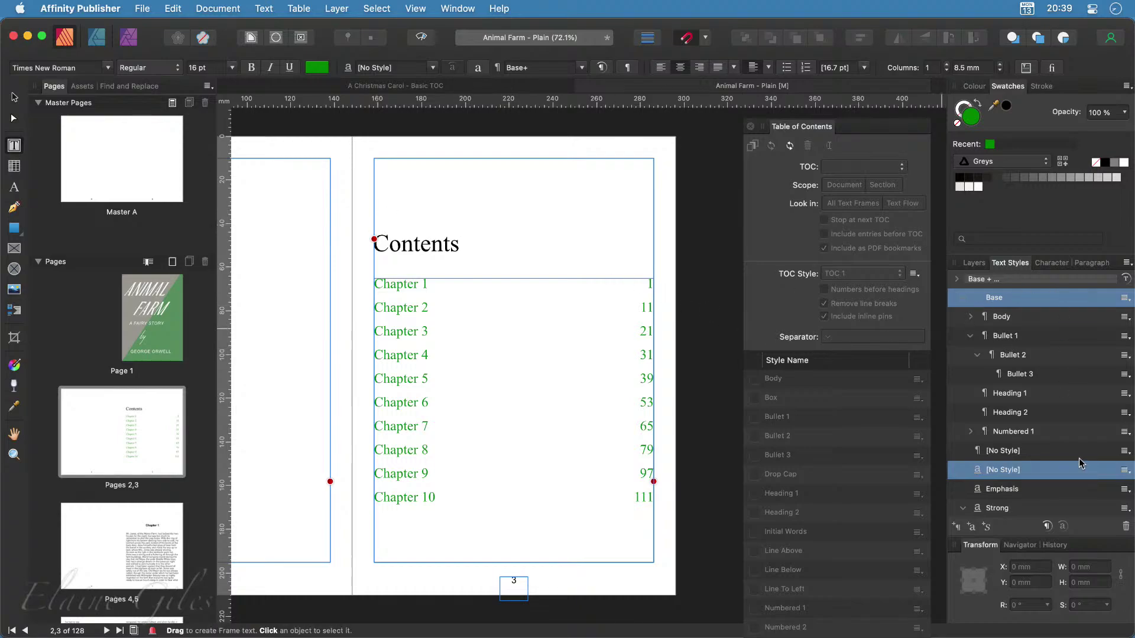
pyautogui.click(434, 331)
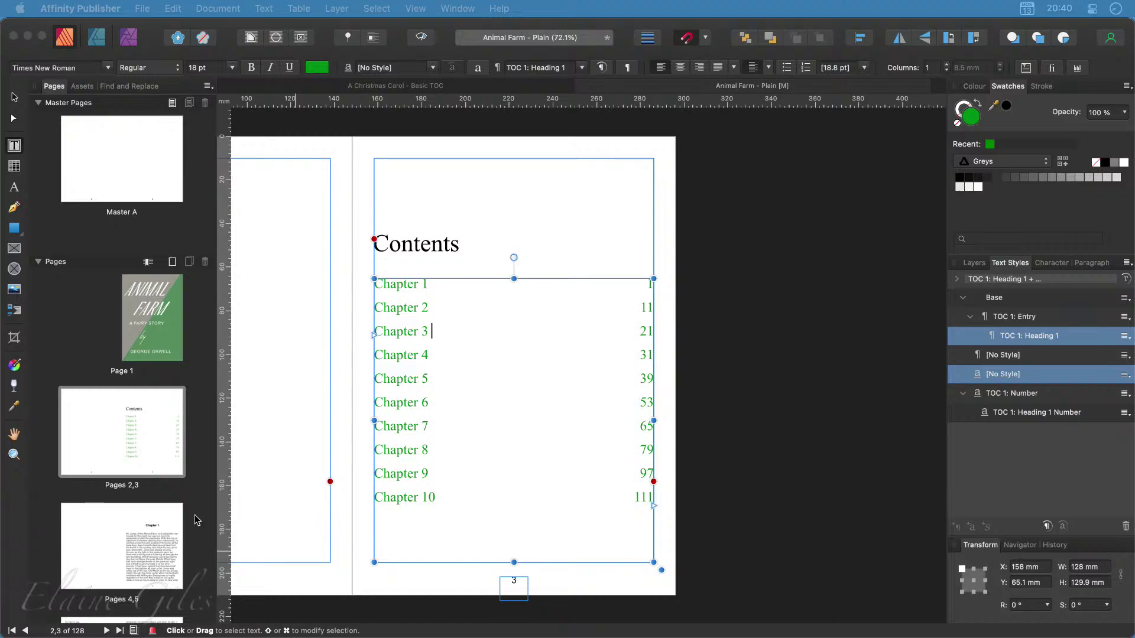
pyautogui.click(497, 522)
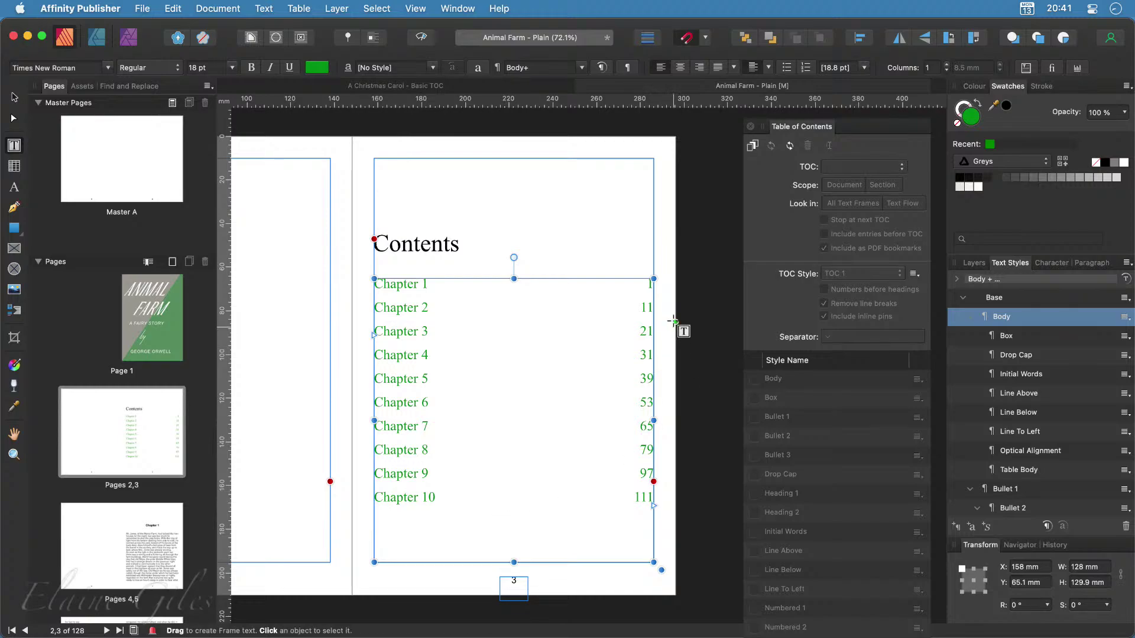
pyautogui.click(17, 98)
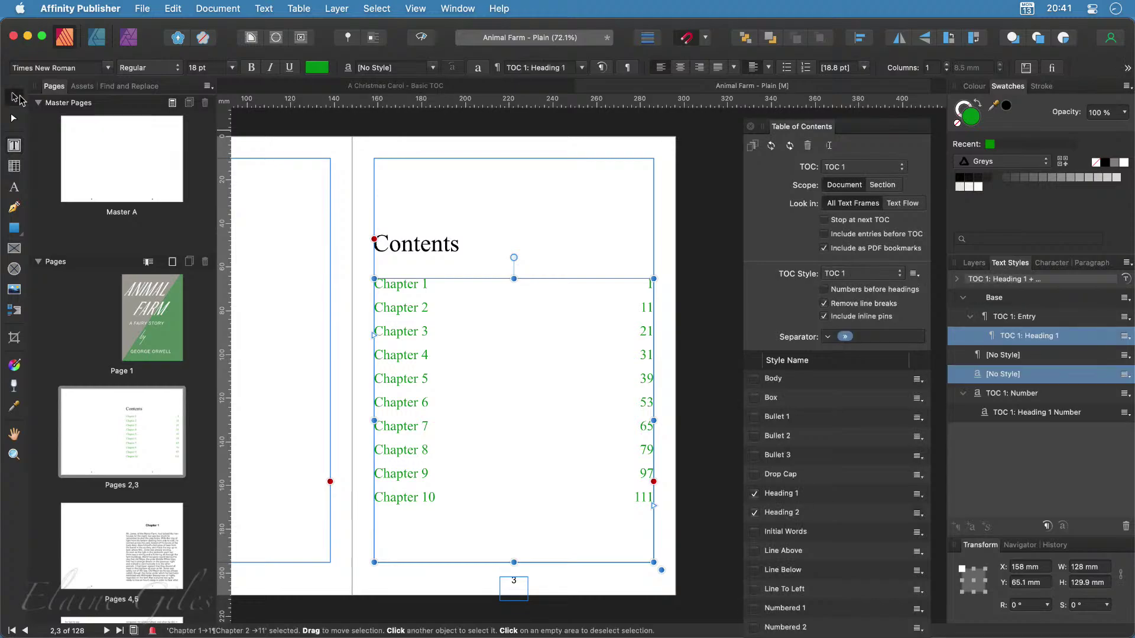
pyautogui.click(702, 371)
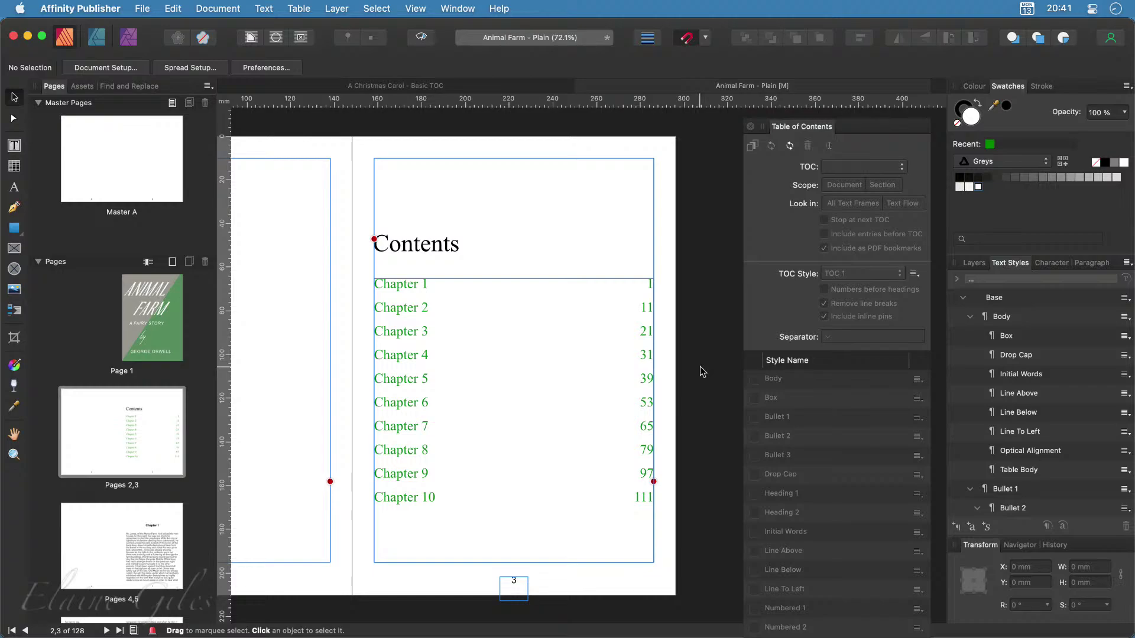
# Edit the TOC 1: Heading 1 text style so its right-aligned tab stop uses a dotted character leader
pyautogui.click(439, 327)
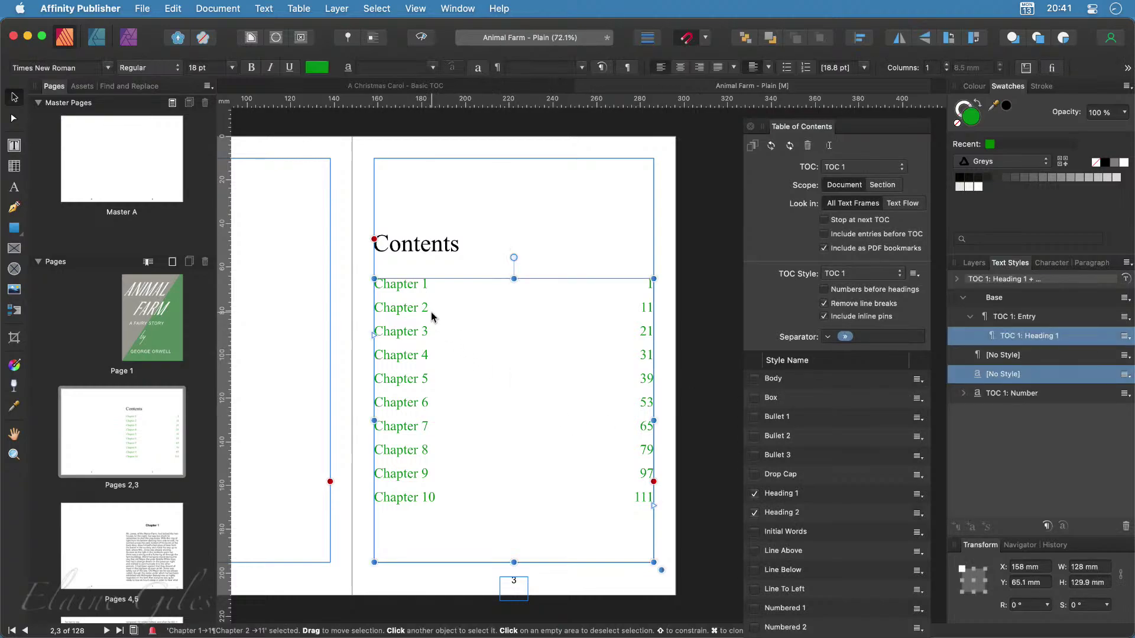
pyautogui.doubleClick(432, 307)
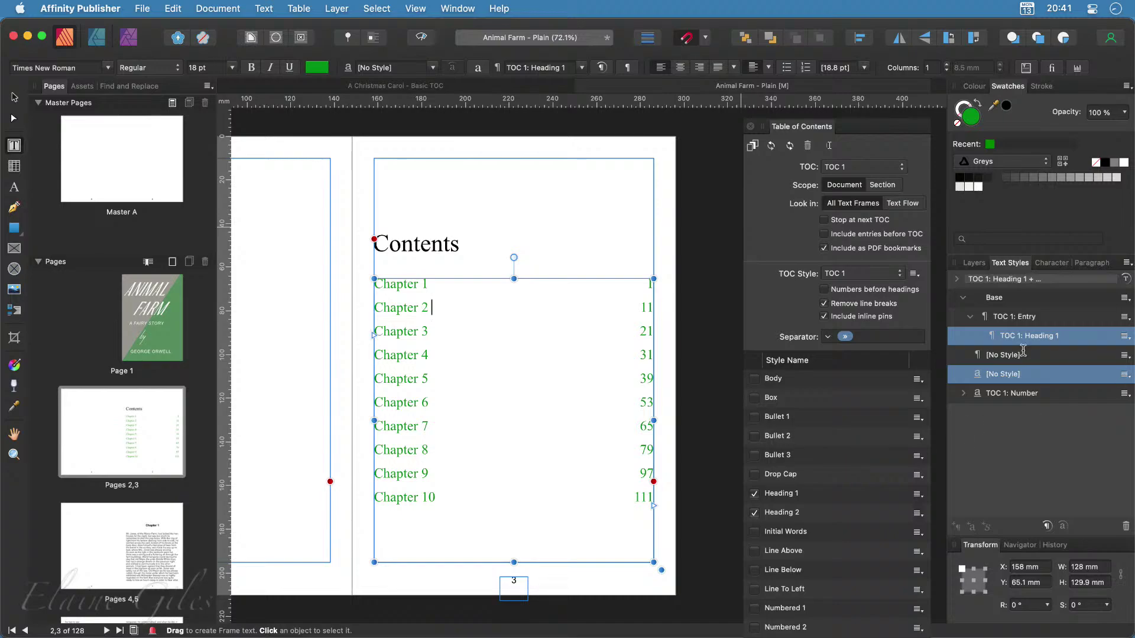
pyautogui.rightClick(1039, 338)
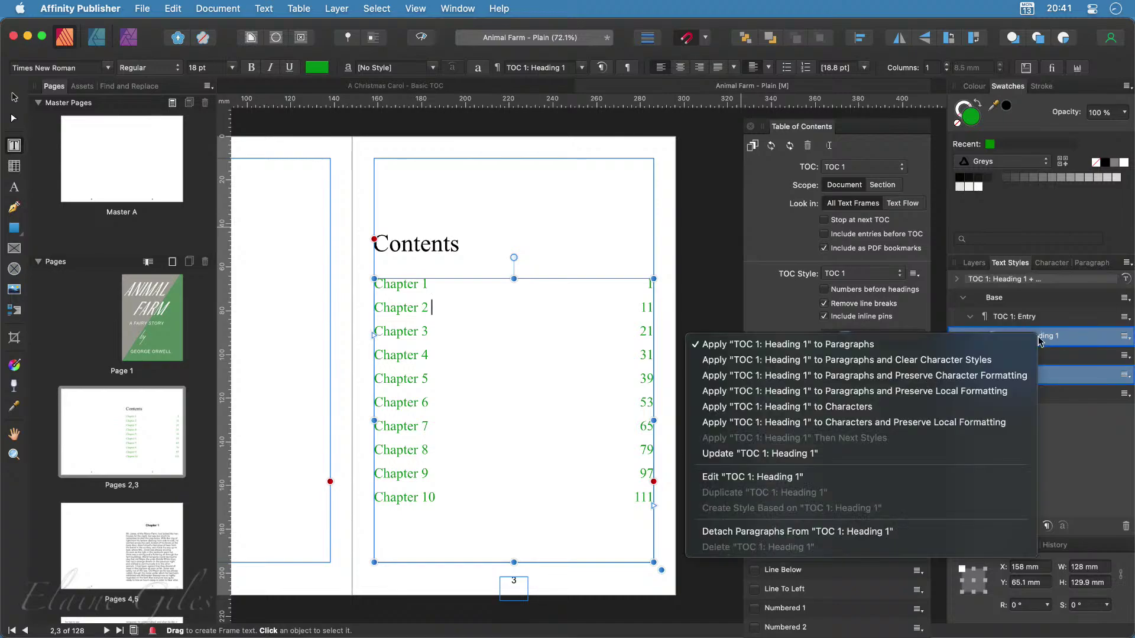
pyautogui.click(813, 477)
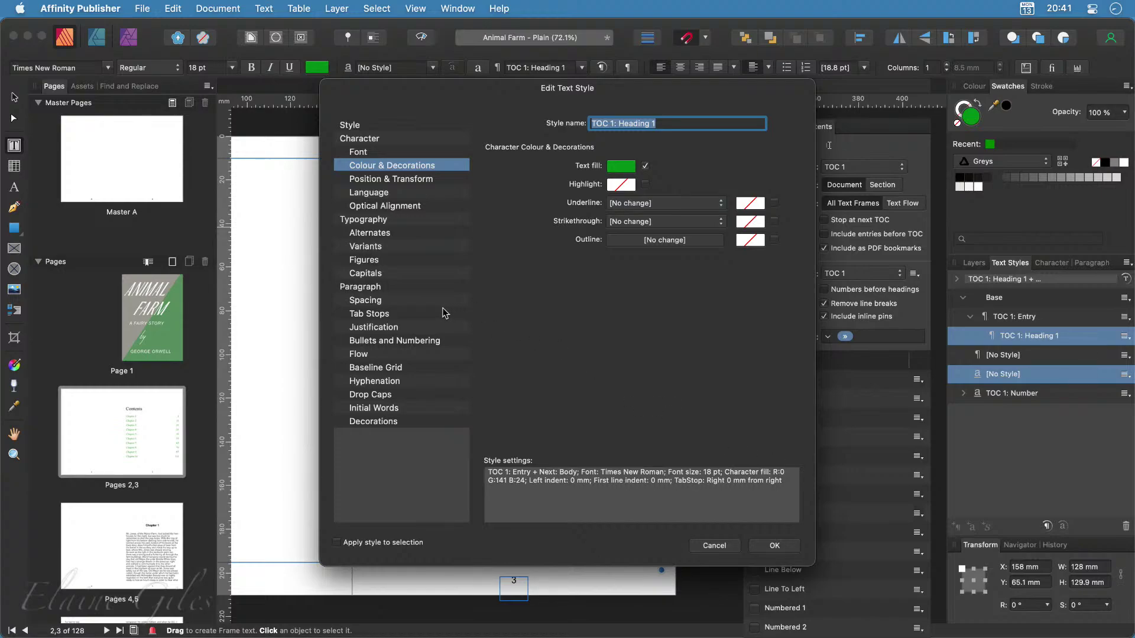
pyautogui.click(422, 314)
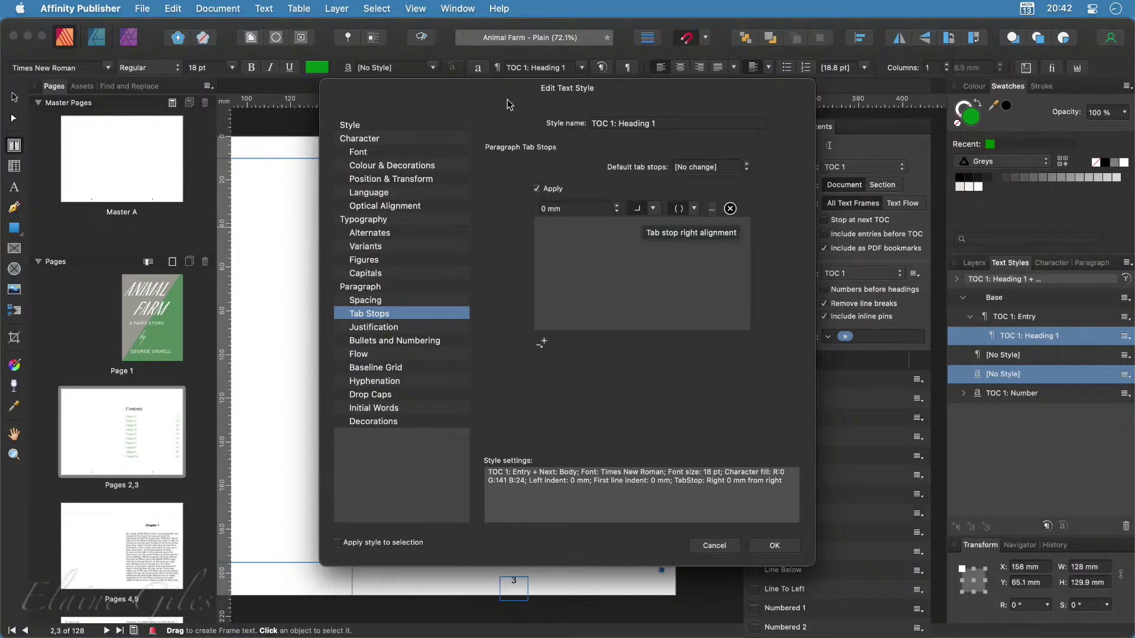
pyautogui.moveTo(491, 100); pyautogui.dragTo(757, 297)
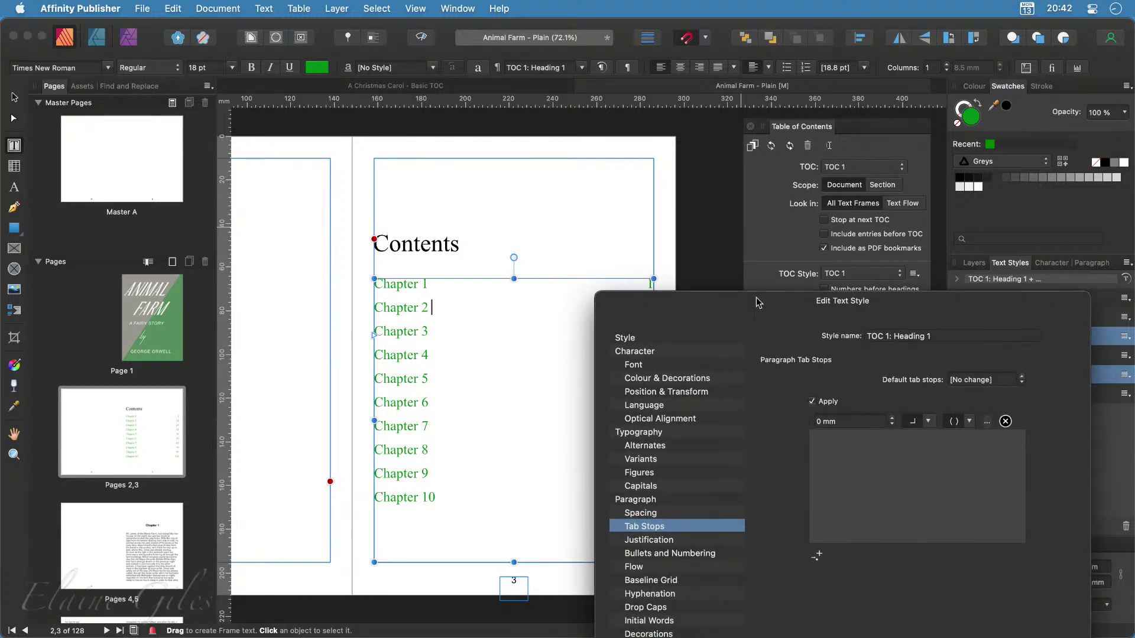
pyautogui.click(970, 421)
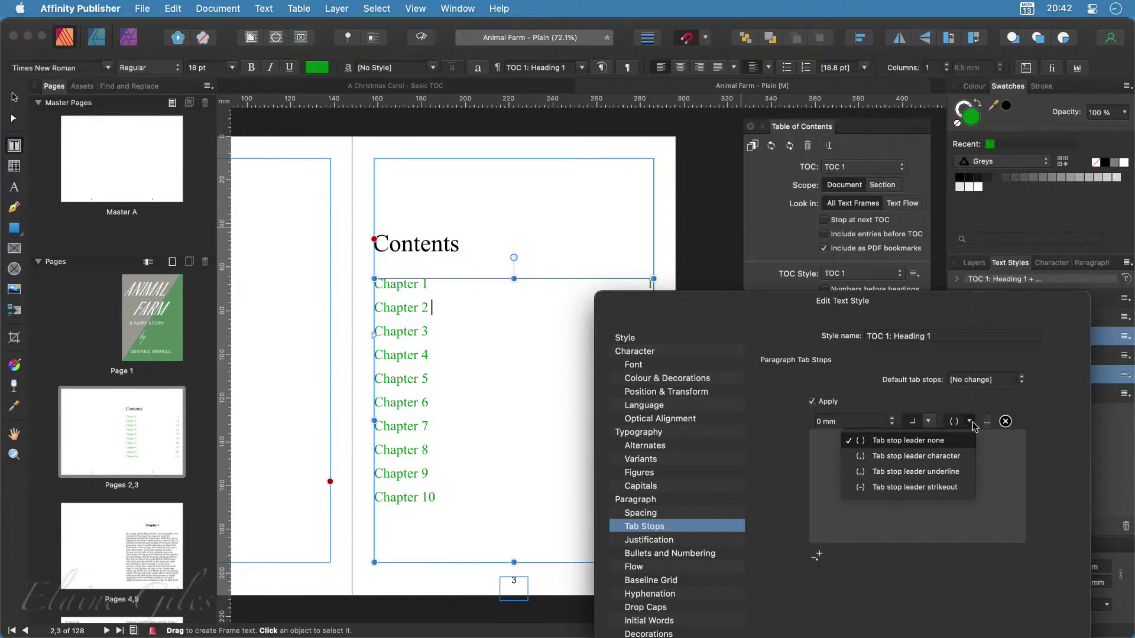
pyautogui.click(935, 461)
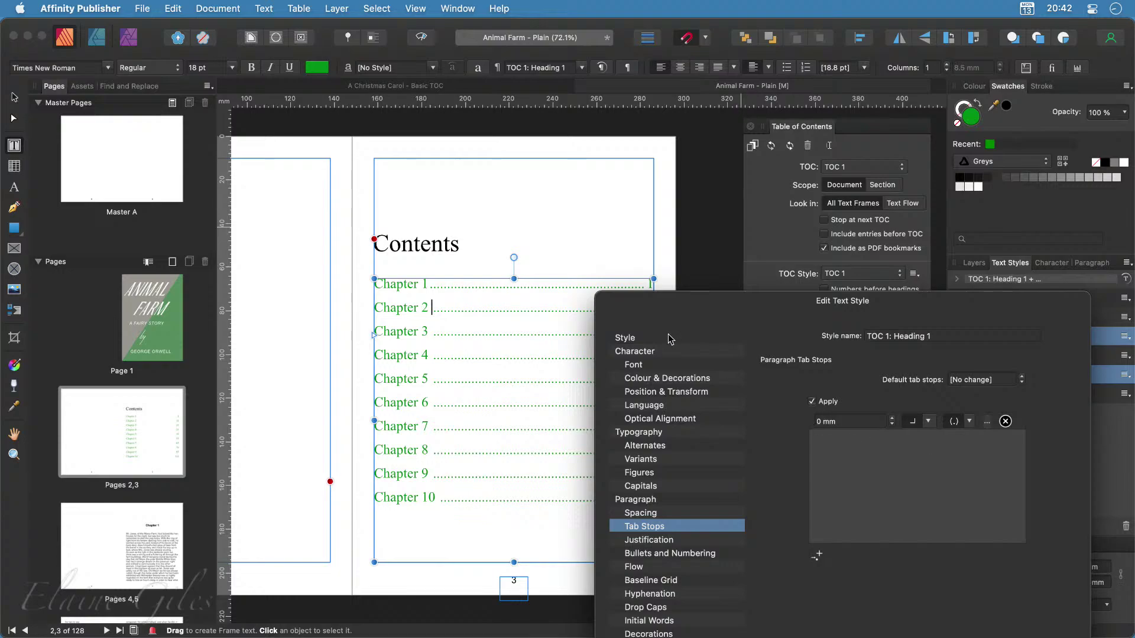
pyautogui.moveTo(660, 303); pyautogui.dragTo(625, 115)
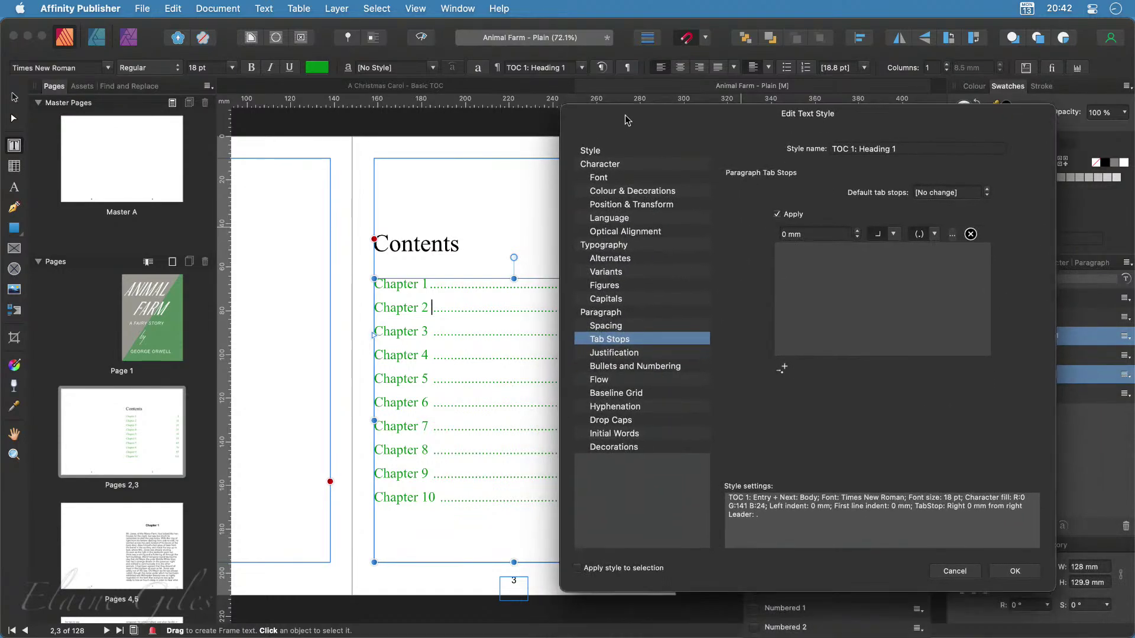
pyautogui.click(1005, 571)
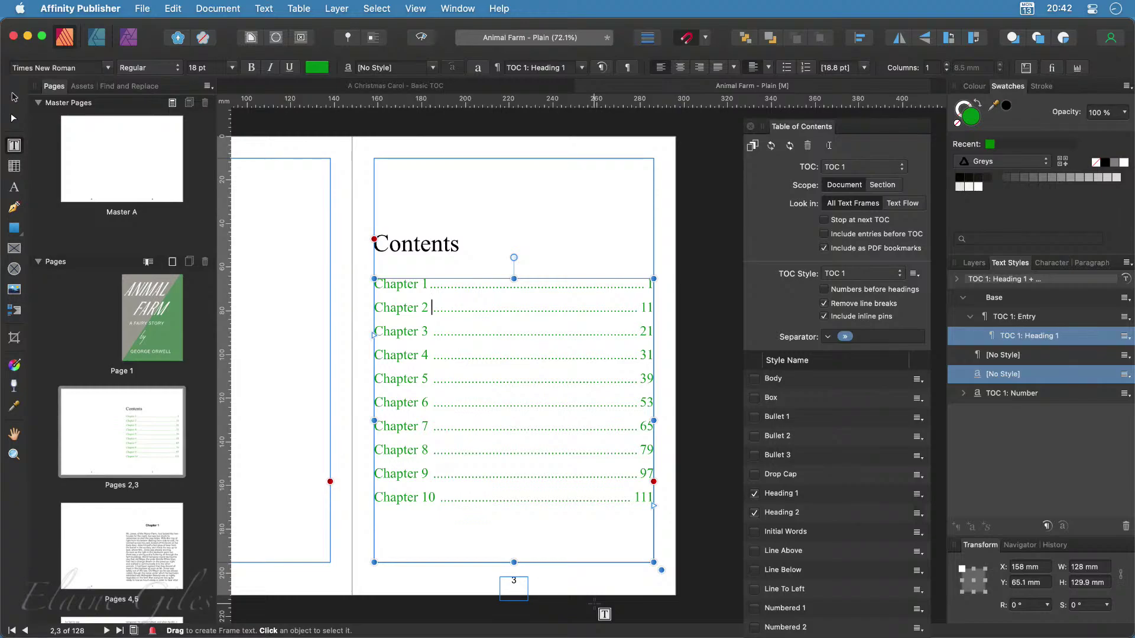
# Examine the text styles and the PDF bookmarks option offered for the table of contents
pyautogui.click(855, 122)
pyautogui.moveTo(855, 122); pyautogui.dragTo(847, 61)
pyautogui.scroll(-3, 833, 509)
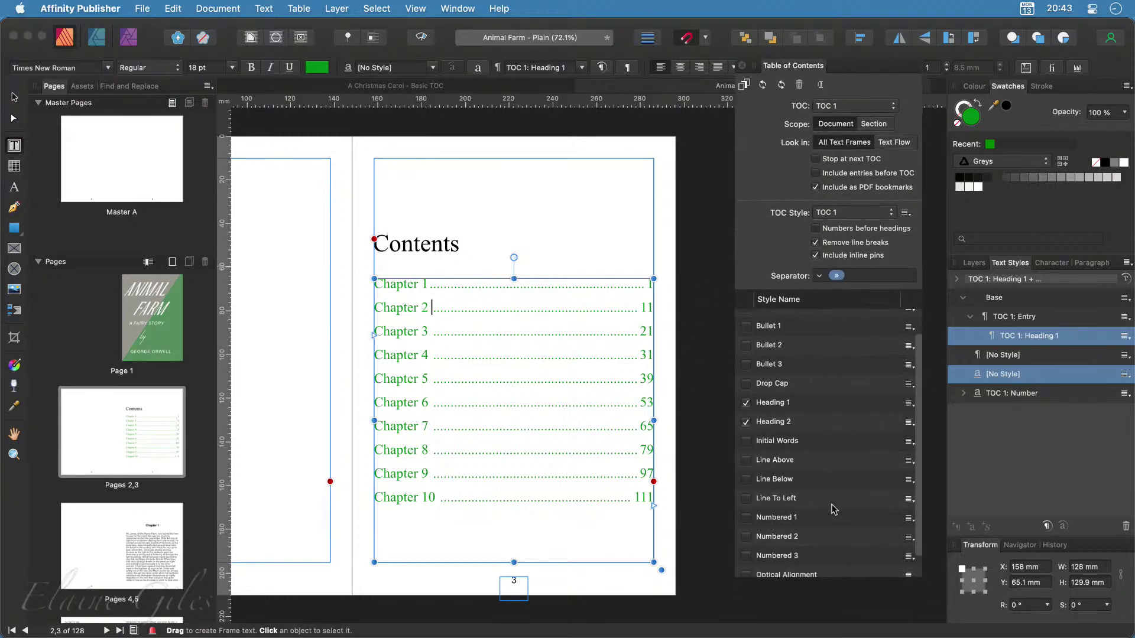
pyautogui.scroll(3, 838, 423)
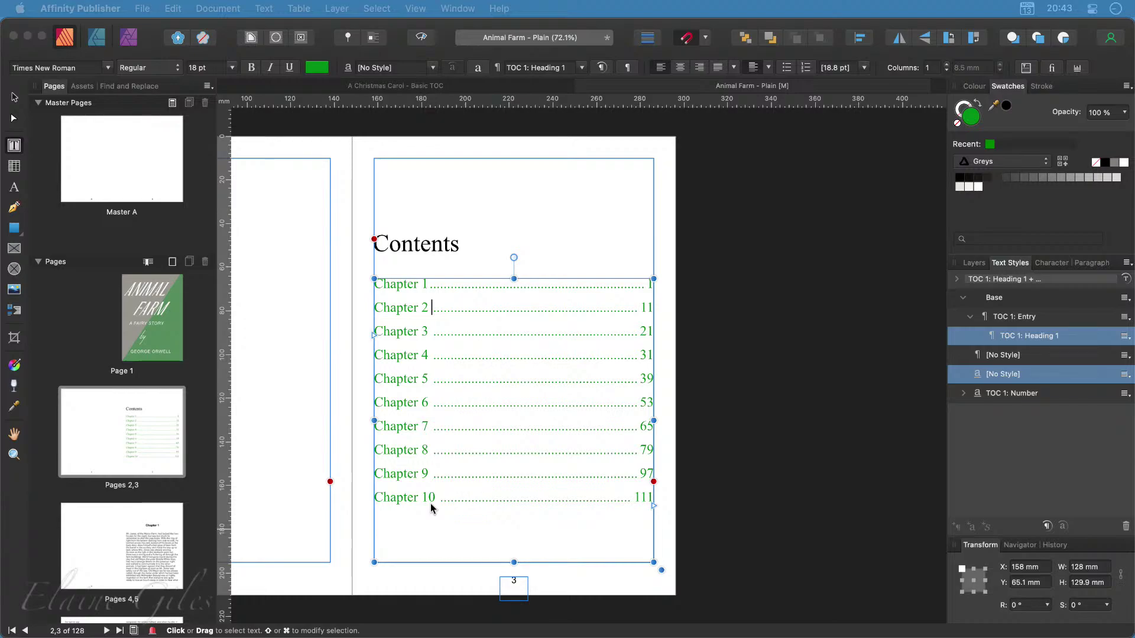
pyautogui.click(822, 185)
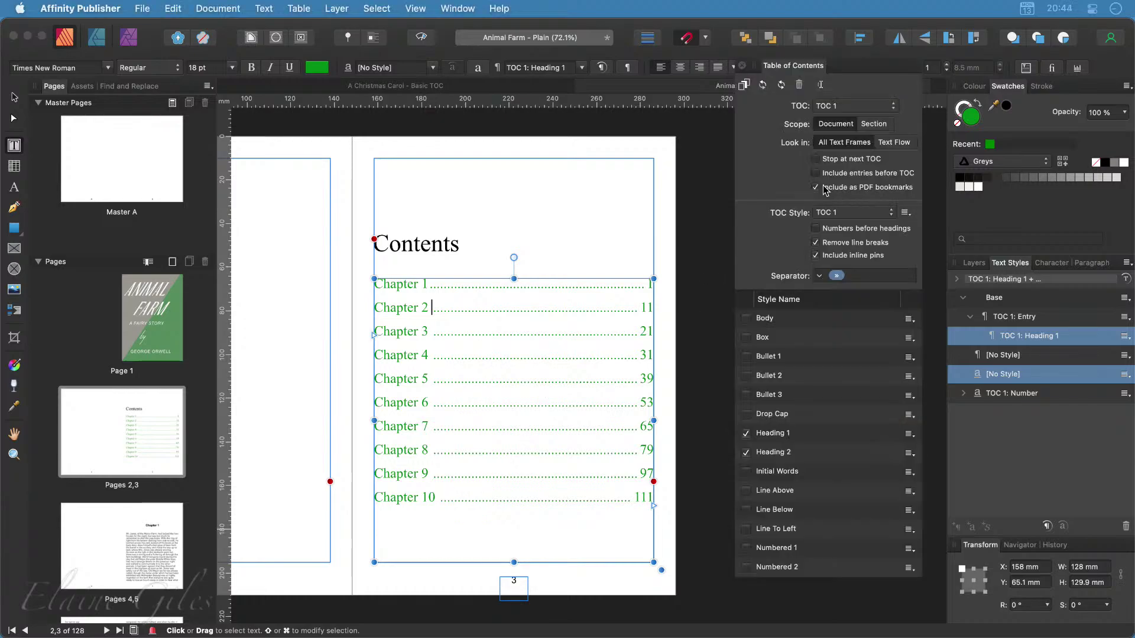
pyautogui.click(710, 279)
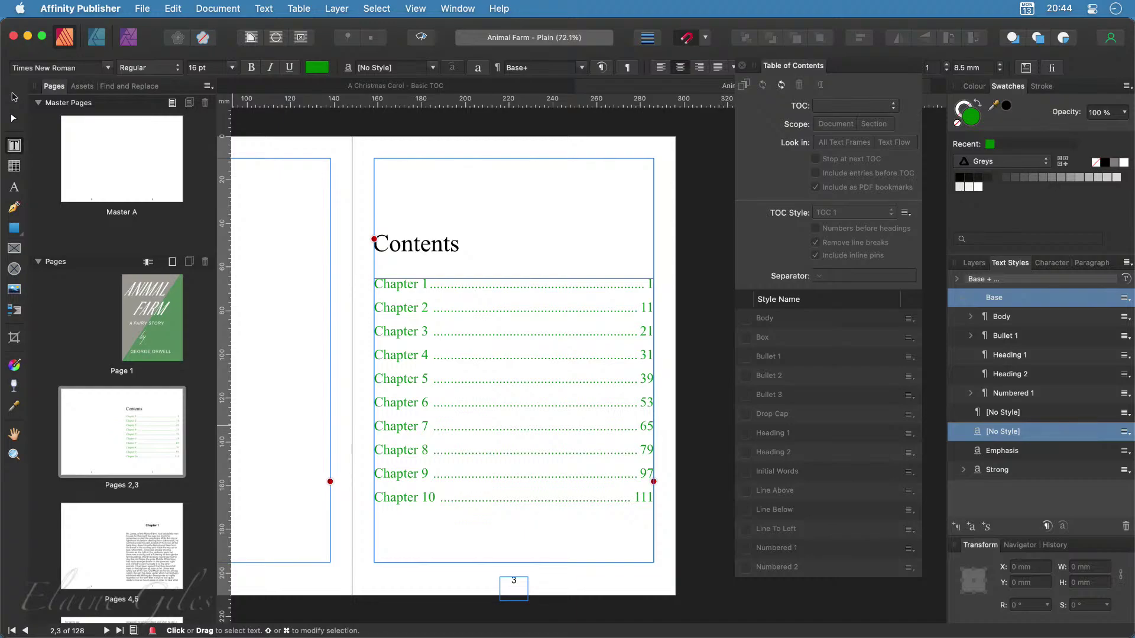
# Switch to the Story & Continuation - Multiple Level TOC document and look over its contents page and article spreads
pyautogui.press('super+Tab')
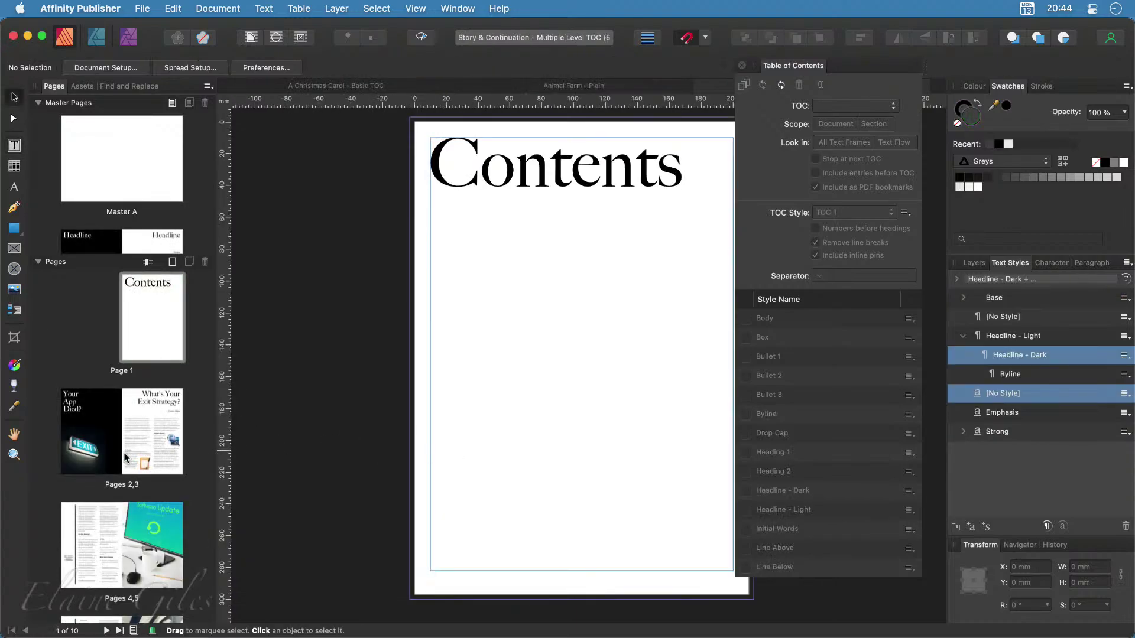
pyautogui.click(111, 440)
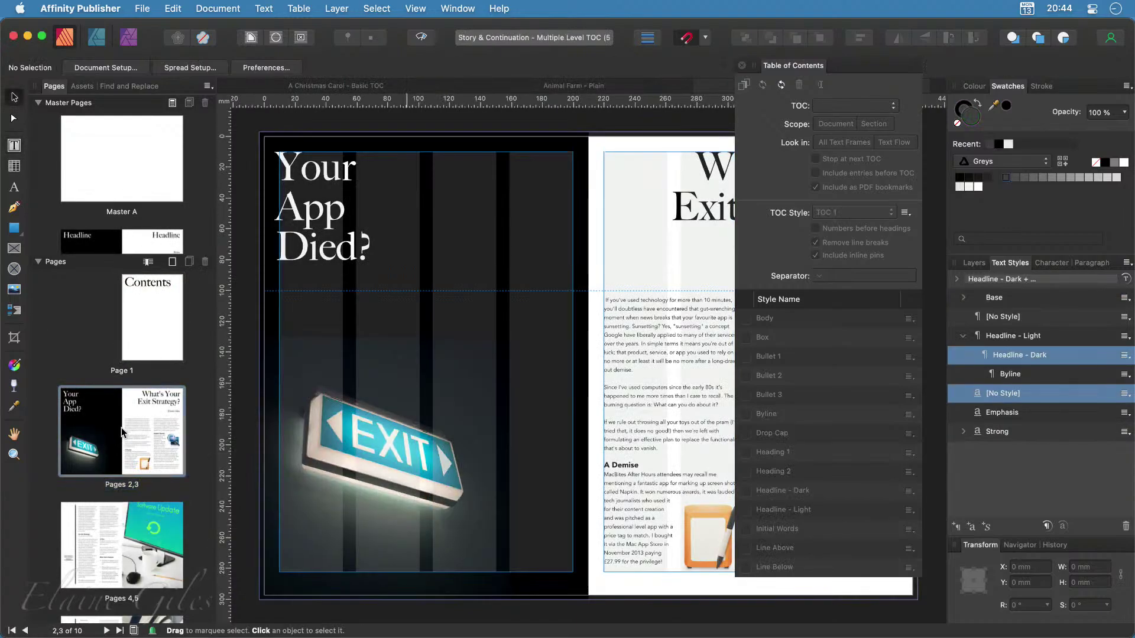
pyautogui.moveTo(875, 69); pyautogui.dragTo(1134, 354)
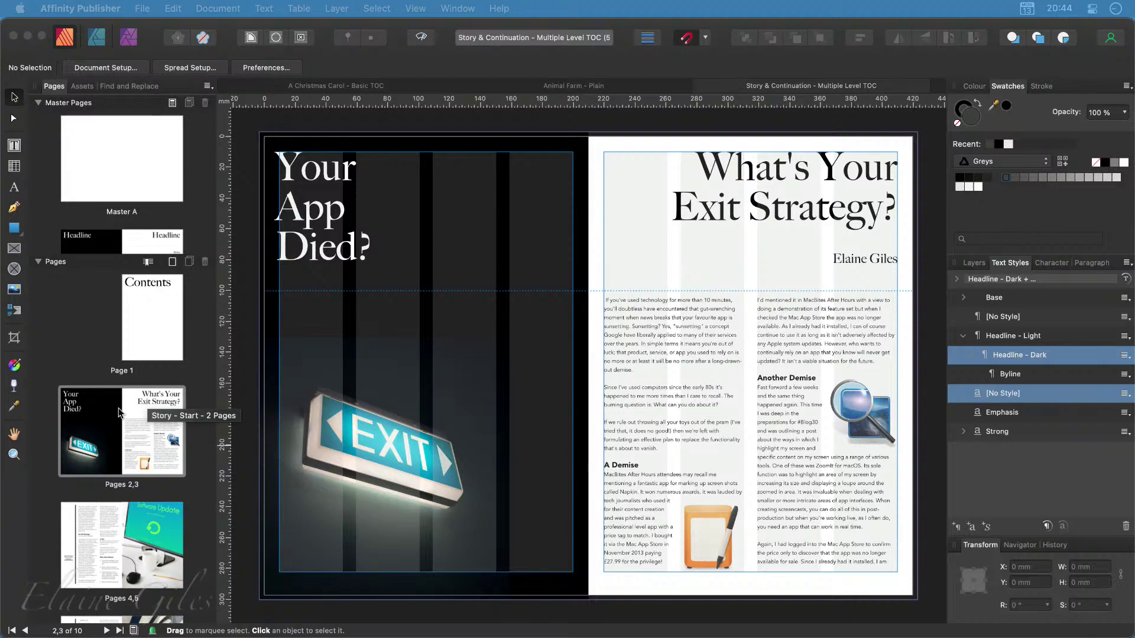
pyautogui.doubleClick(153, 313)
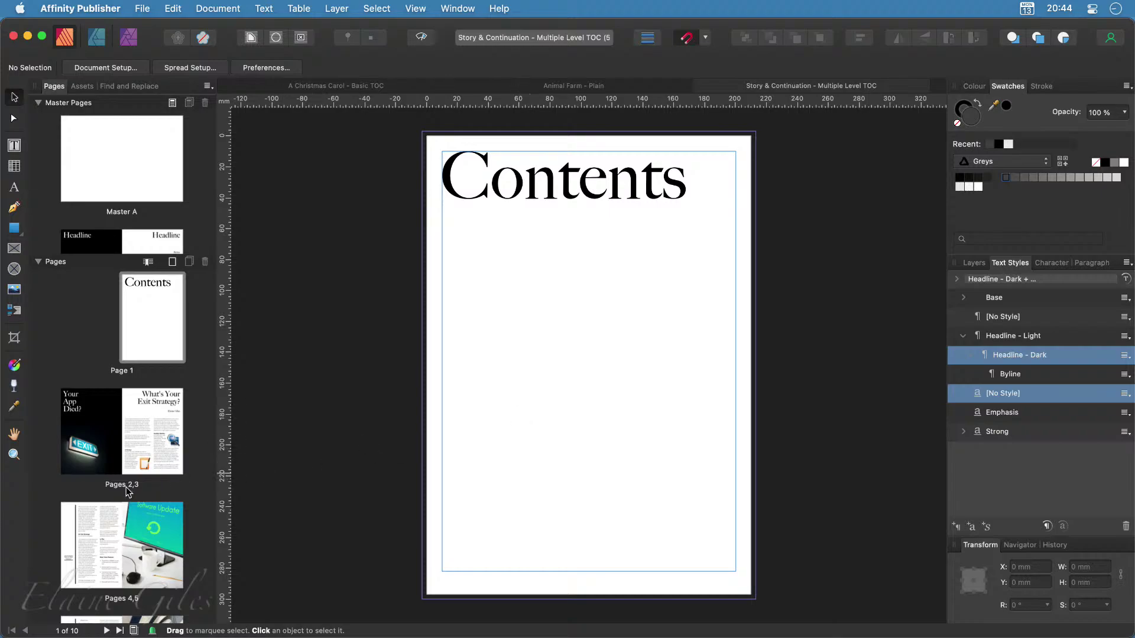
pyautogui.scroll(-5, 127, 490)
pyautogui.scroll(-3, 127, 490)
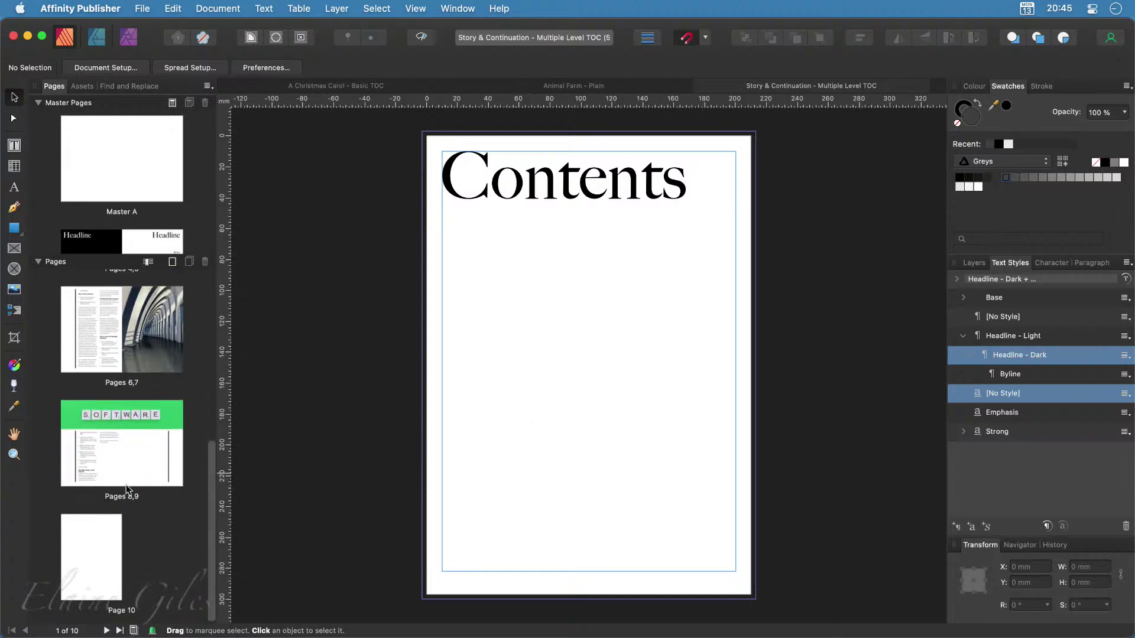
pyautogui.scroll(8, 126, 487)
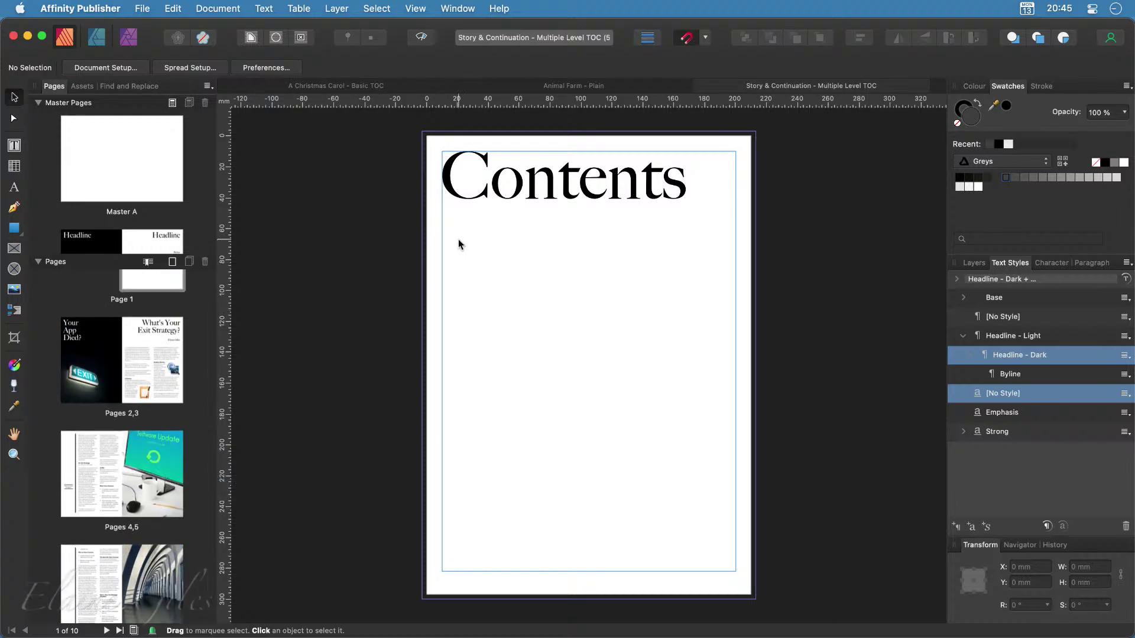
pyautogui.click(468, 284)
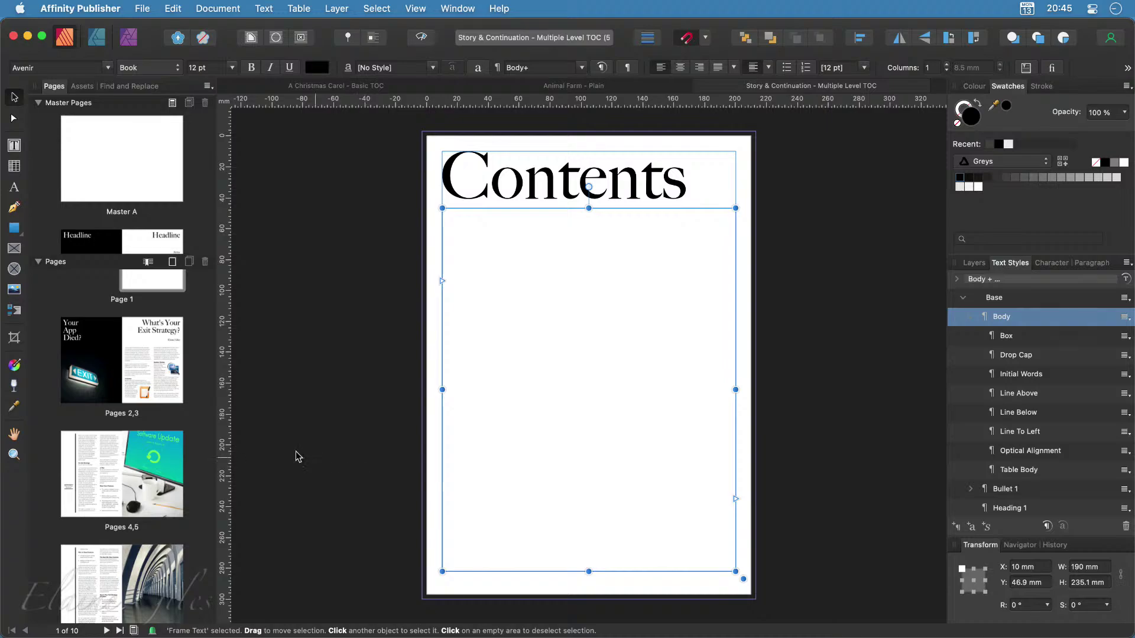
# Check which text styles are applied to the article subheadings and to both headlines on pages 2 and 3
pyautogui.doubleClick(120, 367)
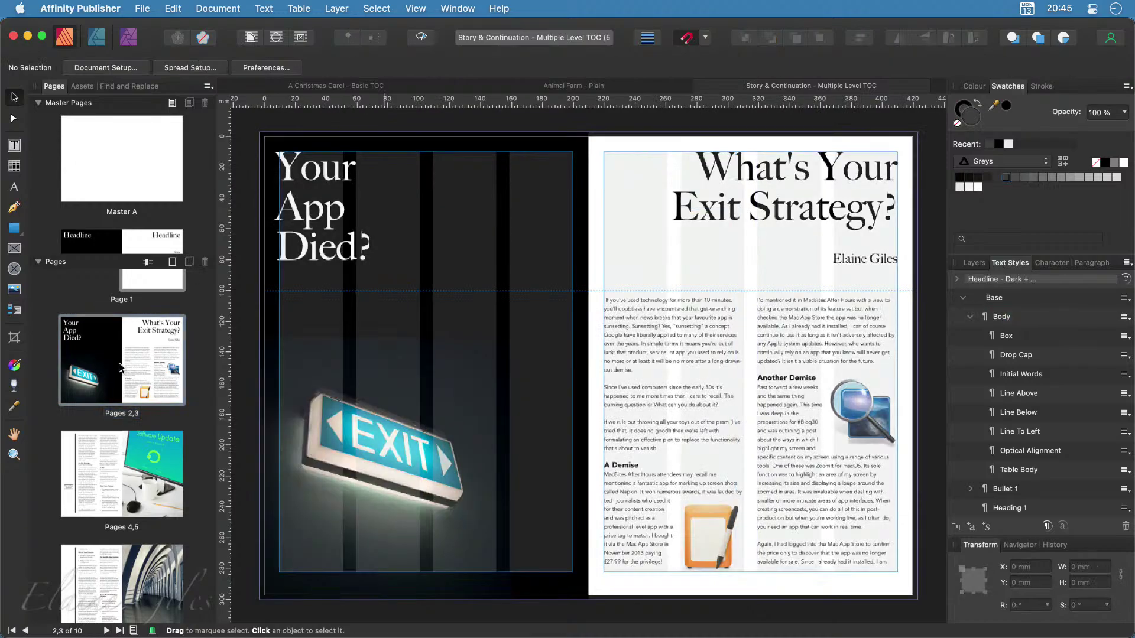
pyautogui.click(793, 380)
pyautogui.tripleClick(792, 380)
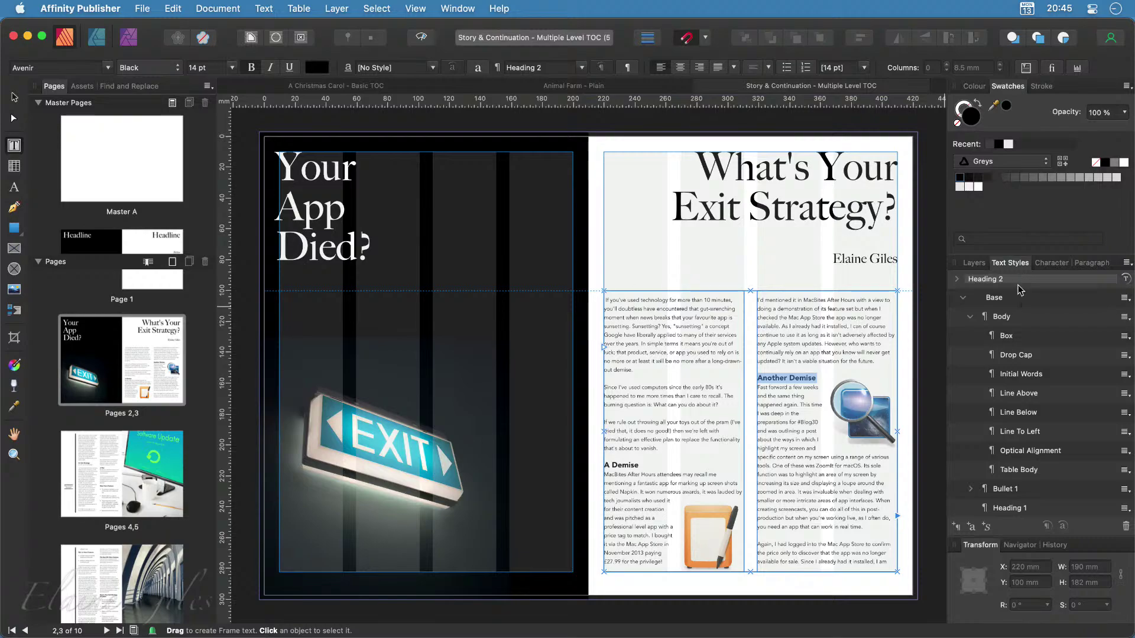
pyautogui.click(623, 464)
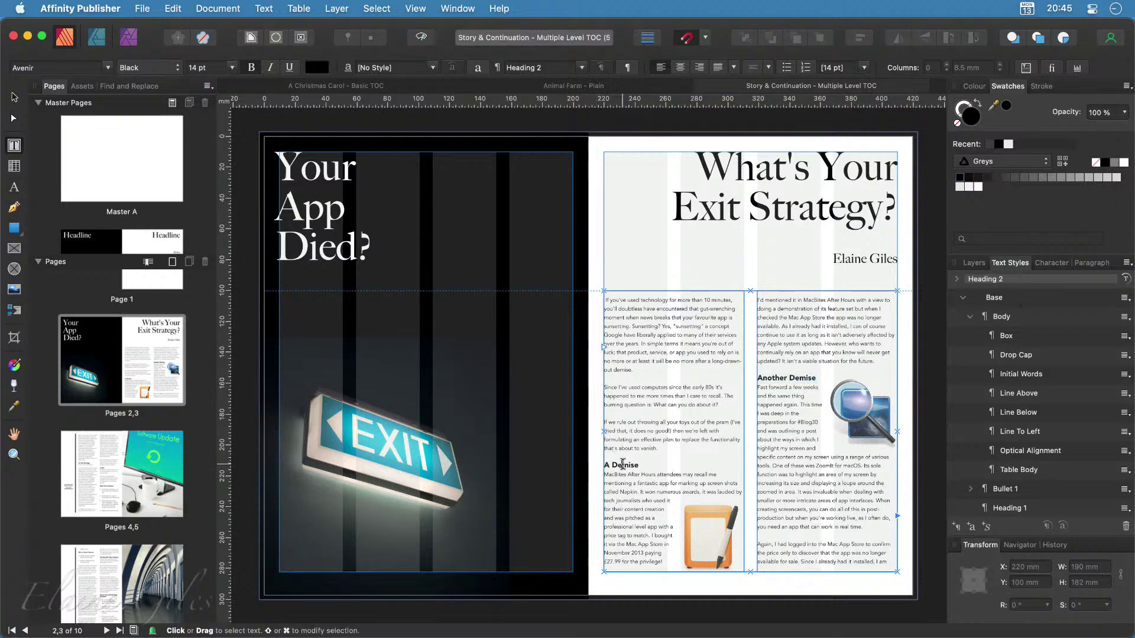
pyautogui.doubleClick(622, 464)
pyautogui.doubleClick(783, 207)
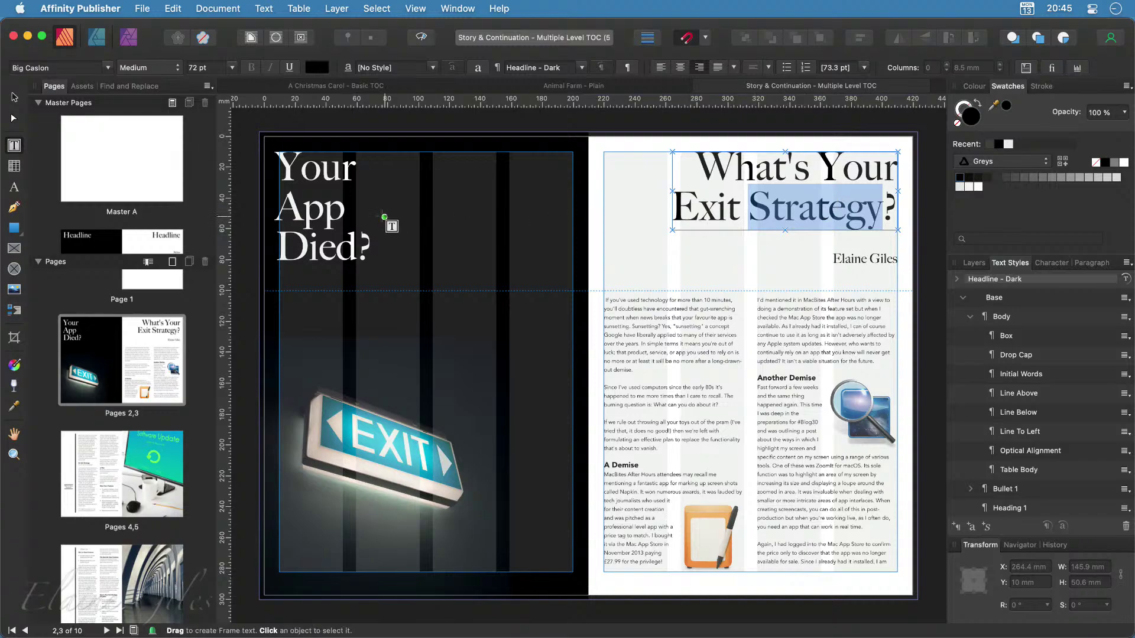
pyautogui.doubleClick(305, 208)
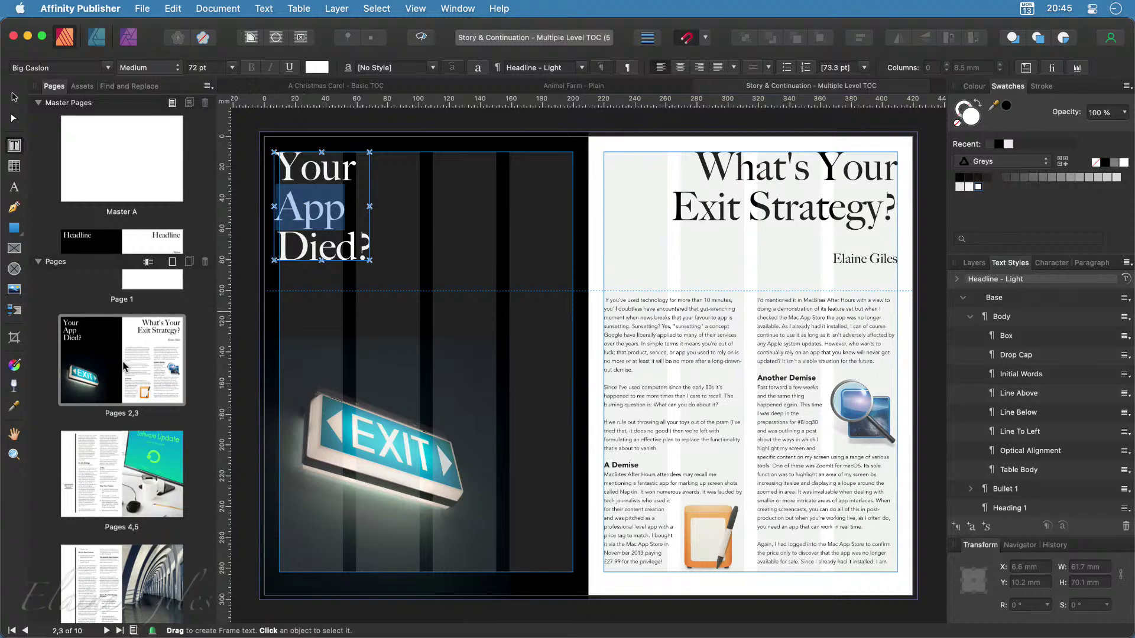
# Insert a table of contents into the empty text frame below the Contents title on page 1
pyautogui.click(140, 332)
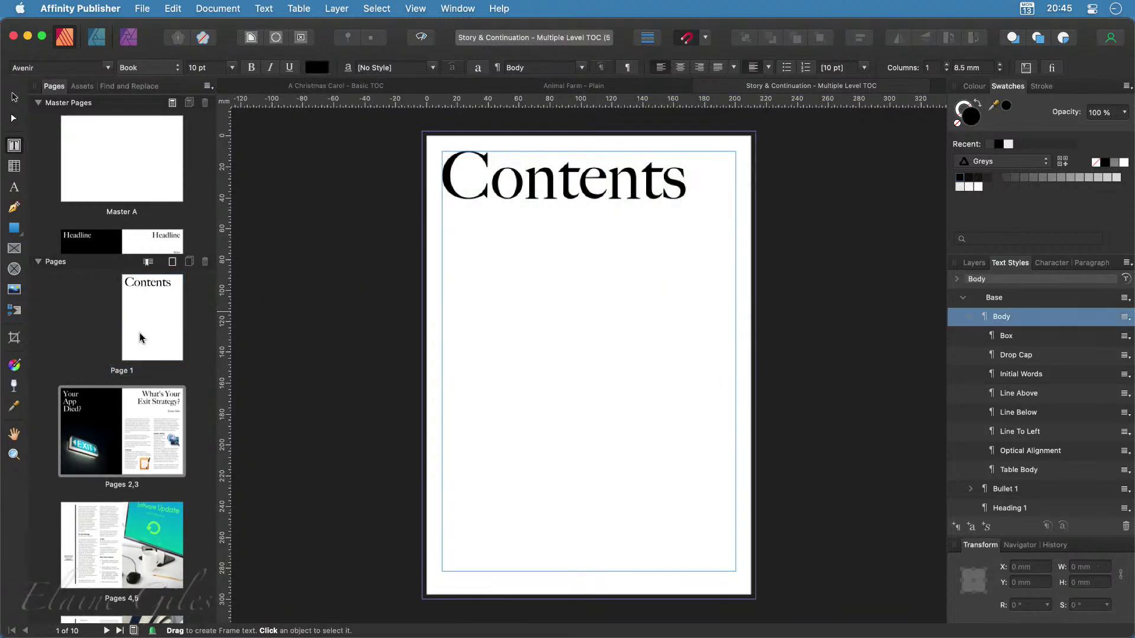
pyautogui.click(490, 325)
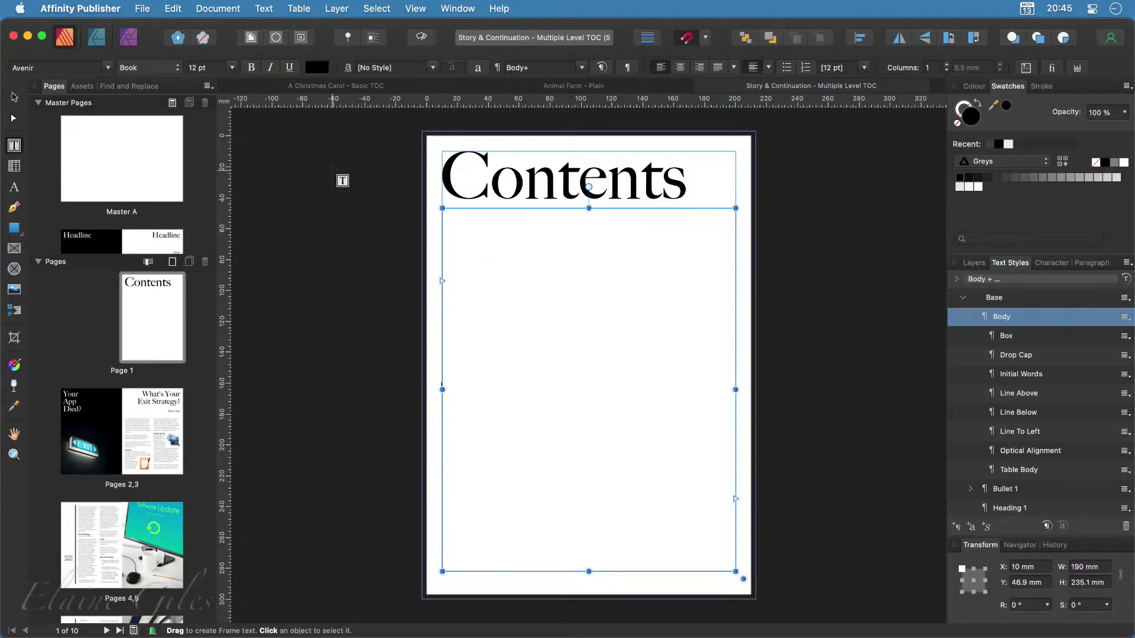
pyautogui.click(258, 7)
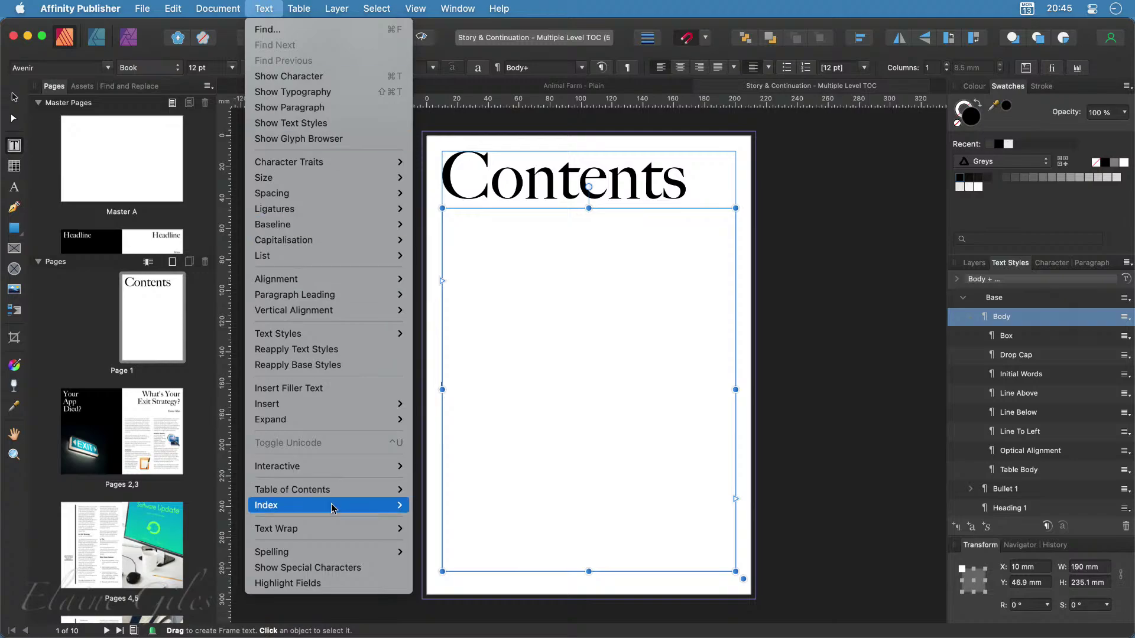
pyautogui.moveTo(353, 489)
pyautogui.press('Return')
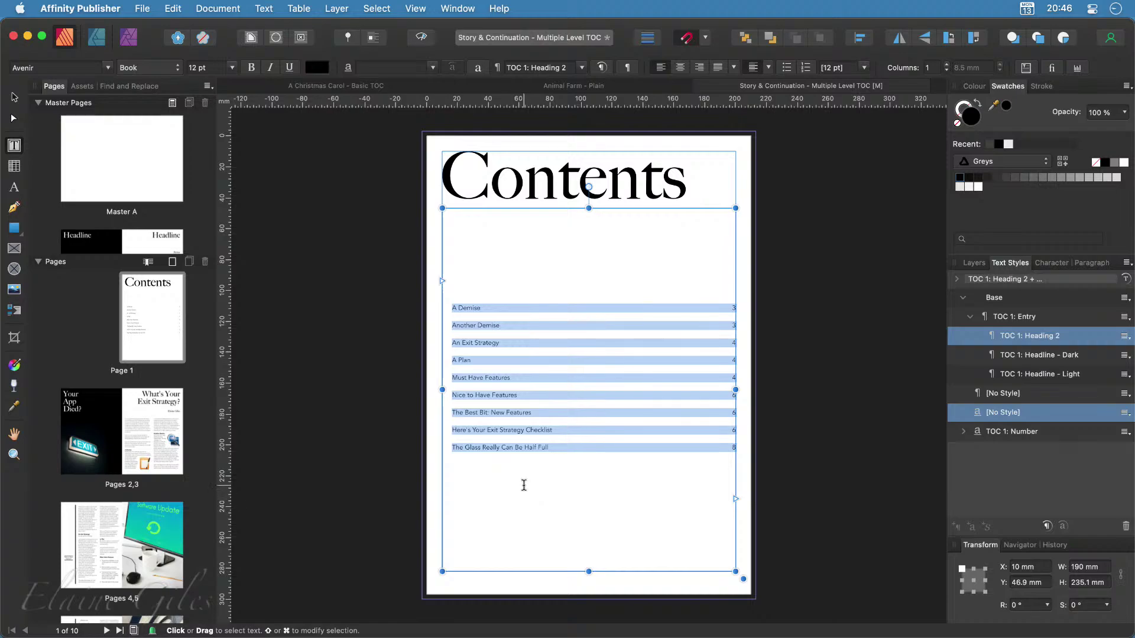
# Zoom in on the generated entries and place the Table of Contents settings panel beside them
pyautogui.scroll(5, 522, 478)
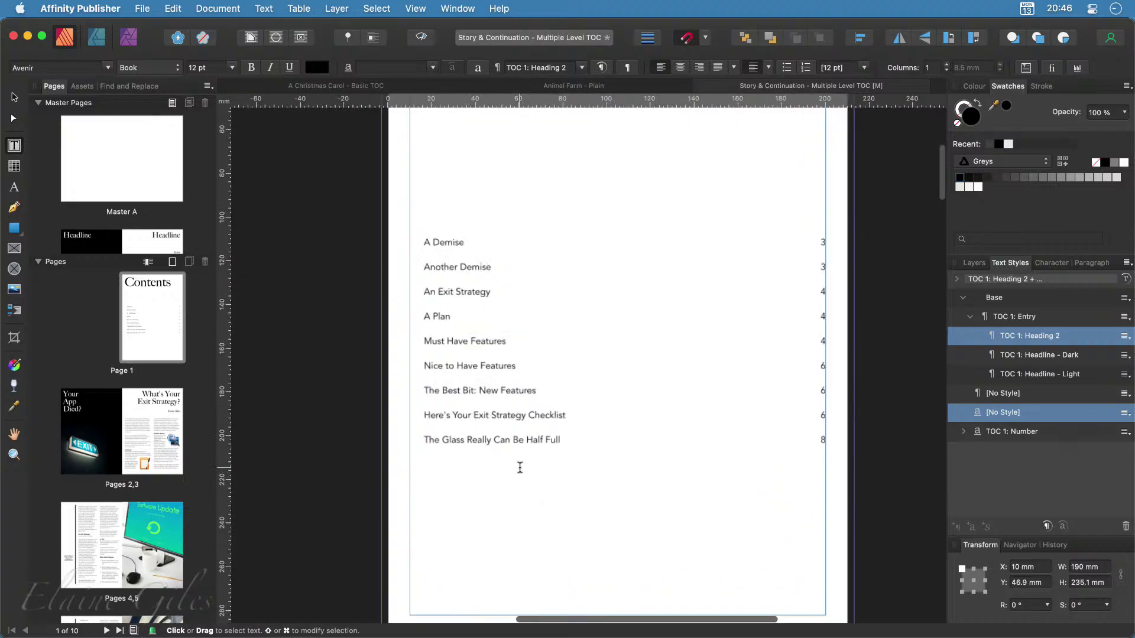
pyautogui.click(520, 467)
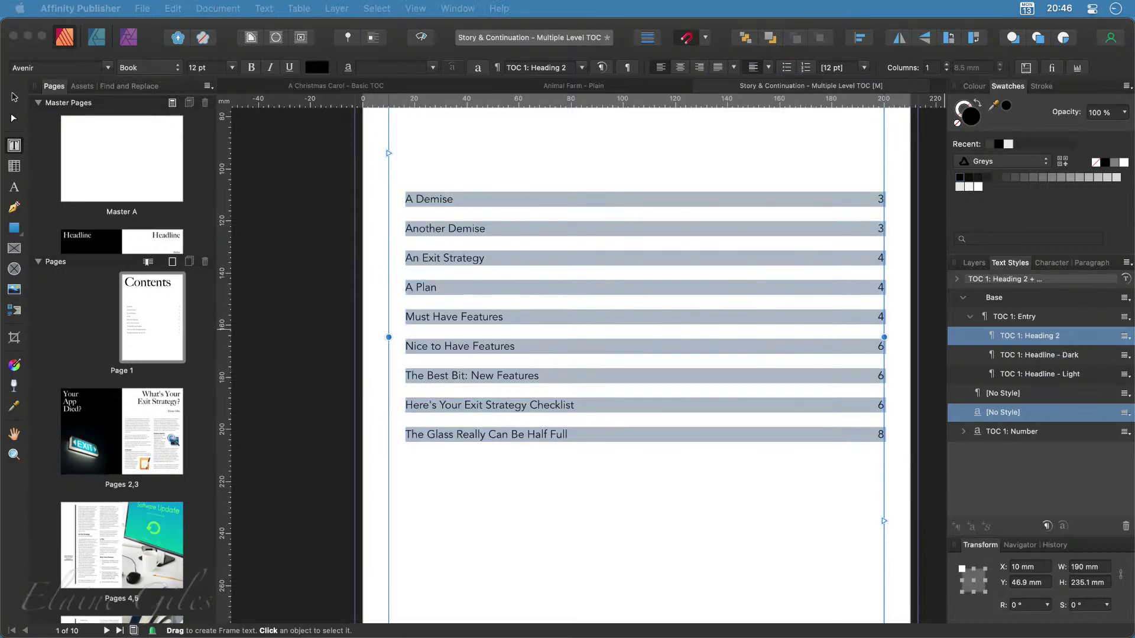
pyautogui.moveTo(1057, 329); pyautogui.dragTo(856, 121)
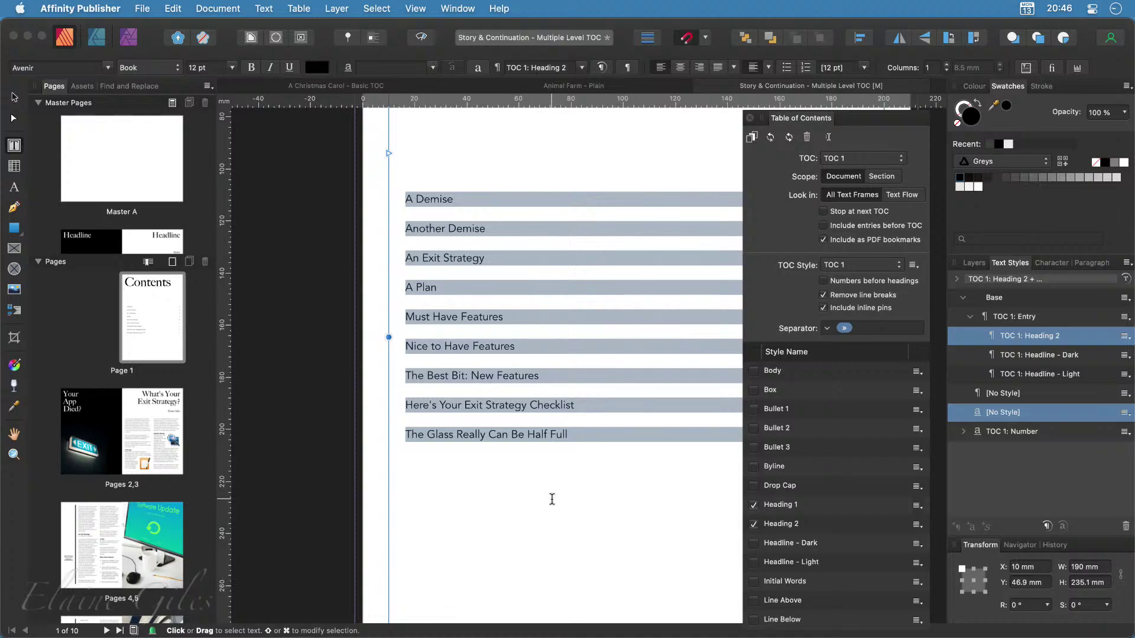
# Include the Headline - Dark and Headline - Light styles in the table of contents on page 1
pyautogui.doubleClick(121, 435)
pyautogui.hscroll(5, 553, 402)
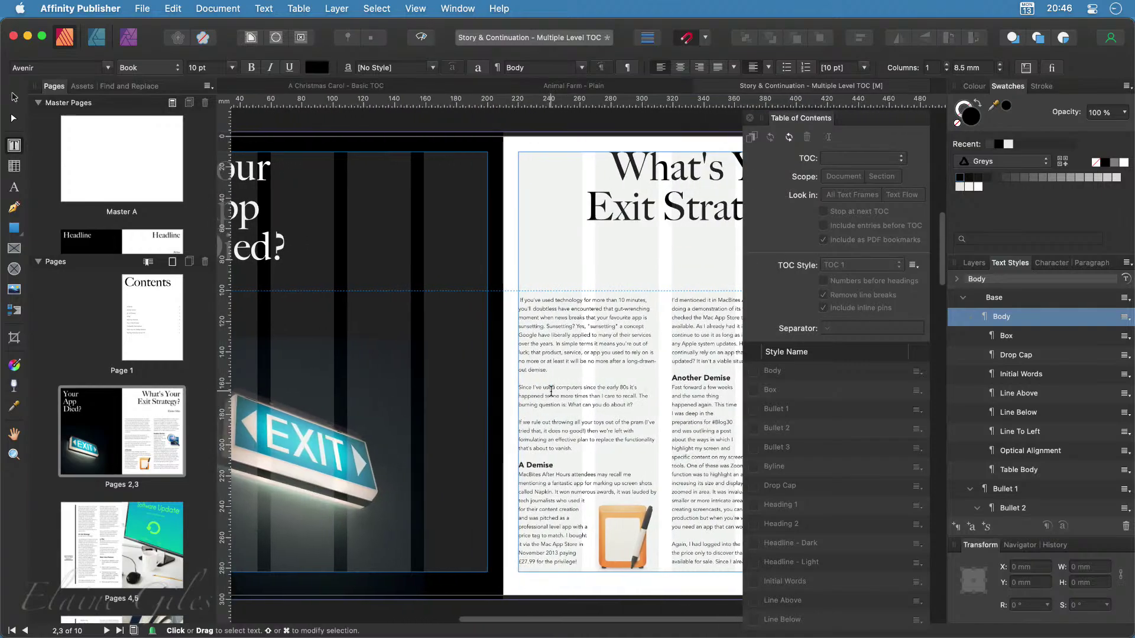
pyautogui.hscroll(-3, 551, 392)
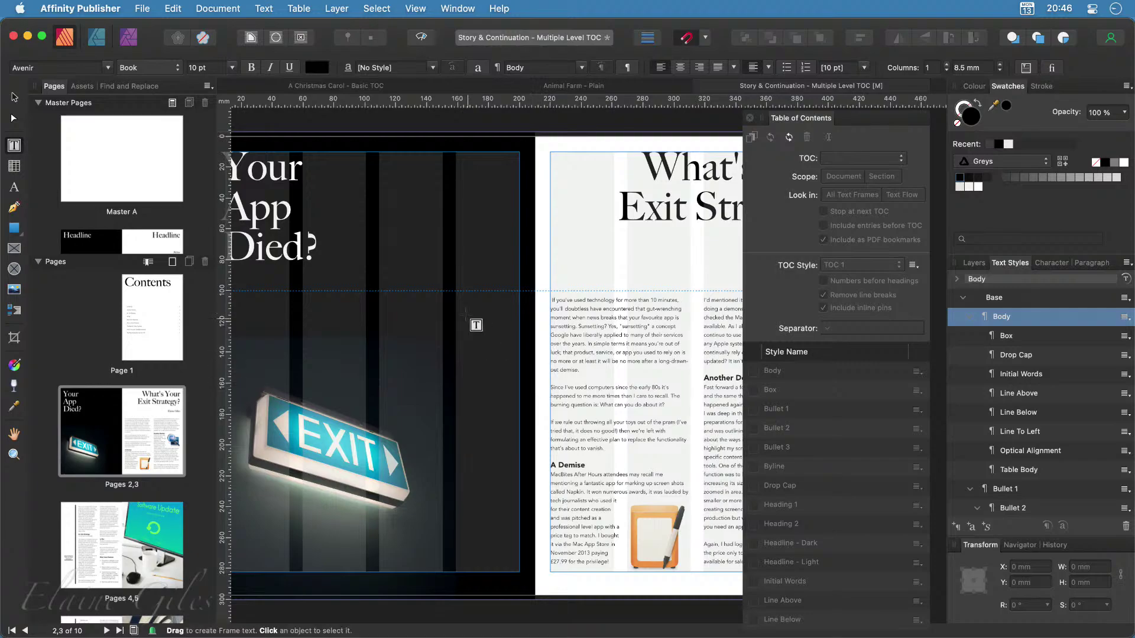
pyautogui.click(146, 319)
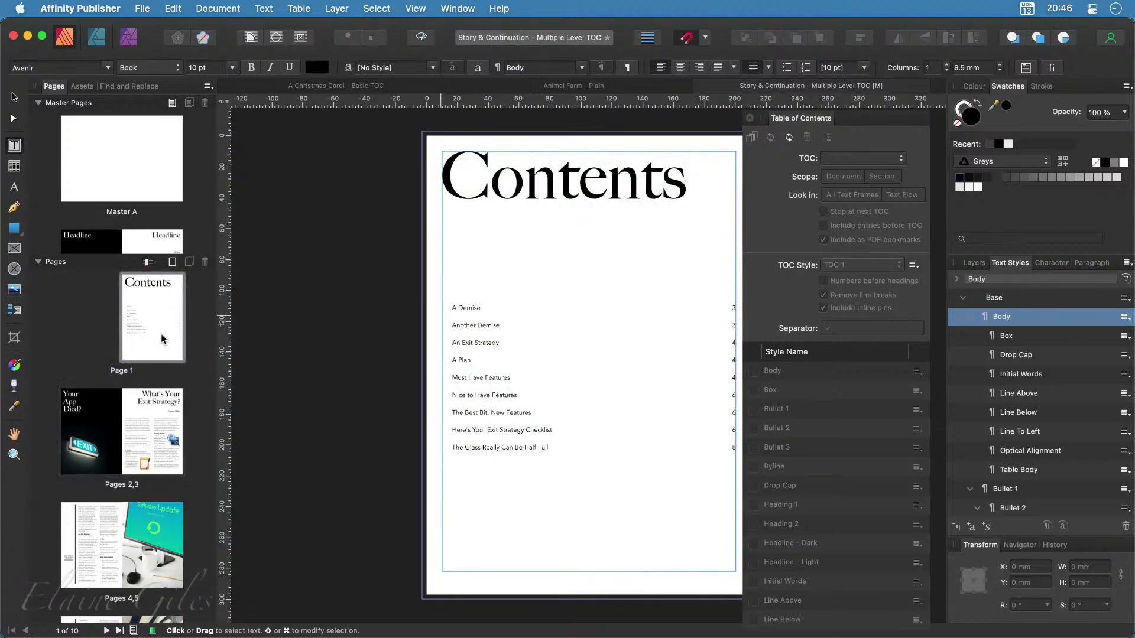
pyautogui.click(501, 326)
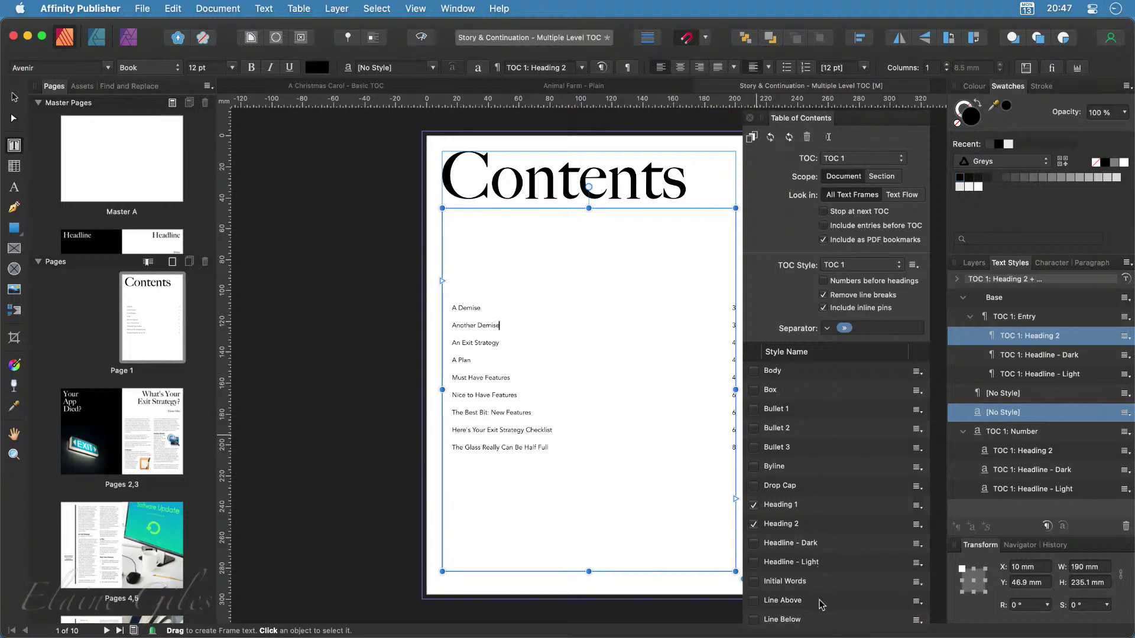
pyautogui.click(753, 543)
pyautogui.click(753, 562)
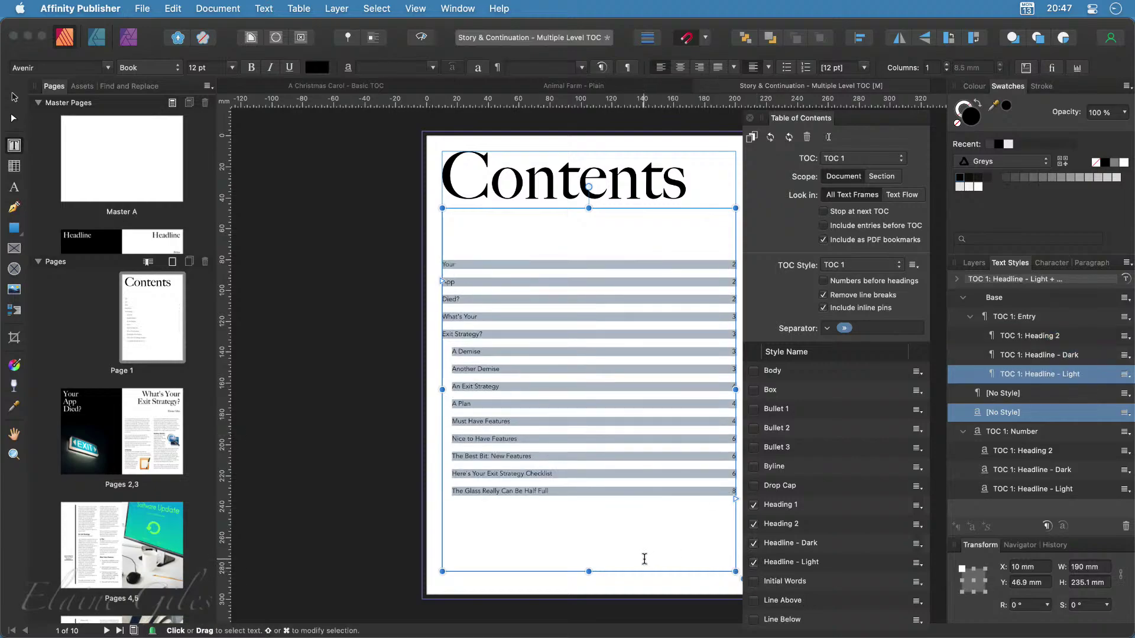
# Examine how the headlines from pages 2 and 3 are listed in the table of contents
pyautogui.click(502, 536)
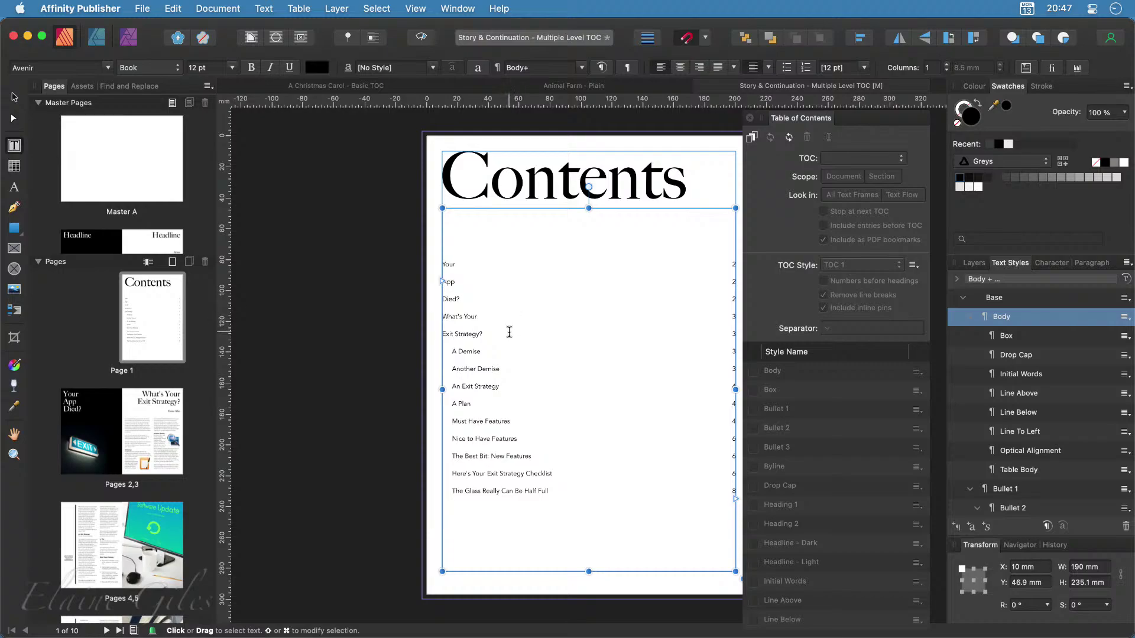
pyautogui.moveTo(482, 335); pyautogui.dragTo(443, 266)
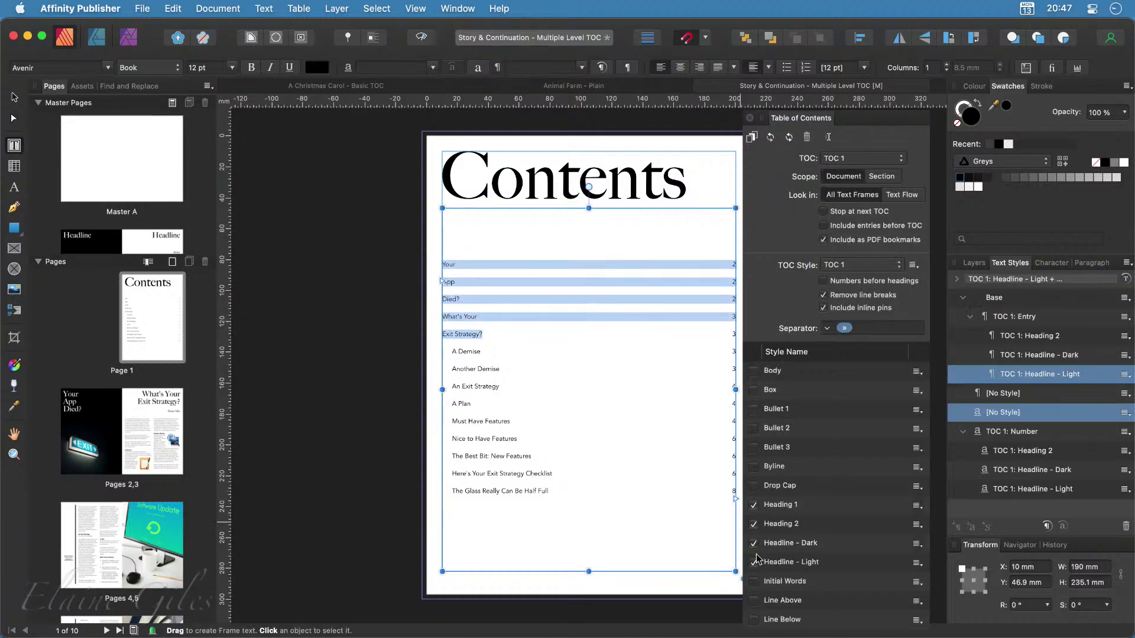
pyautogui.scroll(3, 550, 258)
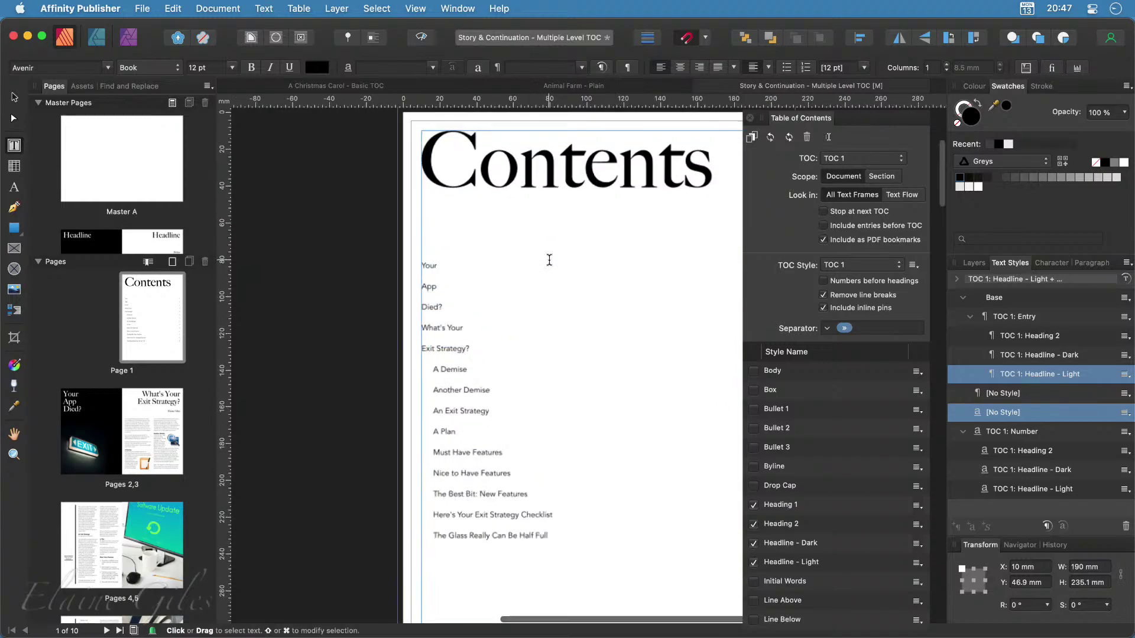
pyautogui.scroll(5, 438, 312)
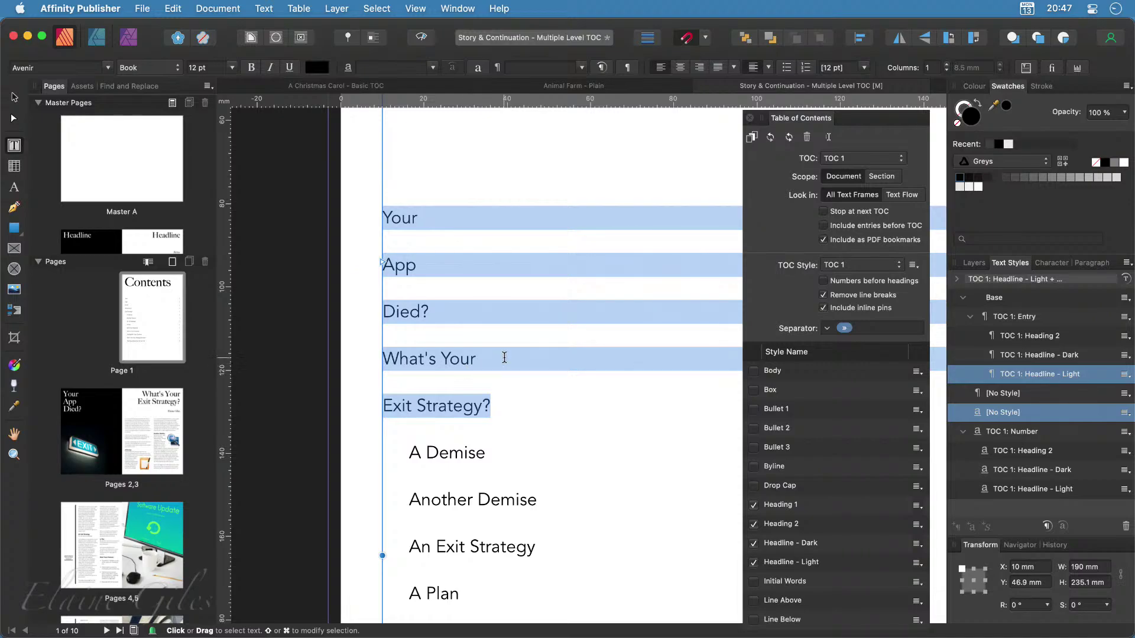
# Replace the paragraph breaks in the "Your App Died?" headline on page 2 with line breaks, keeping its three-line layout
pyautogui.doubleClick(112, 405)
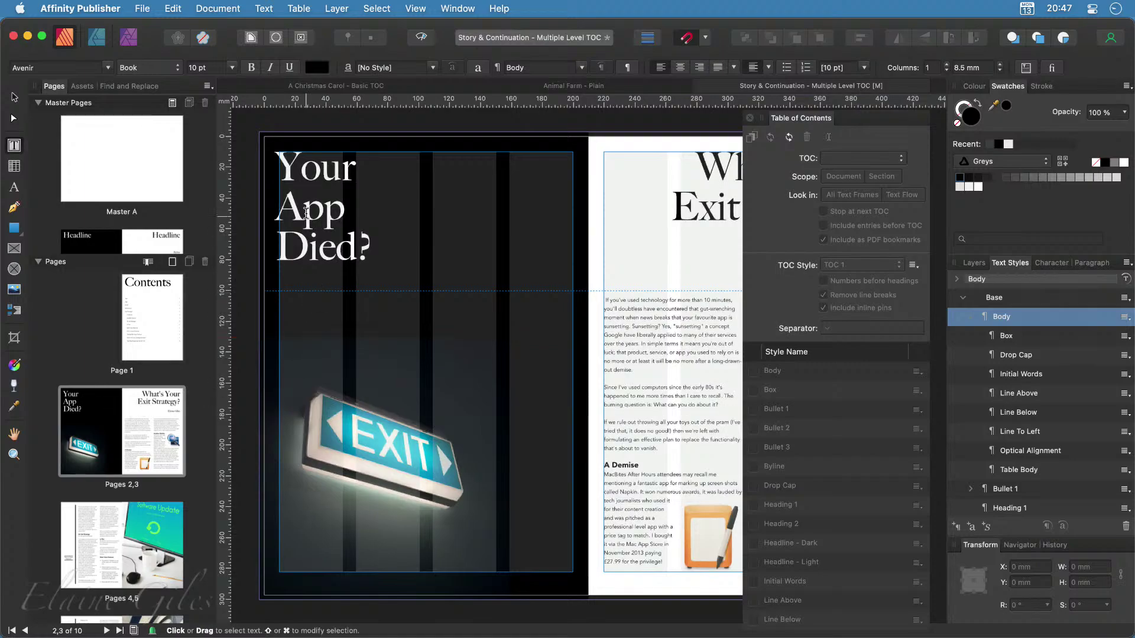
pyautogui.click(307, 209)
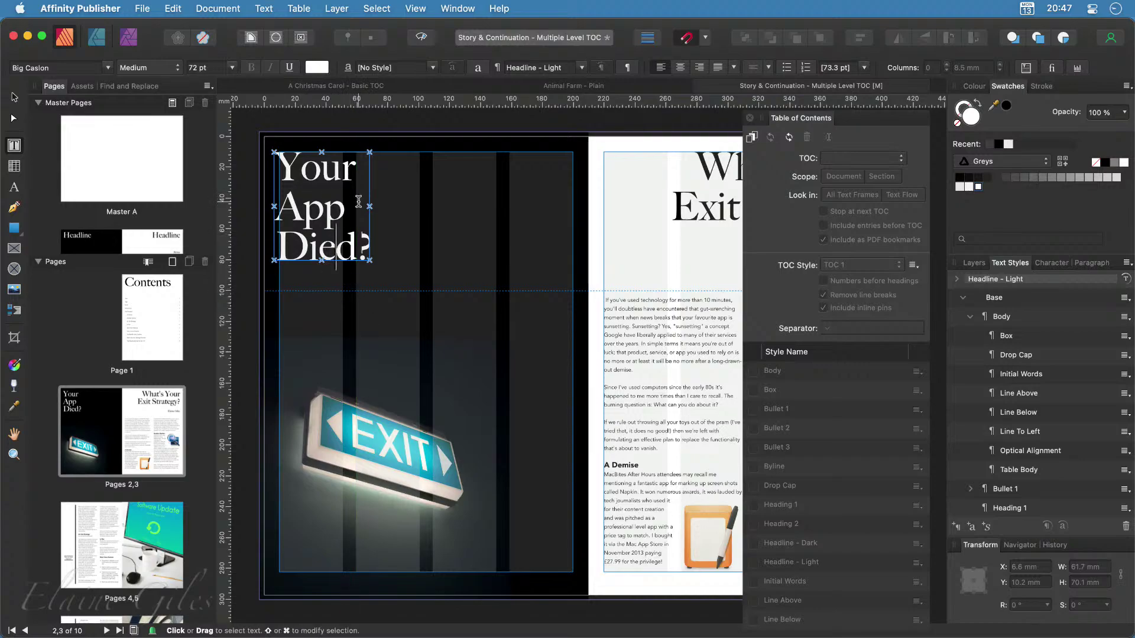
pyautogui.scroll(-5, 1042, 466)
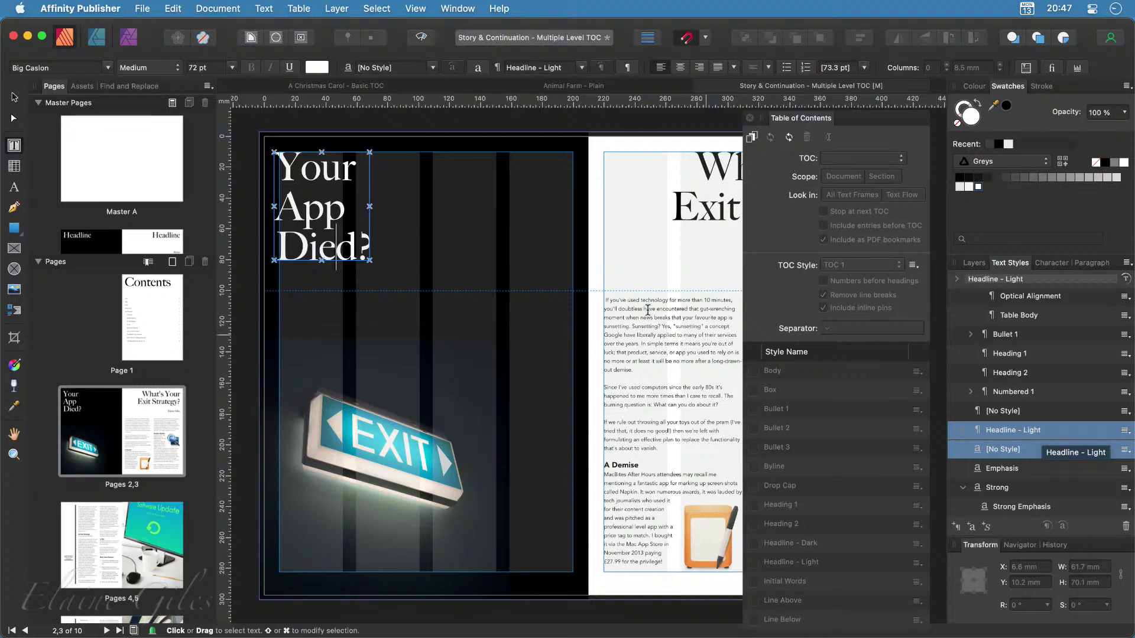
pyautogui.click(355, 170)
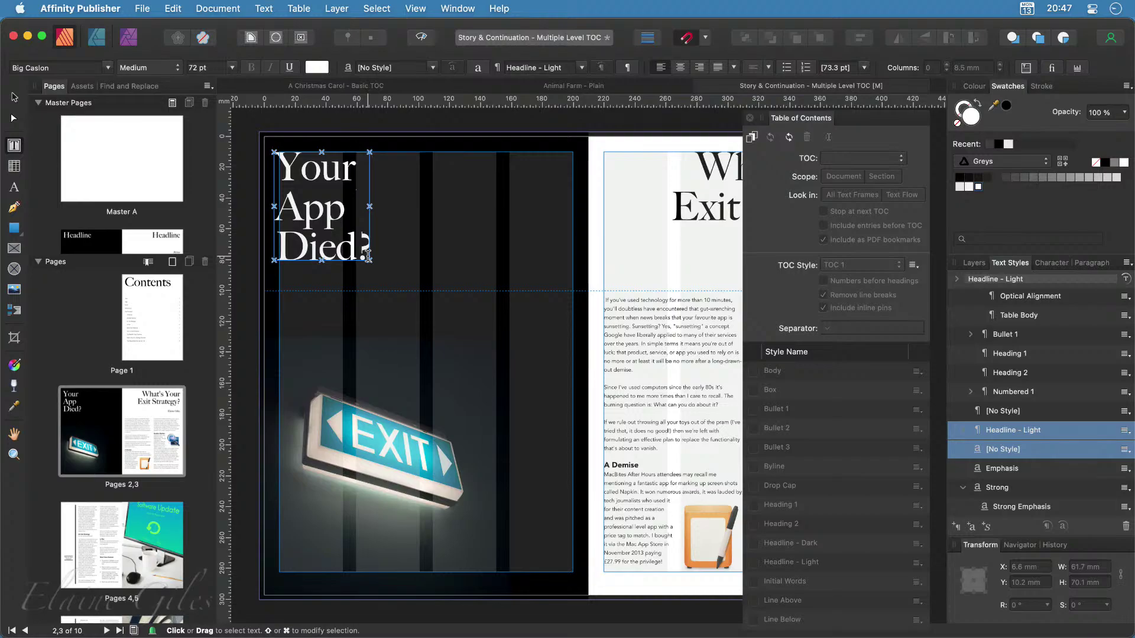
pyautogui.press('Delete')
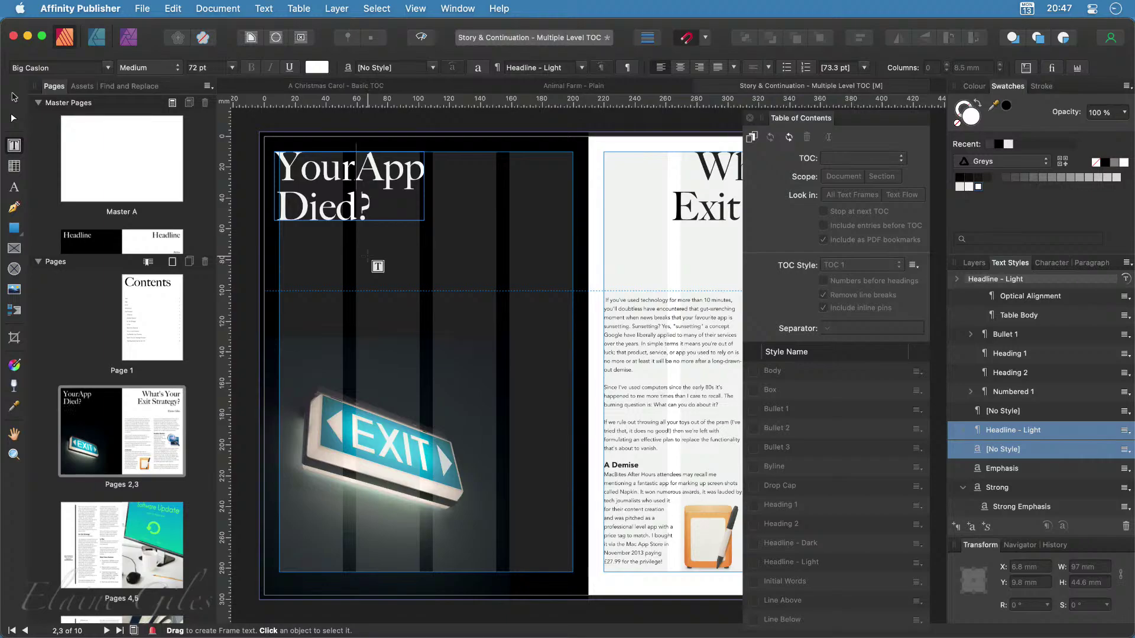
pyautogui.press('Return')
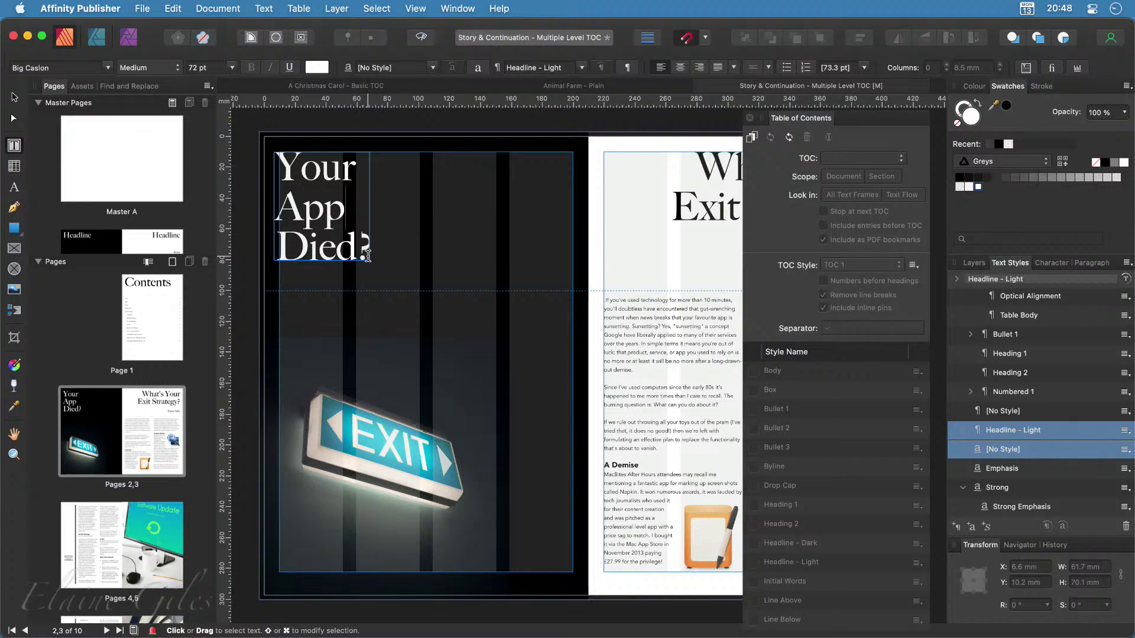
pyautogui.press('Delete')
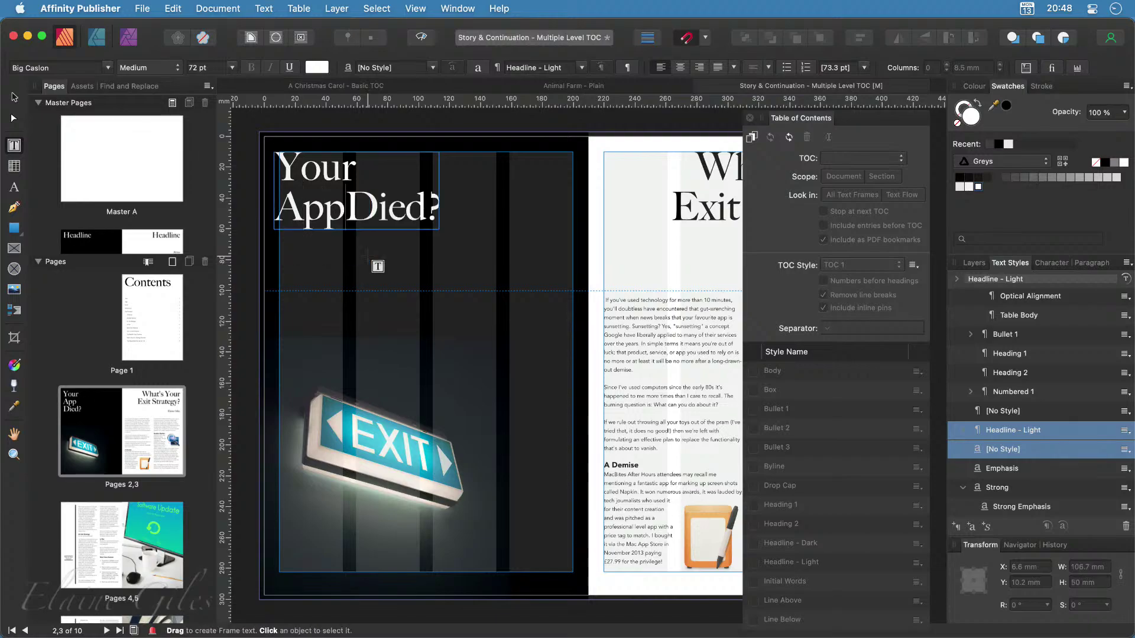
pyautogui.press('Return')
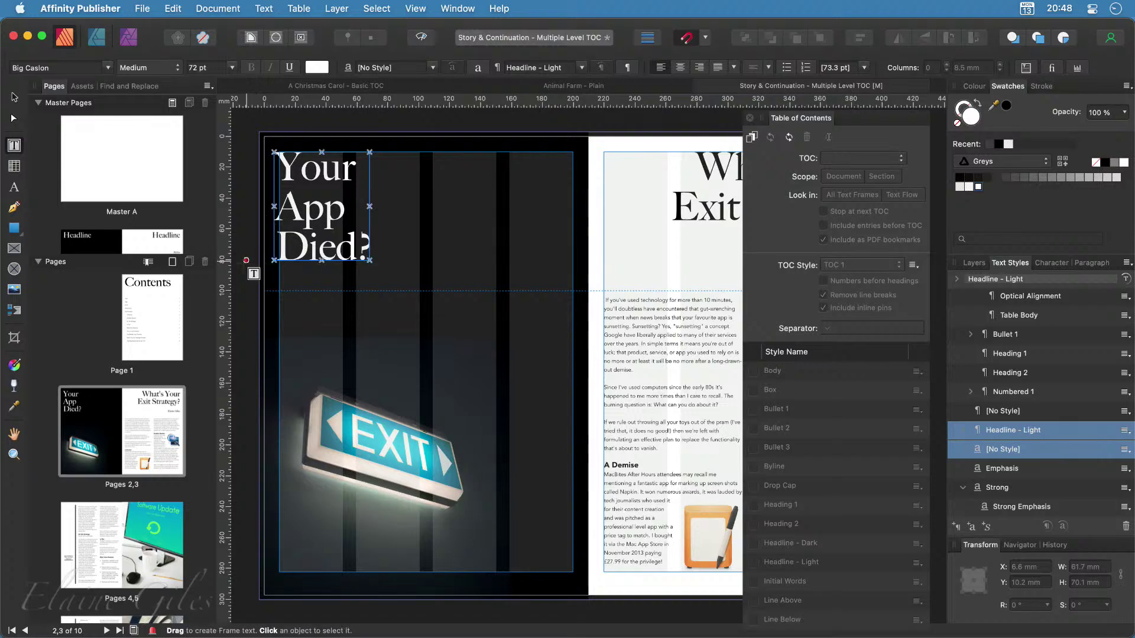
# Update the table of contents on page 1 and check its headline entries
pyautogui.doubleClick(133, 319)
pyautogui.click(467, 293)
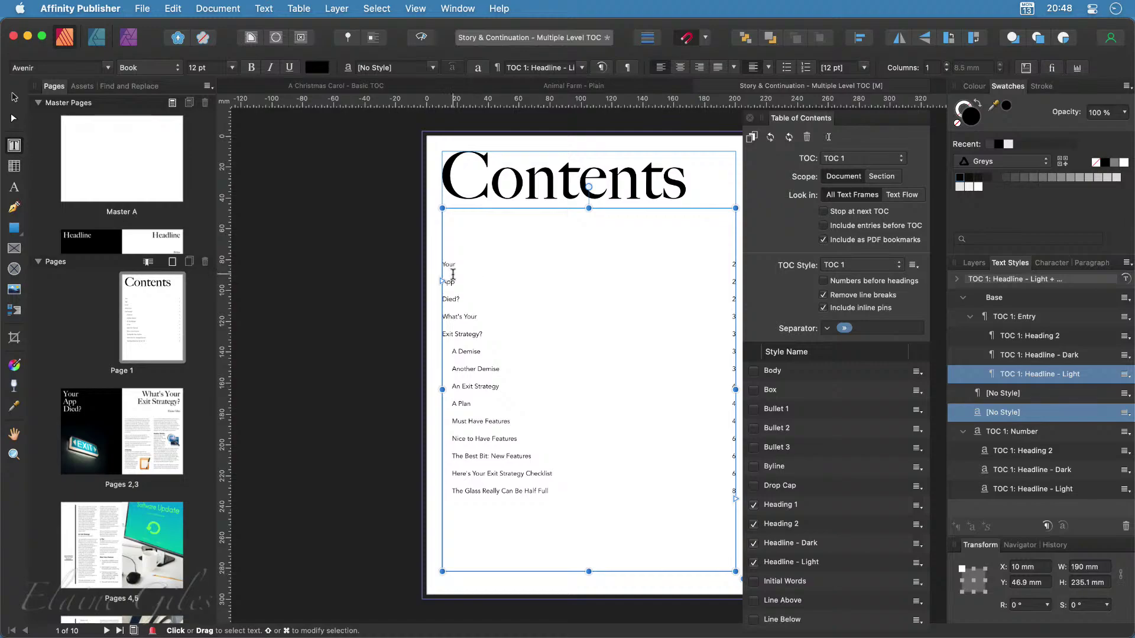
pyautogui.scroll(10, 463, 273)
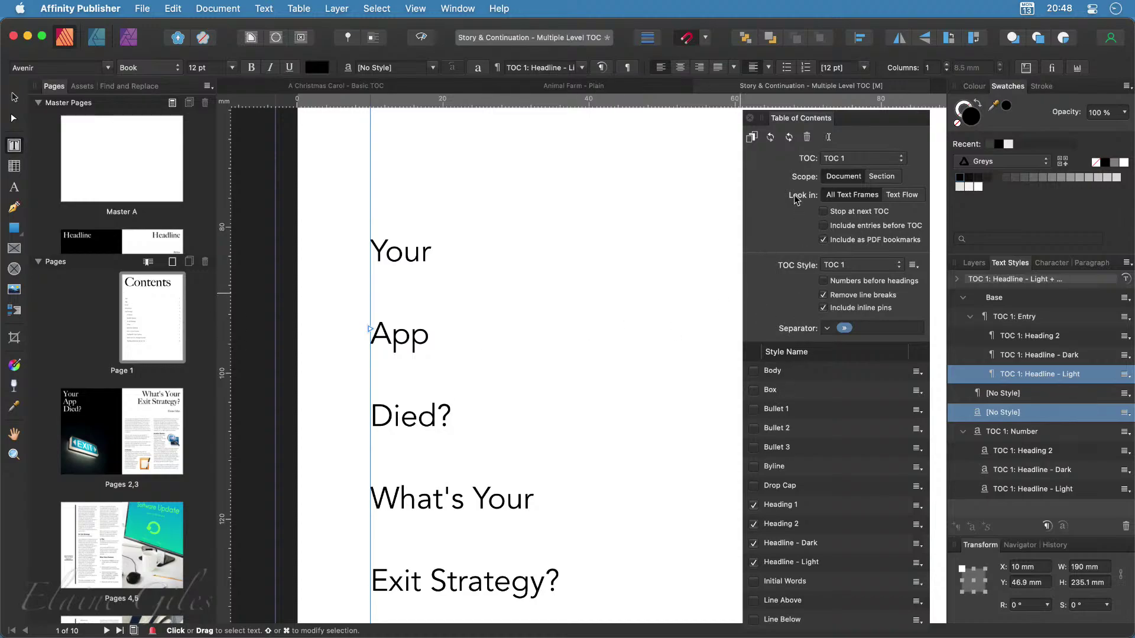
pyautogui.click(771, 138)
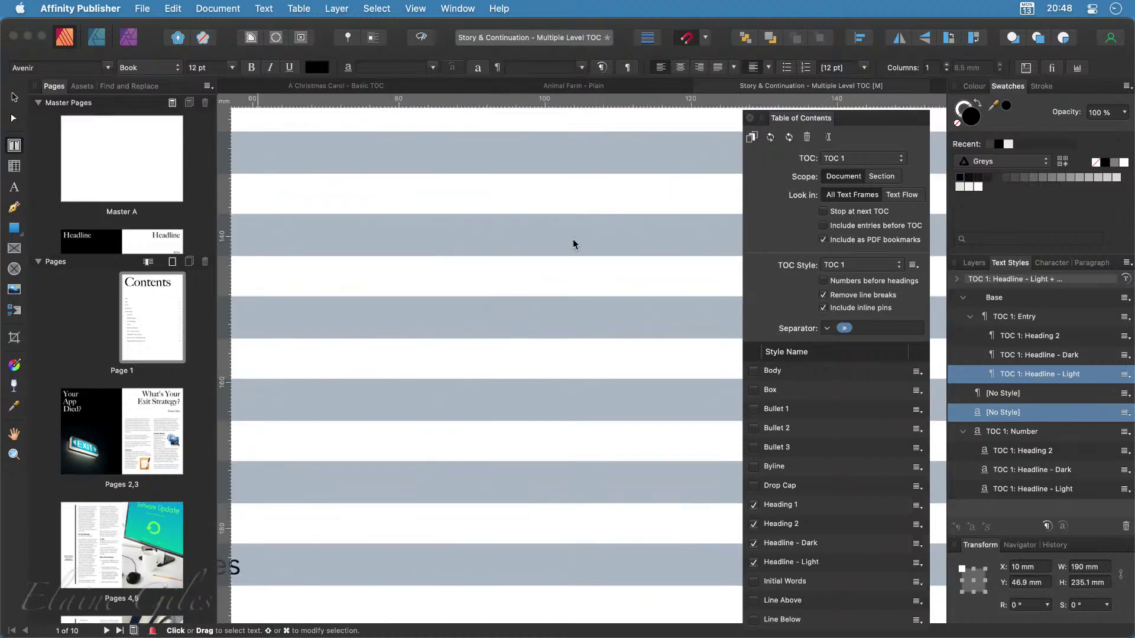
pyautogui.hscroll(-5, 529, 273)
pyautogui.scroll(3, 531, 275)
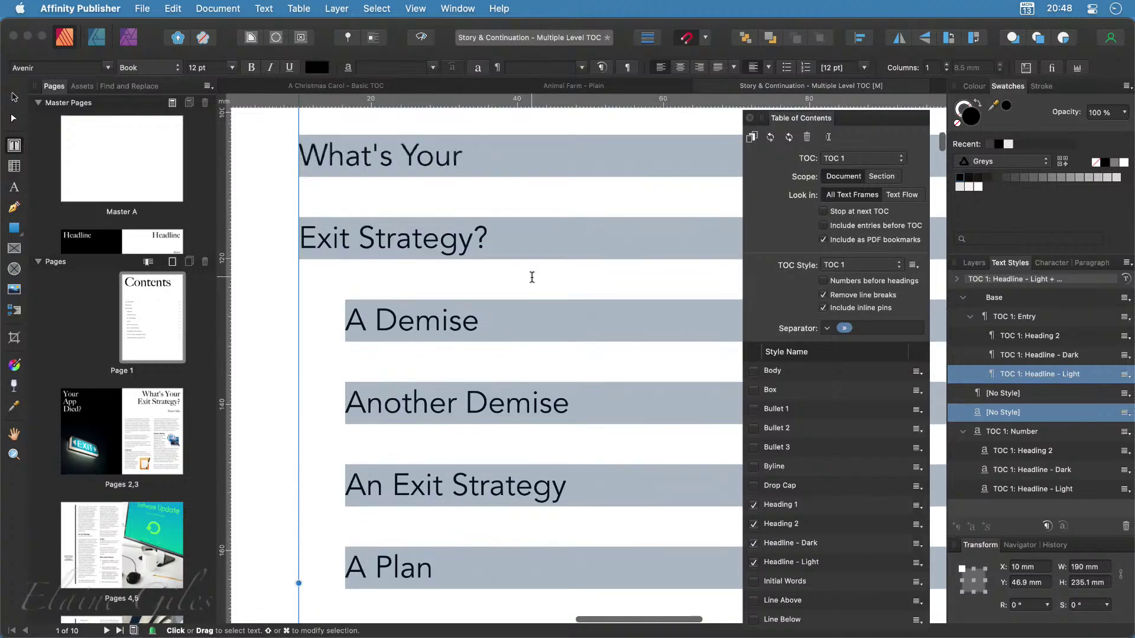
pyautogui.scroll(5, 532, 278)
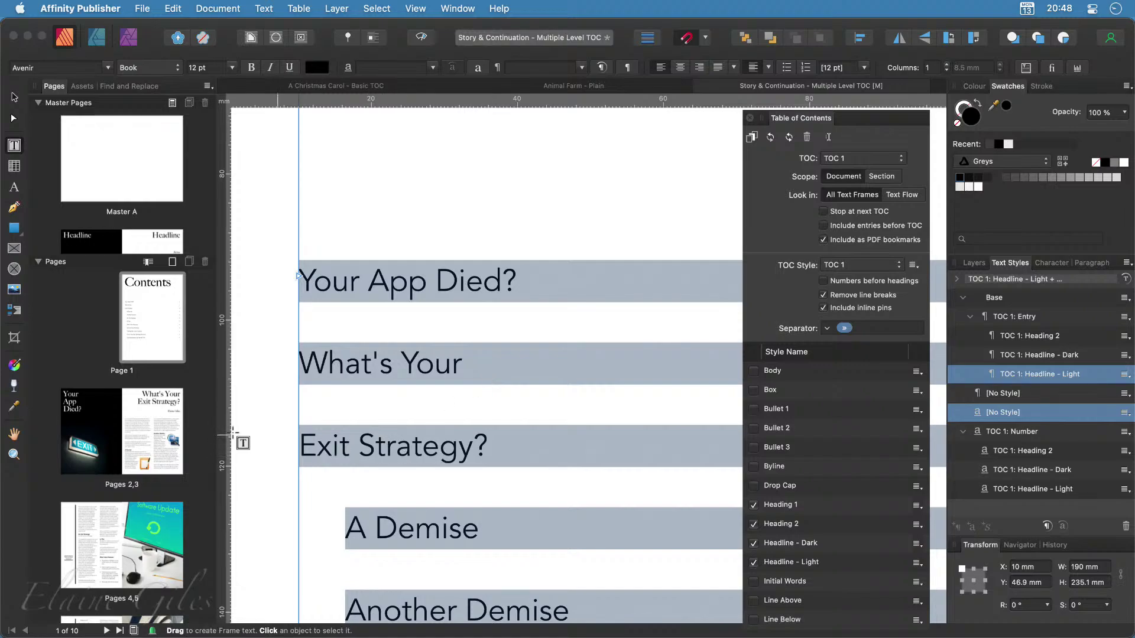
# Replace the paragraph break after "What's Your" in the page 3 headline with a line break
pyautogui.click(152, 403)
pyautogui.hscroll(5, 552, 360)
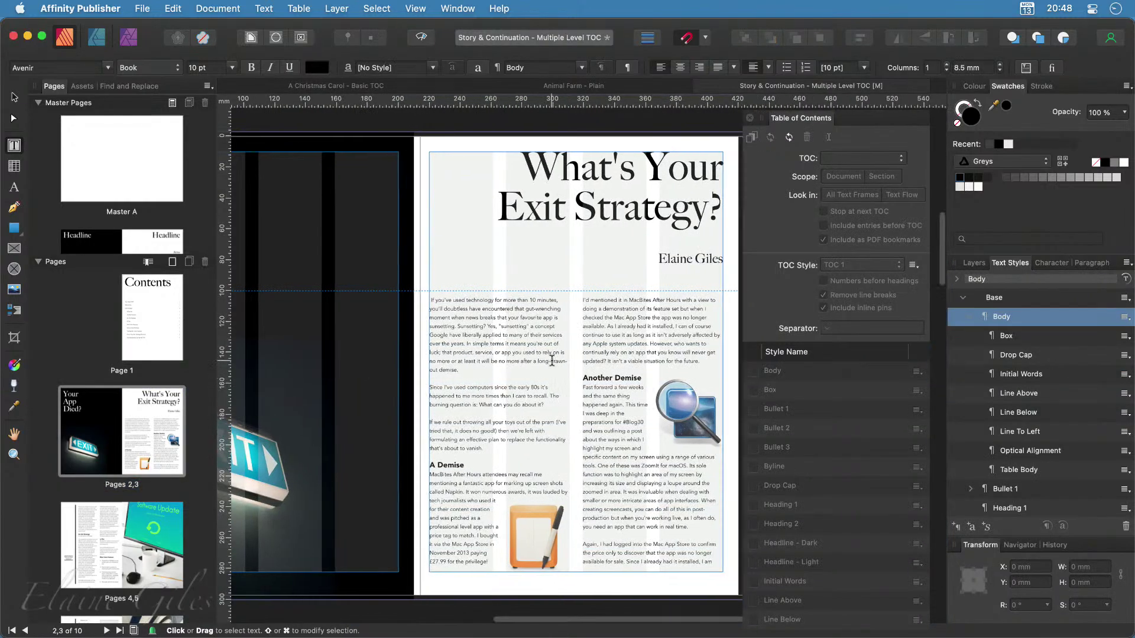
pyautogui.click(592, 164)
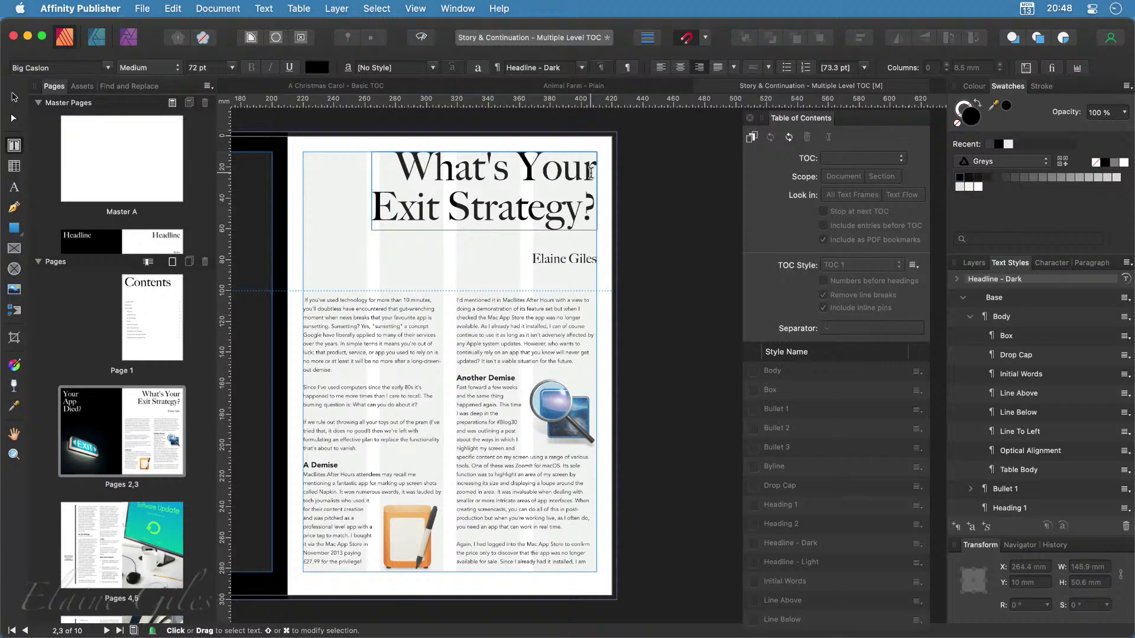
pyautogui.press('Delete')
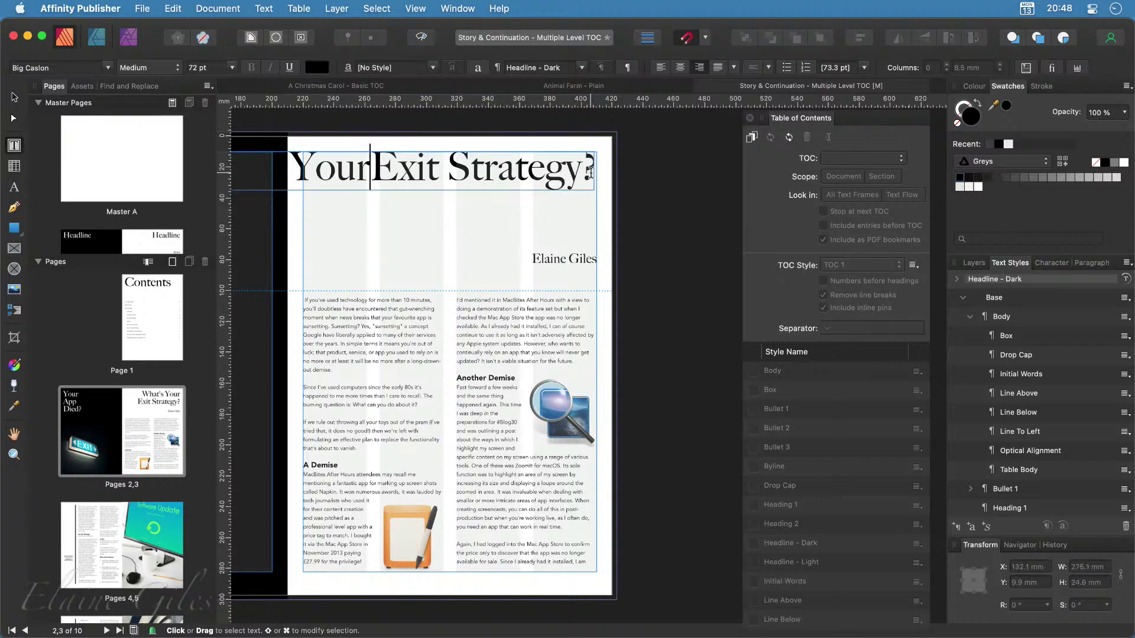
pyautogui.press('BackSpace')
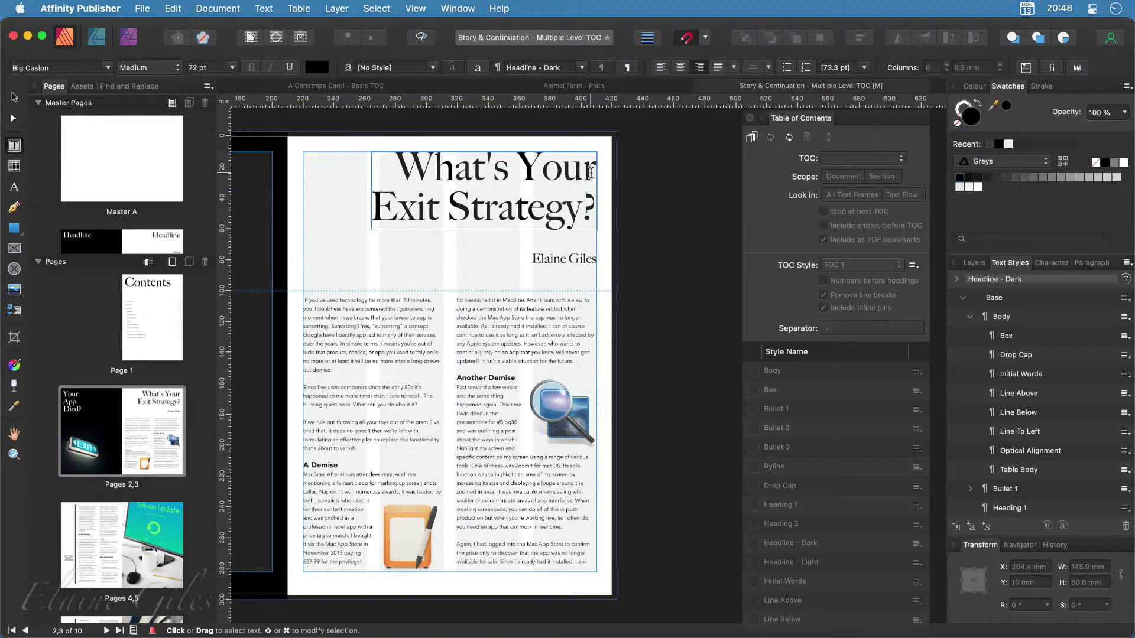
pyautogui.hscroll(-5, 523, 159)
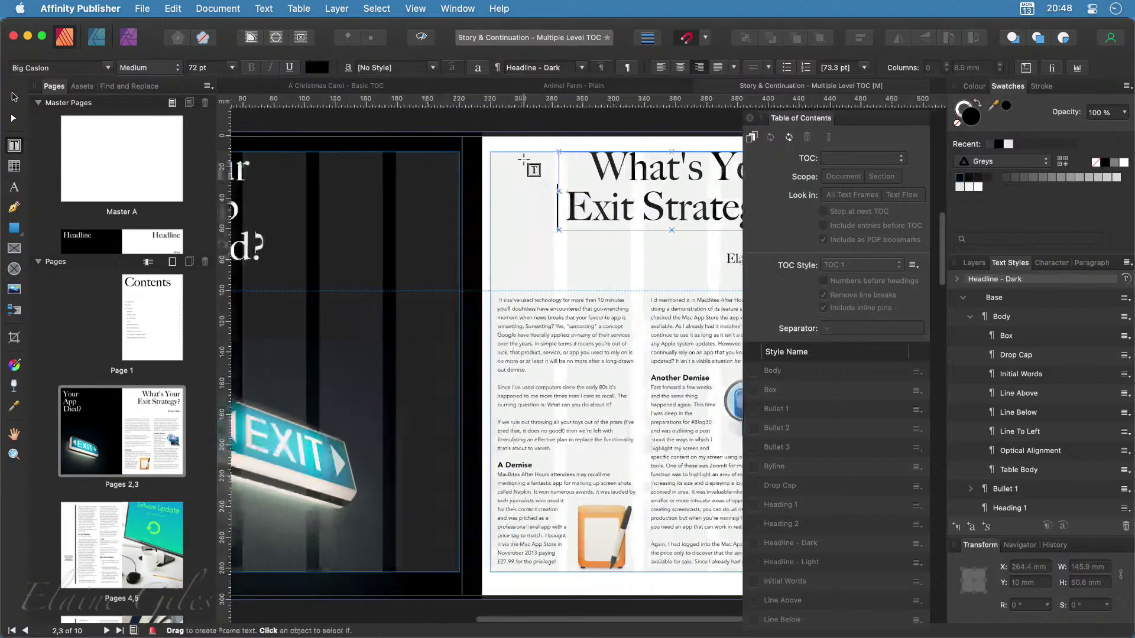
pyautogui.hscroll(-5, 523, 158)
pyautogui.hscroll(4, 523, 158)
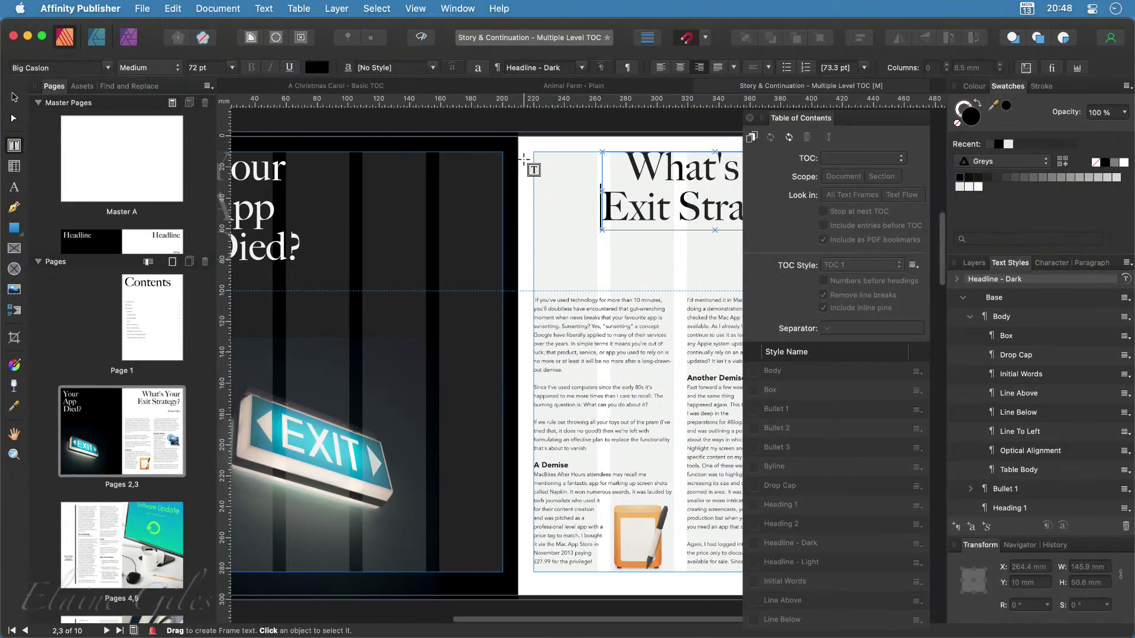
# Update the table of contents on page 1 and check that each headline is listed as a single entry
pyautogui.hscroll(3, 523, 158)
pyautogui.click(145, 319)
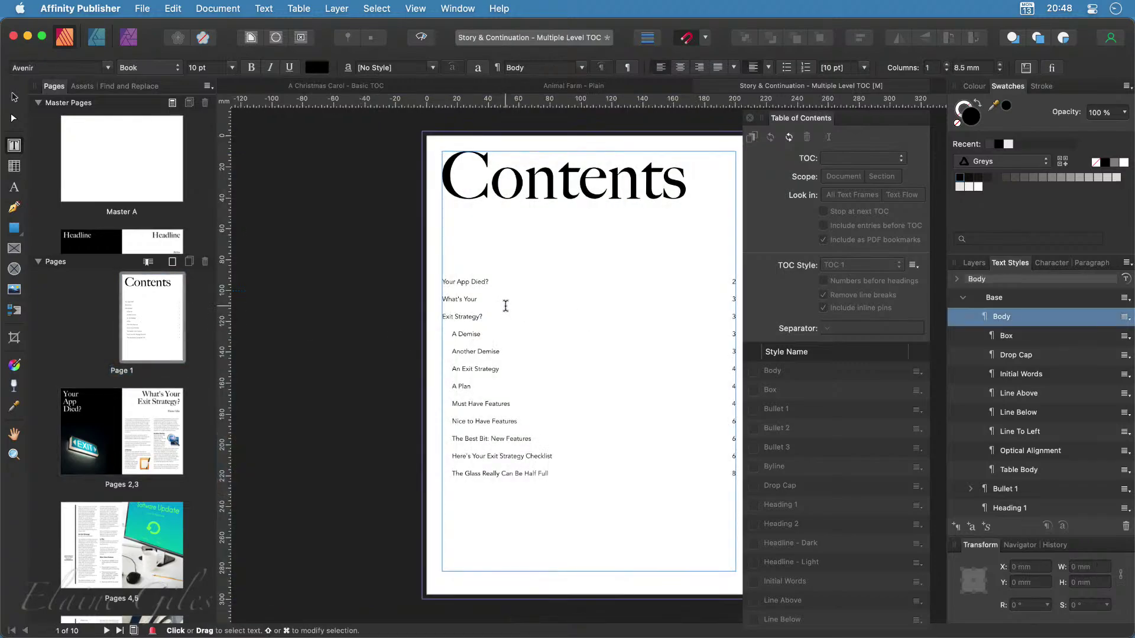
pyautogui.click(506, 305)
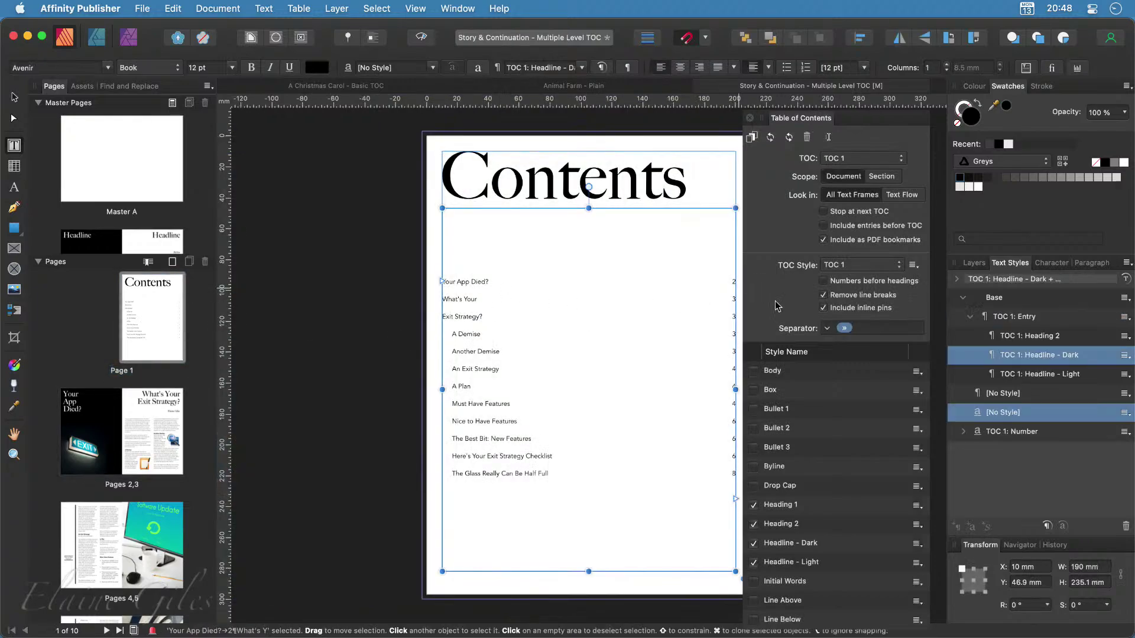
pyautogui.click(771, 138)
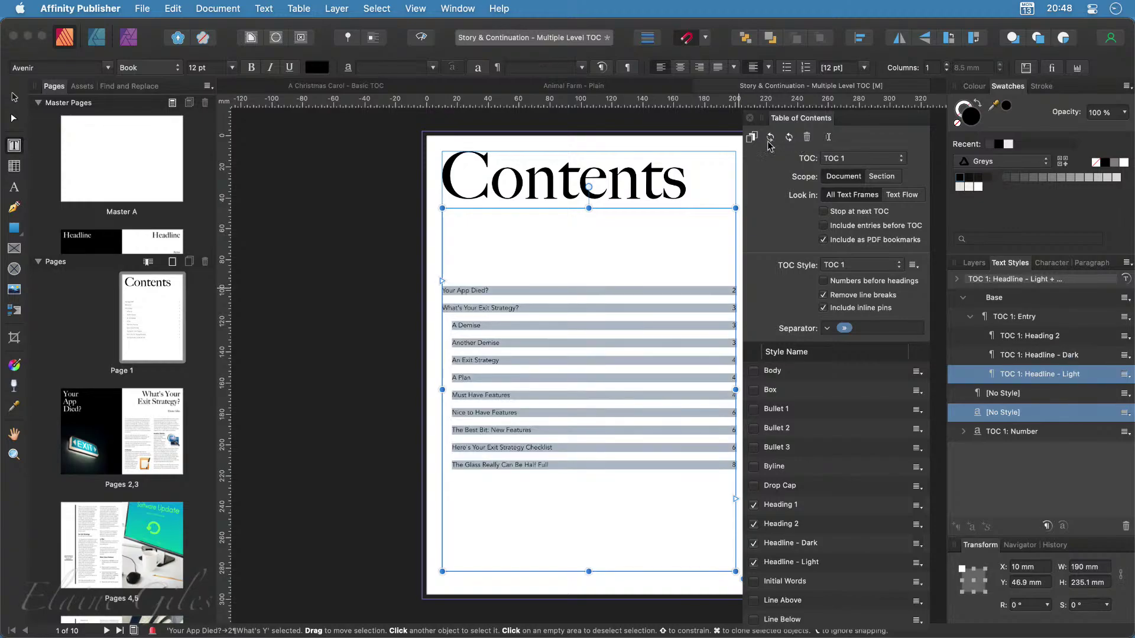
pyautogui.click(513, 295)
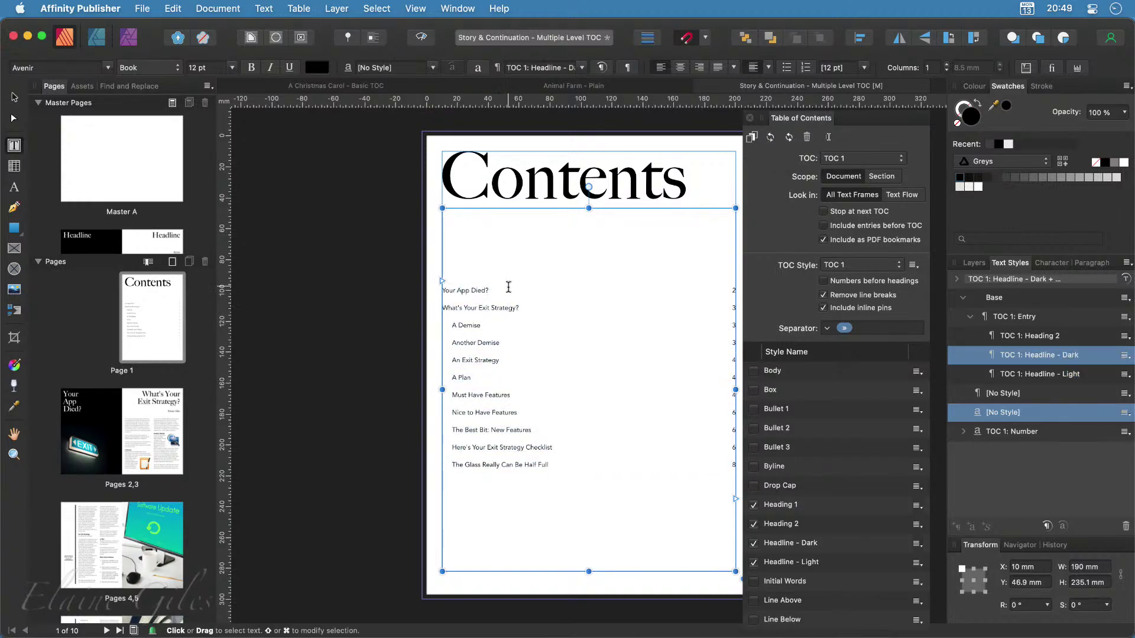
pyautogui.click(526, 307)
pyautogui.scroll(5, 509, 306)
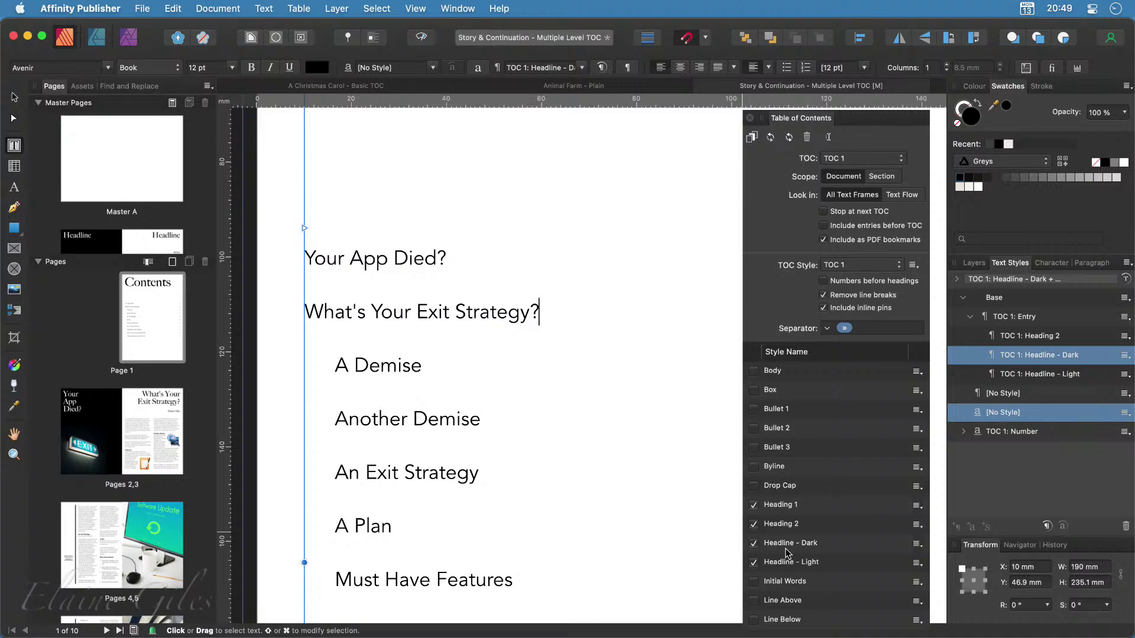
# Examine the layout of the multi-line headlines on the page 2 and 3 spread
pyautogui.doubleClick(95, 417)
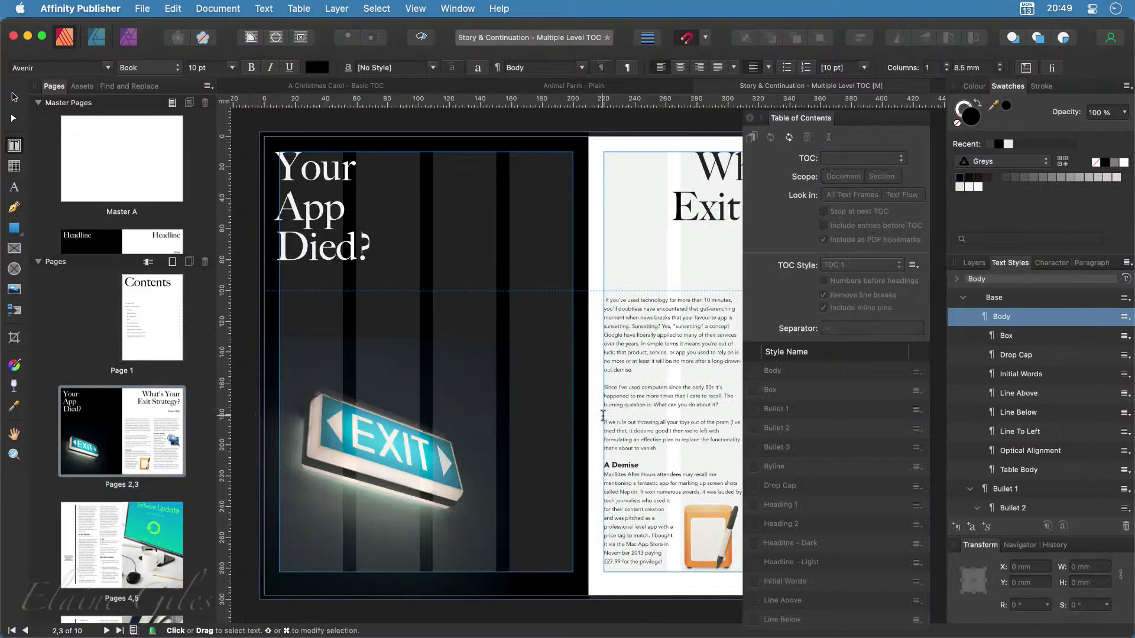
pyautogui.hscroll(5, 603, 416)
pyautogui.hscroll(-4, 603, 415)
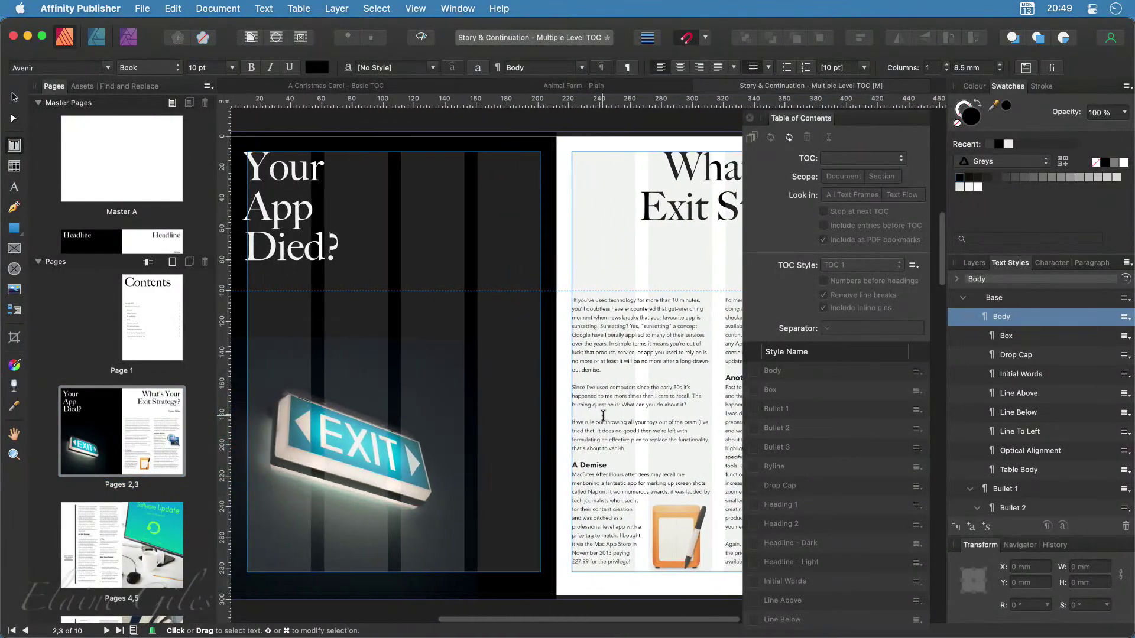
pyautogui.hscroll(-3, 603, 416)
pyautogui.hscroll(4, 603, 416)
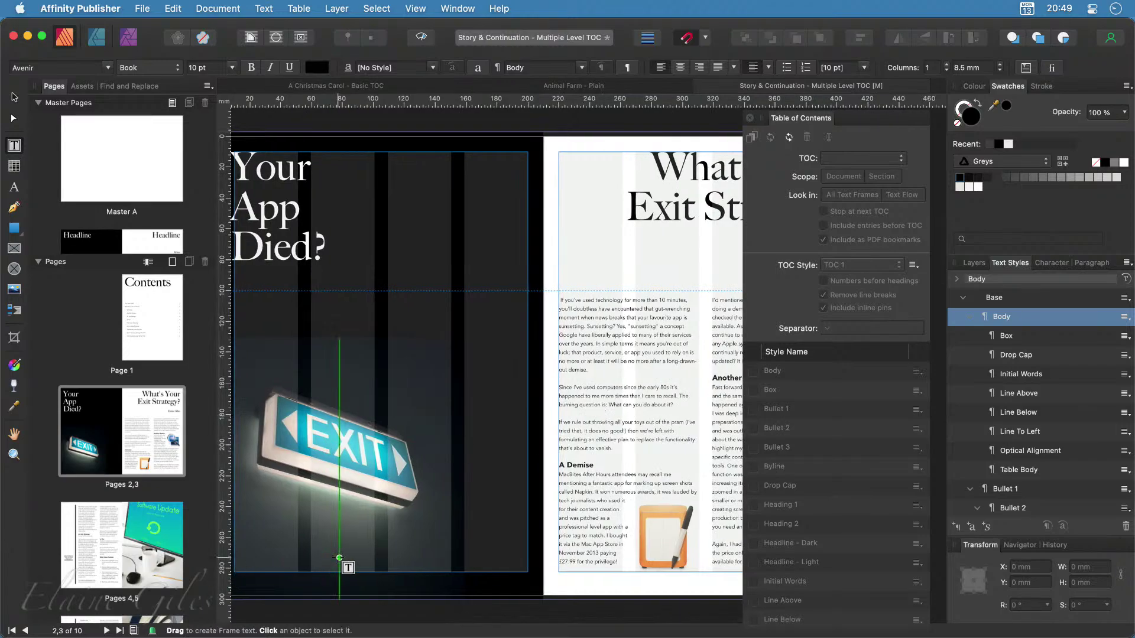
pyautogui.hscroll(-2, 339, 557)
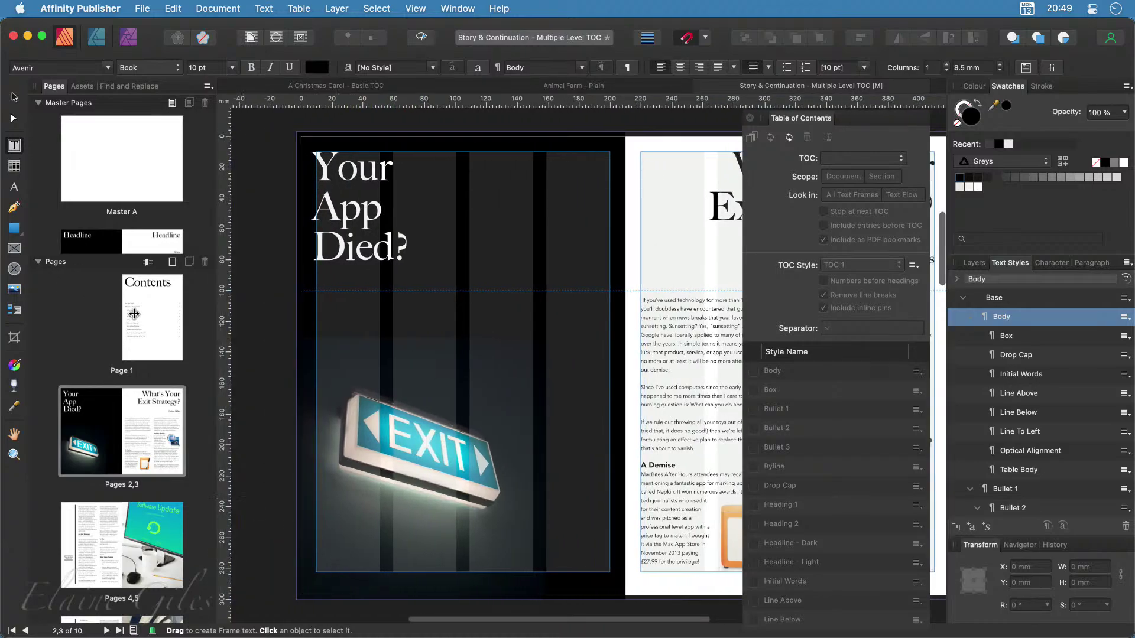
# Check which text styles the headline entries and the indented subheading entries use in the page 1 table of contents
pyautogui.doubleClick(135, 318)
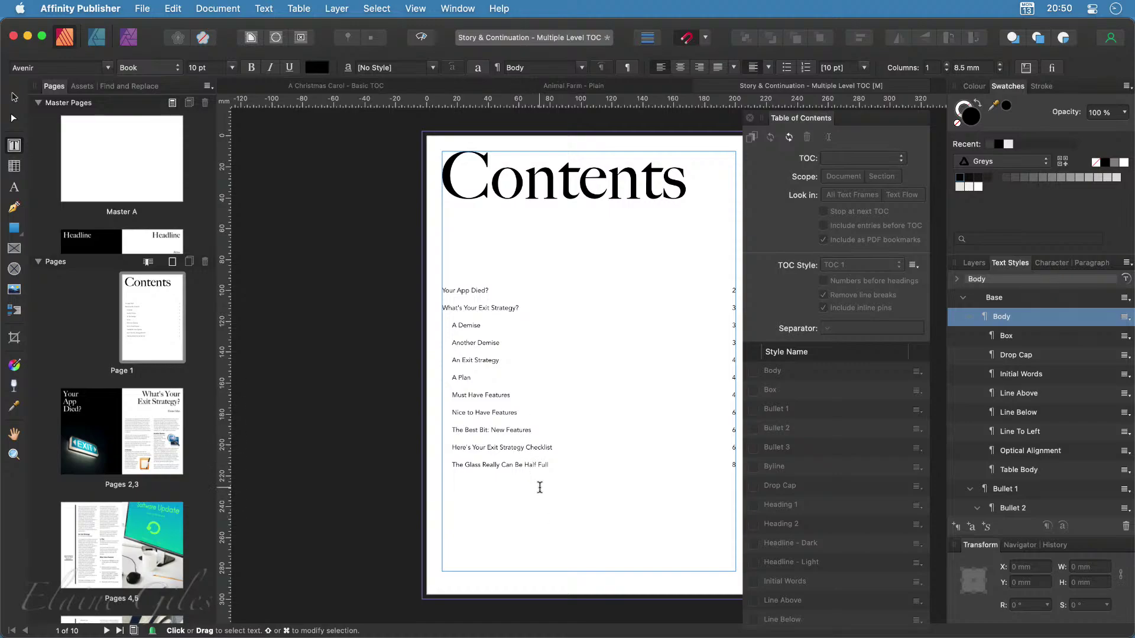
pyautogui.moveTo(518, 308); pyautogui.dragTo(441, 291)
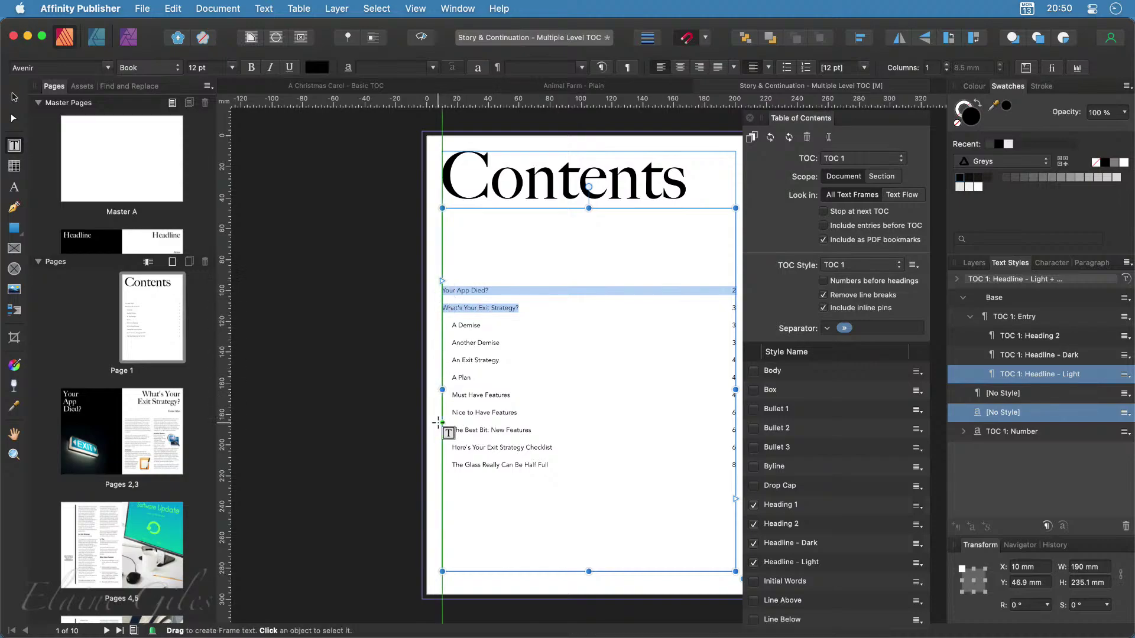
pyautogui.moveTo(561, 465); pyautogui.dragTo(453, 328)
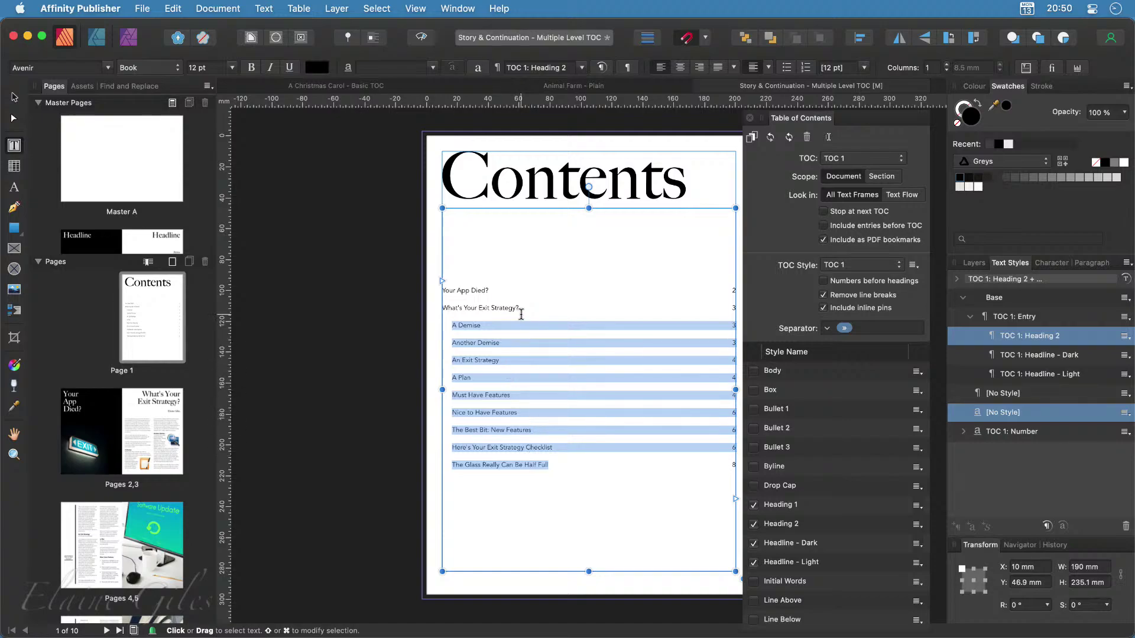
pyautogui.moveTo(519, 307); pyautogui.dragTo(438, 291)
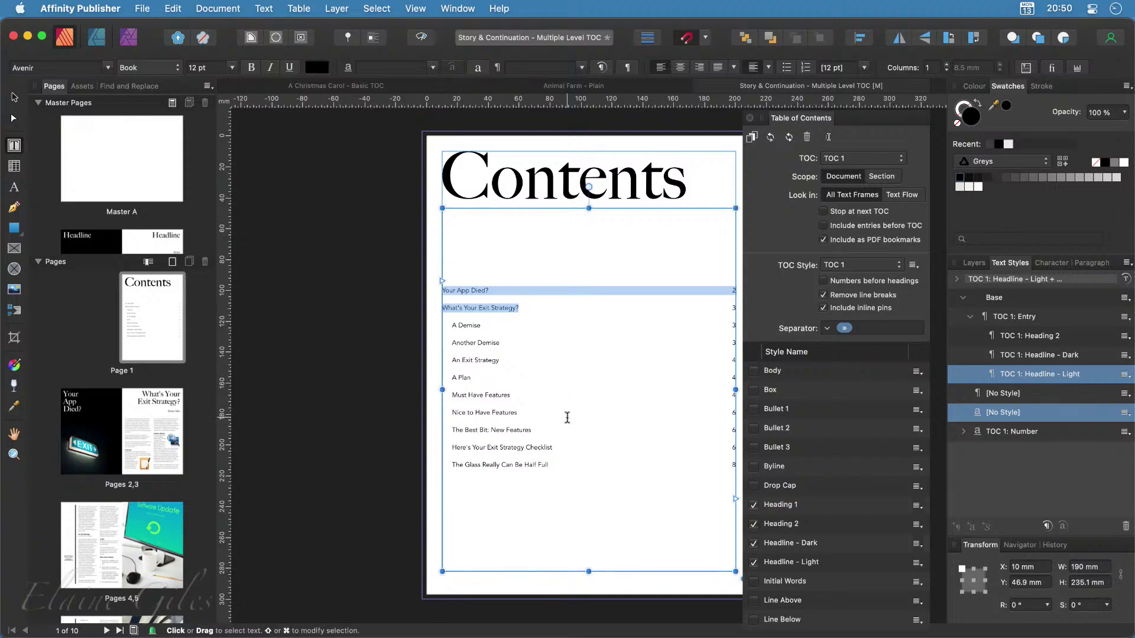
pyautogui.moveTo(562, 467); pyautogui.dragTo(446, 326)
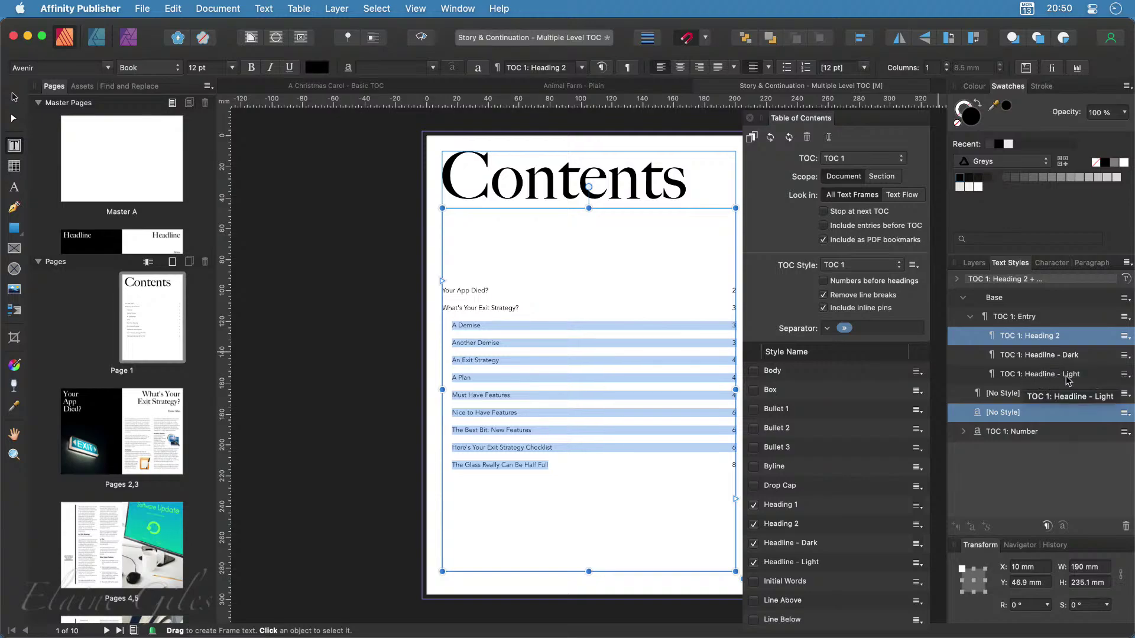
# Inspect the font settings and parent style of the "TOC 1: Heading 2" text style without changing them
pyautogui.rightClick(1038, 336)
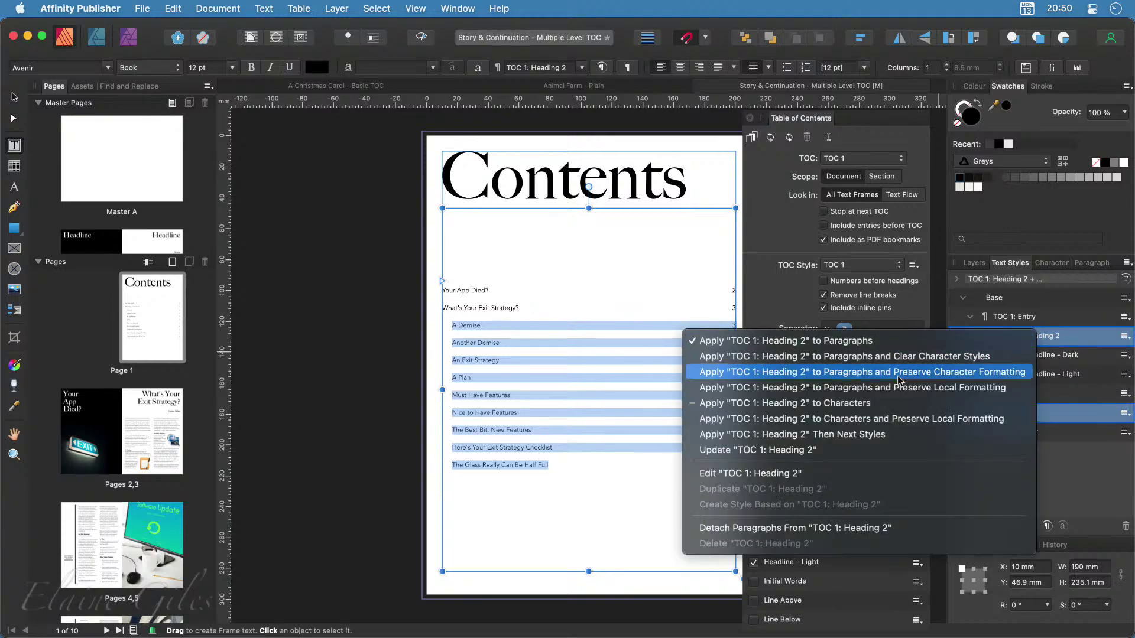
pyautogui.click(836, 472)
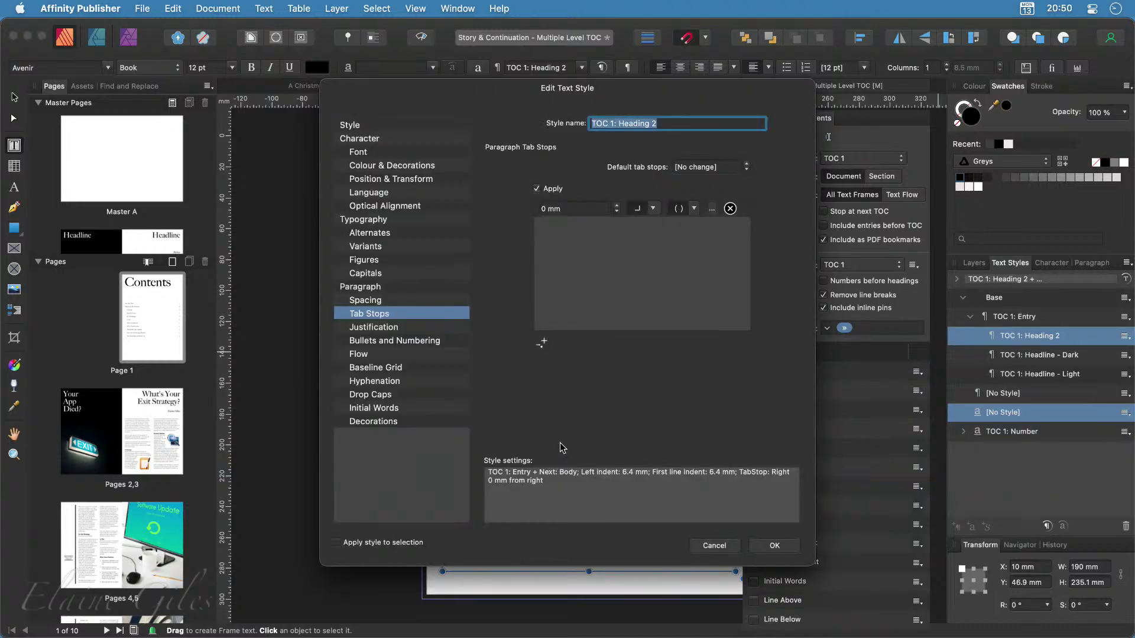
pyautogui.click(385, 153)
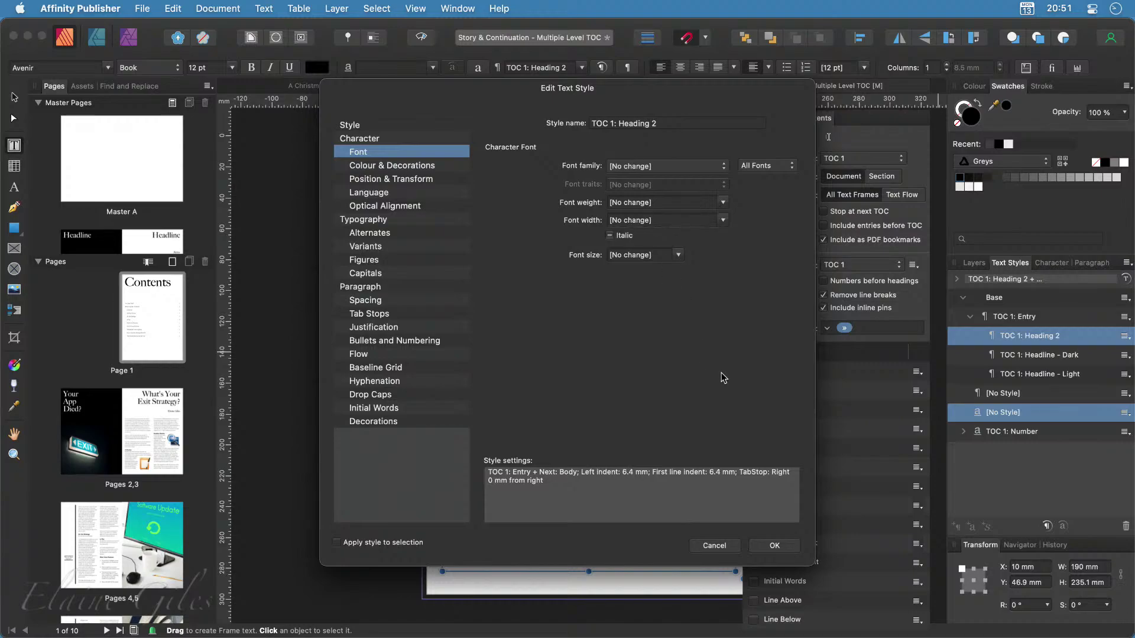
pyautogui.click(381, 127)
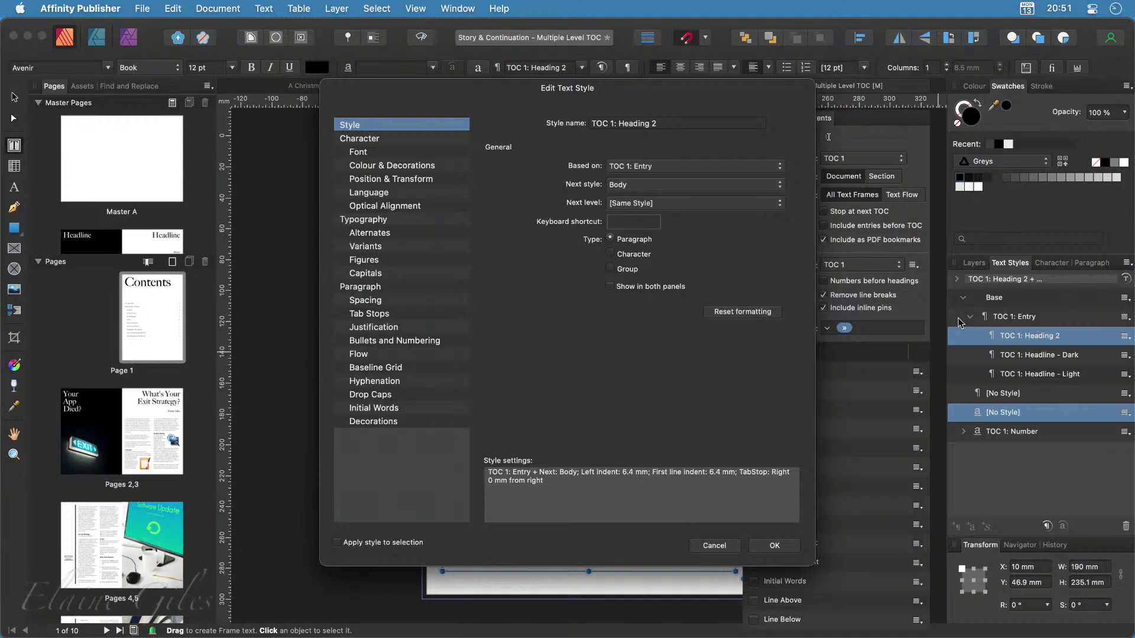
pyautogui.click(406, 154)
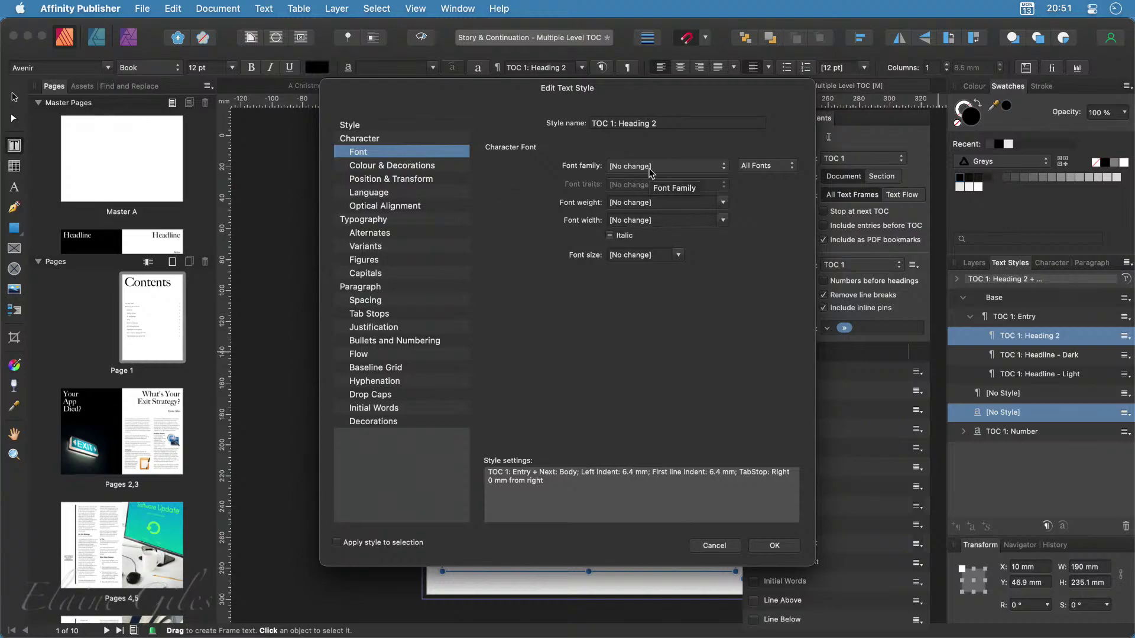
pyautogui.click(722, 546)
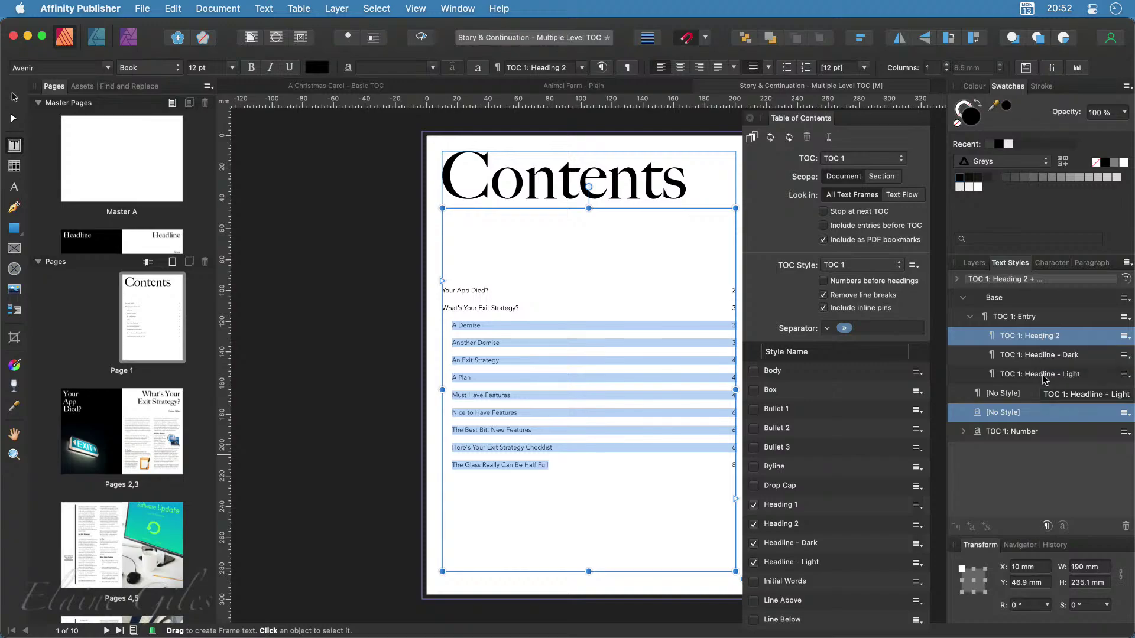
# Edit the "TOC 1: Entry" text style and set its font family to Times New Roman
pyautogui.rightClick(1023, 320)
pyautogui.click(795, 459)
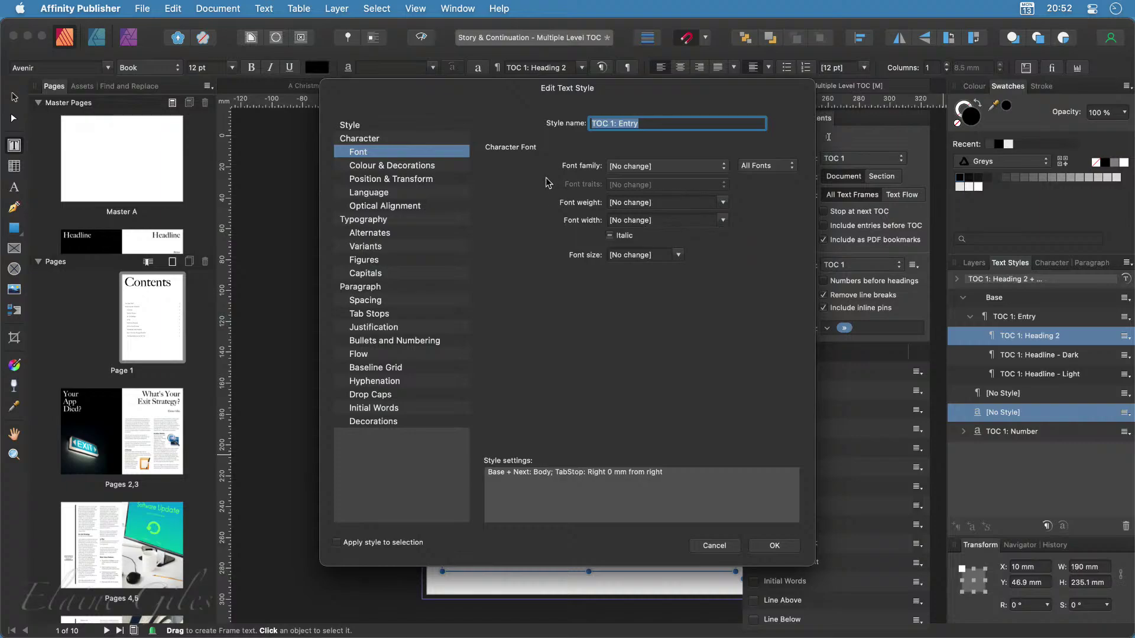
pyautogui.click(383, 126)
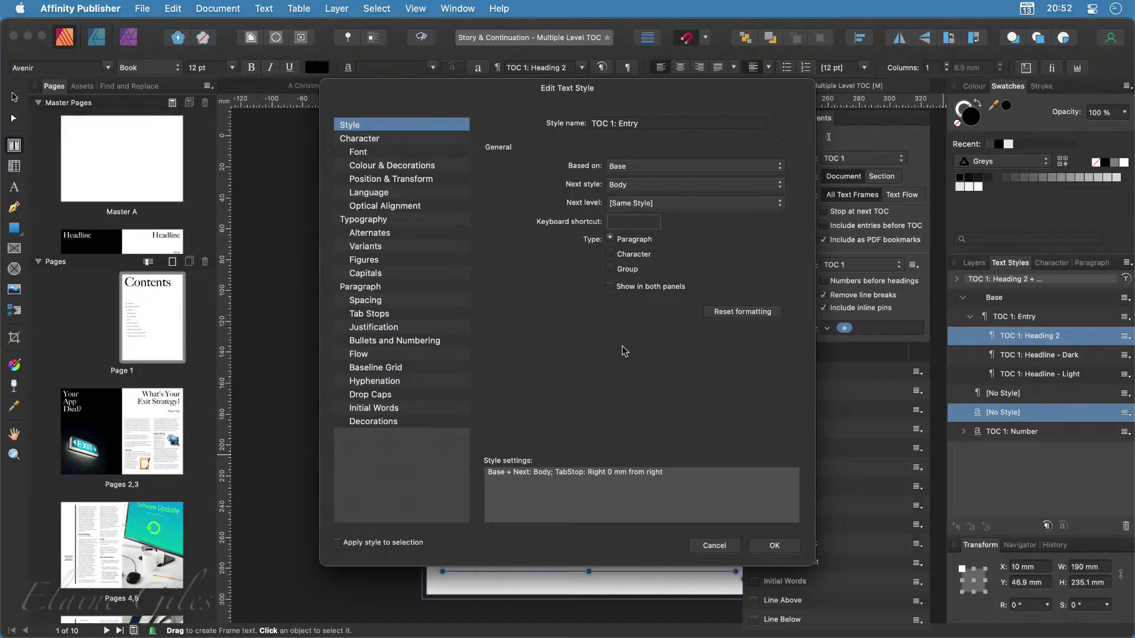
pyautogui.click(381, 154)
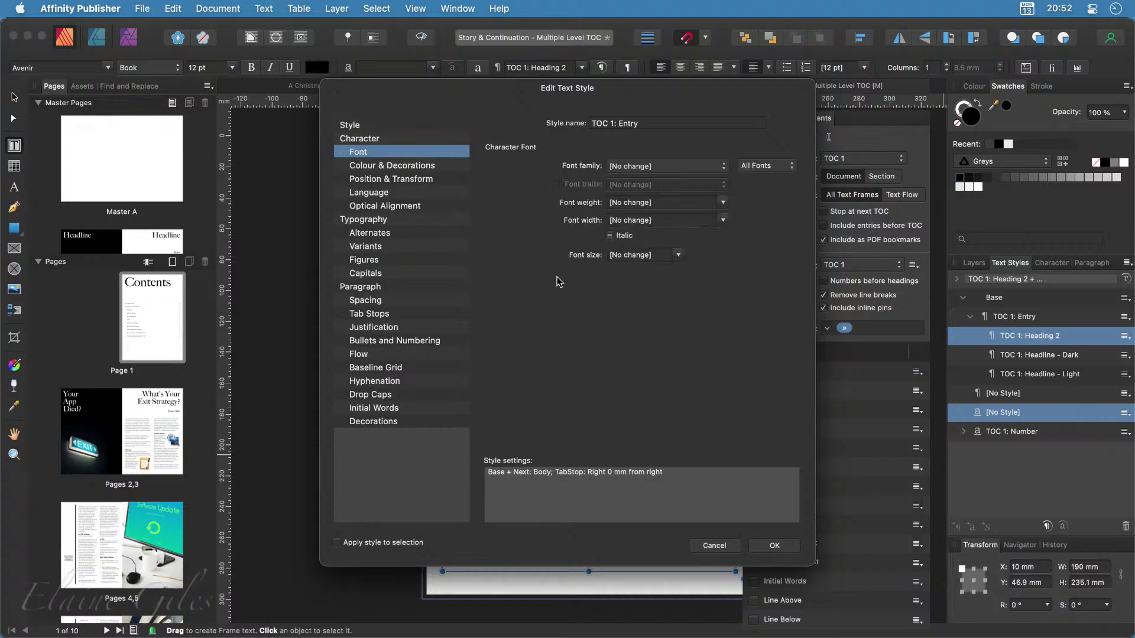
pyautogui.click(664, 167)
pyautogui.click(665, 204)
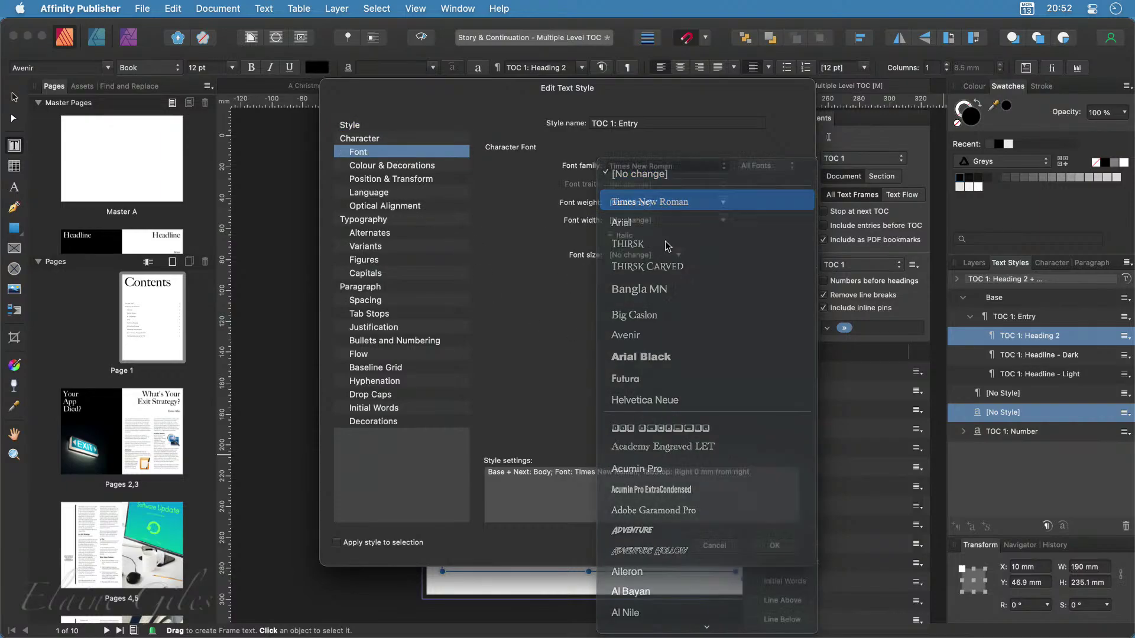
# Set the text fill of the "TOC 1: Entry" style to bright red and apply the style changes
pyautogui.click(404, 167)
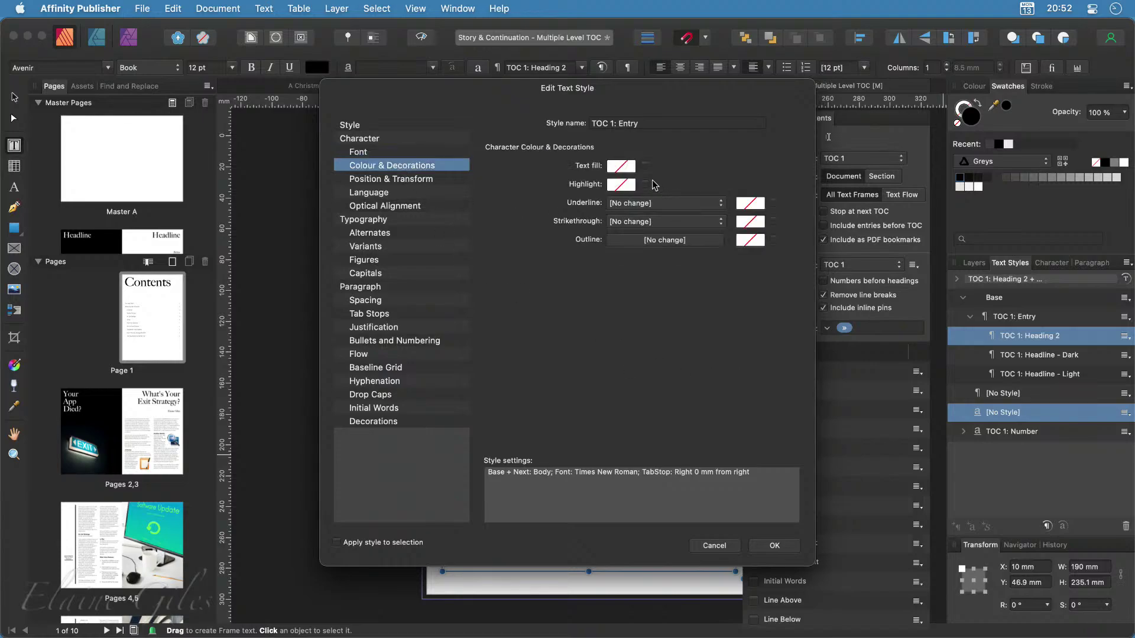
pyautogui.click(626, 168)
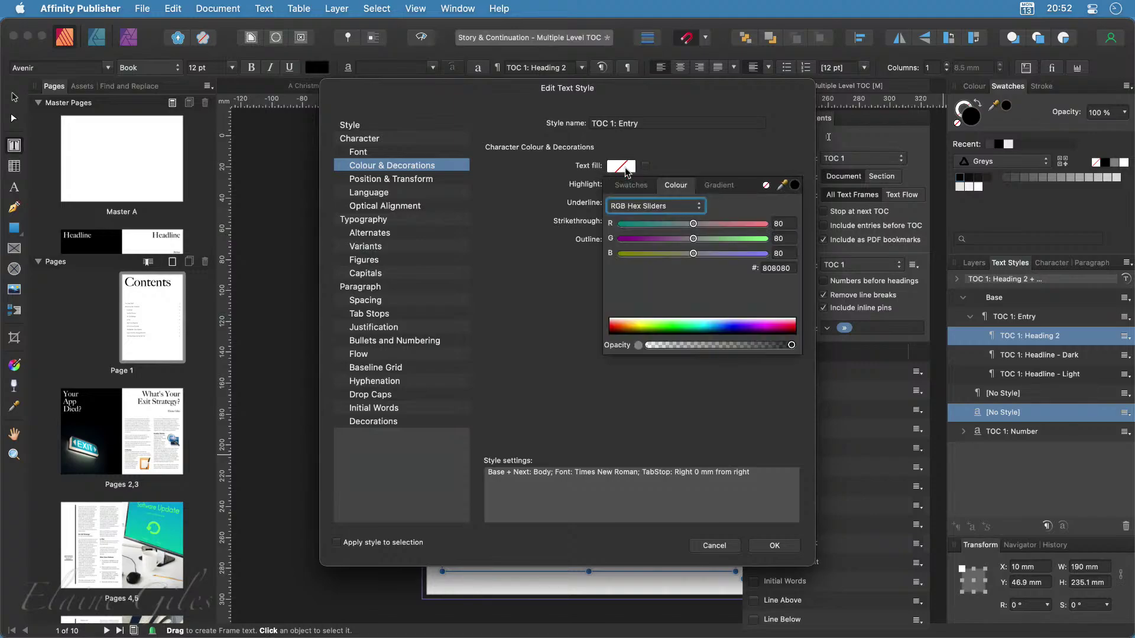
pyautogui.click(620, 333)
pyautogui.moveTo(619, 332); pyautogui.dragTo(613, 335)
pyautogui.moveTo(711, 224); pyautogui.dragTo(764, 223)
pyautogui.moveTo(633, 242); pyautogui.dragTo(618, 240)
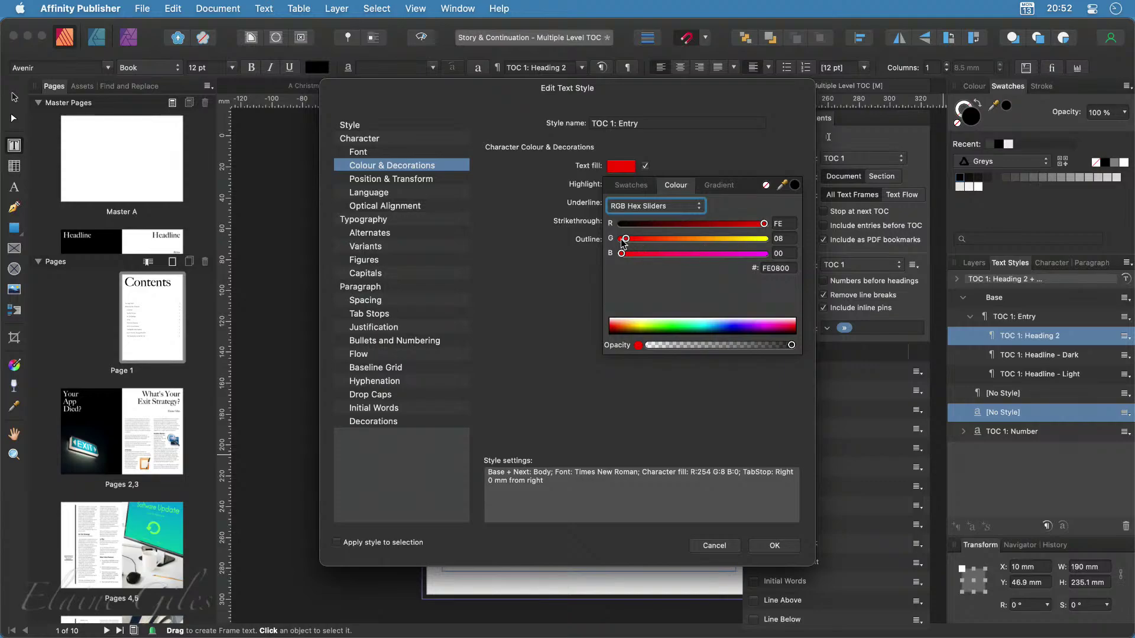
pyautogui.click(765, 545)
pyautogui.click(612, 525)
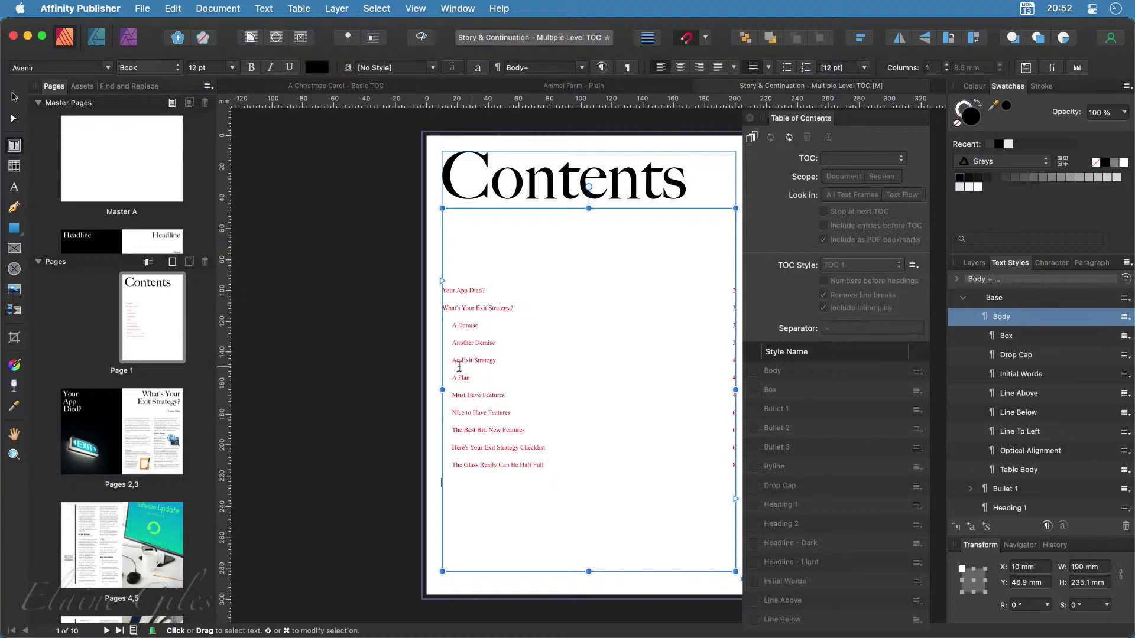
# Examine the font, colour and text styles of the restyled headline and subheading entries in the table of contents
pyautogui.scroll(5, 456, 366)
pyautogui.scroll(4, 456, 366)
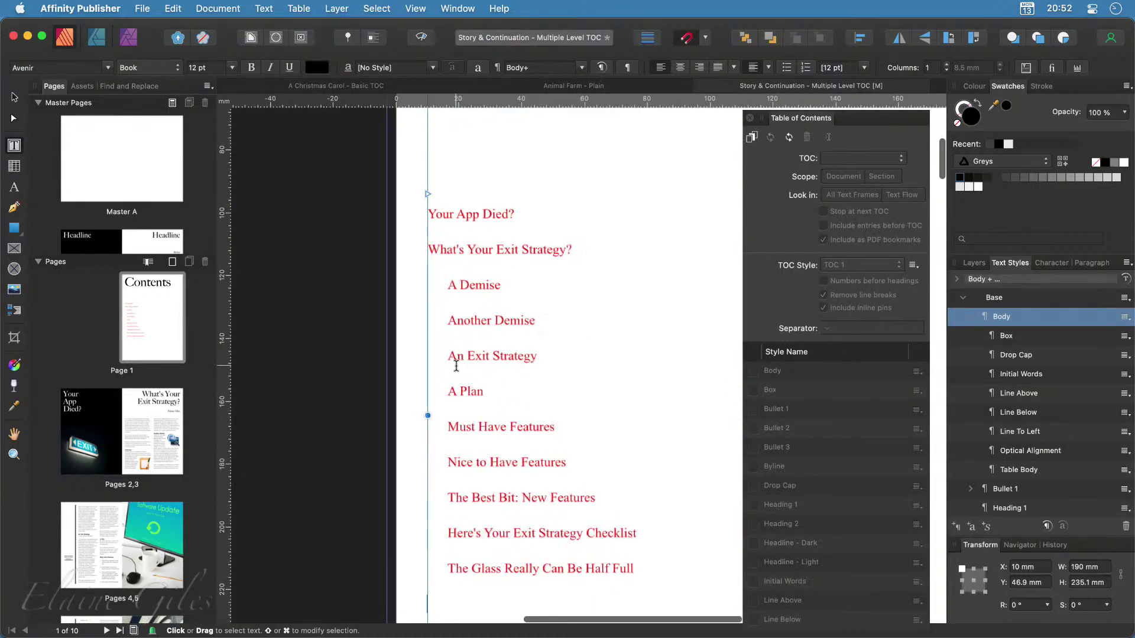
pyautogui.scroll(-1, 456, 367)
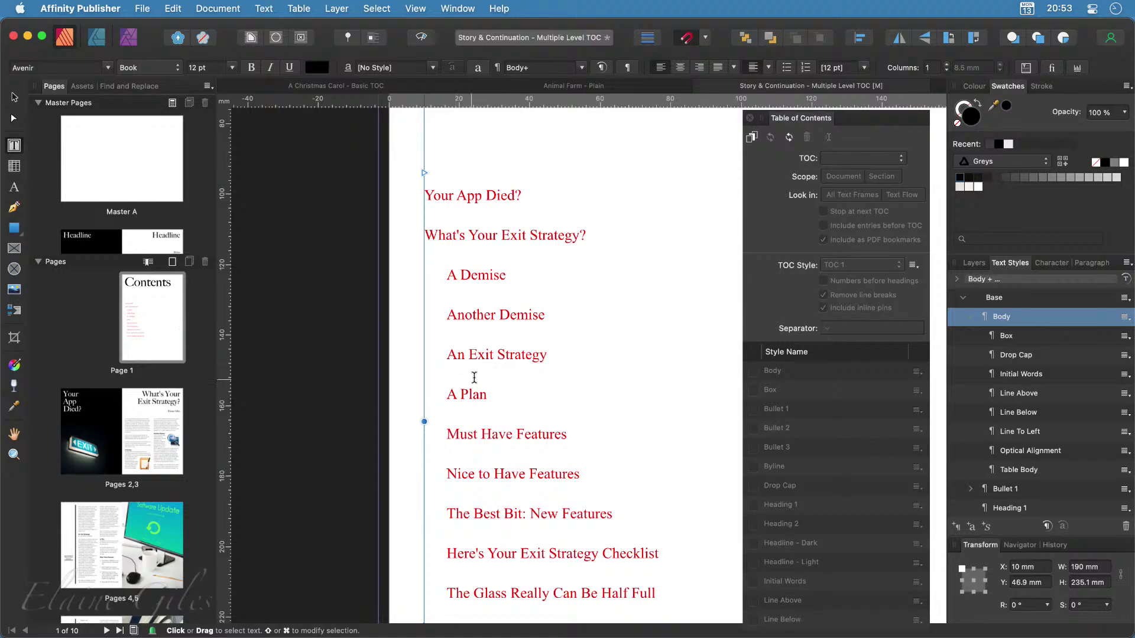
pyautogui.scroll(-3, 477, 362)
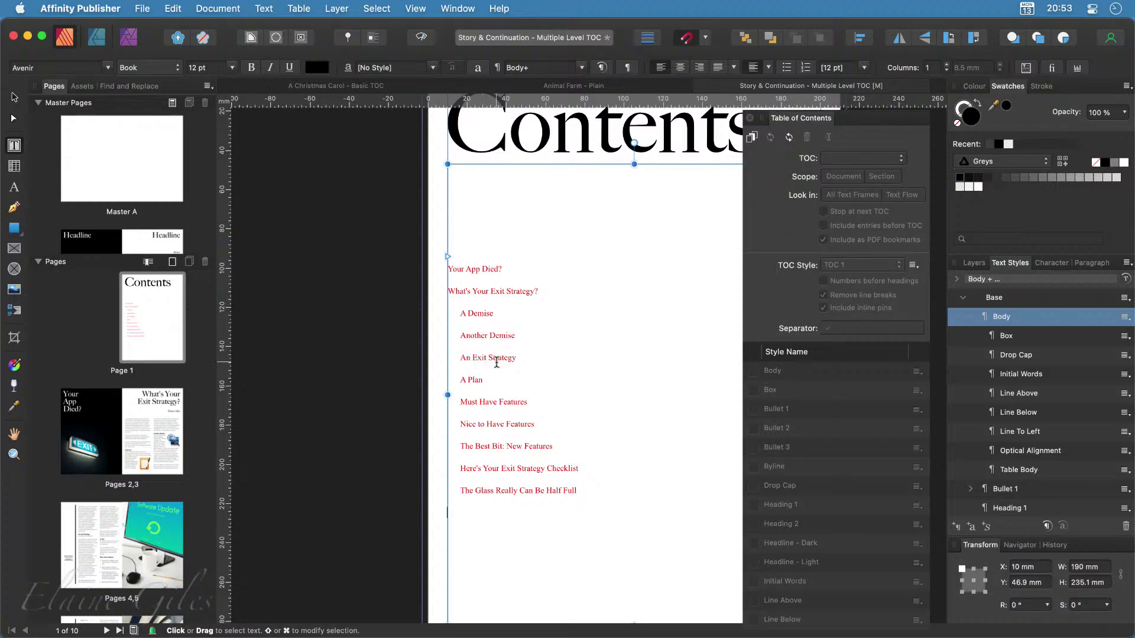
pyautogui.hscroll(5, 497, 362)
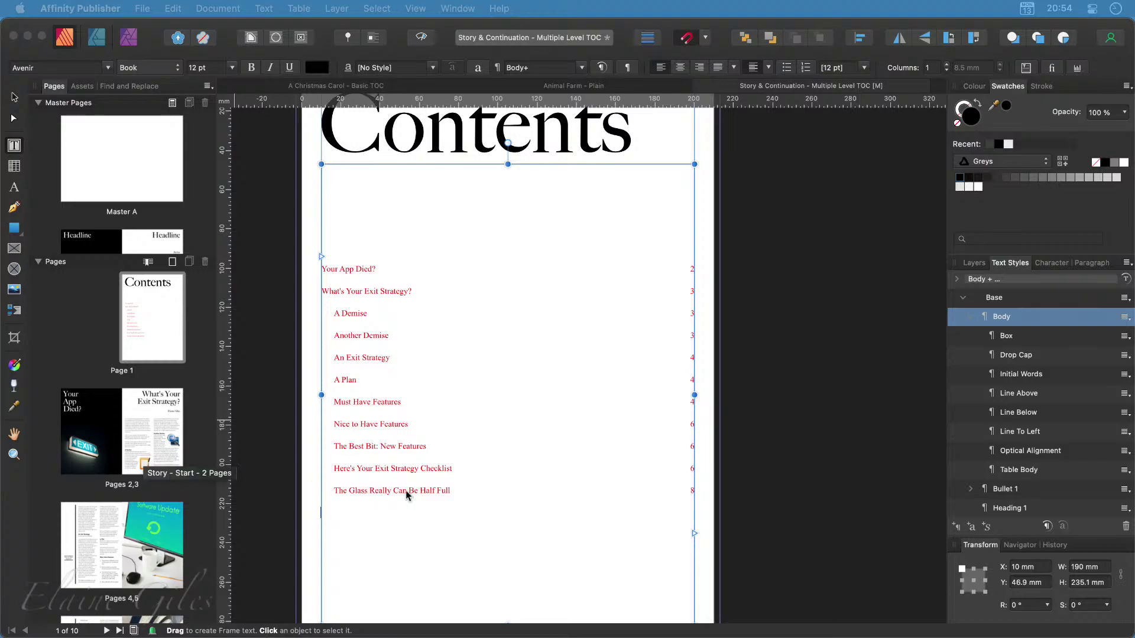
pyautogui.click(462, 491)
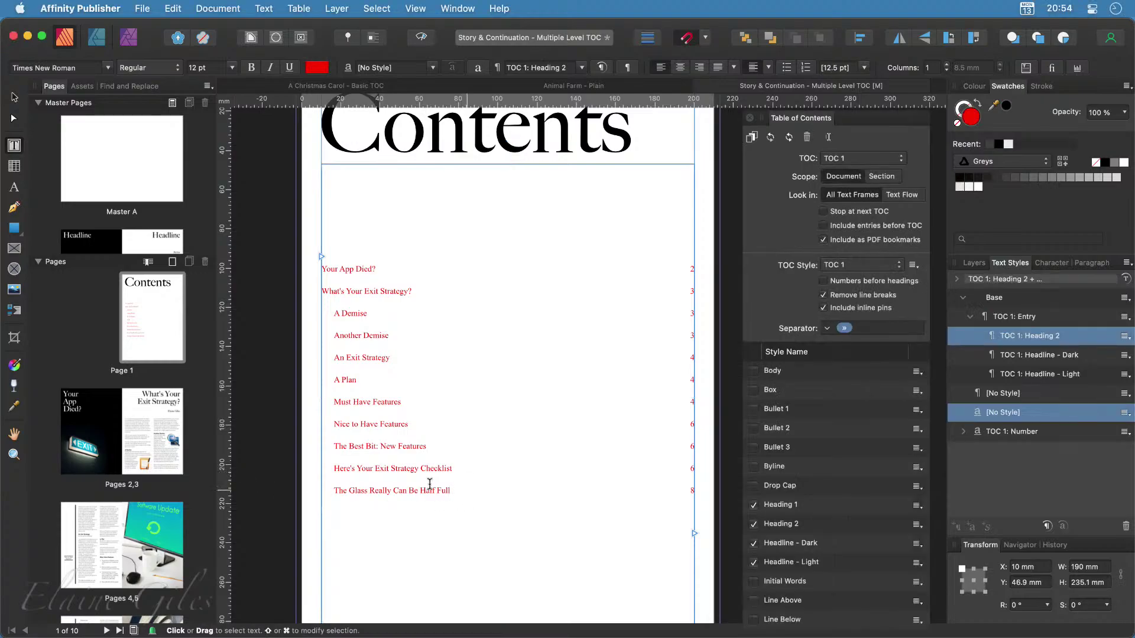
pyautogui.moveTo(462, 490); pyautogui.dragTo(334, 337)
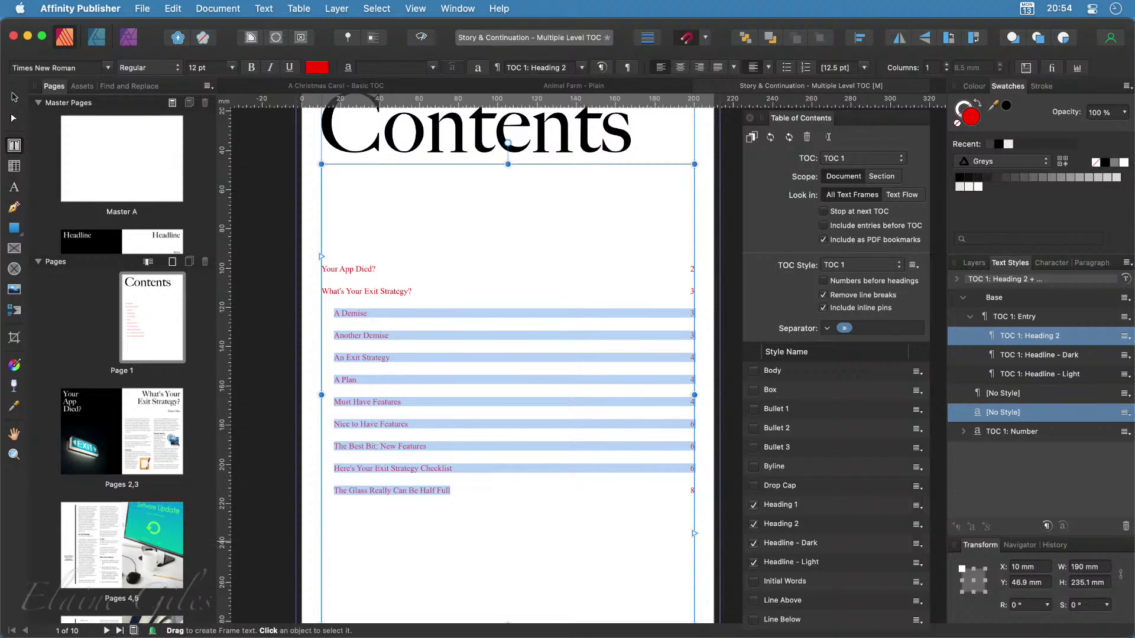
pyautogui.click(649, 186)
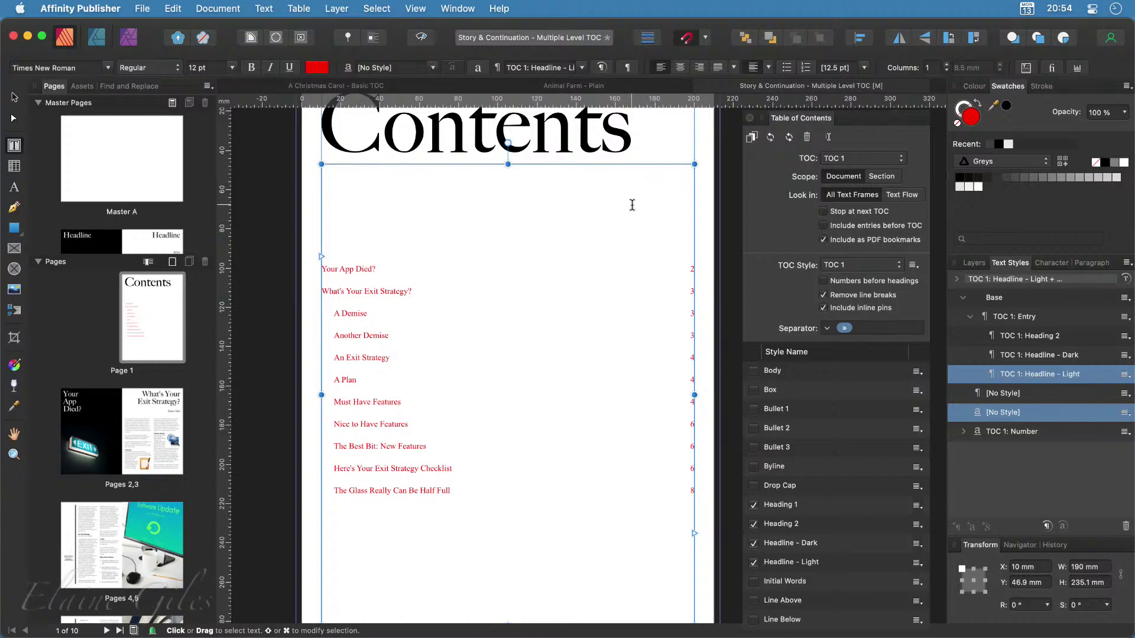
# Save the Story & Continuation document and switch to the Workbook - Multiple TOCs document, with its whole cover page in view
pyautogui.press('Escape')
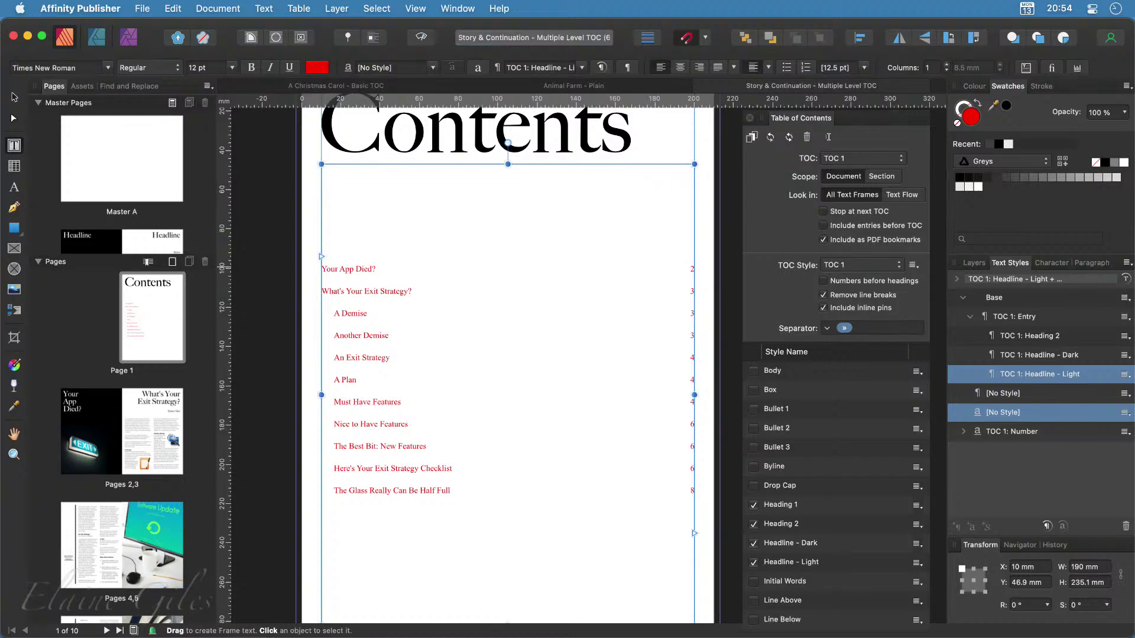
pyautogui.press('super+Tab')
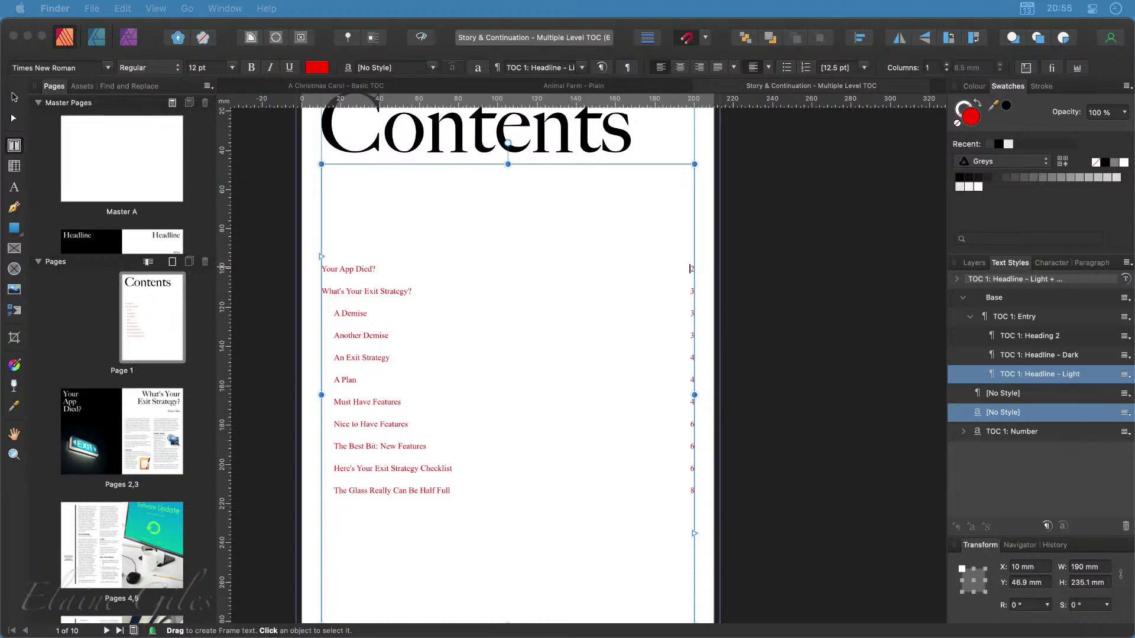
pyautogui.press('super+Tab')
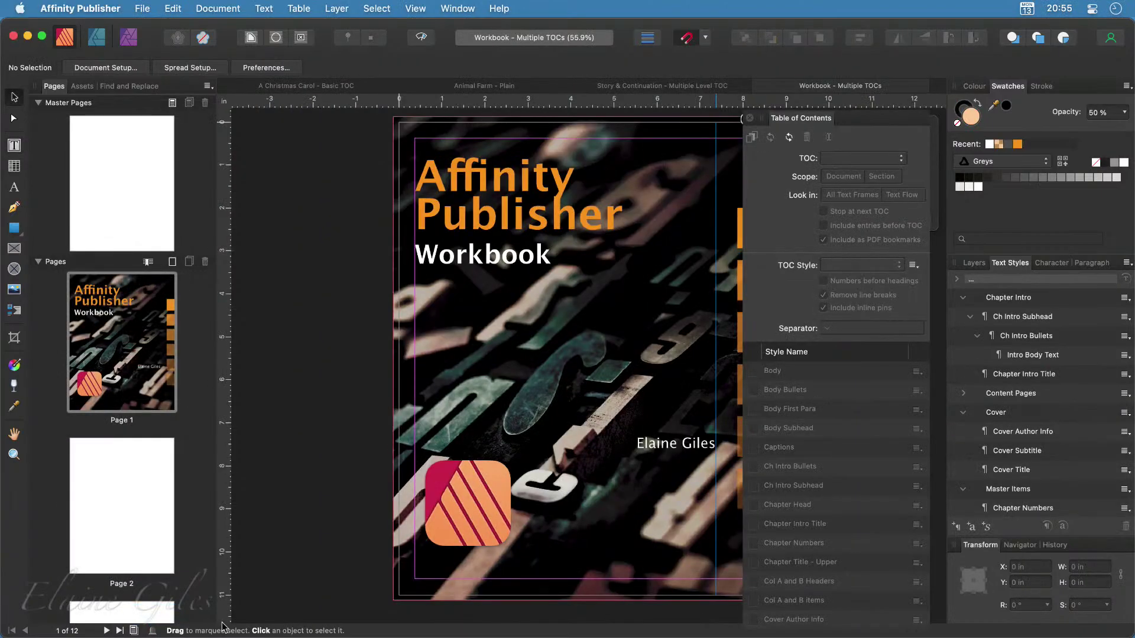
pyautogui.hscroll(5, 589, 546)
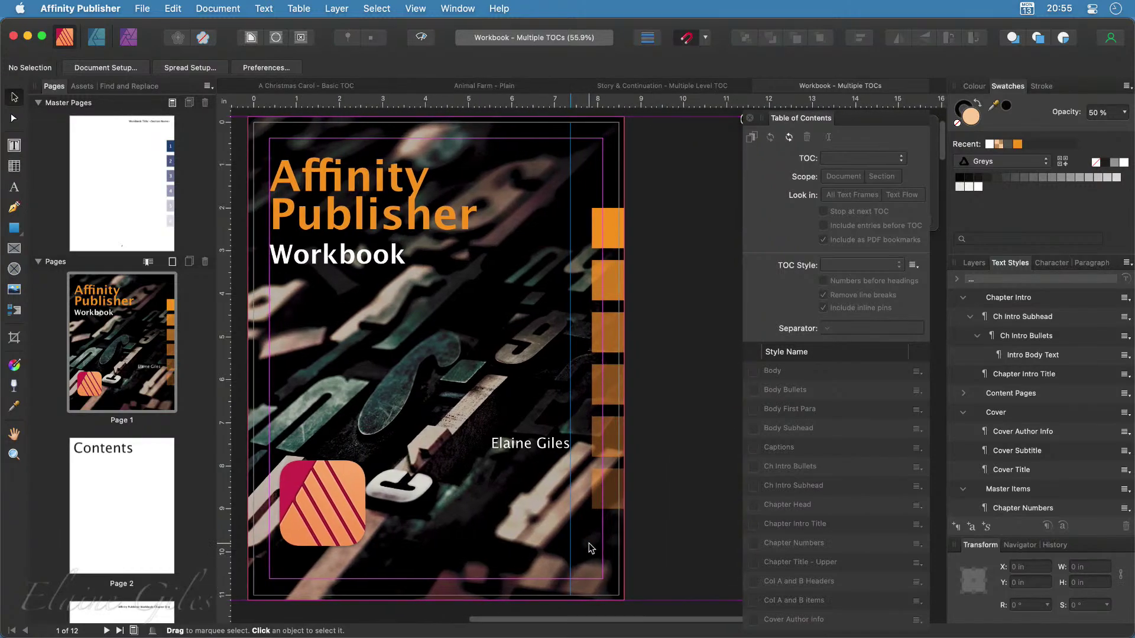
pyautogui.hscroll(1, 588, 546)
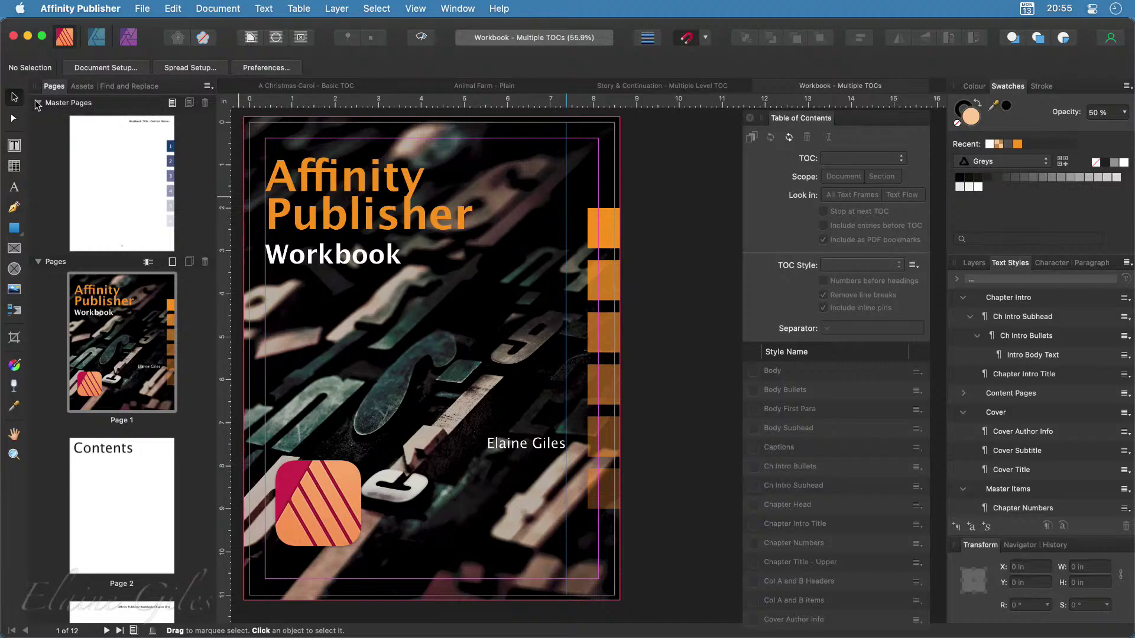
# Collapse the master pages list and look through the workbook's page thumbnails to examine its chapter structure
pyautogui.click(37, 104)
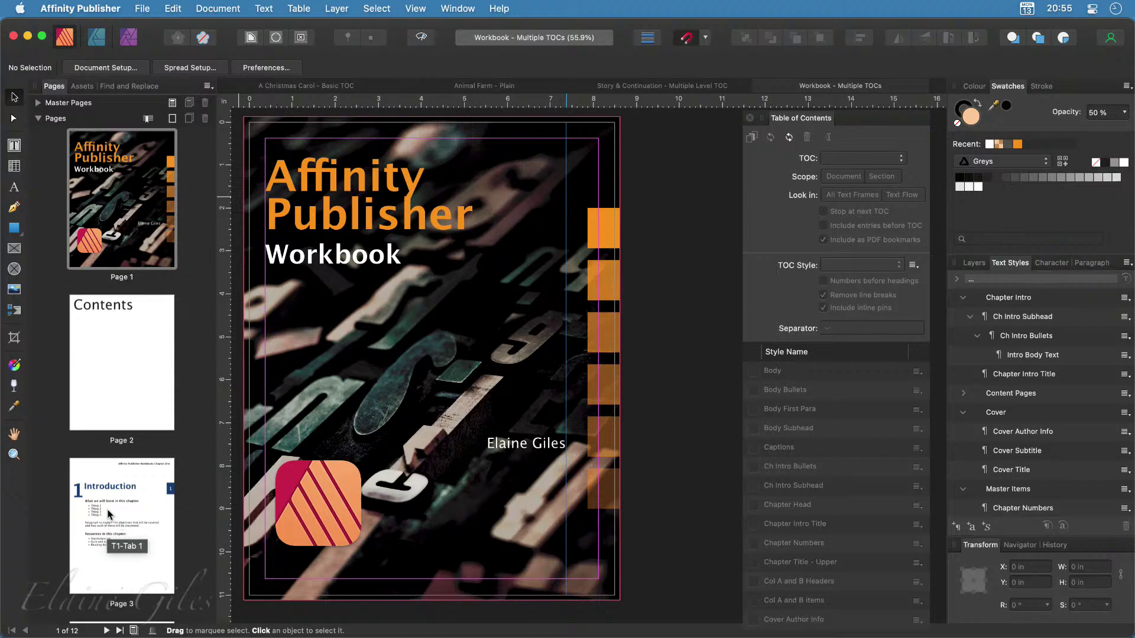
pyautogui.scroll(-5, 108, 514)
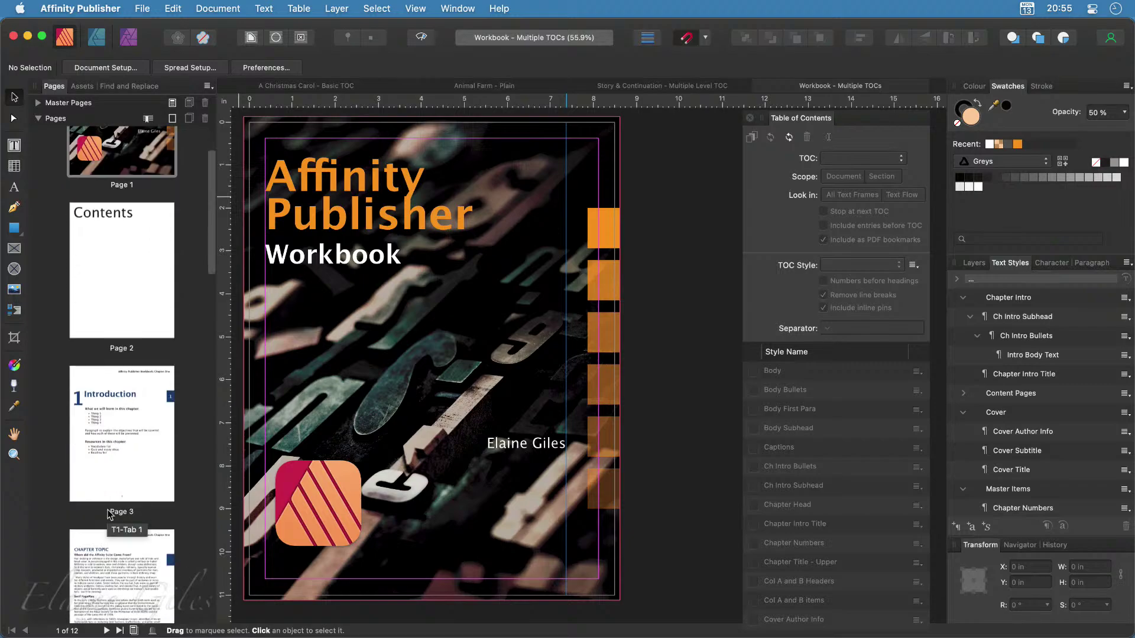
pyautogui.scroll(-10, 108, 514)
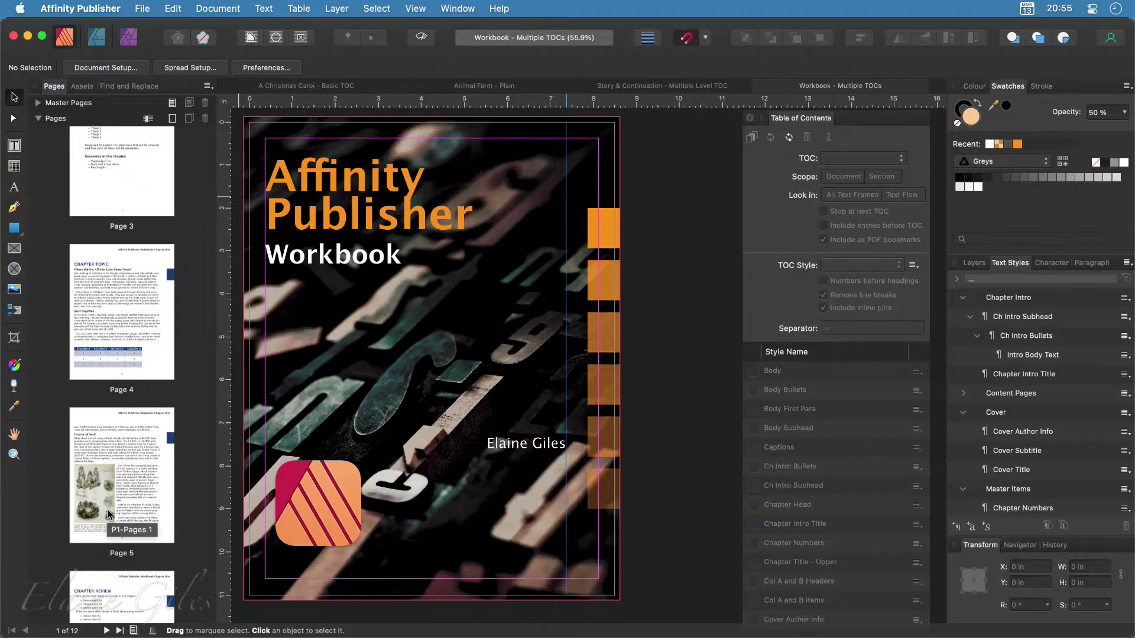
pyautogui.scroll(-10, 108, 514)
pyautogui.scroll(-6, 108, 514)
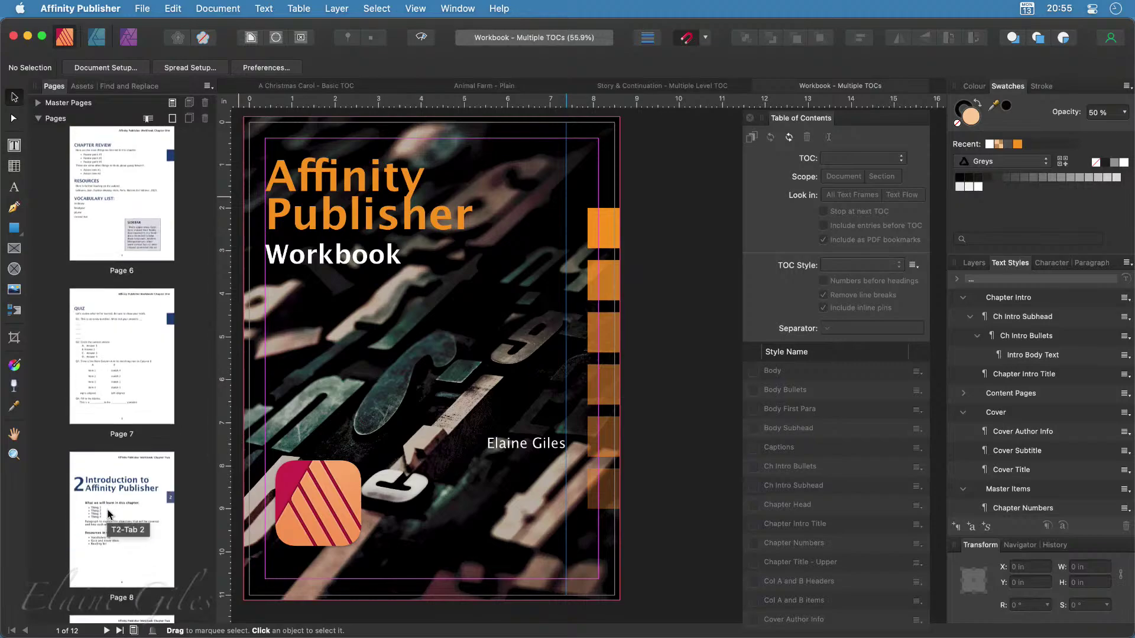
pyautogui.scroll(-2, 108, 515)
pyautogui.scroll(6, 108, 515)
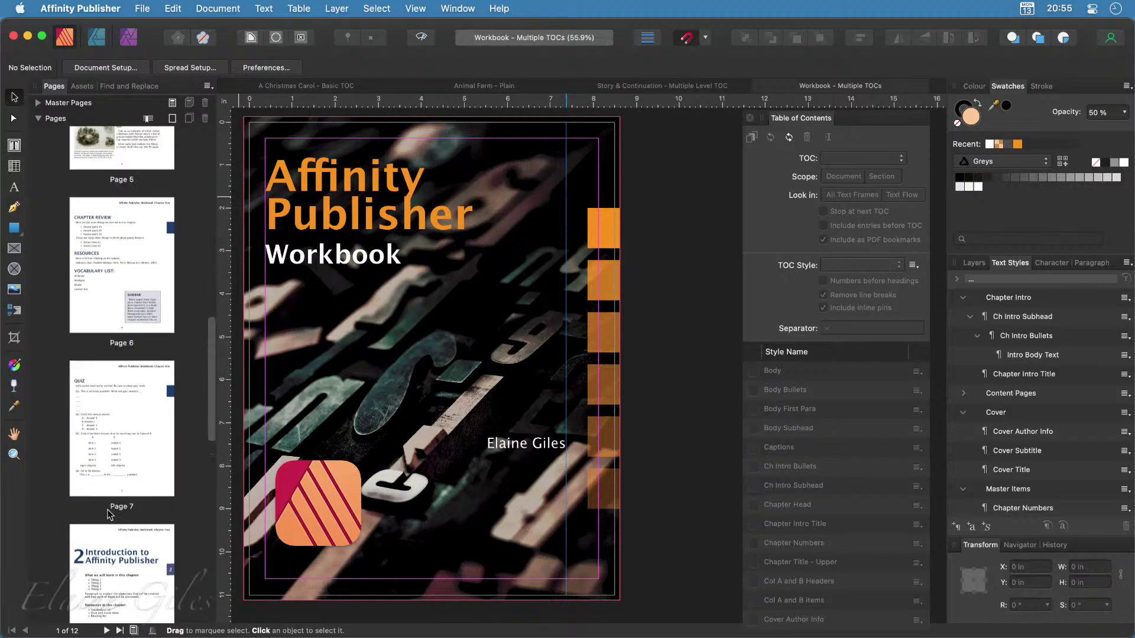
pyautogui.scroll(10, 108, 509)
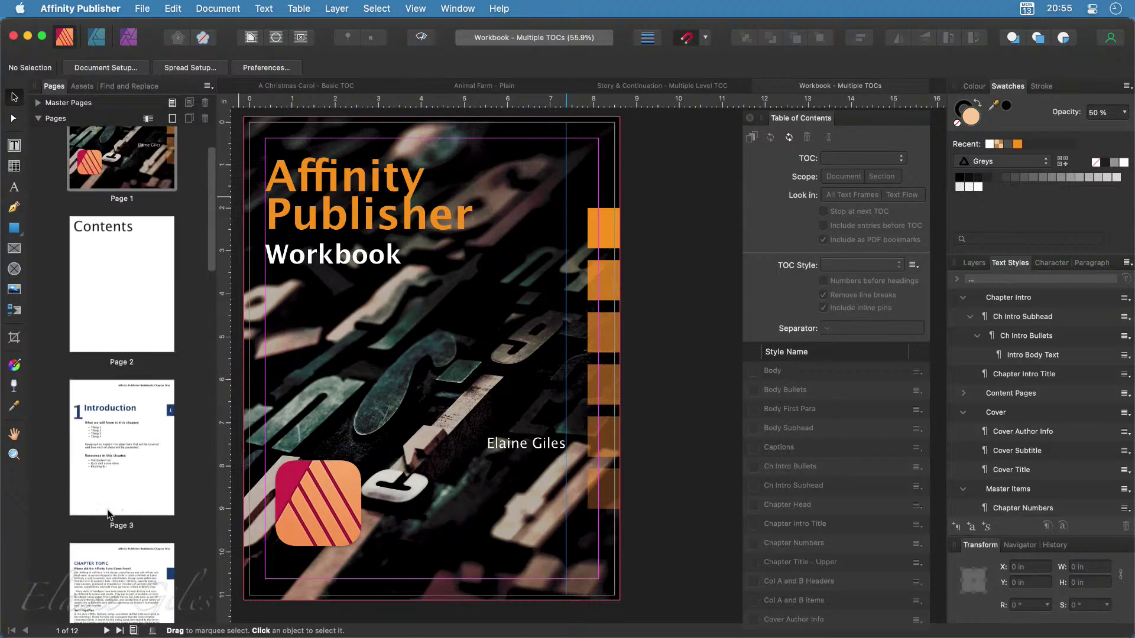
# Open page 3 and check the text style of the four bullets under "What we will learn in this chapter:"
pyautogui.click(105, 441)
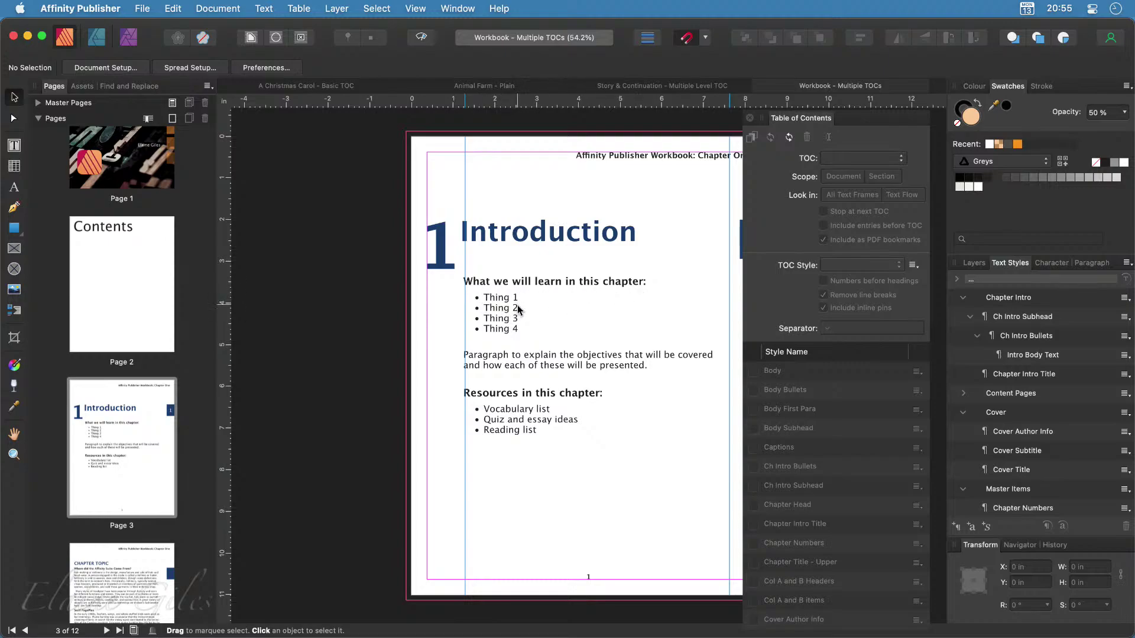
pyautogui.tripleClick(525, 334)
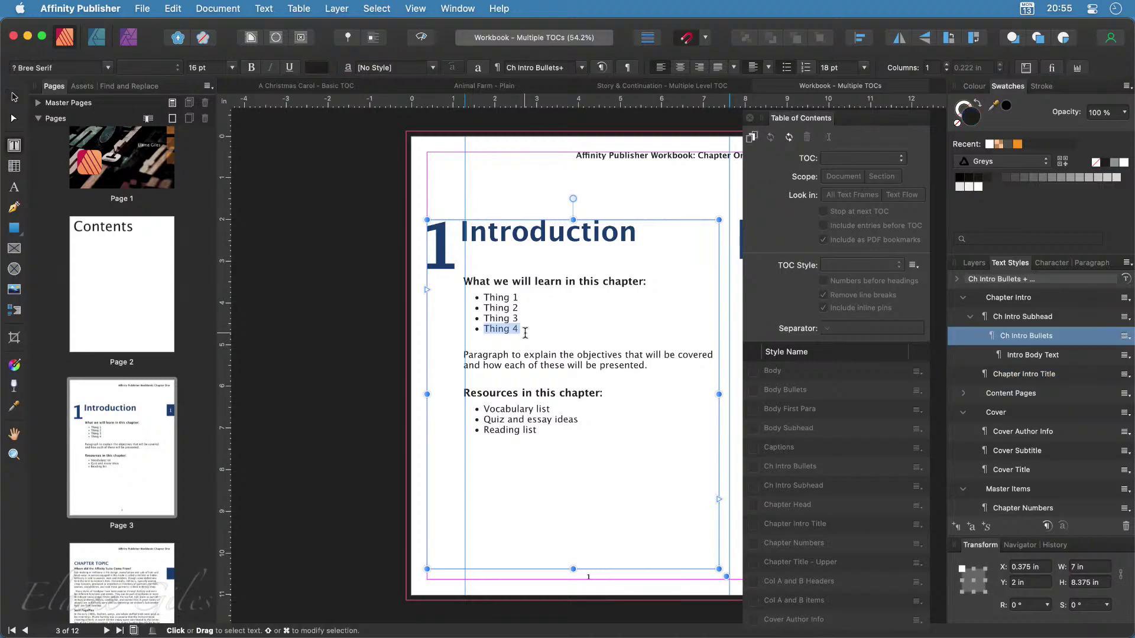
pyautogui.tripleClick(525, 318)
pyautogui.click(523, 307)
pyautogui.moveTo(519, 332); pyautogui.dragTo(485, 298)
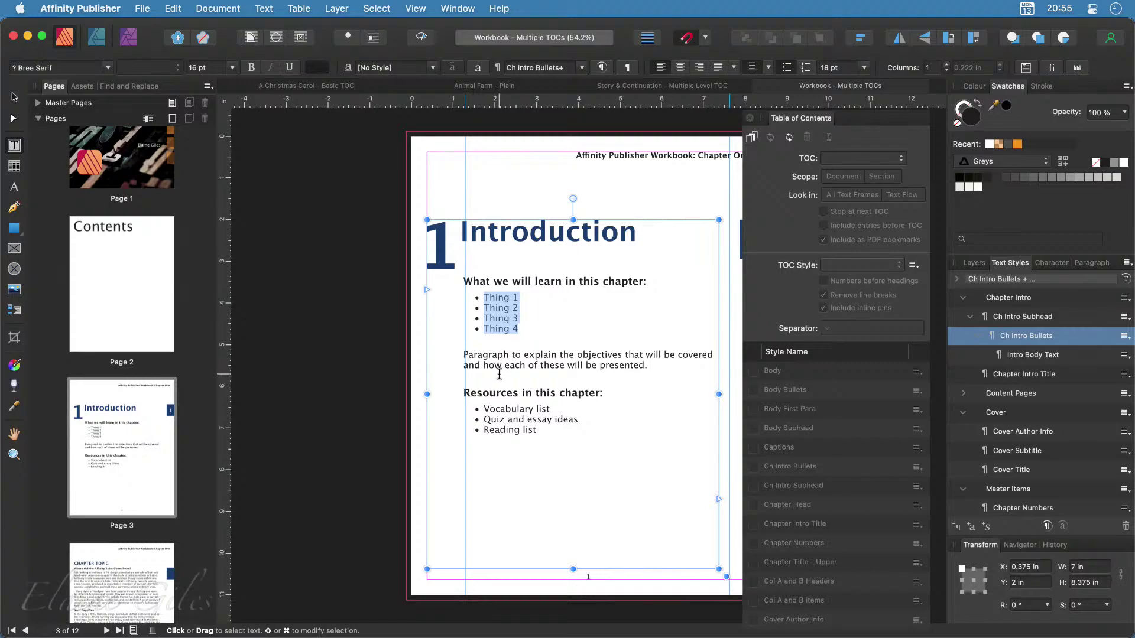
# Insert a table of contents in the empty text frame below the Contents heading on page 2 and select its text
pyautogui.doubleClick(125, 298)
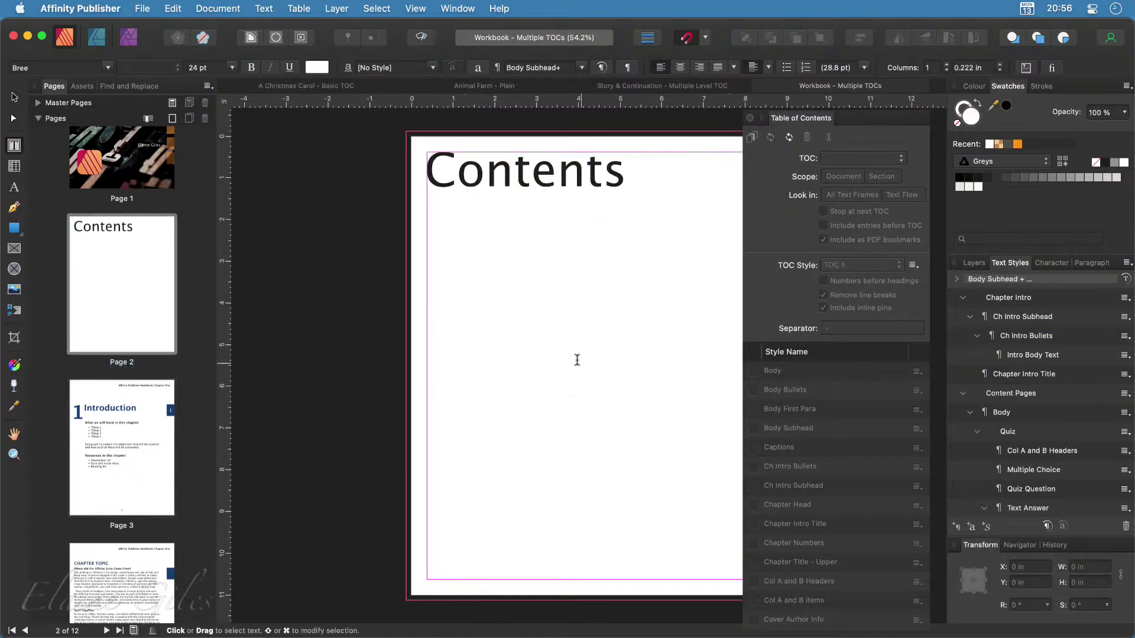
pyautogui.click(497, 332)
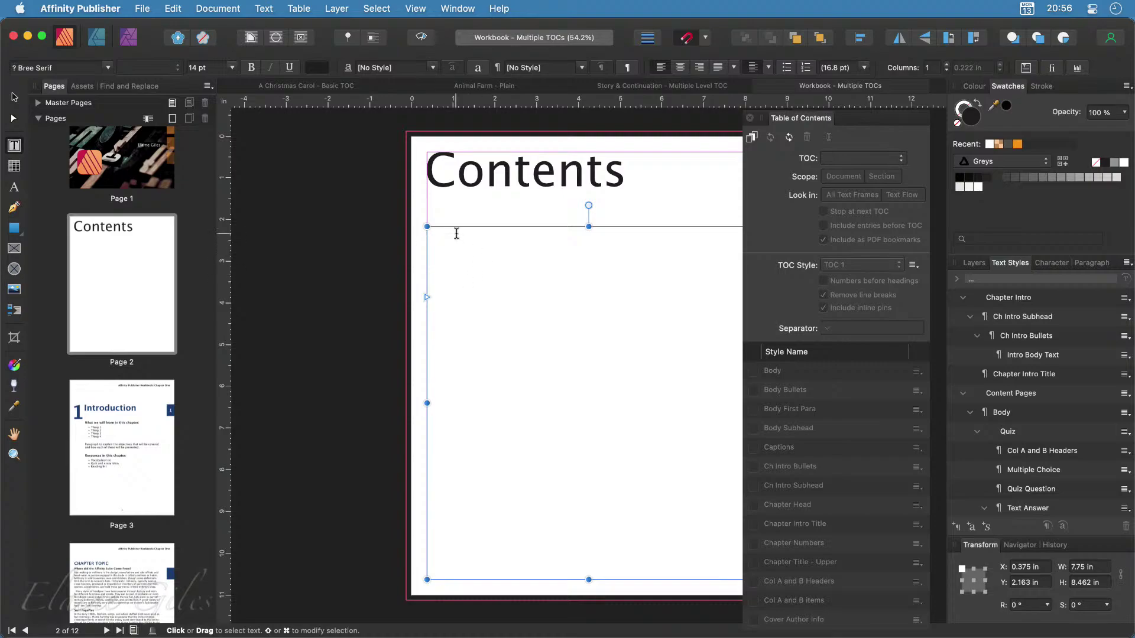
pyautogui.click(751, 137)
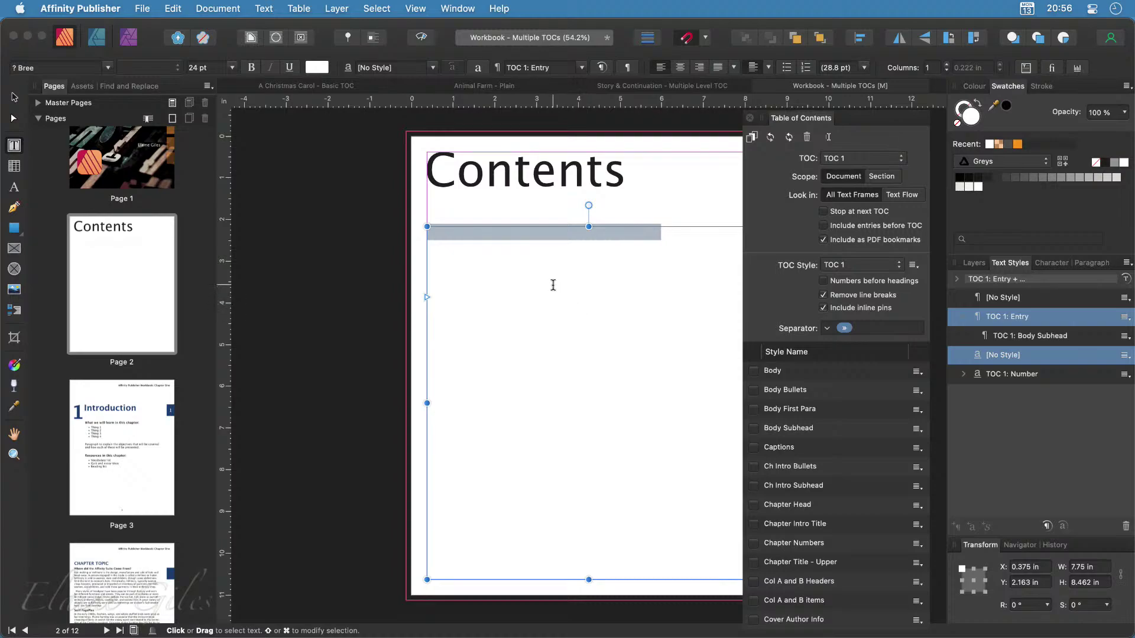
pyautogui.click(544, 229)
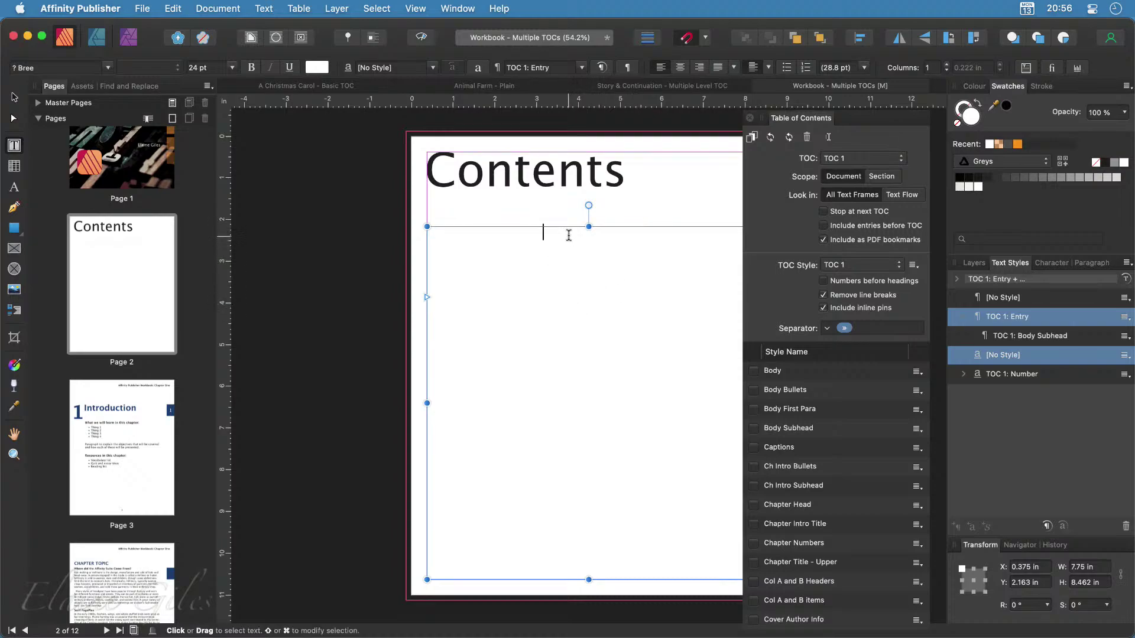
pyautogui.moveTo(568, 233); pyautogui.dragTo(426, 232)
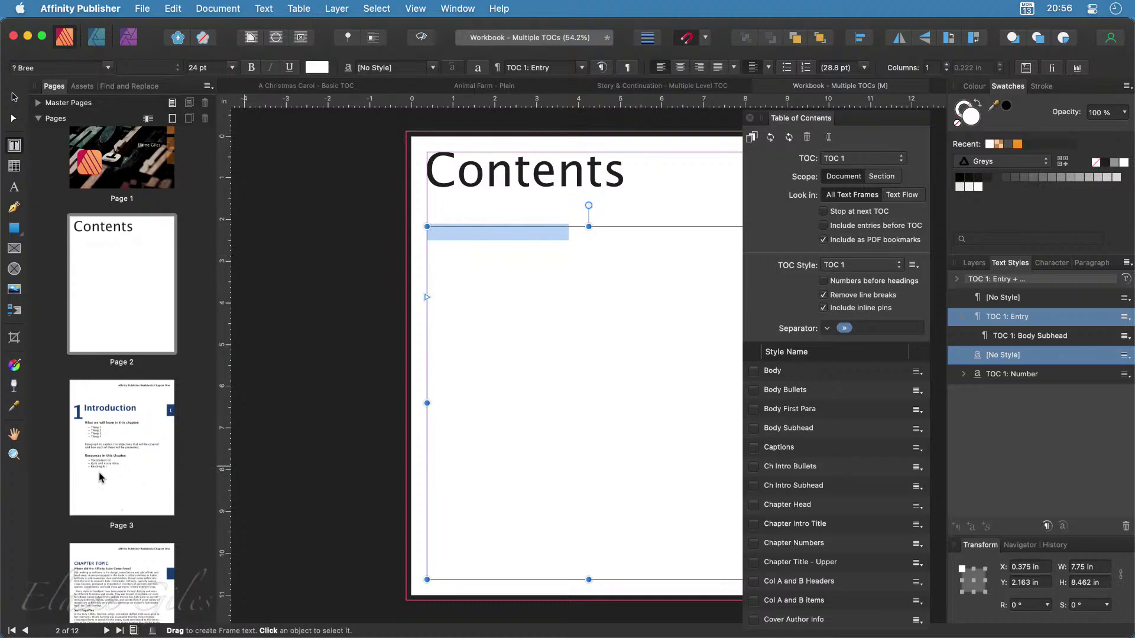
# Check which text style the "Where did the Affinity Suite Come From?" subheading on page 4 uses
pyautogui.doubleClick(127, 591)
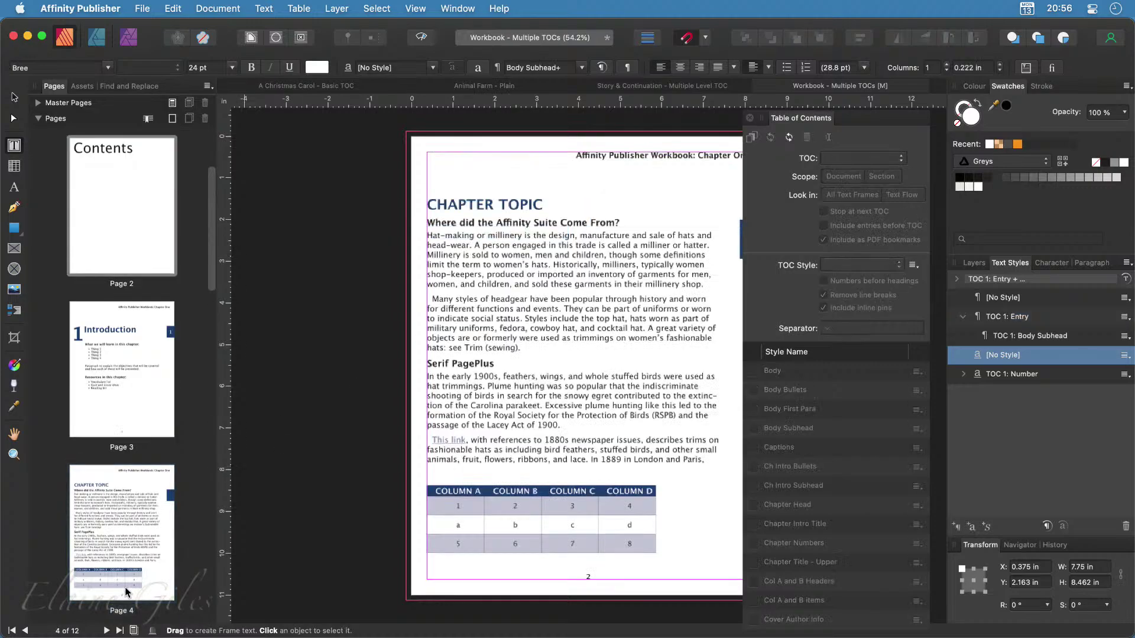
pyautogui.tripleClick(516, 220)
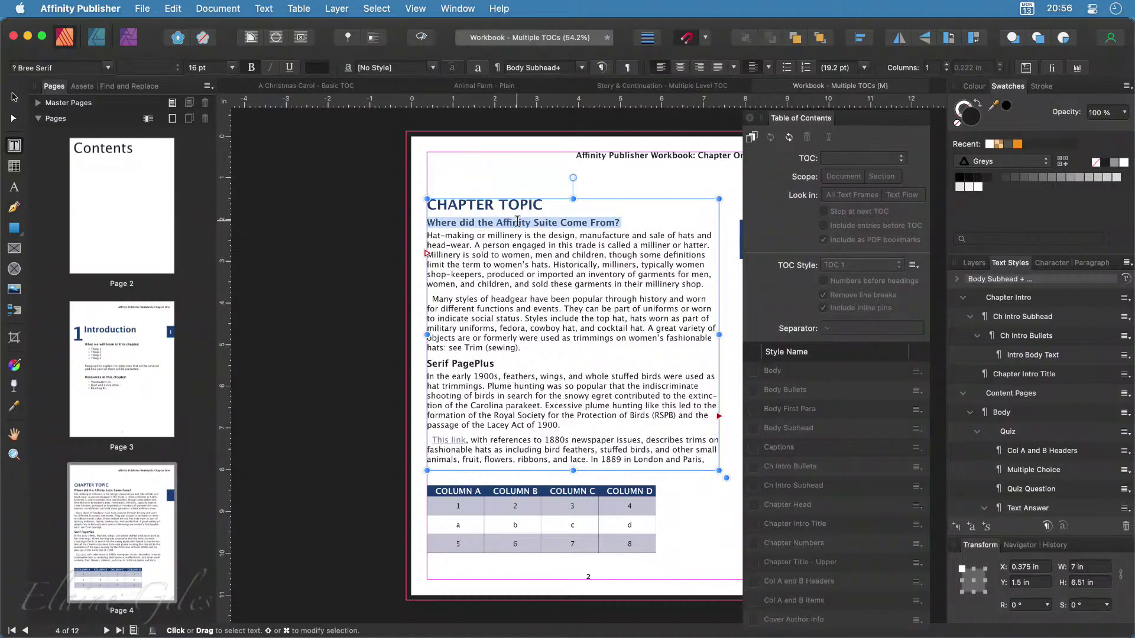
pyautogui.scroll(-3, 1057, 463)
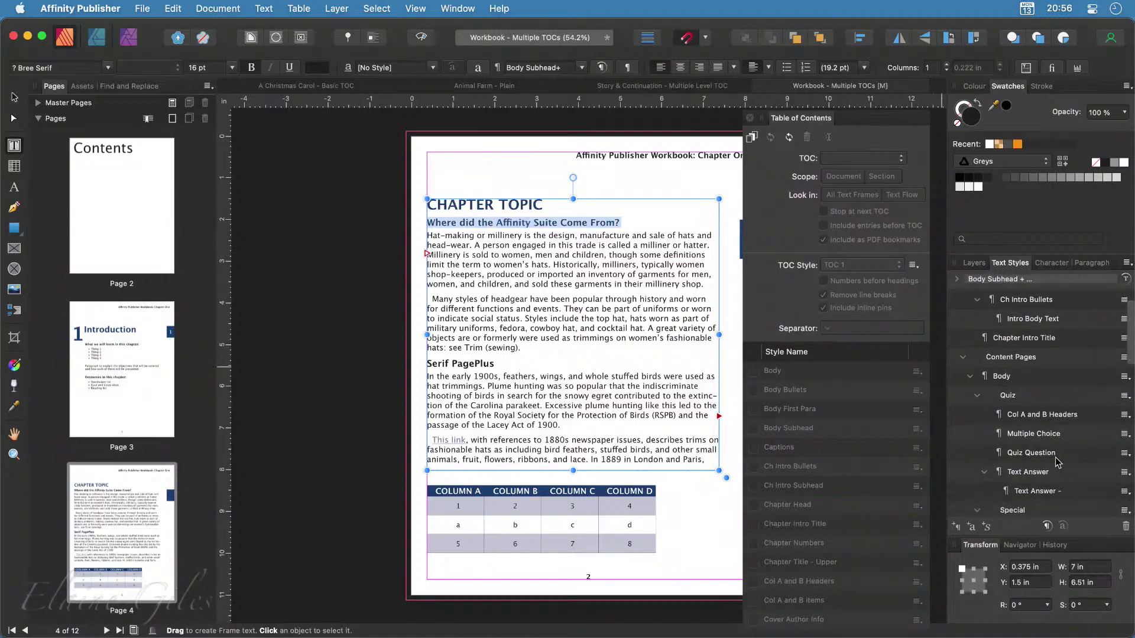
pyautogui.scroll(-10, 1057, 462)
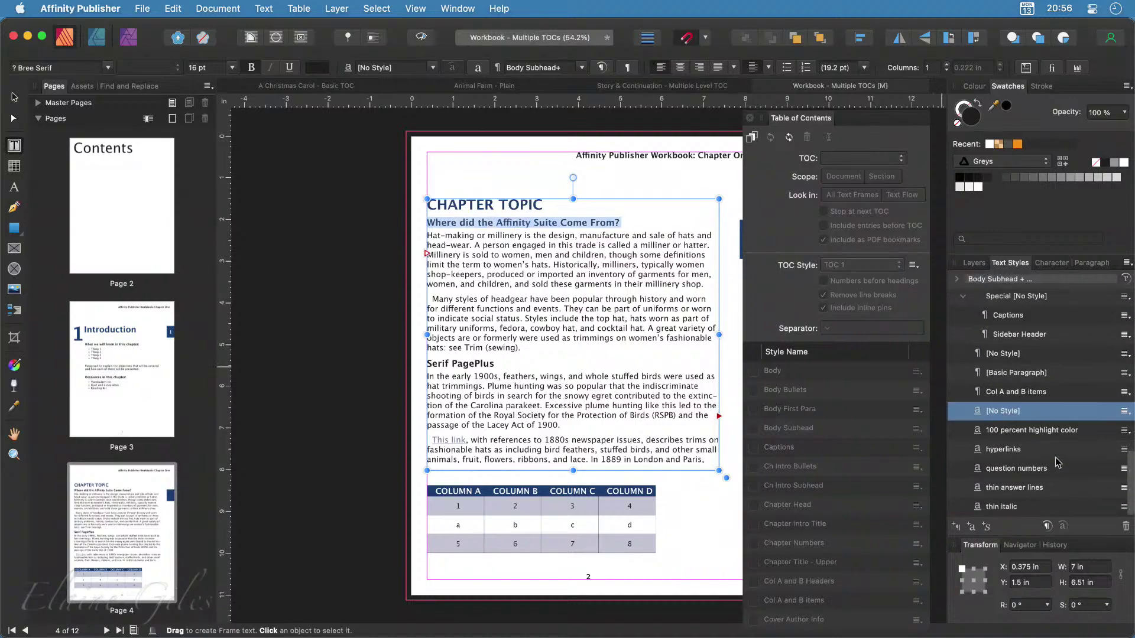
pyautogui.scroll(2, 1058, 463)
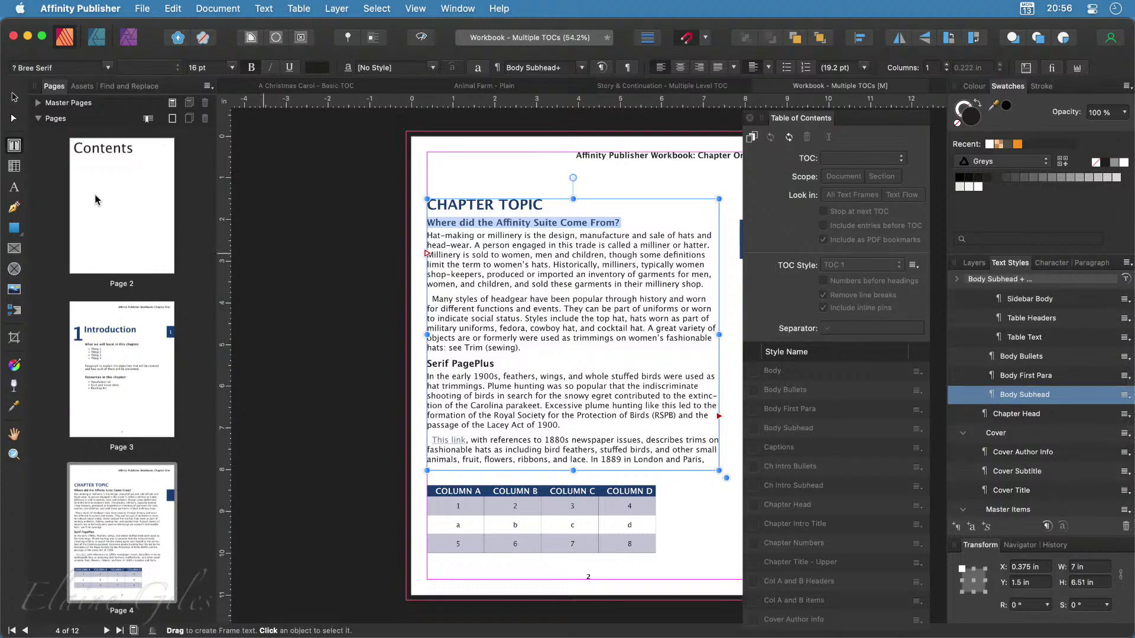
# Look at the inserted table of contents on page 2, and check the text style of the "Introduction" title on page 3
pyautogui.click(116, 220)
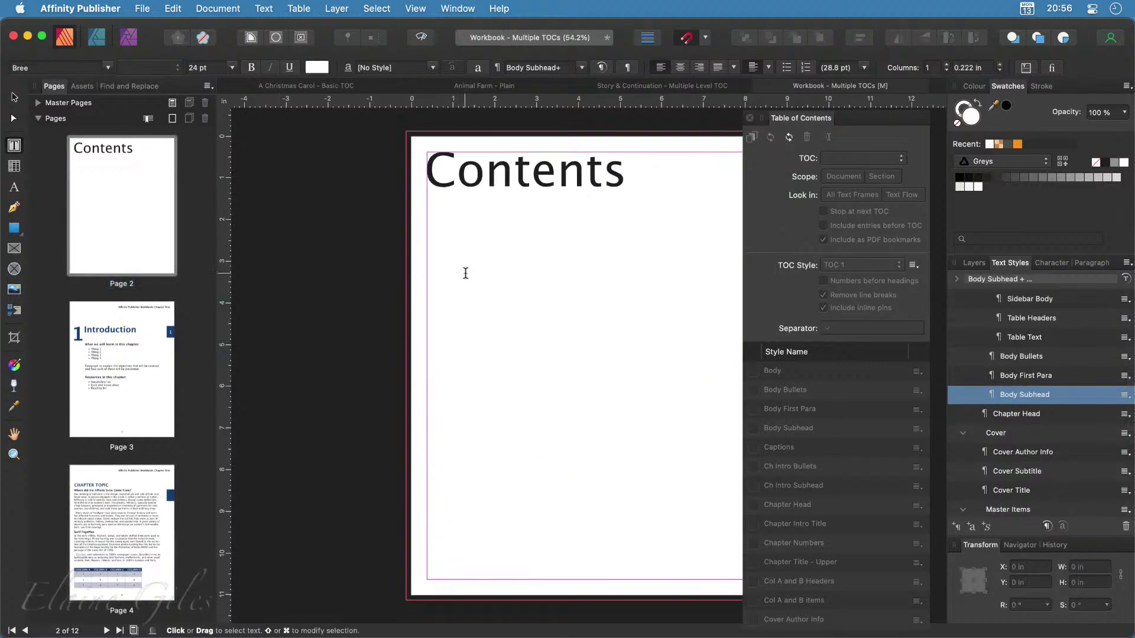
pyautogui.click(466, 273)
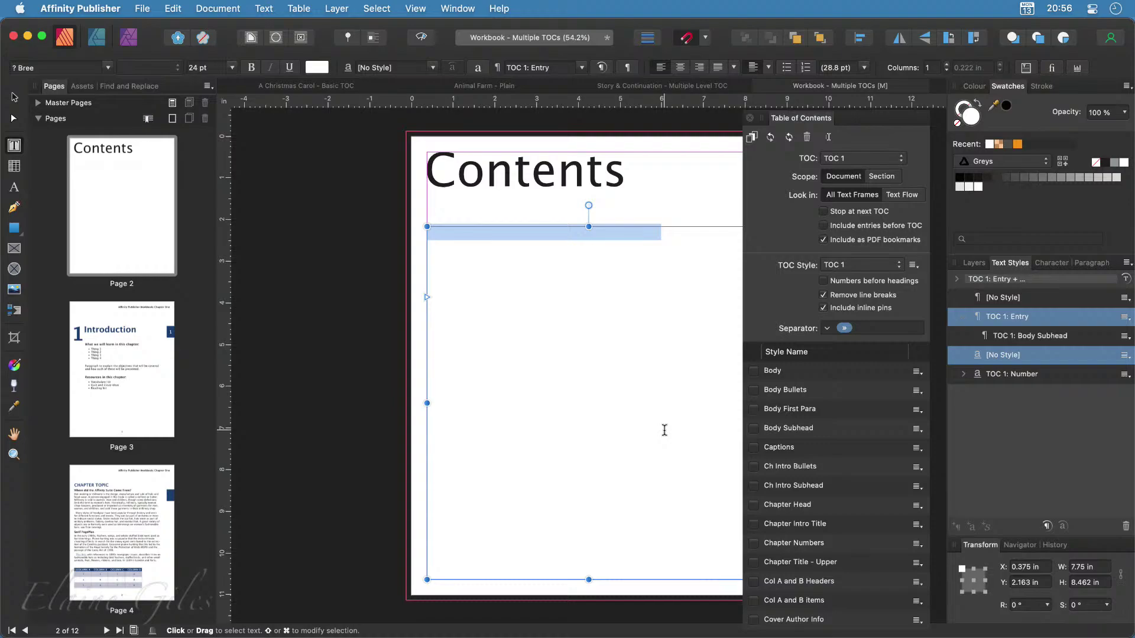
pyautogui.click(115, 349)
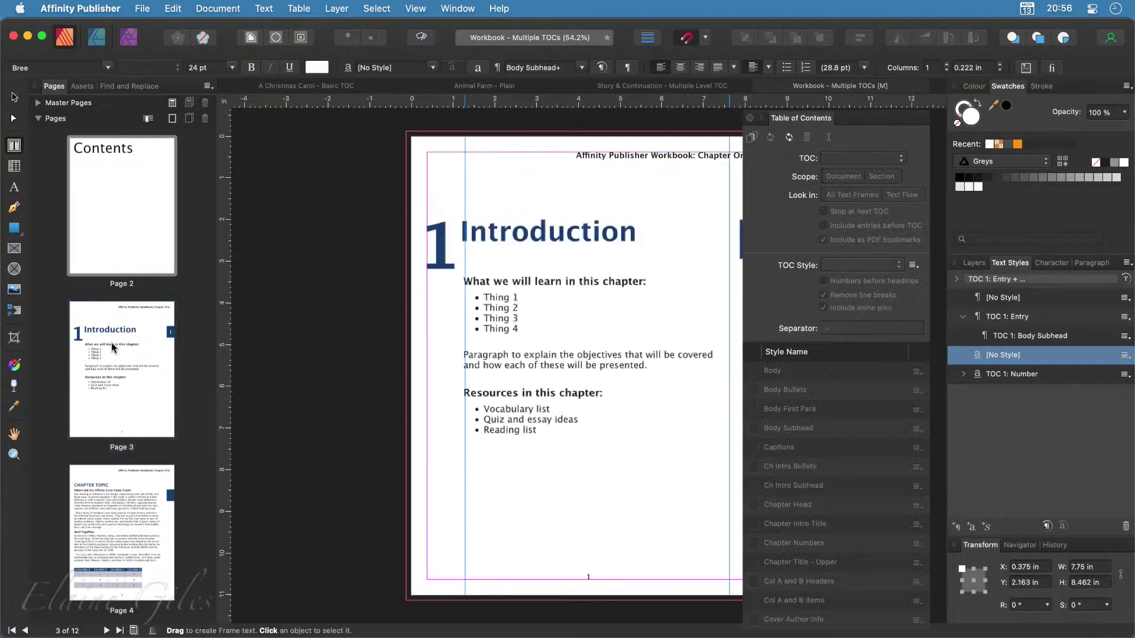
pyautogui.click(585, 229)
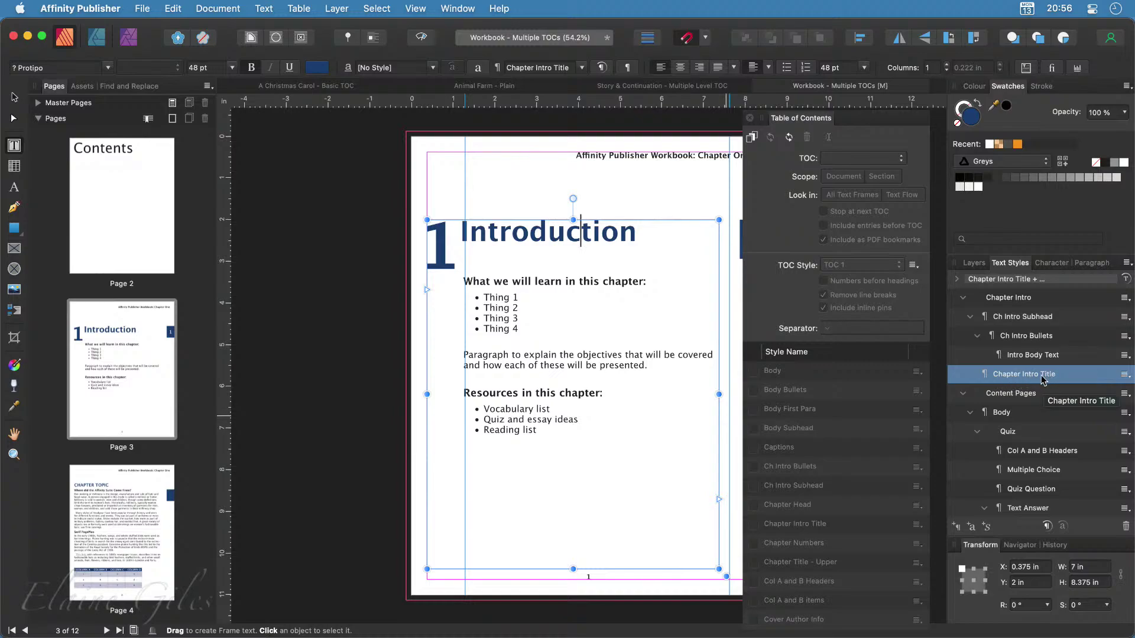
# Include the Chapter Intro Title style in the table of contents on page 2 and select the generated entries
pyautogui.click(152, 214)
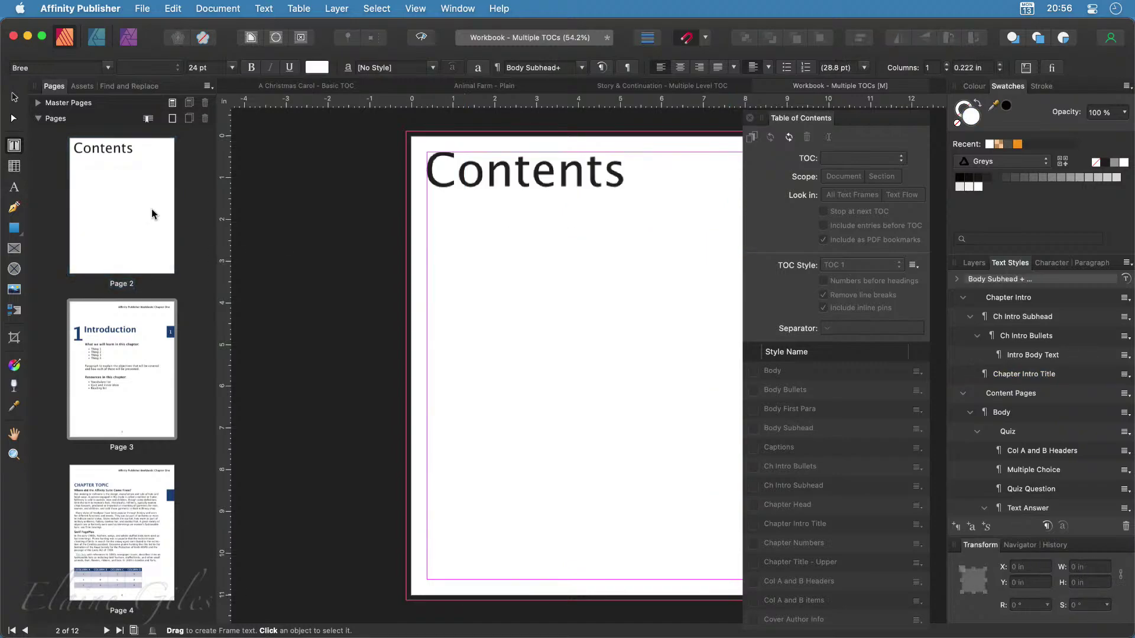
pyautogui.click(524, 228)
pyautogui.tripleClick(520, 228)
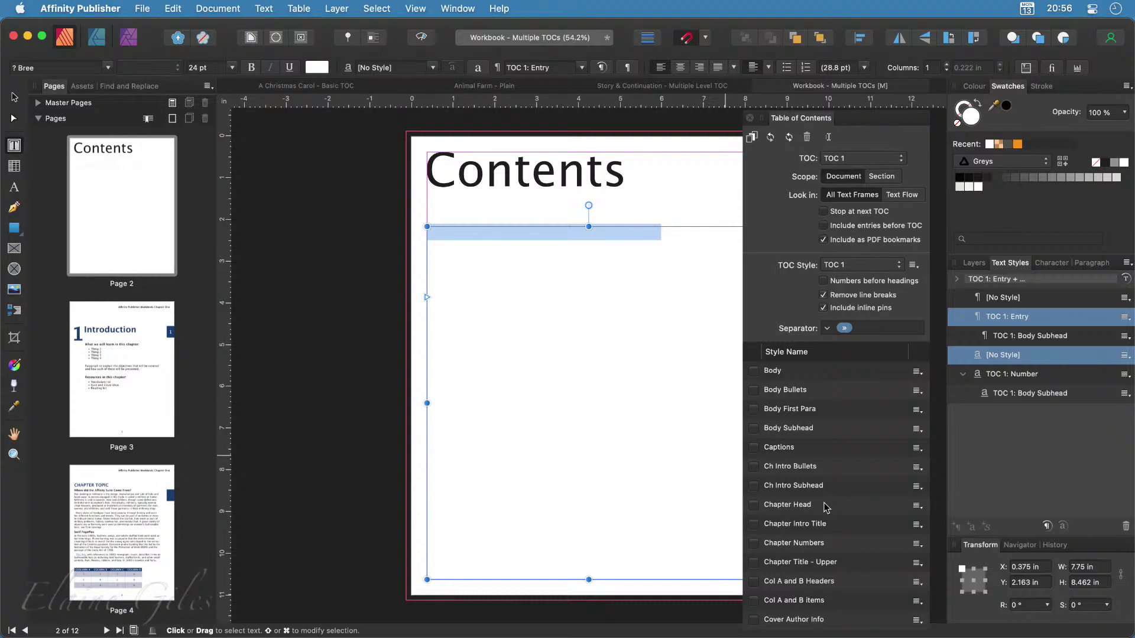
pyautogui.click(754, 524)
pyautogui.click(613, 408)
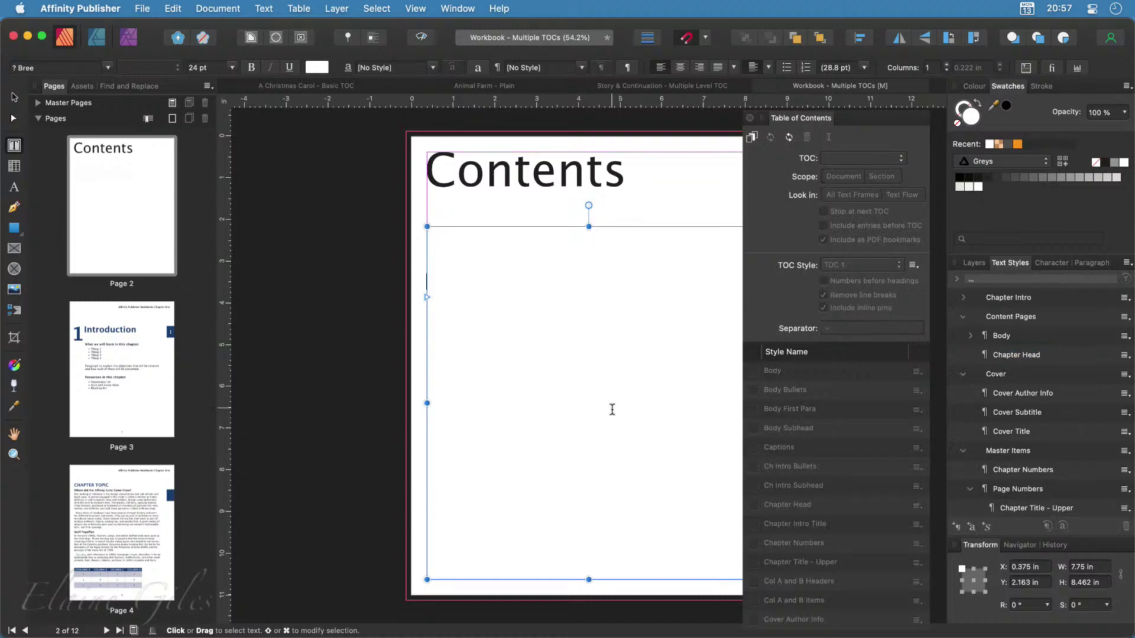
pyautogui.click(545, 270)
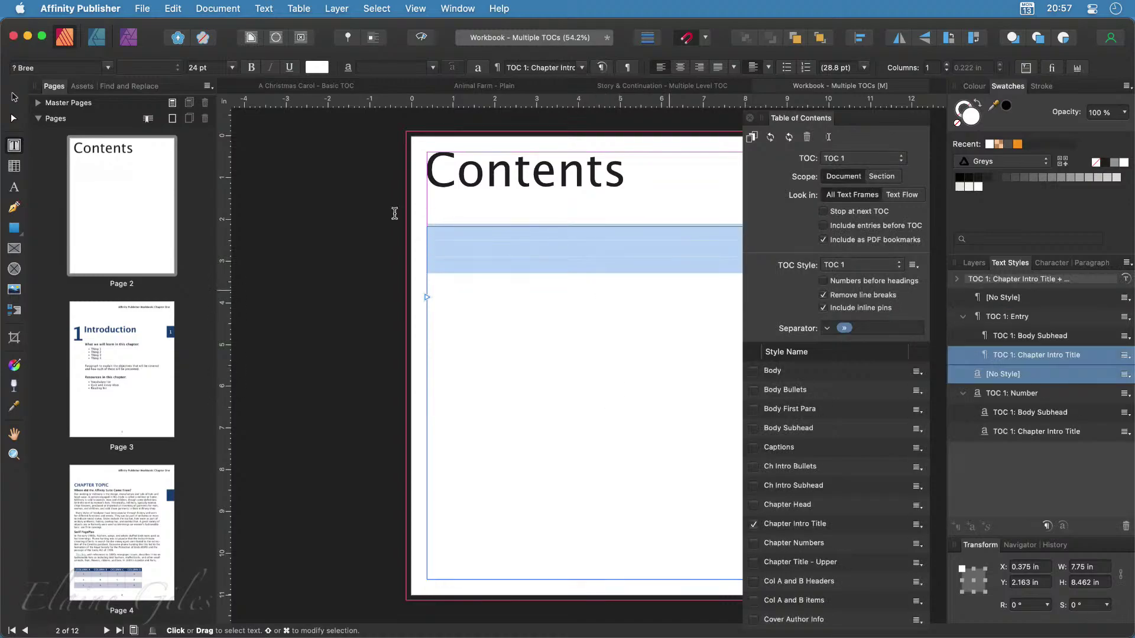
# Delete the text frame holding the table of contents below the Contents heading on page 2
pyautogui.press('Escape')
pyautogui.click(13, 96)
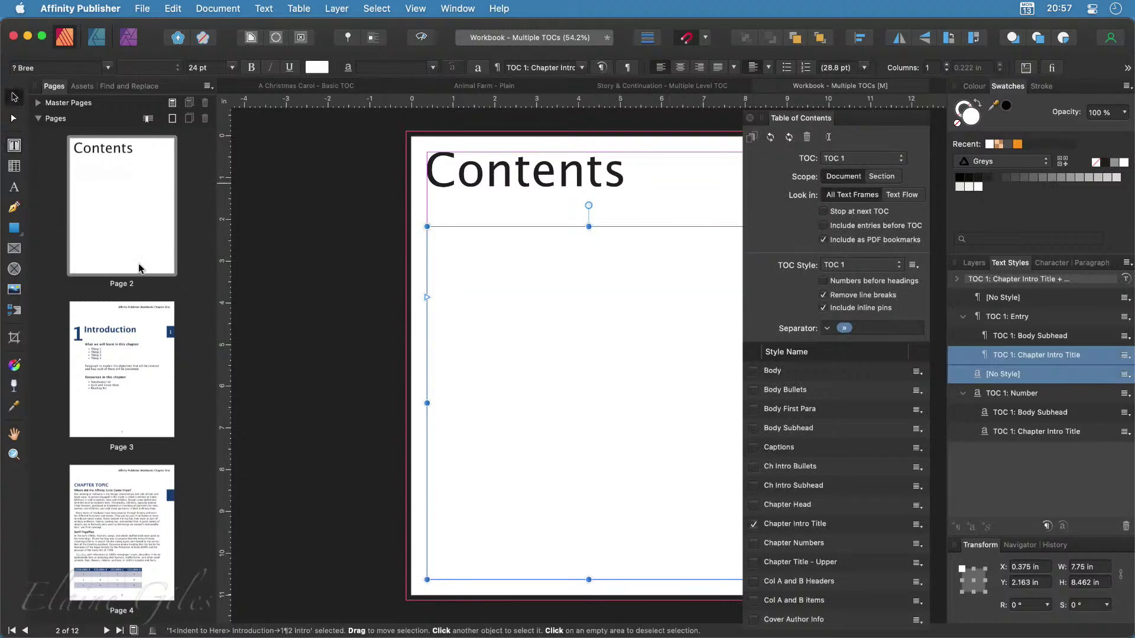
pyautogui.click(356, 302)
pyautogui.click(441, 292)
pyautogui.press('Escape')
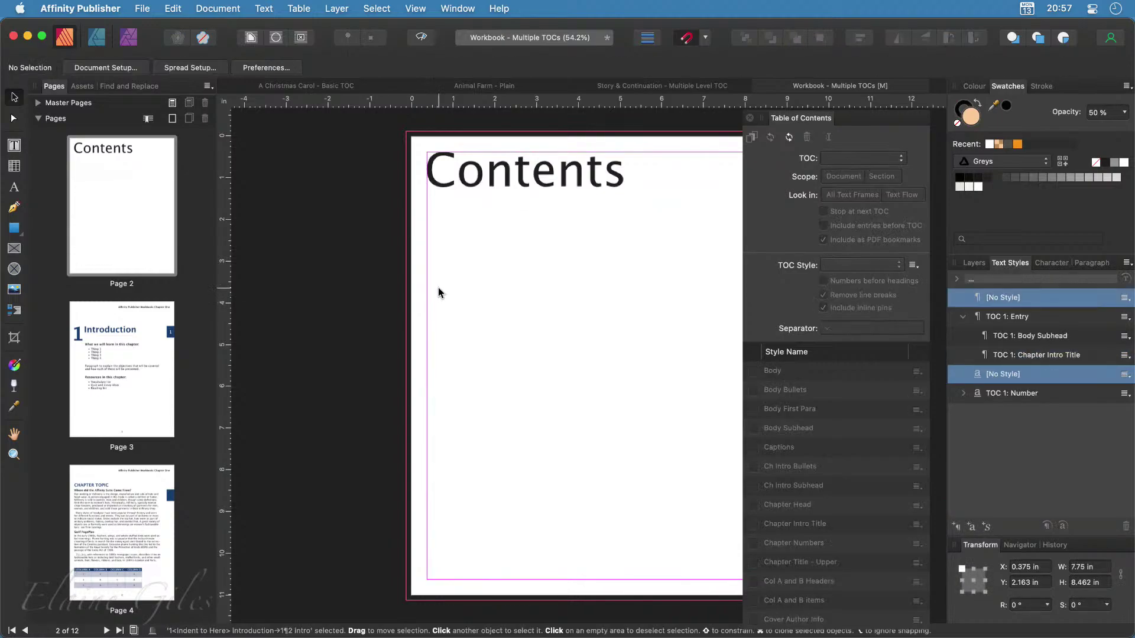
# Draw a new text frame about 7.75 by 8.08 in below the Contents heading and insert a table of contents
pyautogui.click(14, 145)
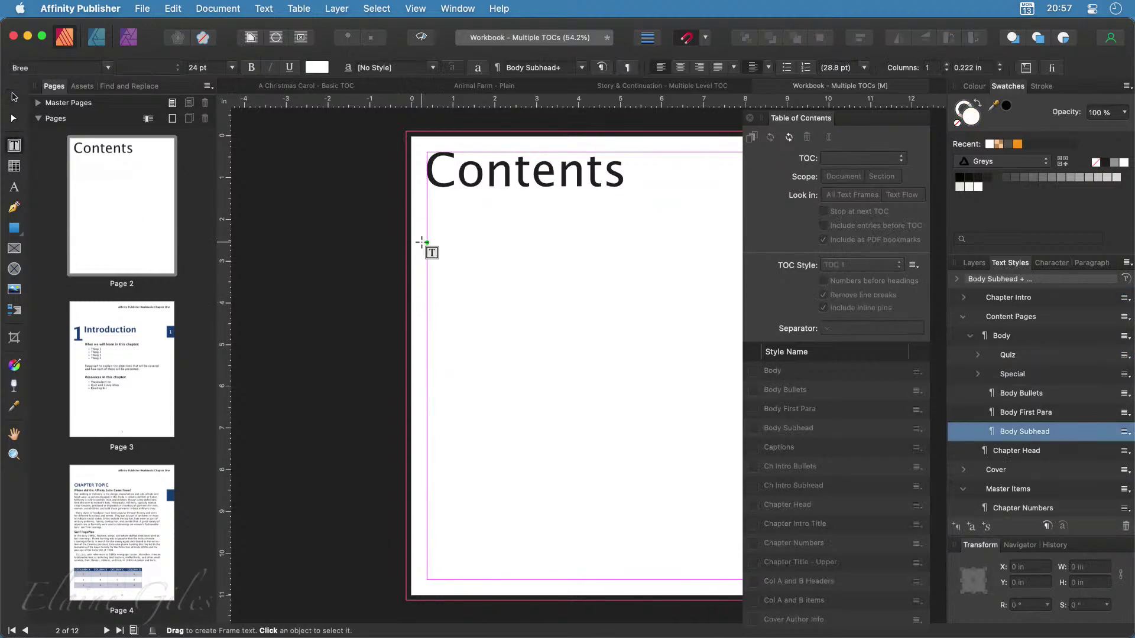
pyautogui.moveTo(427, 243); pyautogui.dragTo(747, 581)
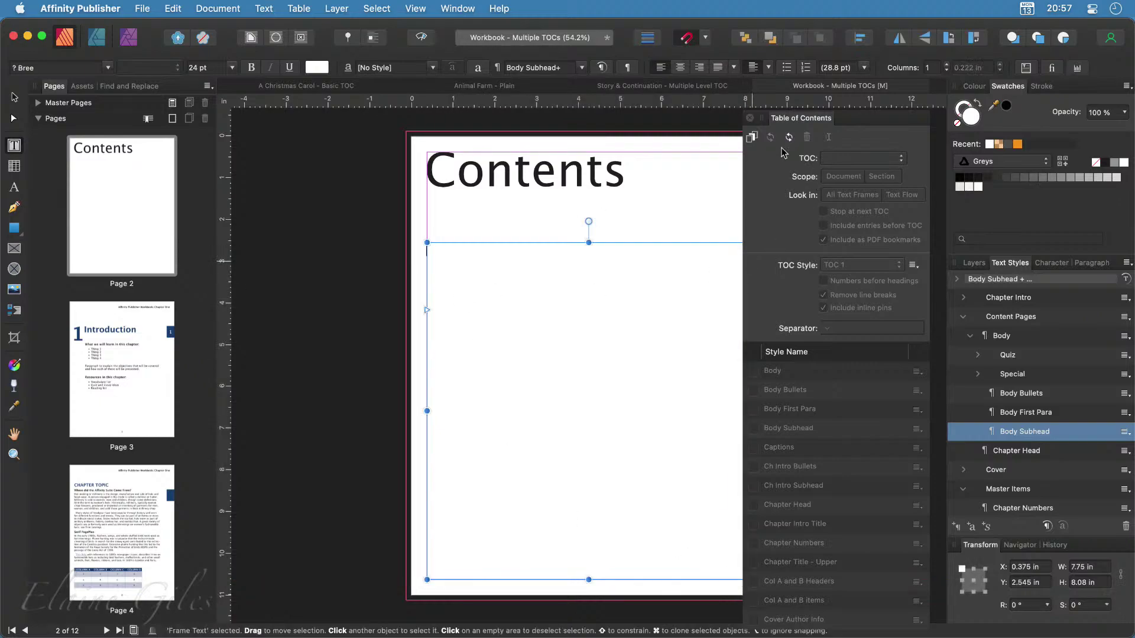
pyautogui.click(752, 138)
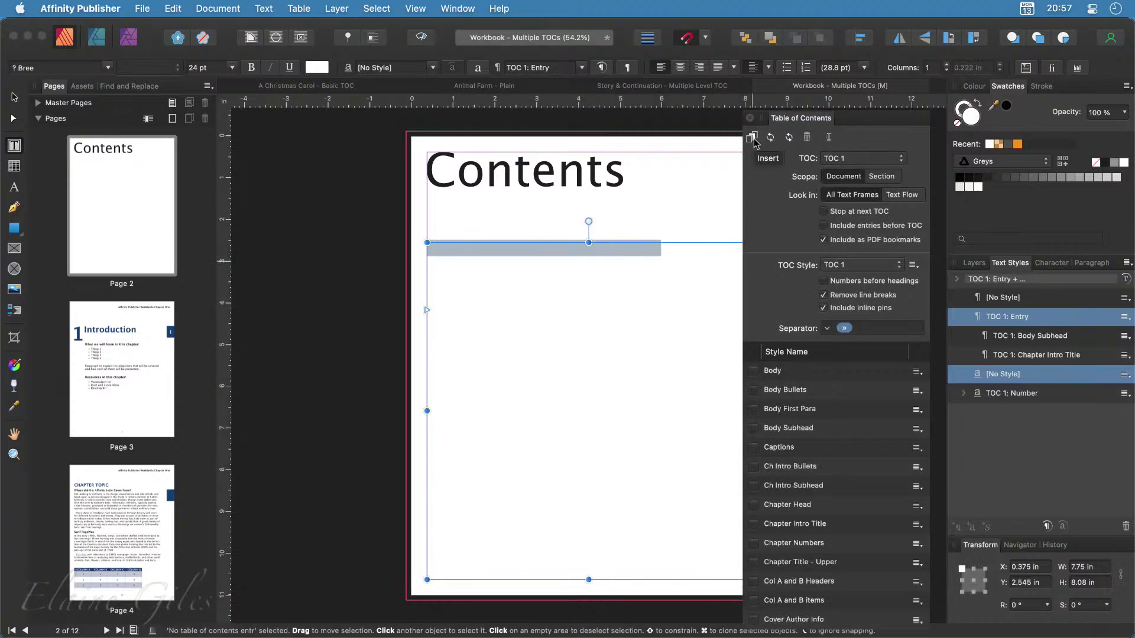
# Edit the TOC 1: Entry text style so its text fill is black, with R, G and B all at 00
pyautogui.rightClick(1033, 319)
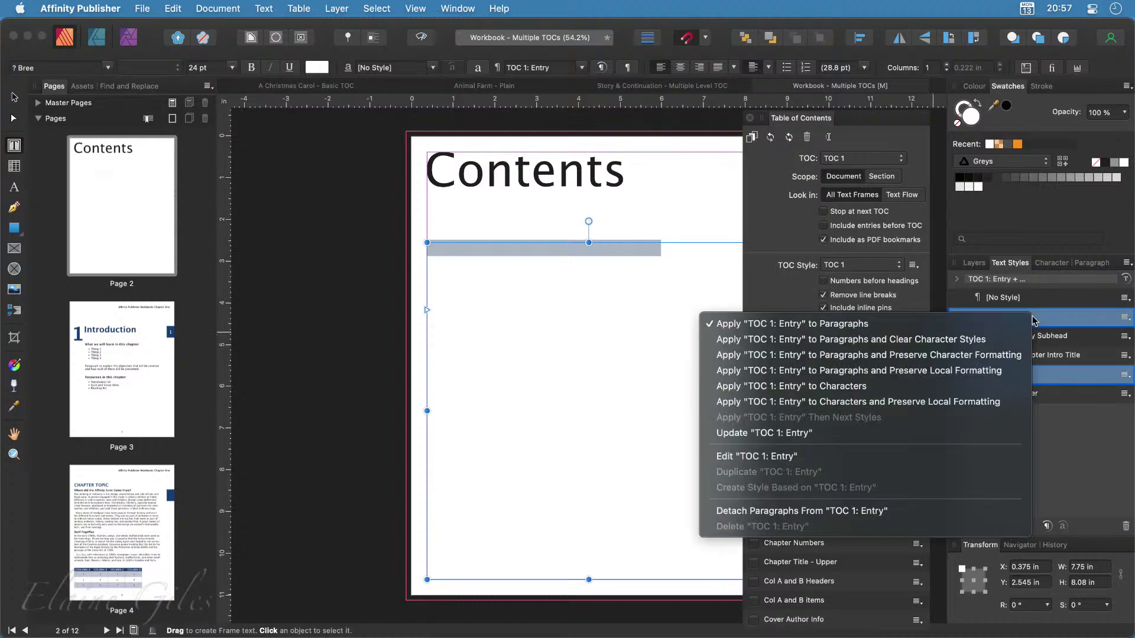
pyautogui.click(794, 454)
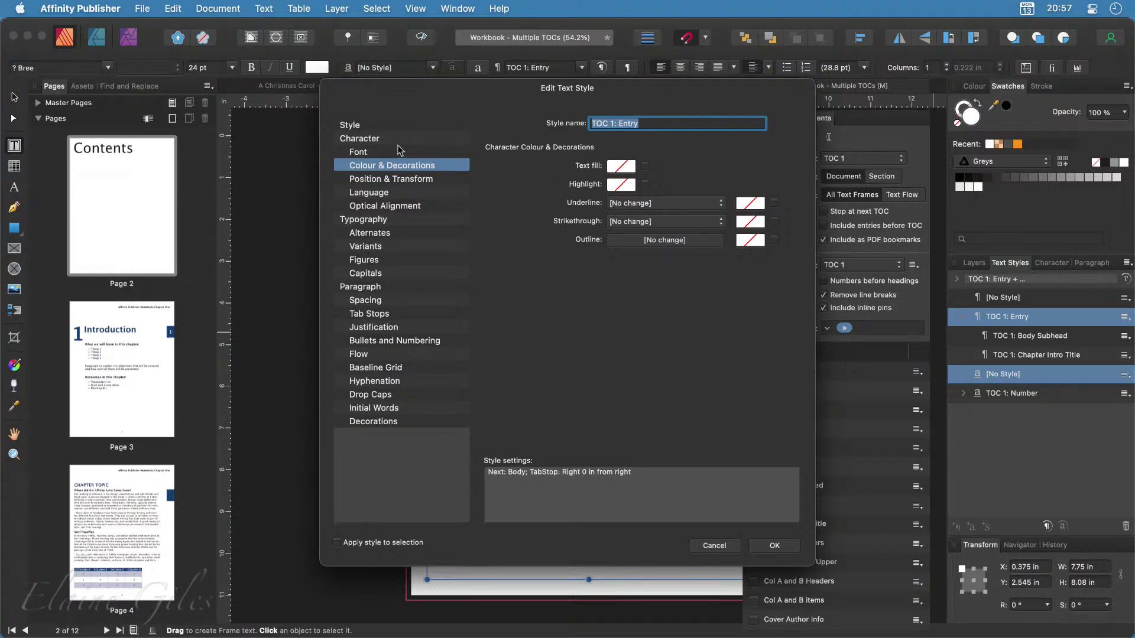
pyautogui.click(630, 169)
pyautogui.moveTo(693, 253); pyautogui.dragTo(621, 253)
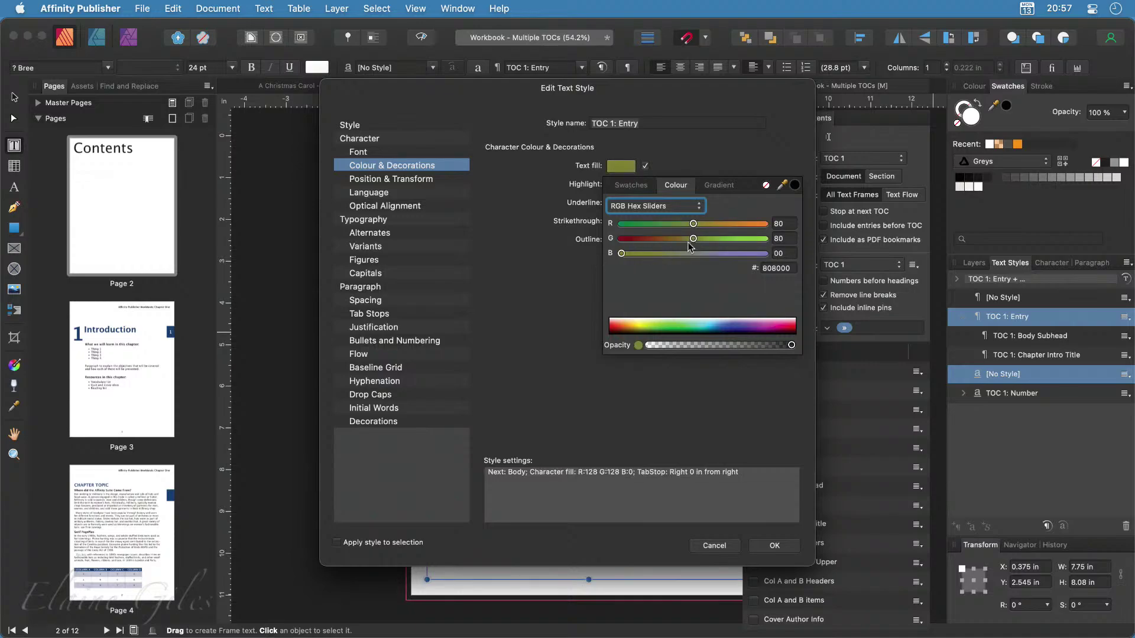
pyautogui.moveTo(693, 239); pyautogui.dragTo(621, 238)
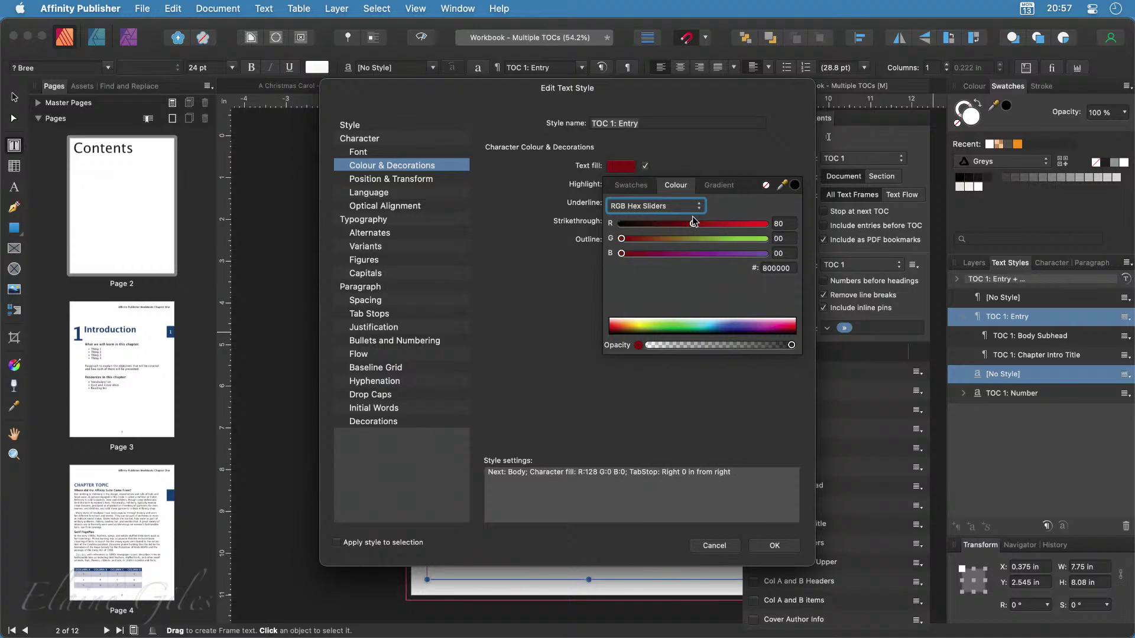
pyautogui.moveTo(693, 224); pyautogui.dragTo(620, 223)
pyautogui.click(776, 546)
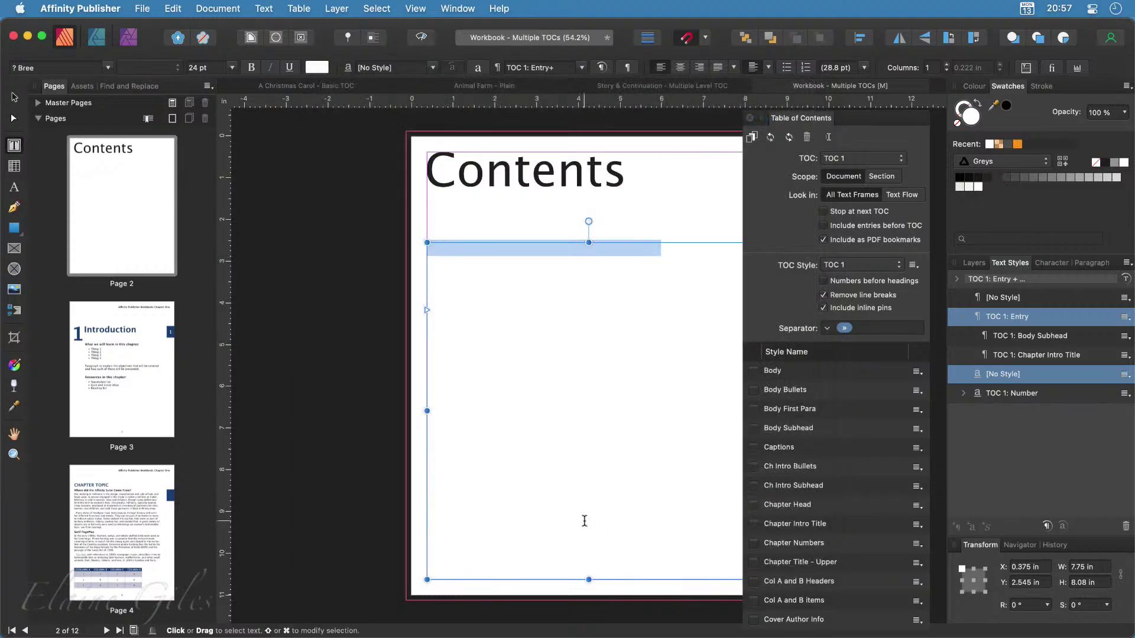
# Include the Chapter Intro Title style in the new table of contents on page 2
pyautogui.doubleClick(607, 248)
pyautogui.tripleClick(606, 248)
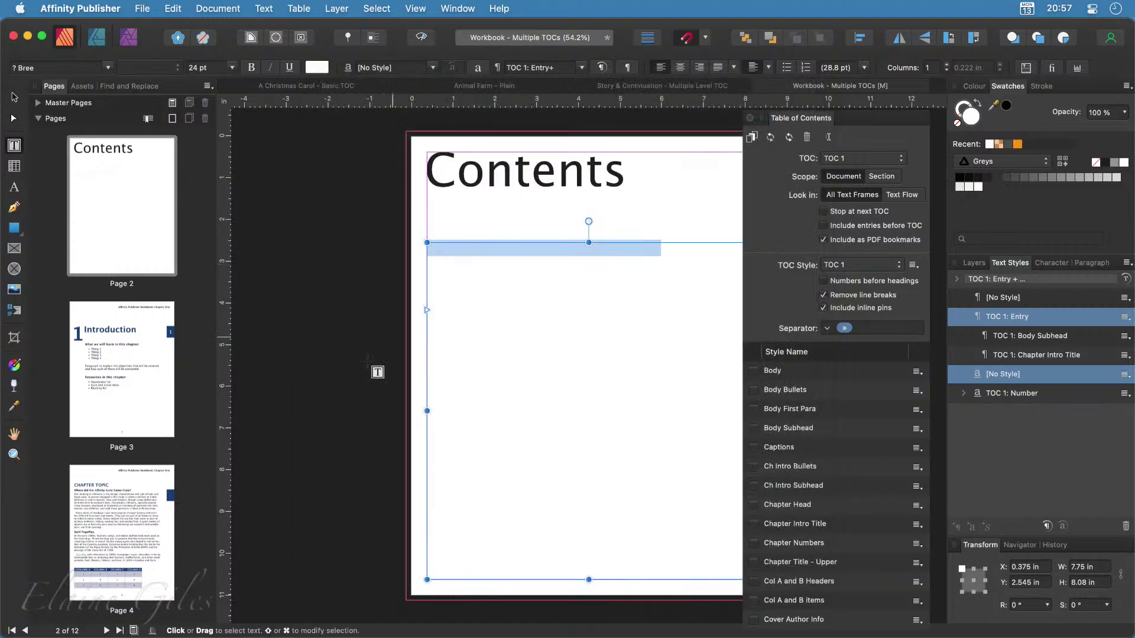
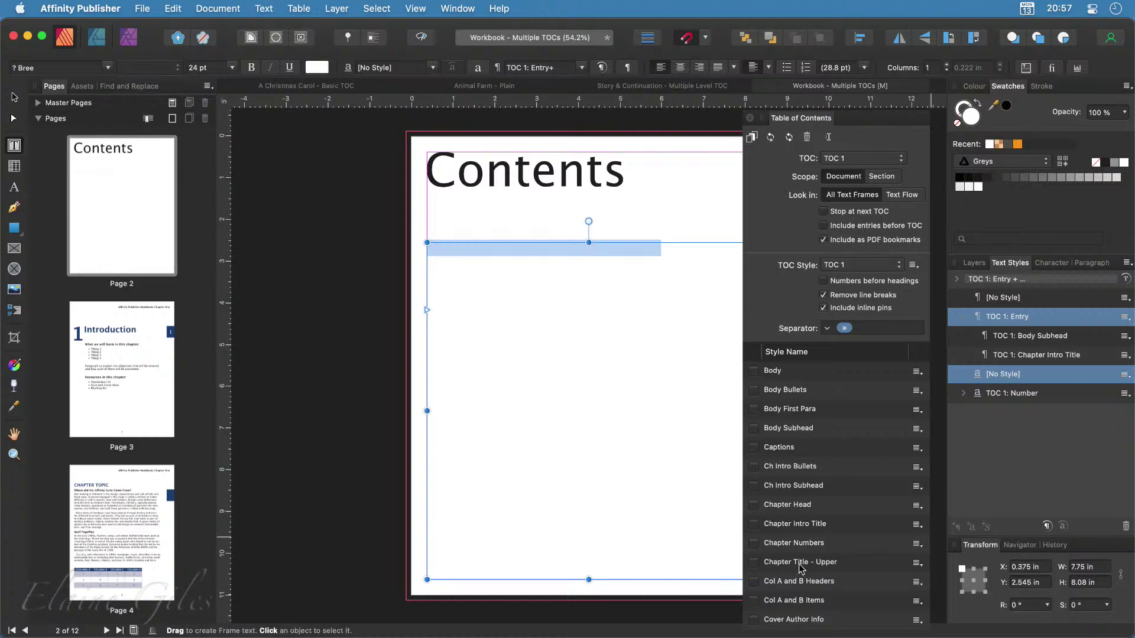
pyautogui.click(753, 524)
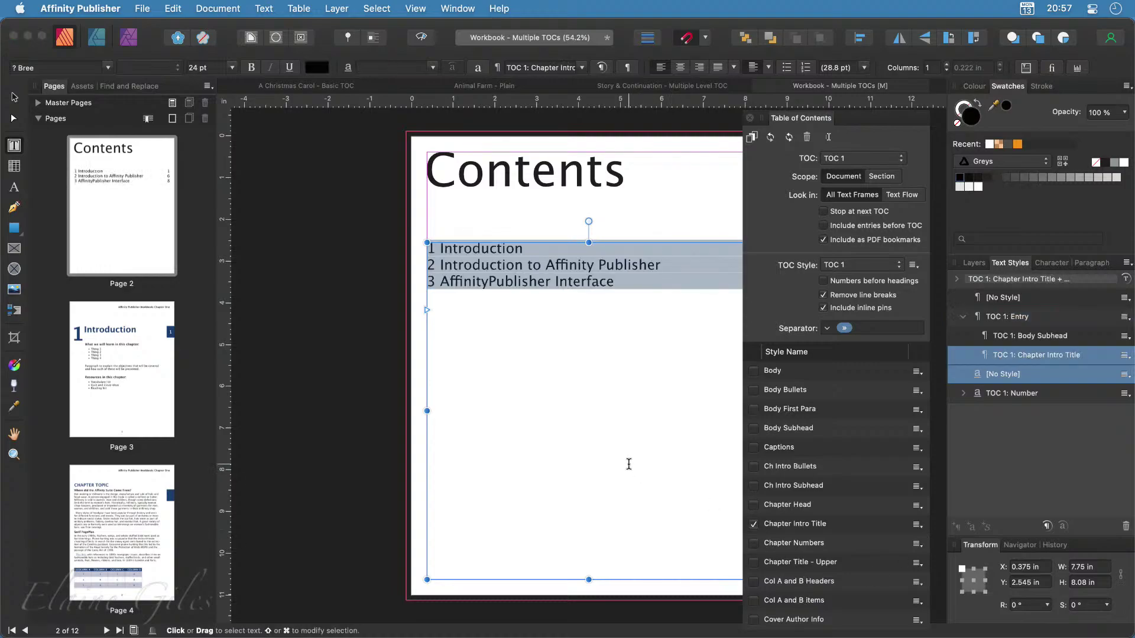
pyautogui.hscroll(4, 628, 464)
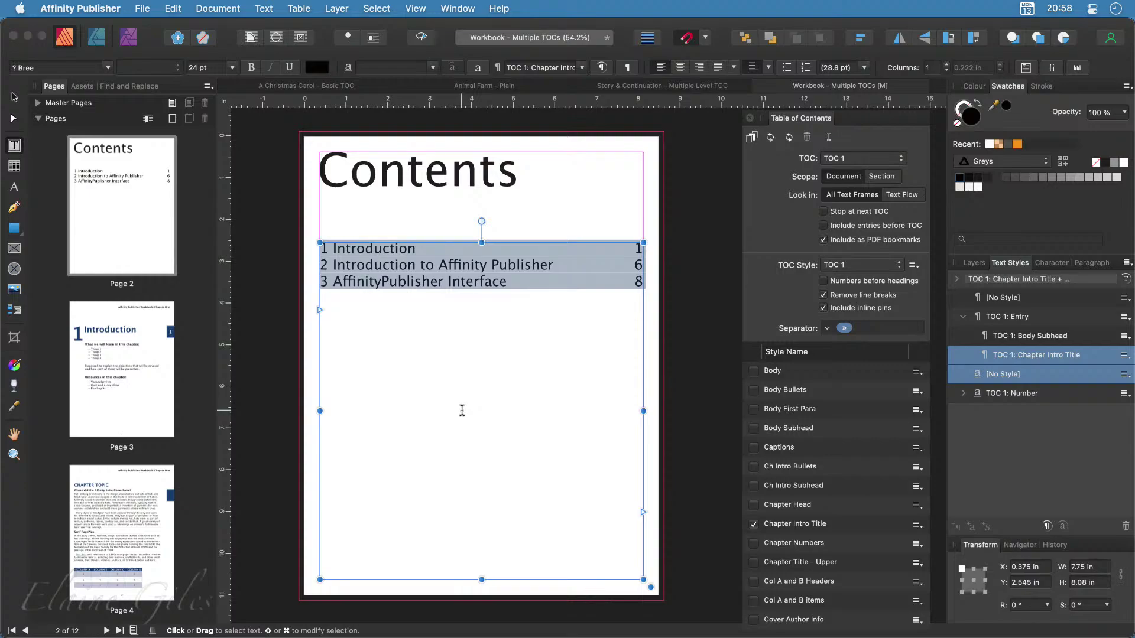
# Look through the chapter pages and check which text style the "Where did the Affinity Suite Come From?" subheading on page 4 uses
pyautogui.scroll(-10, 160, 499)
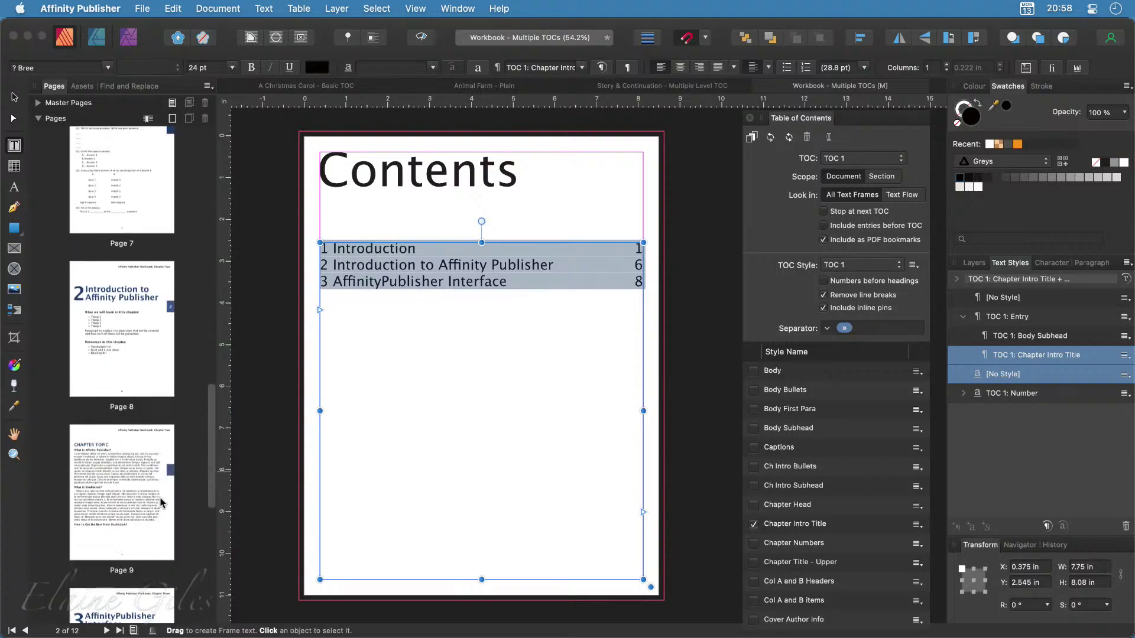
pyautogui.scroll(-5, 161, 502)
pyautogui.scroll(5, 161, 503)
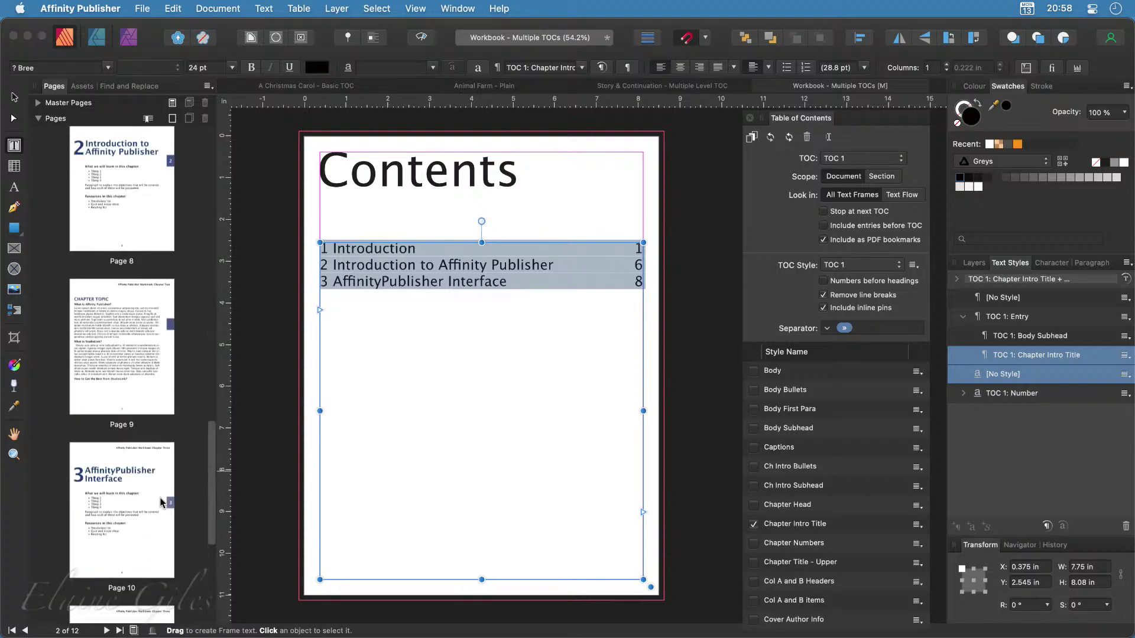
pyautogui.scroll(10, 160, 503)
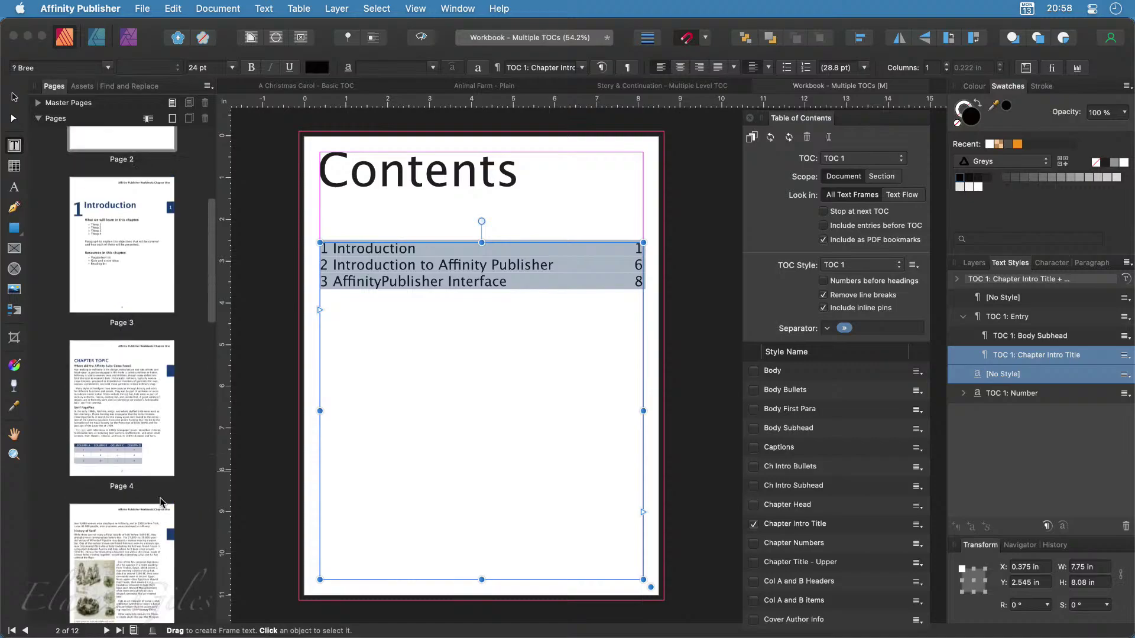
pyautogui.scroll(3, 160, 500)
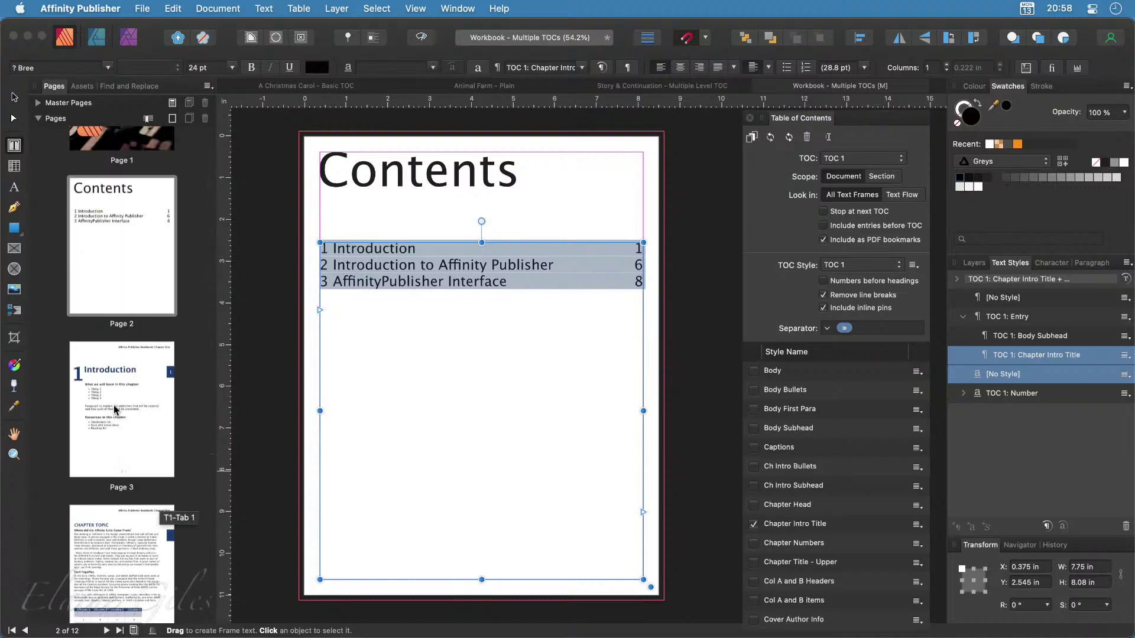
pyautogui.scroll(-4, 125, 425)
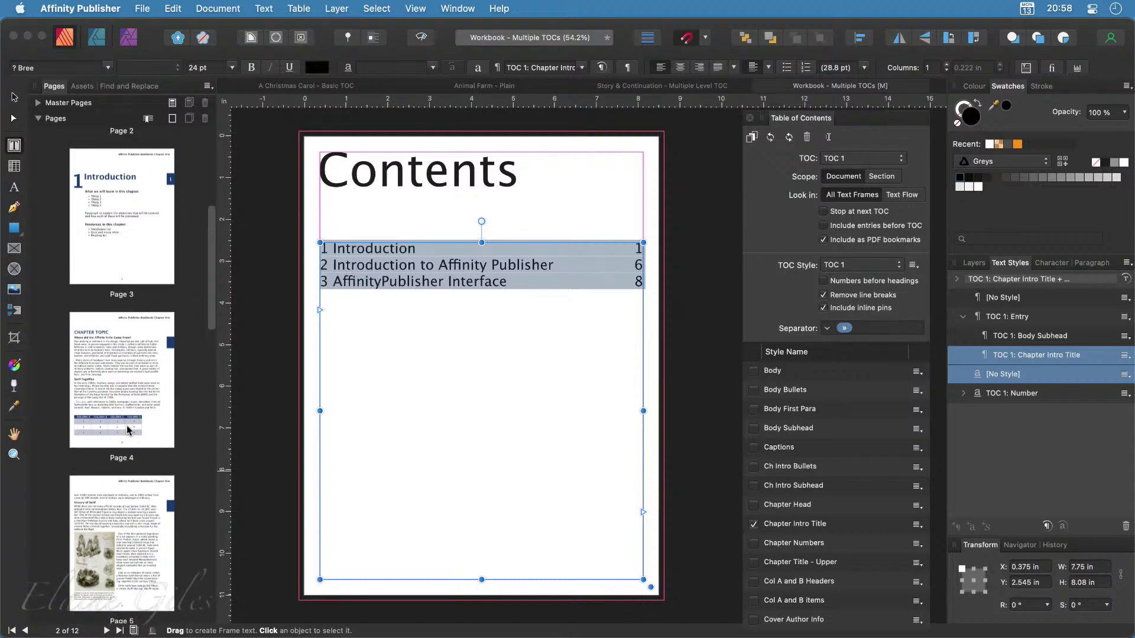
pyautogui.doubleClick(127, 430)
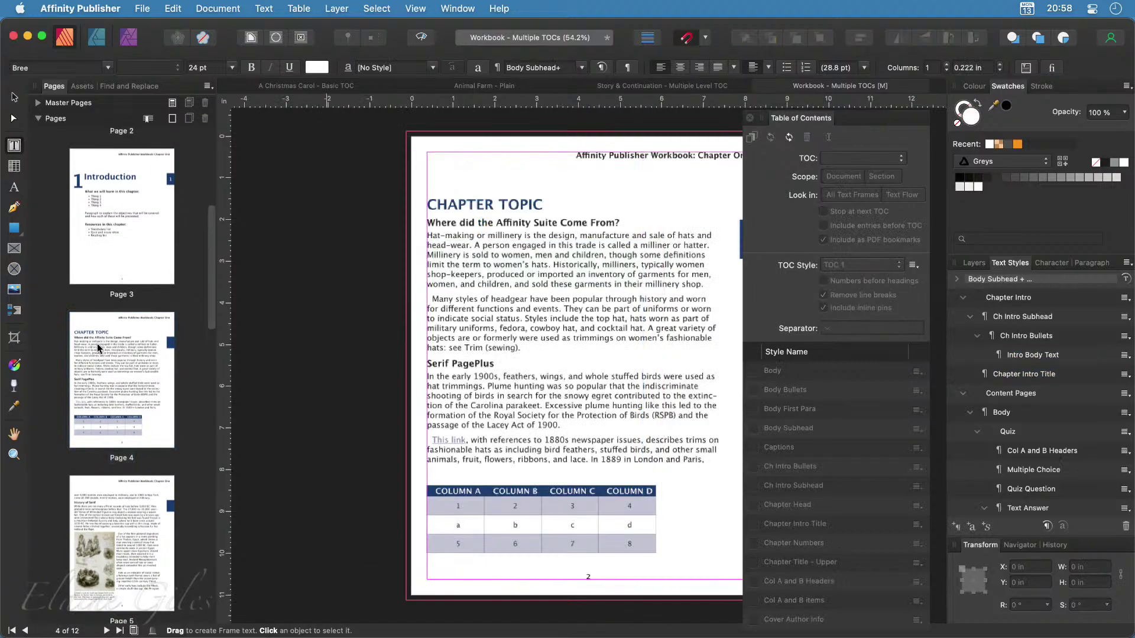
pyautogui.tripleClick(512, 223)
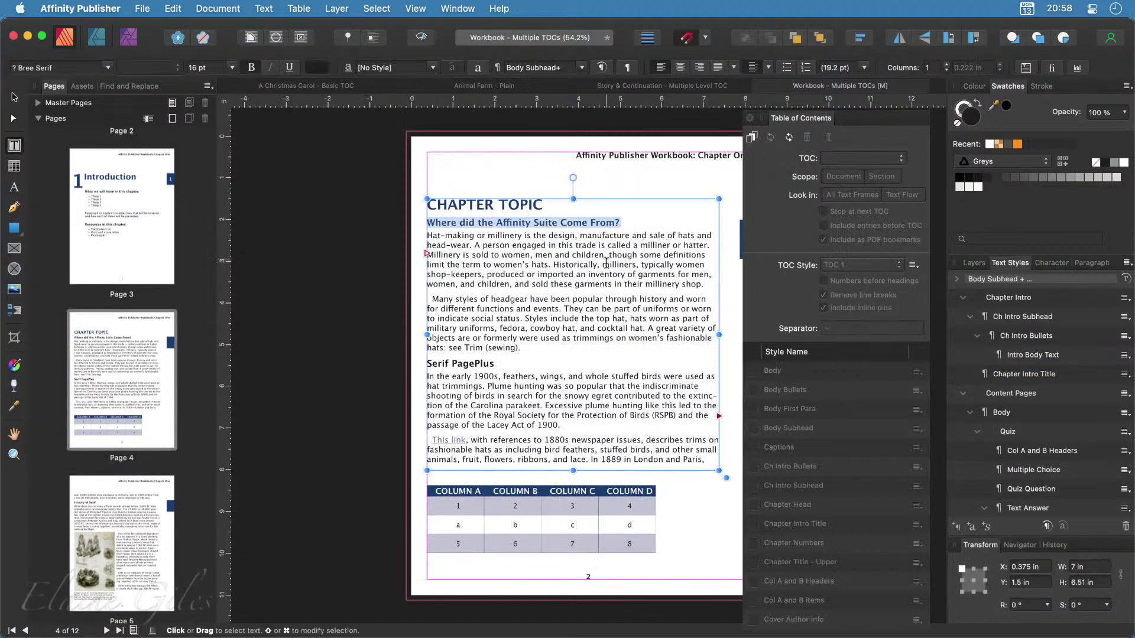
pyautogui.scroll(-5, 1119, 412)
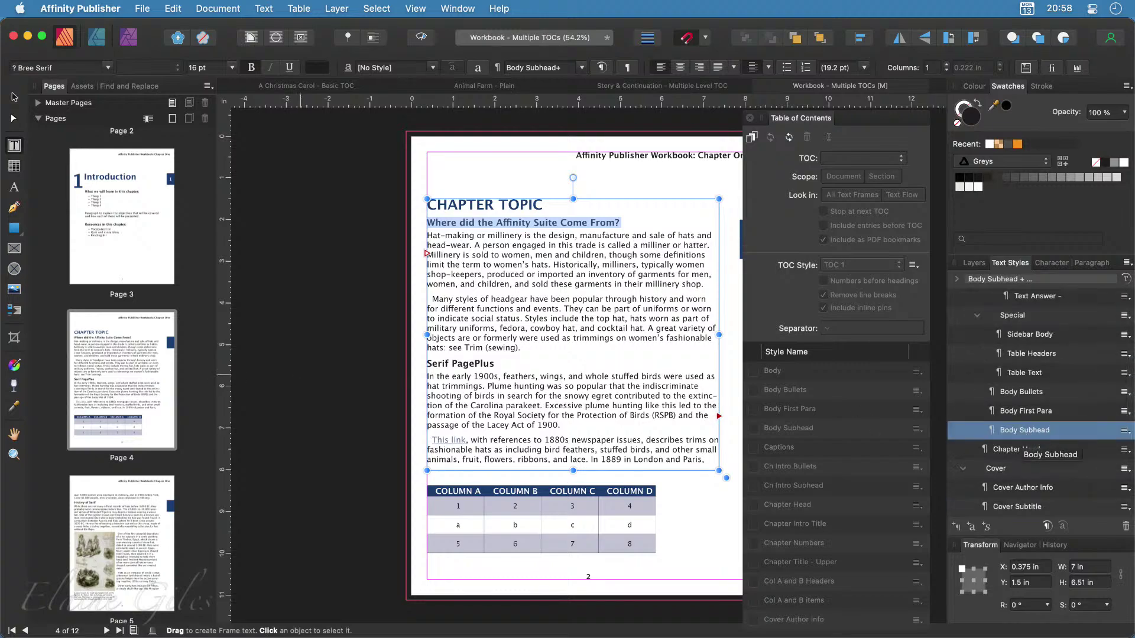
# Add the Body Subhead style to the table of contents on page 2 and look over the entries
pyautogui.scroll(4, 153, 291)
pyautogui.click(131, 310)
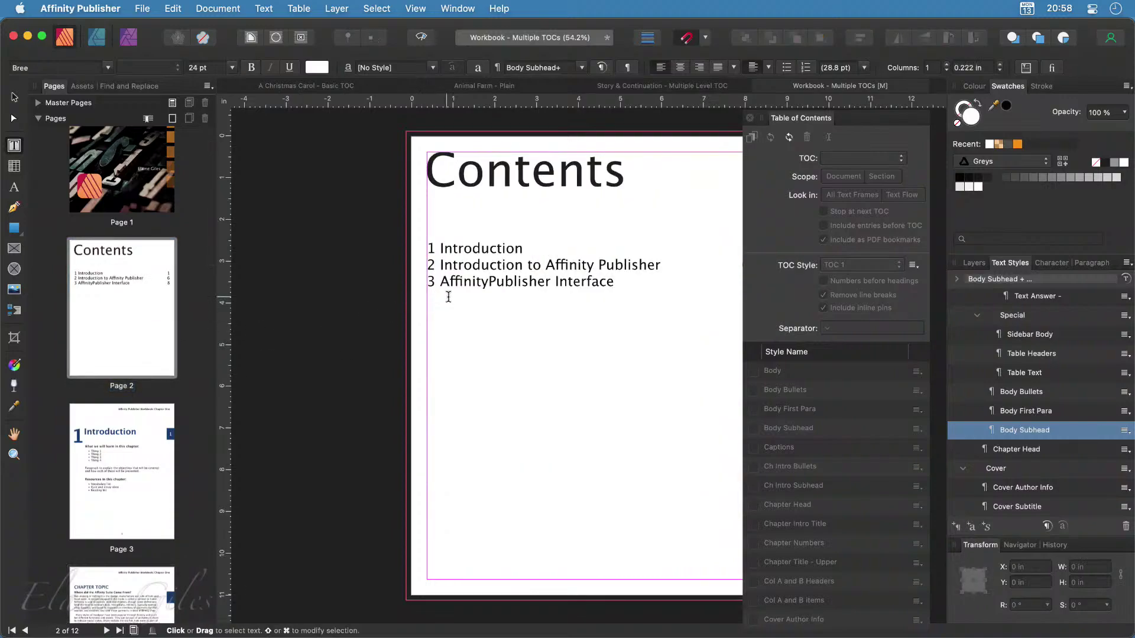
pyautogui.click(620, 279)
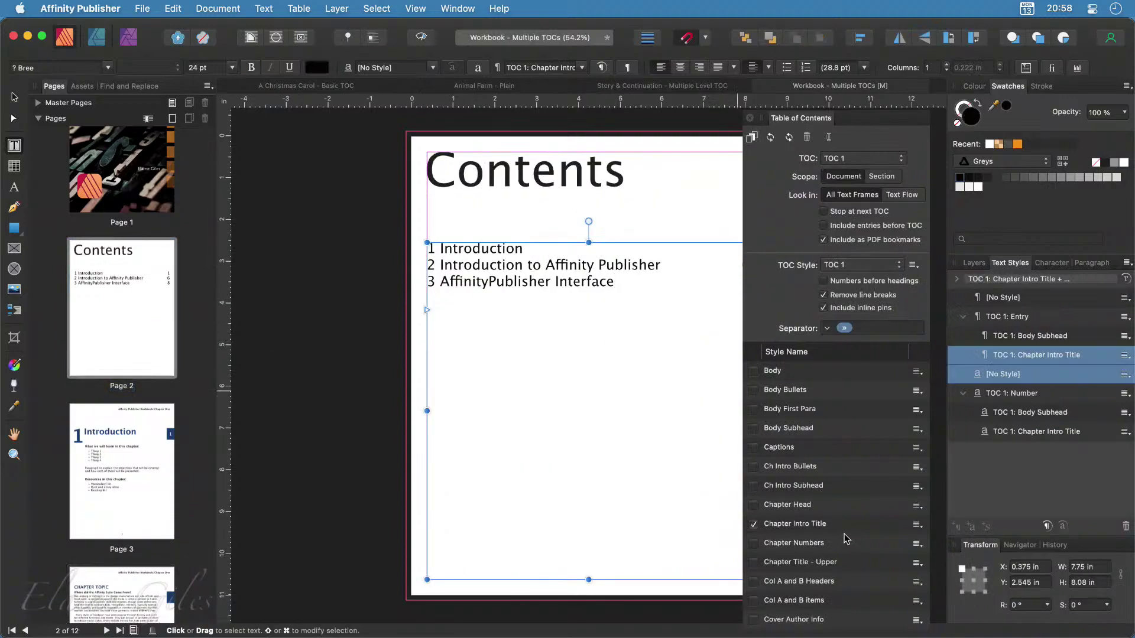
pyautogui.click(753, 428)
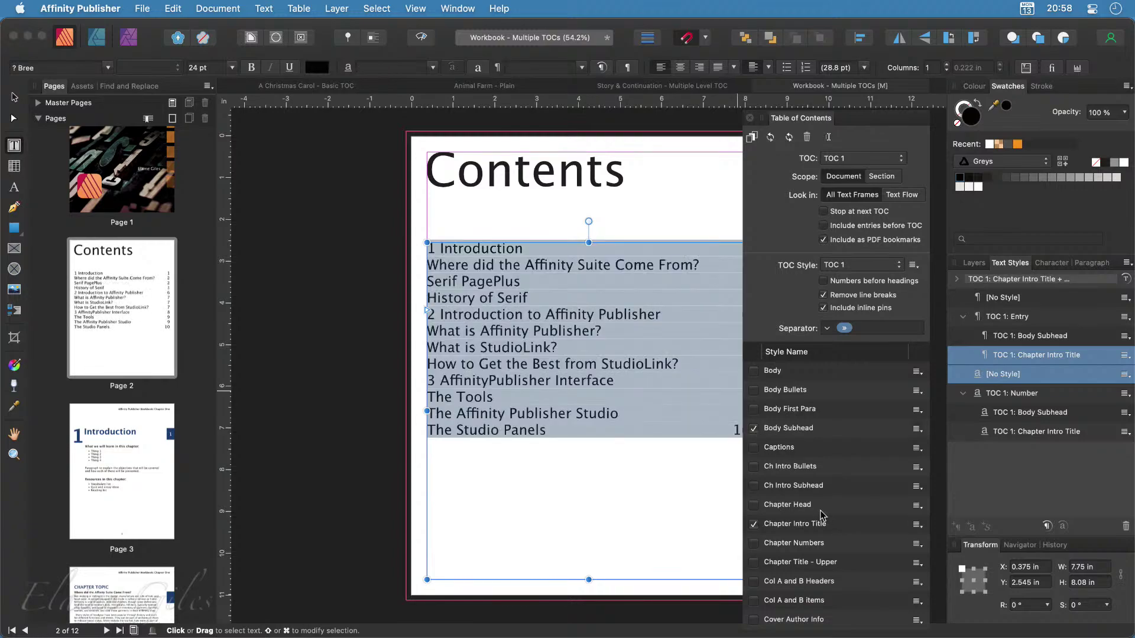
pyautogui.hscroll(5, 597, 495)
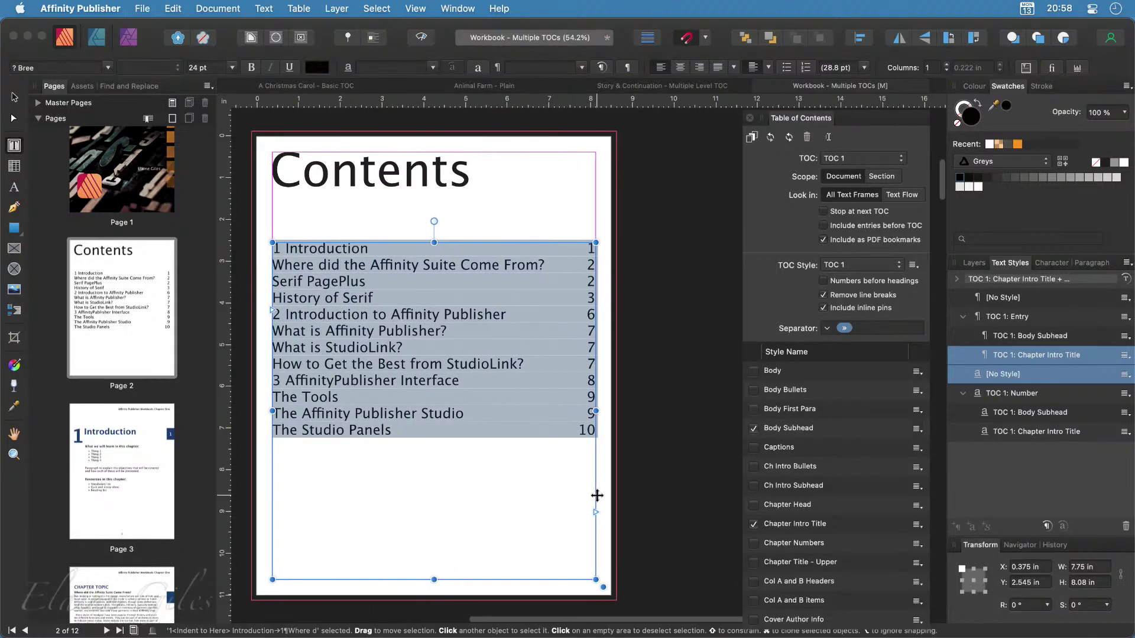
pyautogui.hscroll(-1, 597, 495)
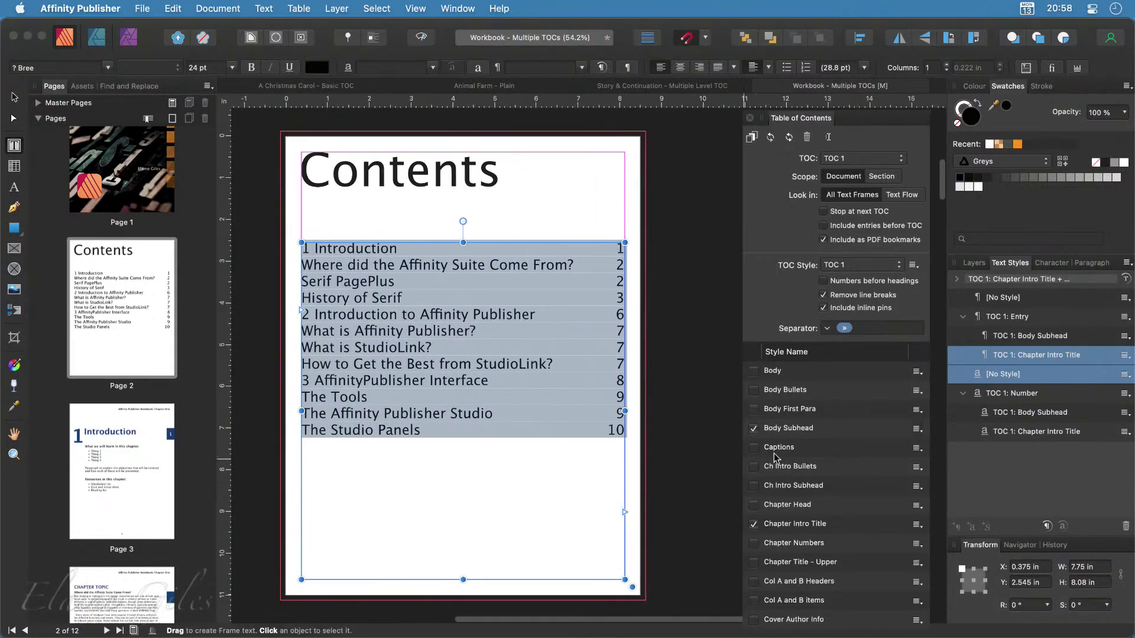
pyautogui.click(498, 385)
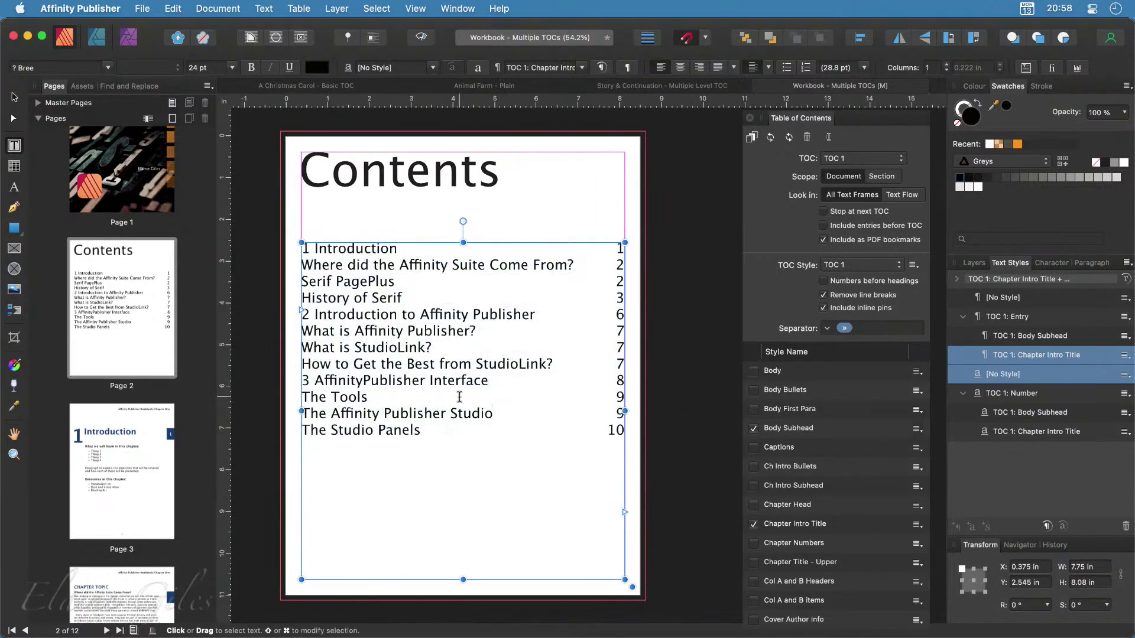
# Try to indent the subheading entries by raising the left indent of the TOC 1: Body Subhead style
pyautogui.click(460, 399)
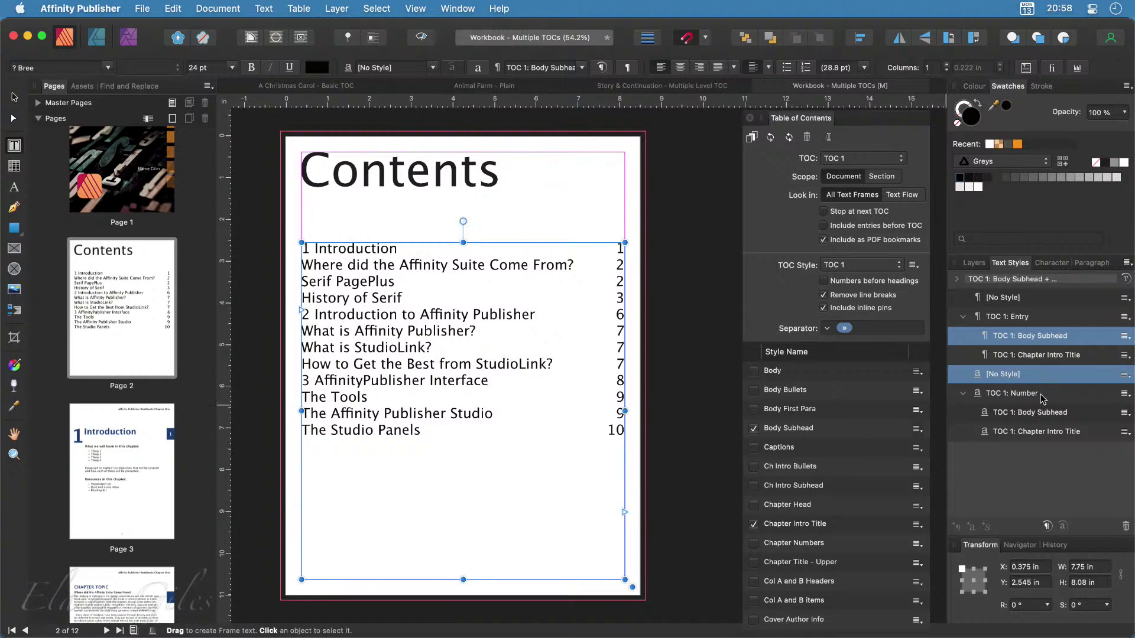
pyautogui.rightClick(1042, 335)
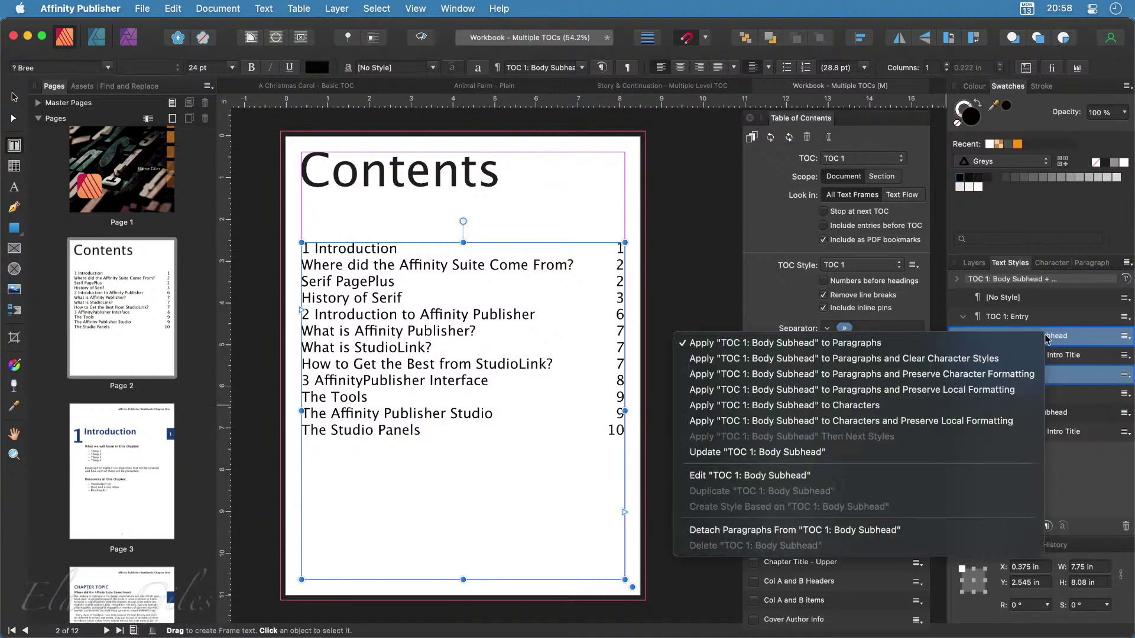
pyautogui.click(765, 476)
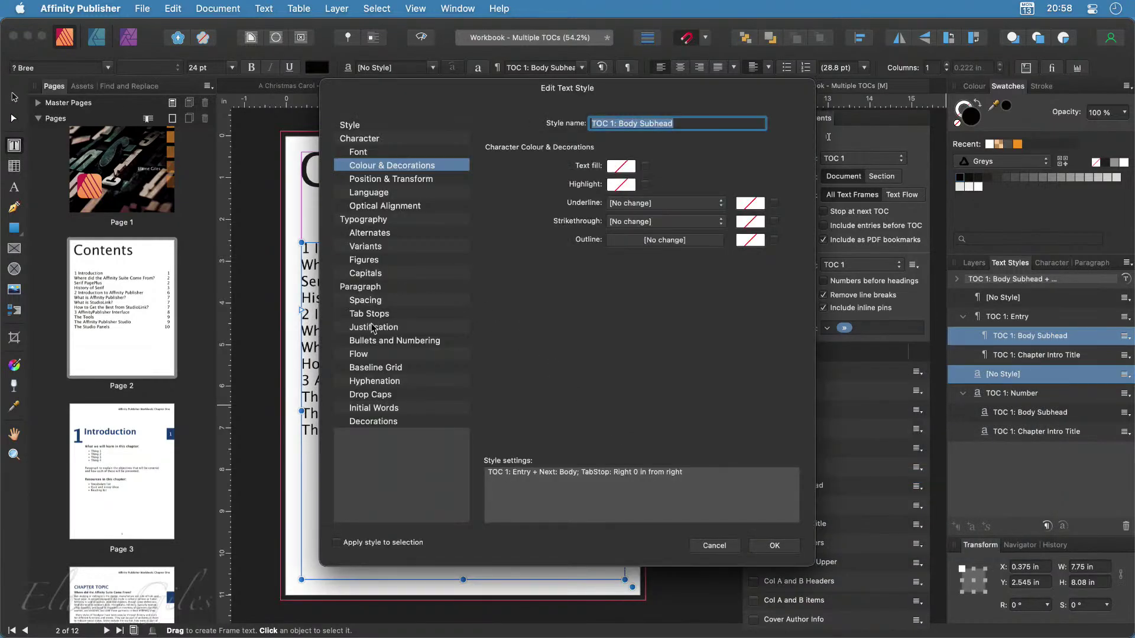
pyautogui.click(368, 304)
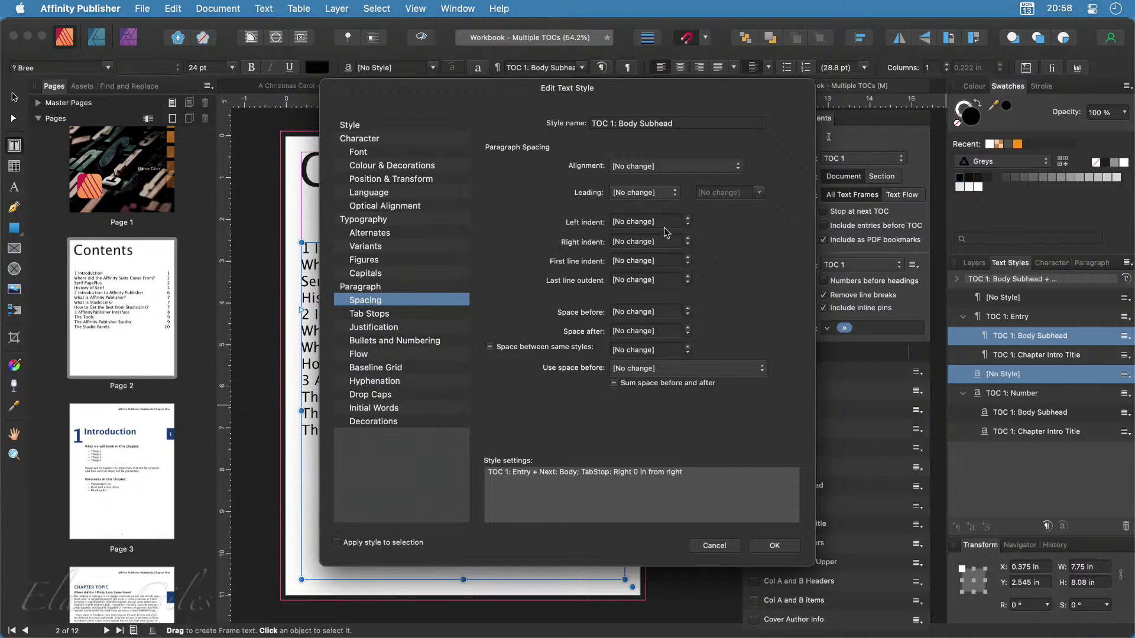
pyautogui.click(688, 218)
pyautogui.click(687, 218)
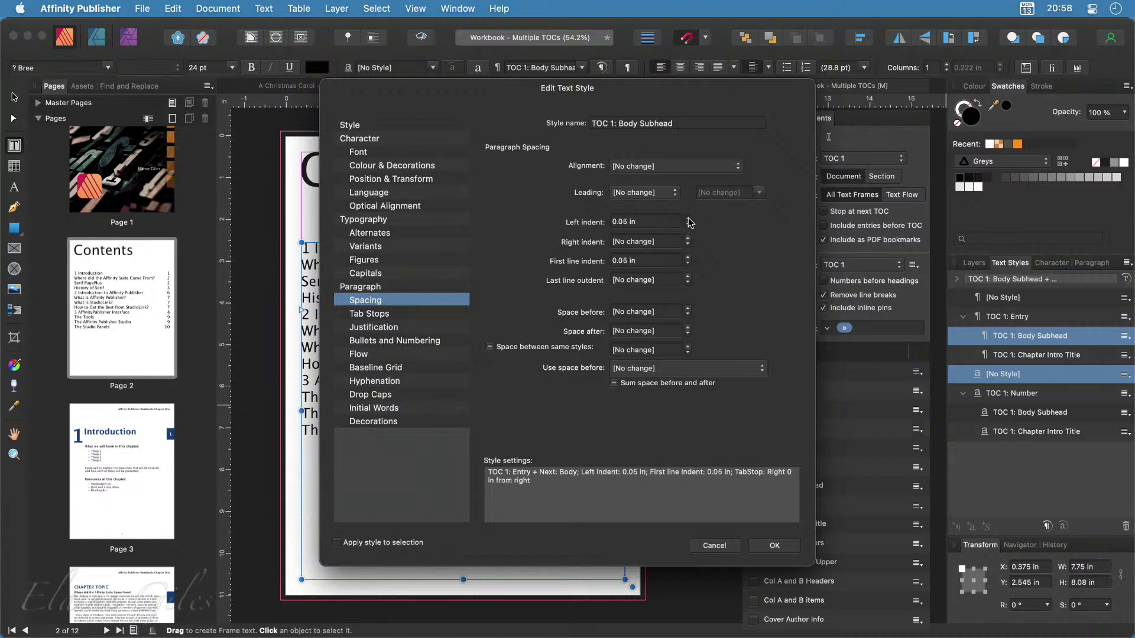
pyautogui.click(688, 219)
pyautogui.click(769, 545)
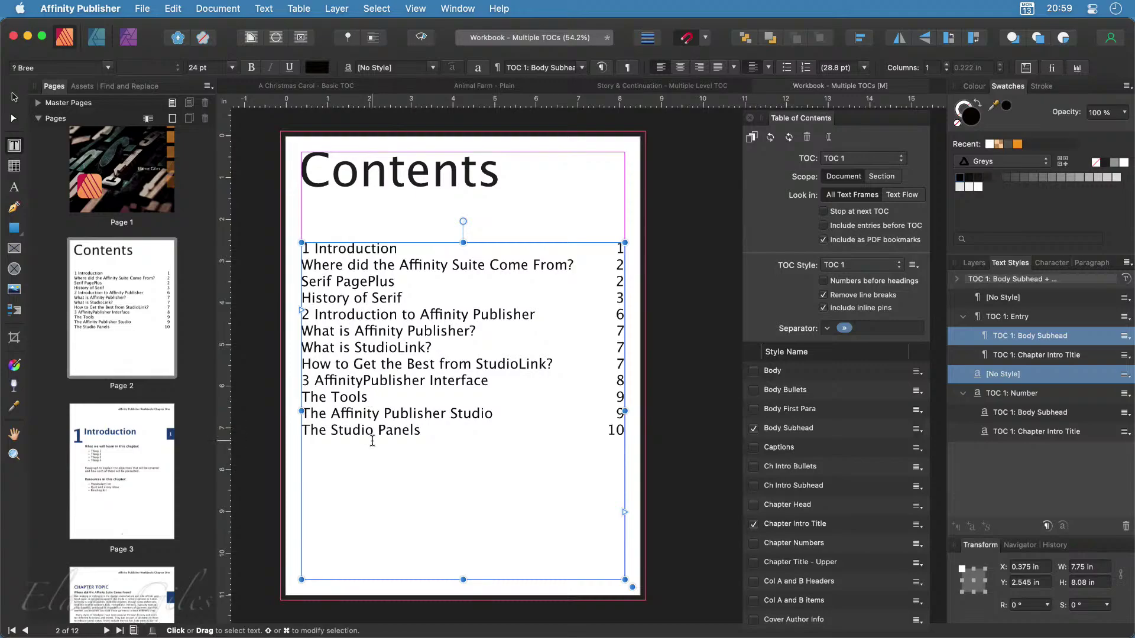
# Exclude the Body Subhead style from the table of contents, keeping only Chapter Intro Title
pyautogui.click(754, 429)
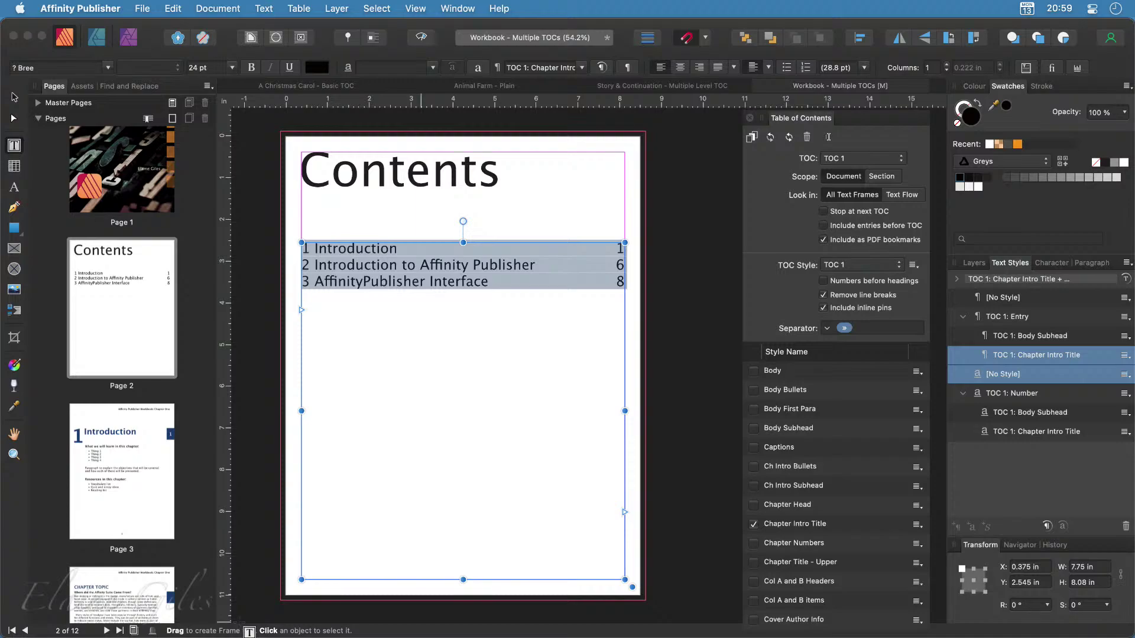
# Draw a text frame about 3.67 by 1.88 in on page 3 and insert a new table of contents in it above the Introduction heading
pyautogui.click(116, 470)
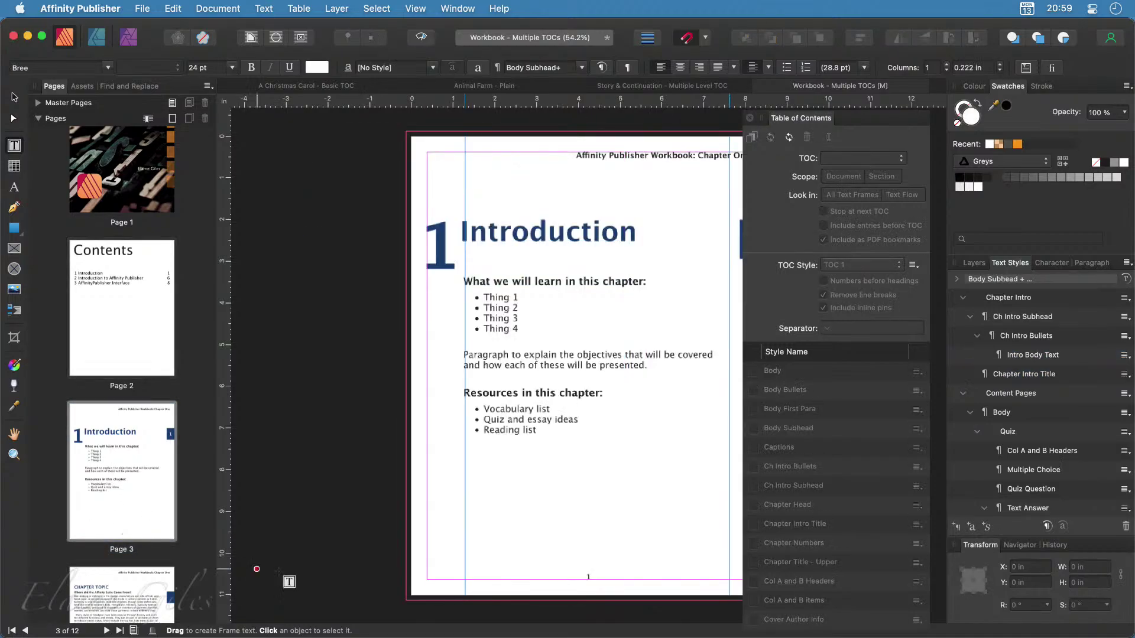
pyautogui.moveTo(518, 330); pyautogui.dragTo(483, 298)
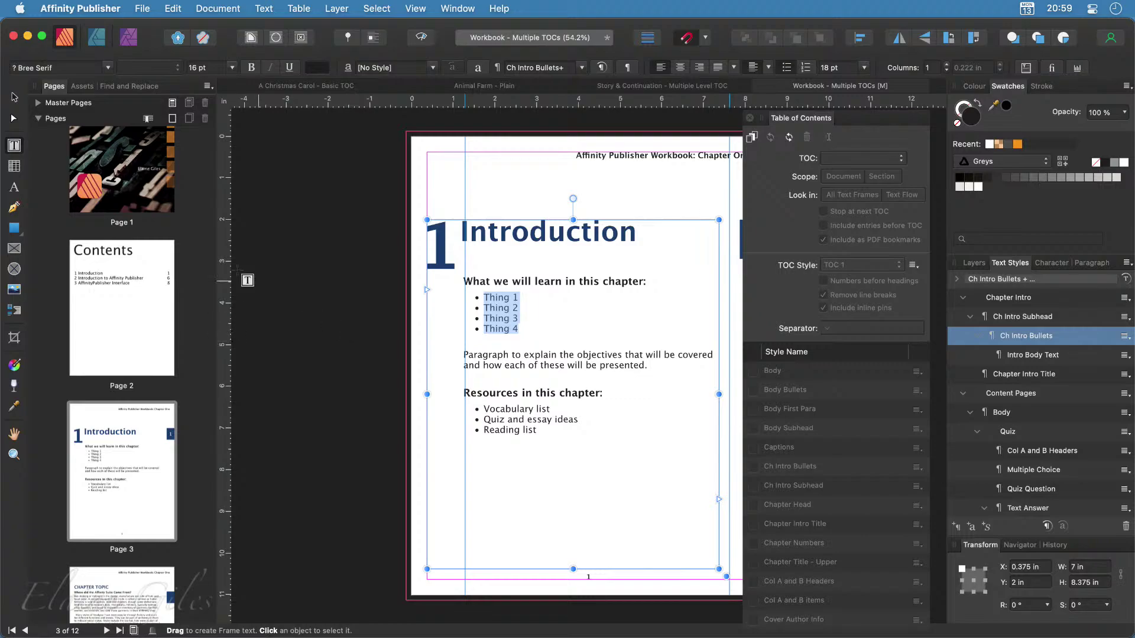
pyautogui.moveTo(312, 307); pyautogui.dragTo(465, 385)
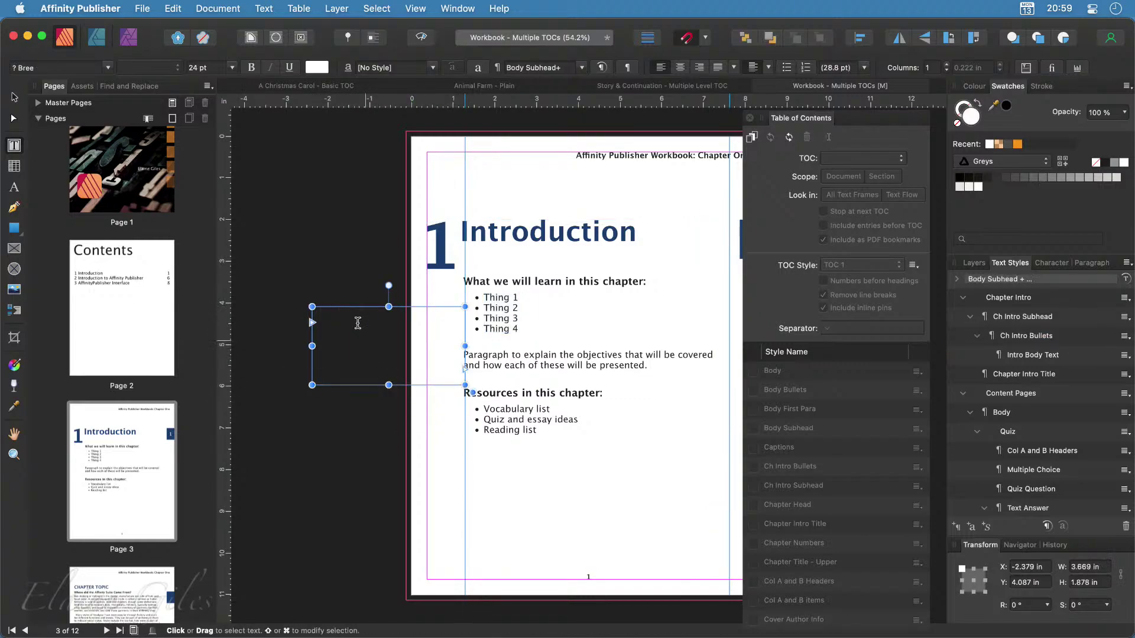
pyautogui.moveTo(356, 306); pyautogui.dragTo(502, 155)
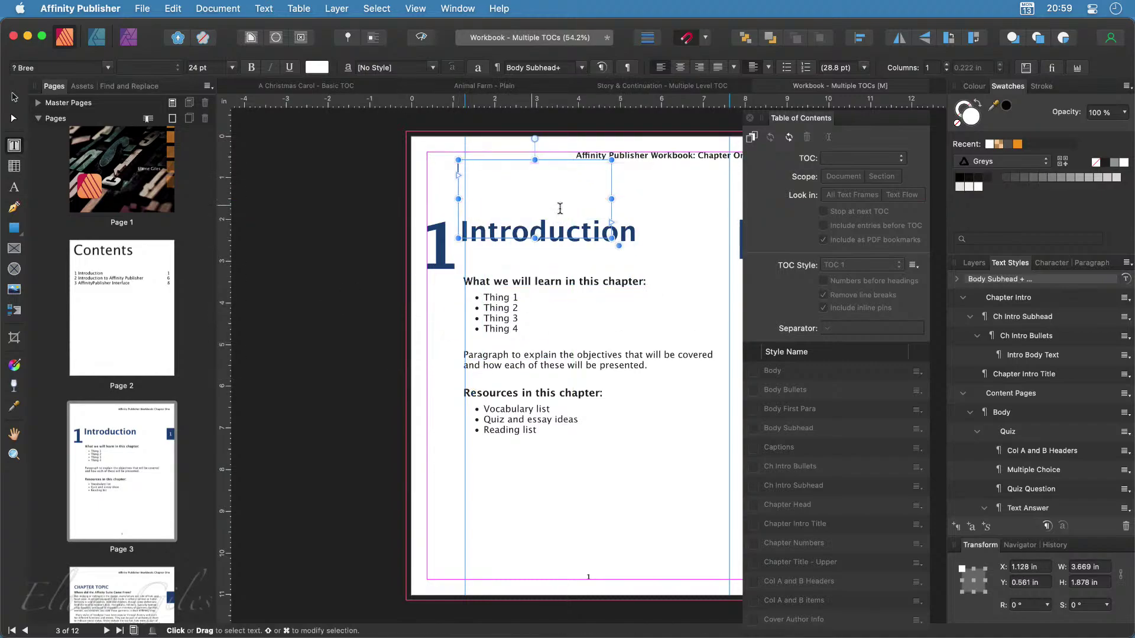
pyautogui.click(751, 137)
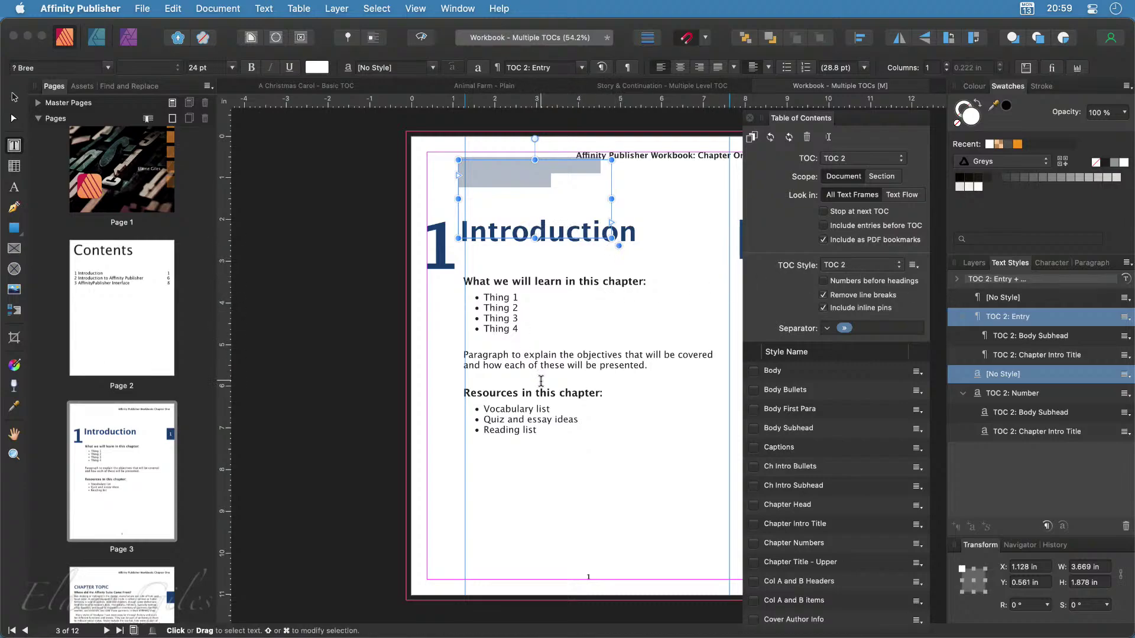
# Set the text fill of the TOC 2: Entry style to black and update the table of contents
pyautogui.rightClick(1026, 317)
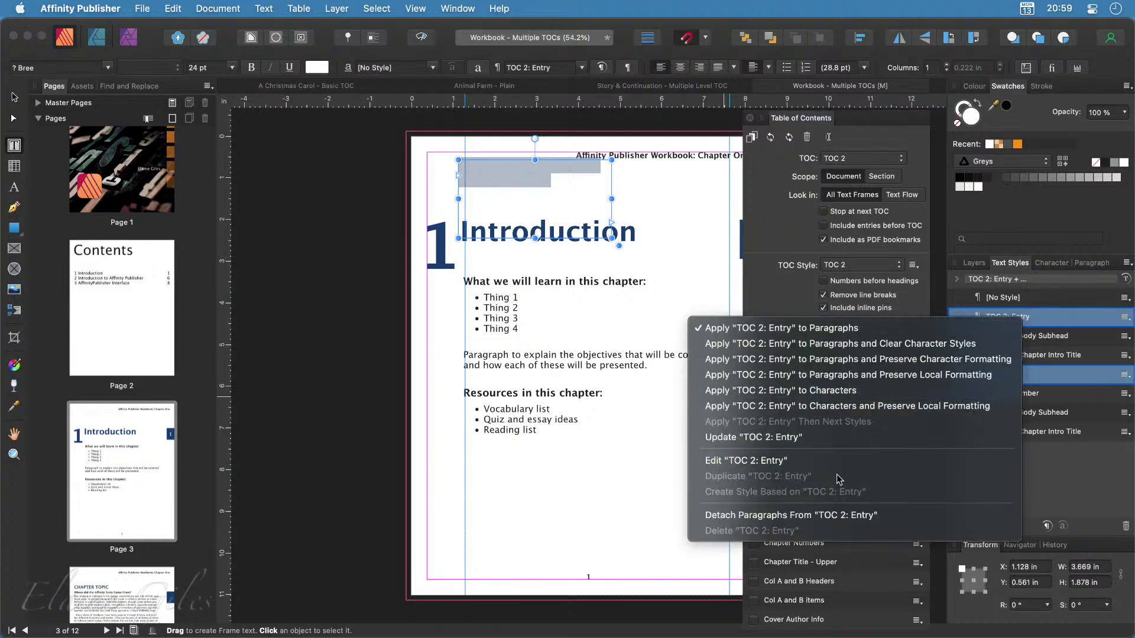
pyautogui.click(843, 462)
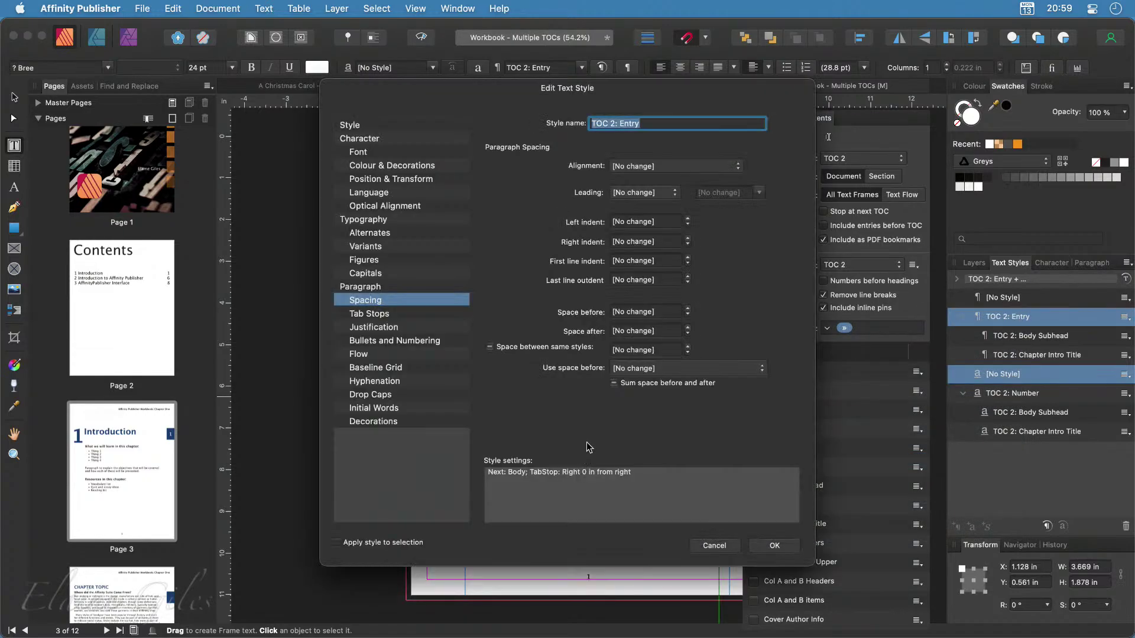
pyautogui.click(393, 164)
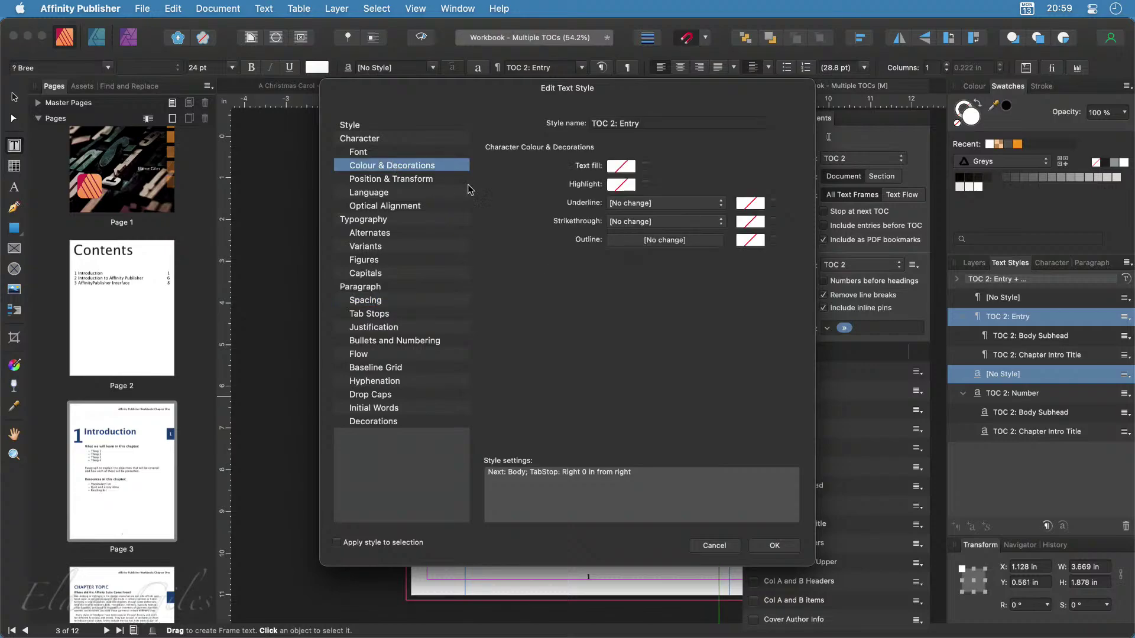
pyautogui.click(622, 167)
pyautogui.click(625, 167)
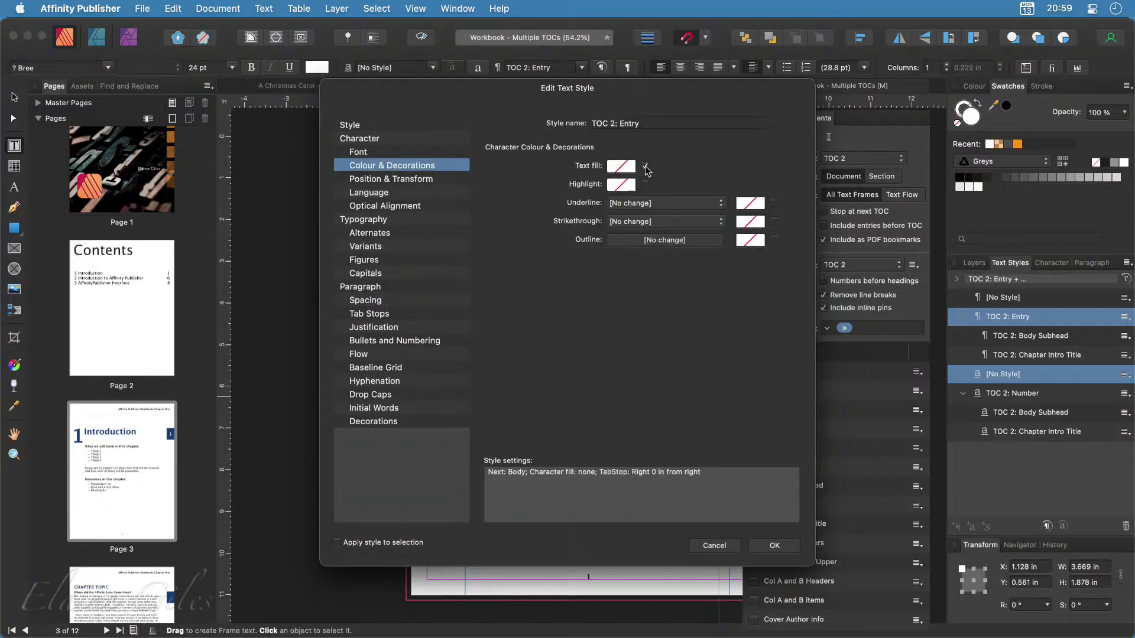
pyautogui.click(622, 166)
pyautogui.click(642, 332)
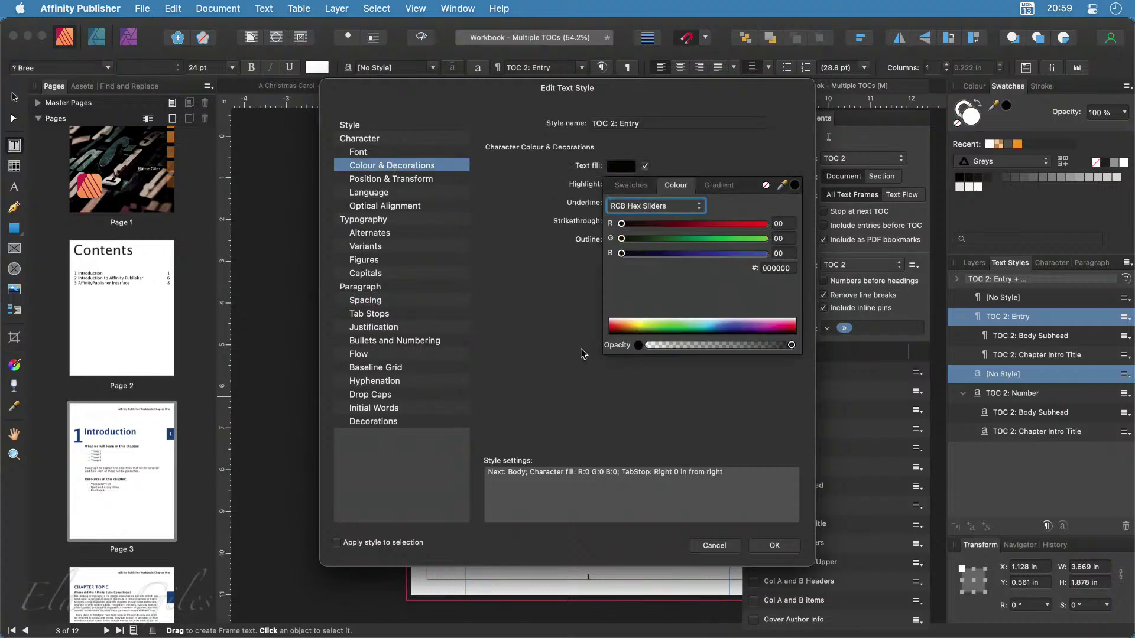
pyautogui.click(774, 545)
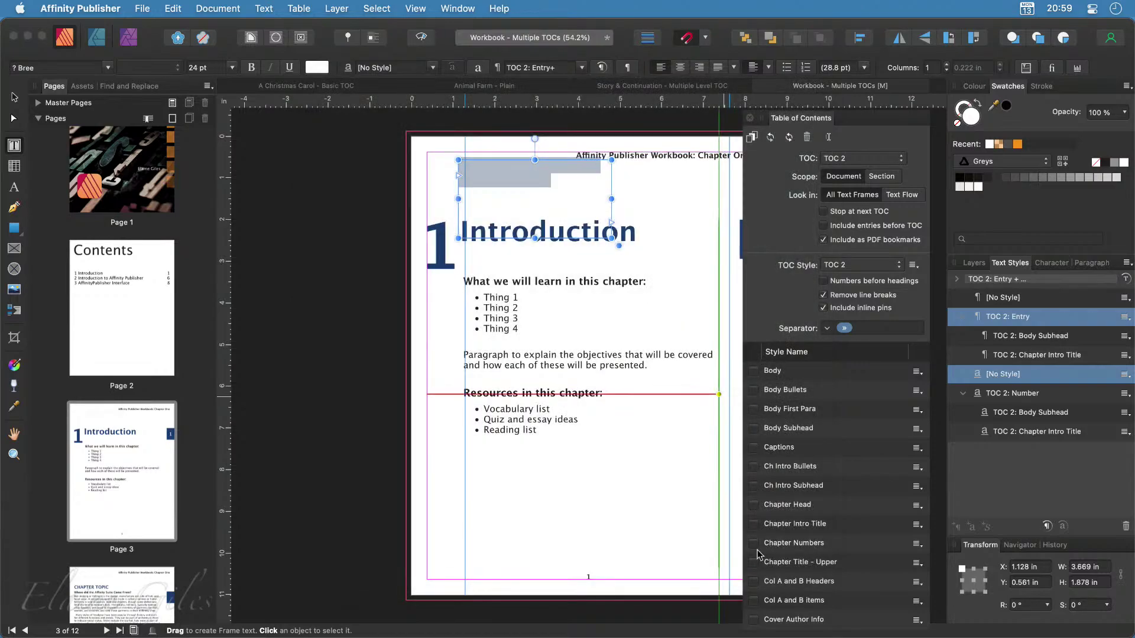
pyautogui.click(770, 139)
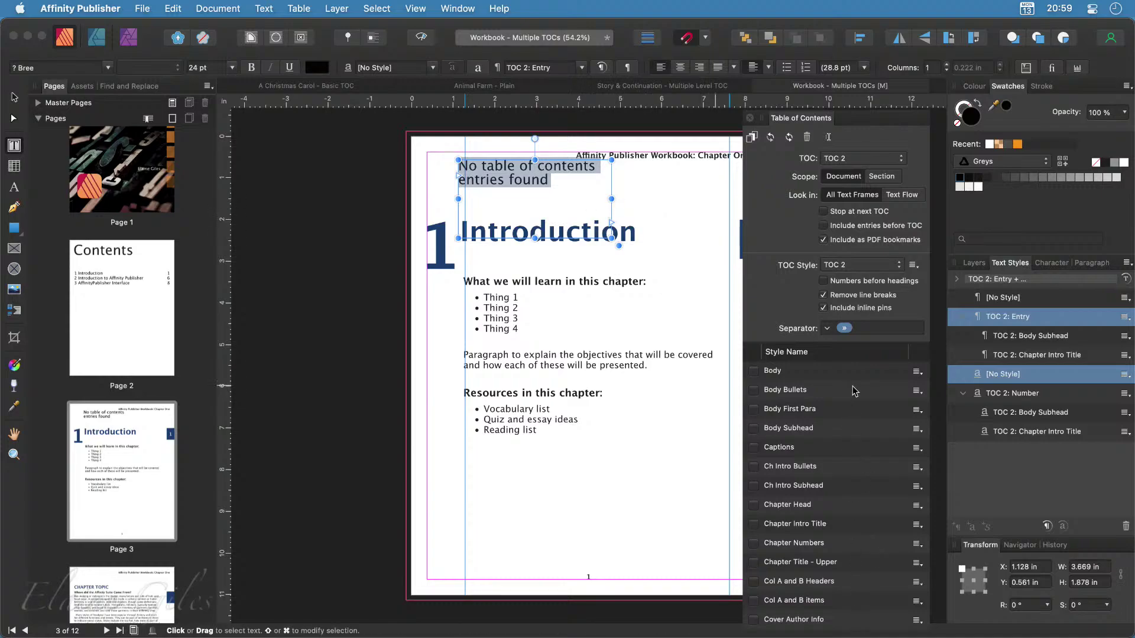
# Include the Body Subhead style in TOC 2, and move its frame below the reading list, widening it to about 6.63 in
pyautogui.click(753, 429)
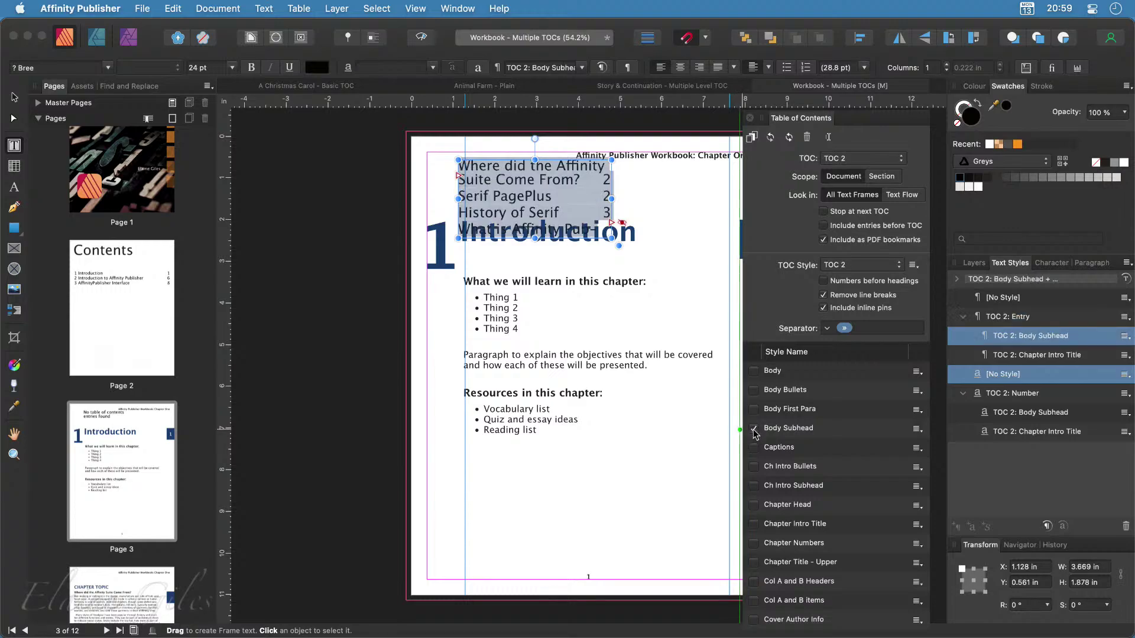
pyautogui.click(489, 158)
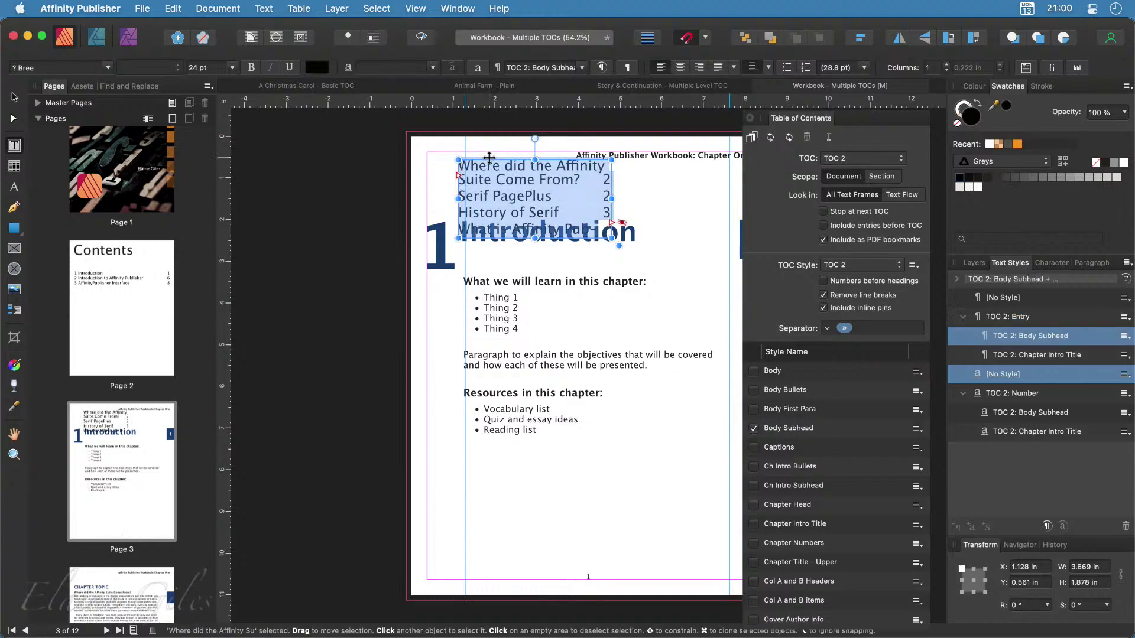
pyautogui.moveTo(490, 157); pyautogui.dragTo(484, 454)
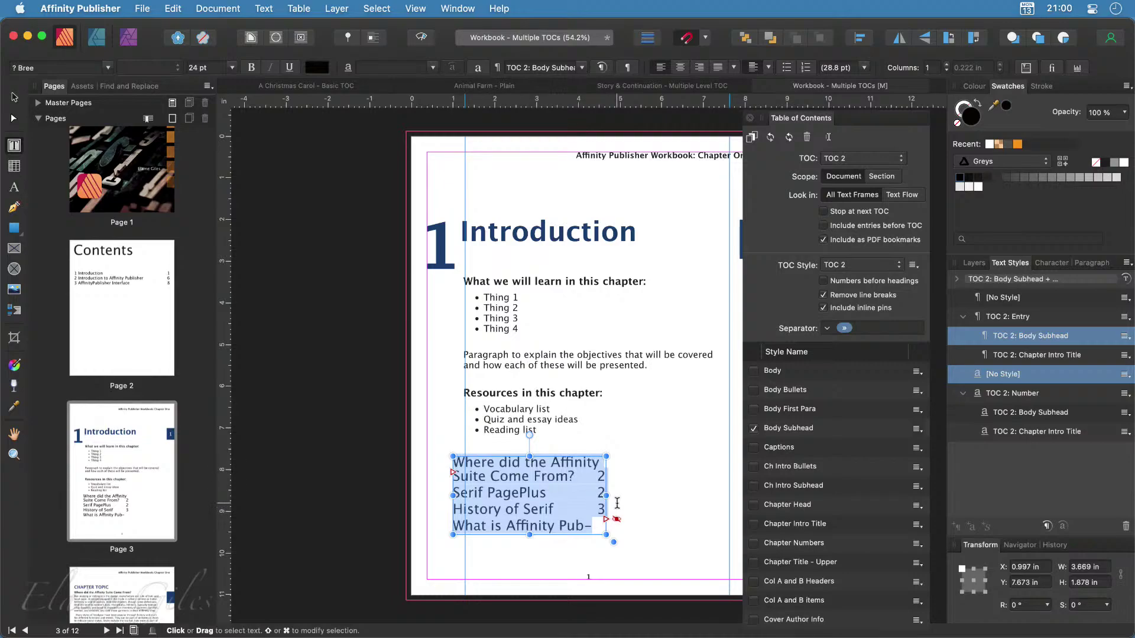
pyautogui.moveTo(607, 495); pyautogui.dragTo(729, 498)
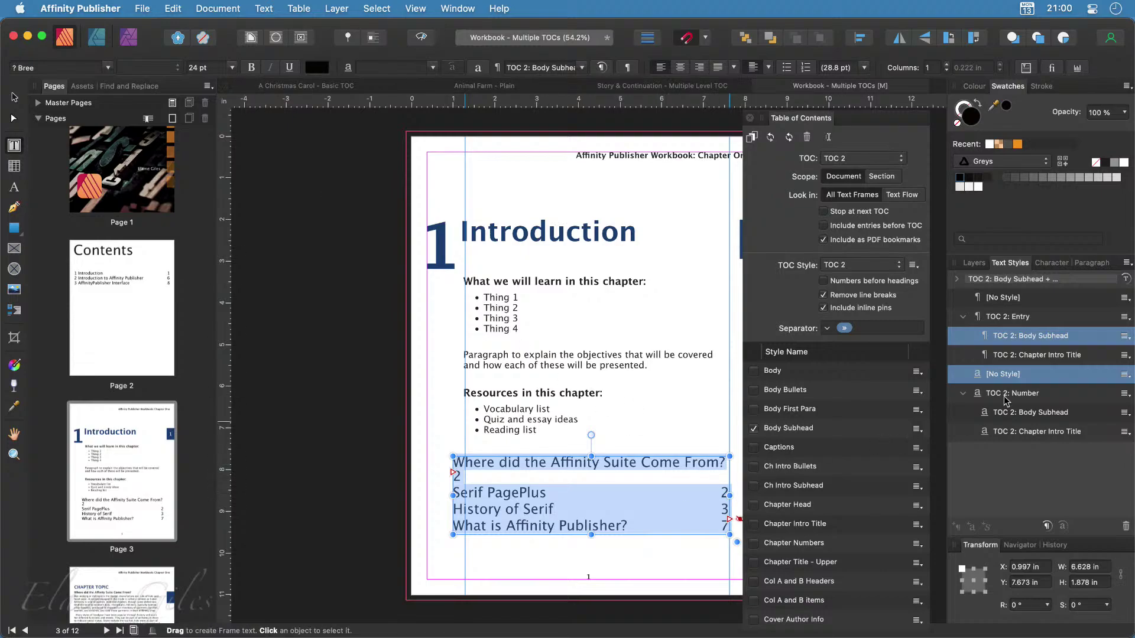
# Set the font size of the TOC 2: Body Subhead style to 11 pt and recheck the style's settings
pyautogui.rightClick(1001, 340)
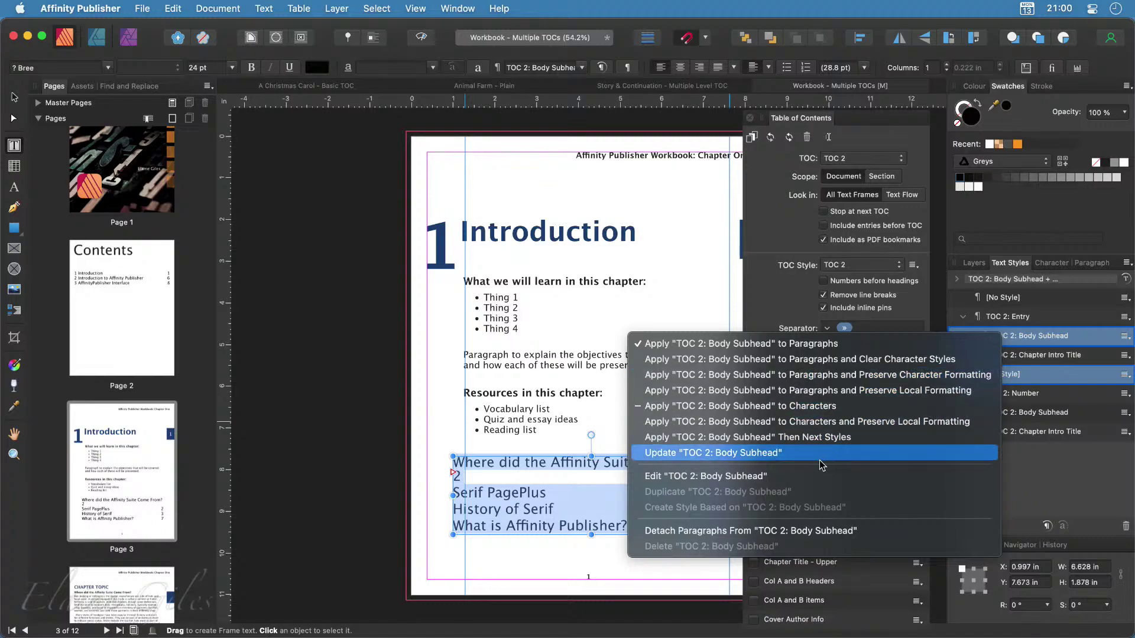
pyautogui.click(616, 439)
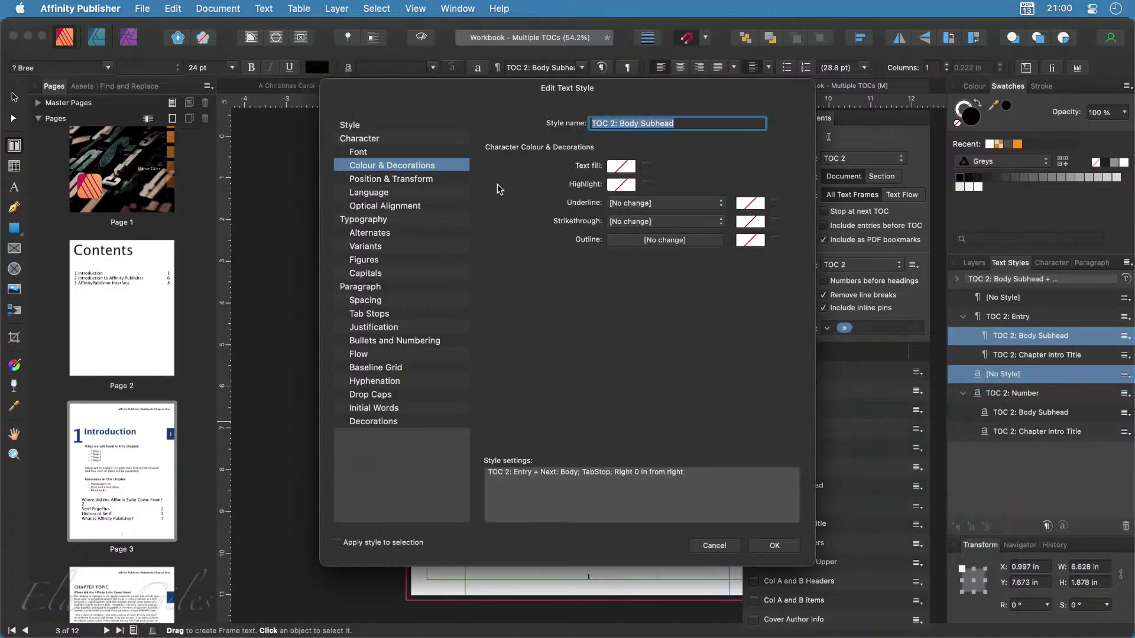
pyautogui.click(393, 153)
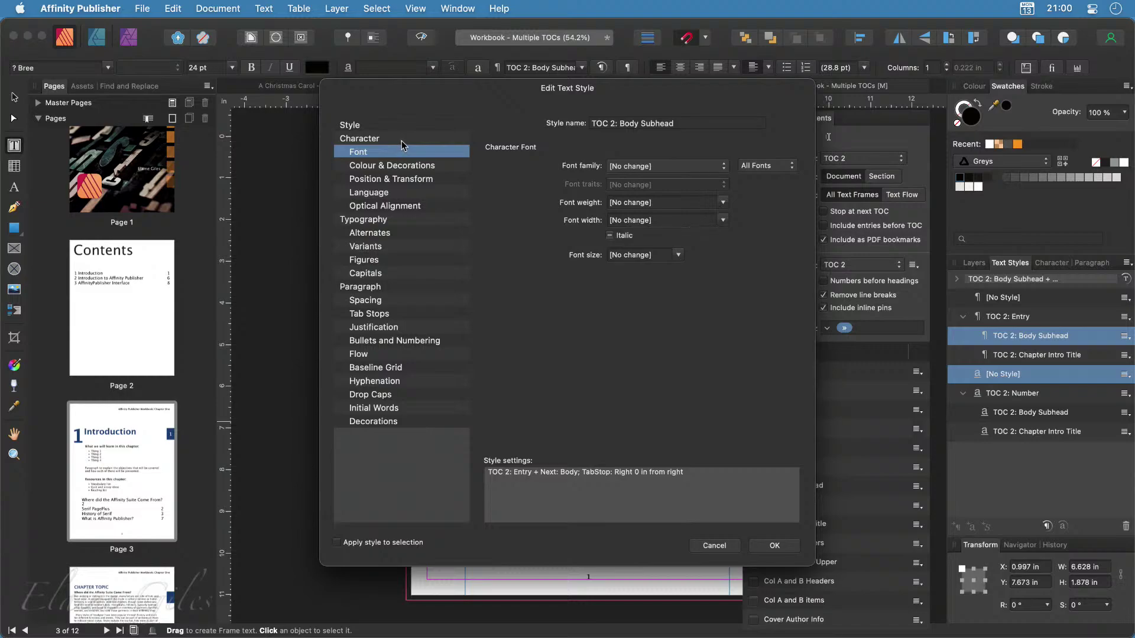
pyautogui.click(403, 140)
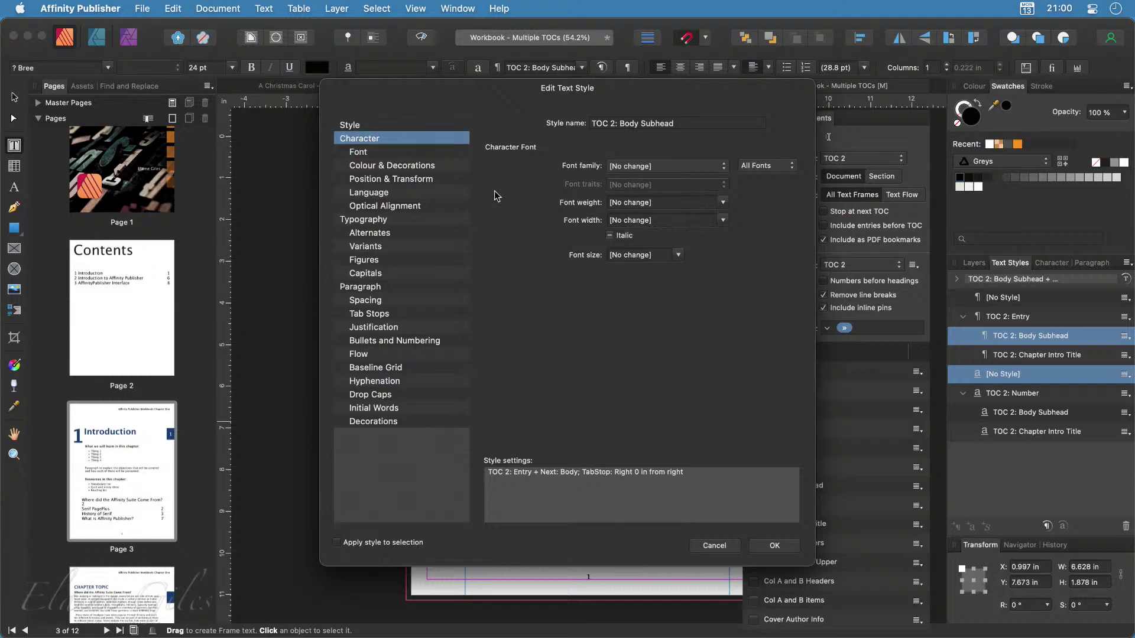
pyautogui.click(677, 255)
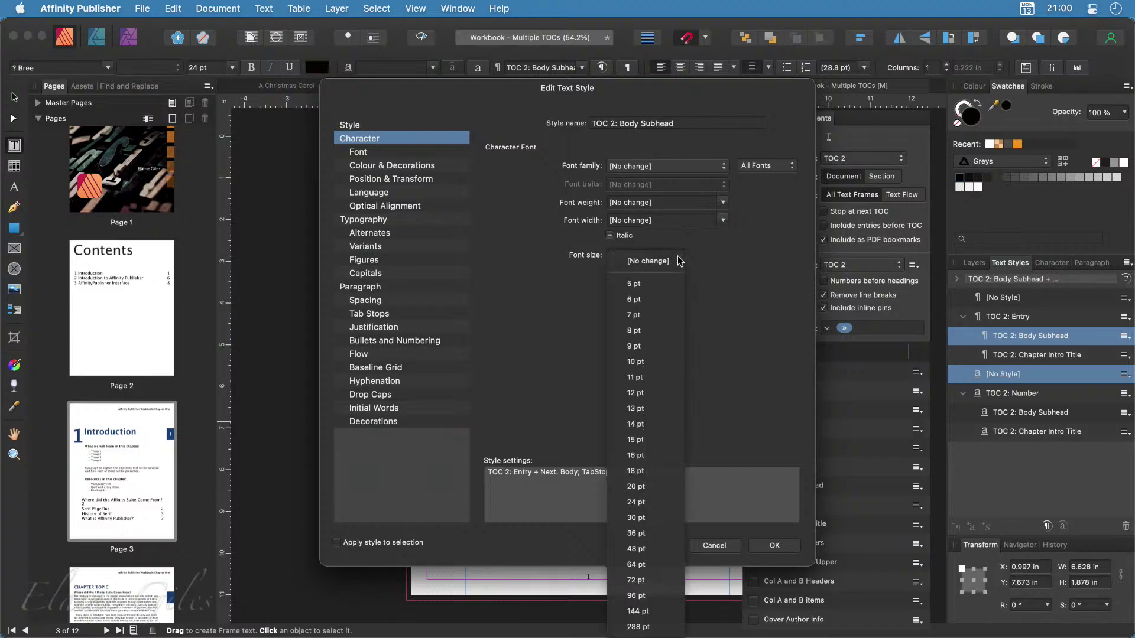
pyautogui.click(658, 378)
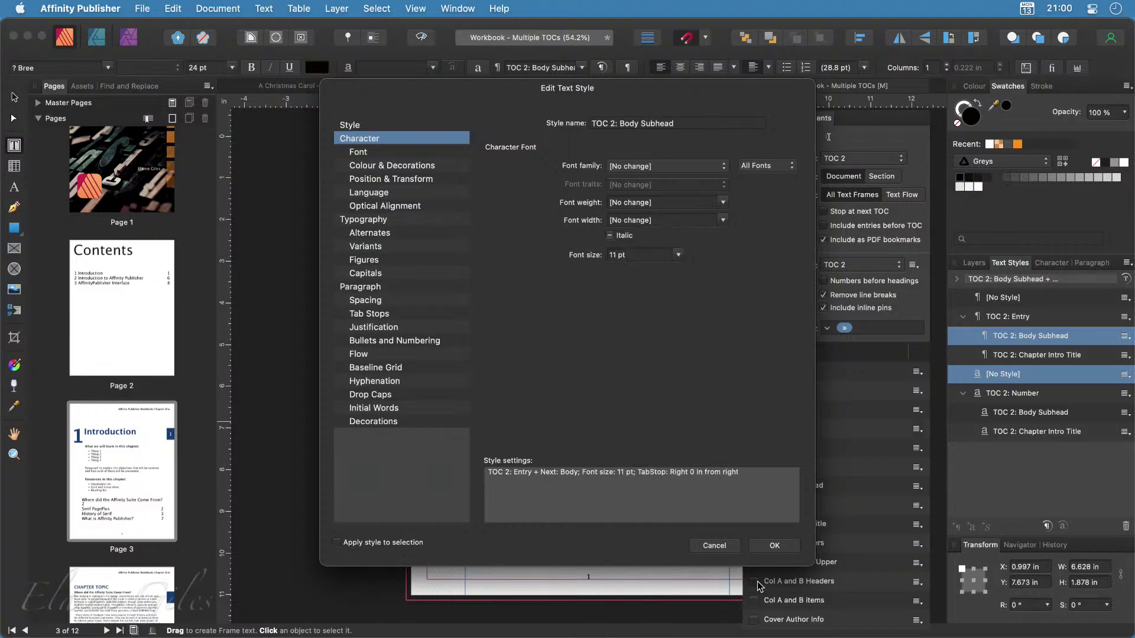
pyautogui.click(773, 547)
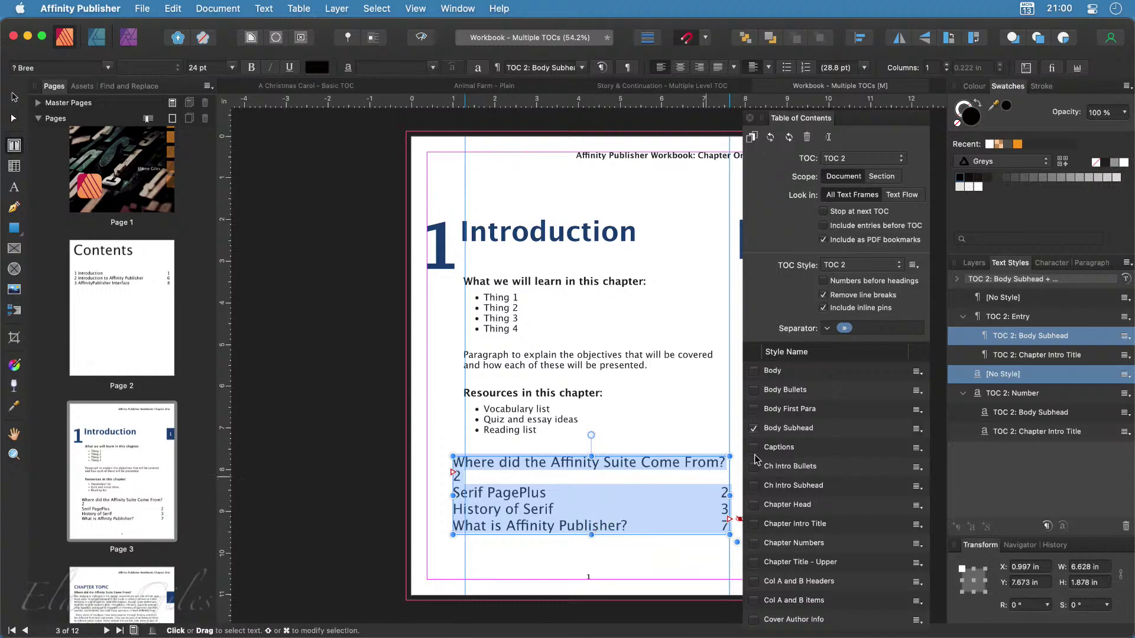
pyautogui.rightClick(1016, 339)
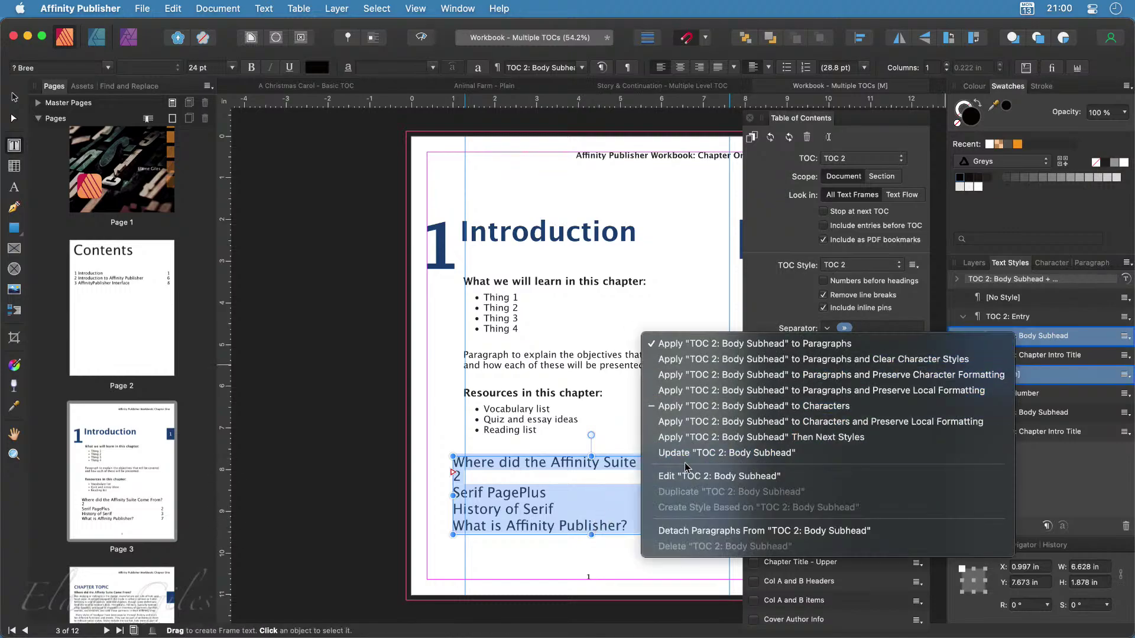
pyautogui.click(493, 229)
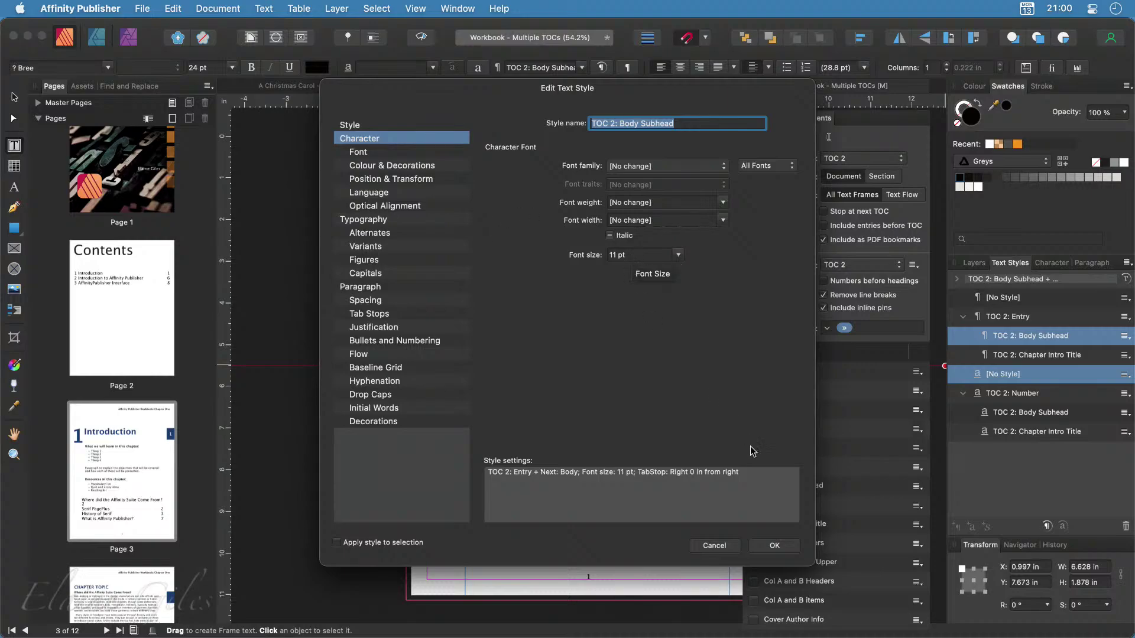
pyautogui.click(774, 545)
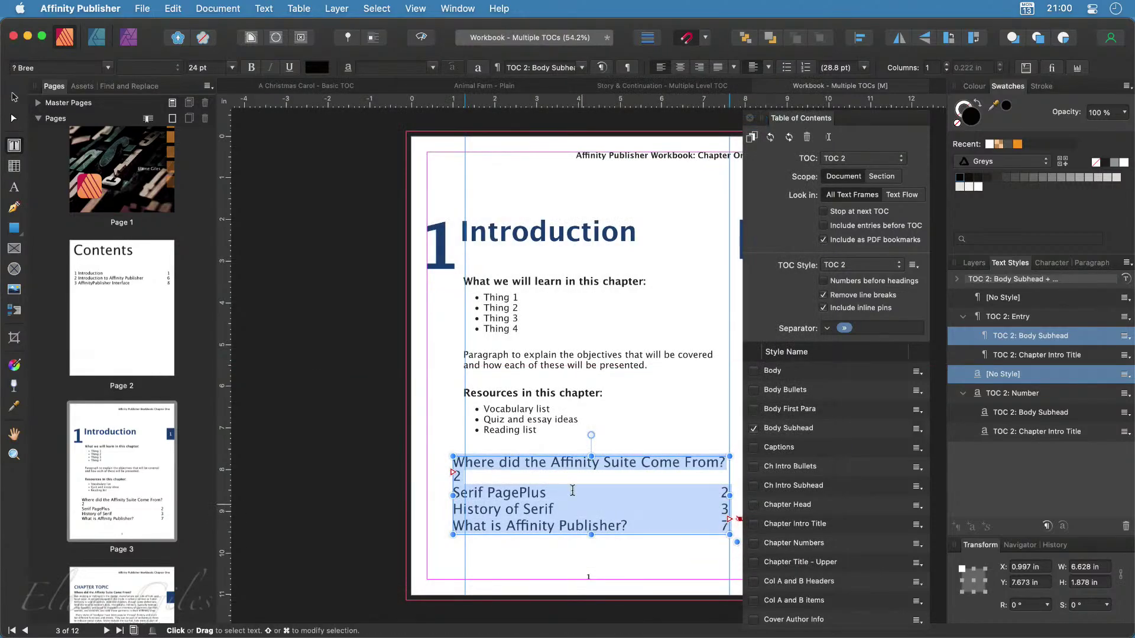
# Delete the four placeholder bullets Thing 1 to Thing 4 under "What we will learn in this chapter:"
pyautogui.moveTo(526, 455); pyautogui.dragTo(490, 429)
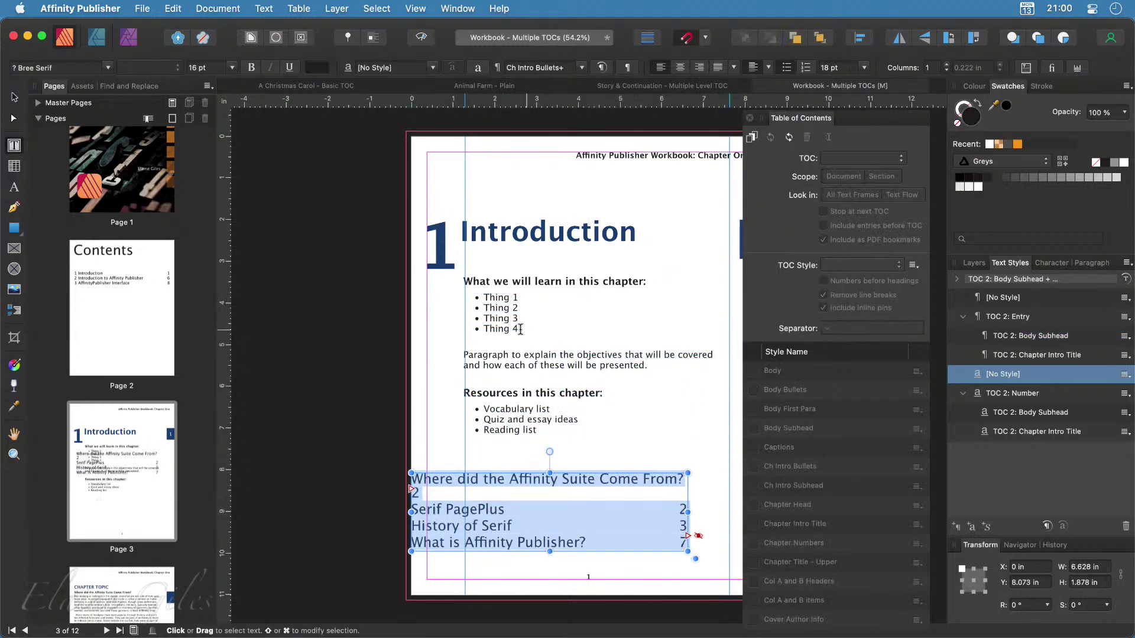
pyautogui.moveTo(519, 330); pyautogui.dragTo(466, 300)
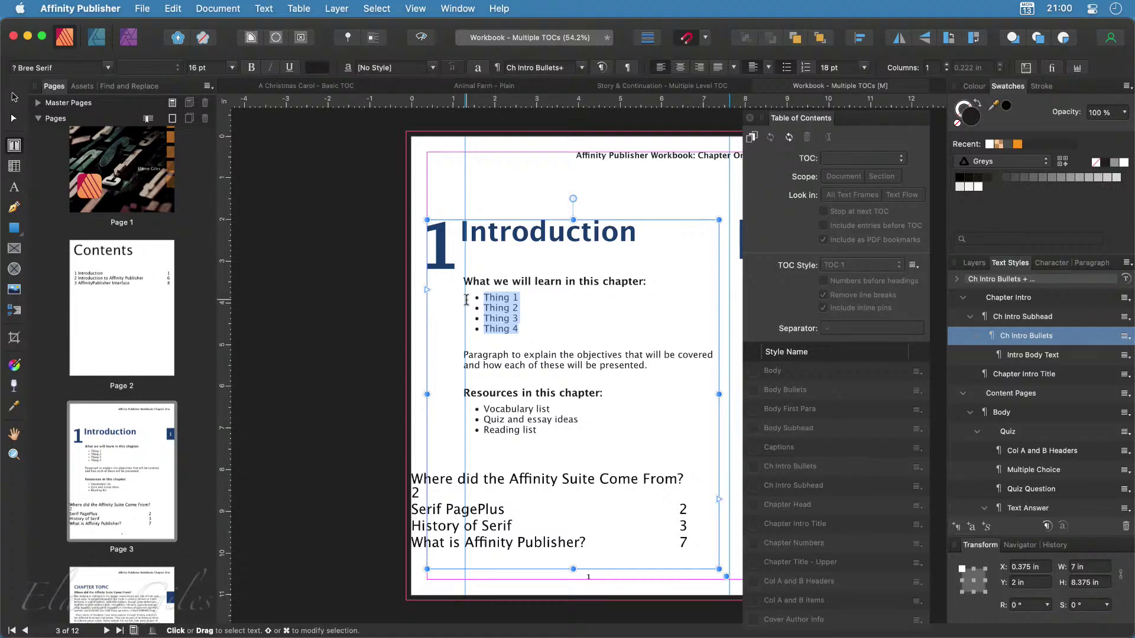
pyautogui.press('BackSpace')
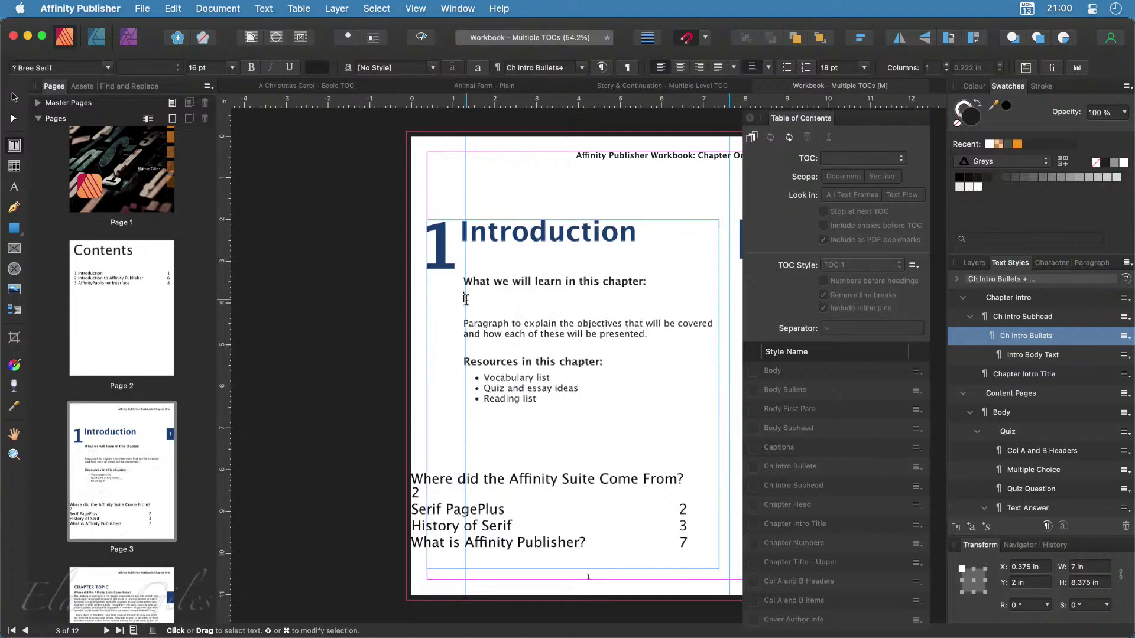
pyautogui.press('Escape')
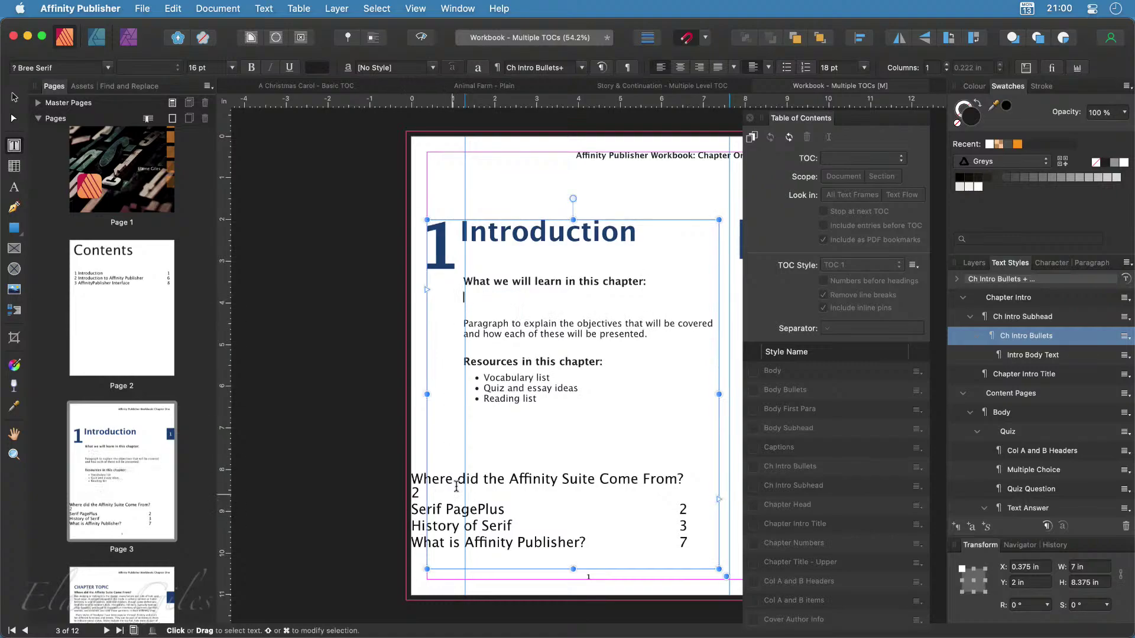
# Move the TOC 2 frame under "What we will learn in this chapter:" and fit it between the vertical guides, about 6.34 in wide
pyautogui.click(15, 98)
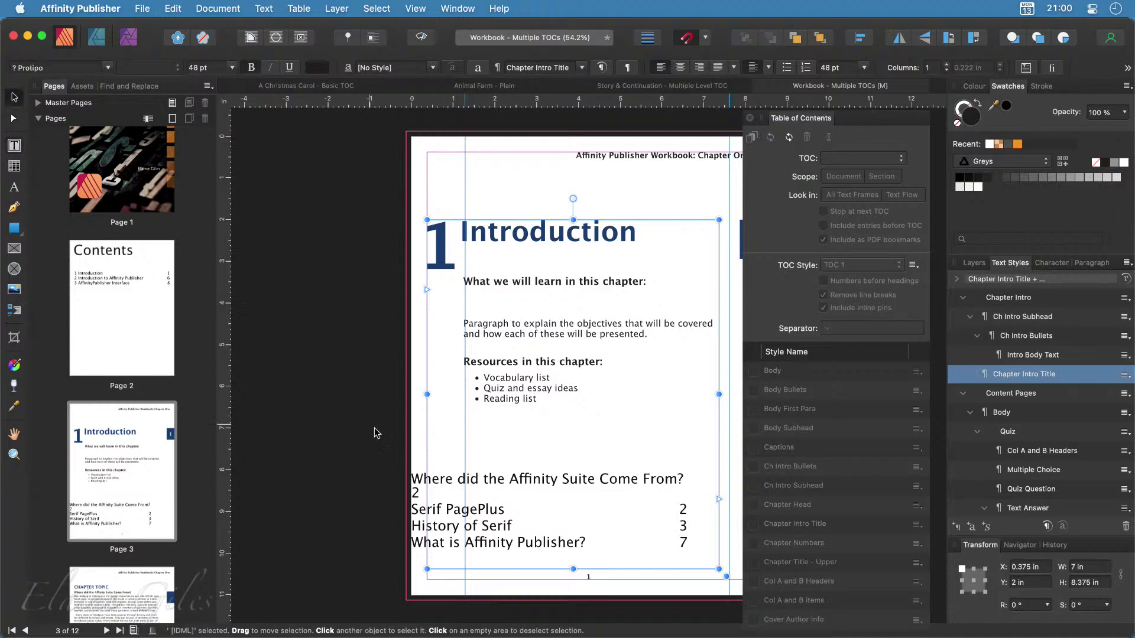
pyautogui.moveTo(455, 522)
pyautogui.mouseDown()
pyautogui.moveTo(522, 523)
pyautogui.moveTo(455, 522)
pyautogui.mouseUp()
pyautogui.click(418, 481)
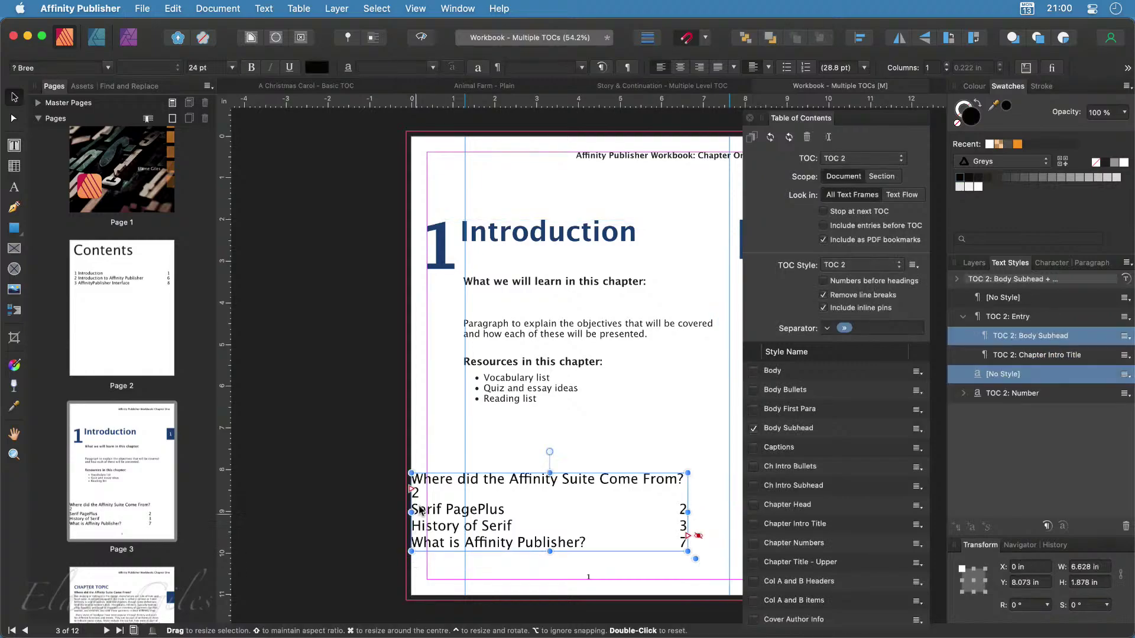
pyautogui.moveTo(421, 474); pyautogui.dragTo(476, 297)
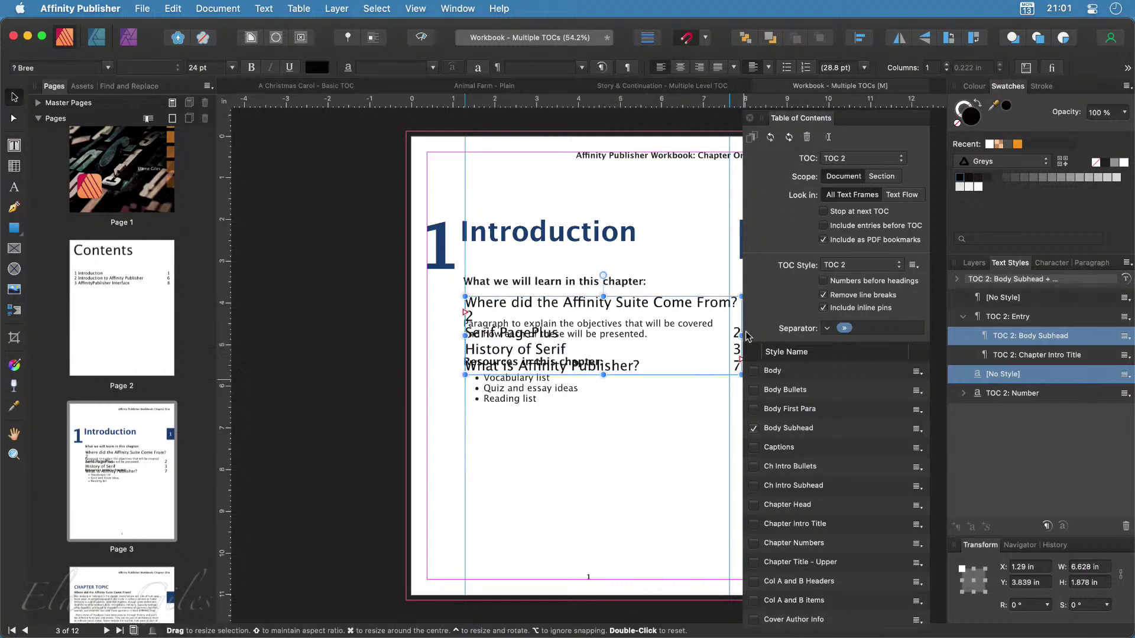
pyautogui.moveTo(740, 335); pyautogui.dragTo(730, 335)
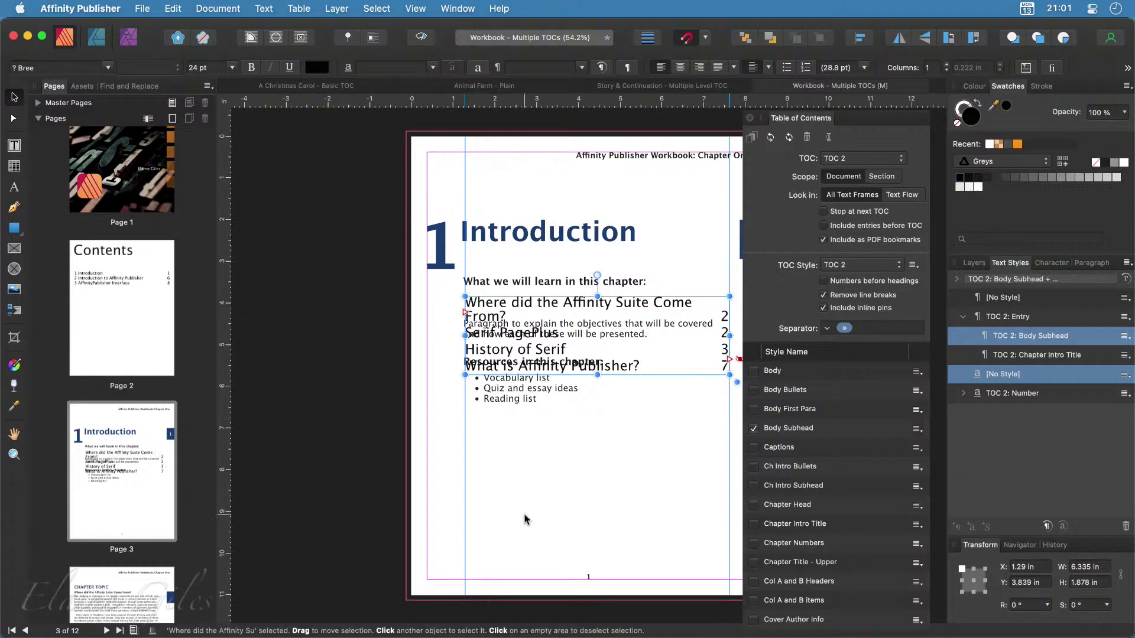
# Set the text wrap of the TOC 2 frame on page 3 to Jump
pyautogui.click(251, 38)
pyautogui.click(711, 324)
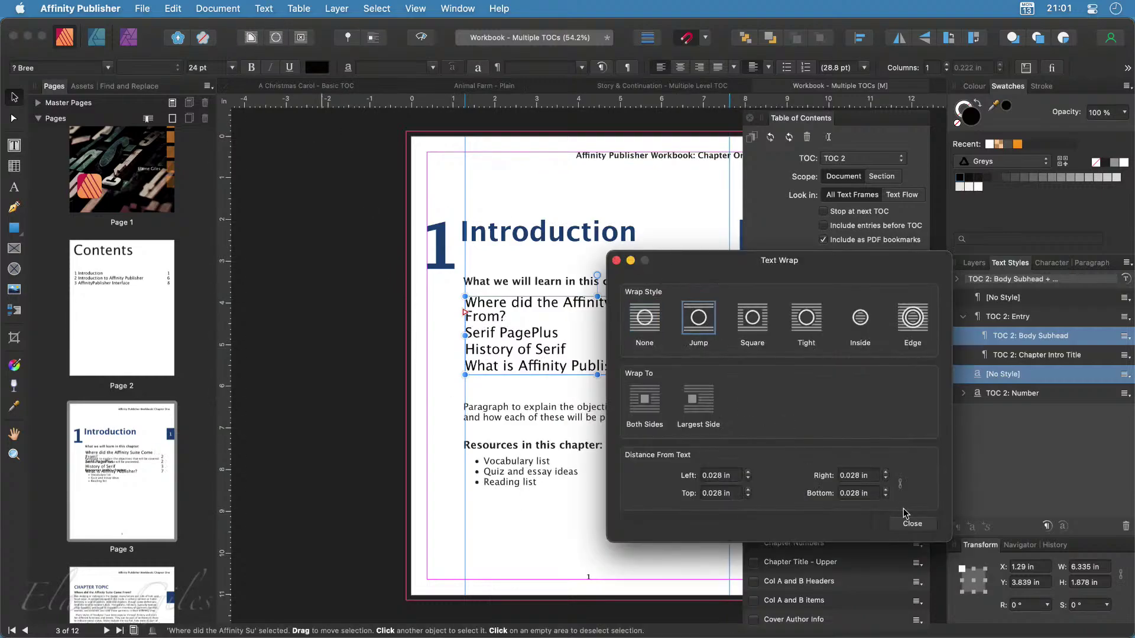
pyautogui.click(912, 525)
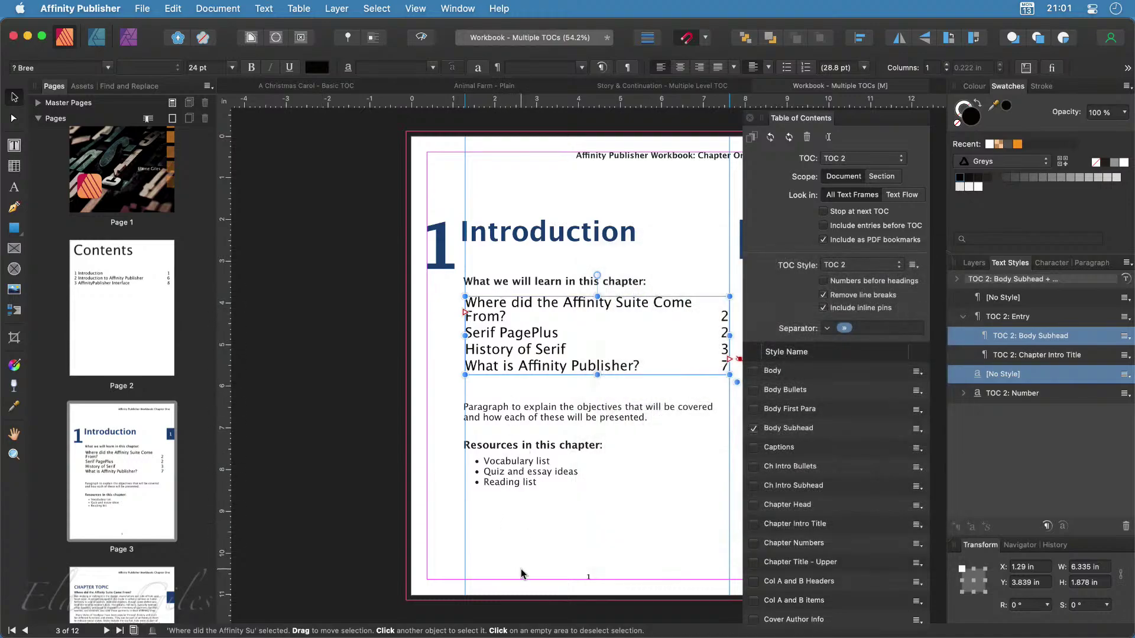
# Check which style the main contents on page 2 includes, return to page 3 and save the workbook
pyautogui.doubleClick(108, 324)
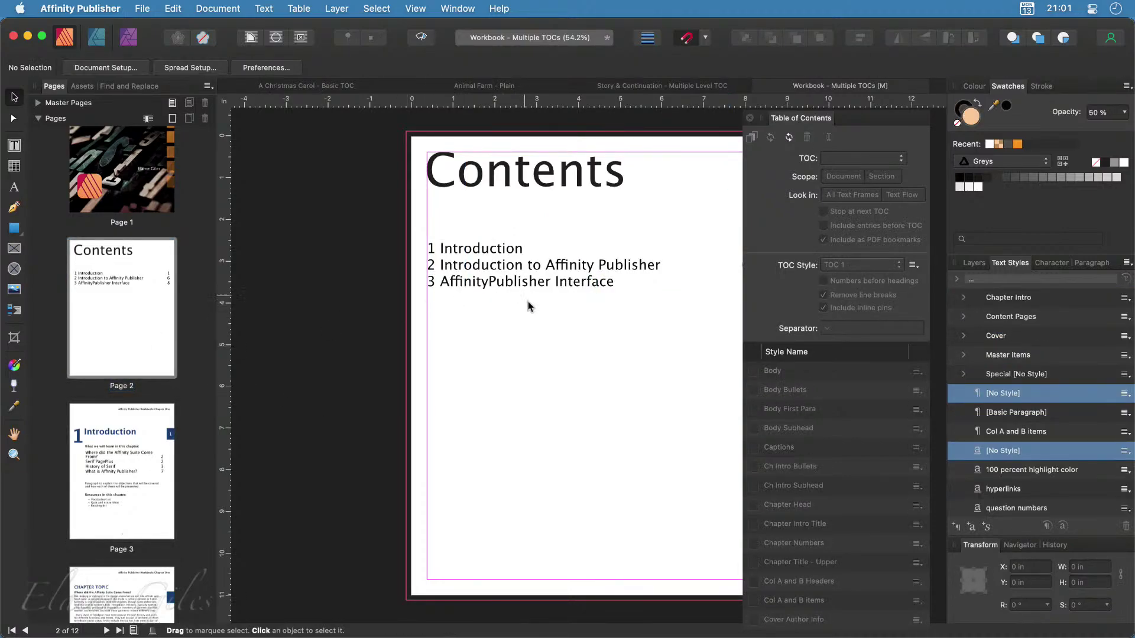
pyautogui.click(587, 281)
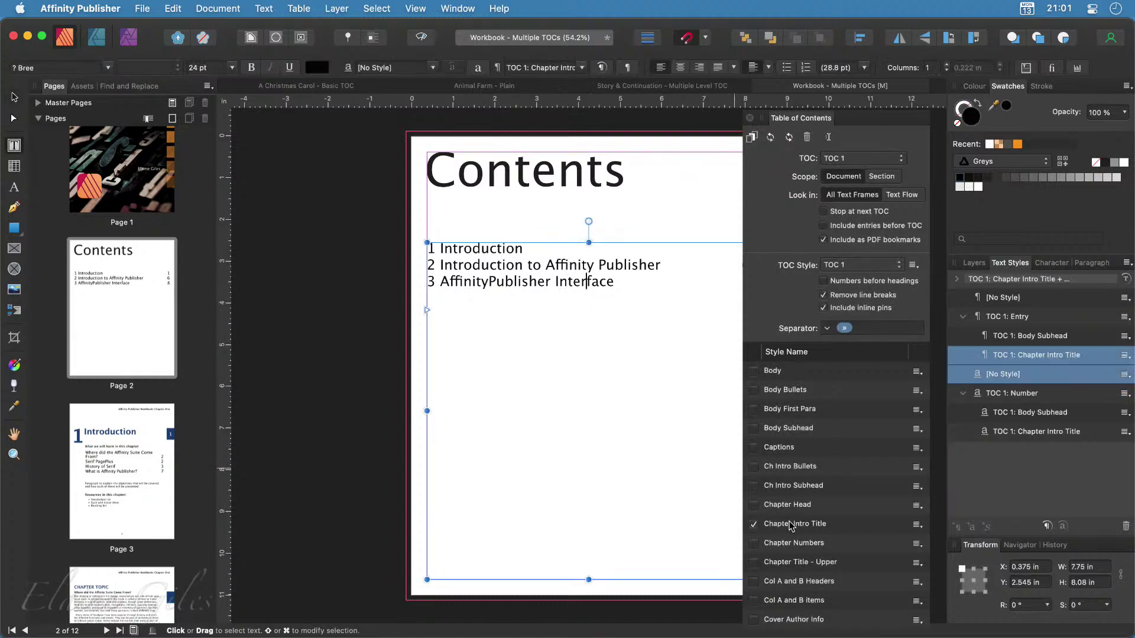
pyautogui.doubleClick(120, 477)
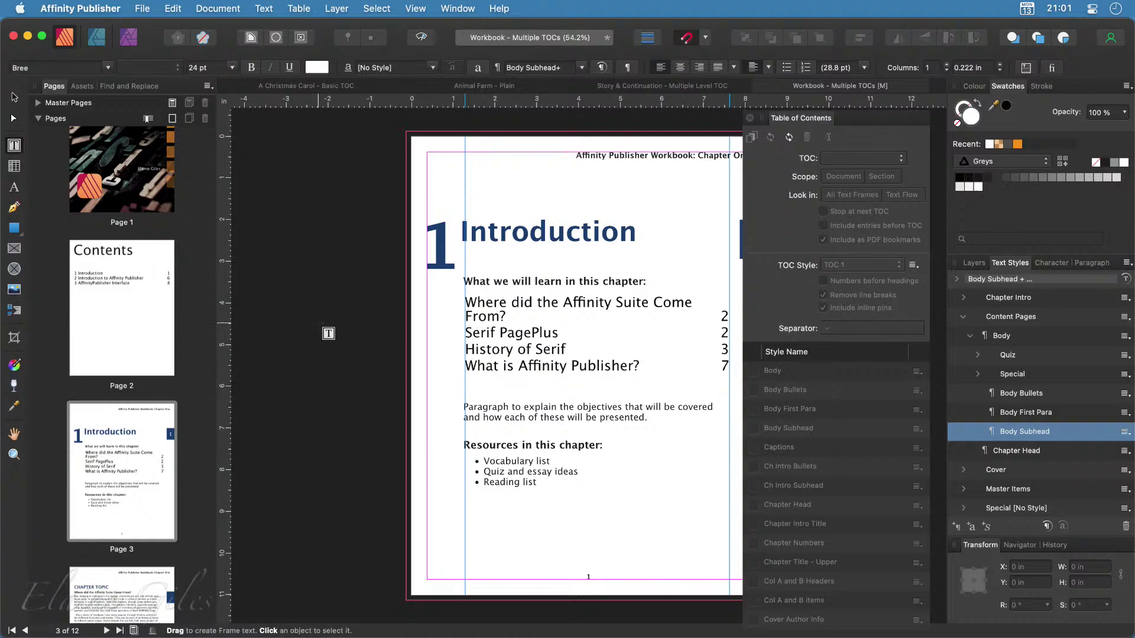
pyautogui.press('super+s')
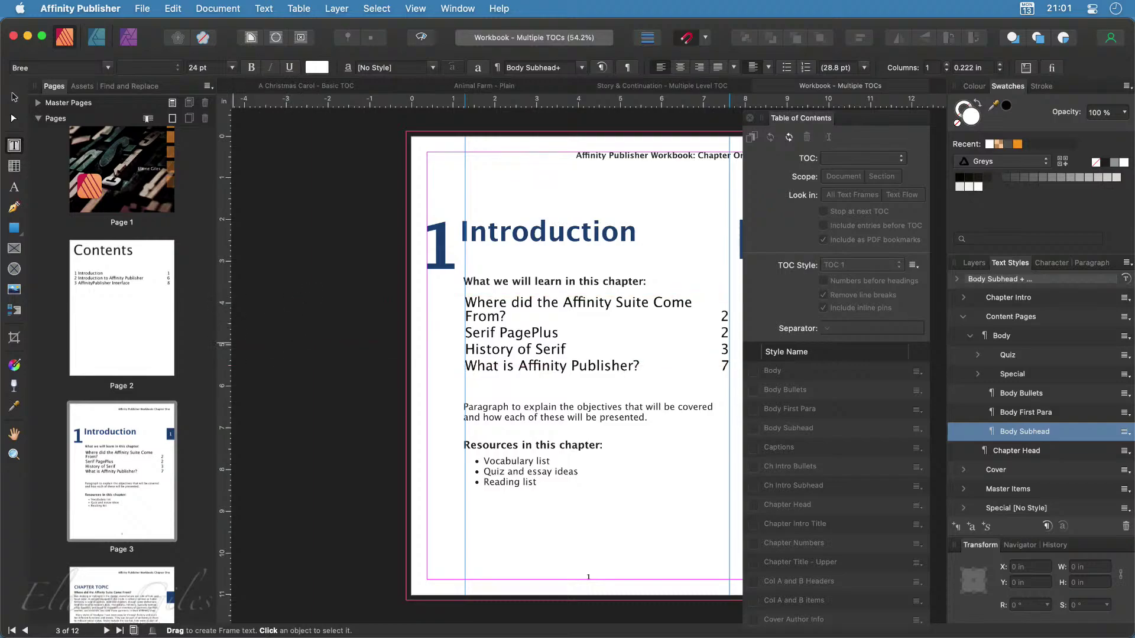
# Switch to the A Christmas Carol - Multiple TOCs document and review its cover, front matter and contents on page 7
pyautogui.press('super+Tab')
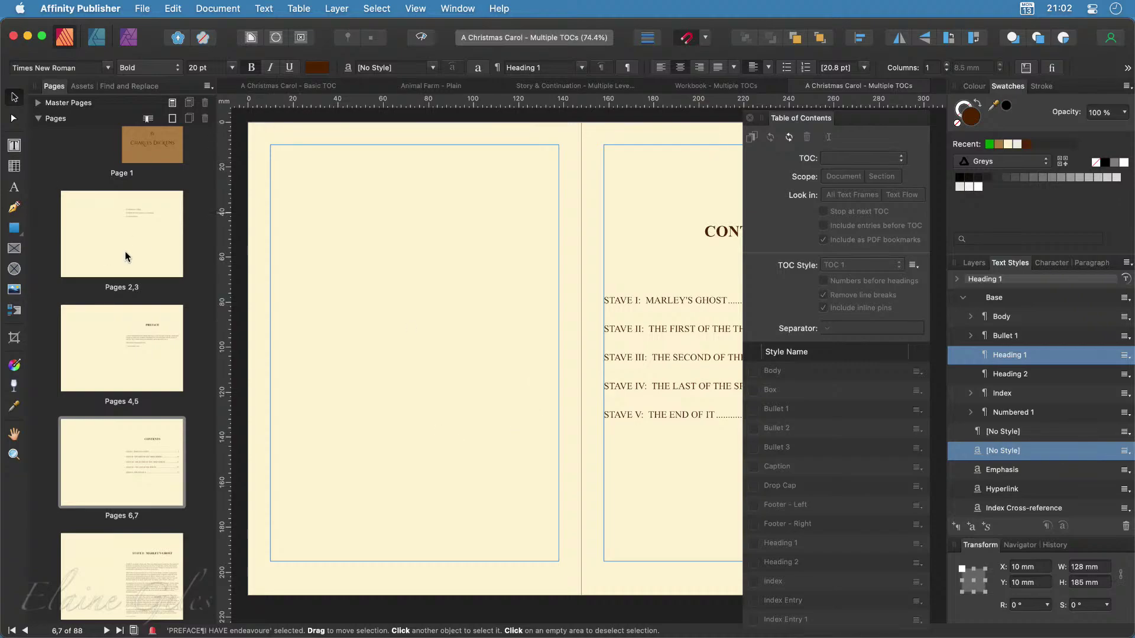
pyautogui.scroll(2, 124, 260)
pyautogui.doubleClick(157, 188)
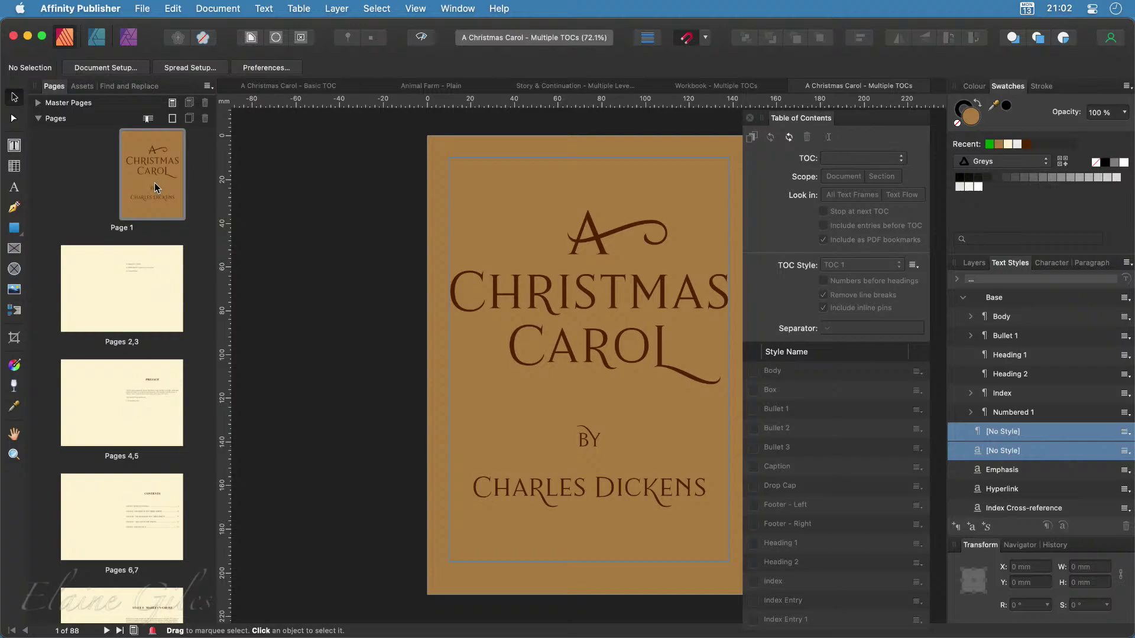
pyautogui.click(125, 304)
pyautogui.click(126, 426)
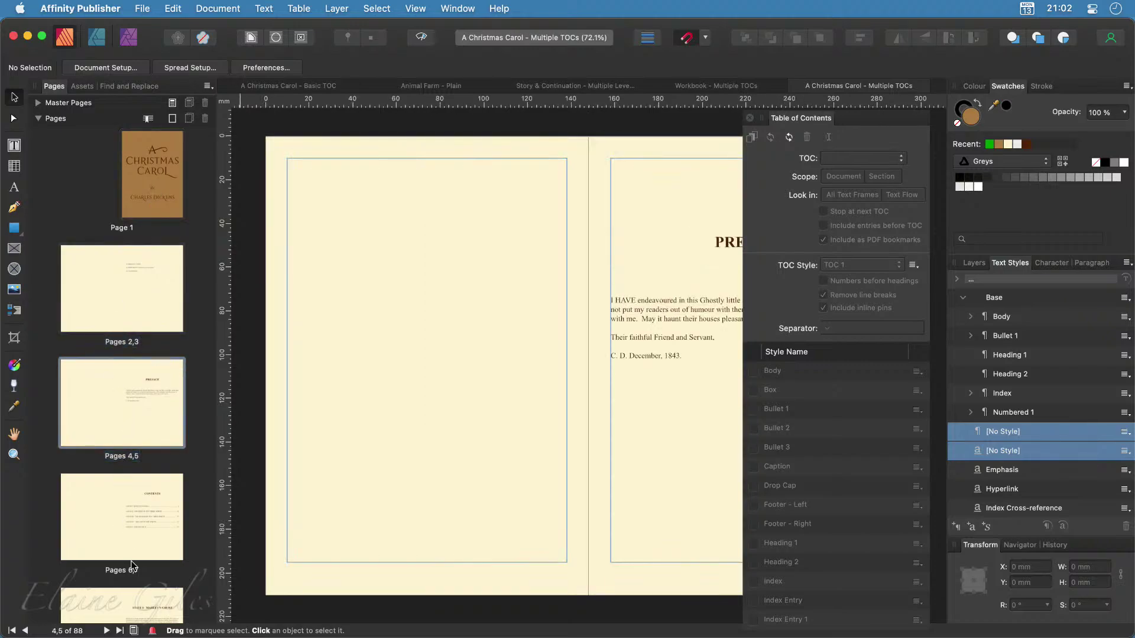
pyautogui.click(122, 520)
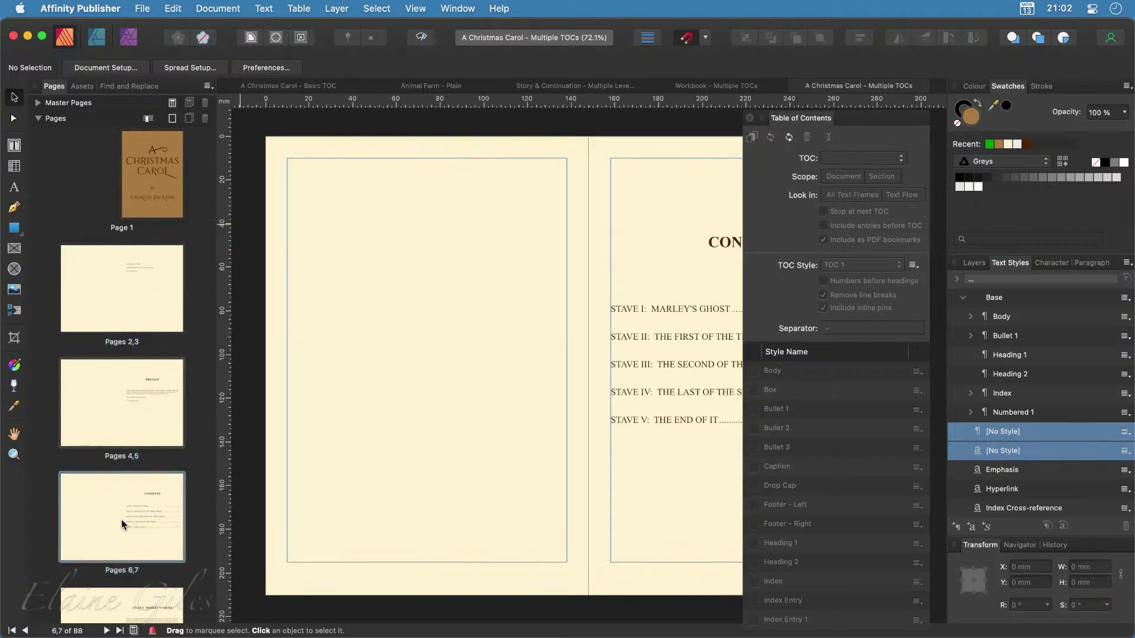
pyautogui.hscroll(5, 514, 475)
pyautogui.hscroll(3, 514, 476)
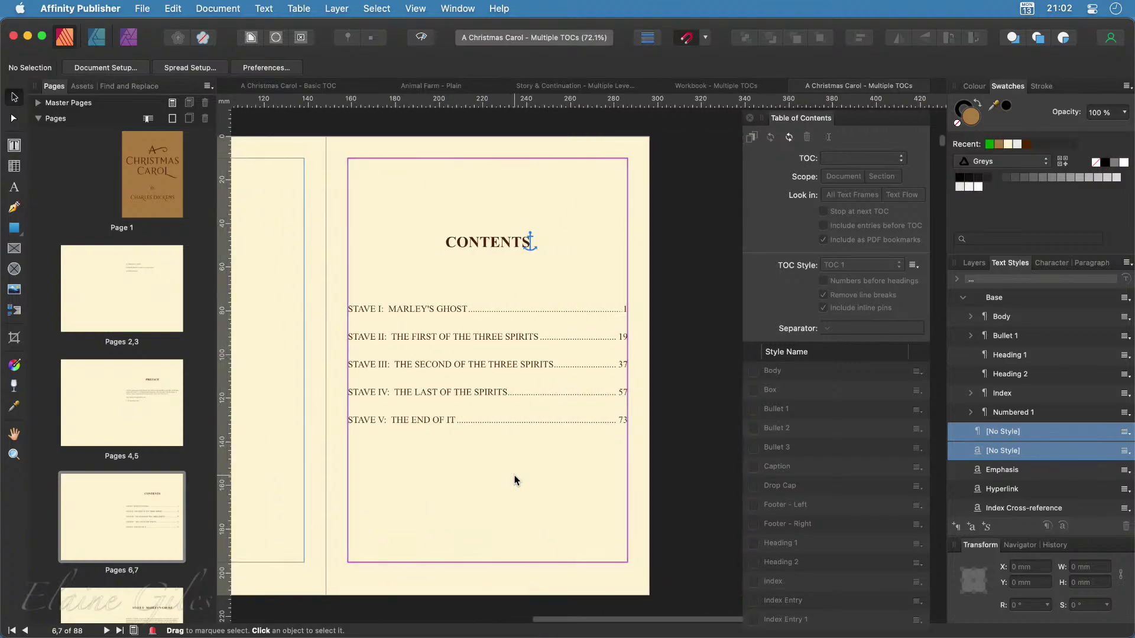
# Check the footer page number on the opening page of Stave I against its entry in the contents
pyautogui.scroll(-5, 101, 521)
pyautogui.scroll(-2, 101, 520)
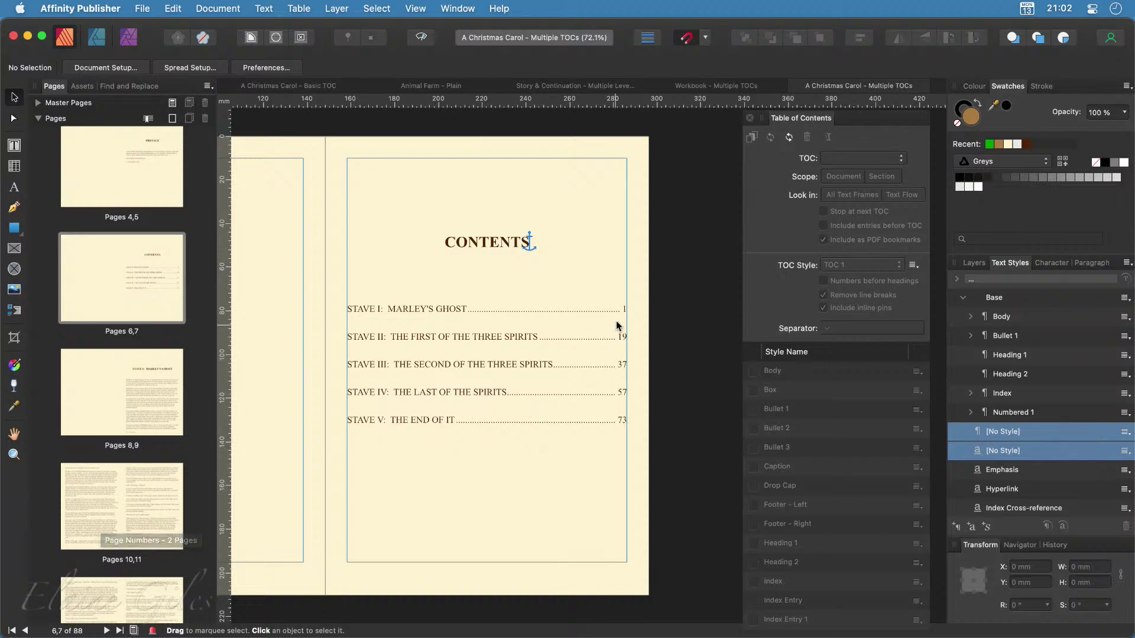
pyautogui.doubleClick(138, 400)
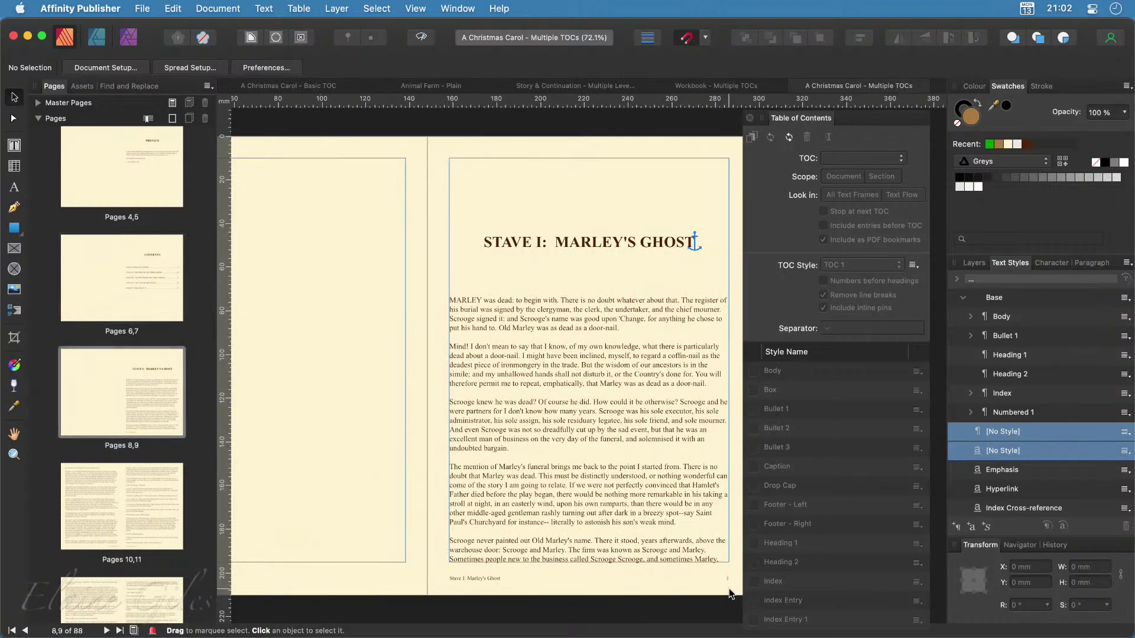
pyautogui.scroll(5, 732, 588)
pyautogui.scroll(5, 732, 585)
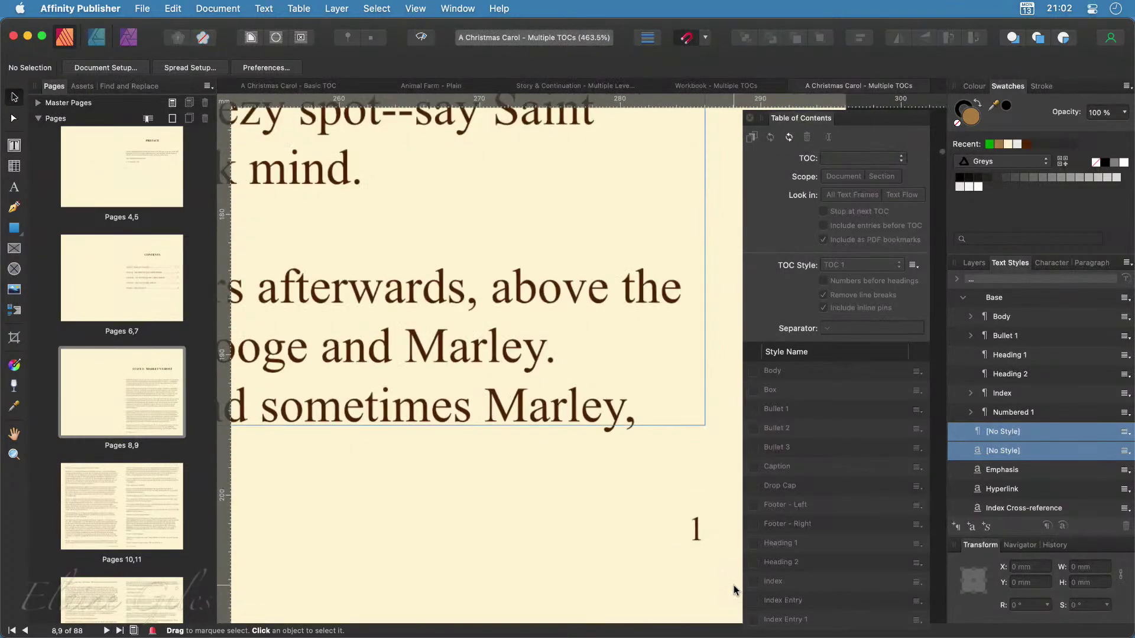
pyautogui.press('super+0')
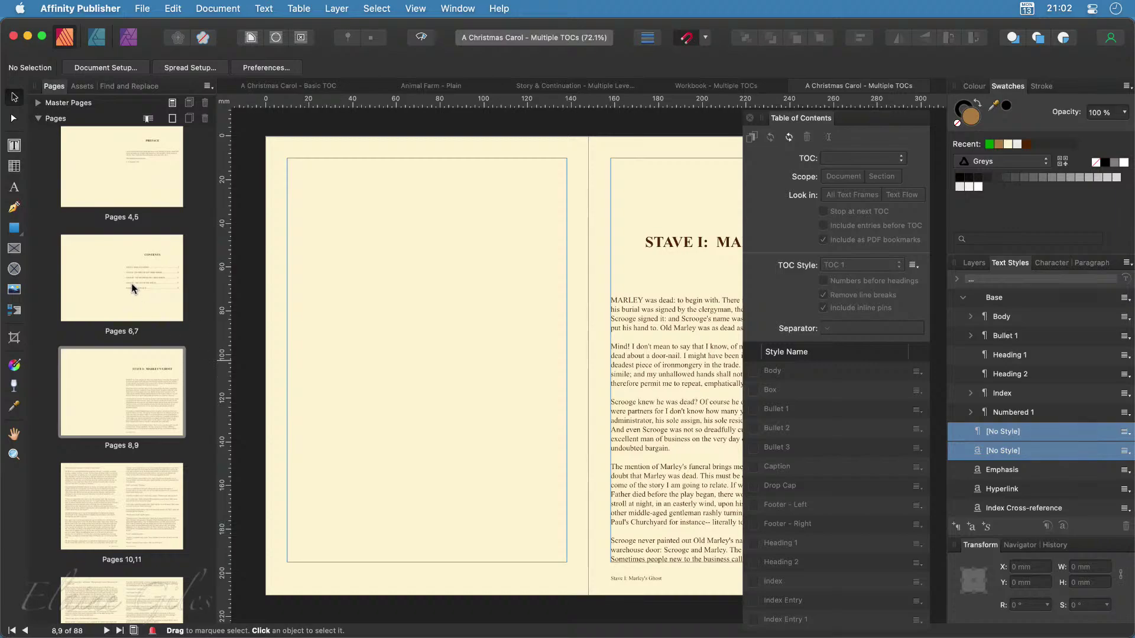
# Browse the book's full-page illustrations, viewing the ones on spreads 18,19 and 36,37
pyautogui.scroll(-10, 122, 519)
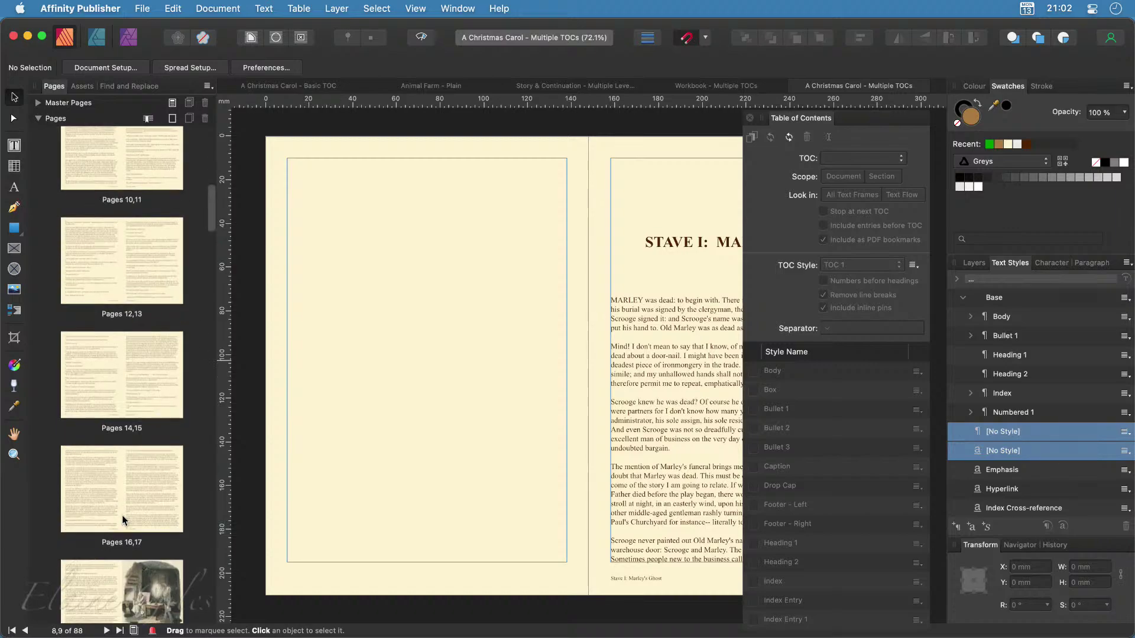
pyautogui.click(137, 375)
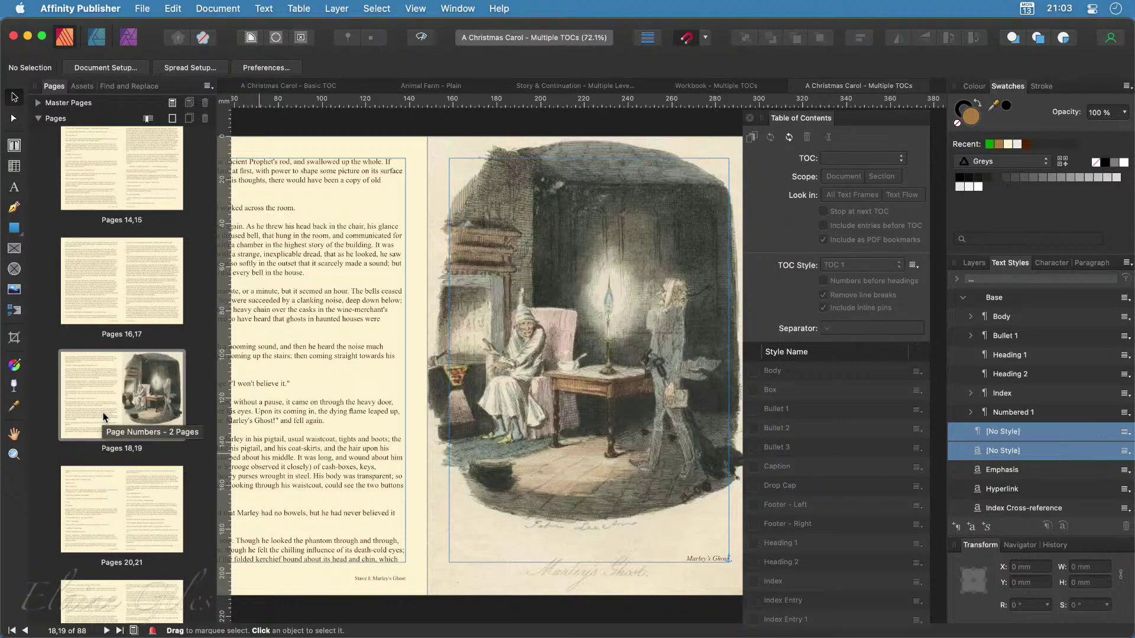
pyautogui.scroll(-10, 106, 426)
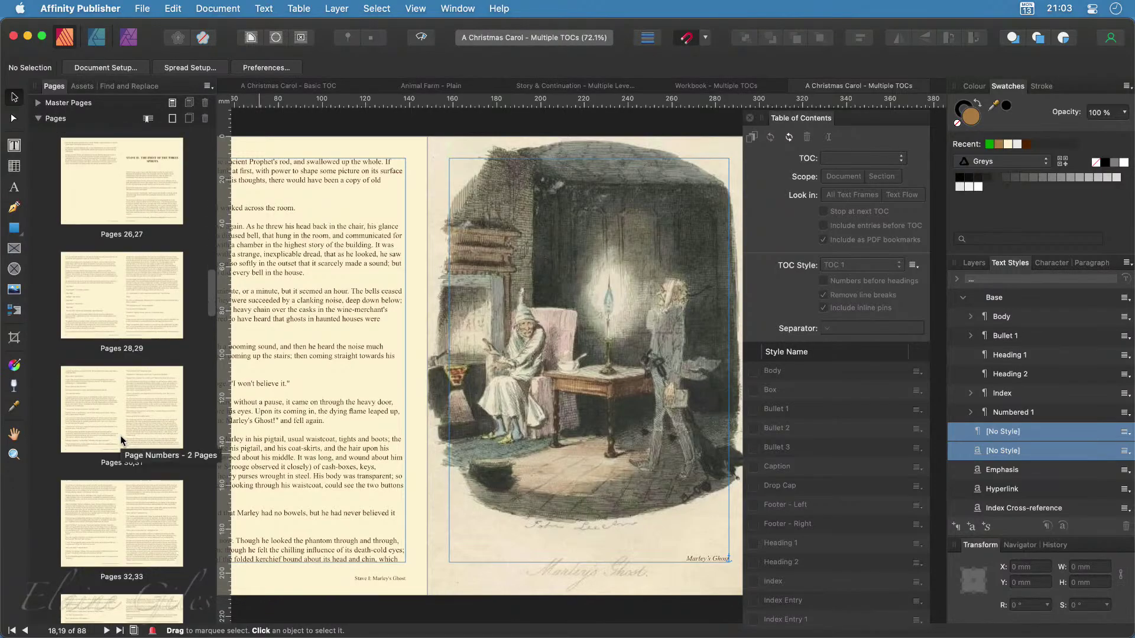
pyautogui.scroll(-3, 121, 440)
pyautogui.click(90, 523)
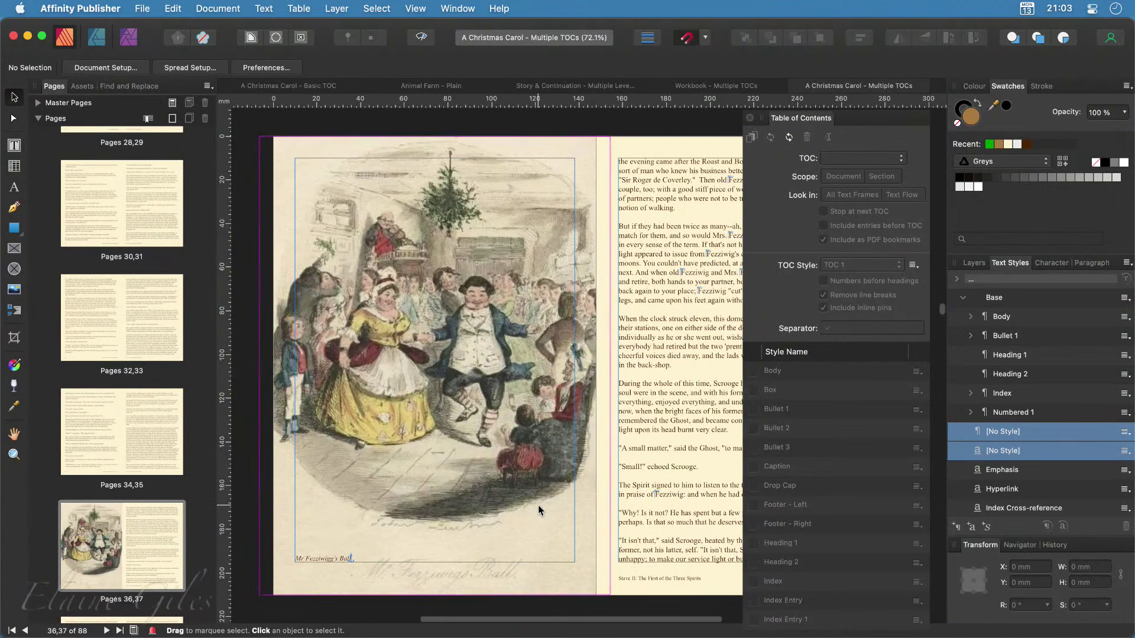
pyautogui.scroll(3, 155, 371)
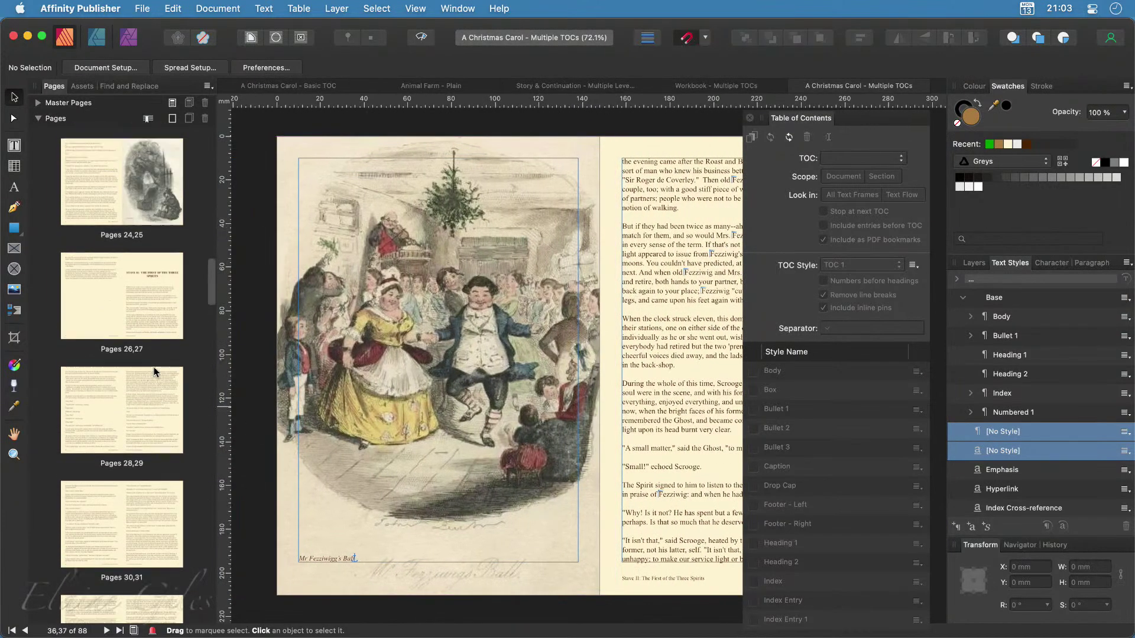
pyautogui.scroll(5, 155, 371)
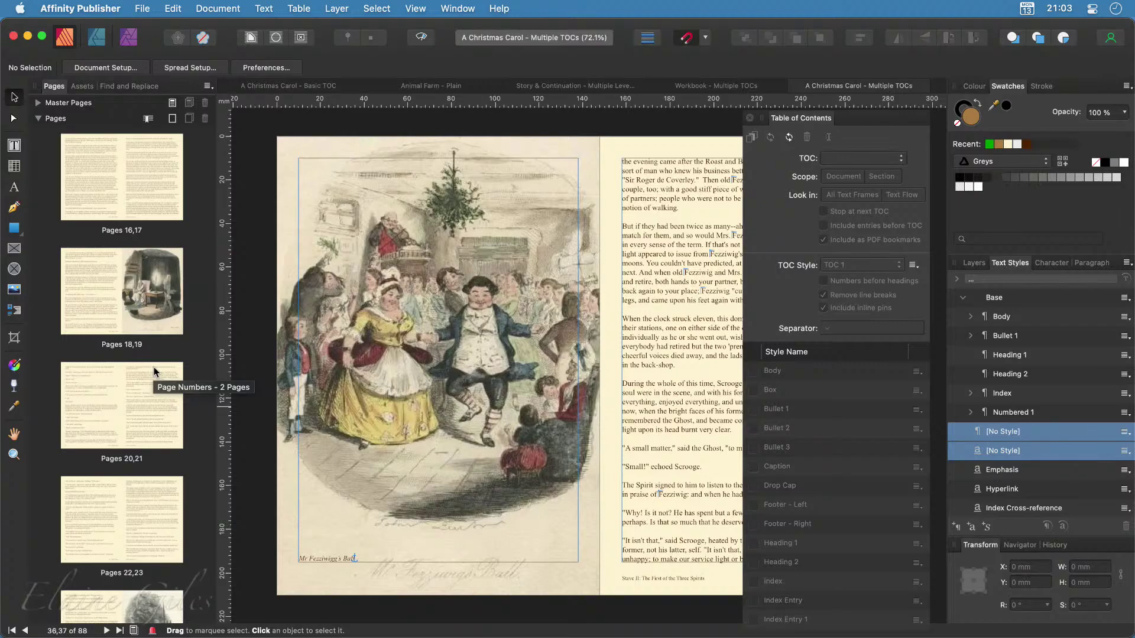
# Examine the "Marley's Ghost" illustration caption on spread 18,19 and select it to check its text style
pyautogui.click(177, 285)
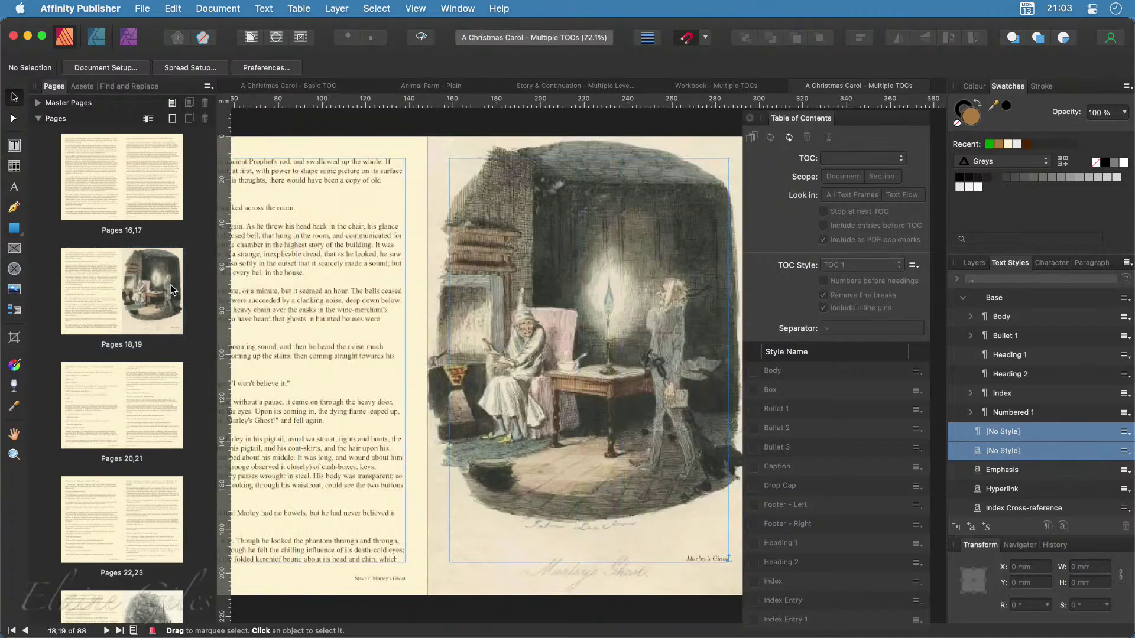
pyautogui.scroll(6, 724, 571)
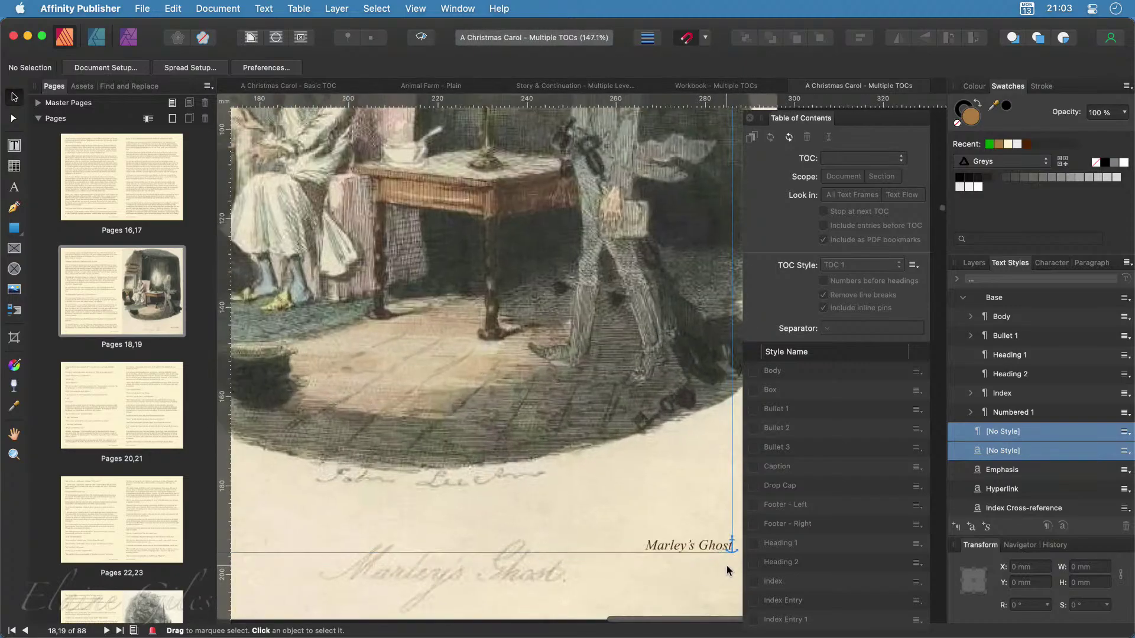
pyautogui.scroll(3, 728, 559)
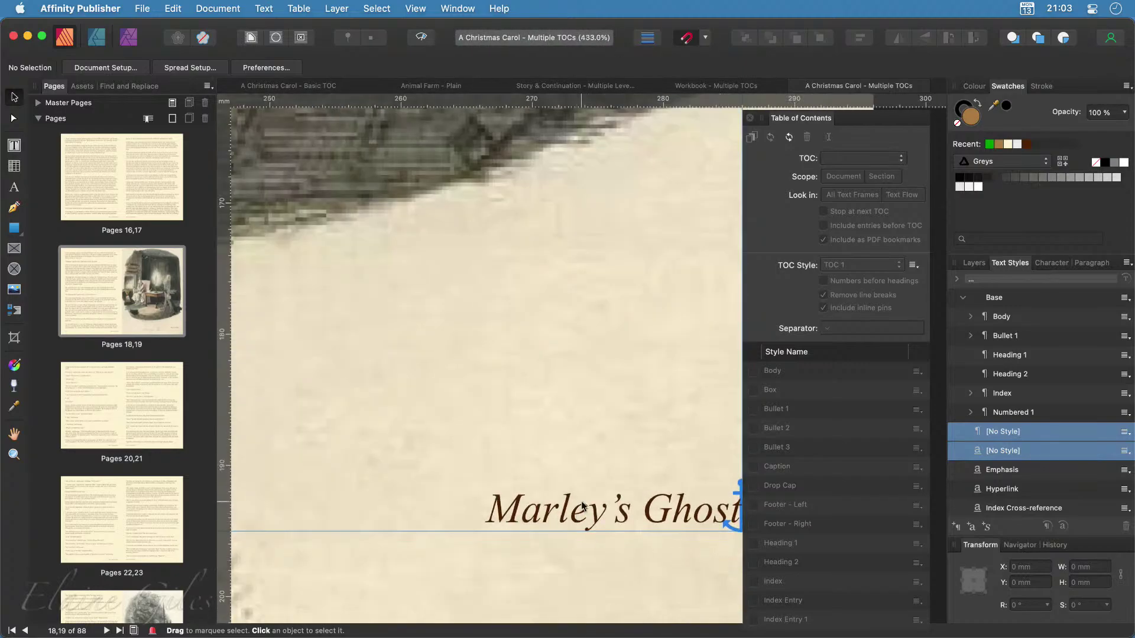
pyautogui.scroll(-7, 528, 540)
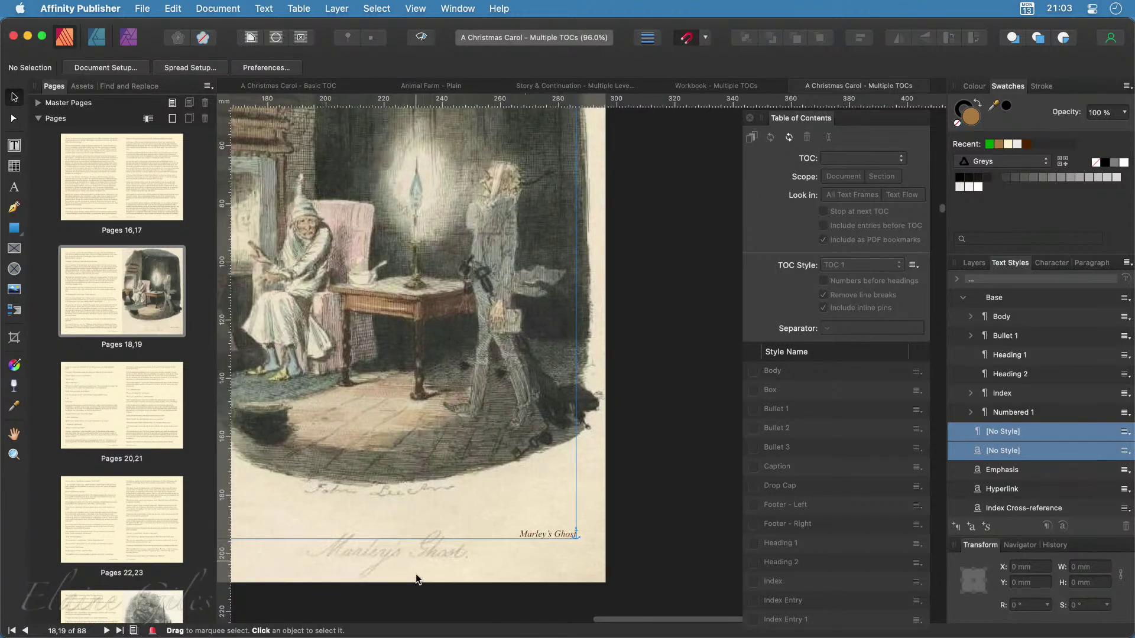
pyautogui.scroll(-3, 316, 565)
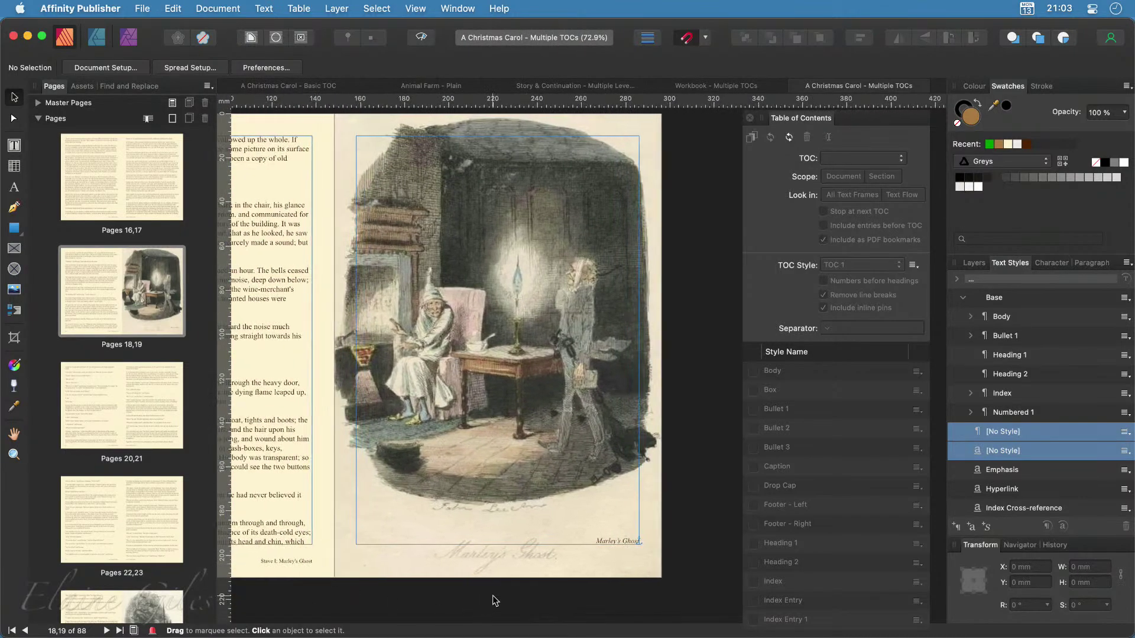
pyautogui.scroll(2, 516, 583)
pyautogui.scroll(1, 515, 582)
pyautogui.scroll(1, 516, 582)
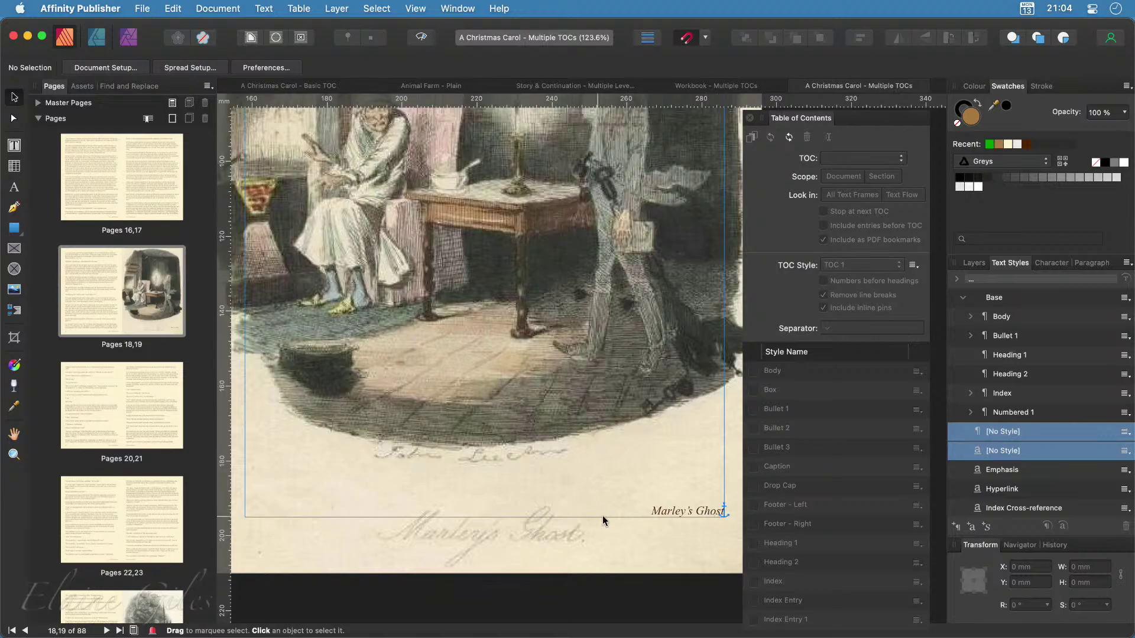
pyautogui.click(664, 513)
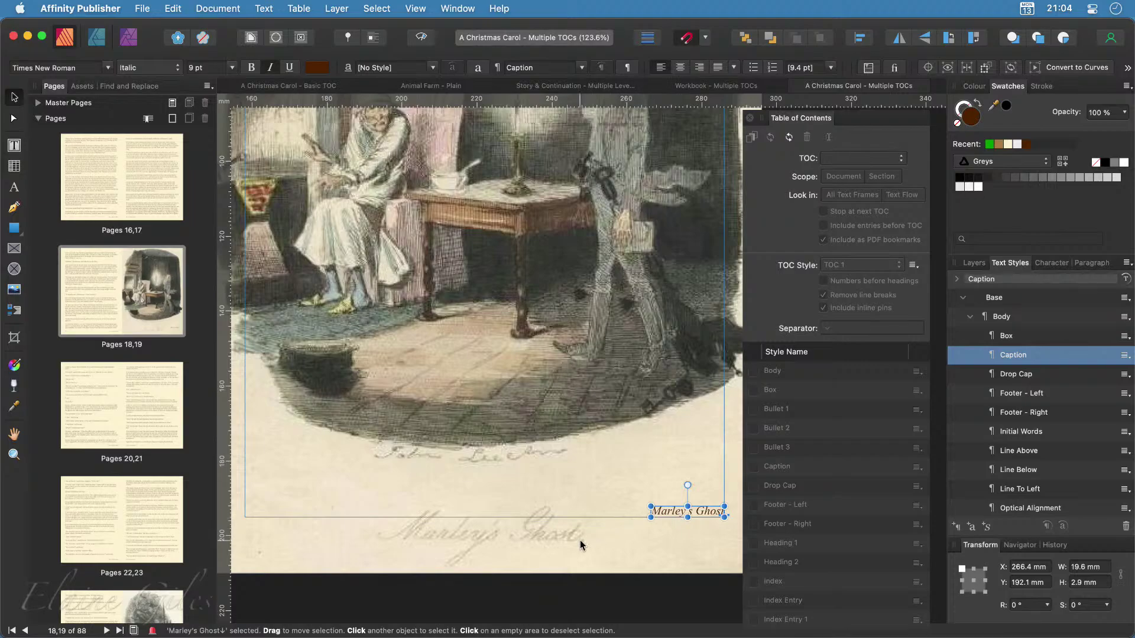
pyautogui.scroll(-2, 580, 543)
pyautogui.scroll(-1, 579, 540)
pyautogui.scroll(-2, 580, 540)
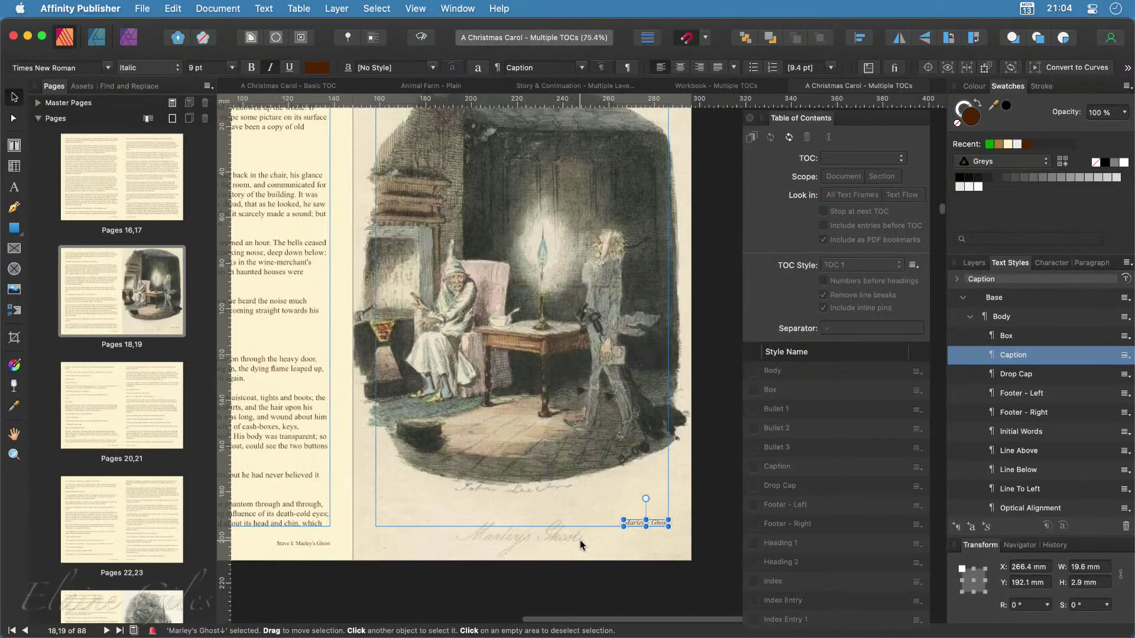
pyautogui.scroll(-1, 580, 541)
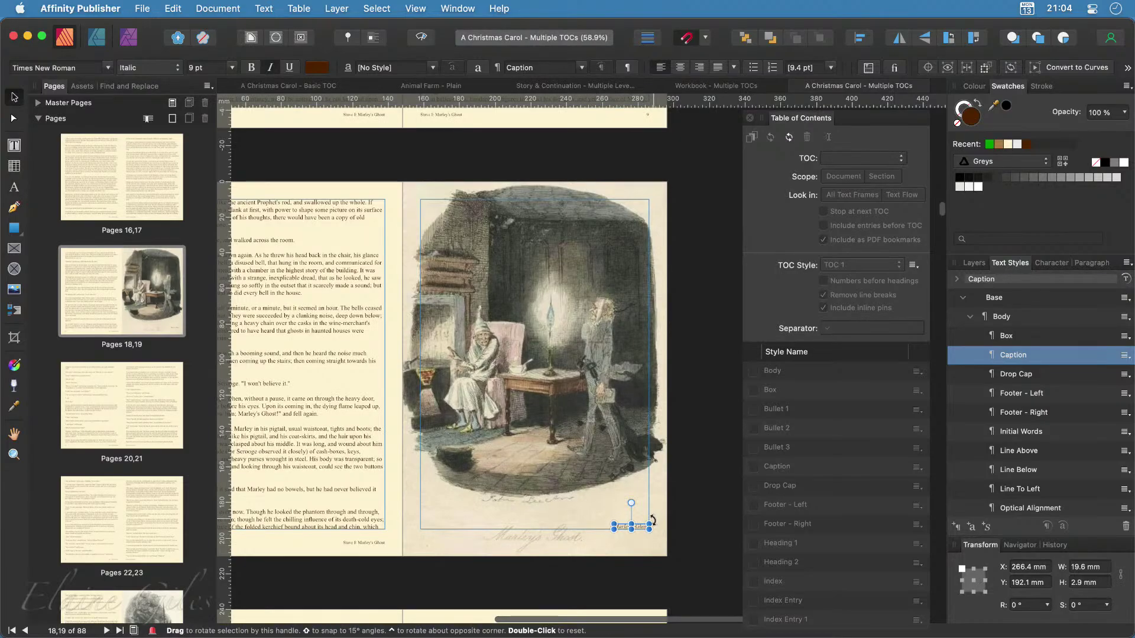
# Insert two pages after page 7, behind the contents, using the Page Numbers master, and open the new spread
pyautogui.scroll(10, 138, 242)
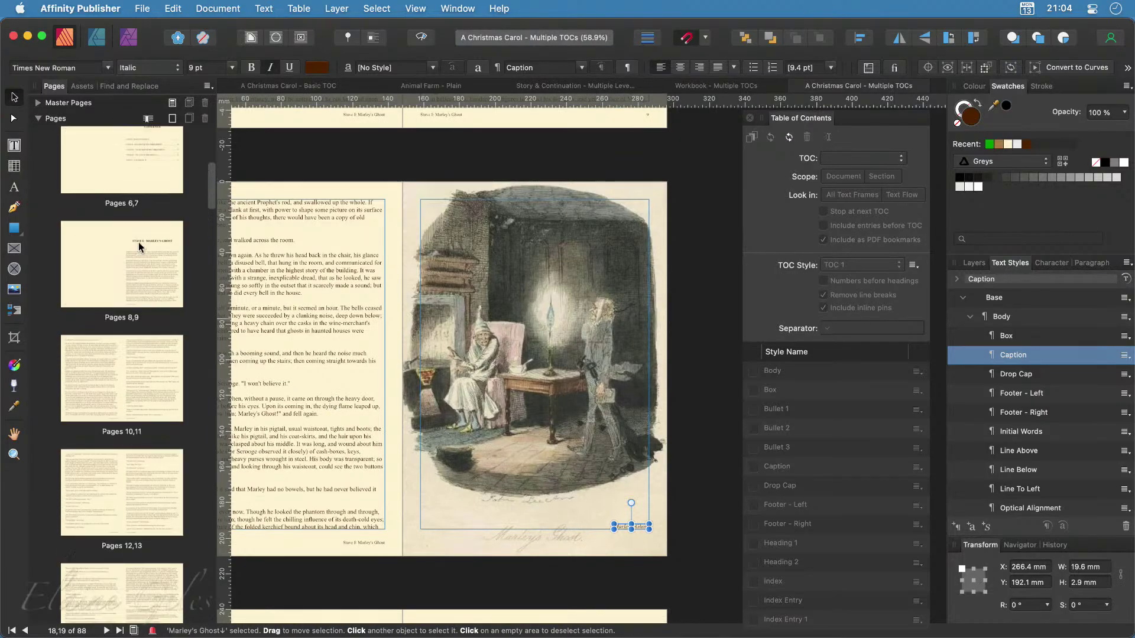
pyautogui.scroll(2, 138, 247)
pyautogui.click(140, 251)
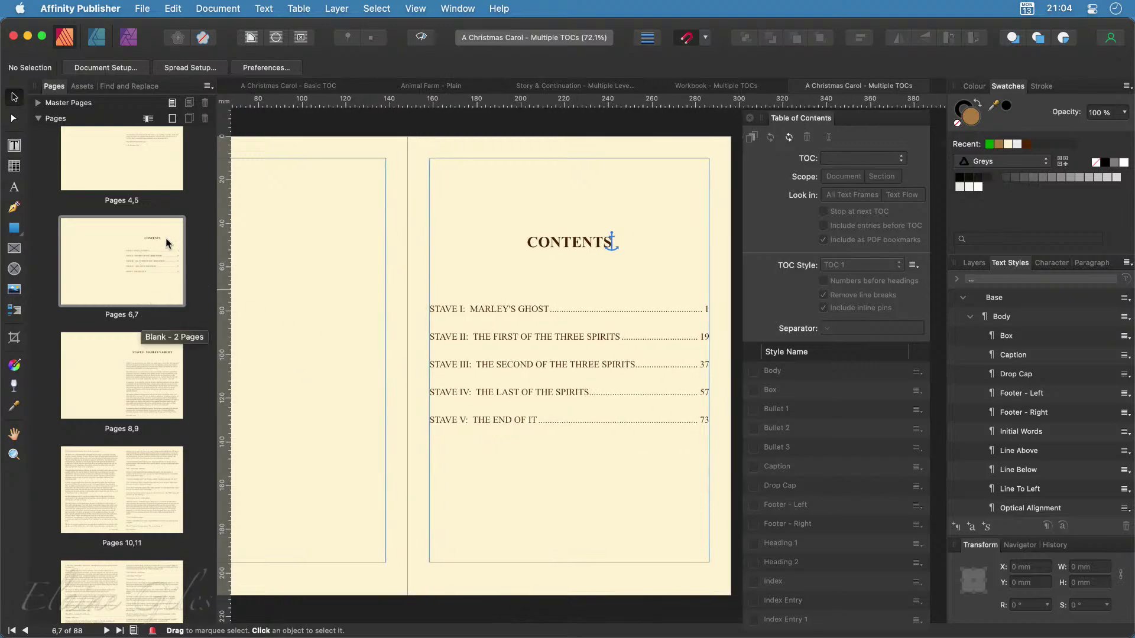
pyautogui.click(172, 118)
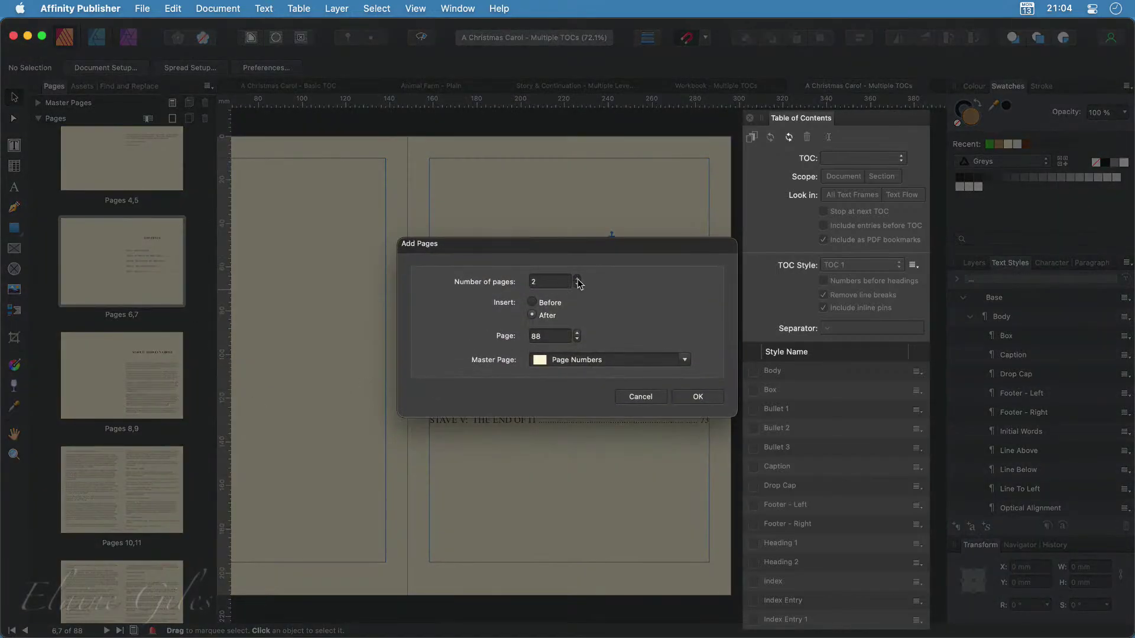
pyautogui.doubleClick(539, 336)
pyautogui.write('7')
pyautogui.click(697, 397)
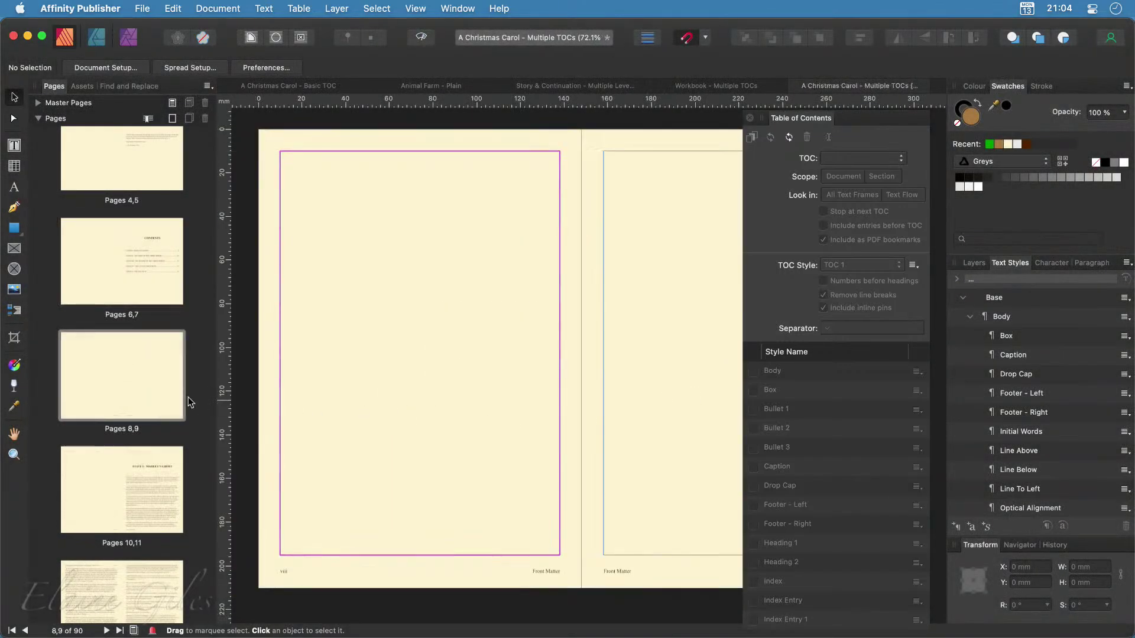
pyautogui.doubleClick(122, 378)
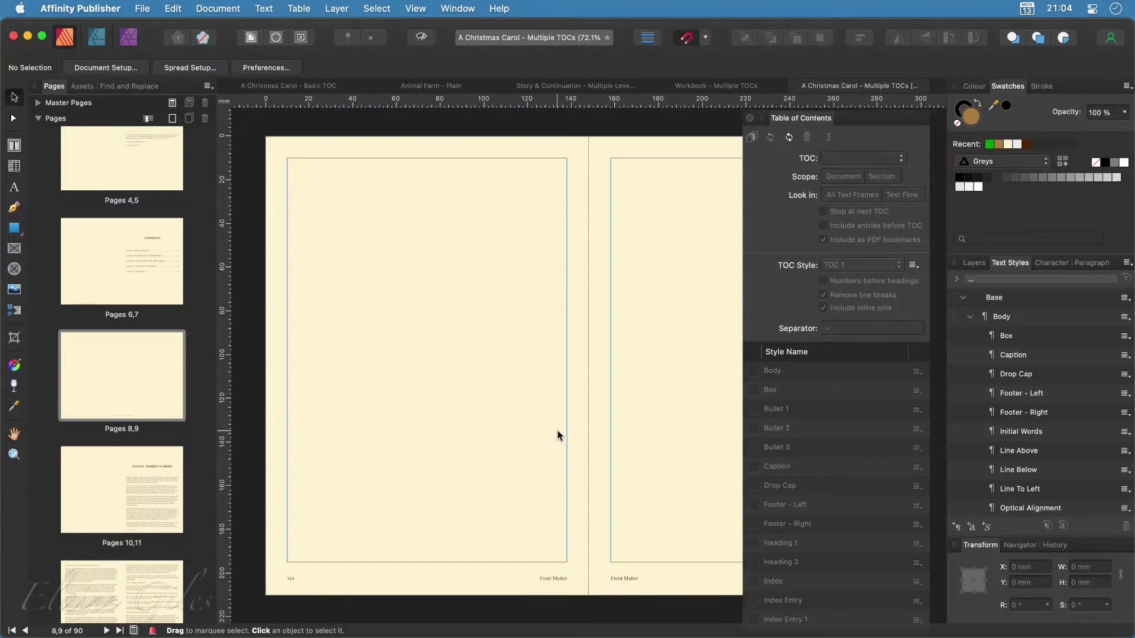
# Enter the title "Table of Illustrations" in the text frames of the new spread 8,9
pyautogui.hscroll(10, 557, 436)
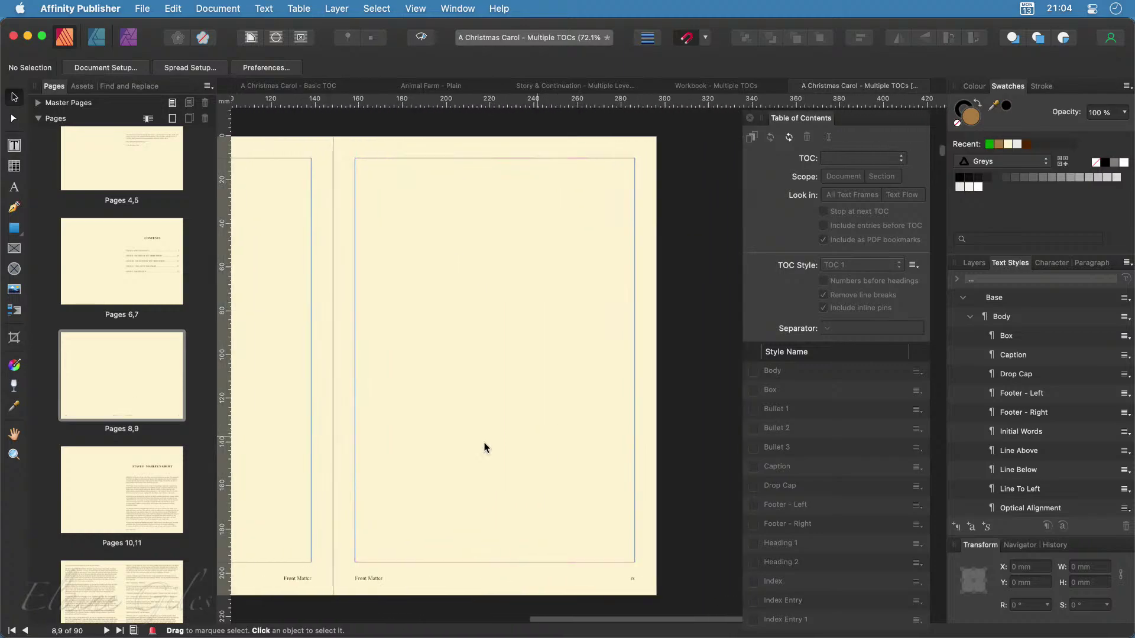
pyautogui.doubleClick(393, 317)
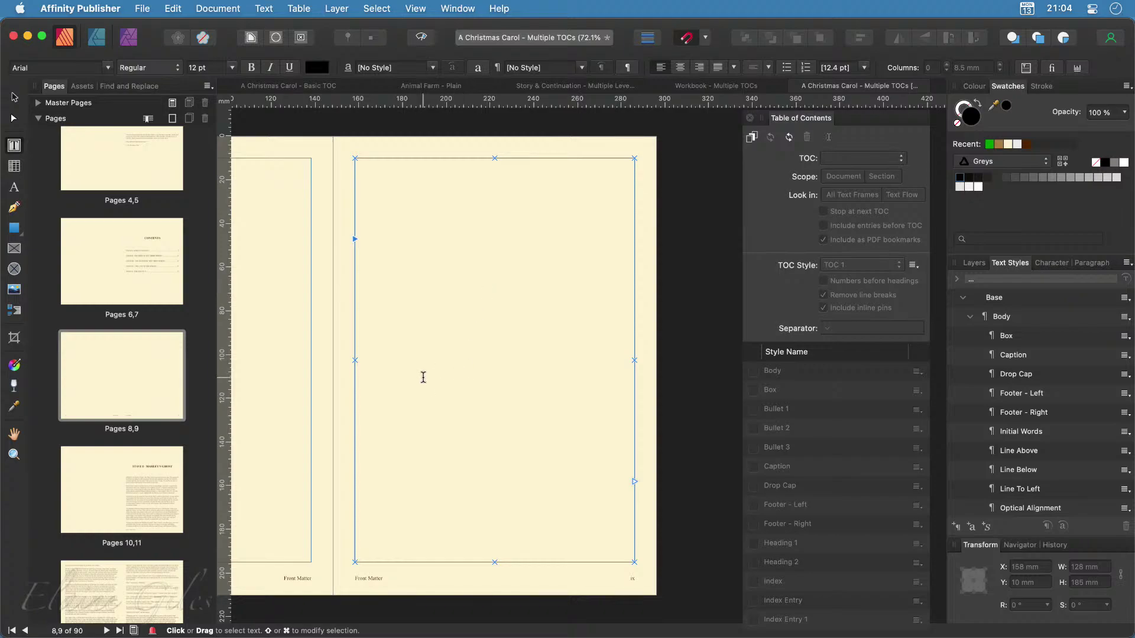
pyautogui.write('Table of ')
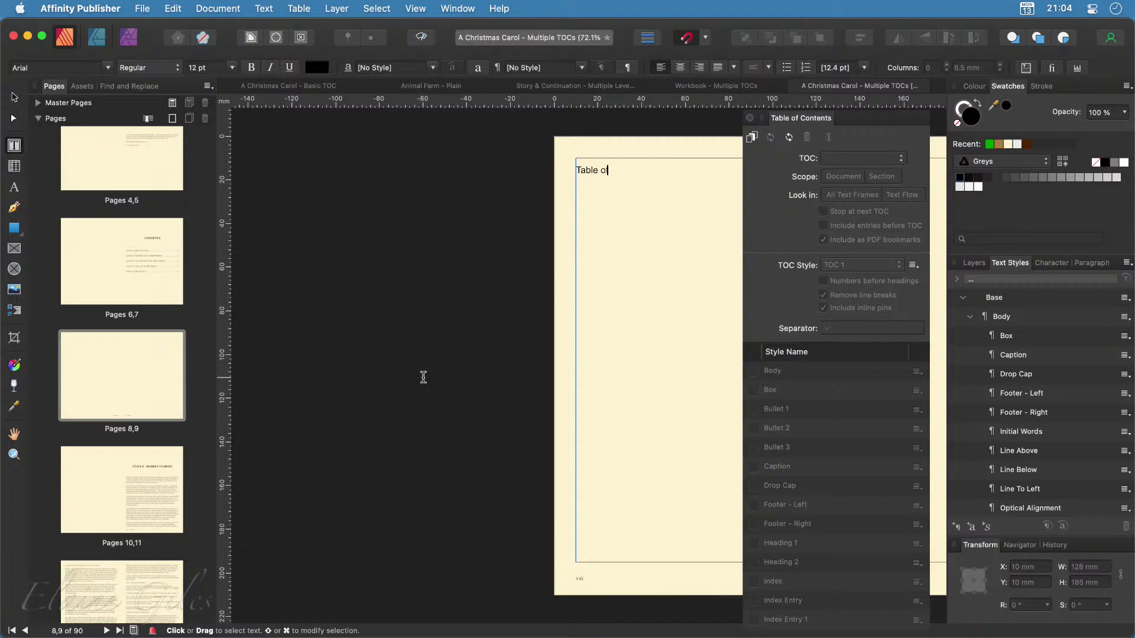
pyautogui.write('Illustrations')
# Apply the Heading 1 paragraph style to the "Table of Illustrations" title
pyautogui.hscroll(10, 418, 376)
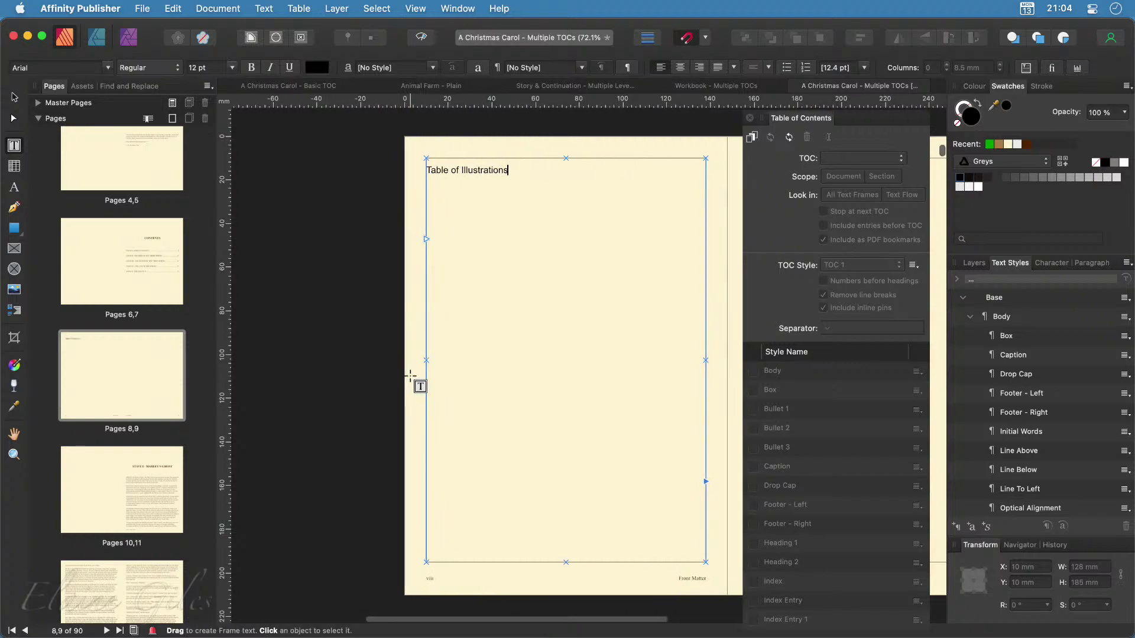
pyautogui.hscroll(3, 411, 375)
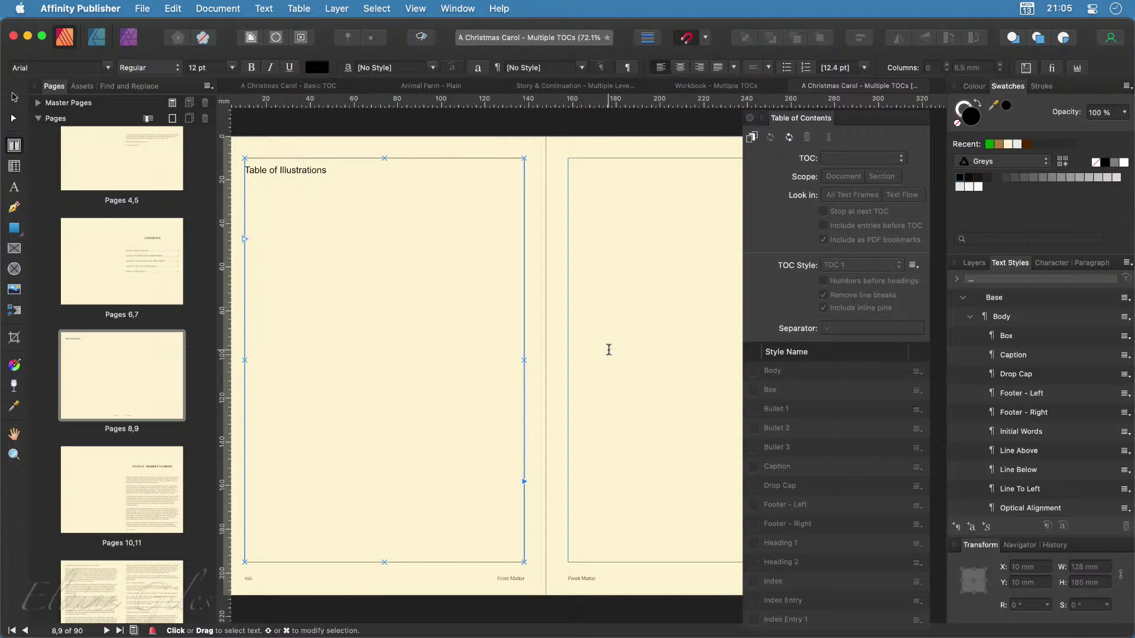
pyautogui.scroll(-3, 1059, 477)
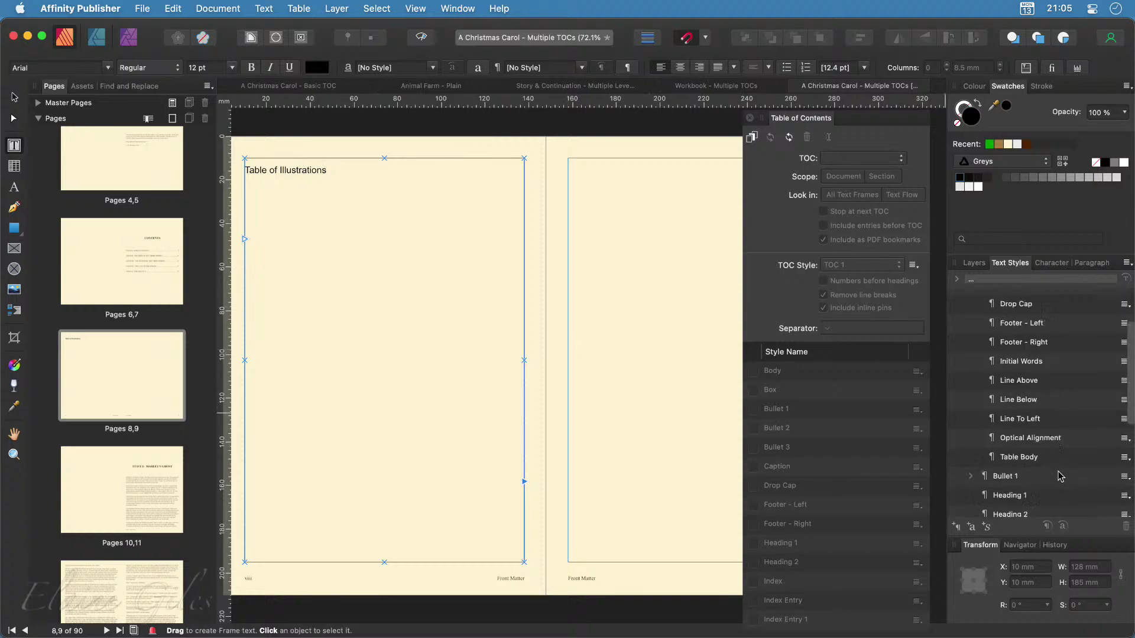
pyautogui.scroll(-3, 1060, 476)
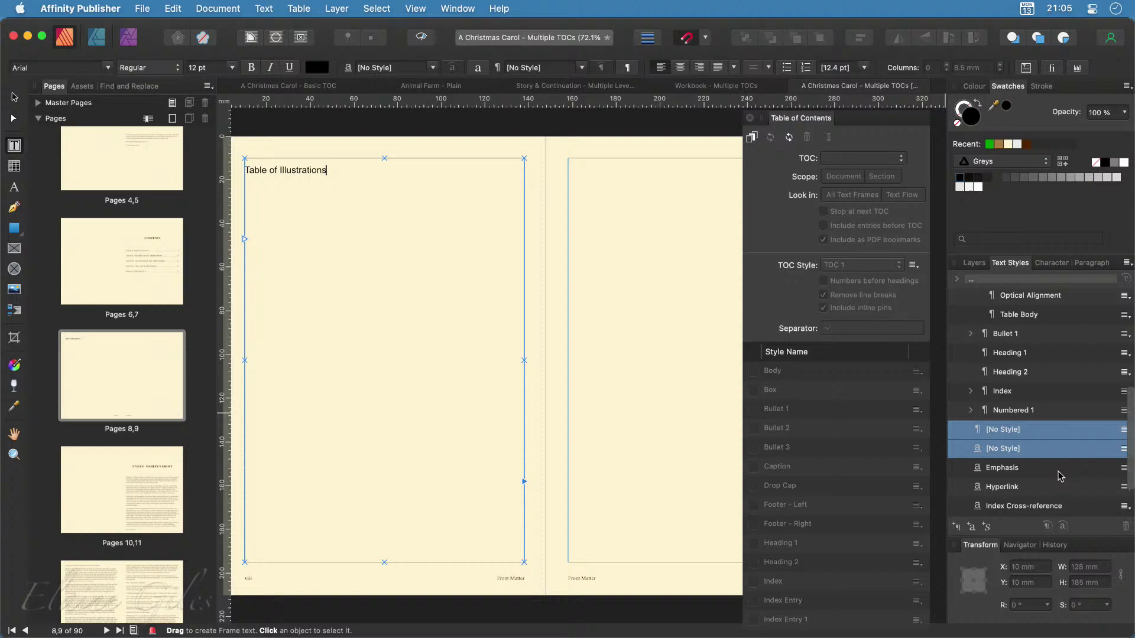
pyautogui.click(1041, 358)
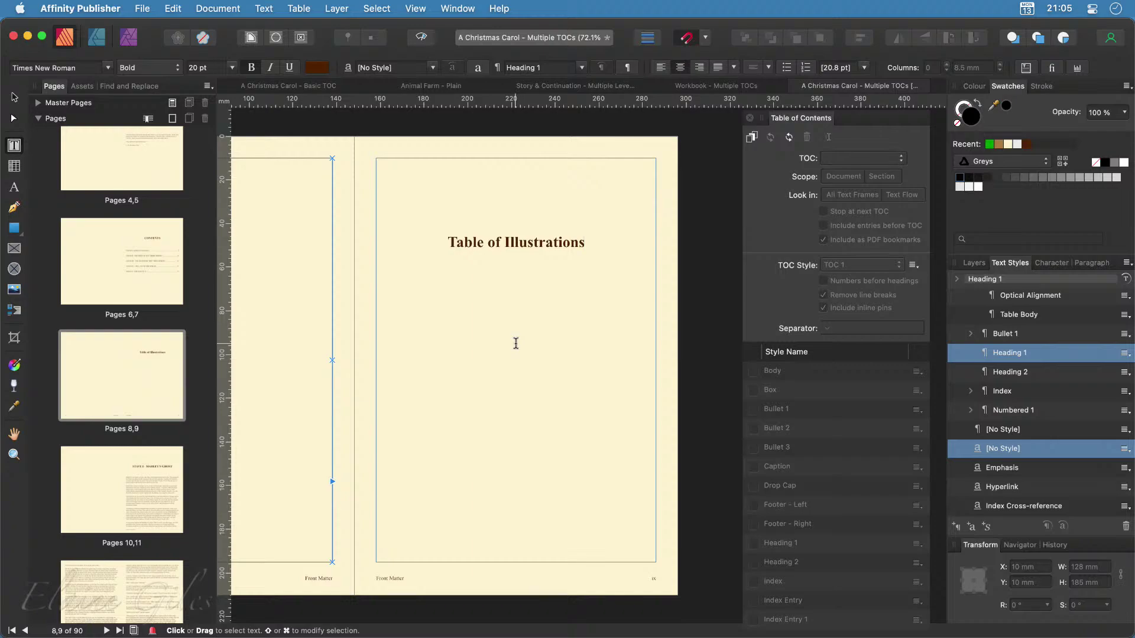
# Insert a second table of contents on a new line below the "Table of Illustrations" heading
pyautogui.press('Return')
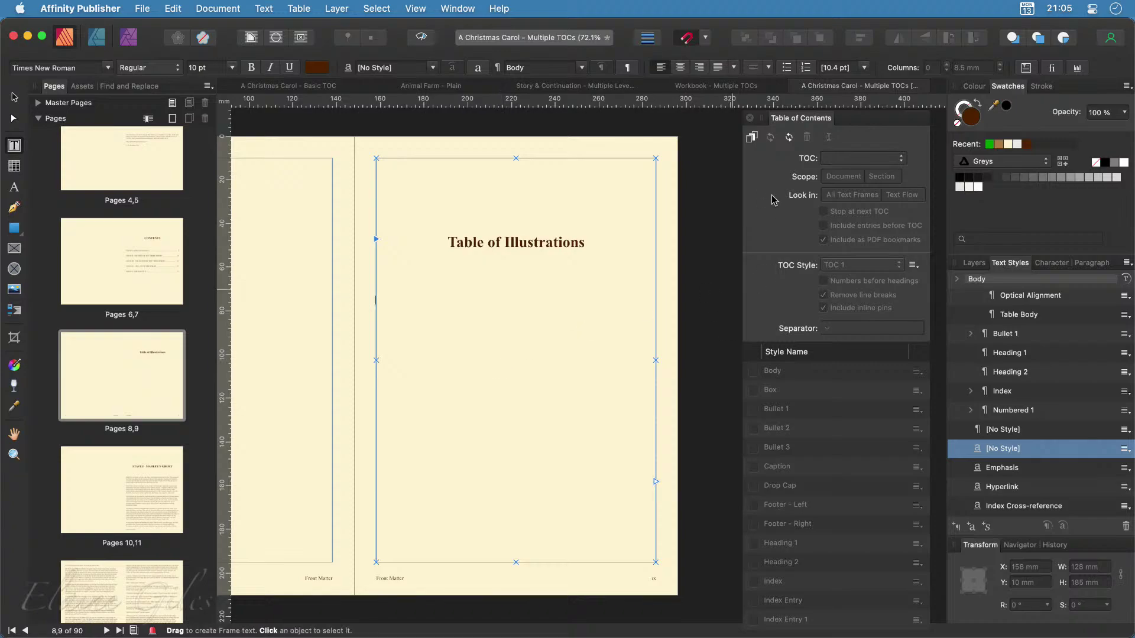
pyautogui.click(751, 138)
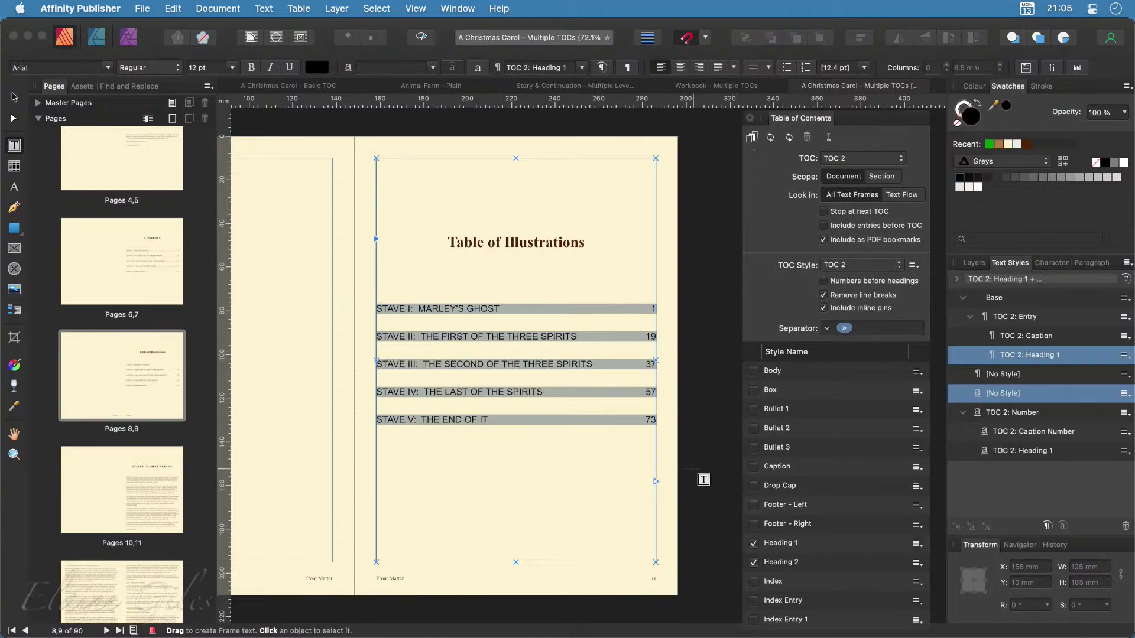
pyautogui.click(695, 470)
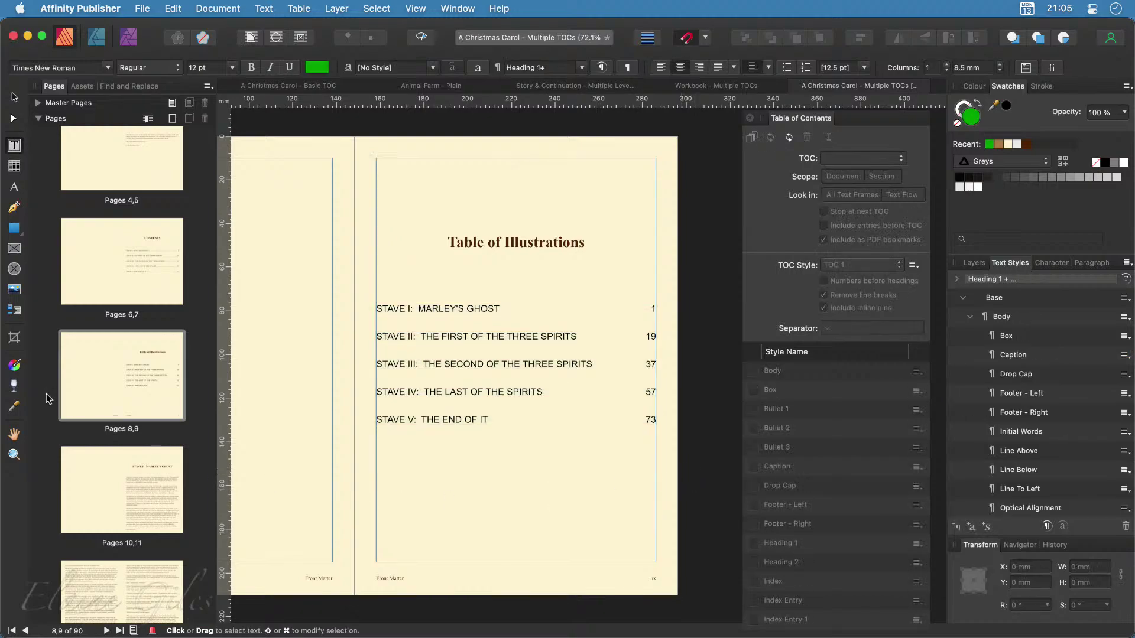
# Compare the new table on spread 8,9 with the original Contents on spread 6,7
pyautogui.click(122, 377)
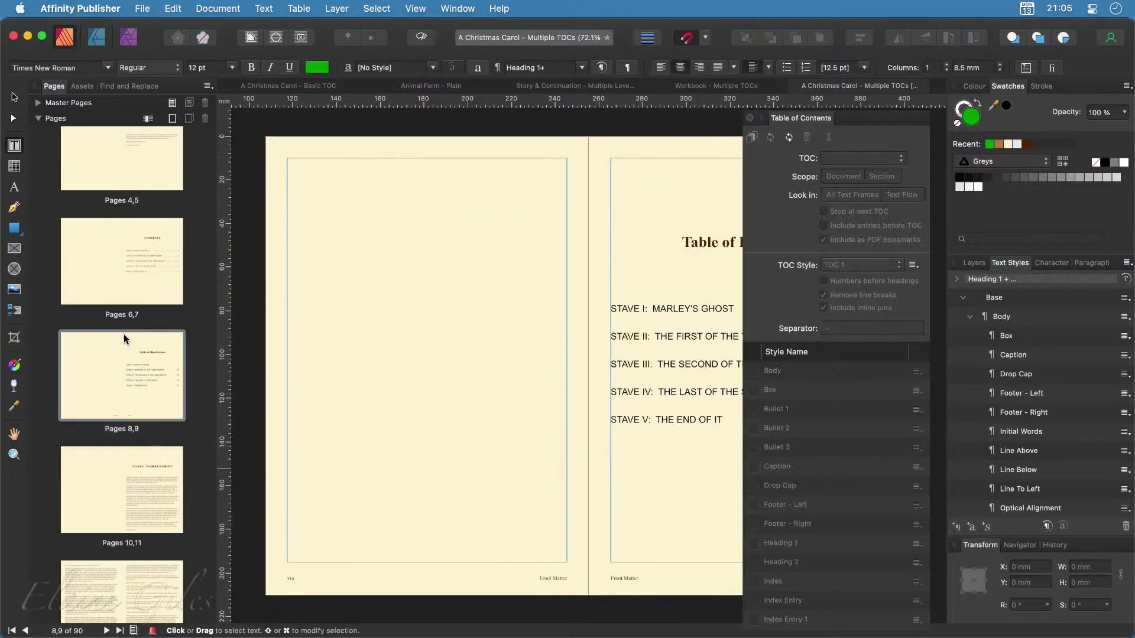
pyautogui.click(122, 281)
pyautogui.hscroll(8, 665, 506)
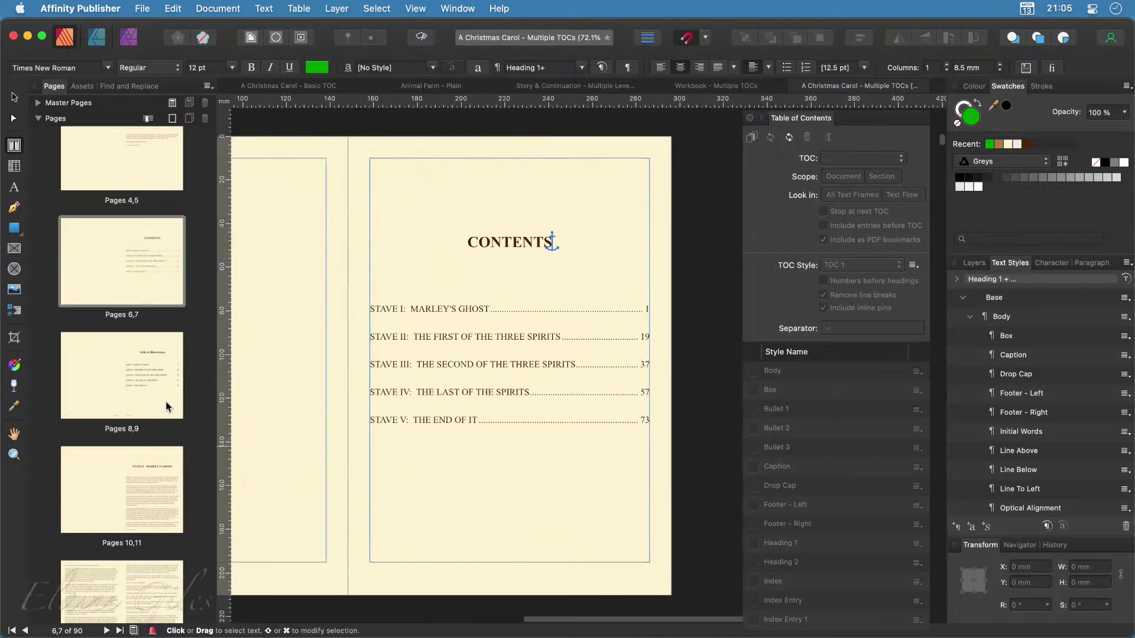
pyautogui.click(157, 385)
pyautogui.hscroll(5, 527, 468)
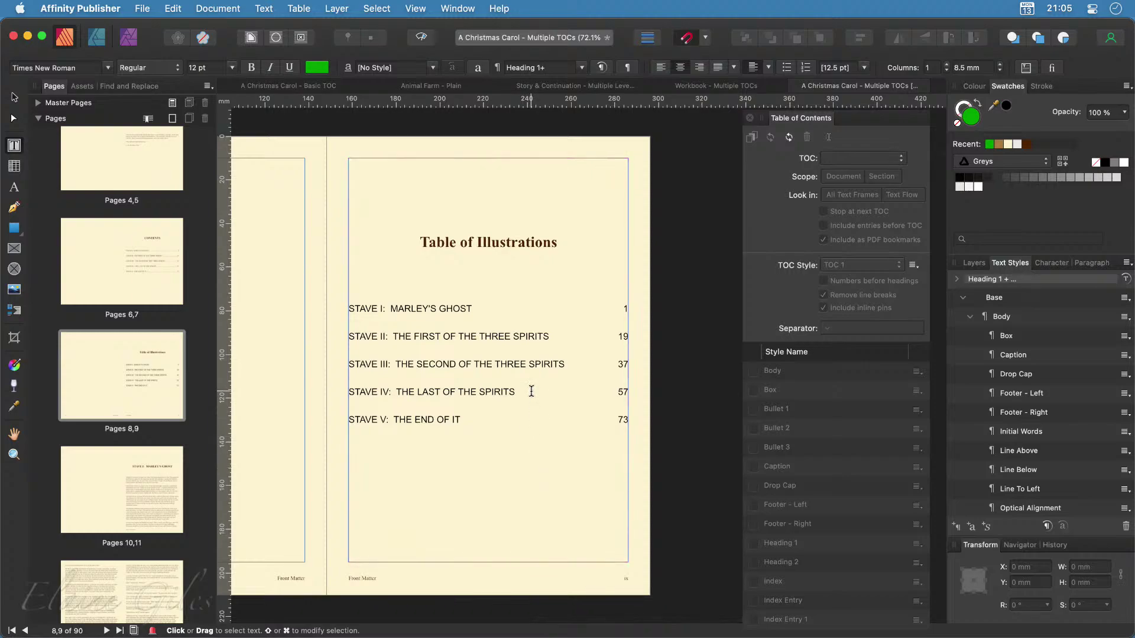
# Exclude the Heading 1 and Heading 2 styles from TOC 2 below the "Table of Illustrations" heading
pyautogui.click(532, 392)
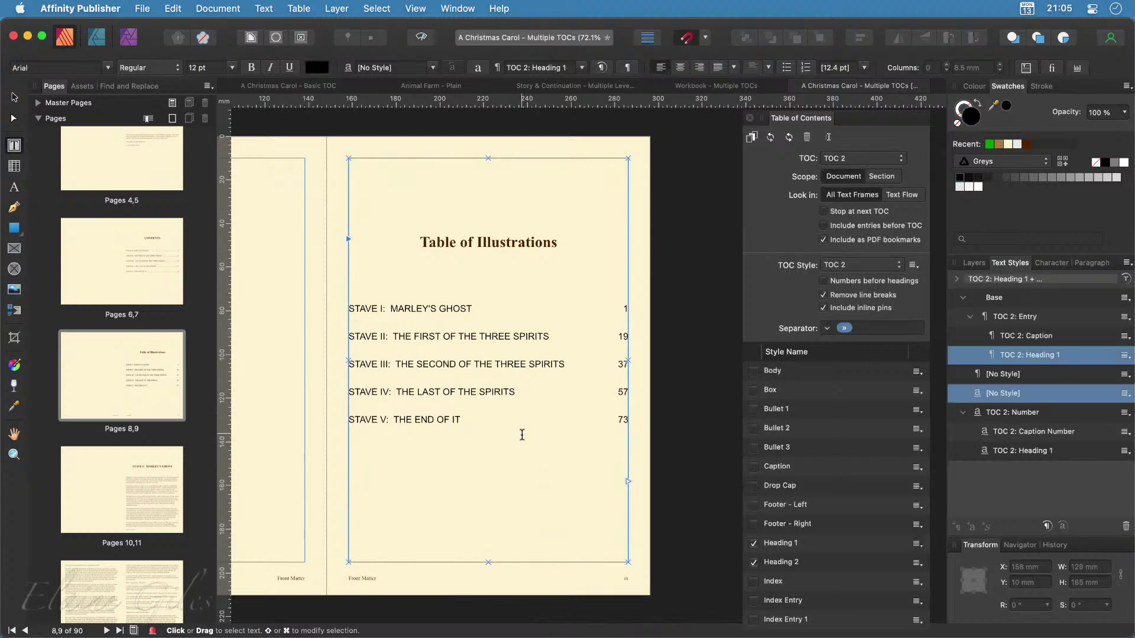
pyautogui.click(754, 562)
pyautogui.click(754, 543)
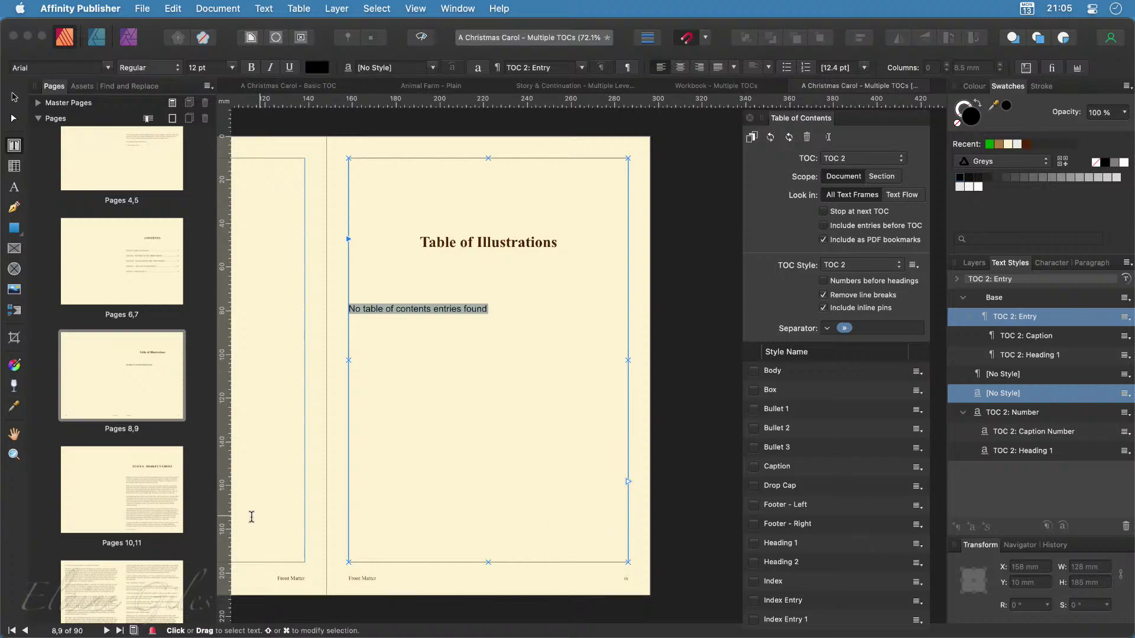
# Check which paragraph style the "Marley's Ghost" illustration caption on spread 20,21 uses
pyautogui.scroll(-5, 126, 546)
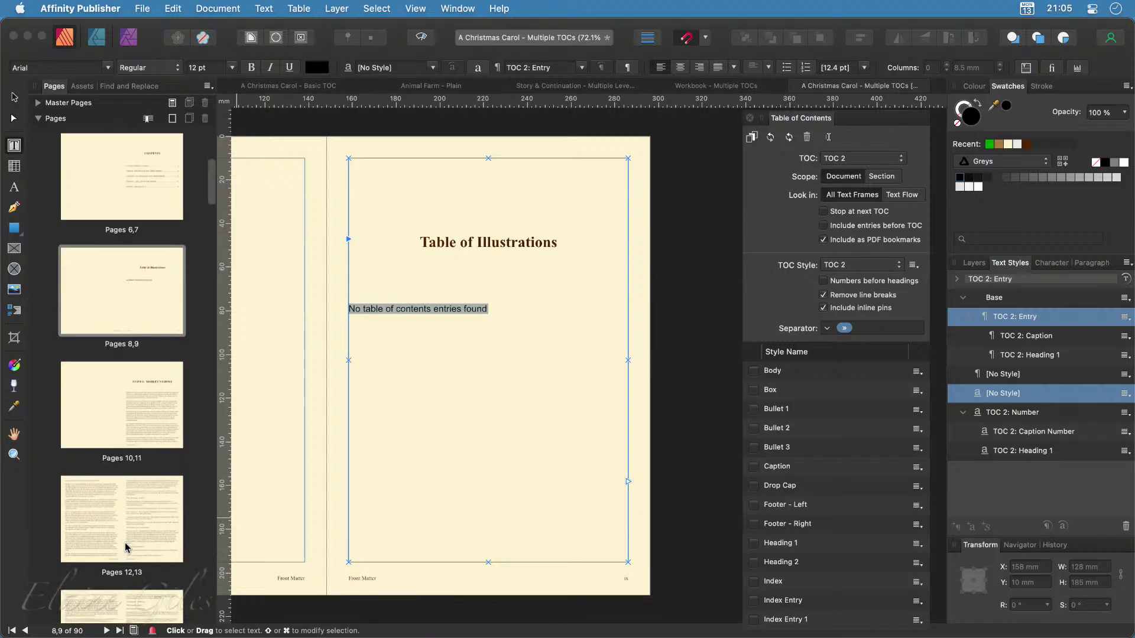
pyautogui.scroll(-6, 126, 547)
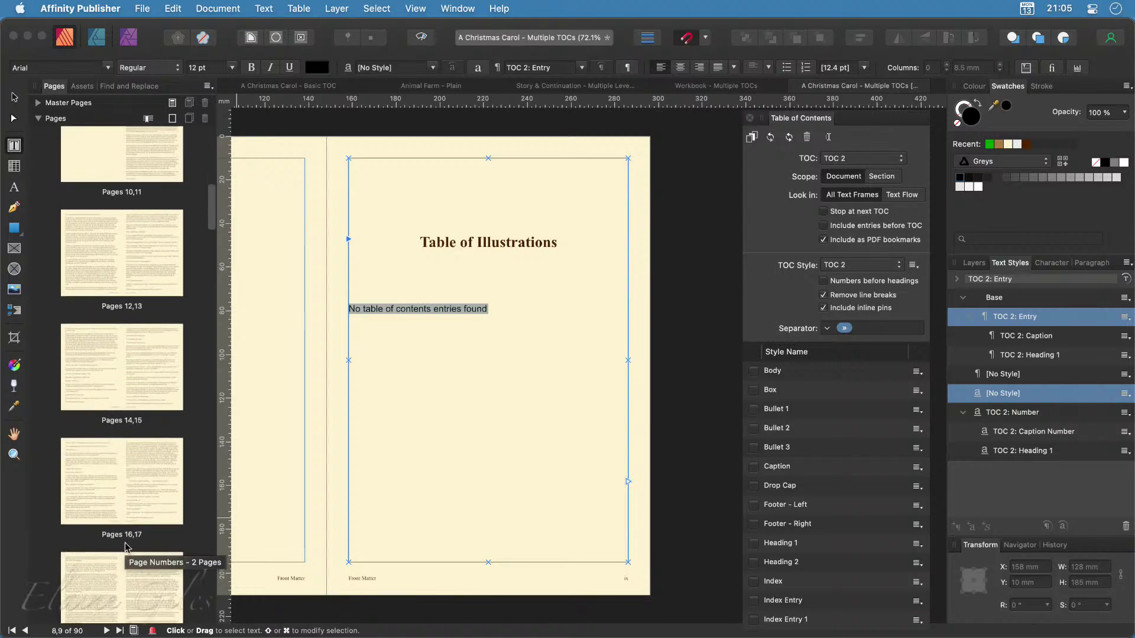
pyautogui.click(142, 448)
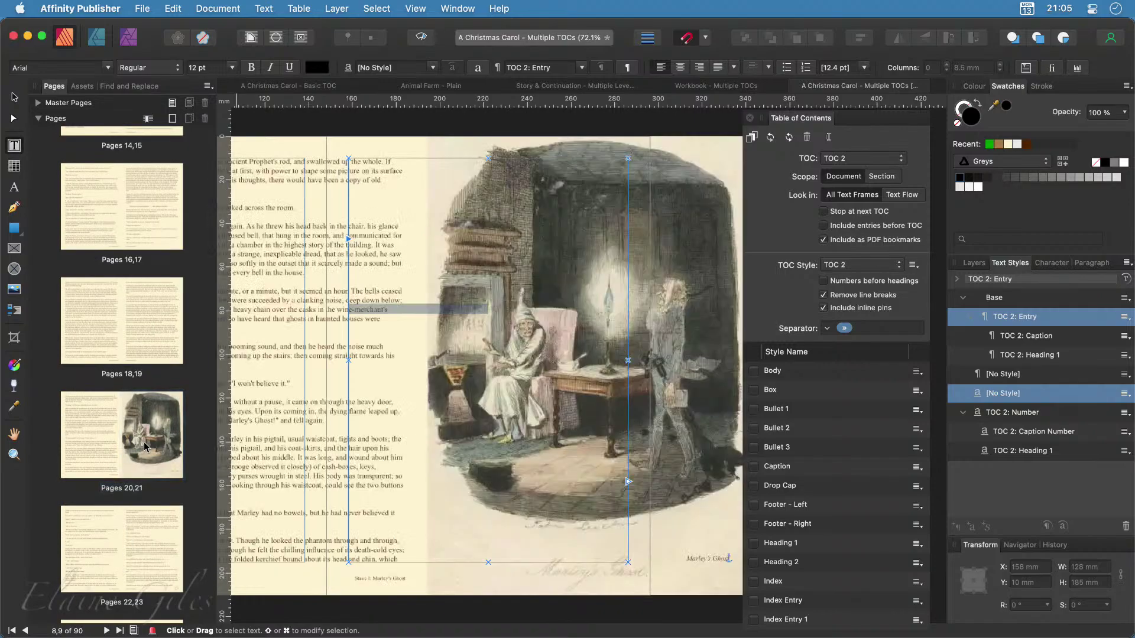
pyautogui.hscroll(3, 679, 509)
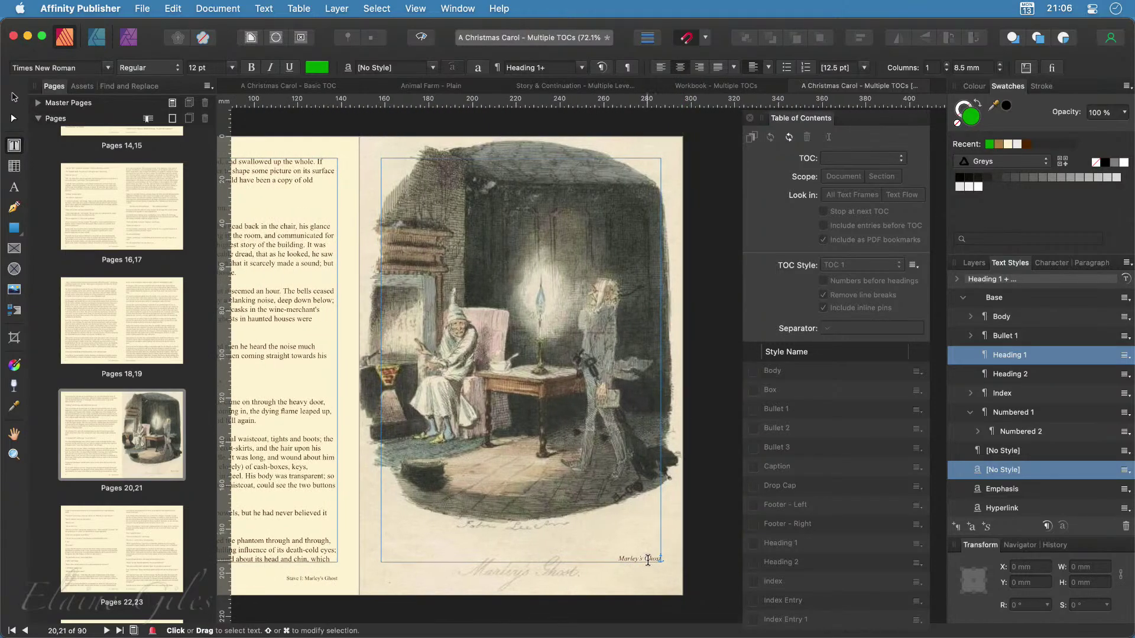
pyautogui.click(648, 558)
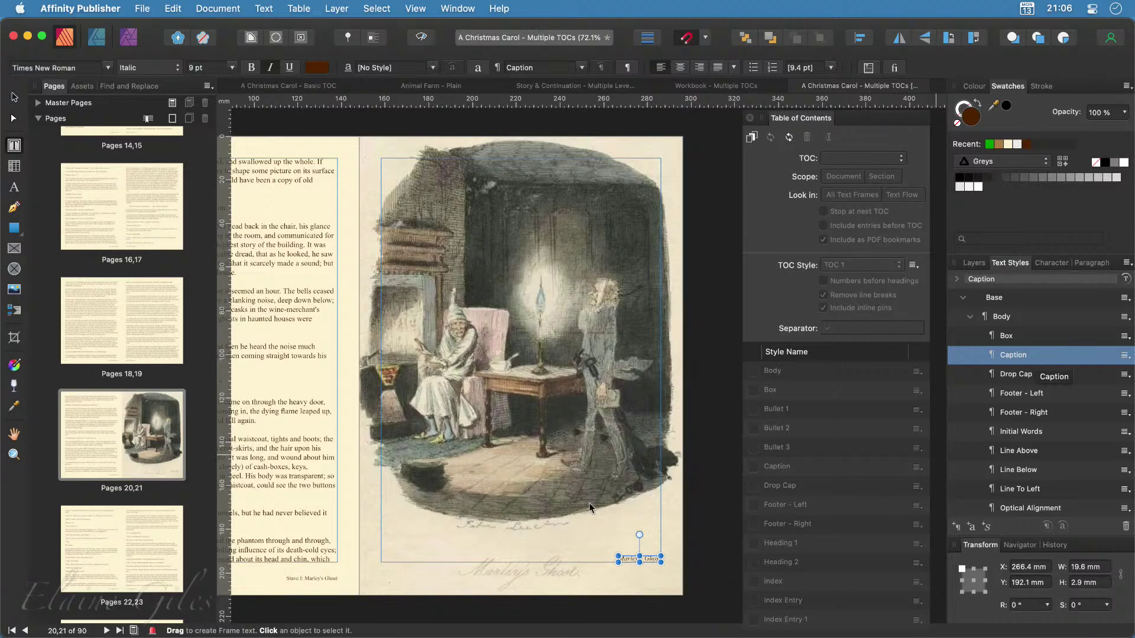
# Include the Caption style in TOC 2 on spread 8,9 so the illustrations are listed
pyautogui.scroll(10, 152, 476)
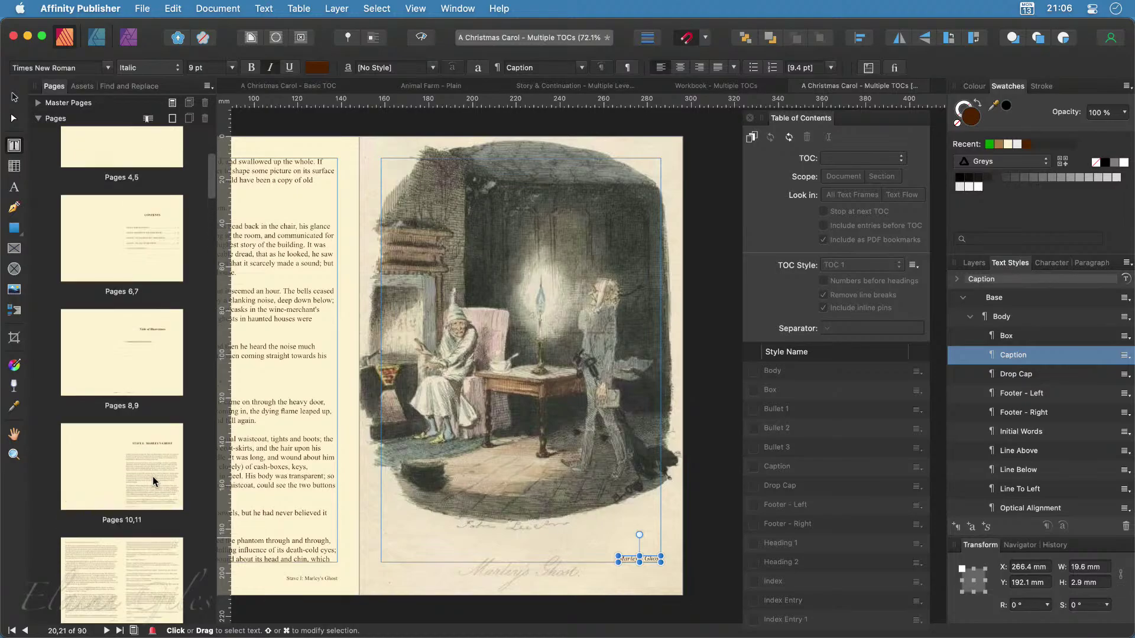
pyautogui.scroll(4, 152, 476)
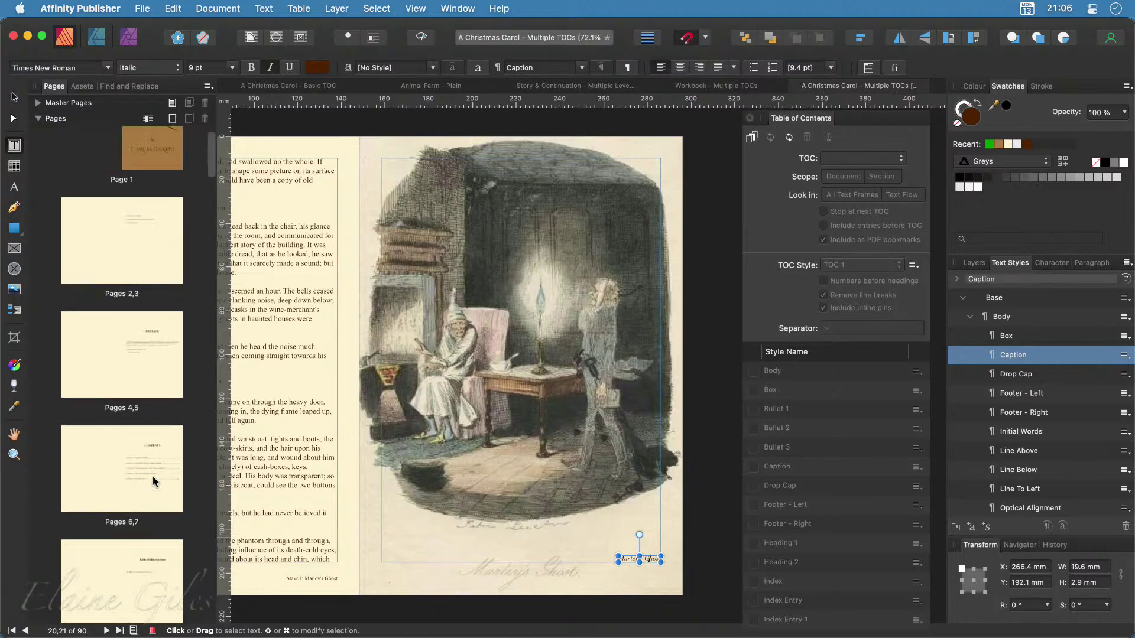
pyautogui.click(148, 598)
pyautogui.click(541, 312)
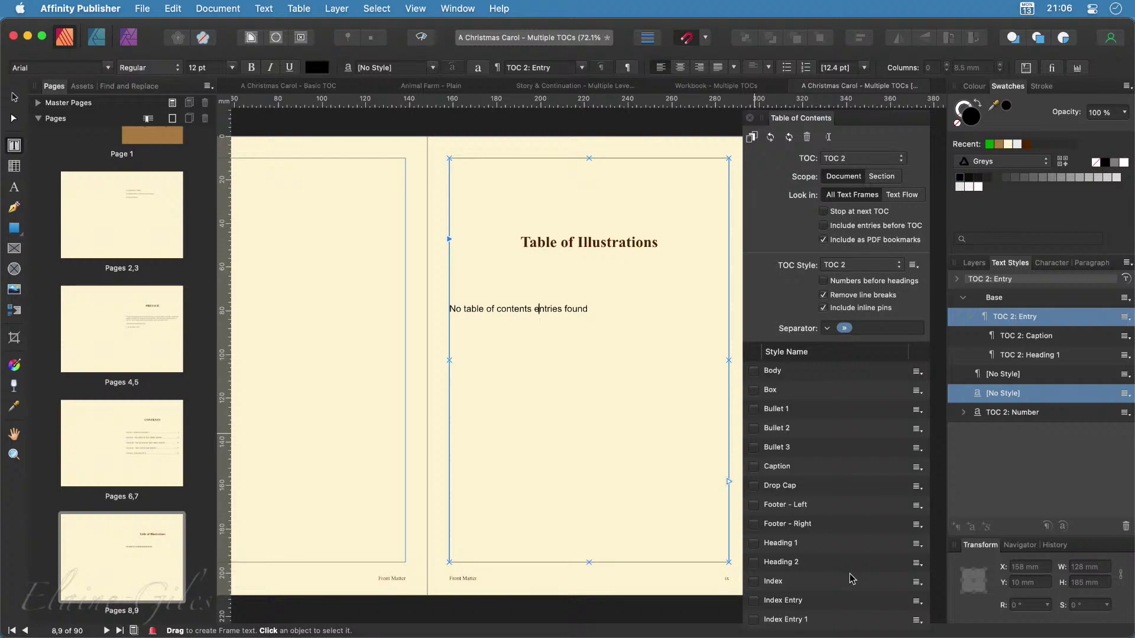
pyautogui.click(754, 467)
pyautogui.click(638, 528)
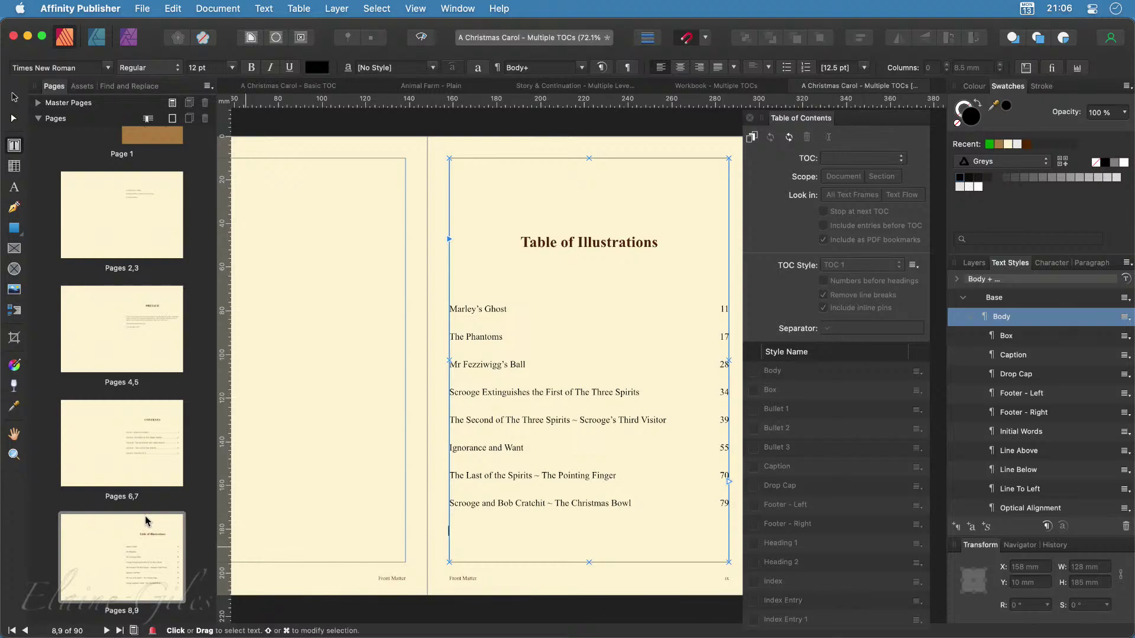
# Check the page number of the "Marley's Ghost" illustration on spread 20,21 against its entry in the Table of Illustrations
pyautogui.scroll(-6, 146, 520)
pyautogui.scroll(-8, 147, 520)
pyautogui.click(140, 381)
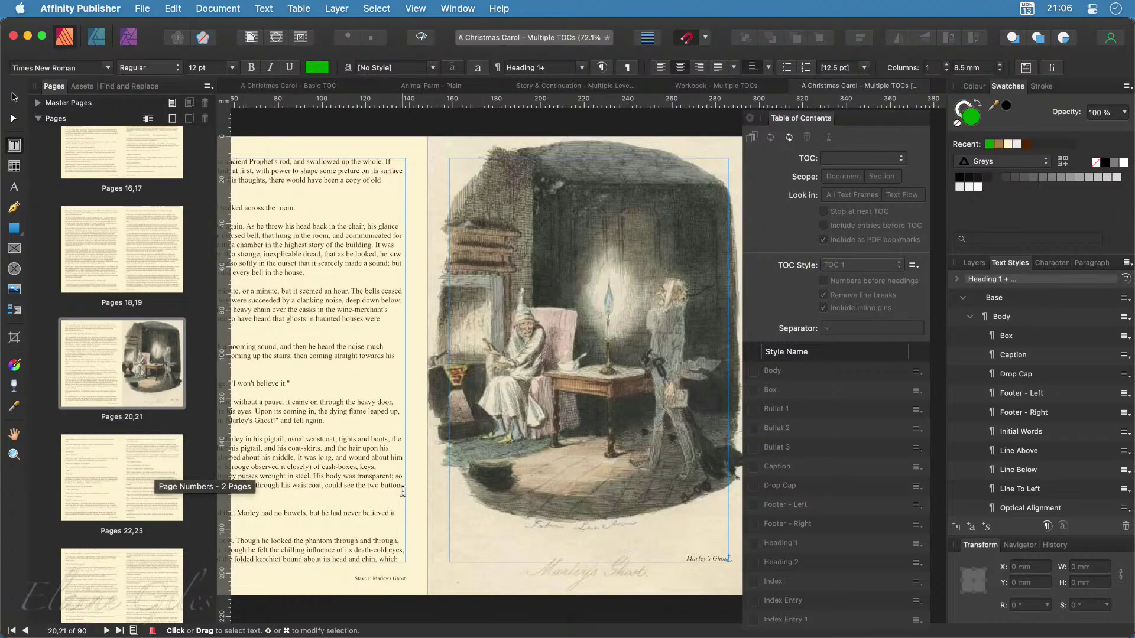
pyautogui.hscroll(-3, 403, 491)
pyautogui.hscroll(-3, 402, 492)
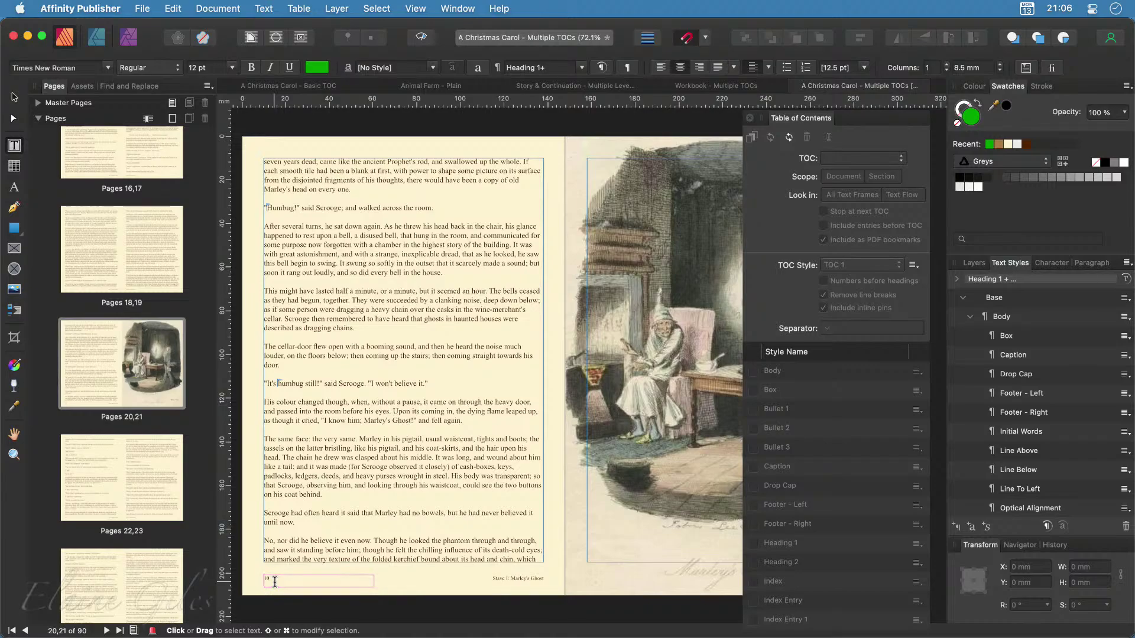
pyautogui.hscroll(5, 545, 491)
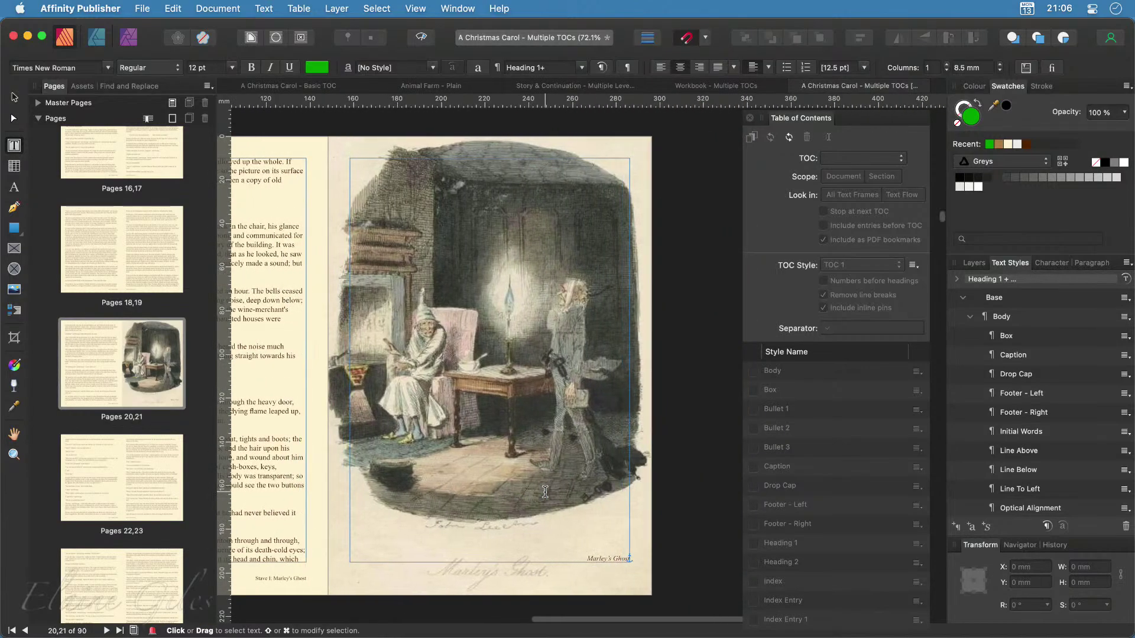
# Update the original Contents table, TOC 1, on spread 6,7 to account for the added pages
pyautogui.scroll(5, 119, 342)
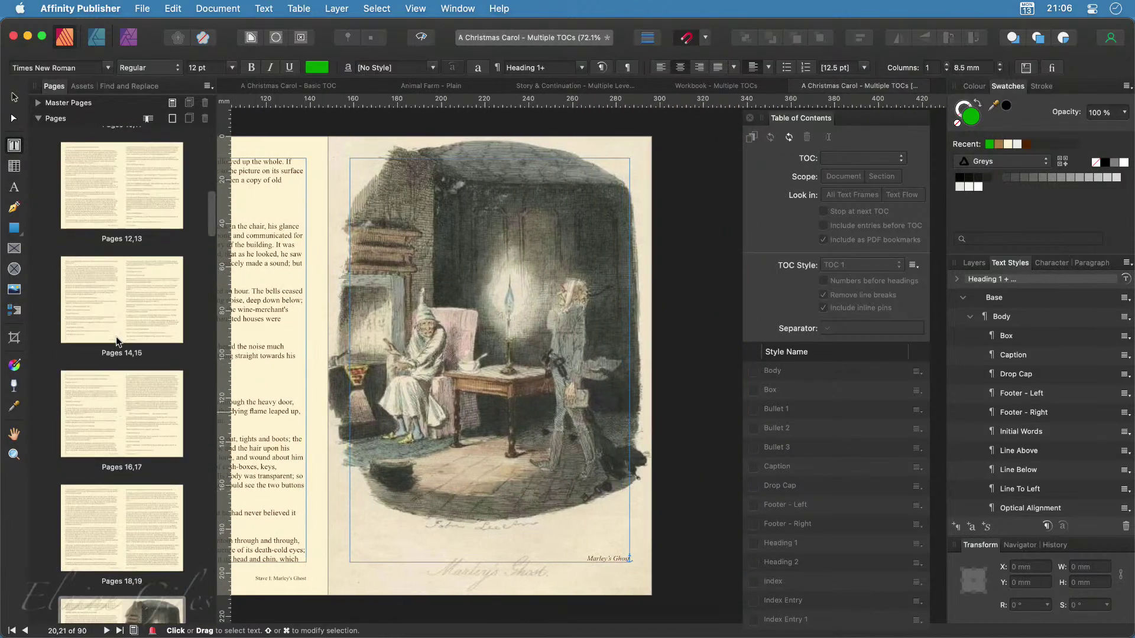
pyautogui.scroll(3, 118, 341)
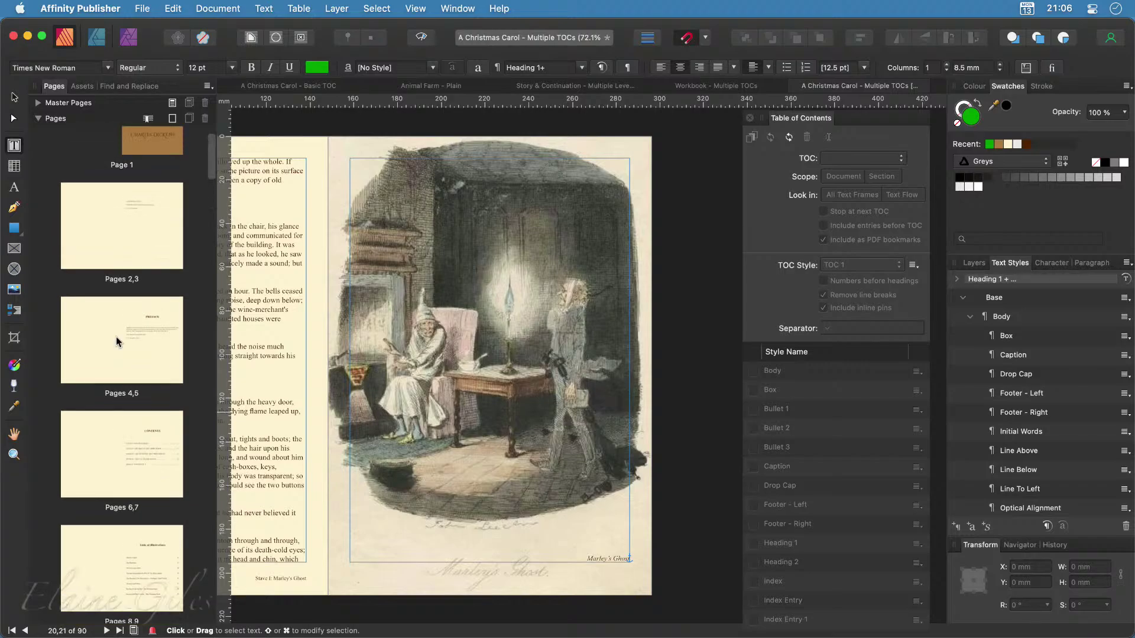
pyautogui.click(151, 437)
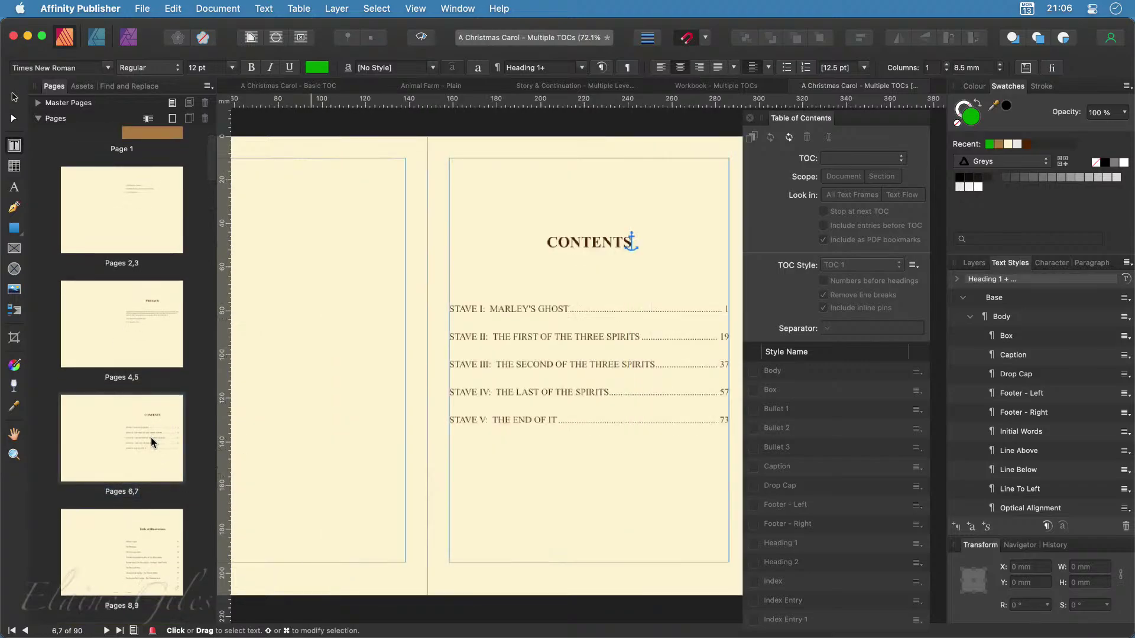
pyautogui.click(603, 427)
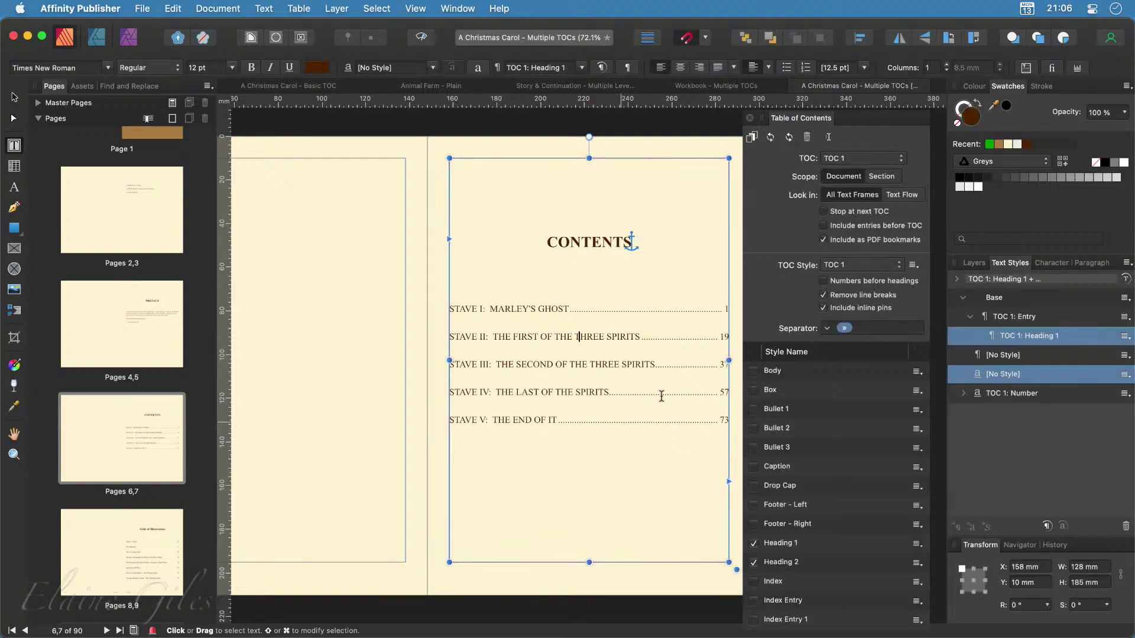
pyautogui.click(770, 137)
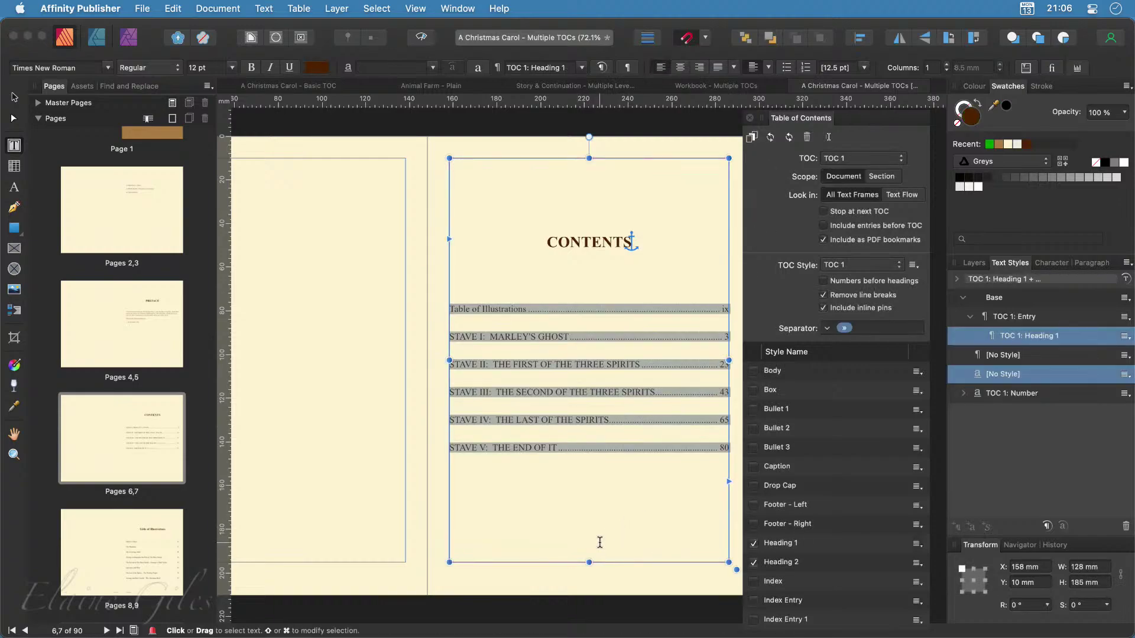
pyautogui.click(583, 512)
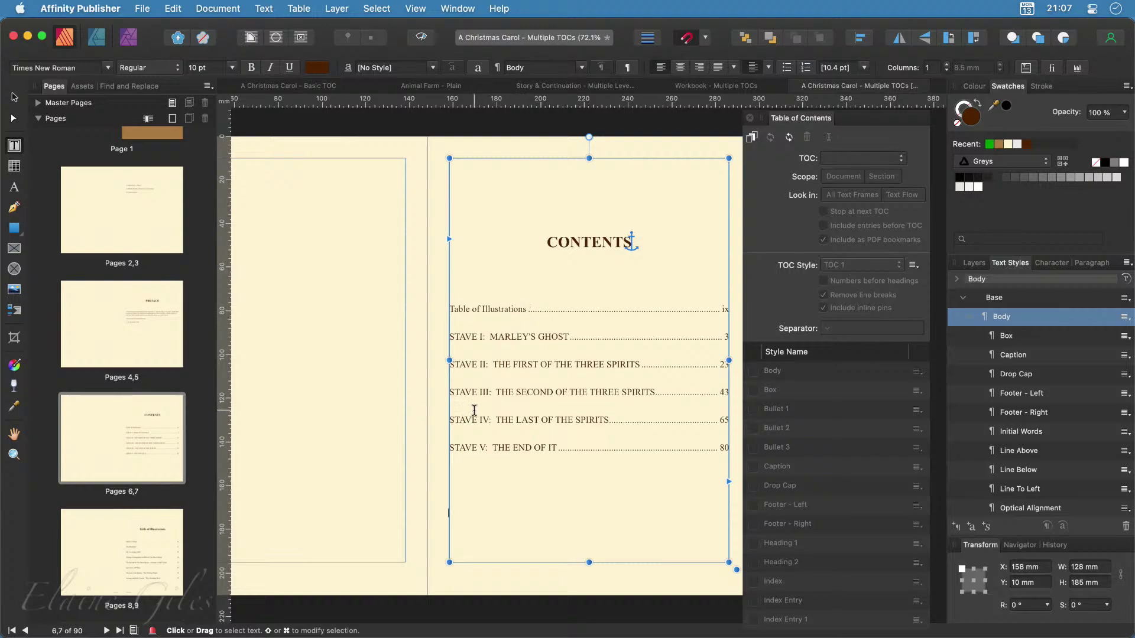
# Create a paragraph style named "Heading 1 - Not in TOC", based on Heading 1, from the Table of Illustrations heading on spread 8,9
pyautogui.click(147, 560)
pyautogui.click(586, 244)
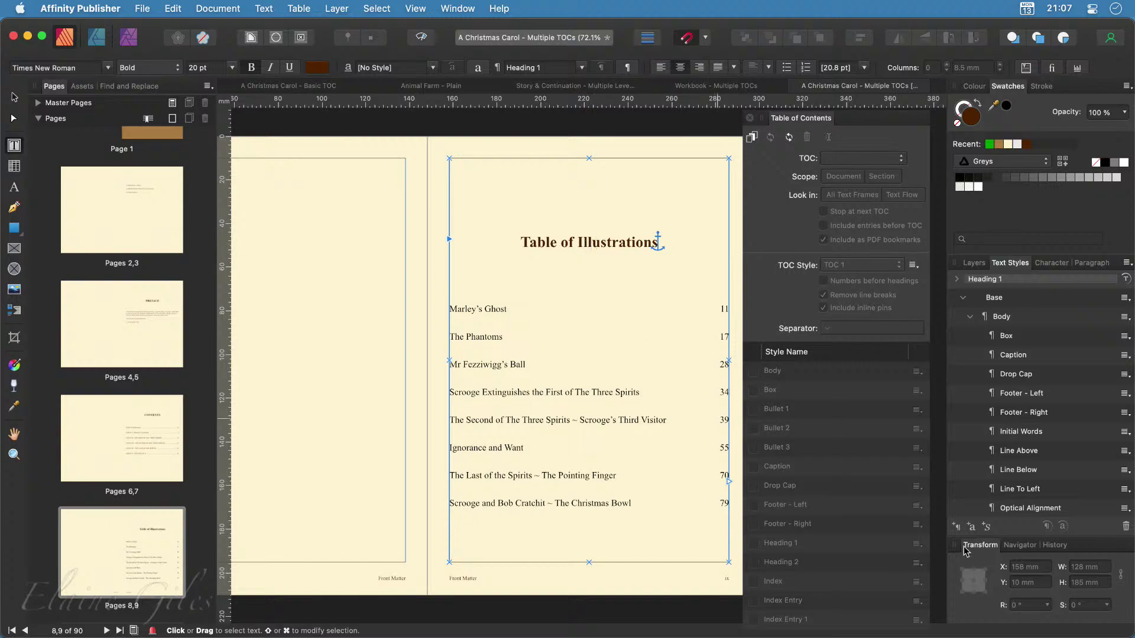
pyautogui.click(958, 526)
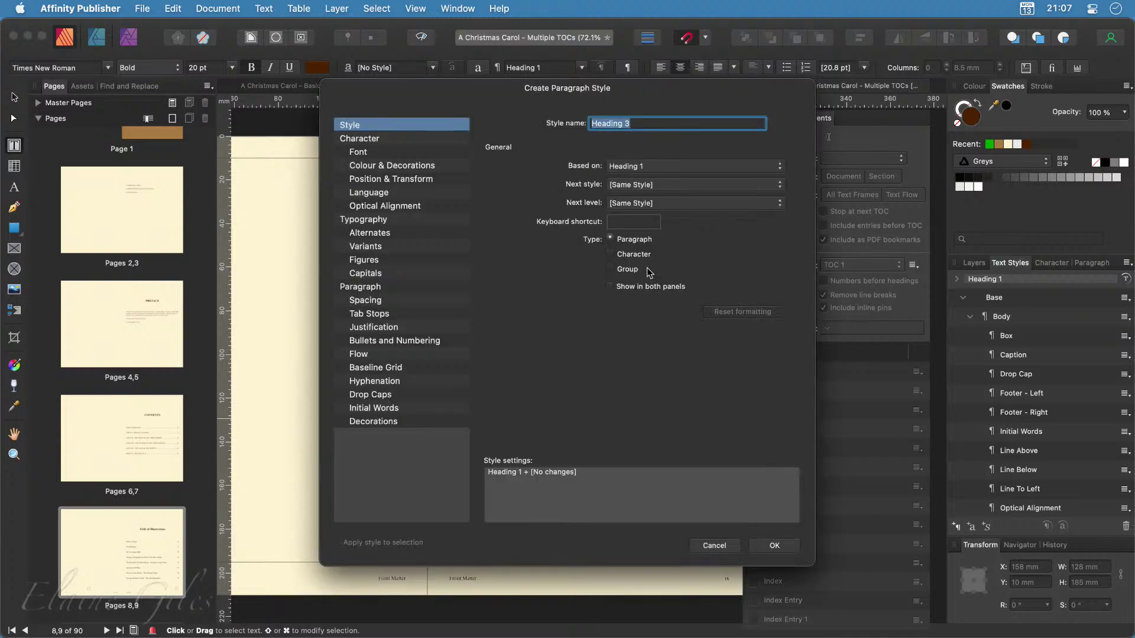
pyautogui.press('Right')
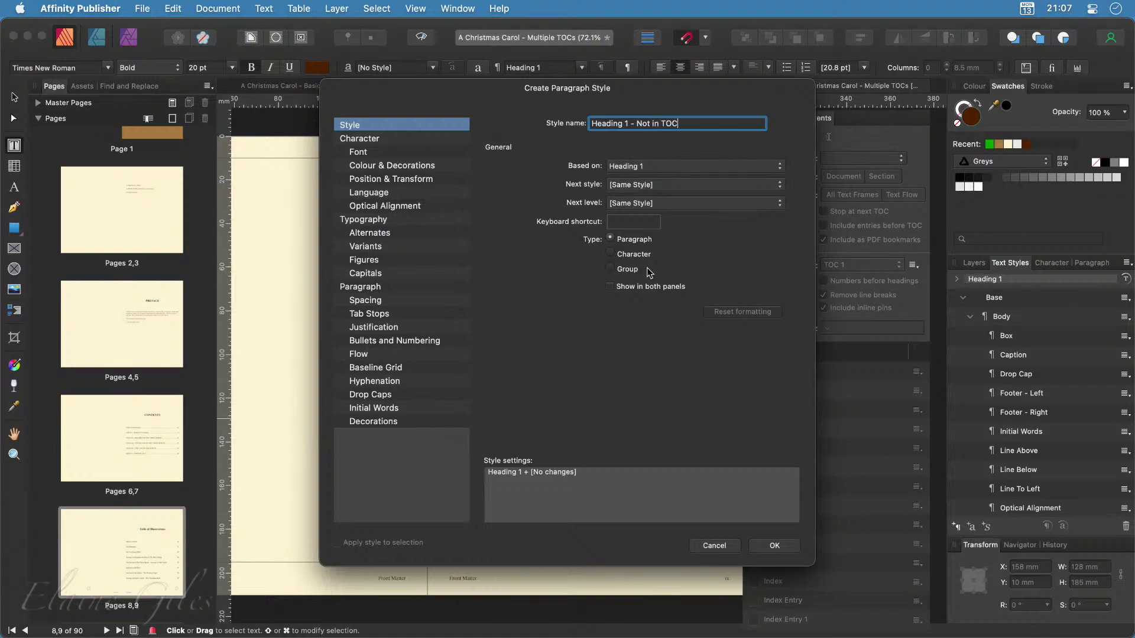
pyautogui.click(774, 548)
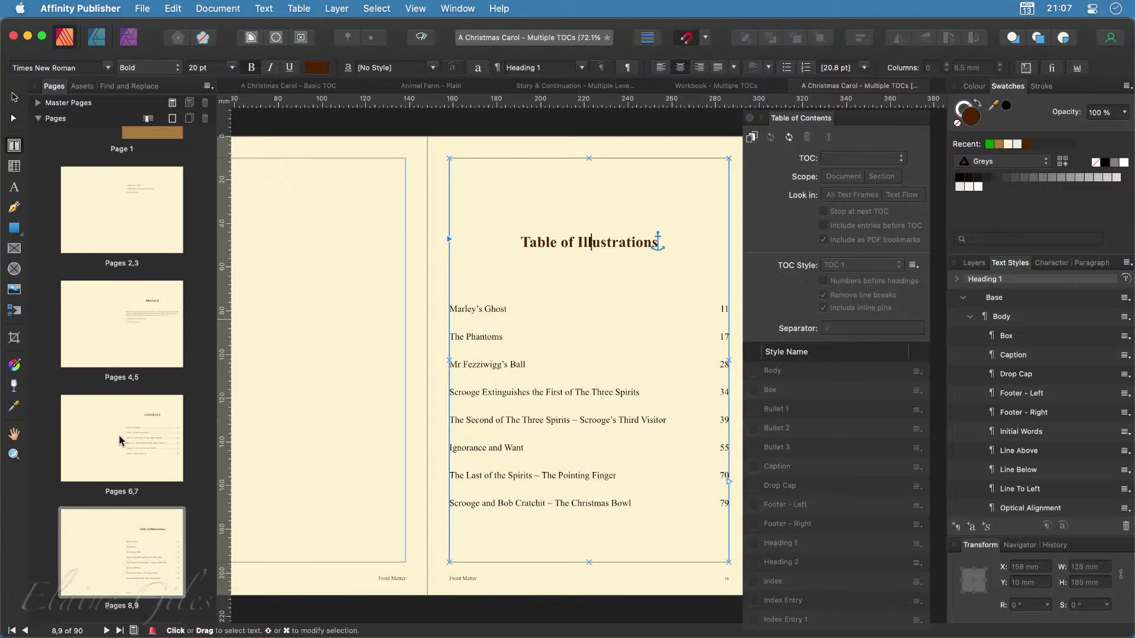
# Refresh only the Contents table, TOC 1, on spread 6,7
pyautogui.click(120, 440)
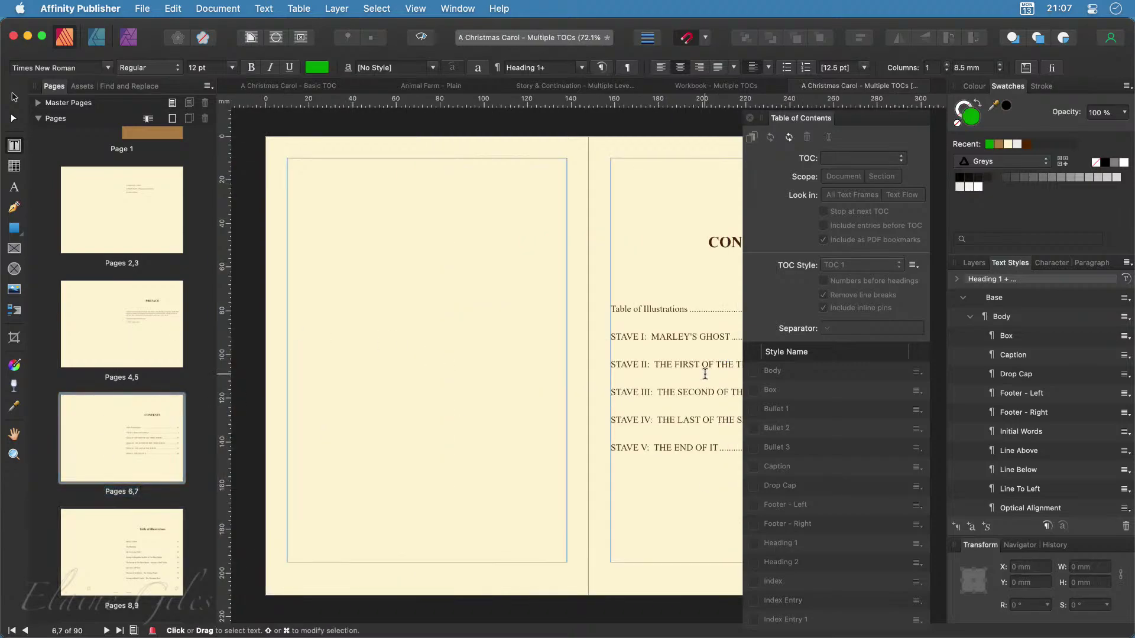
pyautogui.hscroll(5, 704, 373)
pyautogui.click(527, 330)
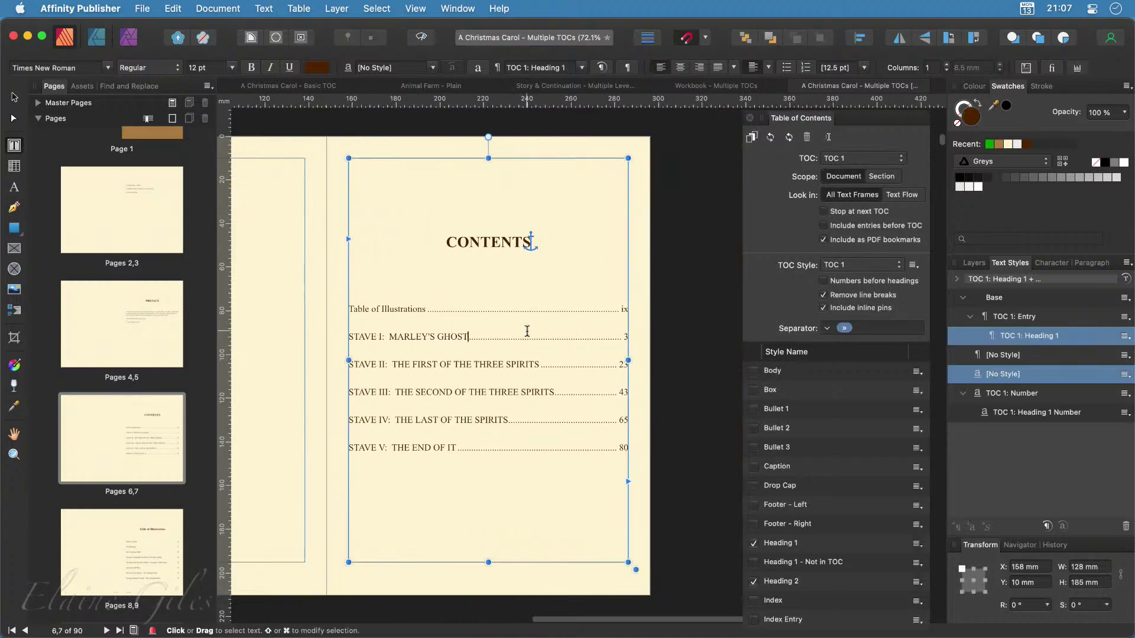
pyautogui.click(770, 136)
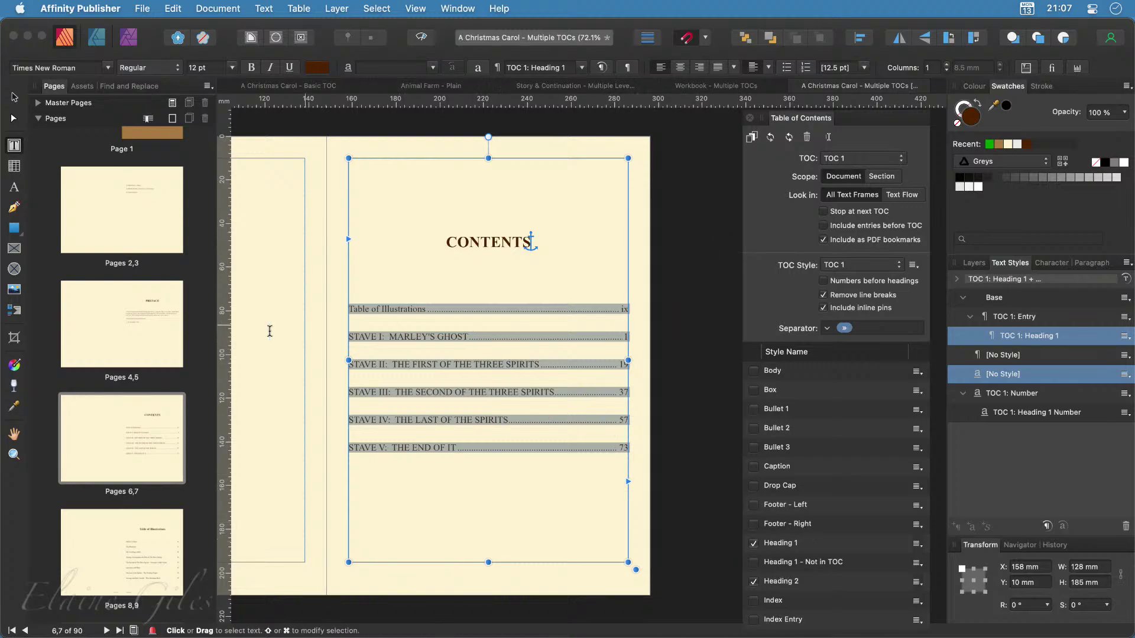
# Return to the illustrations list on spread 8,9 and update all tables of contents in the document
pyautogui.click(118, 541)
pyautogui.doubleClick(118, 542)
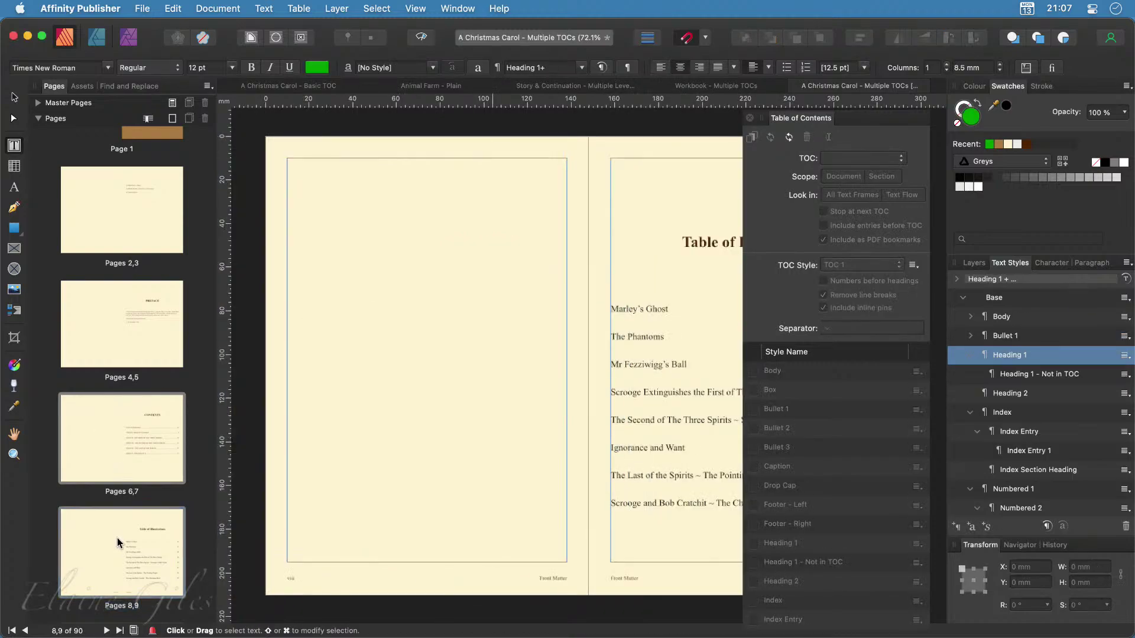
pyautogui.click(709, 302)
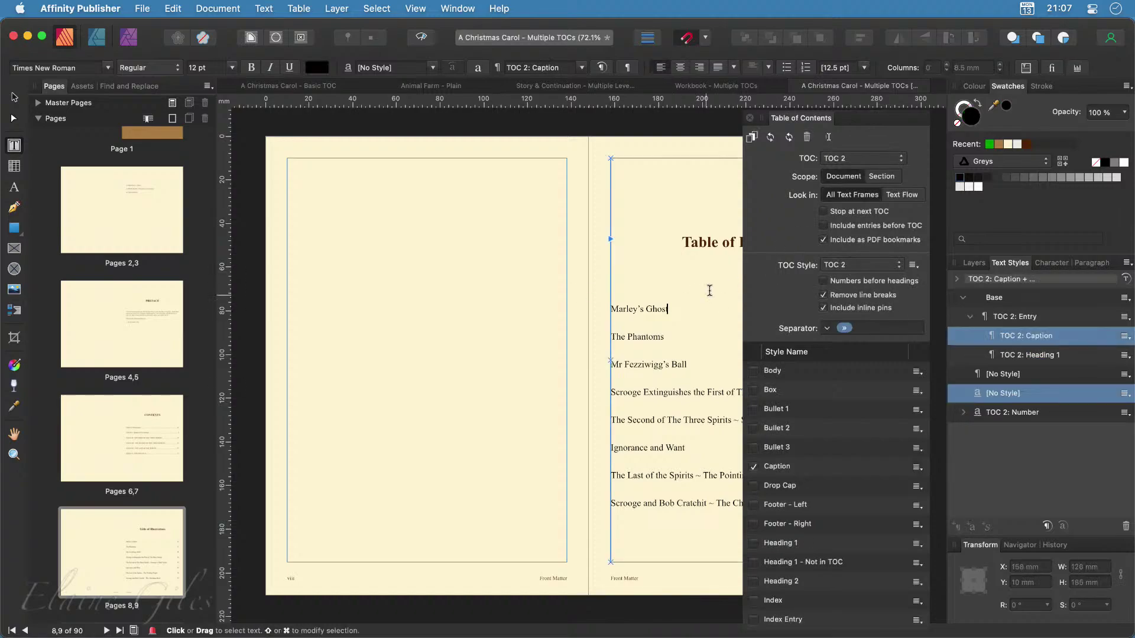
pyautogui.click(789, 137)
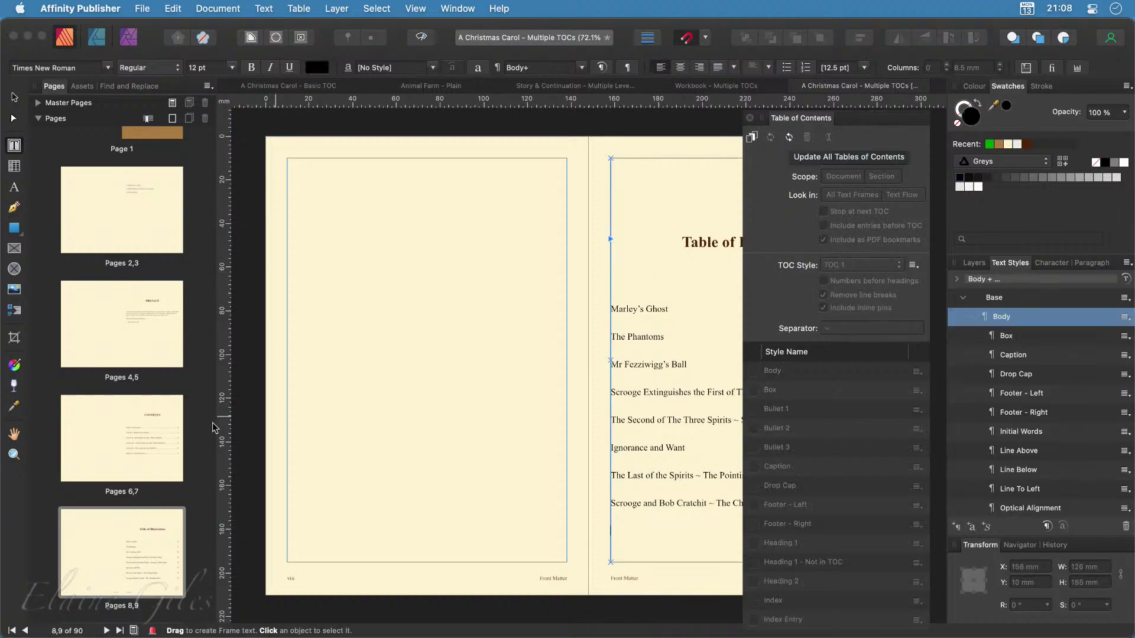
# Check the paragraph style of the Table of Illustrations heading and look through the text styles around Heading 1
pyautogui.click(672, 236)
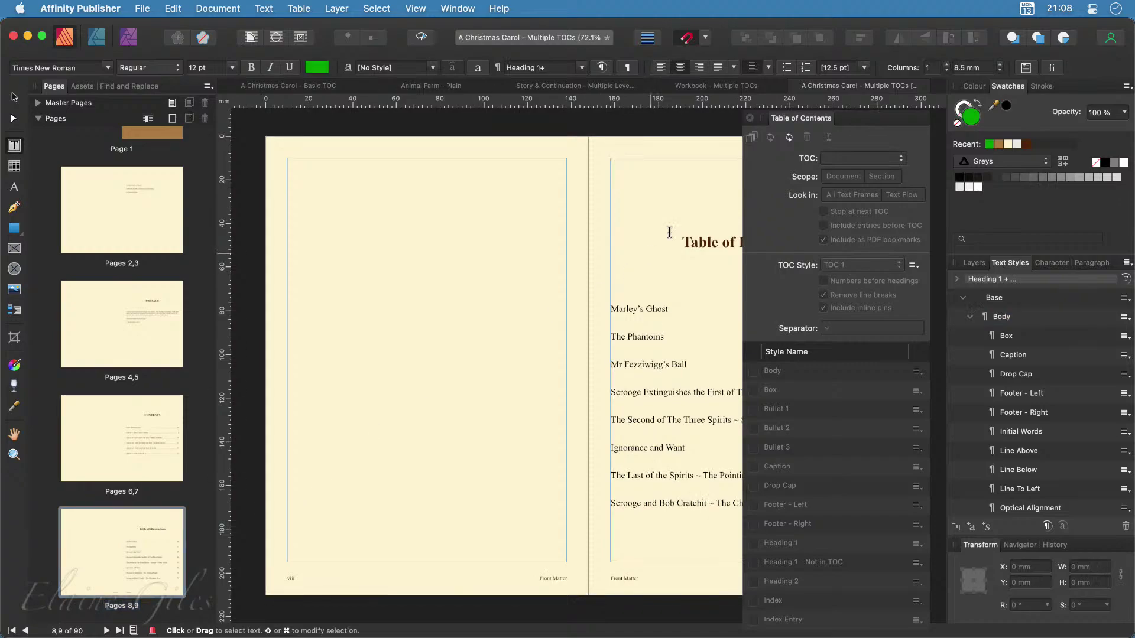
pyautogui.doubleClick(710, 247)
pyautogui.hscroll(10, 710, 246)
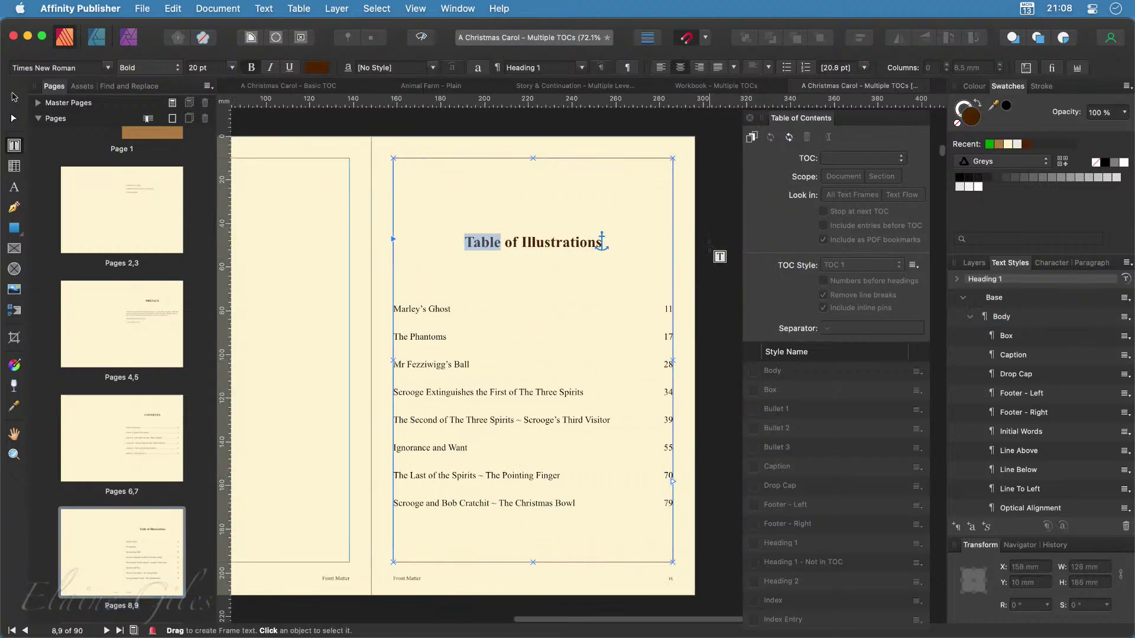
pyautogui.scroll(-10, 1082, 403)
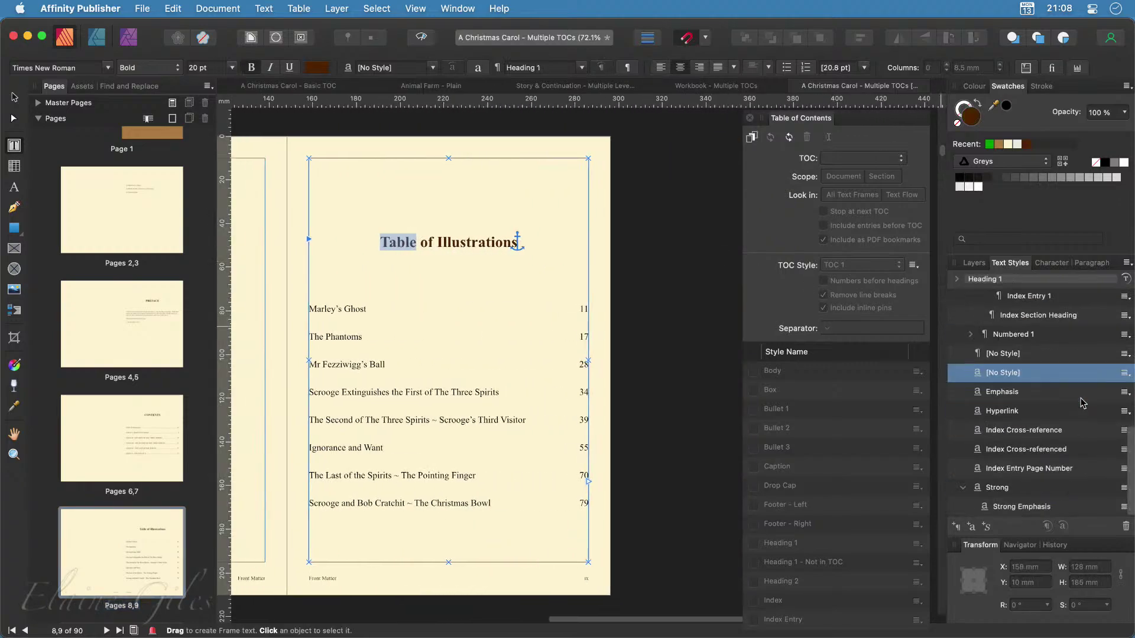
pyautogui.scroll(5, 1081, 403)
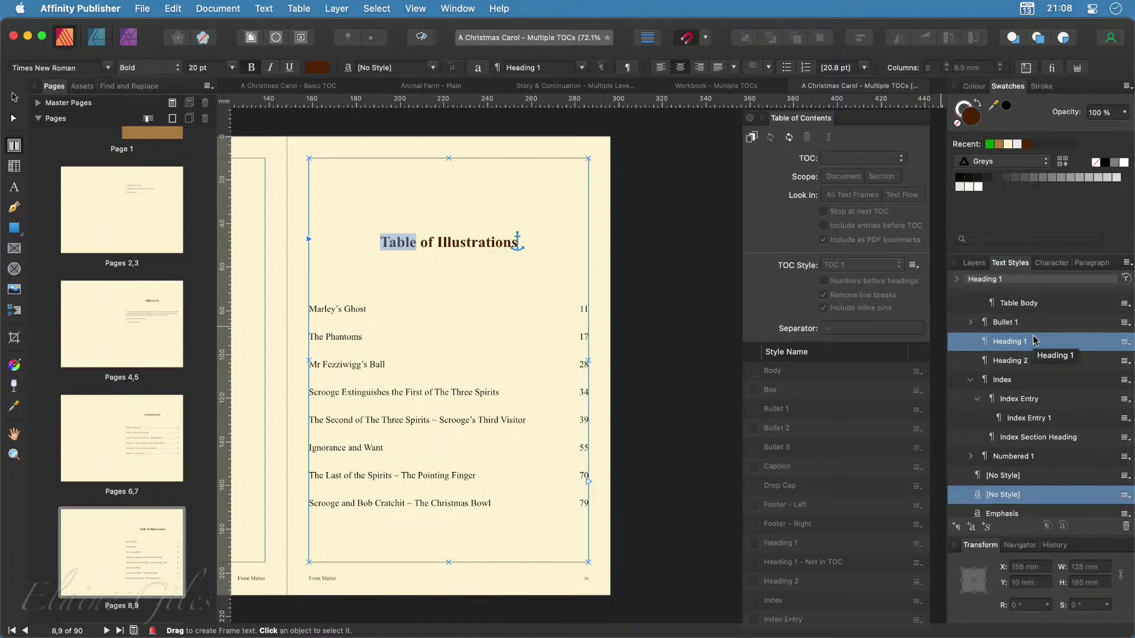
pyautogui.scroll(4, 1033, 340)
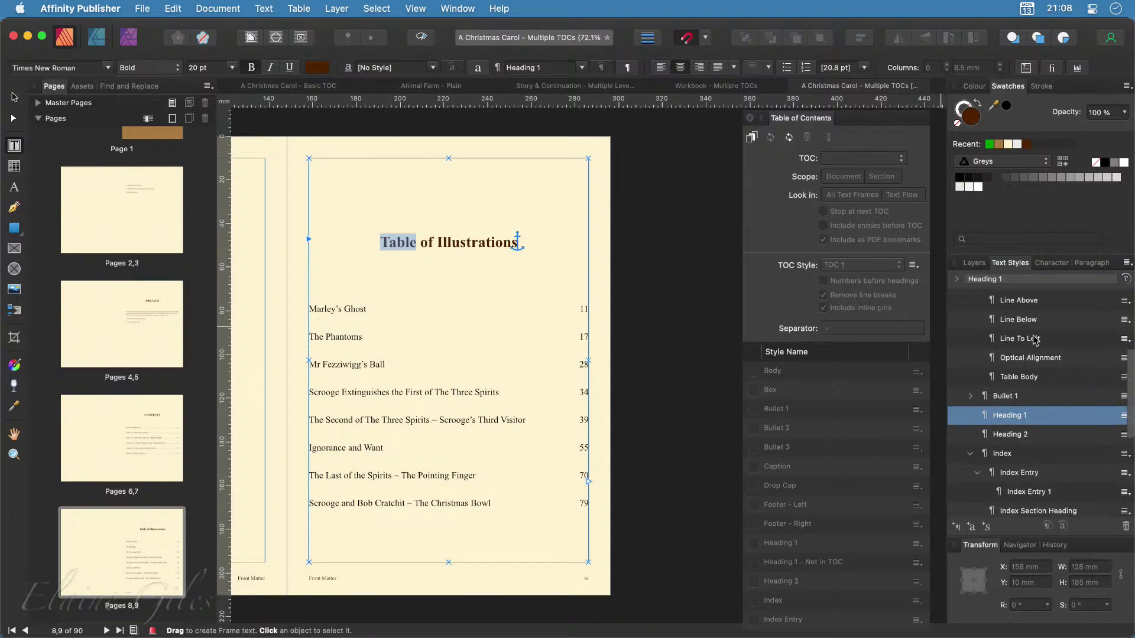
# Try to create another paragraph style named "Heading 1 - Not in TOC" from the whole Table of Illustrations heading
pyautogui.click(466, 242)
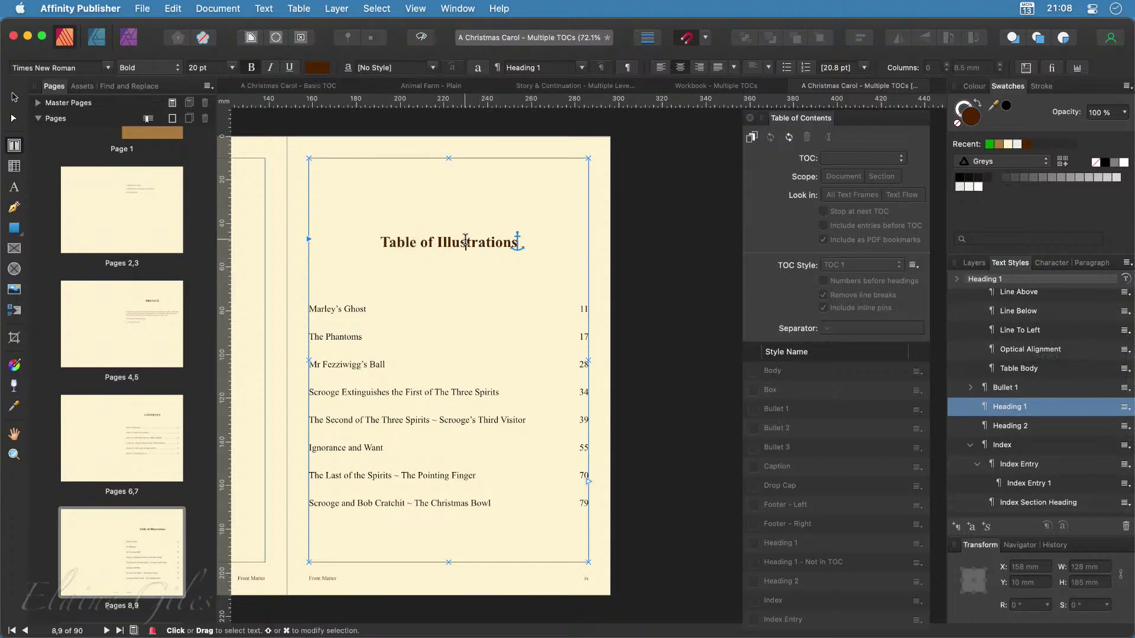
pyautogui.tripleClick(465, 242)
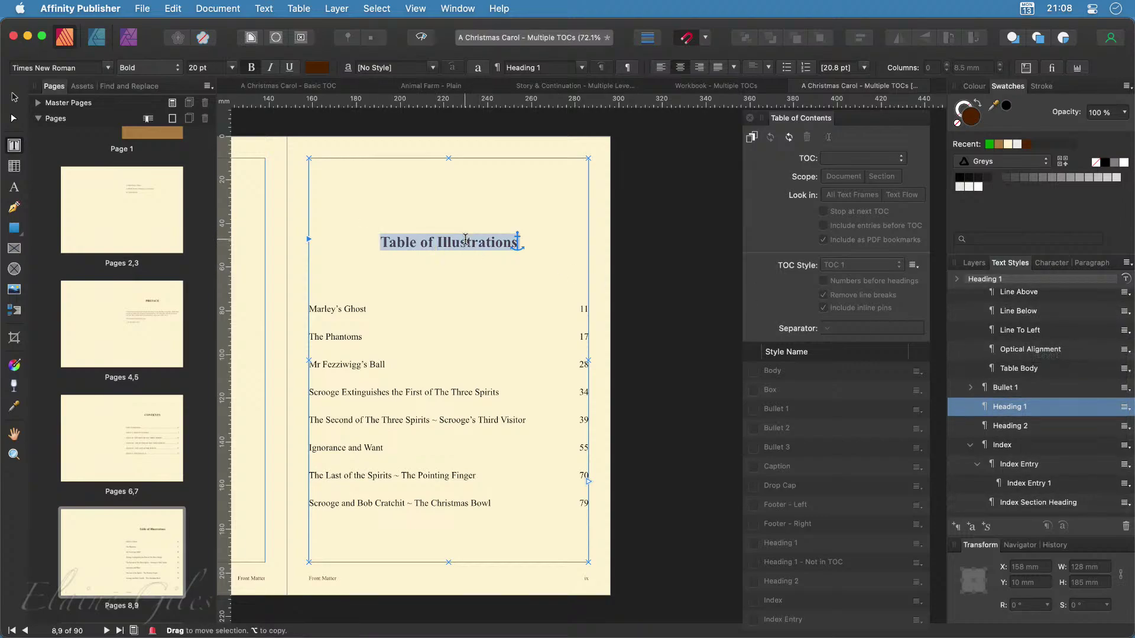
pyautogui.click(957, 528)
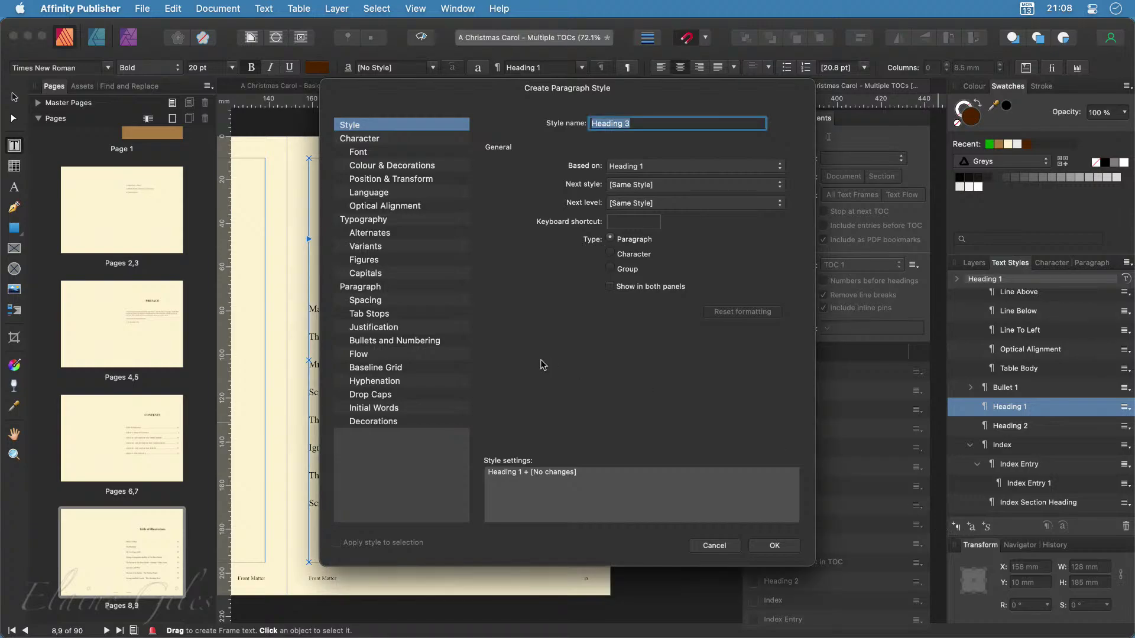
pyautogui.press('Right')
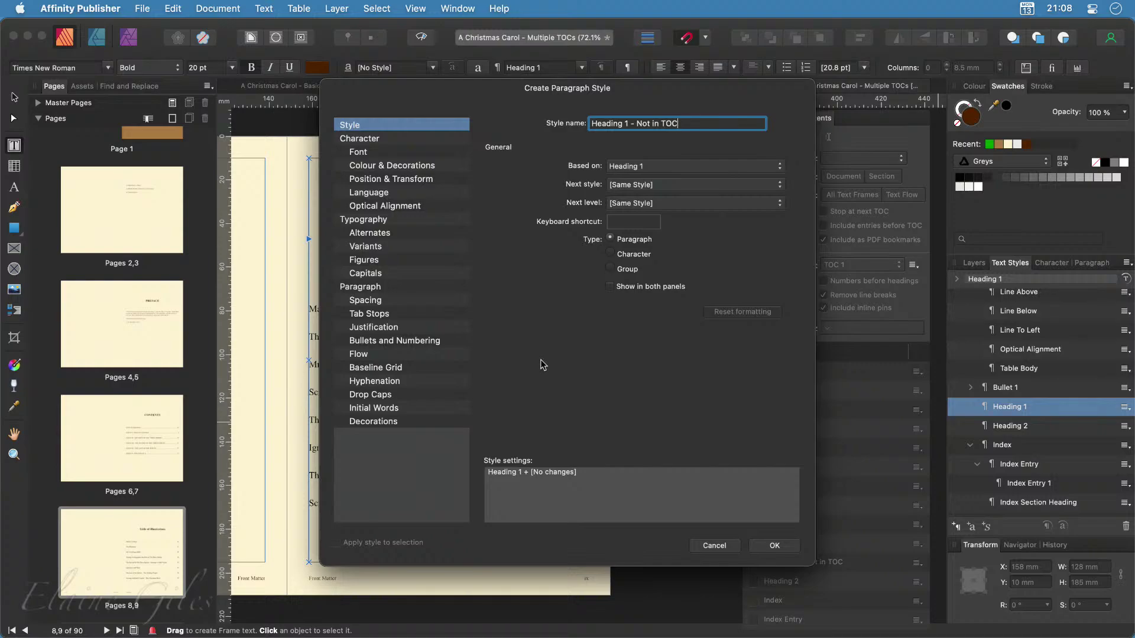
pyautogui.click(786, 546)
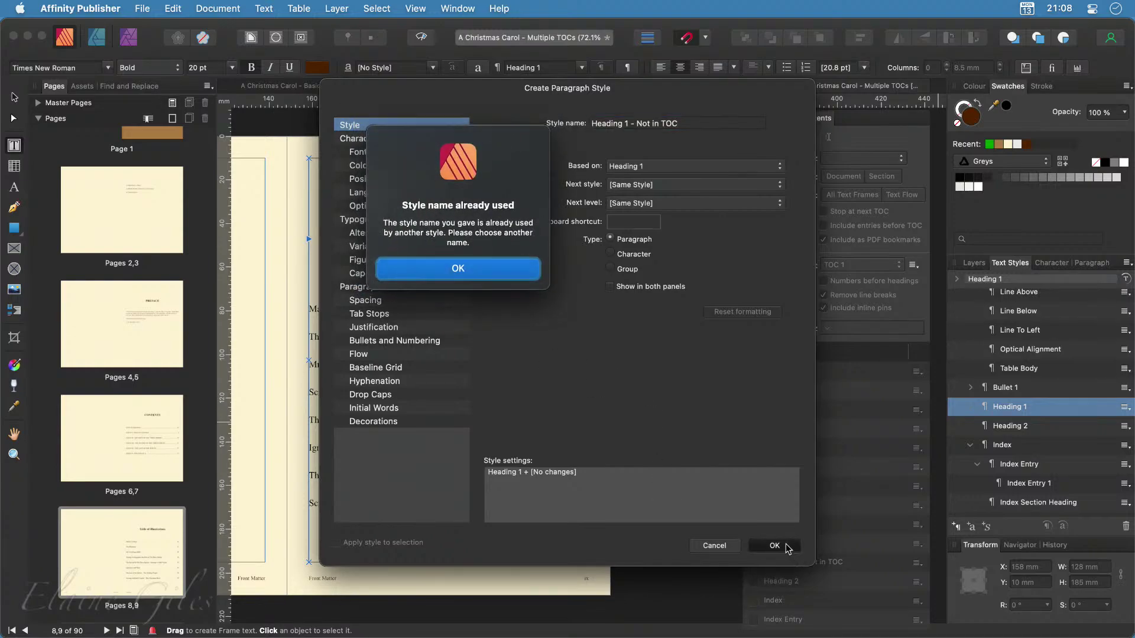
pyautogui.click(470, 272)
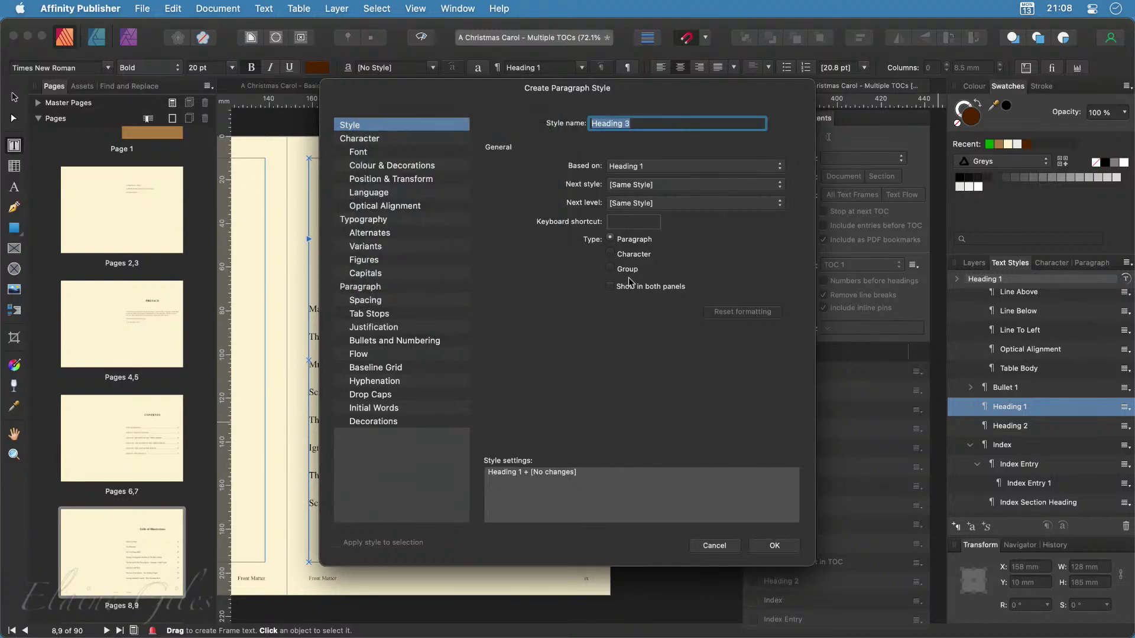
pyautogui.click(715, 544)
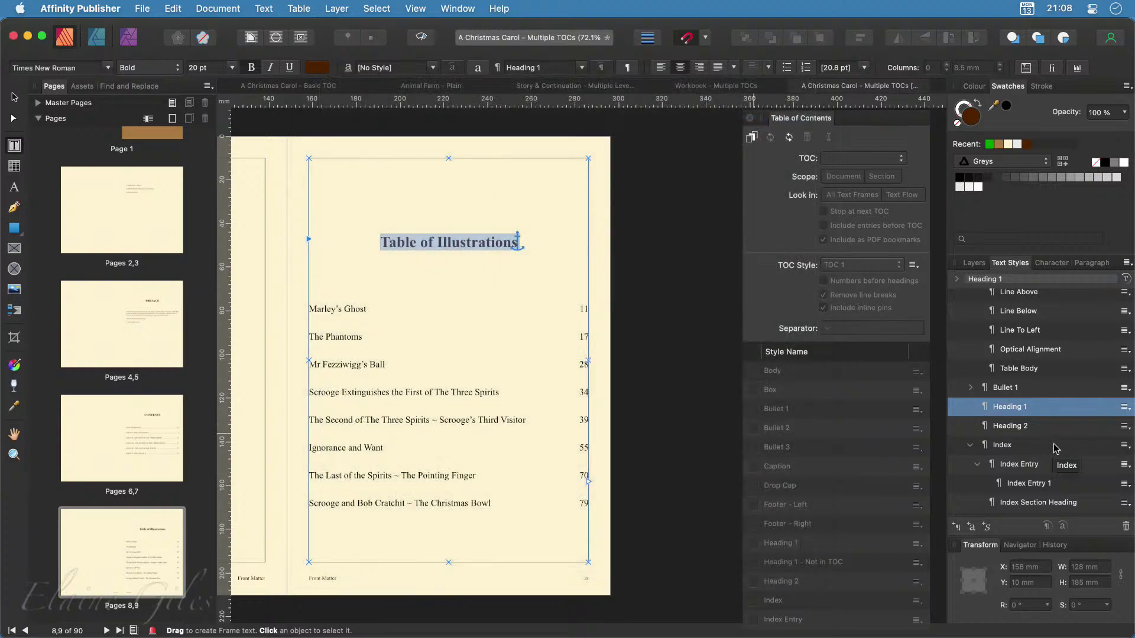
# Search the hierarchical text styles for "Heading 1 - Not in TOC", collapsing the Body group
pyautogui.scroll(-3, 1054, 448)
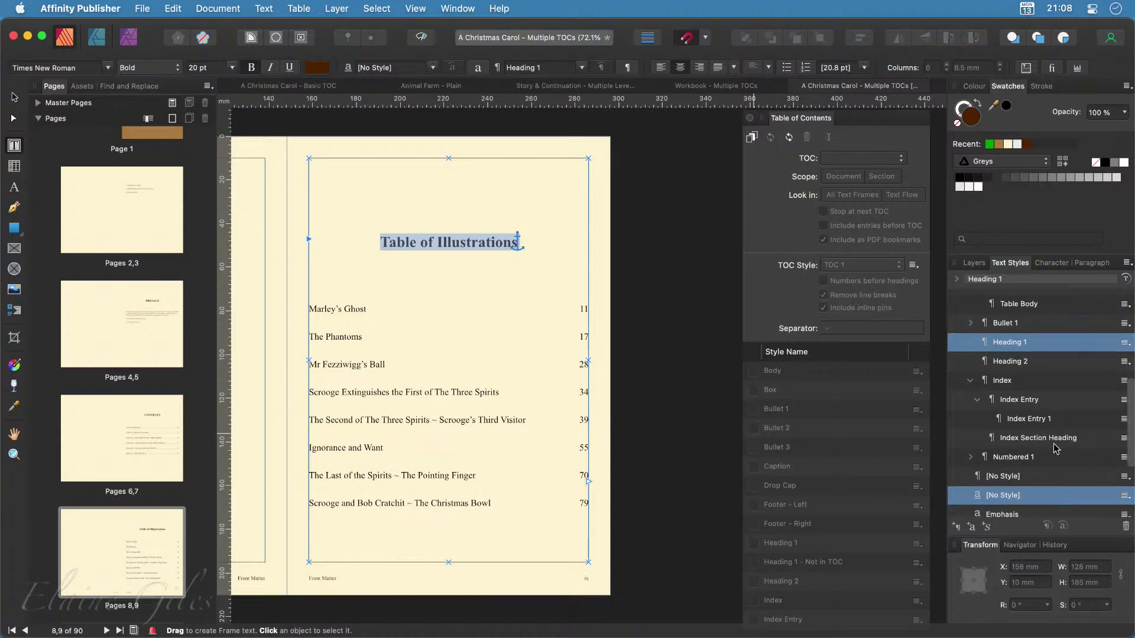
pyautogui.scroll(-3, 1055, 448)
pyautogui.scroll(5, 1055, 448)
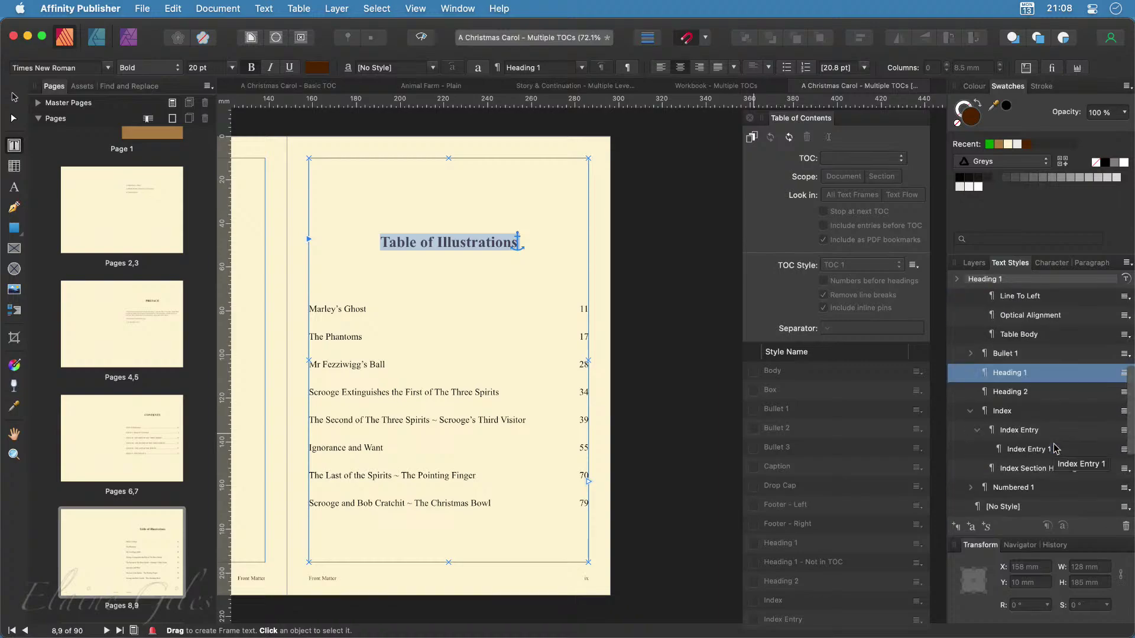
pyautogui.scroll(5, 1055, 447)
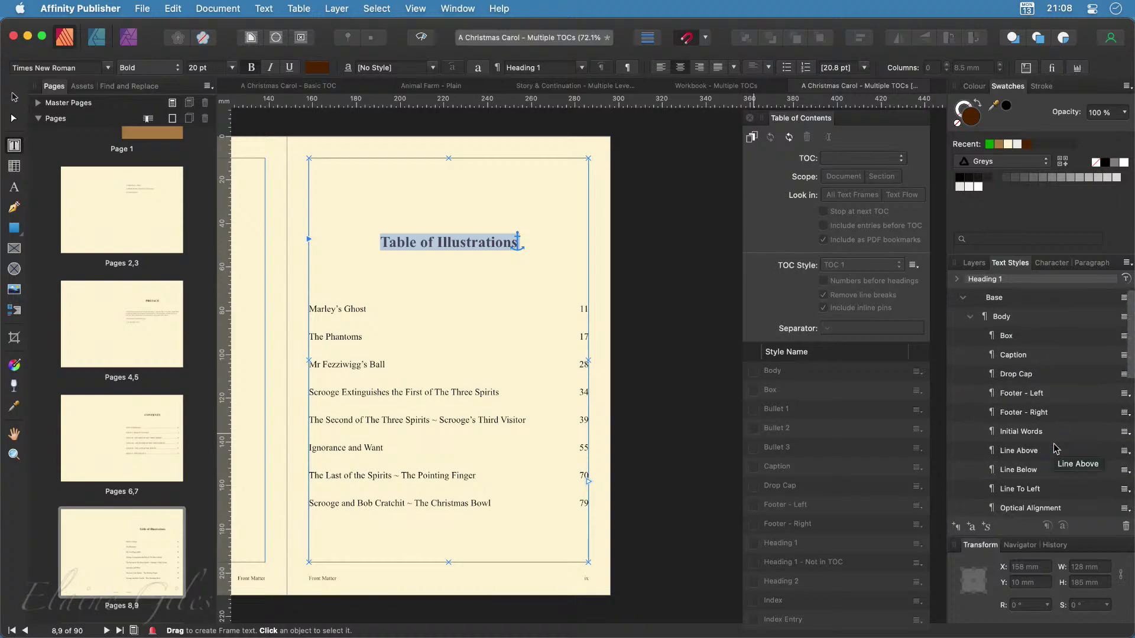
pyautogui.click(971, 318)
pyautogui.scroll(-1, 991, 427)
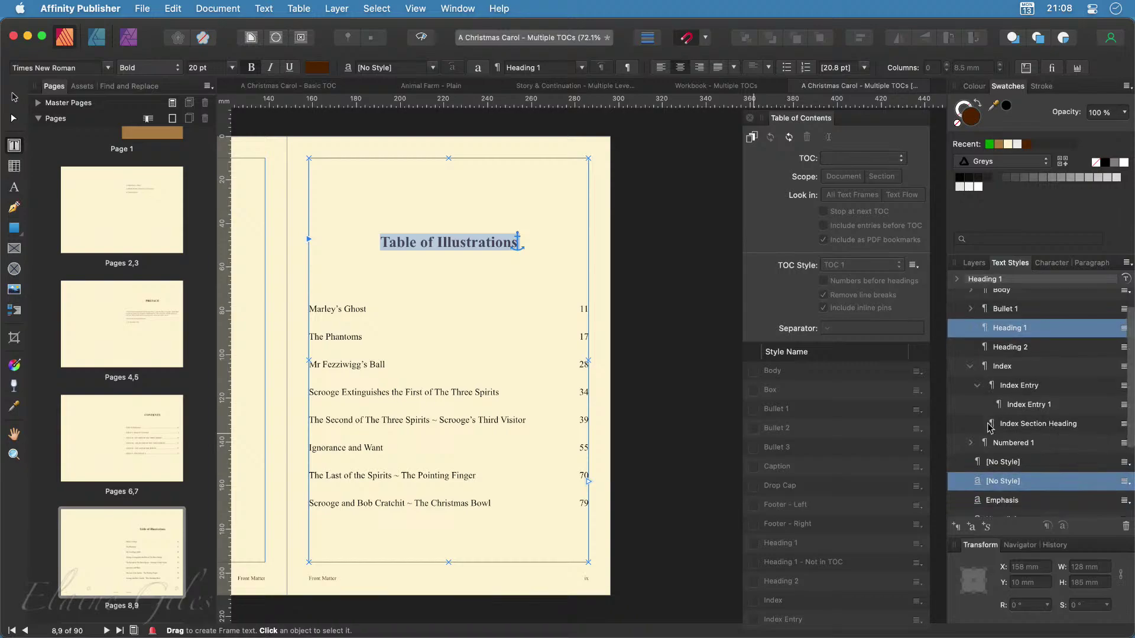
pyautogui.scroll(-1, 991, 427)
pyautogui.scroll(-3, 990, 427)
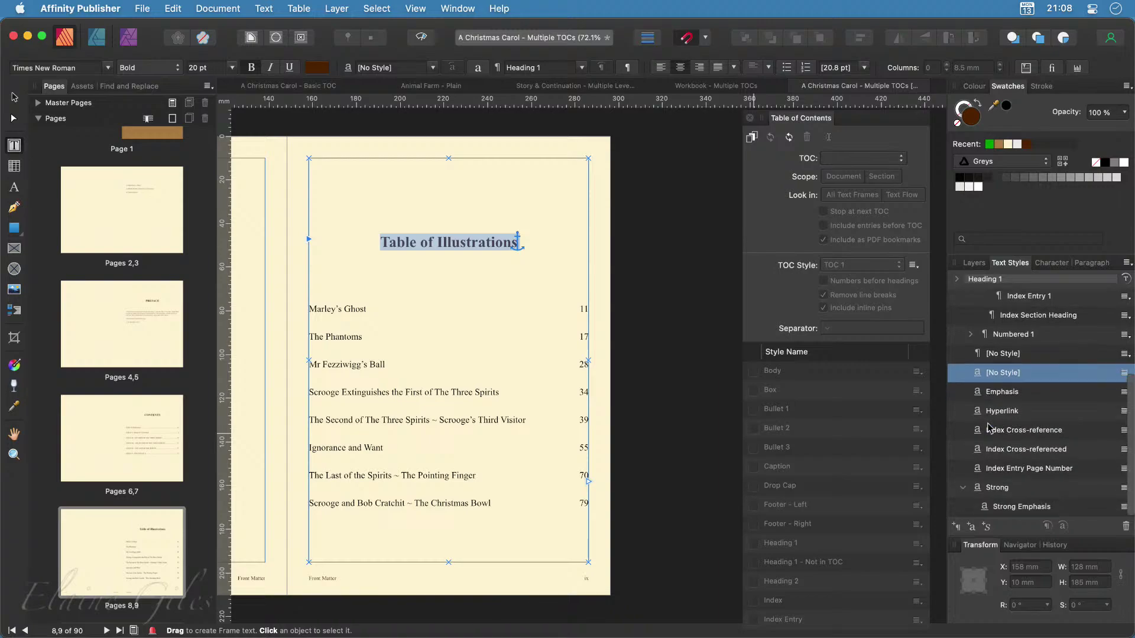
pyautogui.scroll(3, 1013, 473)
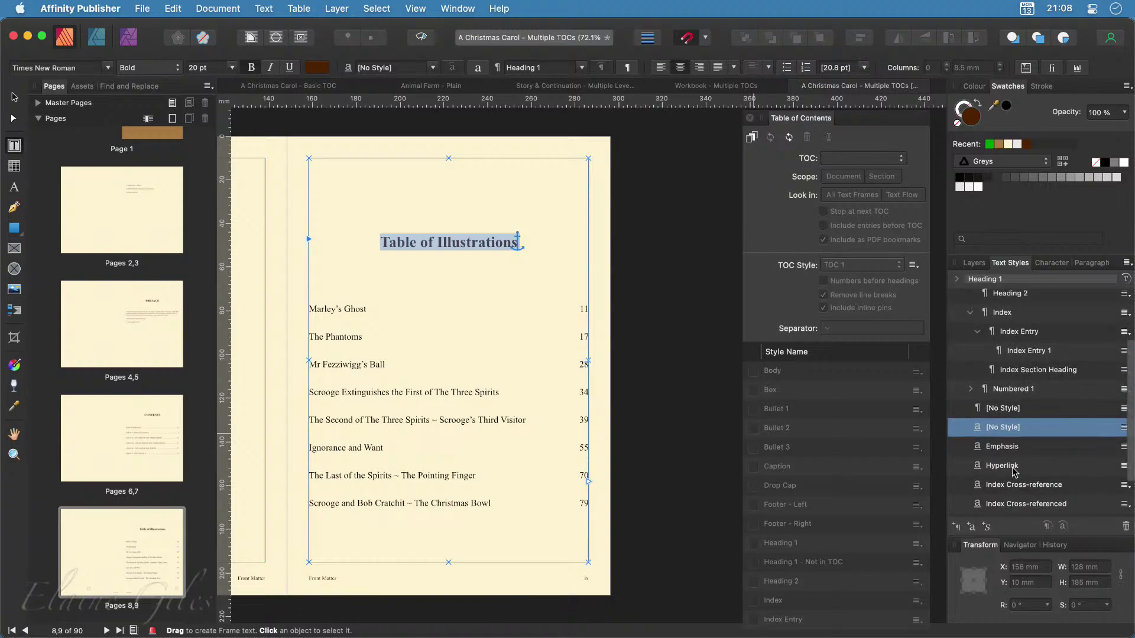
pyautogui.scroll(2, 1013, 473)
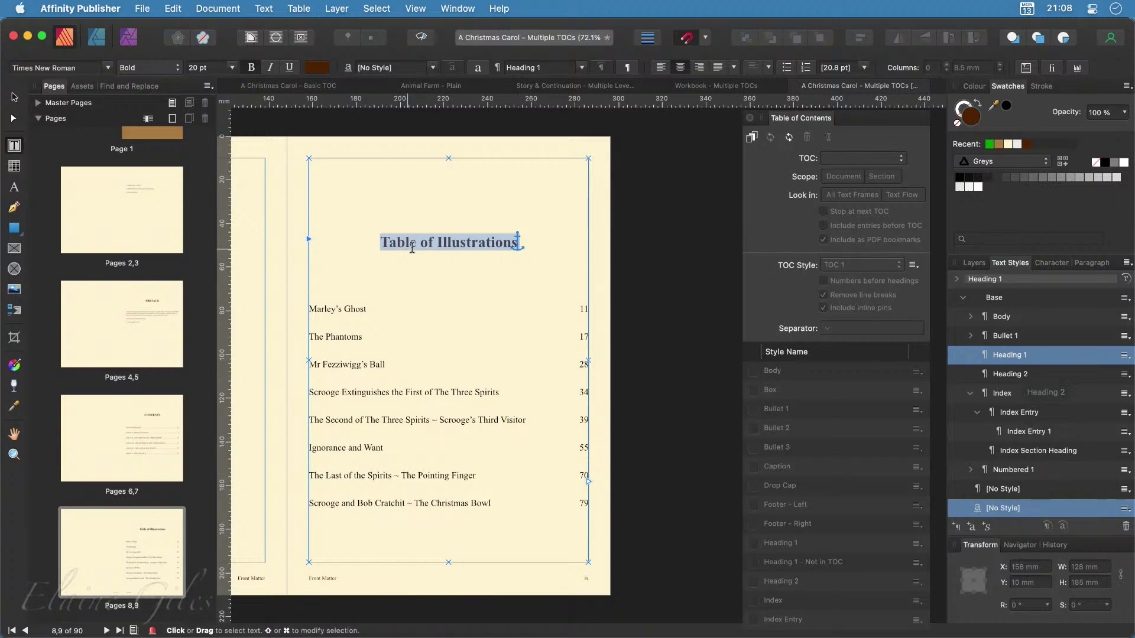
# Switch off the hierarchical display of text styles and apply "Heading 1 - Not in TOC" to the Table of Illustrations heading
pyautogui.doubleClick(441, 243)
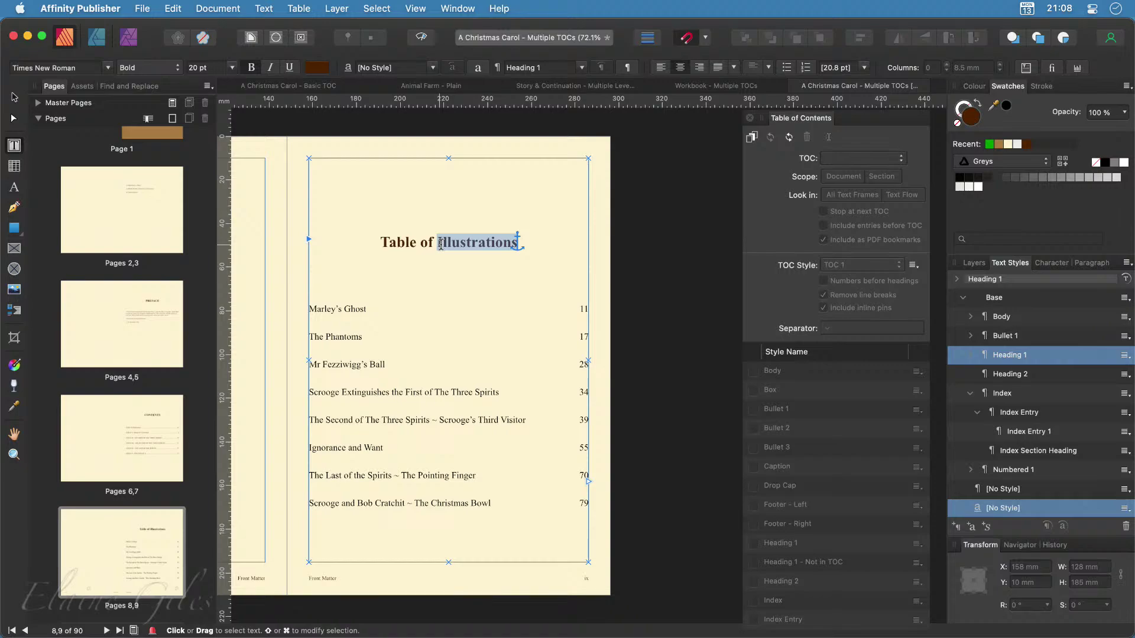
pyautogui.click(956, 280)
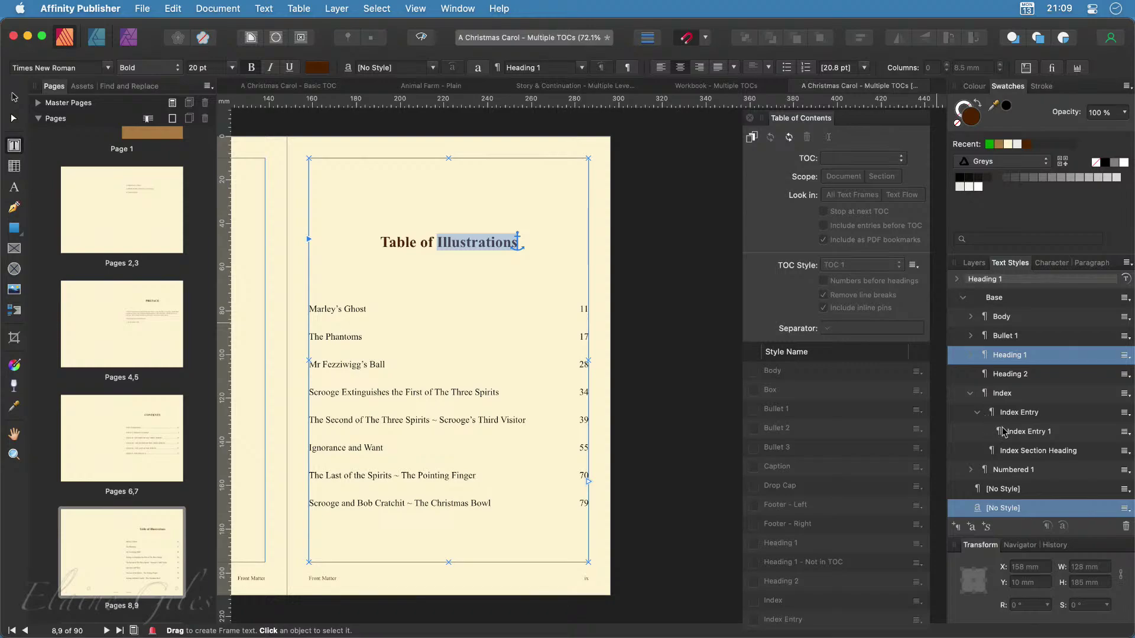
pyautogui.click(1126, 263)
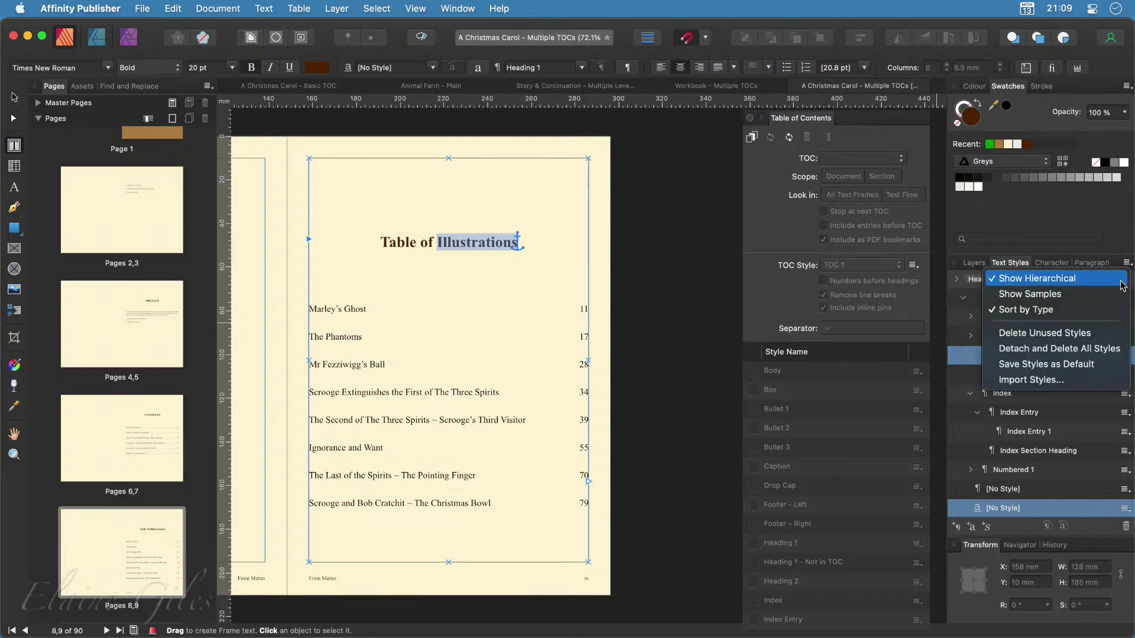
pyautogui.click(1121, 288)
pyautogui.scroll(-3, 1058, 456)
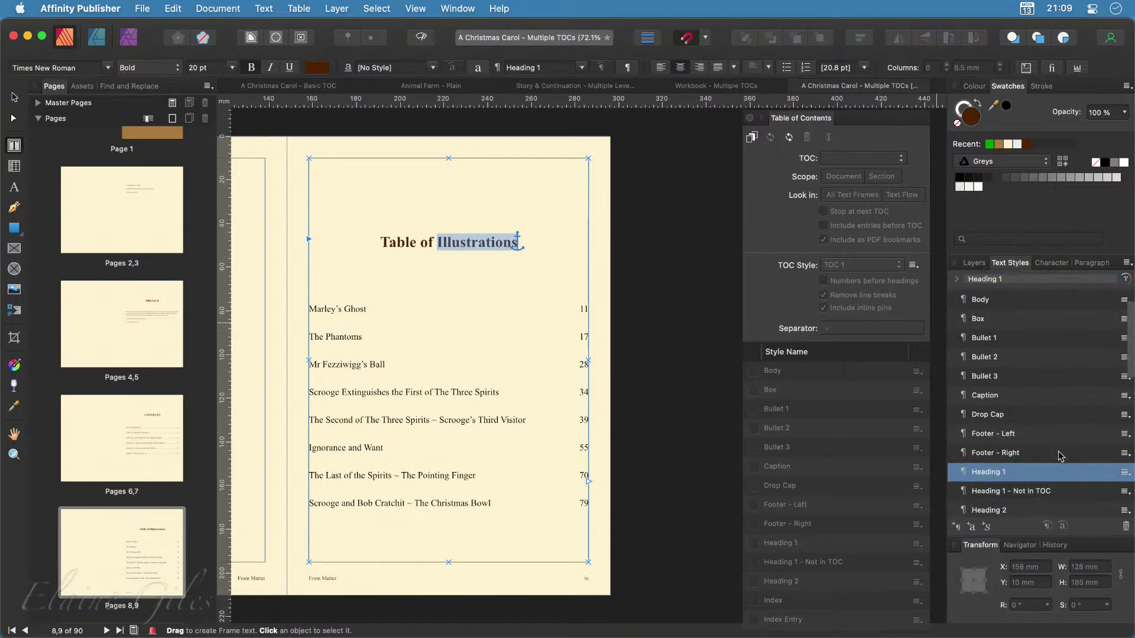
pyautogui.click(1024, 447)
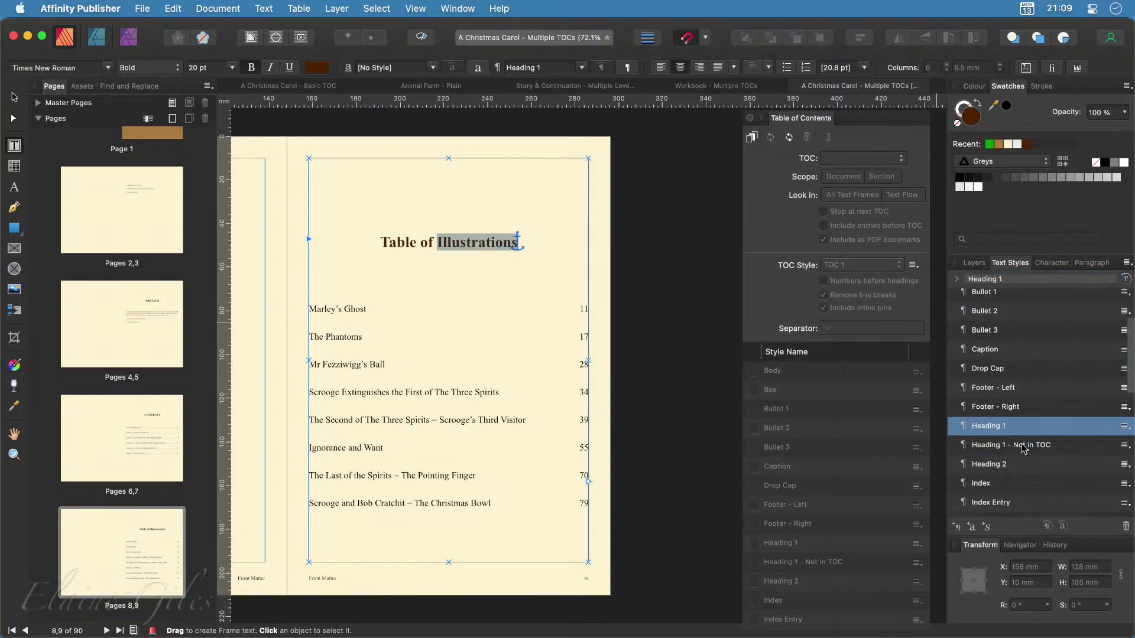
pyautogui.tripleClick(457, 243)
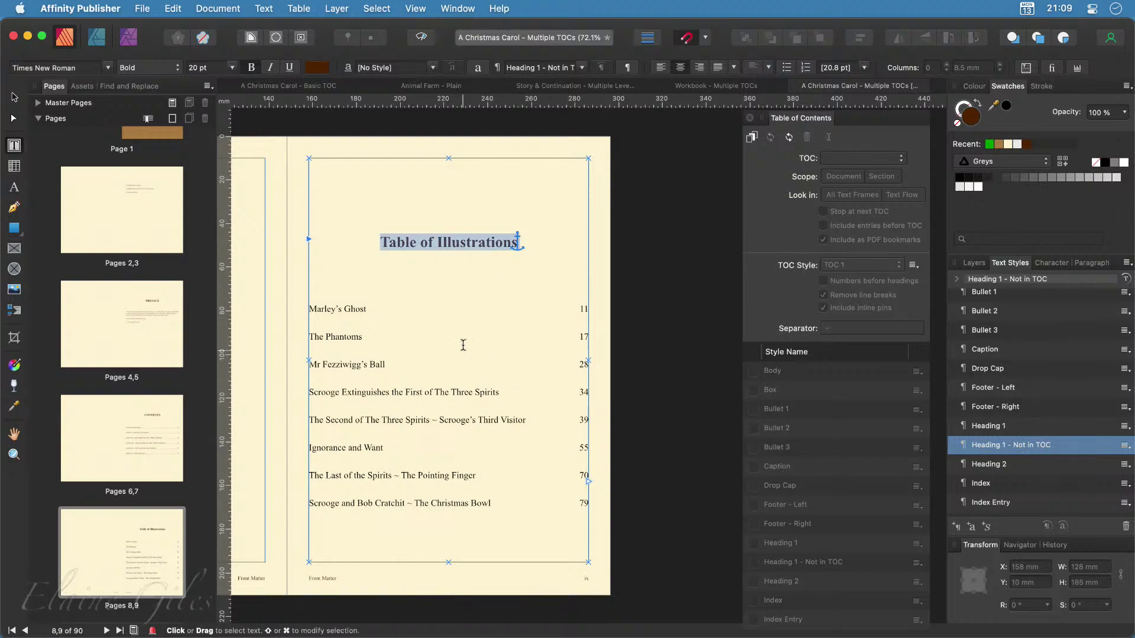
# Update the Contents table on pages 6,7 so it reflects the restyled Table of Illustrations heading
pyautogui.click(132, 438)
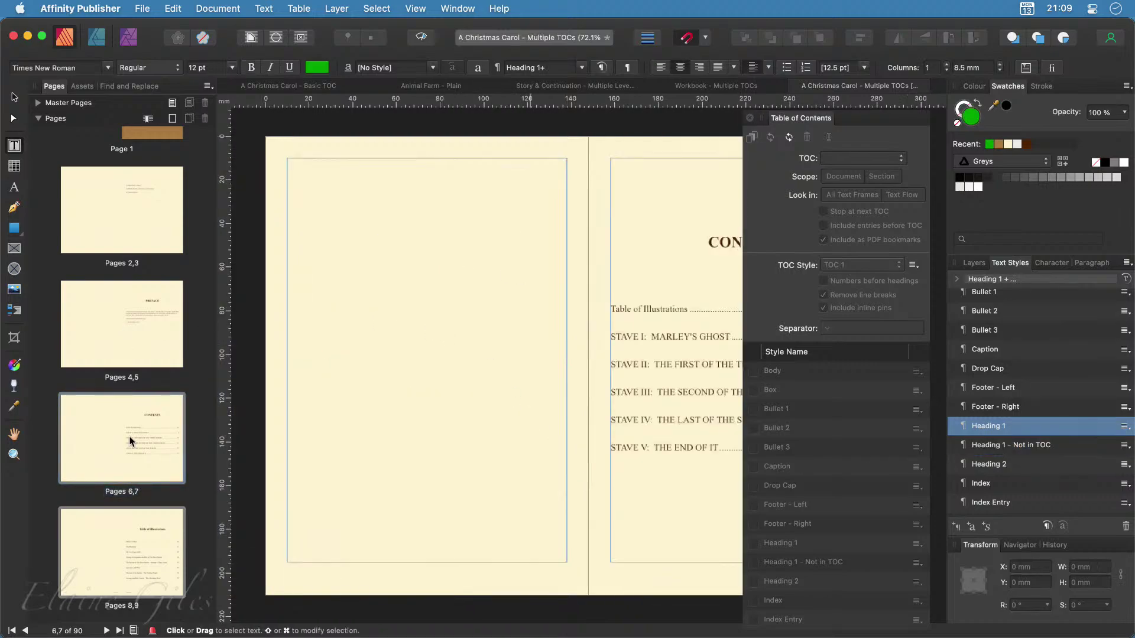
pyautogui.hscroll(5, 613, 408)
pyautogui.click(653, 363)
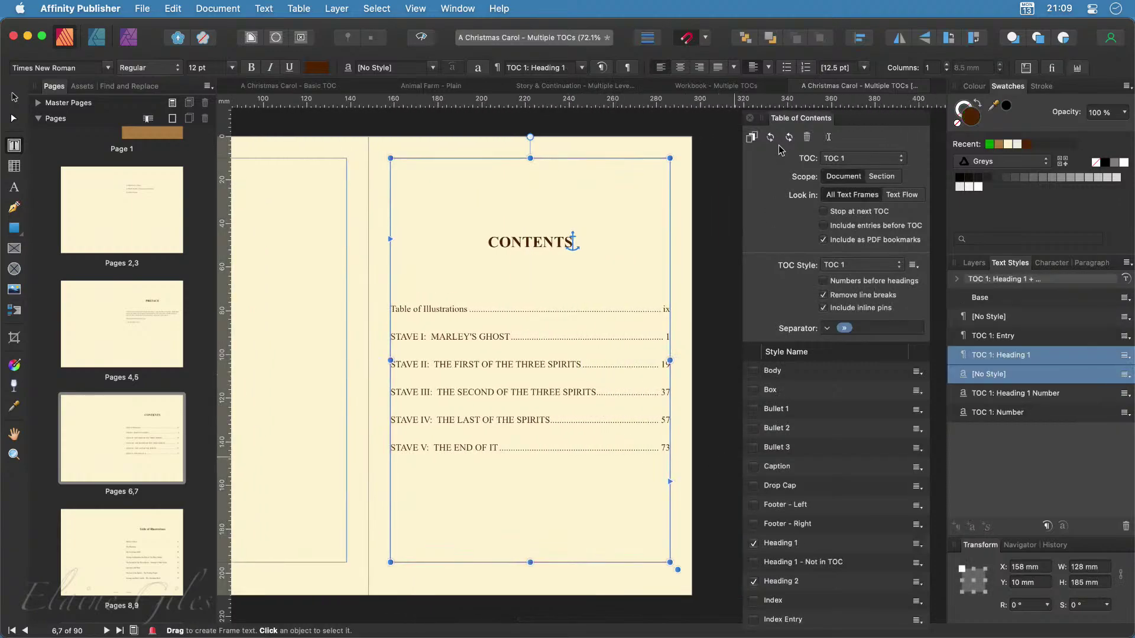
pyautogui.click(771, 138)
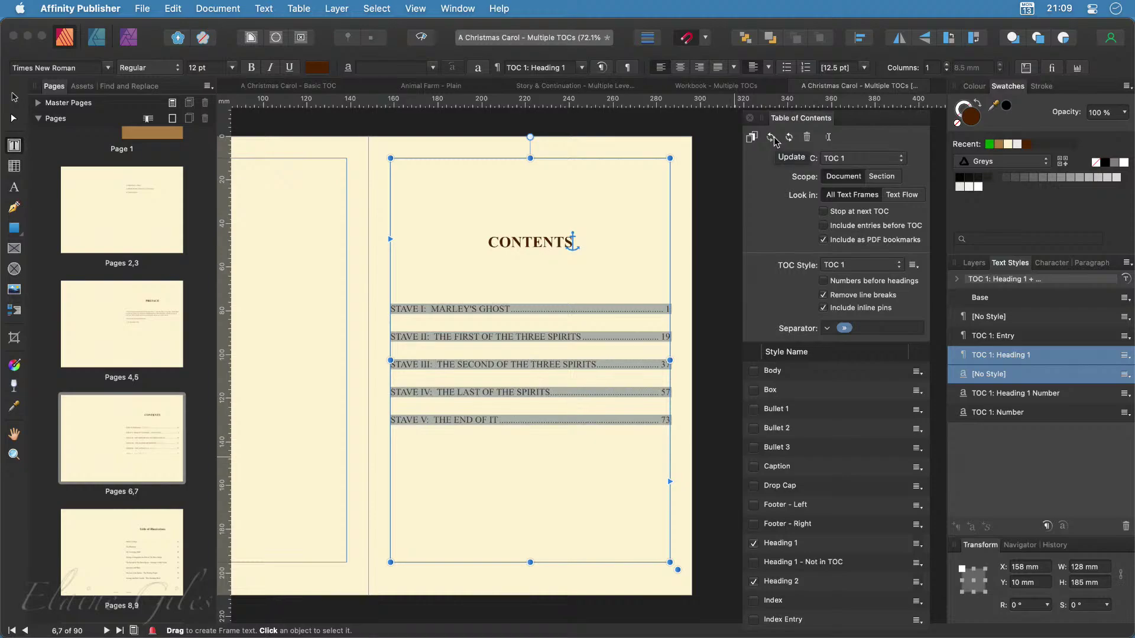
# Try including the "Heading 1 - Not in TOC" style in the updated Contents table, and exclude the style again
pyautogui.click(754, 562)
pyautogui.click(772, 138)
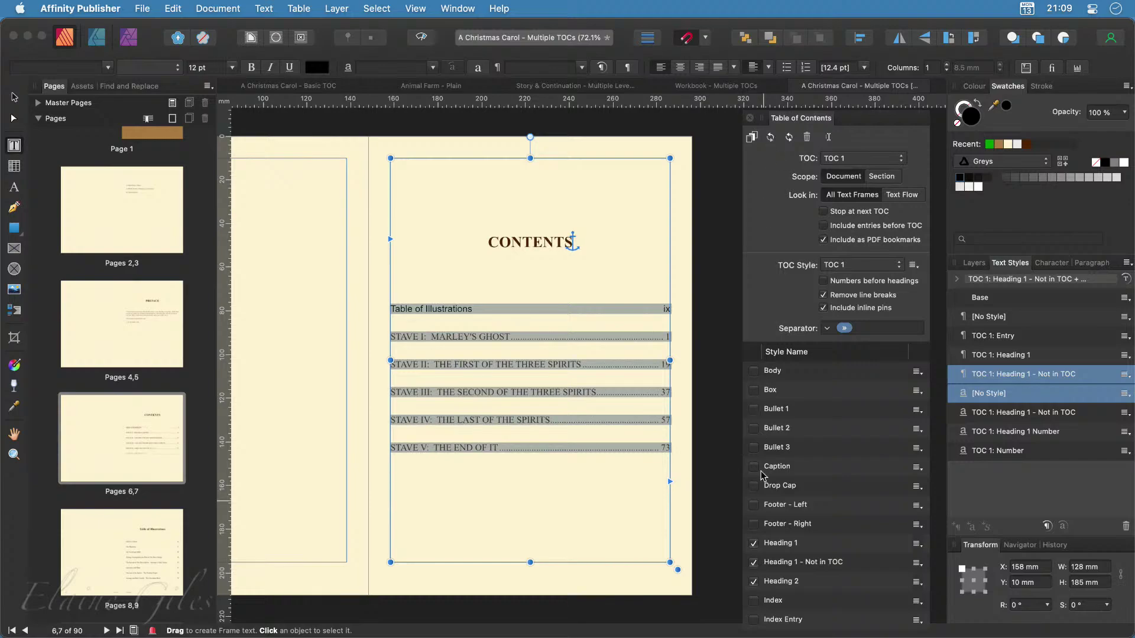
pyautogui.click(753, 562)
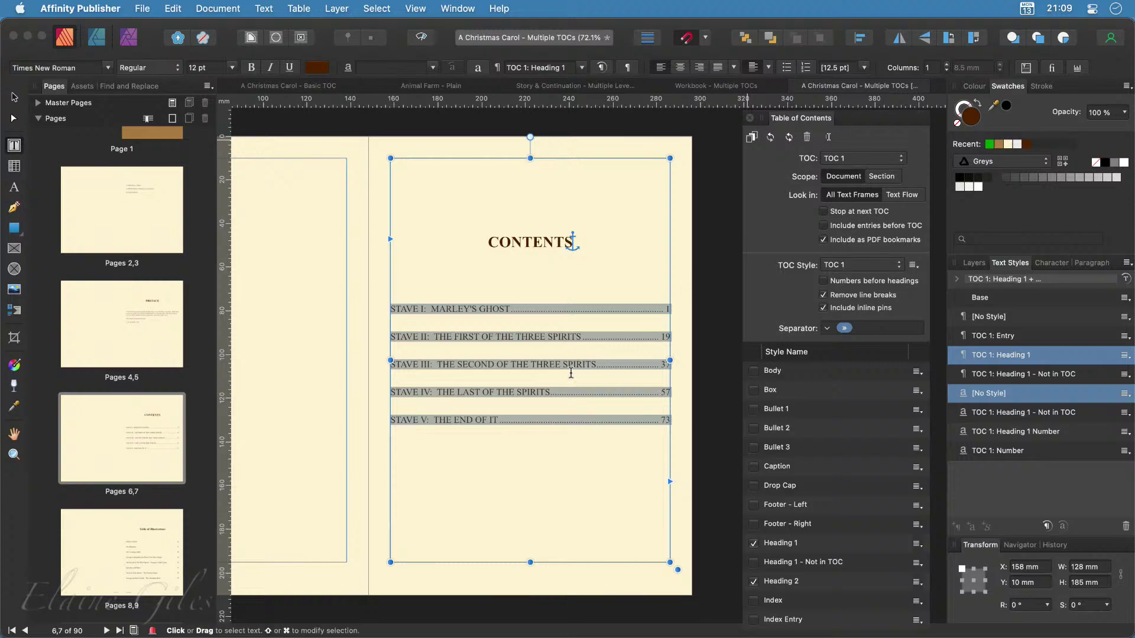
pyautogui.hscroll(5, 520, 497)
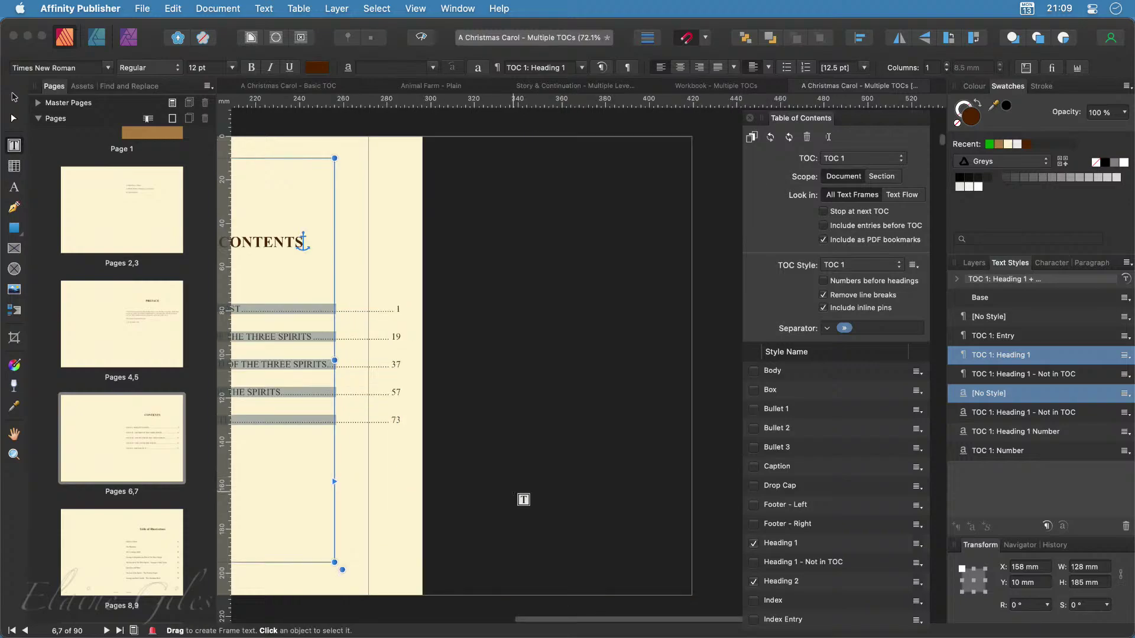
pyautogui.hscroll(-5, 523, 499)
pyautogui.hscroll(-1, 514, 489)
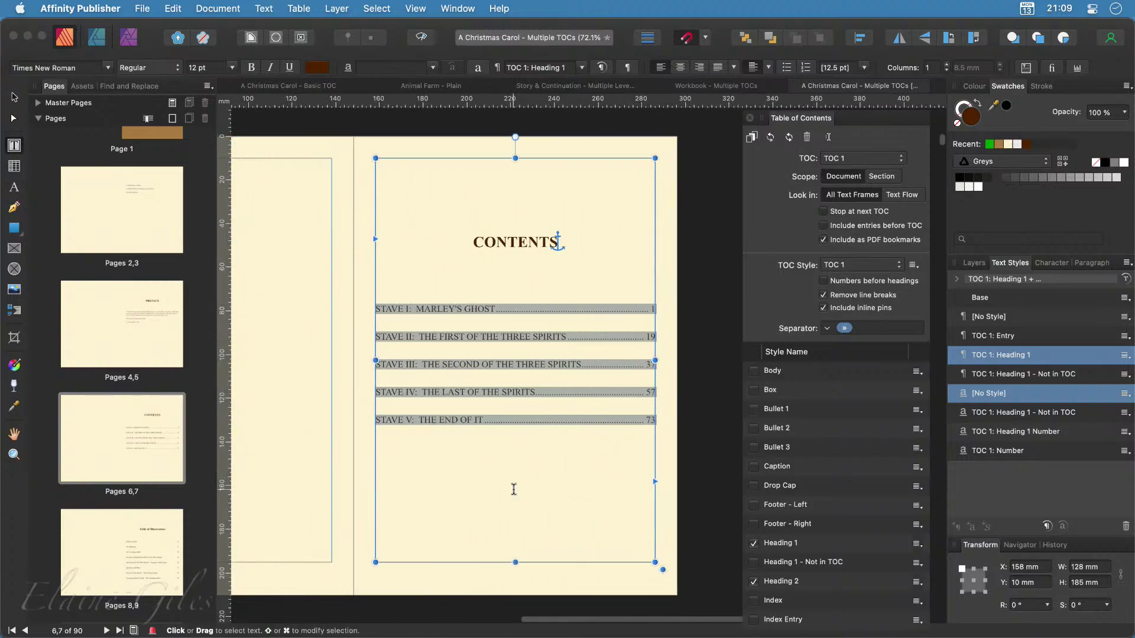
pyautogui.click(489, 492)
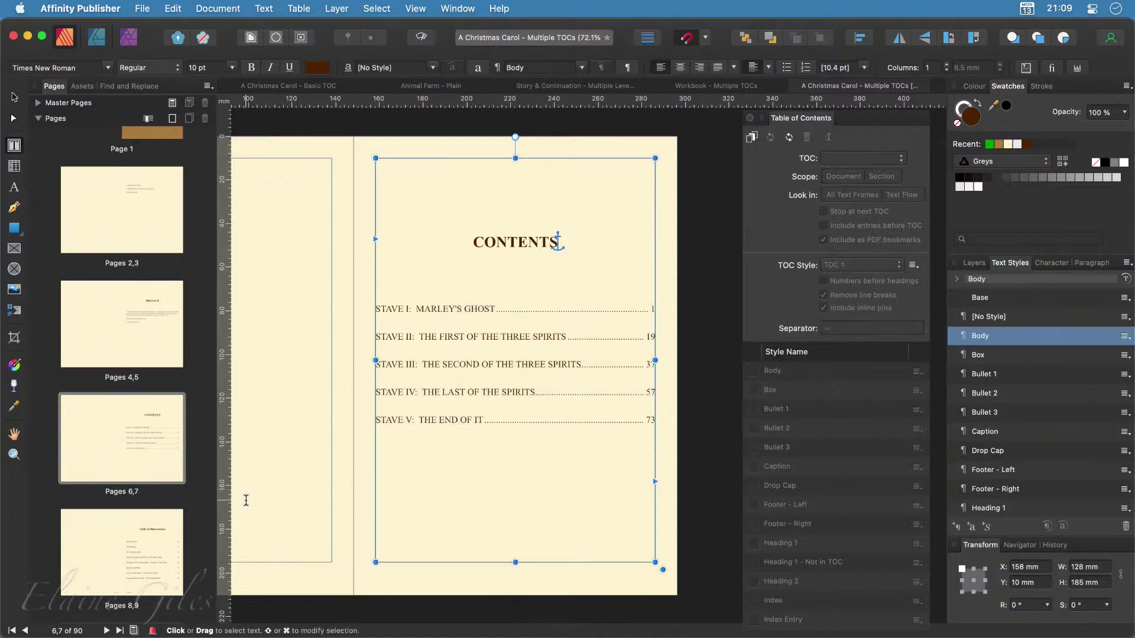
# Compare the Table of Illustrations page with the Contents page and the opening page of Stave I
pyautogui.doubleClick(130, 564)
pyautogui.hscroll(5, 625, 421)
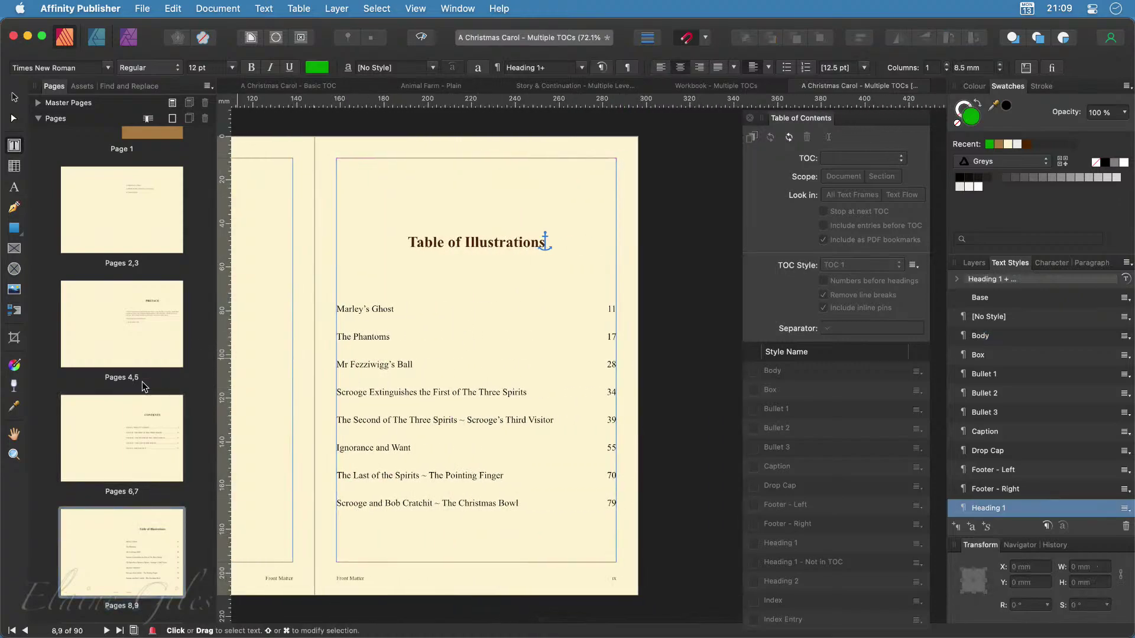
pyautogui.doubleClick(143, 450)
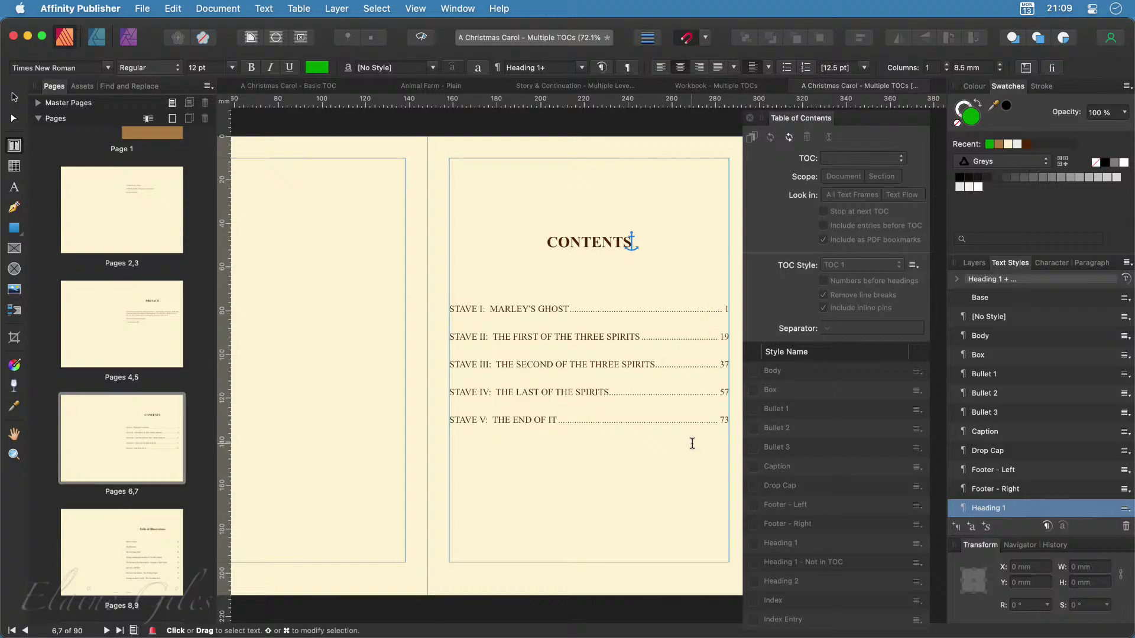
pyautogui.scroll(-5, 140, 561)
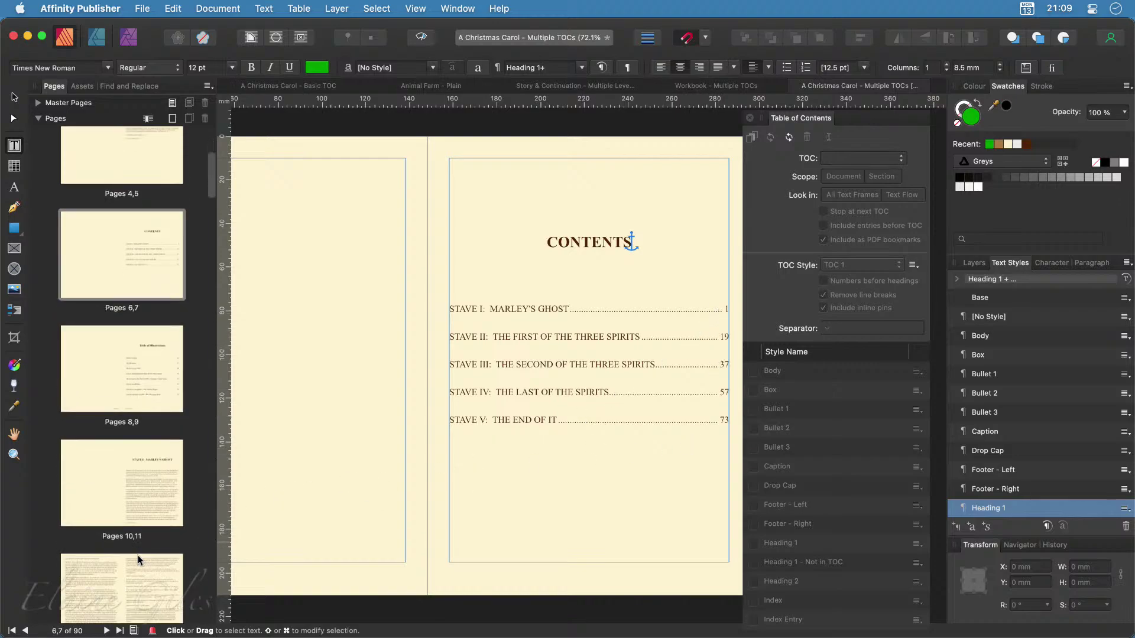
pyautogui.scroll(-2, 140, 561)
pyautogui.click(170, 461)
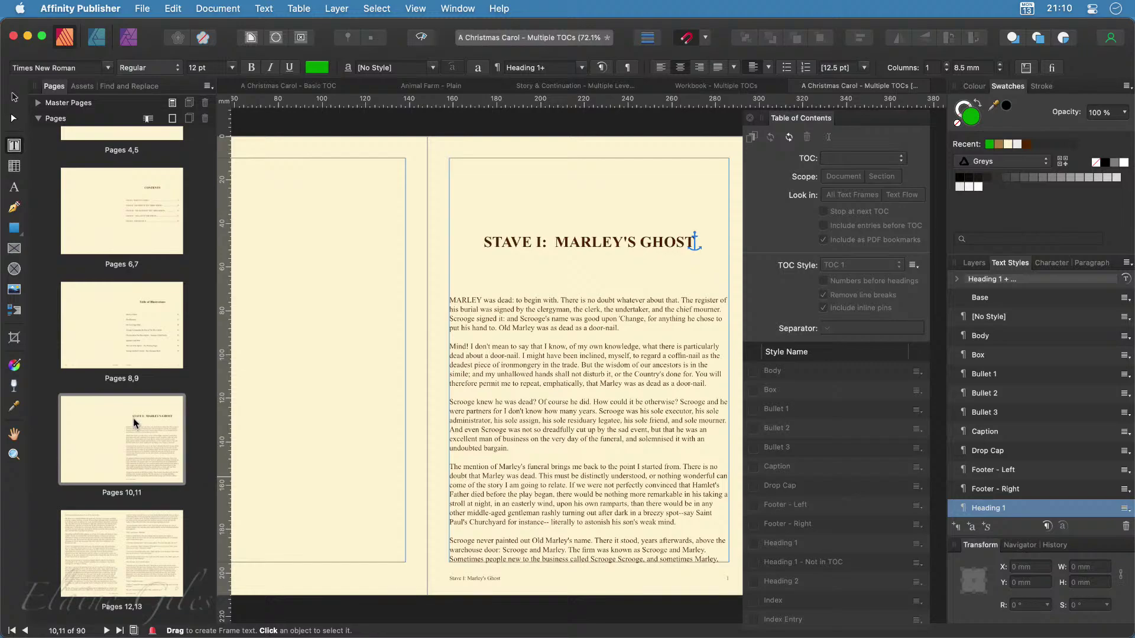
pyautogui.scroll(3, 133, 421)
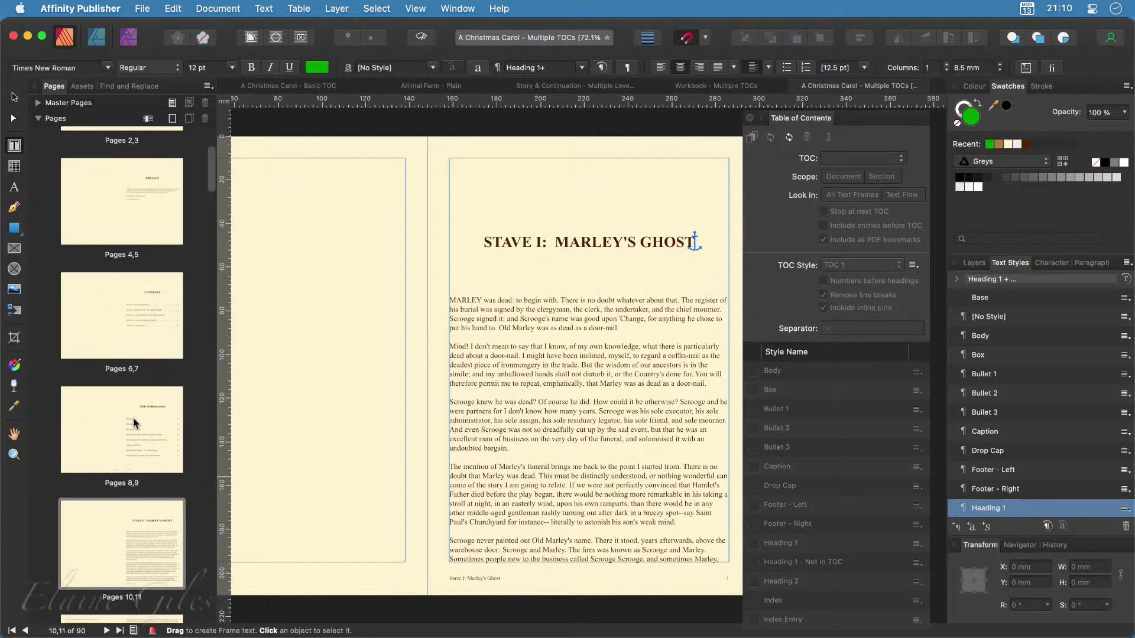
pyautogui.scroll(1, 133, 418)
pyautogui.click(139, 332)
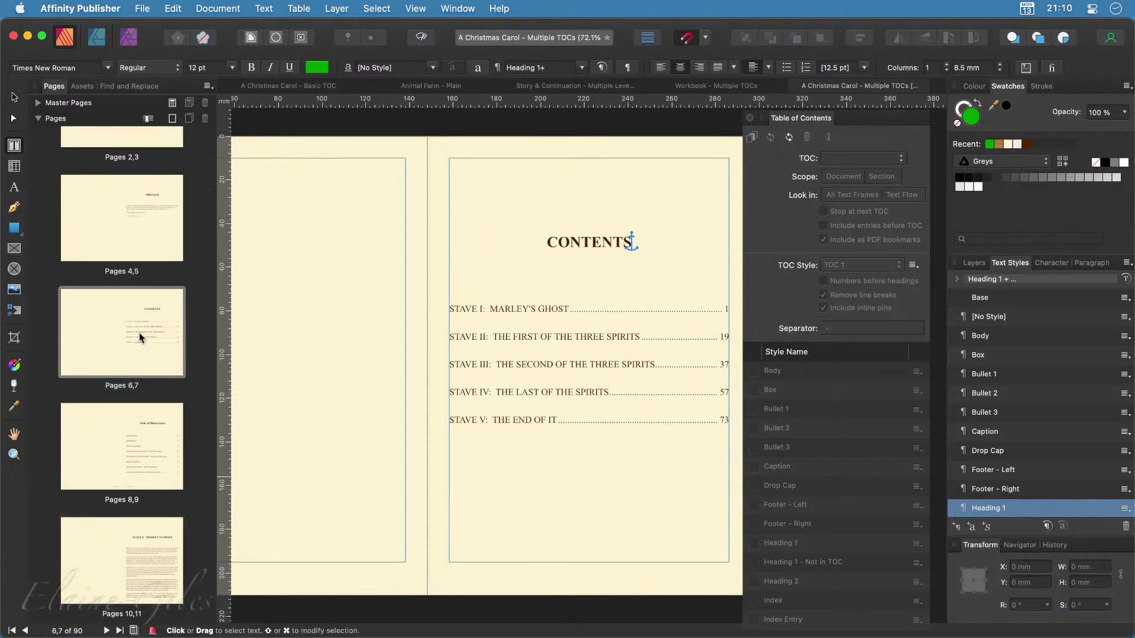
pyautogui.click(147, 444)
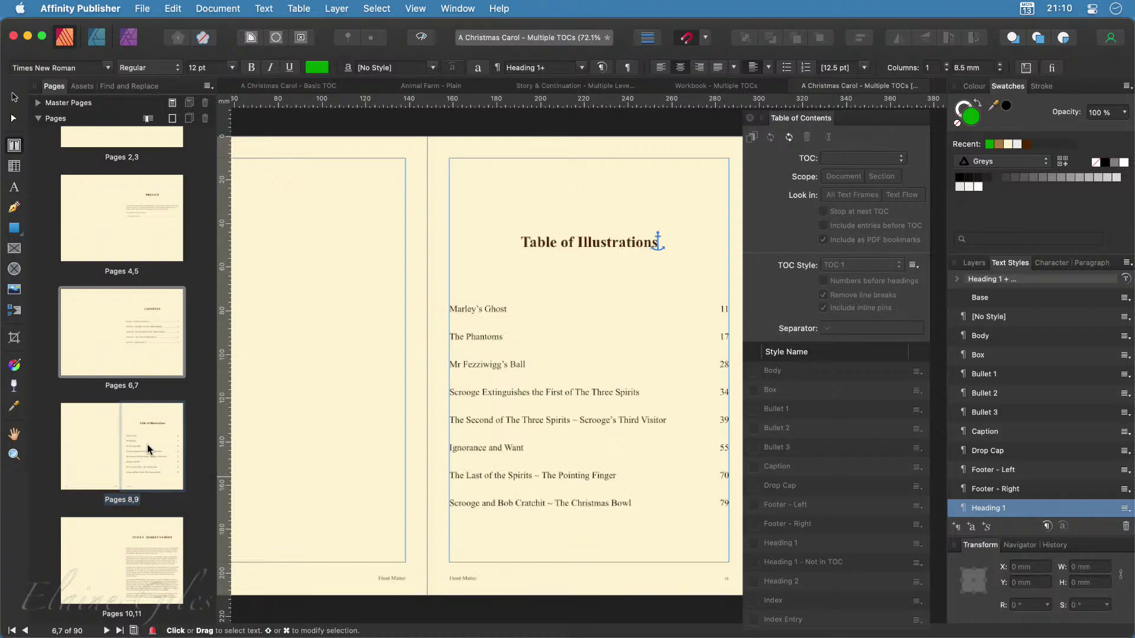
# Examine the settings of TOC 1 and TOC 2 from both tables, including the available table of contents styles
pyautogui.click(524, 448)
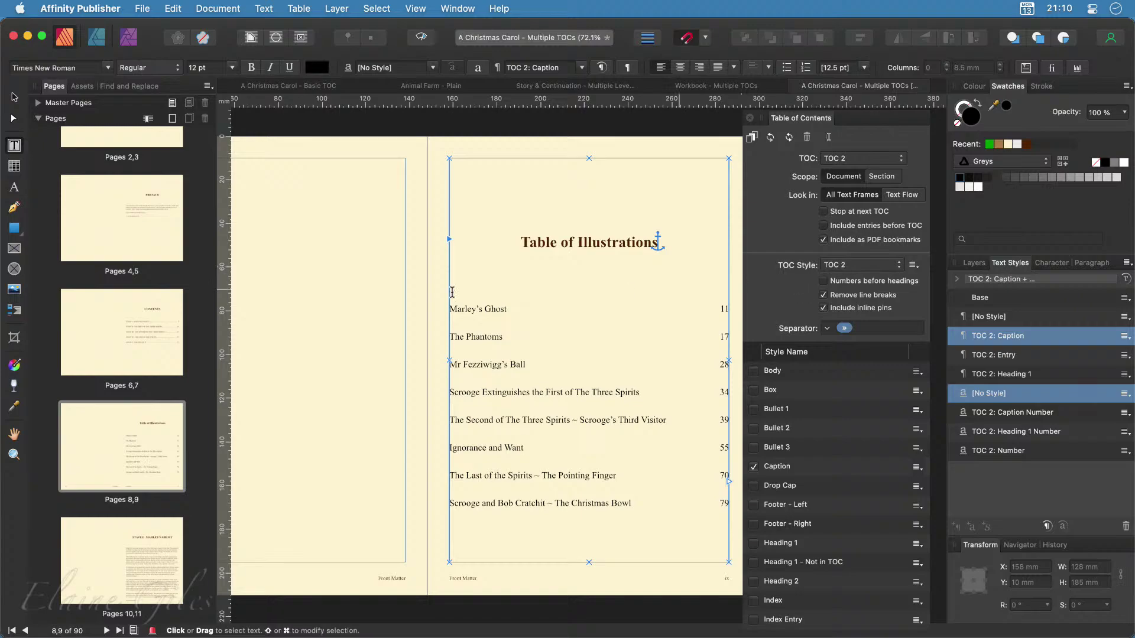
pyautogui.doubleClick(149, 330)
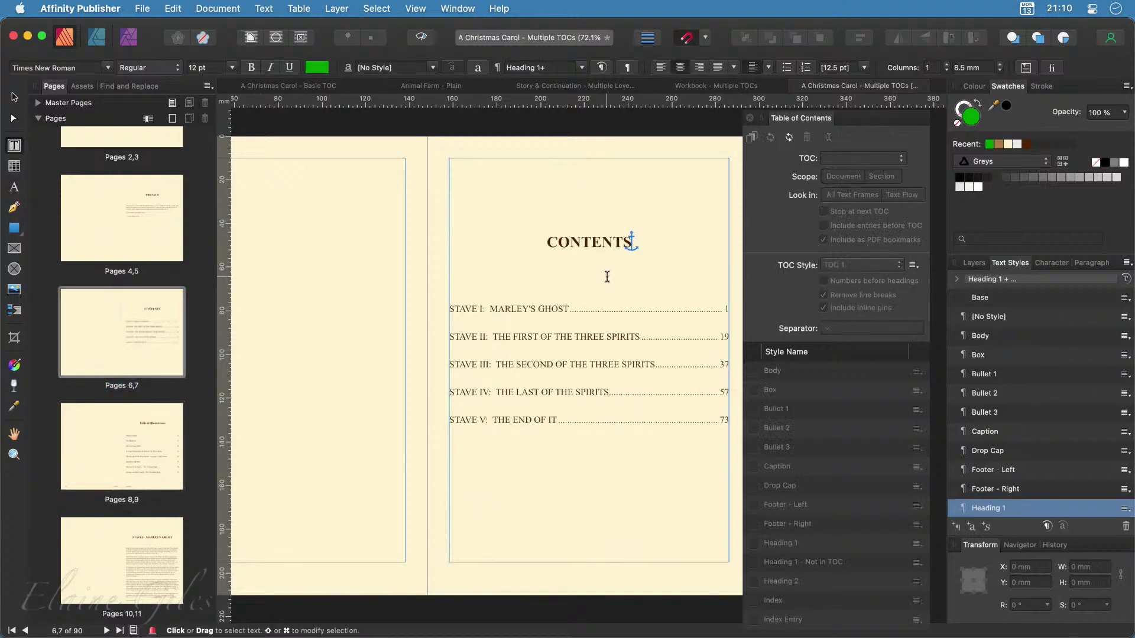
pyautogui.click(603, 313)
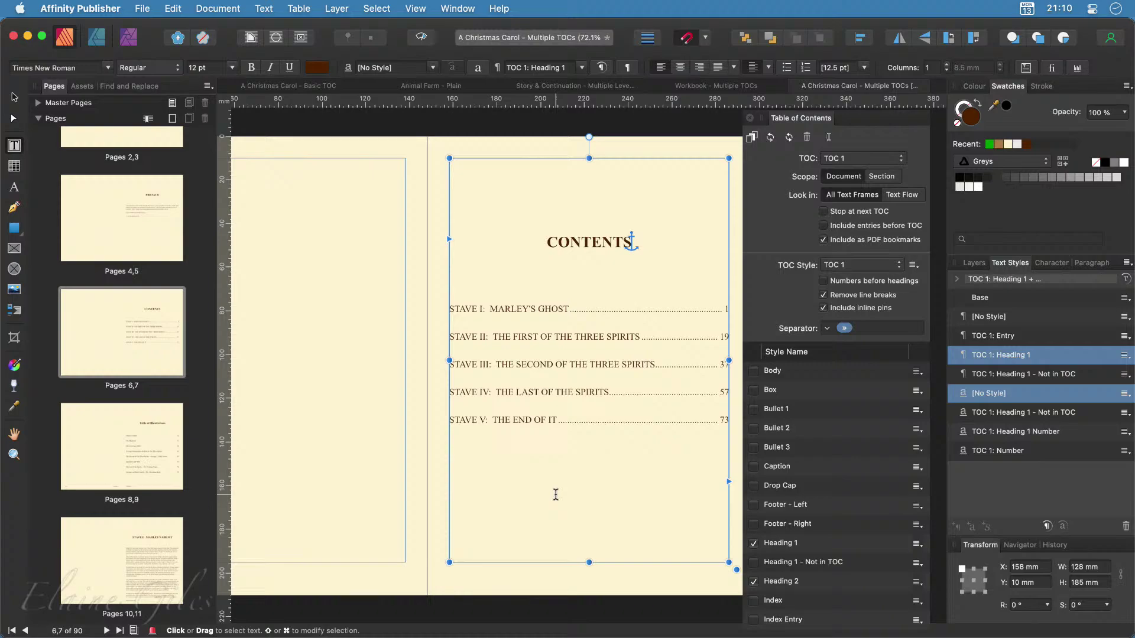
pyautogui.click(896, 165)
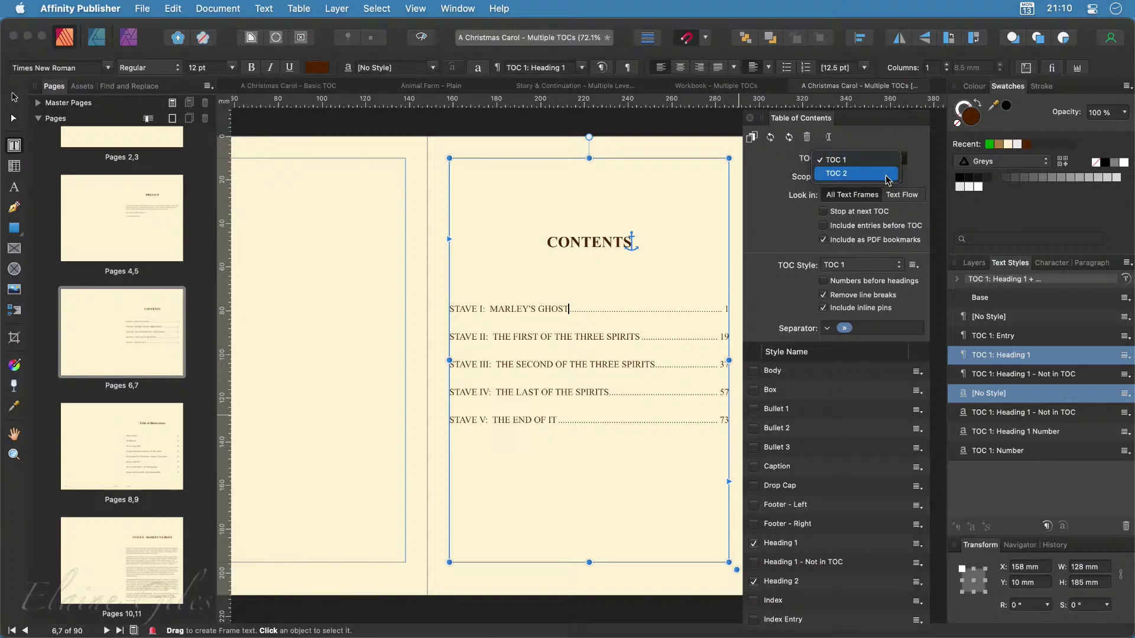
pyautogui.click(886, 179)
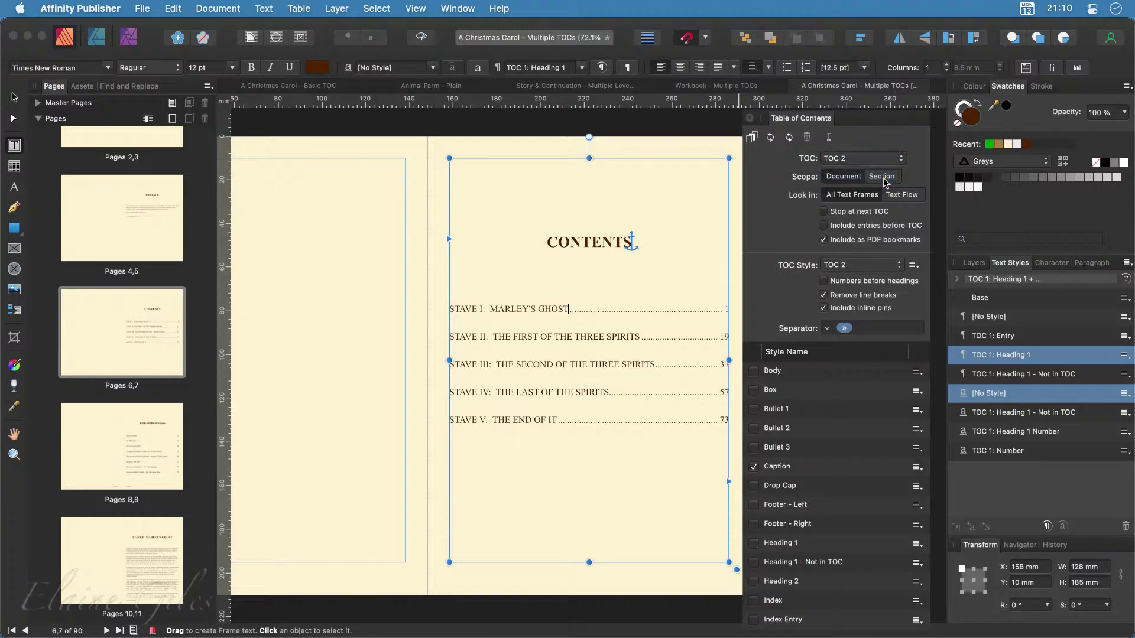
pyautogui.click(888, 159)
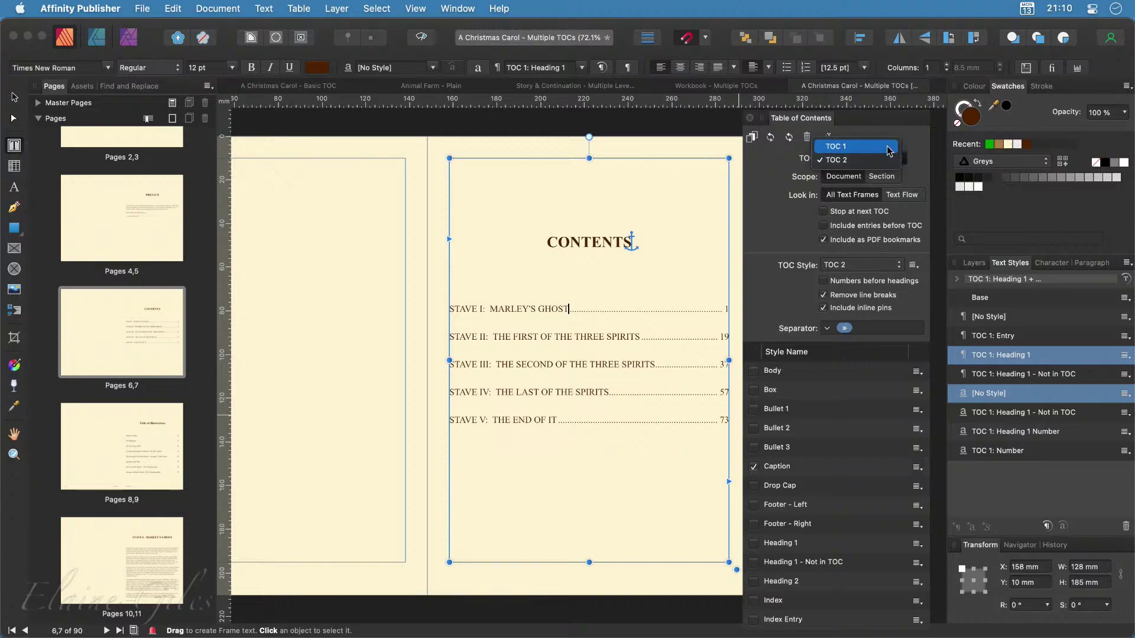
pyautogui.click(890, 149)
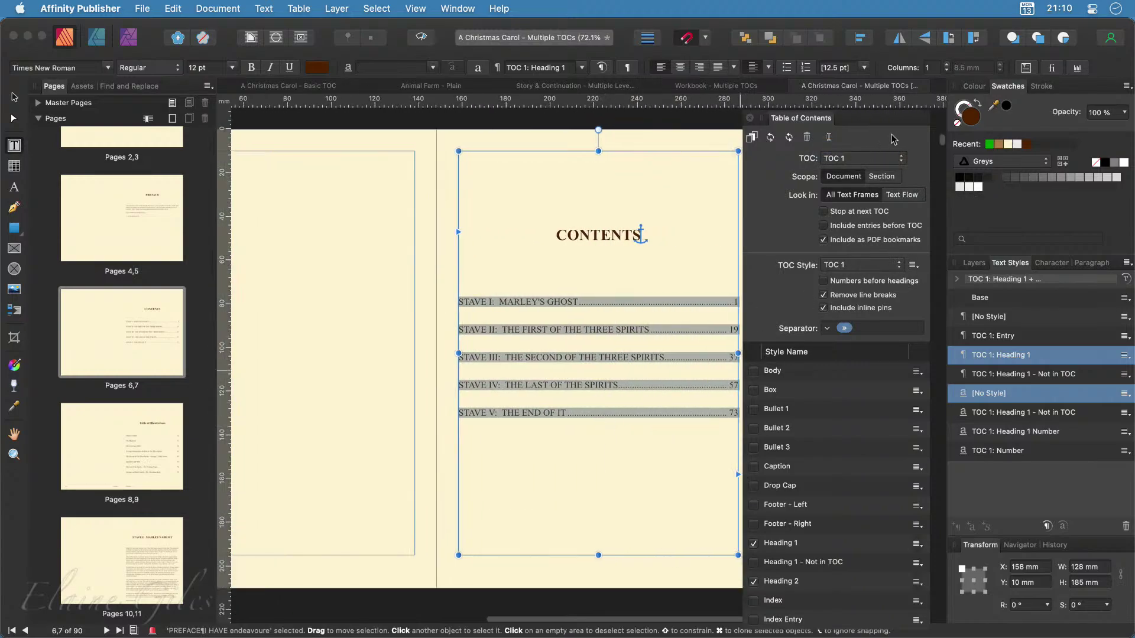
pyautogui.click(903, 266)
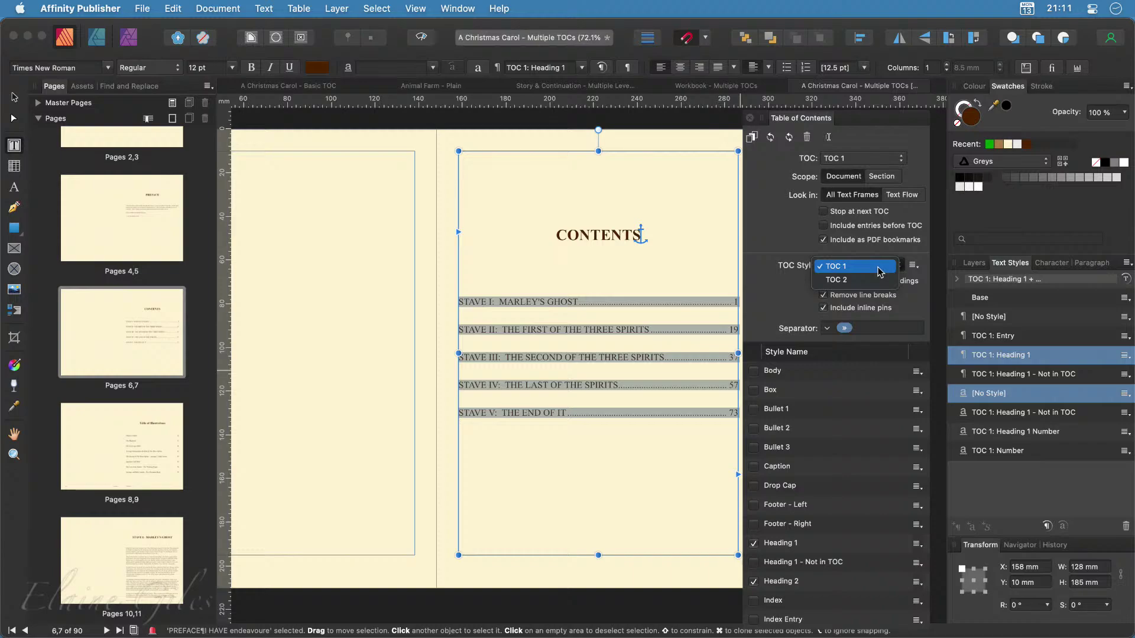
pyautogui.click(915, 169)
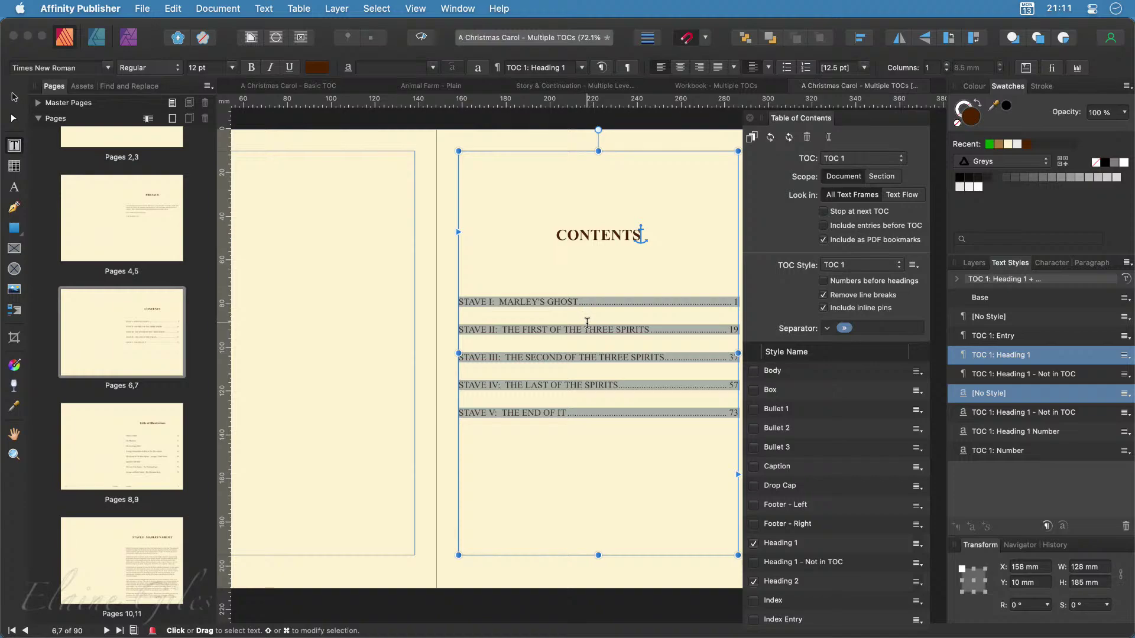
# Rename the Contents page's table of contents as "TOC Chapters"
pyautogui.click(828, 138)
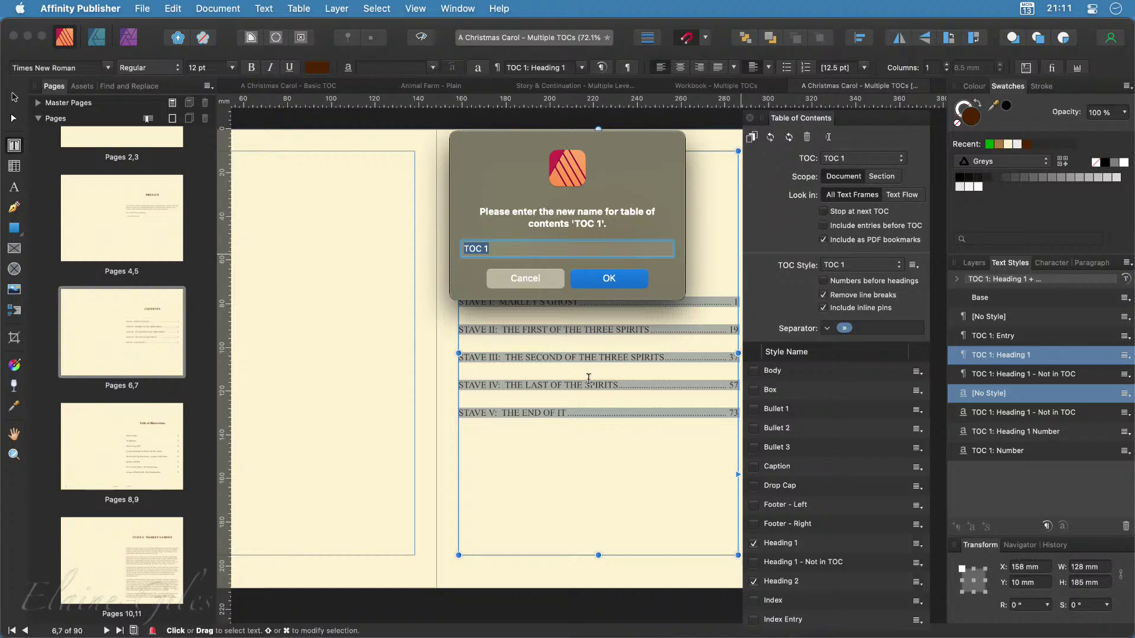
pyautogui.write('Chapters')
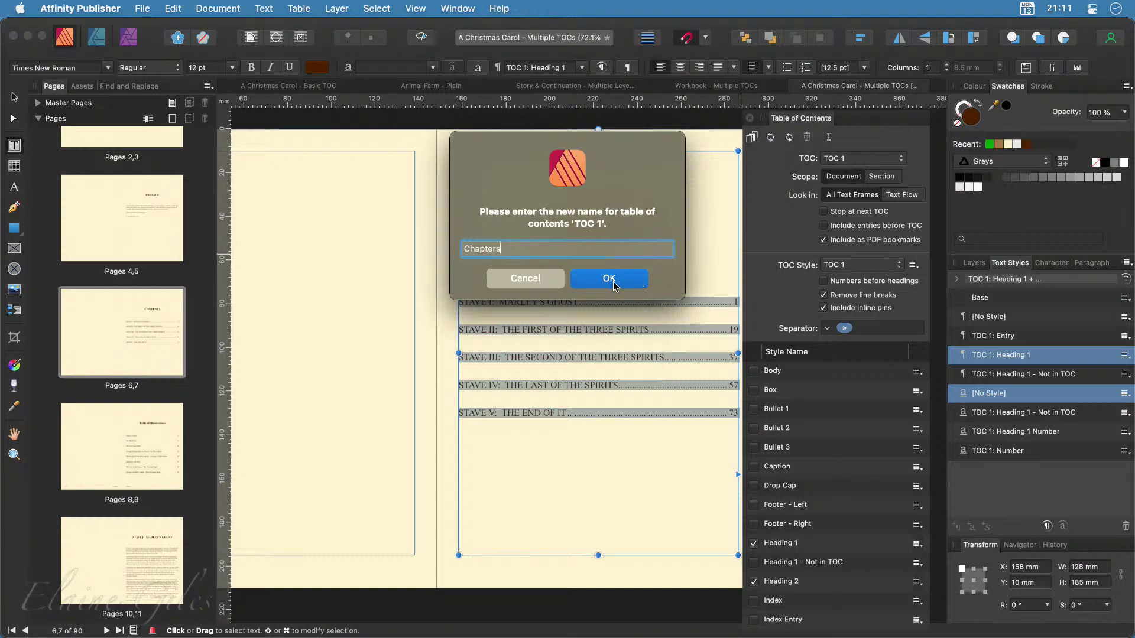
pyautogui.press('super+Left')
pyautogui.write('TOC')
pyautogui.click(609, 279)
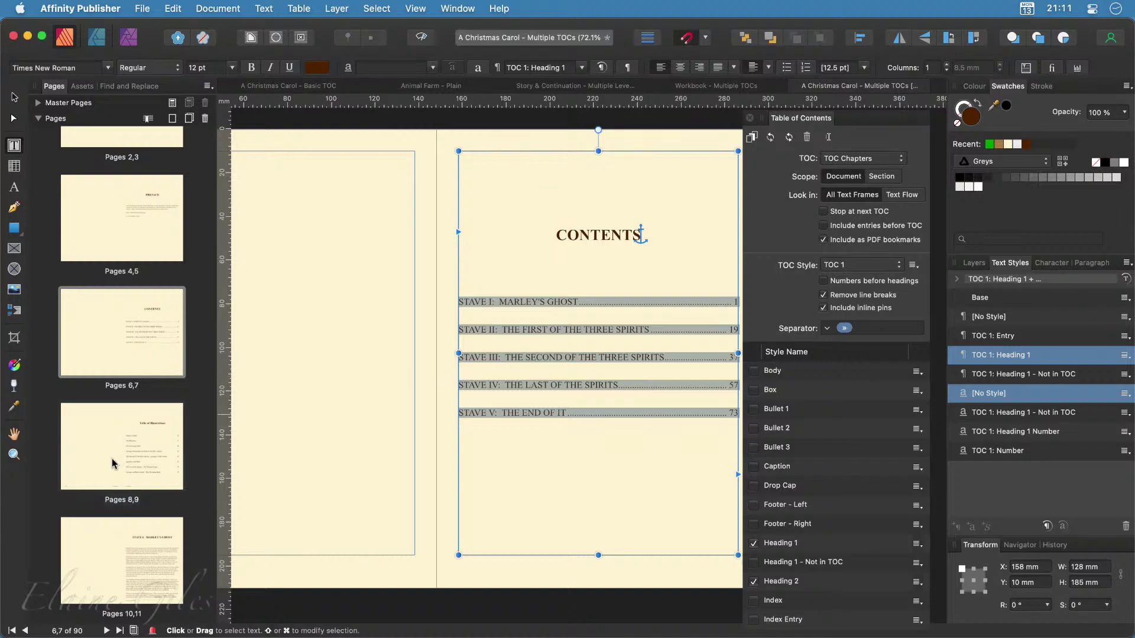
# Rename the table of contents on the Table of Illustrations page as "TOC Illustrations"
pyautogui.doubleClick(147, 456)
pyautogui.click(529, 386)
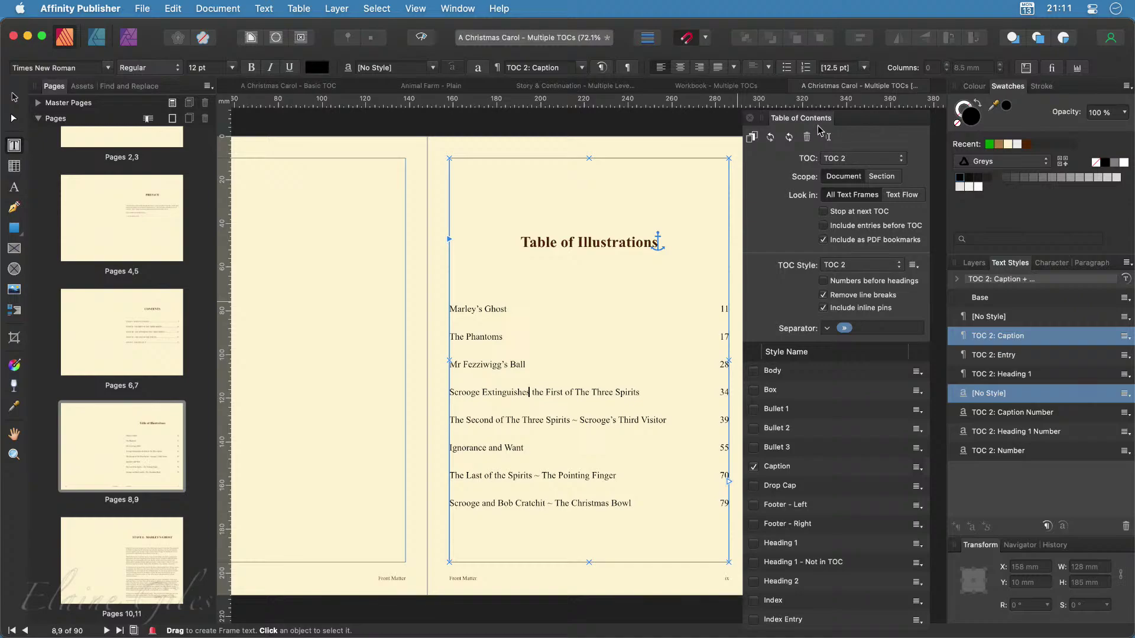
pyautogui.click(828, 140)
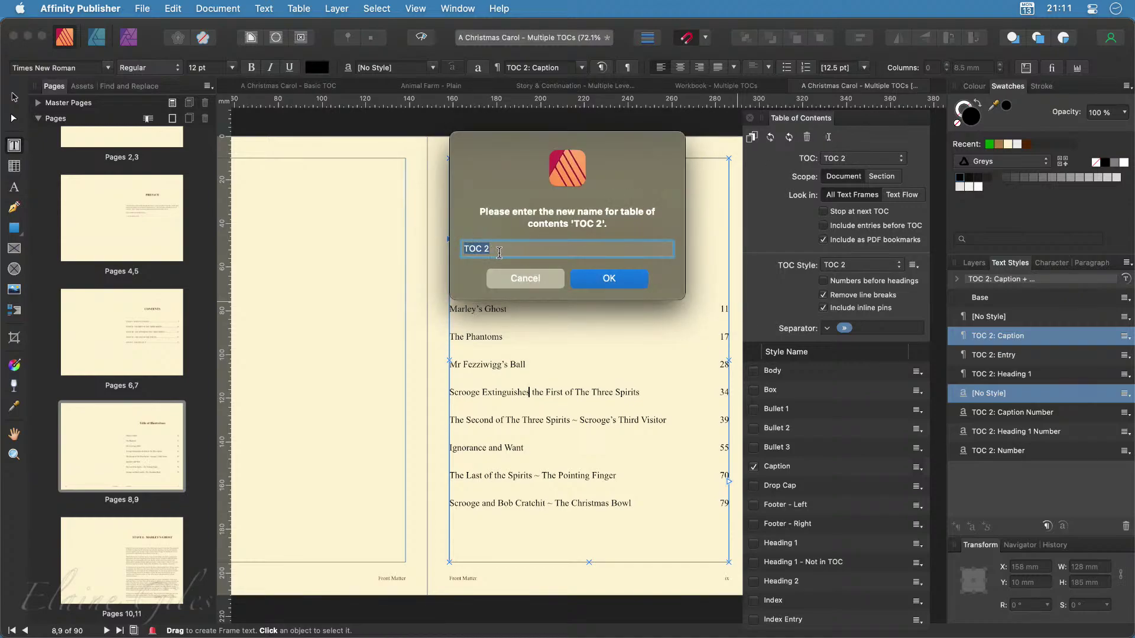
pyautogui.click(489, 247)
pyautogui.write('Illustrations')
pyautogui.press('Return')
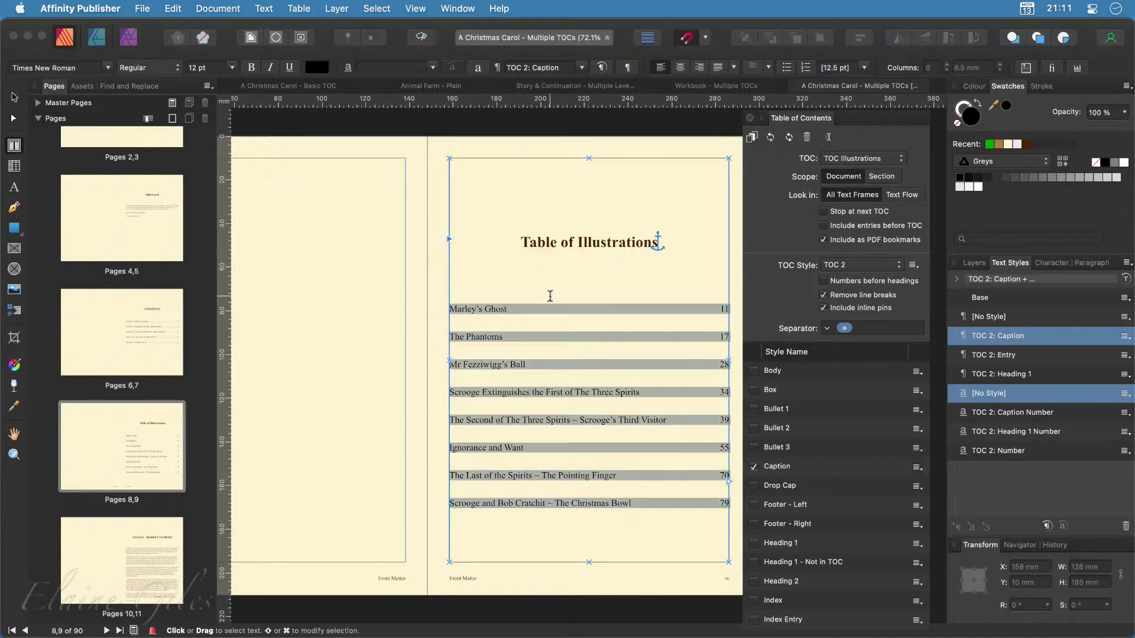
# Rename the TOC style used by the Table of Illustrations as "TOC Illustrations"
pyautogui.click(901, 267)
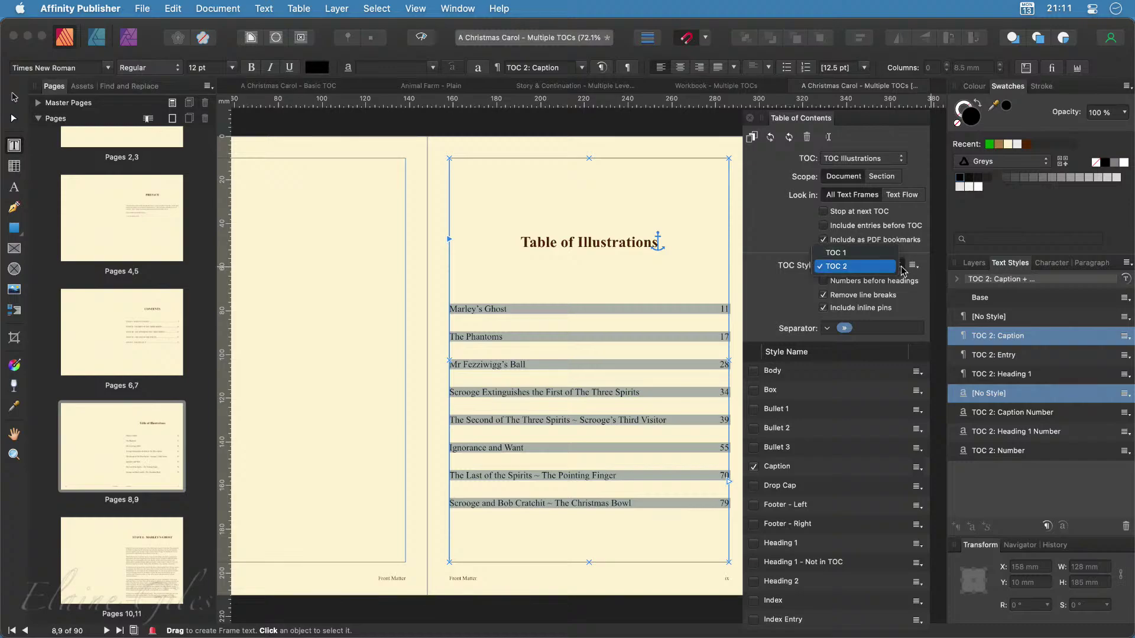
pyautogui.click(910, 282)
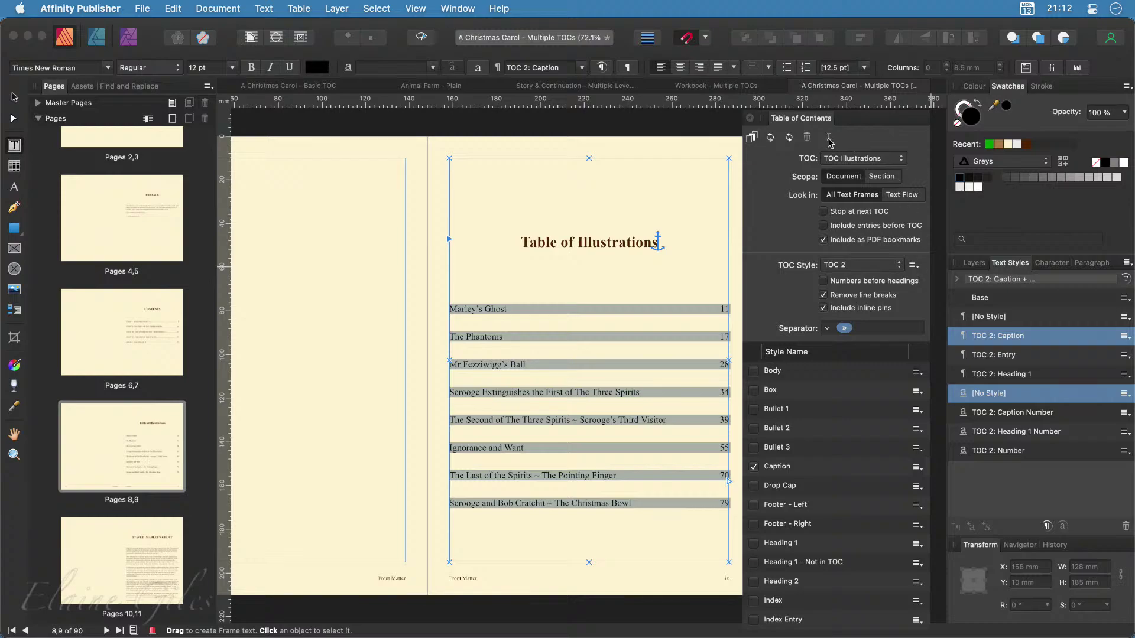
pyautogui.click(916, 269)
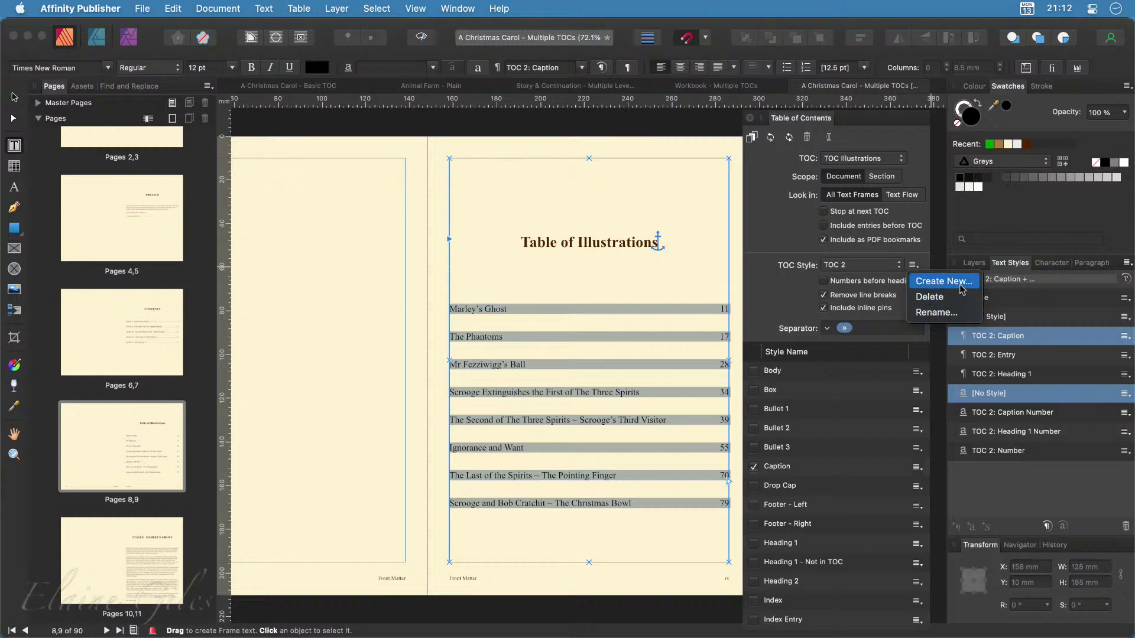
pyautogui.click(949, 314)
pyautogui.click(549, 248)
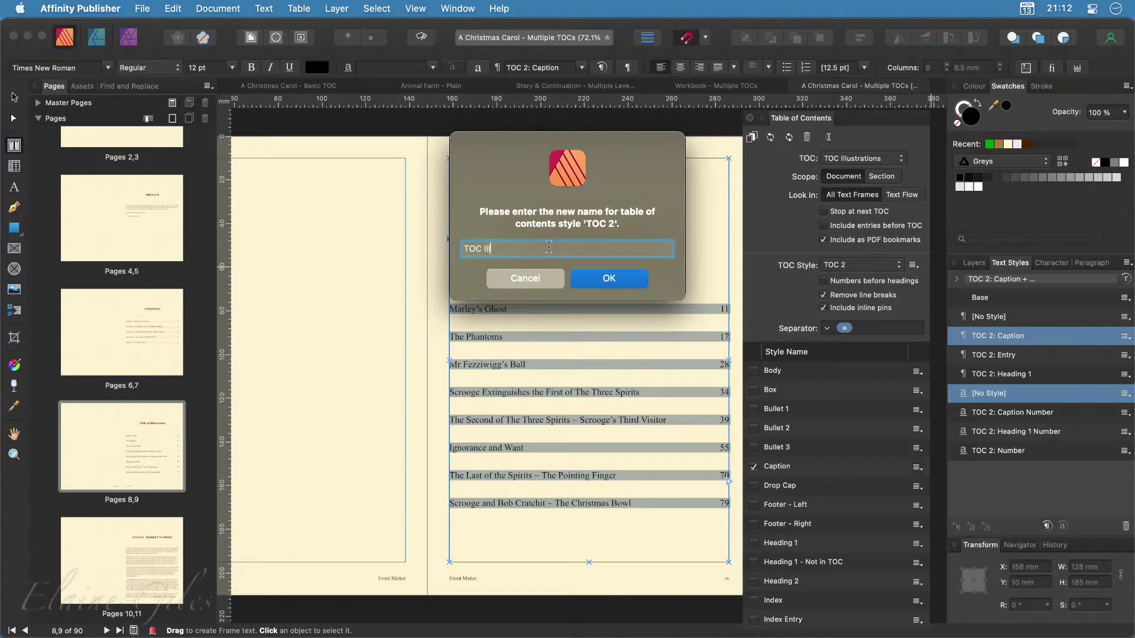
pyautogui.write('ustrations')
pyautogui.press('Return')
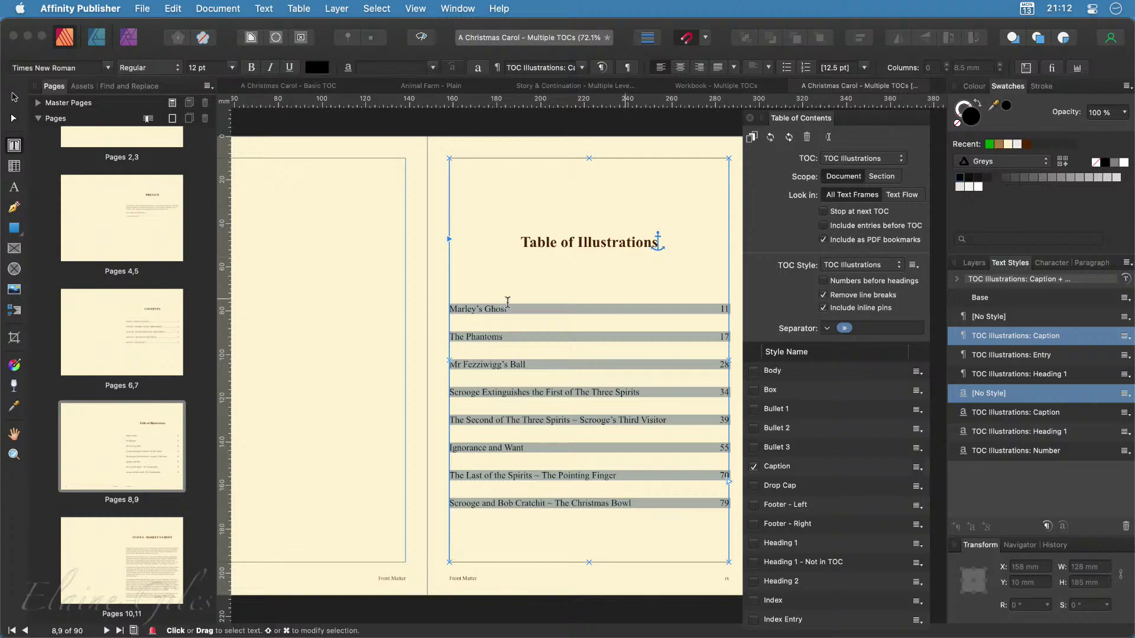
# Rename the TOC style used by the Contents table, starting the new name with "TOC"
pyautogui.doubleClick(131, 335)
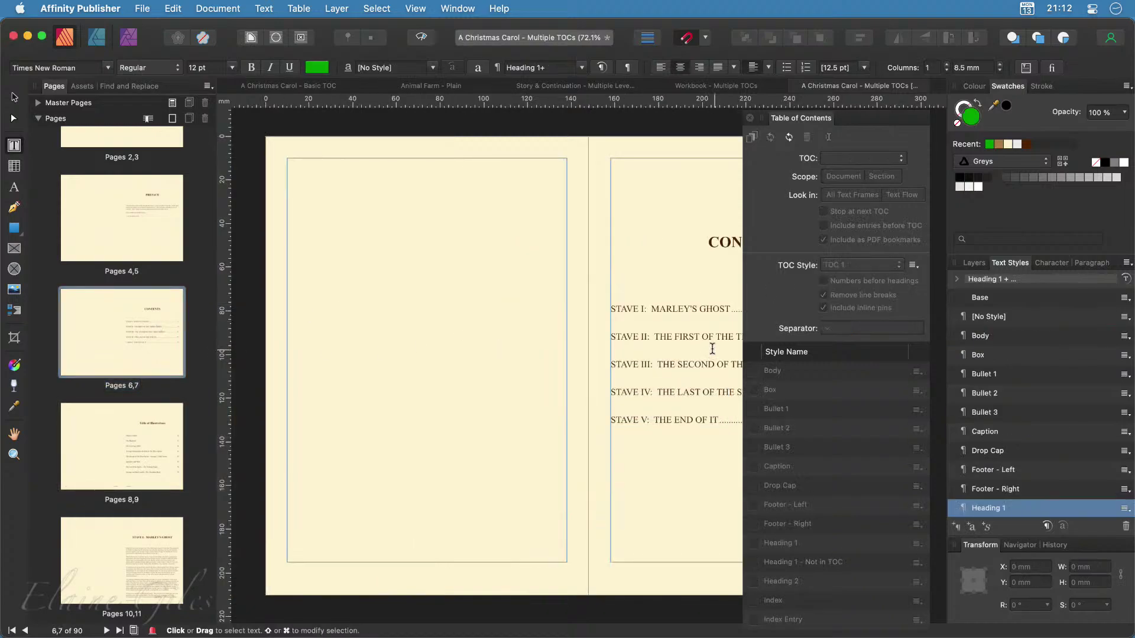
pyautogui.click(535, 310)
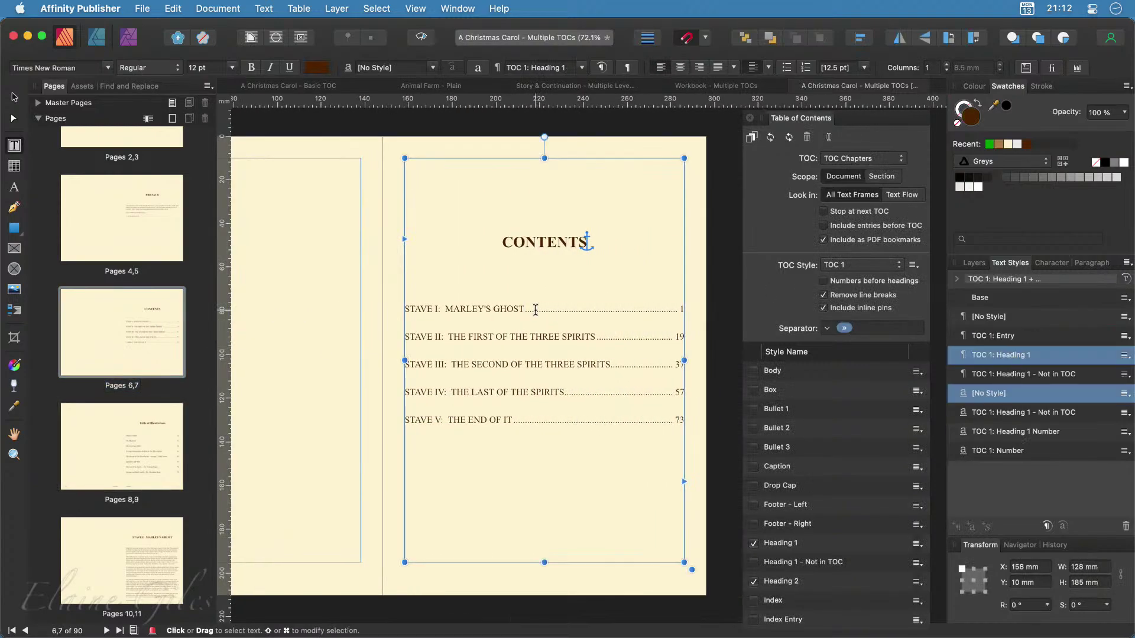
pyautogui.hscroll(3, 536, 310)
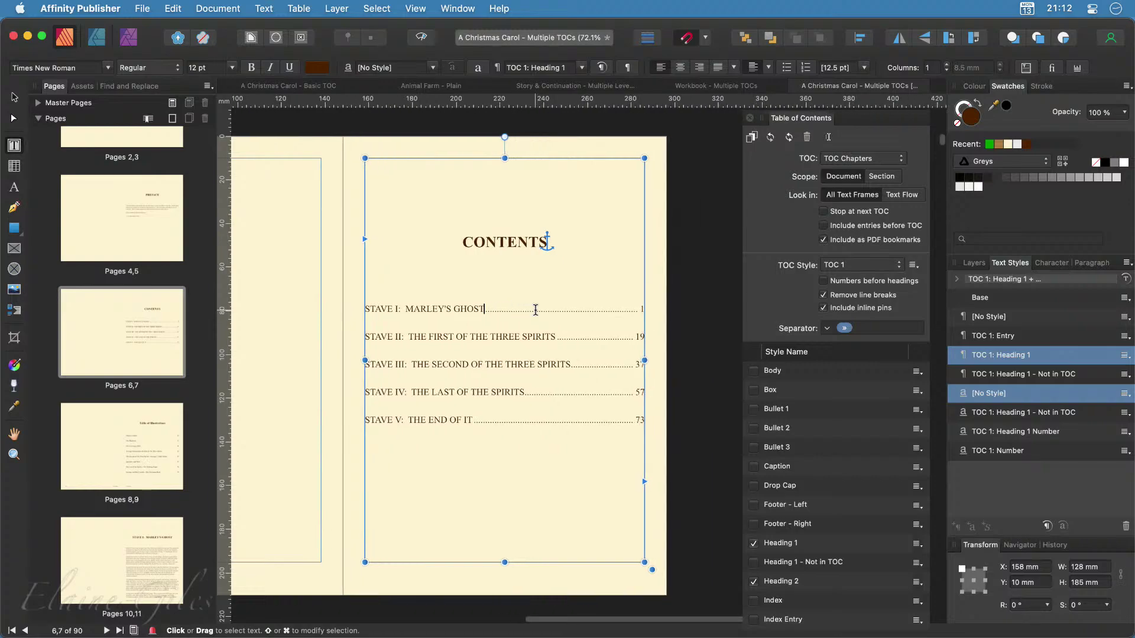
pyautogui.click(913, 265)
pyautogui.click(923, 313)
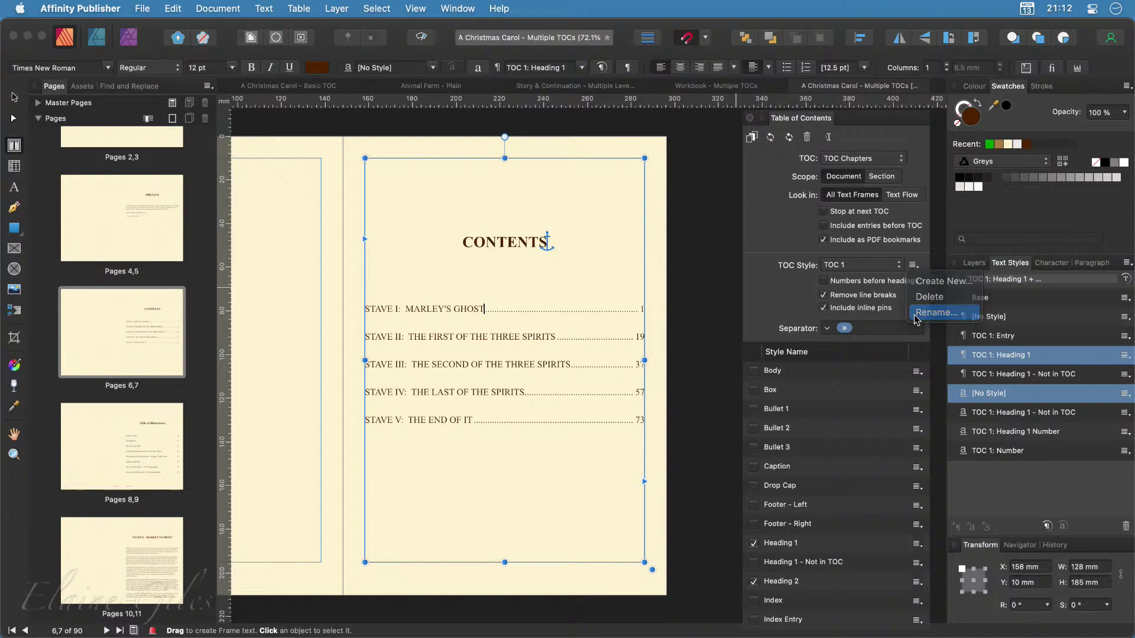
pyautogui.write('TOC ')
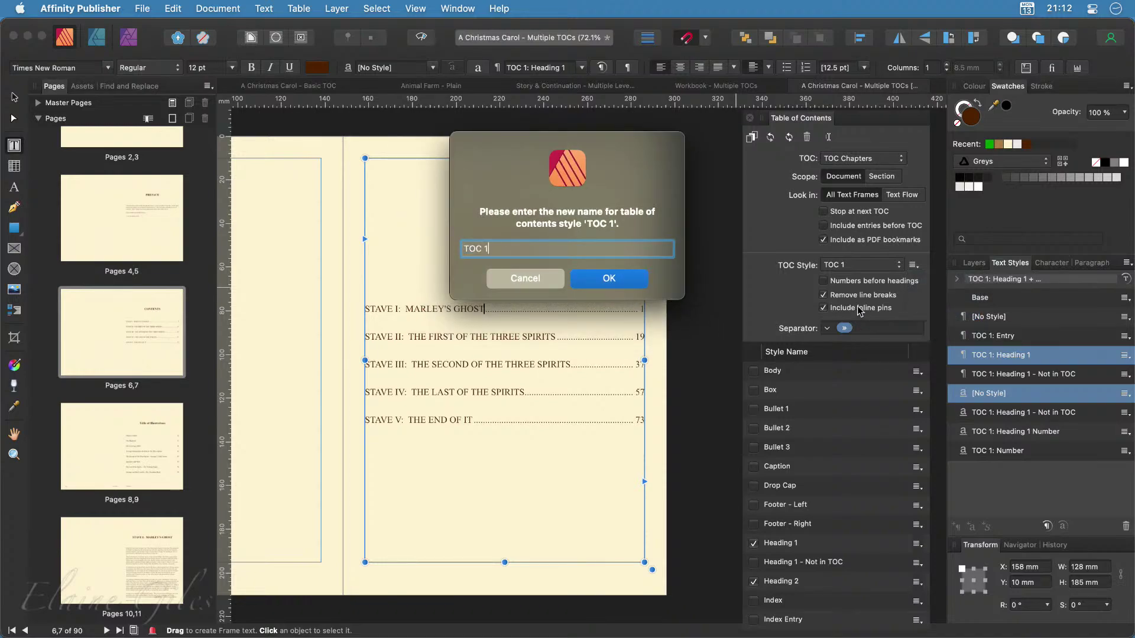
# Rename the table of contents style "TOC 1" as "TOC Chapters"
pyautogui.write('Chapters')
pyautogui.click(644, 279)
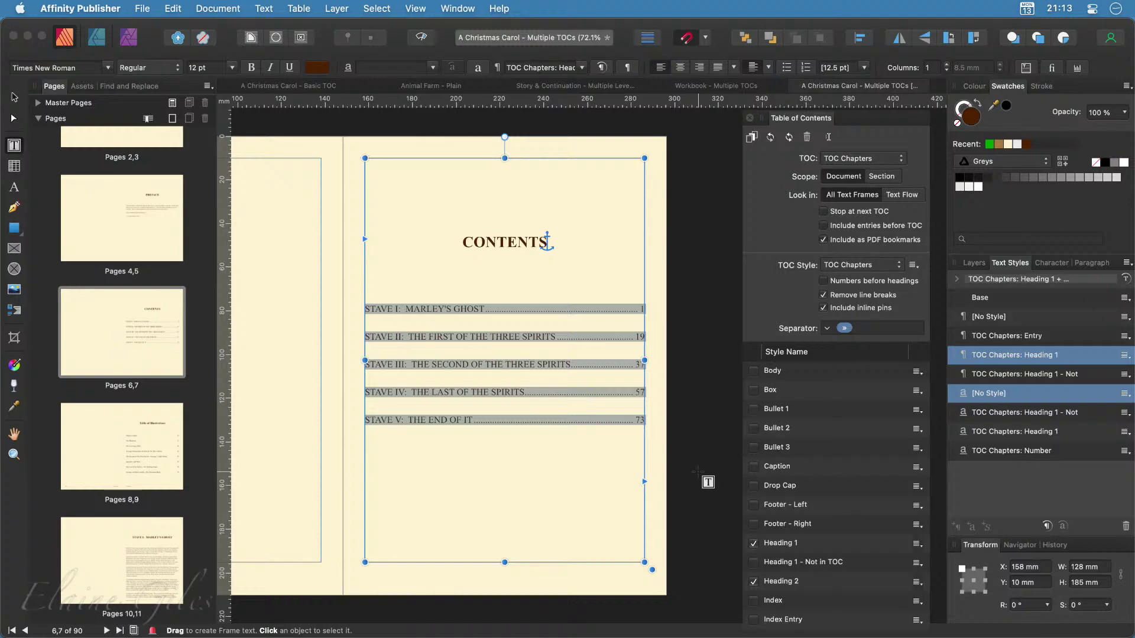
# Go to the illustration on pages 20,21 and select the "Marley's Ghost" caption text frame
pyautogui.scroll(-6, 128, 489)
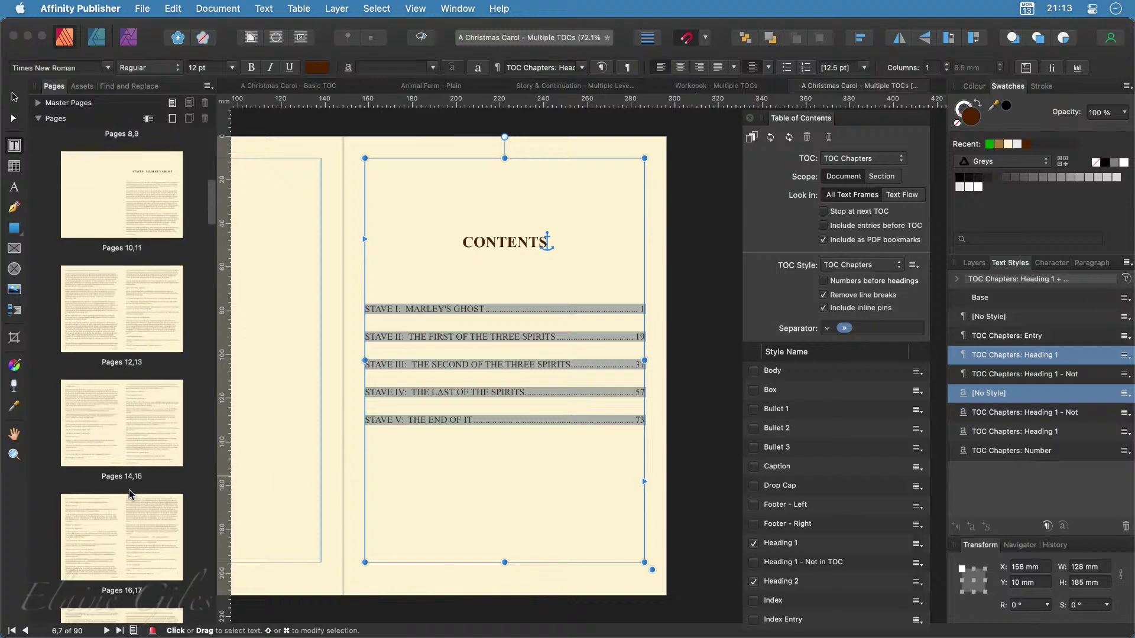
pyautogui.scroll(-7, 128, 489)
pyautogui.doubleClick(121, 334)
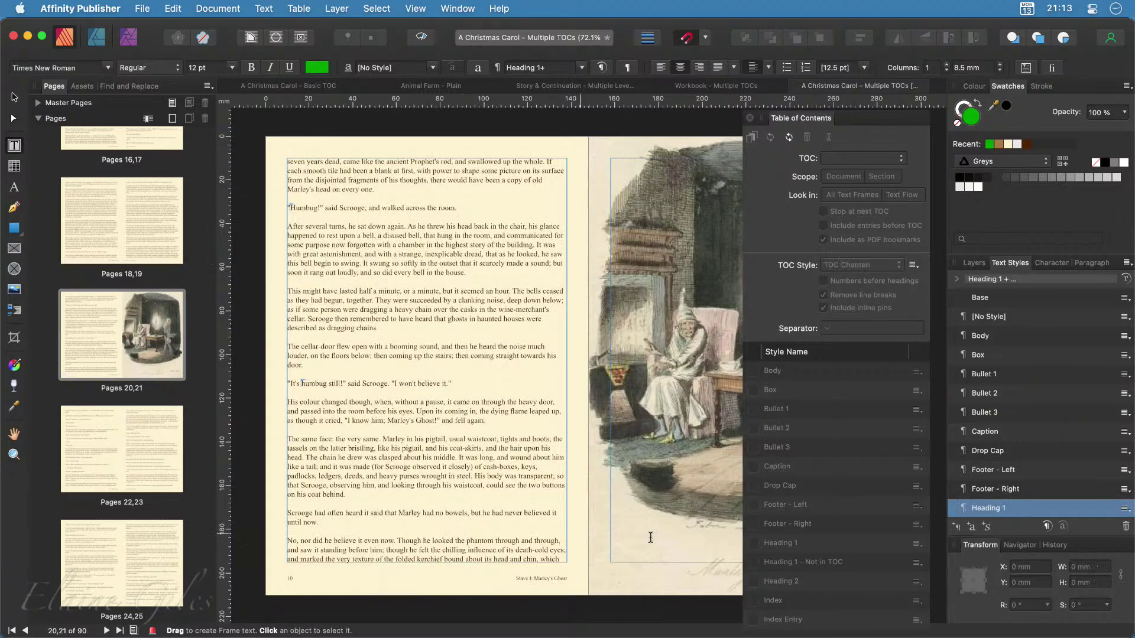
pyautogui.hscroll(10, 650, 537)
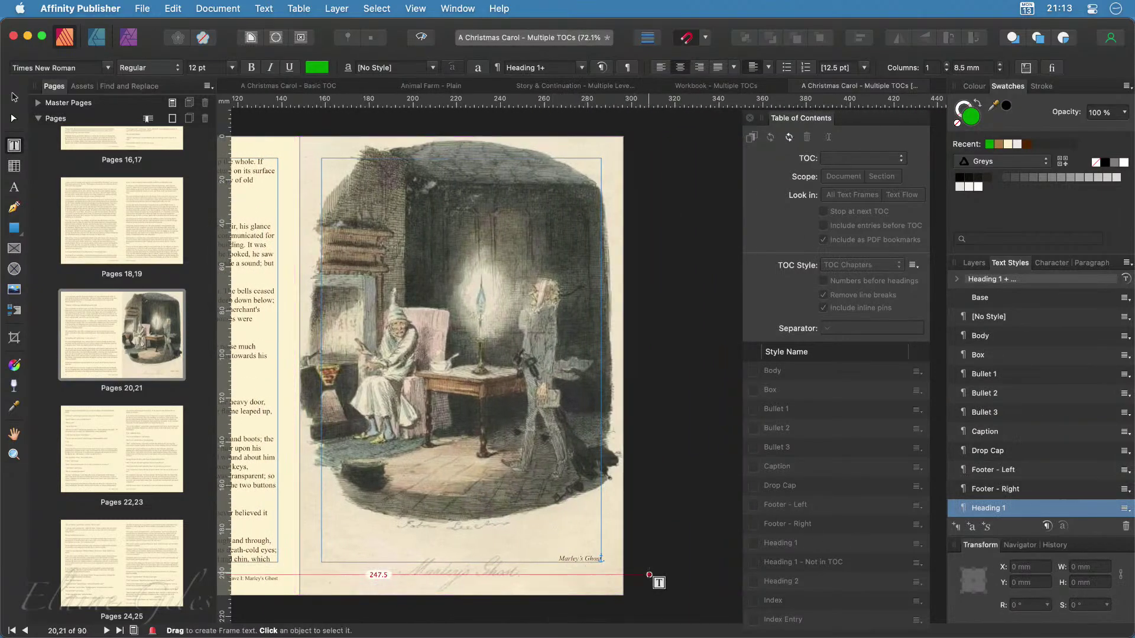
pyautogui.click(589, 560)
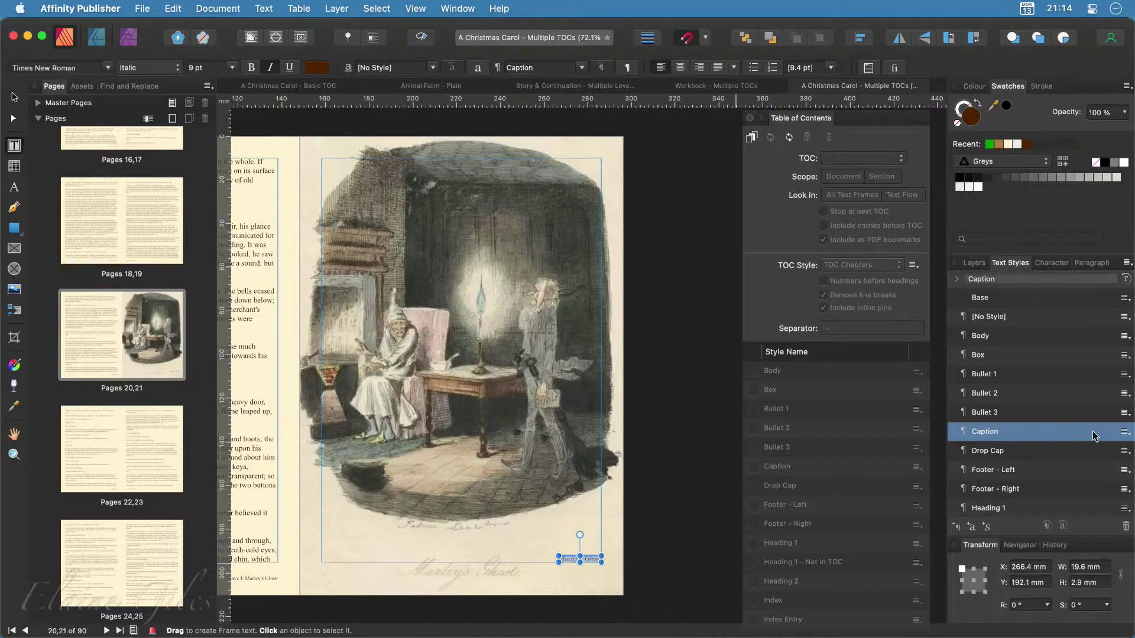
# Edit the Caption text style so its text fill is none, and deselect the caption frame
pyautogui.rightClick(1062, 438)
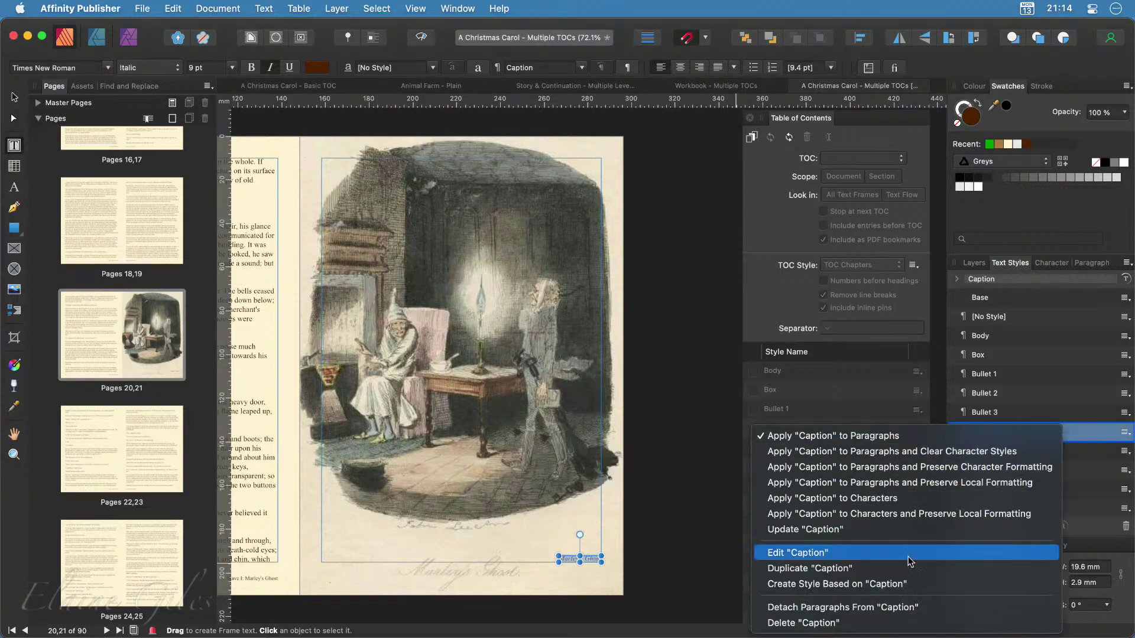
pyautogui.click(910, 553)
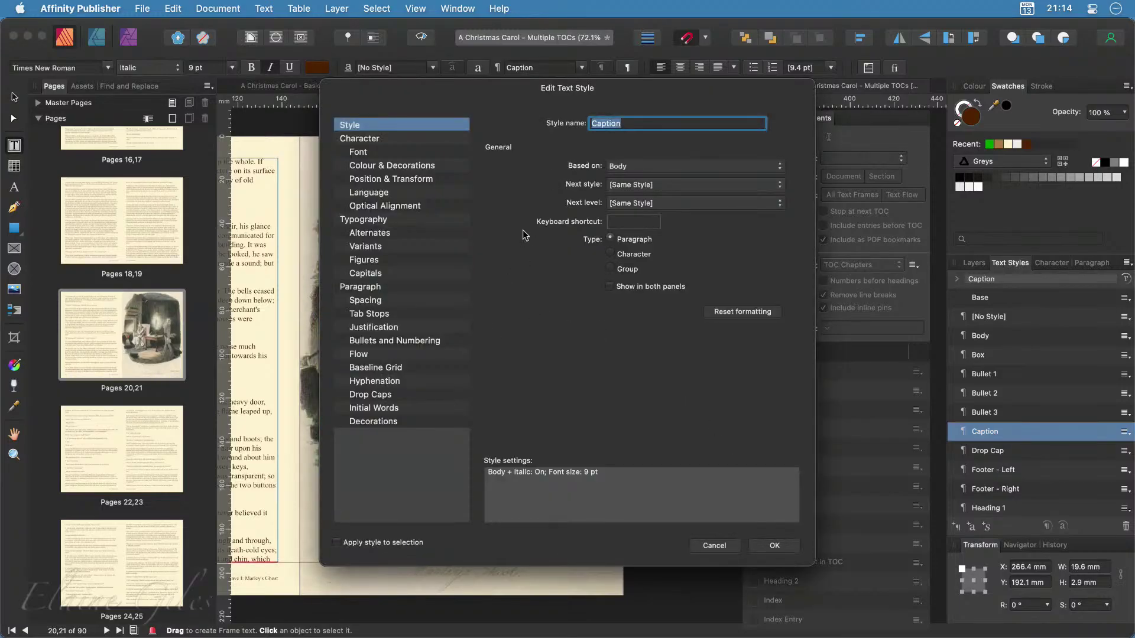
pyautogui.click(385, 151)
pyautogui.click(391, 167)
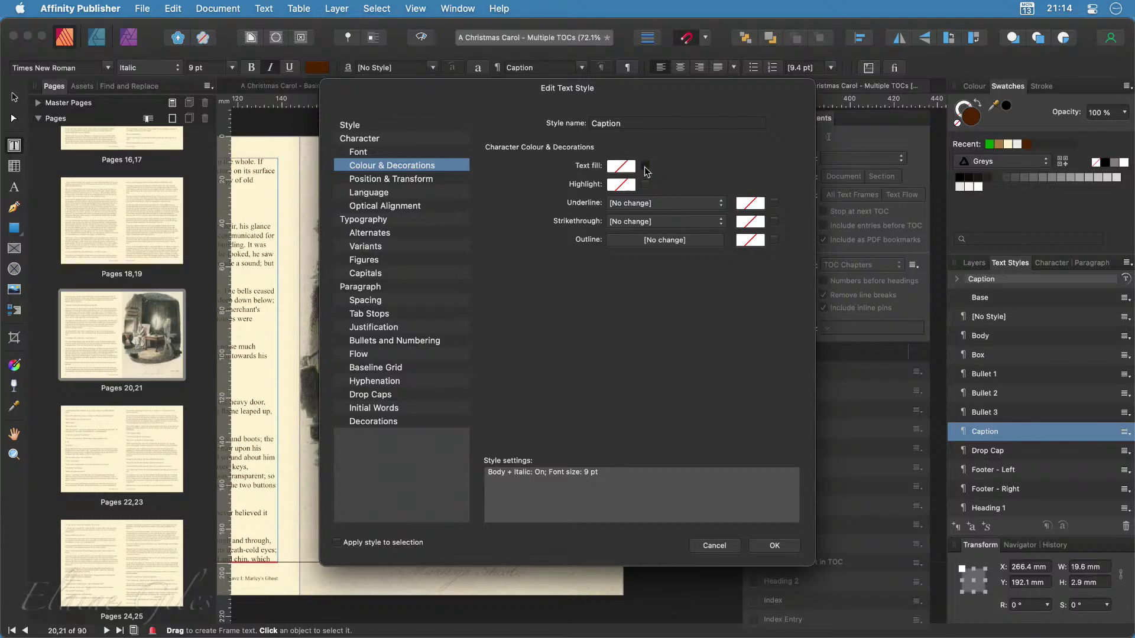
pyautogui.click(644, 166)
pyautogui.click(774, 545)
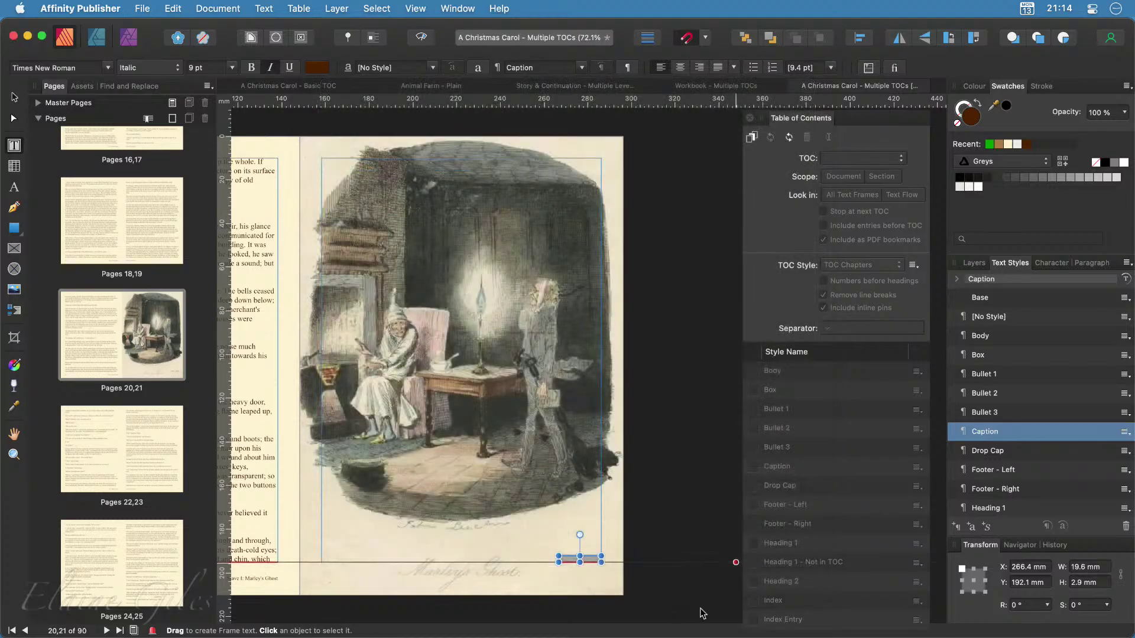
pyautogui.click(663, 596)
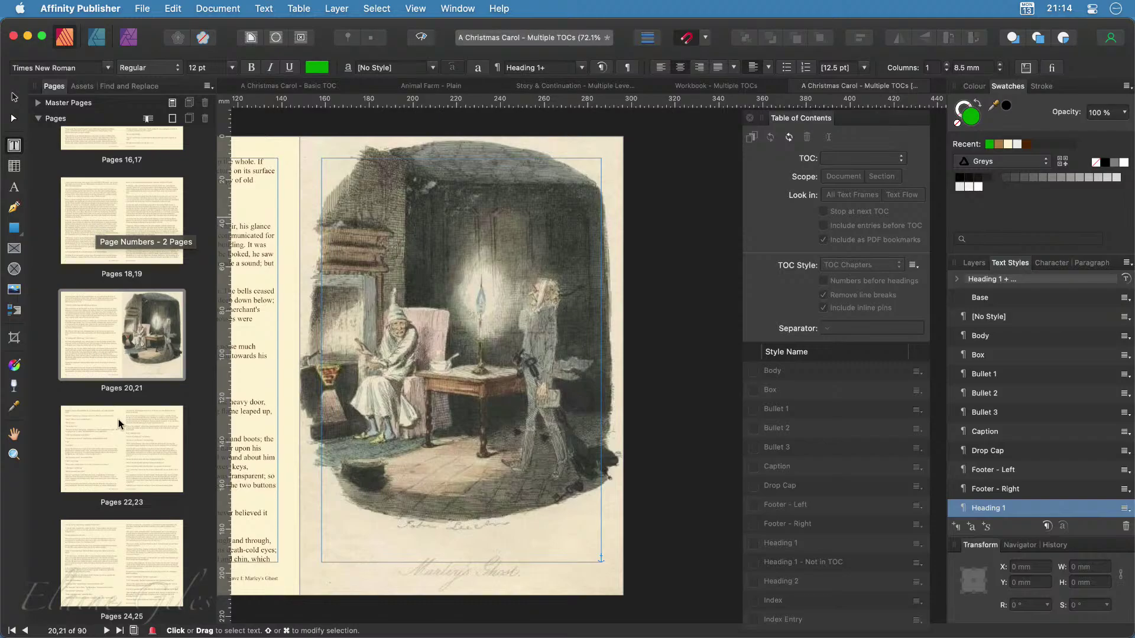
# Go to the illustration on pages 26,27 and select the invisible caption text beside the anchor at its lower edge
pyautogui.scroll(-10, 104, 237)
pyautogui.doubleClick(115, 249)
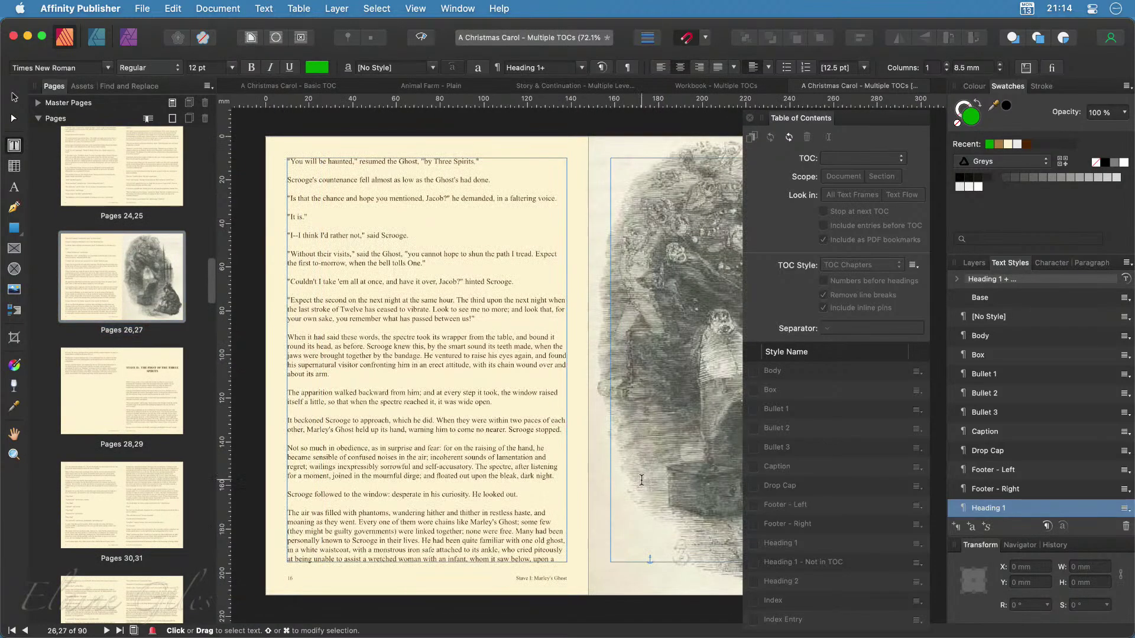
pyautogui.moveTo(641, 480); pyautogui.dragTo(372, 560)
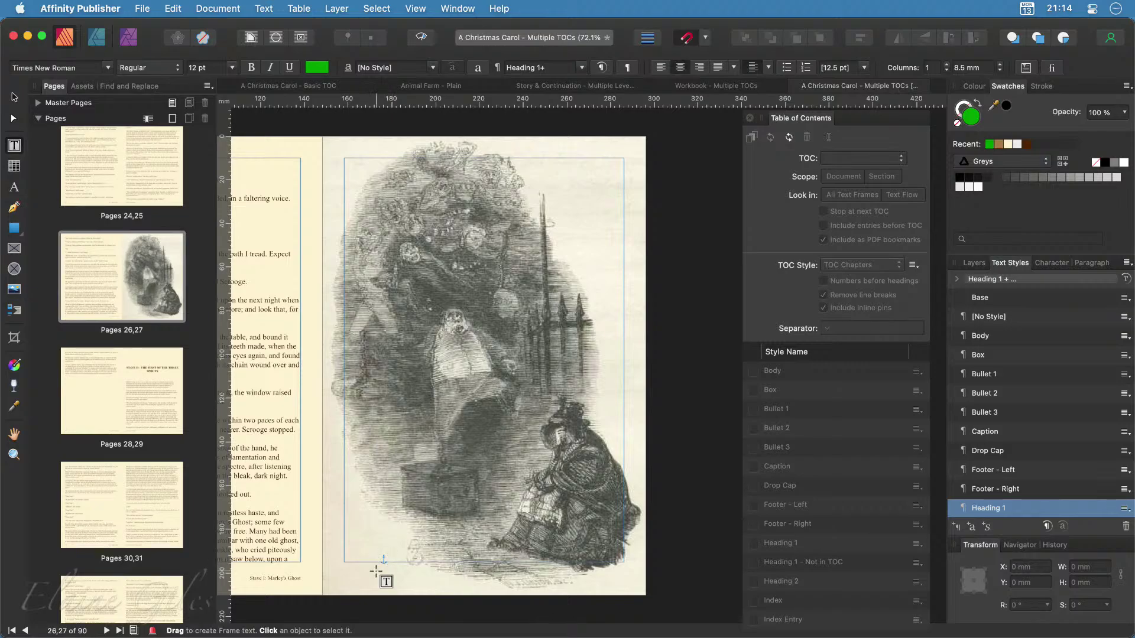
pyautogui.scroll(3, 368, 570)
pyautogui.scroll(4, 367, 574)
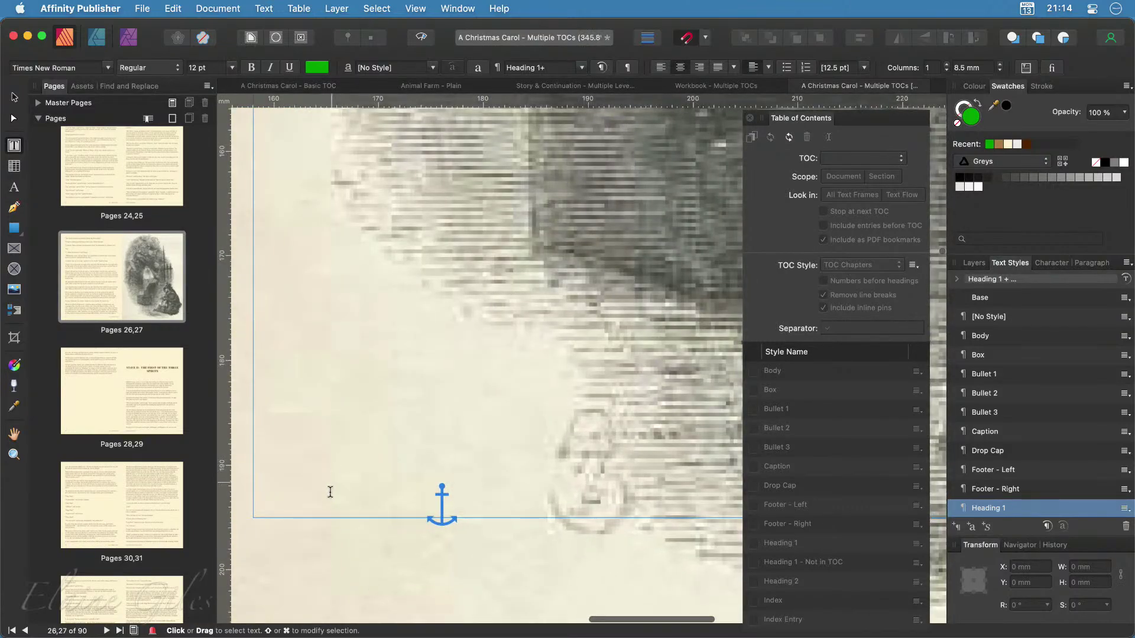
pyautogui.doubleClick(334, 499)
pyautogui.tripleClick(334, 500)
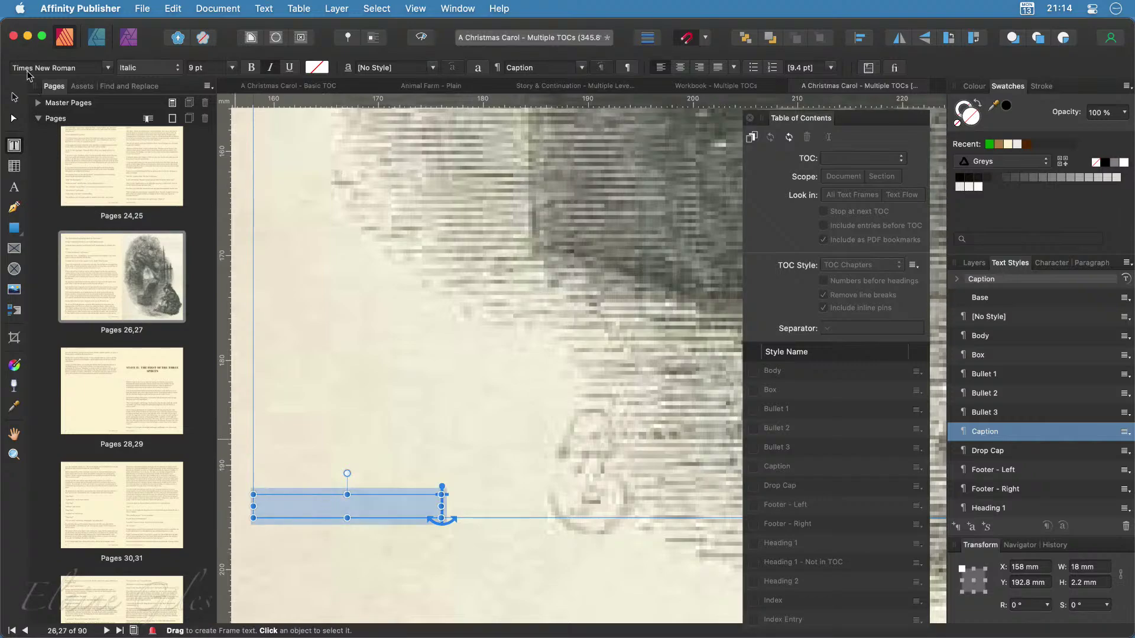
# Check the picture frame, footer and hidden caption on pages 26,27 by selecting each in turn, and leave the caption deselected
pyautogui.click(16, 103)
pyautogui.click(377, 562)
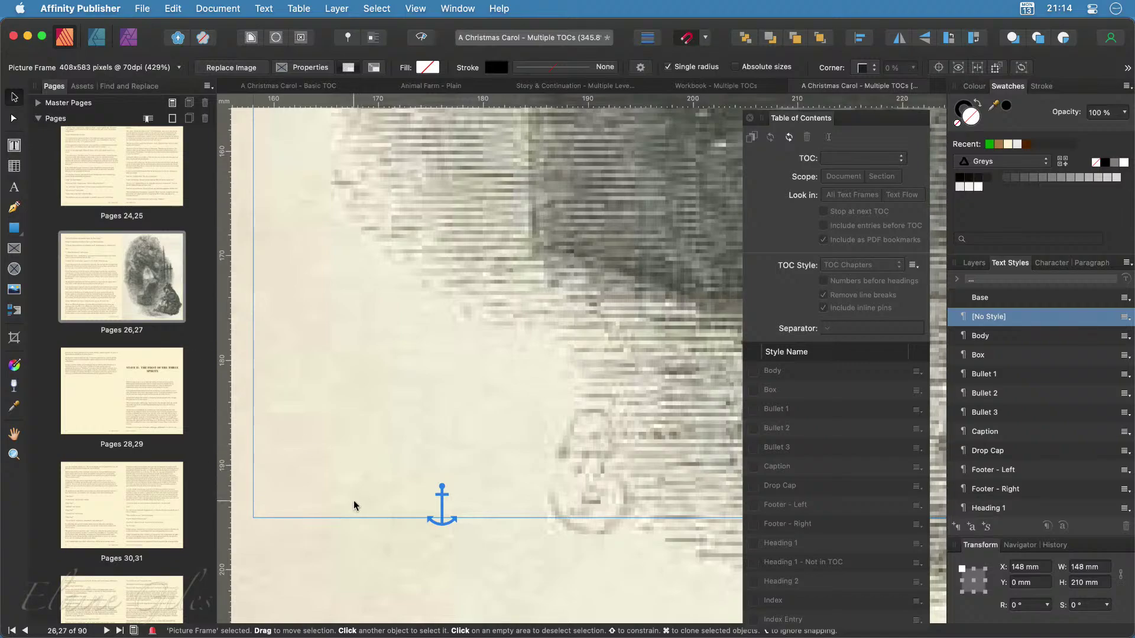
pyautogui.click(354, 505)
pyautogui.doubleClick(354, 505)
pyautogui.click(392, 593)
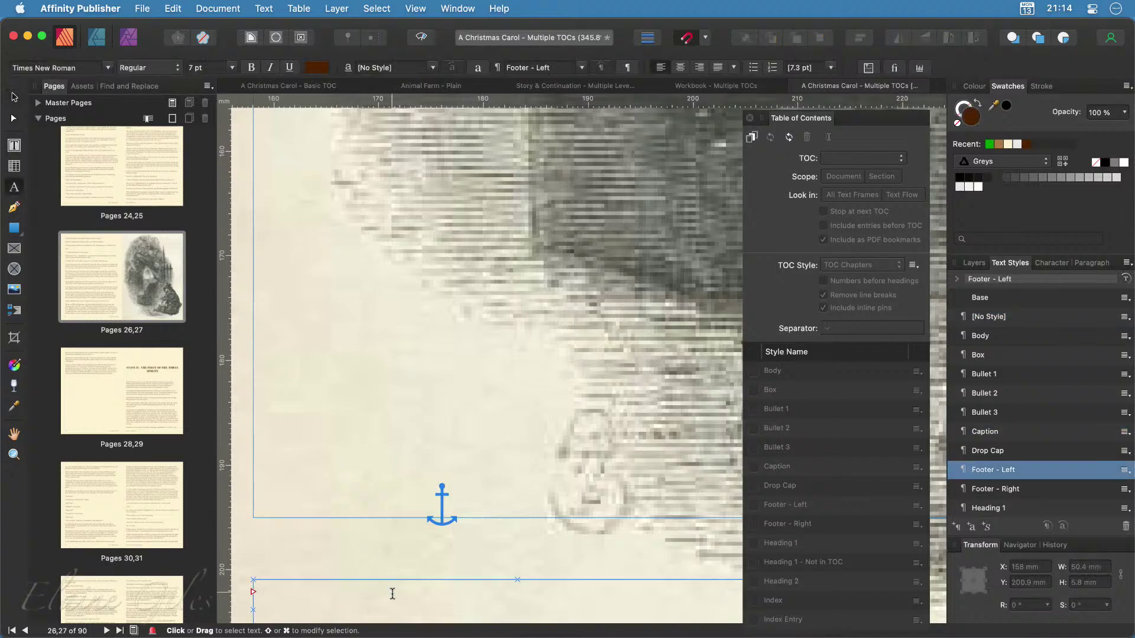
pyautogui.doubleClick(326, 500)
pyautogui.click(301, 499)
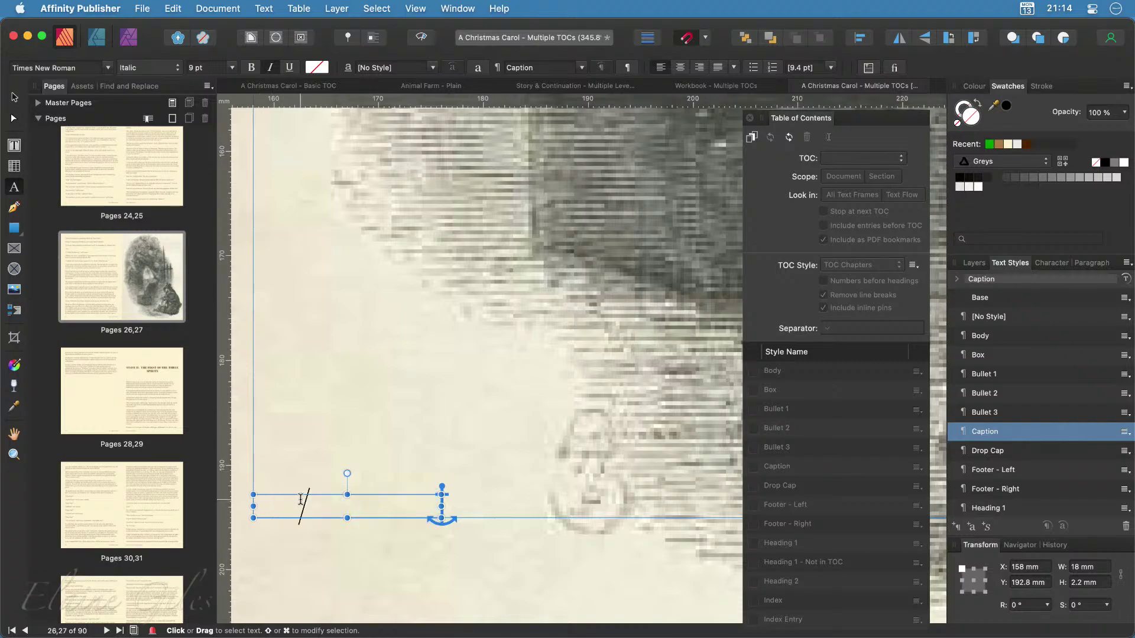
pyautogui.tripleClick(298, 500)
pyautogui.click(236, 446)
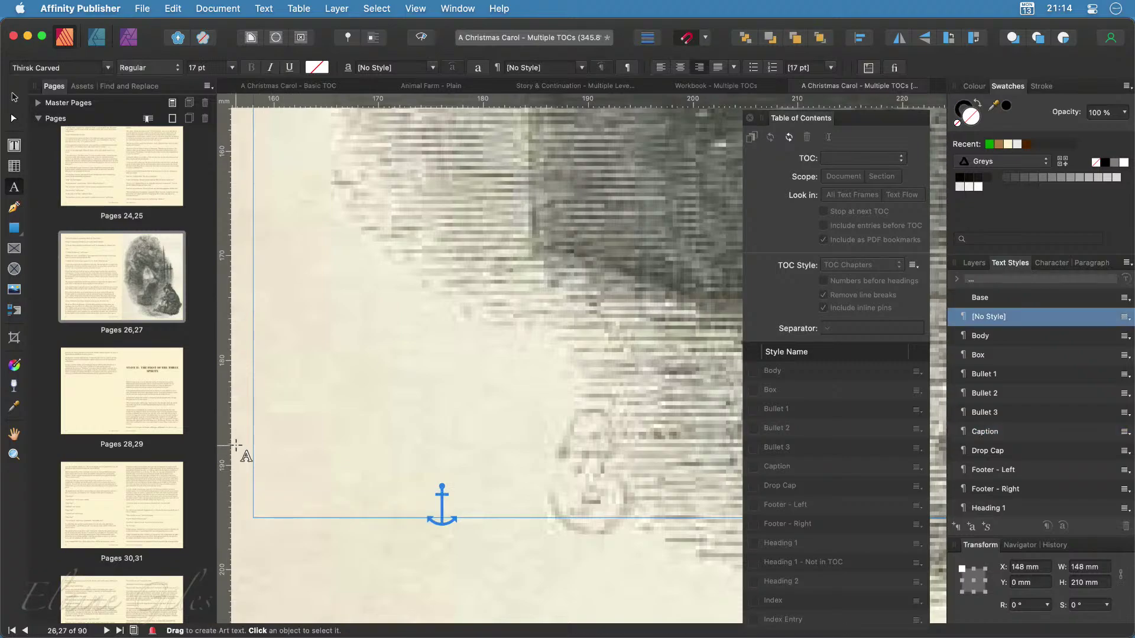
# Go to the Table of Illustrations on pages 8,9 and place the cursor in its entries to examine the TOC settings
pyautogui.scroll(10, 147, 394)
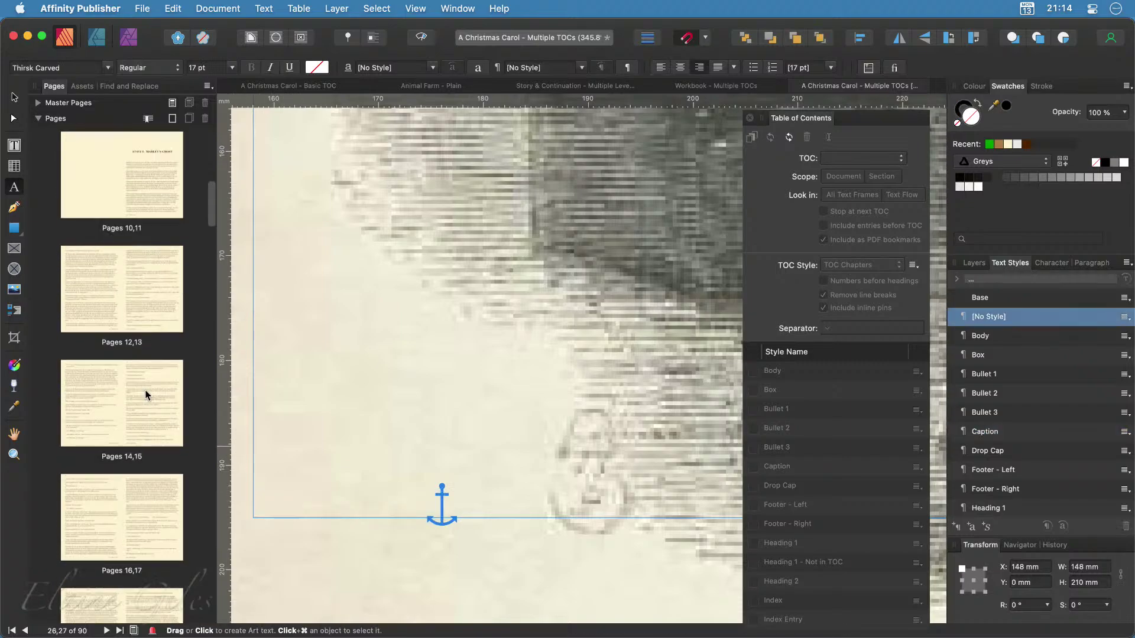
pyautogui.scroll(10, 147, 395)
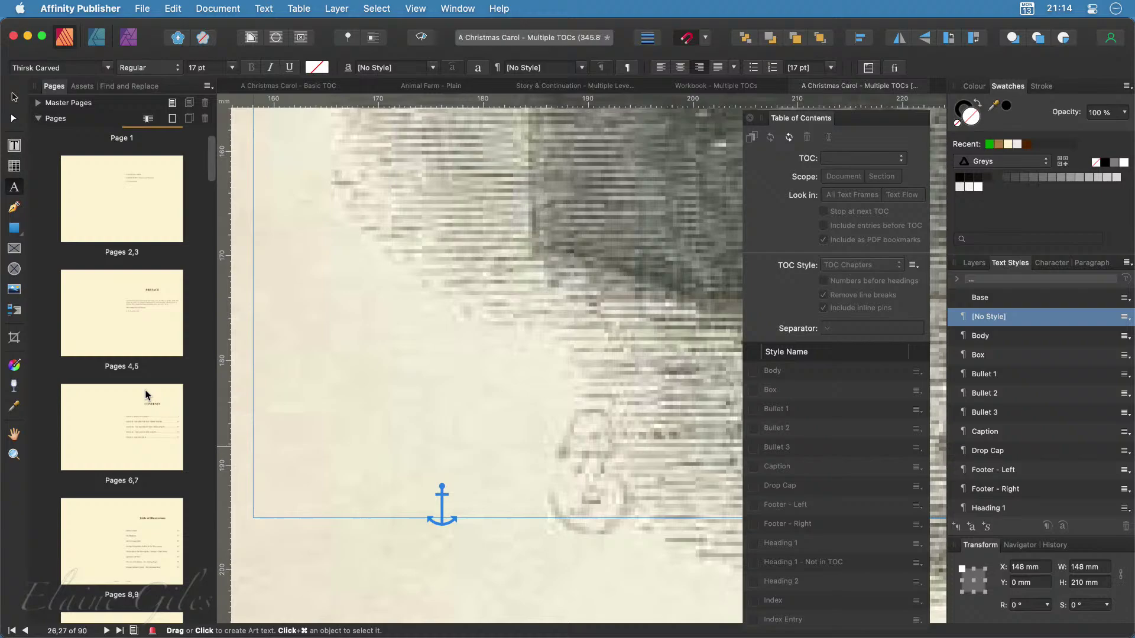
pyautogui.doubleClick(148, 575)
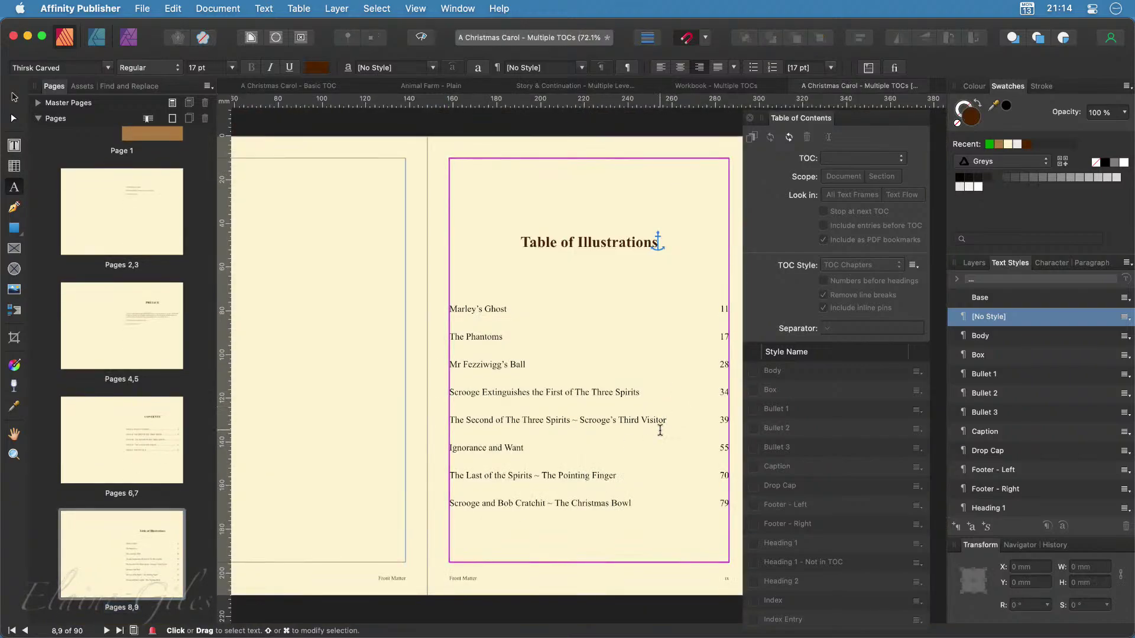
pyautogui.click(660, 430)
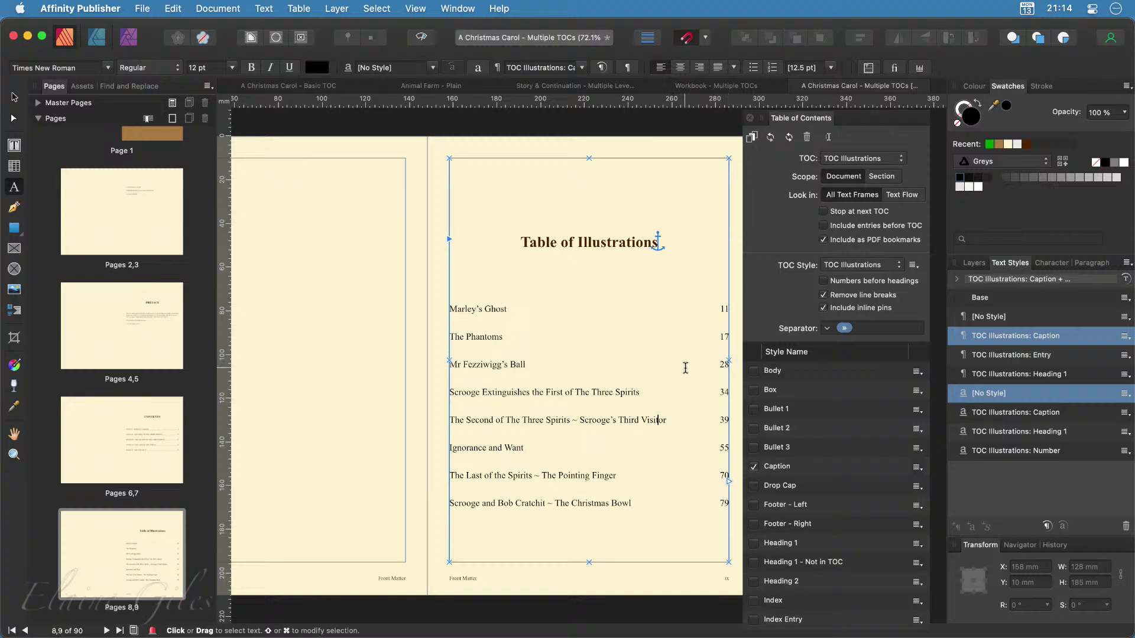
pyautogui.click(759, 266)
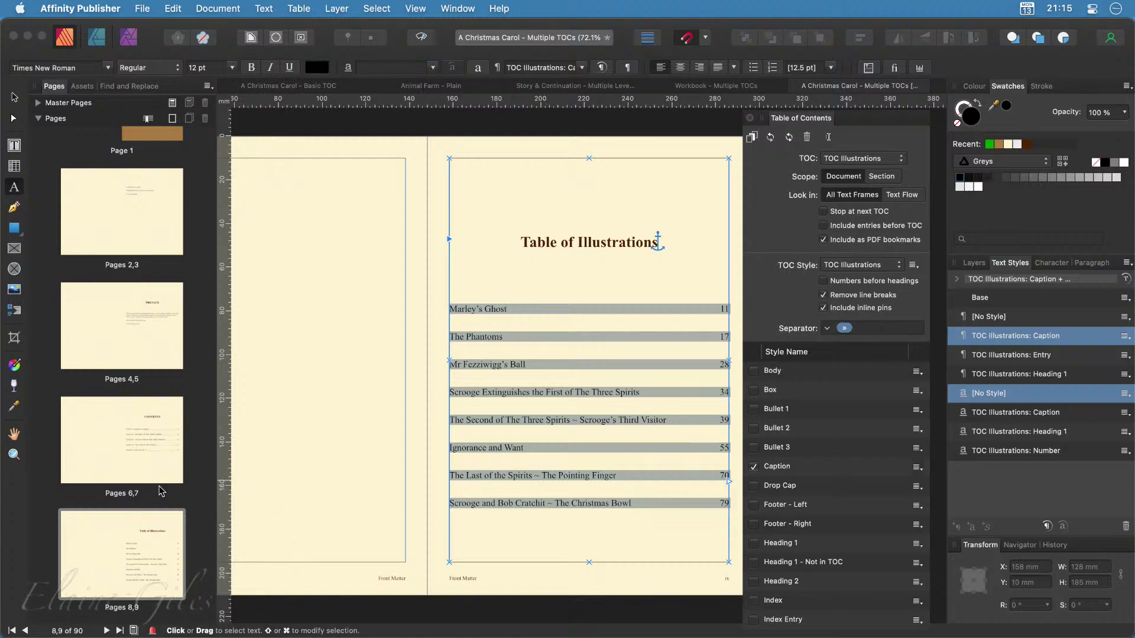
# Return to the full-page illustration on pages 20,21
pyautogui.scroll(-10, 162, 488)
pyautogui.scroll(-4, 160, 489)
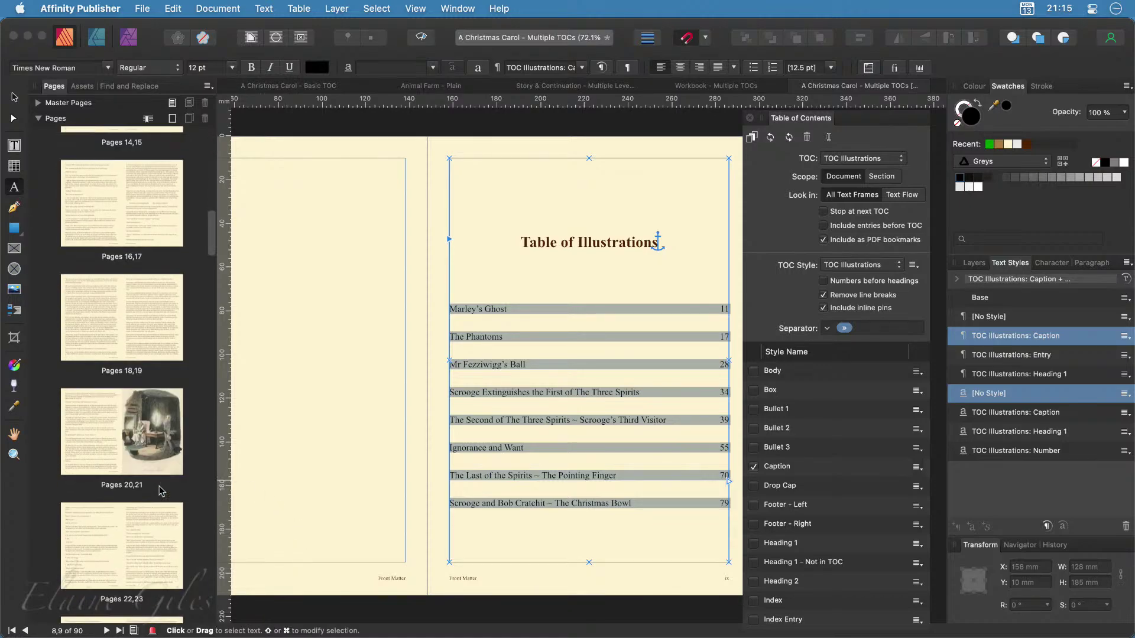
pyautogui.doubleClick(164, 436)
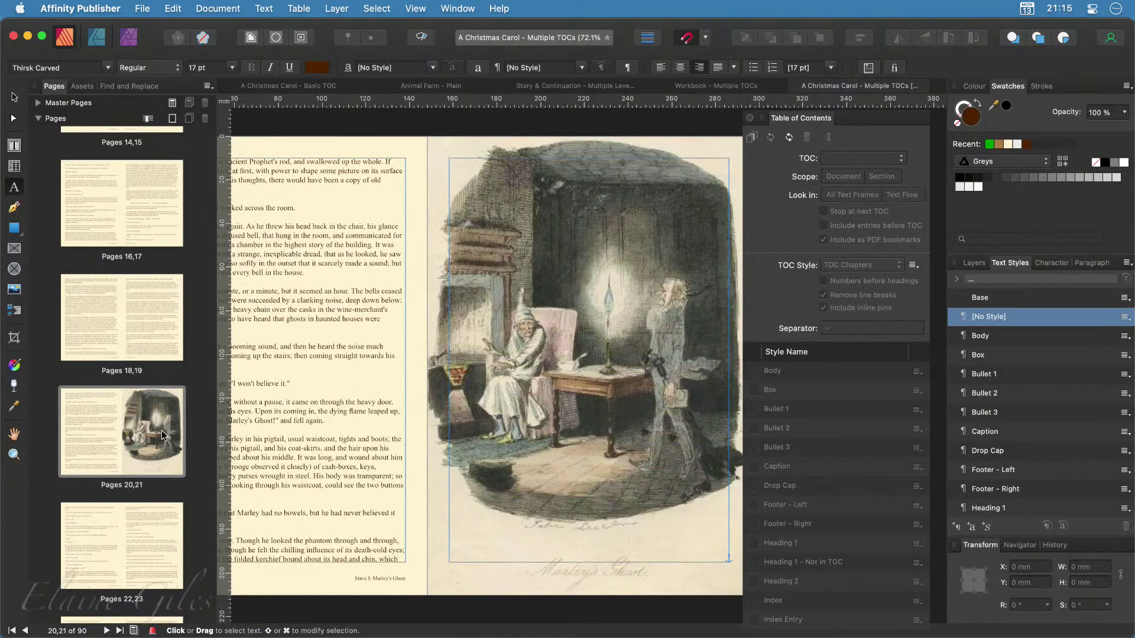
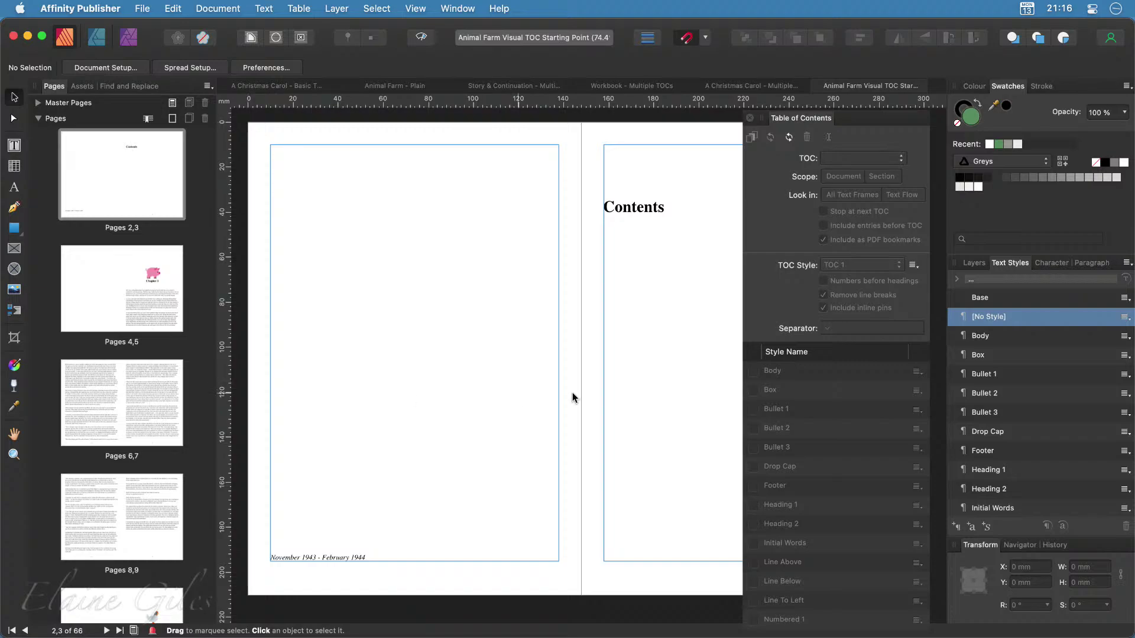
# View the cover thumbnail and the Contents page of the Animal Farm document, and select the Contents text frame
pyautogui.scroll(3, 164, 183)
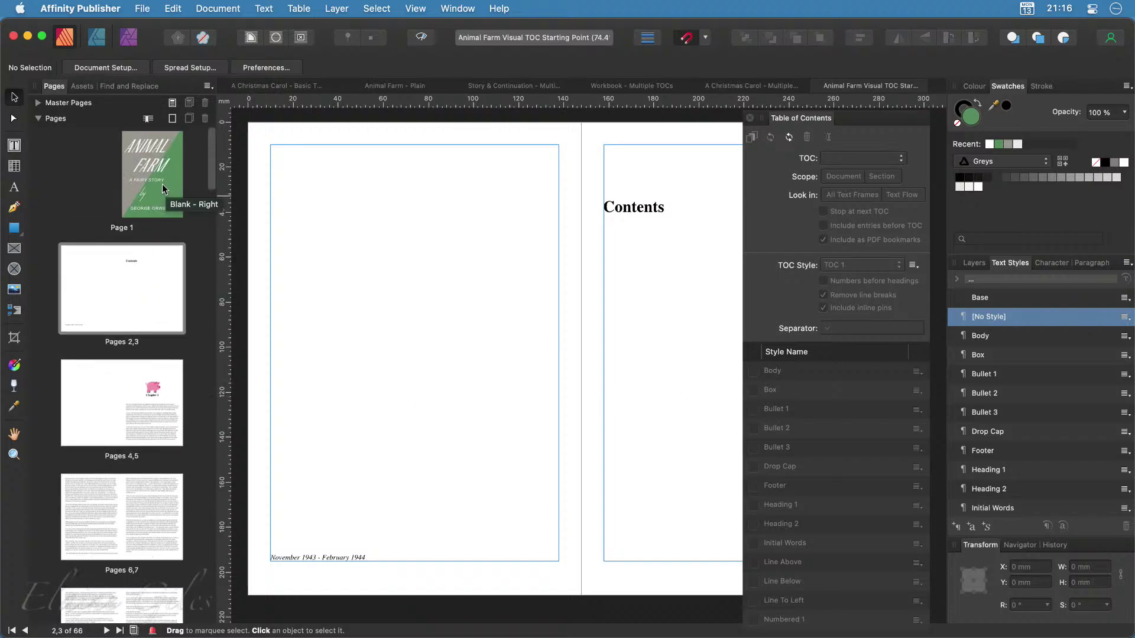
pyautogui.hscroll(10, 593, 387)
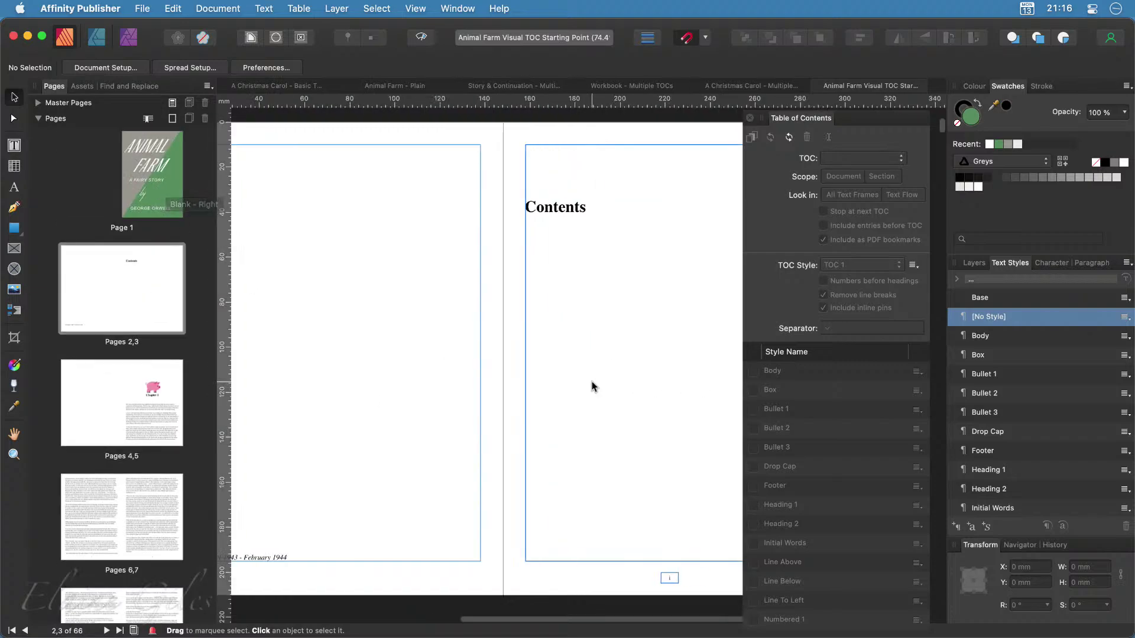
pyautogui.click(324, 250)
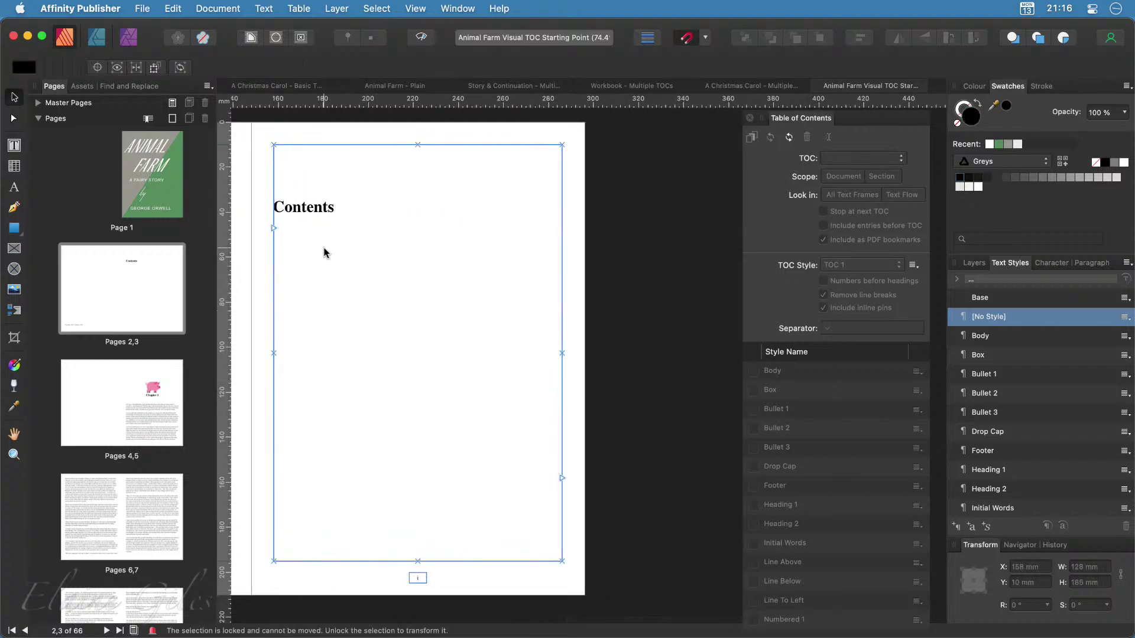
# Examine the opening pages of Chapters 1, 2 and 3 with the animal pictures above their headings
pyautogui.click(123, 391)
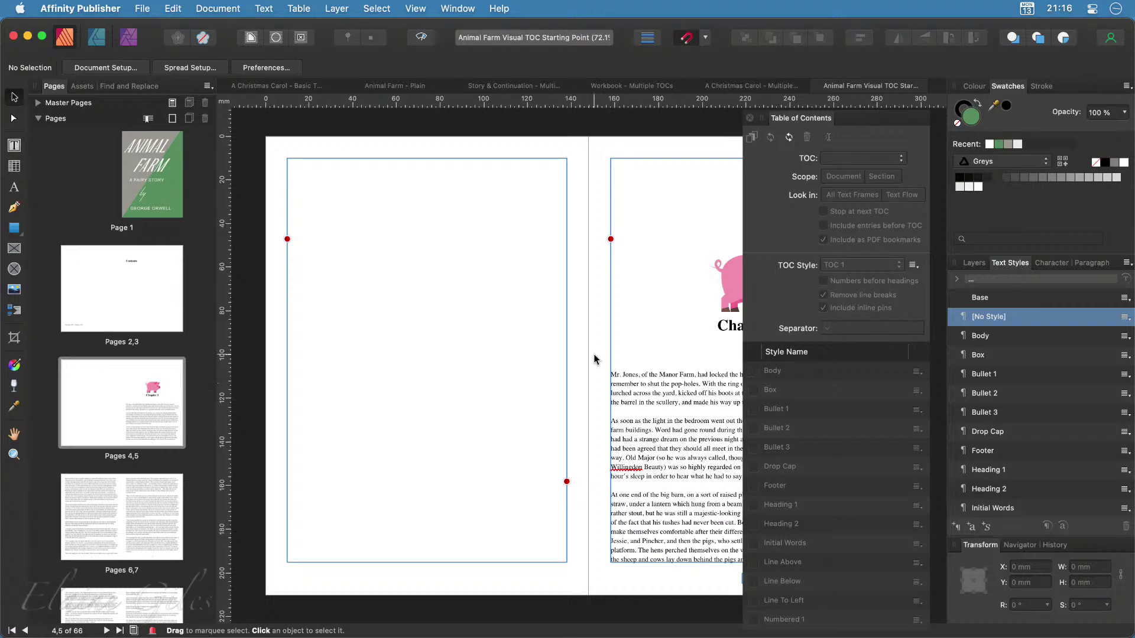
pyautogui.hscroll(5, 594, 359)
pyautogui.hscroll(5, 594, 358)
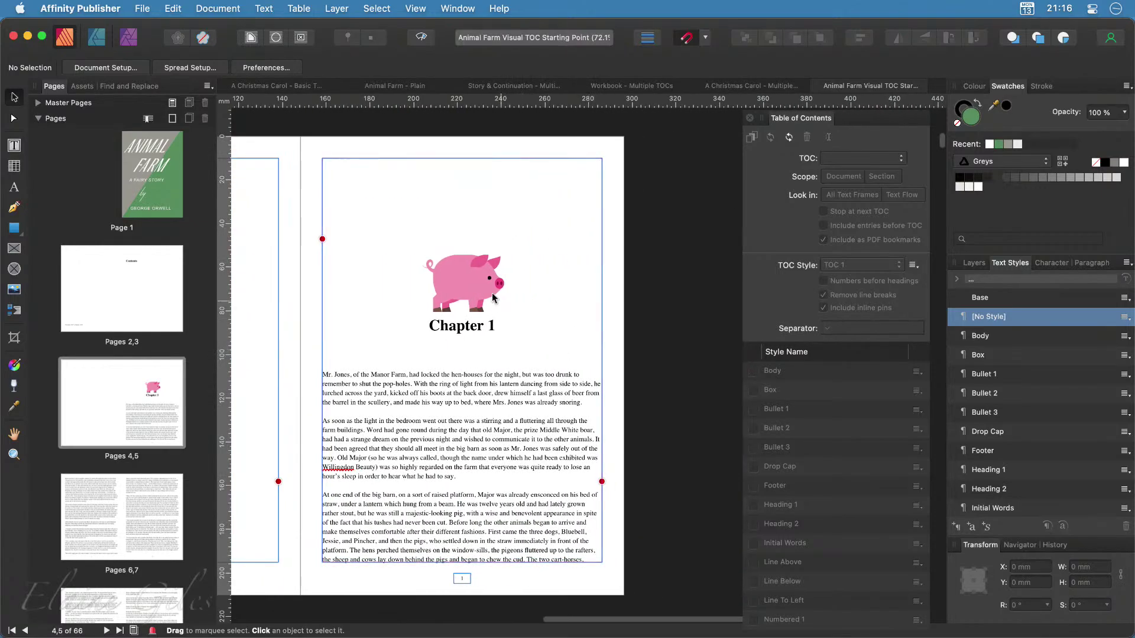
pyautogui.scroll(-6, 119, 420)
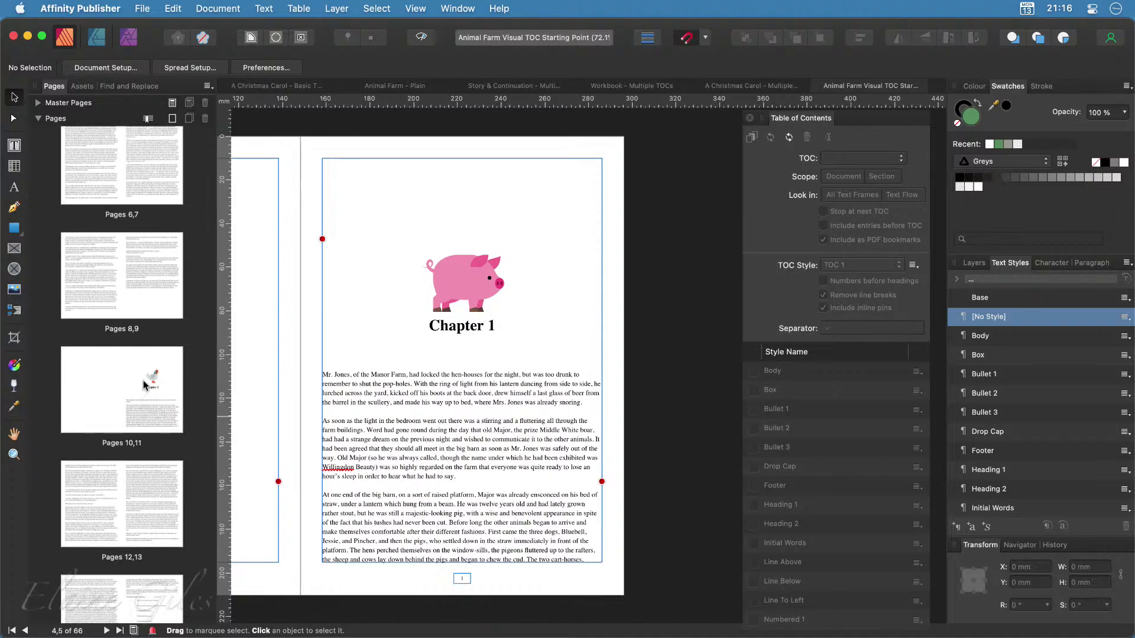
pyautogui.click(143, 383)
pyautogui.scroll(-6, 143, 380)
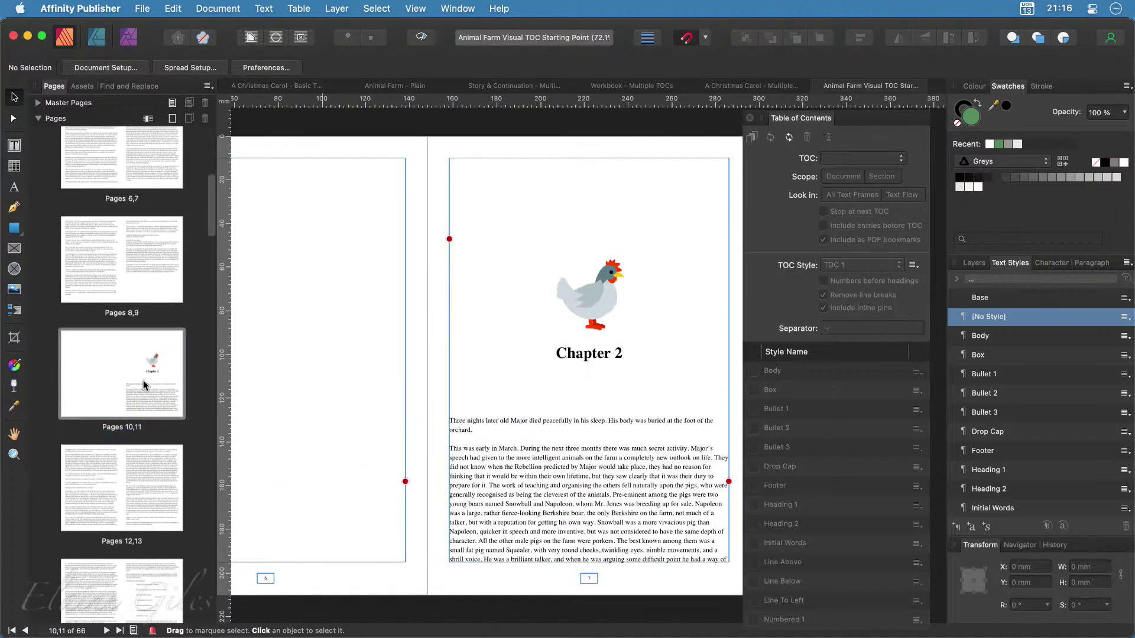
pyautogui.click(140, 400)
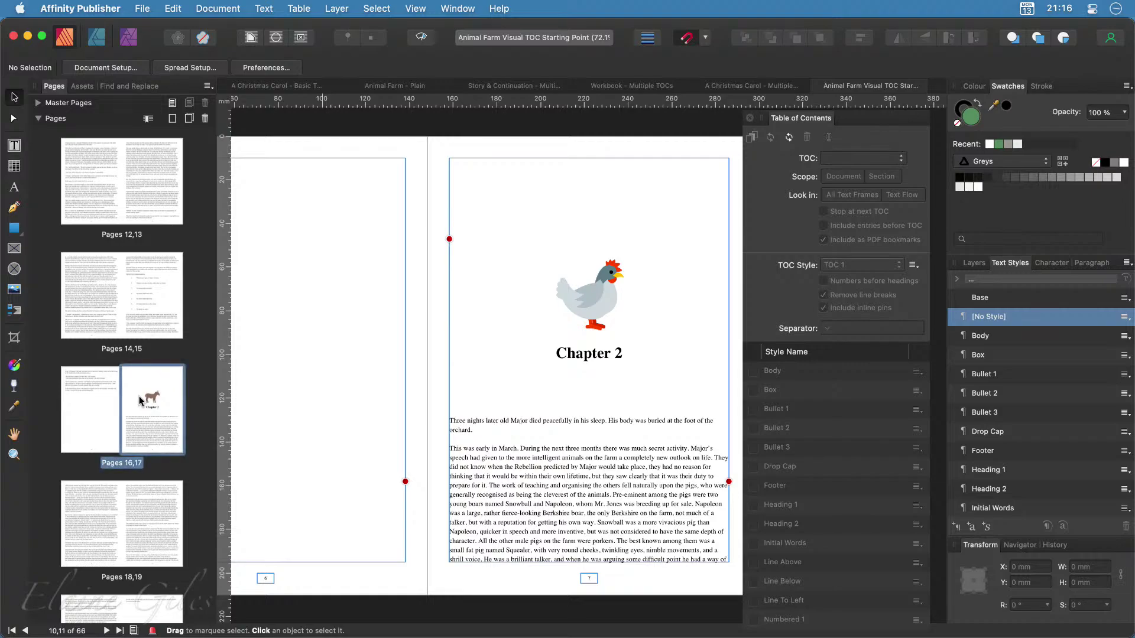
pyautogui.scroll(-5, 140, 401)
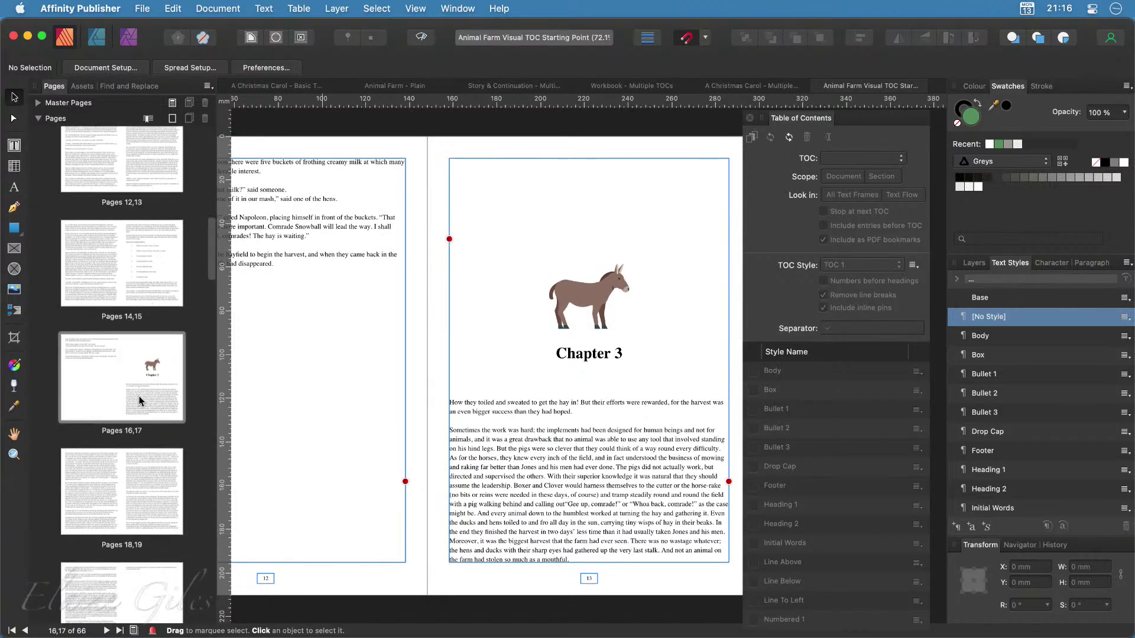
# View the Chapter 4 opening page and browse the page thumbnails of the chapters that follow
pyautogui.click(141, 484)
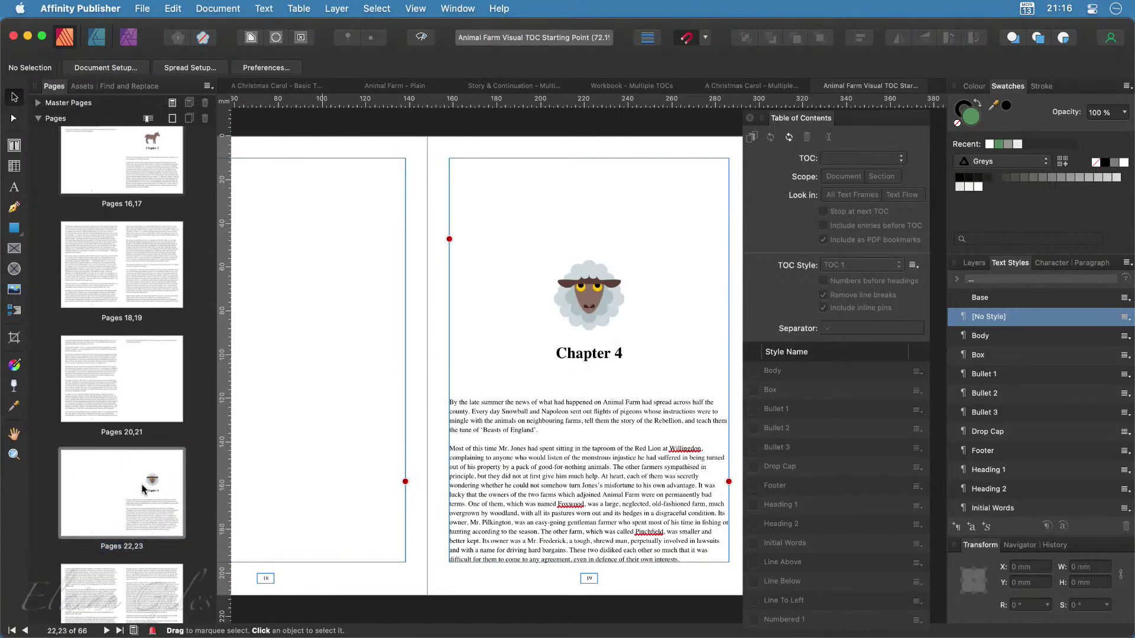
pyautogui.scroll(-7, 141, 487)
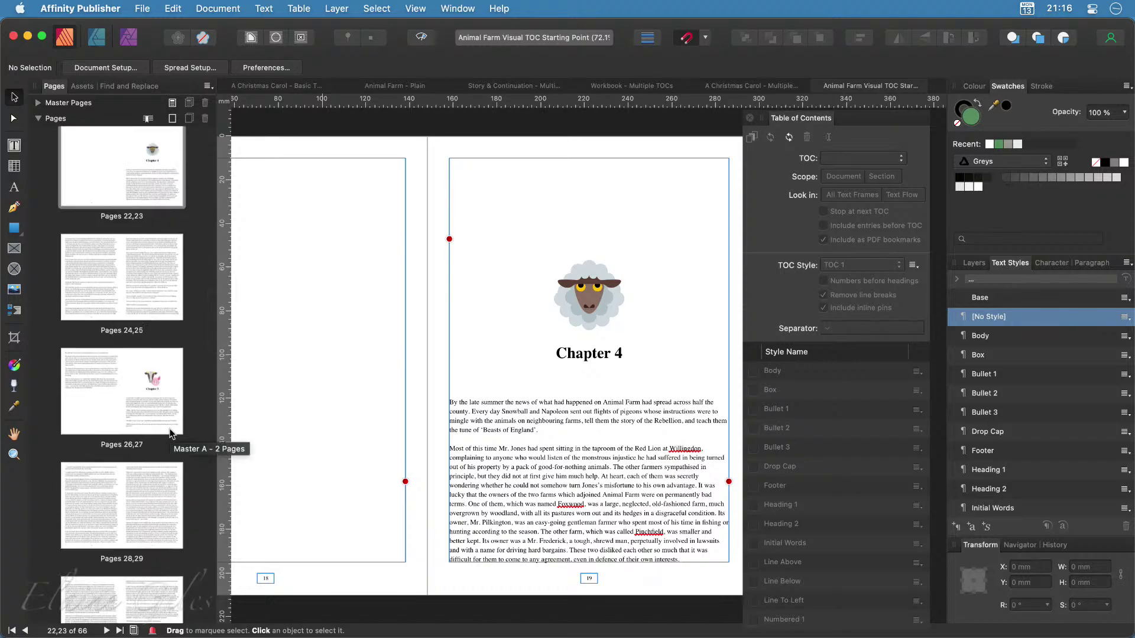
pyautogui.scroll(20, 163, 383)
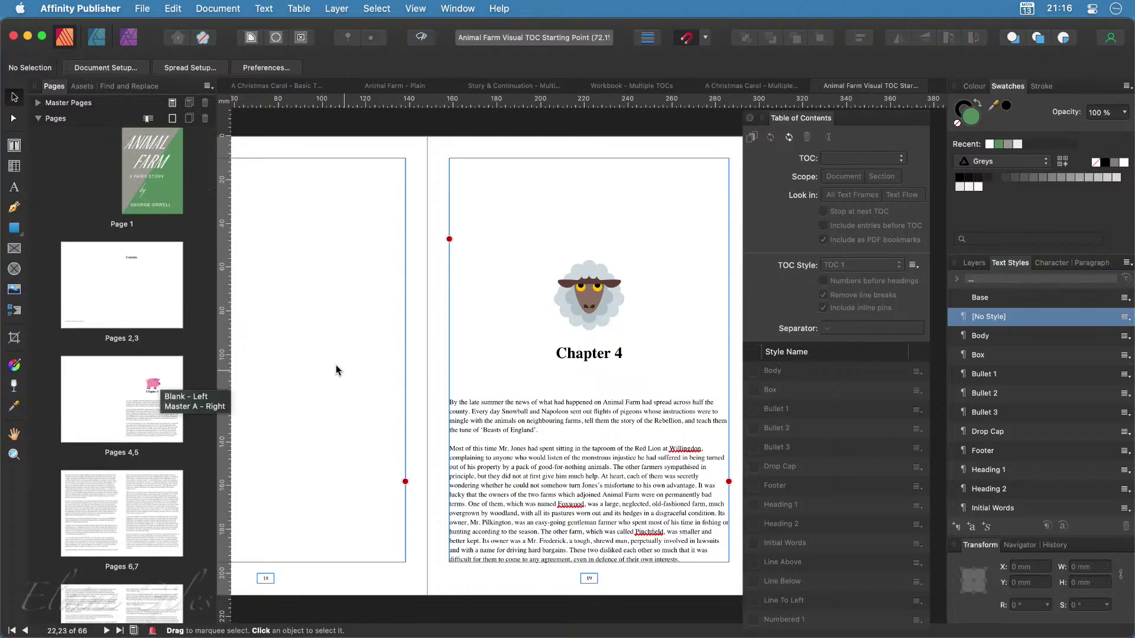
# Examine the pig picture above the Chapter 1 heading, select it together with the heading text, and check its pinning settings
pyautogui.doubleClick(158, 384)
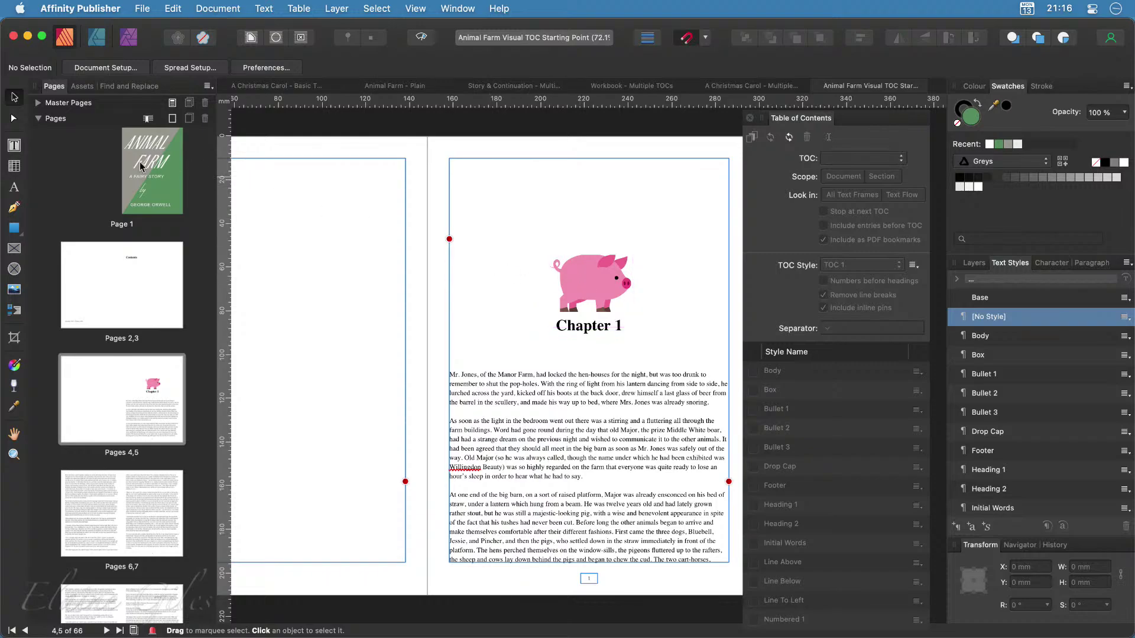
pyautogui.click(595, 278)
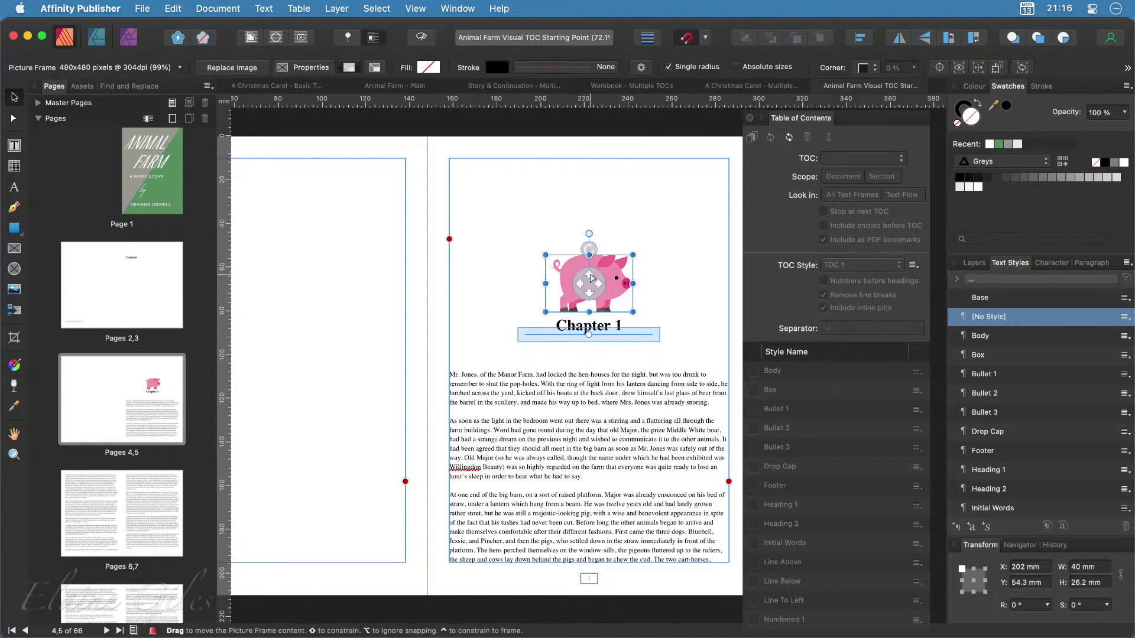
pyautogui.doubleClick(559, 326)
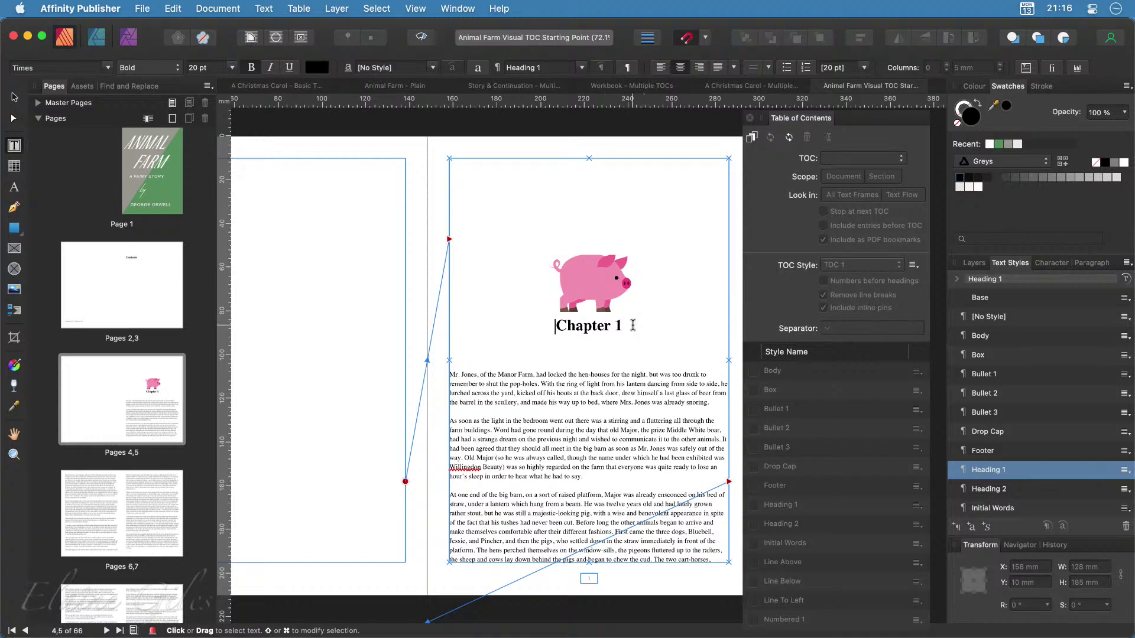
pyautogui.moveTo(624, 327); pyautogui.dragTo(585, 288)
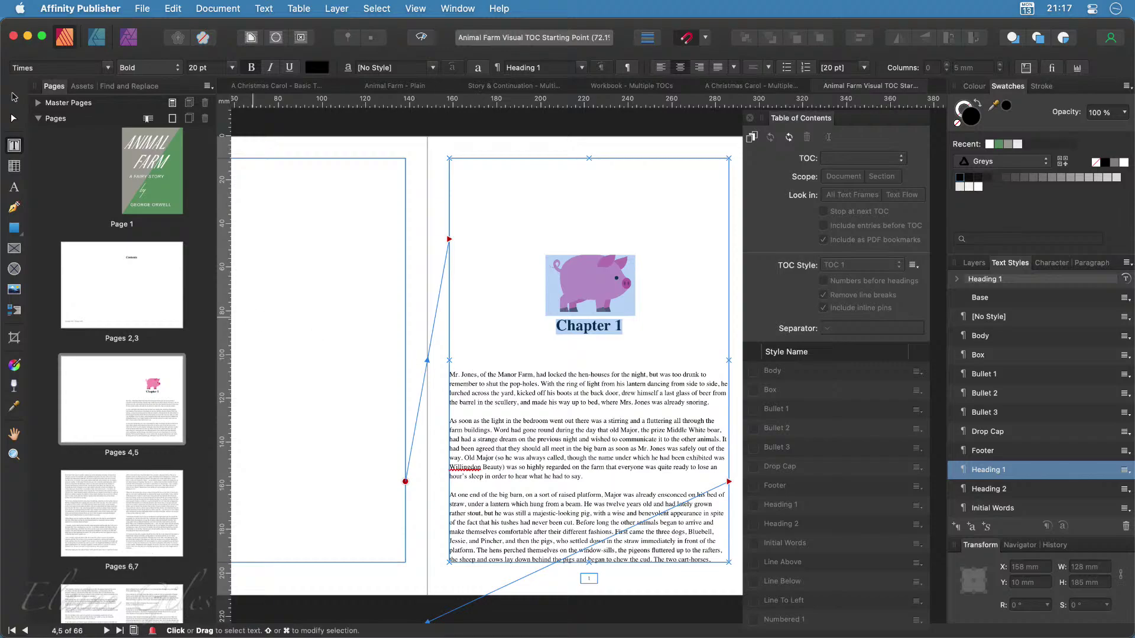
pyautogui.click(405, 481)
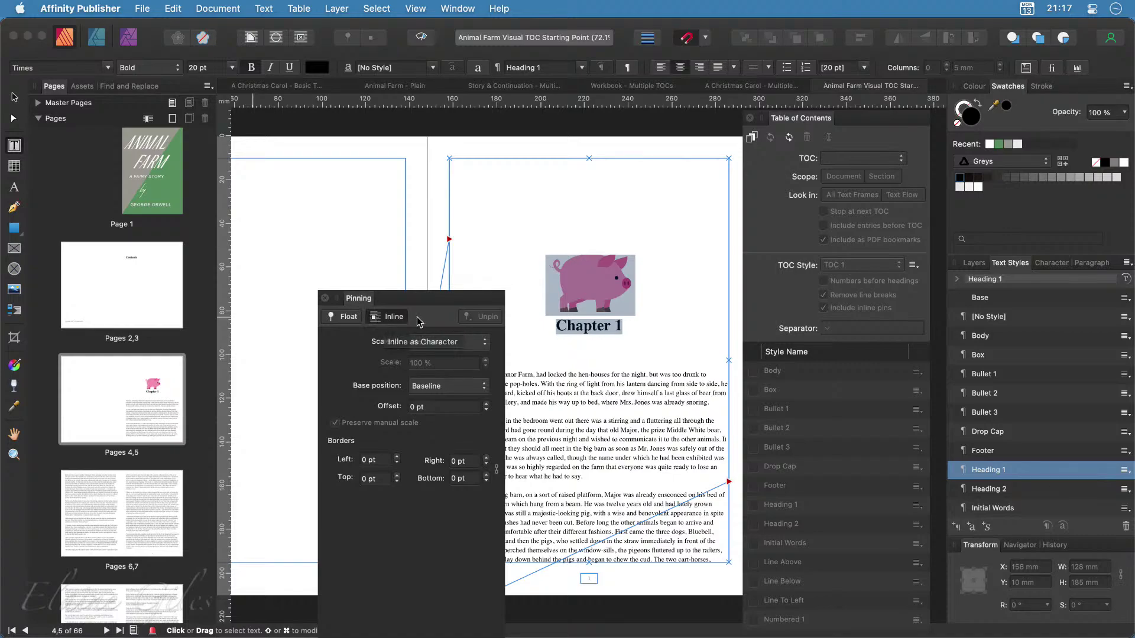
pyautogui.moveTo(446, 303); pyautogui.dragTo(445, 304)
pyautogui.press('Escape')
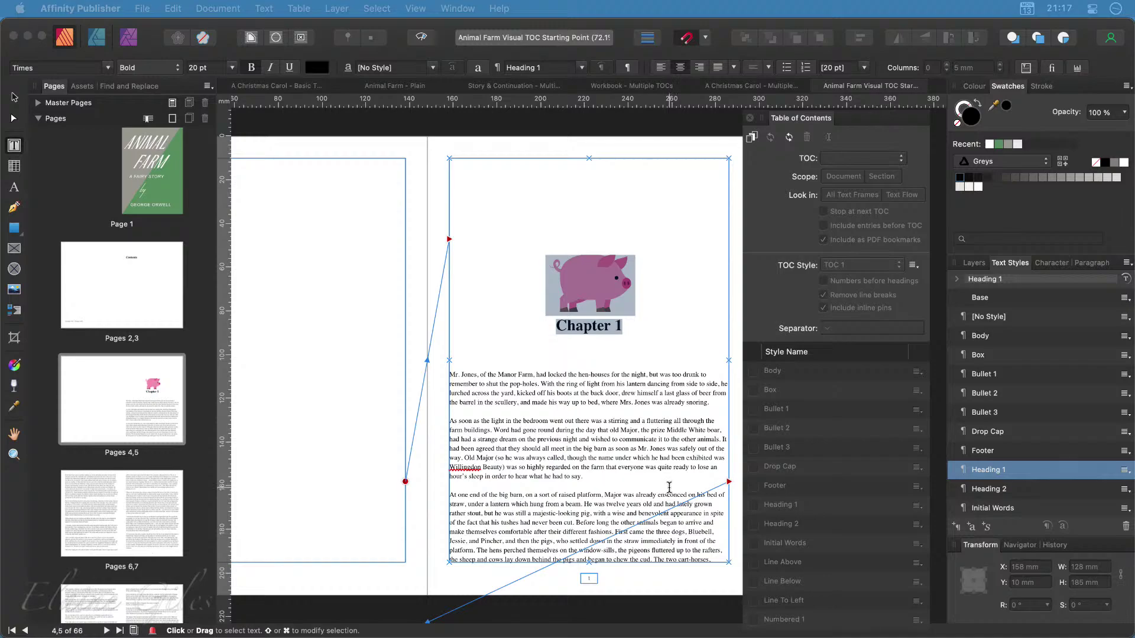
# Draw a text frame about 128 × 139 mm beneath the Contents heading on page 3 and insert a table of contents in it
pyautogui.click(147, 298)
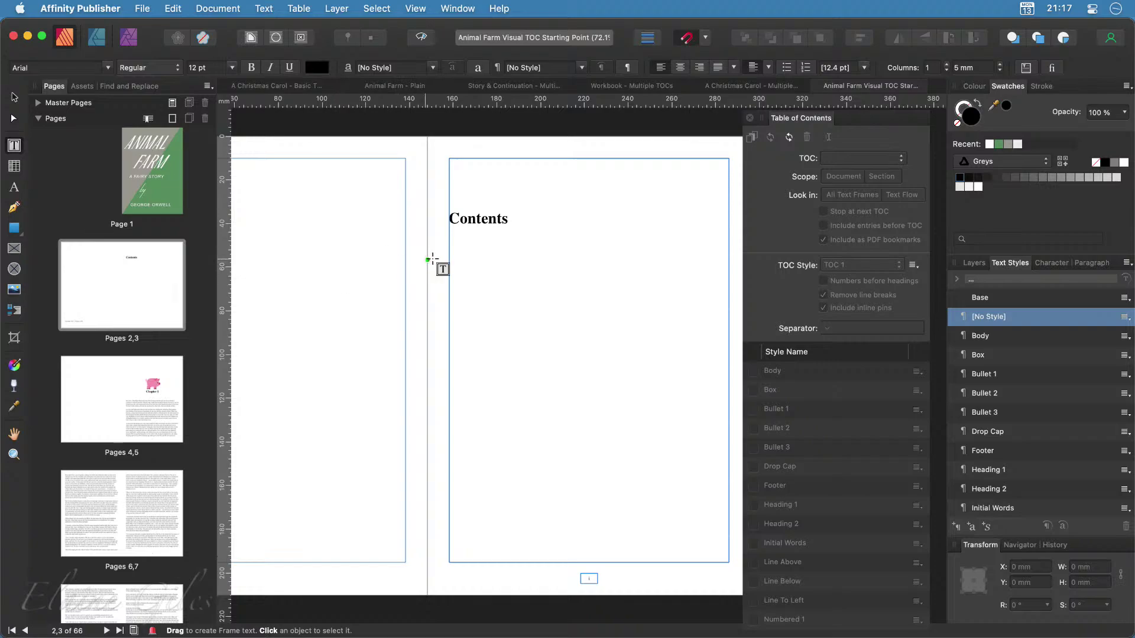
pyautogui.moveTo(449, 258); pyautogui.dragTo(729, 562)
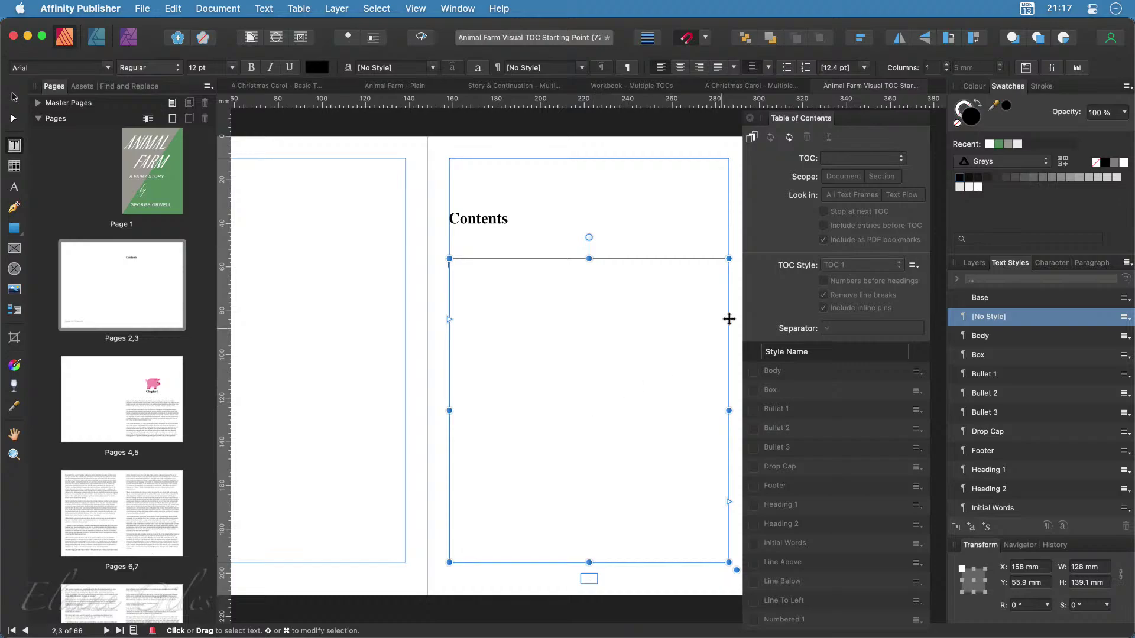
pyautogui.click(753, 139)
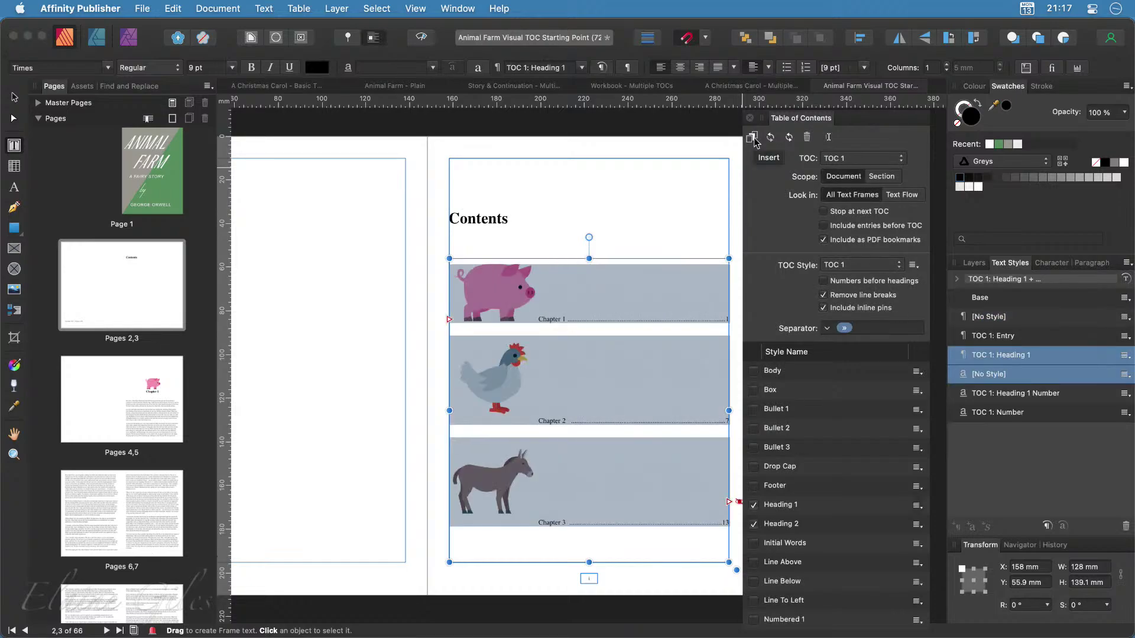
pyautogui.click(705, 207)
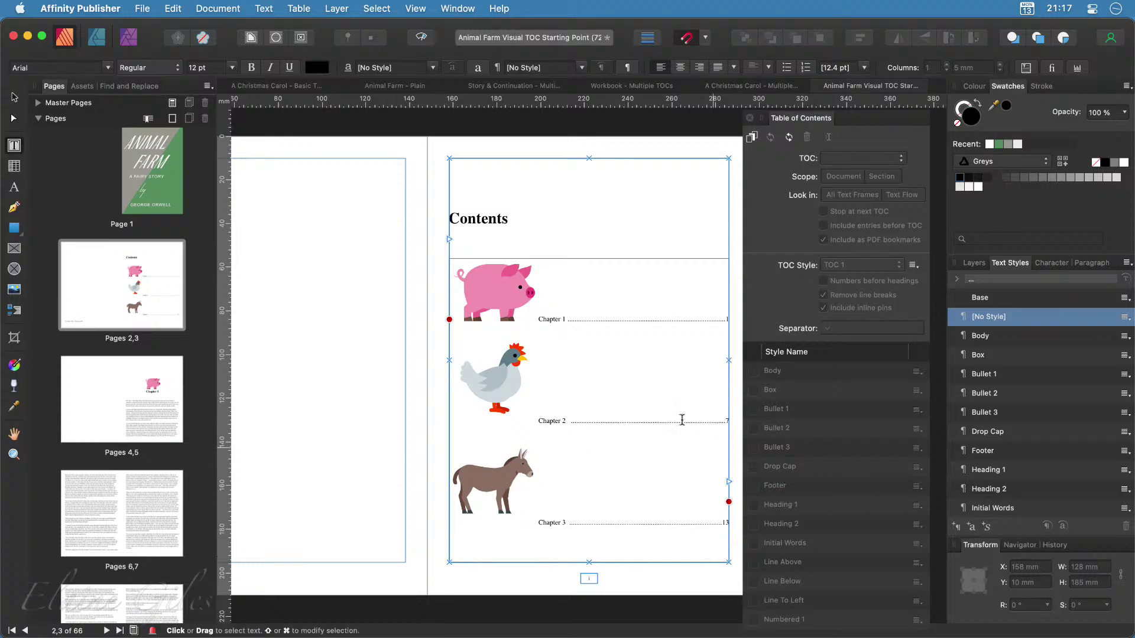
# Try the table of contents without inline pins, and include them again
pyautogui.click(578, 319)
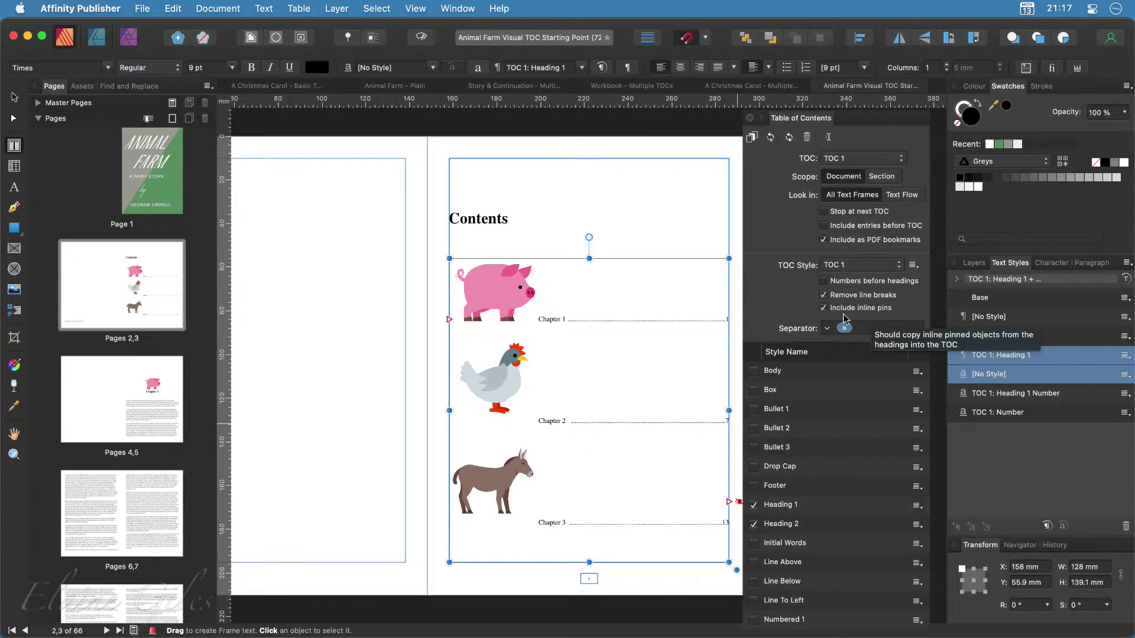
pyautogui.click(822, 308)
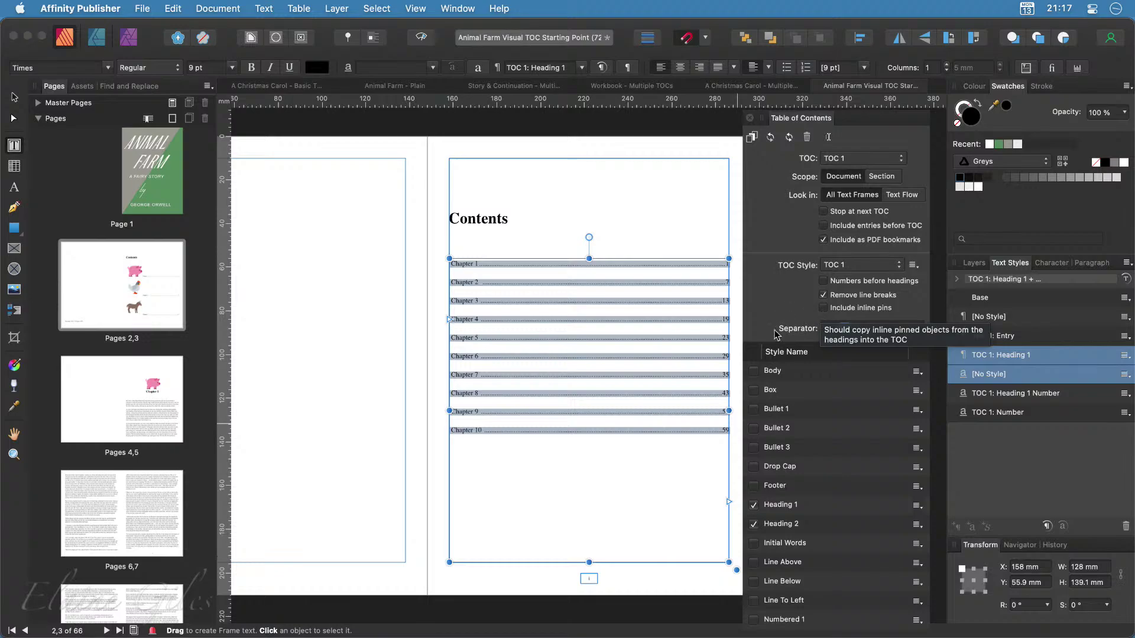
pyautogui.click(628, 499)
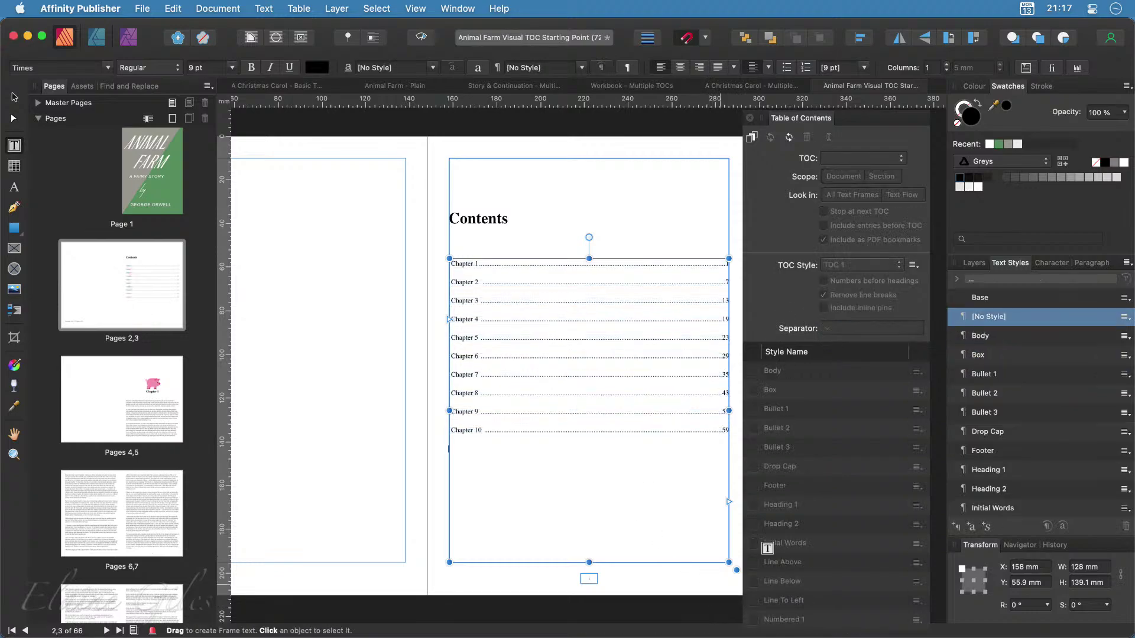
pyautogui.click(593, 318)
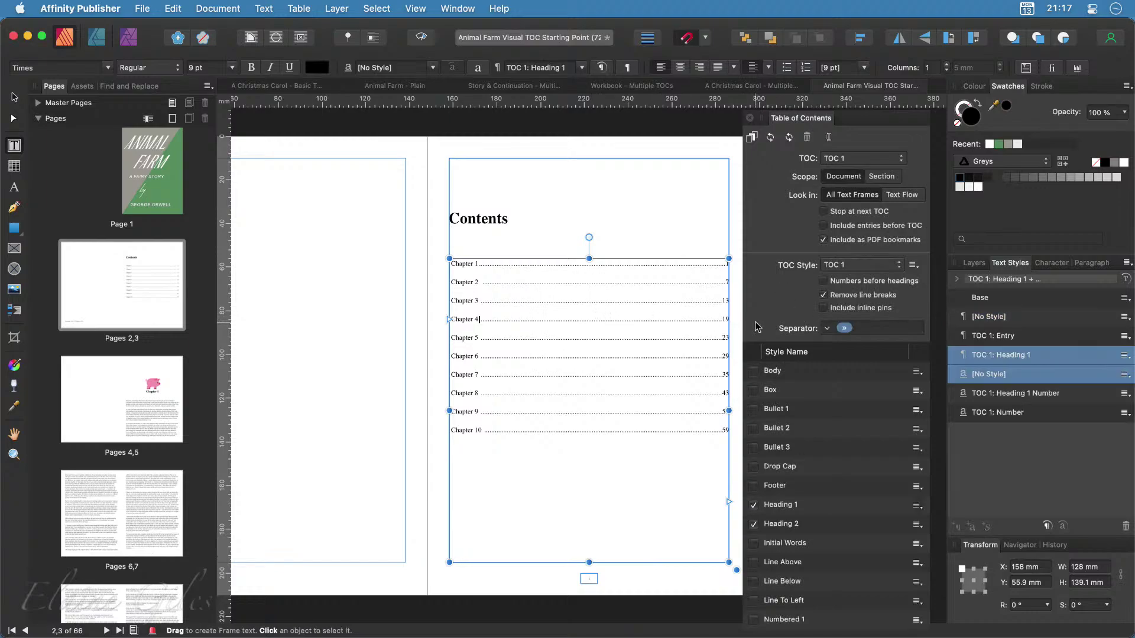
pyautogui.click(822, 308)
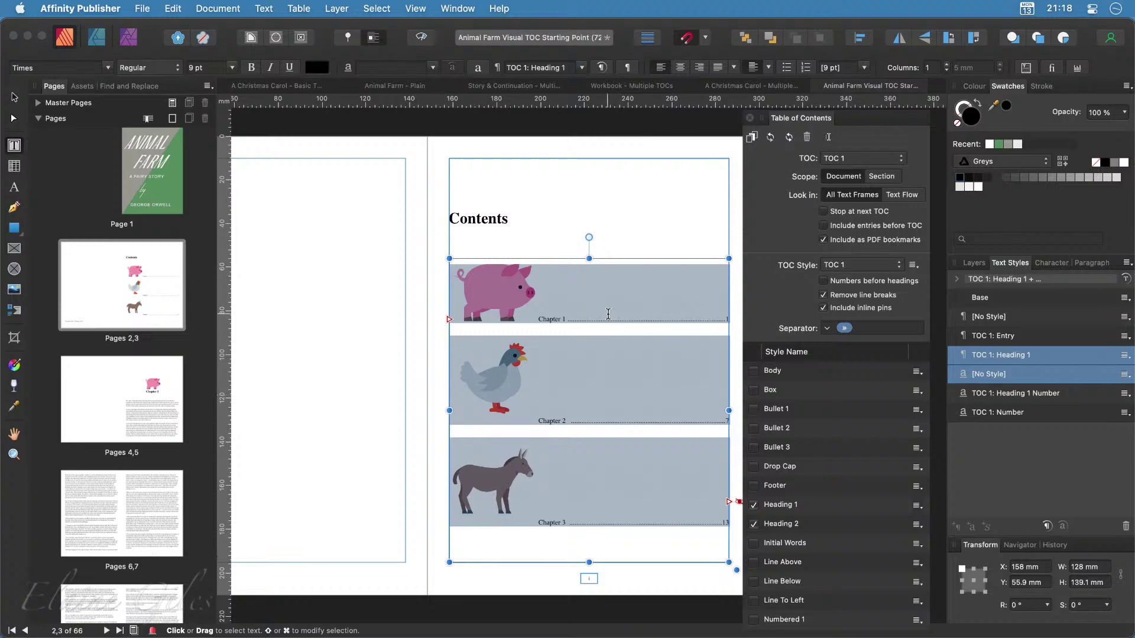
# Lay out the table of contents frame in two columns, also trying three
pyautogui.click(621, 331)
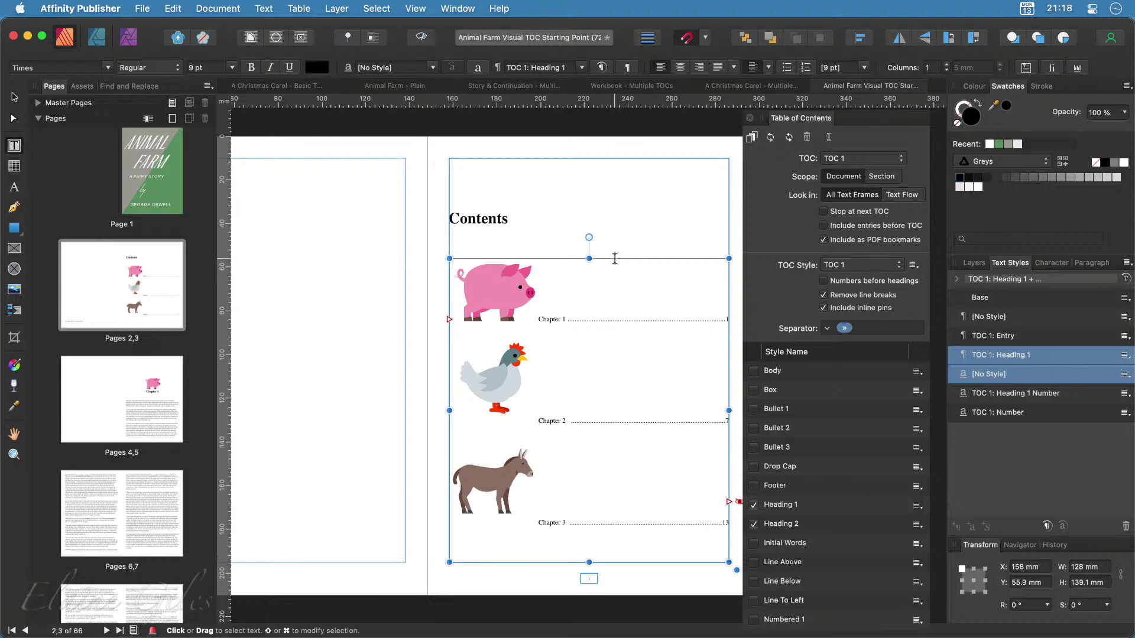
pyautogui.click(948, 65)
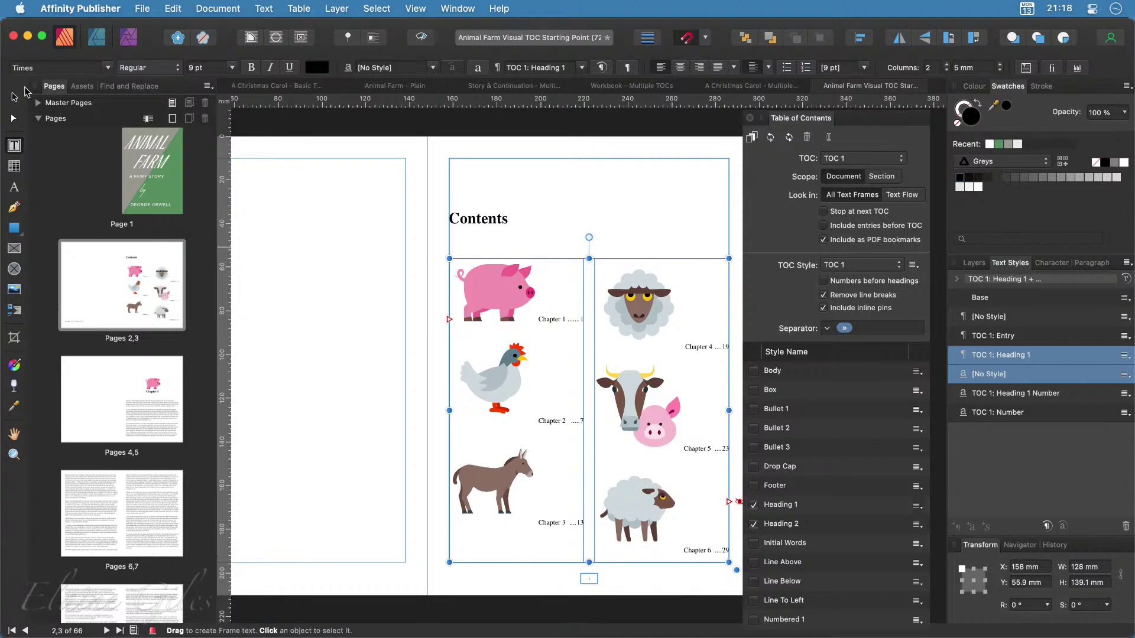
pyautogui.click(14, 96)
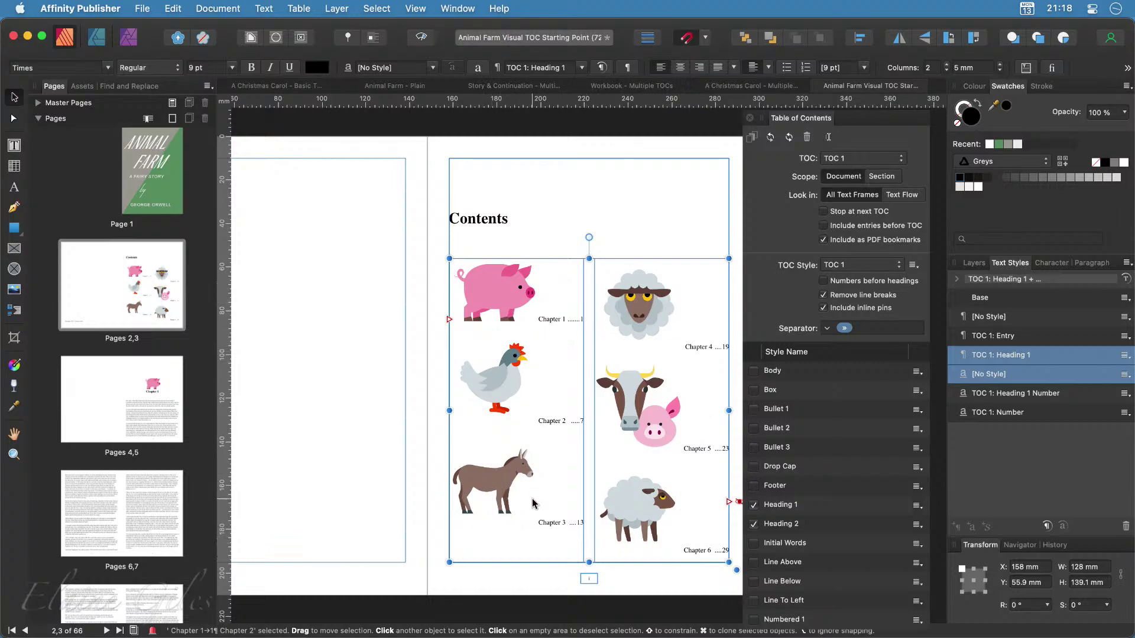
pyautogui.click(948, 65)
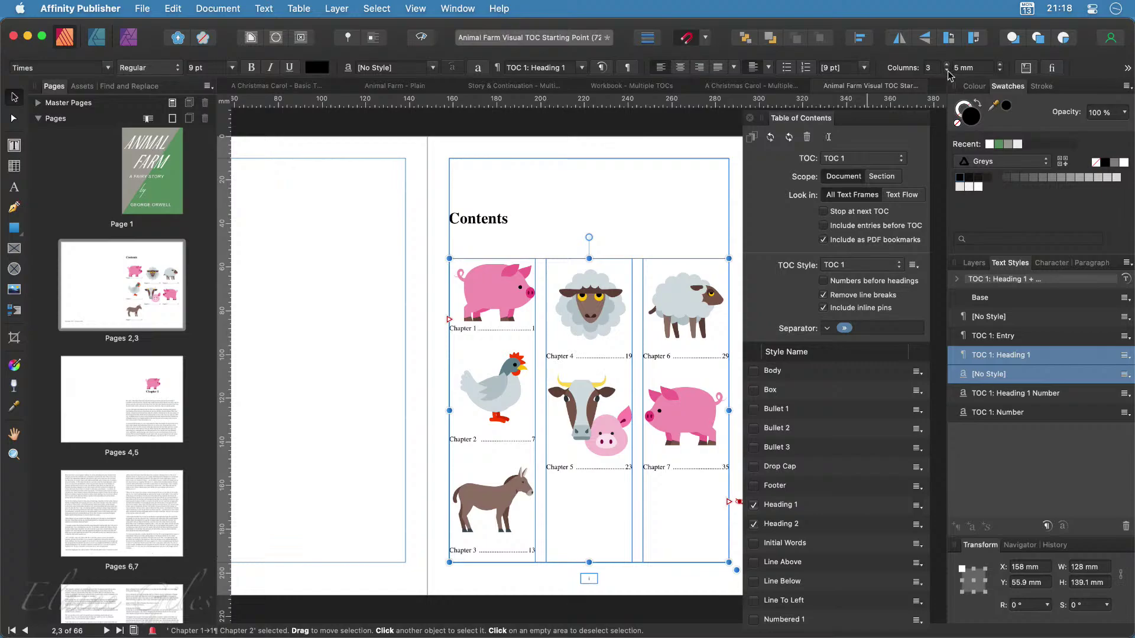
pyautogui.click(947, 70)
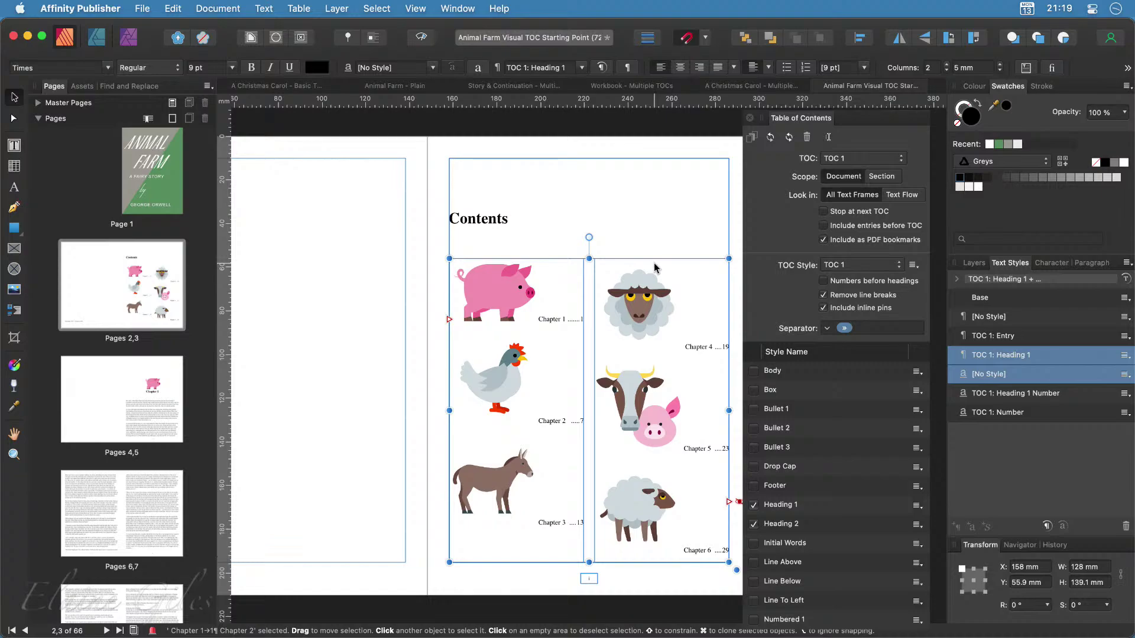
# Show the overflow text of the two-column contents frame and hide it again
pyautogui.hscroll(3, 655, 267)
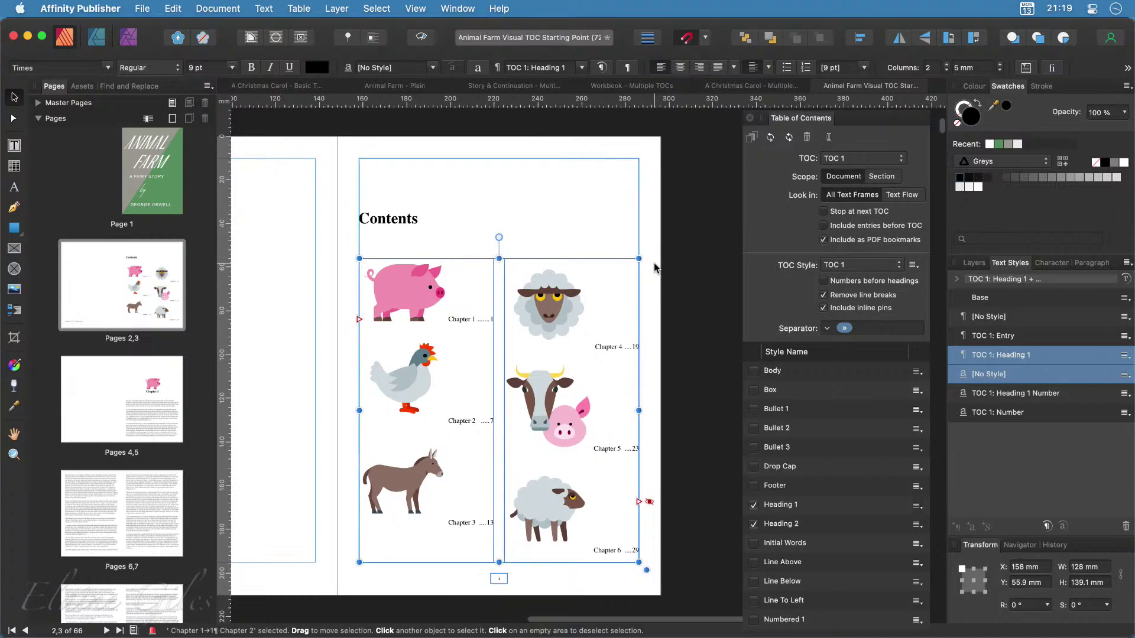
pyautogui.click(650, 501)
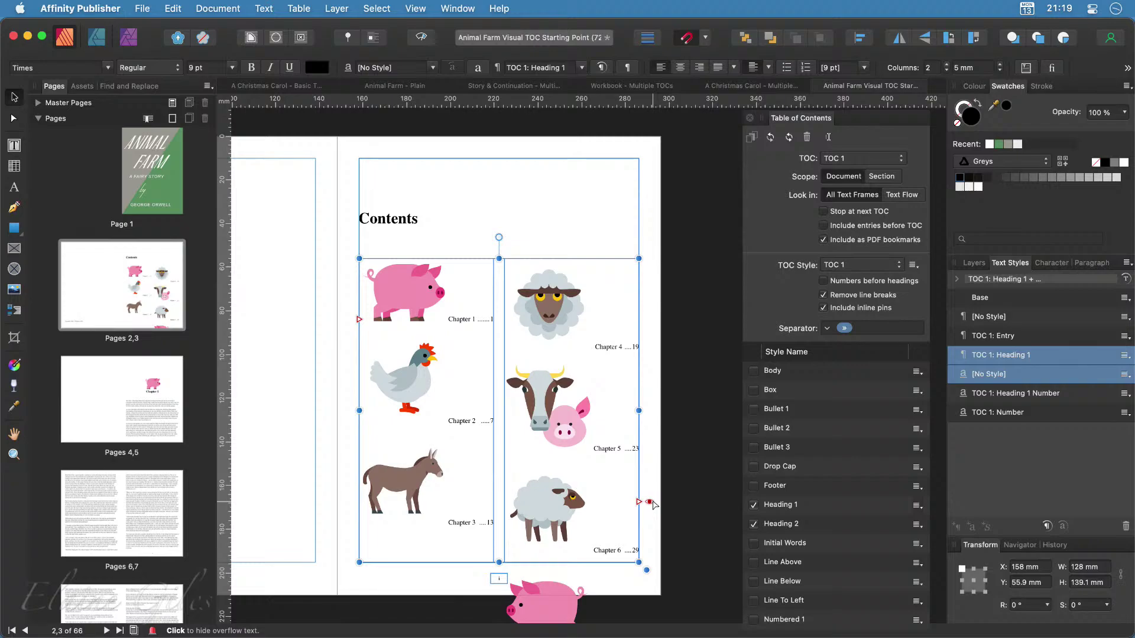
pyautogui.click(651, 502)
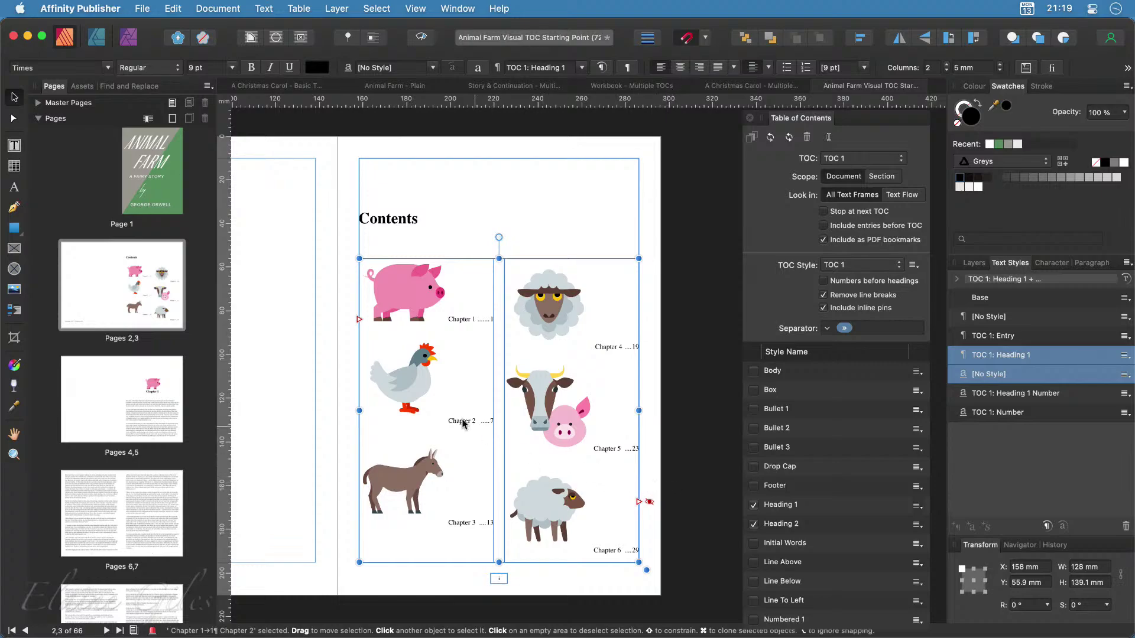
# Add two pages after page 3 using Master A
pyautogui.rightClick(120, 283)
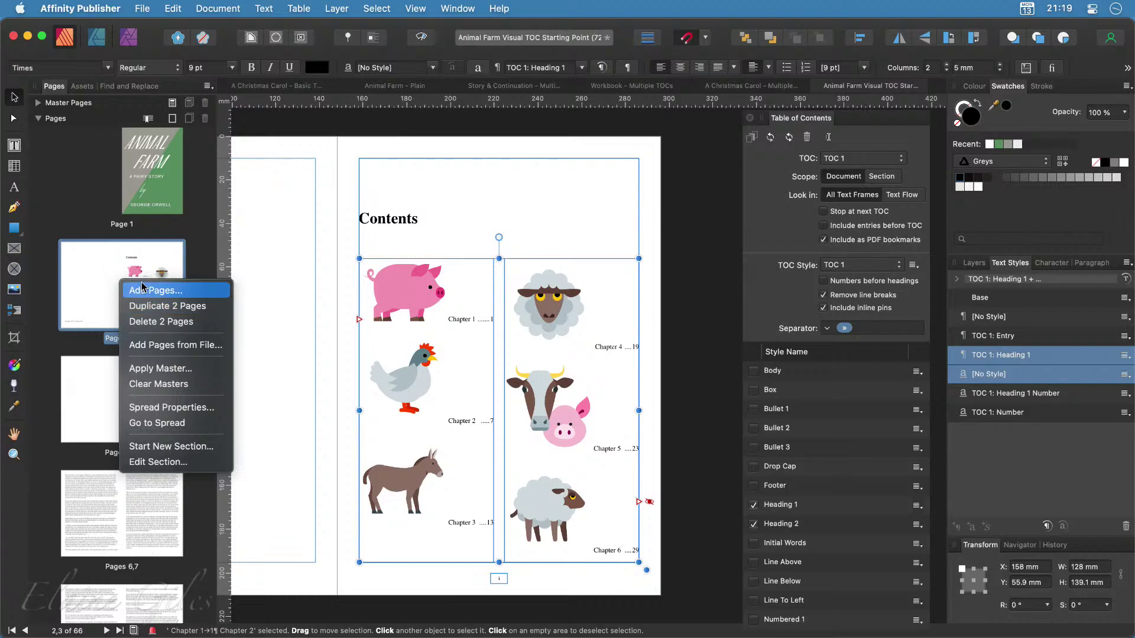
pyautogui.click(142, 291)
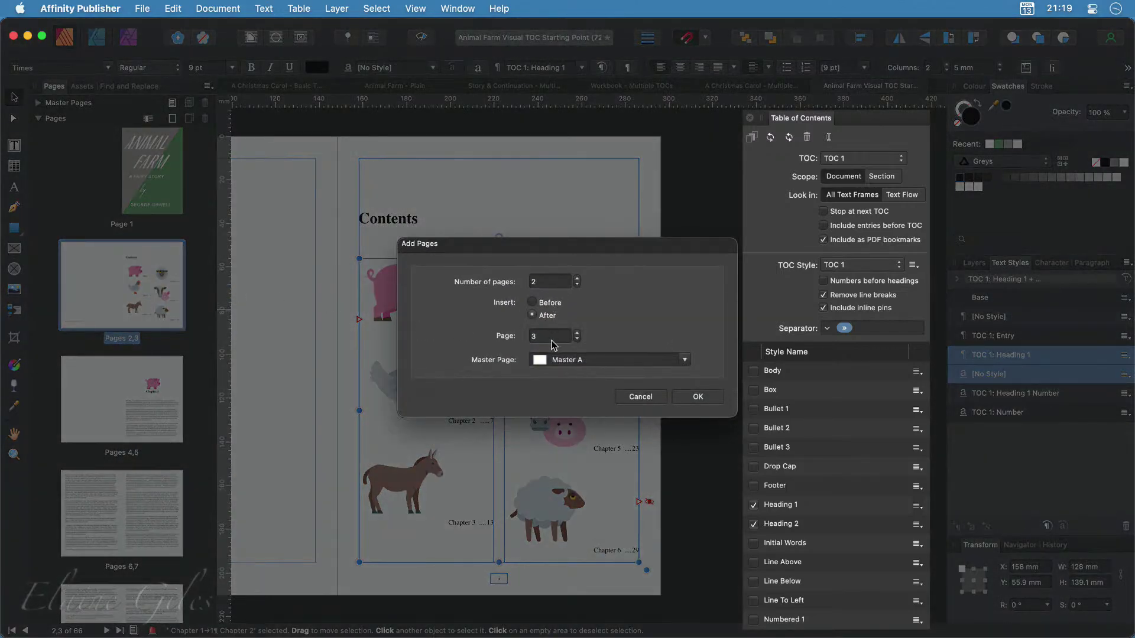
pyautogui.click(700, 397)
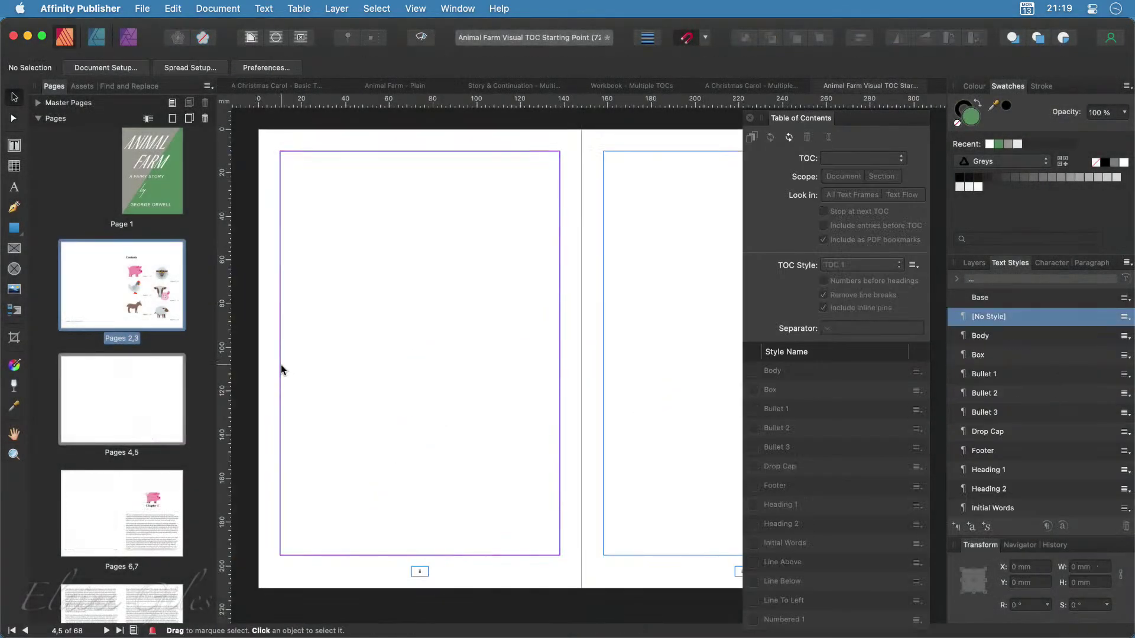
# Flow the overflowing entries of the contents frame on page 3 into the text frame on the new page 4
pyautogui.click(122, 294)
pyautogui.hscroll(10, 540, 350)
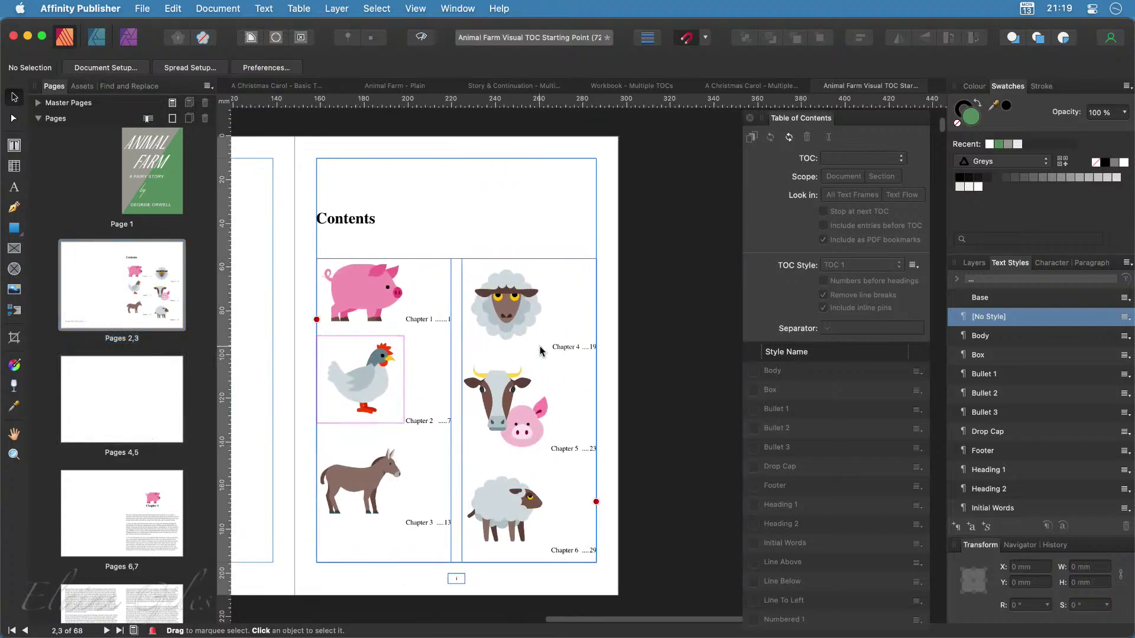
pyautogui.click(547, 501)
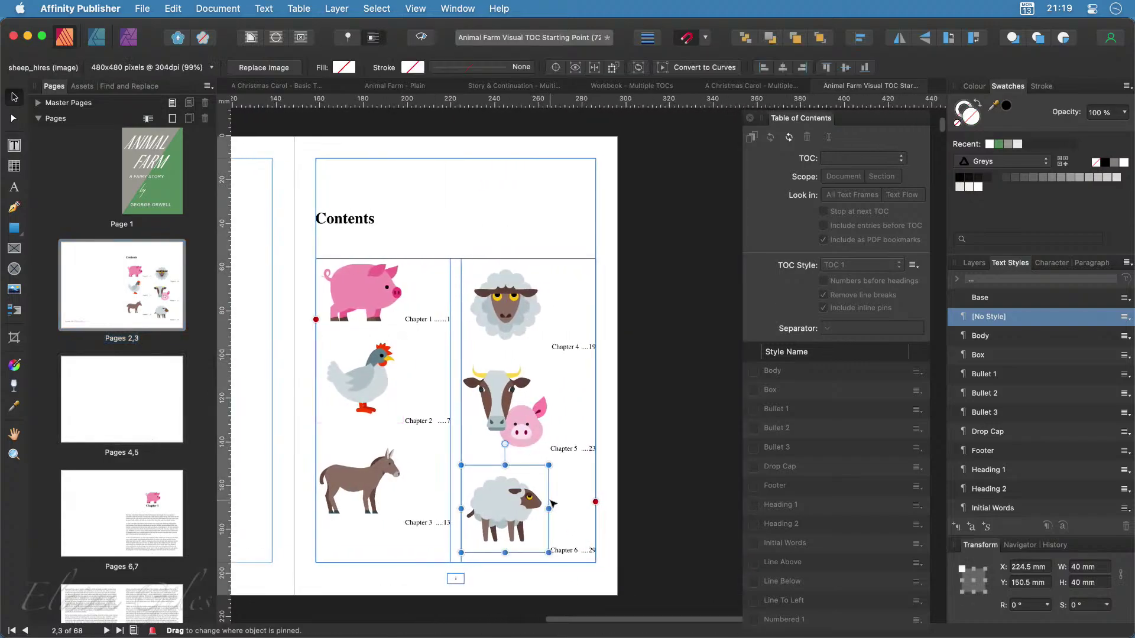
pyautogui.click(593, 477)
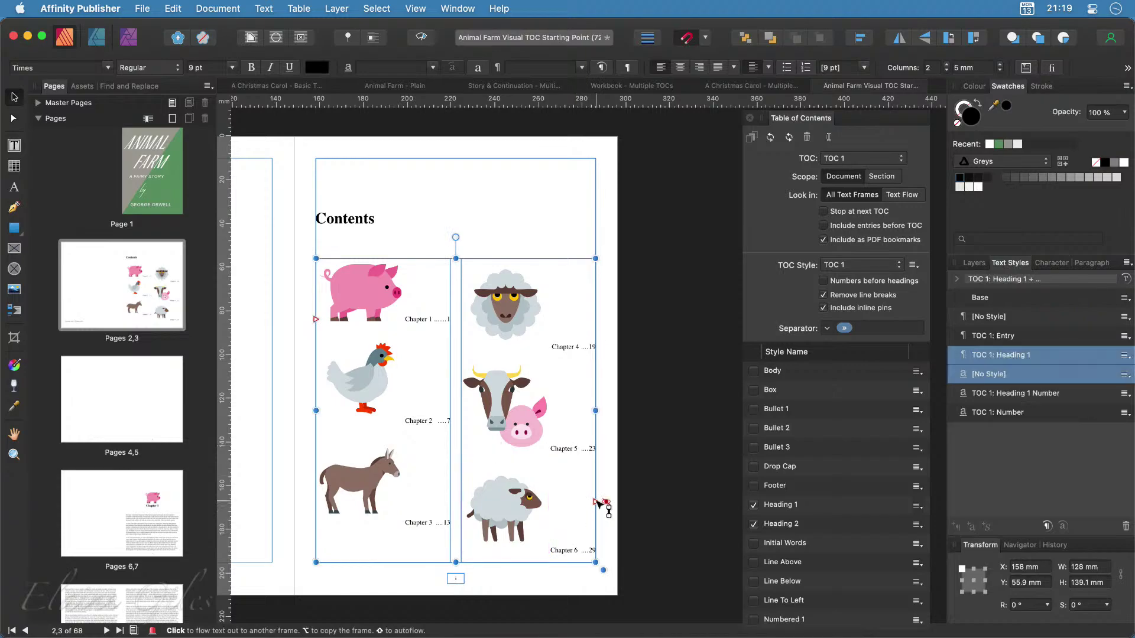
pyautogui.click(597, 502)
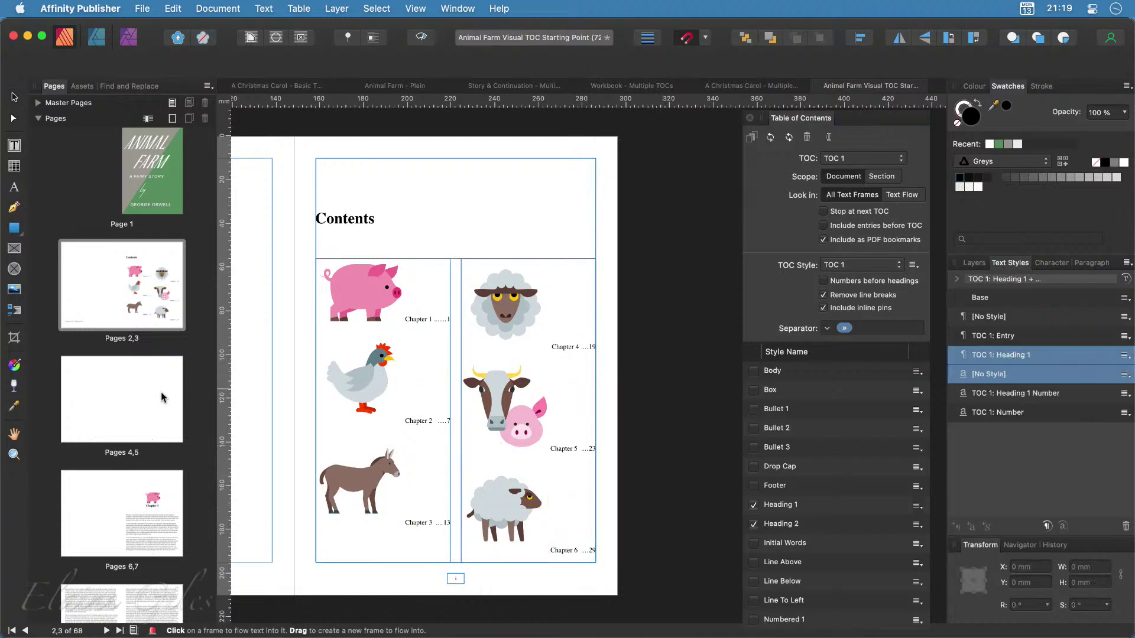
pyautogui.click(126, 397)
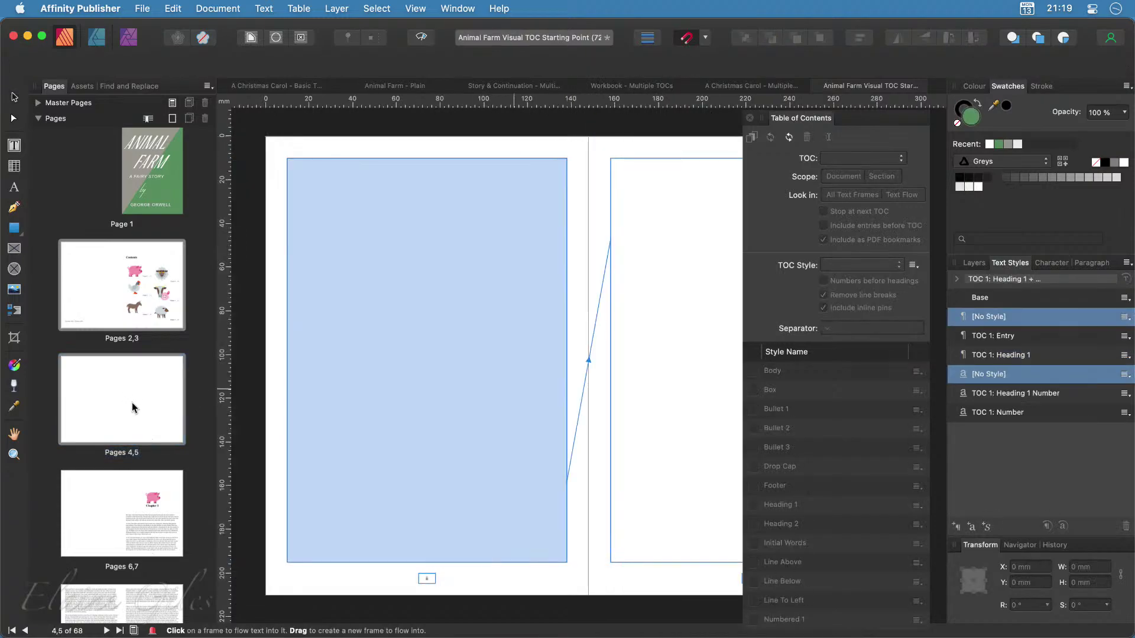
pyautogui.click(410, 318)
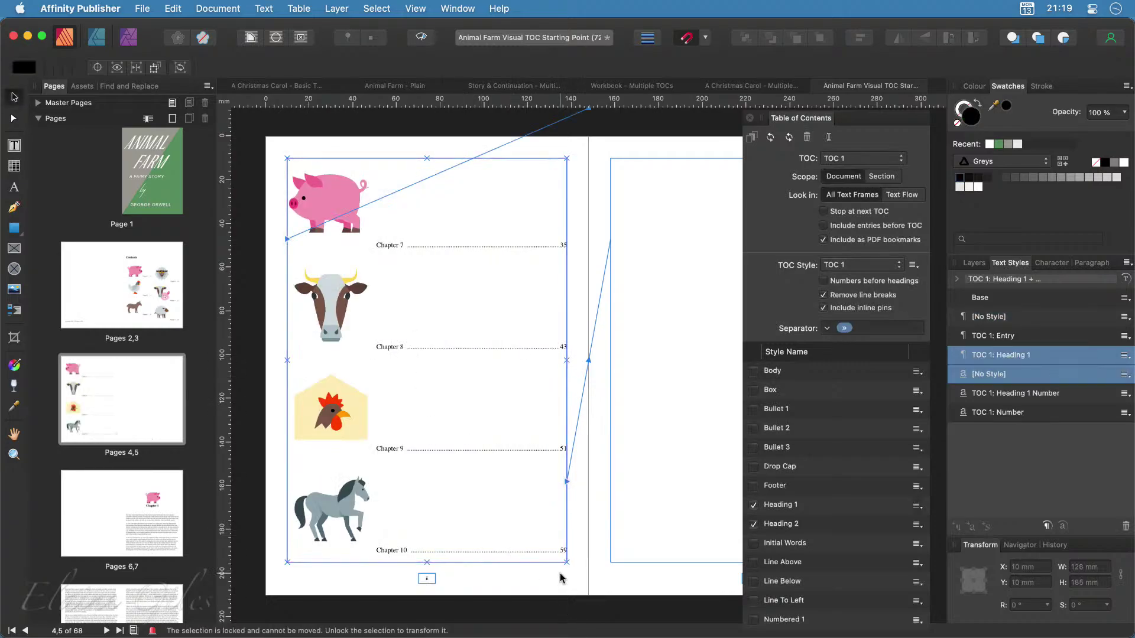
# Compare the contents entries and their pinned pictures on page 3 with those continued on page 4
pyautogui.click(124, 294)
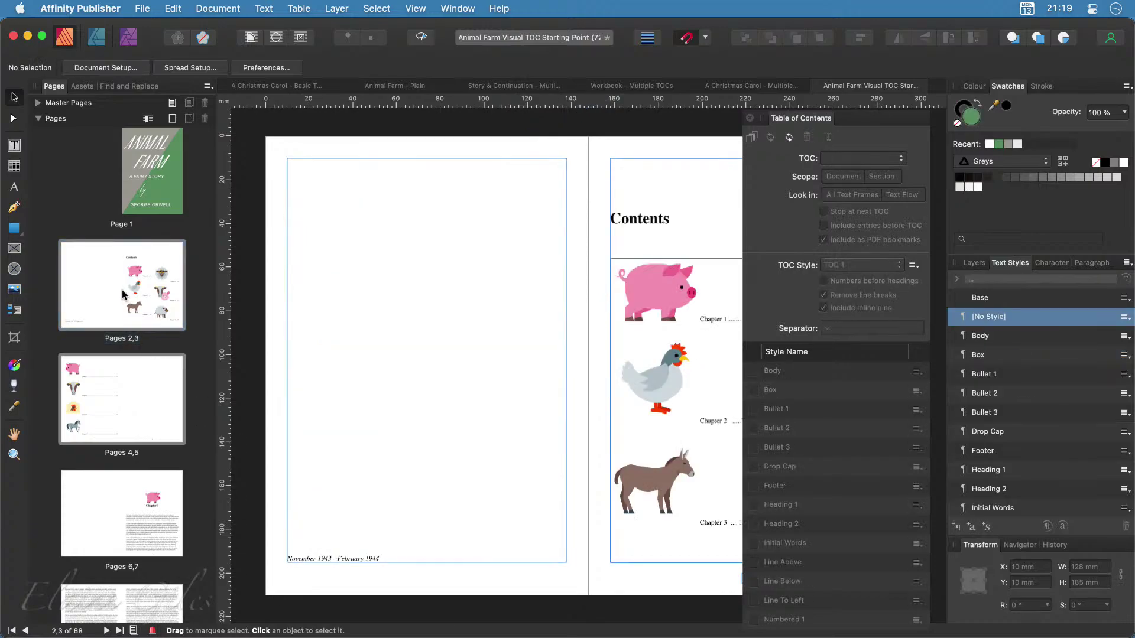
pyautogui.hscroll(5, 430, 366)
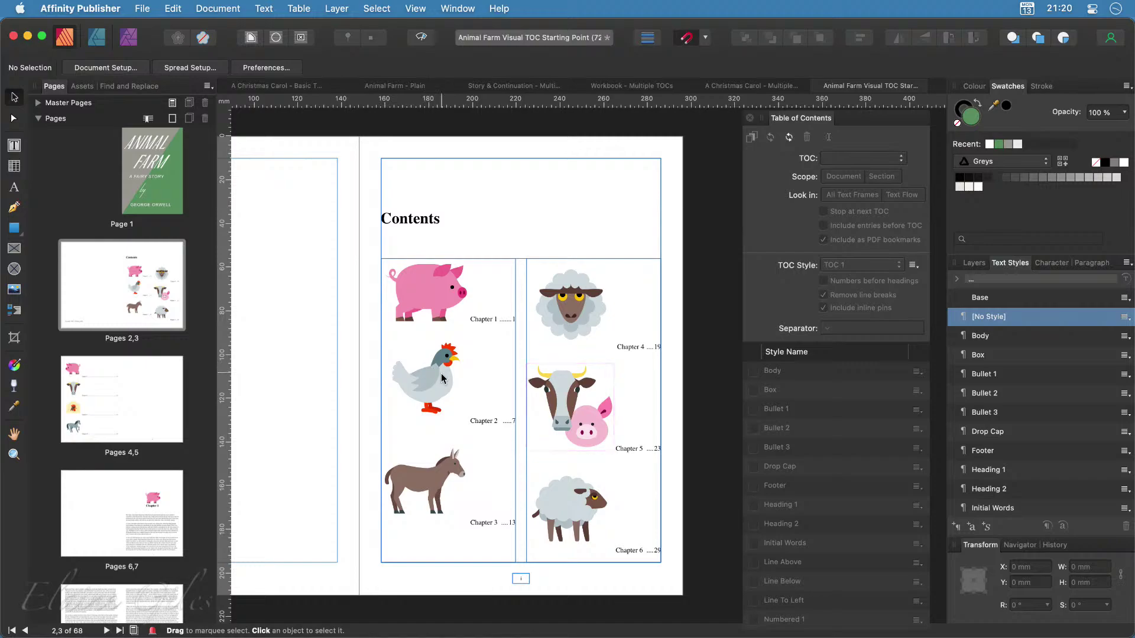
pyautogui.click(105, 401)
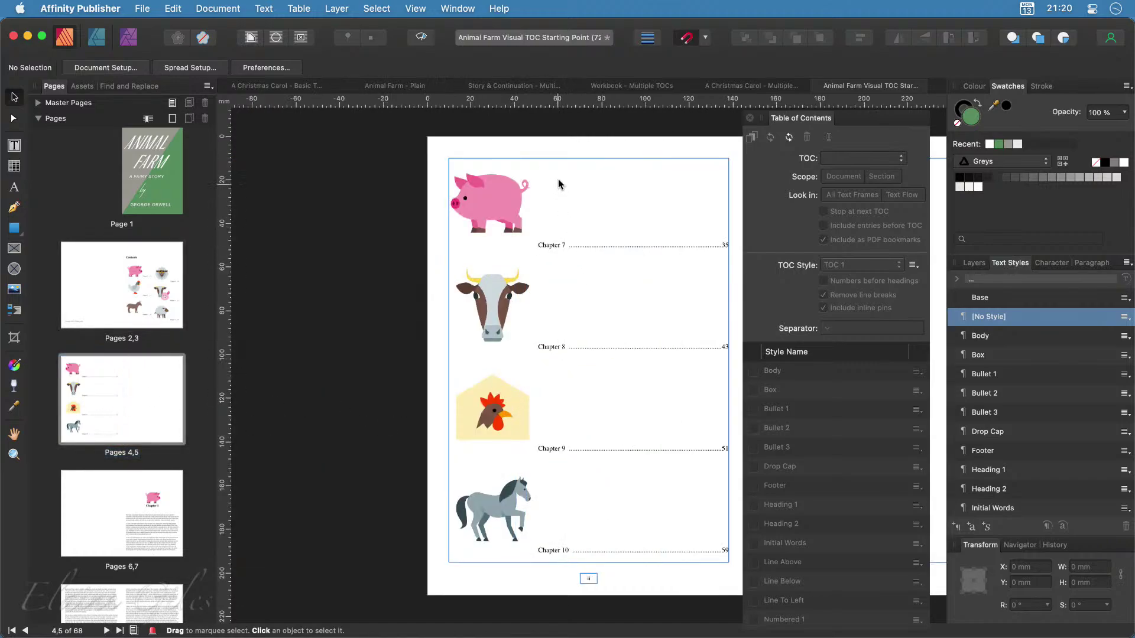
pyautogui.click(580, 243)
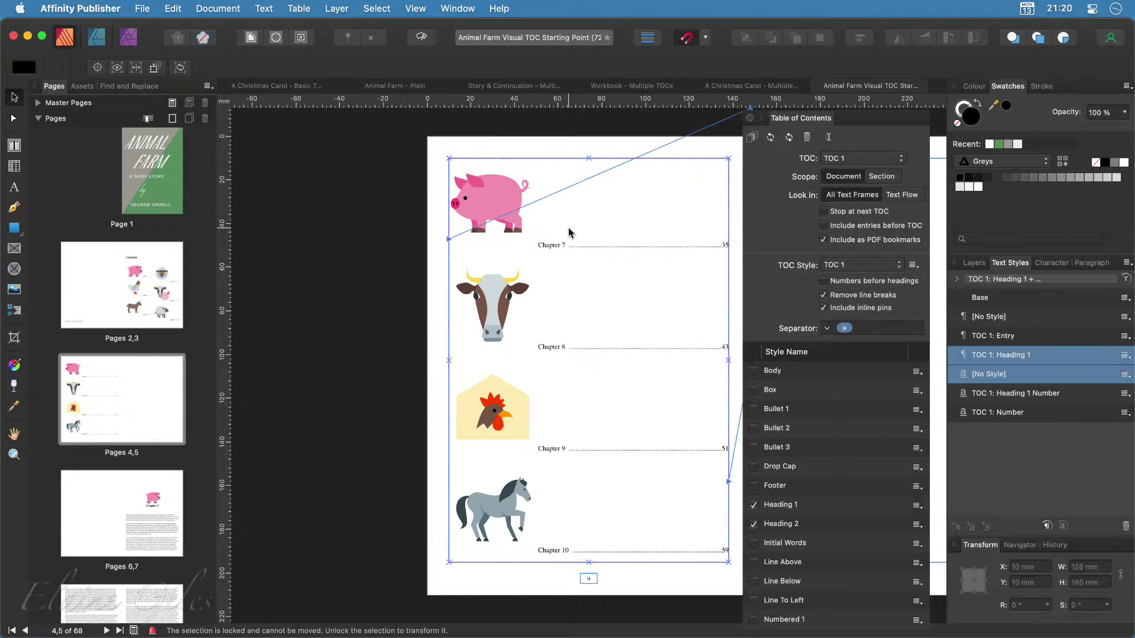
pyautogui.click(535, 198)
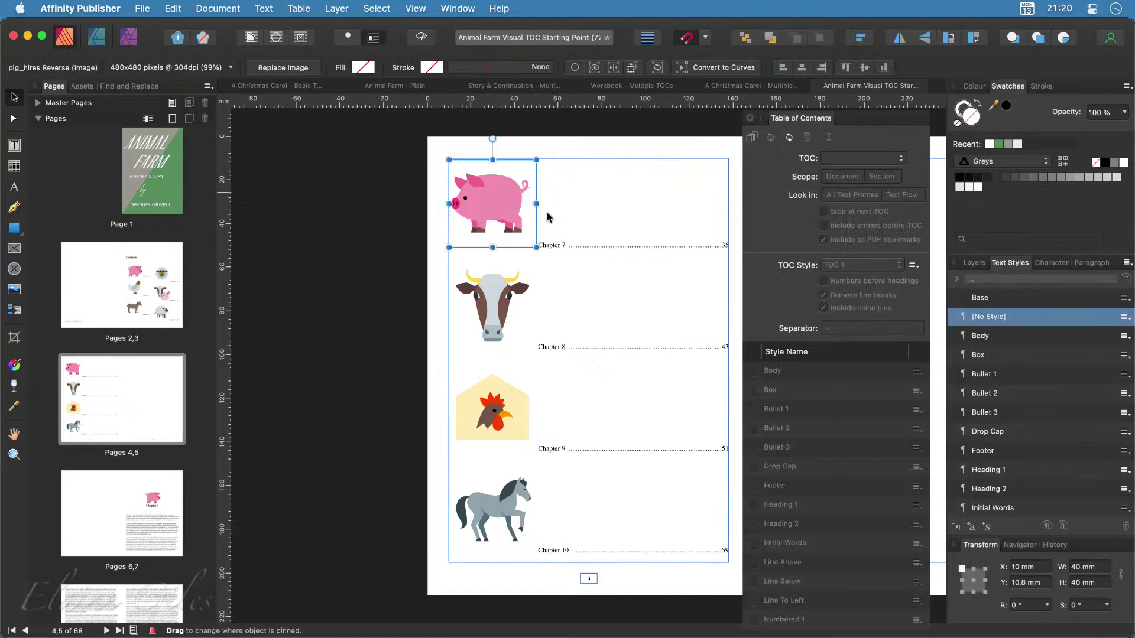
pyautogui.click(566, 242)
pyautogui.doubleClick(565, 244)
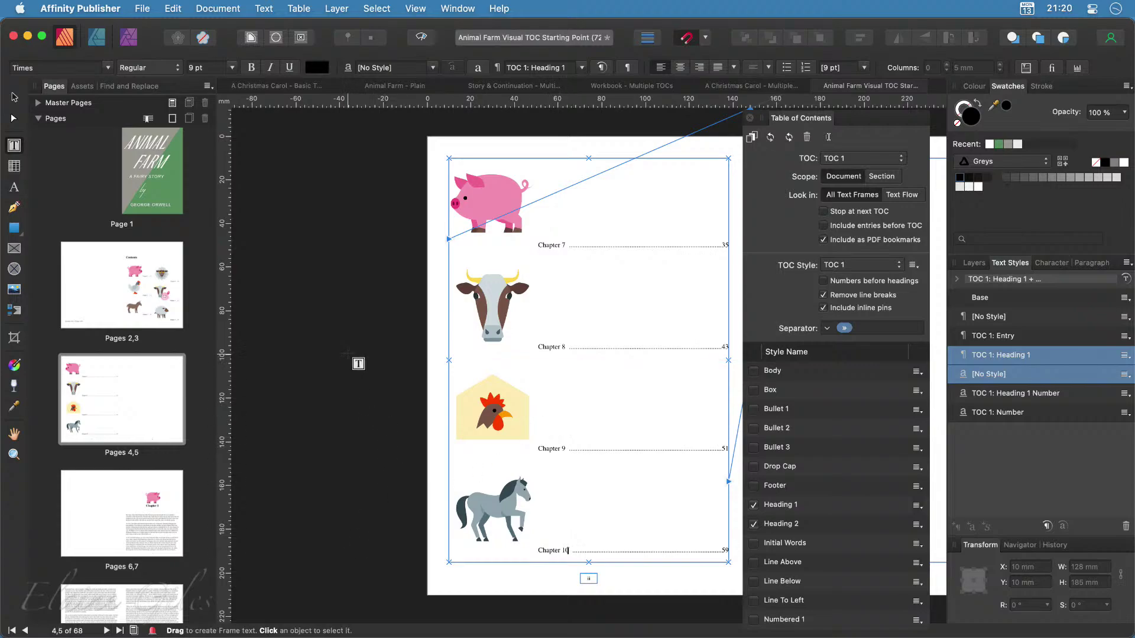
pyautogui.hscroll(5, 358, 362)
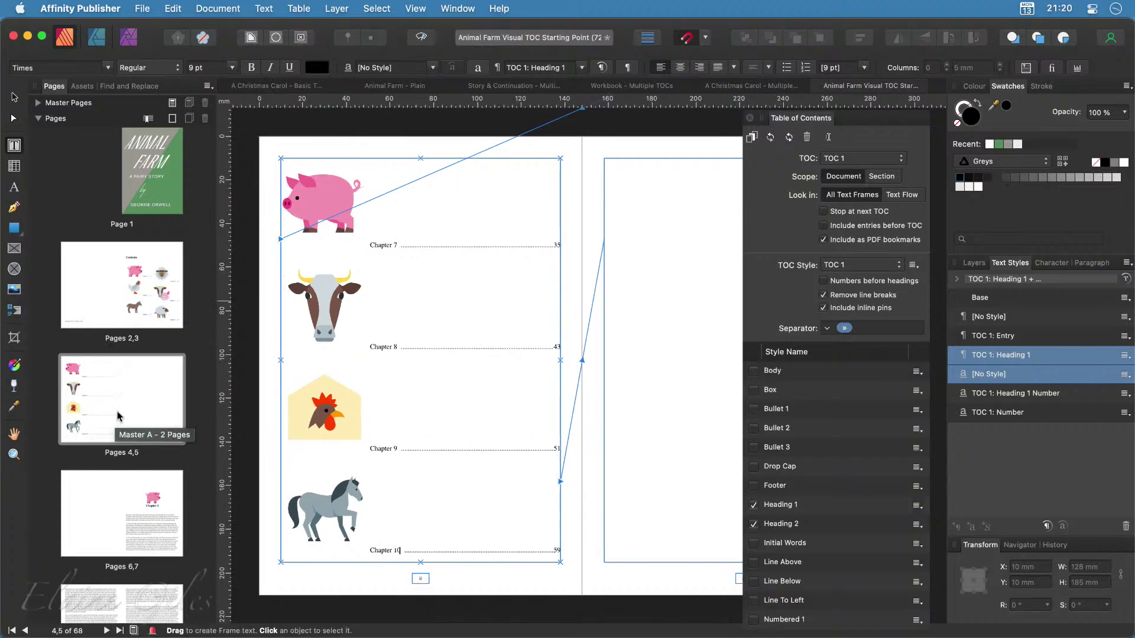
# Apply the Blank master to pages 4 and 5
pyautogui.click(39, 103)
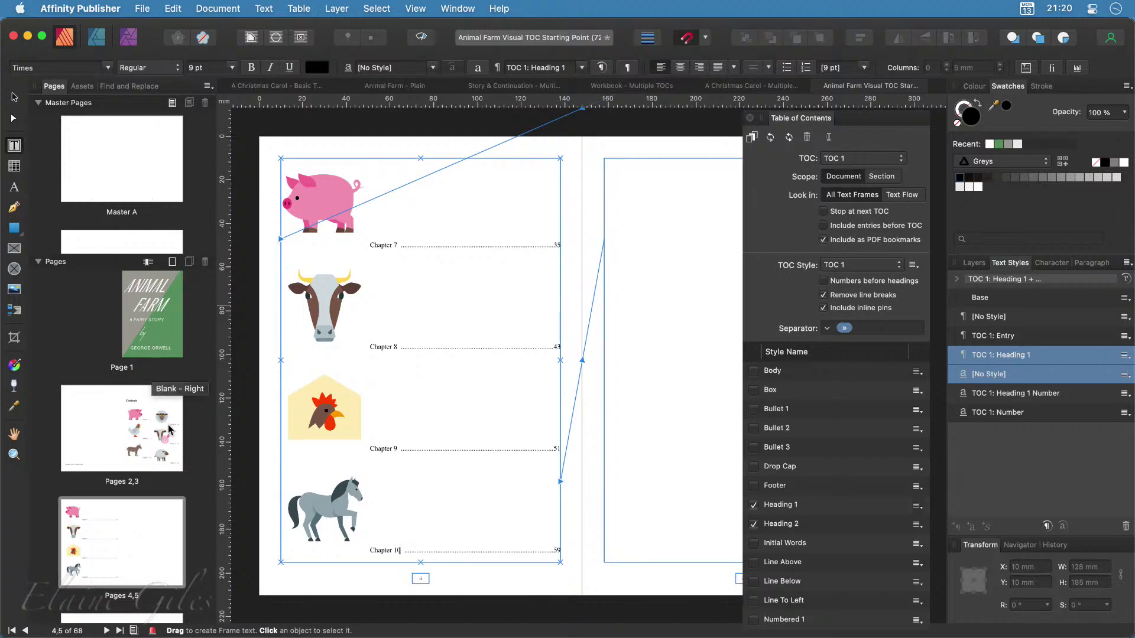
pyautogui.scroll(-3, 114, 232)
pyautogui.moveTo(112, 185); pyautogui.dragTo(586, 346)
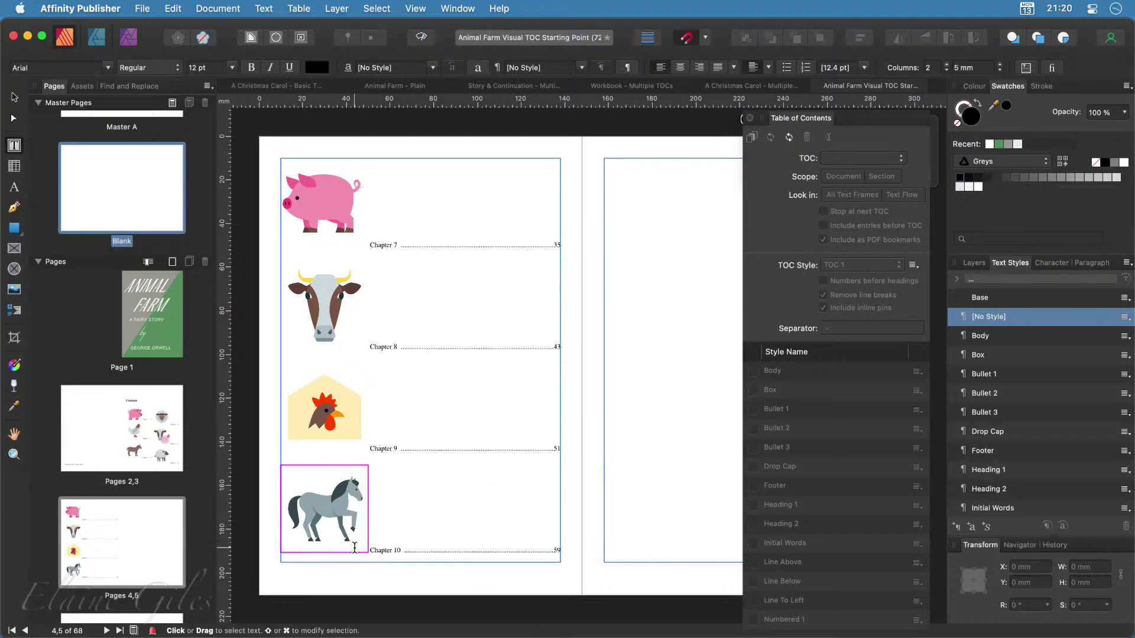
pyautogui.moveTo(119, 186); pyautogui.dragTo(123, 536)
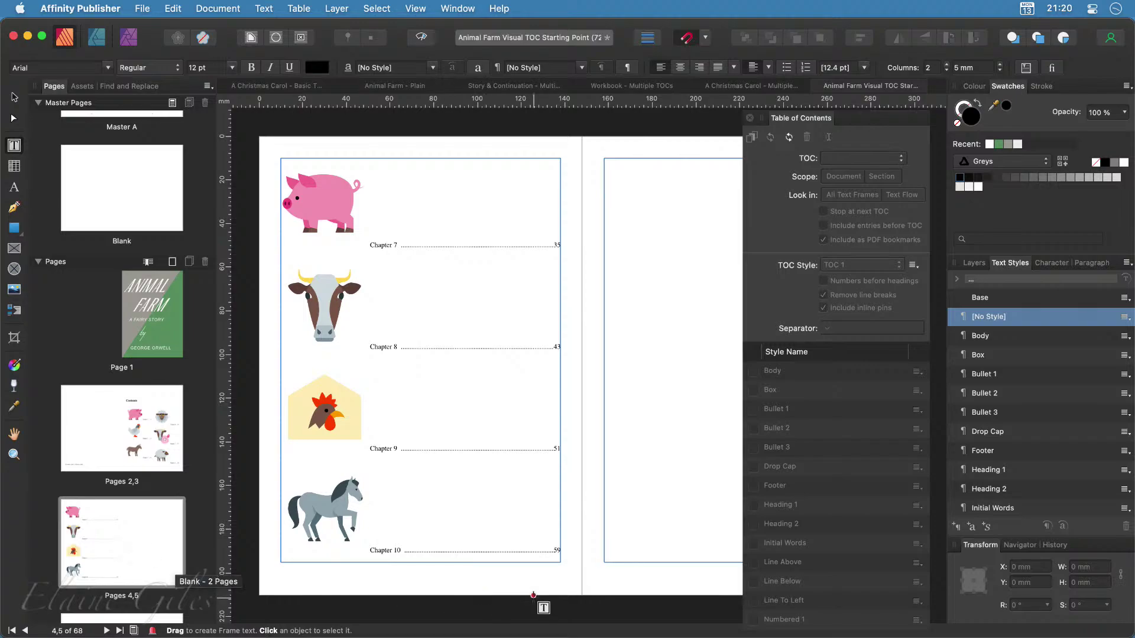
# Lay out the contents frame on page 4 in two columns and lower its top edge to a height of about 121 mm
pyautogui.click(439, 513)
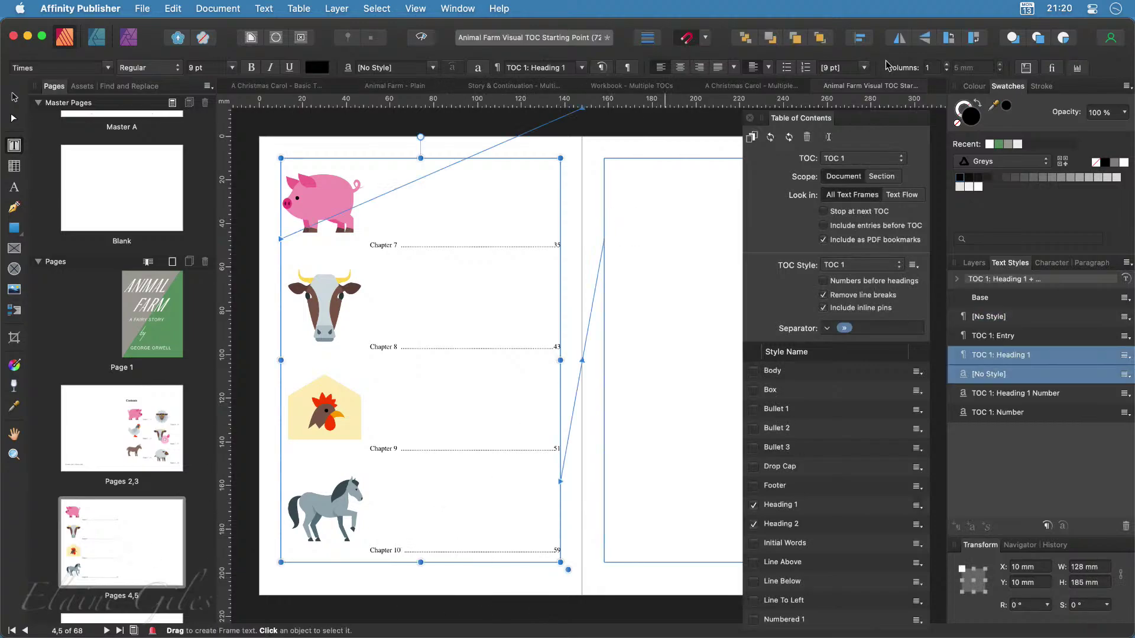
pyautogui.click(948, 65)
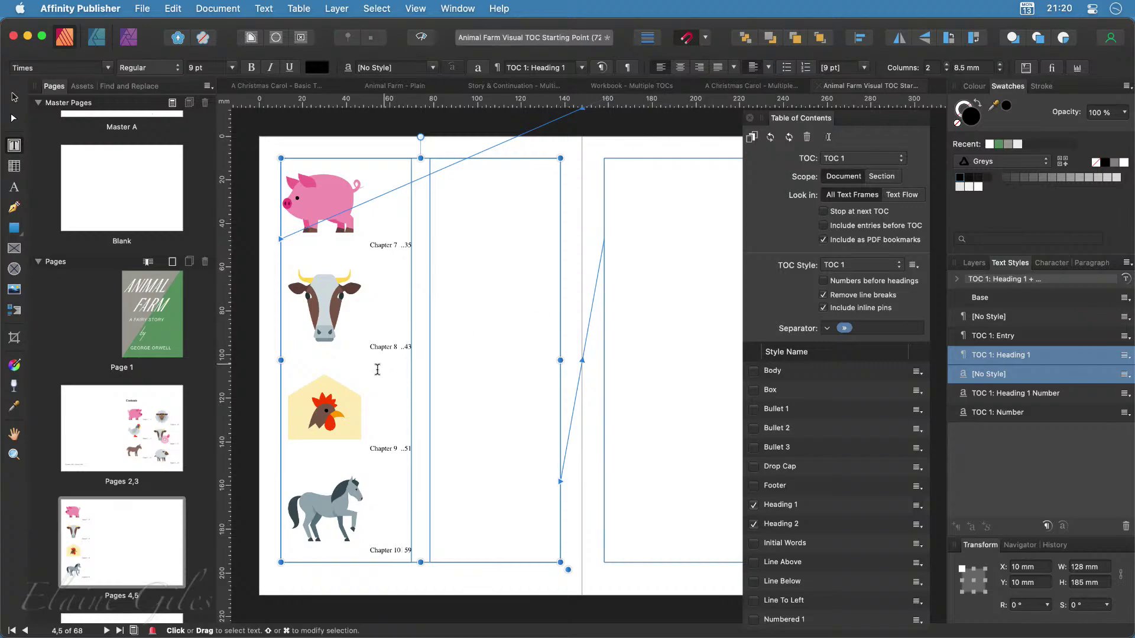
pyautogui.moveTo(423, 159); pyautogui.dragTo(405, 296)
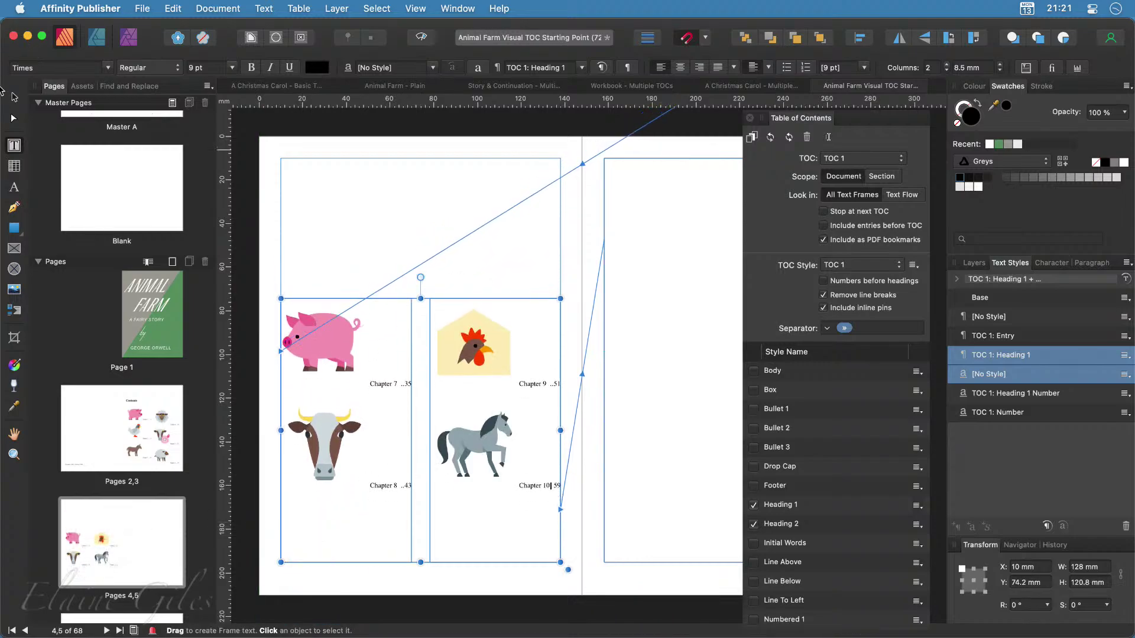
pyautogui.click(16, 98)
pyautogui.hscroll(2, 554, 463)
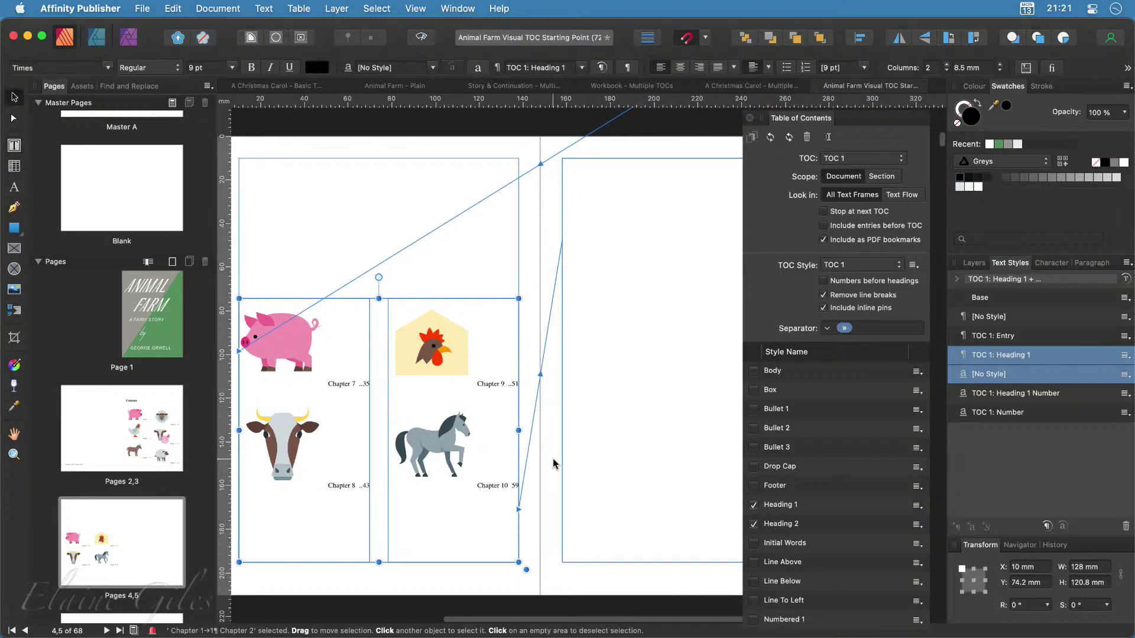
pyautogui.scroll(-2, 597, 436)
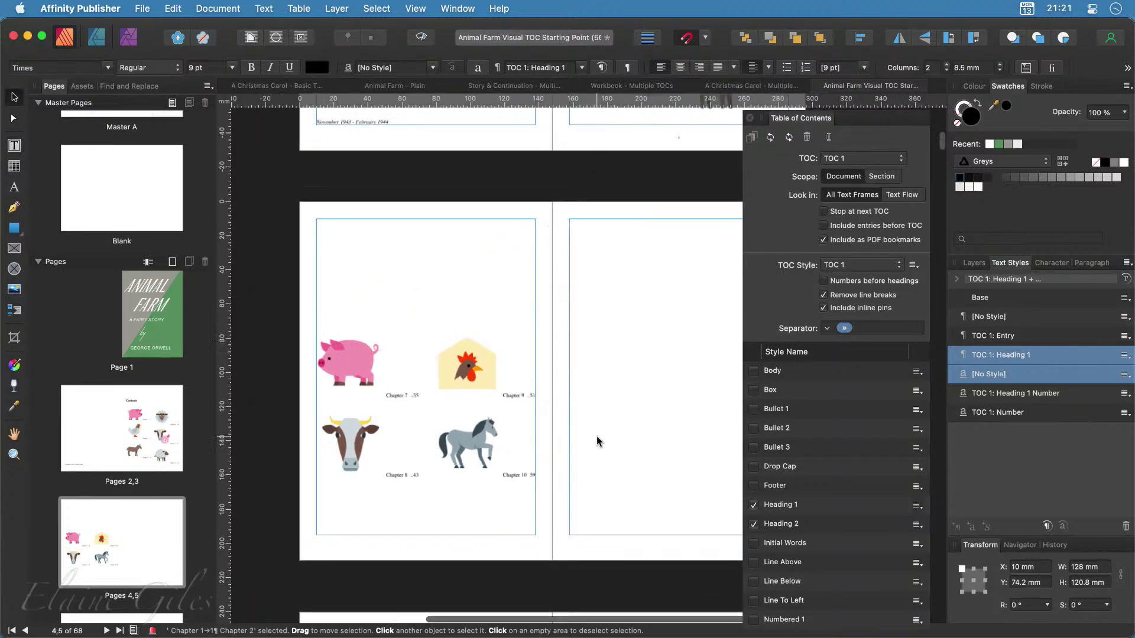
pyautogui.hscroll(2, 597, 438)
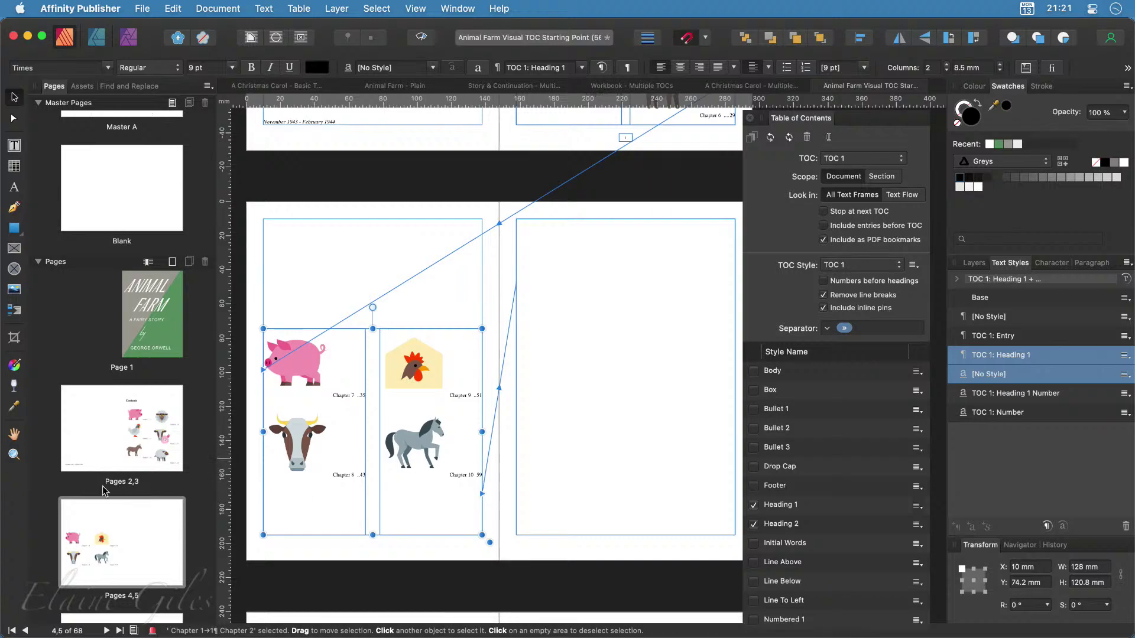
# Name the document section covering pages 3-6 TOC in the Section Manager
pyautogui.scroll(-5, 106, 486)
pyautogui.click(141, 452)
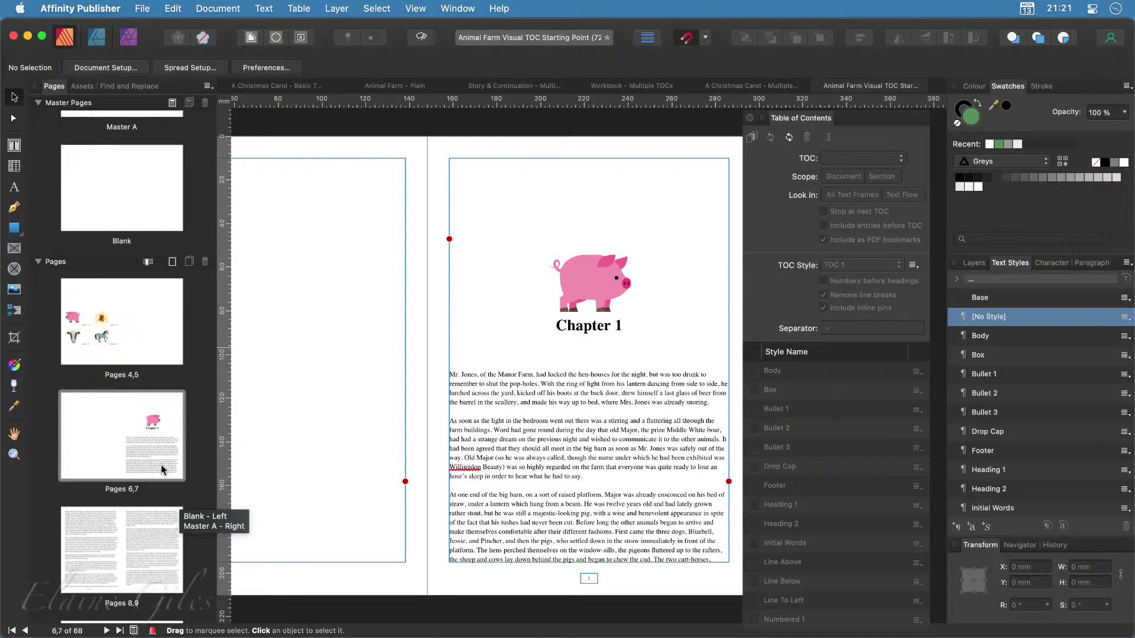
pyautogui.click(216, 9)
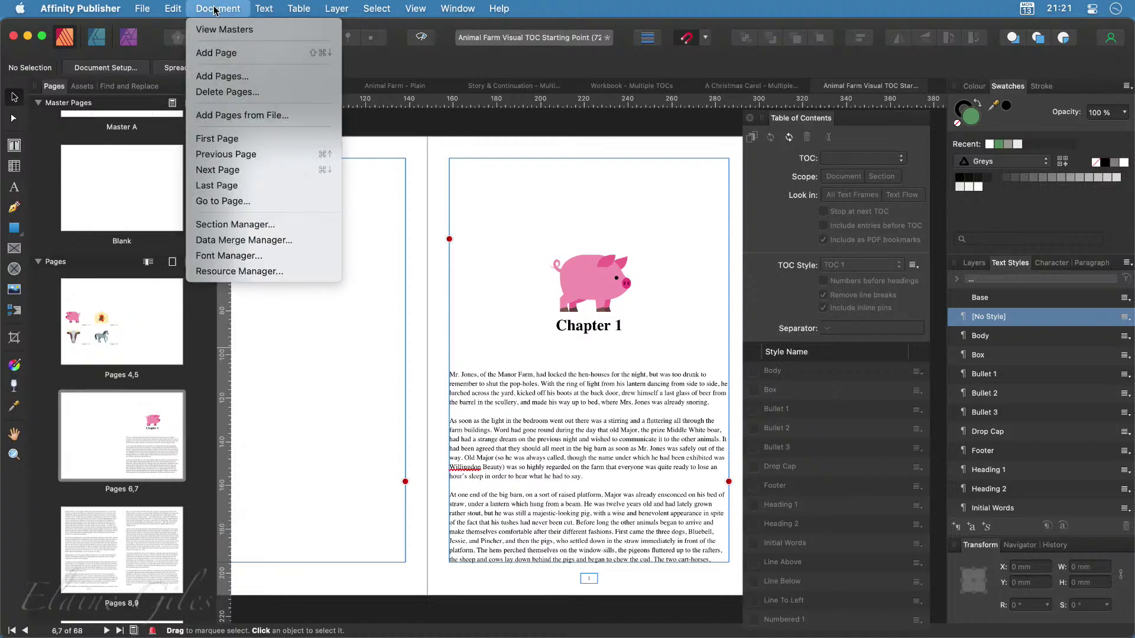
pyautogui.click(236, 225)
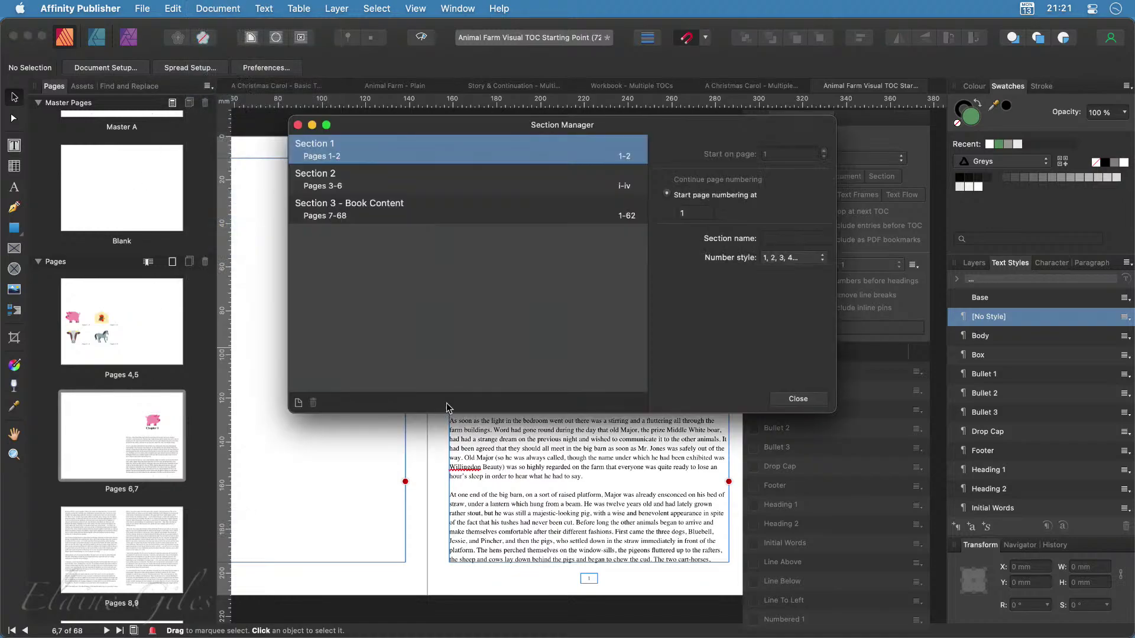
pyautogui.click(430, 196)
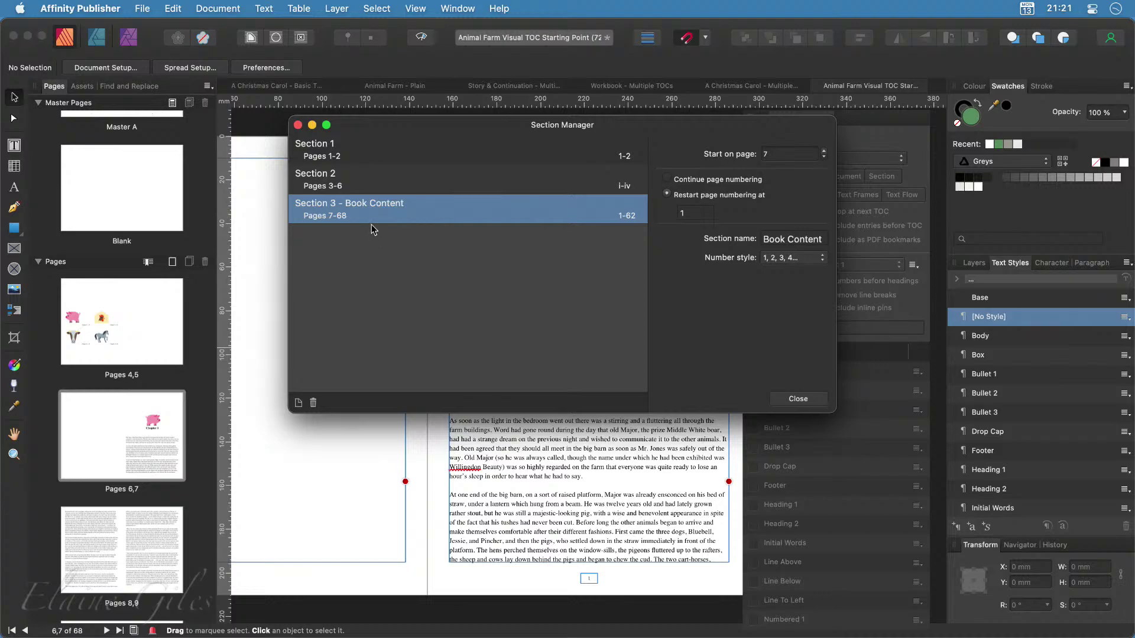
pyautogui.click(362, 182)
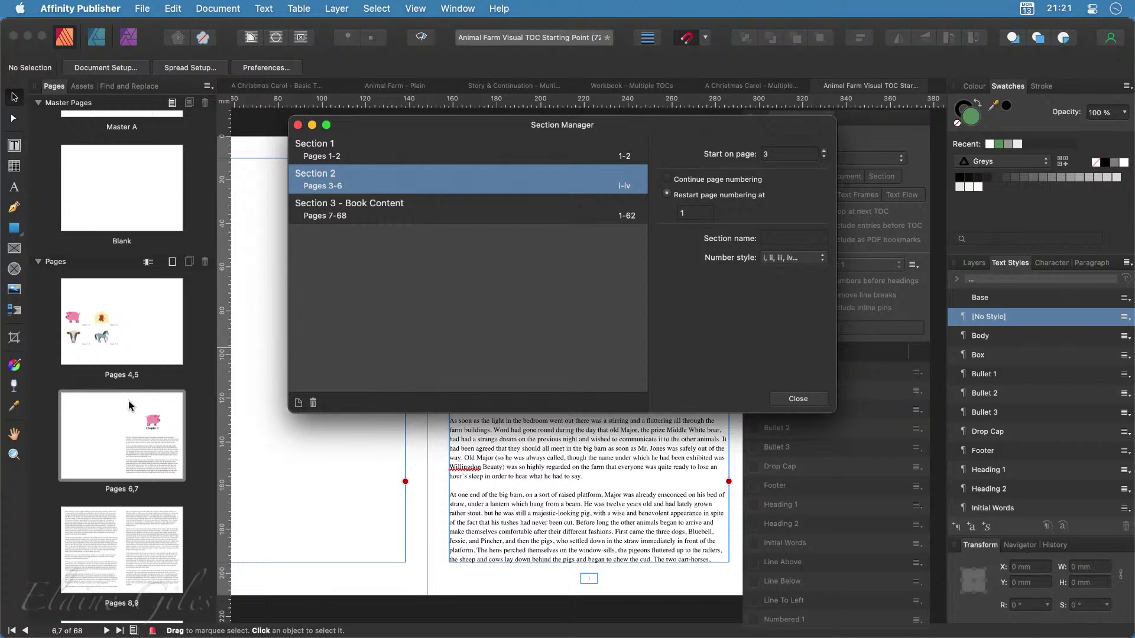
pyautogui.scroll(5, 130, 408)
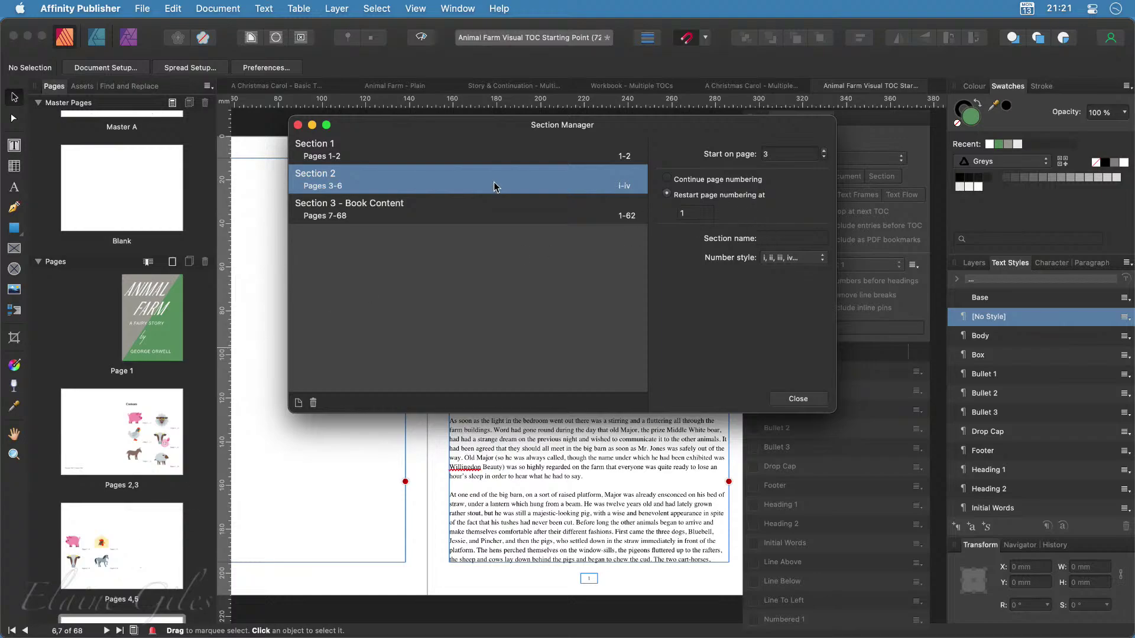
pyautogui.click(779, 240)
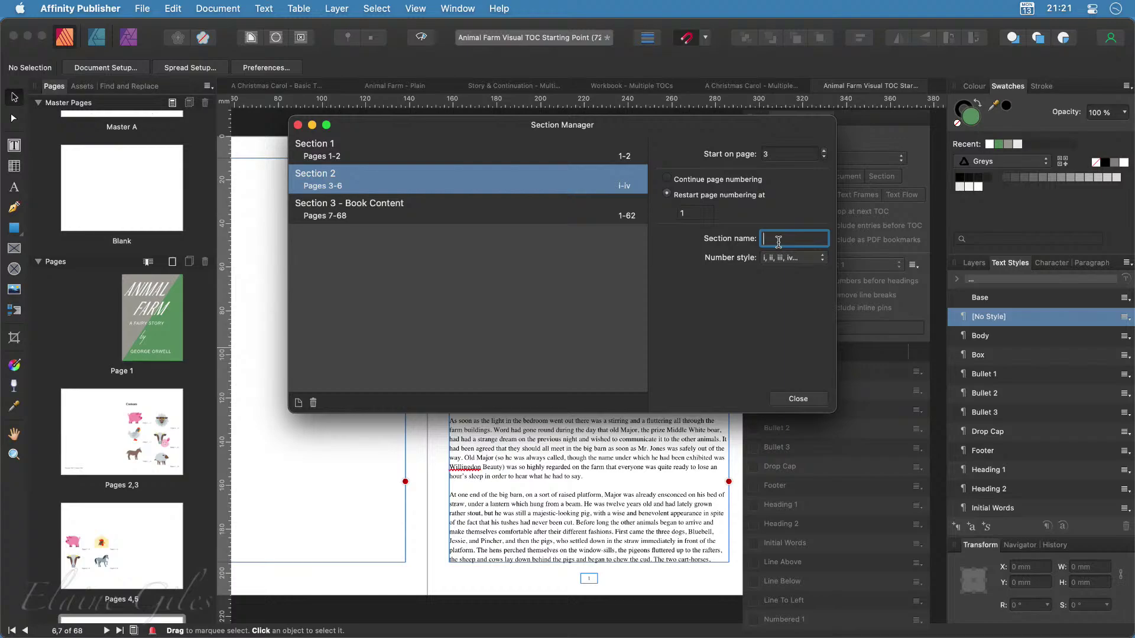
pyautogui.write('TOC')
pyautogui.doubleClick(778, 240)
# Name the section covering pages 1-2 Cover and close the Section Manager
pyautogui.click(417, 161)
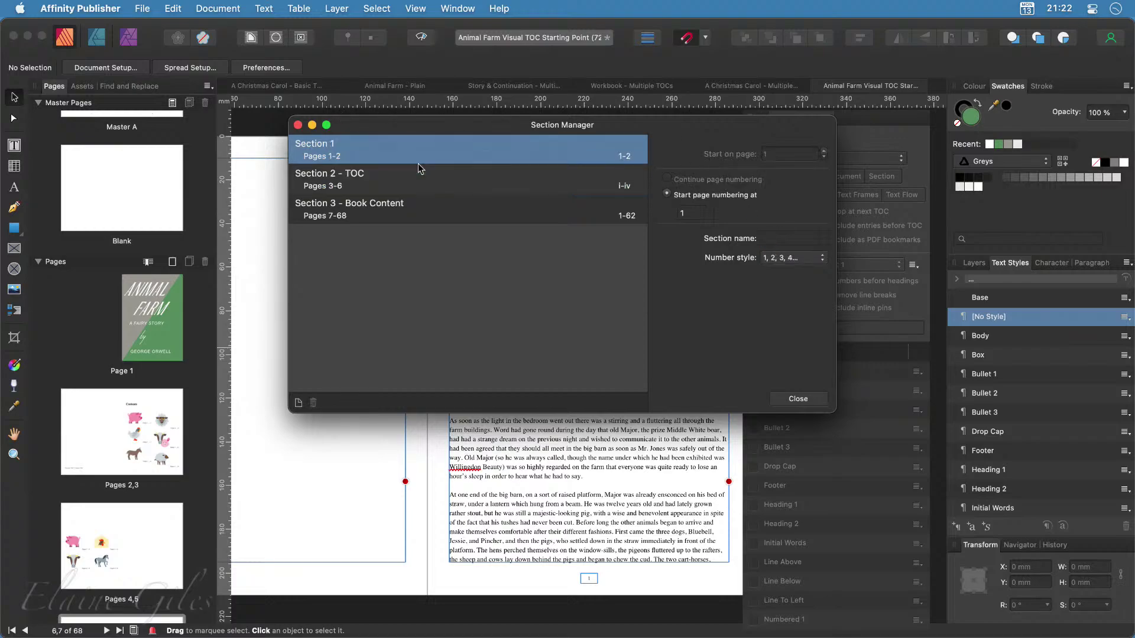
pyautogui.click(763, 242)
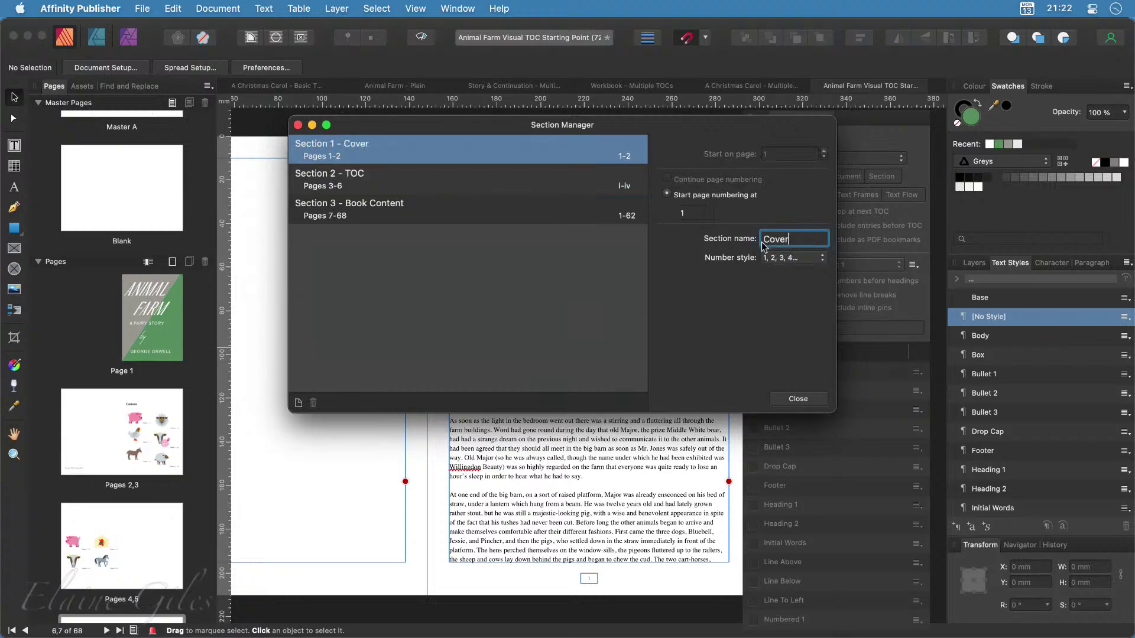
pyautogui.doubleClick(763, 245)
pyautogui.click(803, 402)
# Set the contents frame on page 3 to a single column and exclude inline pins from its entries
pyautogui.hscroll(-2, 381, 536)
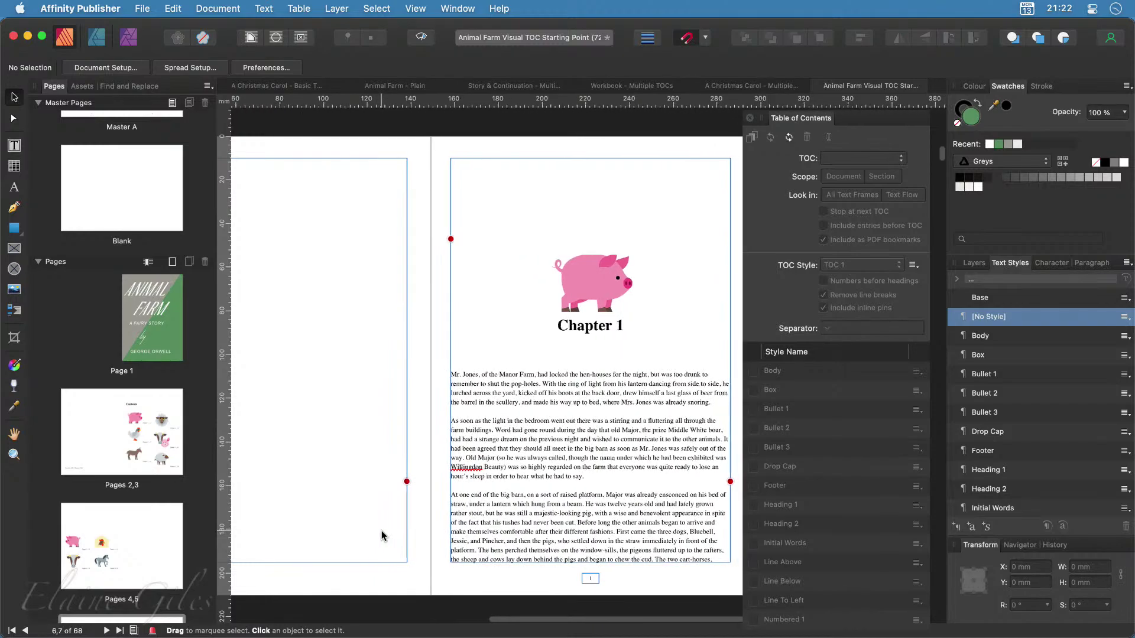
pyautogui.click(136, 440)
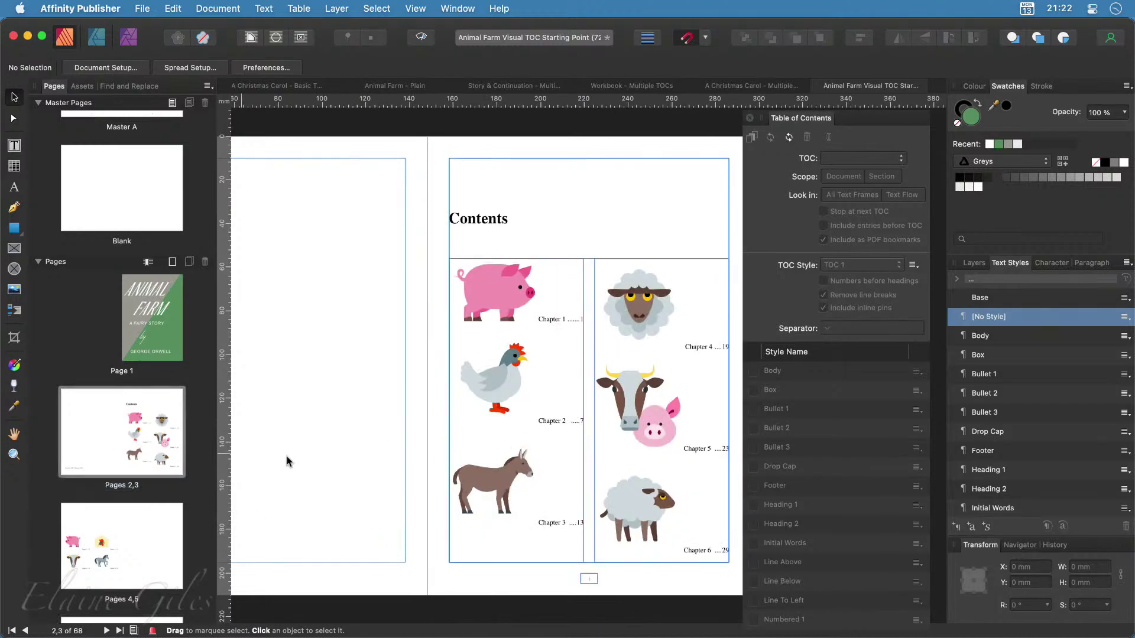
pyautogui.click(554, 288)
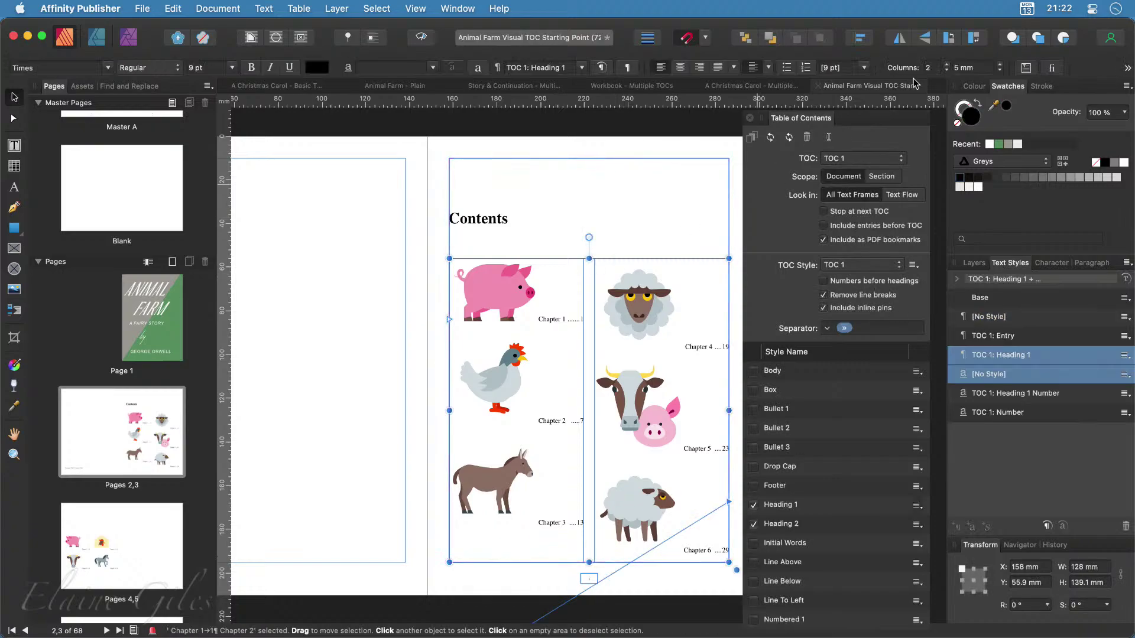
pyautogui.click(947, 71)
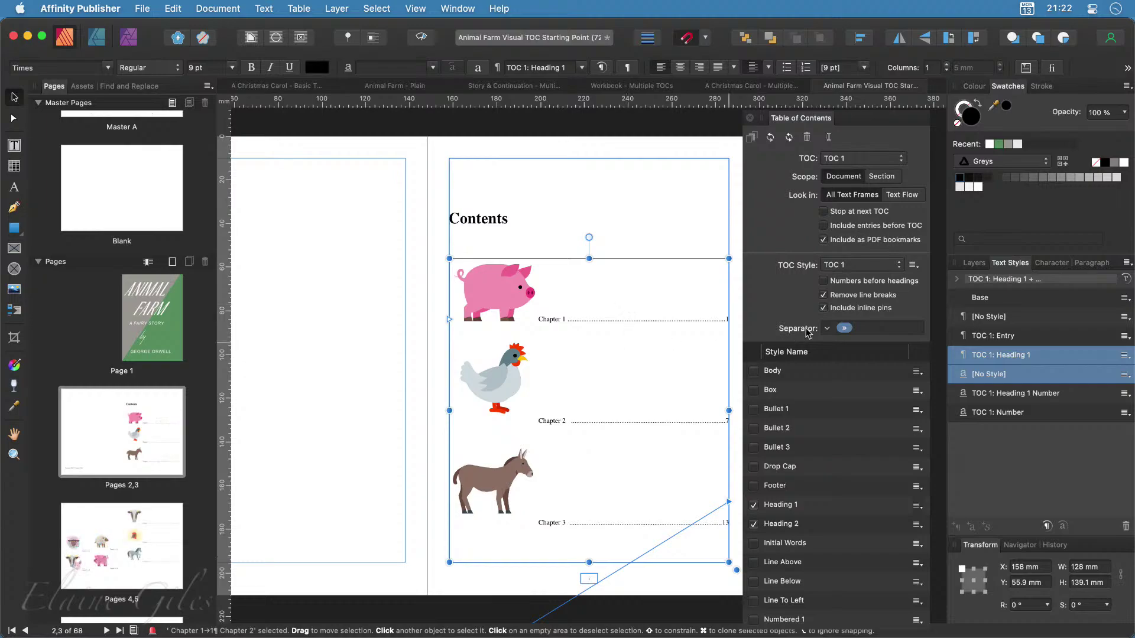
pyautogui.click(823, 308)
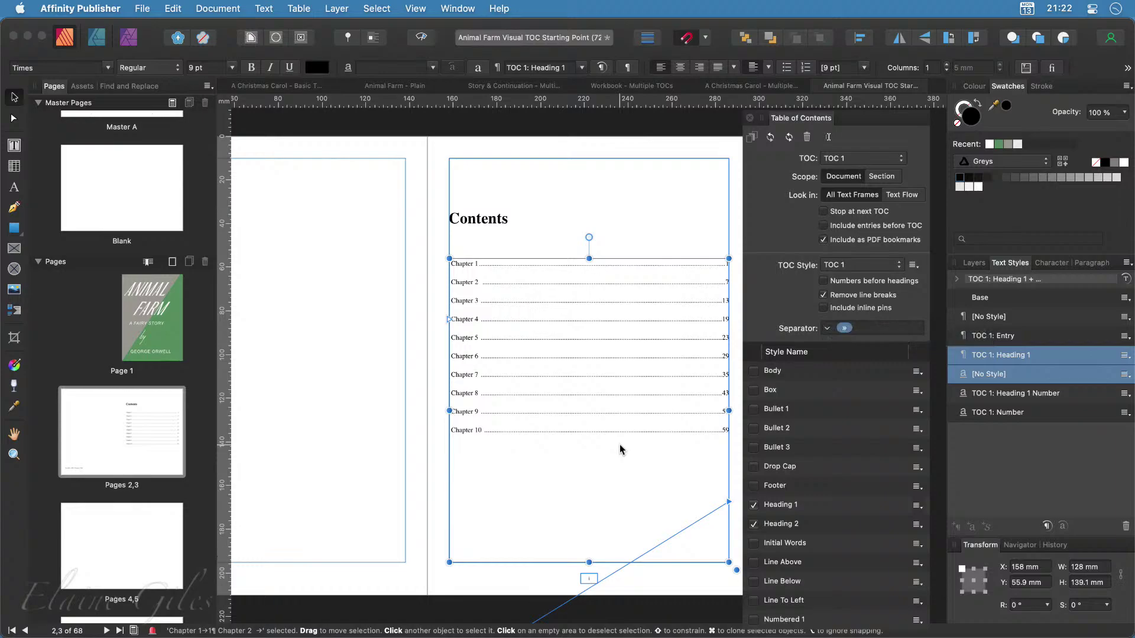
# Try page numbers before the headings with the contents frame narrowed to about 31 mm, and revert both changes
pyautogui.click(823, 281)
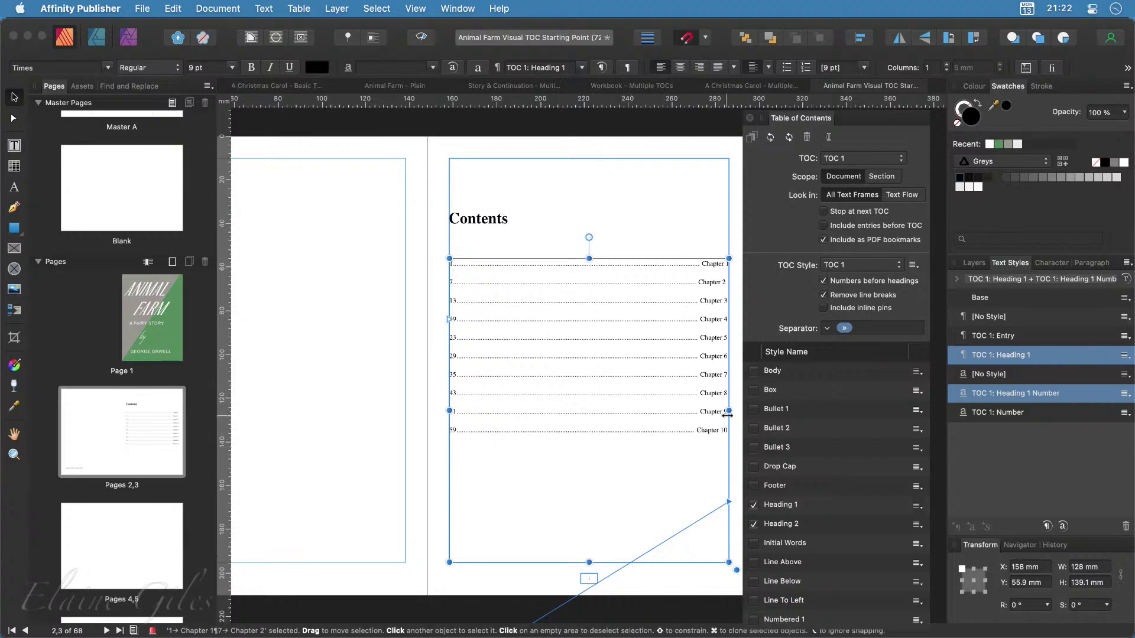
pyautogui.moveTo(731, 411); pyautogui.dragTo(519, 425)
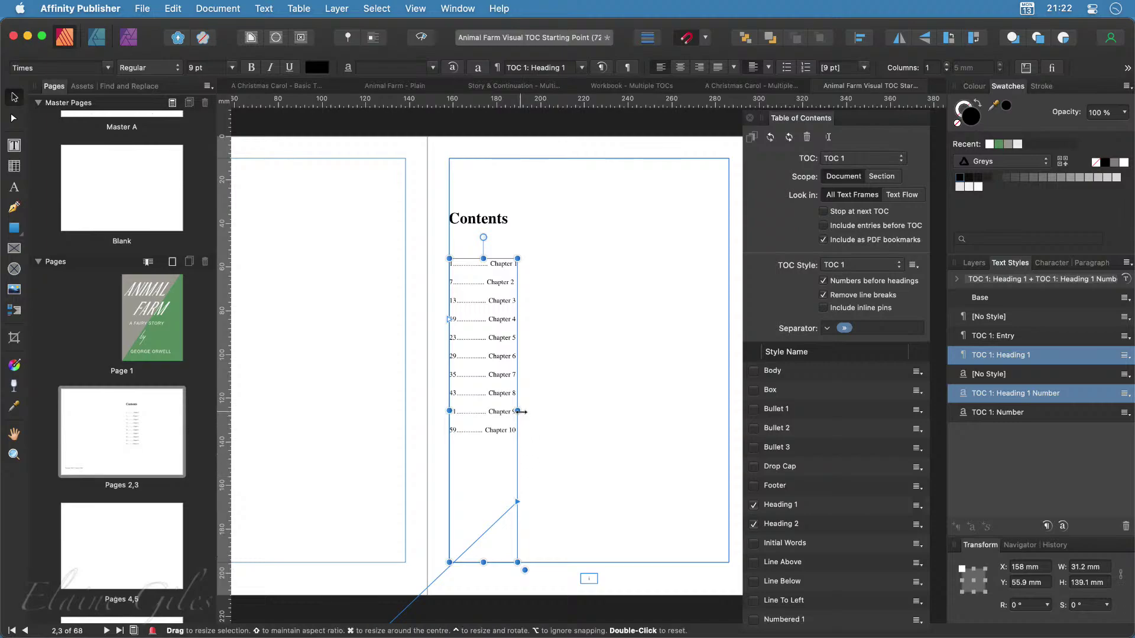
pyautogui.moveTo(518, 411); pyautogui.dragTo(731, 435)
pyautogui.click(838, 283)
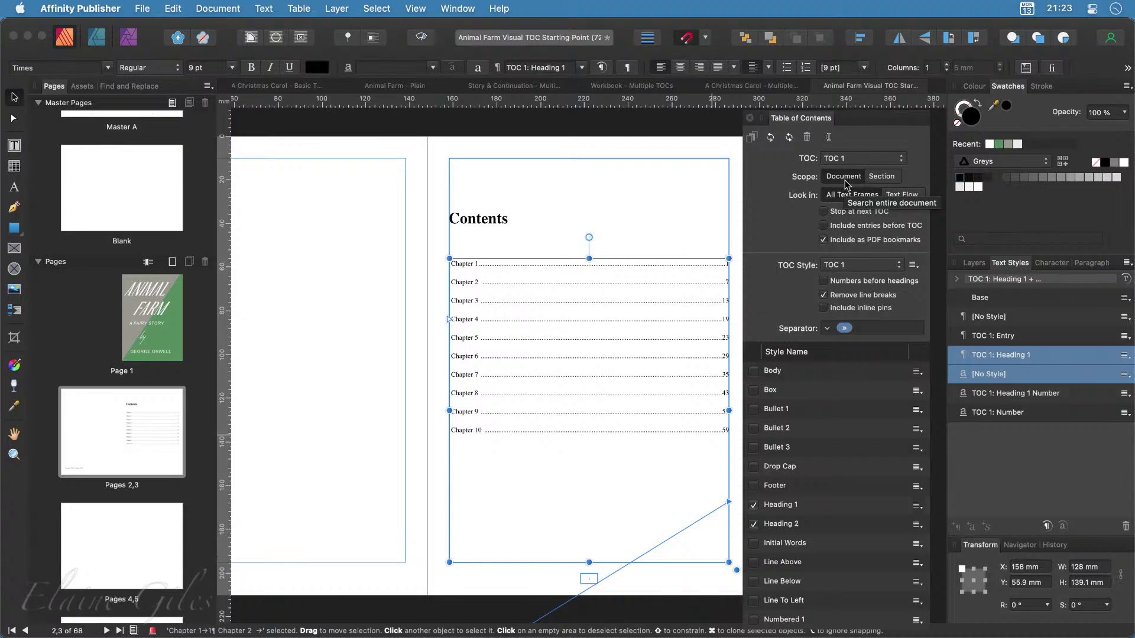
# Switch to the Workbook - Multiple TOCs document and select the chapter contents frame on page 3 to examine its TOC options
pyautogui.click(634, 89)
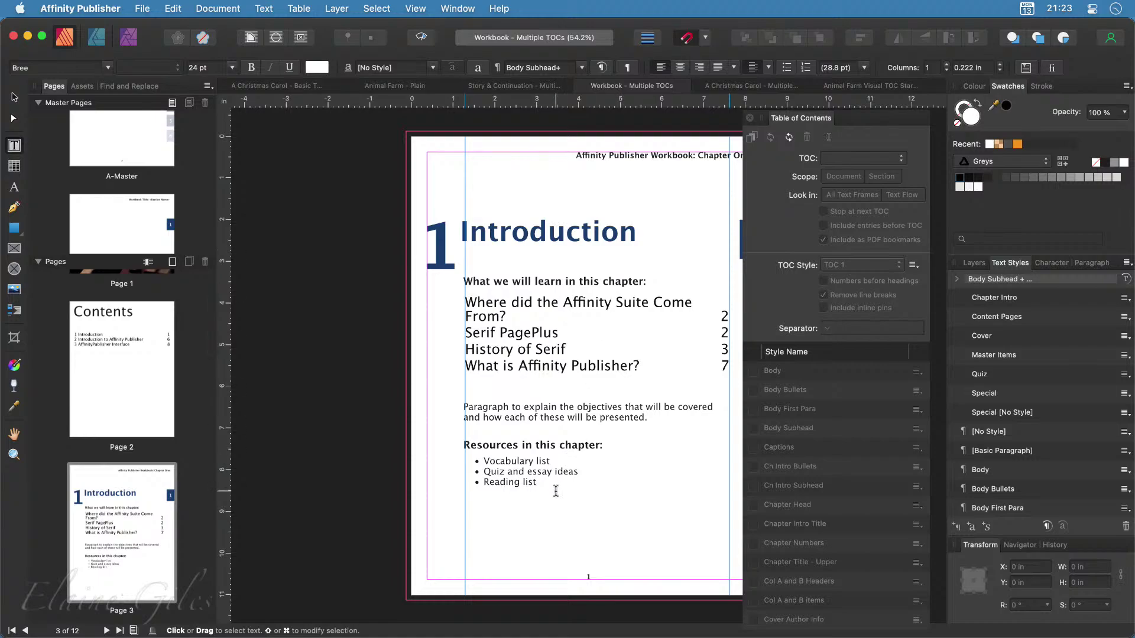
pyautogui.click(507, 332)
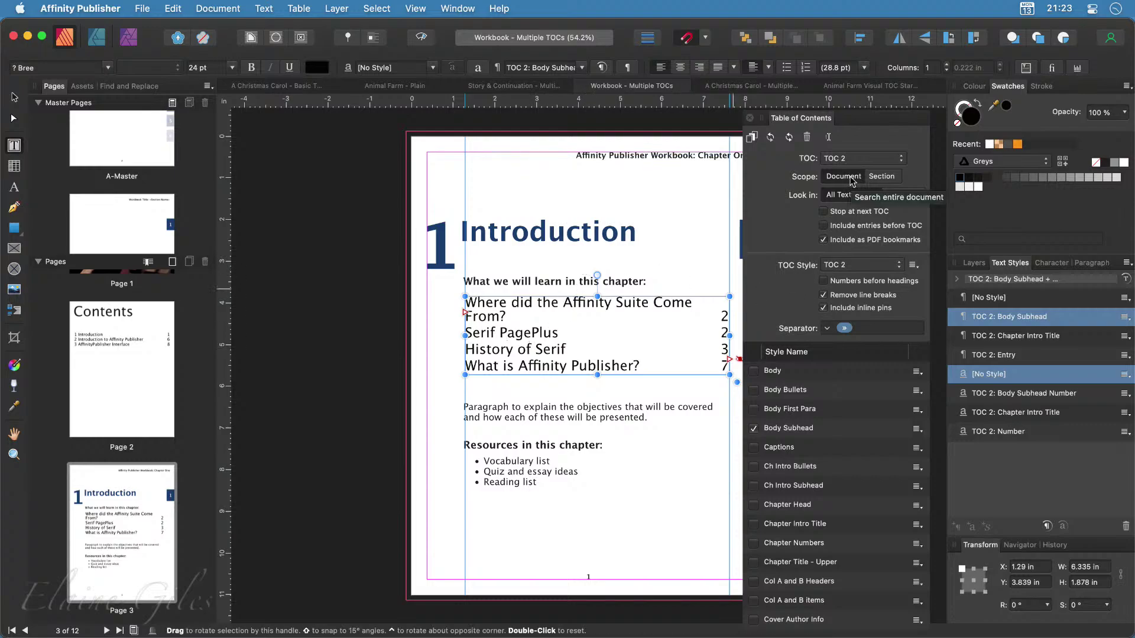
# Limit the scope of the chapter contents list TOC 2 to its section
pyautogui.click(882, 176)
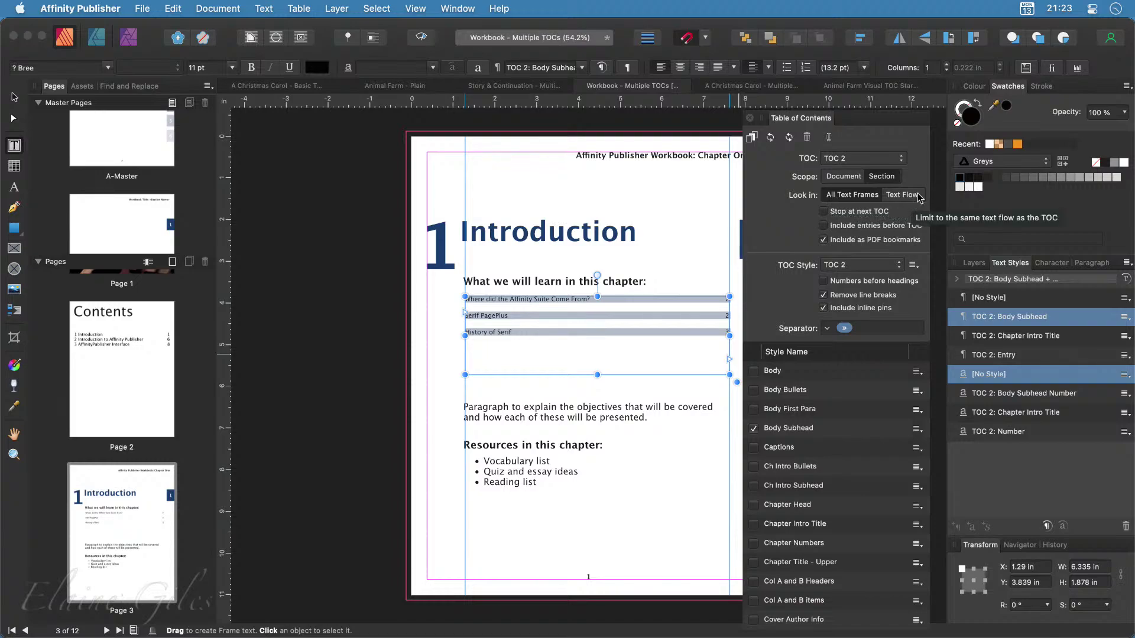
# Switch to the Animal Farm Visual TOC document and select the body text frame on page 11 to examine its linked text flow
pyautogui.click(905, 87)
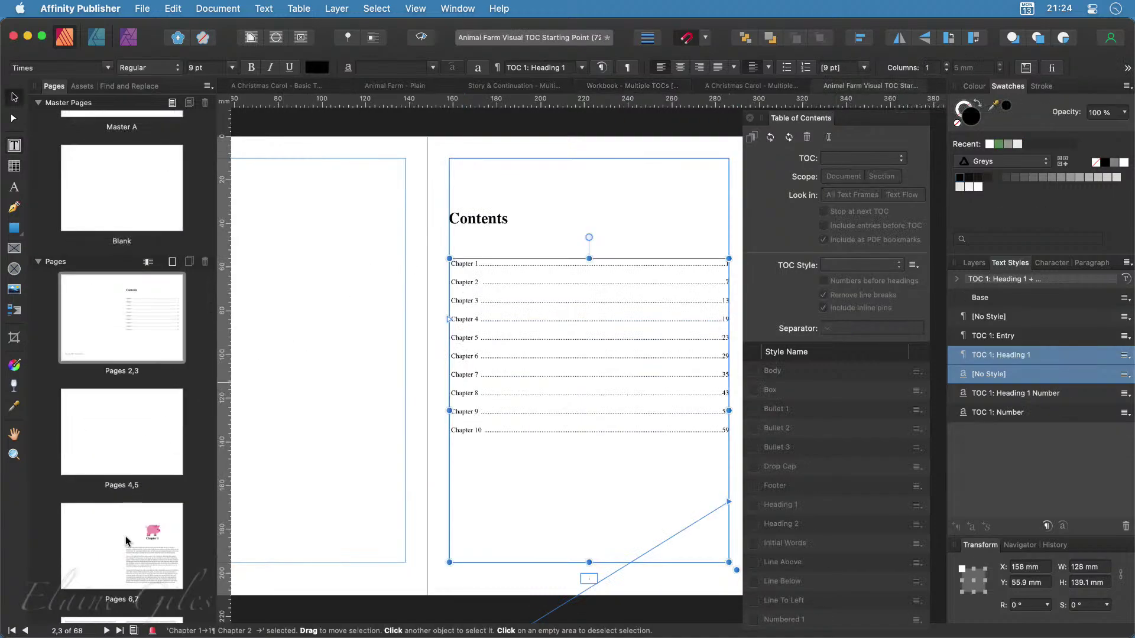
pyautogui.click(132, 550)
pyautogui.scroll(-3, 135, 550)
pyautogui.scroll(-3, 135, 550)
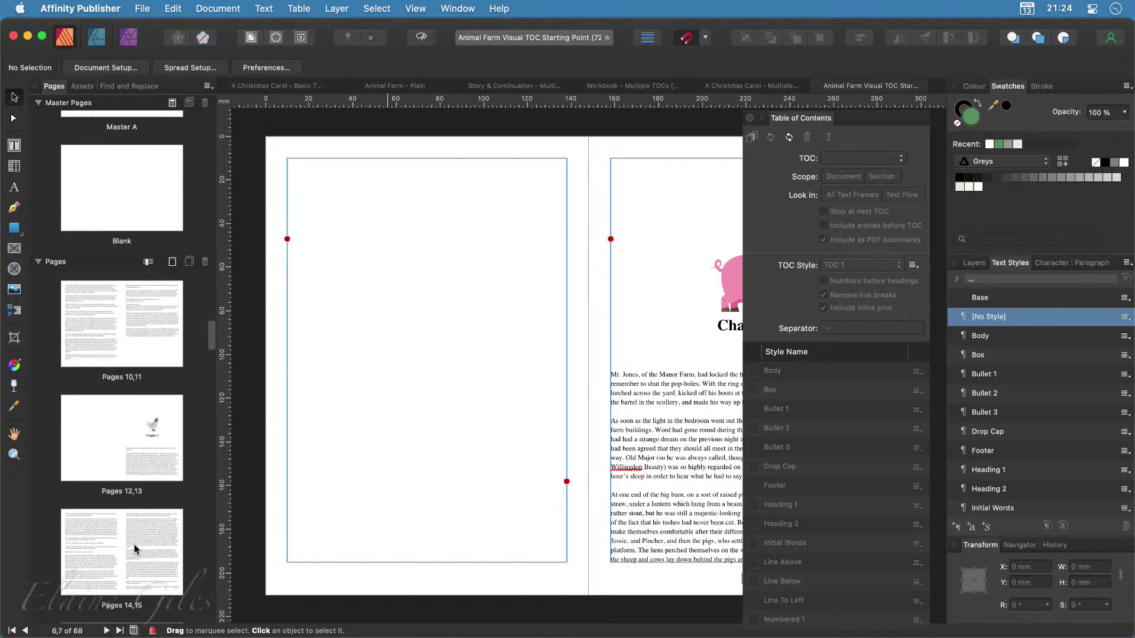
pyautogui.click(131, 324)
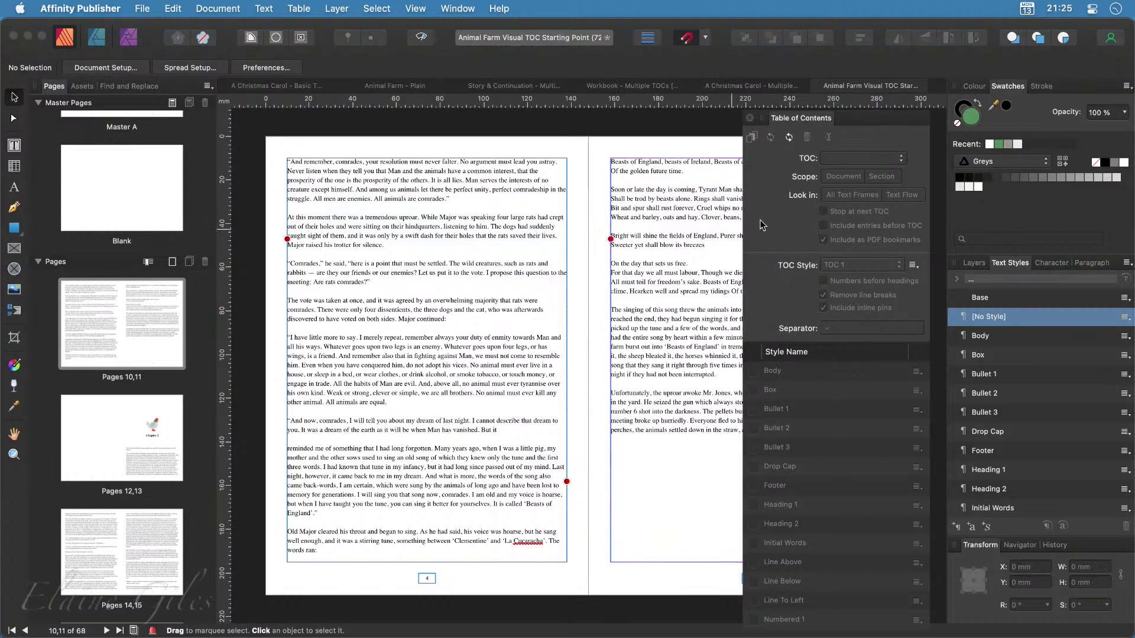
pyautogui.click(704, 235)
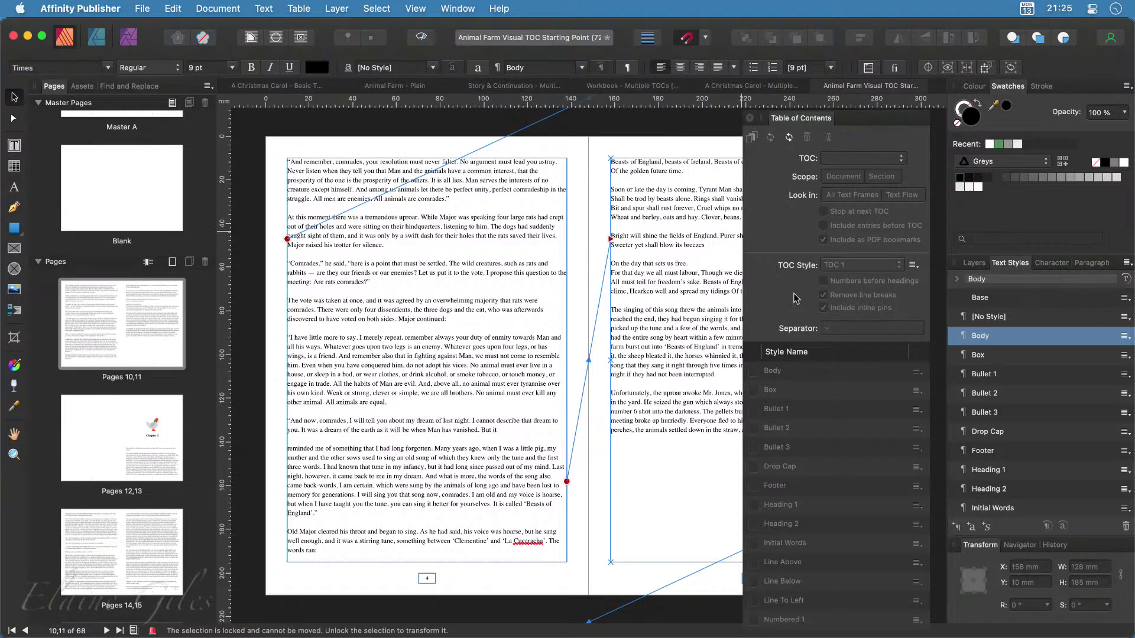
# Collapse the master pages list, return to pages 2-3 and place the cursor in the contents frame to show its TOC options
pyautogui.scroll(2, 144, 251)
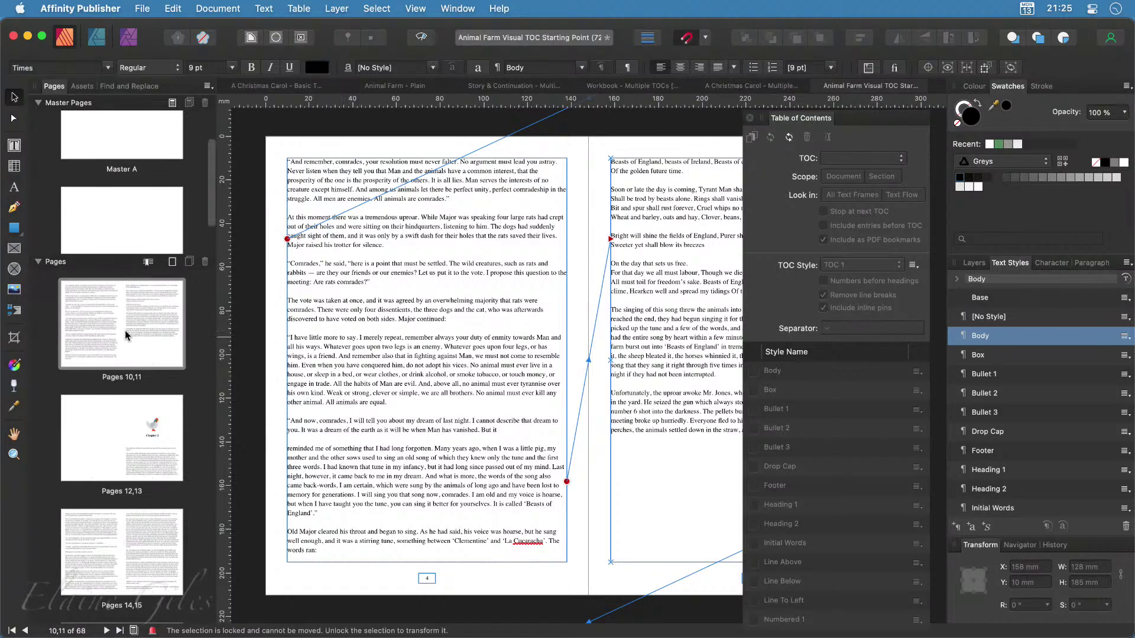
pyautogui.click(39, 102)
pyautogui.scroll(5, 105, 239)
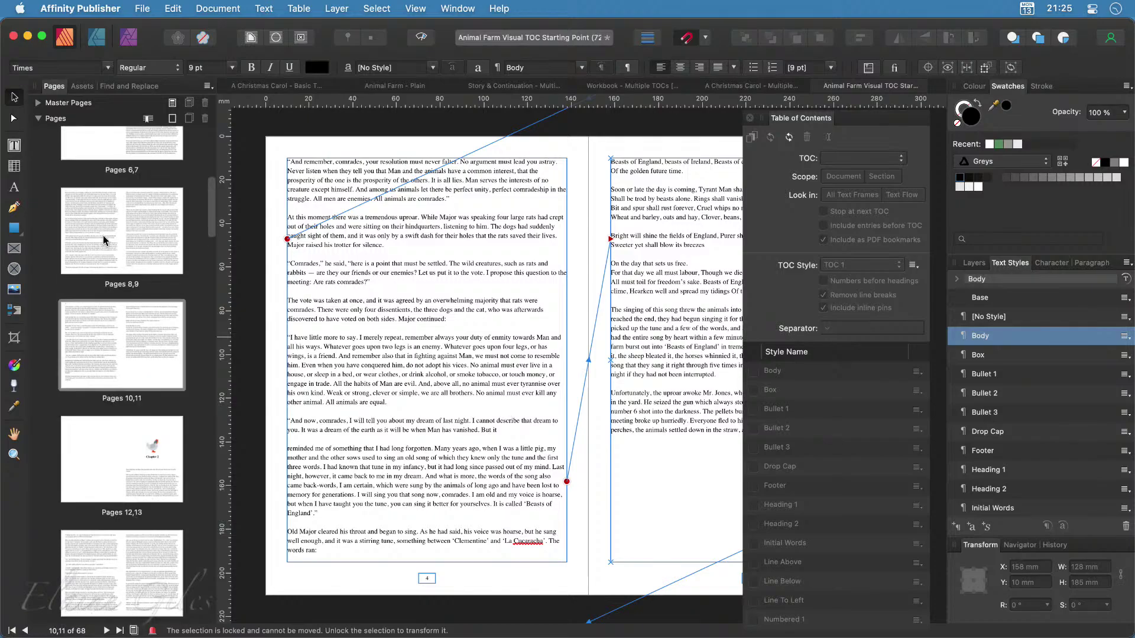
pyautogui.scroll(5, 104, 240)
pyautogui.click(107, 260)
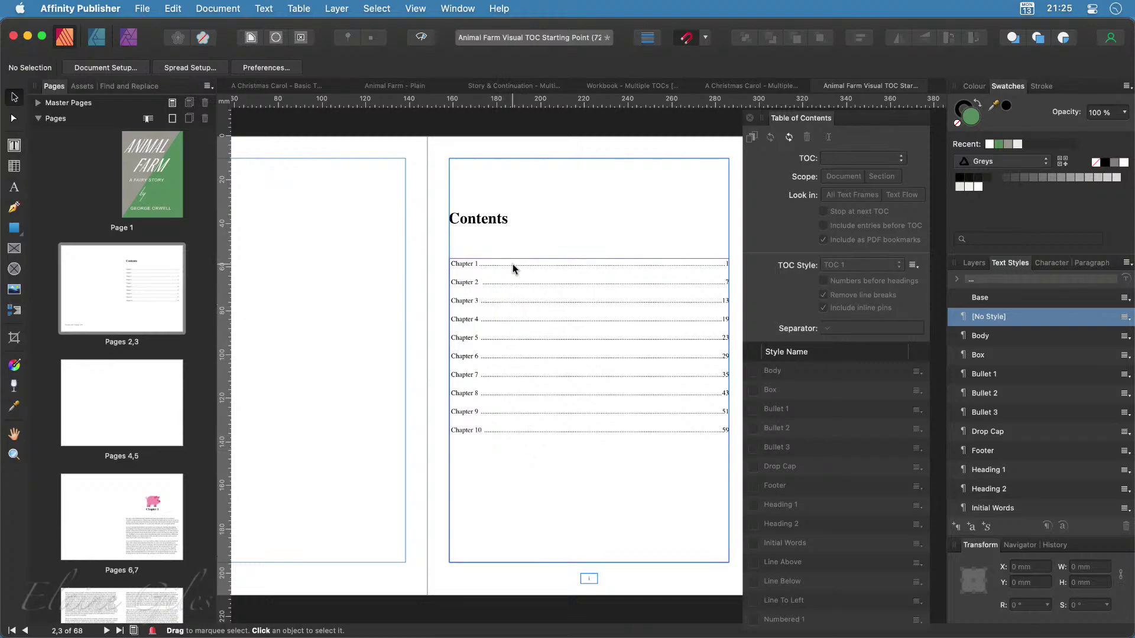
pyautogui.doubleClick(640, 314)
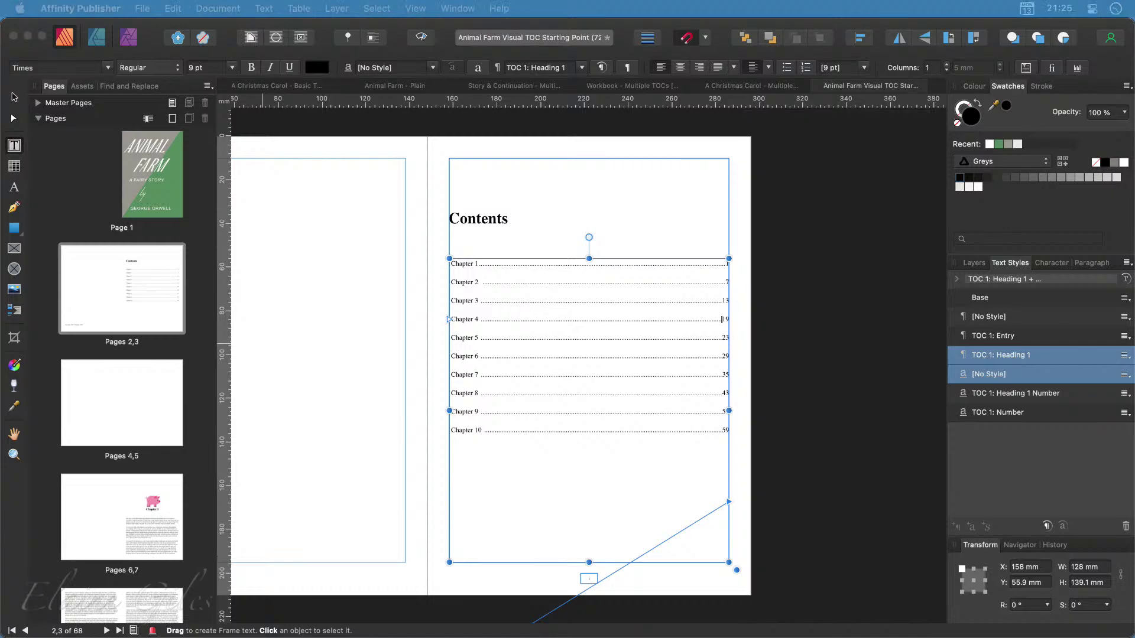
pyautogui.click(681, 322)
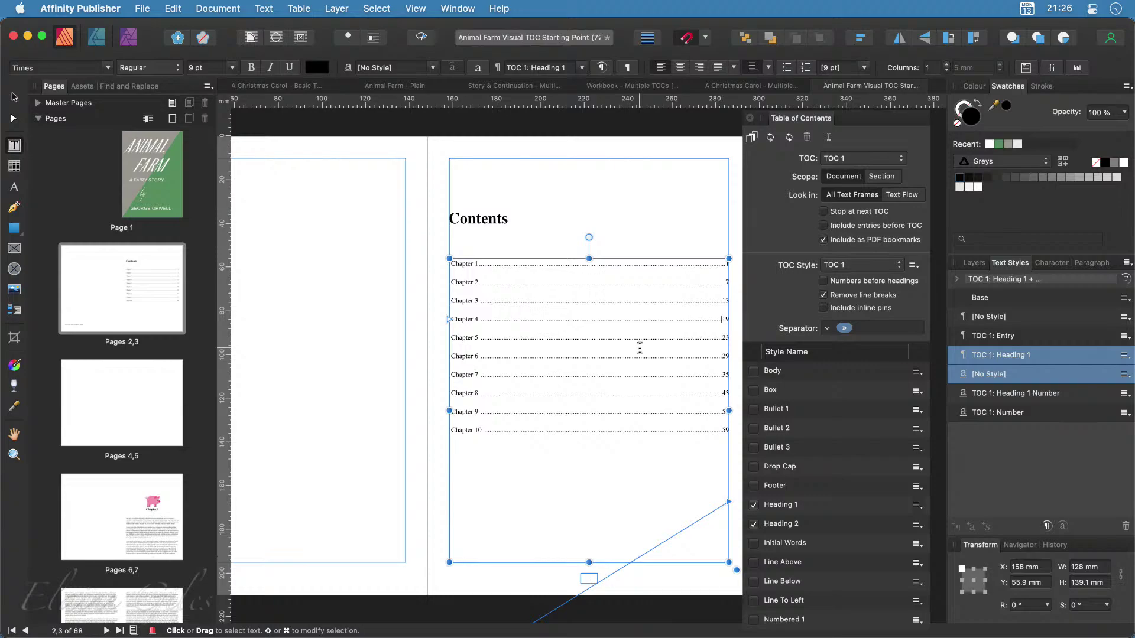
# Start an export, choose to open Preflight instead, and examine the full list of spelling and text overflow errors
pyautogui.press('super+alt+shift+s')
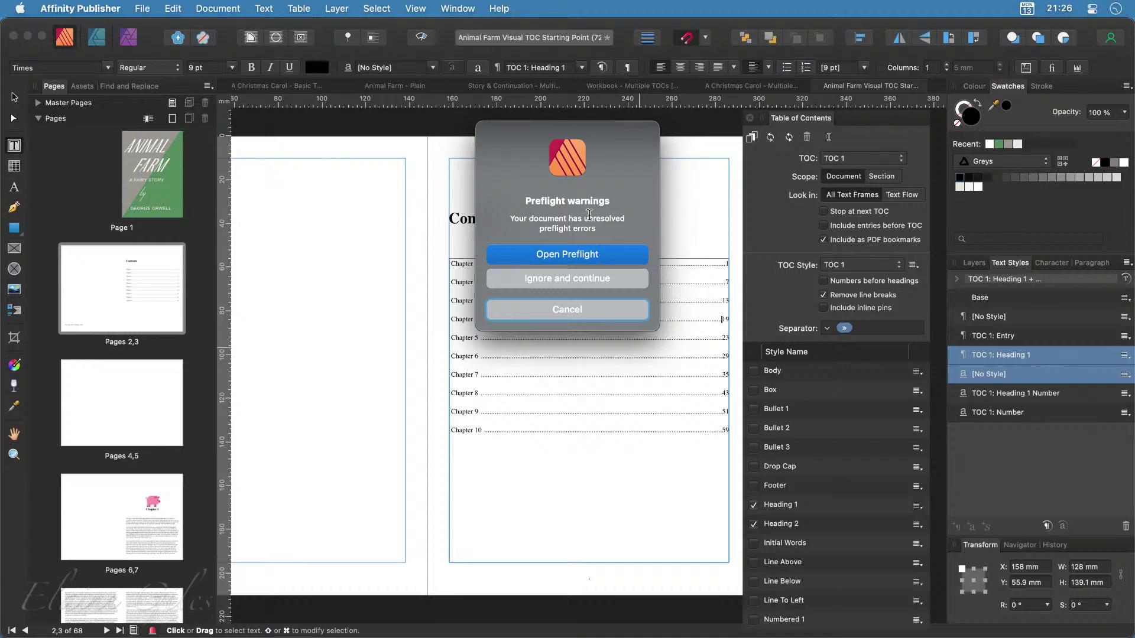
pyautogui.click(583, 256)
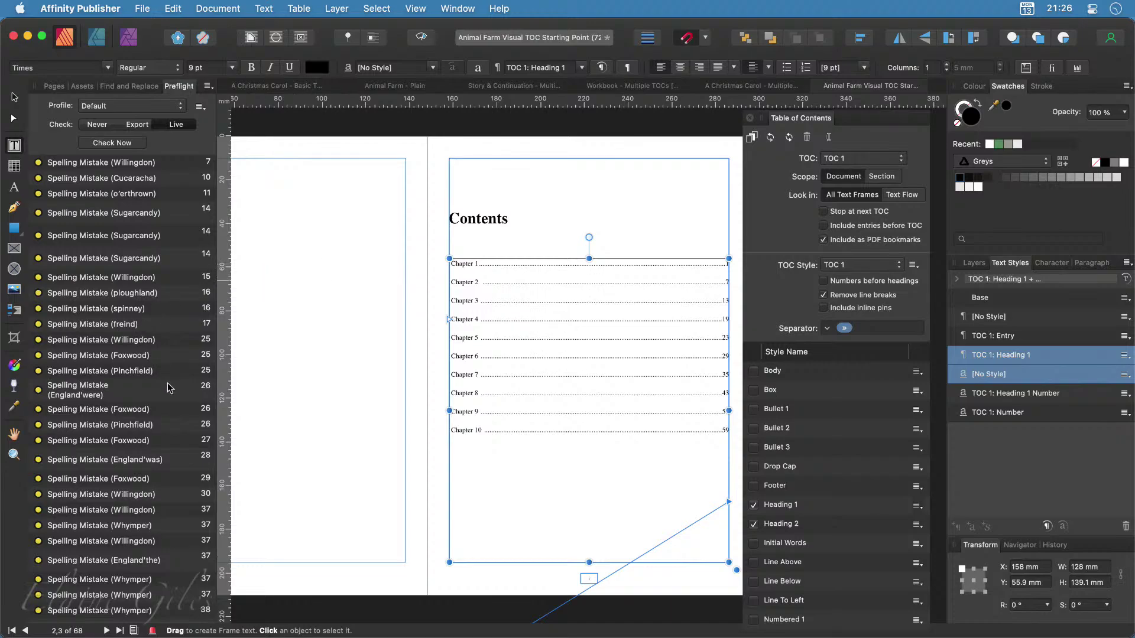
pyautogui.scroll(-3, 166, 461)
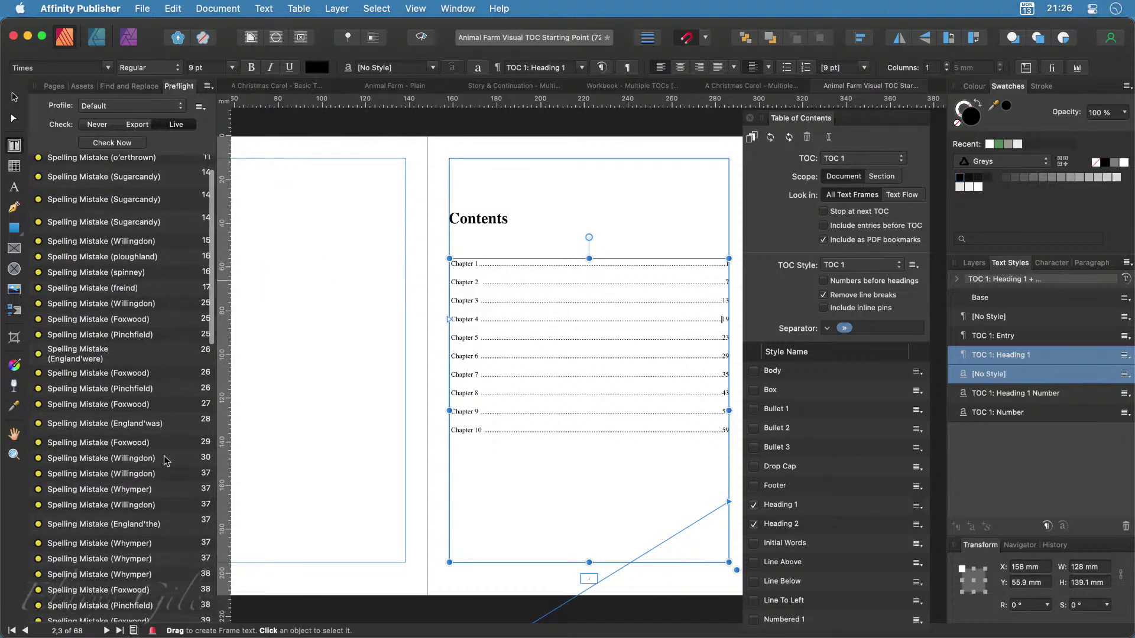
pyautogui.scroll(-4, 165, 461)
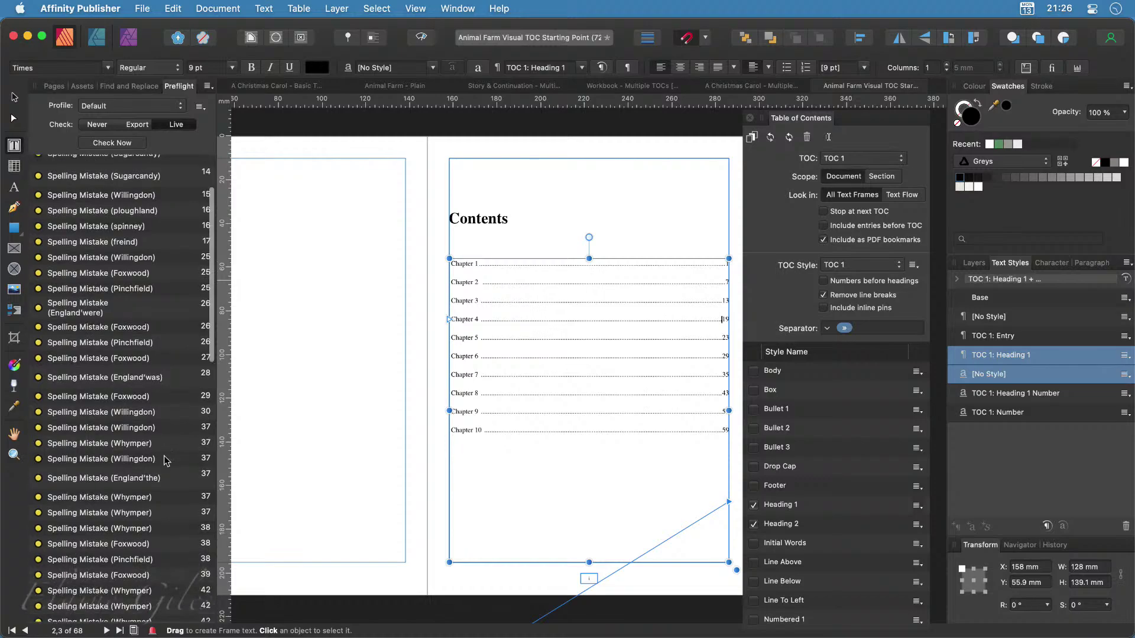
pyautogui.scroll(-3, 166, 461)
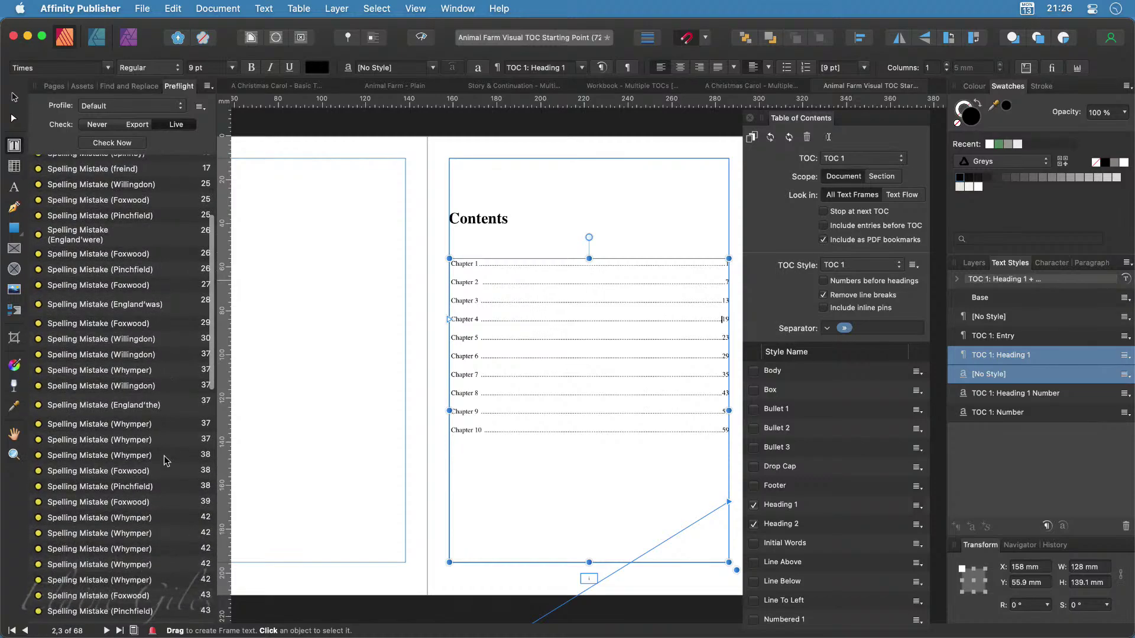
pyautogui.scroll(-12, 165, 461)
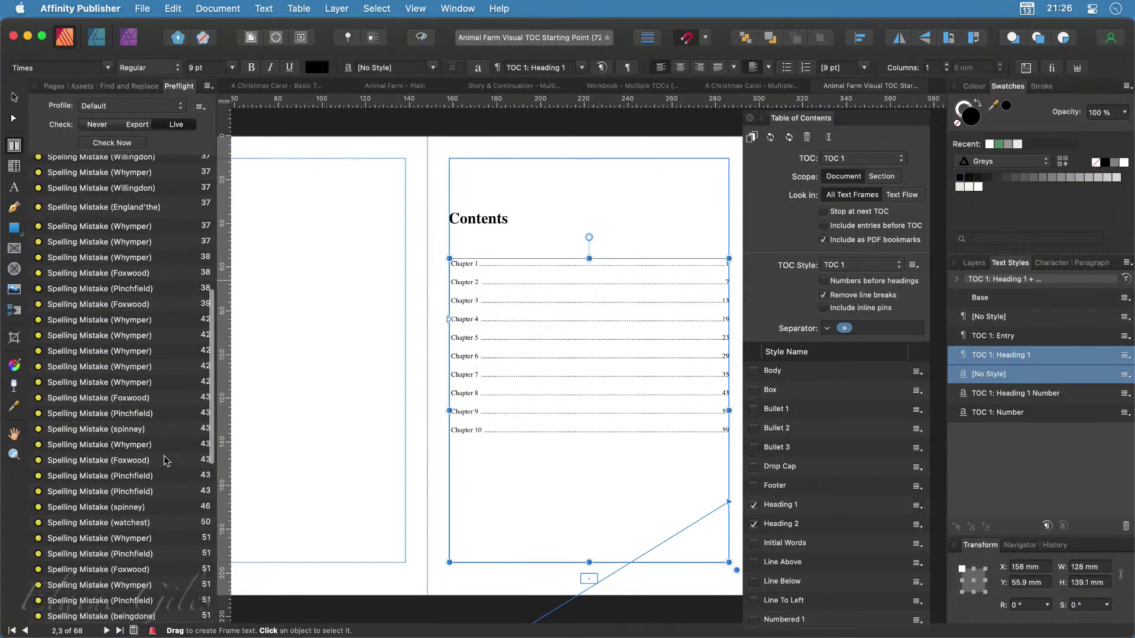
pyautogui.scroll(-17, 166, 461)
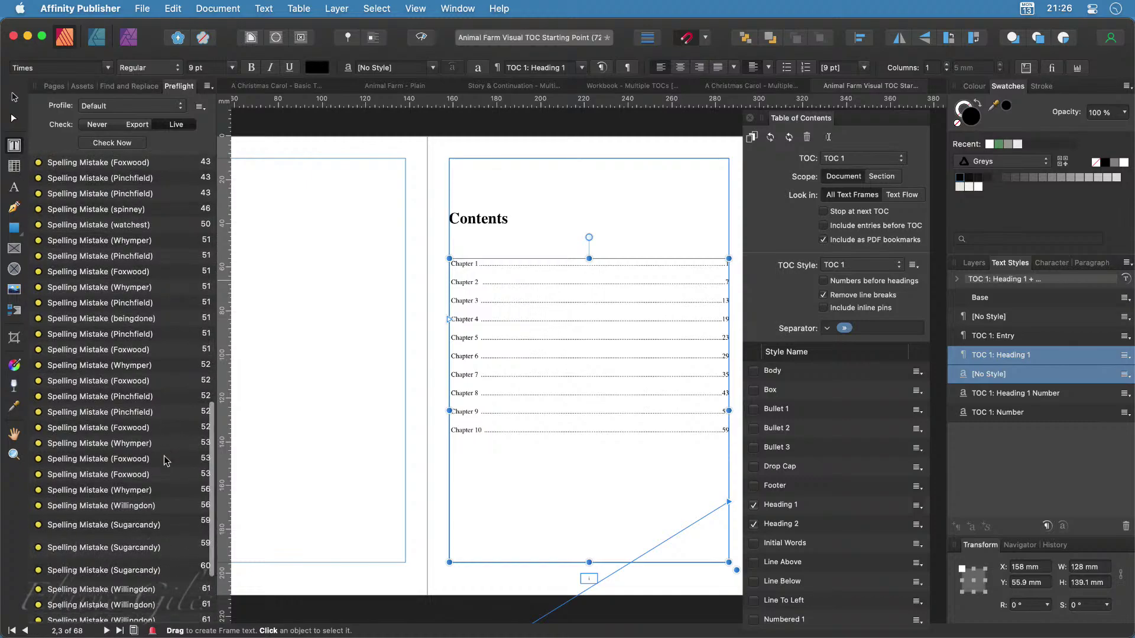
pyautogui.scroll(-7, 166, 461)
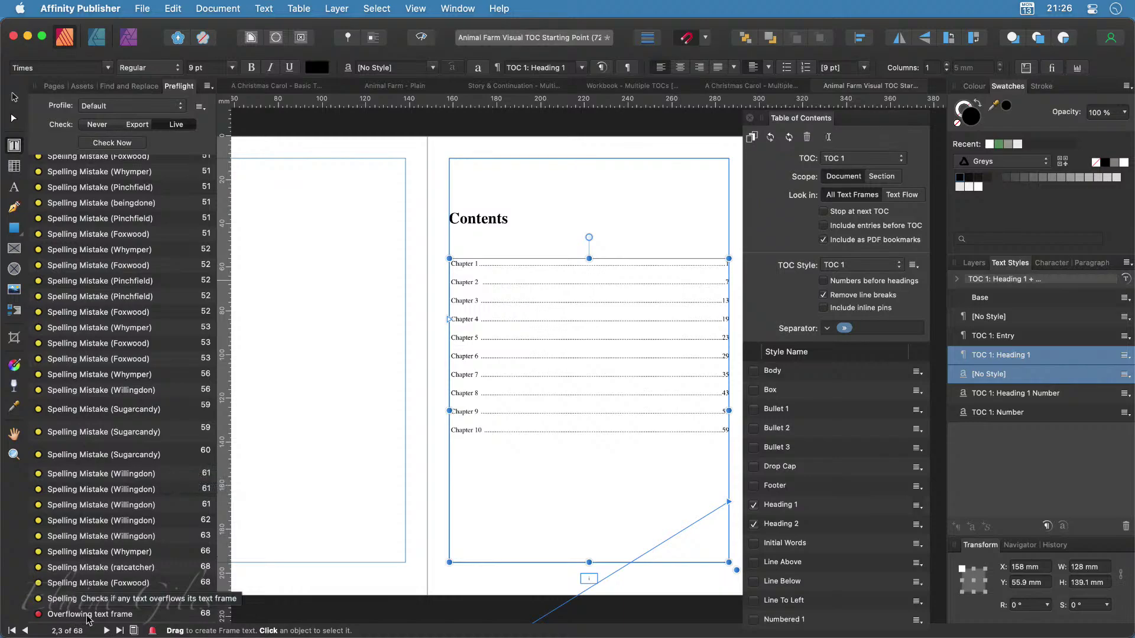
pyautogui.scroll(8, 133, 576)
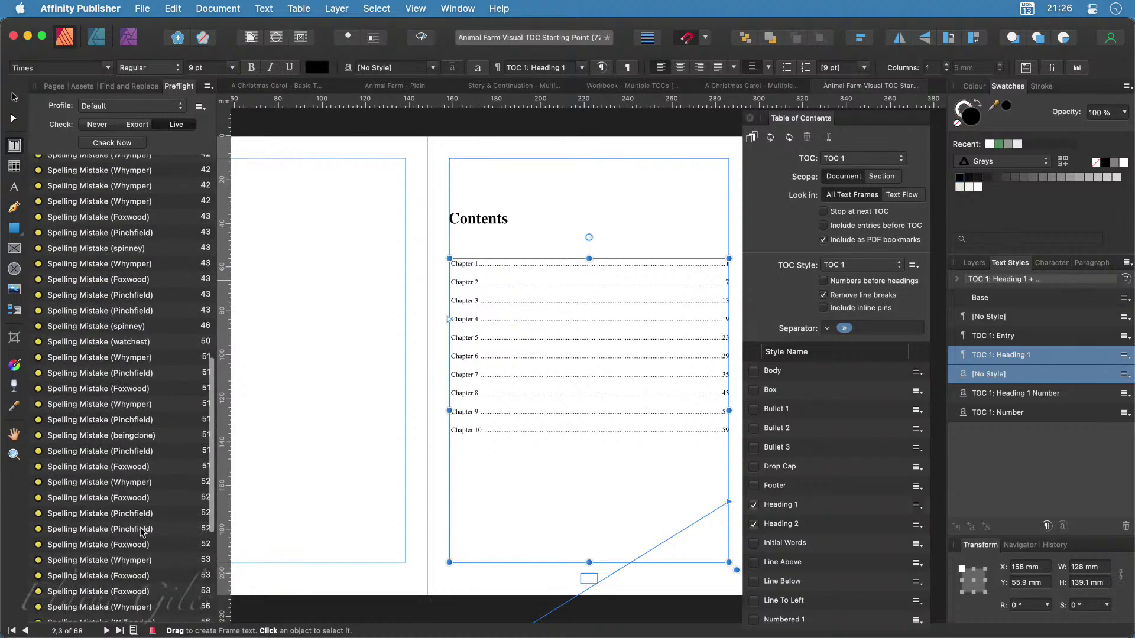
pyautogui.scroll(15, 141, 531)
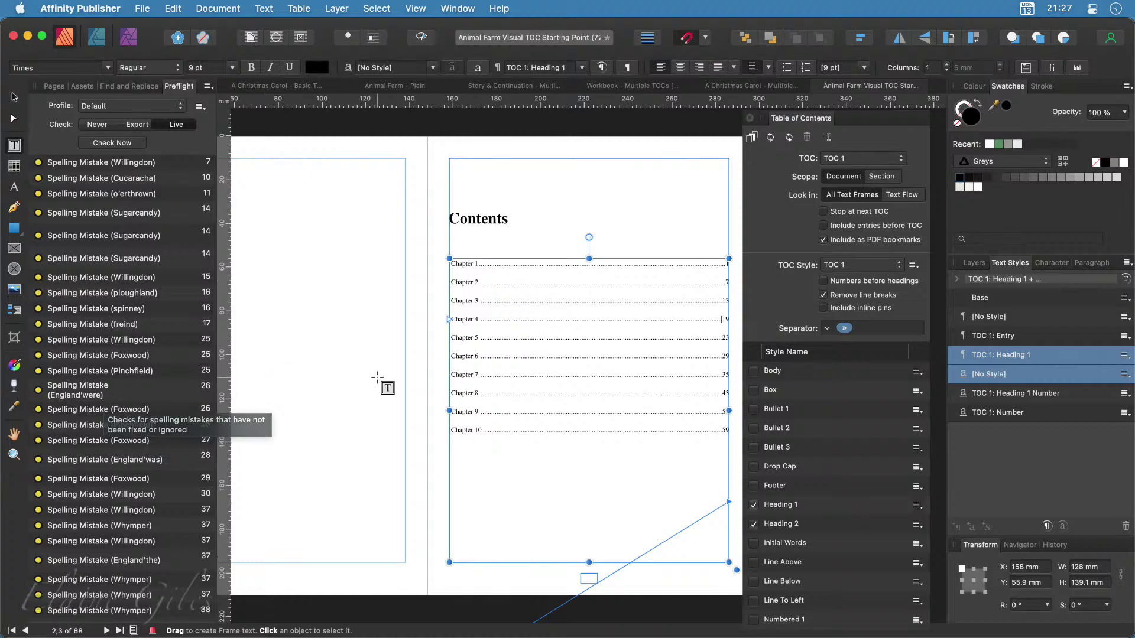
# Start the export again, ignore the preflight errors, and choose the PDF (for print) preset
pyautogui.press('super+alt+shift+s')
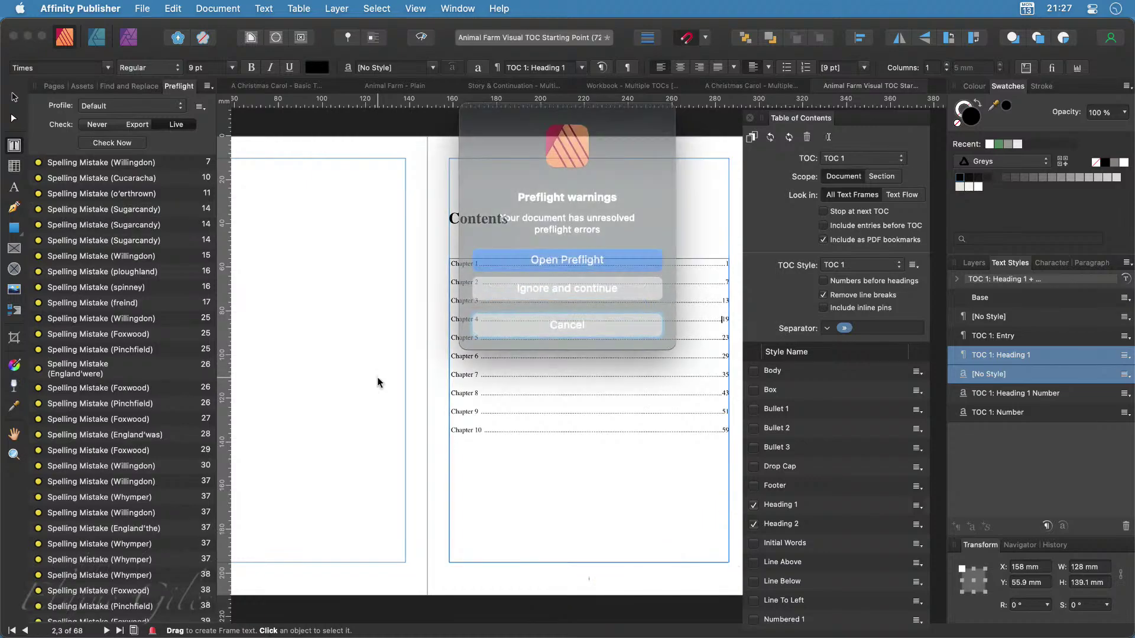
pyautogui.click(601, 278)
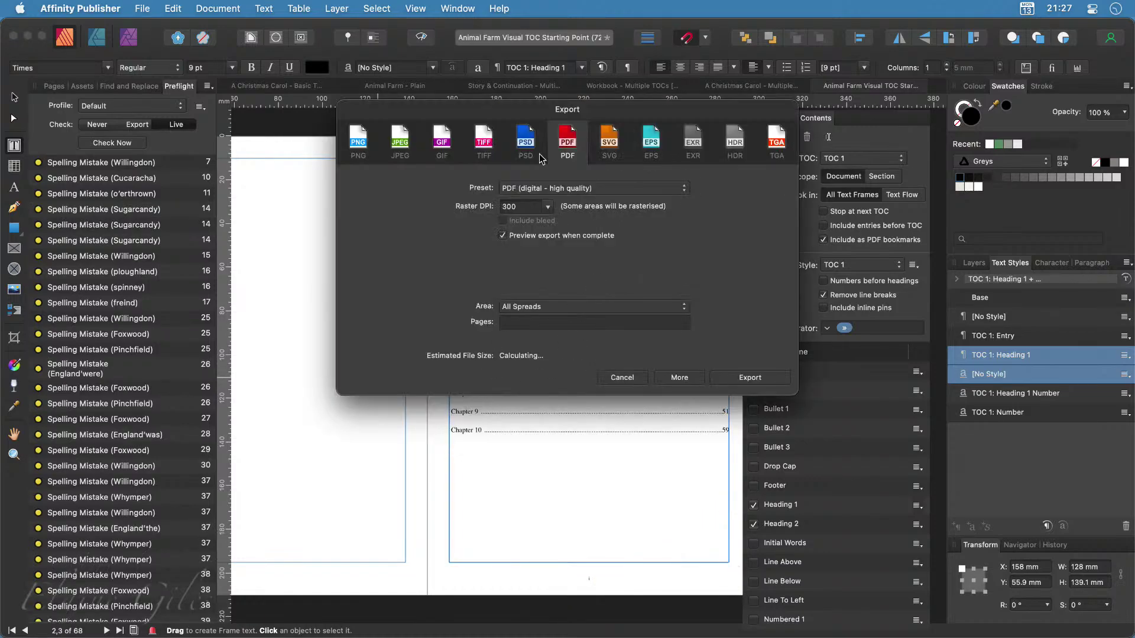
pyautogui.moveTo(562, 116); pyautogui.dragTo(477, 166)
pyautogui.click(470, 238)
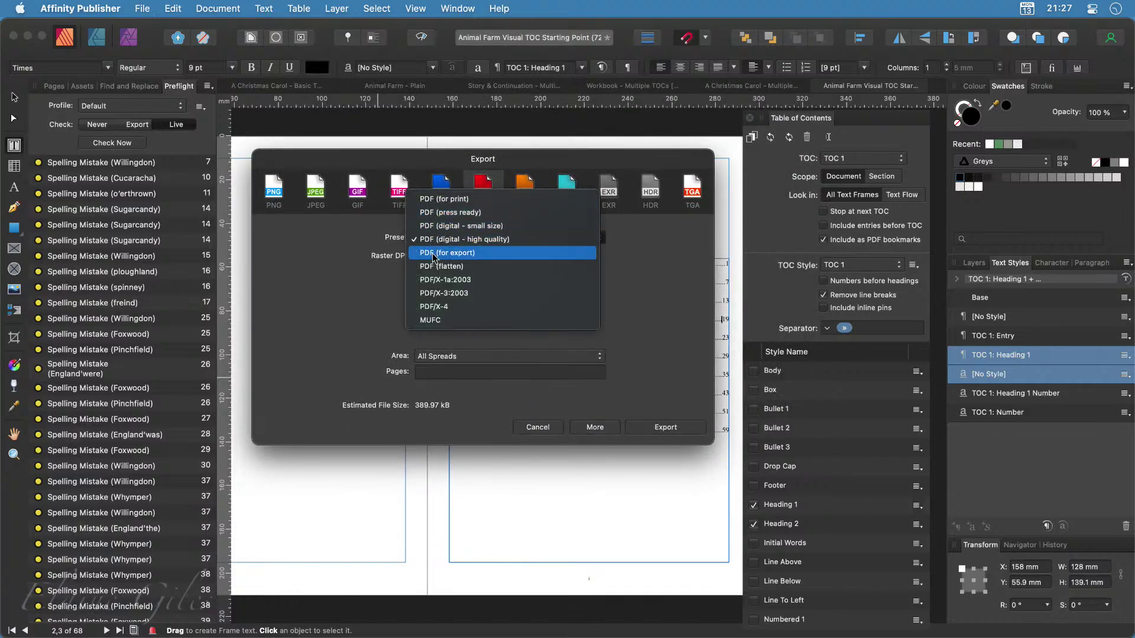
pyautogui.click(446, 199)
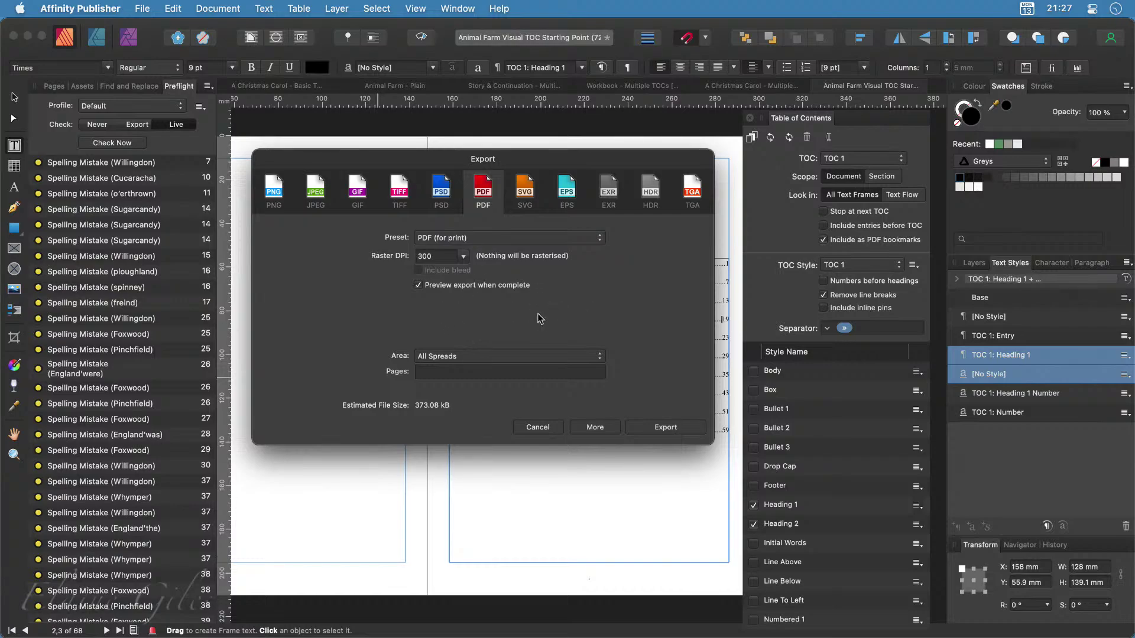
# Keep All Spreads as the export area and save the PDF to the Desktop as Animal Farm Visual TOC Starting Point
pyautogui.click(481, 363)
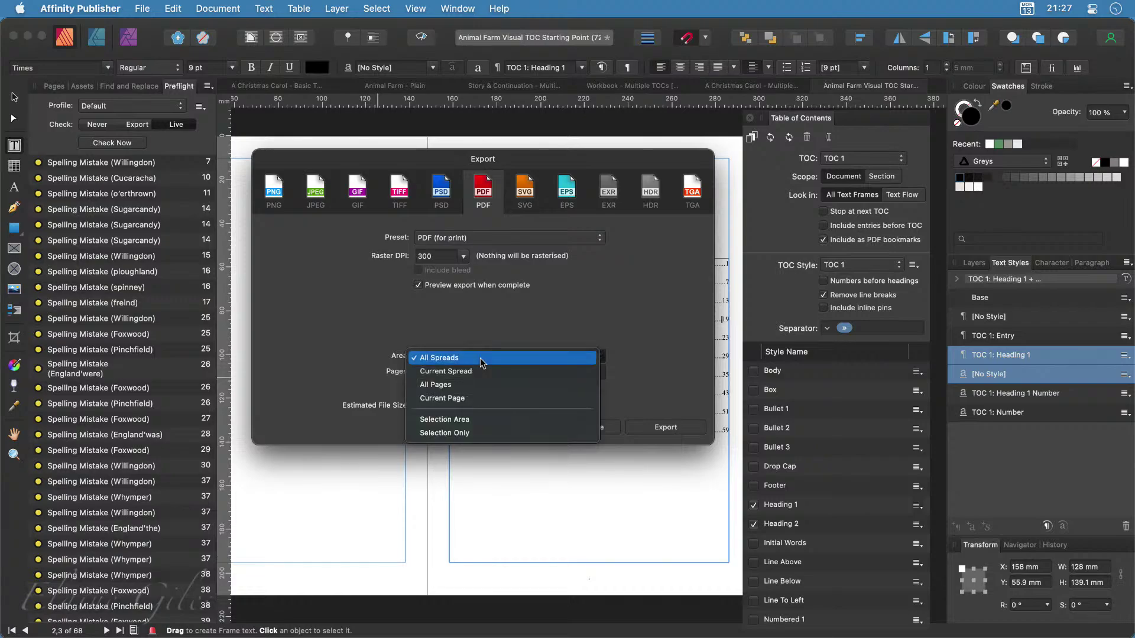
pyautogui.click(482, 358)
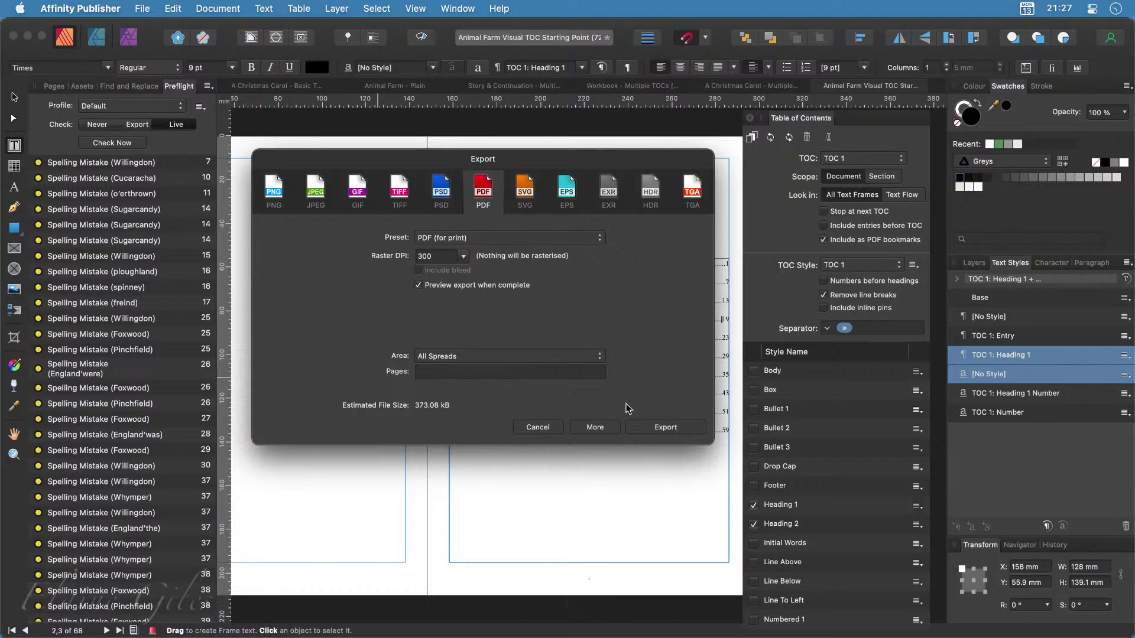
pyautogui.click(667, 428)
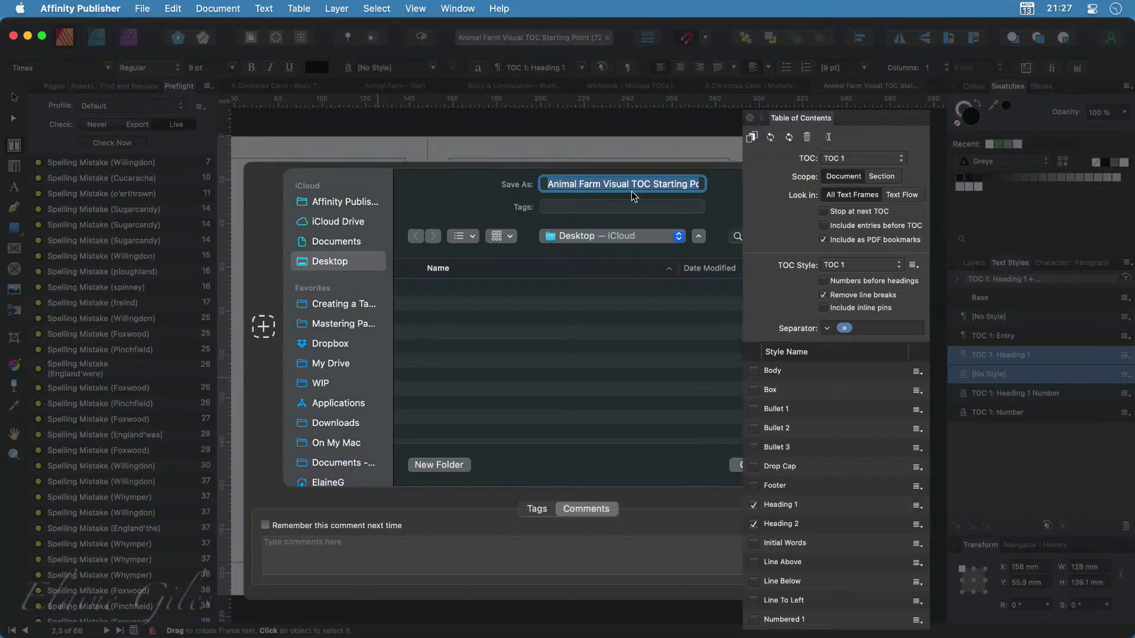
pyautogui.moveTo(887, 122); pyautogui.dragTo(887, 130)
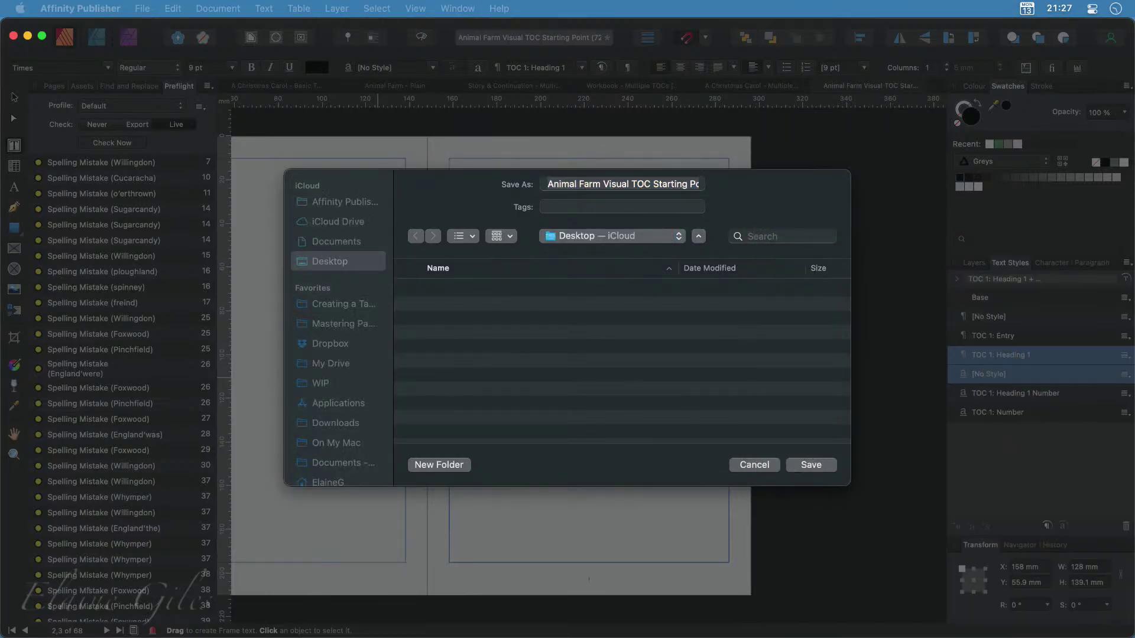
pyautogui.click(763, 480)
pyautogui.click(754, 464)
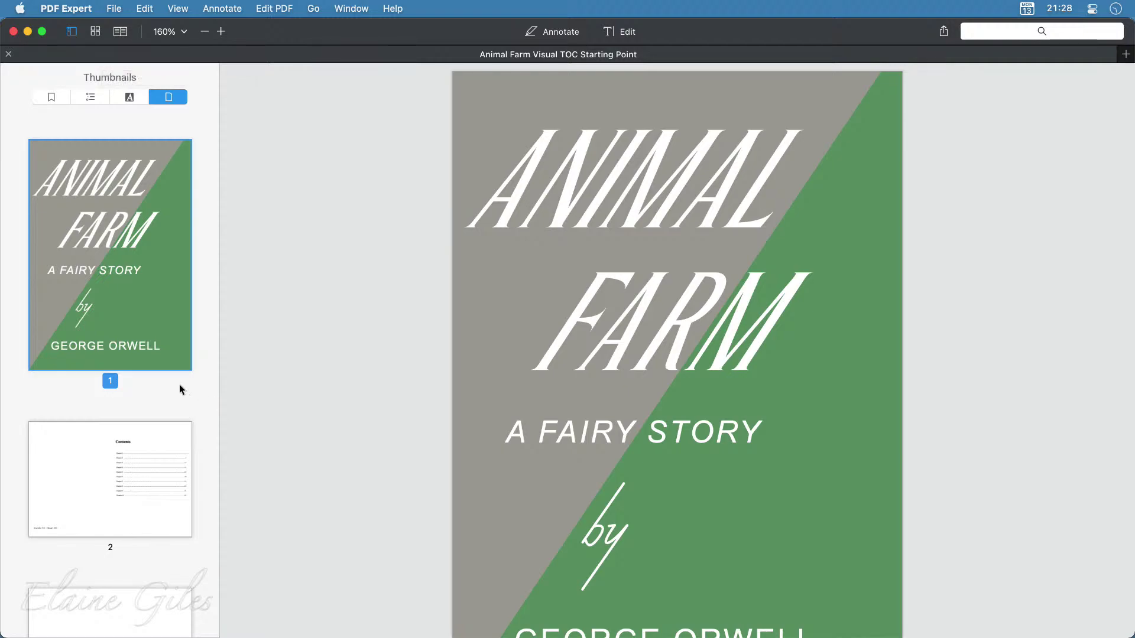
# Examine the exported PDF in PDF Expert, viewing the contents spread, the blank spread, the Chapter 1 opening and the following page thumbnails
pyautogui.scroll(-5, 179, 388)
pyautogui.click(118, 247)
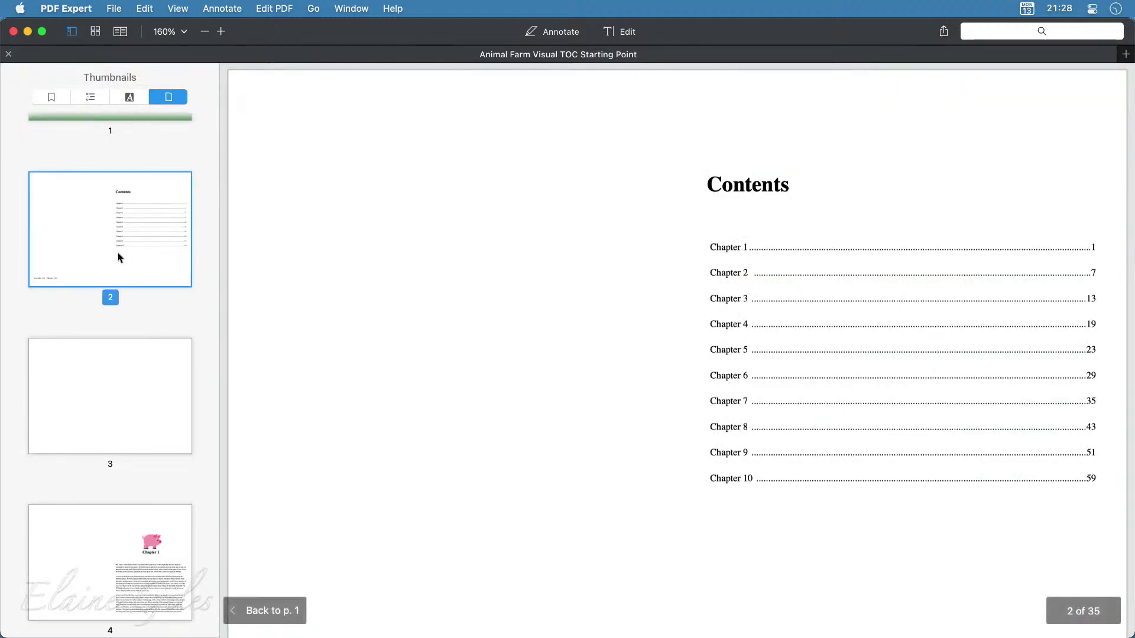
pyautogui.scroll(-6, 97, 431)
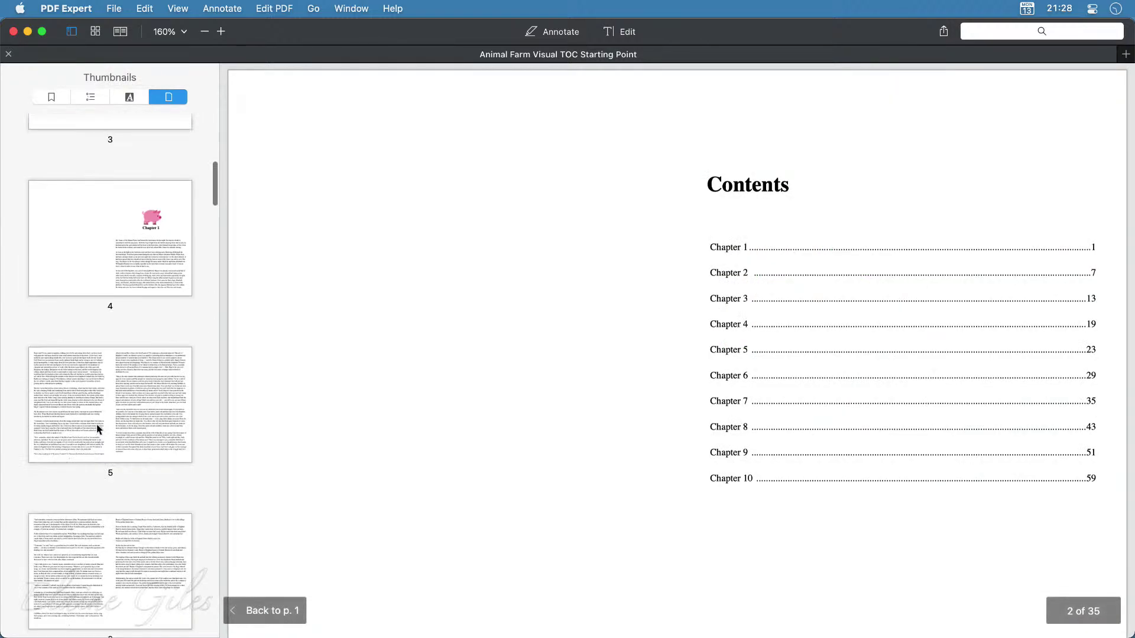
pyautogui.scroll(5, 106, 151)
pyautogui.click(117, 421)
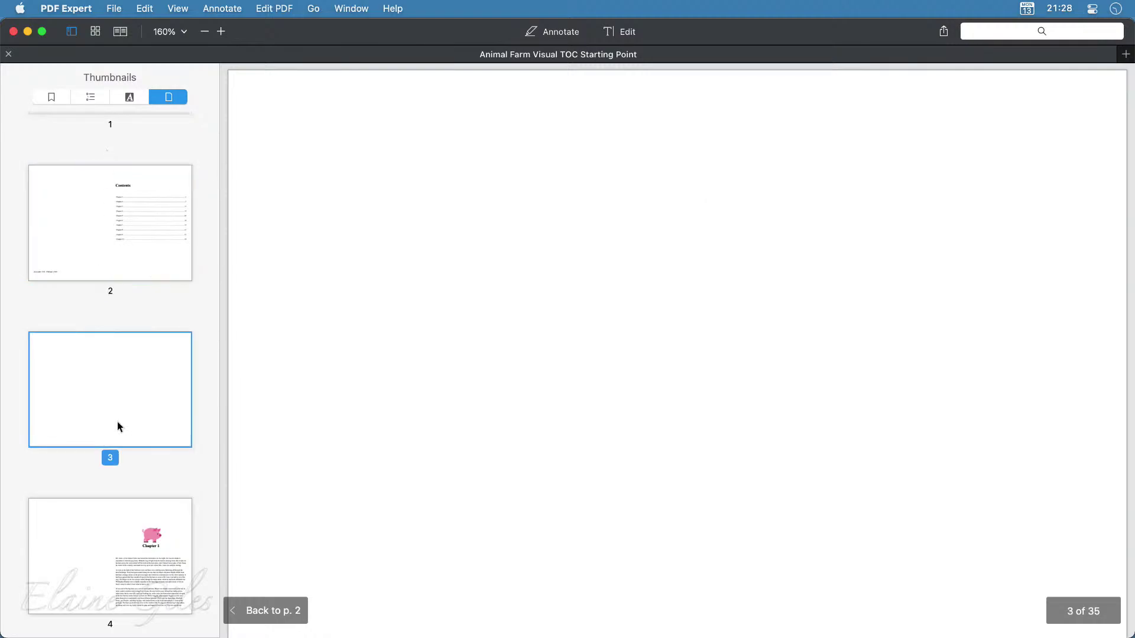
pyautogui.scroll(-3, 114, 429)
pyautogui.click(112, 427)
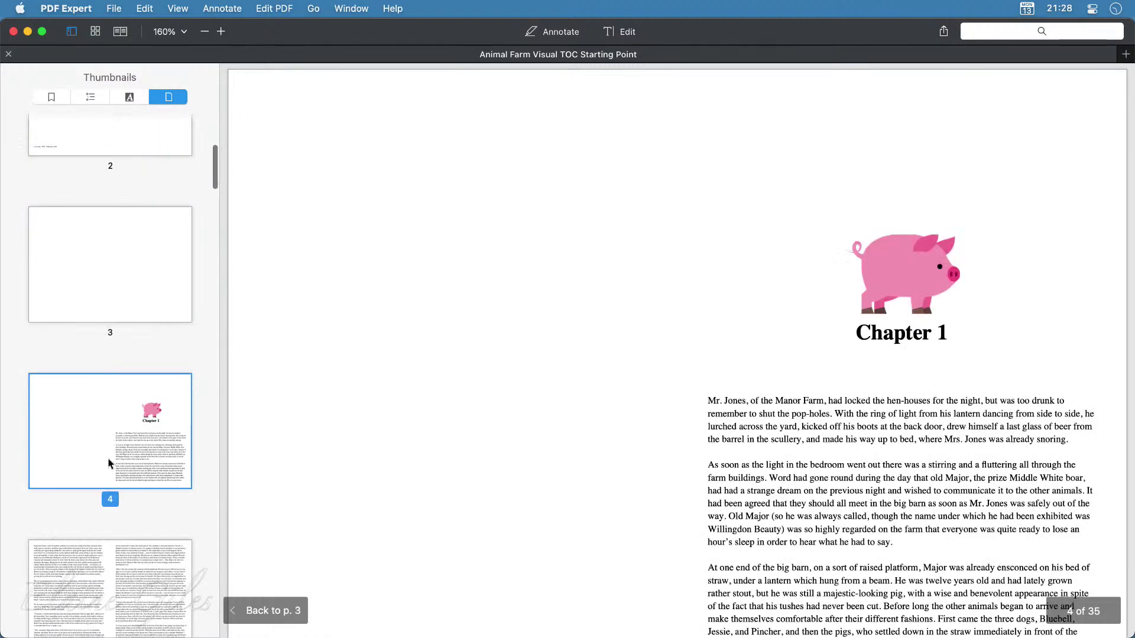
pyautogui.scroll(-3, 110, 464)
pyautogui.scroll(-8, 109, 463)
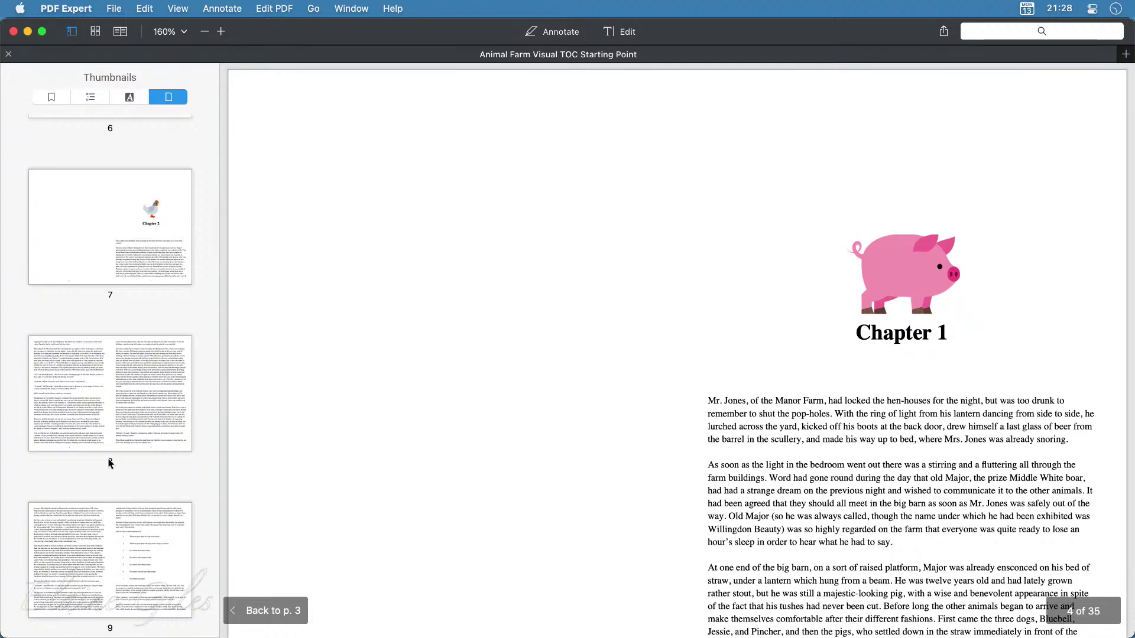
pyautogui.scroll(-5, 108, 463)
pyautogui.scroll(-5, 109, 463)
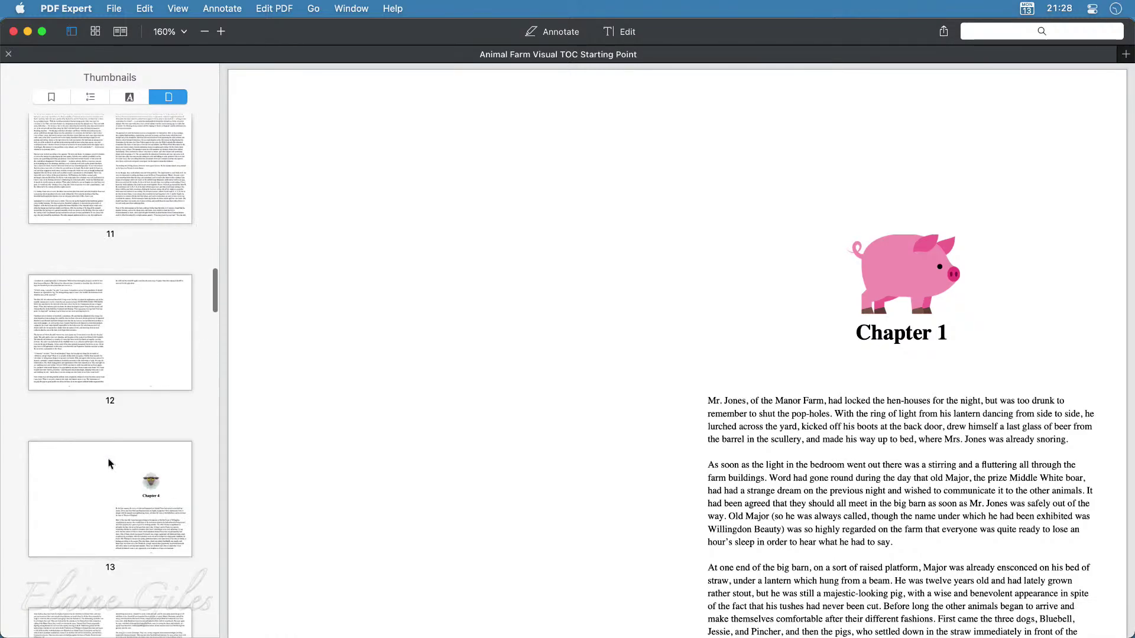
# Return to the contents spread of the exported print PDF and test whether the Chapter 1 entry works as a link
pyautogui.scroll(6, 109, 464)
pyautogui.scroll(10, 108, 463)
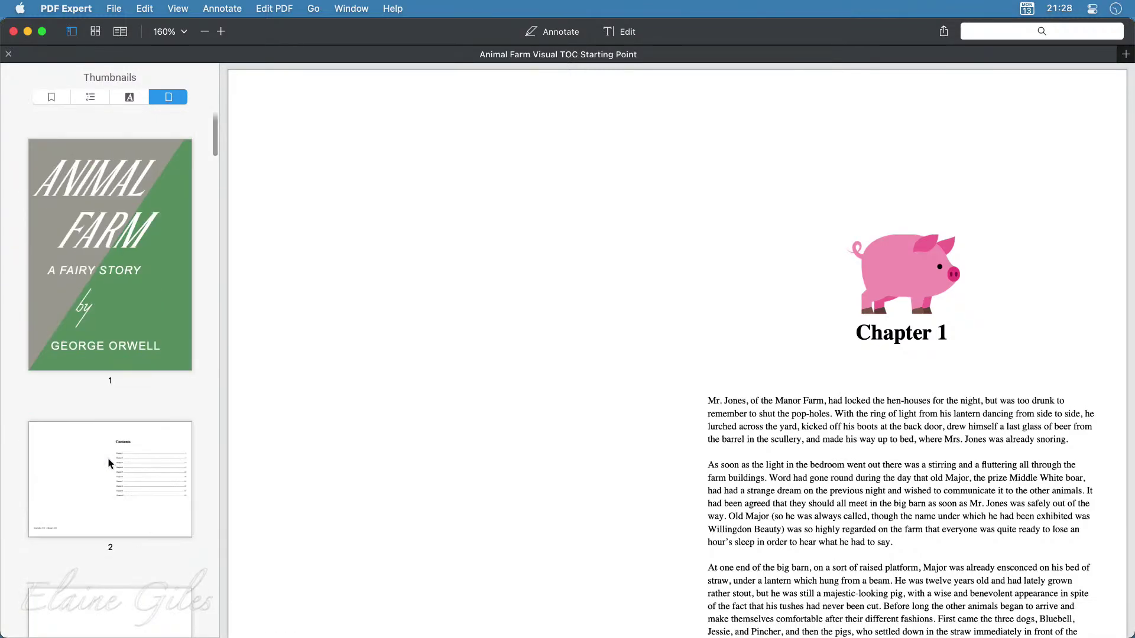
pyautogui.click(110, 458)
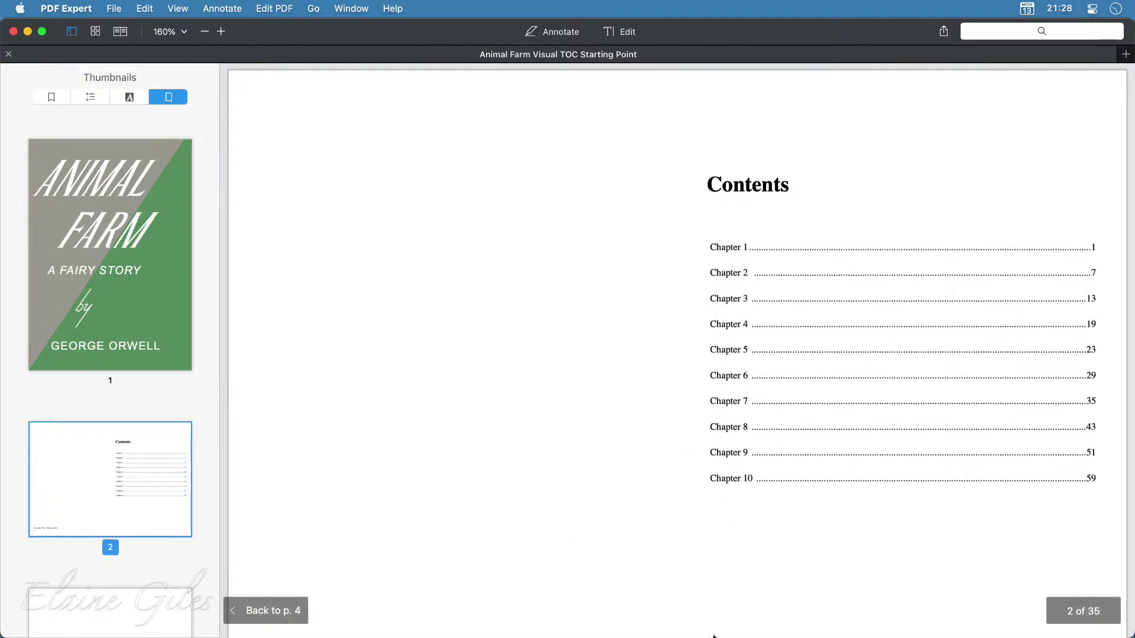
pyautogui.click(727, 244)
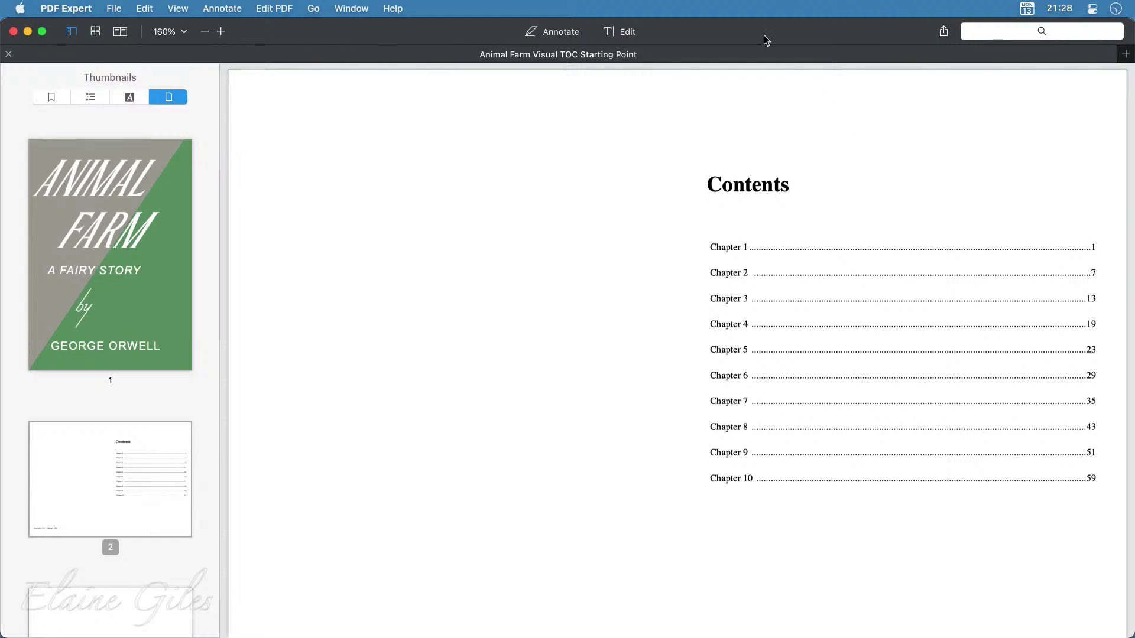
# Switch back to Affinity Publisher, start another export ignoring the preflight errors, and choose the PDF (digital - high quality) preset
pyautogui.press('super+Tab')
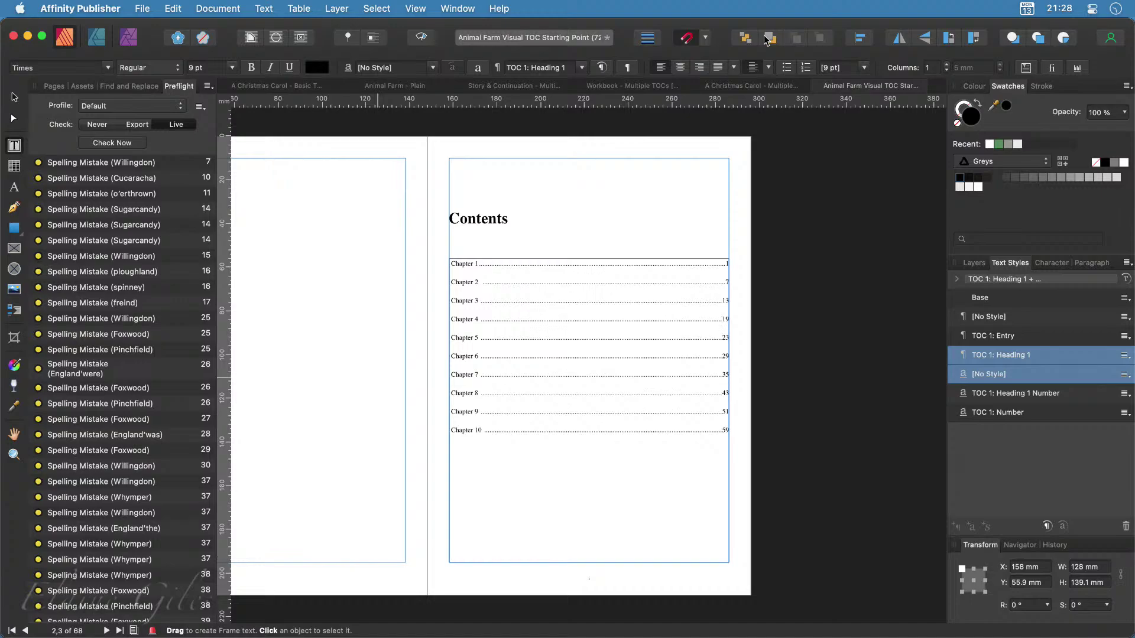
pyautogui.click(609, 167)
pyautogui.press('alt+shift+super+s')
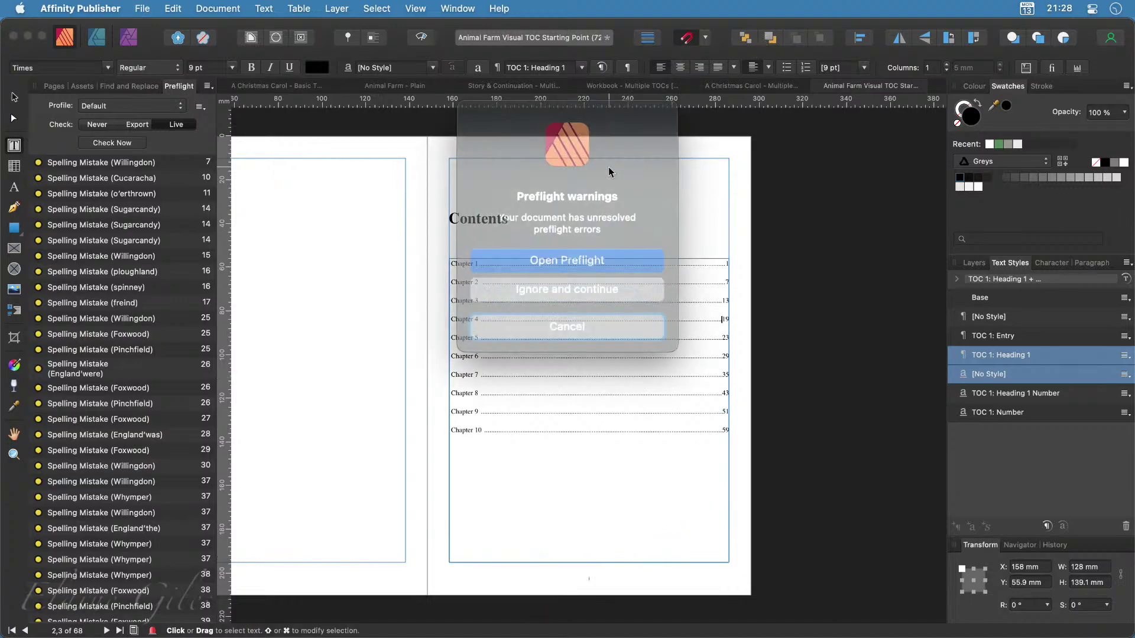
pyautogui.click(576, 279)
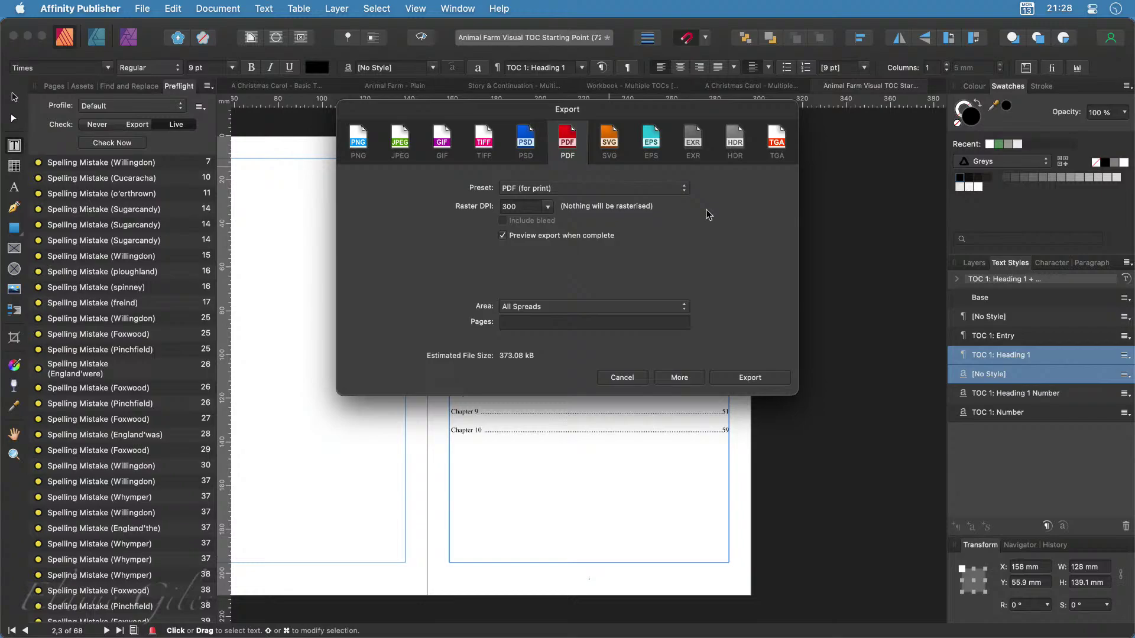
pyautogui.click(683, 189)
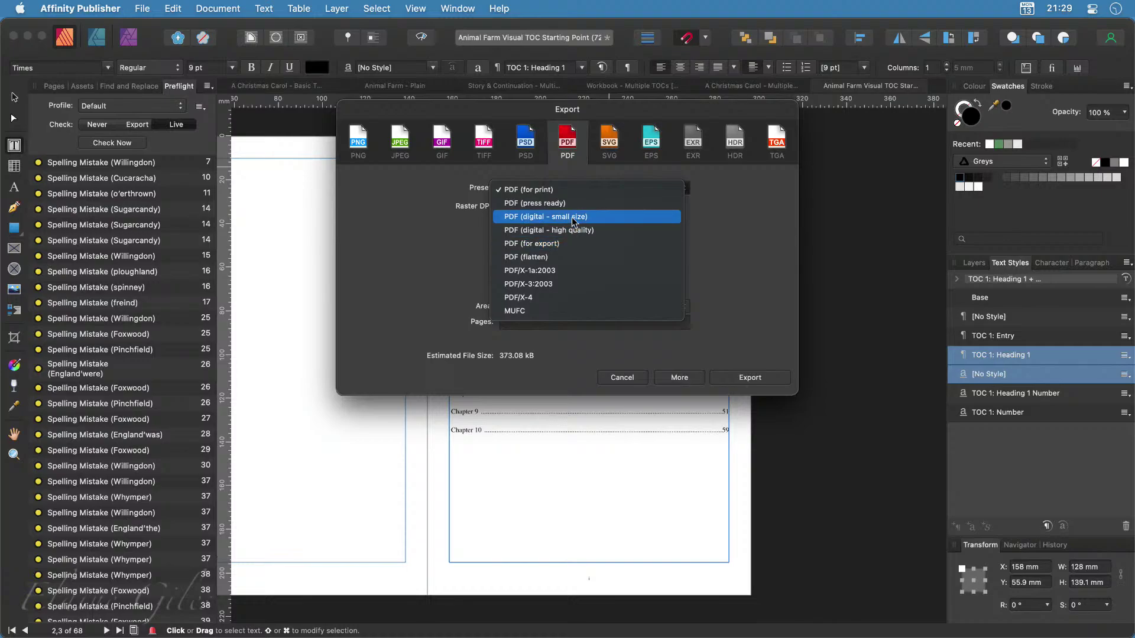
pyautogui.click(569, 236)
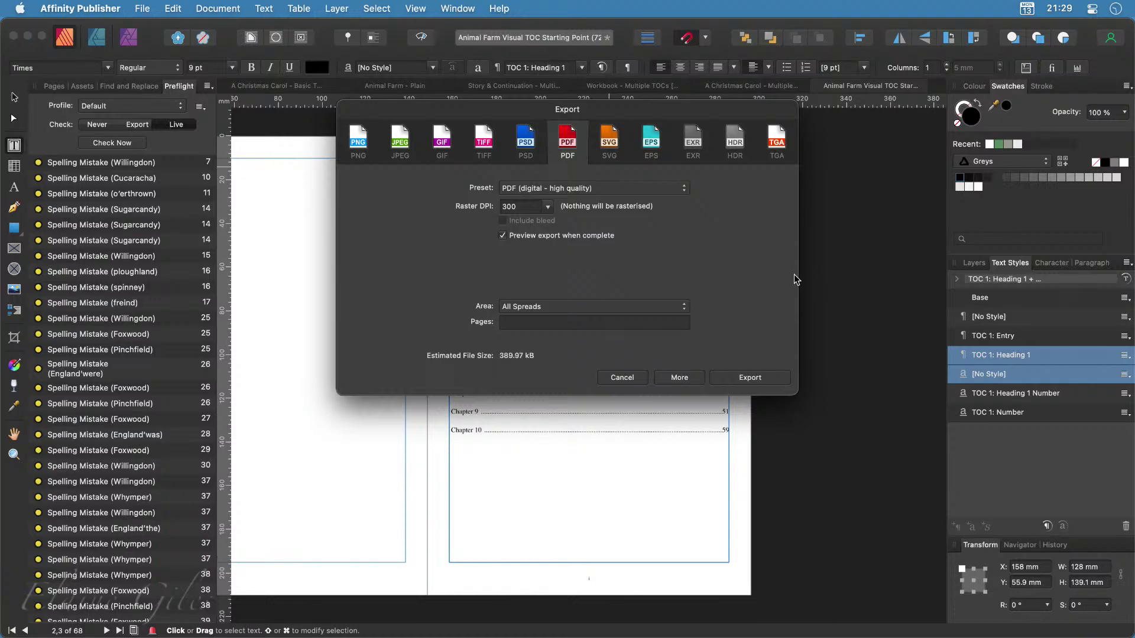
# Export all spreads and save the PDF to the Desktop as Animal Farm Visual TOC Starting Point - Digital Output
pyautogui.click(765, 385)
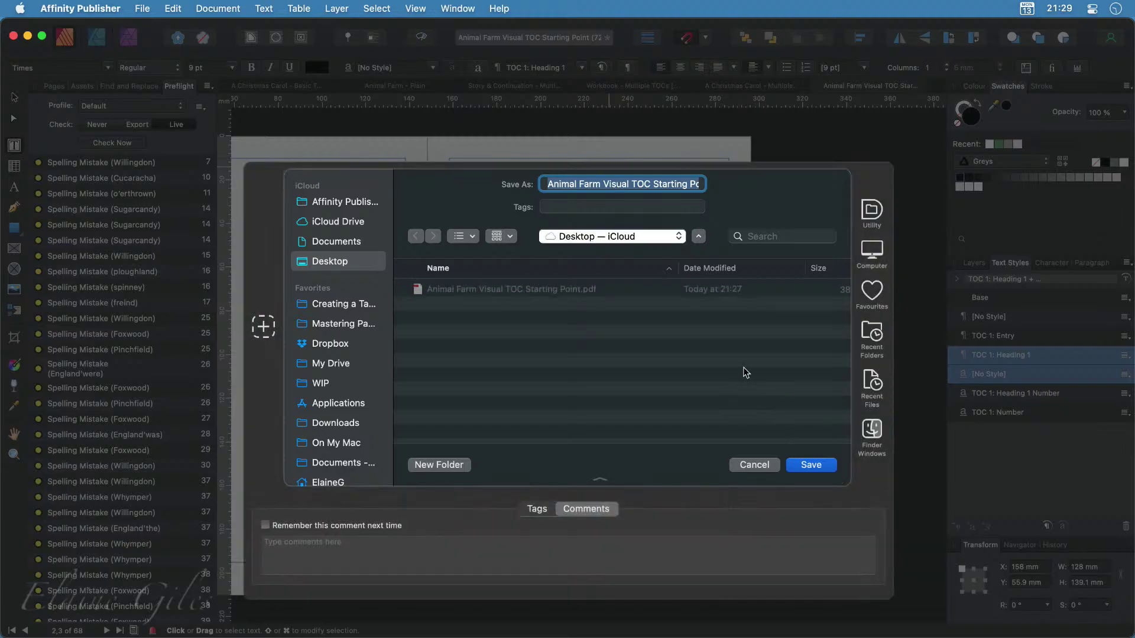
pyautogui.press('Right')
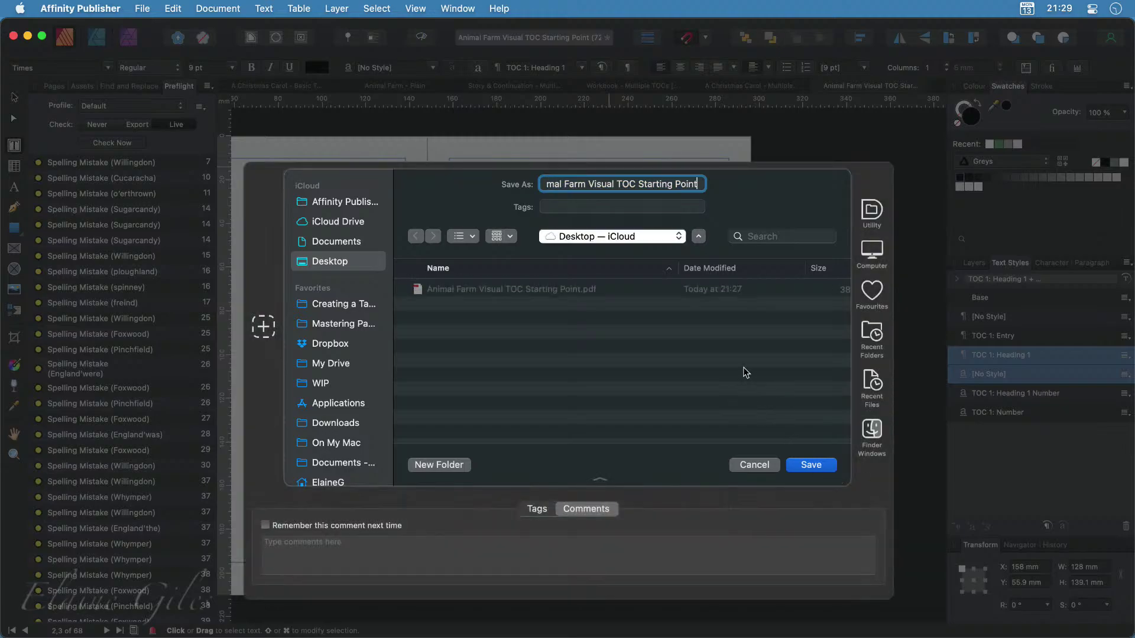
pyautogui.write('- Digit')
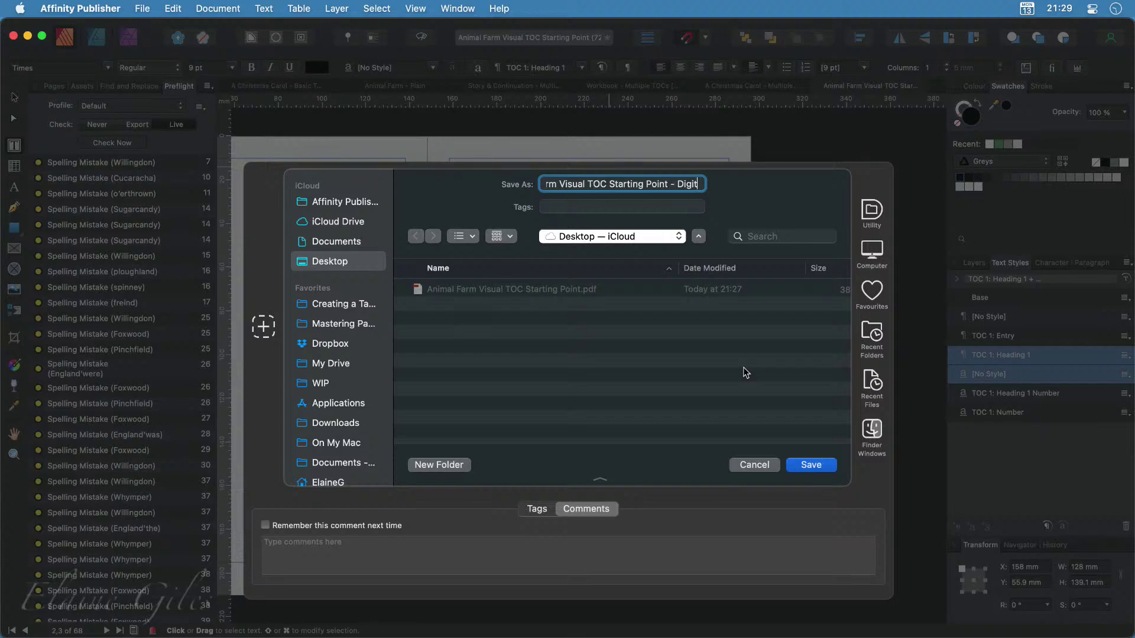
pyautogui.write('al Output')
pyautogui.press('Return')
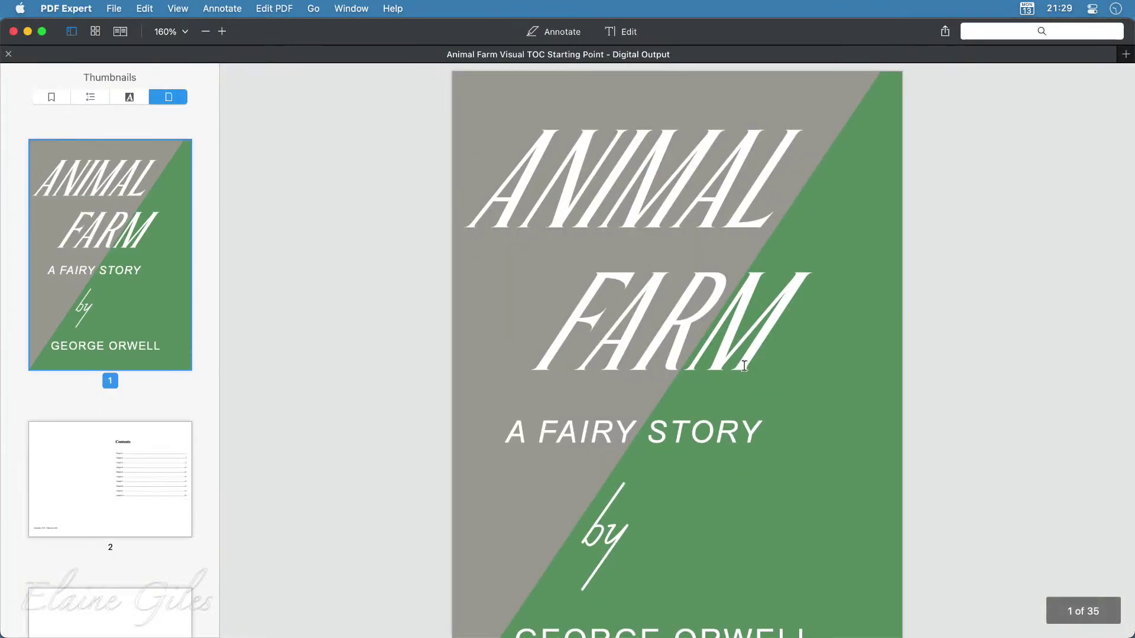
# Test the Chapter 6 and Chapter 10 links on the contents spread of the digital PDF, returning to the contents between them
pyautogui.click(177, 491)
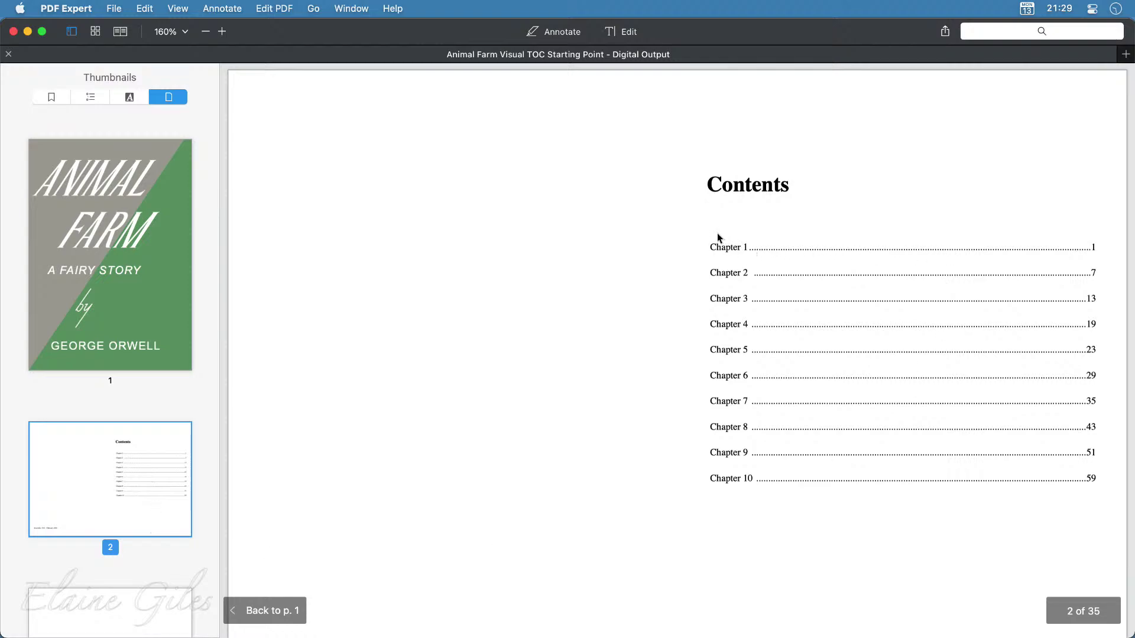
pyautogui.click(729, 376)
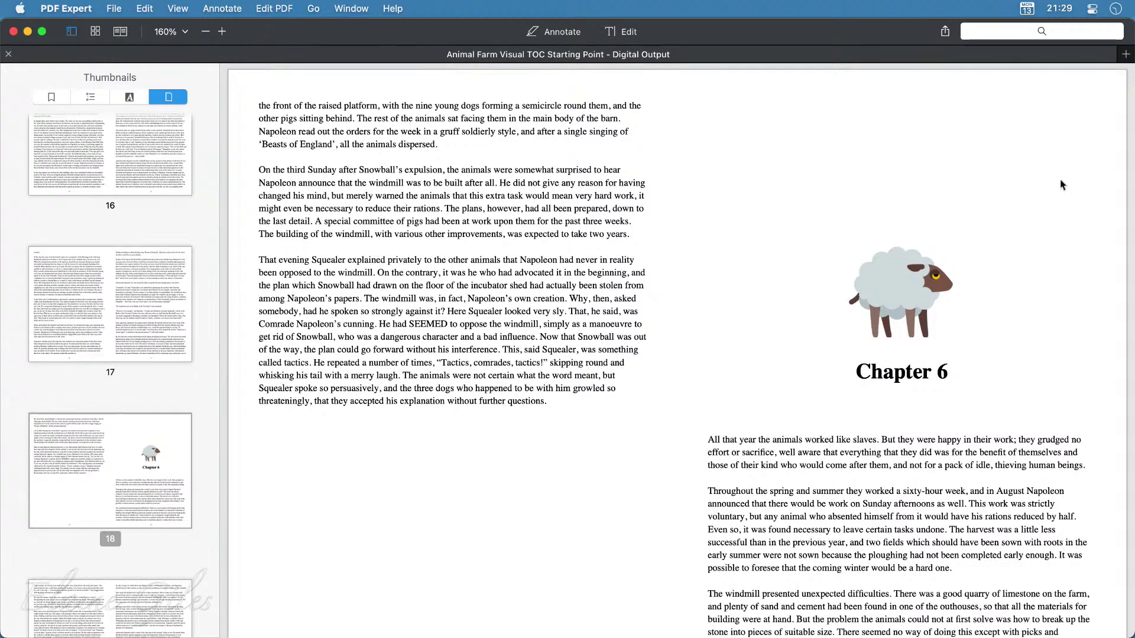
pyautogui.moveTo(1082, 111)
pyautogui.scroll(20, 157, 412)
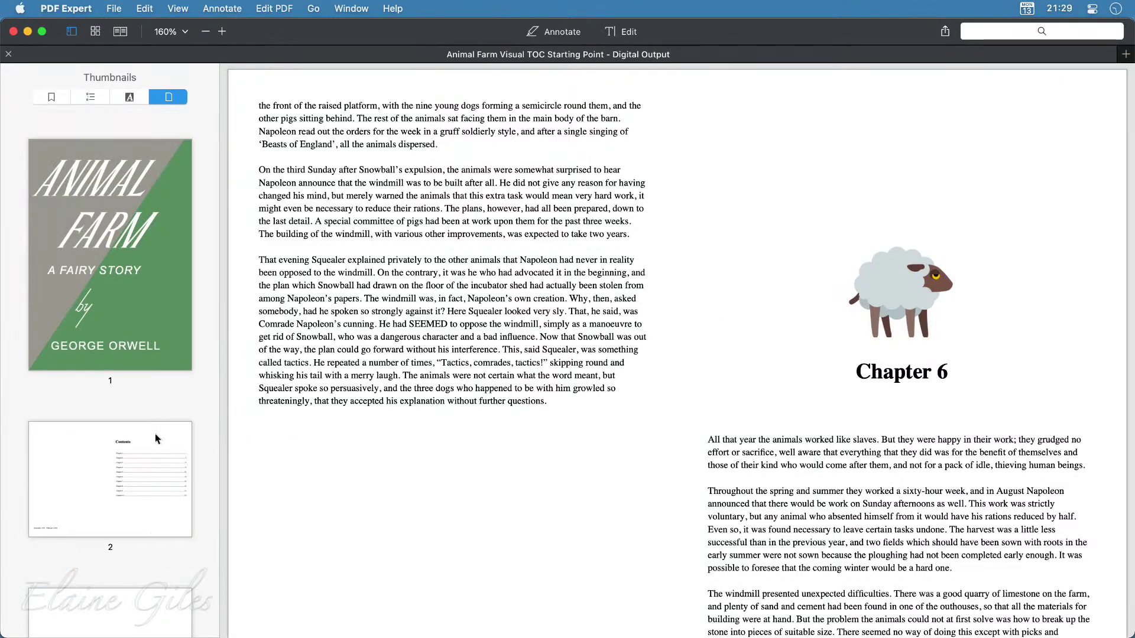
pyautogui.click(156, 436)
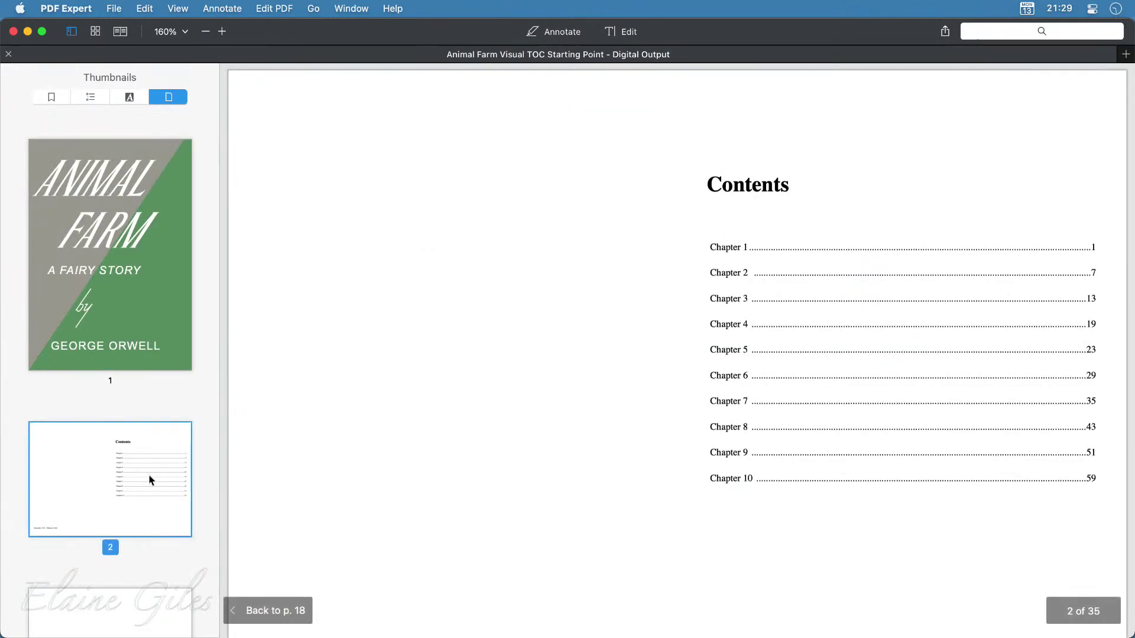
pyautogui.click(1092, 480)
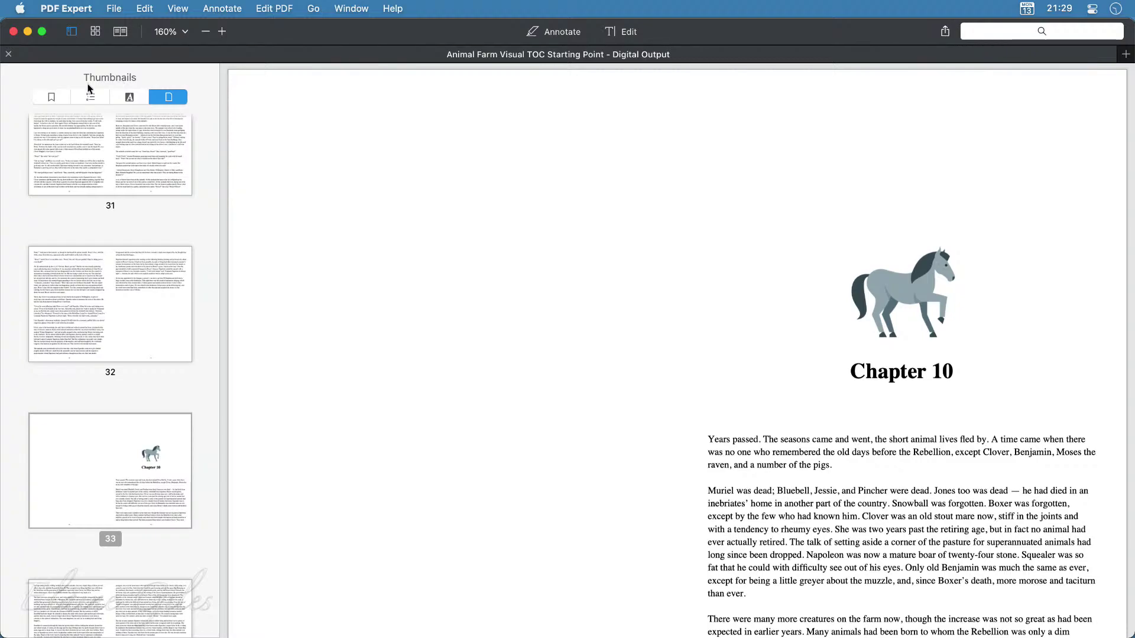
# Return to Affinity Publisher and move the Table of Contents panel clear of the contents page
pyautogui.click(66, 4)
pyautogui.click(80, 155)
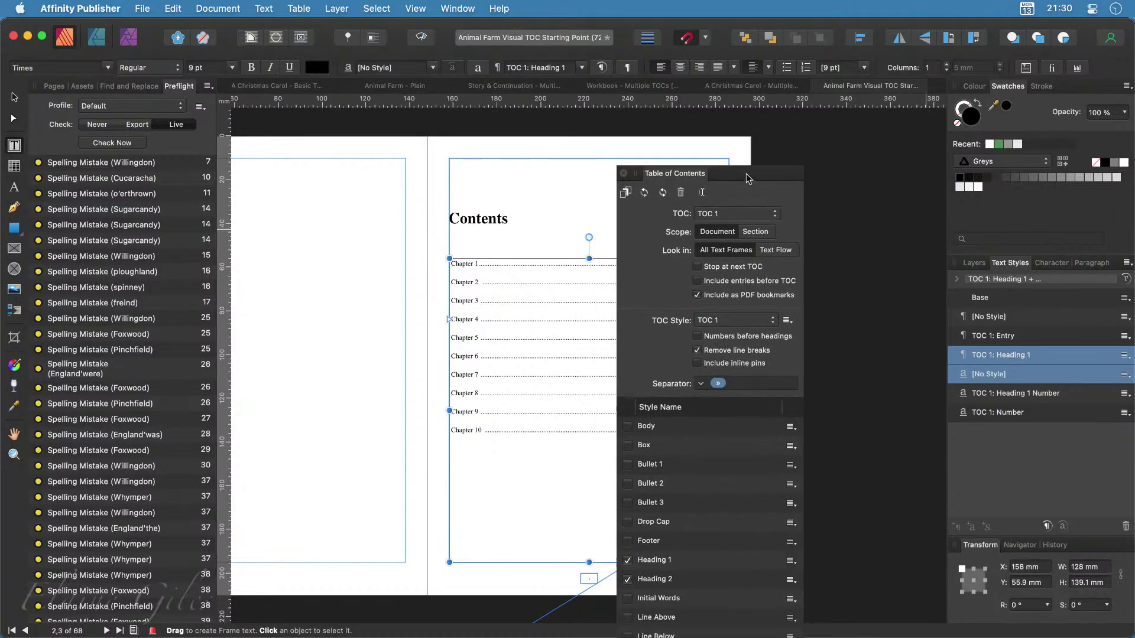
pyautogui.moveTo(747, 175); pyautogui.dragTo(882, 128)
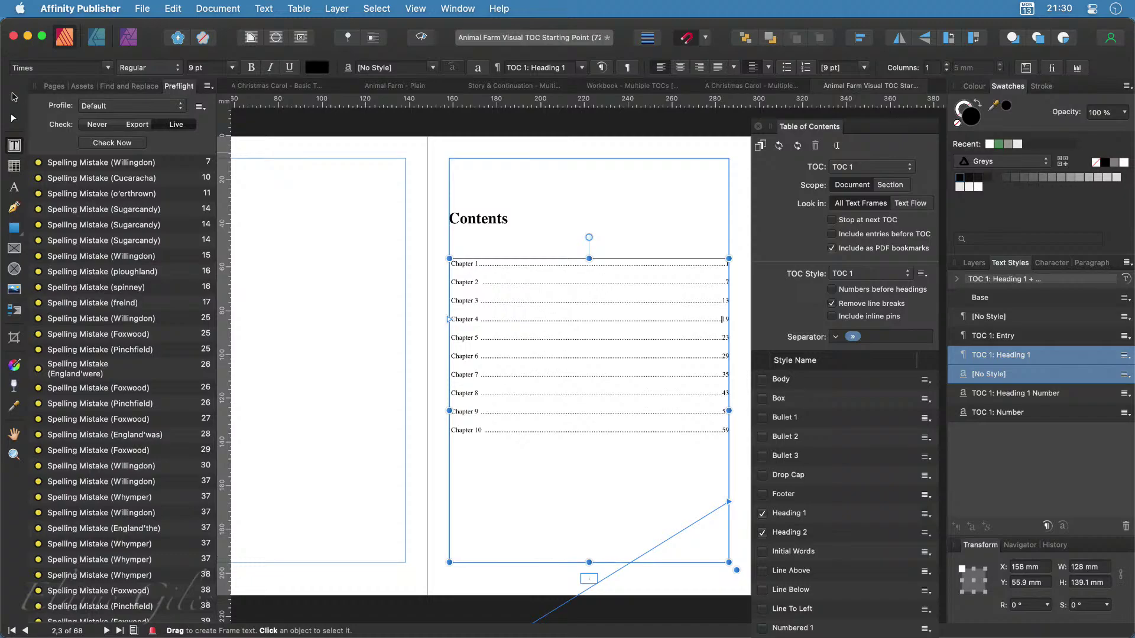
# In the Animal Farm - Plain document, look over pages 2 and 3, then delete the page size and margins text frame from page 1
pyautogui.press('super+Tab')
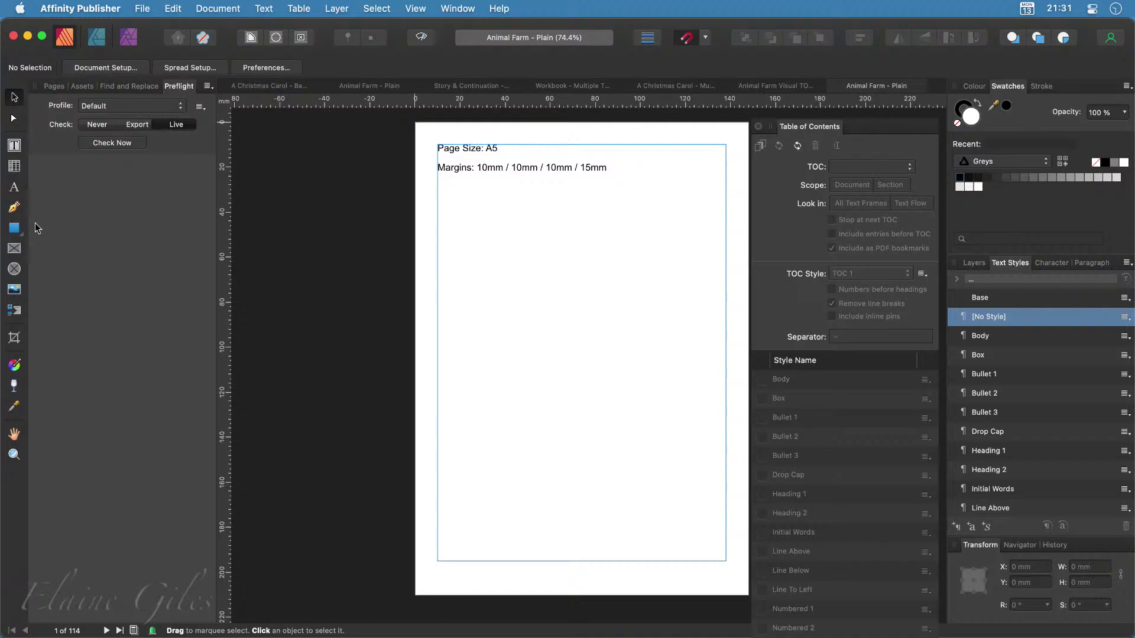
pyautogui.click(61, 87)
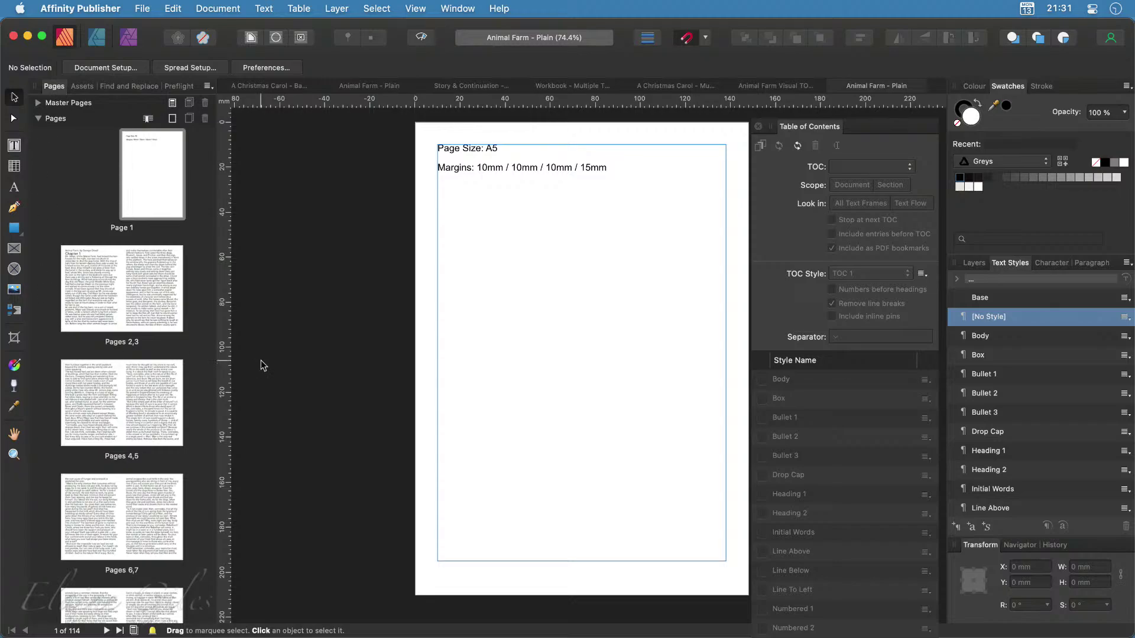
pyautogui.click(122, 281)
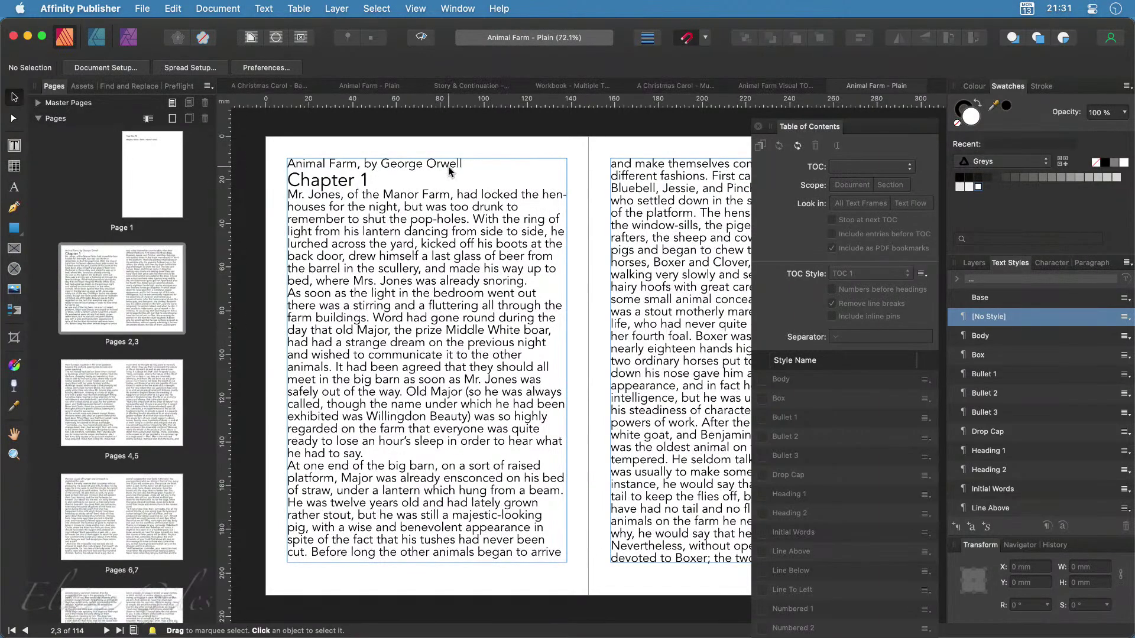
pyautogui.click(157, 176)
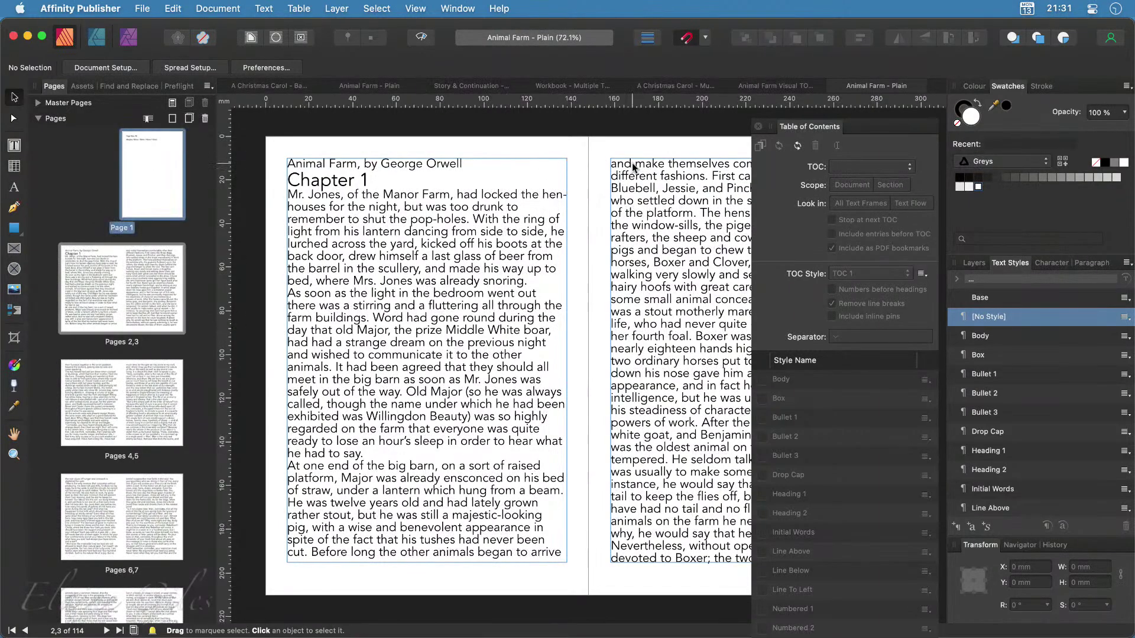
pyautogui.doubleClick(163, 171)
pyautogui.click(535, 176)
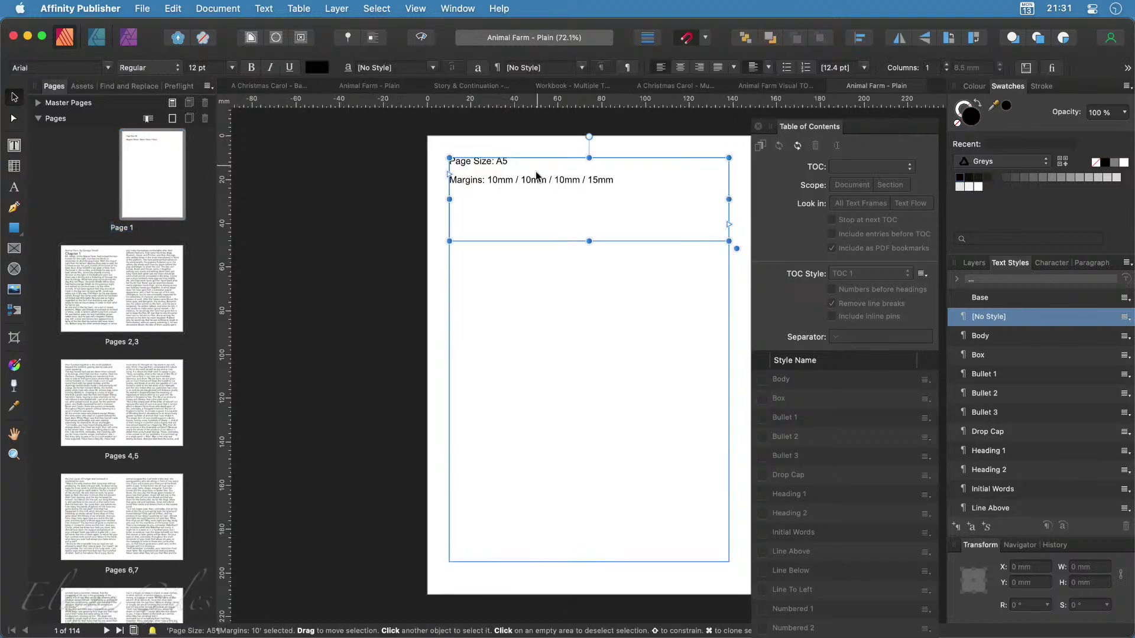
pyautogui.press('BackSpace')
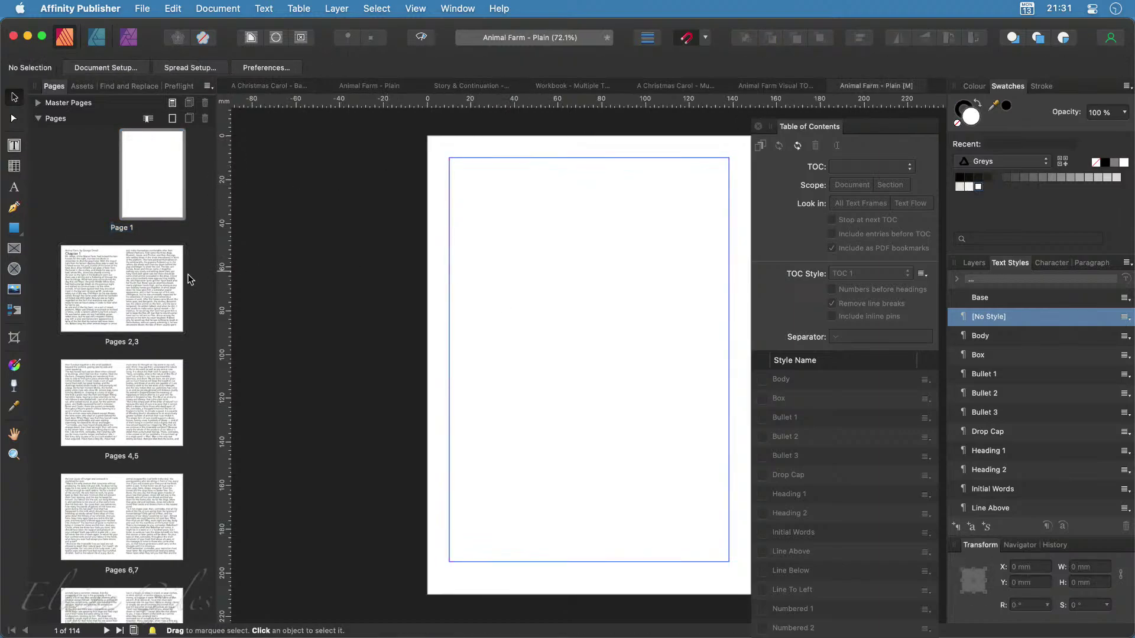
# Delete the line "Animal Farm, by George Orwell" above the Chapter 1 heading on page 2
pyautogui.click(92, 286)
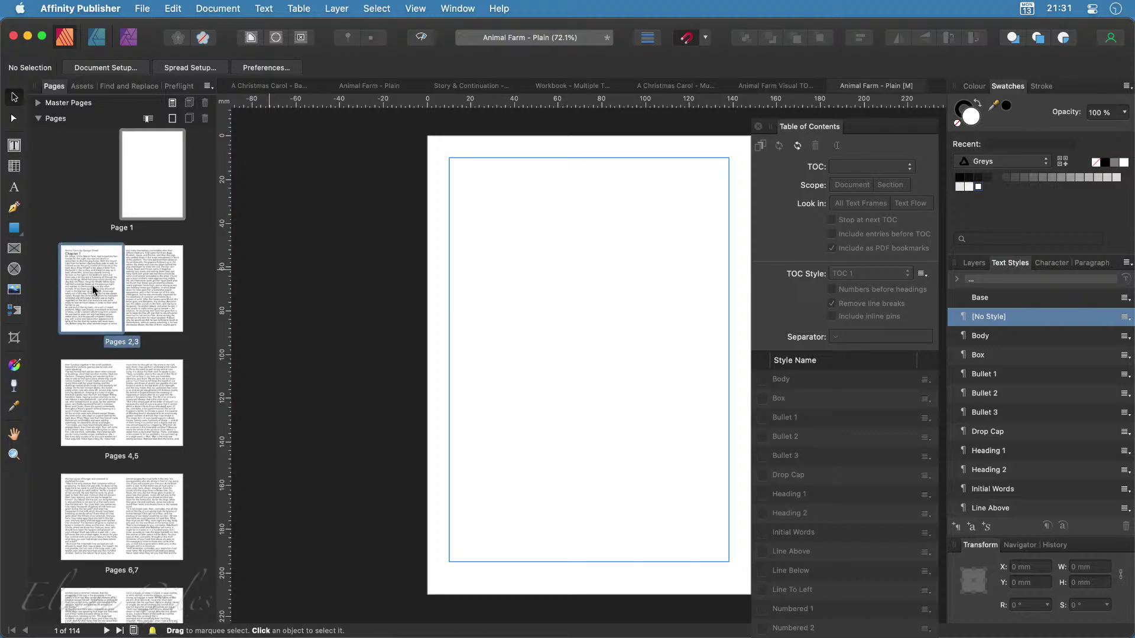
pyautogui.doubleClick(92, 286)
pyautogui.click(635, 161)
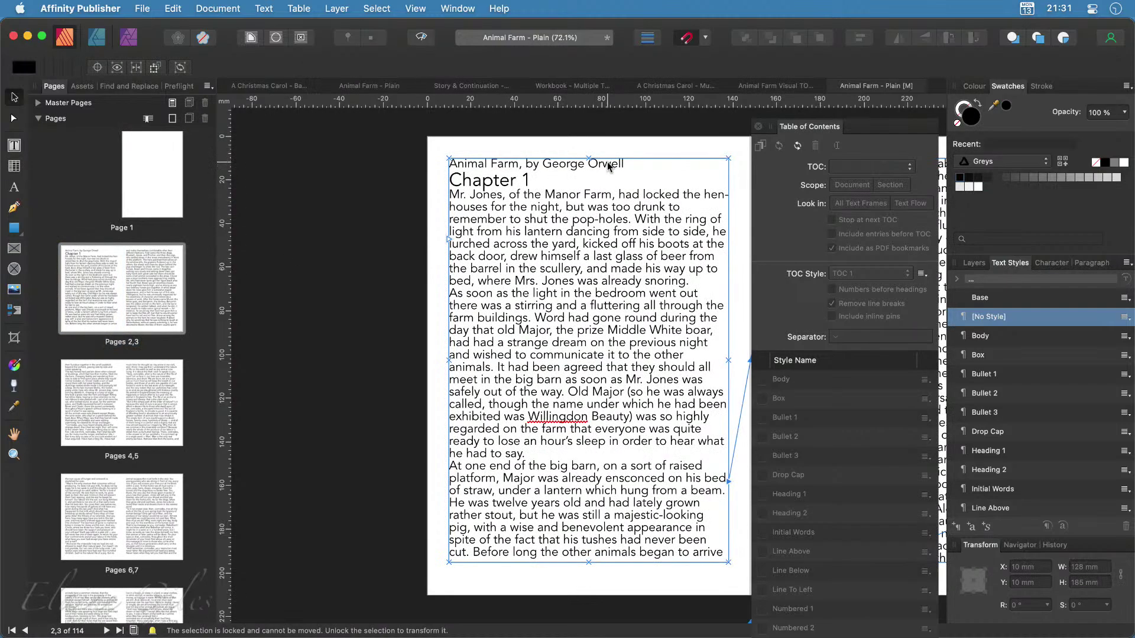
pyautogui.moveTo(650, 165); pyautogui.dragTo(416, 167)
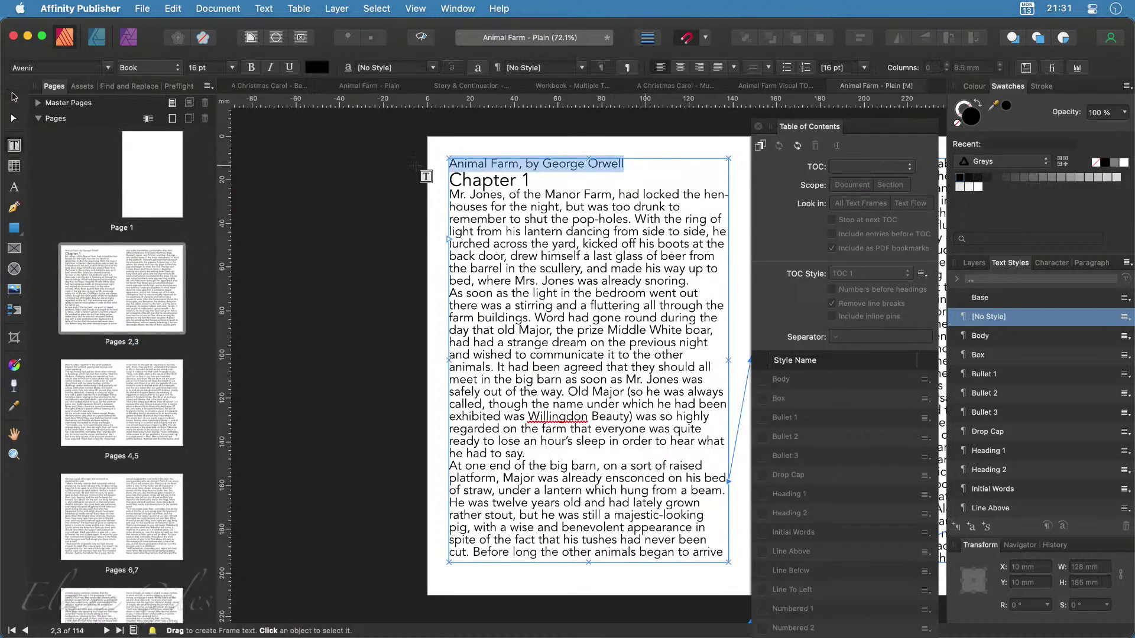
pyautogui.press('BackSpace')
pyautogui.press('BackSpace')
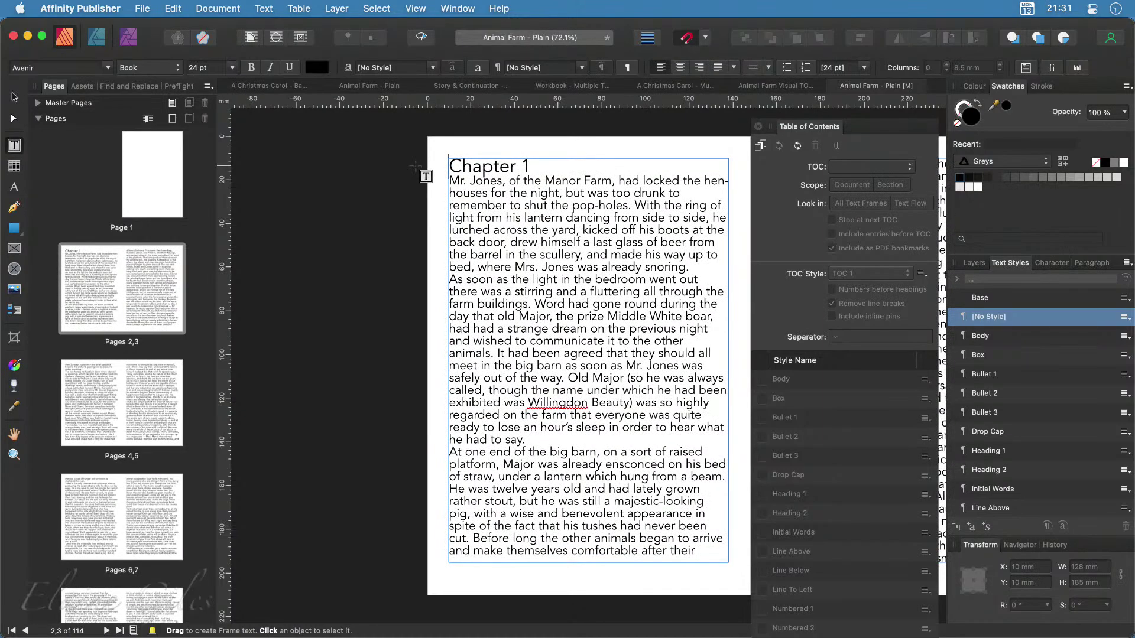
pyautogui.press('Escape')
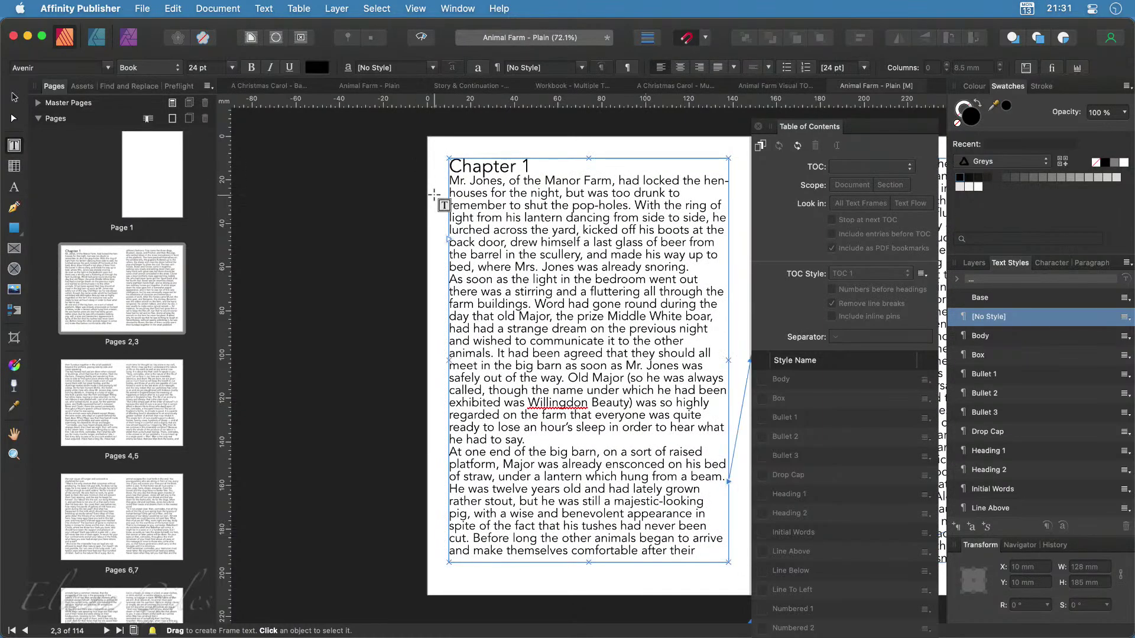
# Go to page 1 and load Animal Farm Cover from the 13 - BONUS - Search and Replace Magic folder for placing, moving the Table of Contents panel aside
pyautogui.doubleClick(137, 164)
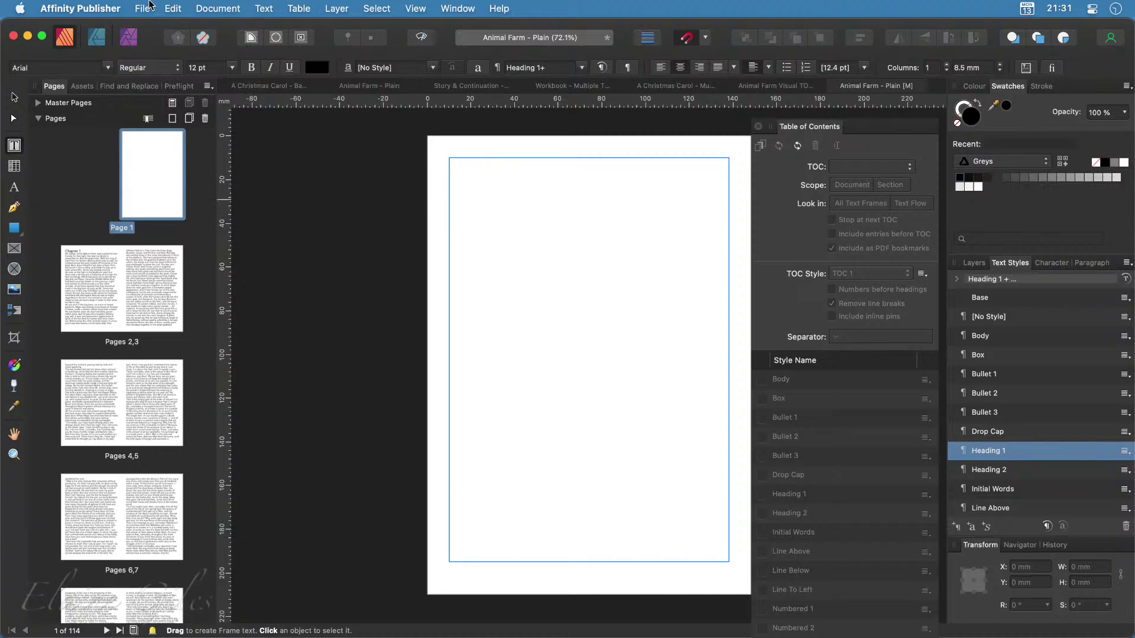
pyautogui.click(148, 6)
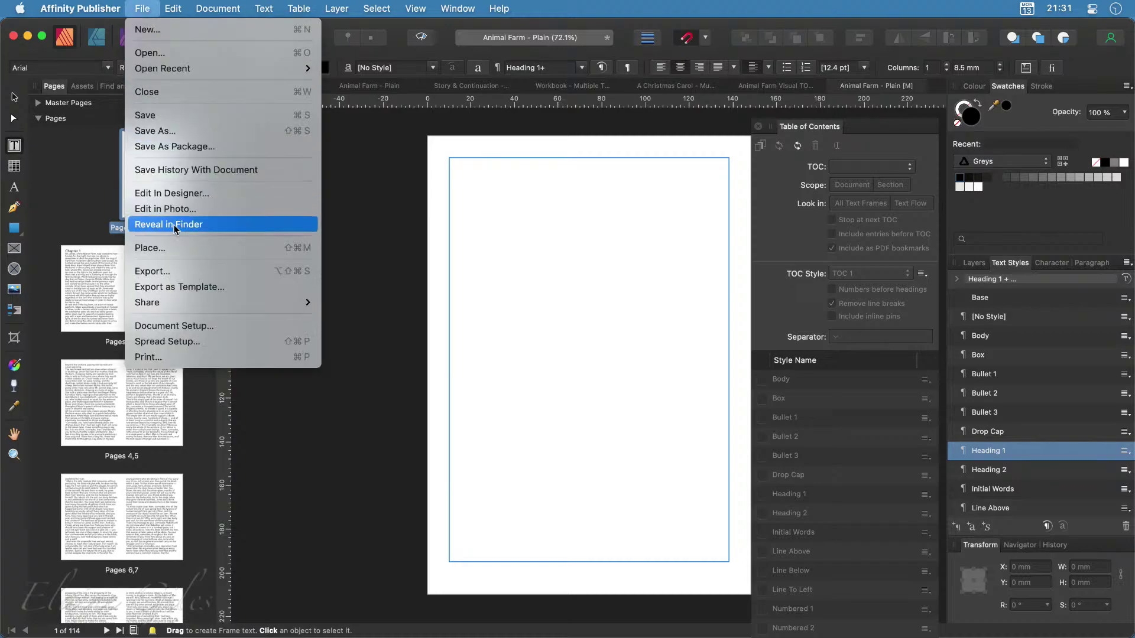
pyautogui.click(459, 289)
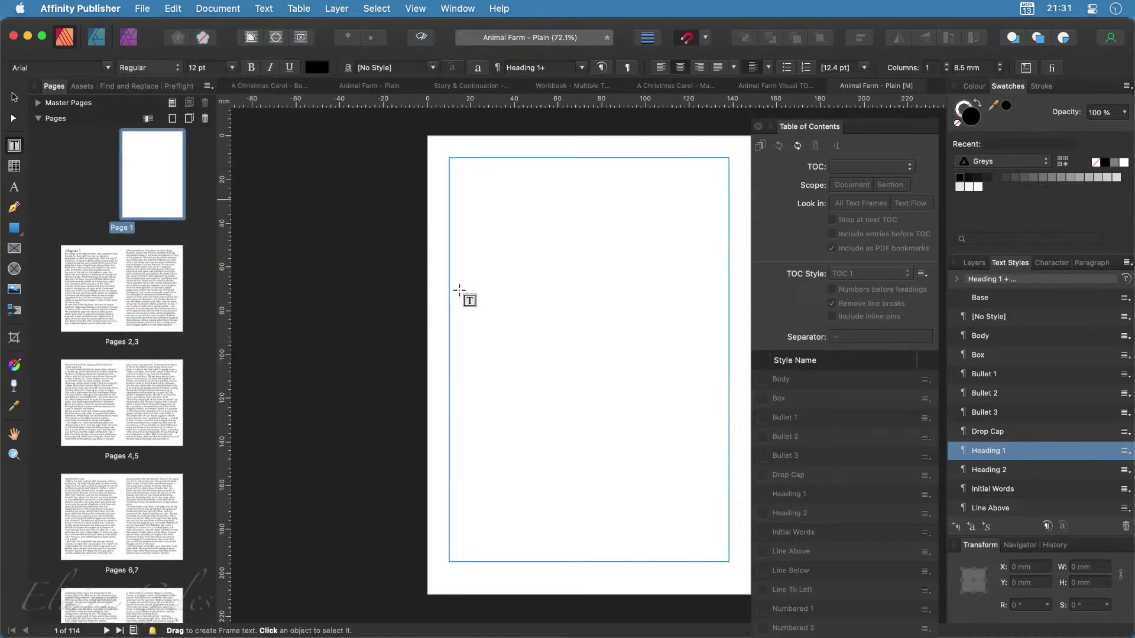
pyautogui.press('super+shift+p')
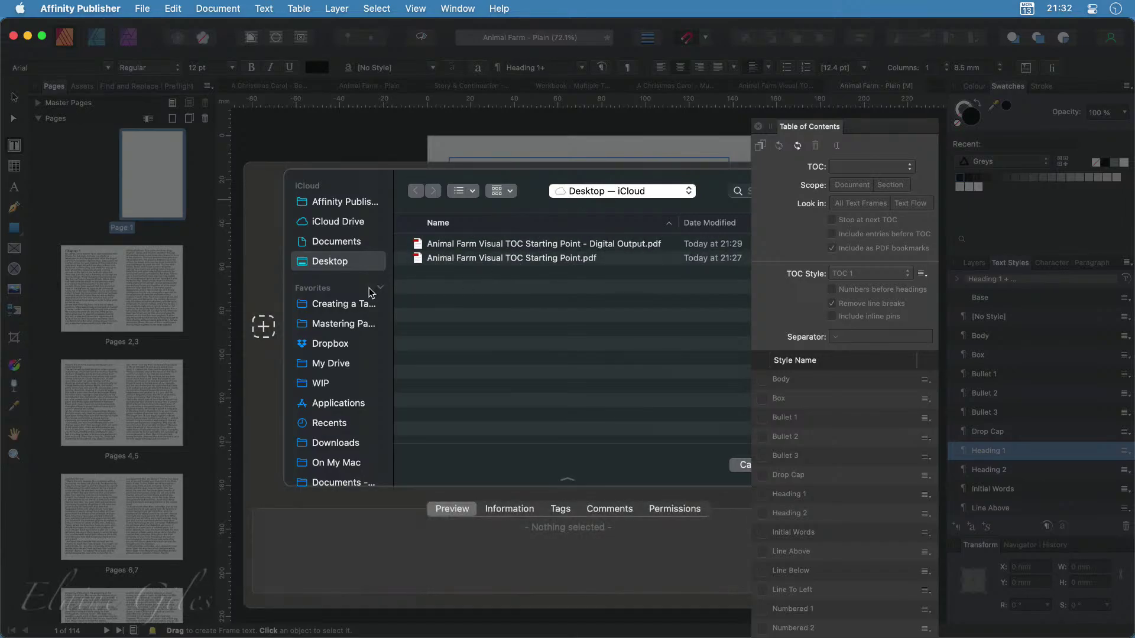
pyautogui.click(348, 304)
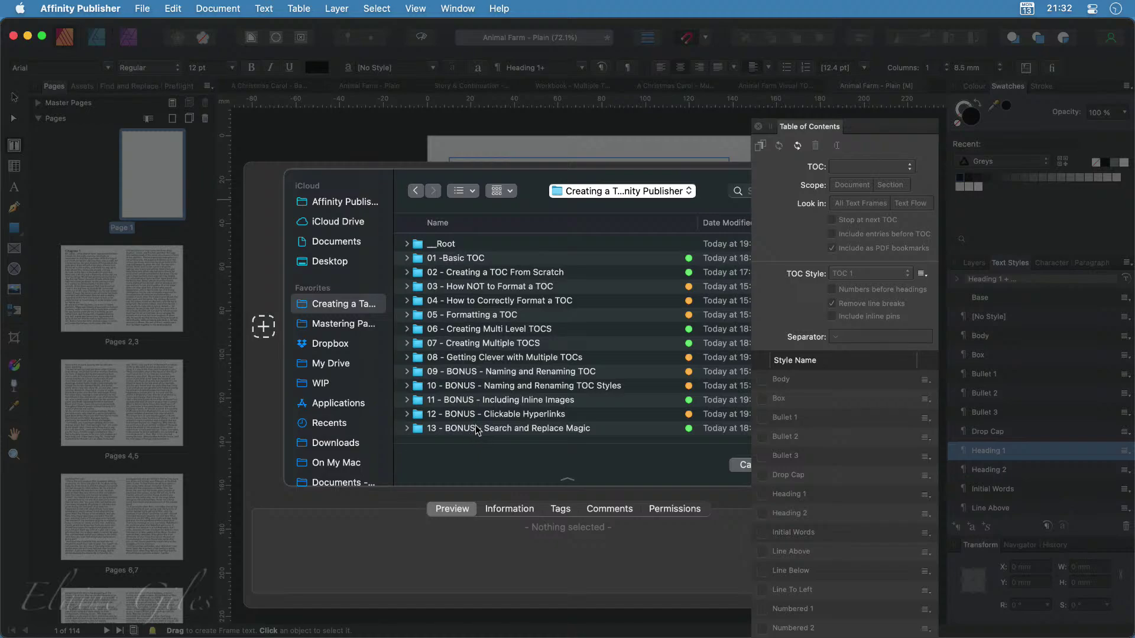
pyautogui.doubleClick(475, 424)
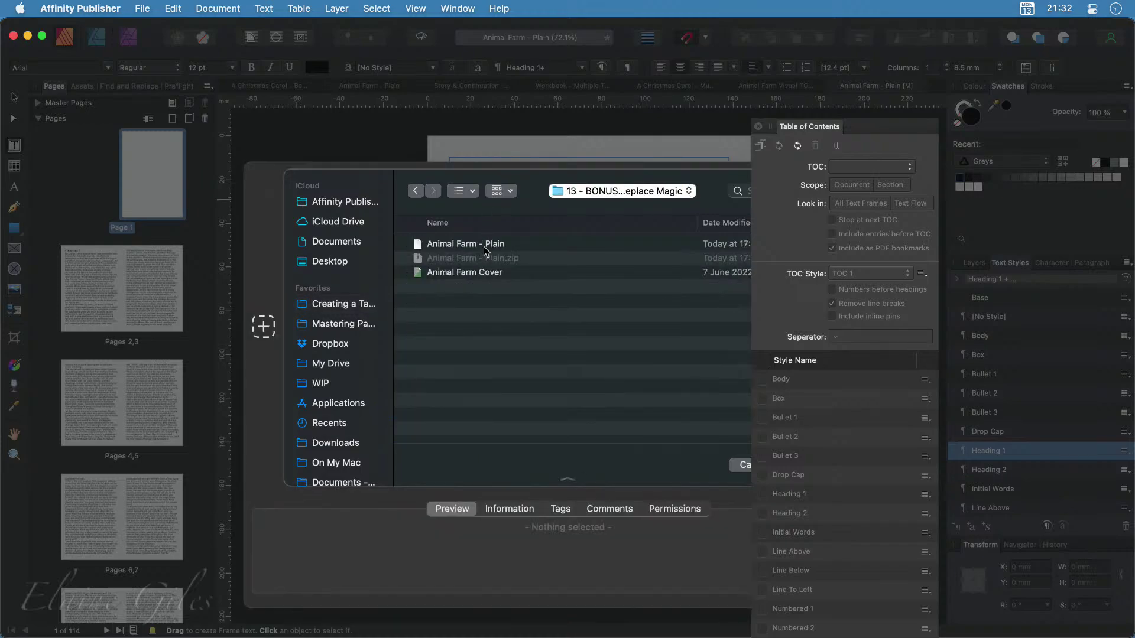
pyautogui.click(476, 273)
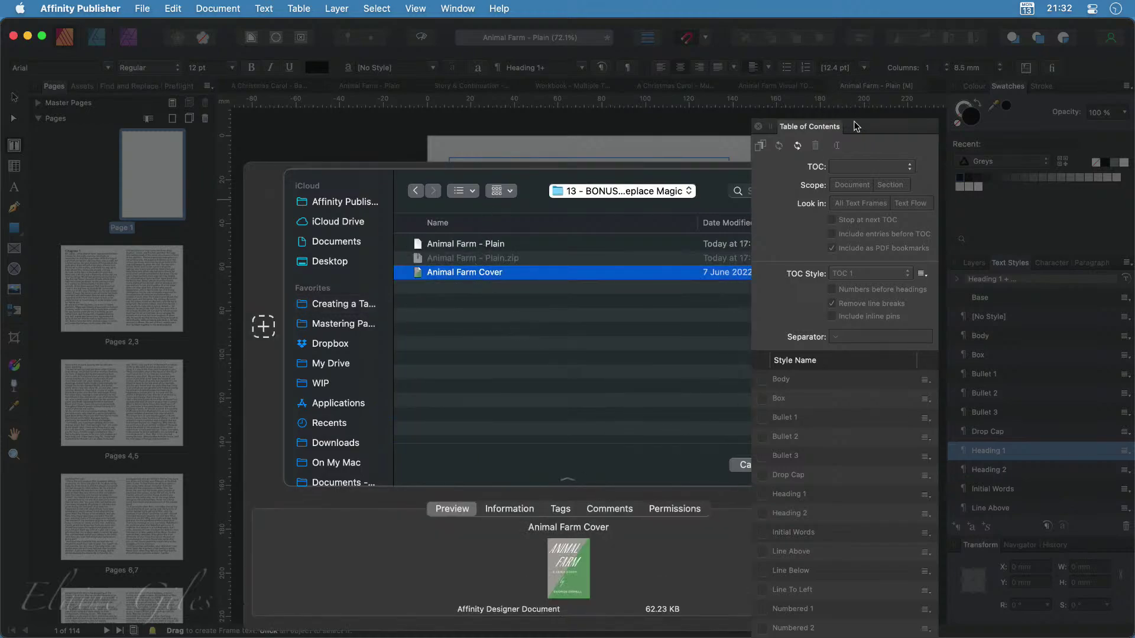
pyautogui.moveTo(877, 127); pyautogui.dragTo(1133, 266)
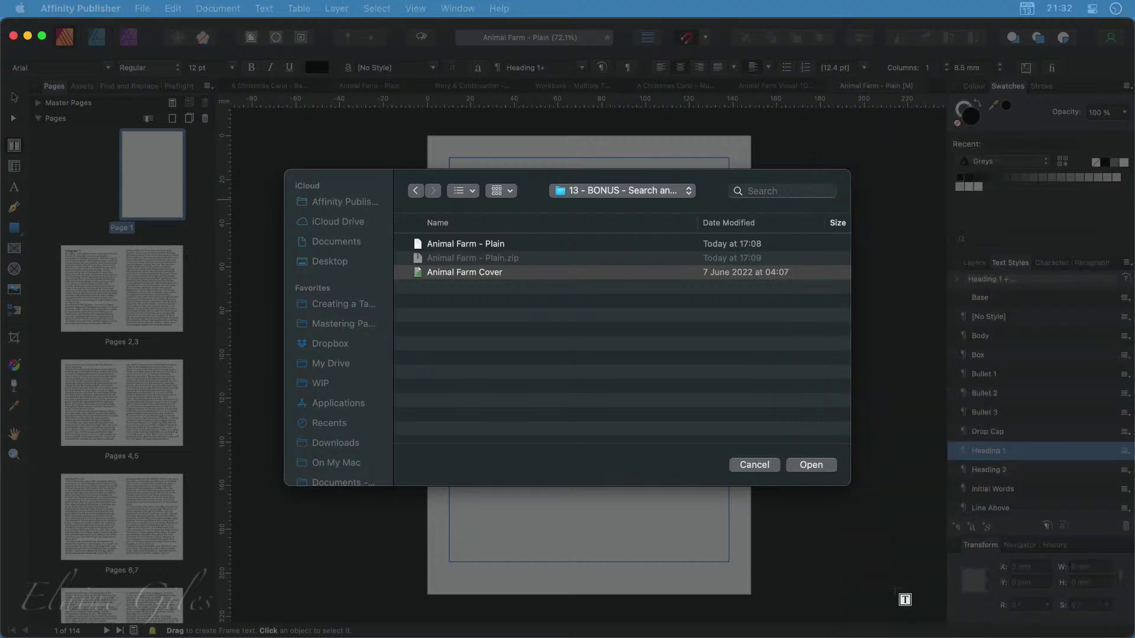
pyautogui.click(808, 465)
pyautogui.click(808, 465)
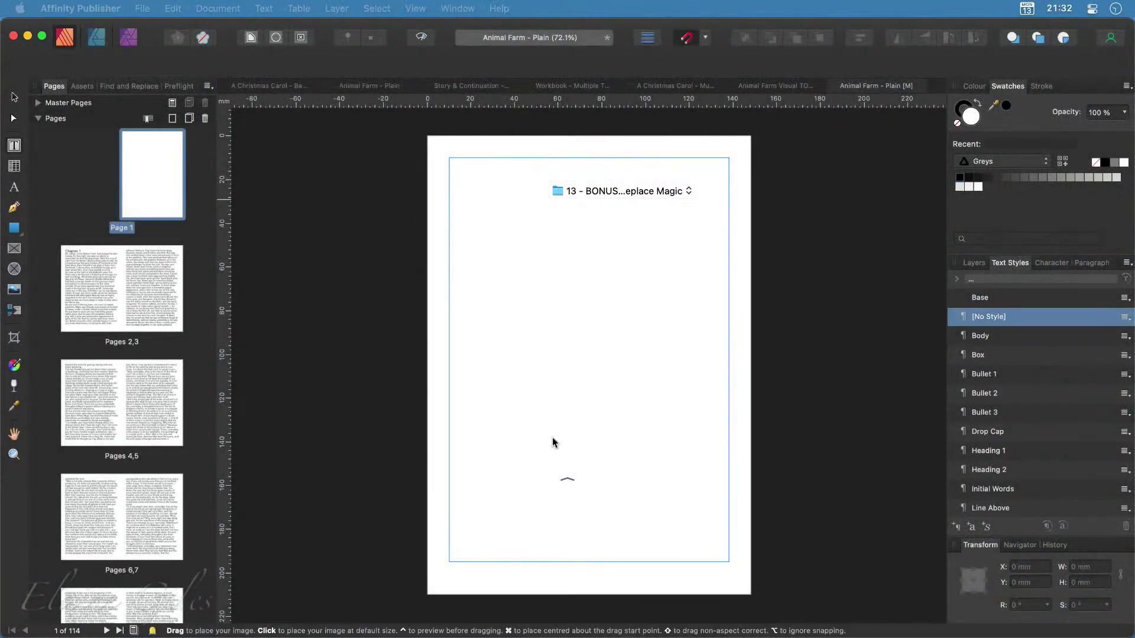
# Place the Animal Farm Cover artwork on page 1 at its default size
pyautogui.scroll(-5, 553, 443)
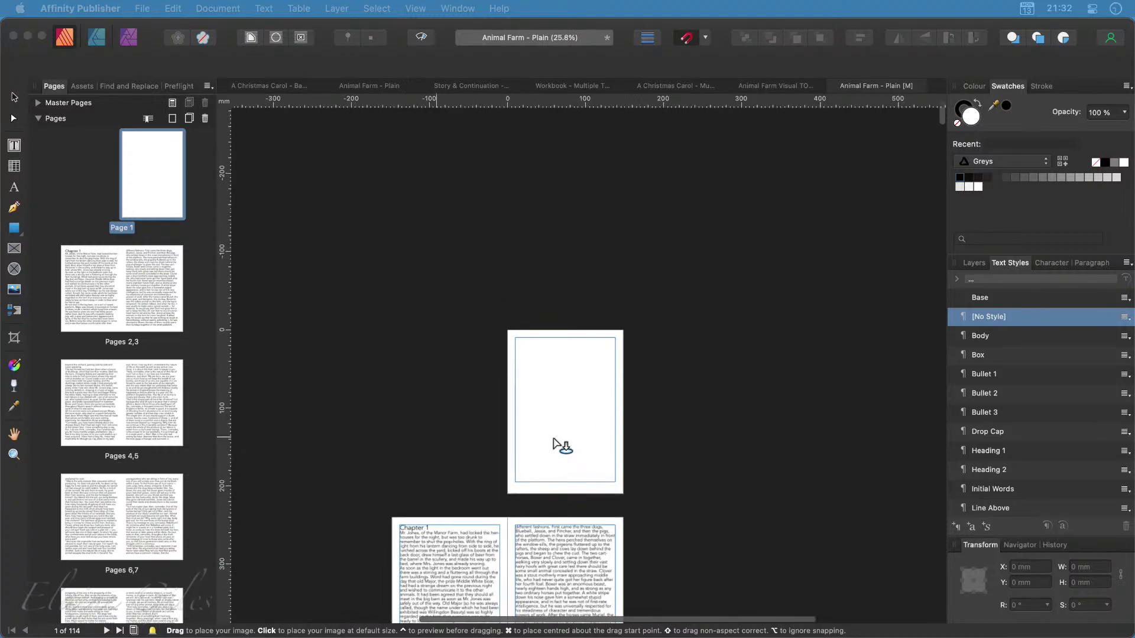
pyautogui.moveTo(507, 331); pyautogui.dragTo(538, 417)
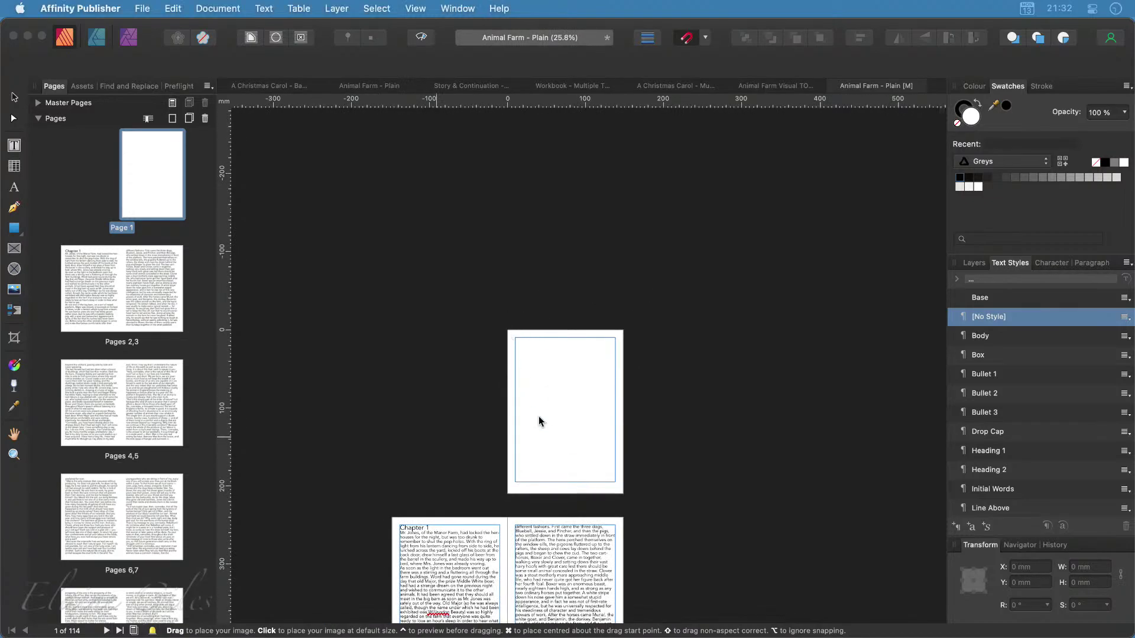
pyautogui.click(525, 383)
pyautogui.scroll(-4, 602, 437)
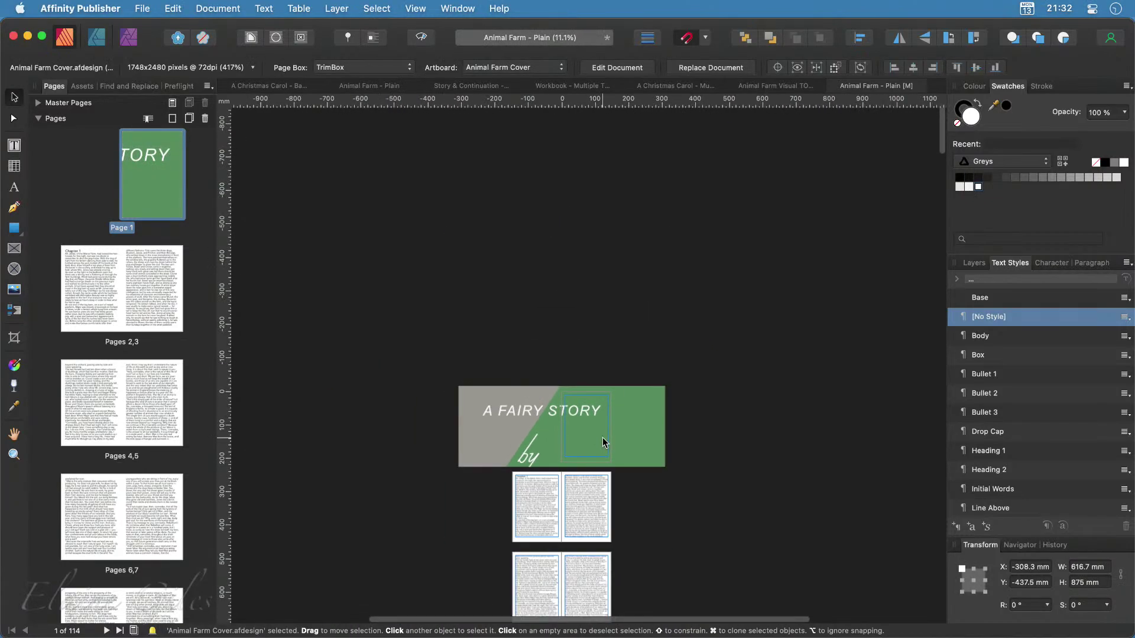
# Align the cover artwork with the page 1 corner and scale it to fill the page at 148 × 210 mm
pyautogui.click(581, 391)
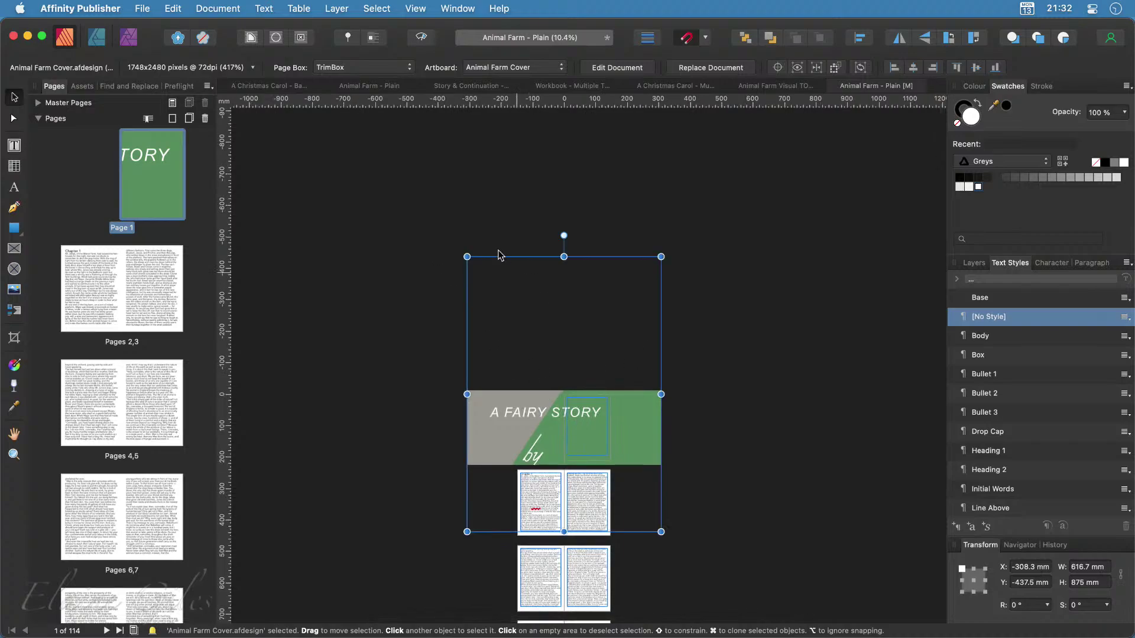
pyautogui.moveTo(467, 257); pyautogui.dragTo(585, 429)
pyautogui.moveTo(629, 478); pyautogui.dragTo(614, 460)
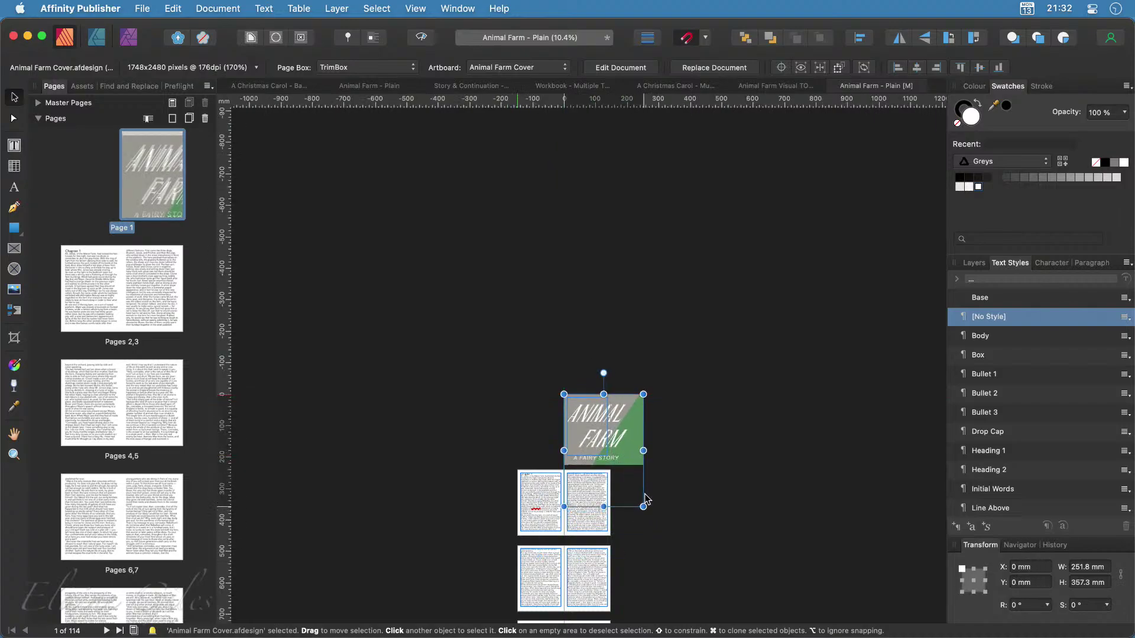
pyautogui.moveTo(643, 507); pyautogui.dragTo(622, 459)
pyautogui.press('super+0')
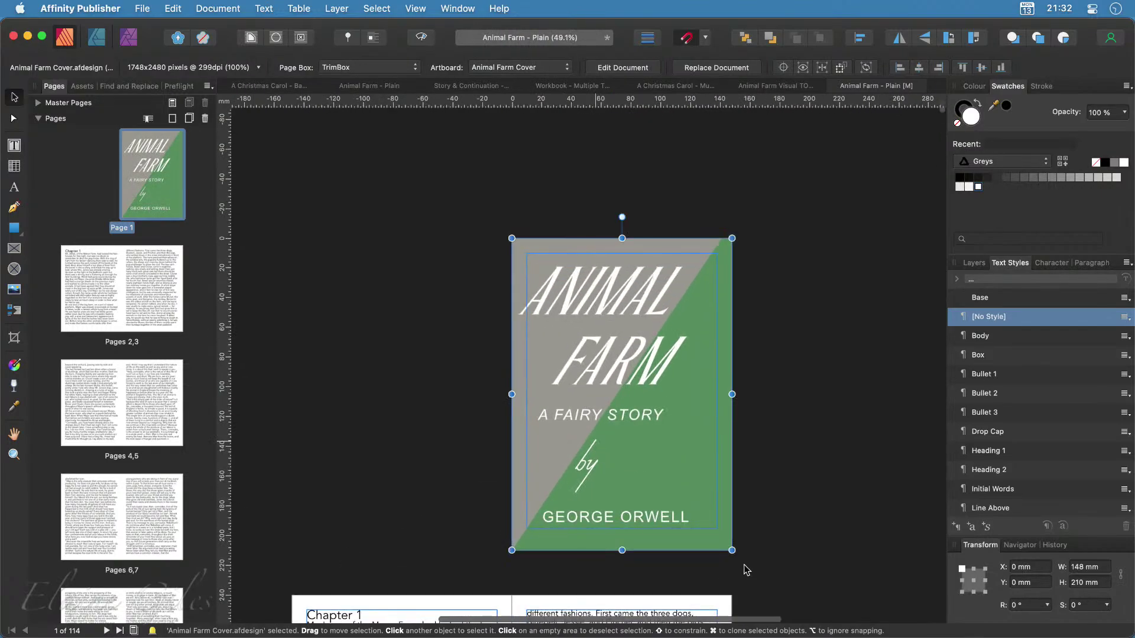
# Find "Chapter 1" throughout the document, with the Heading 1 paragraph style set as the replacement format
pyautogui.click(120, 295)
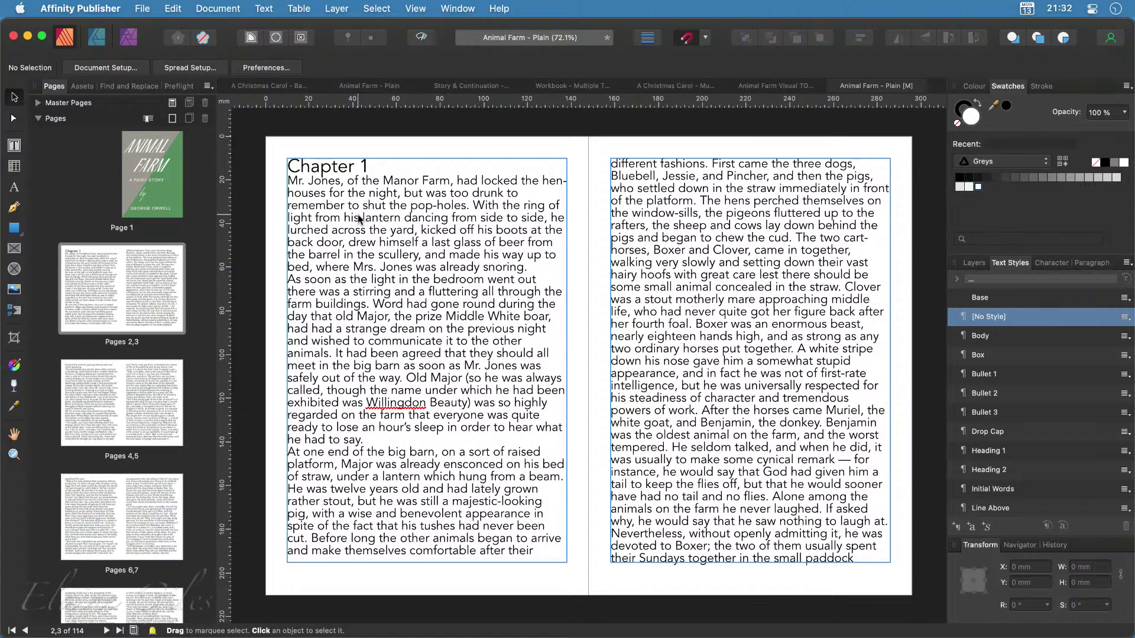
pyautogui.click(128, 87)
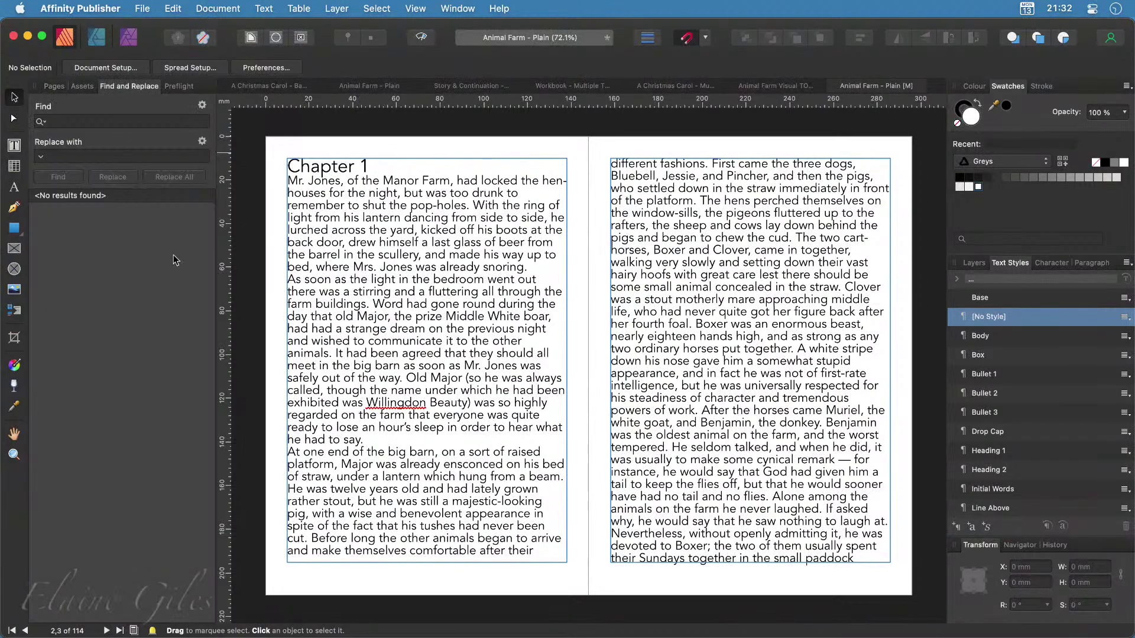
pyautogui.click(89, 122)
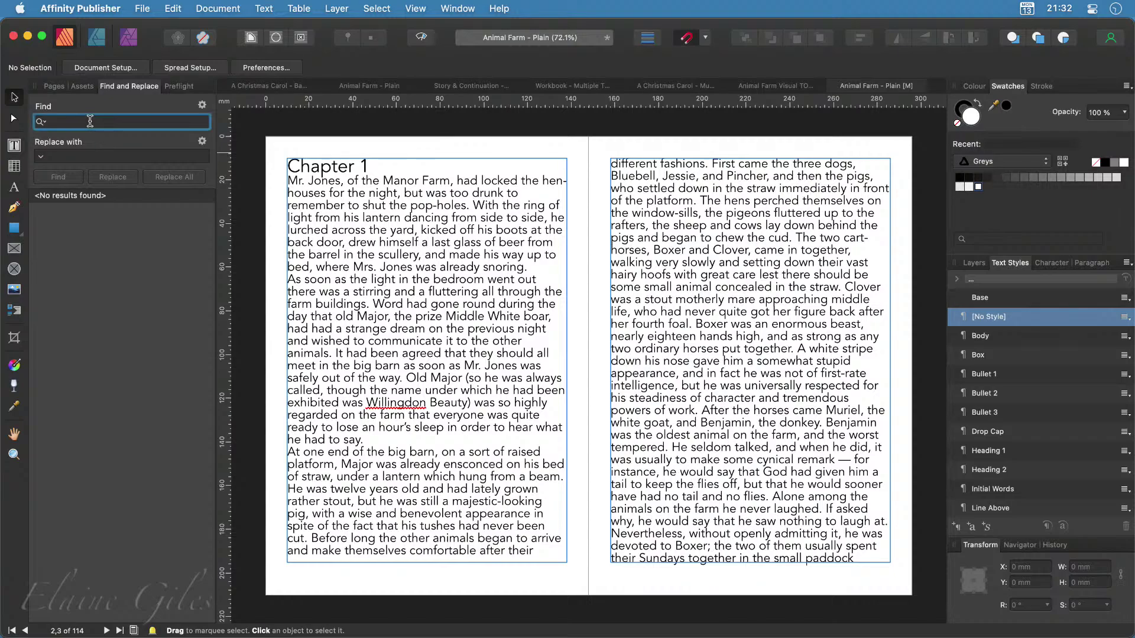
pyautogui.write('Chapter 1')
pyautogui.click(202, 142)
pyautogui.moveTo(187, 198)
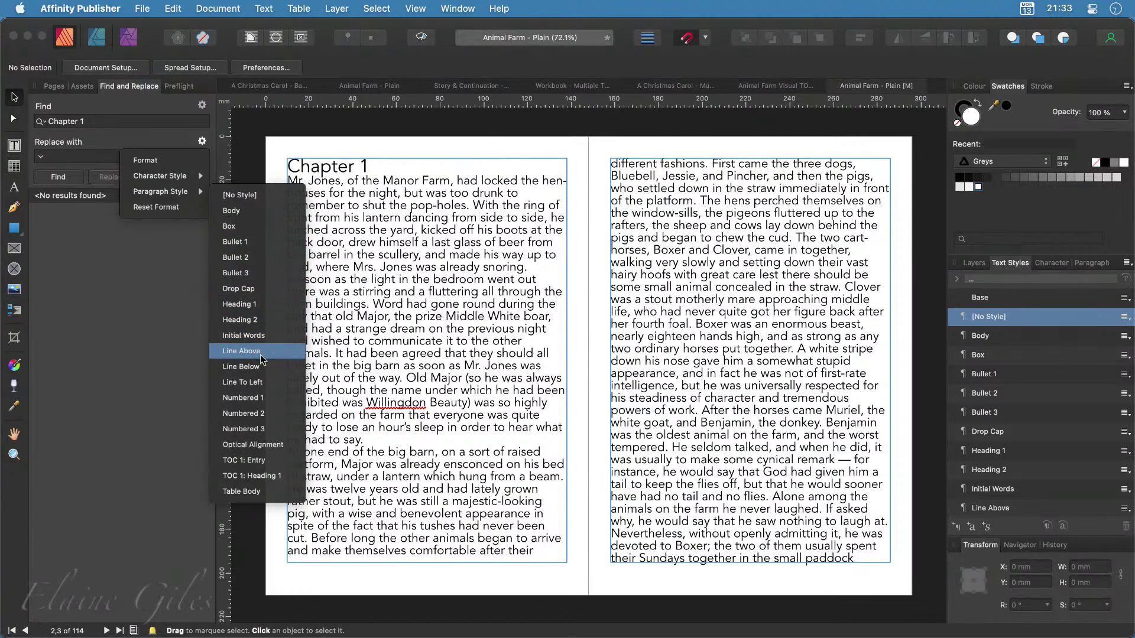
pyautogui.click(292, 307)
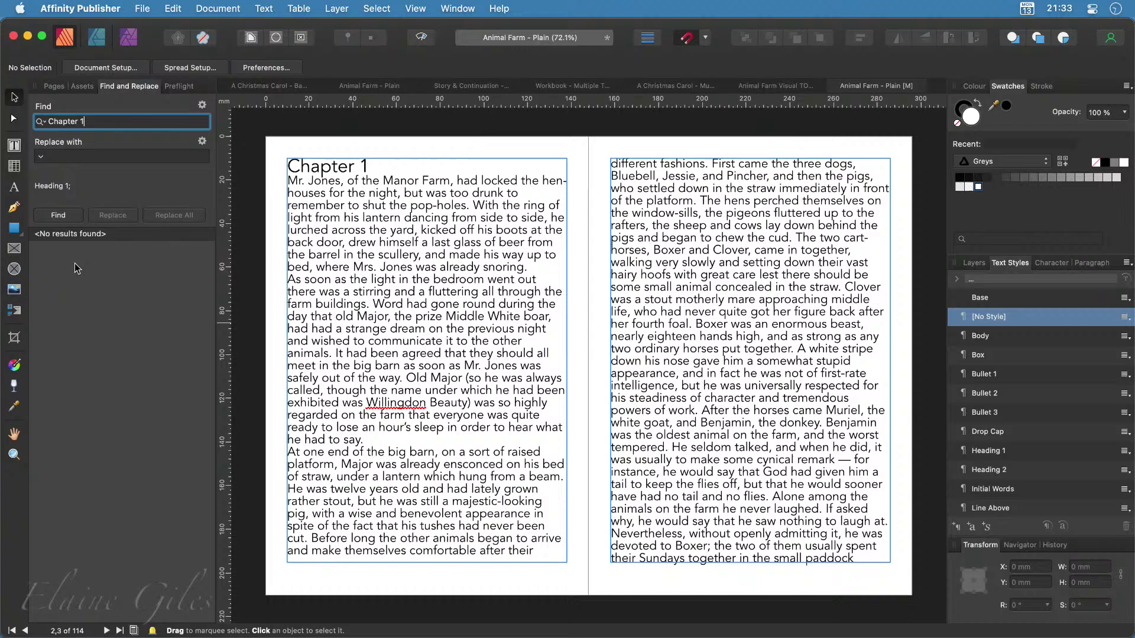
pyautogui.click(59, 215)
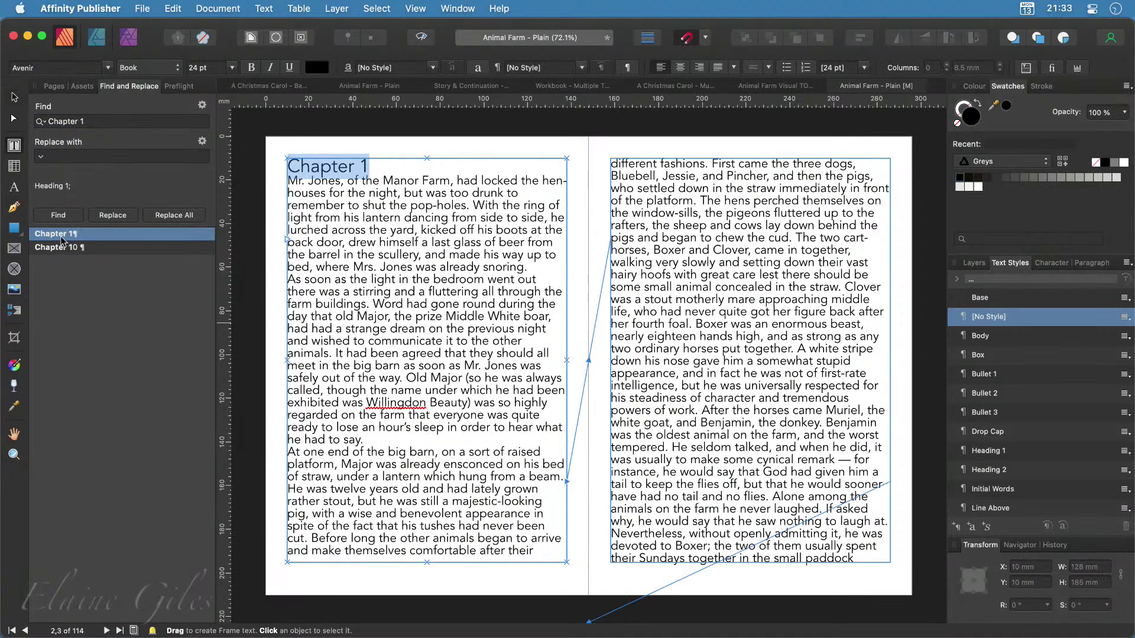
# Try applying Heading 1 to the "Chapter 1" matches, check the Chapter 10 and Chapter 1 headings, and undo the replacement
pyautogui.click(42, 248)
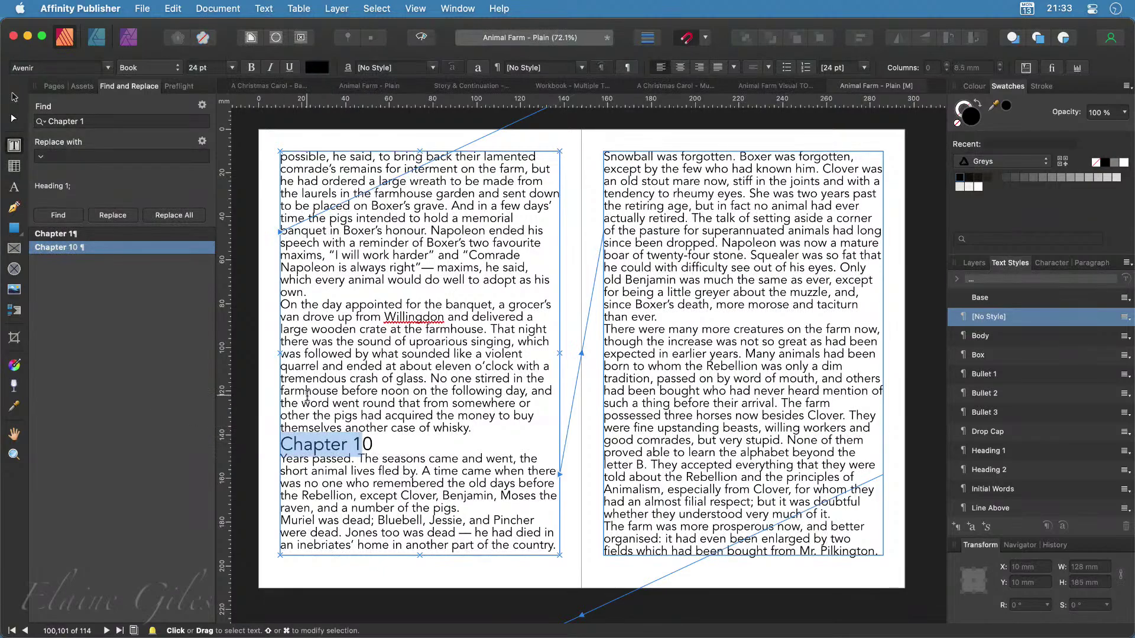
pyautogui.scroll(20, 308, 396)
pyautogui.scroll(20, 307, 396)
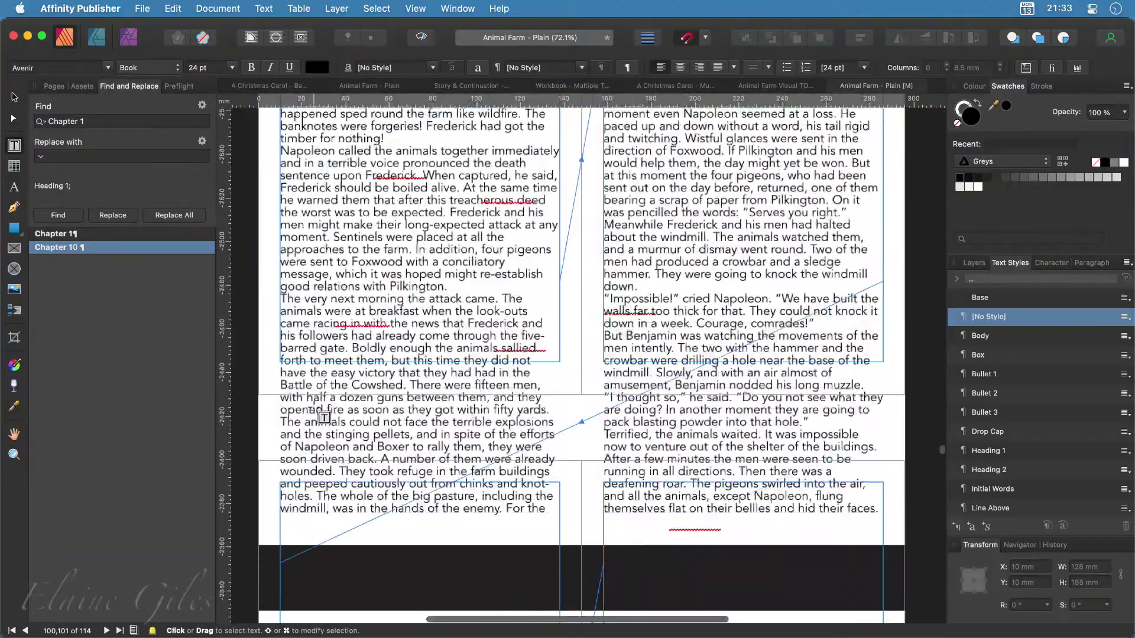
pyautogui.scroll(20, 314, 407)
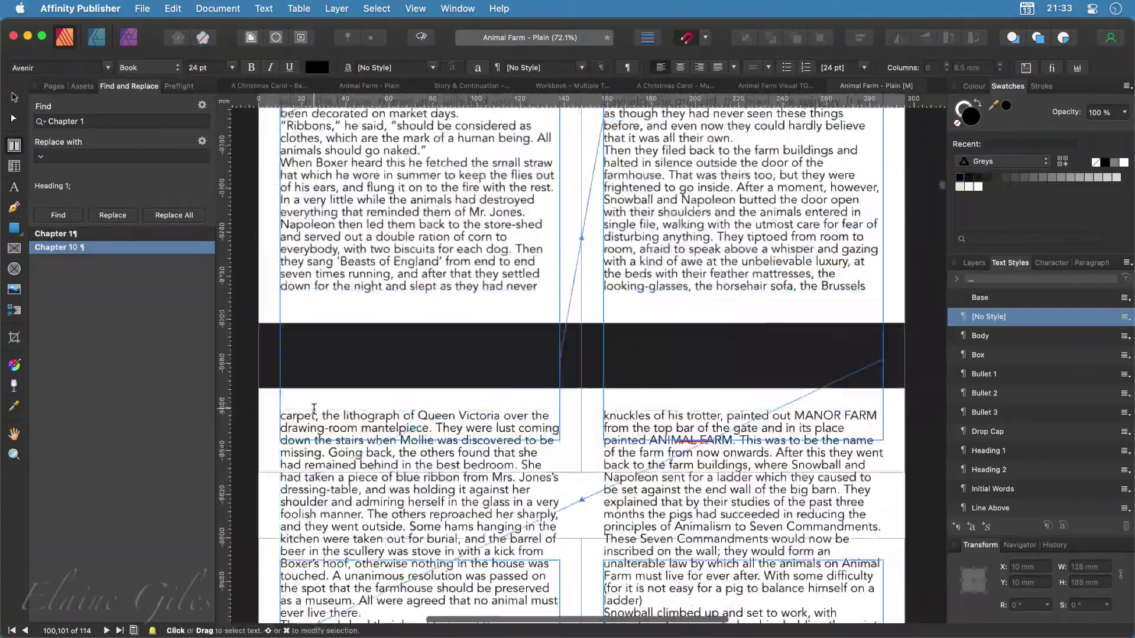
pyautogui.scroll(-2, 324, 419)
pyautogui.scroll(-15, 324, 419)
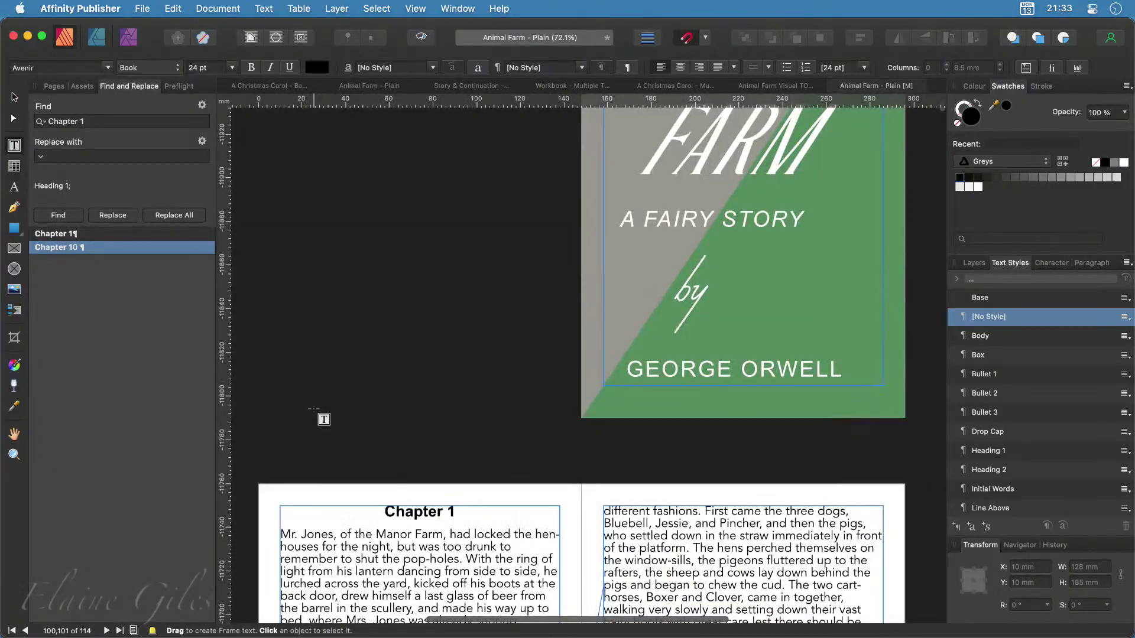
pyautogui.scroll(5, 316, 412)
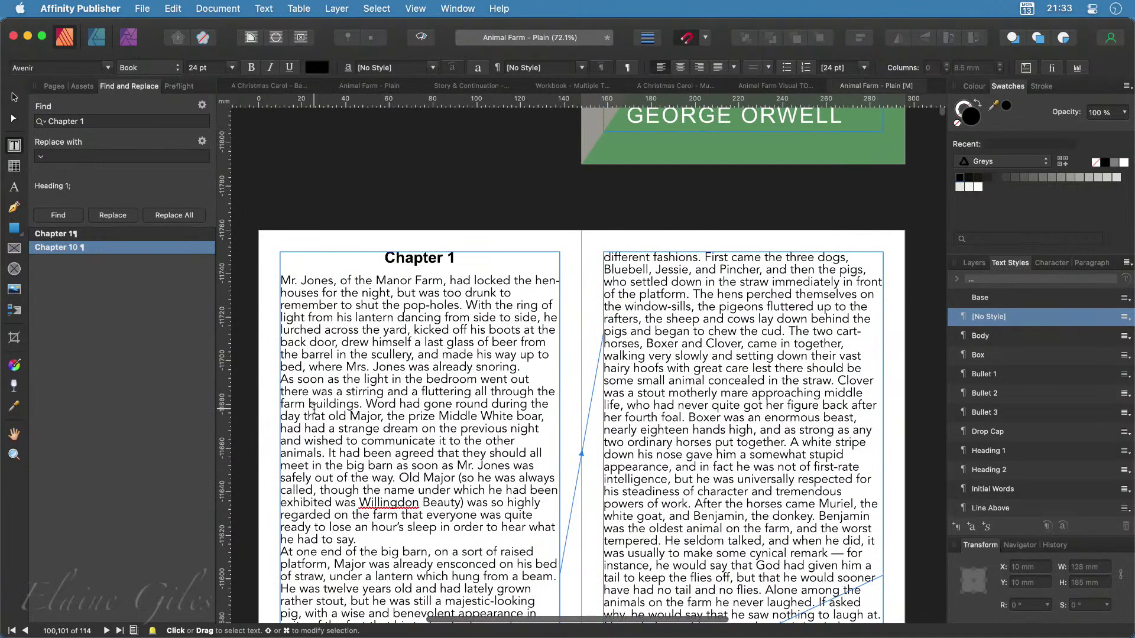
pyautogui.press('super+z')
pyautogui.press('super+z')
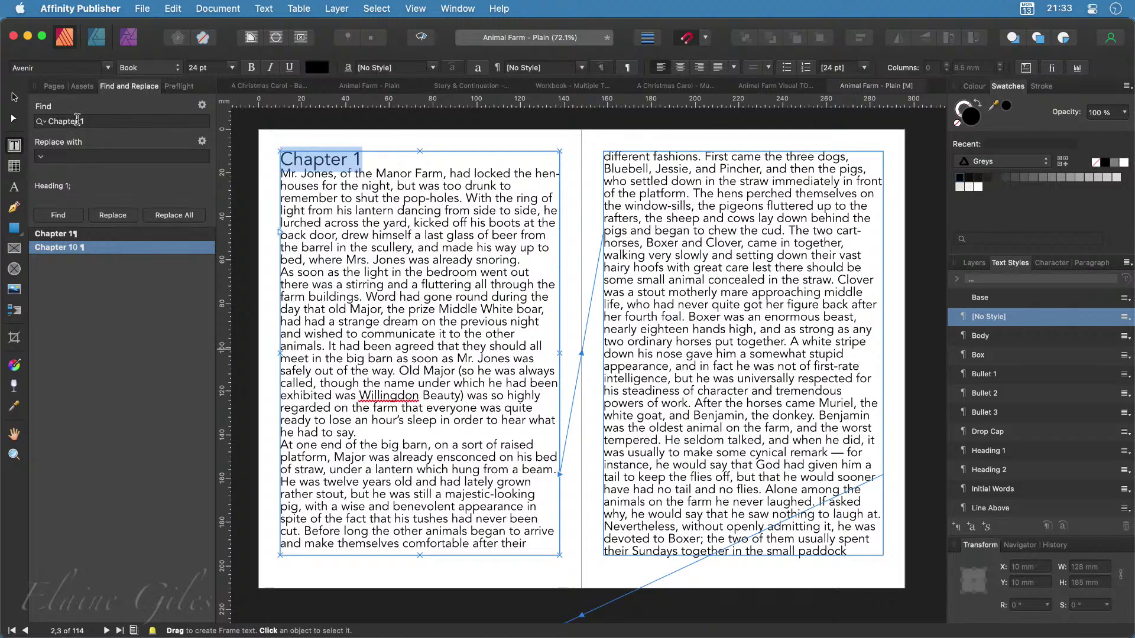
# Clear the search text and review the available search format and regular expression options
pyautogui.click(77, 120)
pyautogui.press('super+a')
pyautogui.press('BackSpace')
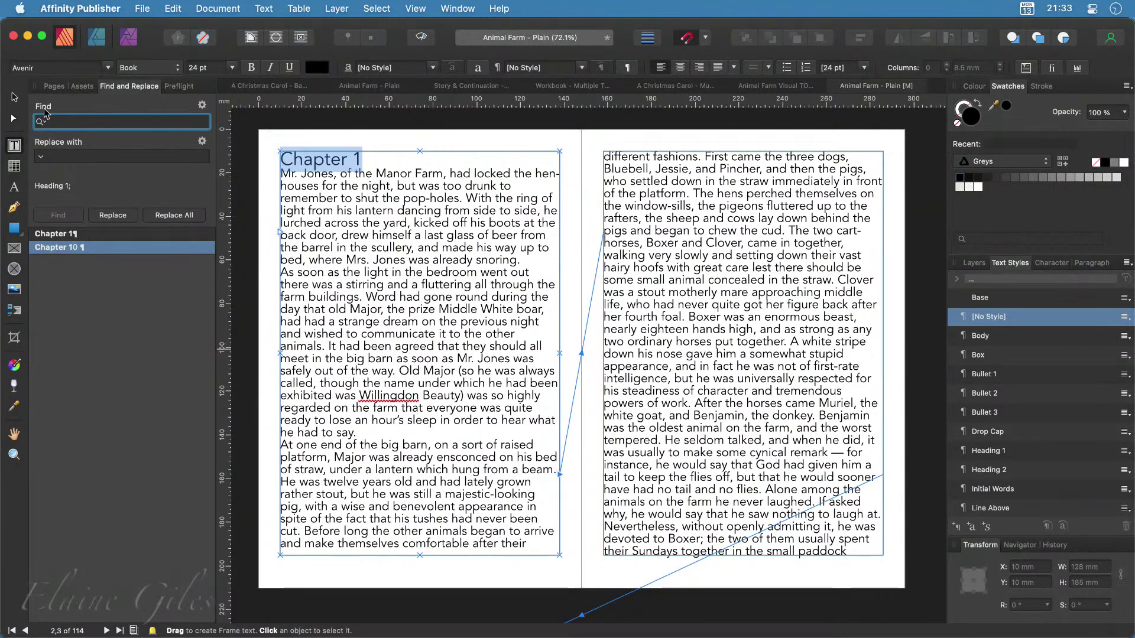
pyautogui.click(202, 106)
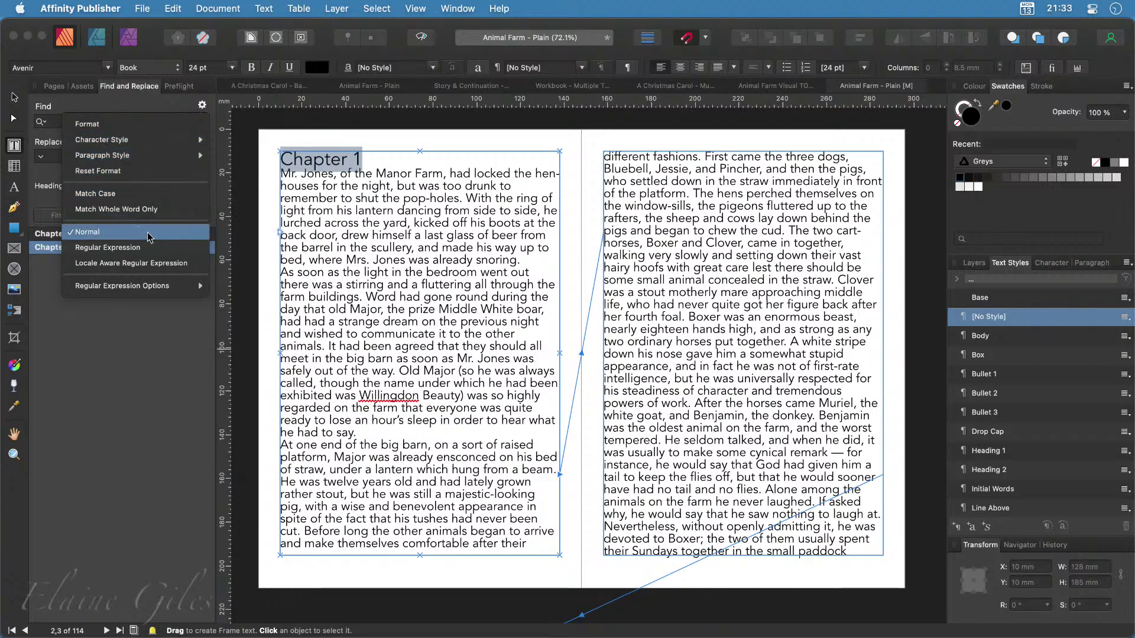
pyautogui.click(152, 303)
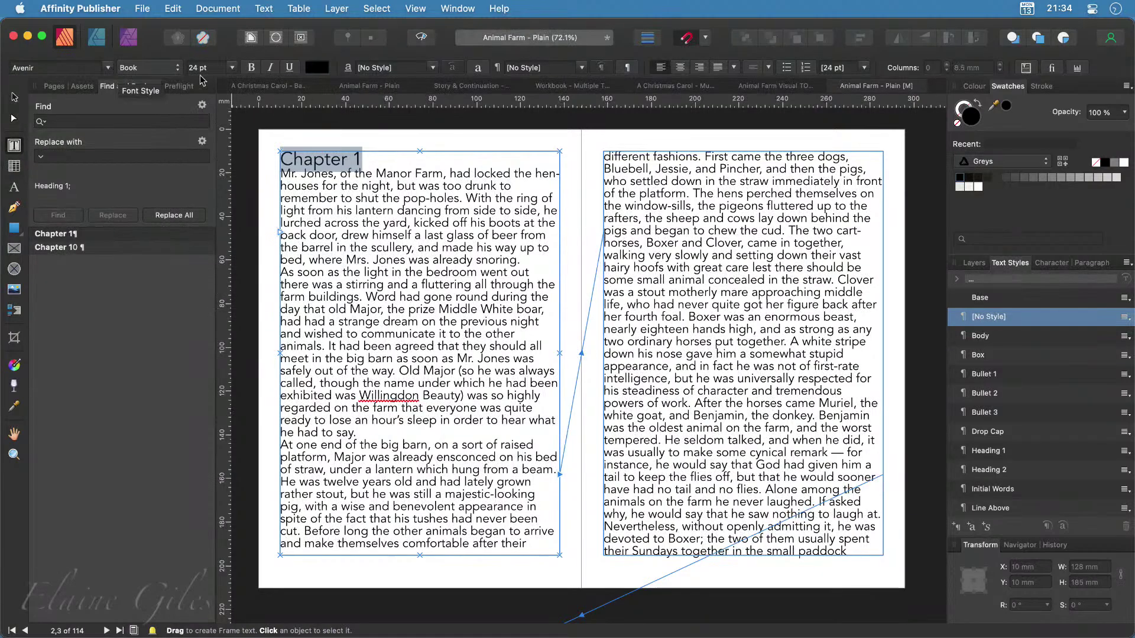
# Find all text formatted in Avenir, Book trait, at 24 pt throughout the document
pyautogui.click(202, 106)
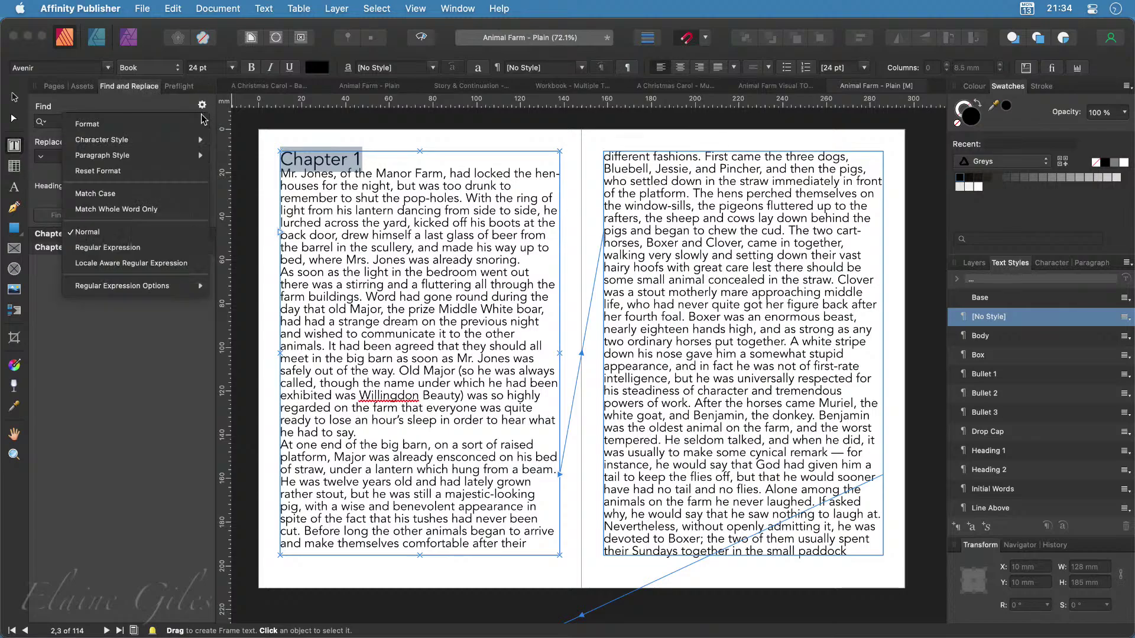
pyautogui.click(157, 123)
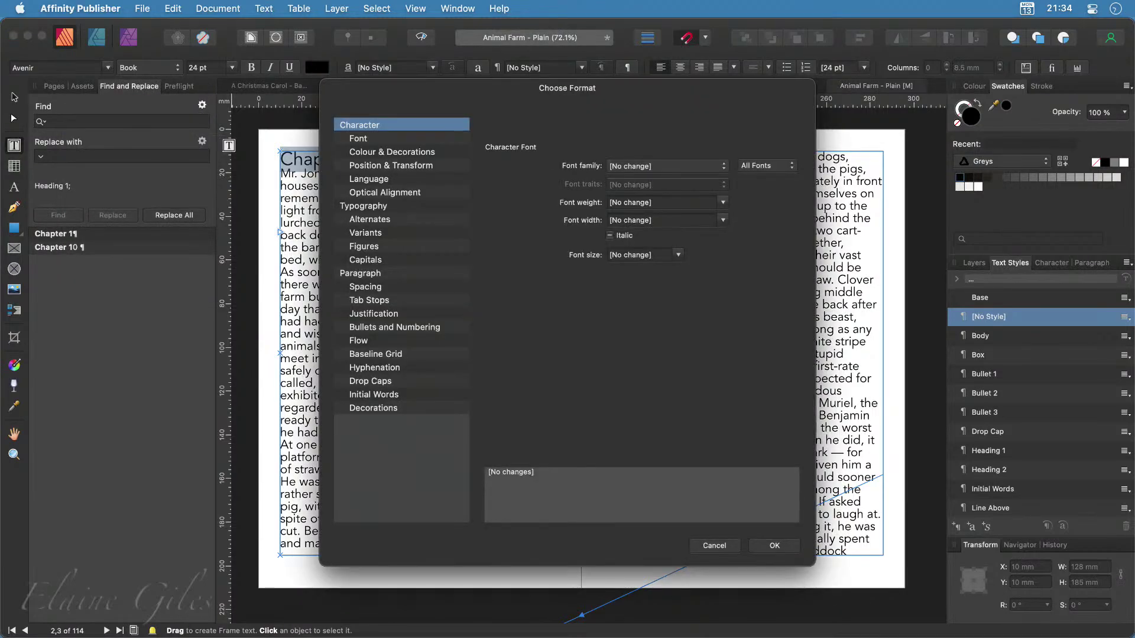
pyautogui.click(649, 169)
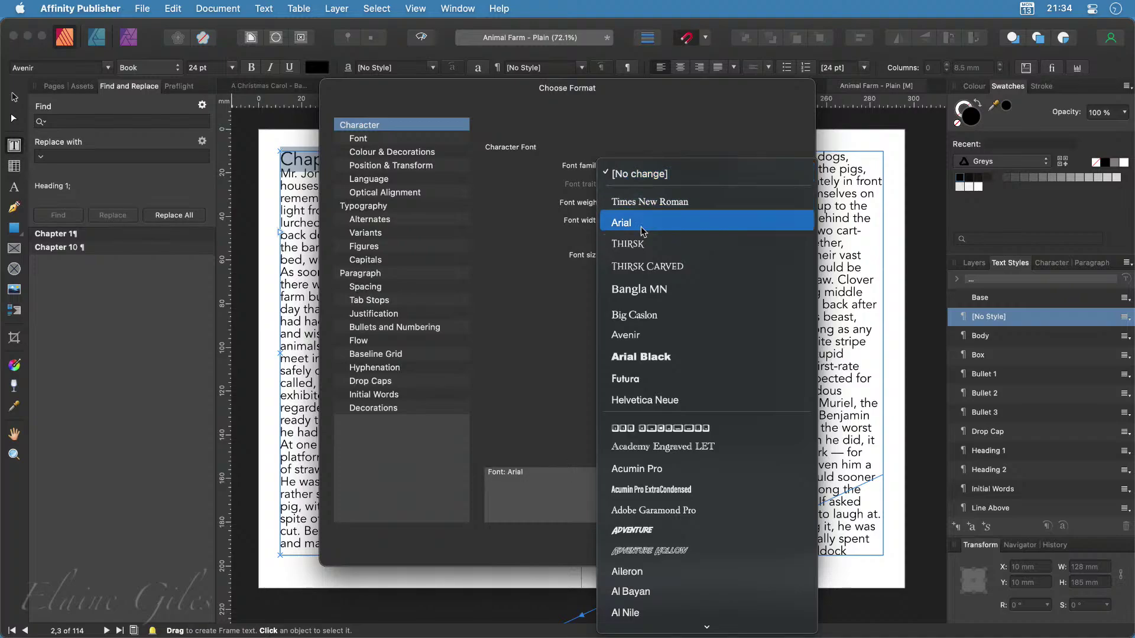
pyautogui.click(638, 336)
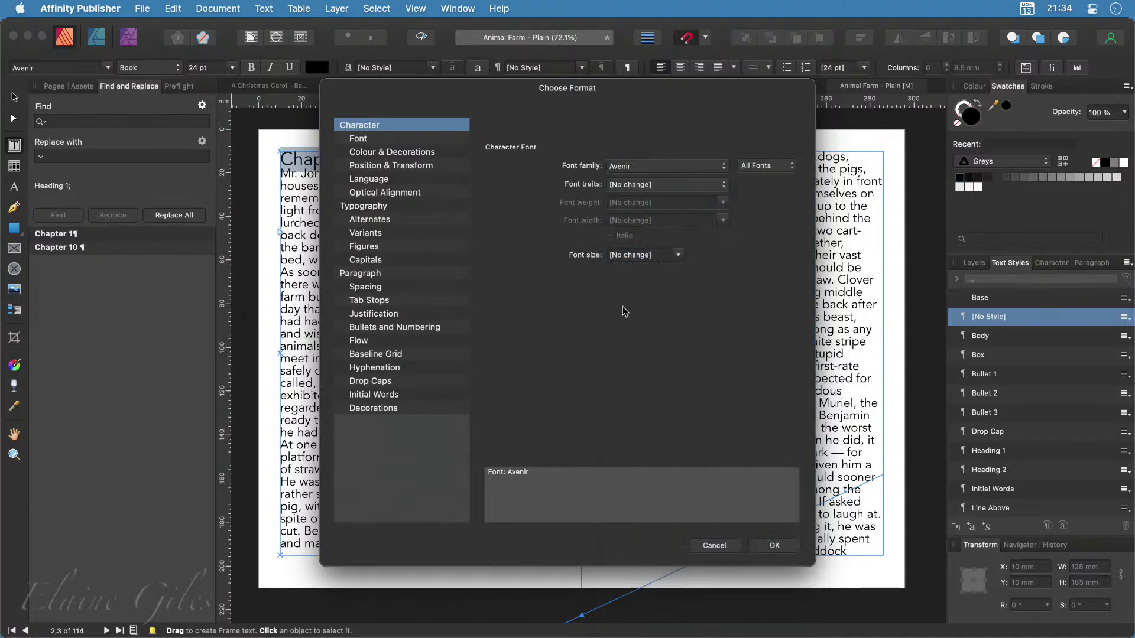
pyautogui.click(629, 189)
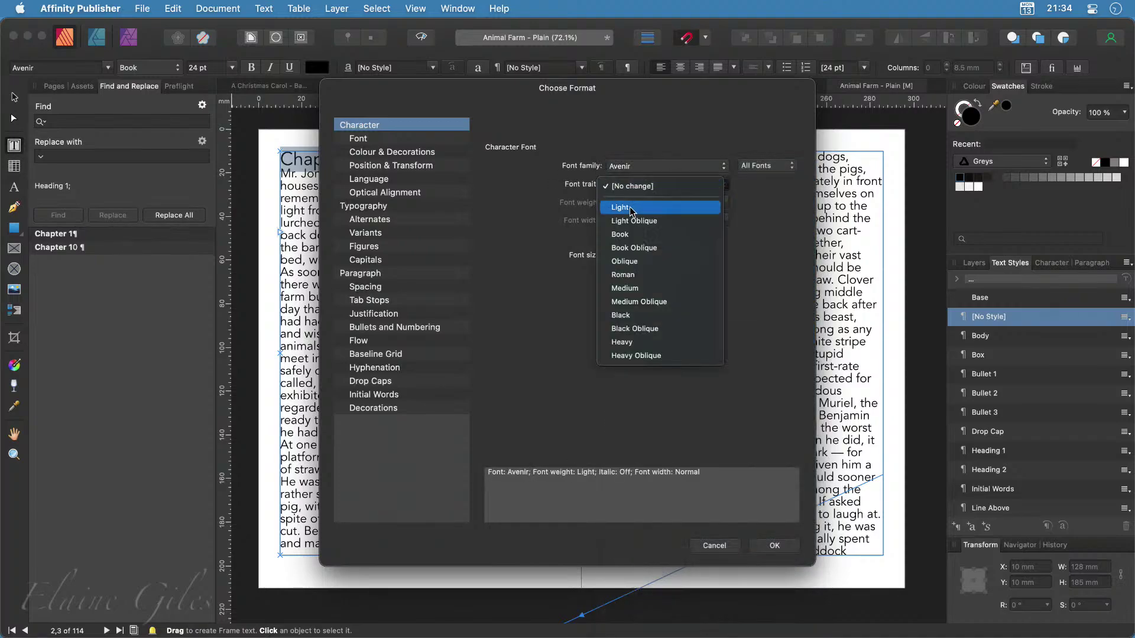
pyautogui.click(633, 236)
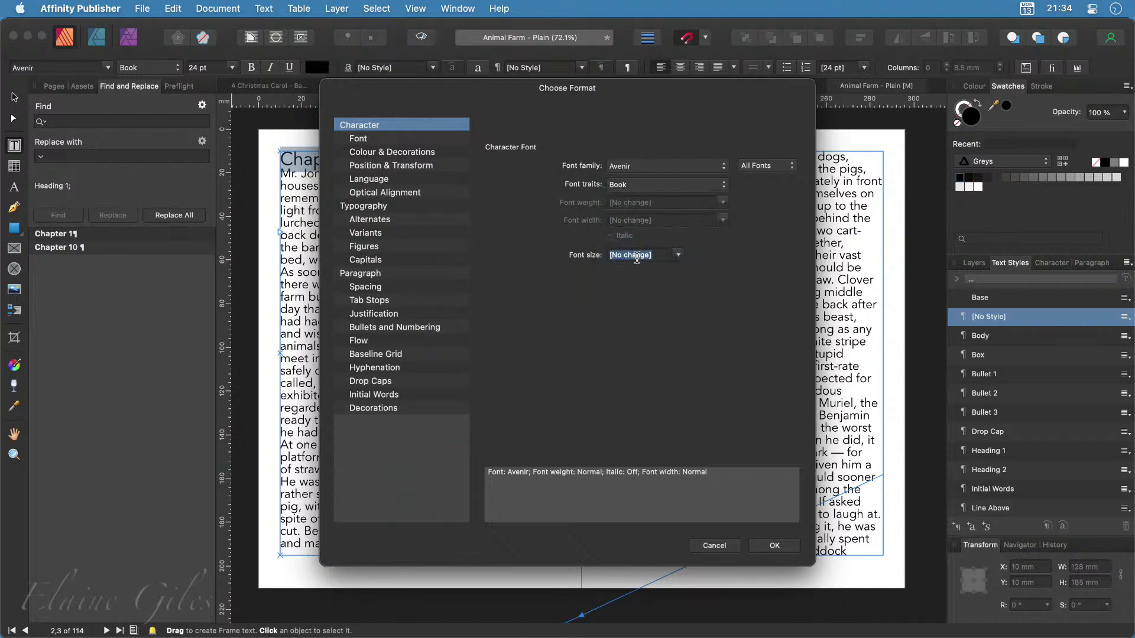
pyautogui.click(677, 260)
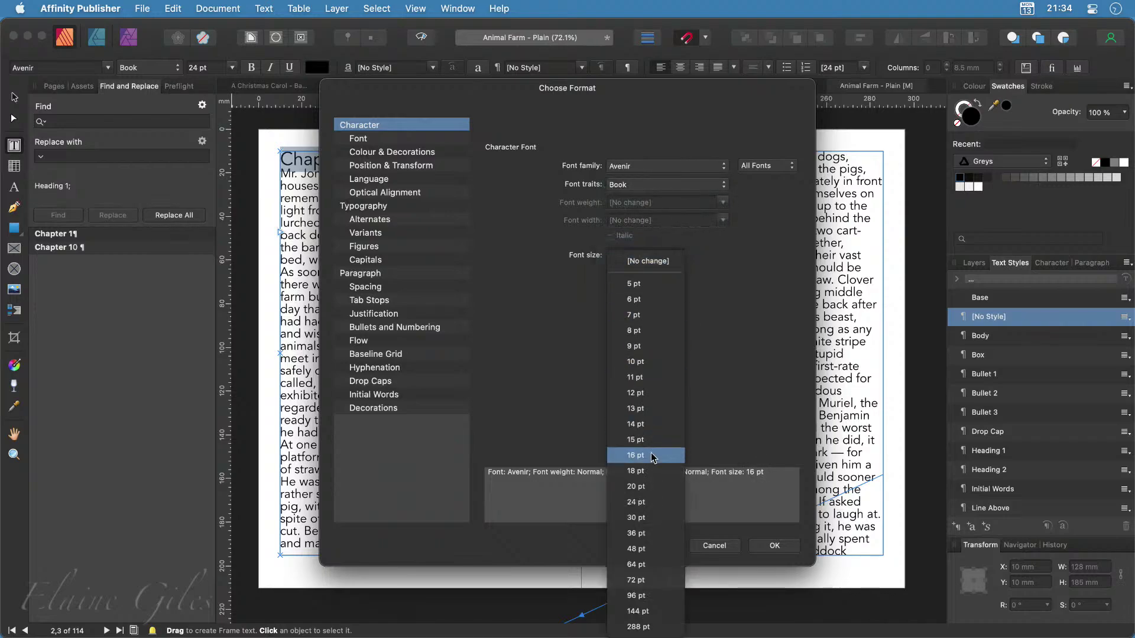
pyautogui.click(648, 508)
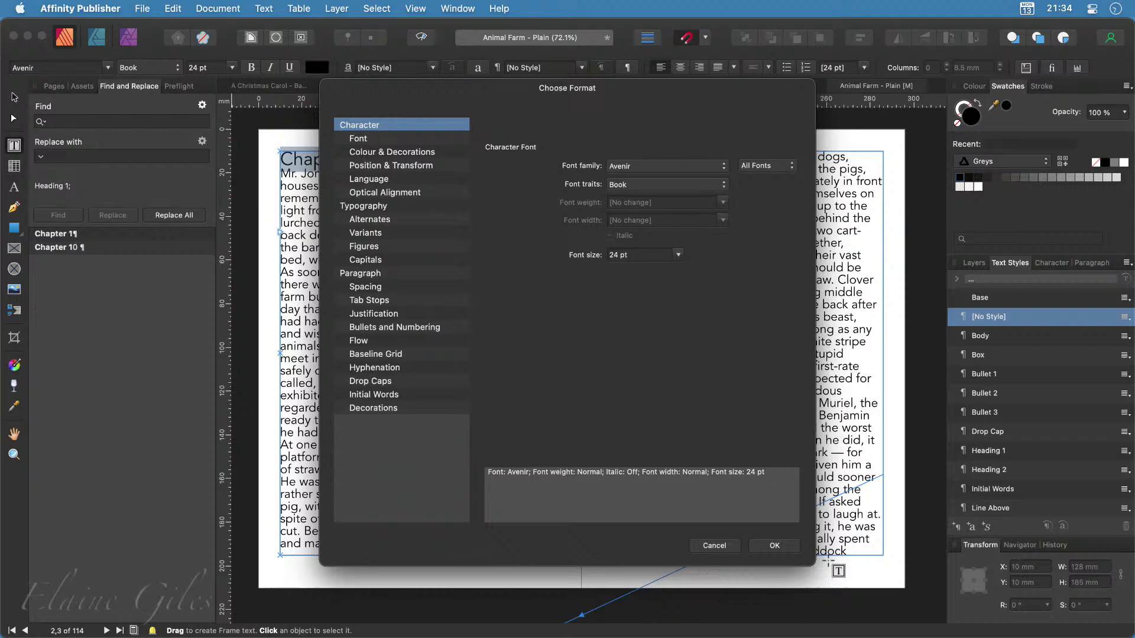
pyautogui.click(770, 545)
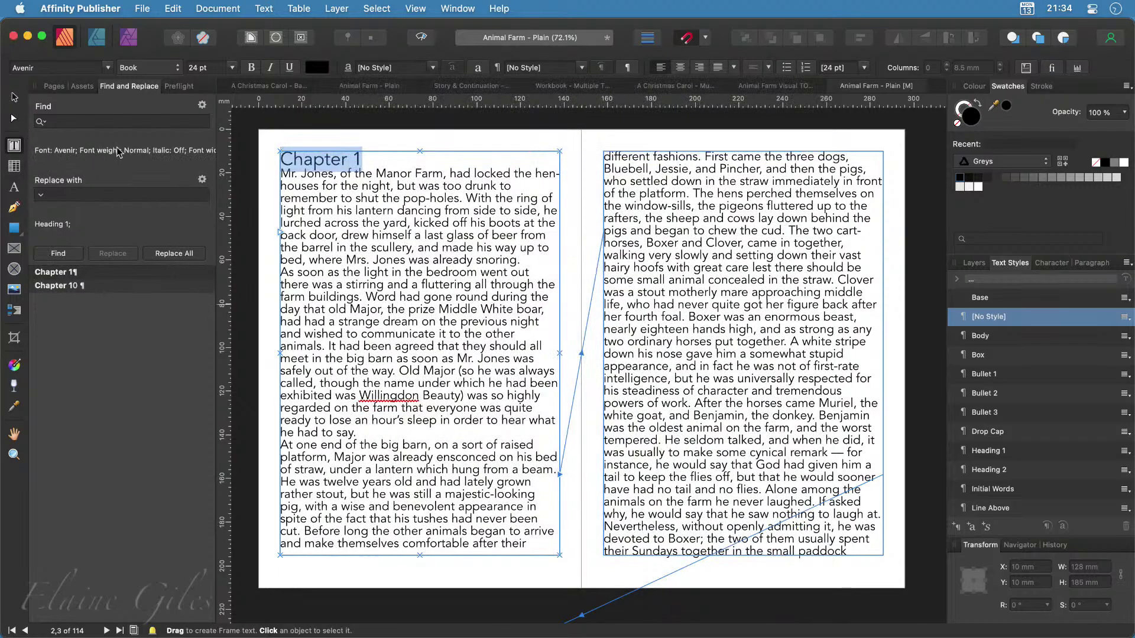
pyautogui.click(60, 253)
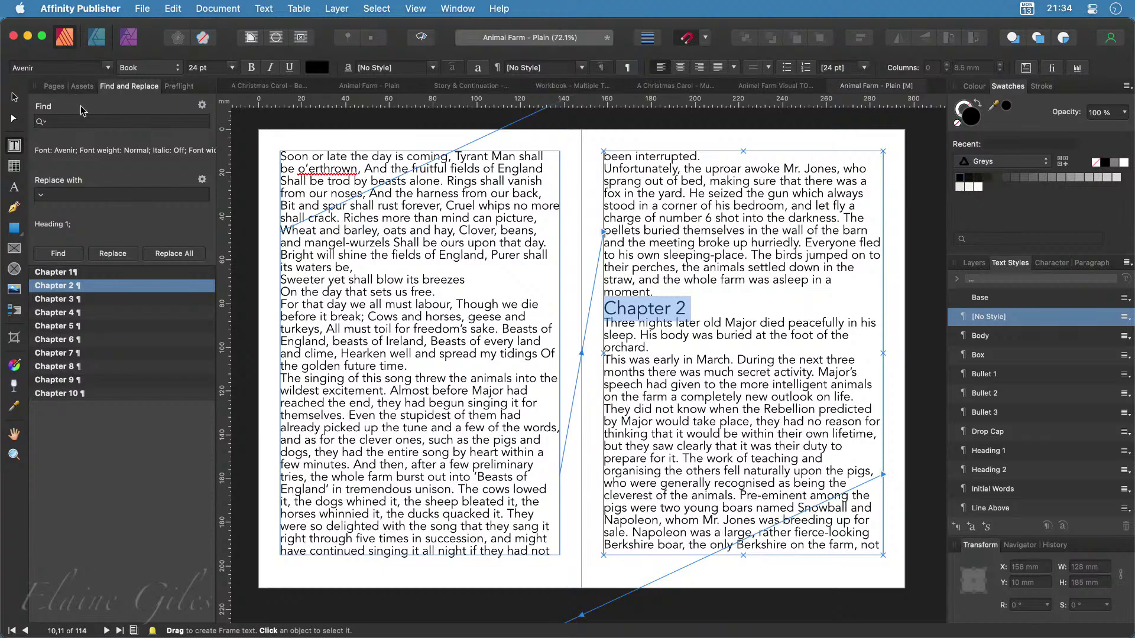
# Try replacing all matches after choosing Heading 1 again in the replacement format, and undo the replacement
pyautogui.click(203, 180)
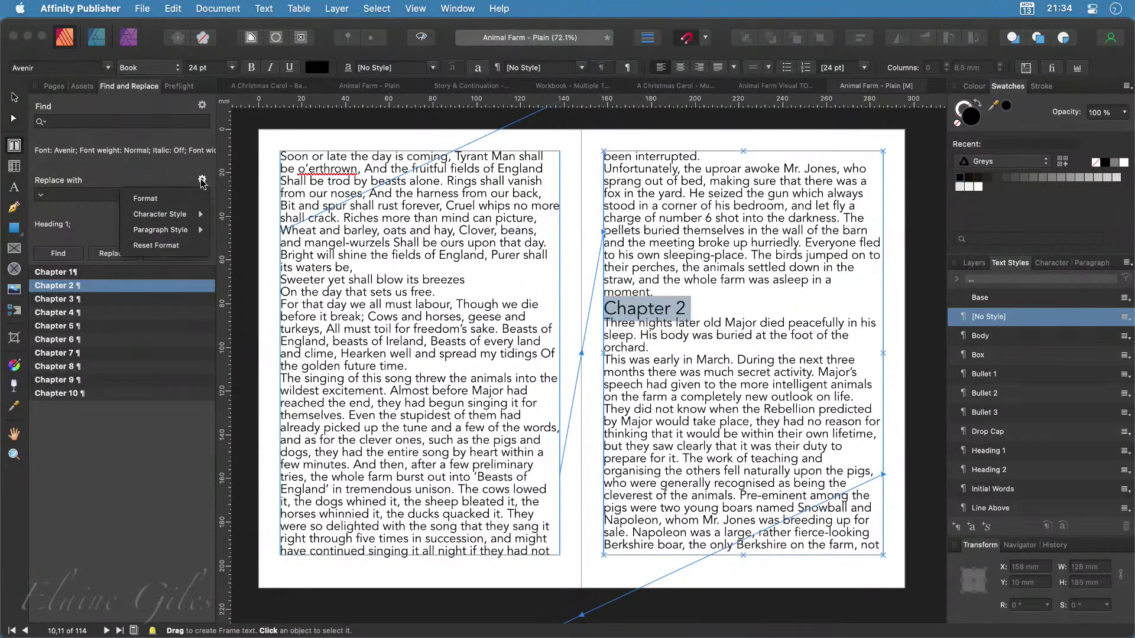
pyautogui.moveTo(187, 231)
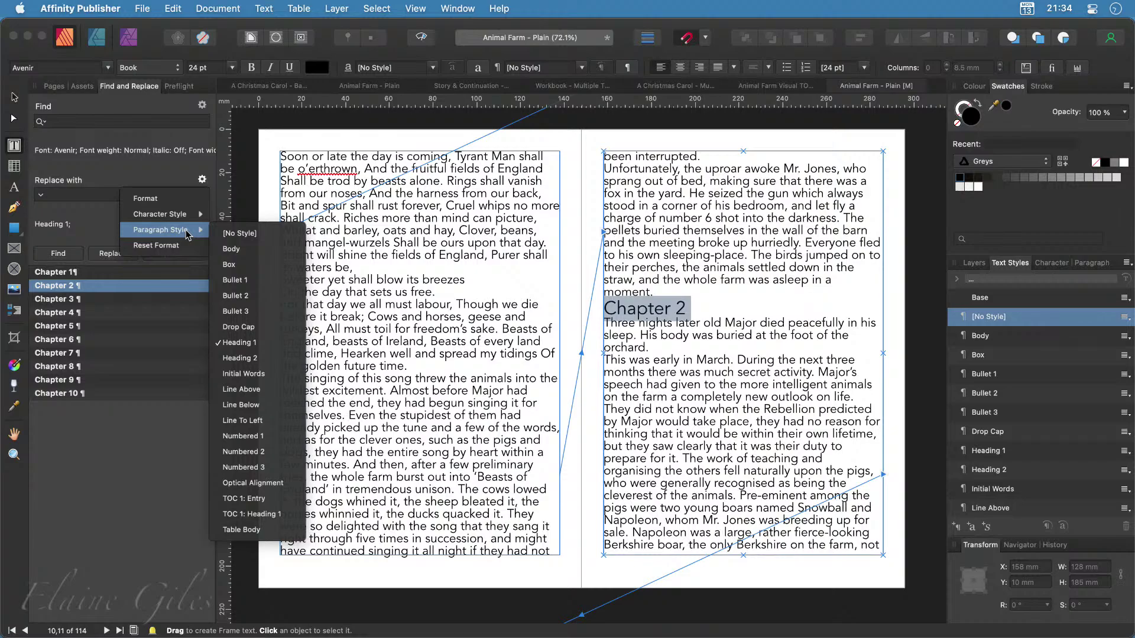
pyautogui.click(235, 343)
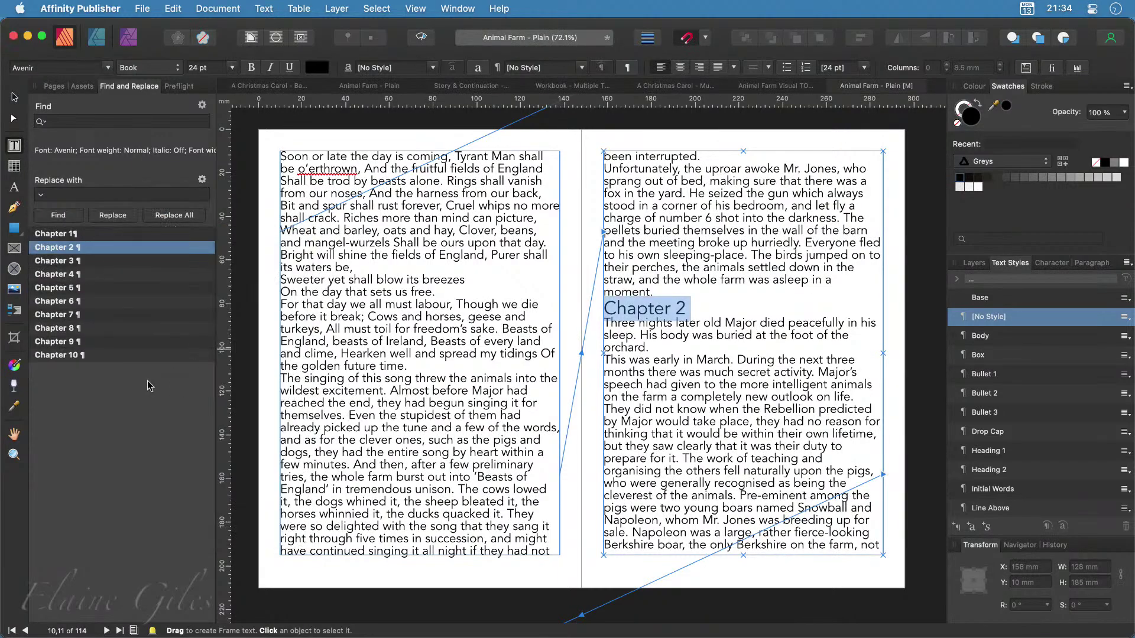
pyautogui.click(164, 215)
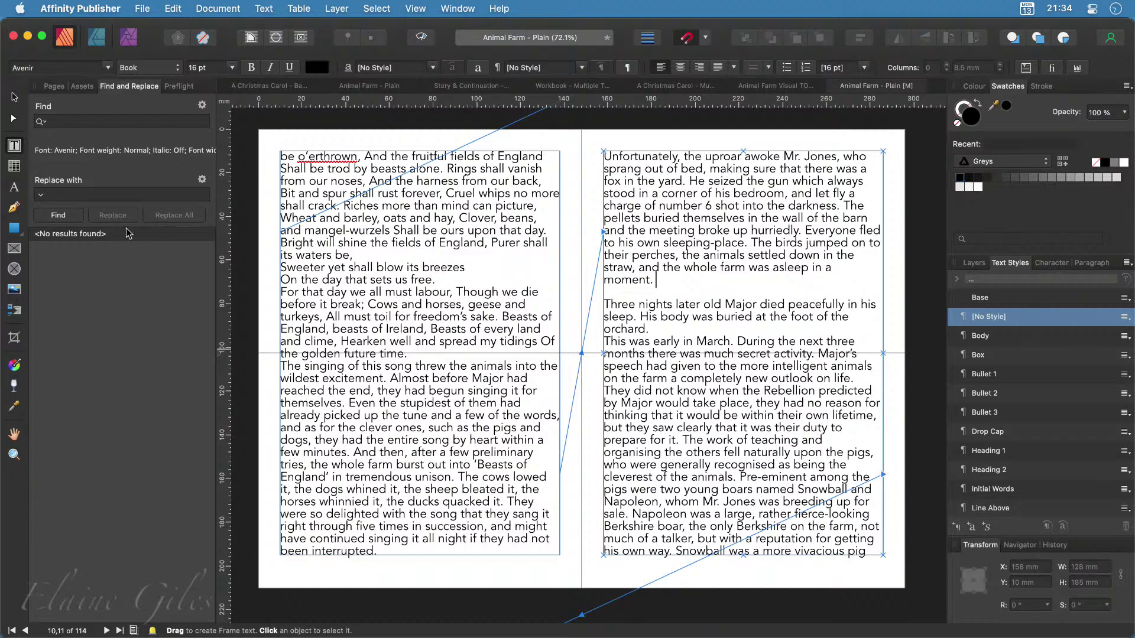
pyautogui.press('super+z')
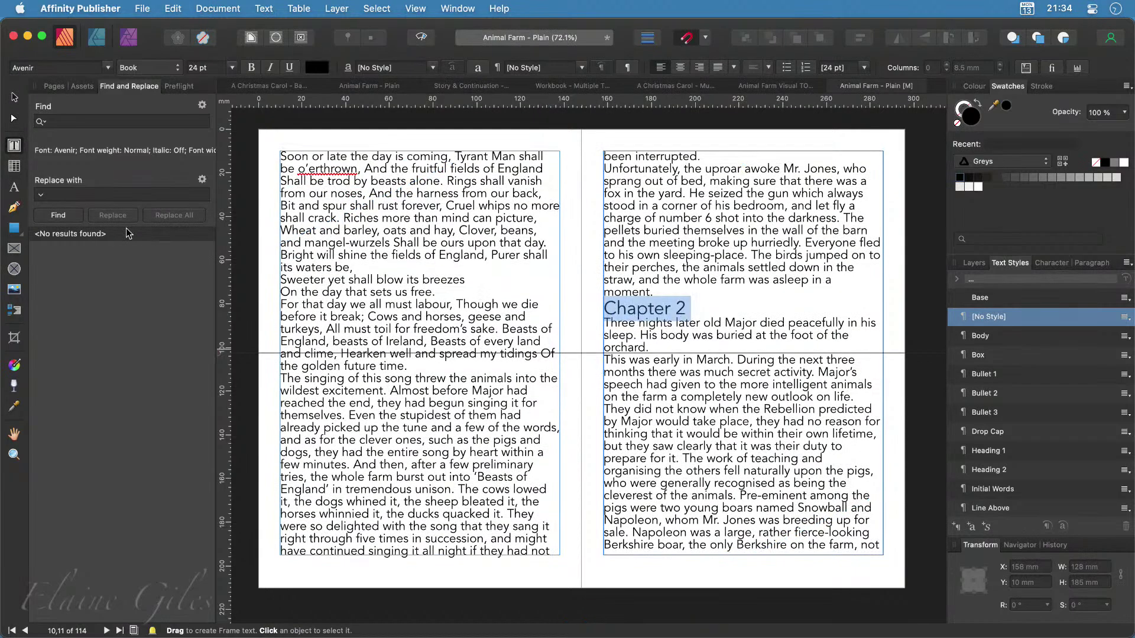
# Set Heading 1 as the replacement paragraph style, apply it to every formatting match, and check the chapter headings across the pages
pyautogui.click(201, 181)
pyautogui.moveTo(177, 230)
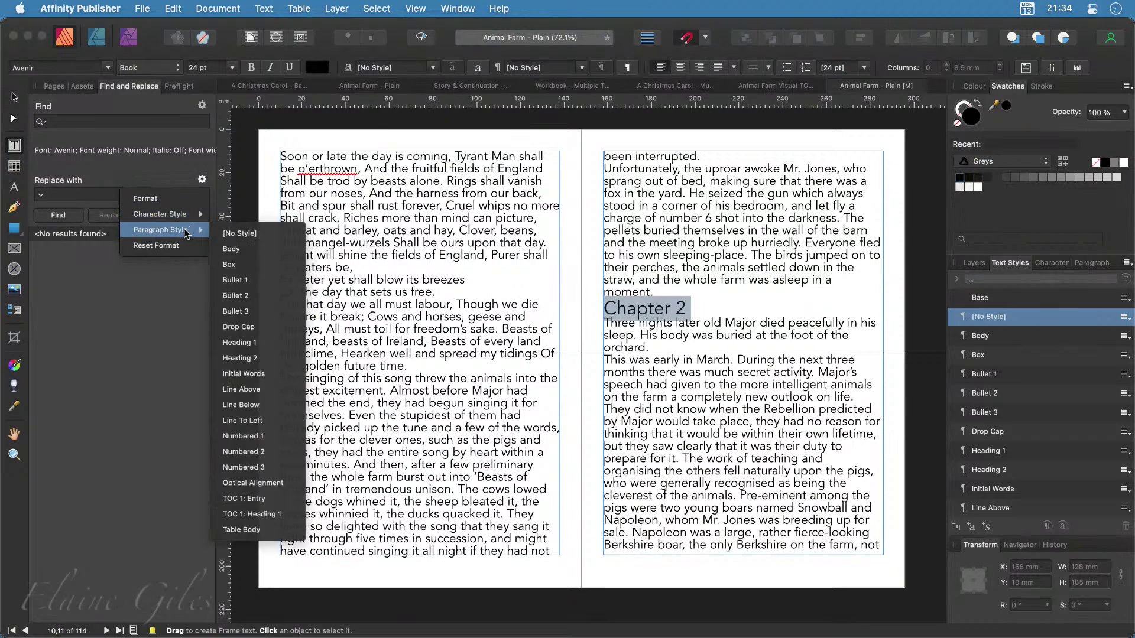
pyautogui.click(240, 341)
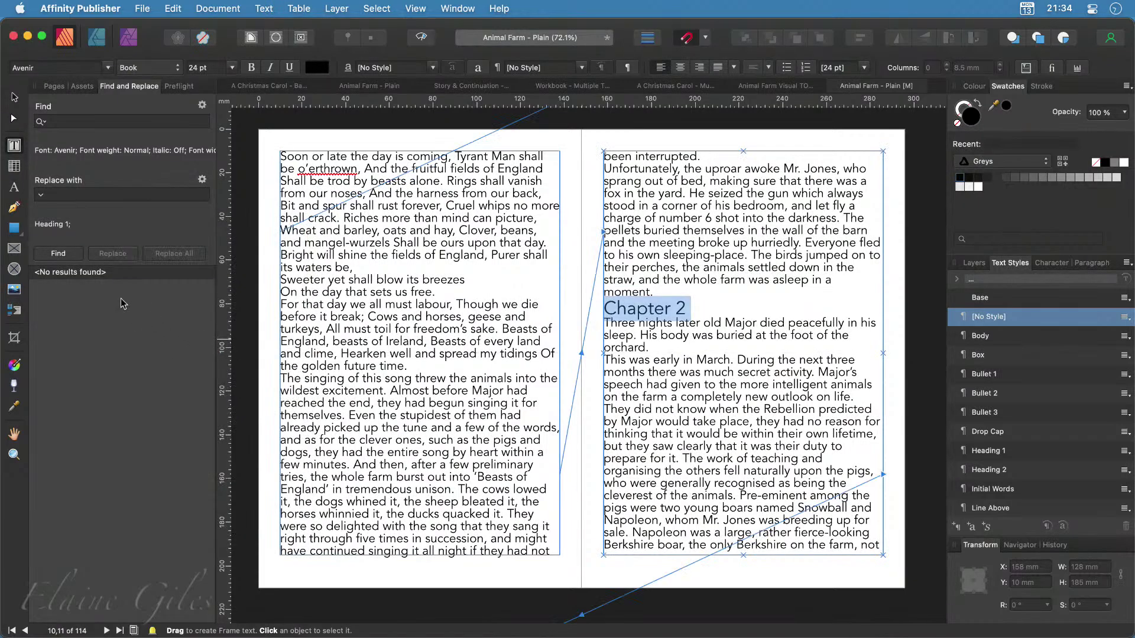
pyautogui.click(59, 254)
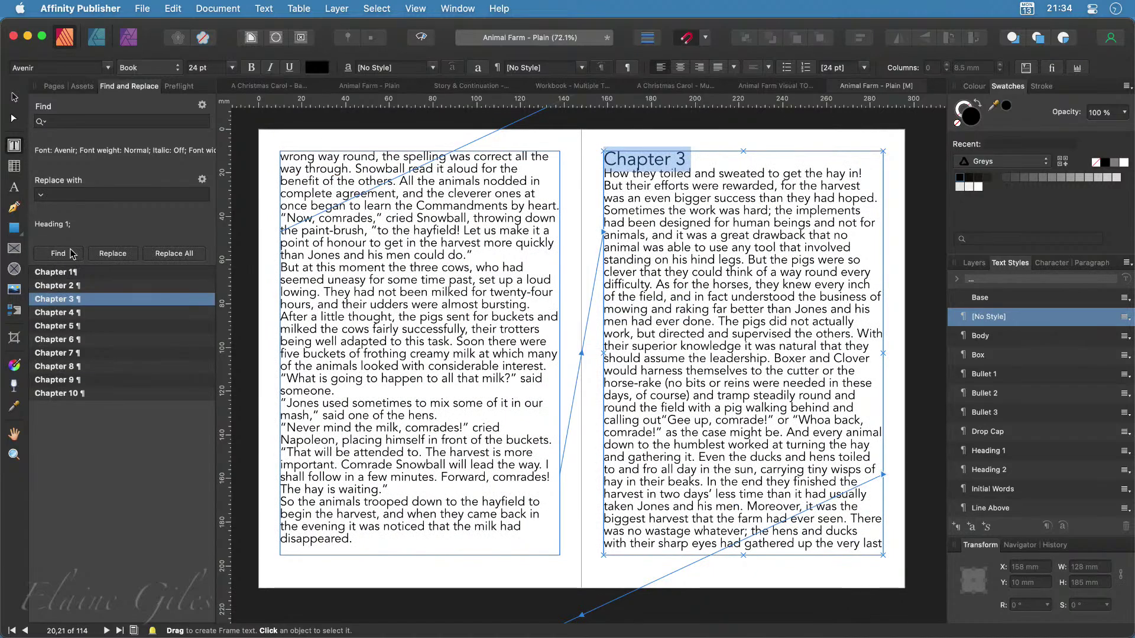
pyautogui.click(178, 256)
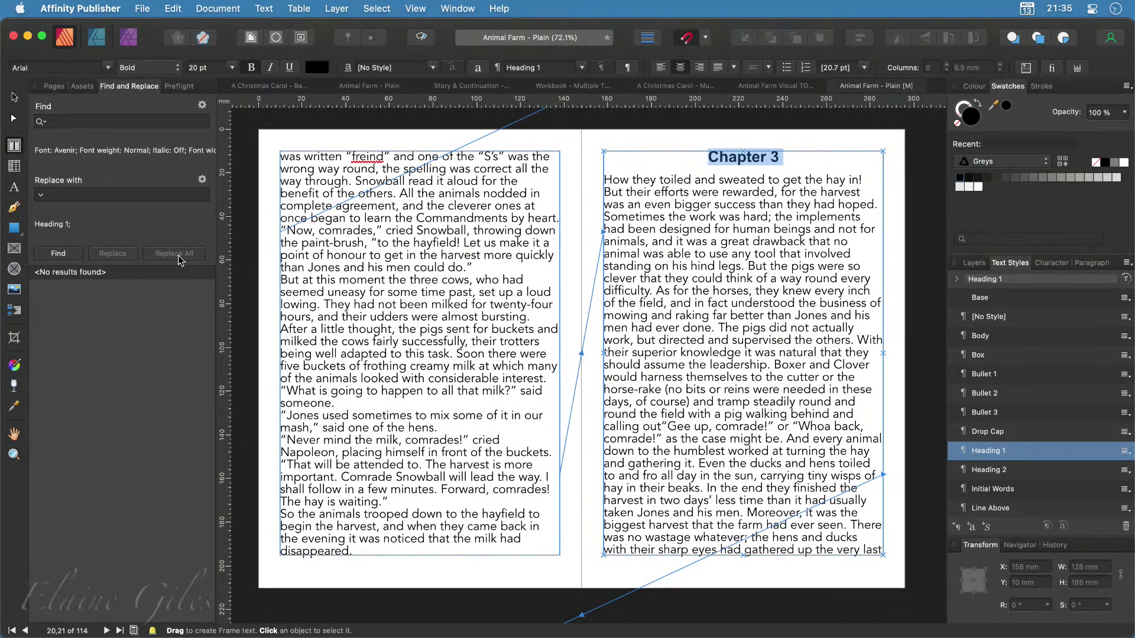
pyautogui.scroll(5, 337, 401)
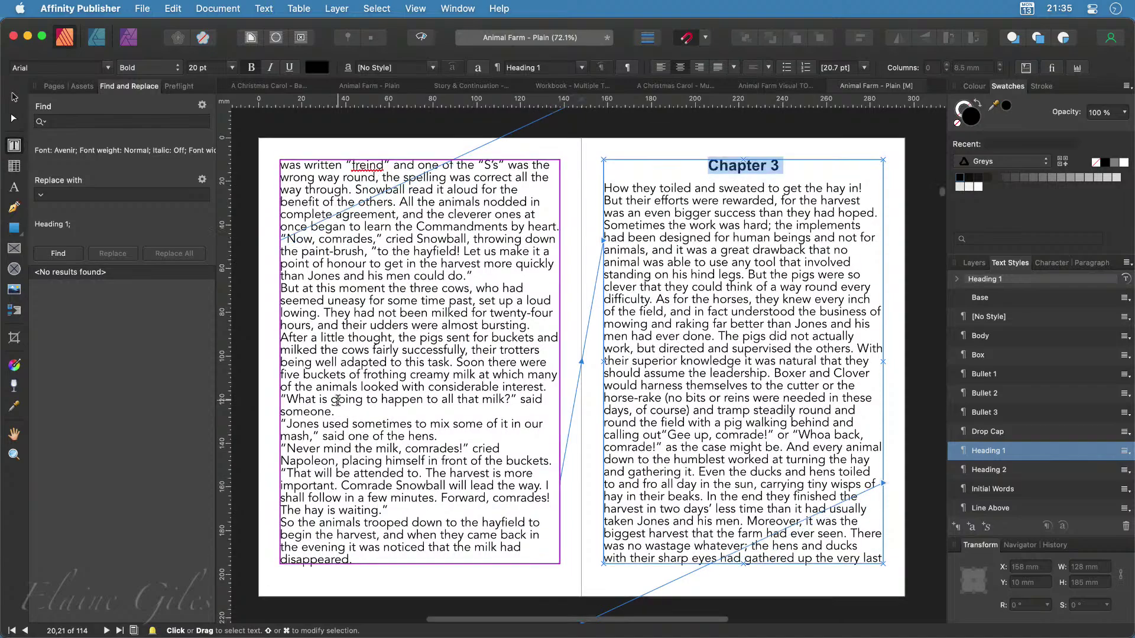
pyautogui.click(52, 87)
pyautogui.scroll(2, 100, 424)
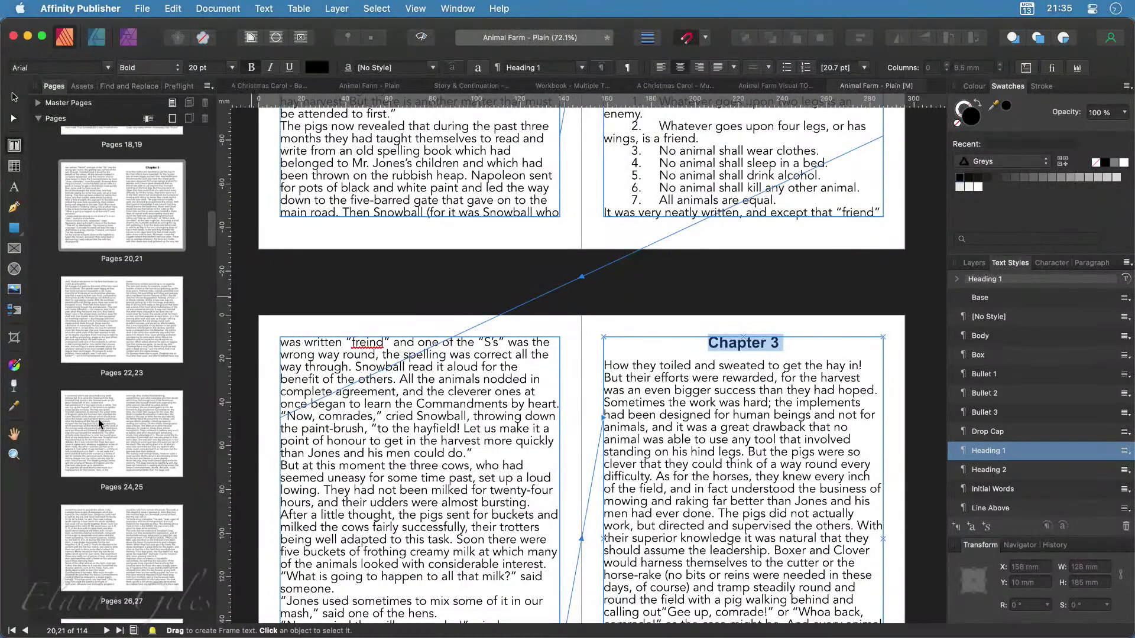
pyautogui.scroll(-5, 152, 238)
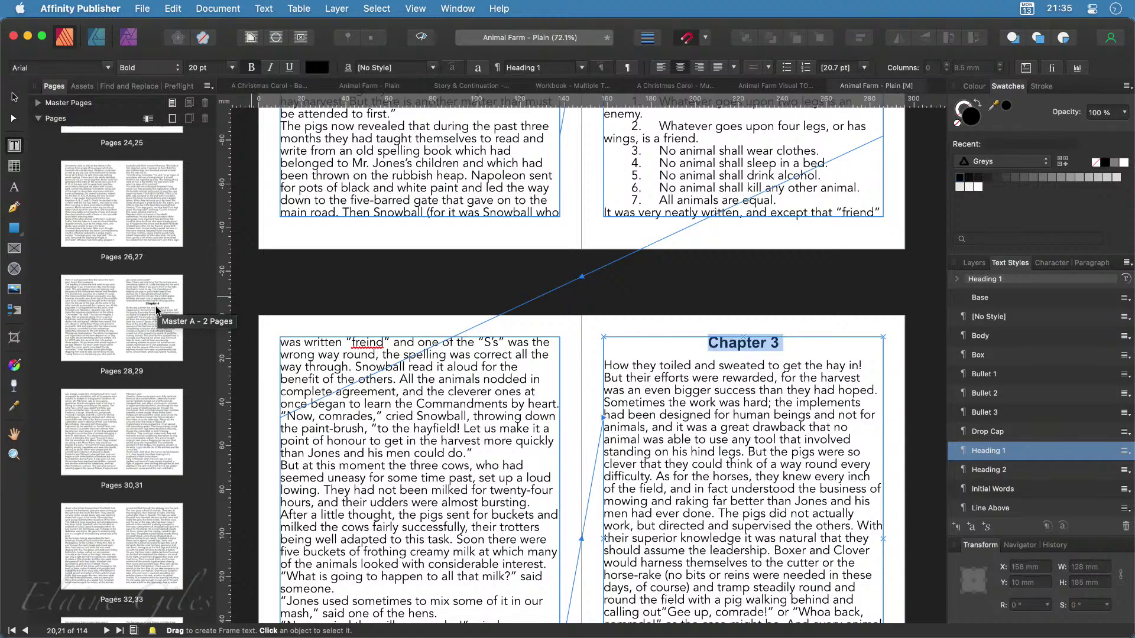
pyautogui.scroll(15, 157, 310)
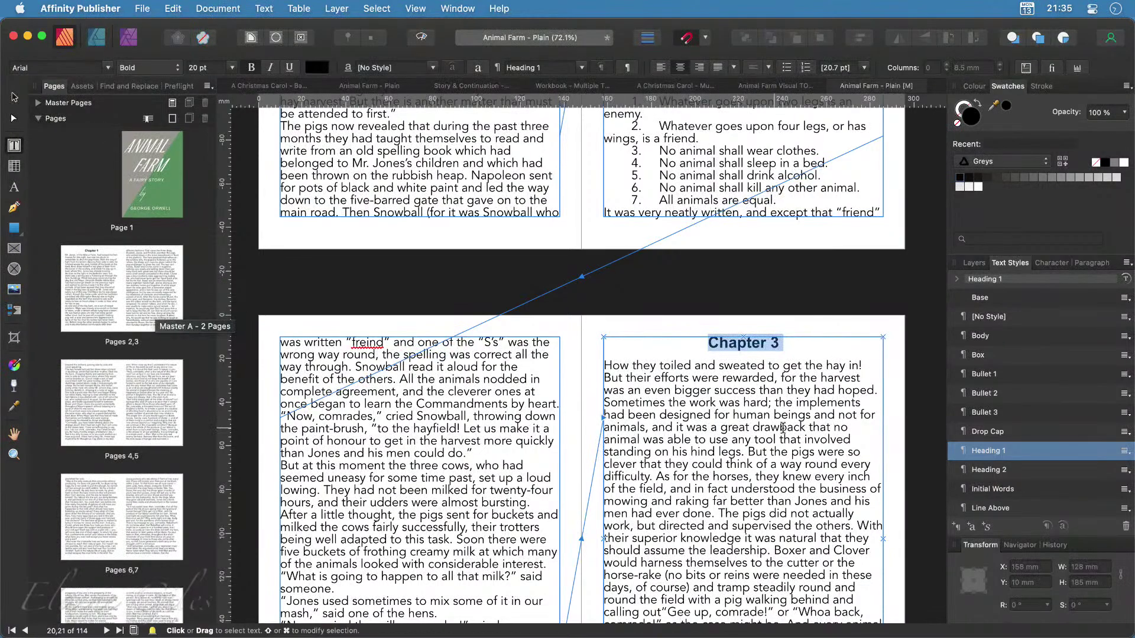
# Edit the Heading 1 style's paragraph spacing to 120 pt before and 40 pt after
pyautogui.rightClick(998, 454)
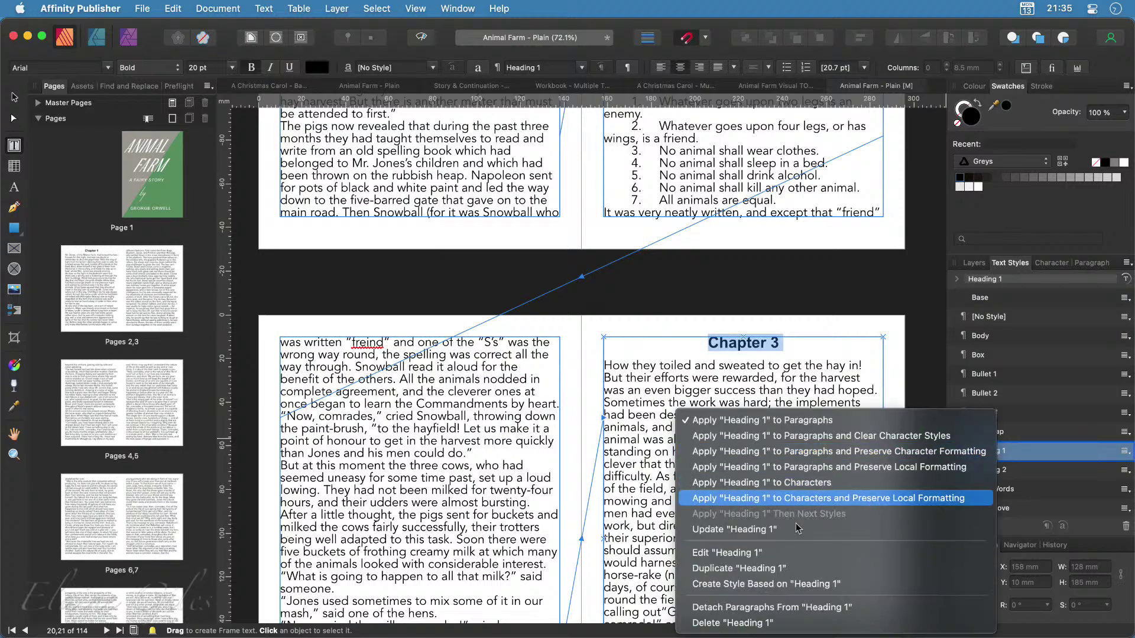
pyautogui.click(731, 555)
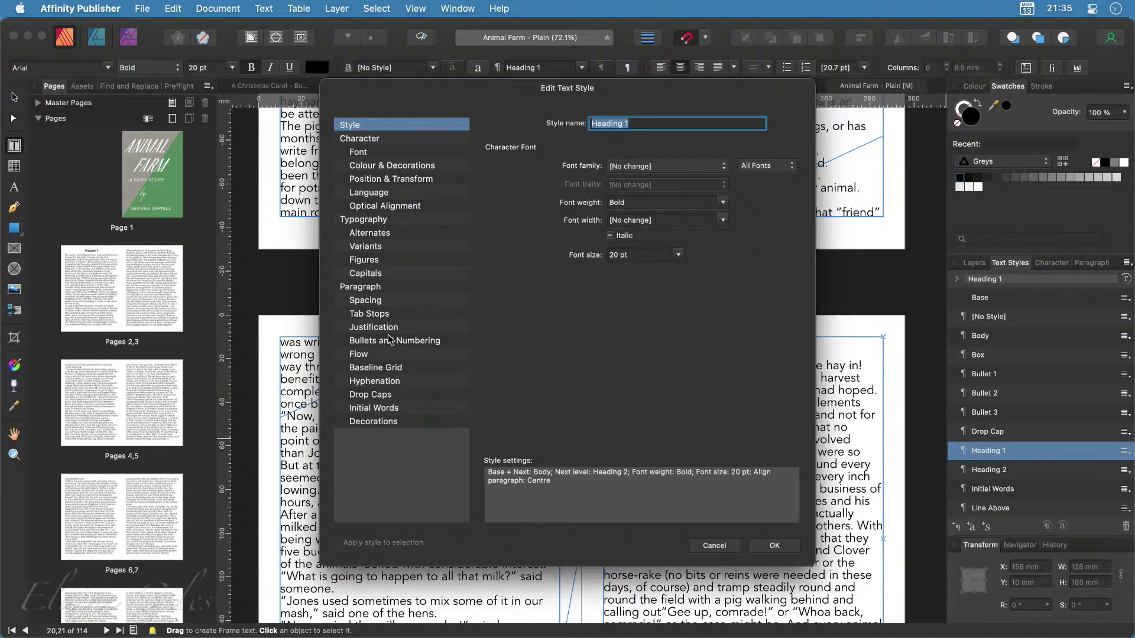
pyautogui.click(395, 302)
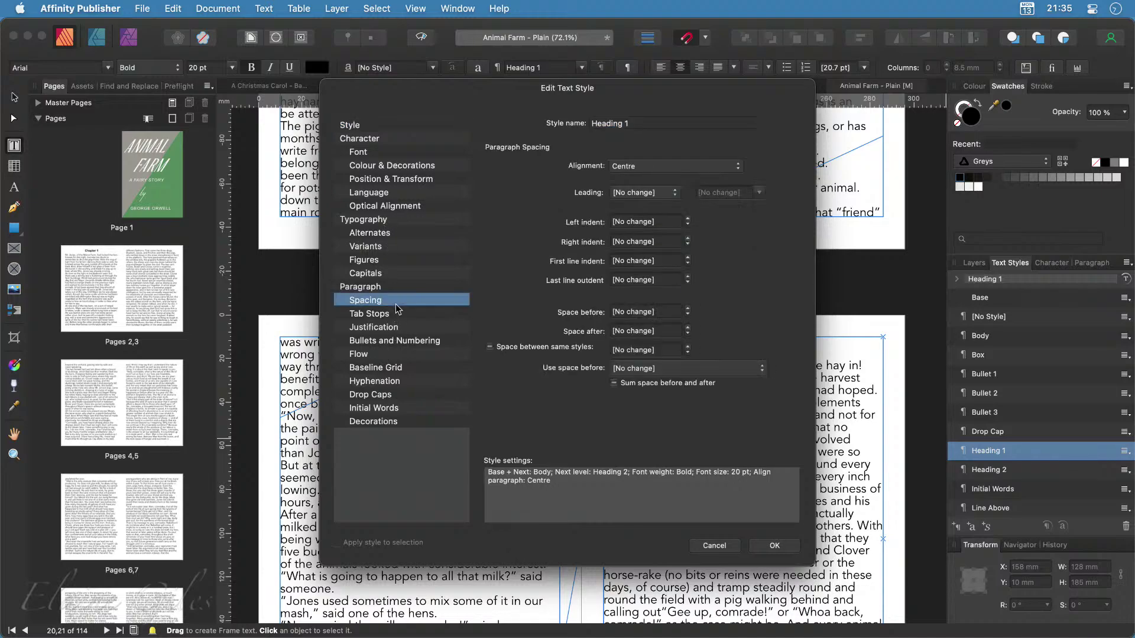
pyautogui.click(656, 312)
pyautogui.press('super+a')
pyautogui.write('120')
pyautogui.press('Tab')
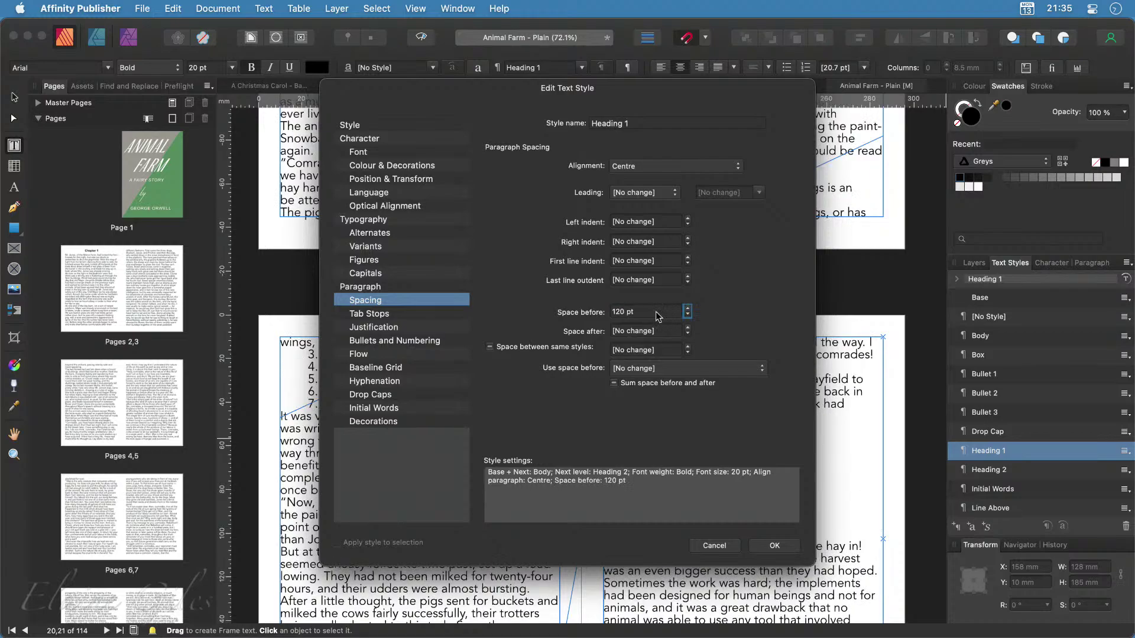
pyautogui.click(672, 334)
pyautogui.write('40')
pyautogui.press('Tab')
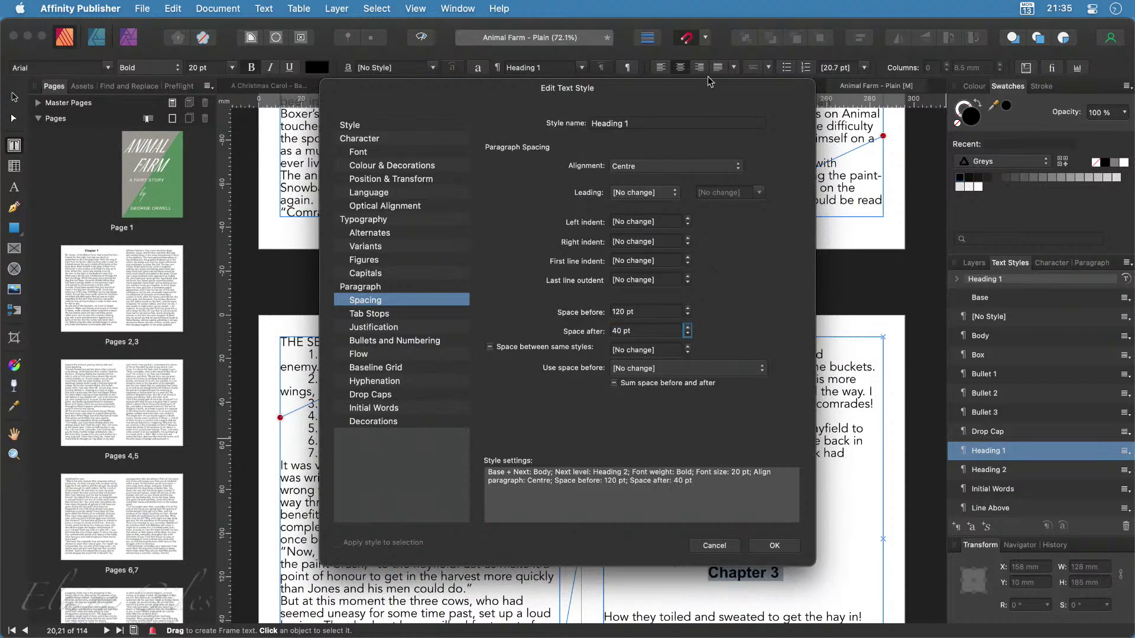
# Restrict the Heading 1 style's space before to Only at Column Top, keeping the document text in view
pyautogui.moveTo(714, 88); pyautogui.dragTo(473, 73)
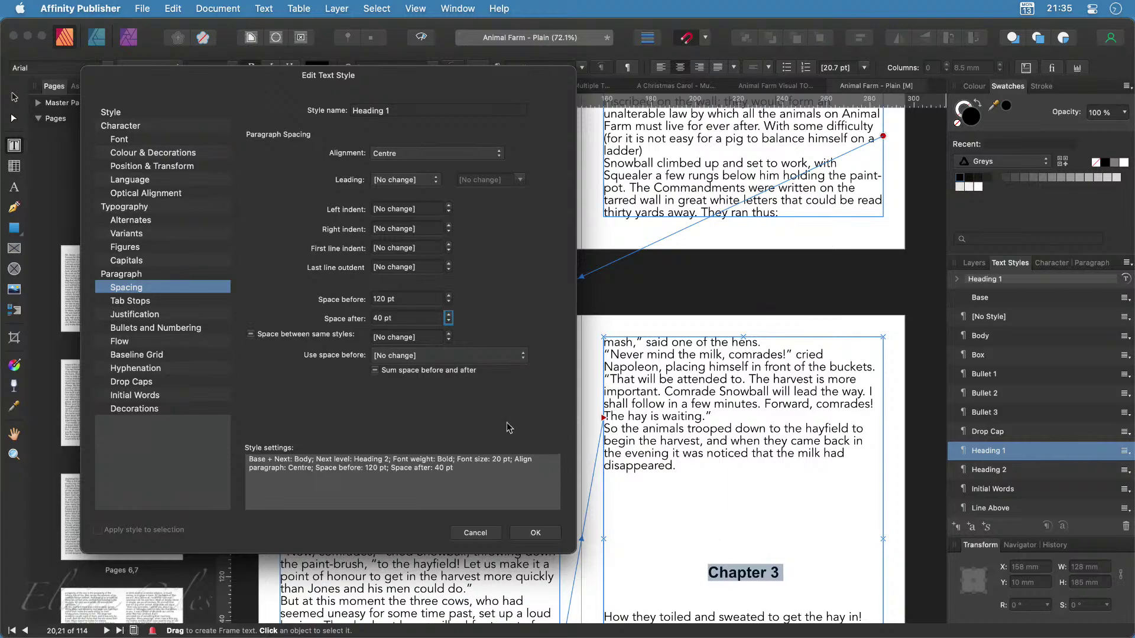
pyautogui.click(437, 358)
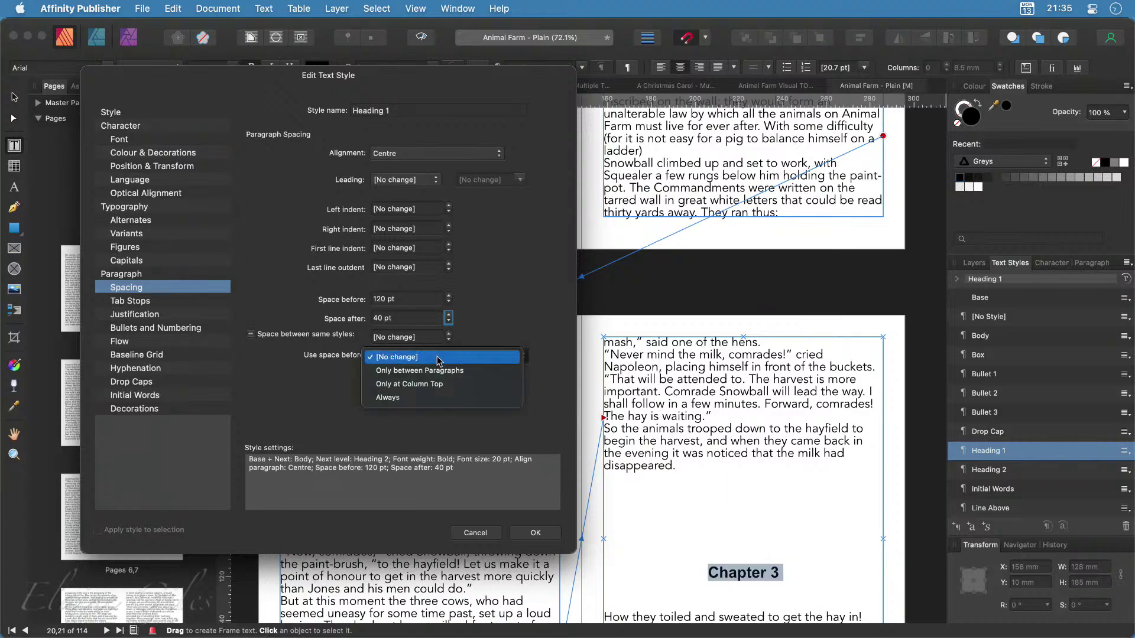
pyautogui.click(444, 385)
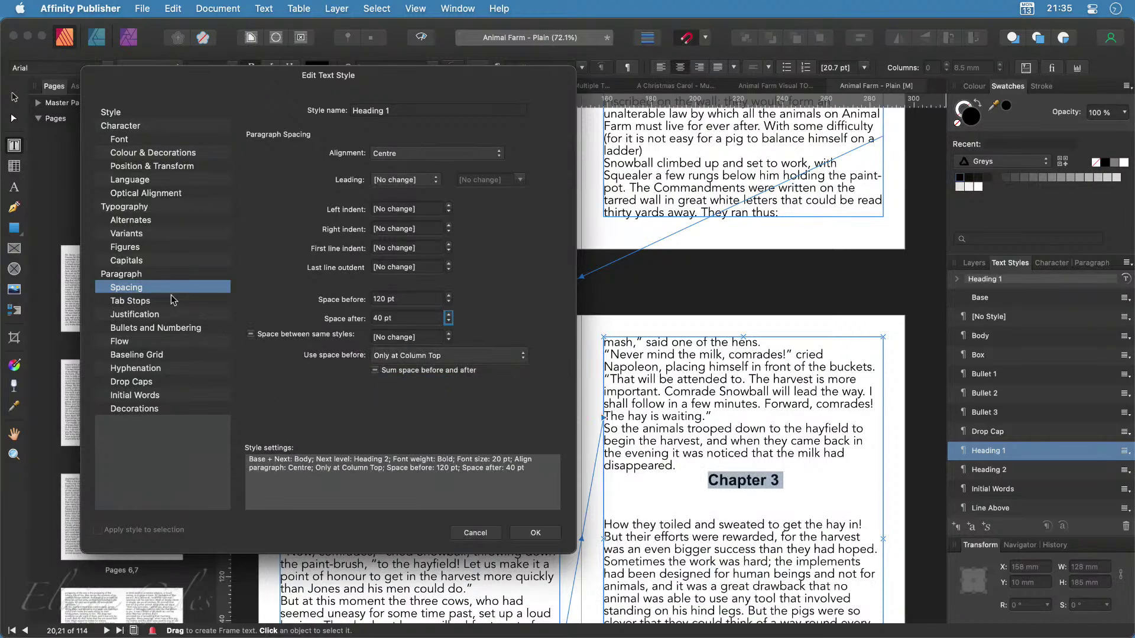
# Make Heading 1 paragraphs start On Next Odd Page, apply the style changes, and view the Chapter 1 heading on pages 2,3
pyautogui.click(155, 342)
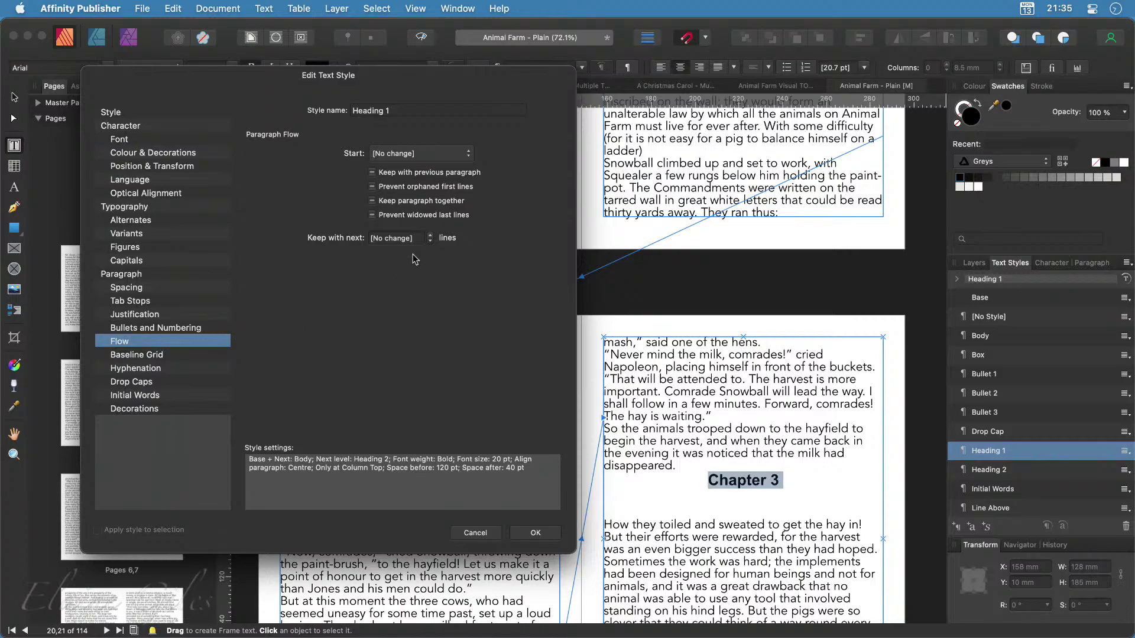
pyautogui.click(426, 156)
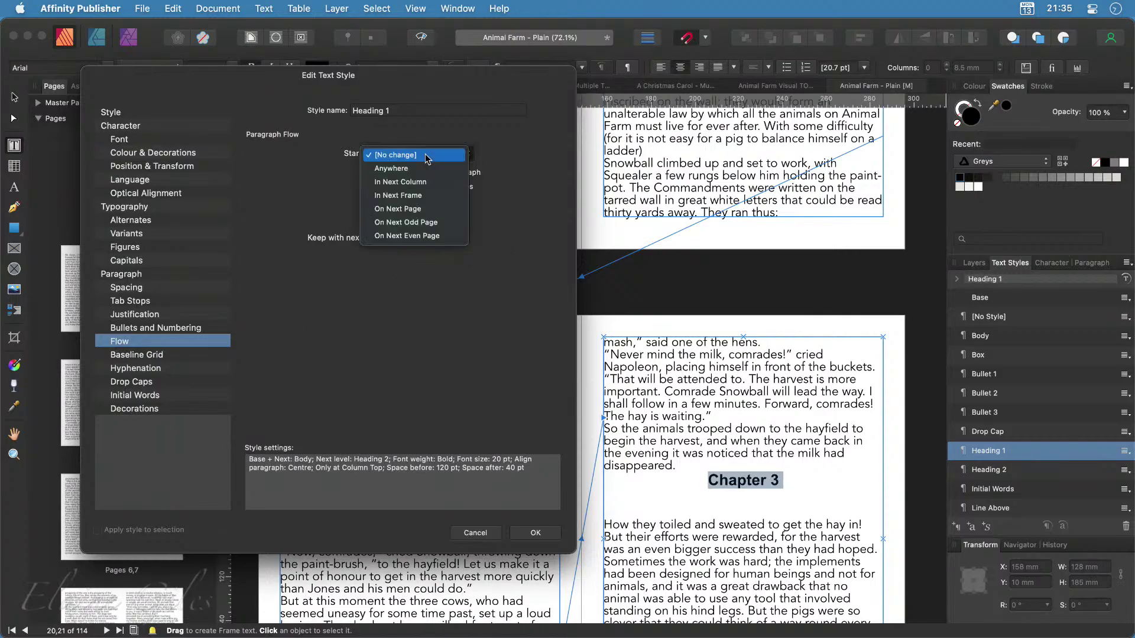
pyautogui.click(424, 225)
pyautogui.click(535, 533)
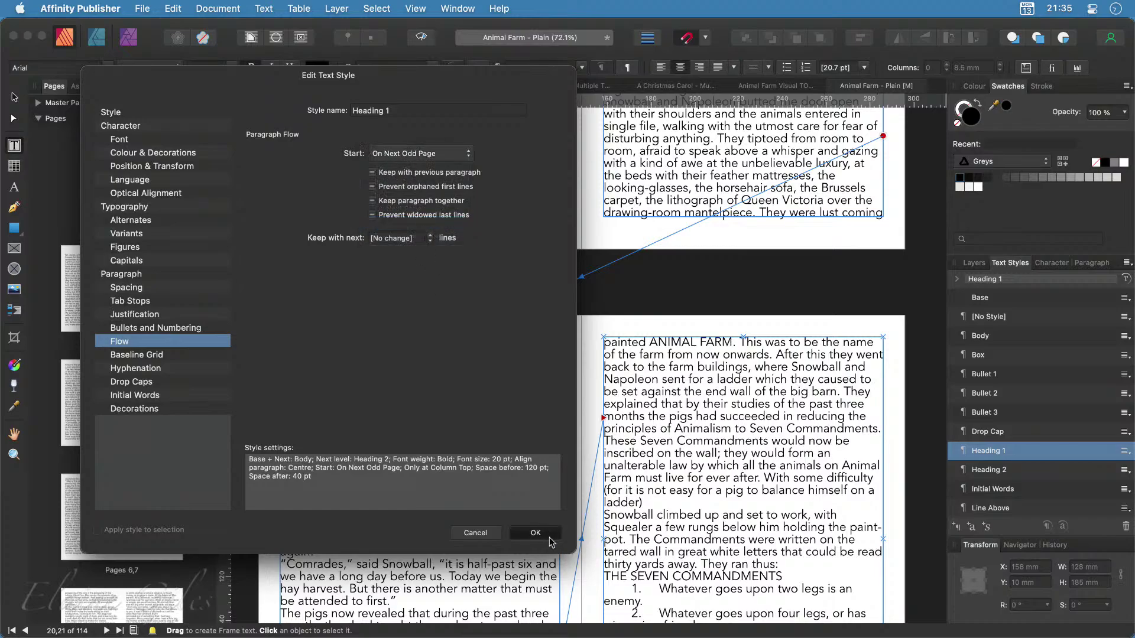
pyautogui.doubleClick(142, 280)
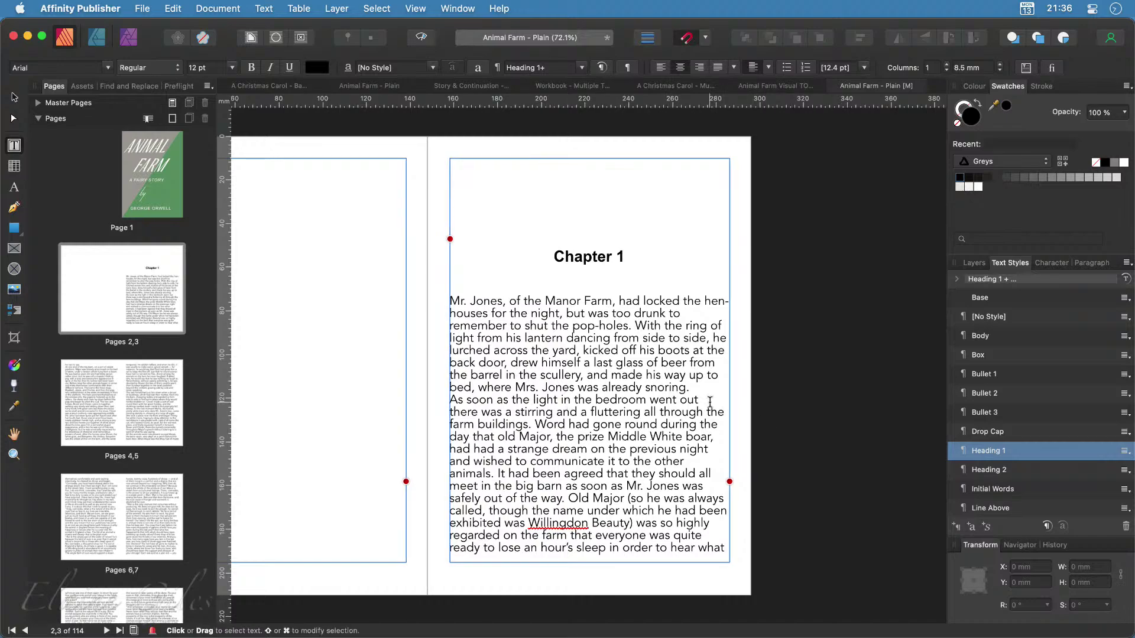
# Check the text formatting of the Chapter 1 heading and its body paragraphs on pages 2,3
pyautogui.moveTo(569, 404); pyautogui.dragTo(710, 402)
pyautogui.hscroll(1, 710, 402)
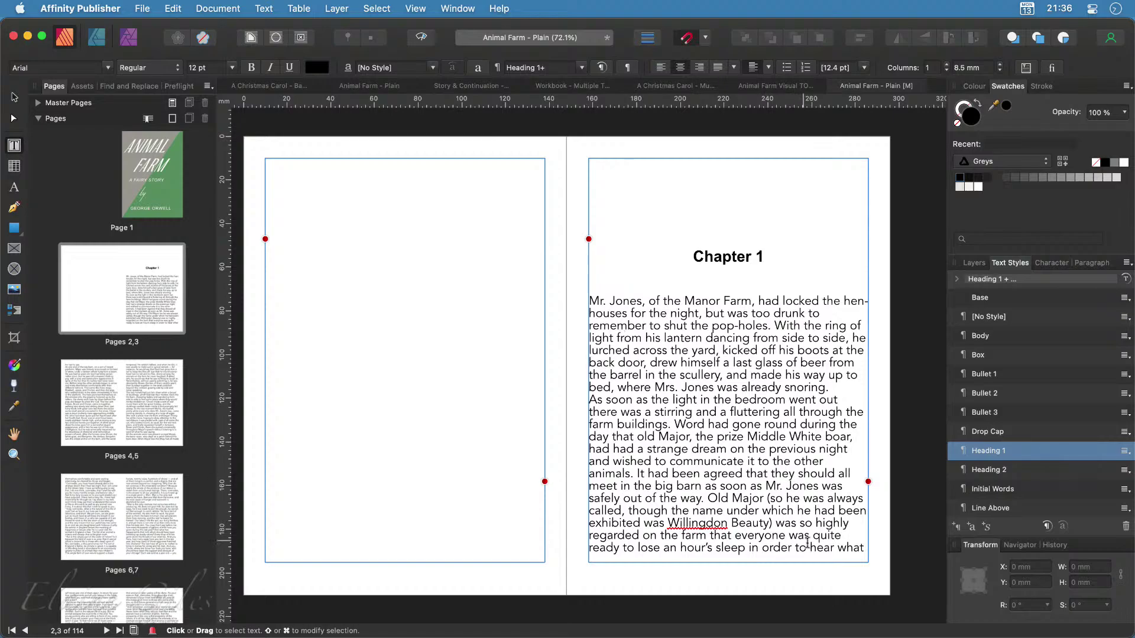
pyautogui.moveTo(828, 550); pyautogui.dragTo(597, 311)
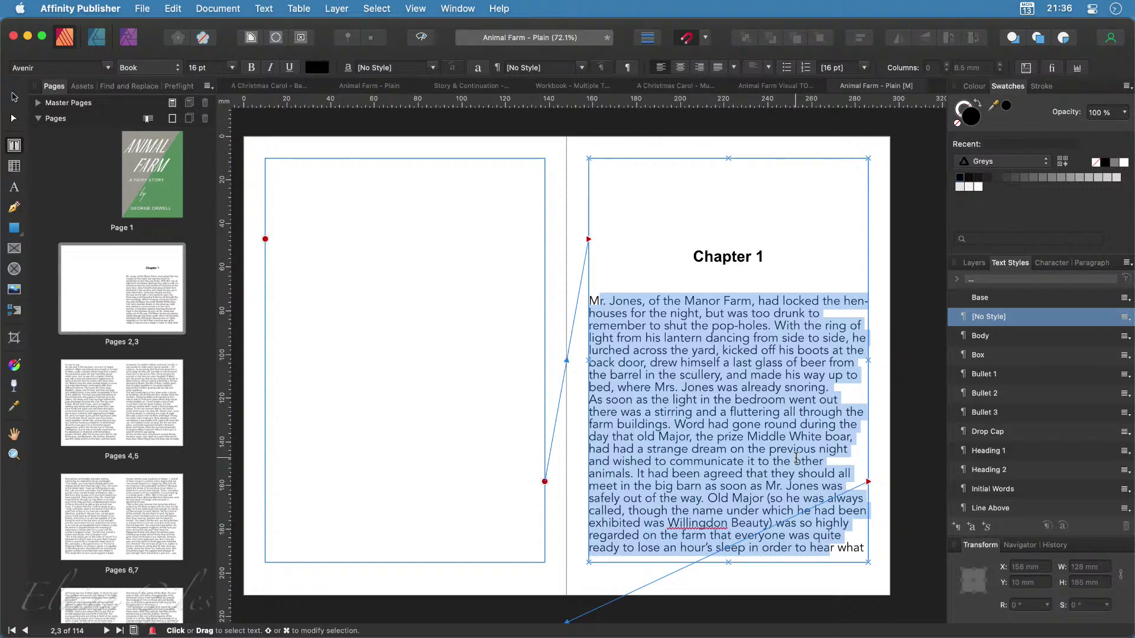
pyautogui.doubleClick(749, 258)
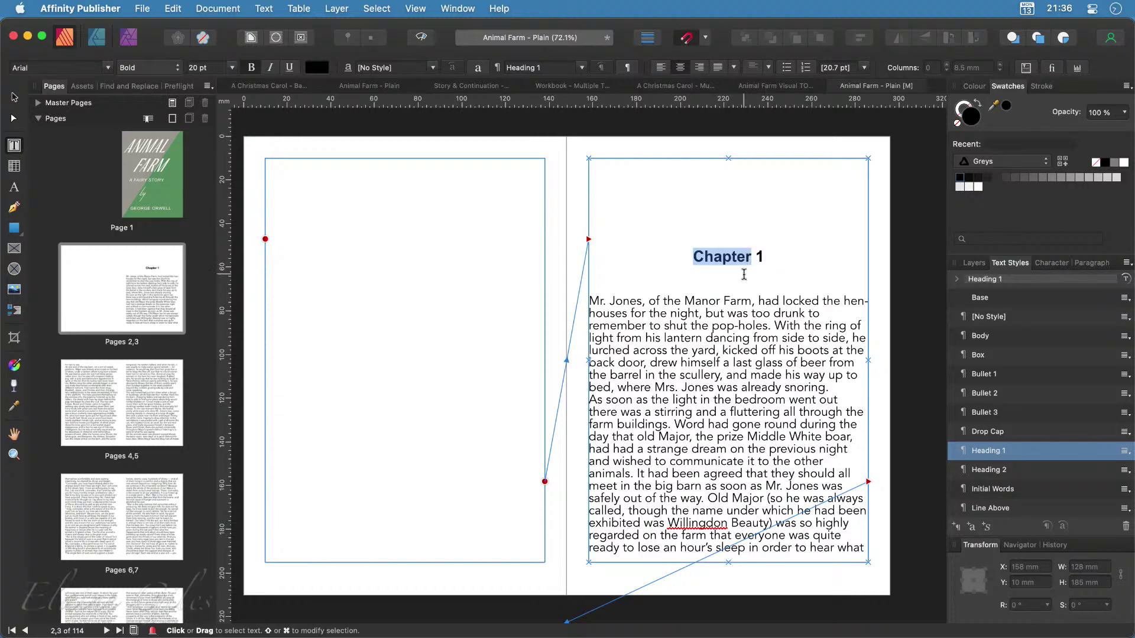
pyautogui.click(715, 378)
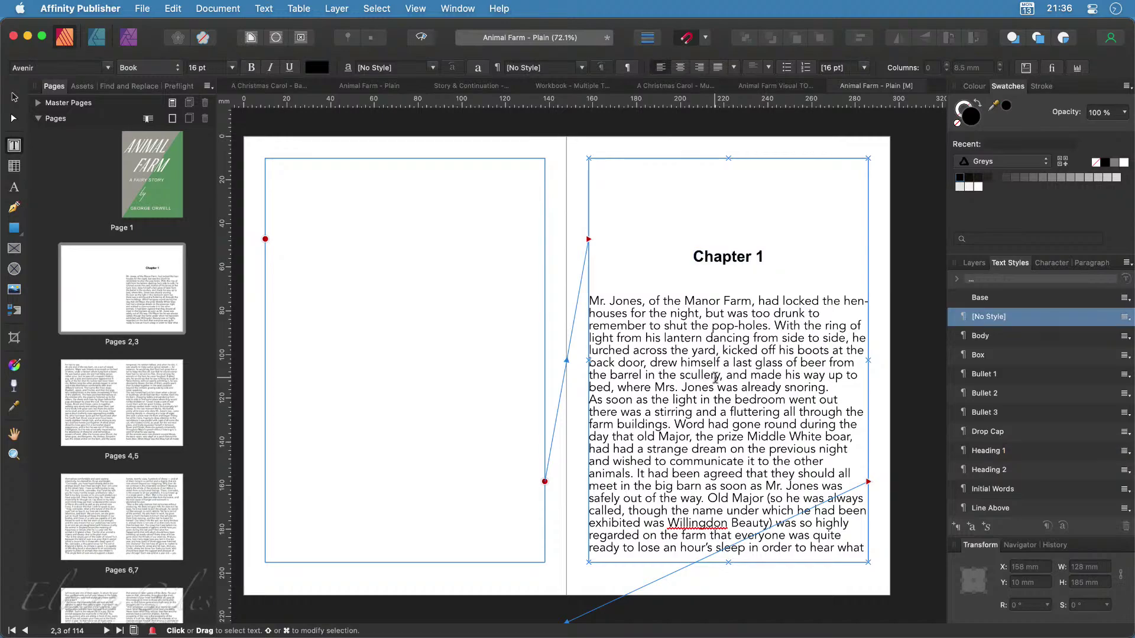
pyautogui.doubleClick(715, 378)
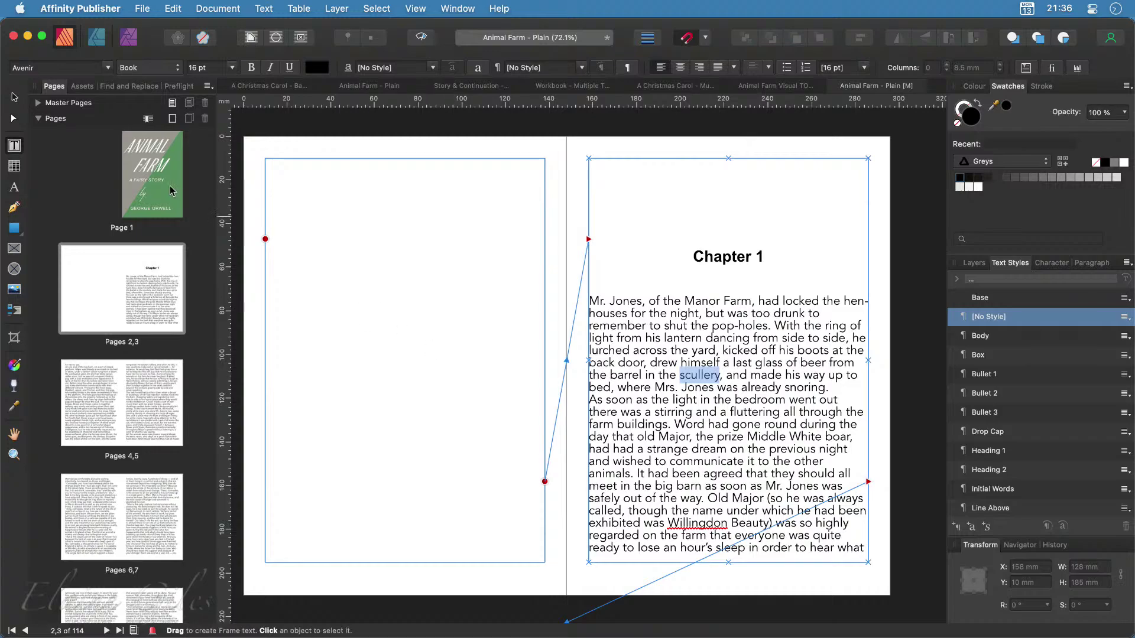
# Set the Find format's font size to 16 pt, keeping the Avenir Book font, to target the body text
pyautogui.click(114, 86)
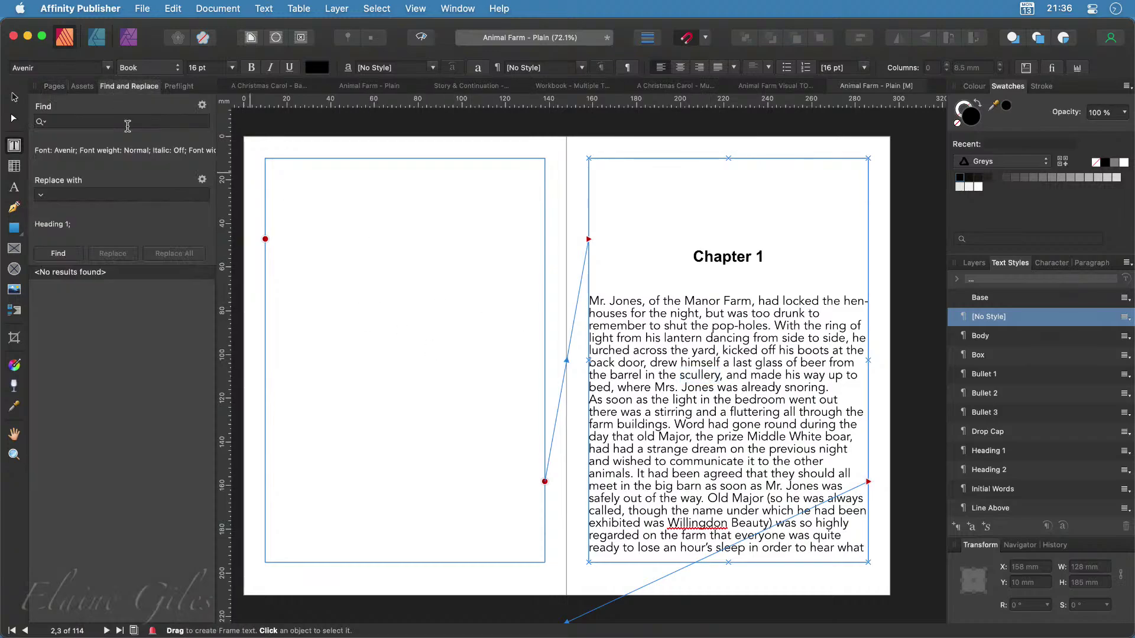
pyautogui.click(202, 105)
pyautogui.moveTo(187, 143)
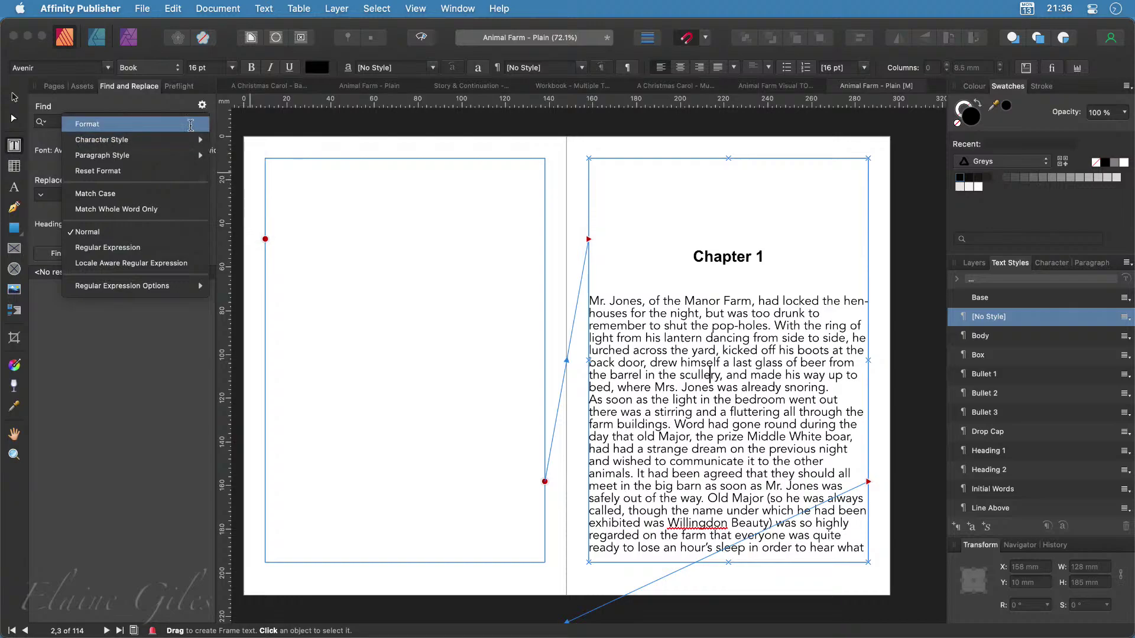
pyautogui.click(191, 124)
pyautogui.click(660, 255)
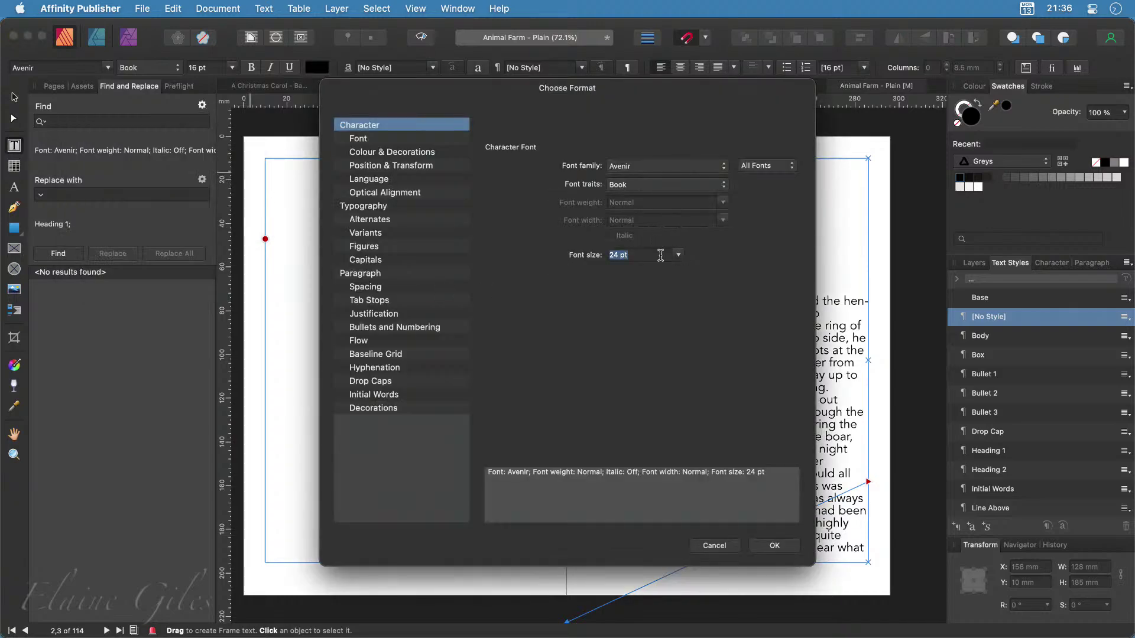
pyautogui.write('16')
pyautogui.click(773, 545)
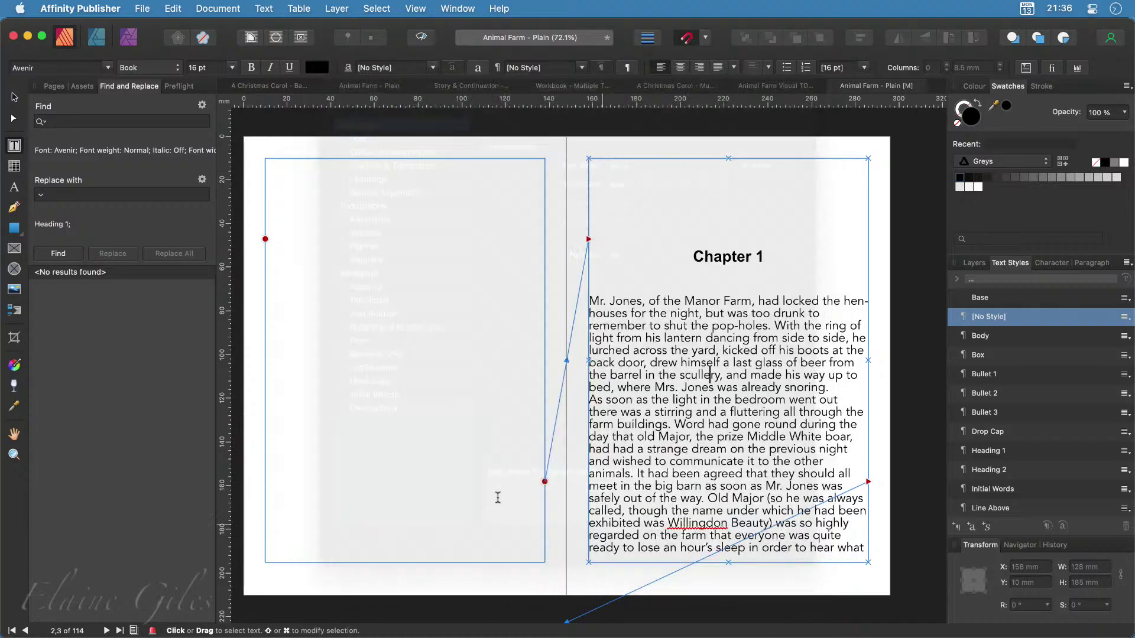
# Set Body as the replacement paragraph style, find the matching text, and replace every match
pyautogui.click(202, 180)
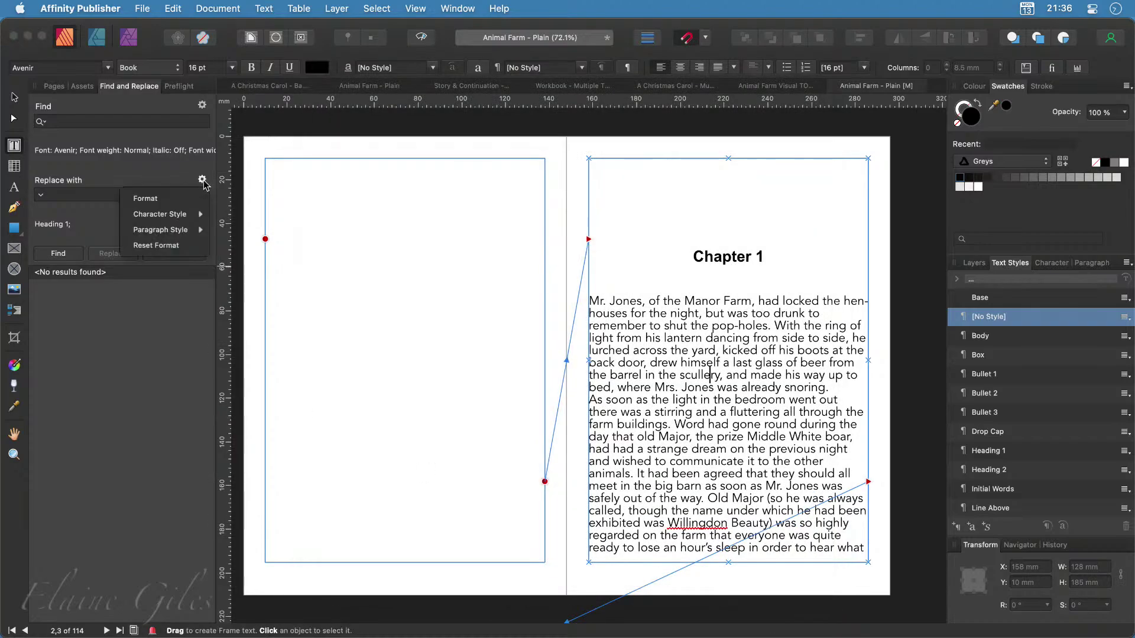
pyautogui.moveTo(198, 216)
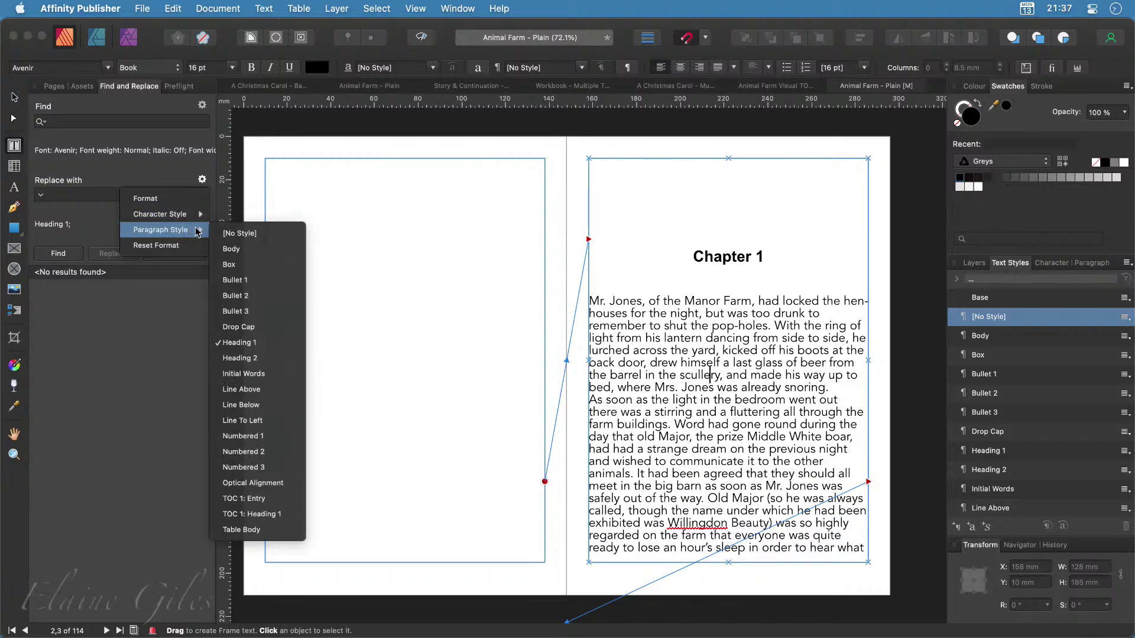
pyautogui.click(259, 249)
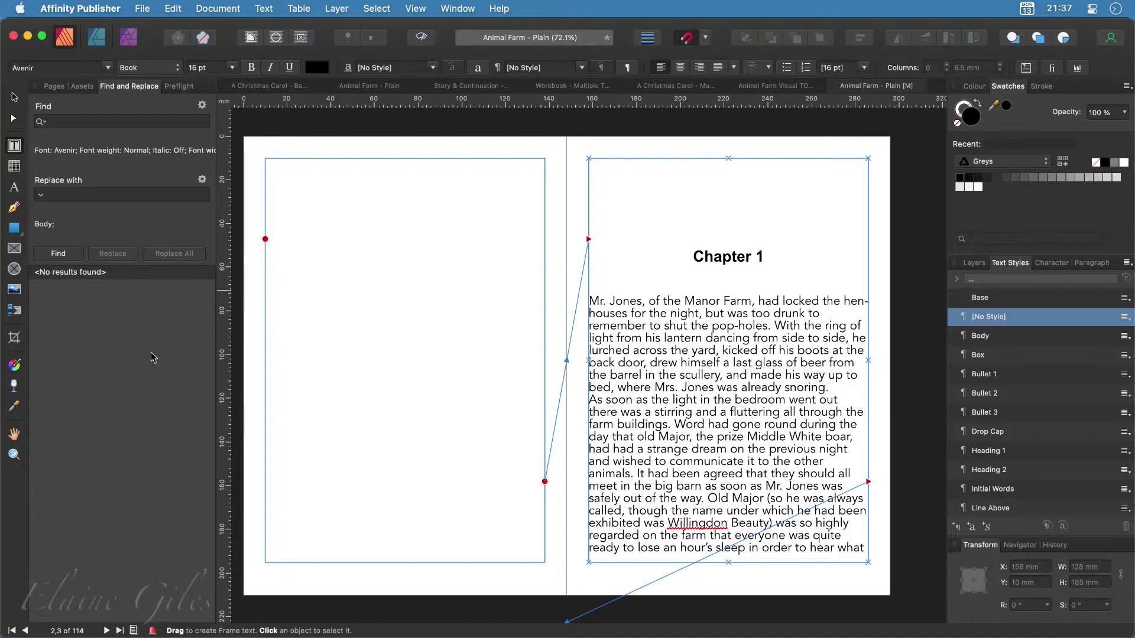
pyautogui.click(67, 258)
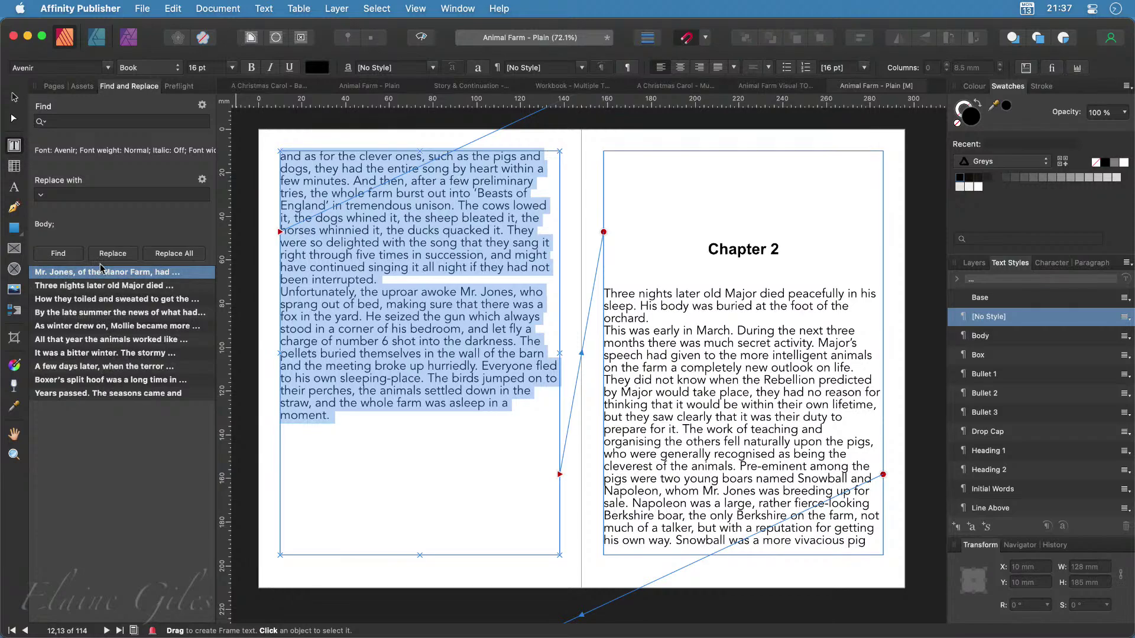
pyautogui.click(173, 254)
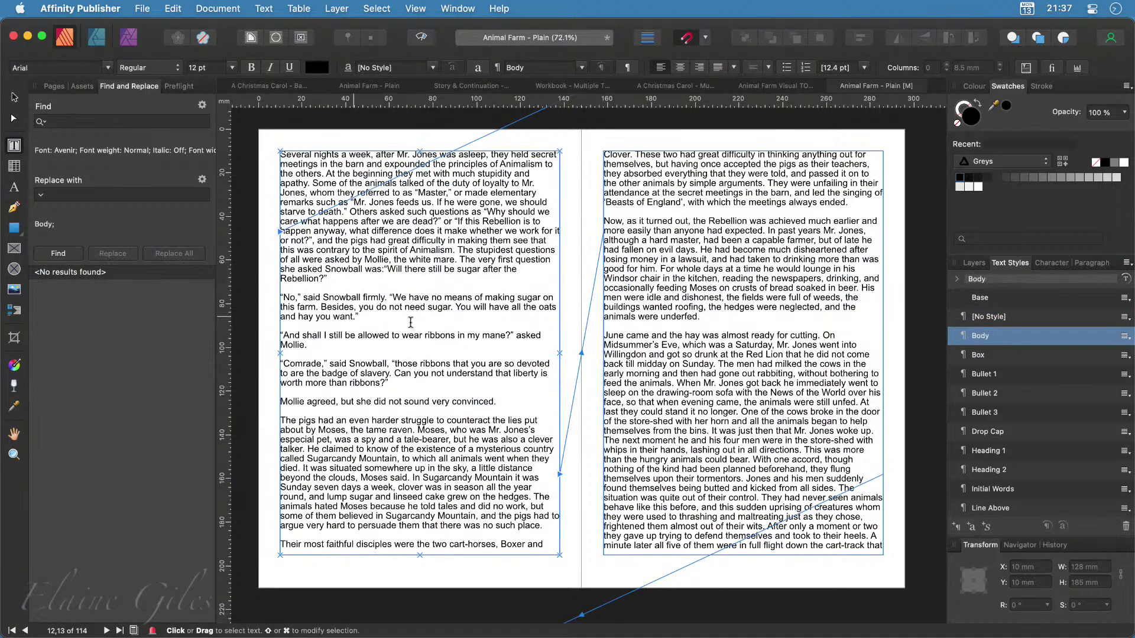
# Check the paragraph style of the restyled text and examine the Chapter 2 opening page
pyautogui.scroll(3, 698, 371)
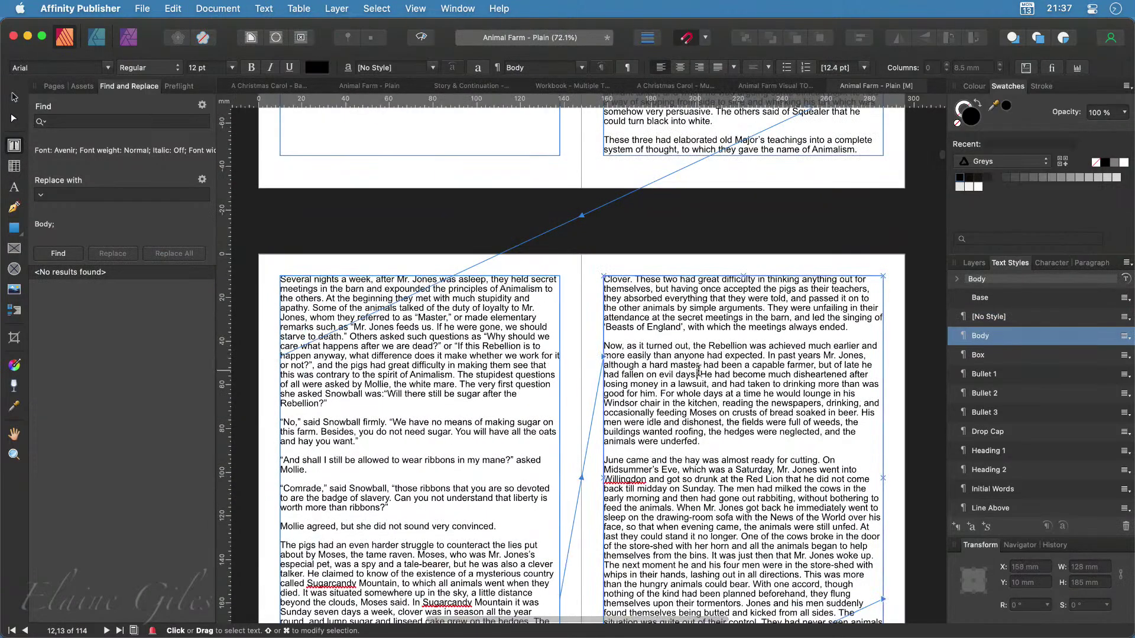
pyautogui.tripleClick(698, 370)
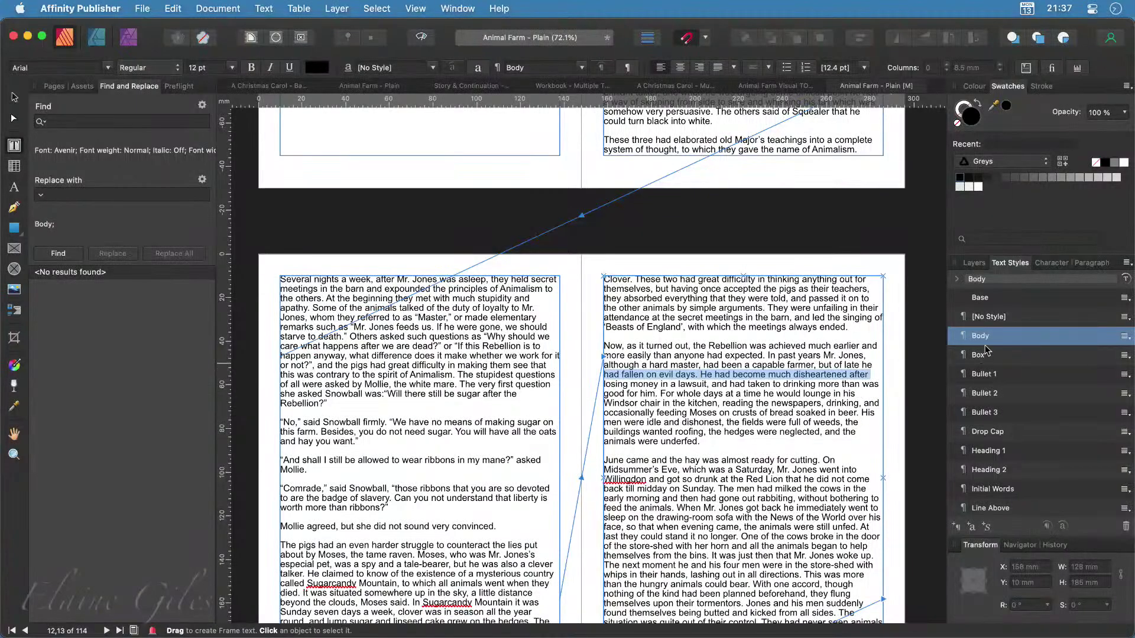
pyautogui.scroll(5, 805, 444)
pyautogui.scroll(6, 805, 445)
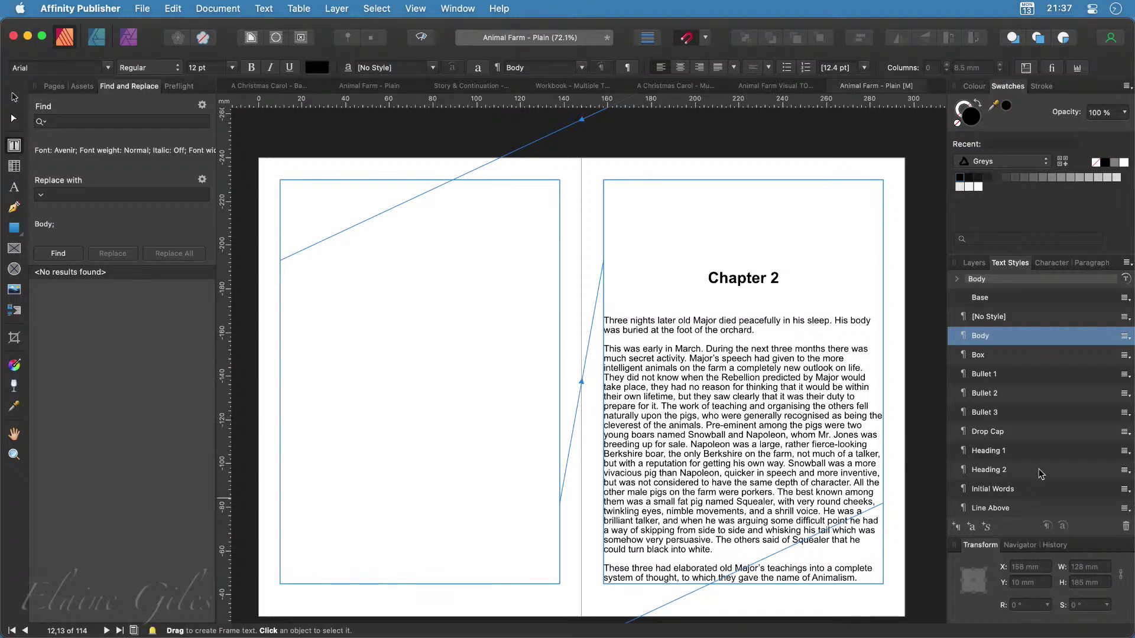
pyautogui.scroll(-2, 1046, 460)
pyautogui.scroll(2, 1046, 460)
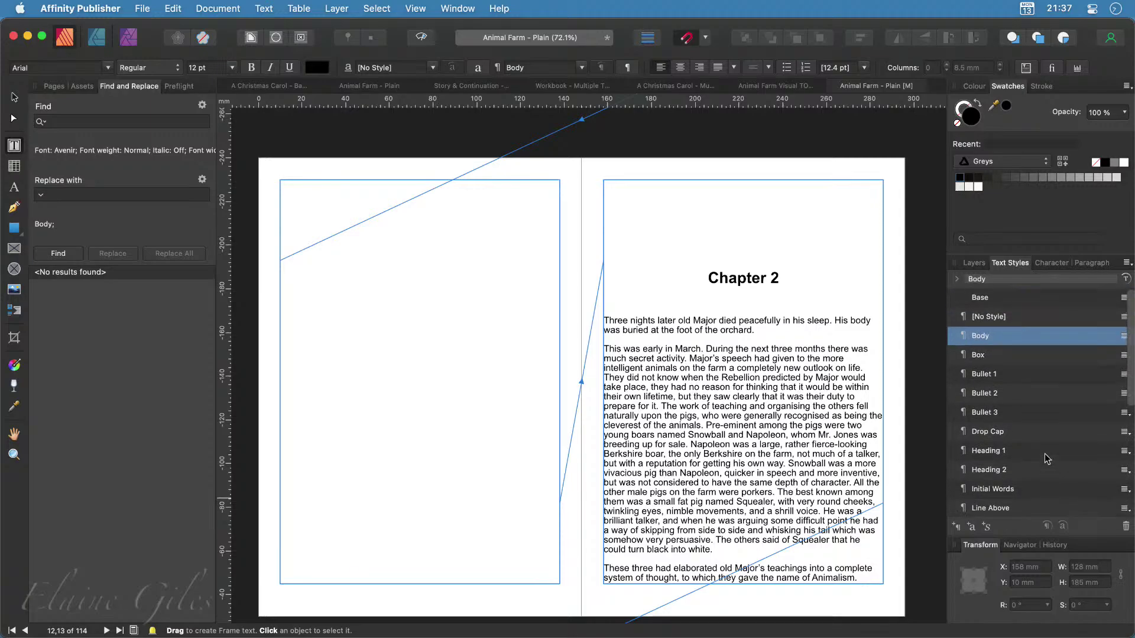
# Inspect the Body style's character settings and which style it is based on
pyautogui.rightClick(999, 336)
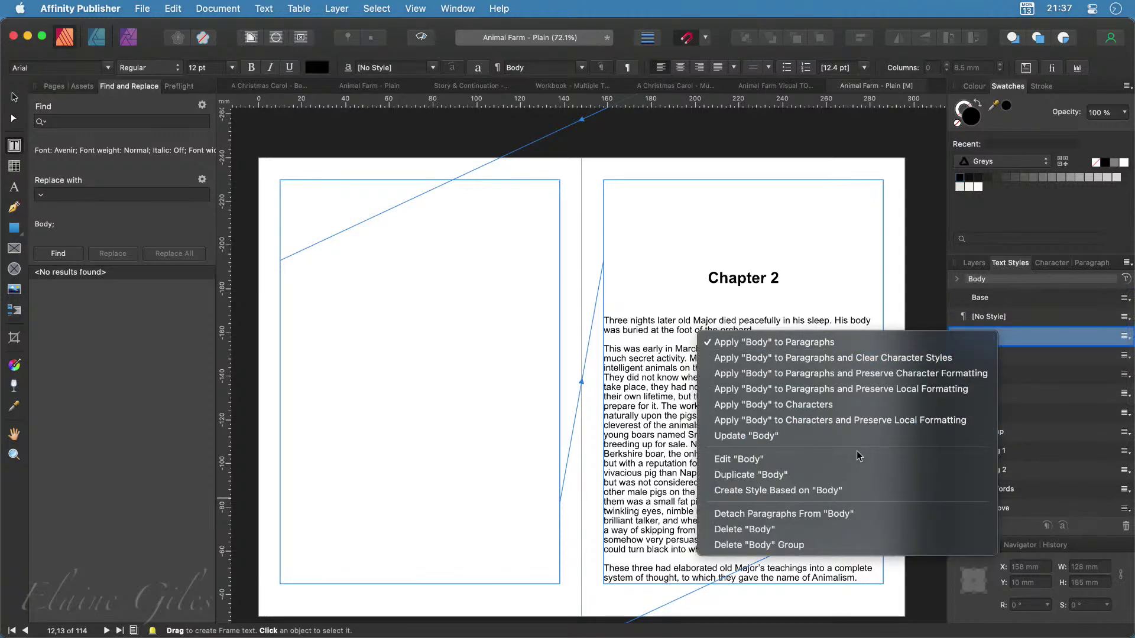
pyautogui.click(817, 458)
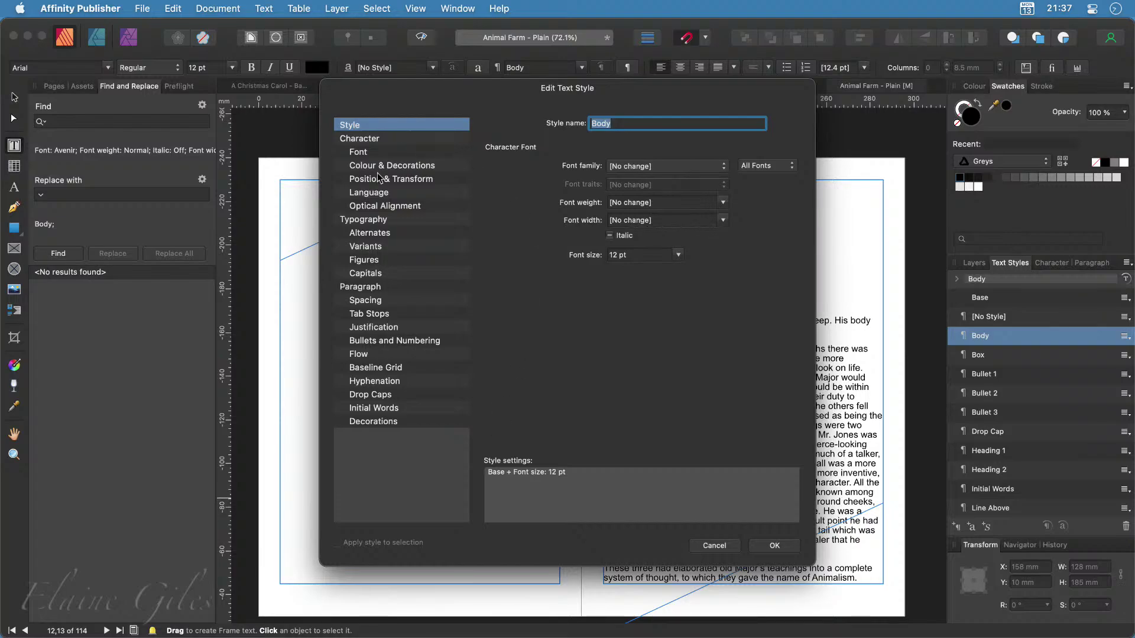
pyautogui.click(384, 140)
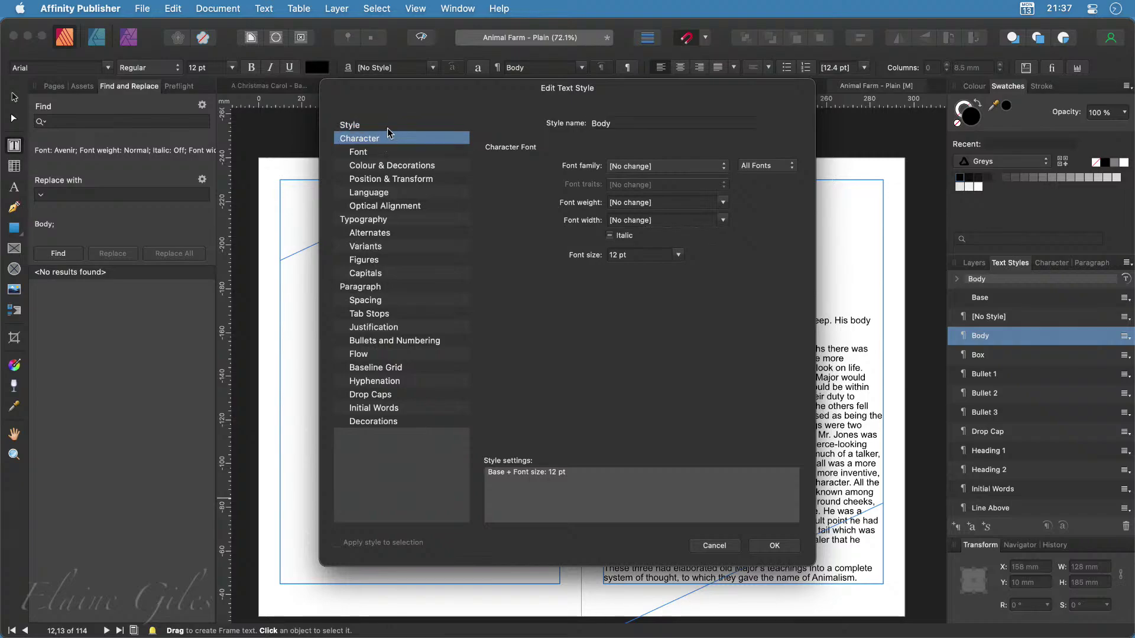
pyautogui.click(390, 126)
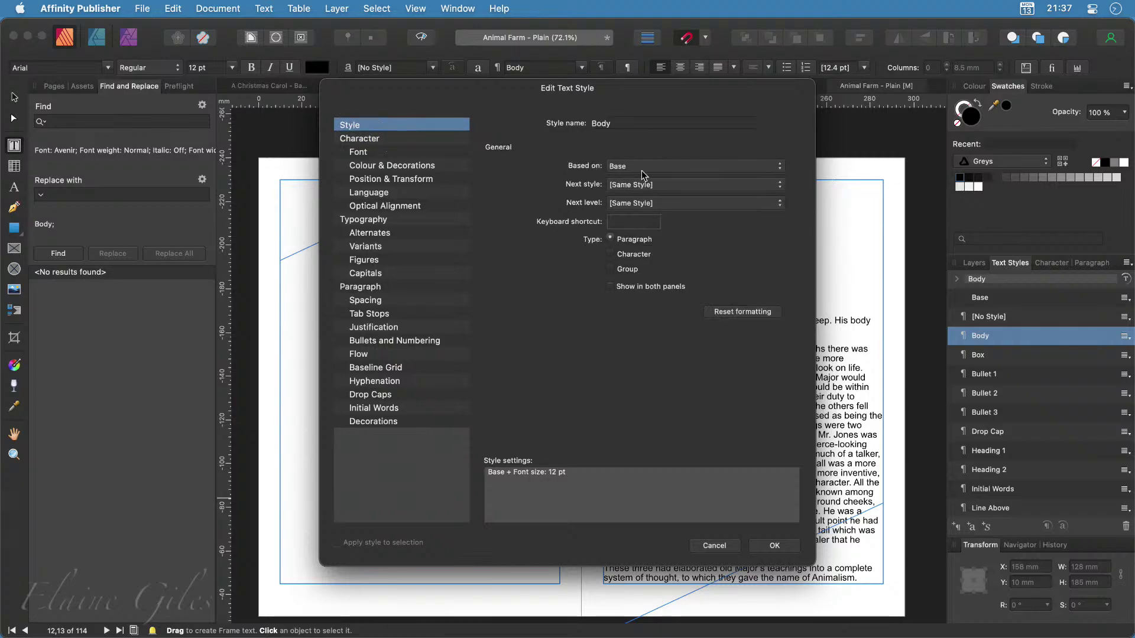
pyautogui.click(770, 545)
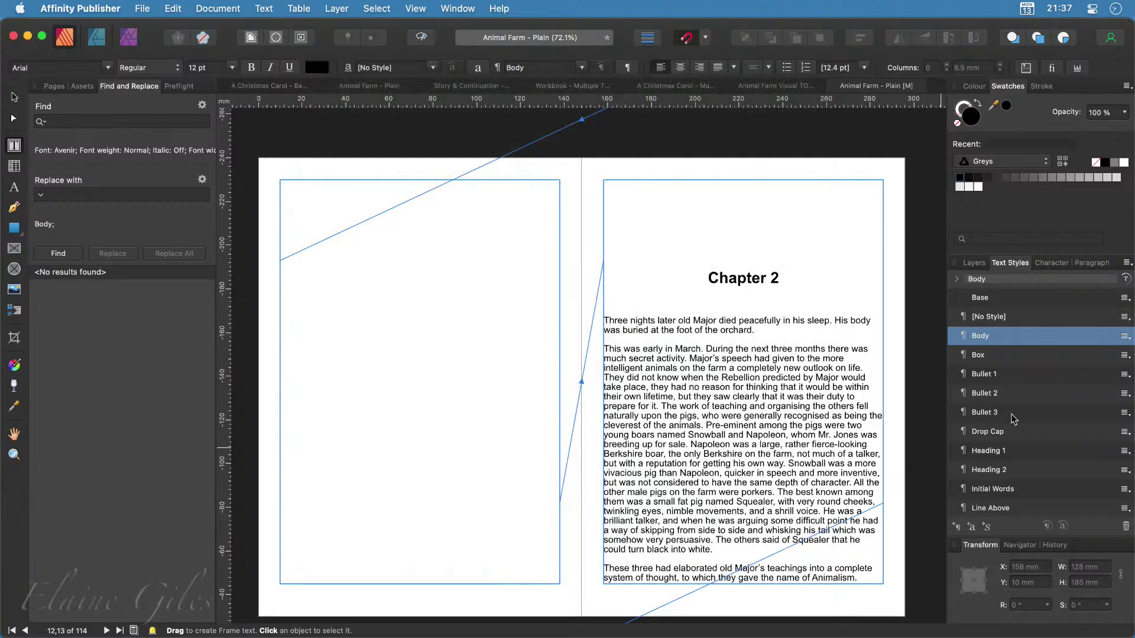
# Inspect which style Heading 1 is based on, leaving its settings as they are
pyautogui.rightClick(1011, 451)
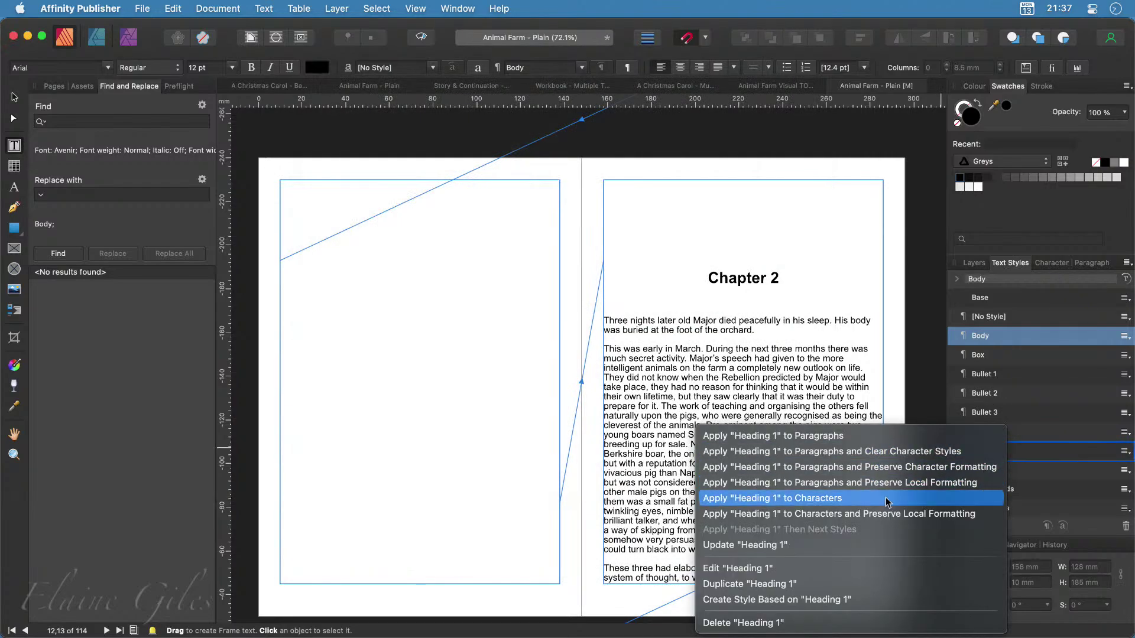
pyautogui.click(803, 568)
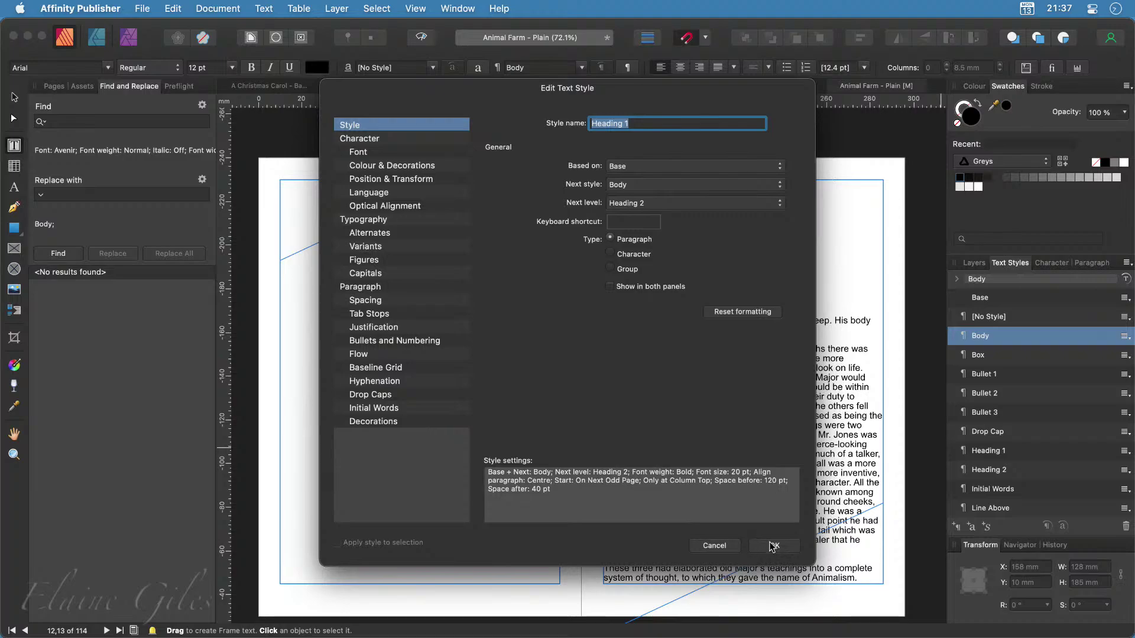
pyautogui.click(772, 546)
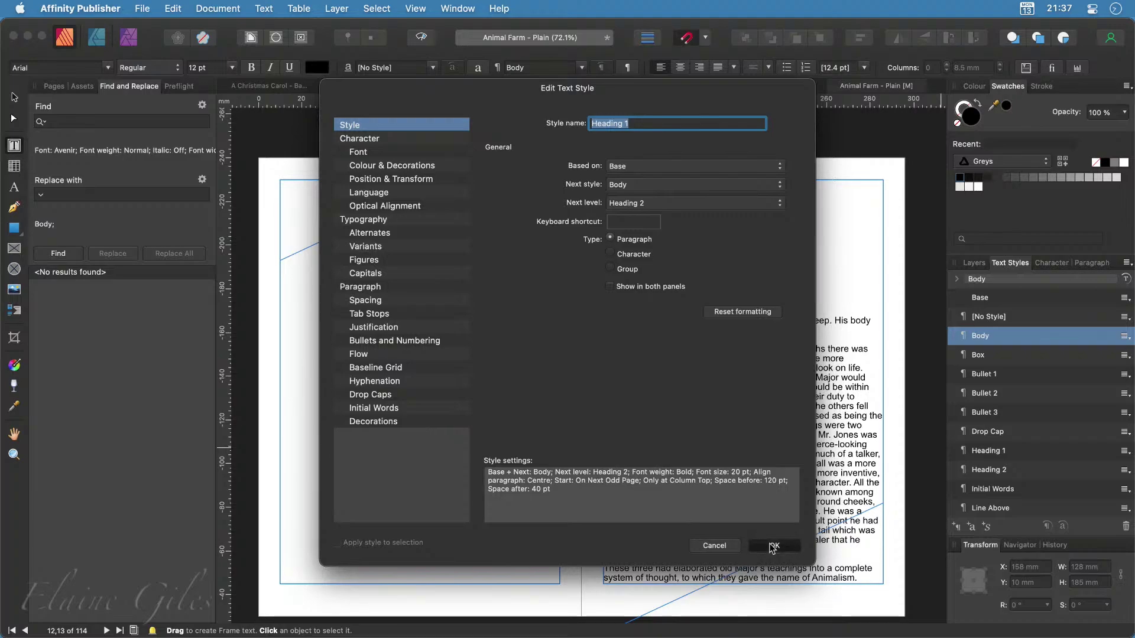
pyautogui.click(717, 546)
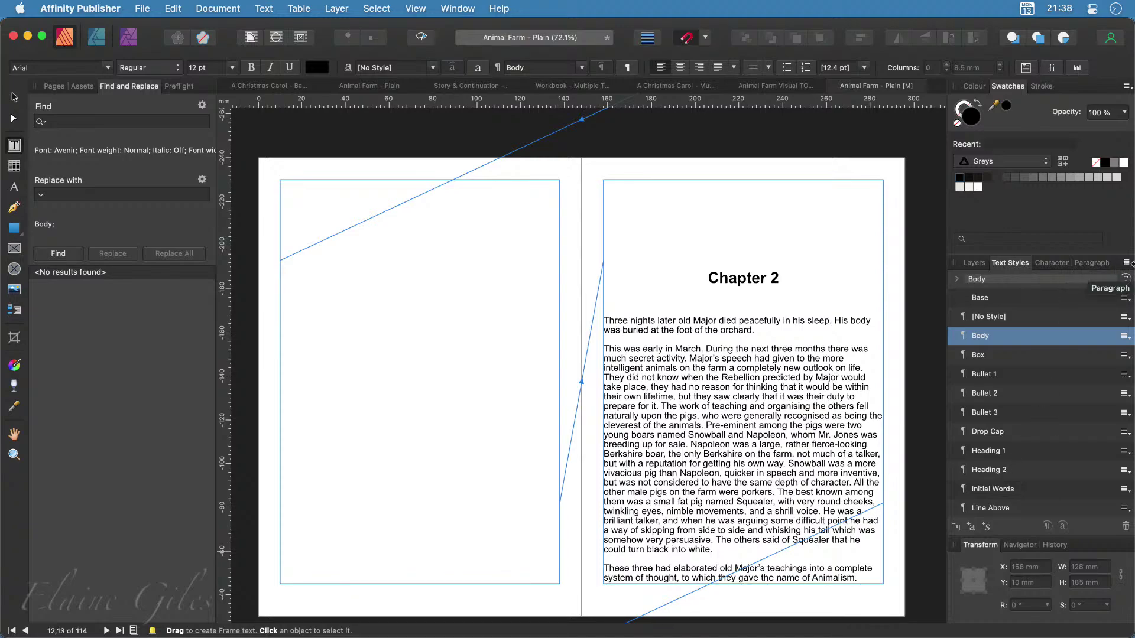
# Display the text styles as a hierarchy and expand the Base group
pyautogui.click(1126, 263)
pyautogui.click(1052, 278)
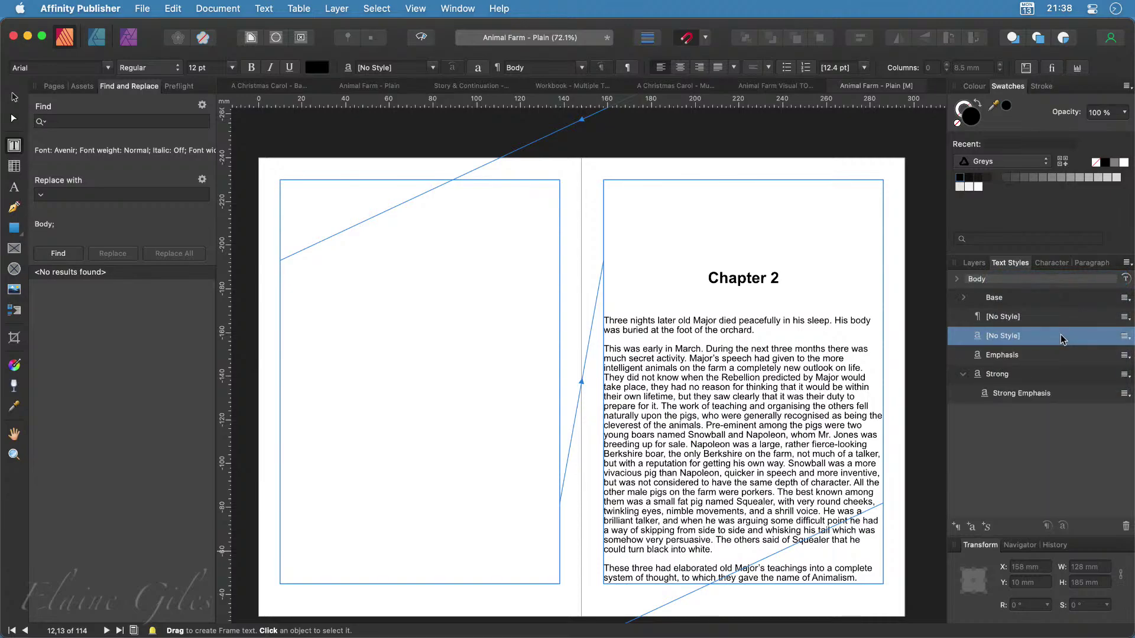
pyautogui.click(964, 298)
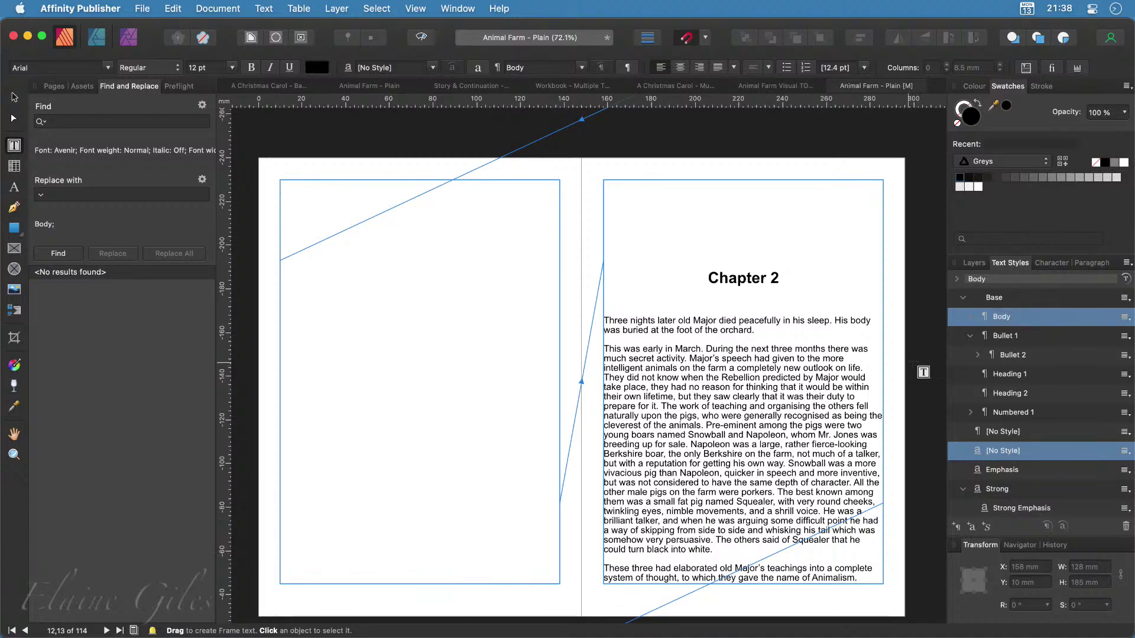
# Edit the Base text style to use the Times New Roman font family at a size of 11 pt
pyautogui.rightClick(1010, 306)
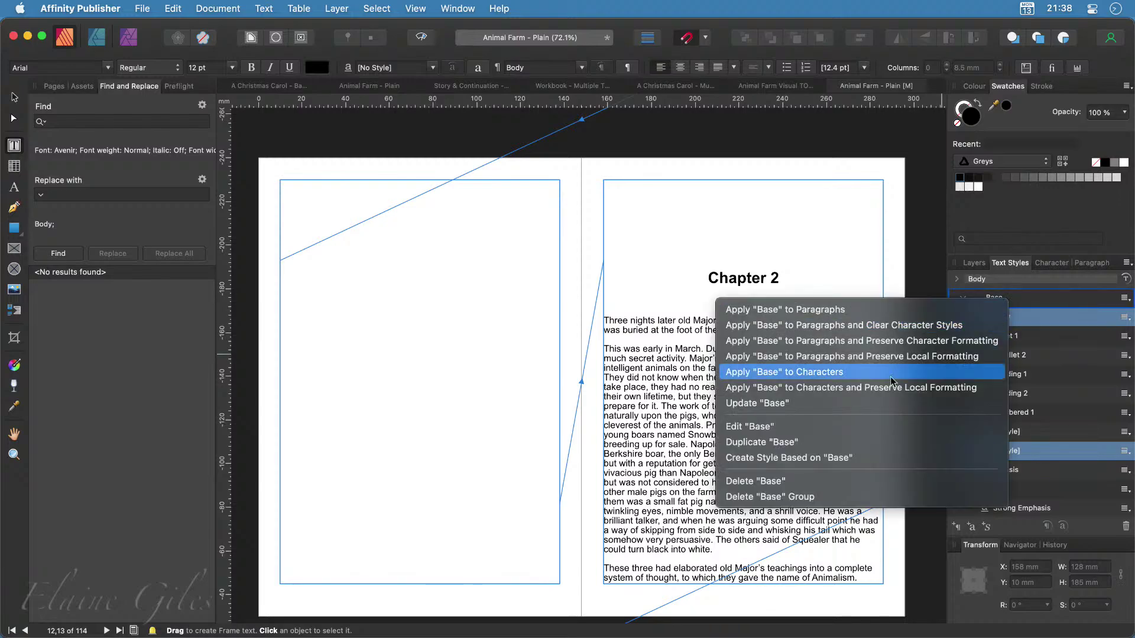
pyautogui.click(809, 430)
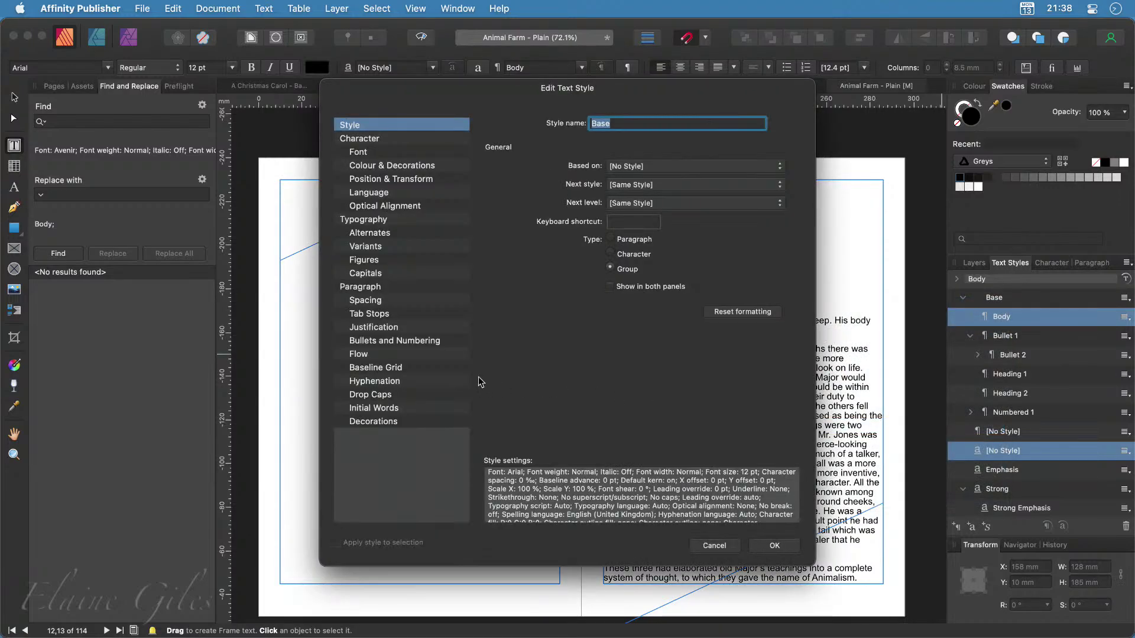
pyautogui.click(416, 155)
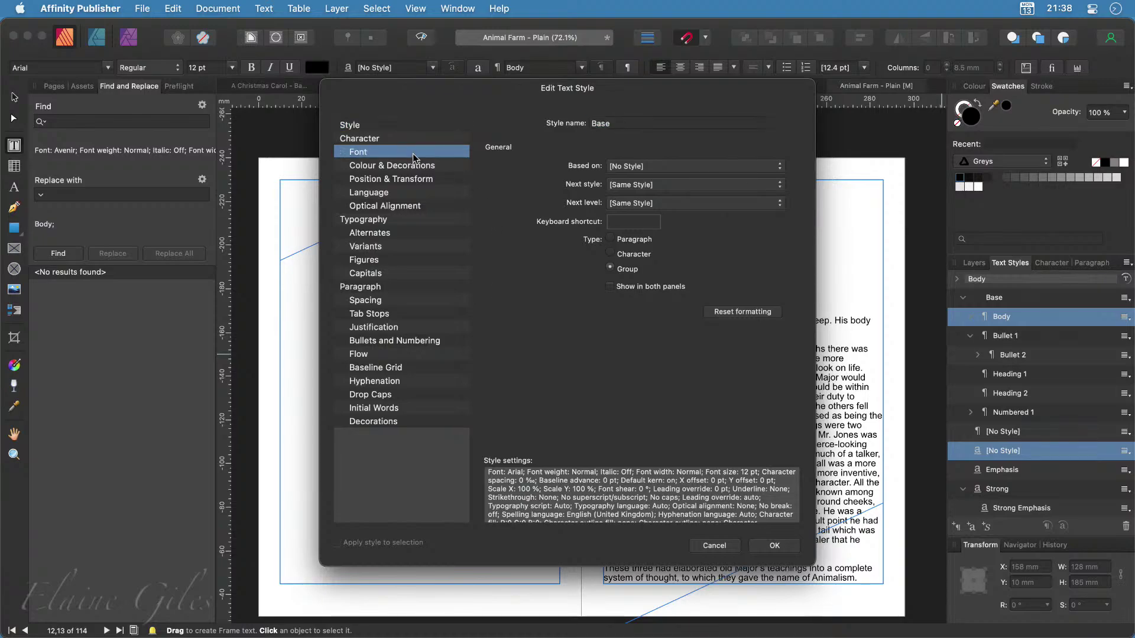
pyautogui.click(677, 172)
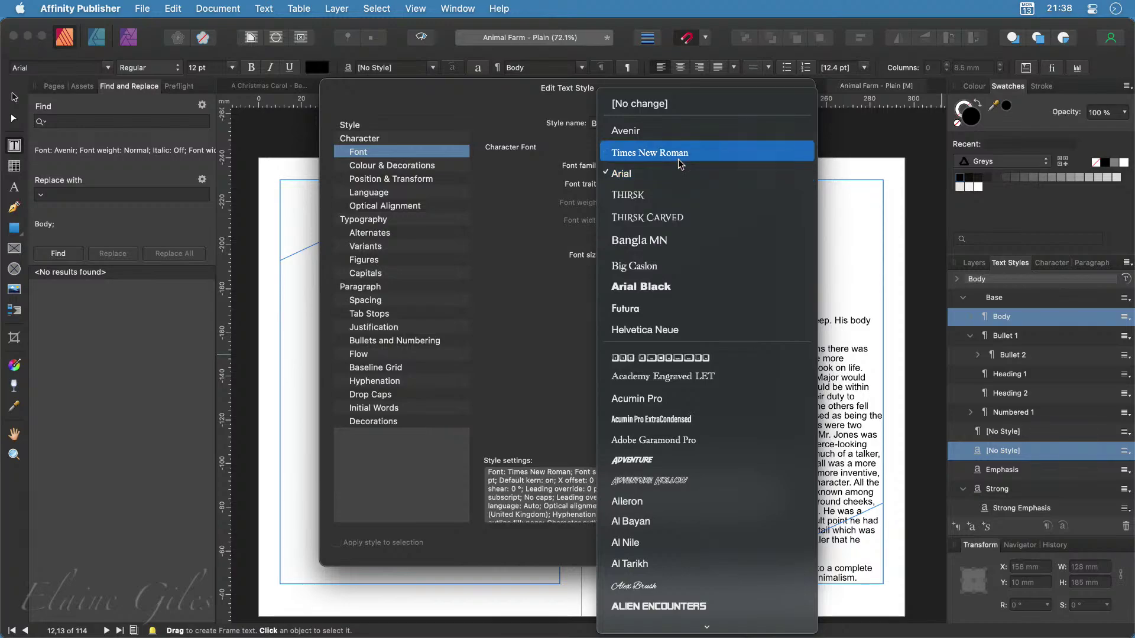
pyautogui.click(678, 152)
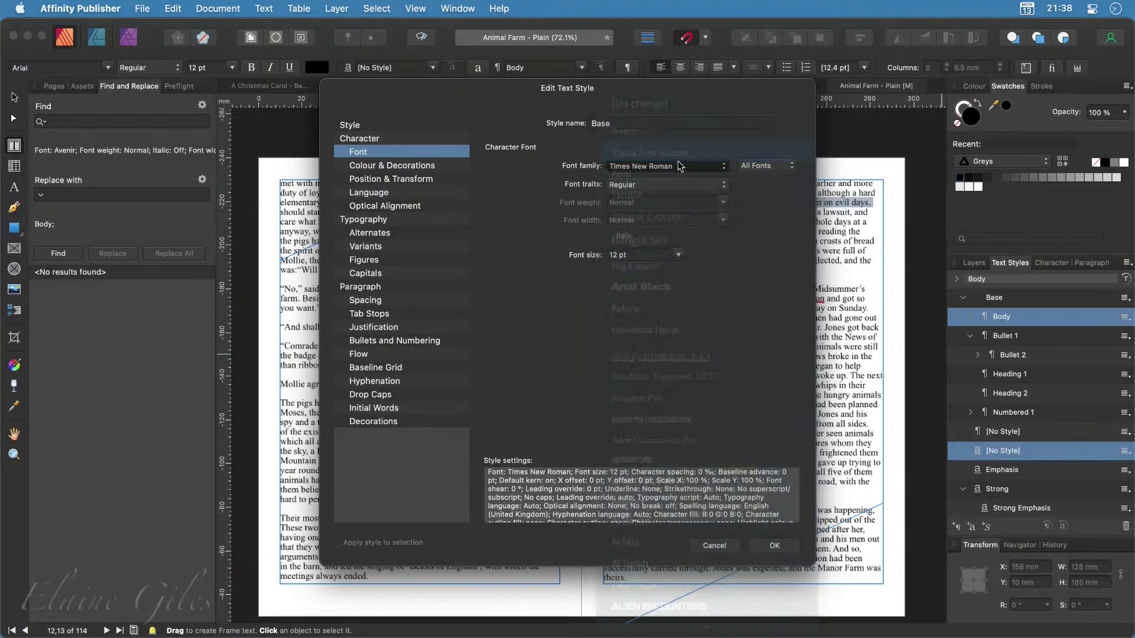
pyautogui.click(678, 254)
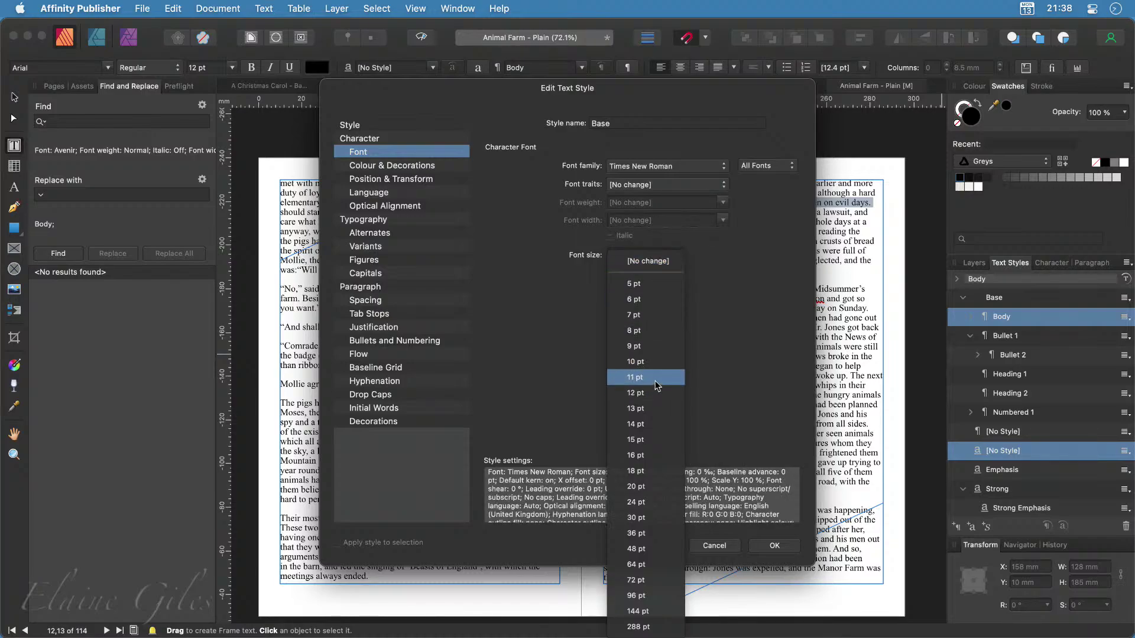
pyautogui.click(638, 378)
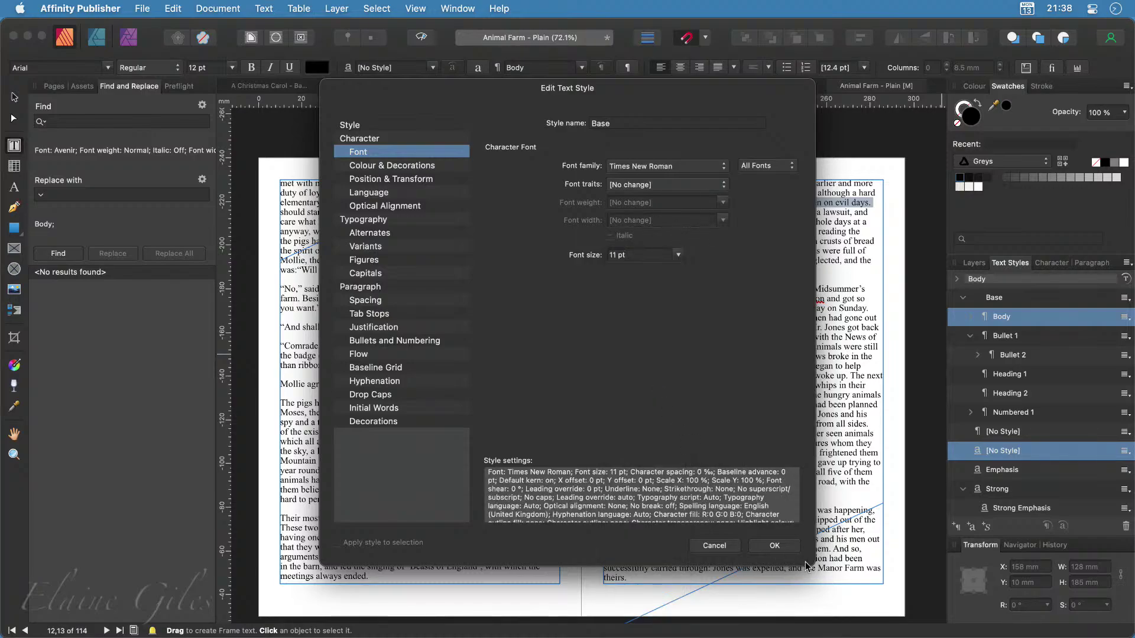
pyautogui.click(776, 545)
# Examine the font of the Chapter 2 heading and of the body text on the surrounding pages
pyautogui.scroll(5, 734, 378)
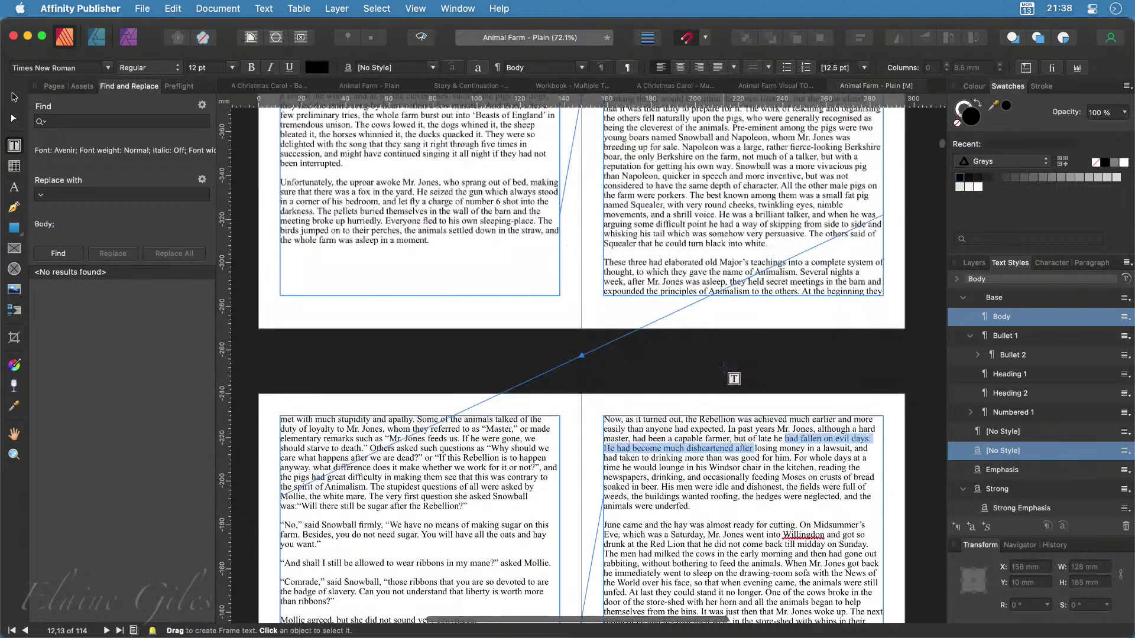
pyautogui.scroll(5, 733, 378)
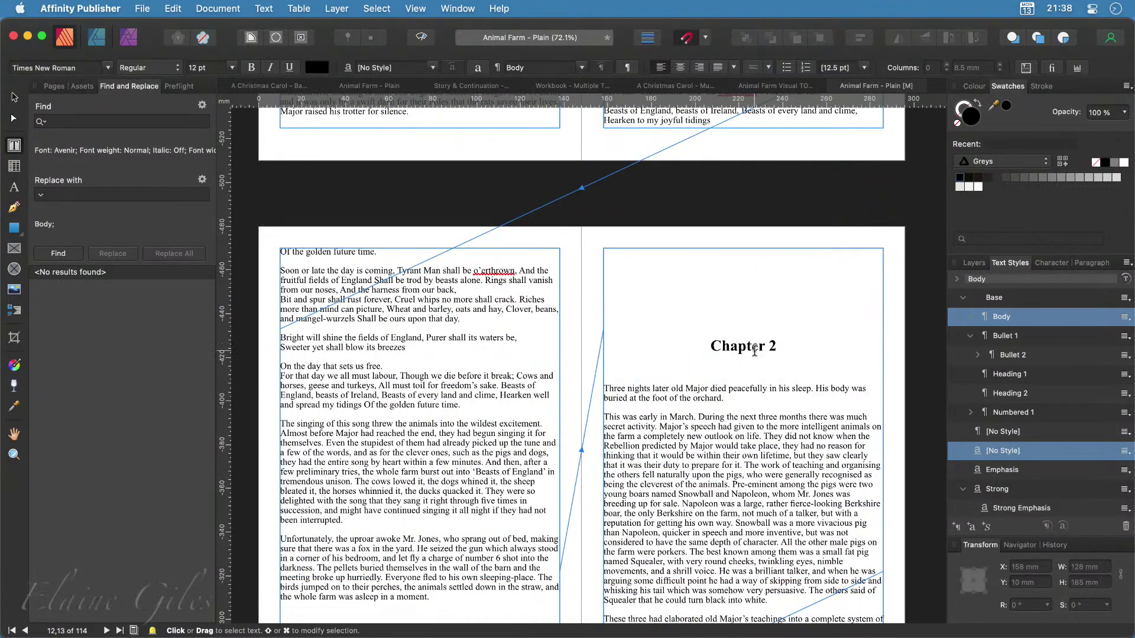
pyautogui.doubleClick(738, 345)
pyautogui.click(735, 436)
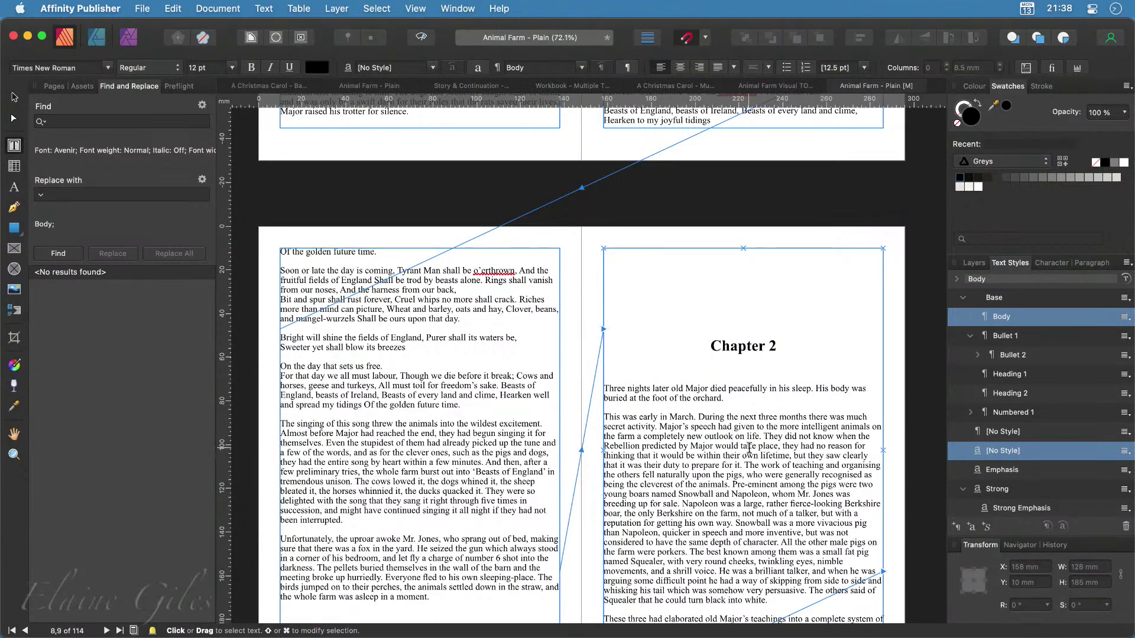
pyautogui.scroll(-5, 750, 448)
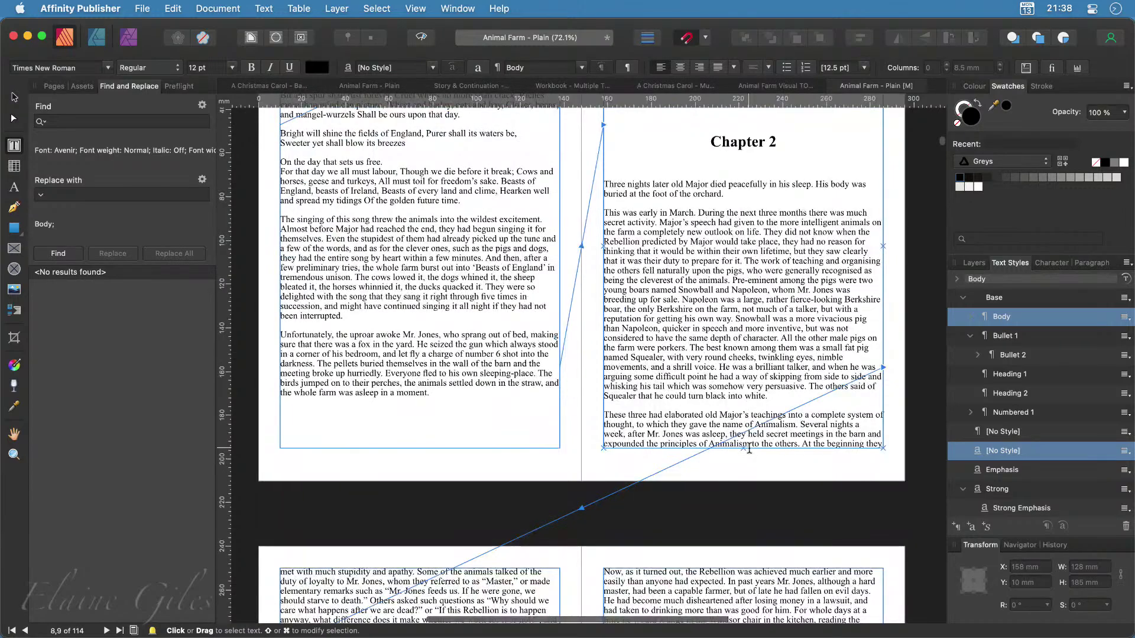
pyautogui.scroll(-3, 749, 448)
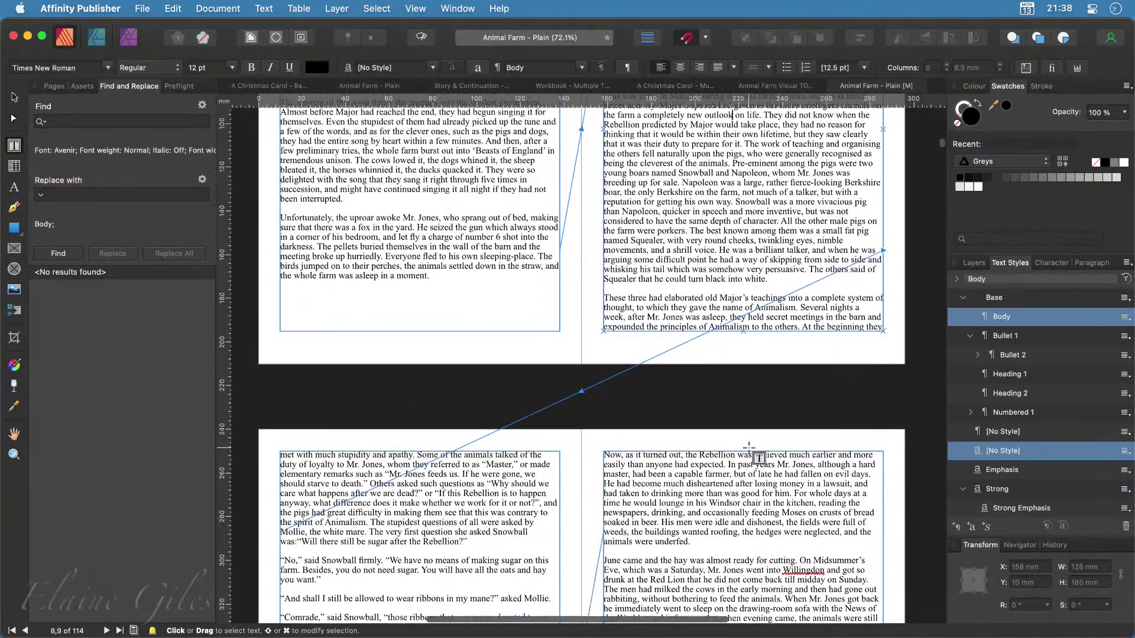
pyautogui.scroll(6, 750, 448)
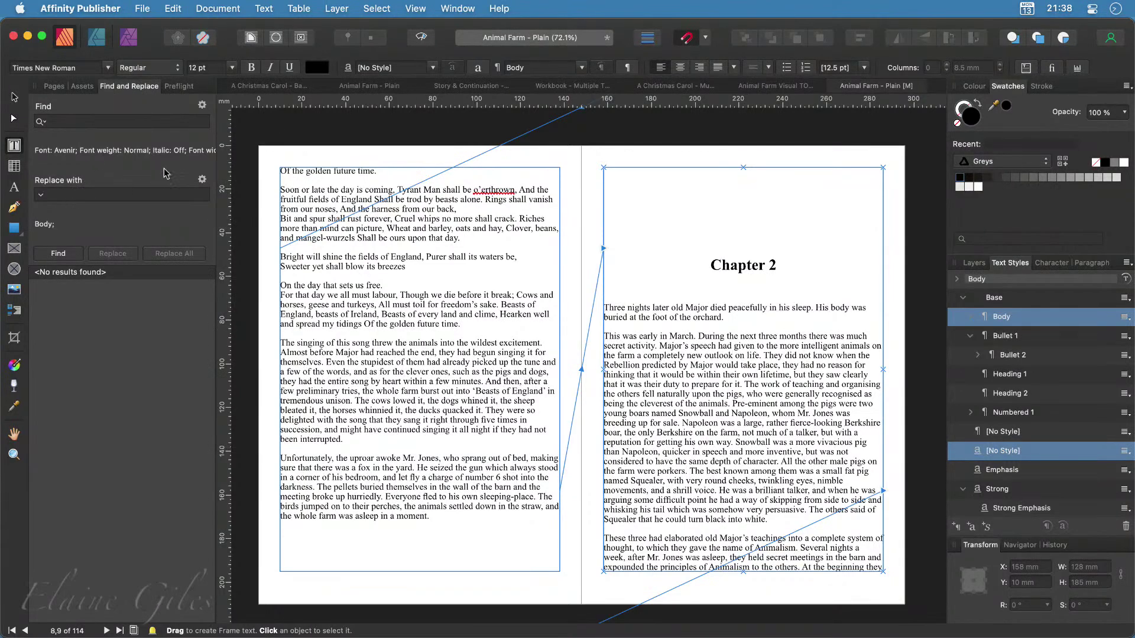
# Review the format and style options available for both the find and the replace criteria without choosing any
pyautogui.click(202, 106)
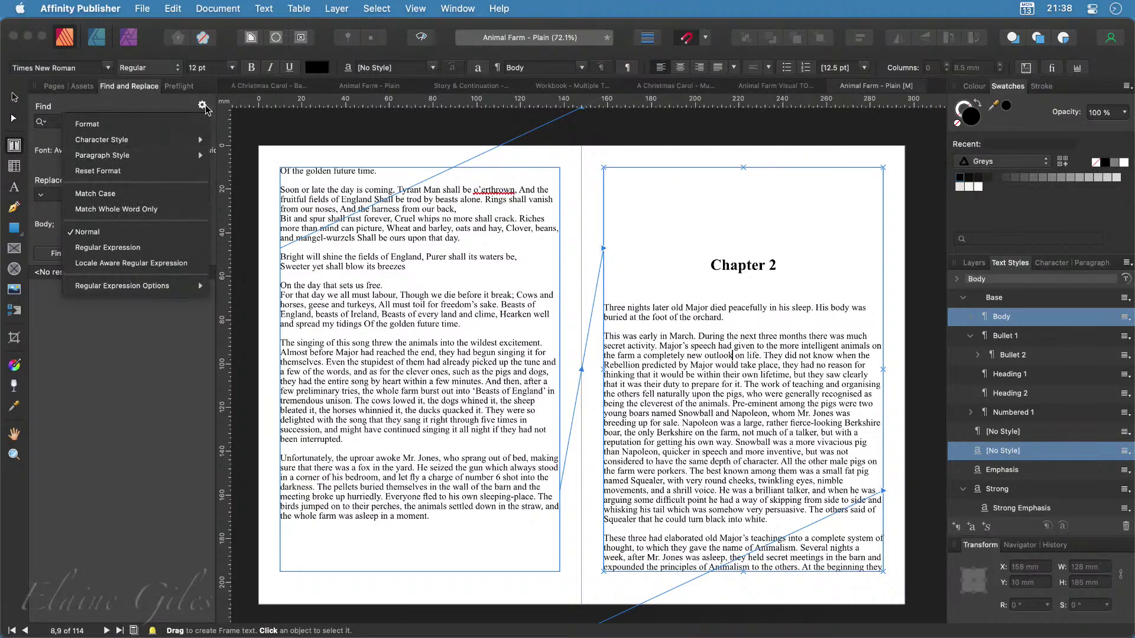
pyautogui.moveTo(149, 161)
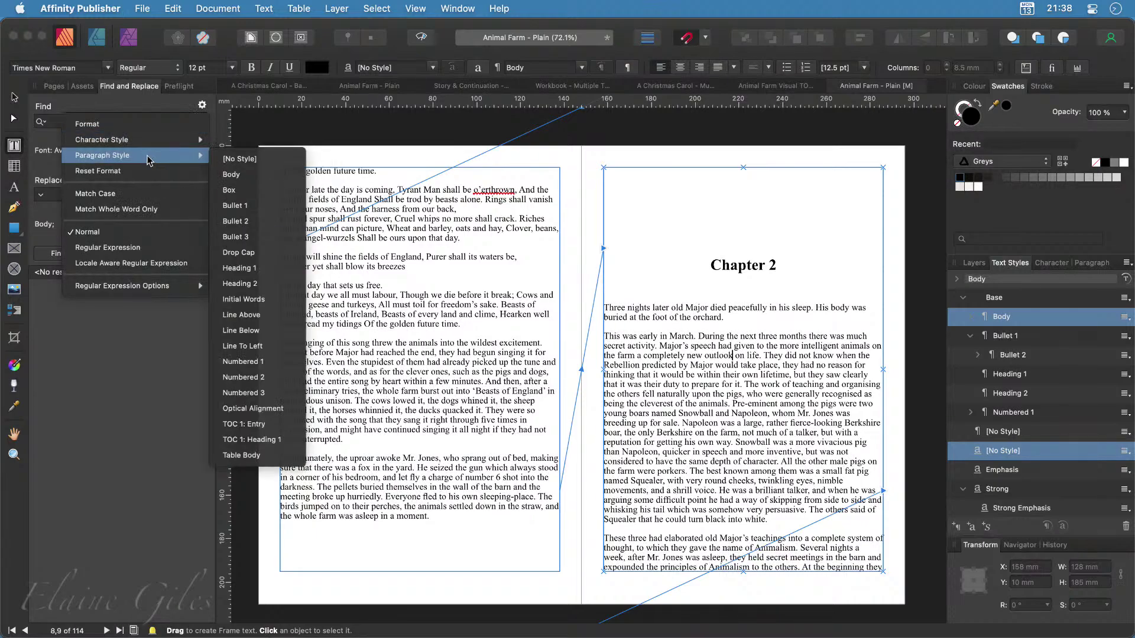
pyautogui.moveTo(148, 139)
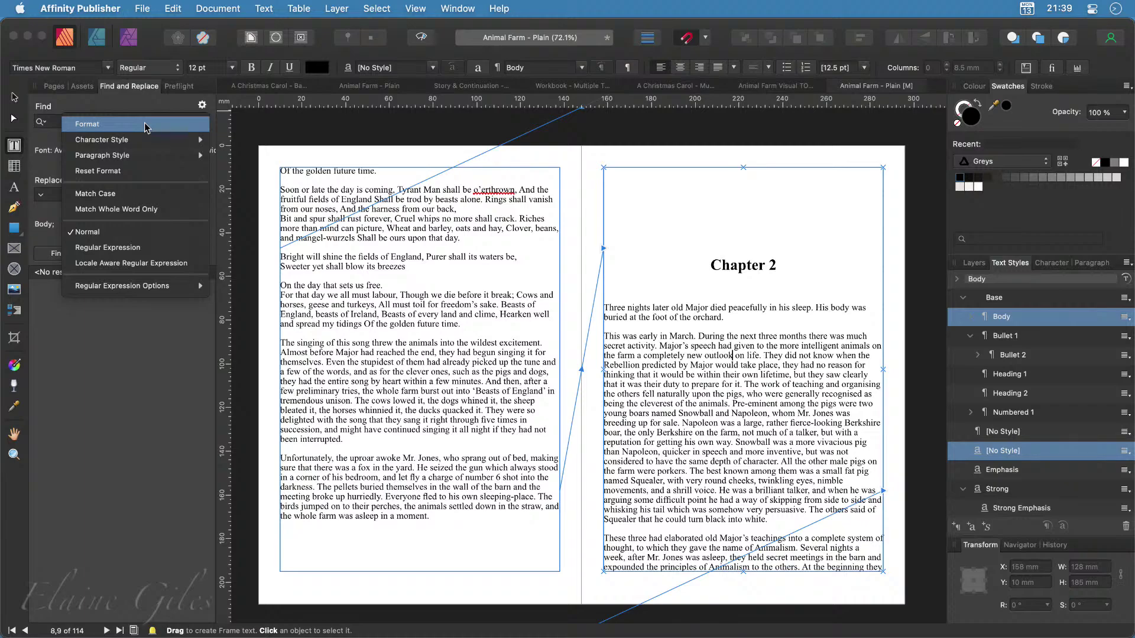
pyautogui.click(127, 436)
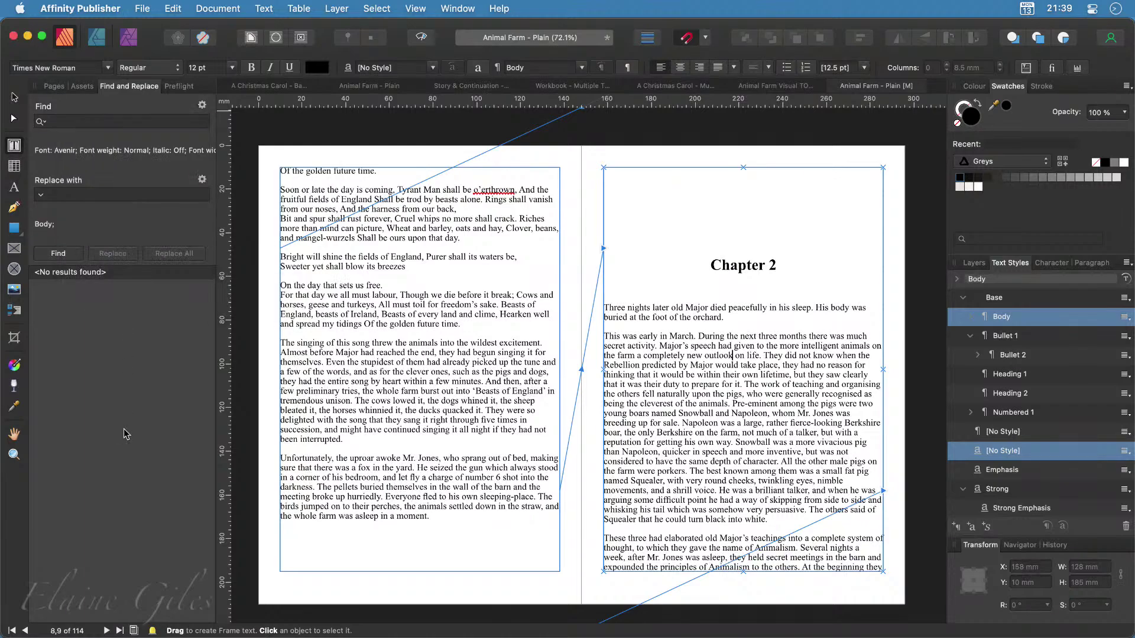
pyautogui.click(202, 179)
pyautogui.moveTo(193, 215)
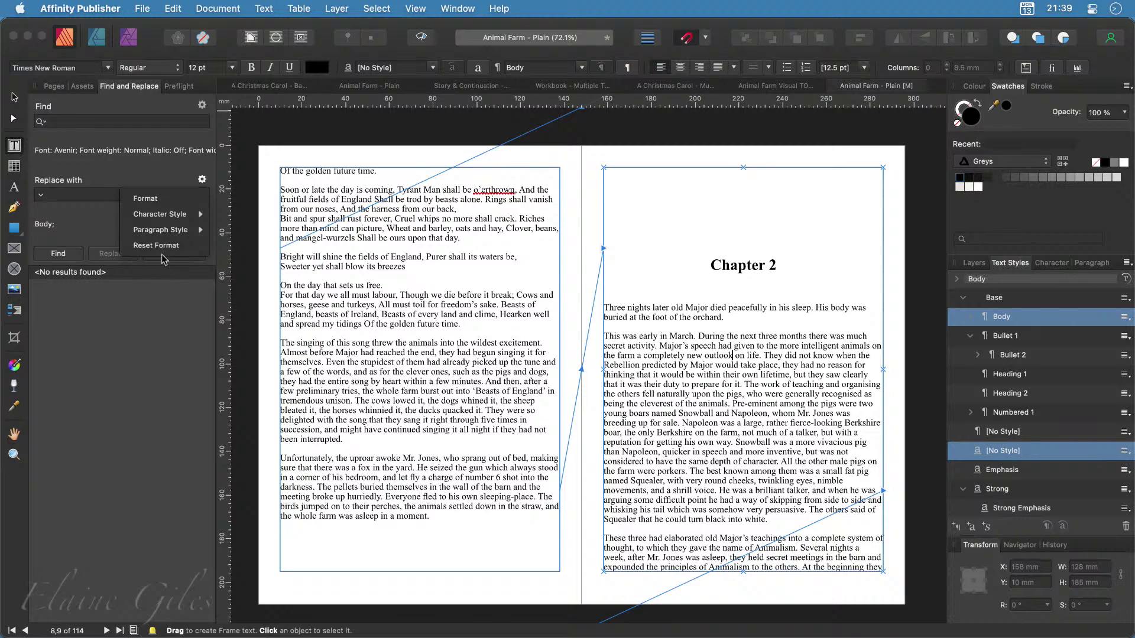
pyautogui.click(133, 351)
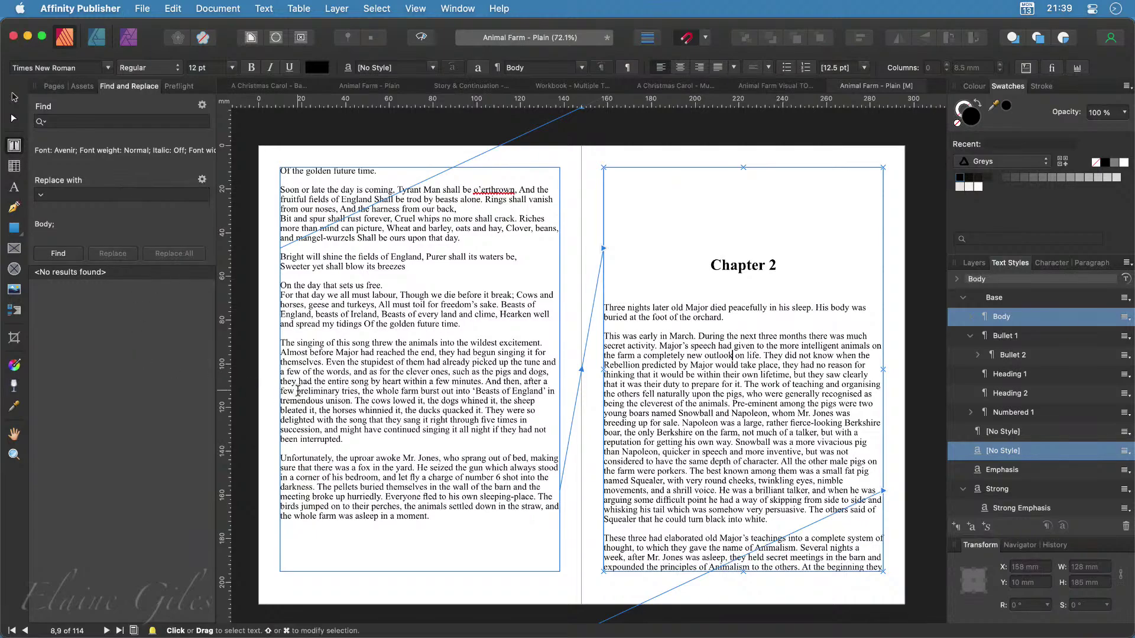
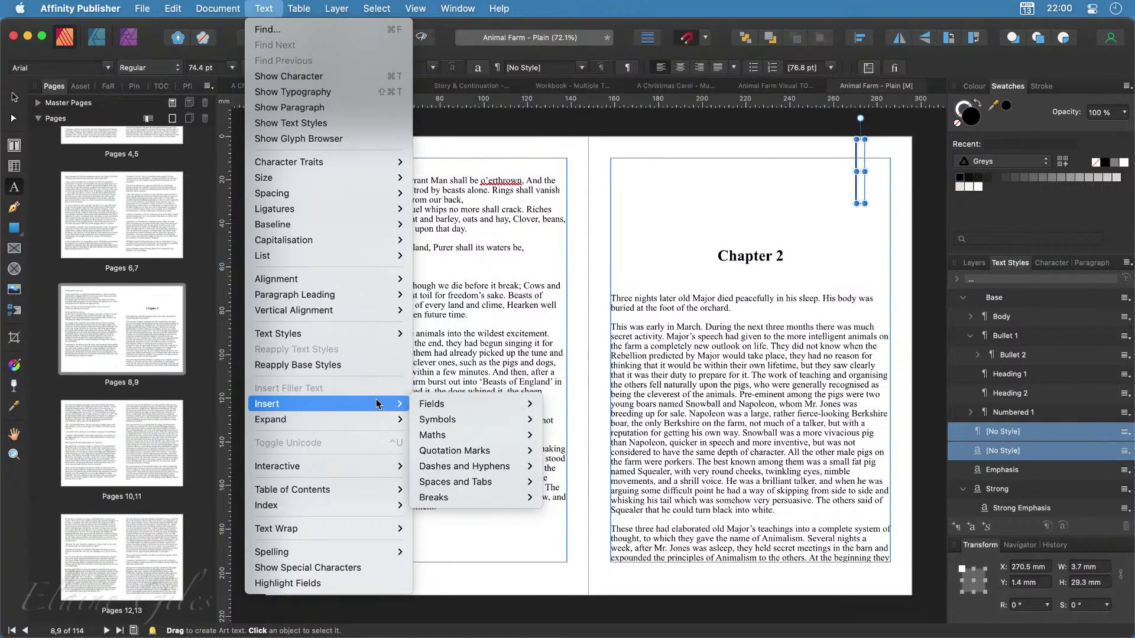
# Insert a page number field into the art text at page 9's upper outer corner and reveal the document's master pages
pyautogui.moveTo(437, 404)
pyautogui.click(577, 407)
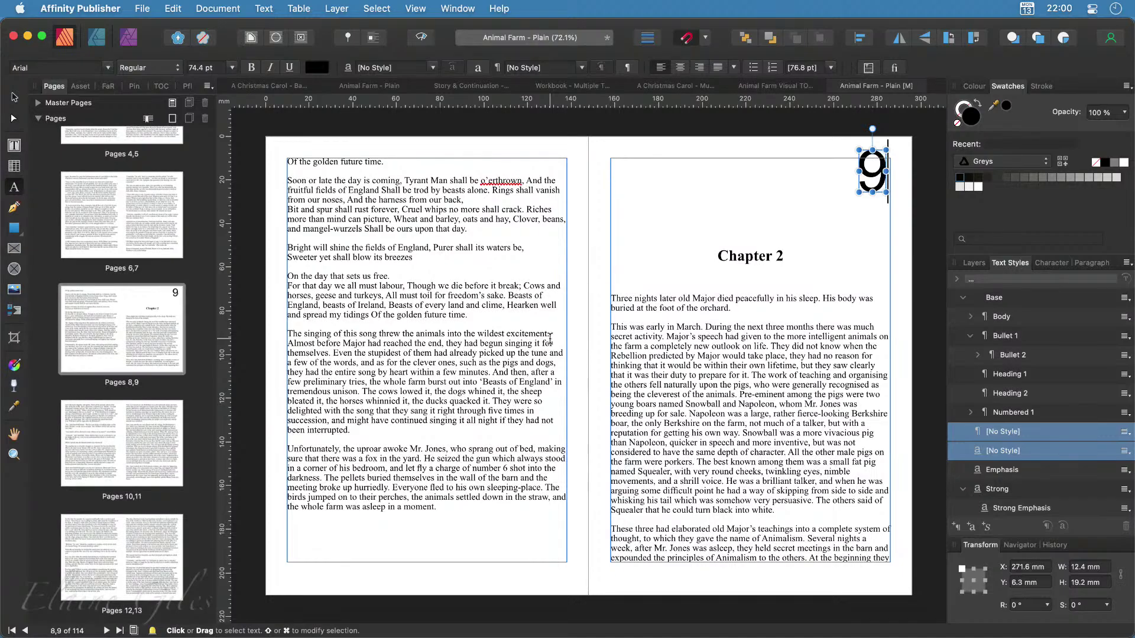
pyautogui.press('Escape')
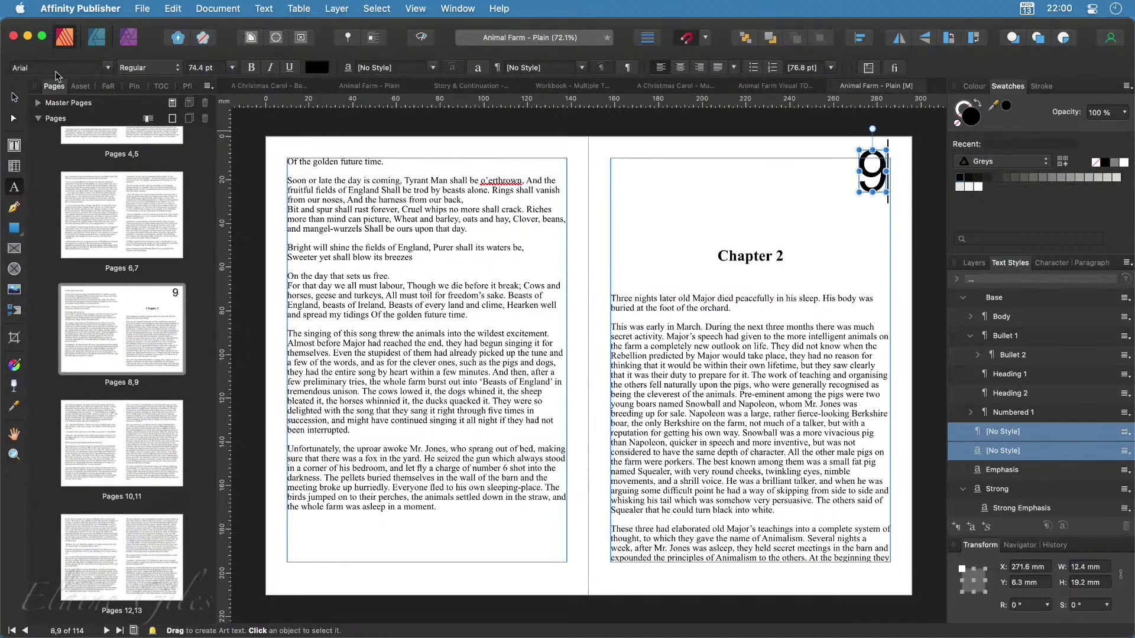
pyautogui.press('v')
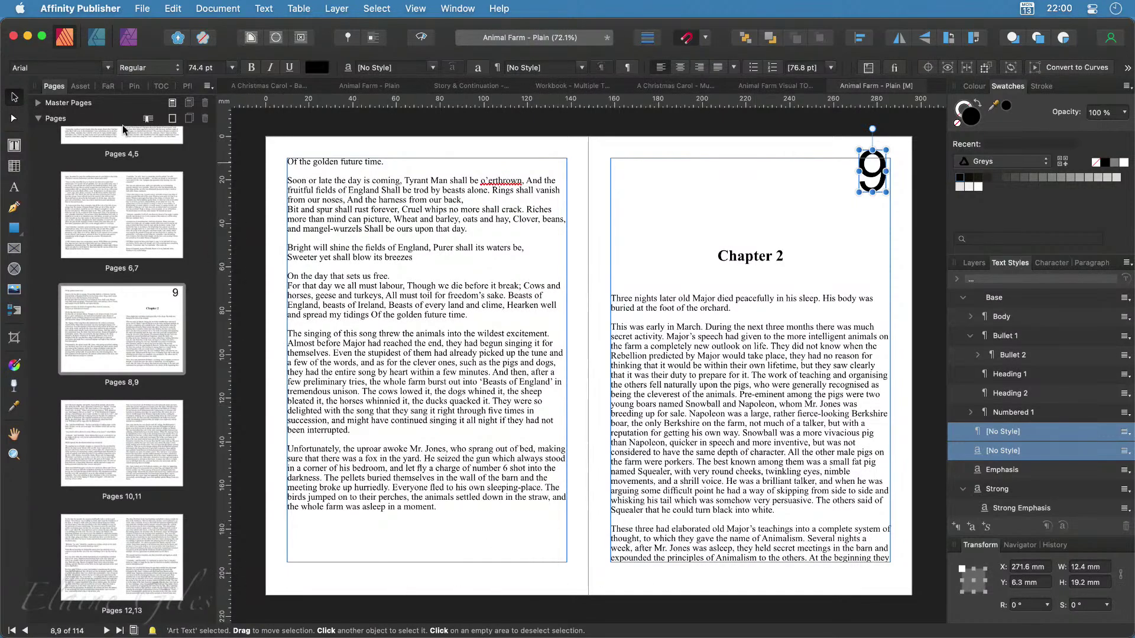
pyautogui.click(39, 103)
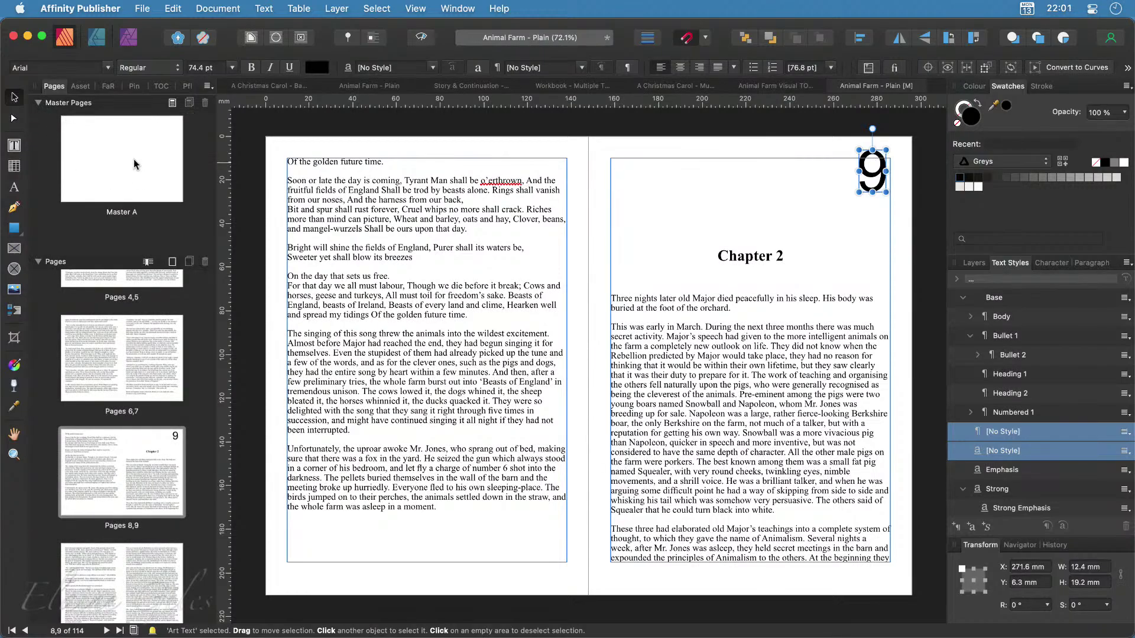
# Rename the Master A spread as Blank
pyautogui.click(120, 187)
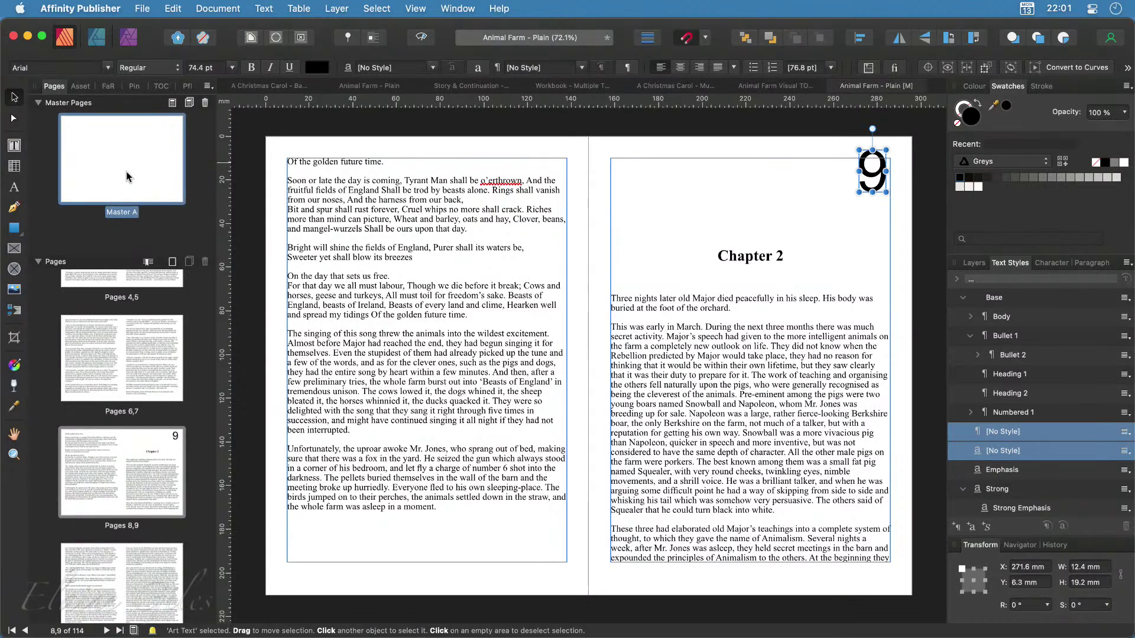
pyautogui.rightClick(119, 174)
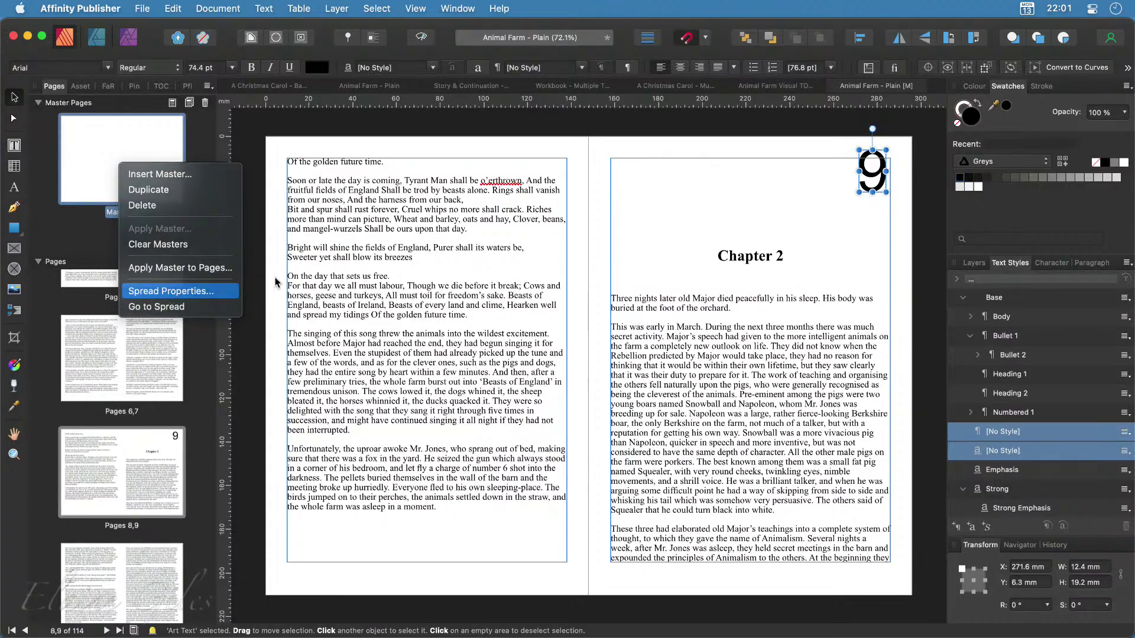
pyautogui.click(167, 291)
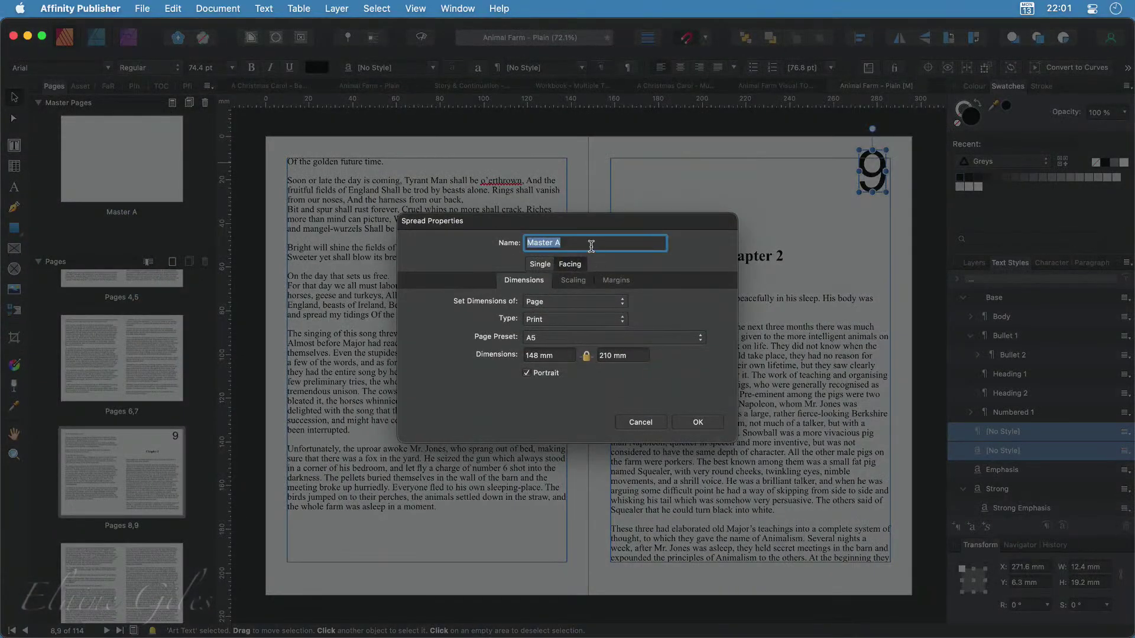
pyautogui.write('Blank')
pyautogui.press('Return')
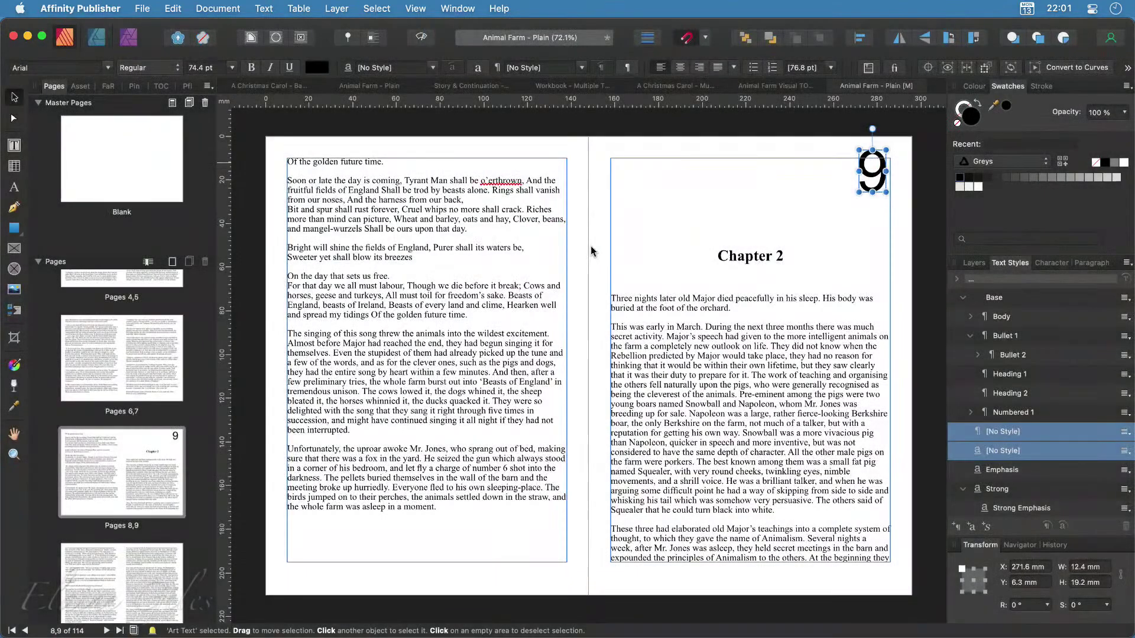
# Rename the Blank master spread as page Numbers
pyautogui.rightClick(126, 195)
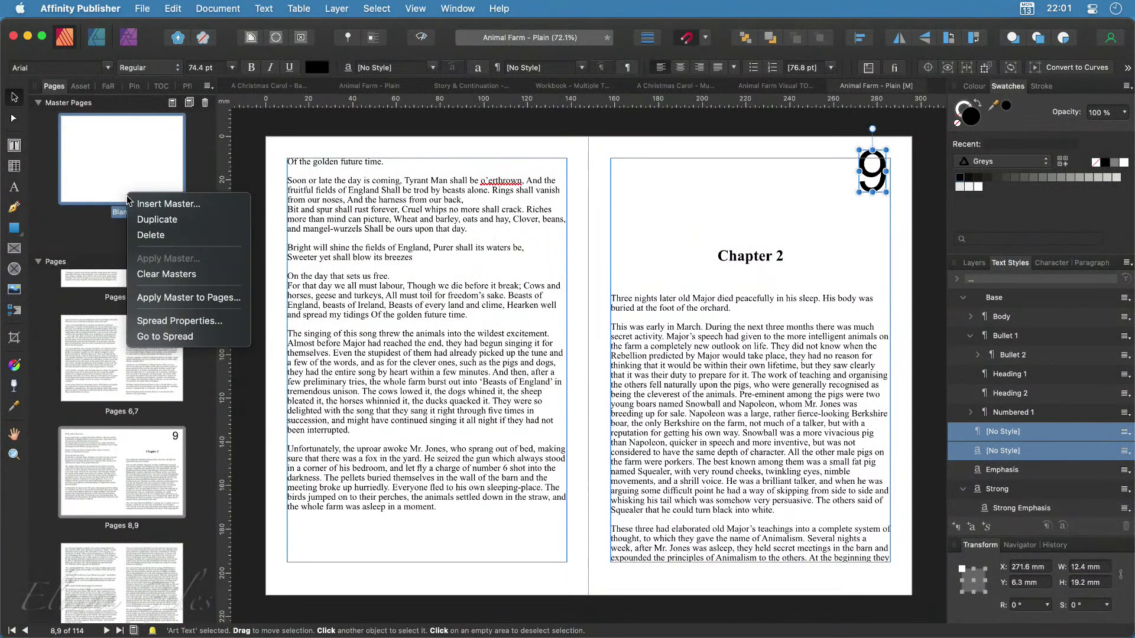
pyautogui.click(168, 321)
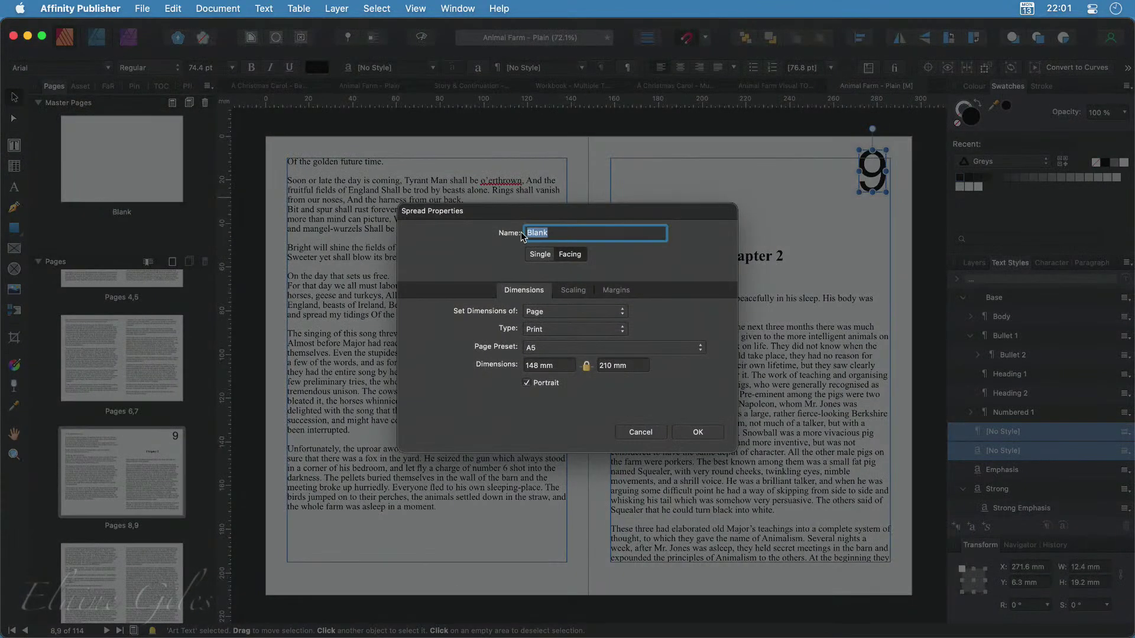
pyautogui.write('page Numbers')
pyautogui.press('Return')
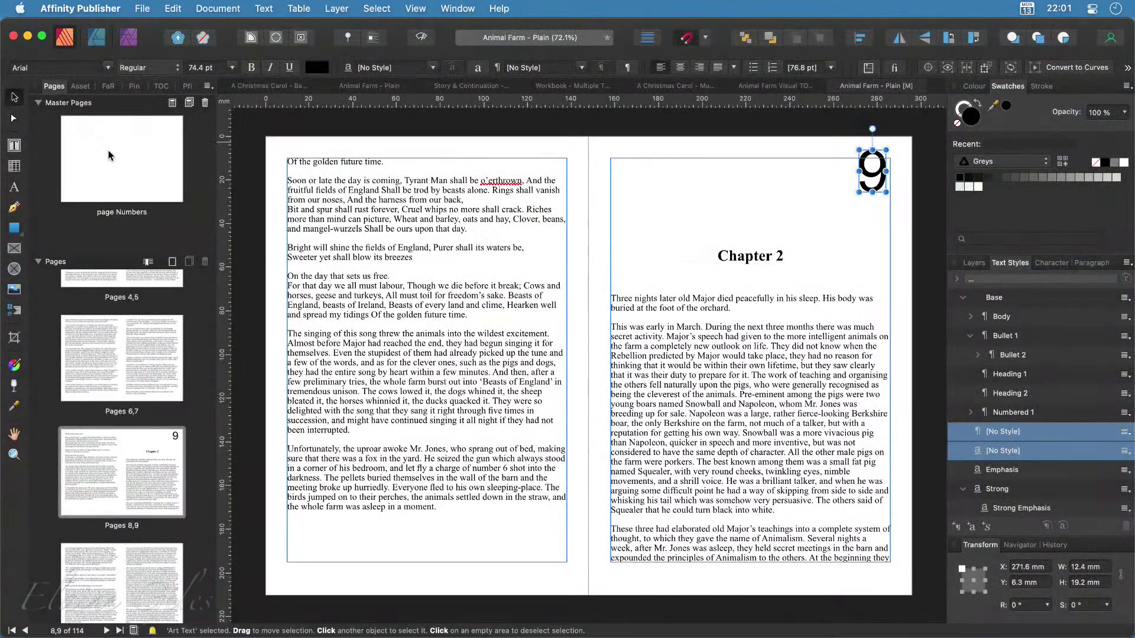
# On the page Numbers master, draw a text frame about 15 × 6 mm below the left page's margin and insert a page number field
pyautogui.doubleClick(111, 155)
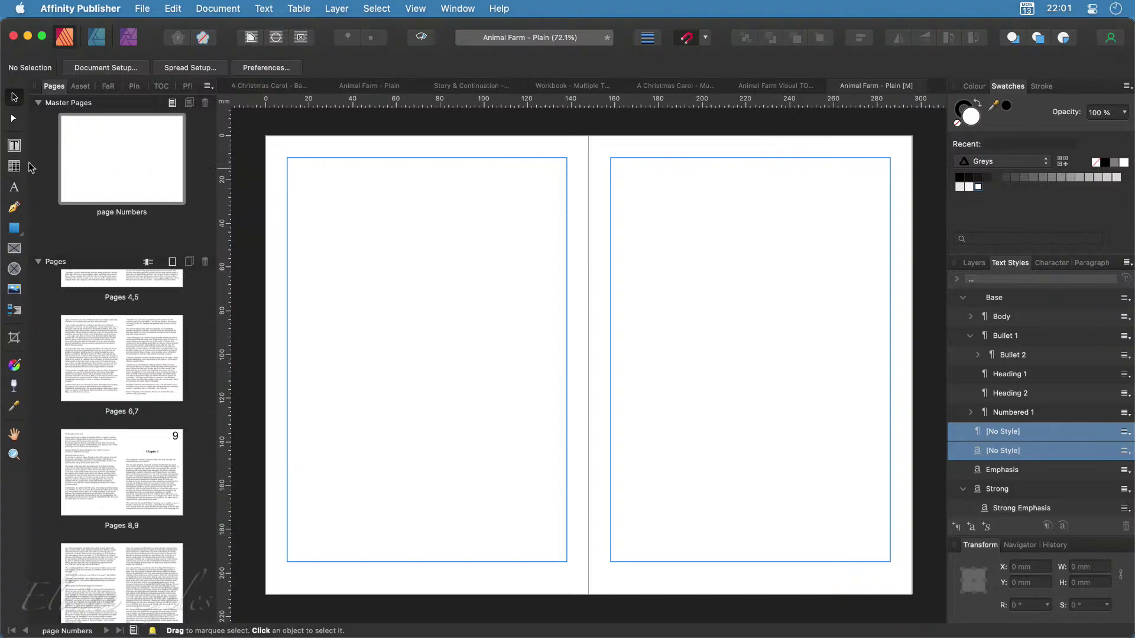
pyautogui.click(15, 148)
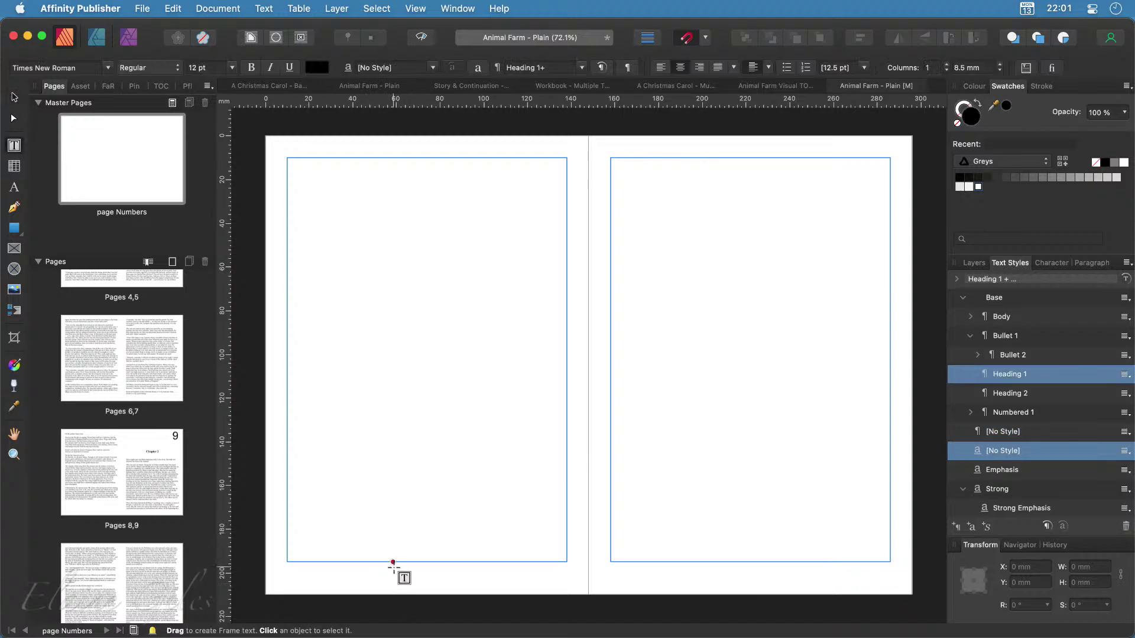
pyautogui.moveTo(412, 575); pyautogui.dragTo(444, 587)
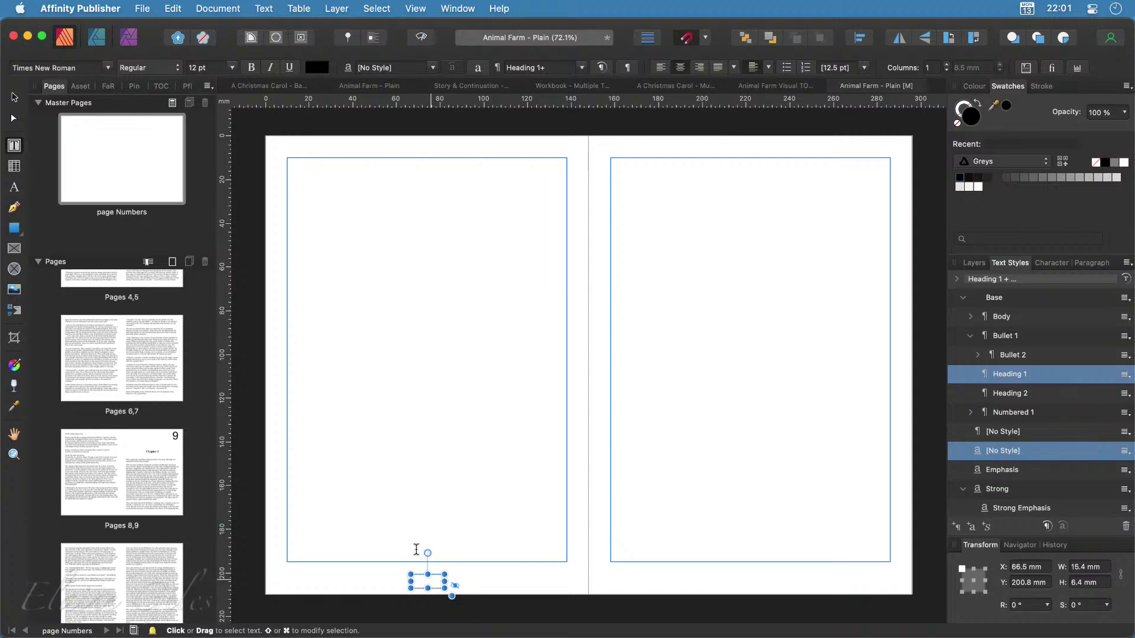
pyautogui.click(262, 7)
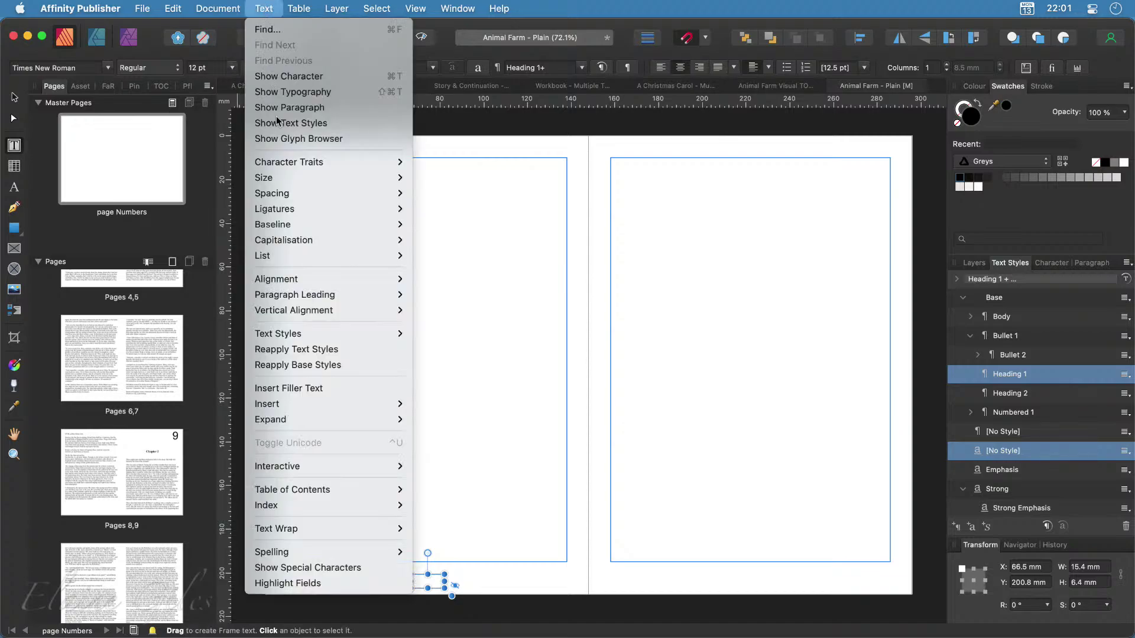
pyautogui.moveTo(360, 404)
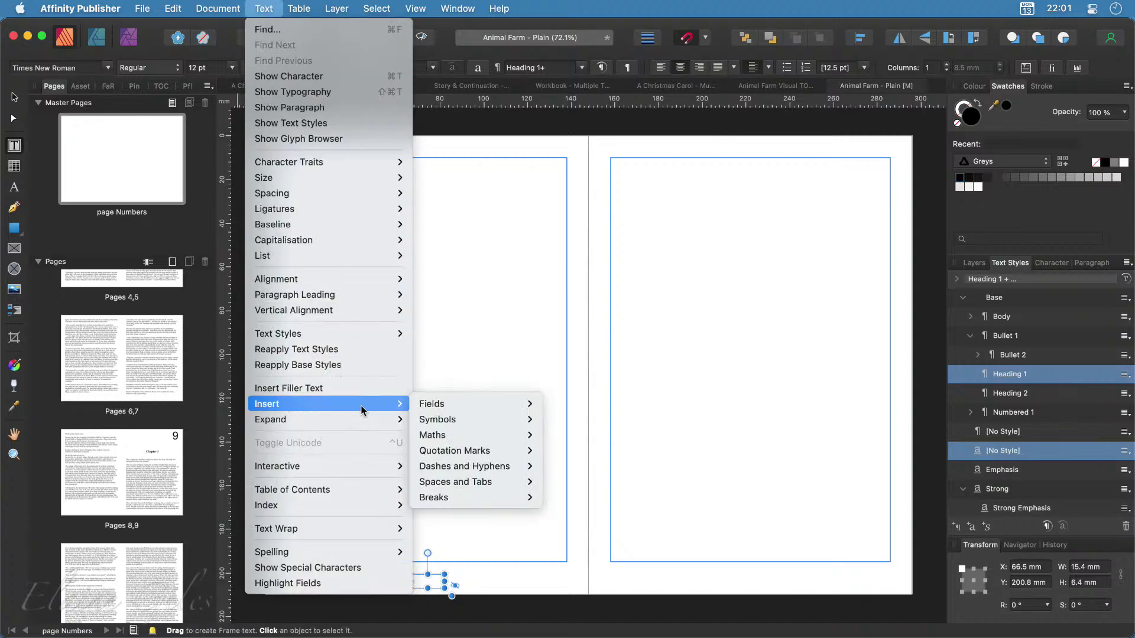
pyautogui.moveTo(443, 405)
pyautogui.click(576, 404)
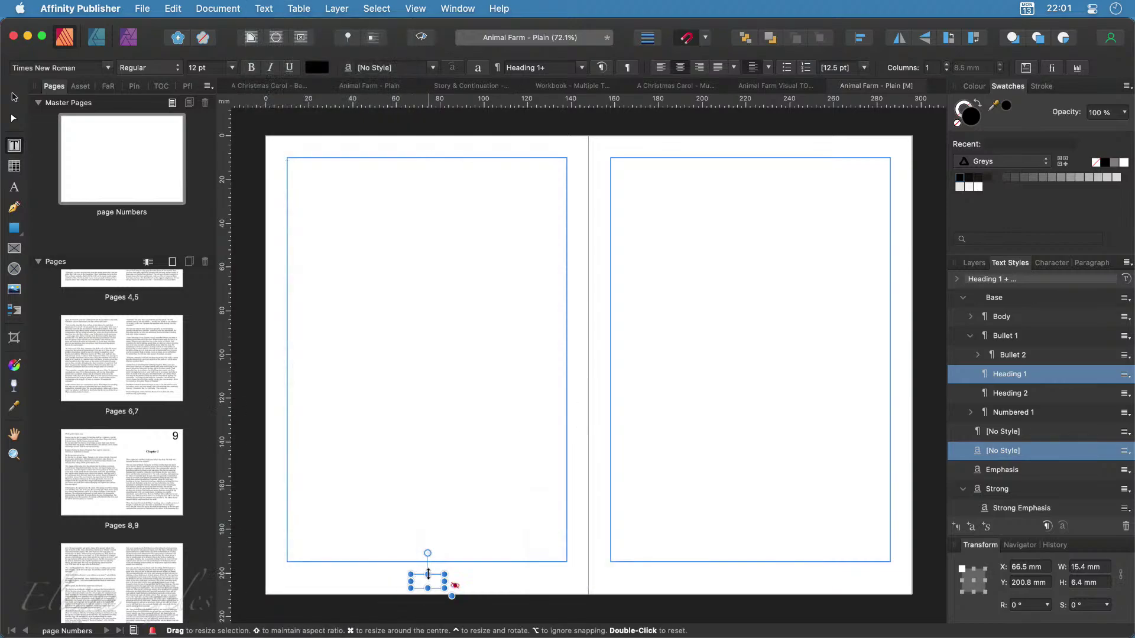
# Resize the page number frame on the master's left page to about 19.7 × 5.2 mm
pyautogui.moveTo(427, 574); pyautogui.dragTo(531, 563)
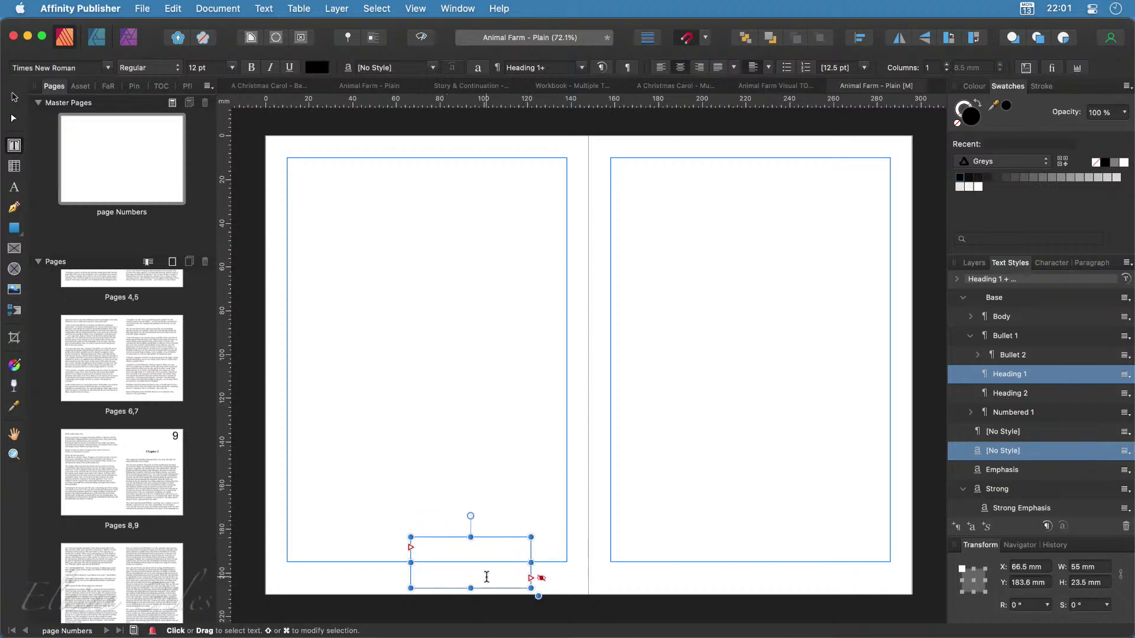
pyautogui.click(487, 577)
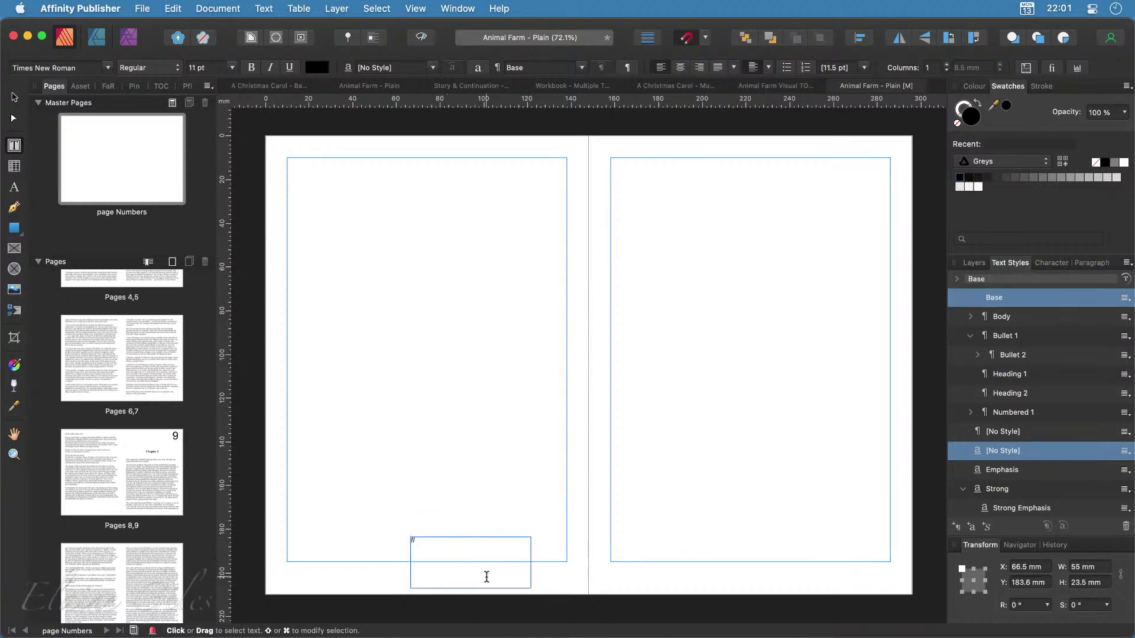
pyautogui.press('Escape')
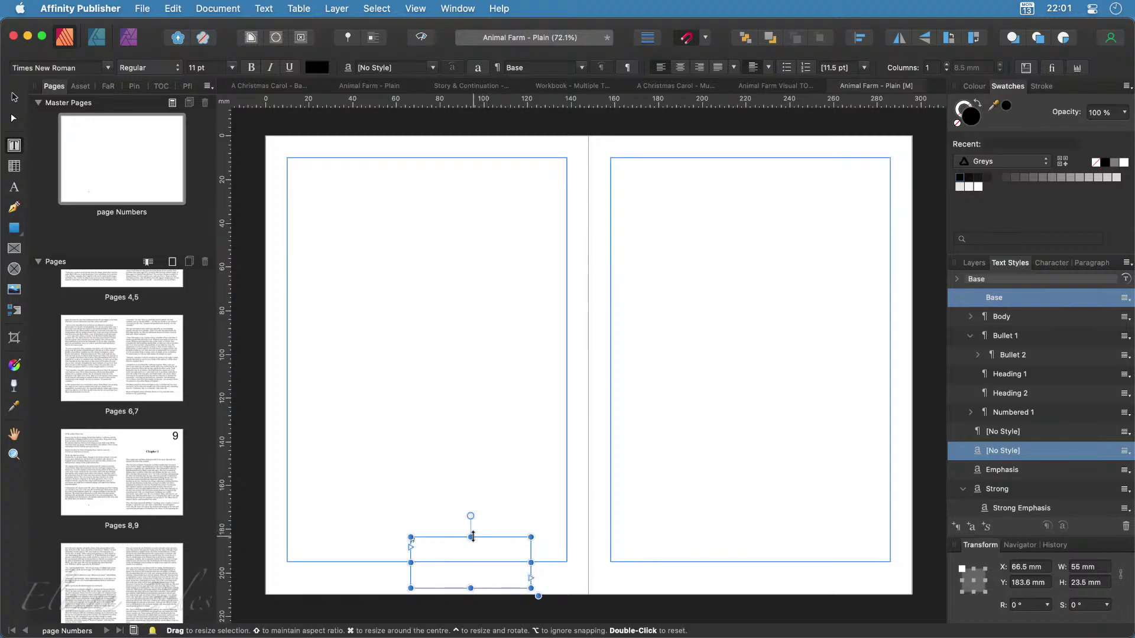
pyautogui.moveTo(518, 579); pyautogui.dragTo(455, 547)
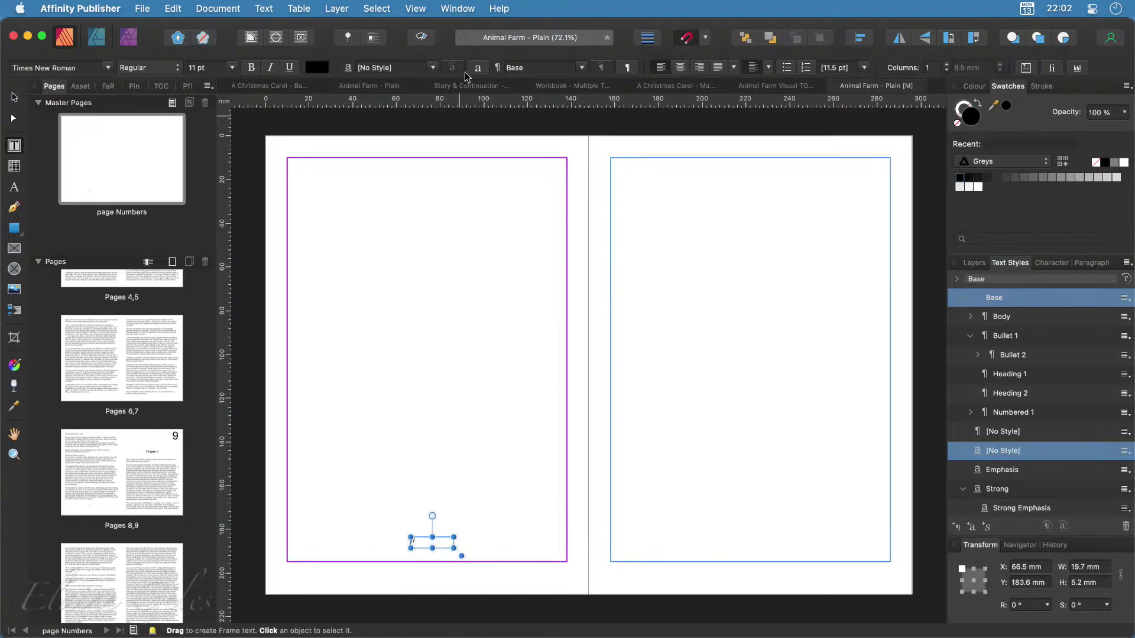
# Centre the text in the page number frame and place the frame midway across the left page, just below the bottom margin
pyautogui.click(679, 69)
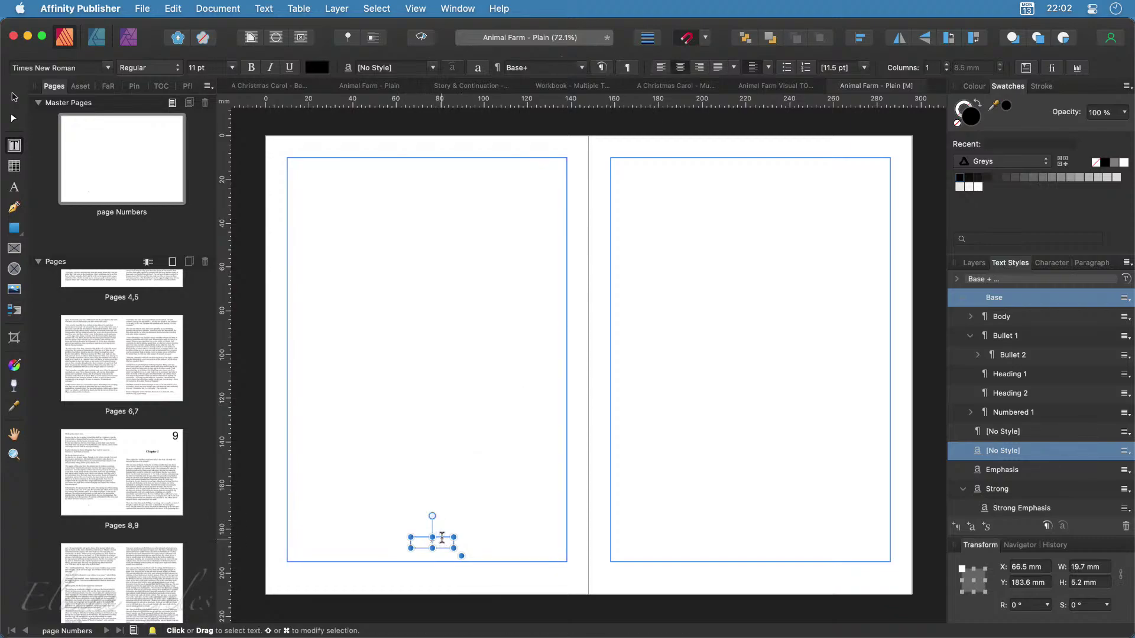
pyautogui.moveTo(437, 538); pyautogui.dragTo(436, 572)
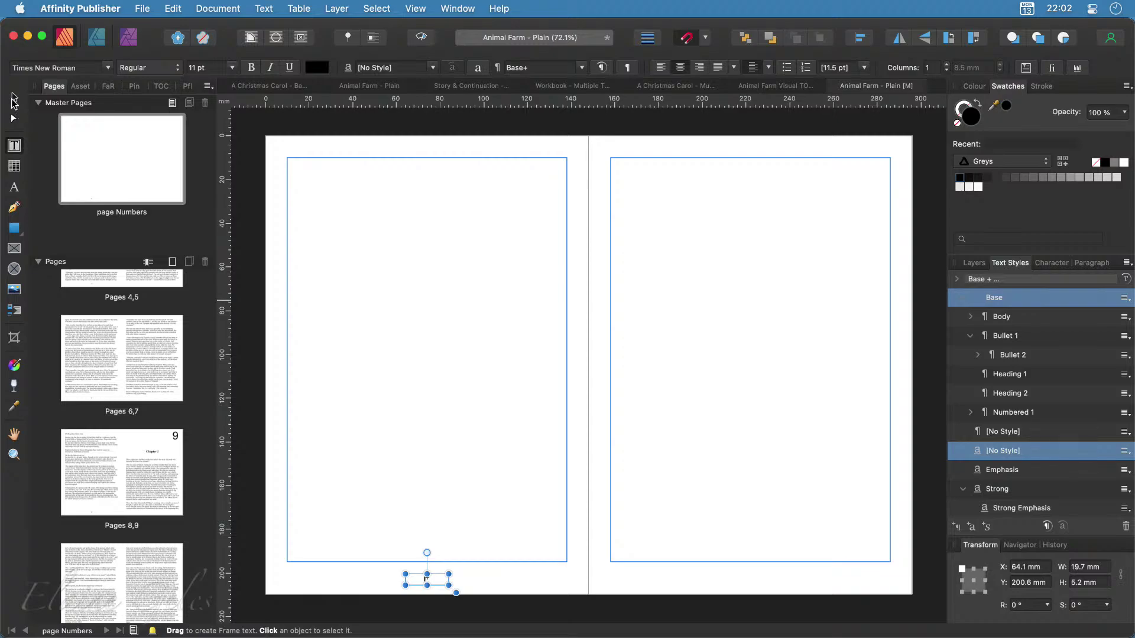
# Duplicate the page number frame onto the master's right page, centred below the margin and level with the left frame
pyautogui.press('v')
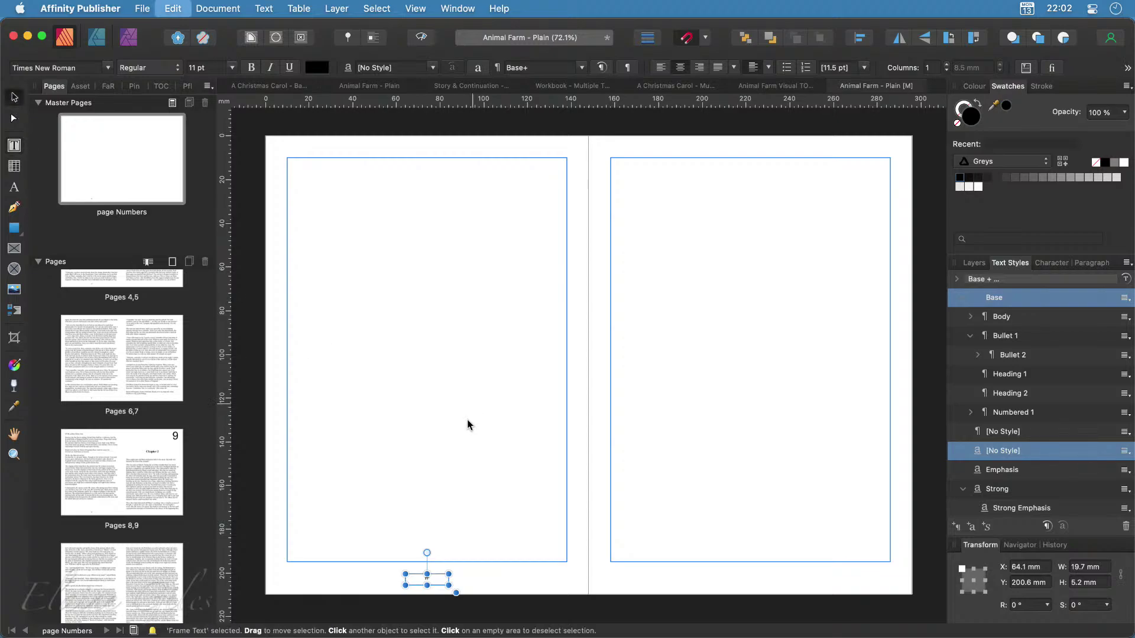
pyautogui.moveTo(438, 582); pyautogui.dragTo(765, 588)
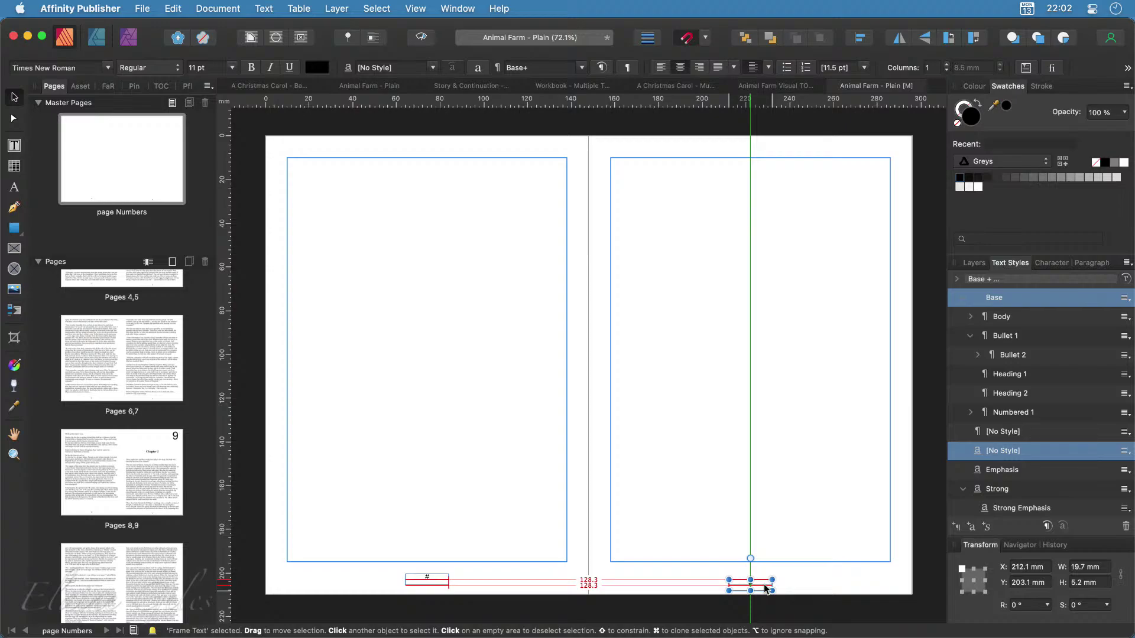
pyautogui.moveTo(764, 588); pyautogui.dragTo(766, 589)
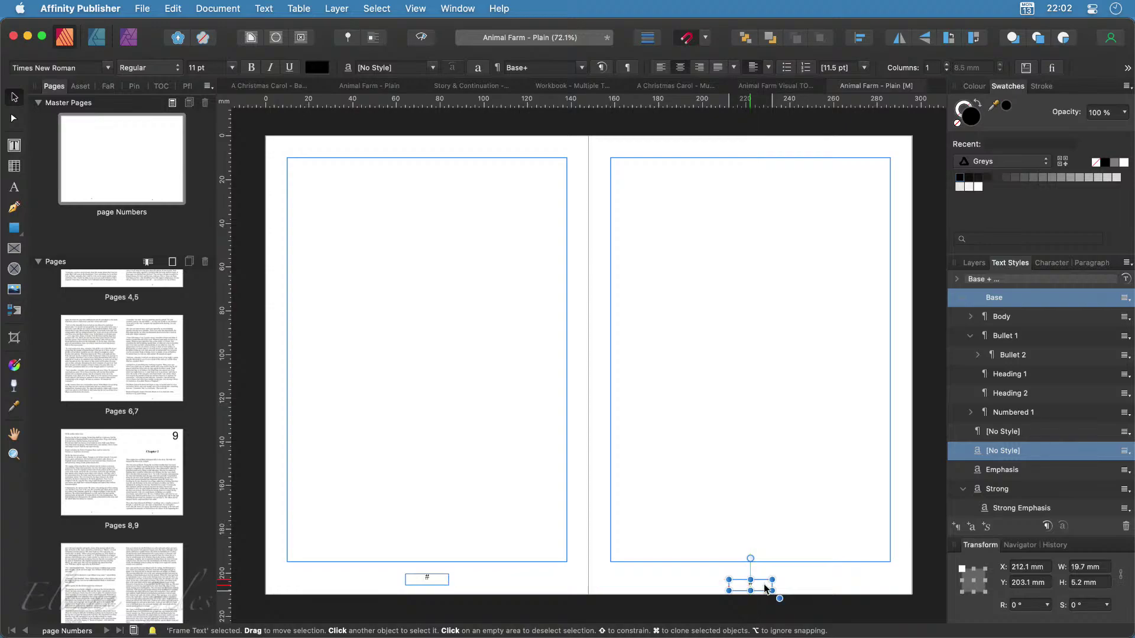
pyautogui.click(844, 597)
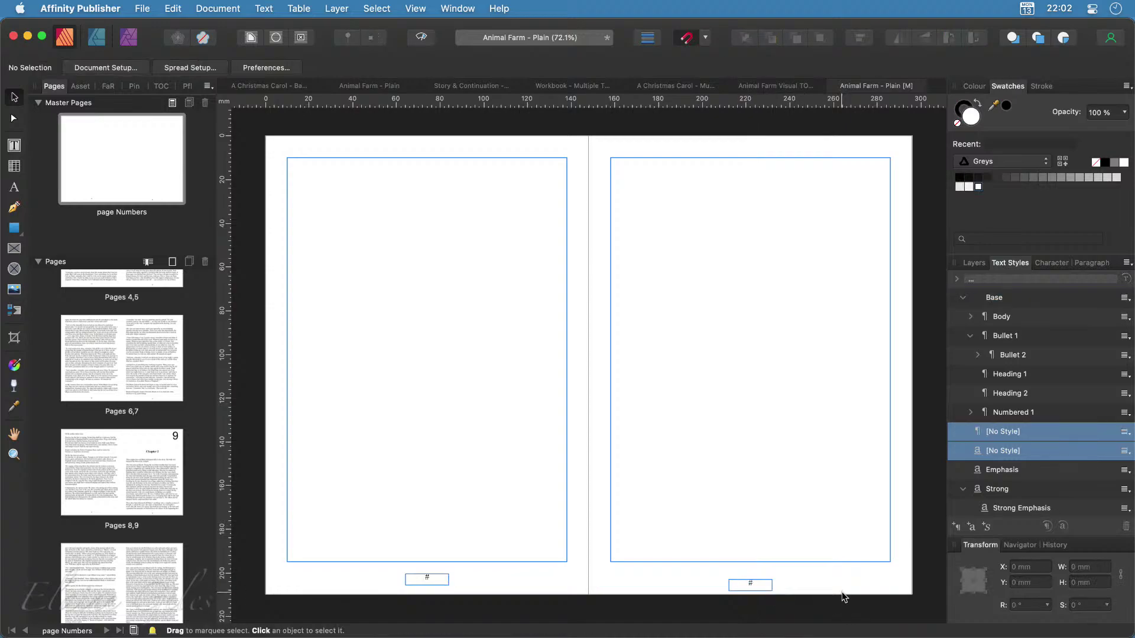
pyautogui.moveTo(750, 587); pyautogui.dragTo(750, 585)
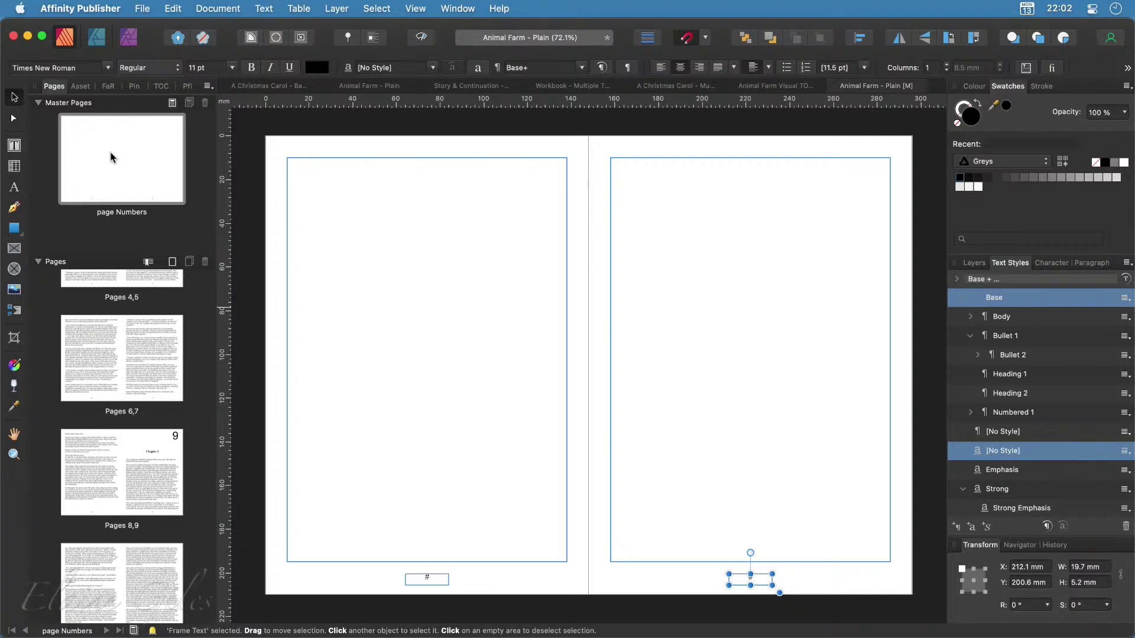
# Examine the master page numbers at the foot of pages 8 and 9 and on the Chapter 1 spread, pages 2 and 3
pyautogui.click(120, 480)
pyautogui.doubleClick(119, 476)
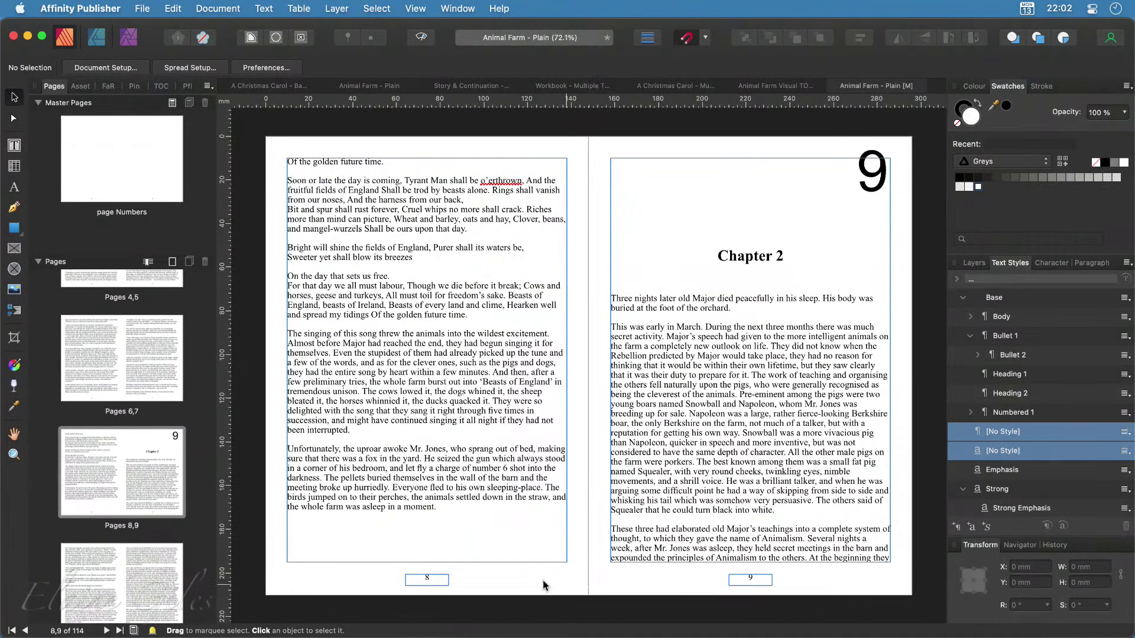
pyautogui.click(414, 582)
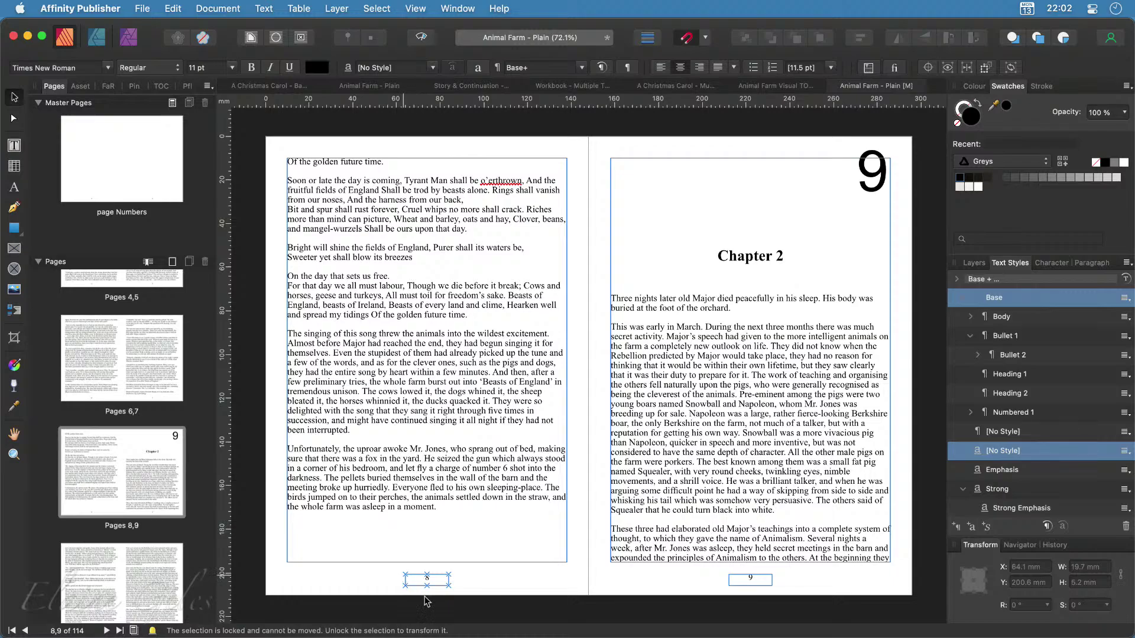
pyautogui.scroll(1, 423, 610)
pyautogui.scroll(10, 423, 610)
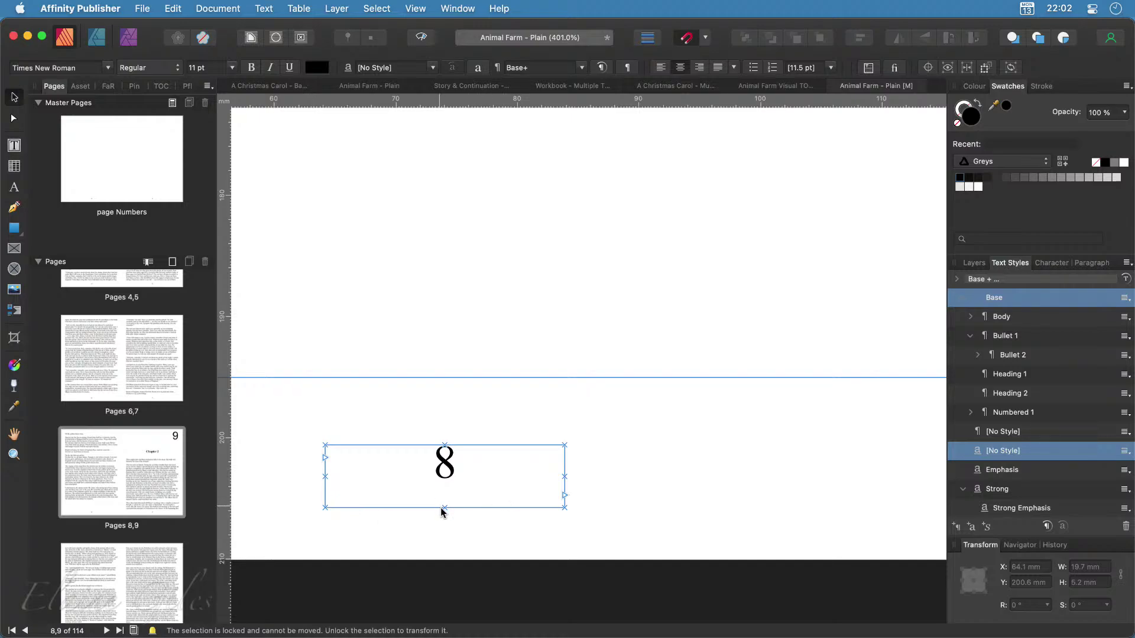
pyautogui.scroll(-10, 513, 547)
pyautogui.scroll(-3, 513, 548)
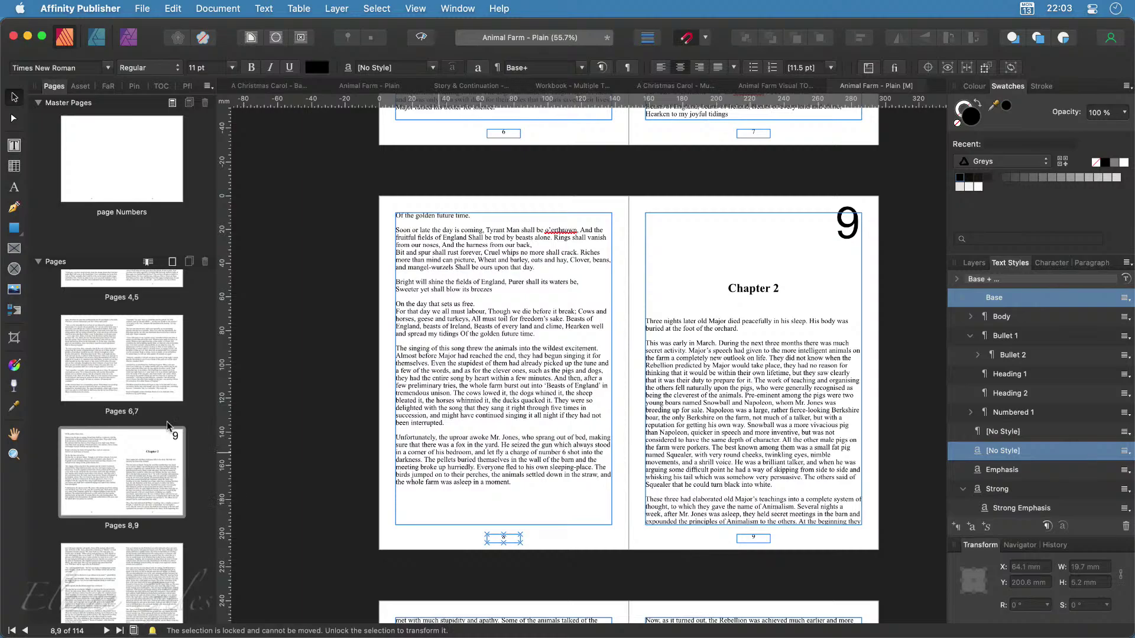
pyautogui.scroll(5, 160, 416)
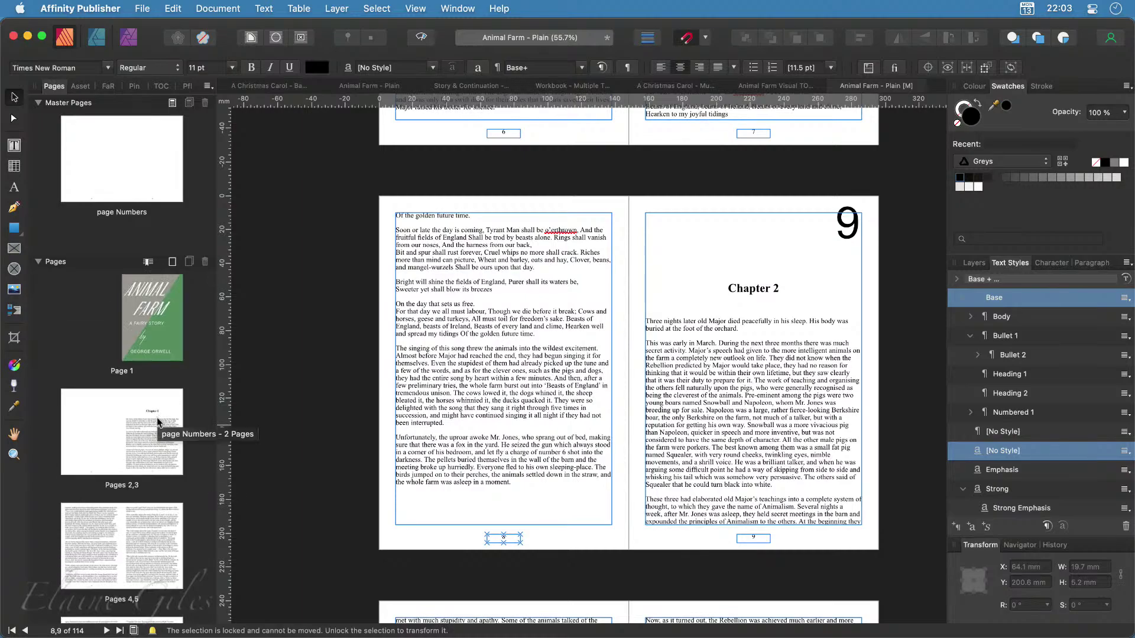
pyautogui.doubleClick(160, 419)
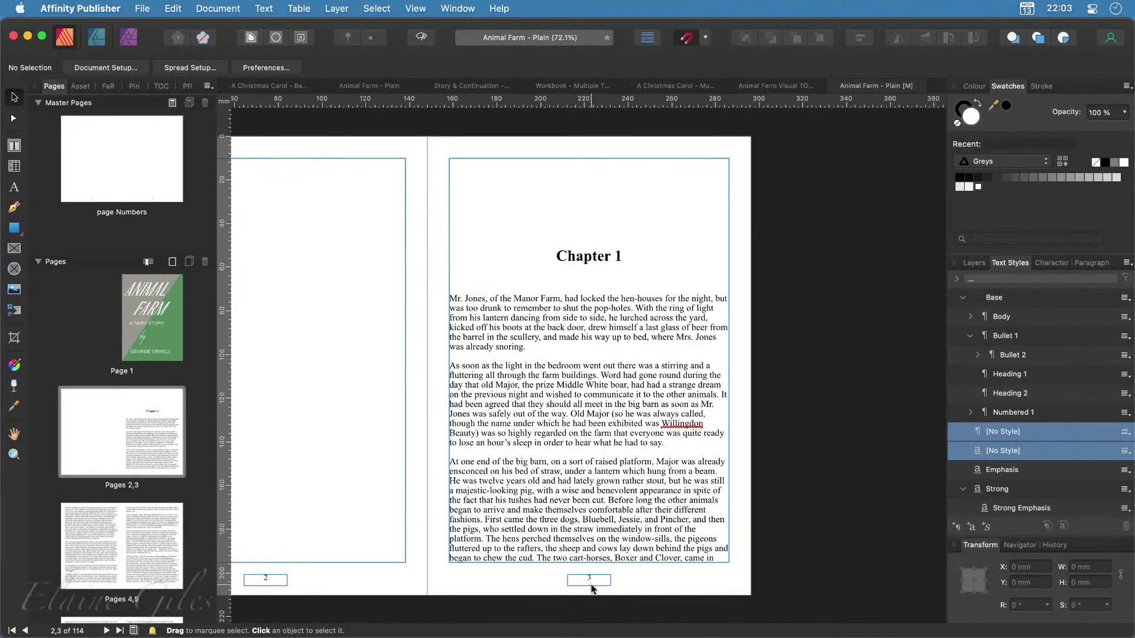
pyautogui.hscroll(-4, 591, 582)
pyautogui.hscroll(-2, 591, 590)
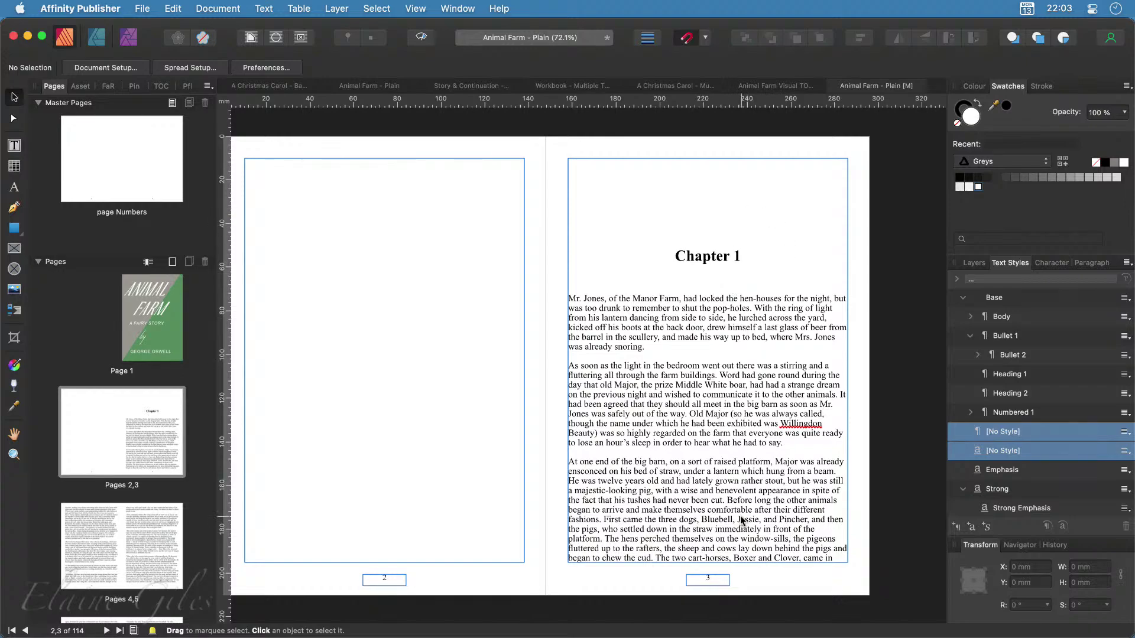
# Add a new document section that starts on page 3 and restarts page numbering at 1
pyautogui.click(219, 7)
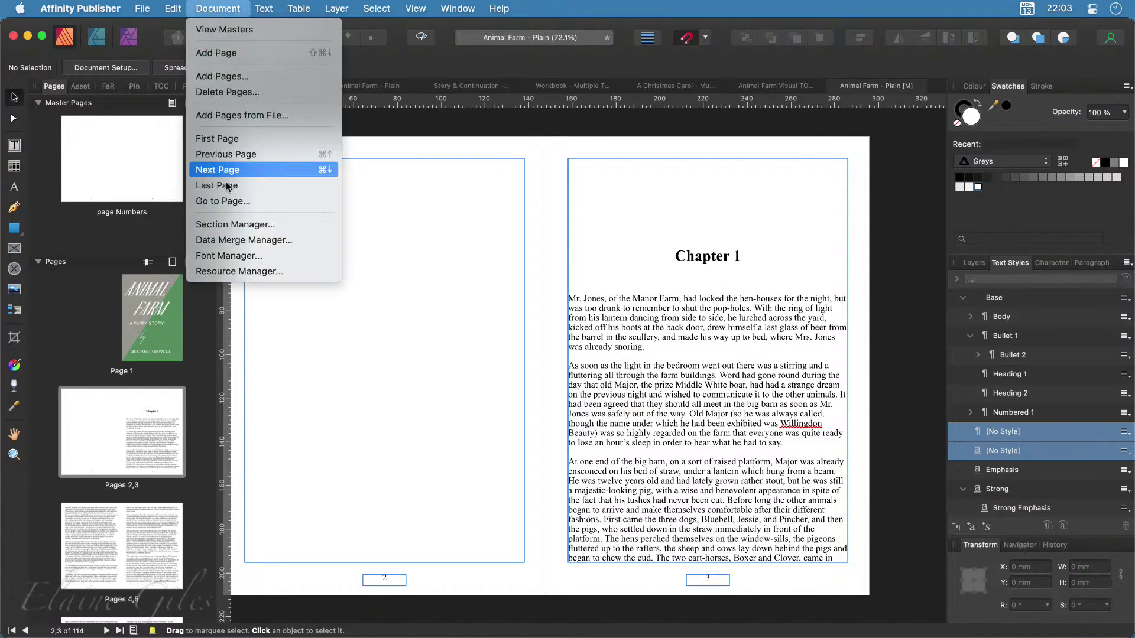
pyautogui.click(231, 225)
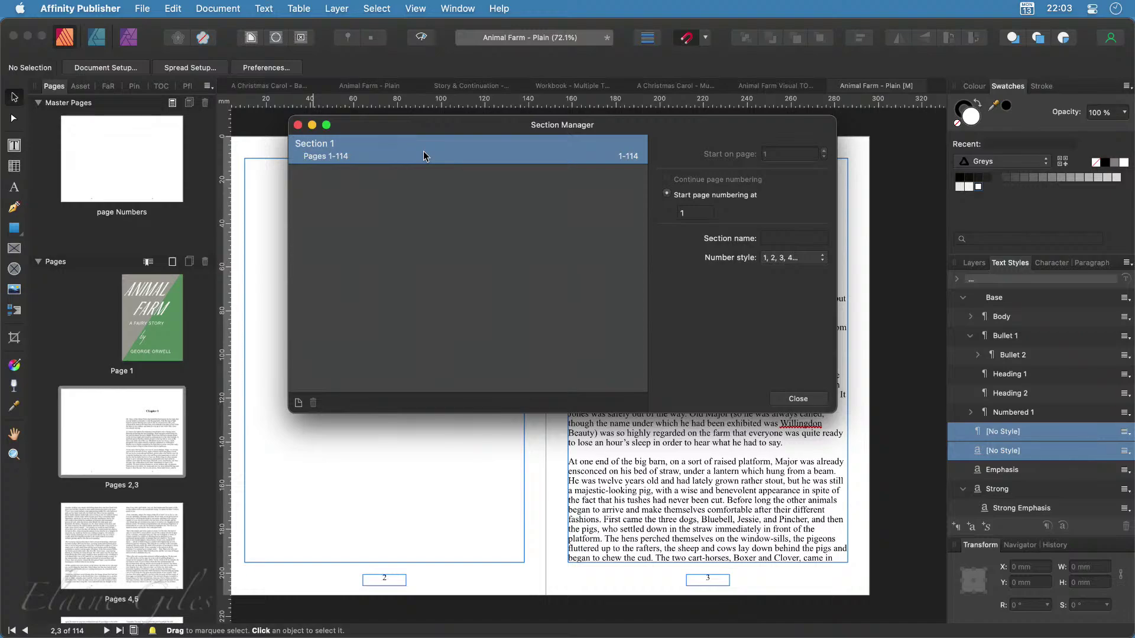
pyautogui.click(299, 403)
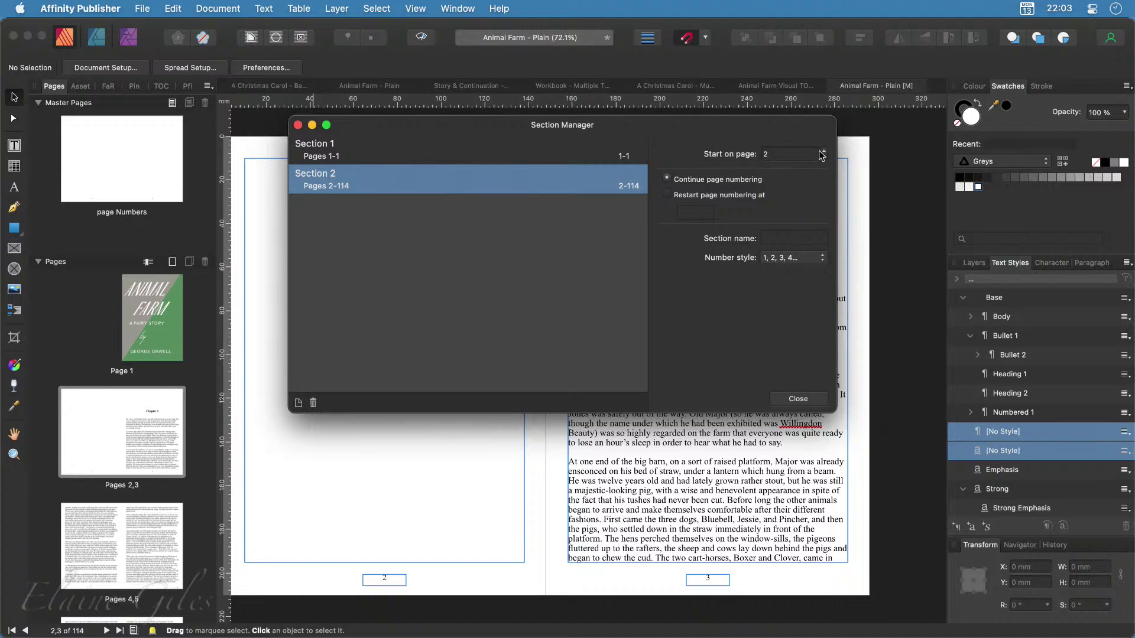
pyautogui.click(668, 196)
pyautogui.click(798, 399)
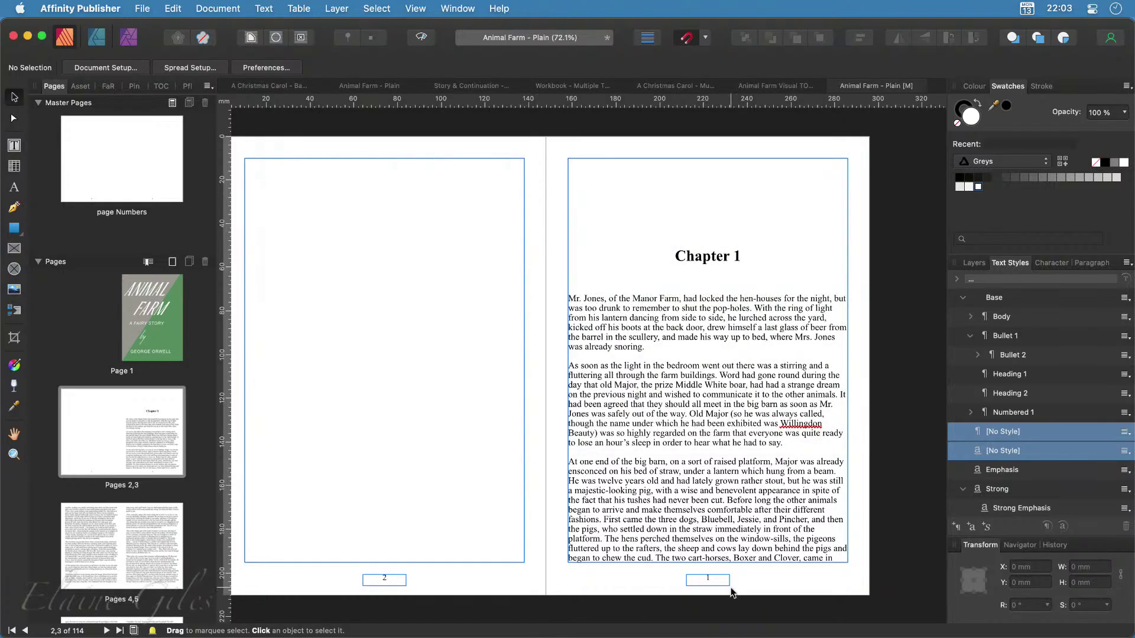
# Move the large page number on the Chapter 2 page into the upper outer corner inside the margins
pyautogui.scroll(3, 732, 593)
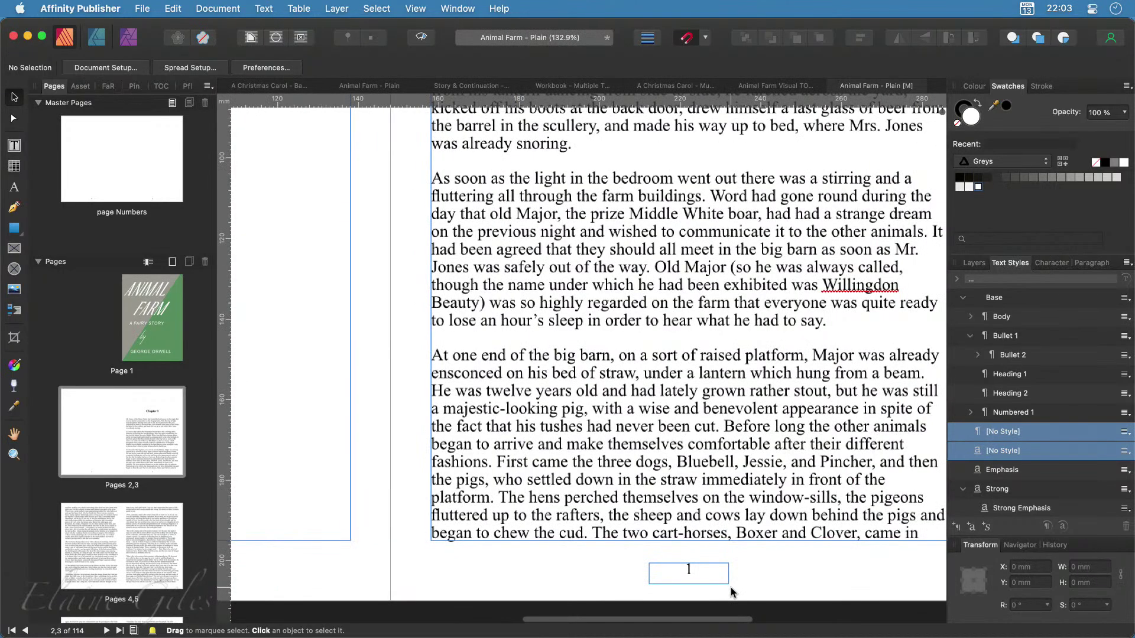
pyautogui.scroll(-5, 150, 497)
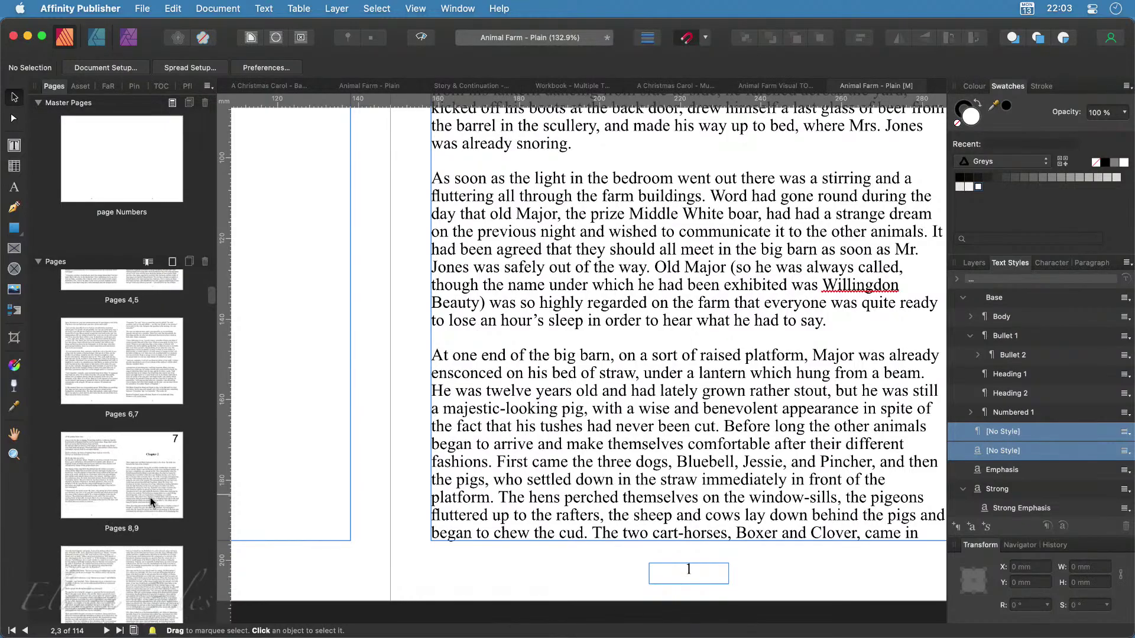
pyautogui.doubleClick(153, 467)
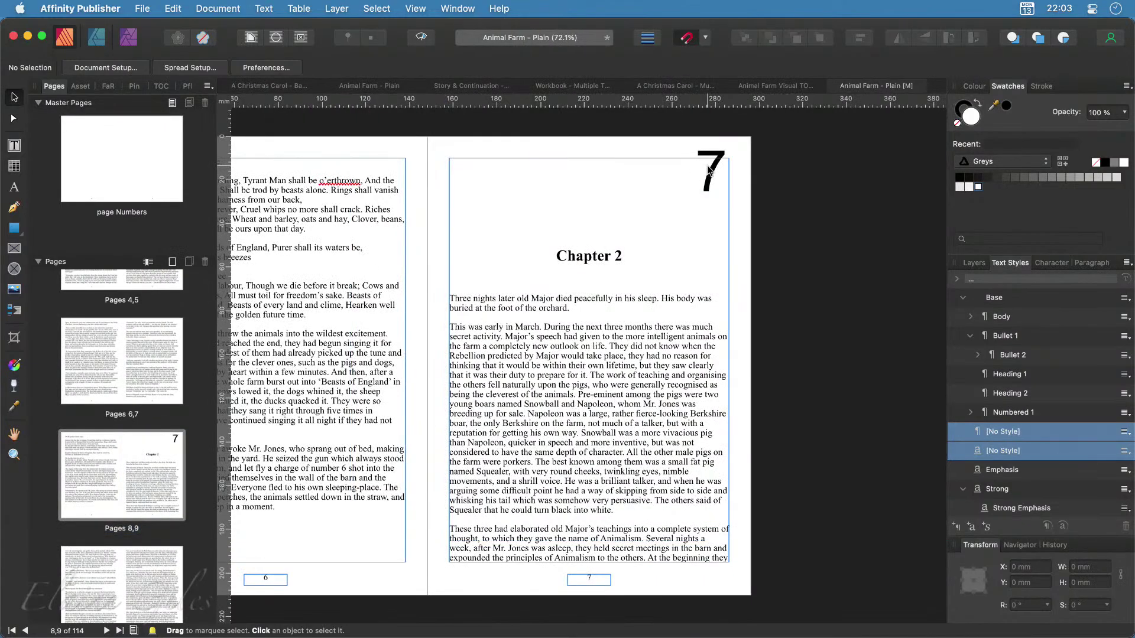
pyautogui.moveTo(713, 173); pyautogui.dragTo(715, 186)
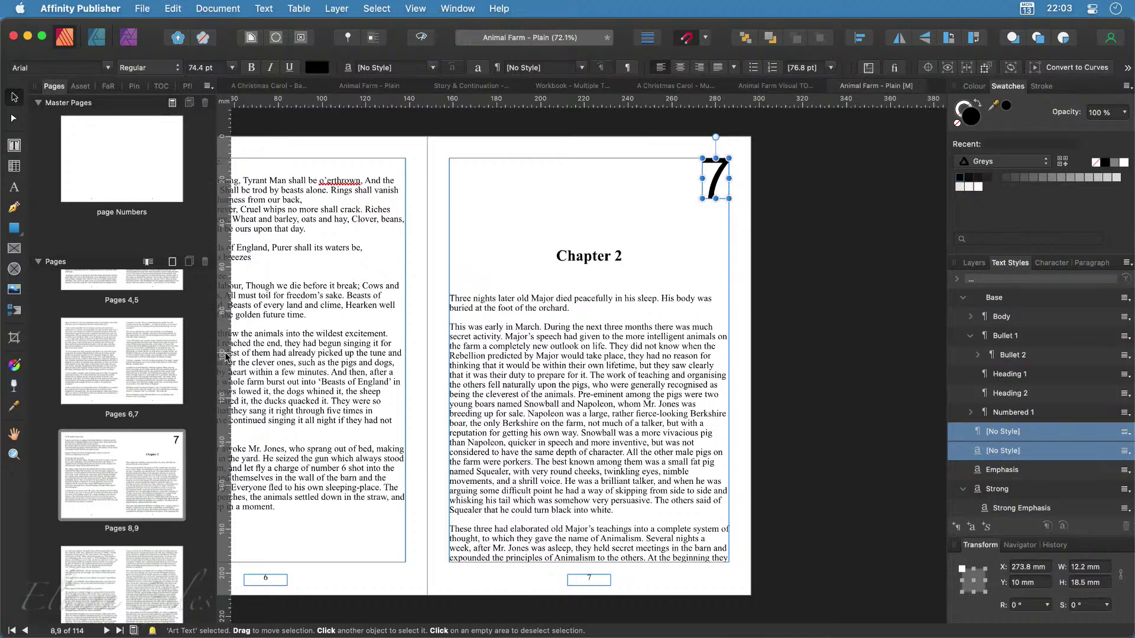
# Restart page numbering at 20 for the section that starts on page 3
pyautogui.click(135, 576)
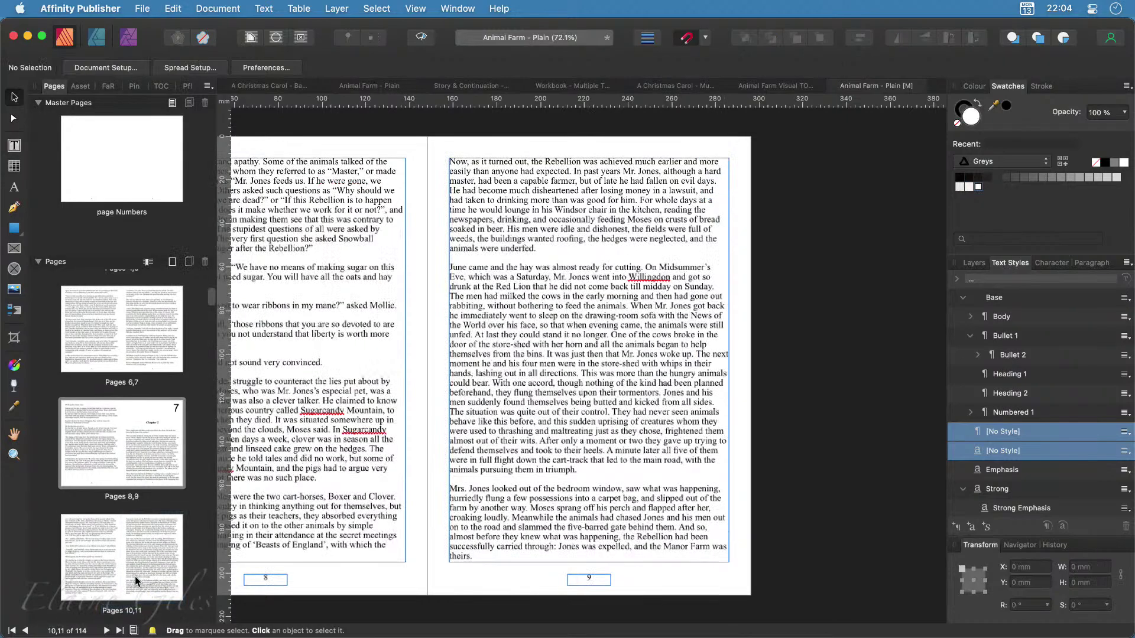
pyautogui.click(160, 430)
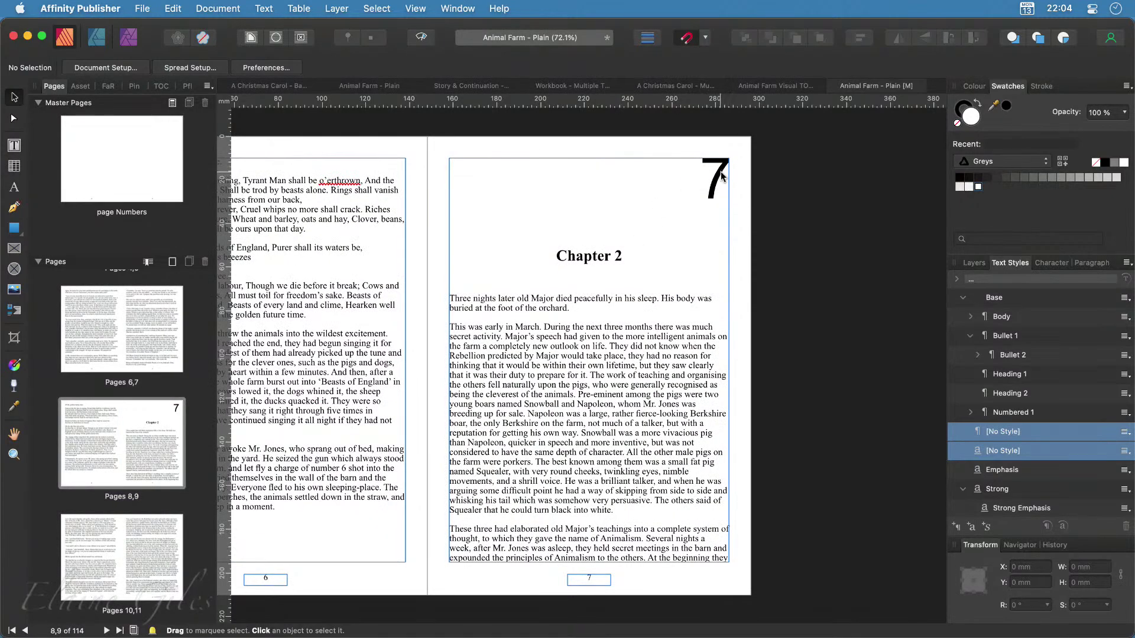
pyautogui.click(206, 9)
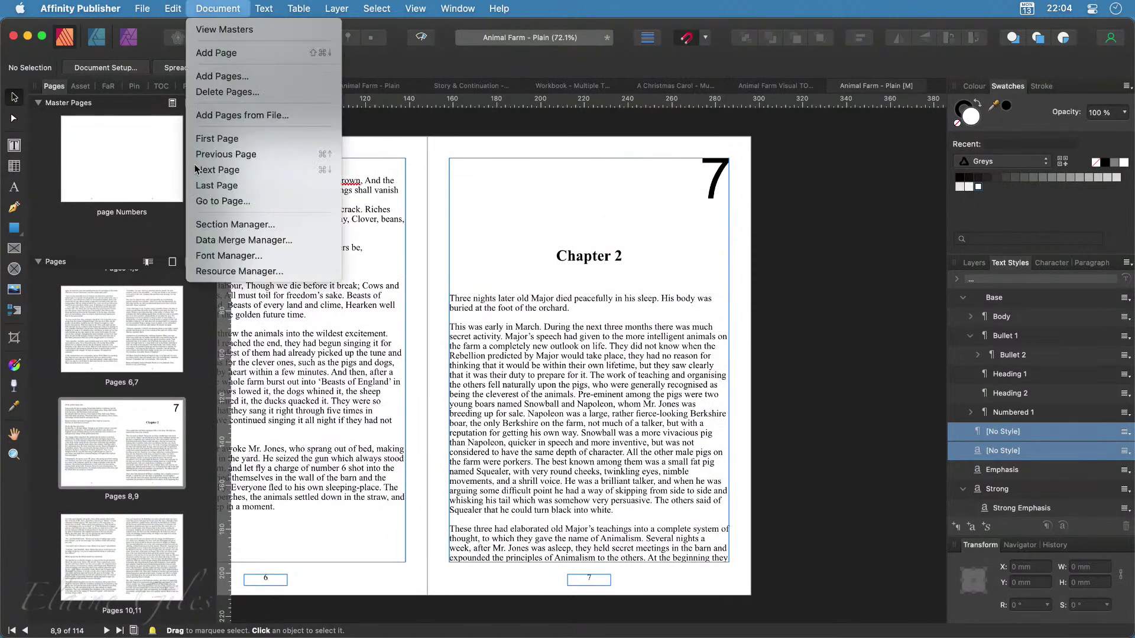
pyautogui.click(223, 226)
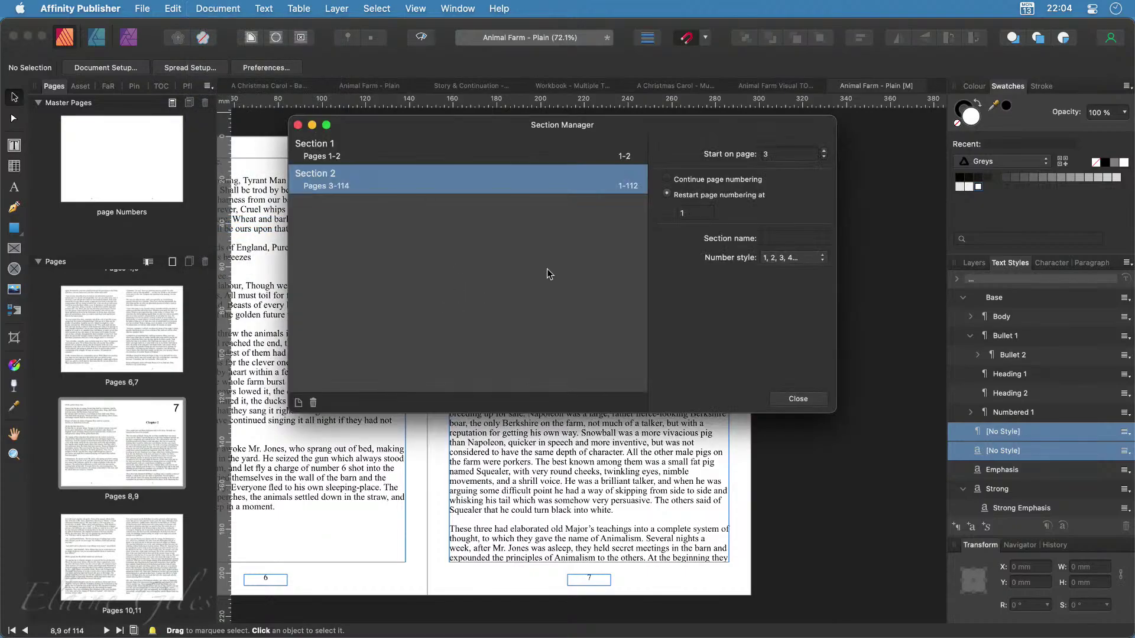
pyautogui.moveTo(698, 123); pyautogui.dragTo(698, 259)
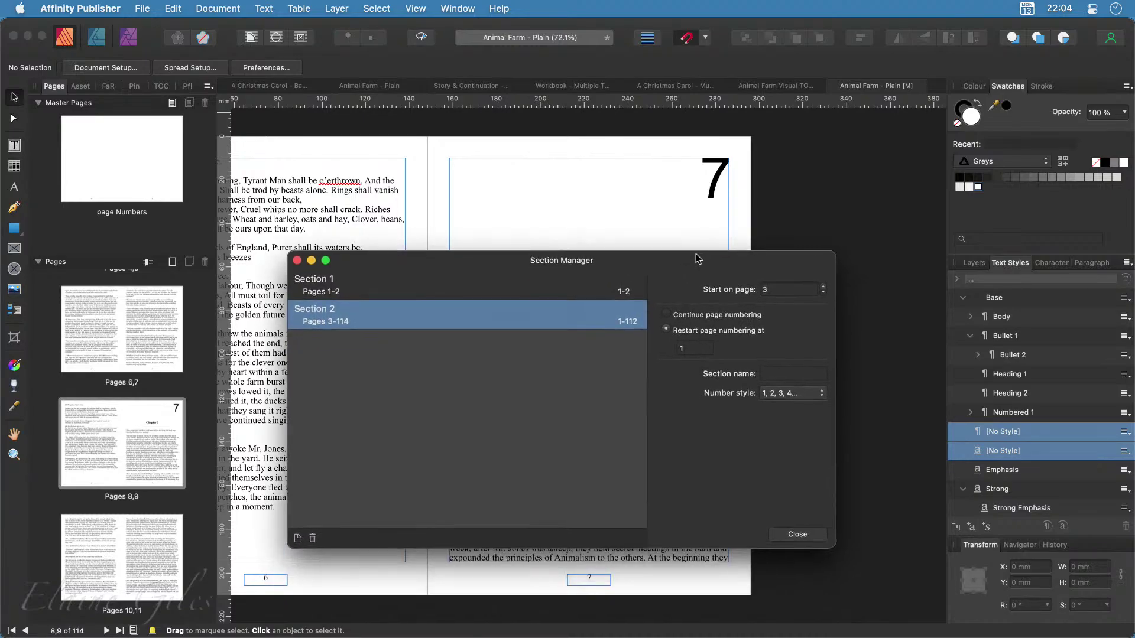
pyautogui.click(698, 349)
pyautogui.press('BackSpace')
pyautogui.write('20')
pyautogui.click(796, 534)
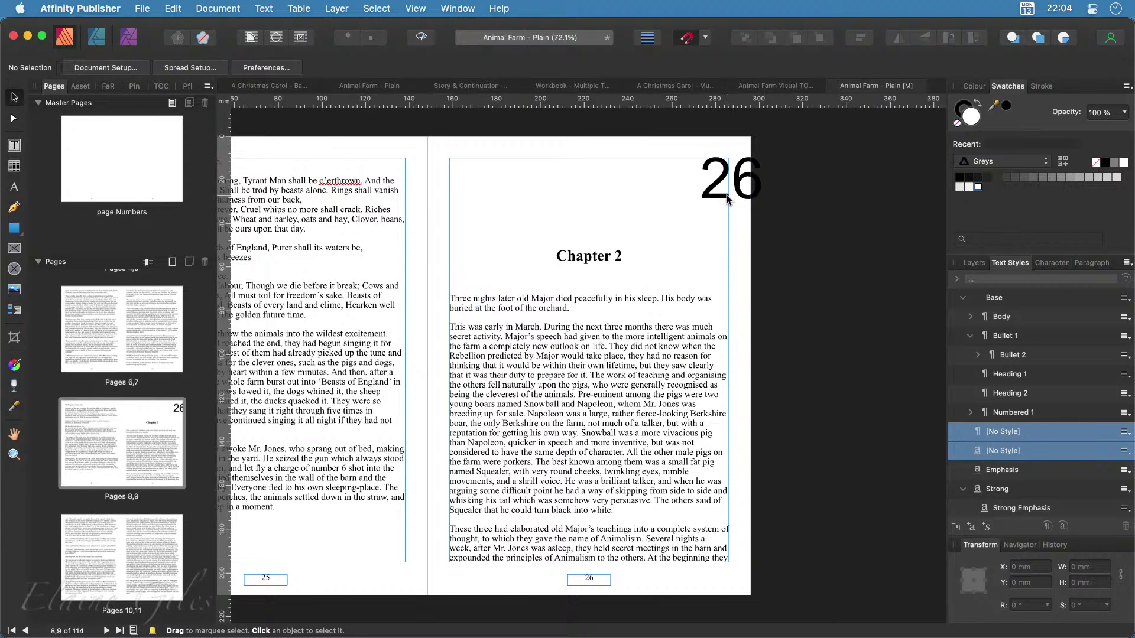
# Move the large page number on the Chapter 2 page back inside the right margin and right-align its text
pyautogui.moveTo(727, 200); pyautogui.dragTo(697, 201)
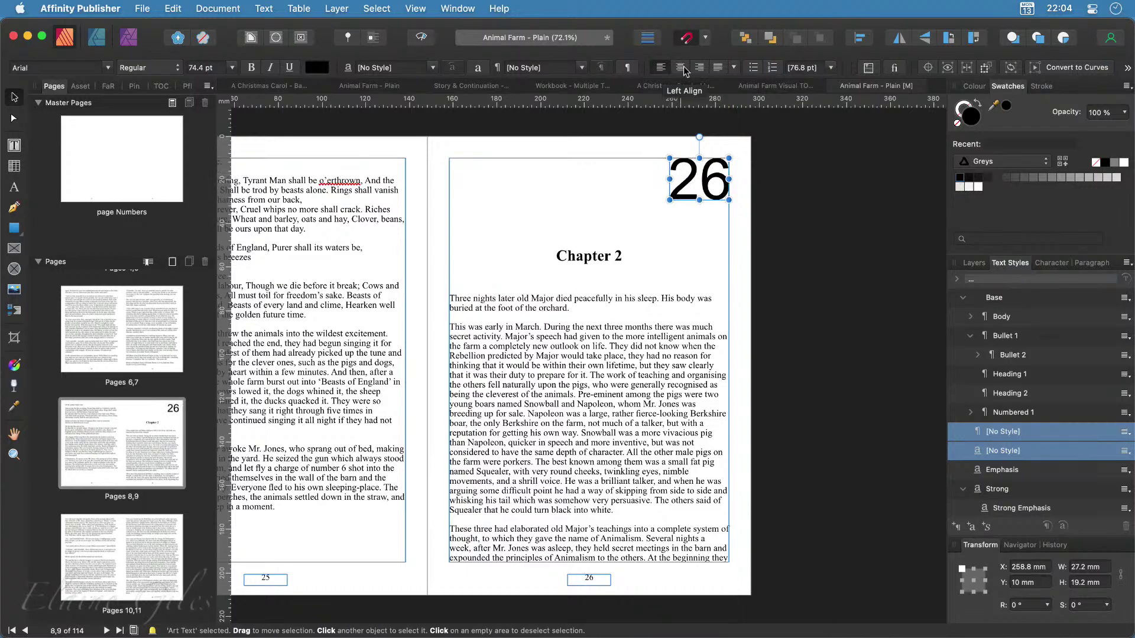
pyautogui.click(699, 67)
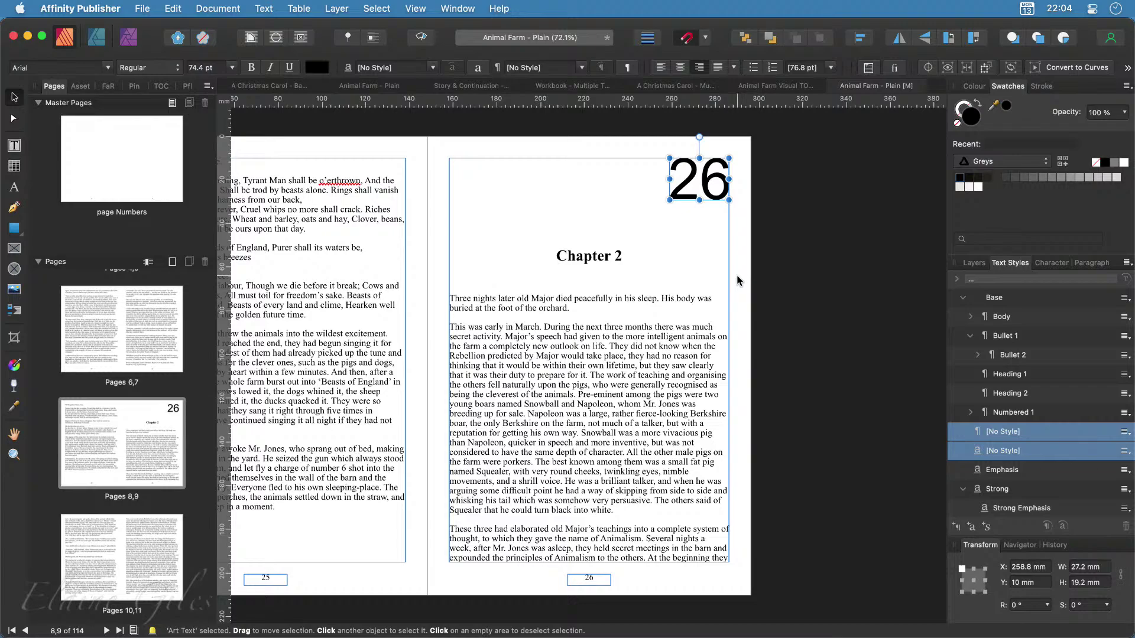
# Set the section that starts on page 3 to restart page numbering at 1
pyautogui.click(218, 8)
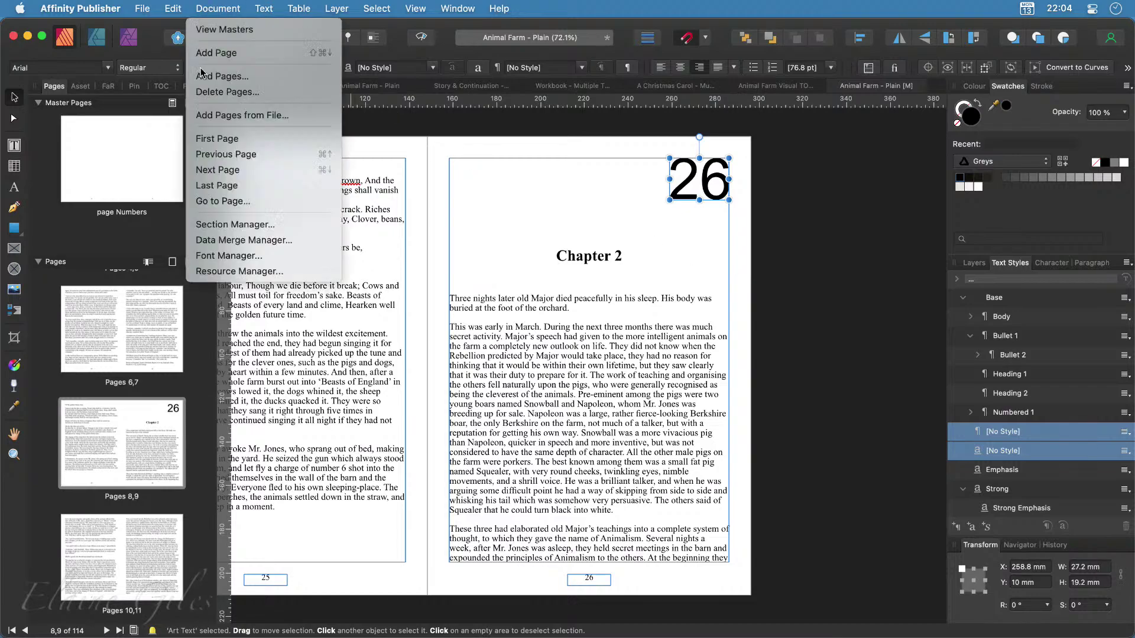
pyautogui.click(236, 225)
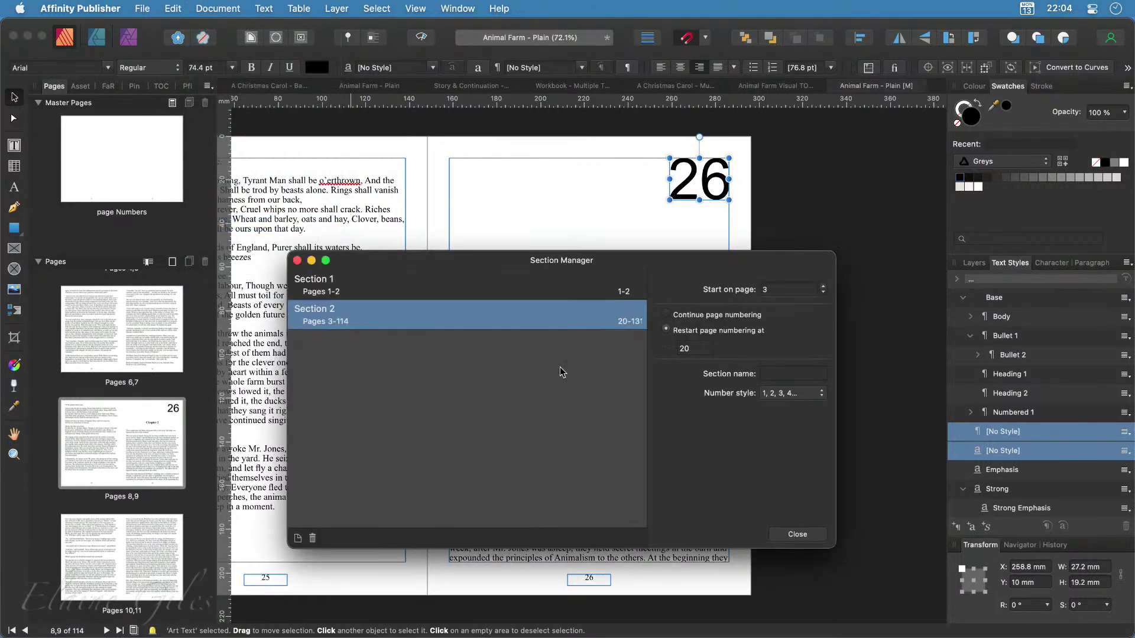
pyautogui.click(698, 349)
pyautogui.write('3')
pyautogui.press('BackSpace')
pyautogui.press('Return')
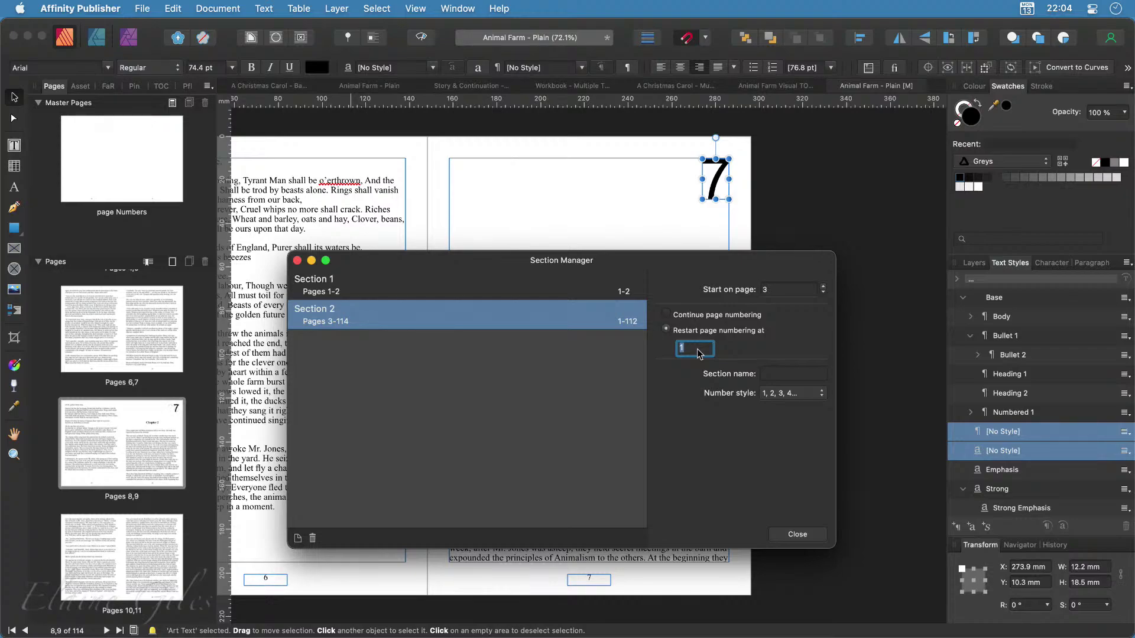
pyautogui.click(797, 534)
pyautogui.click(297, 260)
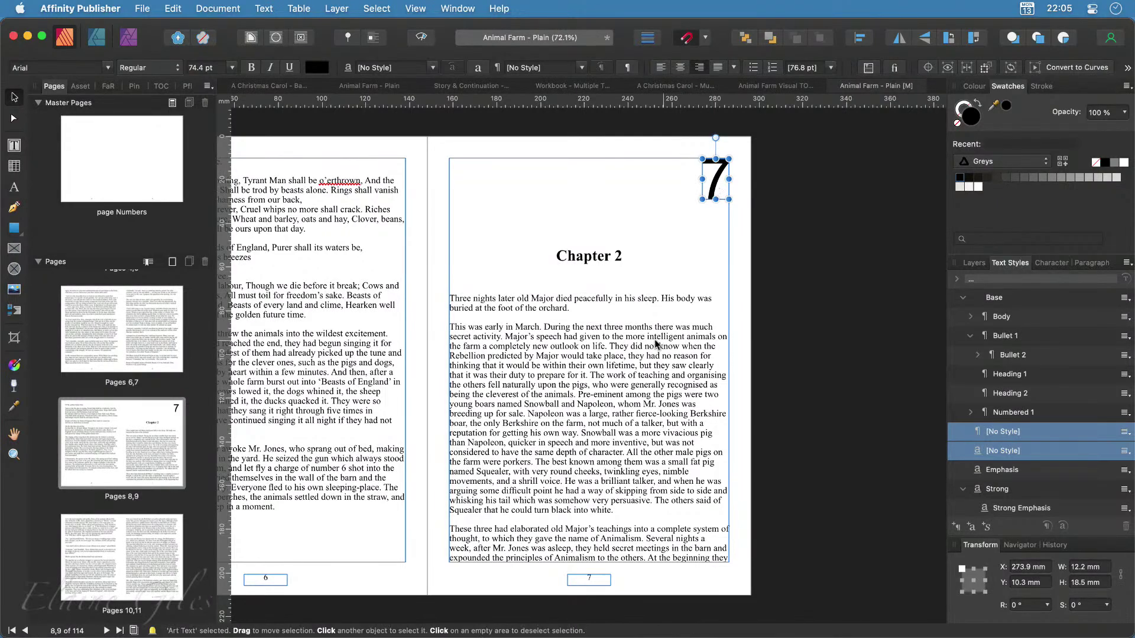
# Duplicate the large page number on the Chapter 2 page directly below the original, aligned with it
pyautogui.moveTo(710, 196)
pyautogui.mouseDown()
pyautogui.moveTo(713, 286)
pyautogui.moveTo(714, 253)
pyautogui.mouseUp()
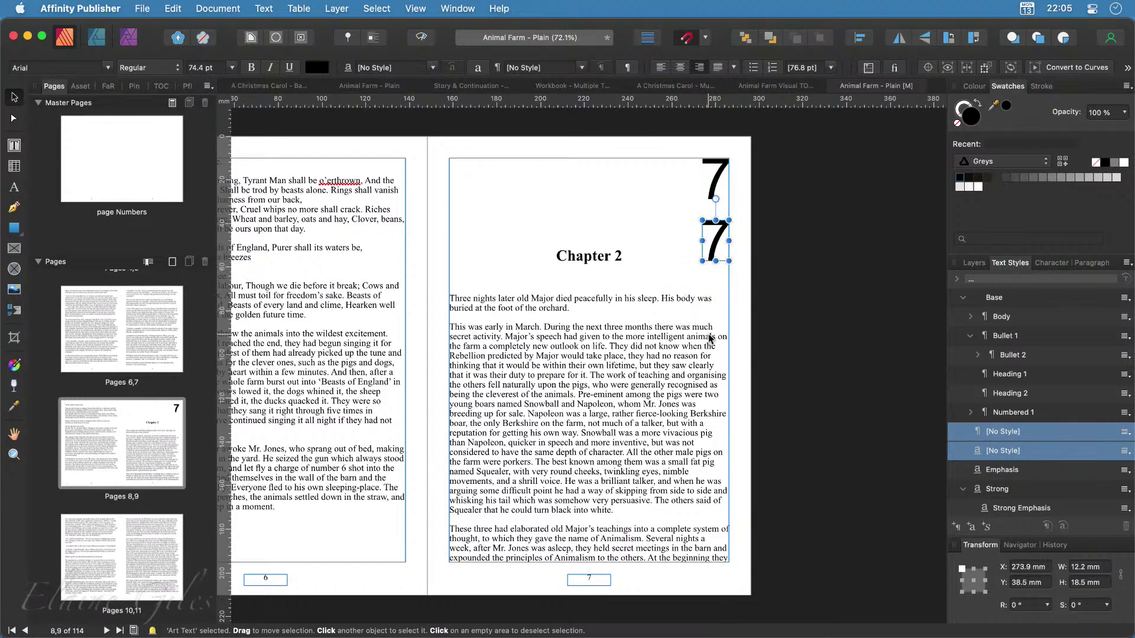
# Delete the page number frame from the right page of the page Numbers master
pyautogui.doubleClick(120, 170)
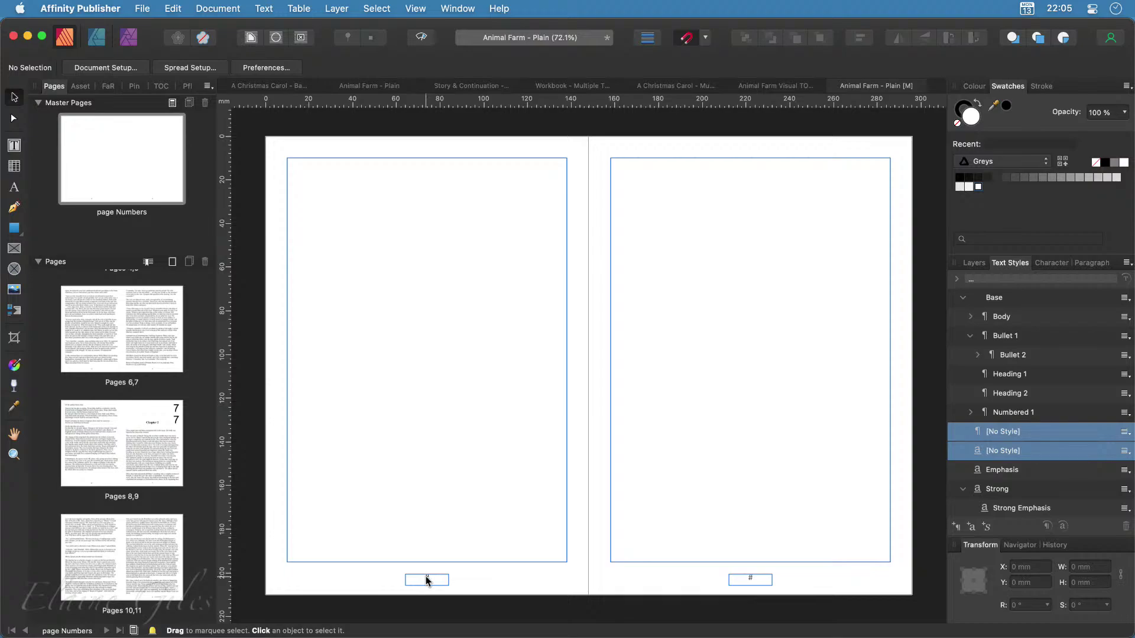
pyautogui.click(751, 585)
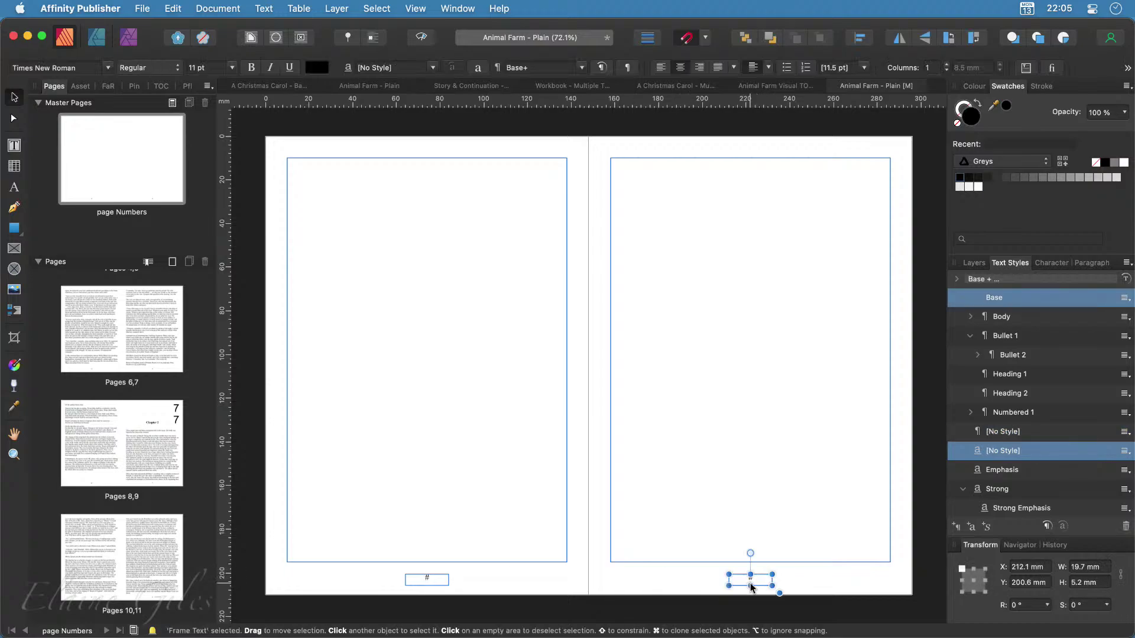
pyautogui.press('Delete')
# Try placing a copy of the page number frame inside the margins of the master's left page
pyautogui.click(429, 580)
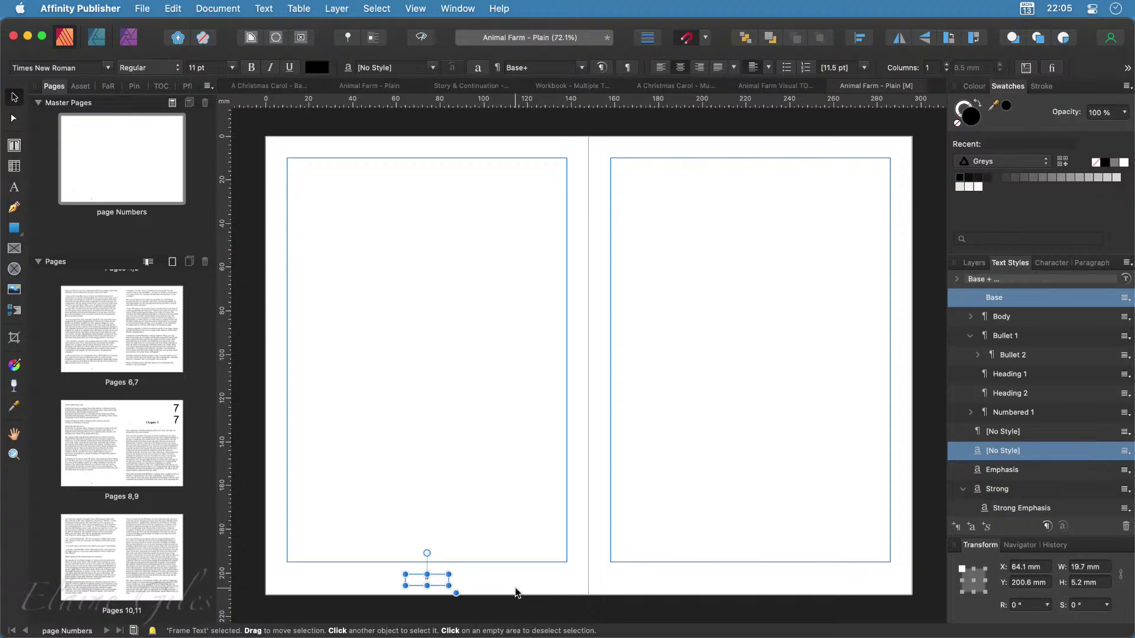
pyautogui.moveTo(431, 584); pyautogui.dragTo(526, 506)
pyautogui.click(433, 502)
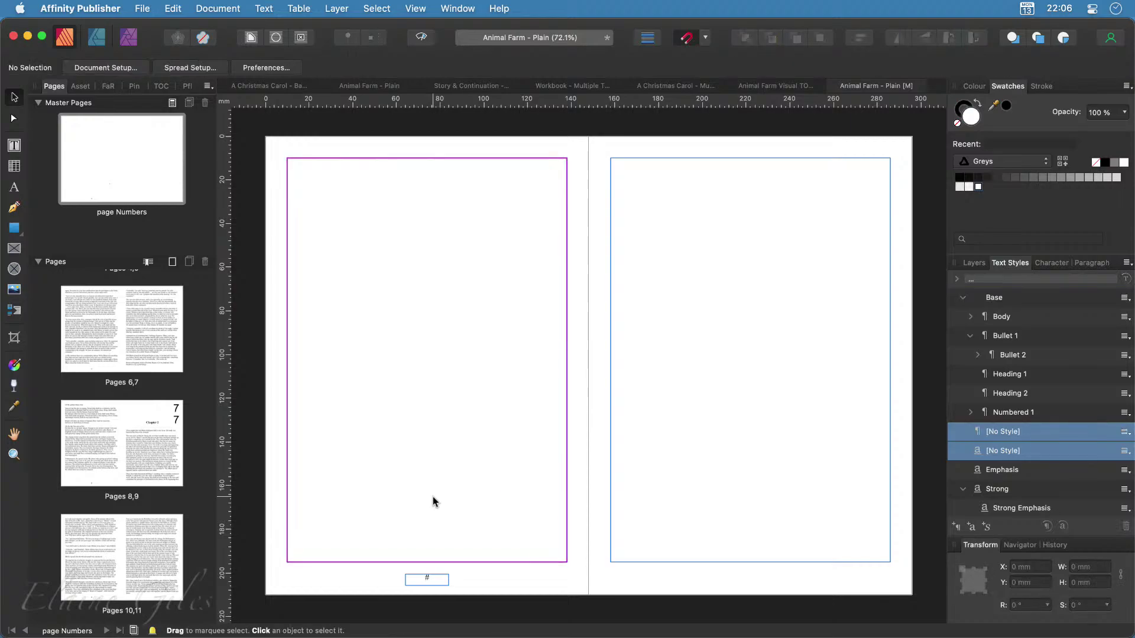
# Duplicate the left page number frame onto the master's right page, centred below the margin and level with the original
pyautogui.click(427, 583)
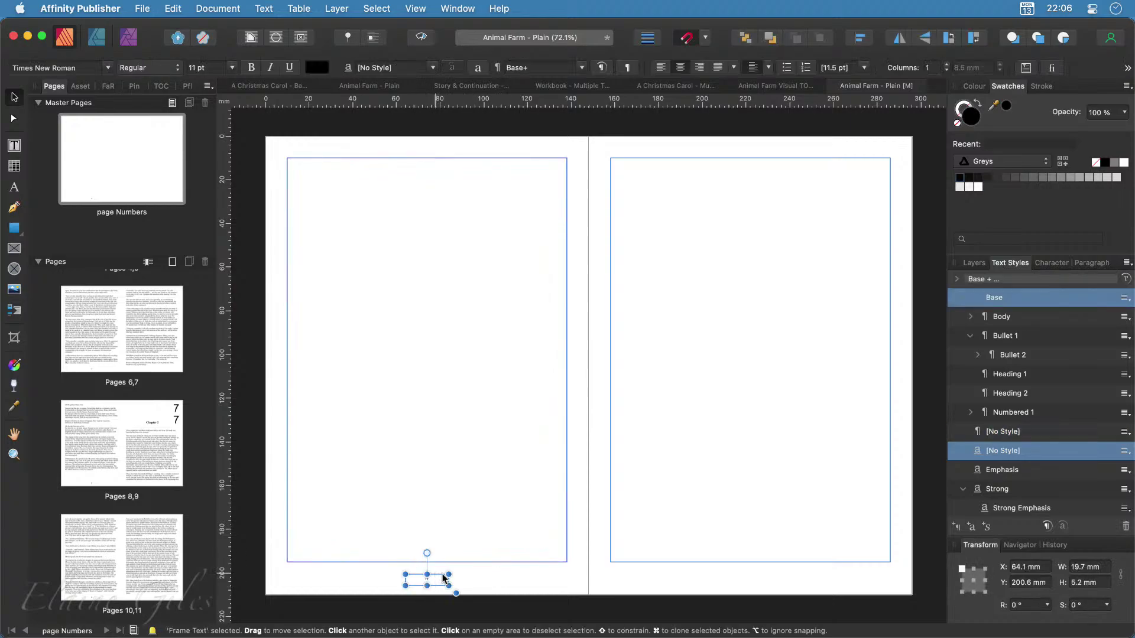
pyautogui.moveTo(445, 578); pyautogui.dragTo(767, 583)
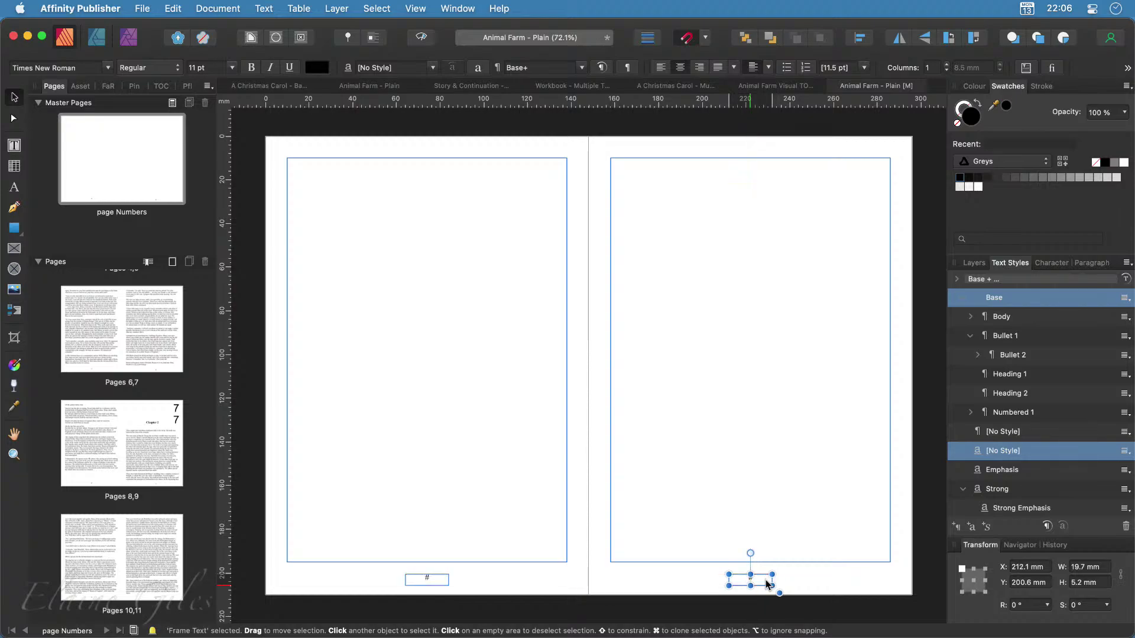
pyautogui.click(838, 584)
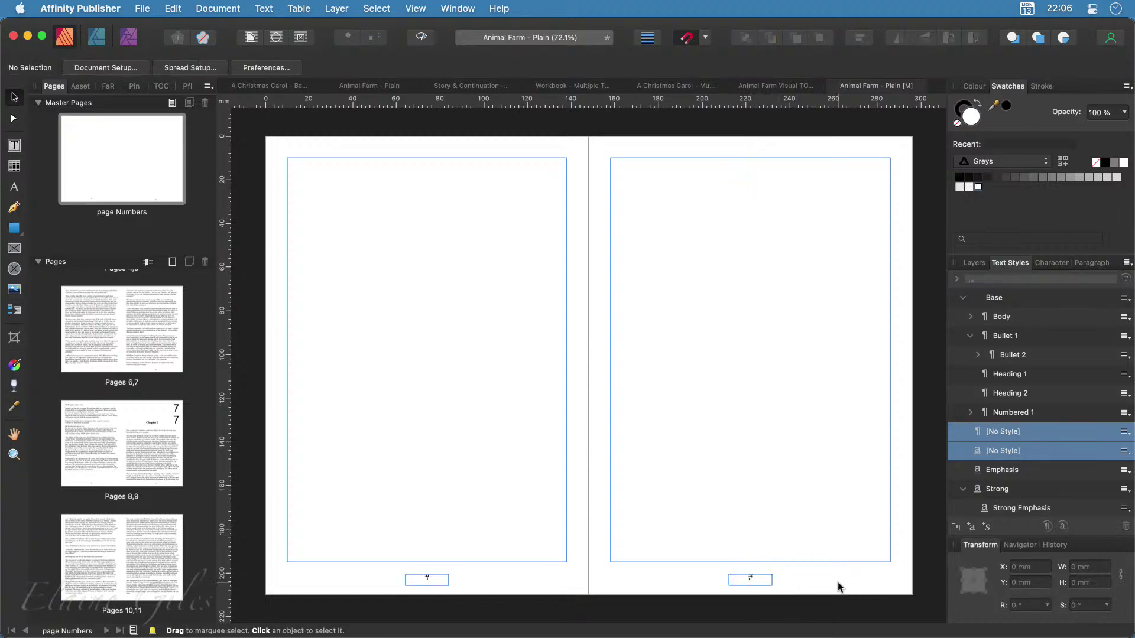